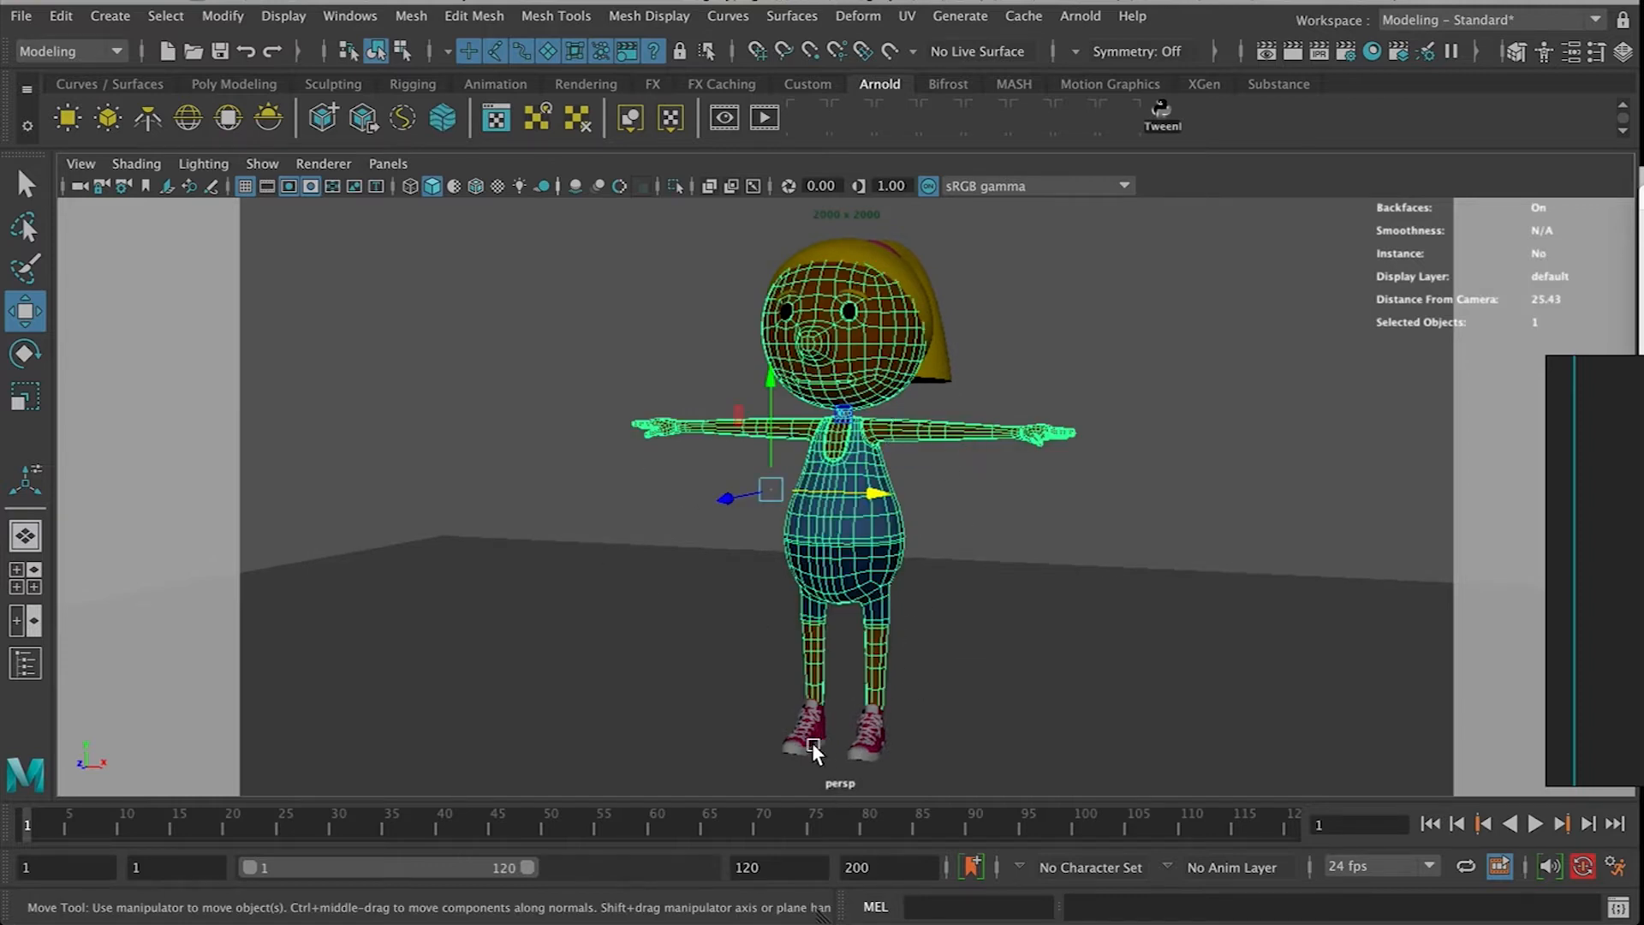
Open the UV Editor for the cartoon character model
{"action": "scroll", "coordinate": [808, 567], "scroll_direction": "up", "scroll_amount": 3}
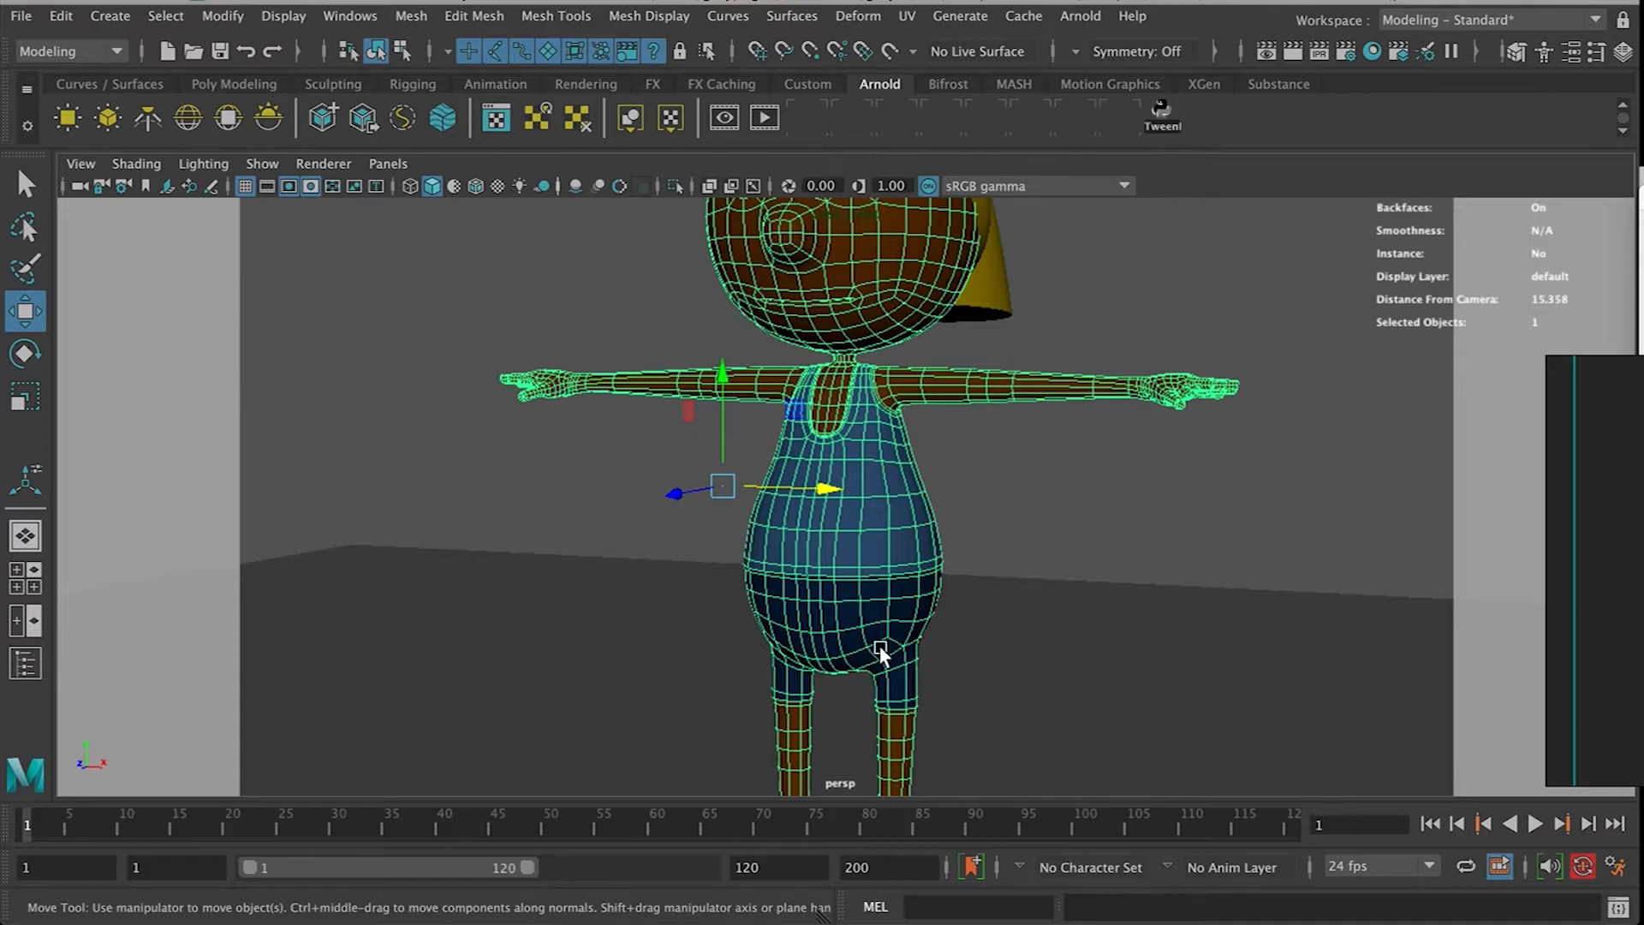
{"action": "scroll", "coordinate": [882, 652], "scroll_direction": "down", "scroll_amount": 2}
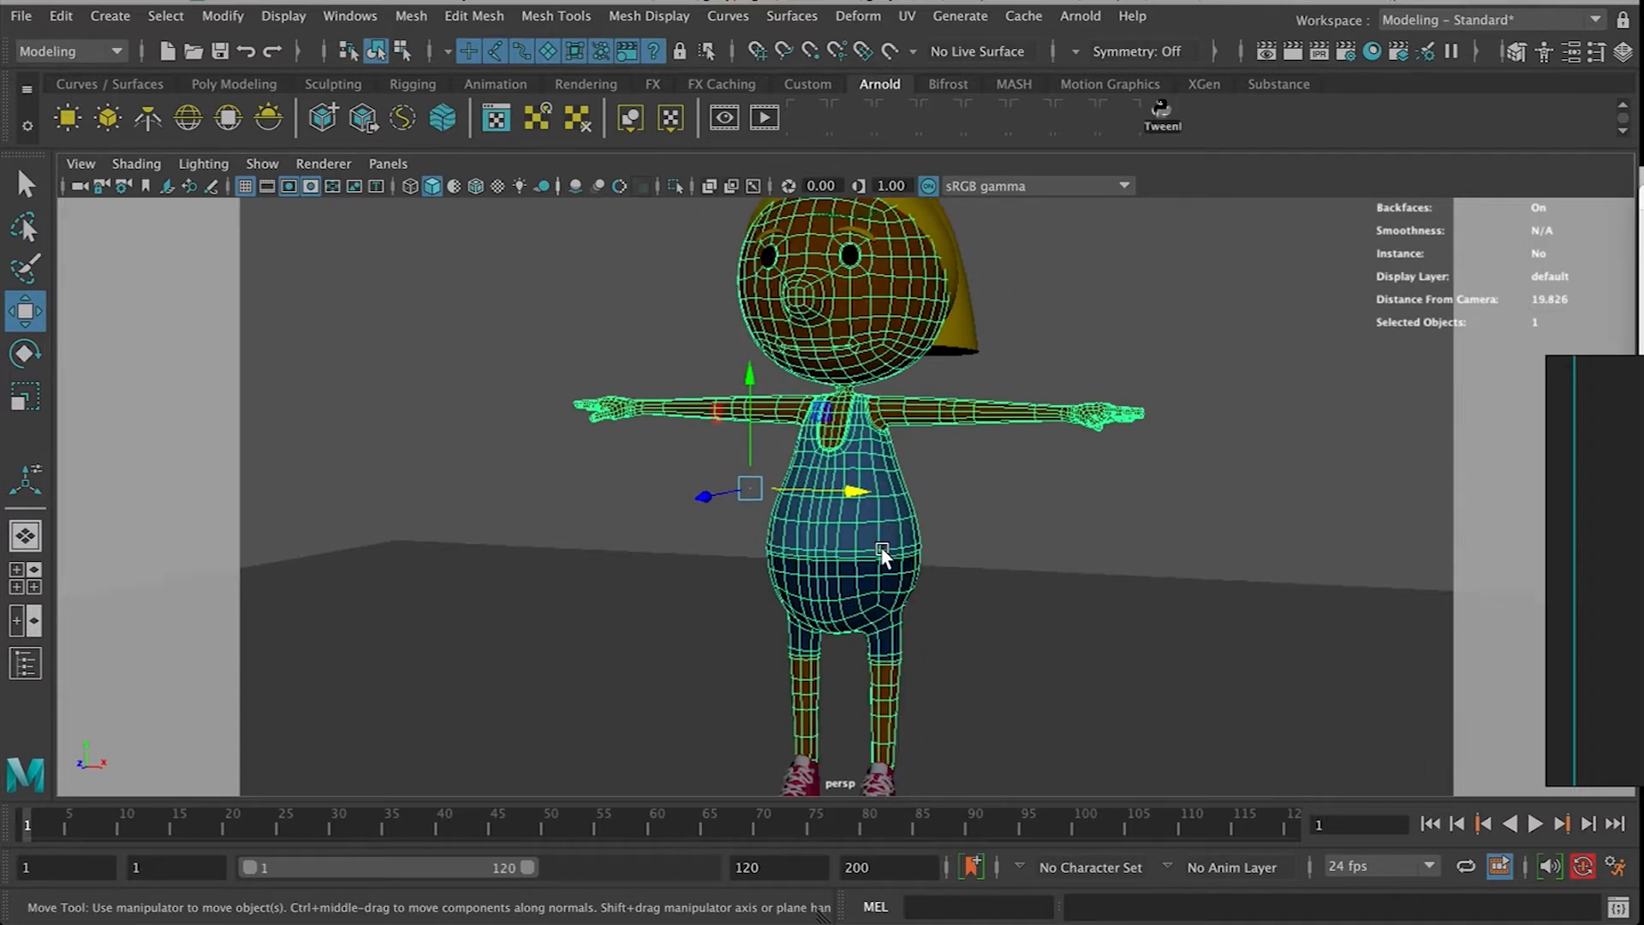
{"action": "middle_click_drag", "start_coordinate": [939, 527], "coordinate": [876, 507], "text": "alt"}
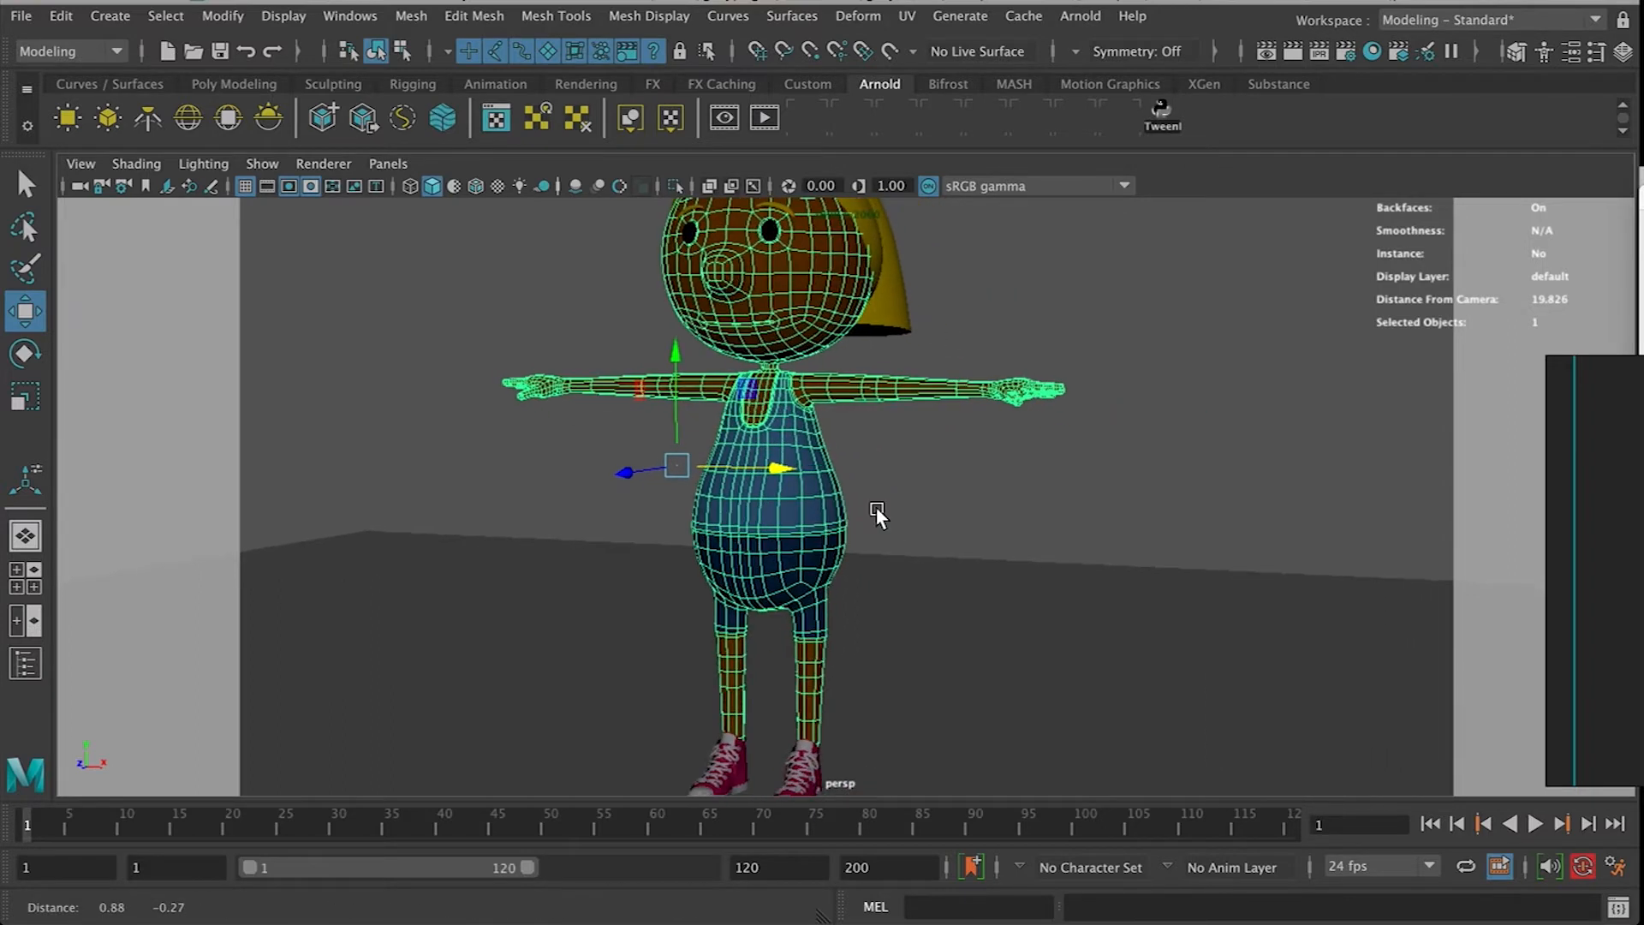
{"action": "left_click", "coordinate": [998, 498]}
{"action": "left_click_drag", "start_coordinate": [704, 543], "coordinate": [861, 507], "text": "alt"}
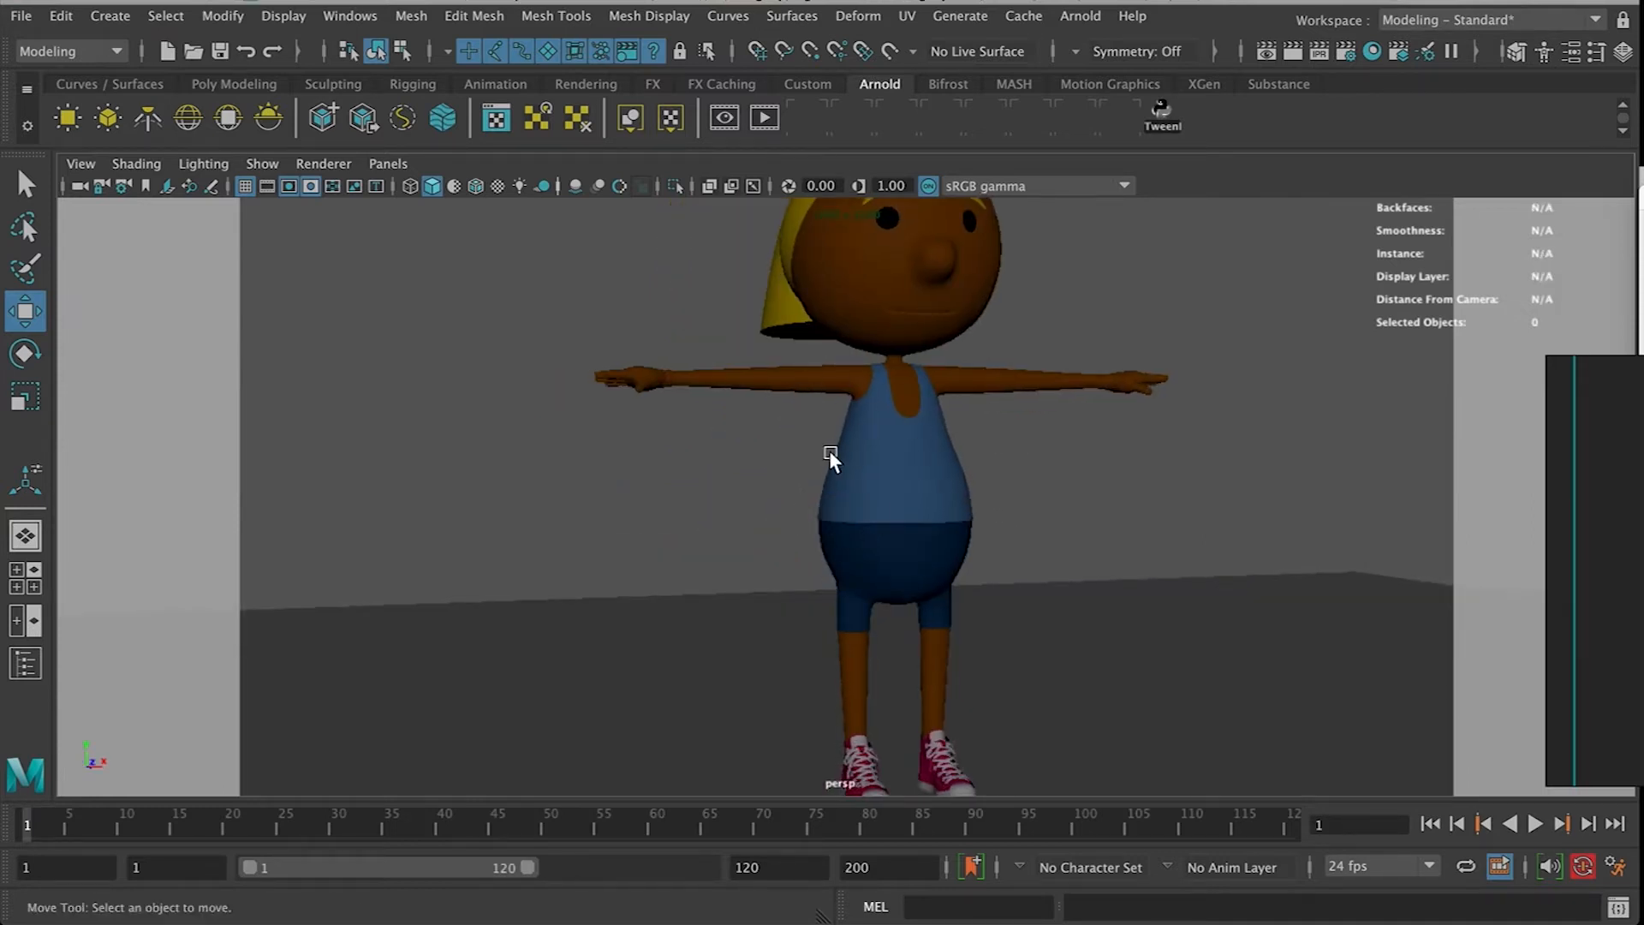
{"action": "left_click_drag", "start_coordinate": [882, 440], "coordinate": [770, 568], "text": "alt"}
{"action": "middle_click_drag", "start_coordinate": [770, 569], "coordinate": [849, 549], "text": "alt"}
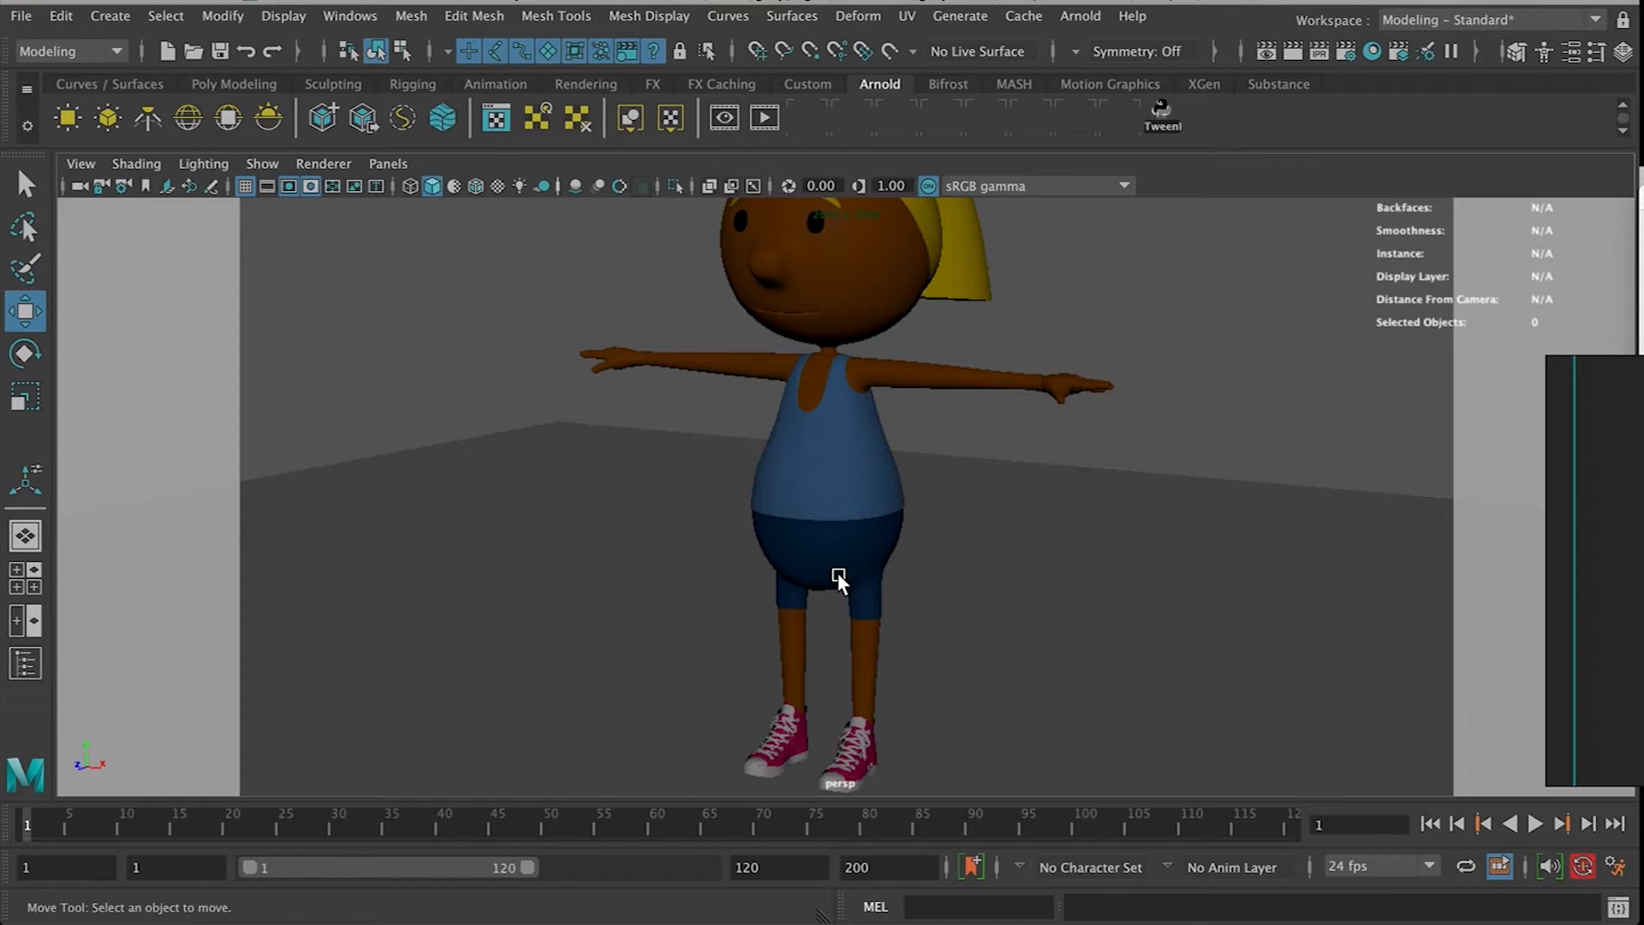
{"action": "left_click", "coordinate": [906, 19]}
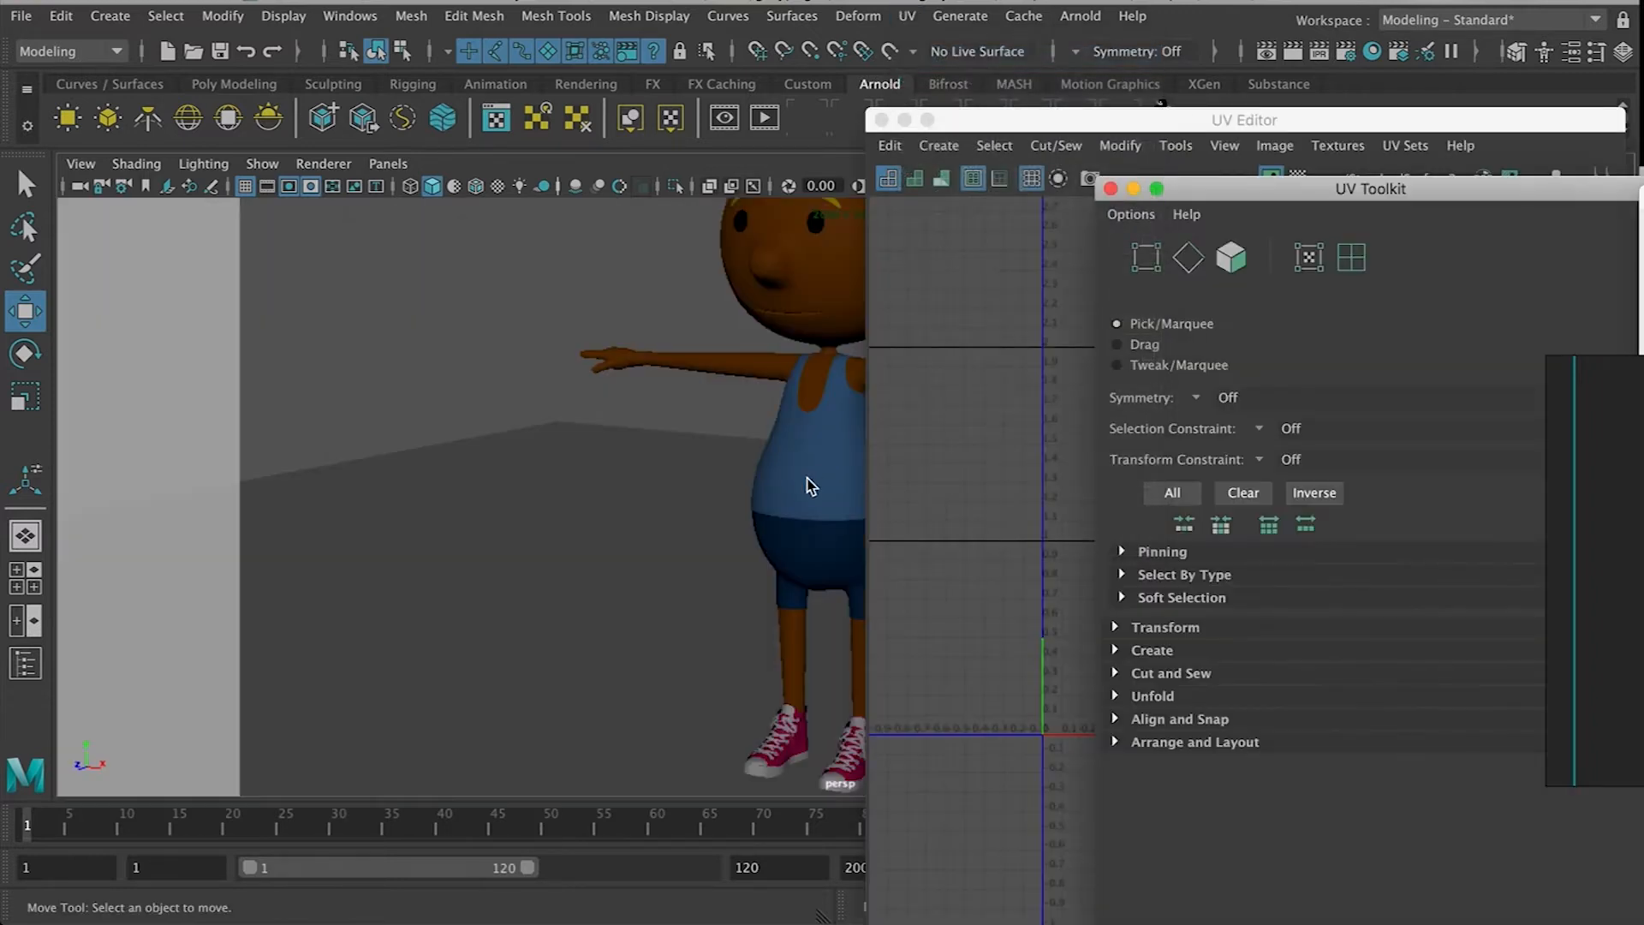
Reposition the floating UV Editor and UV Toolkit windows
{"action": "mouse_move", "coordinate": [1077, 122]}
{"action": "left_mouse_down"}
{"action": "mouse_move", "coordinate": [1305, 122]}
{"action": "mouse_move", "coordinate": [1241, 85]}
{"action": "mouse_move", "coordinate": [1109, 82]}
{"action": "mouse_move", "coordinate": [1101, 113]}
{"action": "left_mouse_up"}
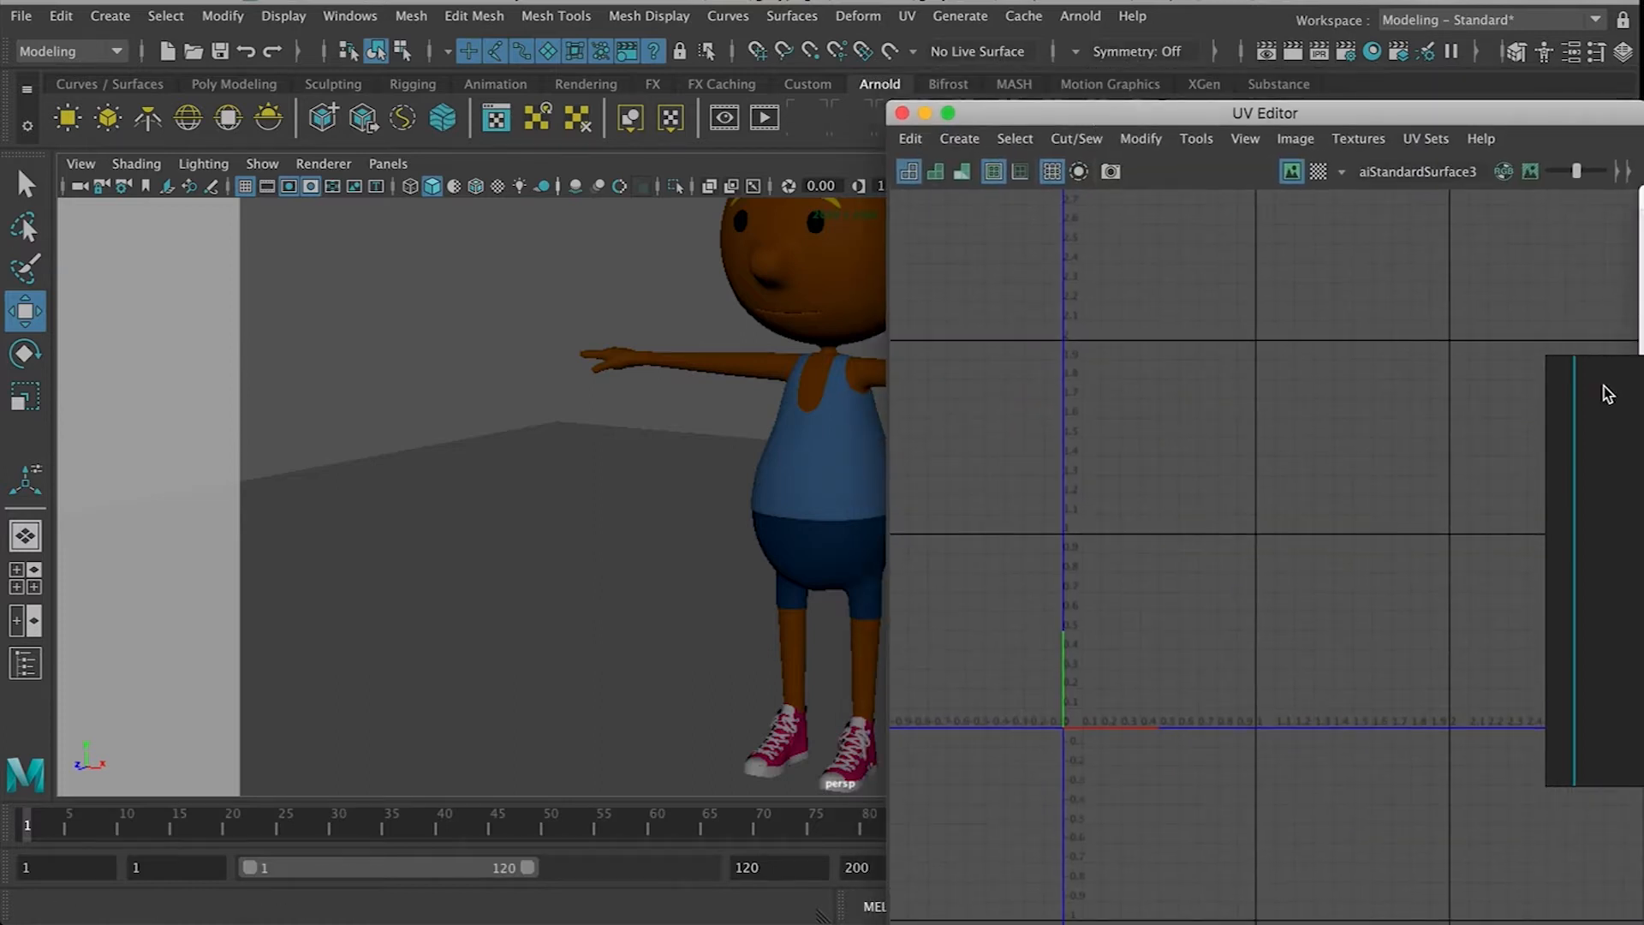
{"action": "left_click_drag", "start_coordinate": [1023, 127], "coordinate": [1202, 250]}
{"action": "left_click_drag", "start_coordinate": [1240, 196], "coordinate": [190, 98]}
{"action": "left_click_drag", "start_coordinate": [1311, 238], "coordinate": [1260, 125]}
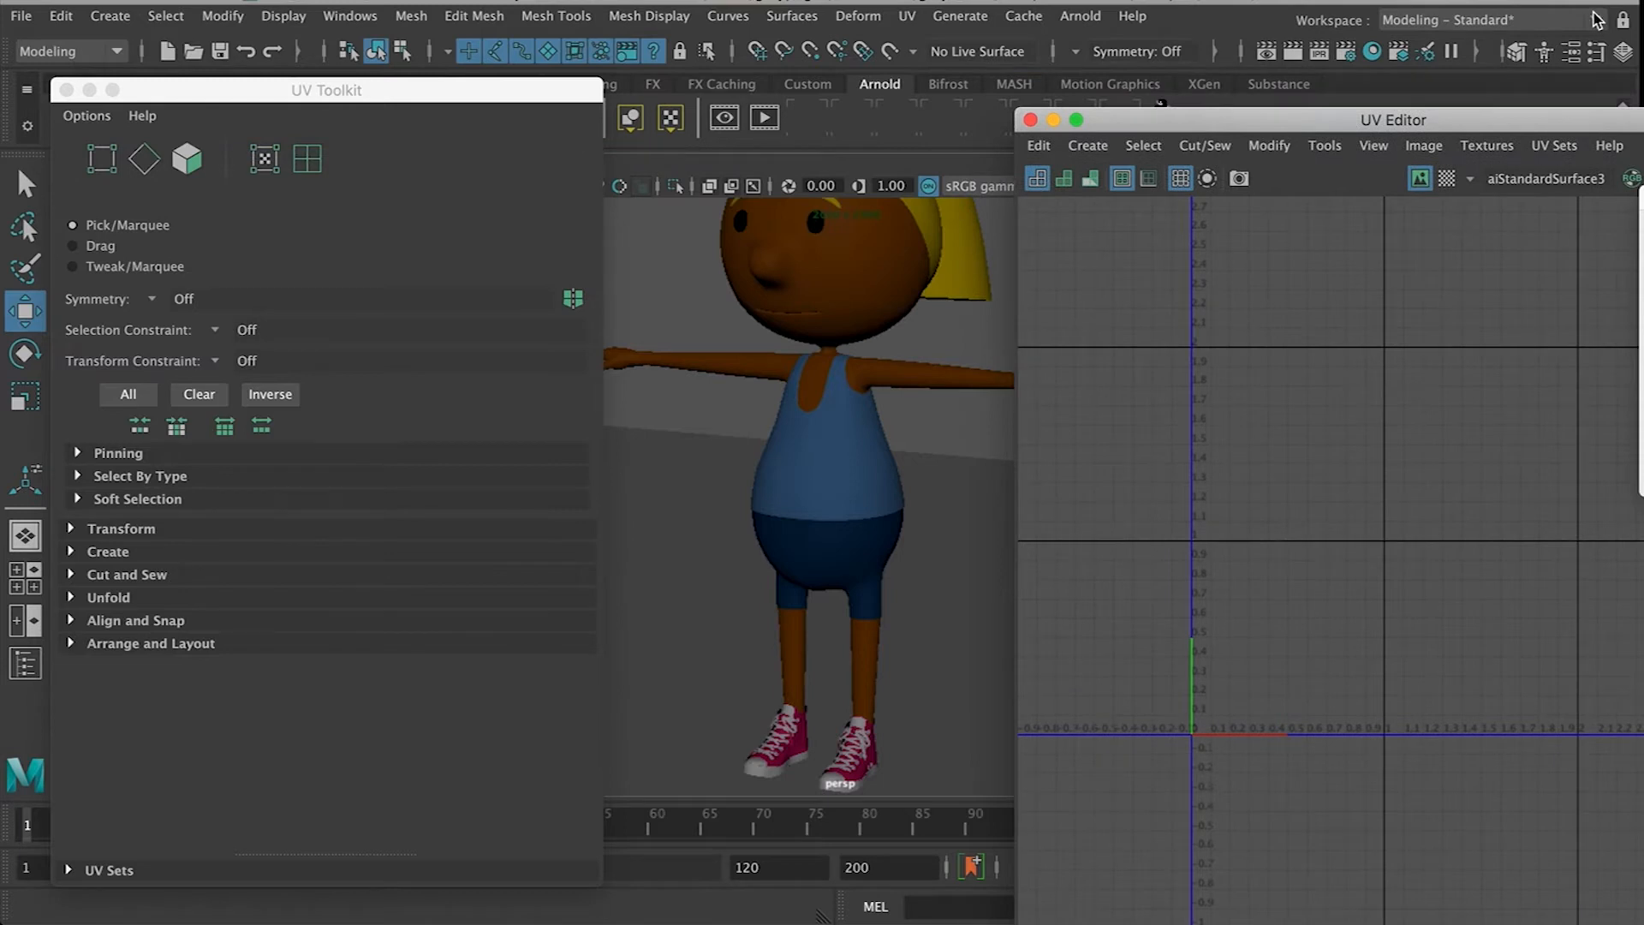
Switch the workspace to UV Editing and widen the perspective viewport panel
{"action": "left_click", "coordinate": [1595, 19]}
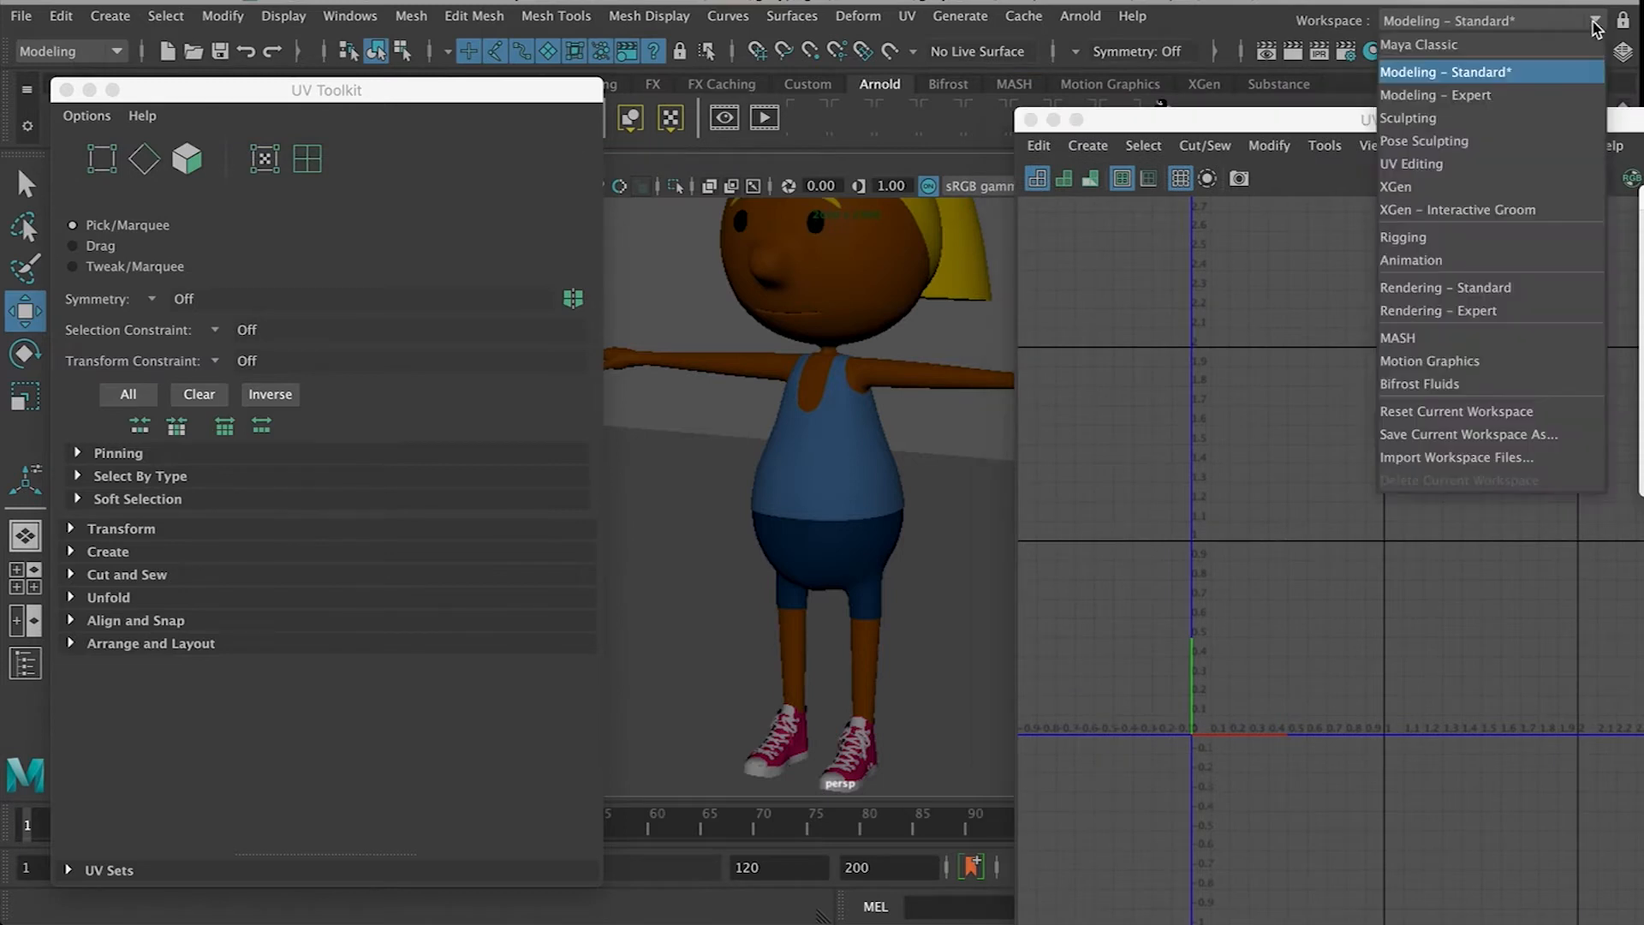
{"action": "left_click", "coordinate": [1431, 167]}
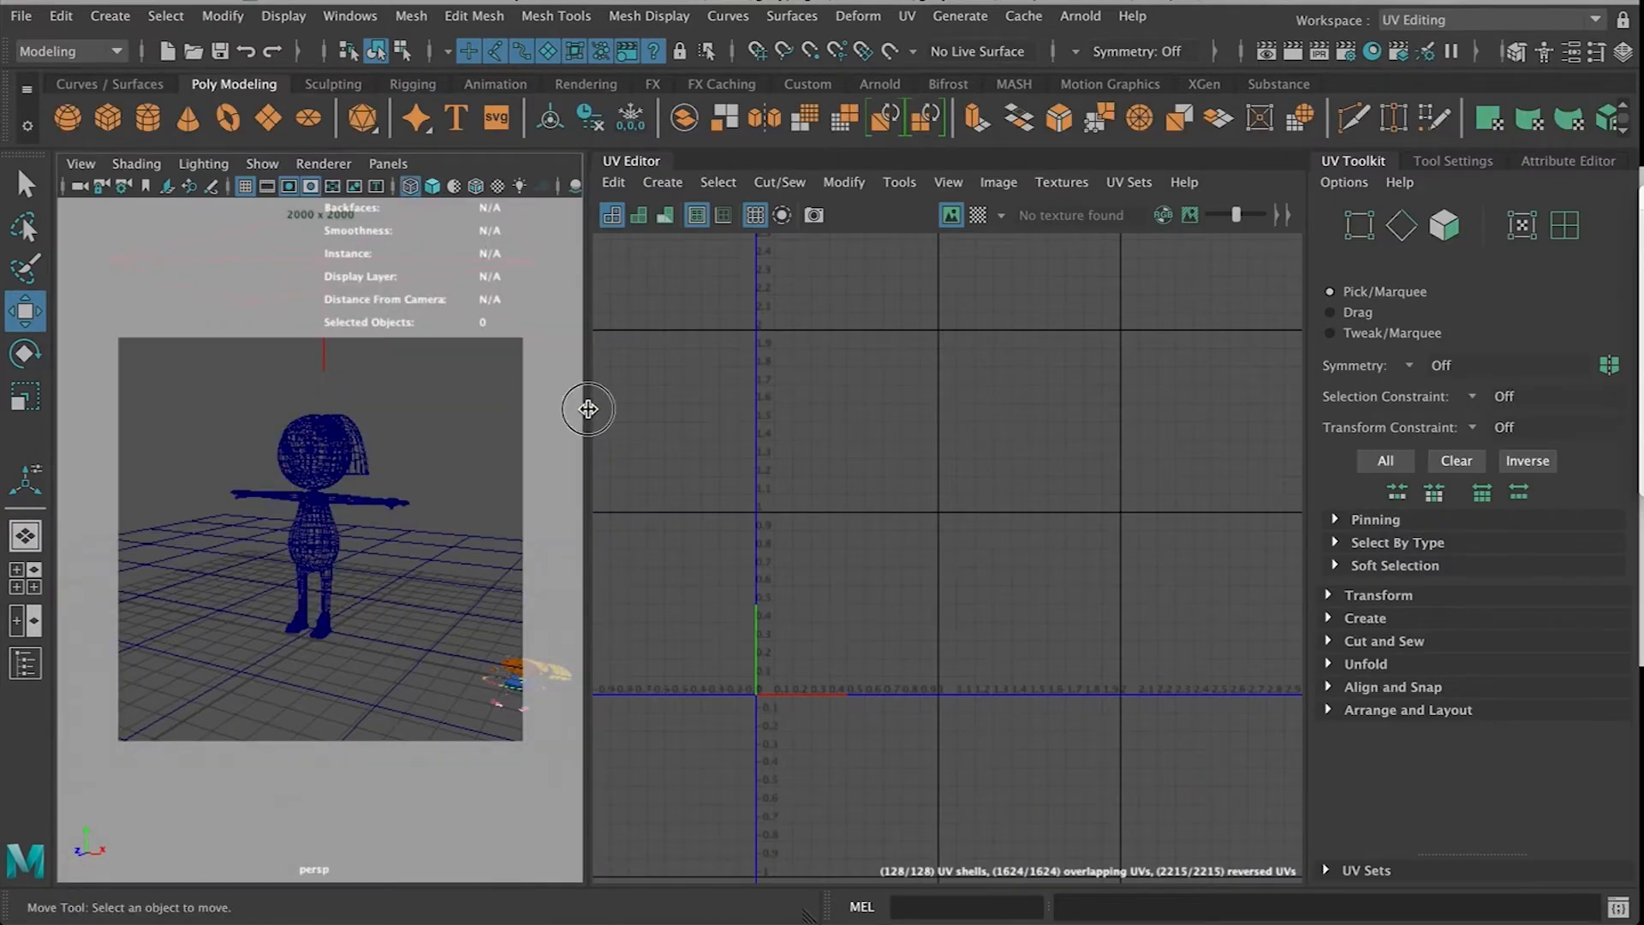
{"action": "left_click_drag", "start_coordinate": [581, 407], "coordinate": [840, 411]}
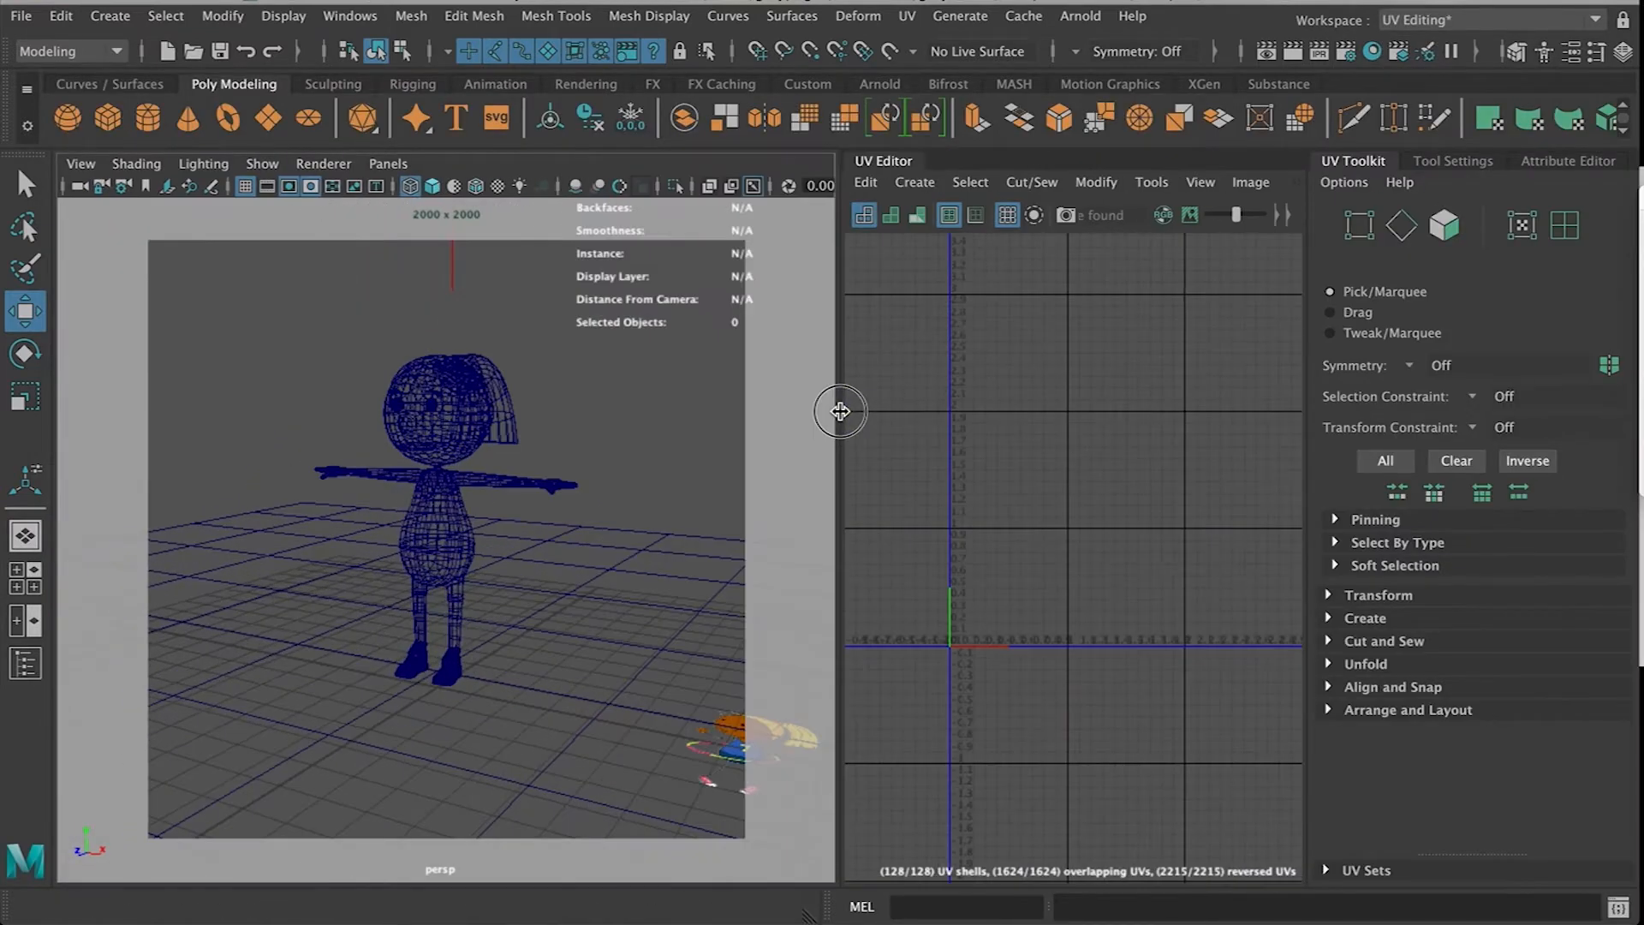
Turn on shaded display in the viewport and select the character's body mesh
{"action": "left_click", "coordinate": [431, 188]}
{"action": "scroll", "coordinate": [537, 617], "scroll_direction": "up", "scroll_amount": 5}
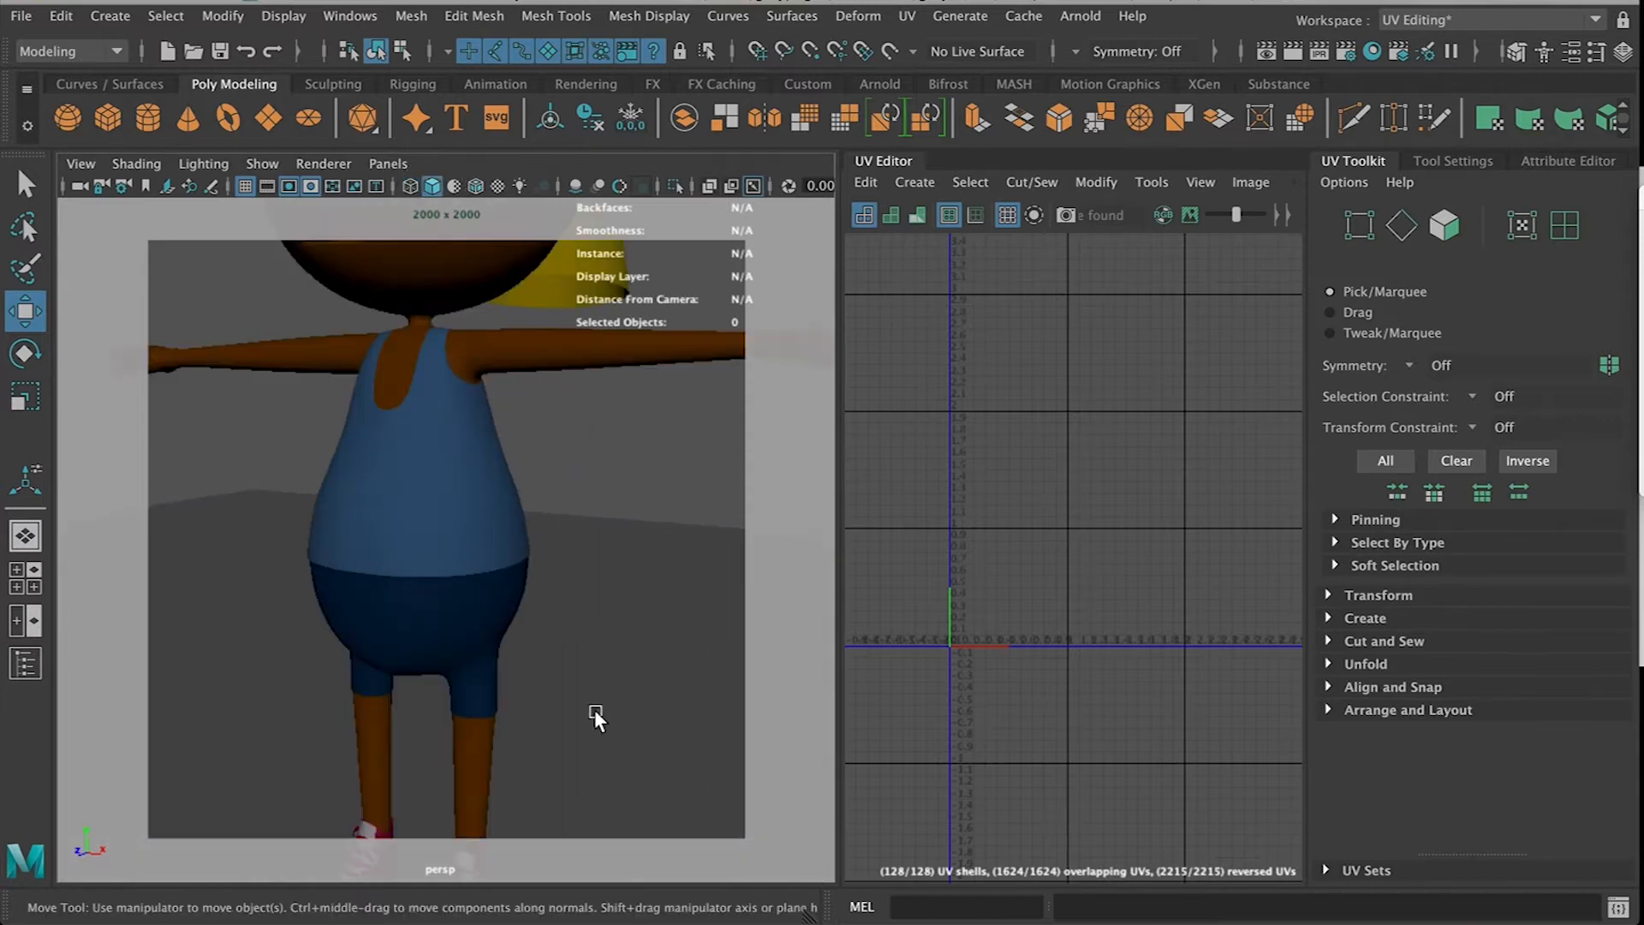
{"action": "left_click", "coordinate": [390, 491]}
{"action": "middle_click_drag", "start_coordinate": [969, 561], "coordinate": [1025, 555], "text": "alt"}
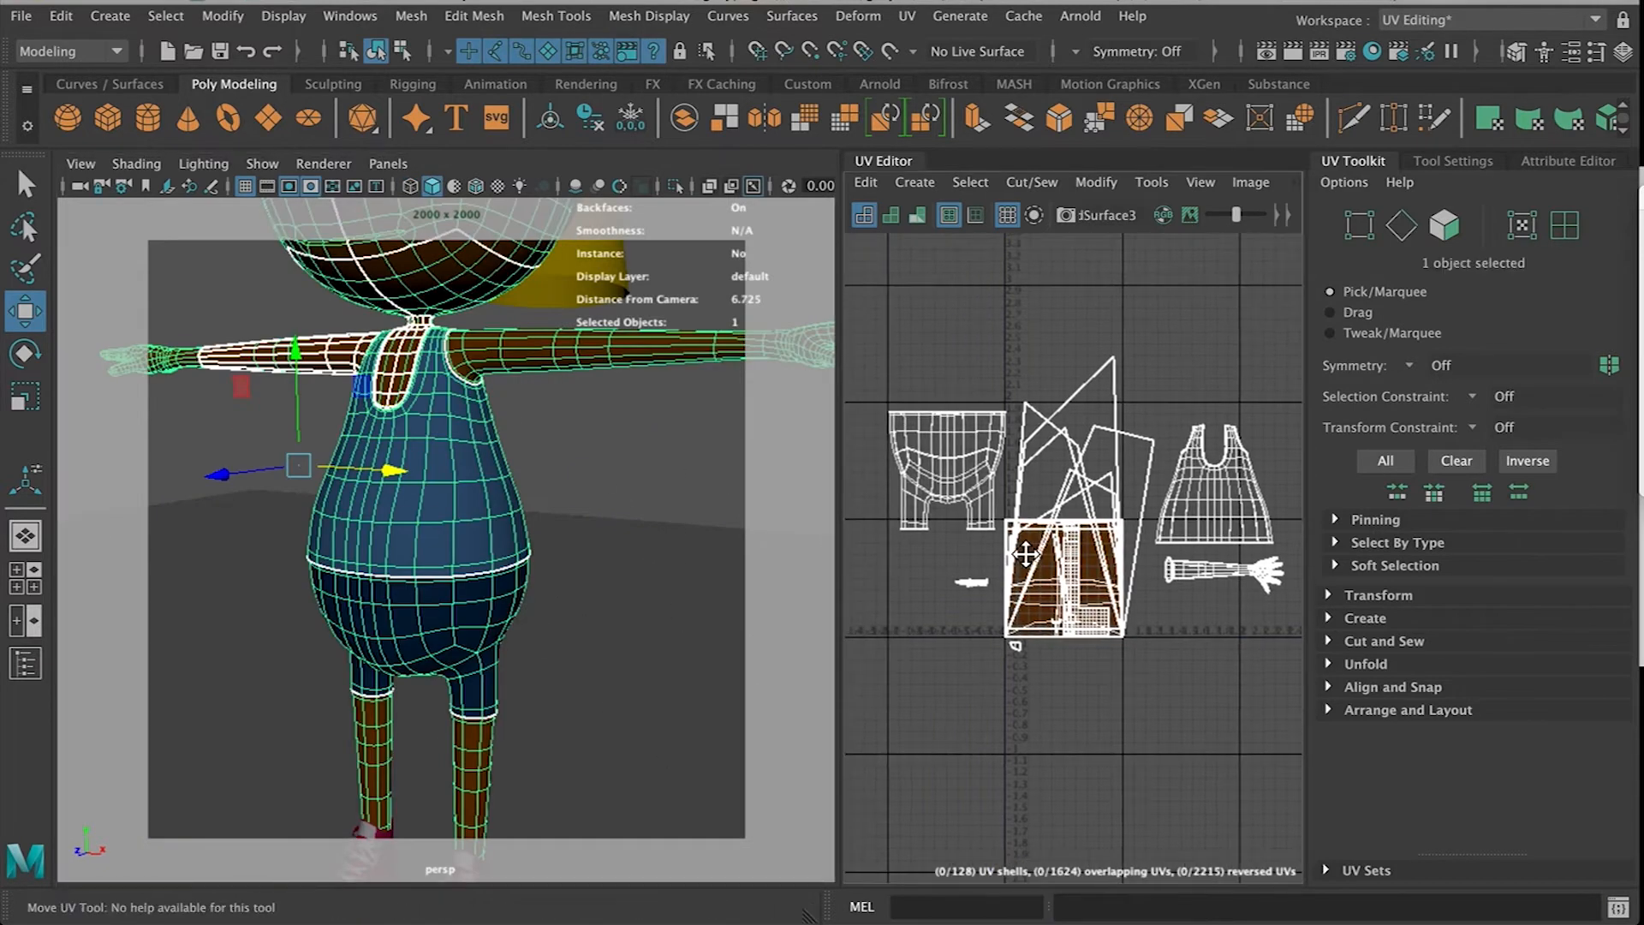
{"action": "scroll", "coordinate": [1025, 552], "scroll_direction": "down", "scroll_amount": 2}
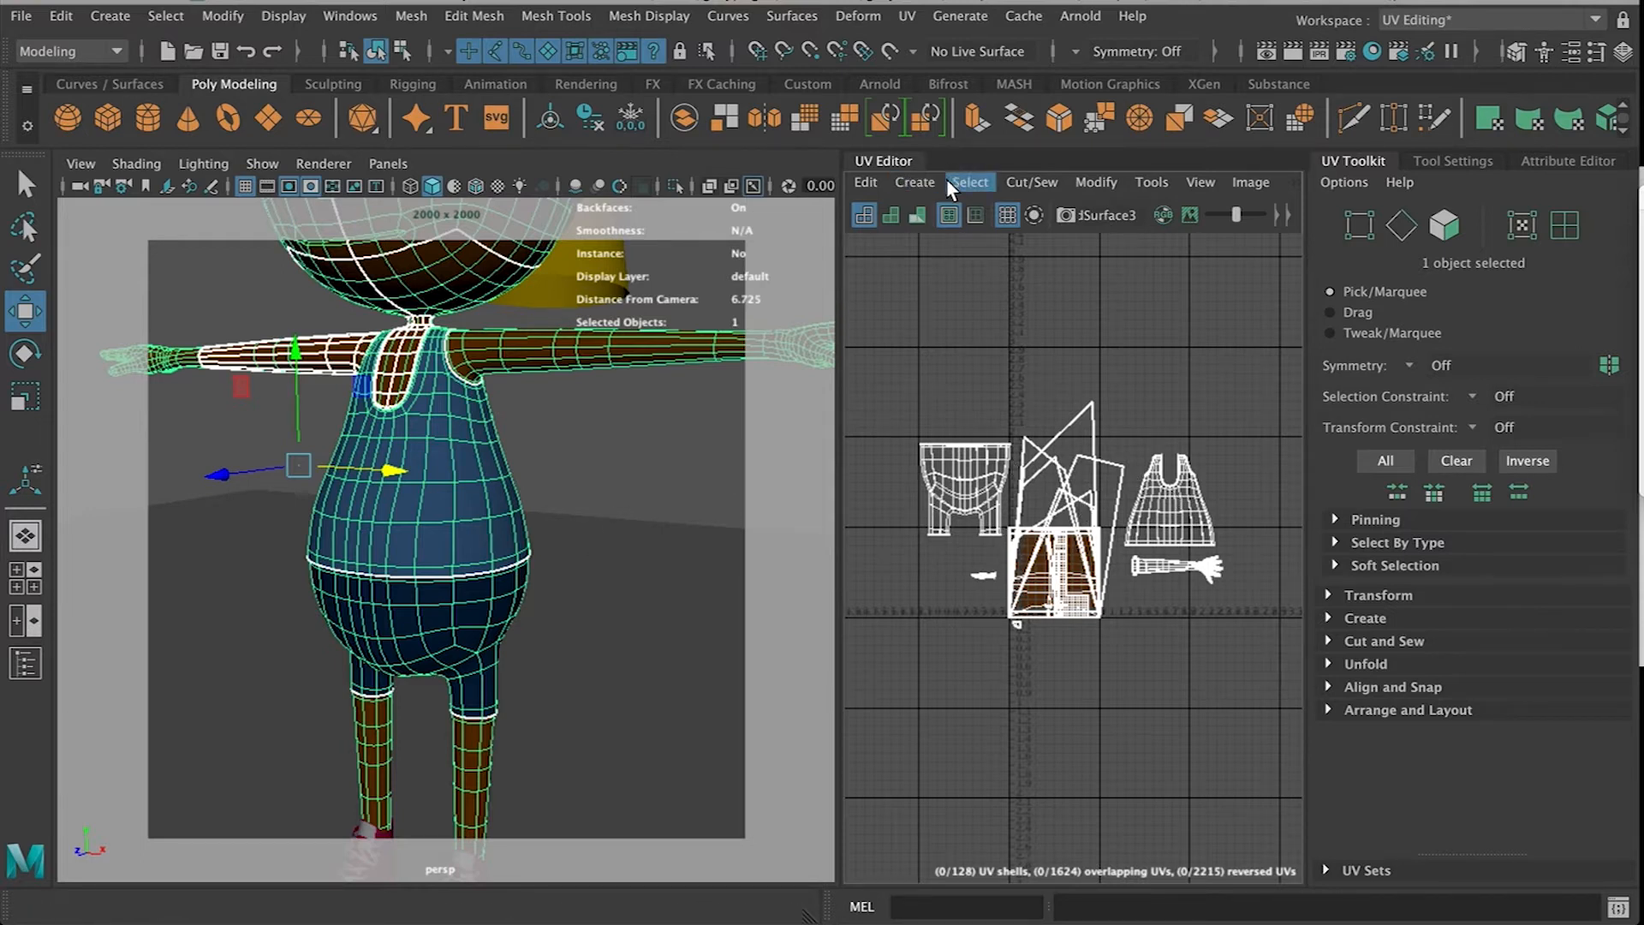
Apply an Automatic UV projection to the body mesh and raise its projection manipulator
{"action": "left_click", "coordinate": [914, 182]}
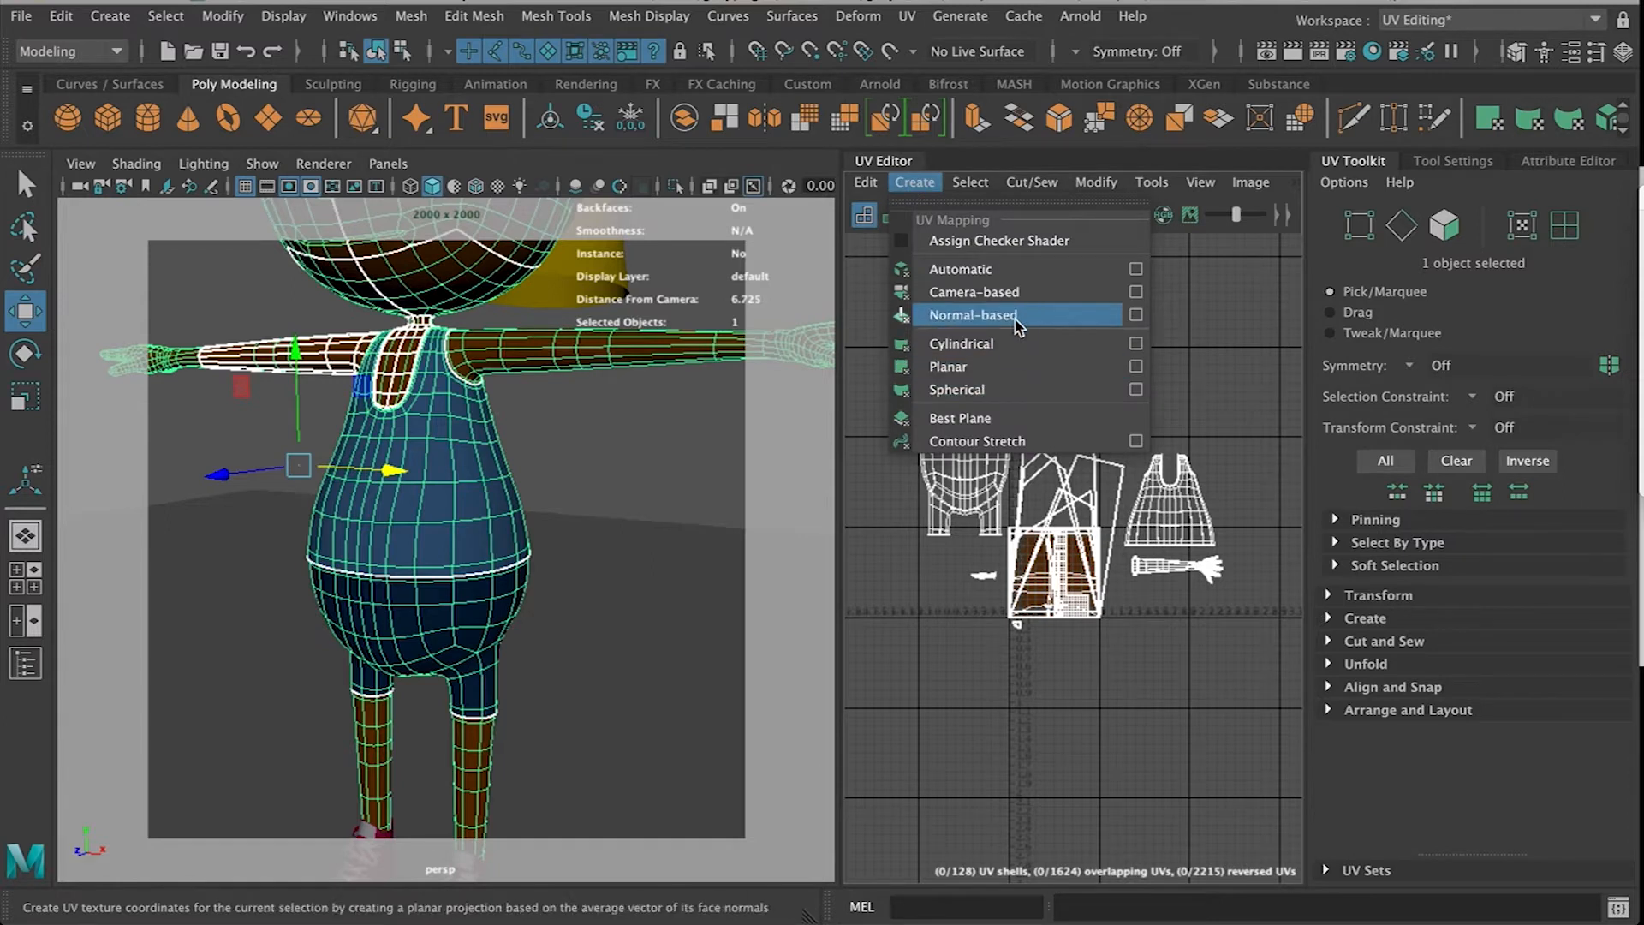
{"action": "left_click", "coordinate": [1017, 274]}
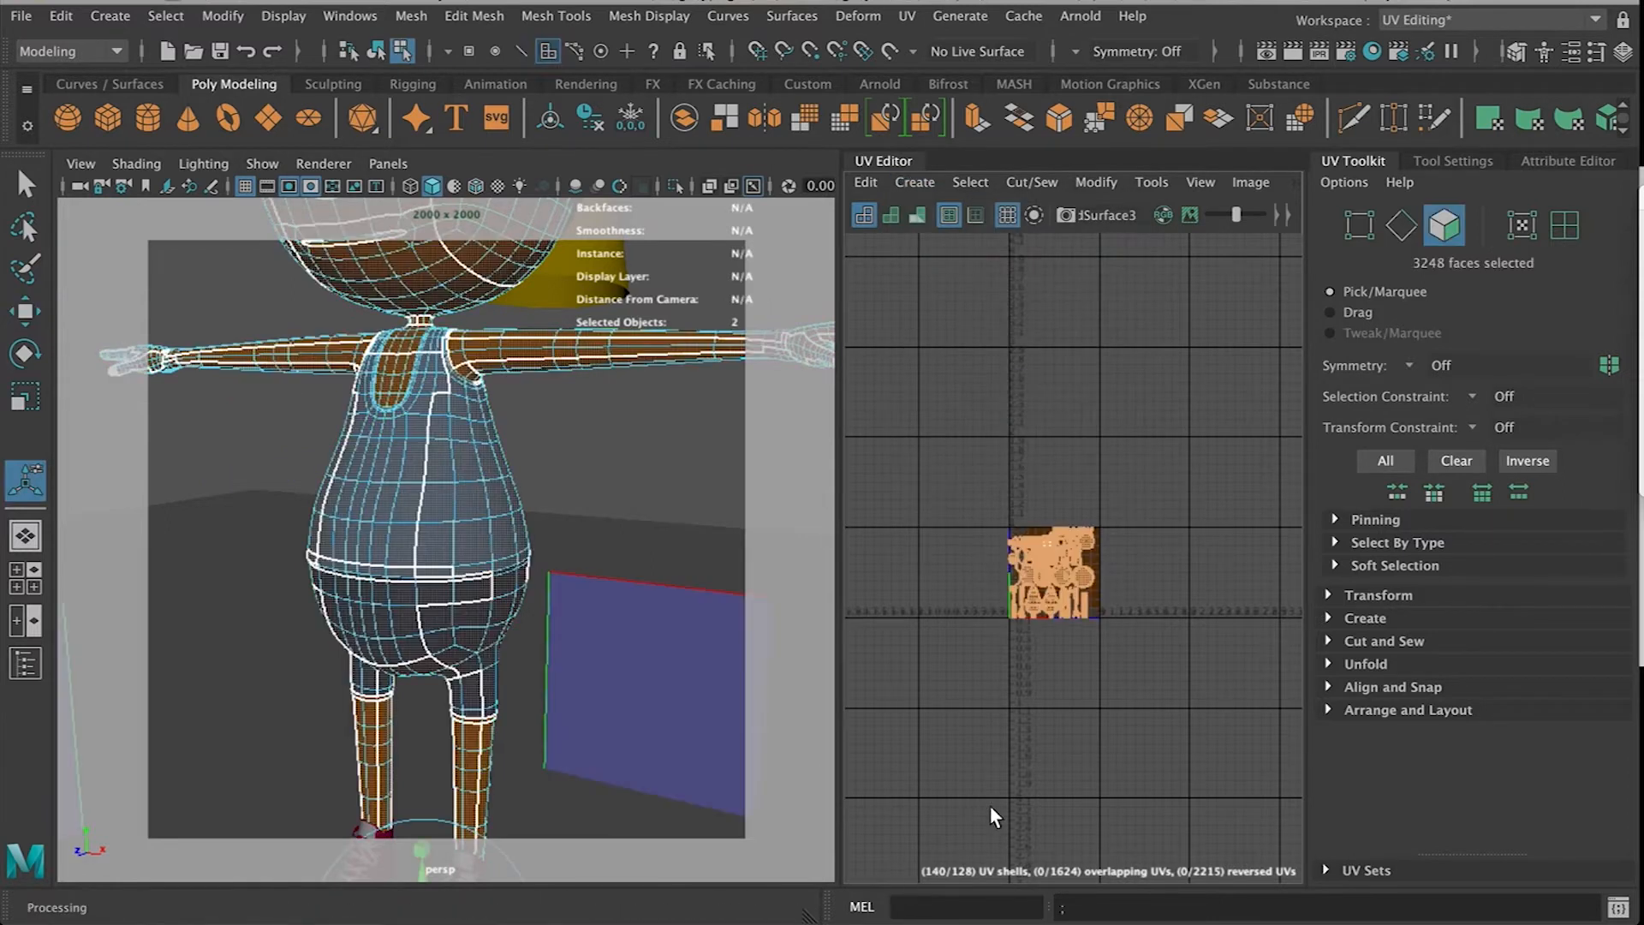
{"action": "scroll", "coordinate": [1065, 680], "scroll_direction": "up", "scroll_amount": 5}
{"action": "middle_click_drag", "start_coordinate": [1026, 415], "coordinate": [1108, 699], "text": "alt"}
{"action": "scroll", "coordinate": [1095, 682], "scroll_direction": "down", "scroll_amount": 3}
{"action": "middle_click_drag", "start_coordinate": [1053, 507], "coordinate": [1143, 627], "text": "alt"}
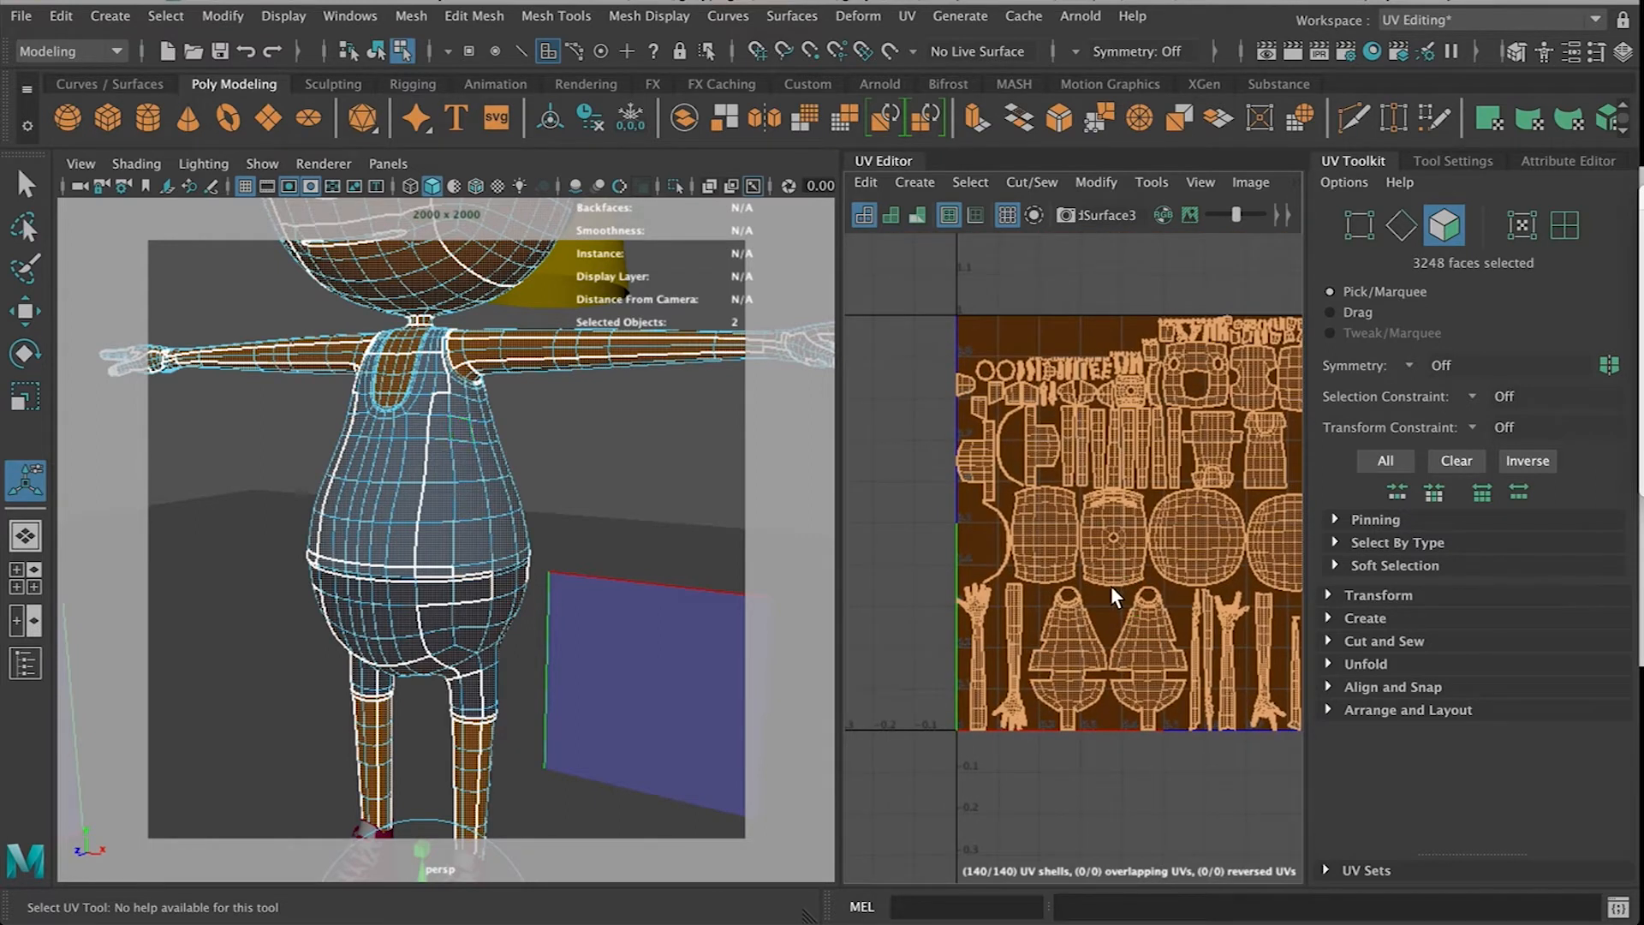
{"action": "scroll", "coordinate": [1154, 642], "scroll_direction": "down", "scroll_amount": 3}
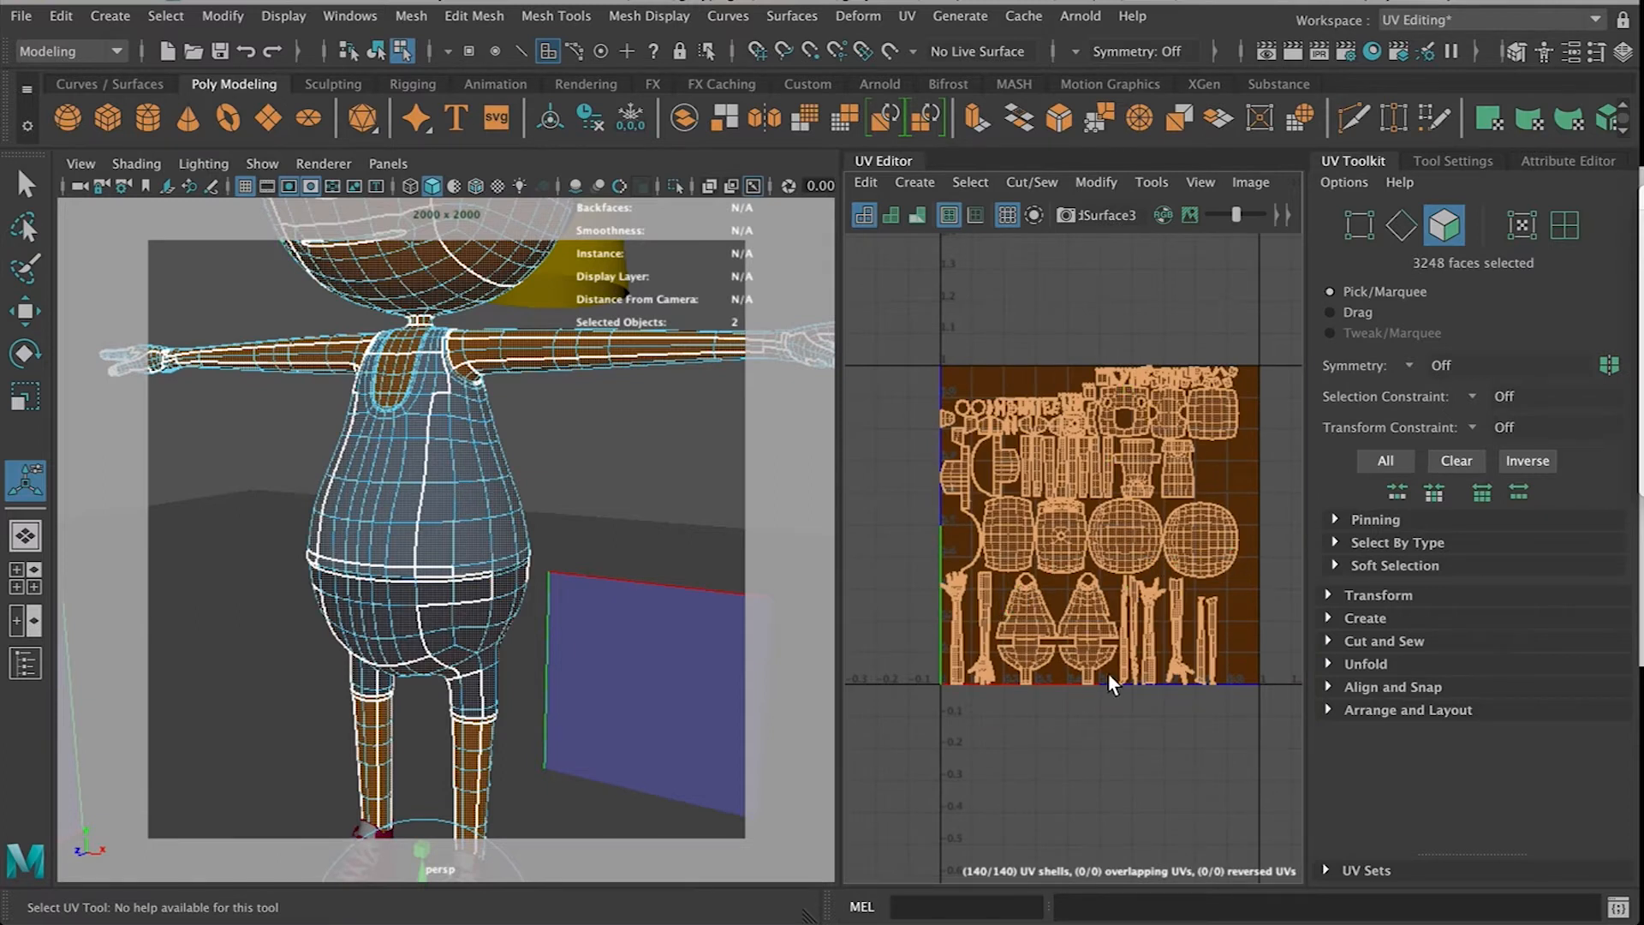
{"action": "scroll", "coordinate": [570, 602], "scroll_direction": "down", "scroll_amount": 10}
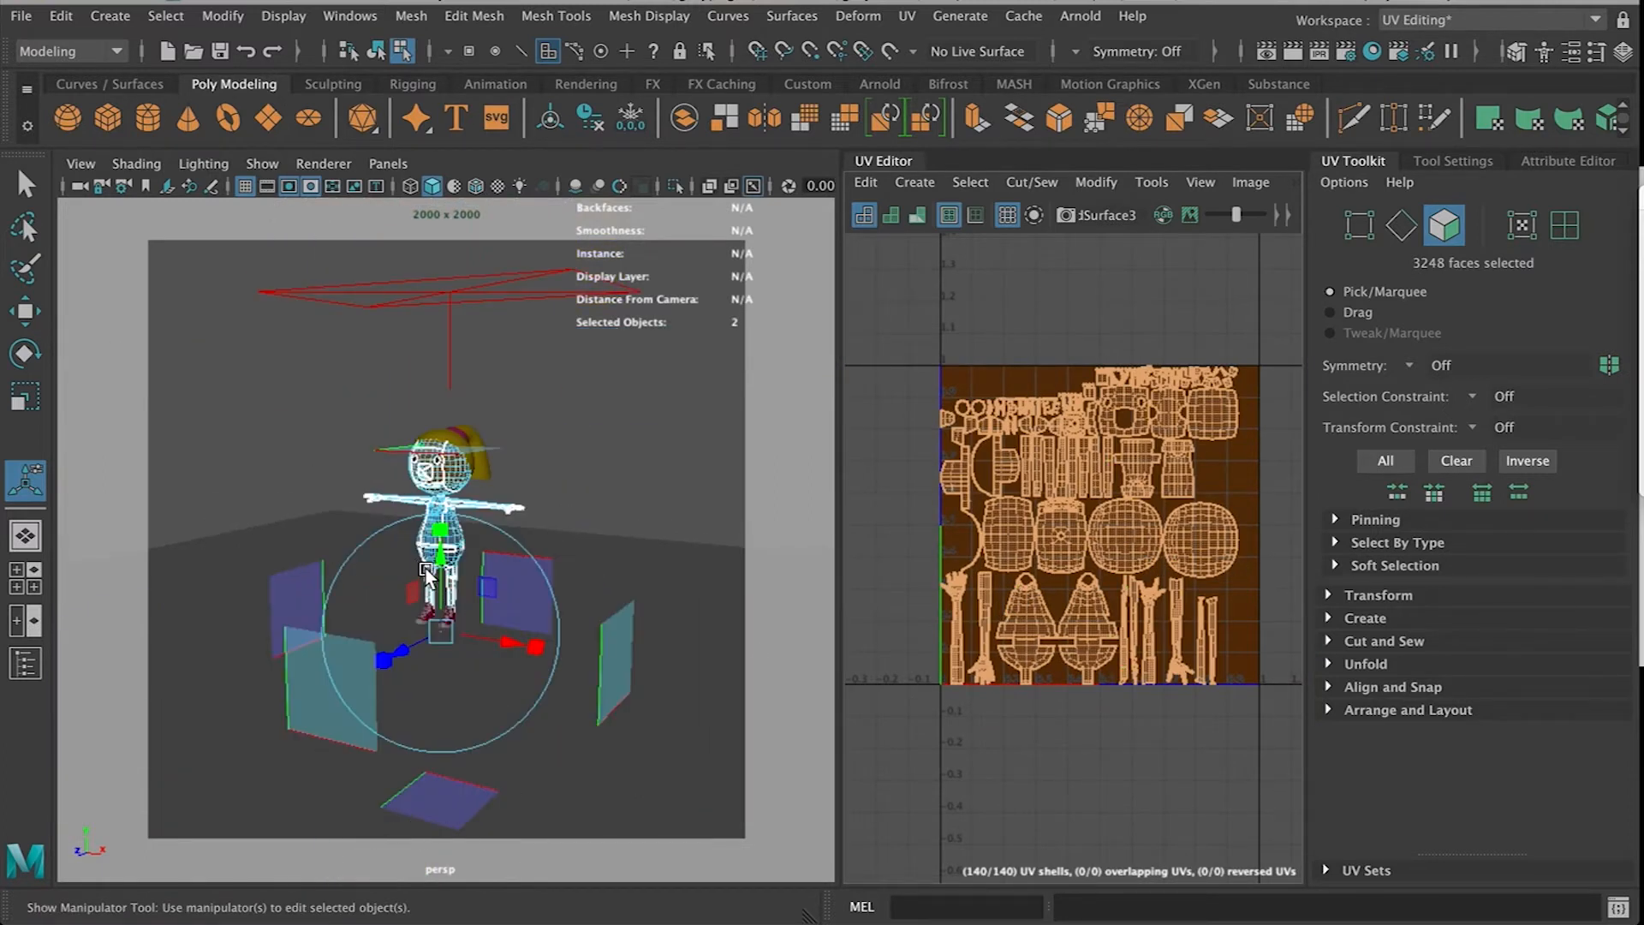
{"action": "left_click_drag", "start_coordinate": [443, 572], "coordinate": [443, 477]}
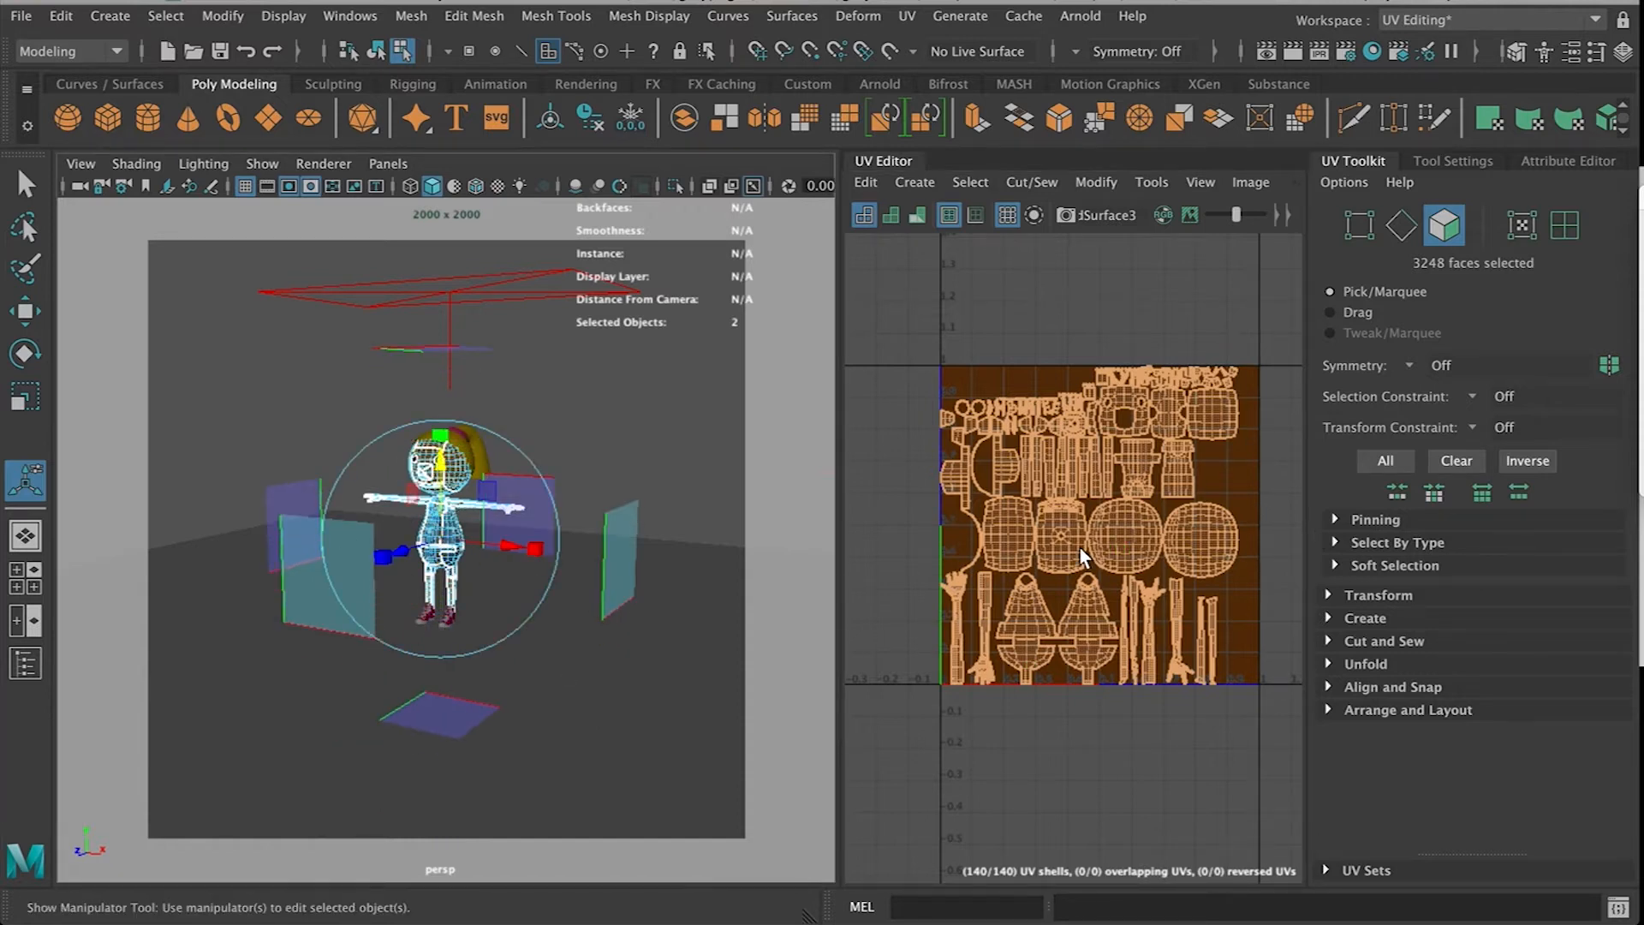
Select individual UV shells to identify which body parts they belong to
{"action": "scroll", "coordinate": [1080, 550], "scroll_direction": "up", "scroll_amount": 3}
{"action": "scroll", "coordinate": [1079, 546], "scroll_direction": "down", "scroll_amount": 2}
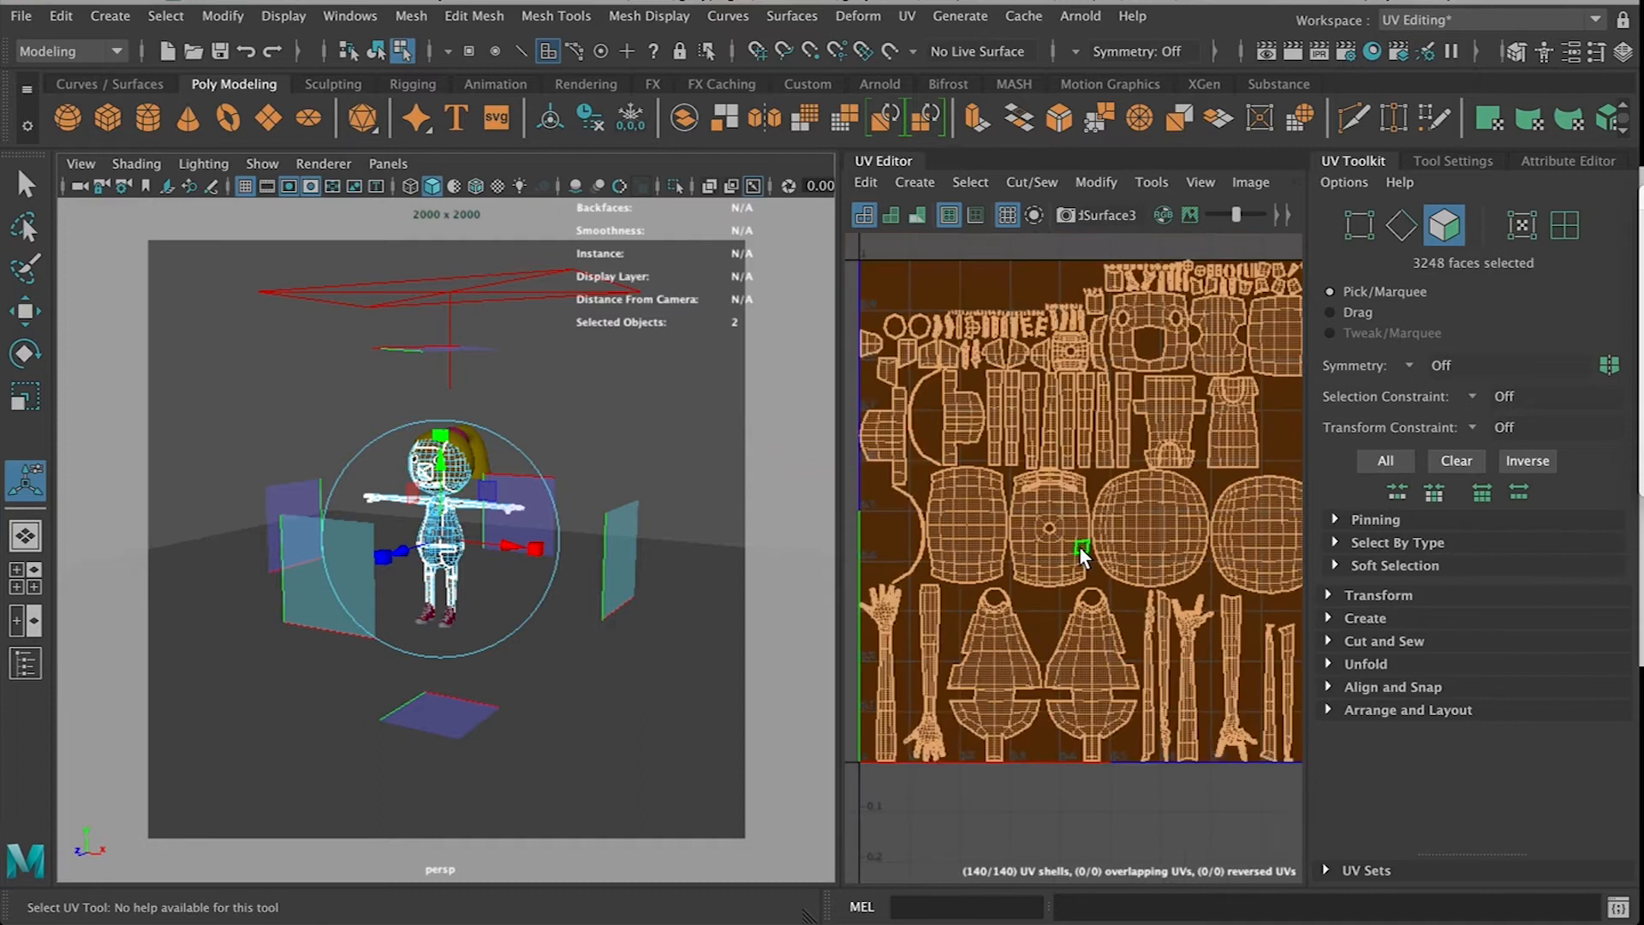
{"action": "right_click_drag", "start_coordinate": [1076, 564], "coordinate": [990, 531]}
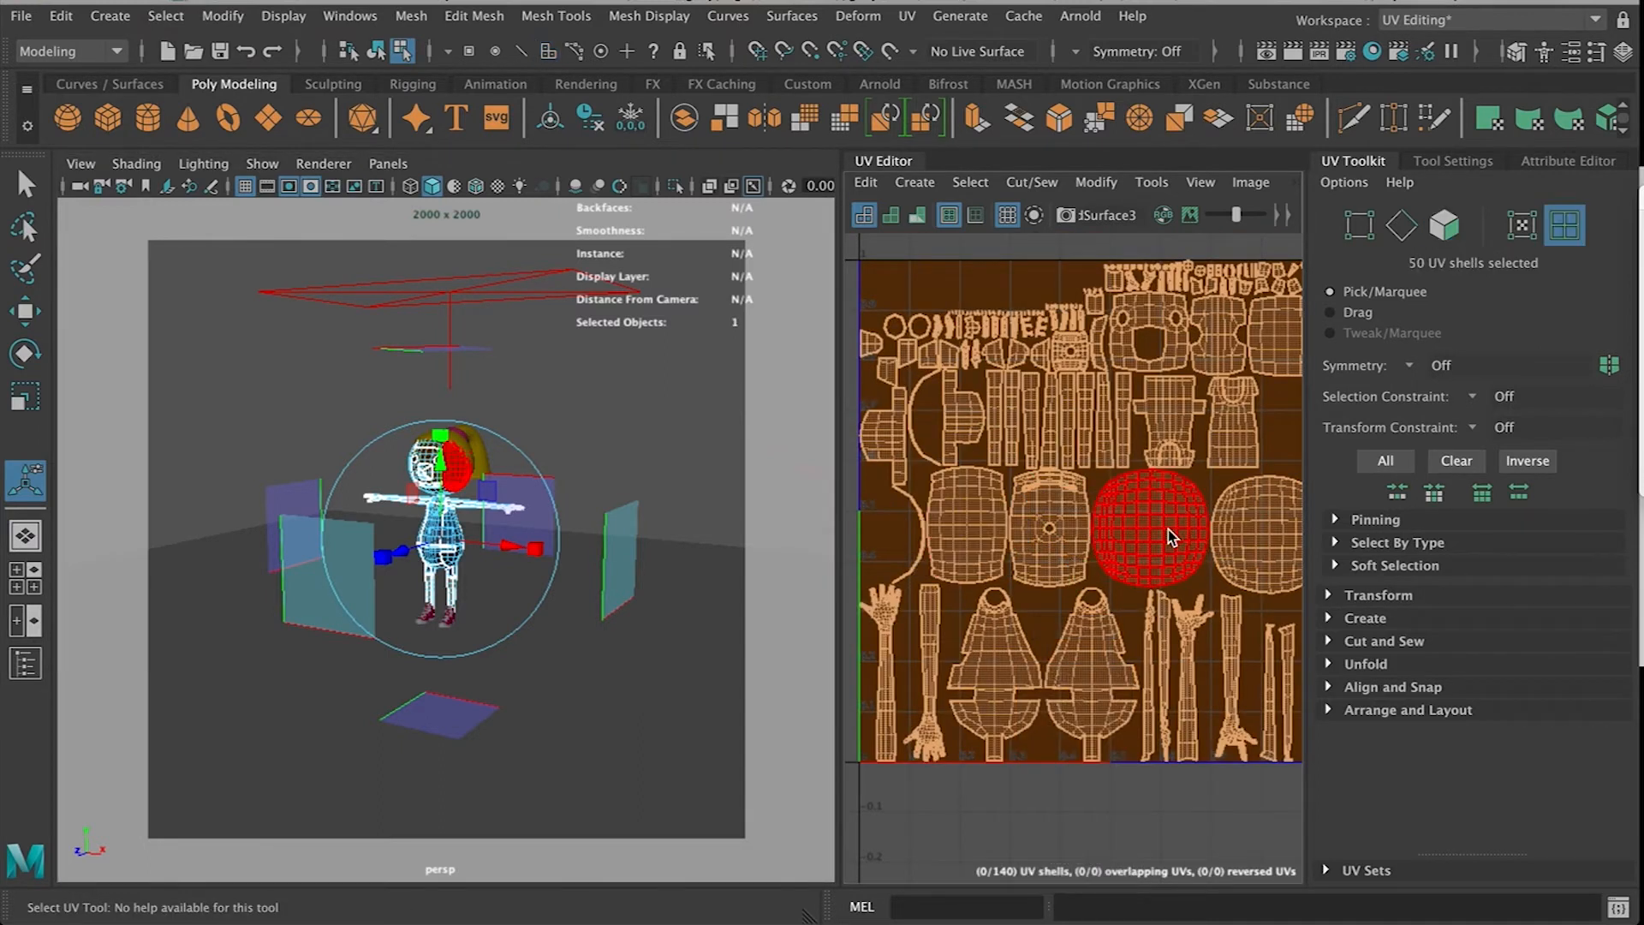
{"action": "left_click", "coordinate": [1168, 530]}
{"action": "key", "text": "f"}
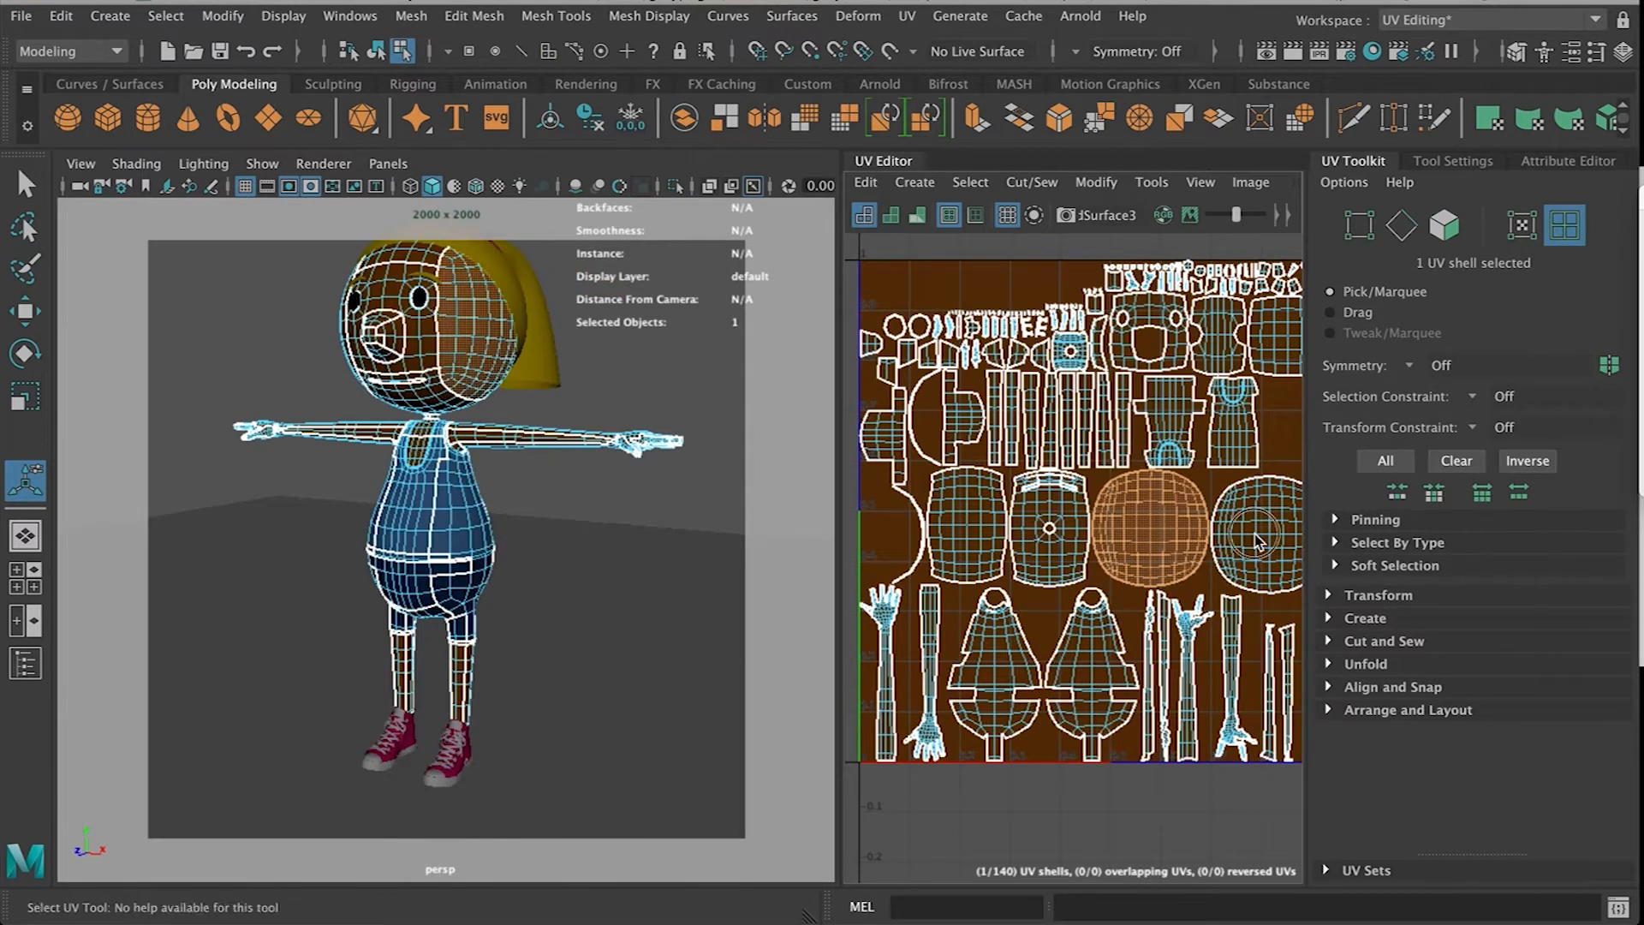
{"action": "left_click", "coordinate": [1256, 536]}
{"action": "left_click", "coordinate": [959, 521]}
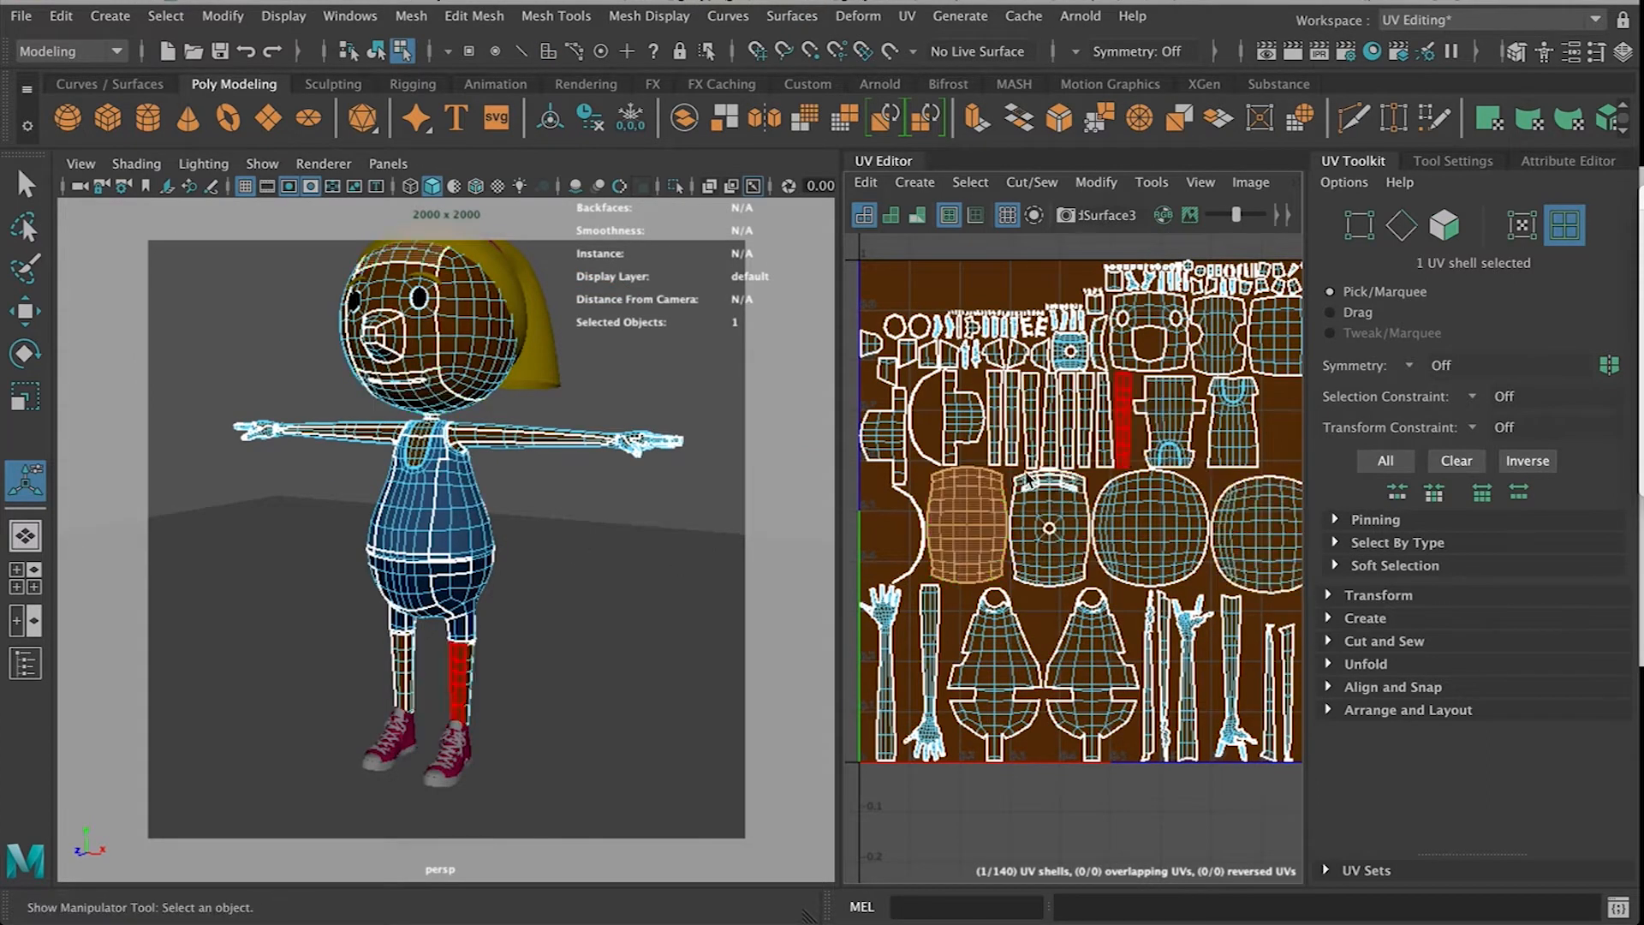
Select the UV shells of the shorts, including both legs, waistband and seat pieces
{"action": "left_click", "coordinate": [1031, 676]}
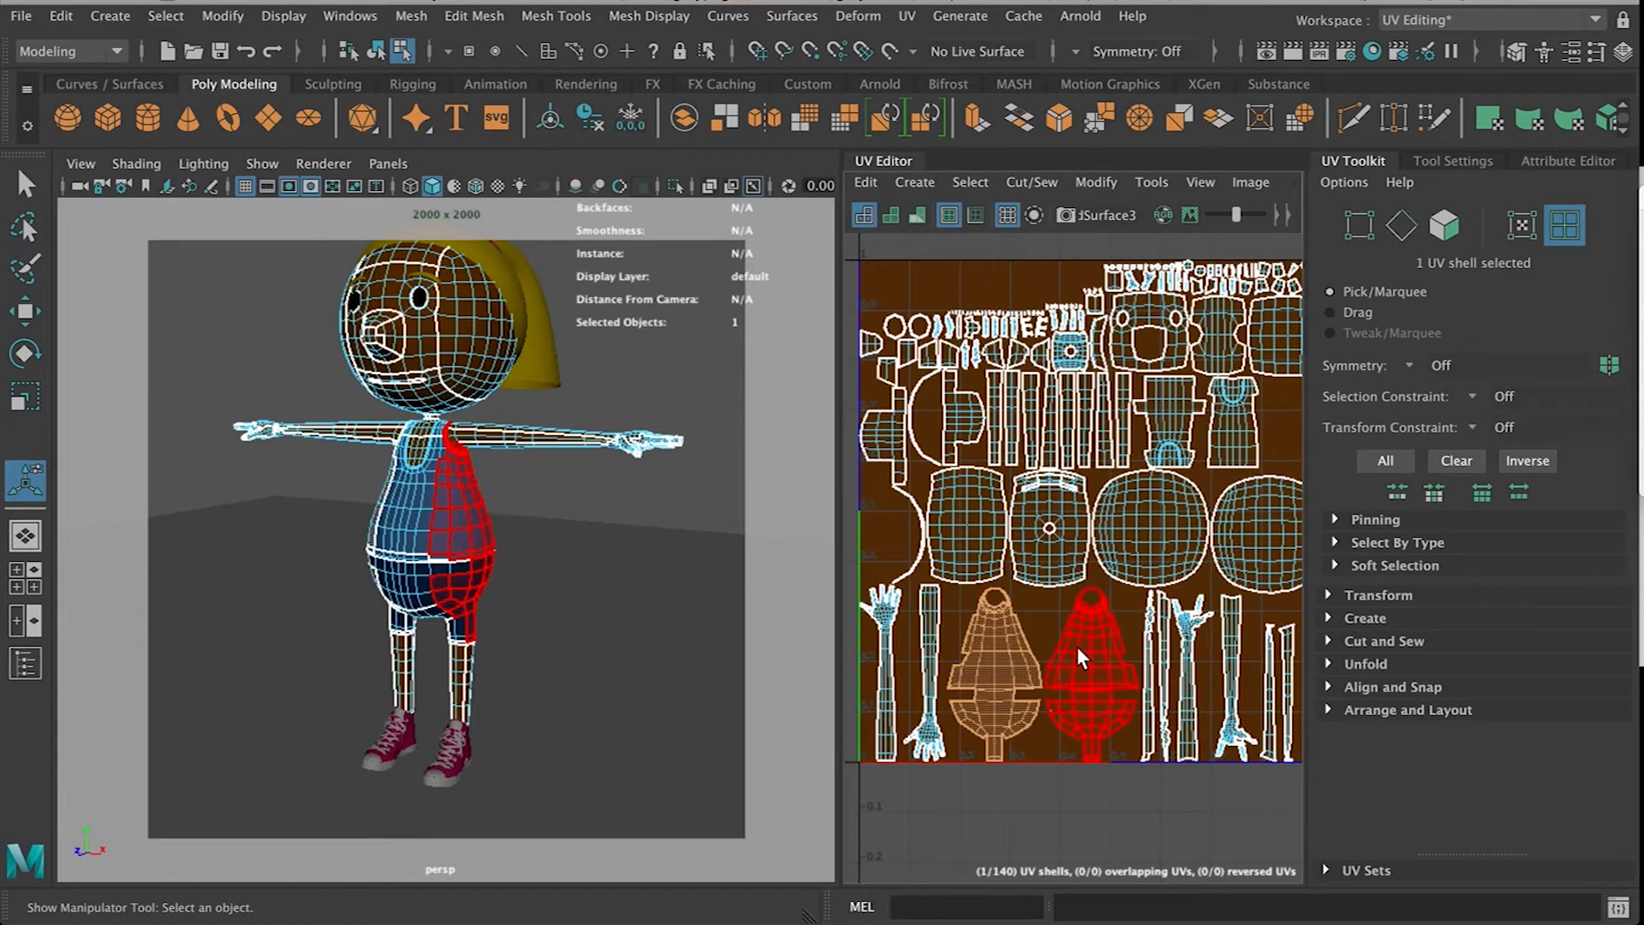
{"action": "left_click", "coordinate": [1076, 645], "text": "shift"}
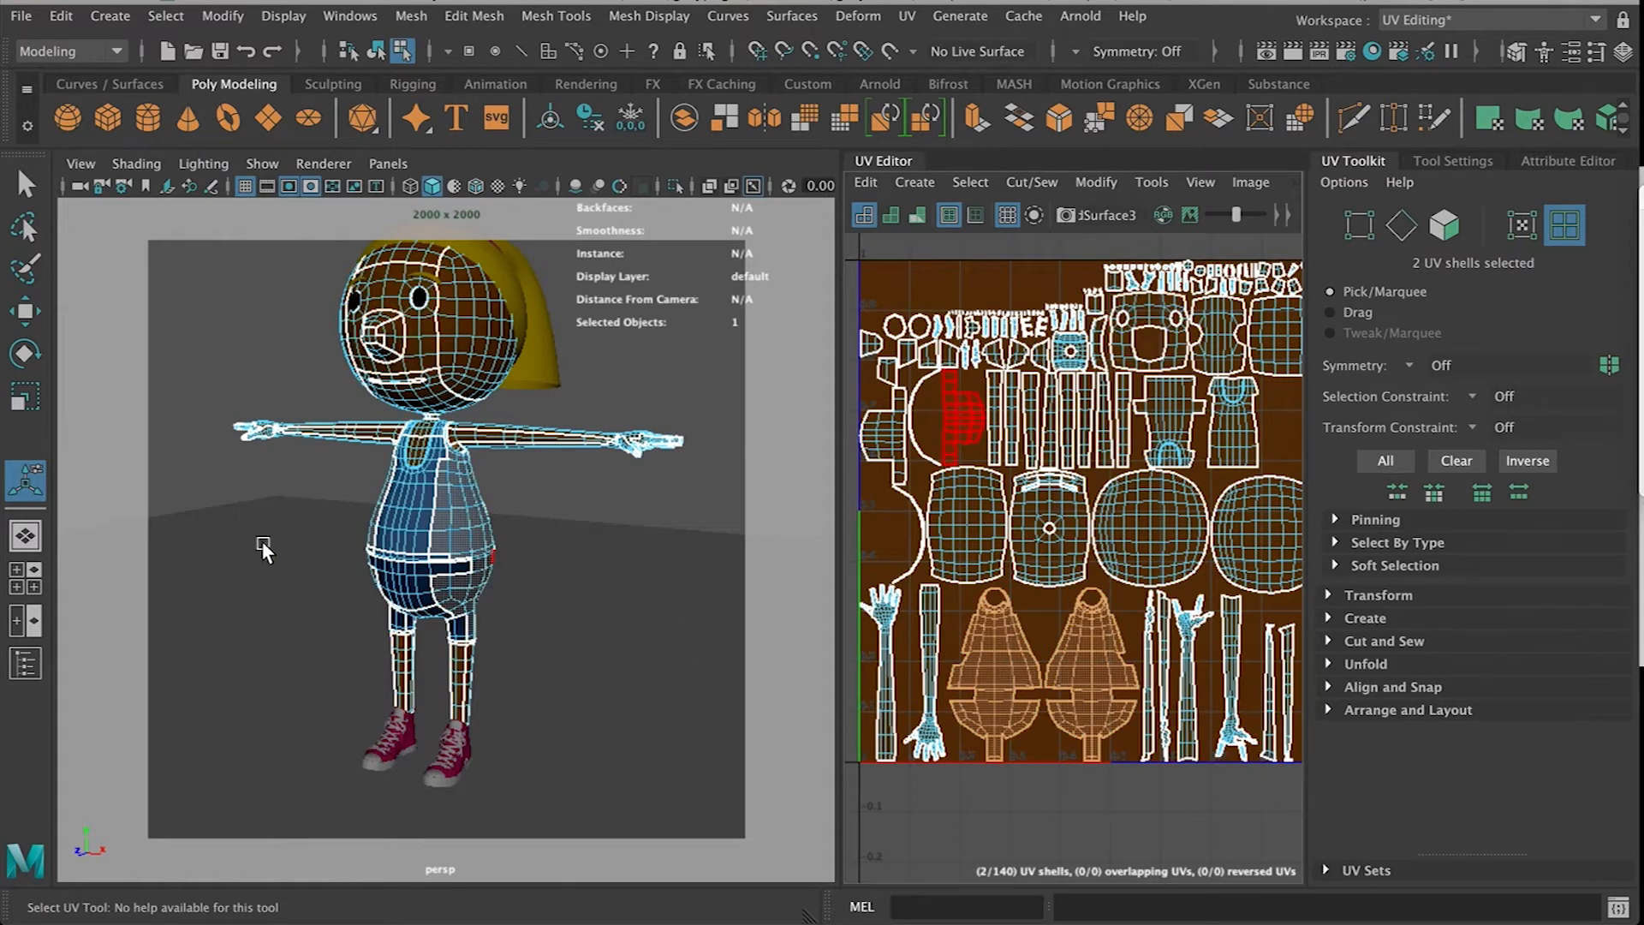
{"action": "scroll", "coordinate": [406, 512], "scroll_direction": "up", "scroll_amount": 6}
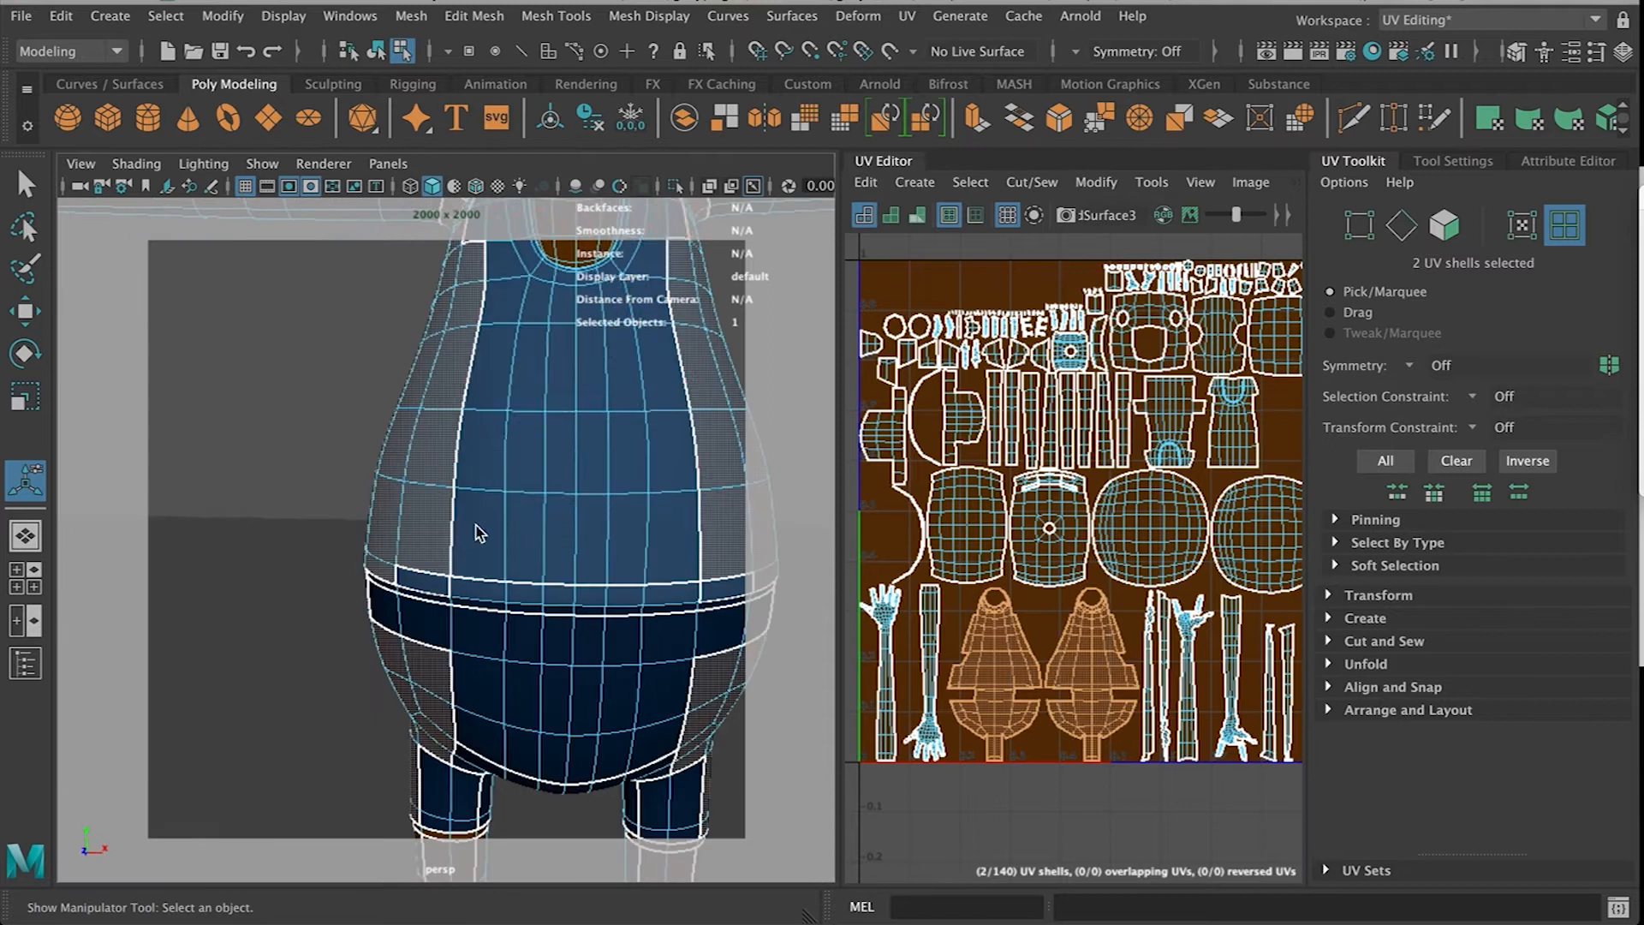
{"action": "left_click", "coordinate": [516, 490], "text": "shift"}
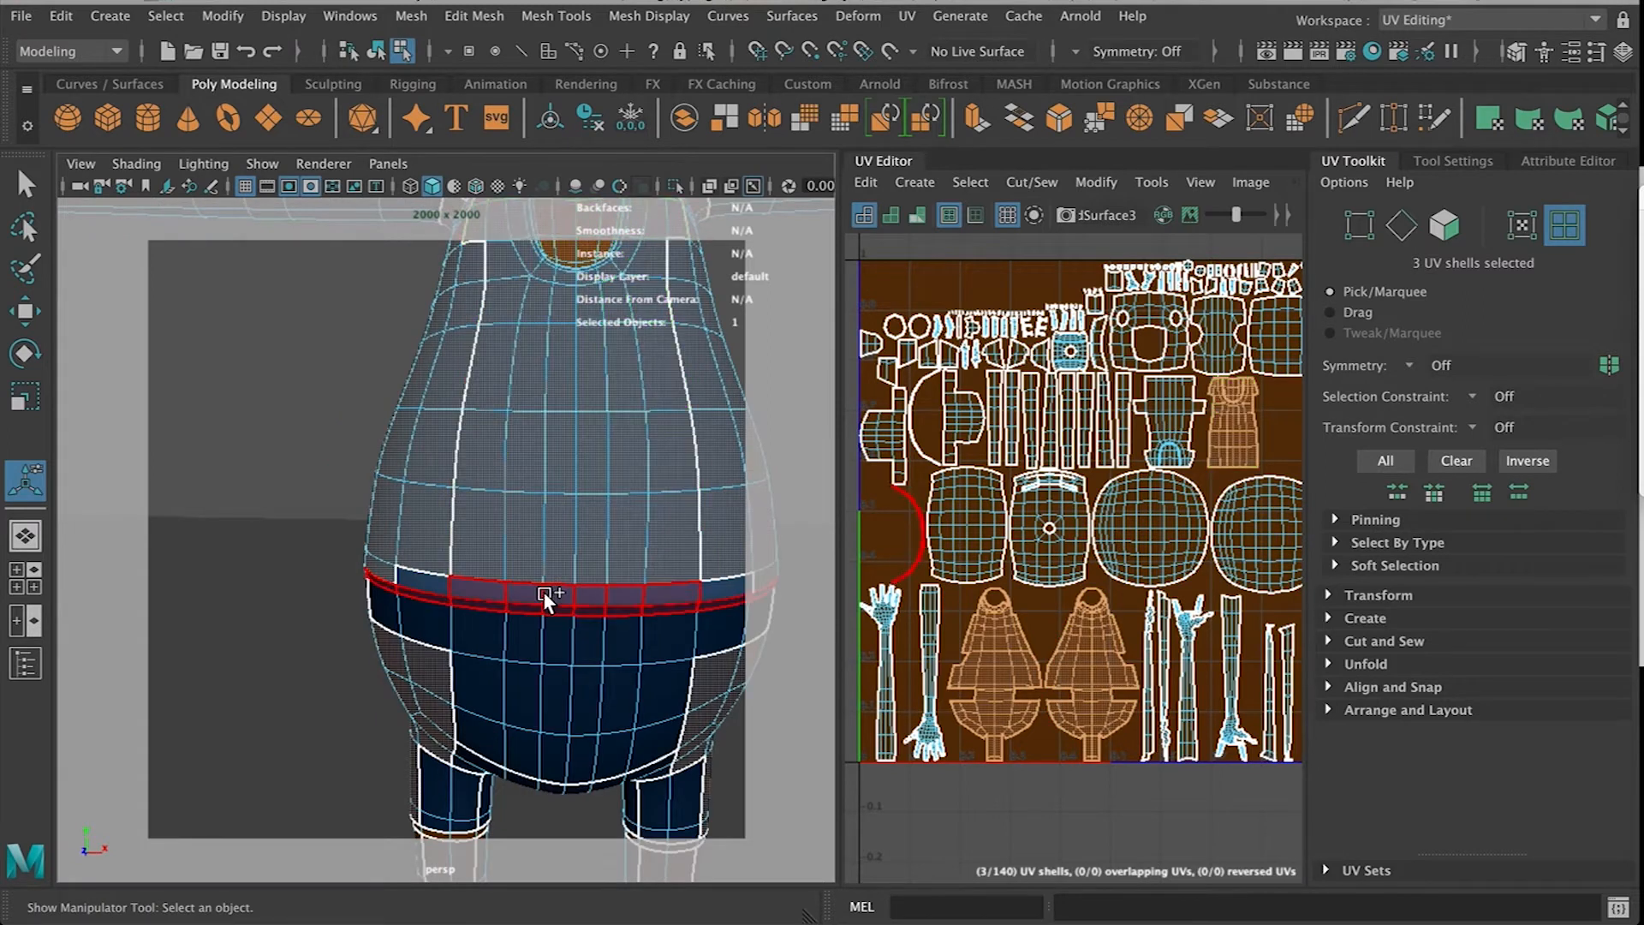
{"action": "left_click", "coordinate": [560, 661], "text": "shift"}
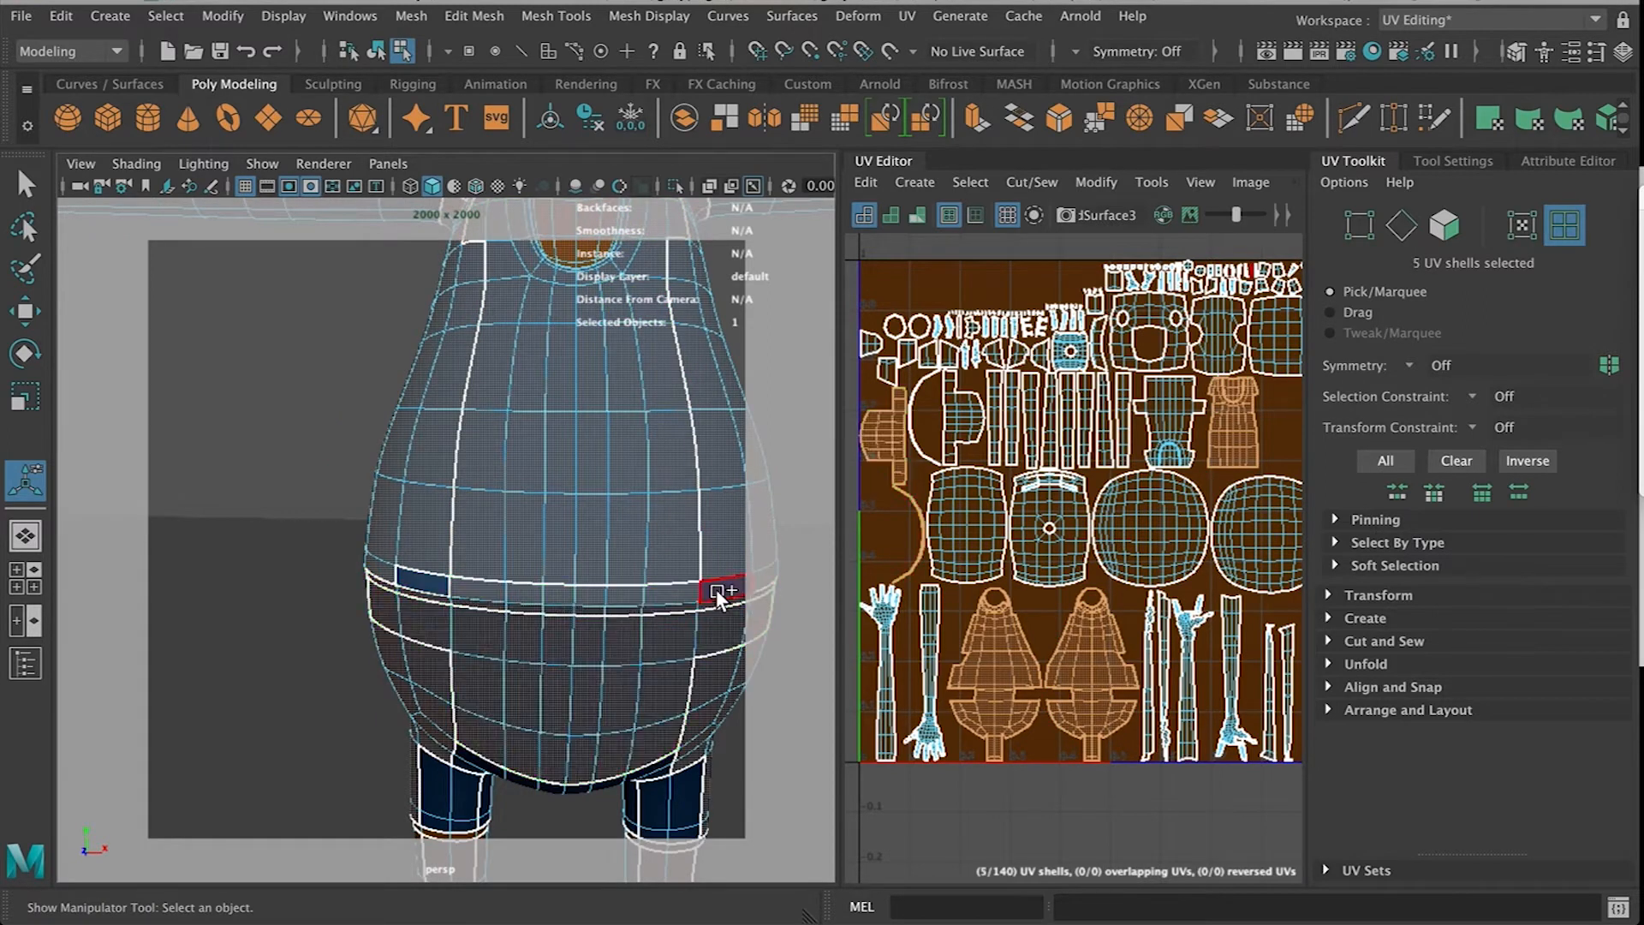
{"action": "left_click_drag", "start_coordinate": [599, 660], "coordinate": [516, 676], "text": "alt"}
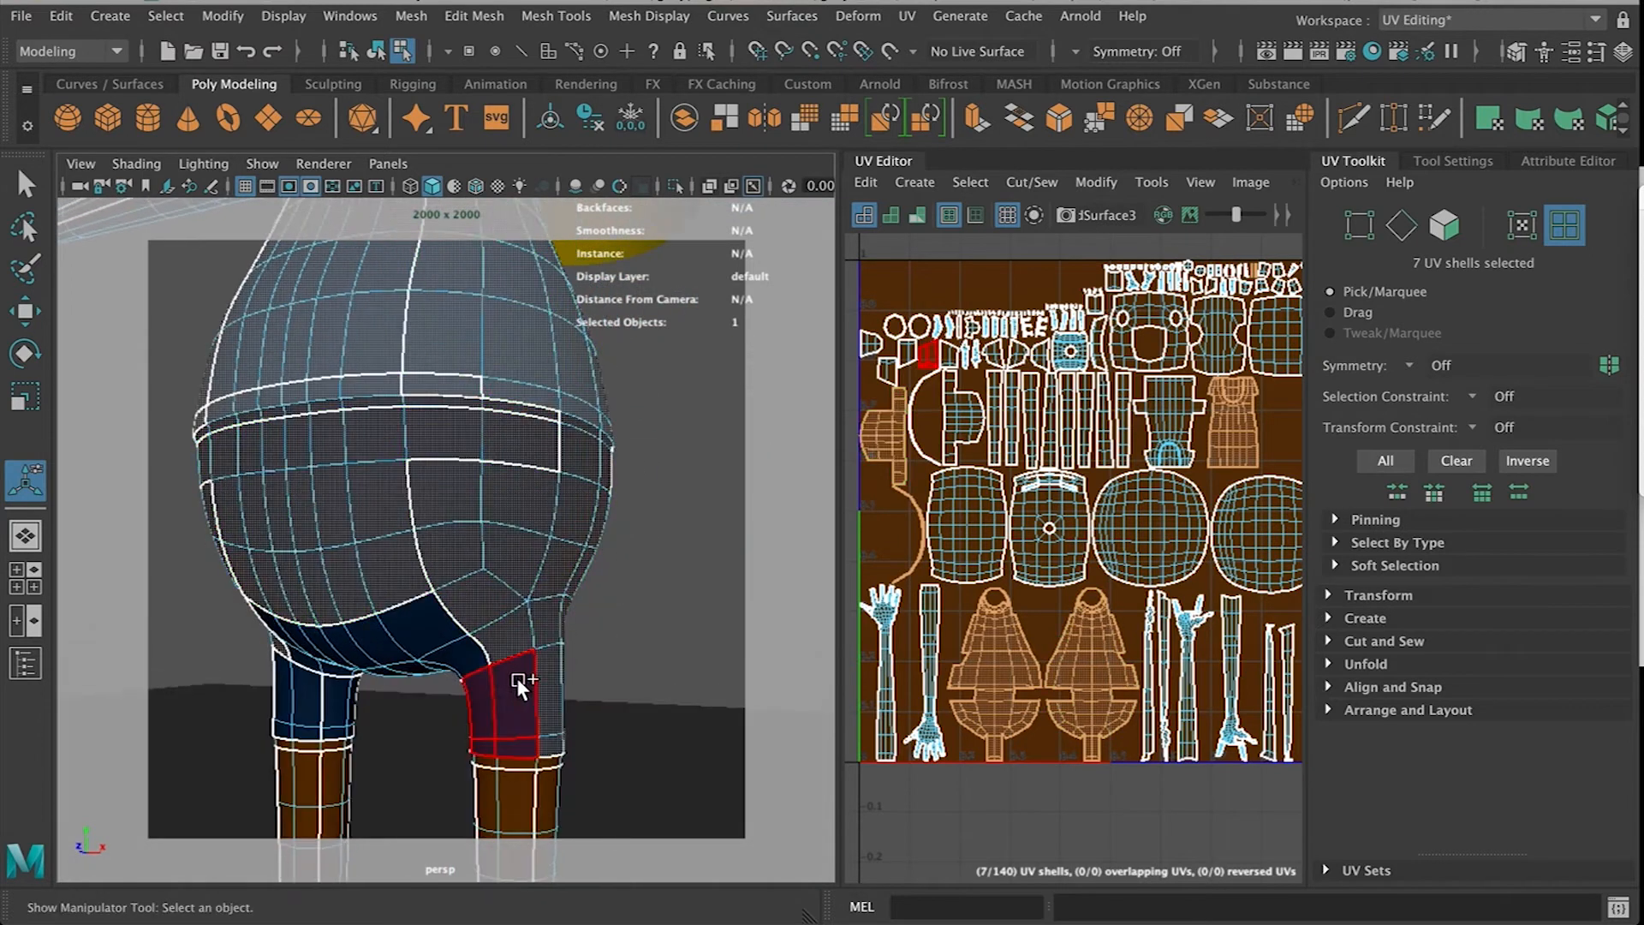
{"action": "left_click", "coordinate": [426, 634], "text": "shift"}
{"action": "left_click_drag", "start_coordinate": [402, 651], "coordinate": [330, 655], "text": "alt"}
{"action": "left_click", "coordinate": [488, 638], "text": "shift"}
{"action": "left_click", "coordinate": [323, 653], "text": "shift"}
{"action": "left_click_drag", "start_coordinate": [432, 685], "coordinate": [460, 531], "text": "alt"}
{"action": "left_click", "coordinate": [597, 681], "text": "shift"}
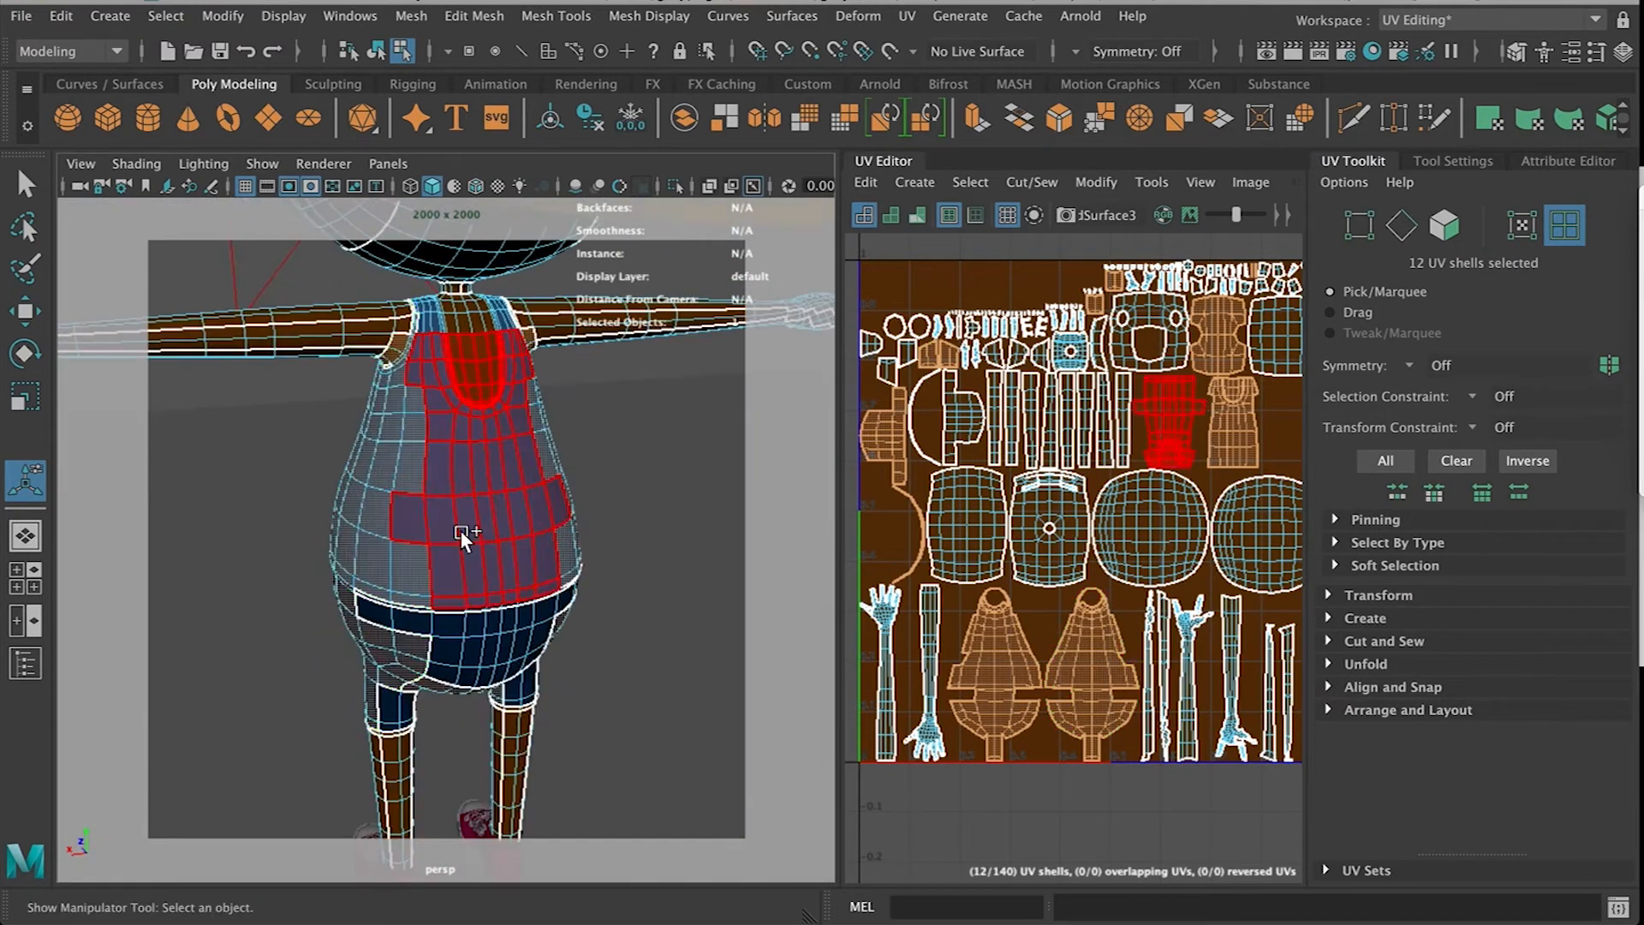
Add the shirt's front, back and strap shells to the UV shell selection
{"action": "left_click", "coordinate": [460, 531], "text": "shift"}
{"action": "left_click", "coordinate": [439, 331], "text": "shift"}
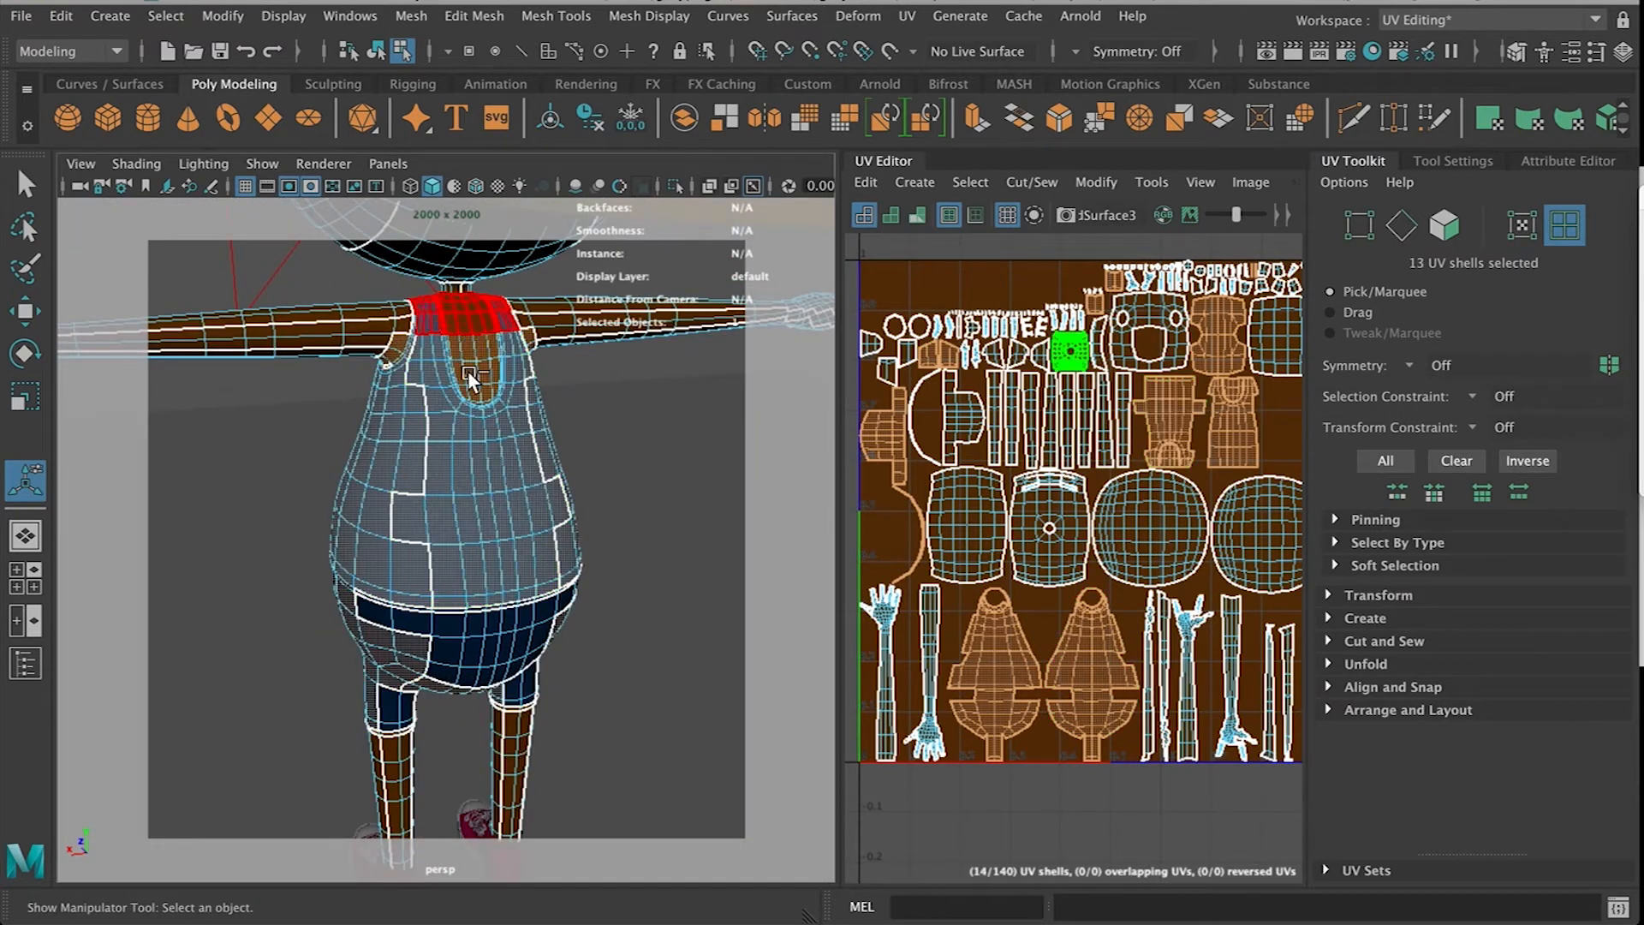
{"action": "left_click", "coordinate": [491, 623], "text": "shift"}
{"action": "left_click", "coordinate": [517, 688], "text": "shift"}
{"action": "left_click", "coordinate": [401, 696], "text": "shift"}
{"action": "left_click_drag", "start_coordinate": [599, 631], "coordinate": [366, 569], "text": "alt"}
{"action": "left_click_drag", "start_coordinate": [572, 615], "coordinate": [349, 577], "text": "alt"}
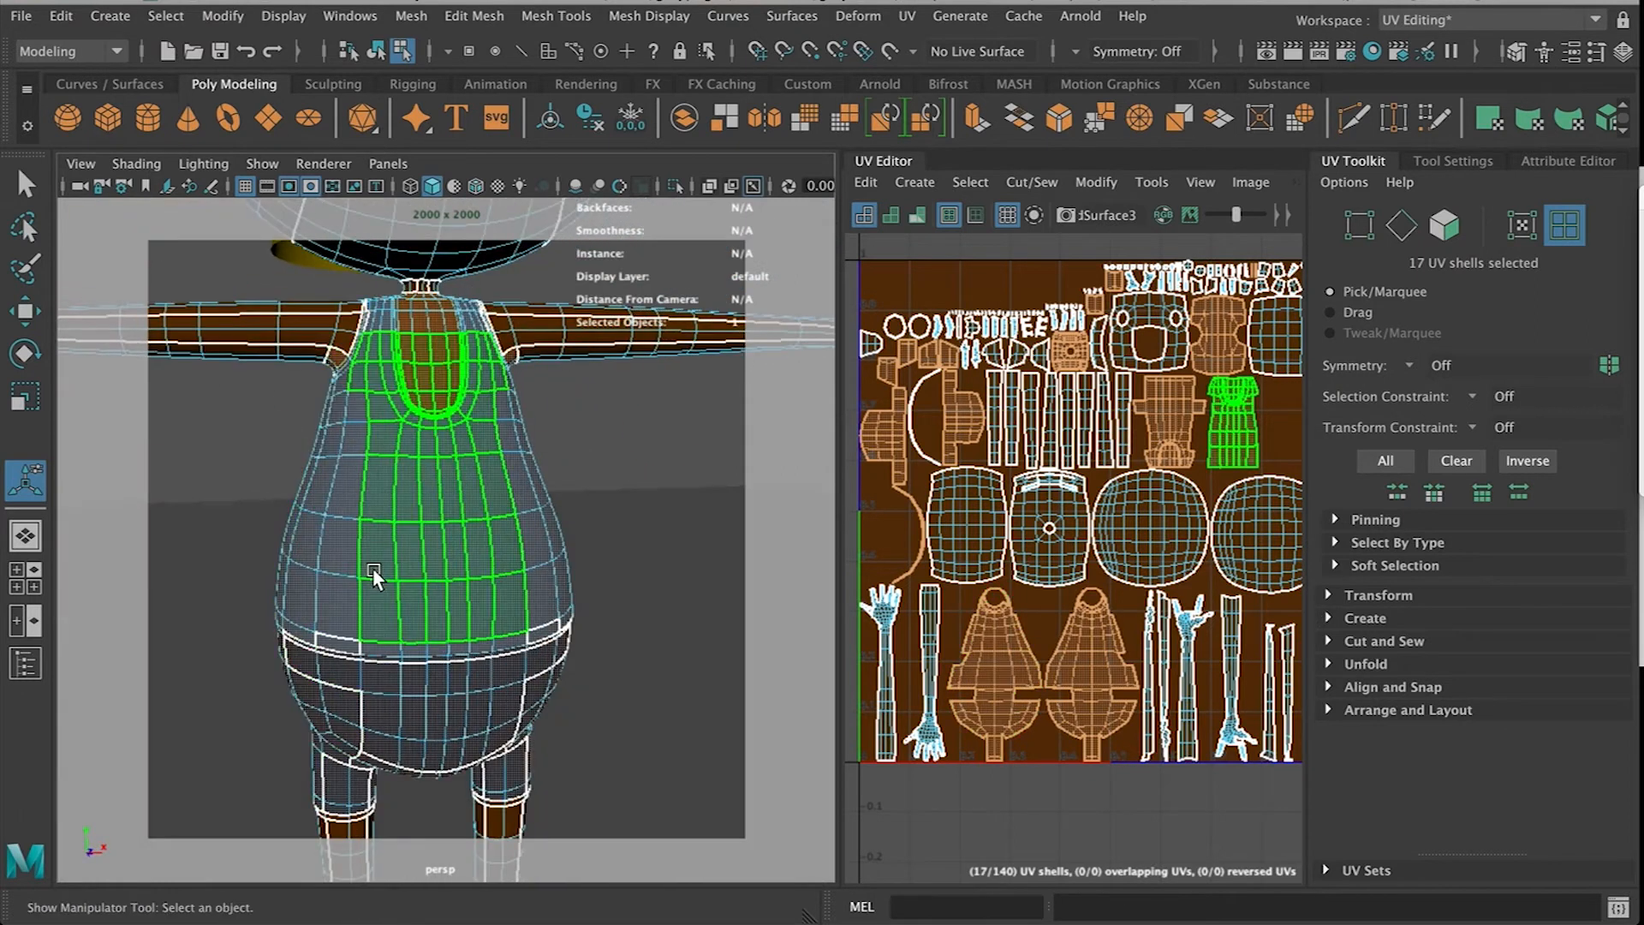
Switch to object selection and select the ground plane in the viewport
{"action": "scroll", "coordinate": [514, 565], "scroll_direction": "down", "scroll_amount": 3}
{"action": "right_click_drag", "start_coordinate": [462, 329], "coordinate": [573, 296]}
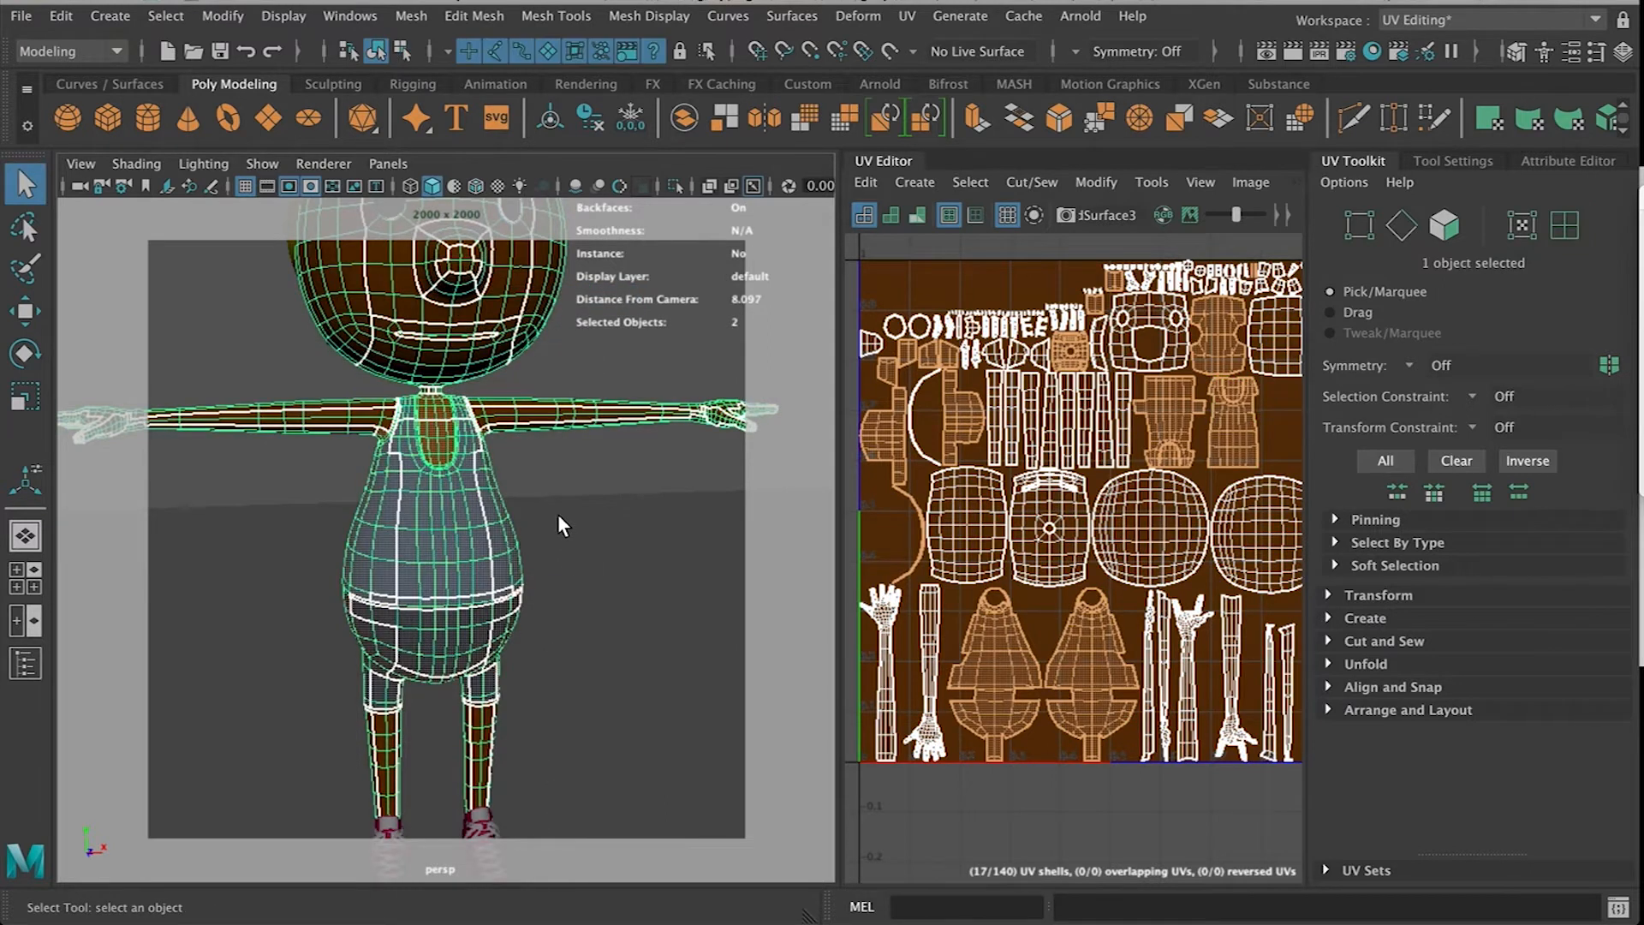
{"action": "left_click", "coordinate": [558, 514]}
{"action": "left_click_drag", "start_coordinate": [449, 608], "coordinate": [428, 454], "text": "alt"}
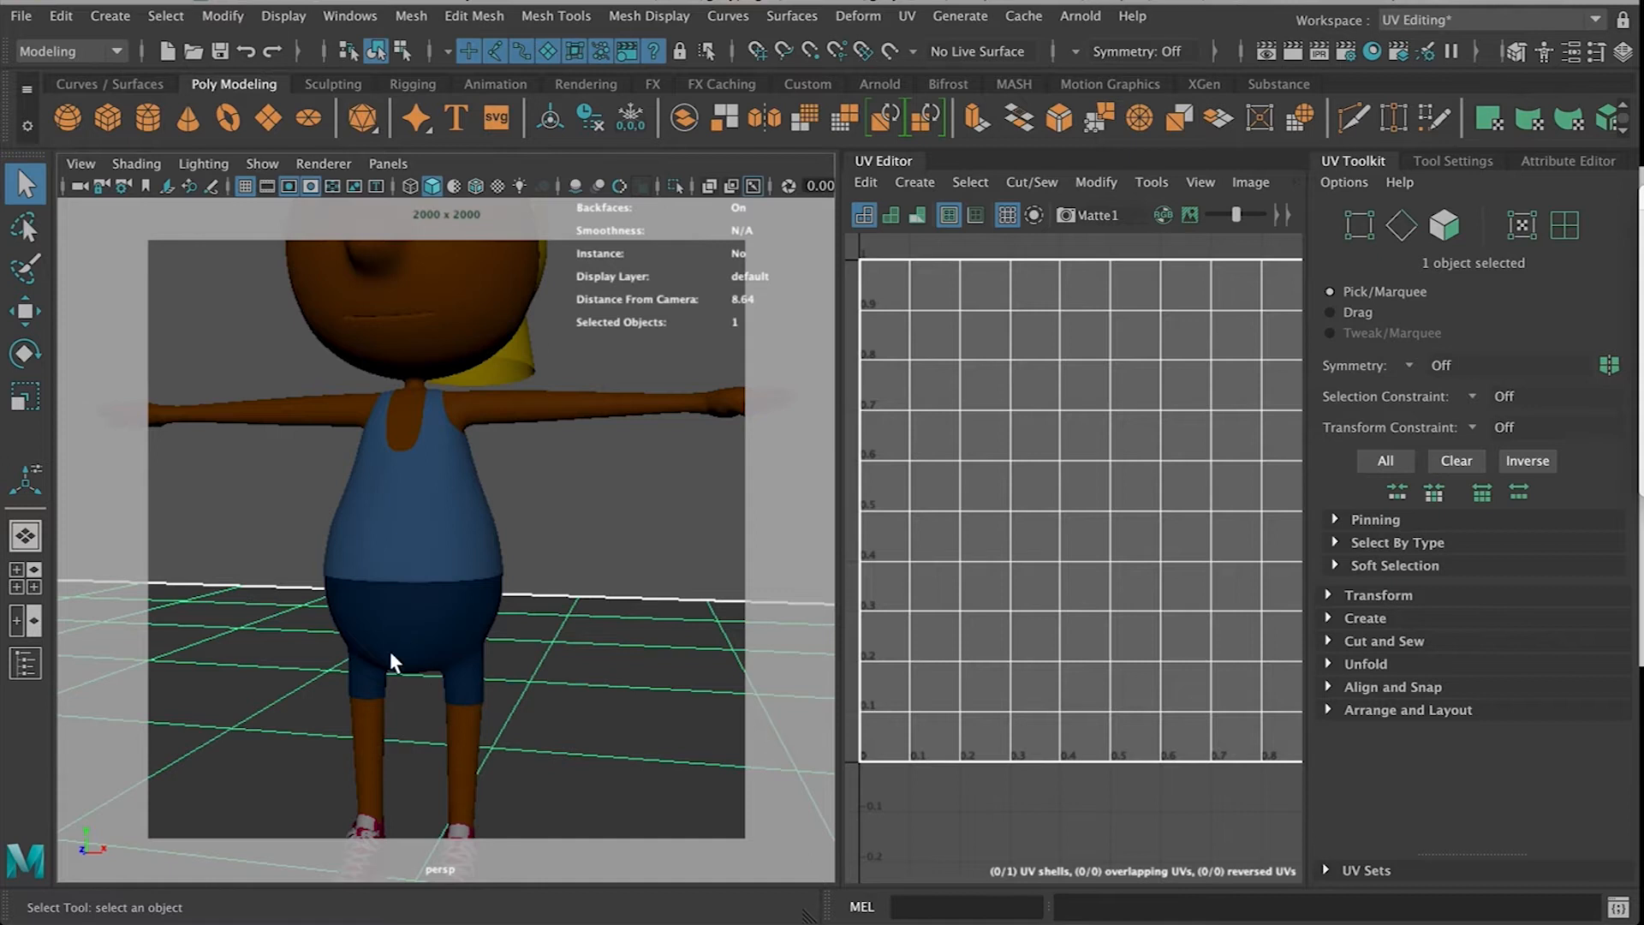
Select the shirt object through its LightBlue material in the Hypershade
{"action": "left_click_drag", "start_coordinate": [444, 844], "coordinate": [406, 341], "text": "alt"}
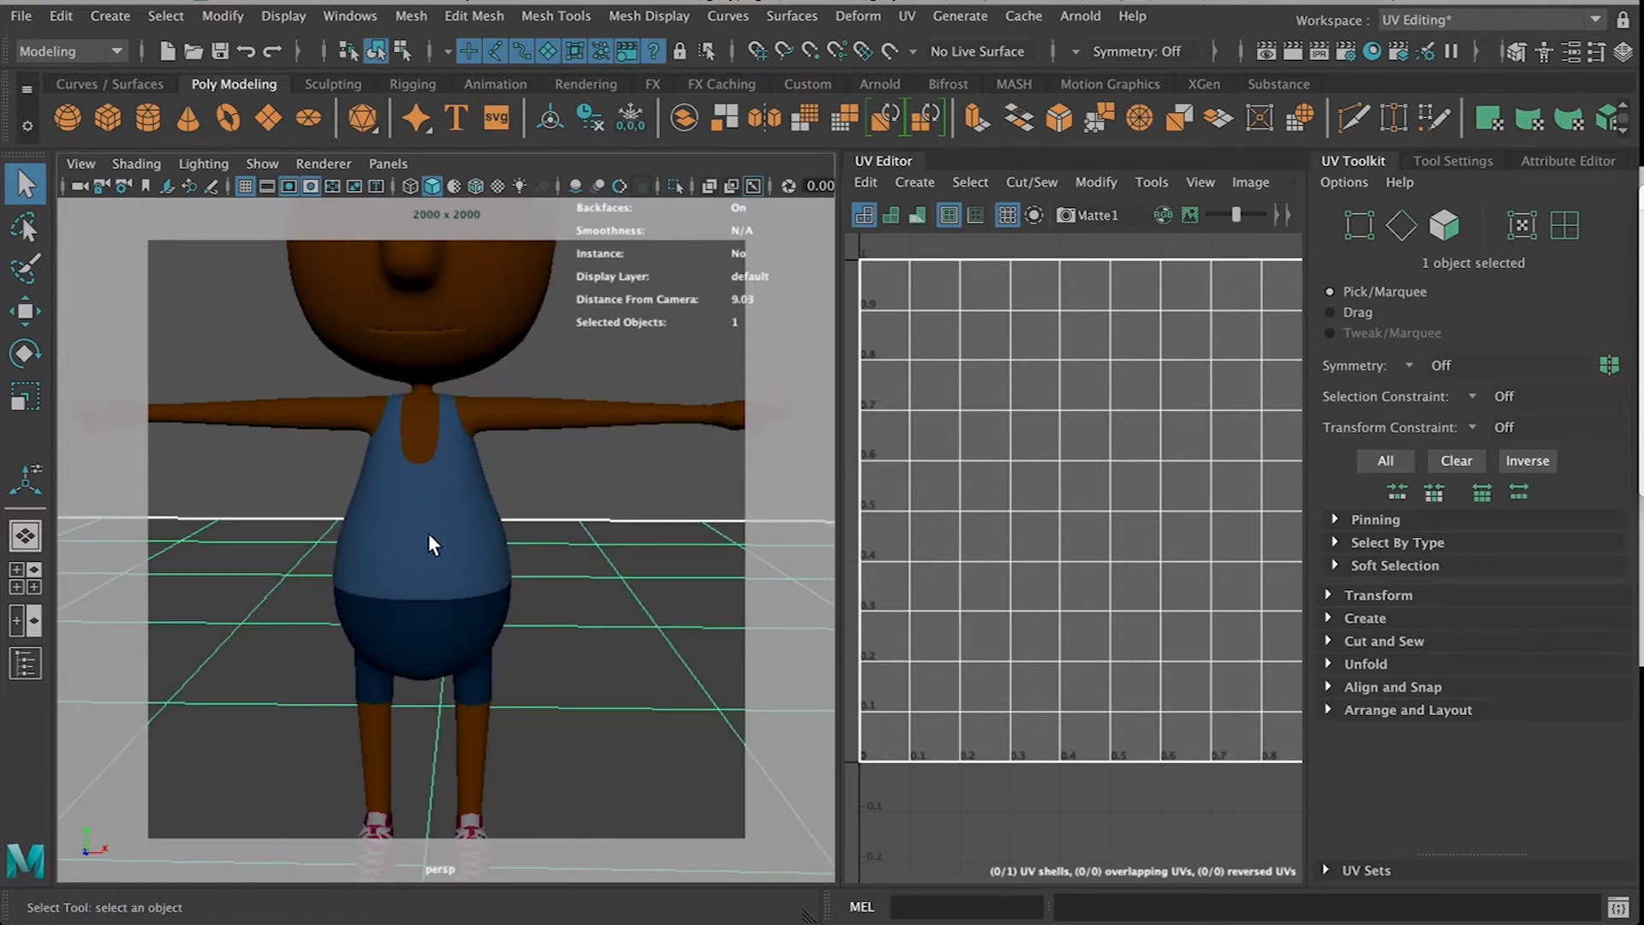
{"action": "left_click_drag", "start_coordinate": [383, 682], "coordinate": [440, 605], "text": "alt"}
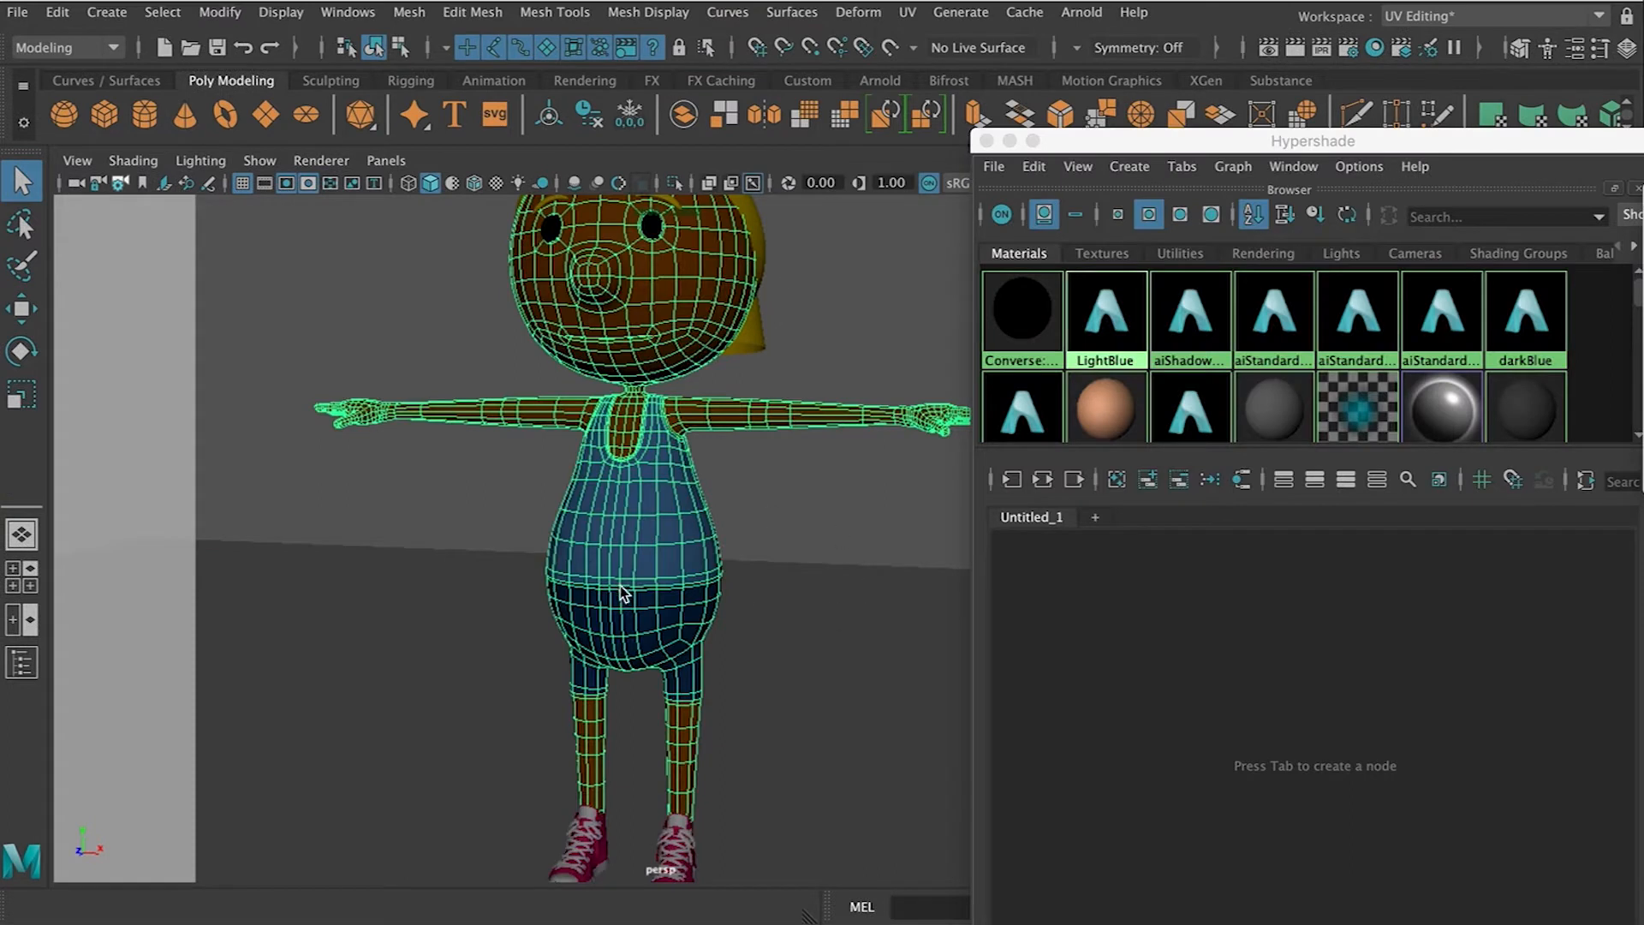
{"action": "left_click_drag", "start_coordinate": [620, 585], "coordinate": [650, 569], "text": "alt"}
{"action": "left_click_drag", "start_coordinate": [505, 549], "coordinate": [558, 526], "text": "alt"}
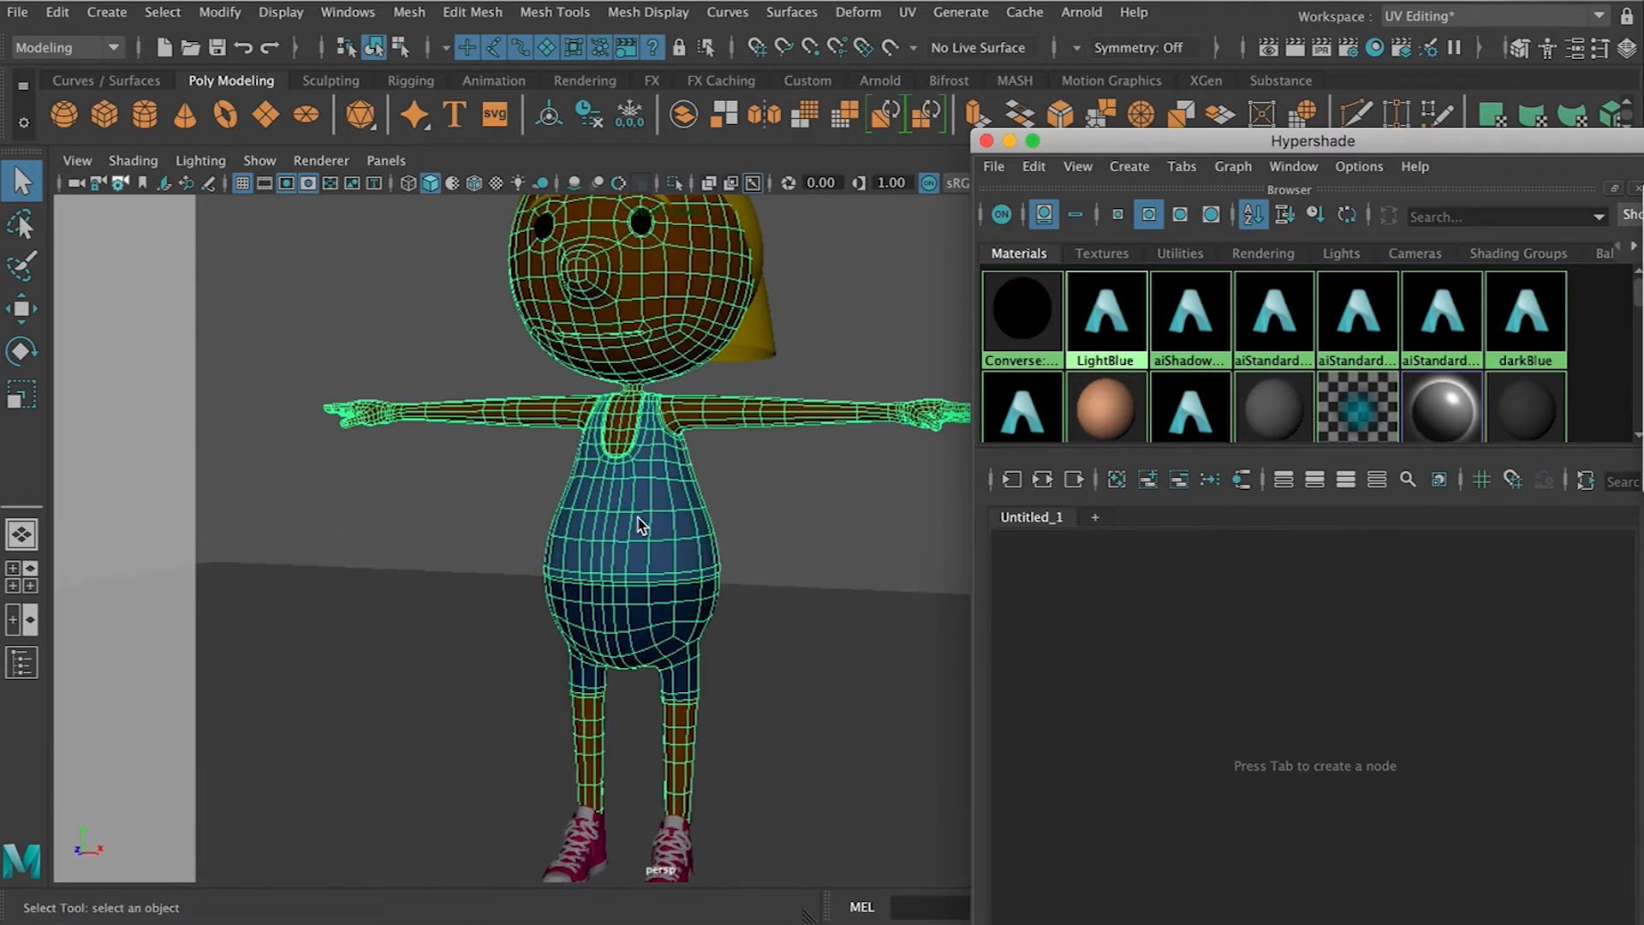
{"action": "left_click", "coordinate": [780, 503]}
{"action": "left_click_drag", "start_coordinate": [567, 548], "coordinate": [613, 569], "text": "alt"}
{"action": "left_click", "coordinate": [648, 613]}
{"action": "left_click_drag", "start_coordinate": [624, 470], "coordinate": [652, 579], "text": "alt"}
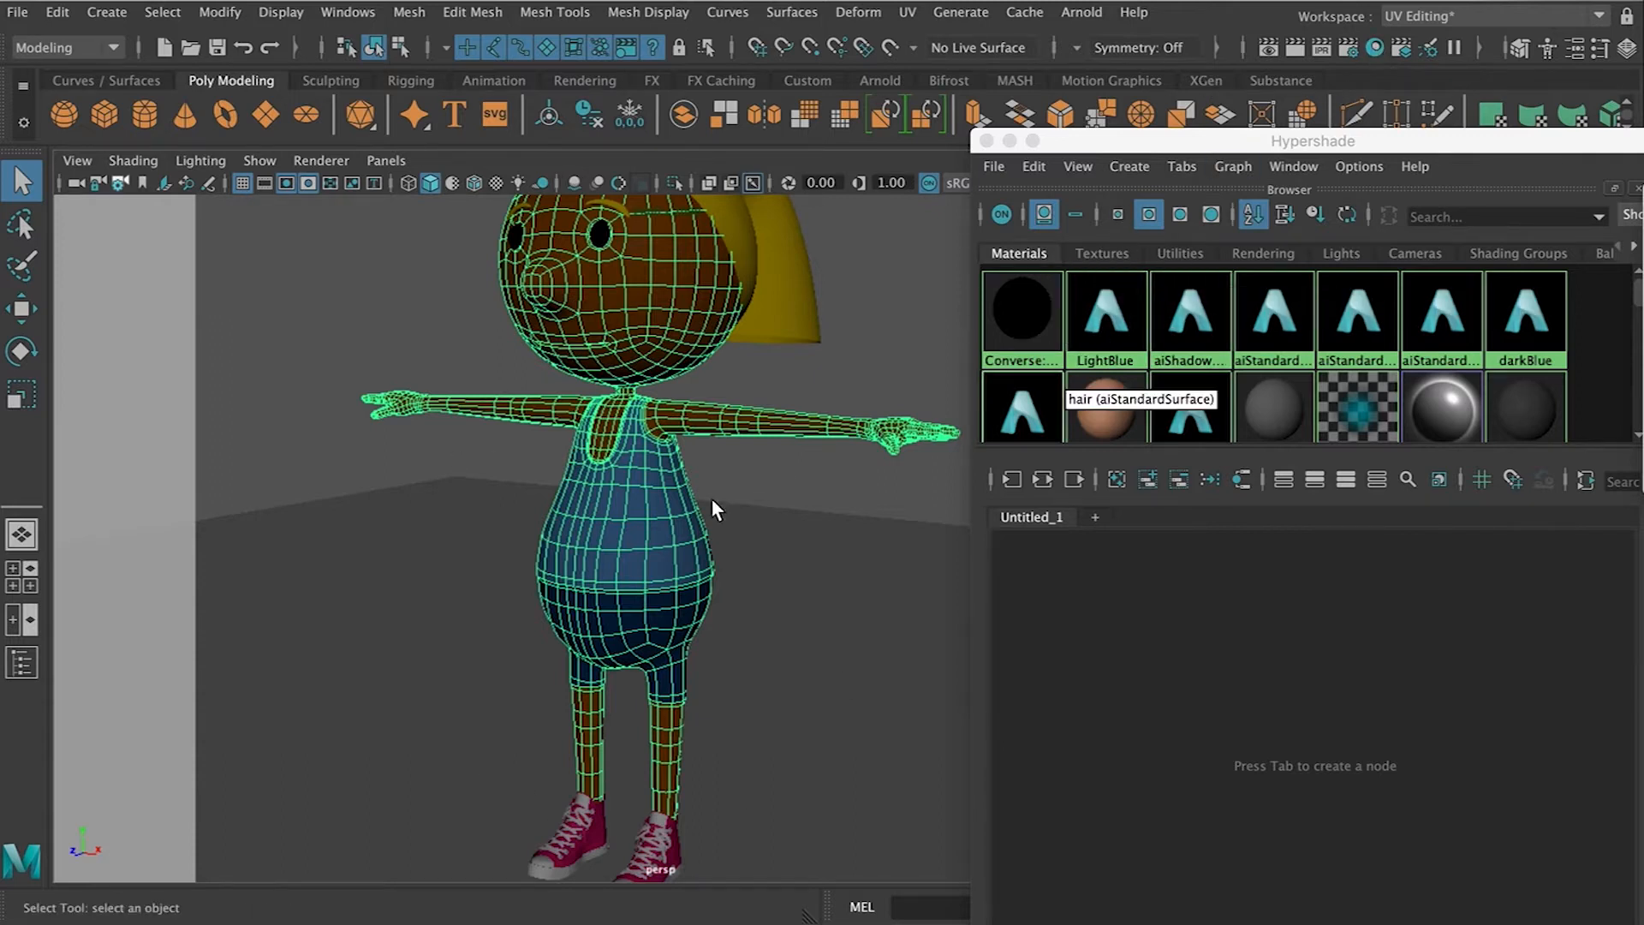
{"action": "right_click", "coordinate": [1100, 325]}
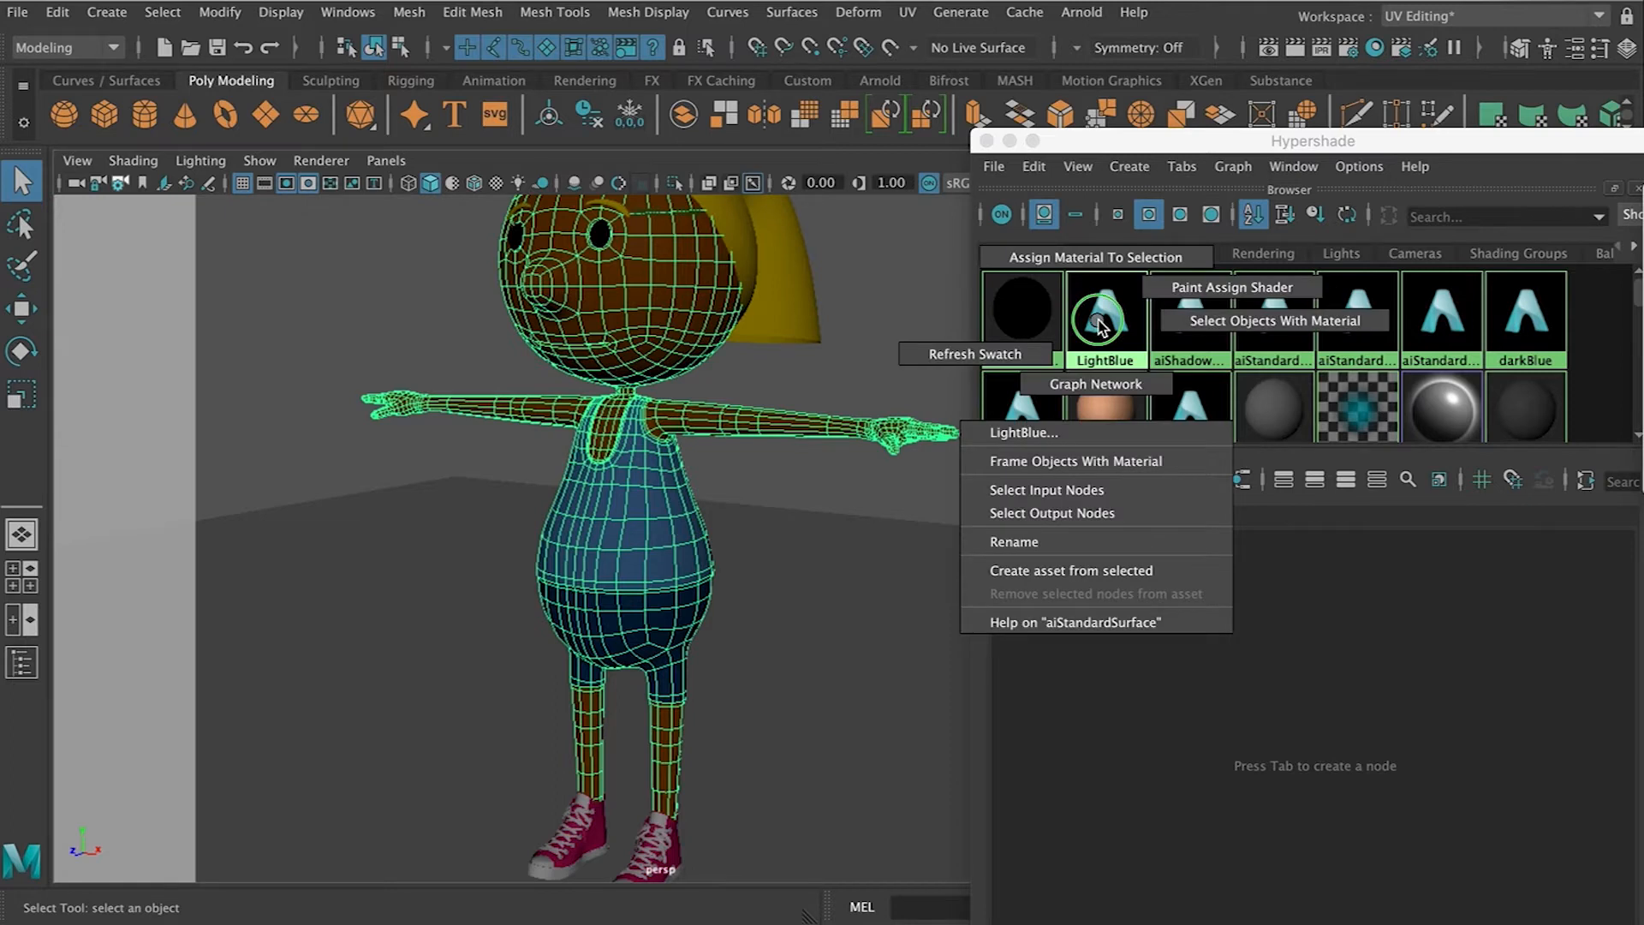
{"action": "left_click", "coordinate": [1189, 325]}
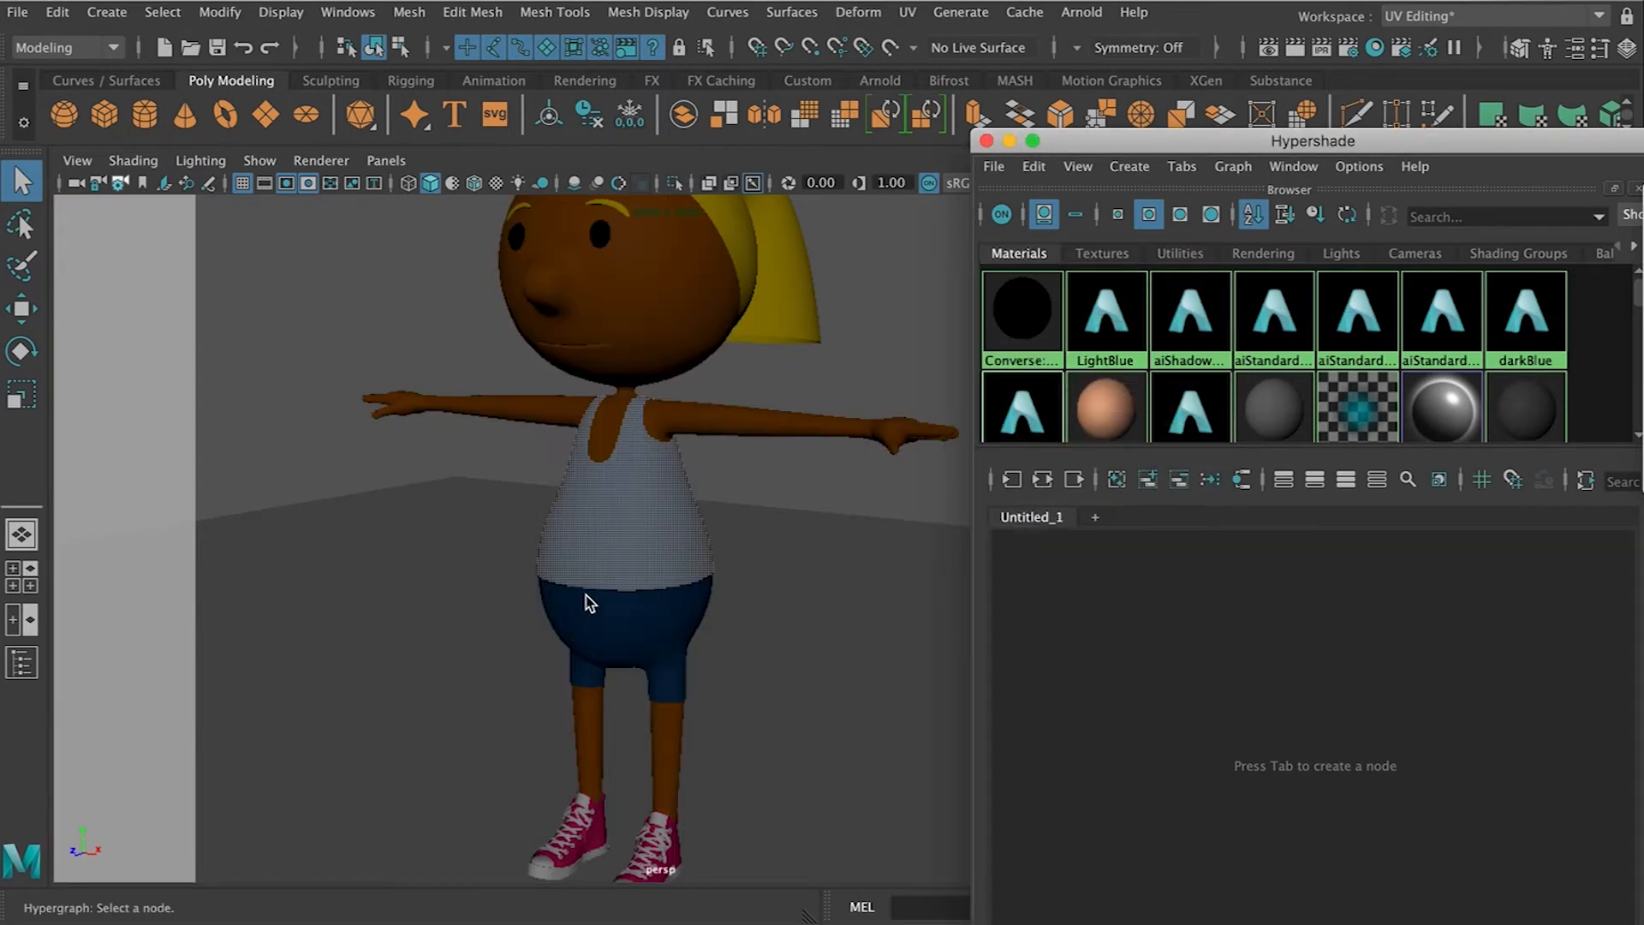
Close the Hypershade and apply a planar UV mapping projection to the shirt
{"action": "left_click_drag", "start_coordinate": [582, 582], "coordinate": [646, 576], "text": "alt"}
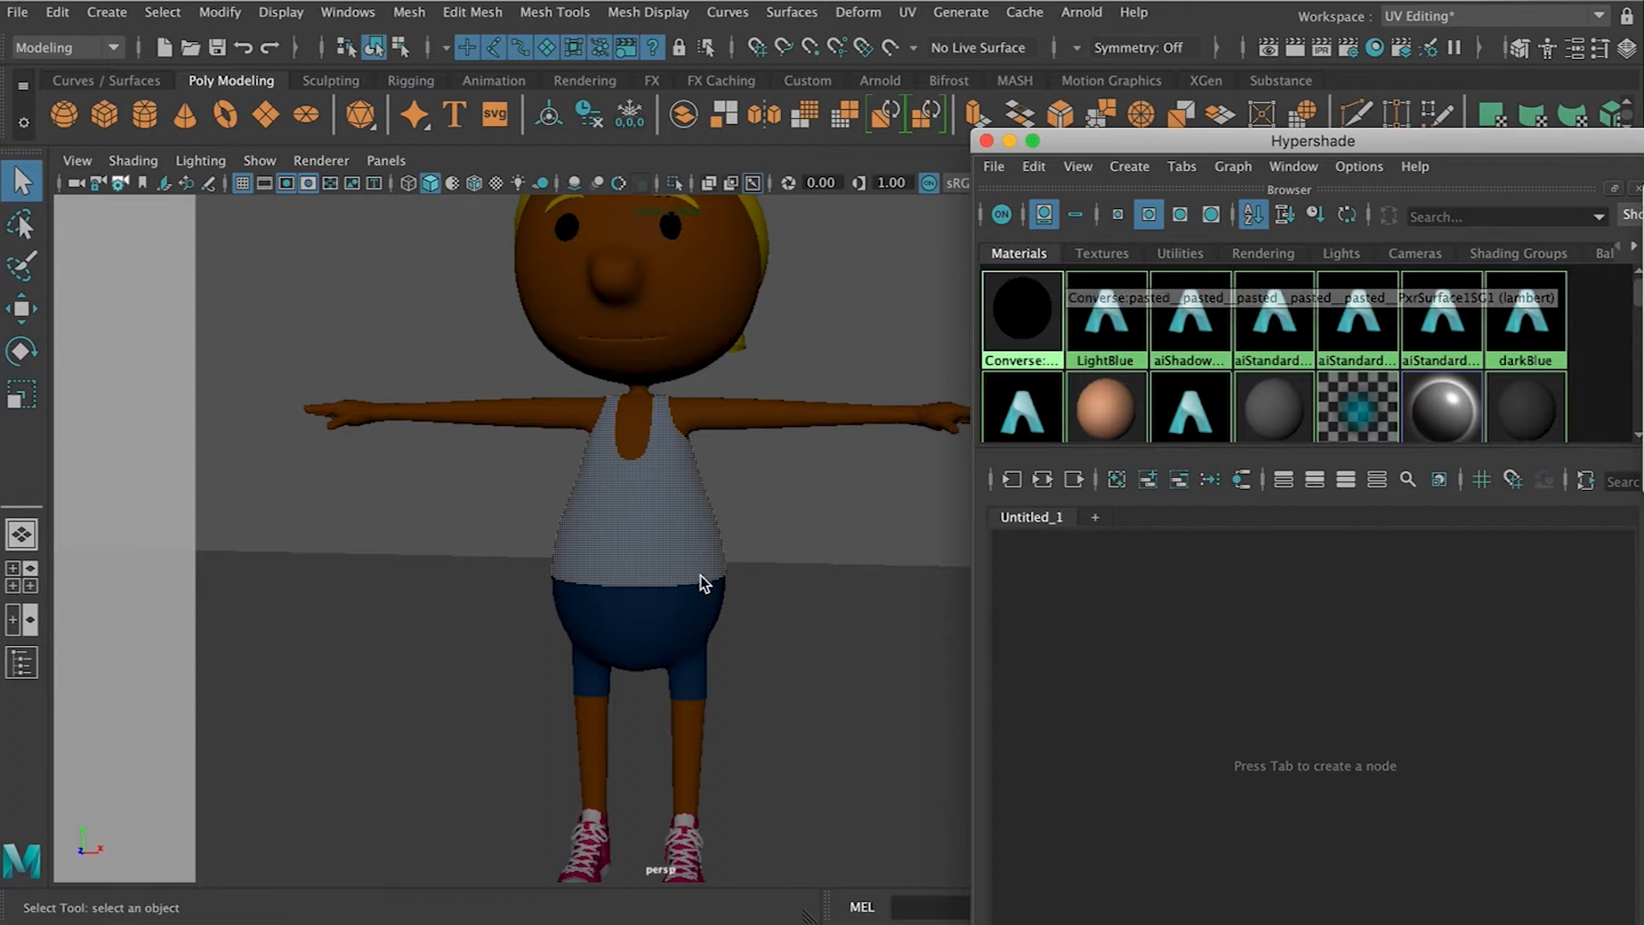
{"action": "left_click", "coordinate": [987, 141]}
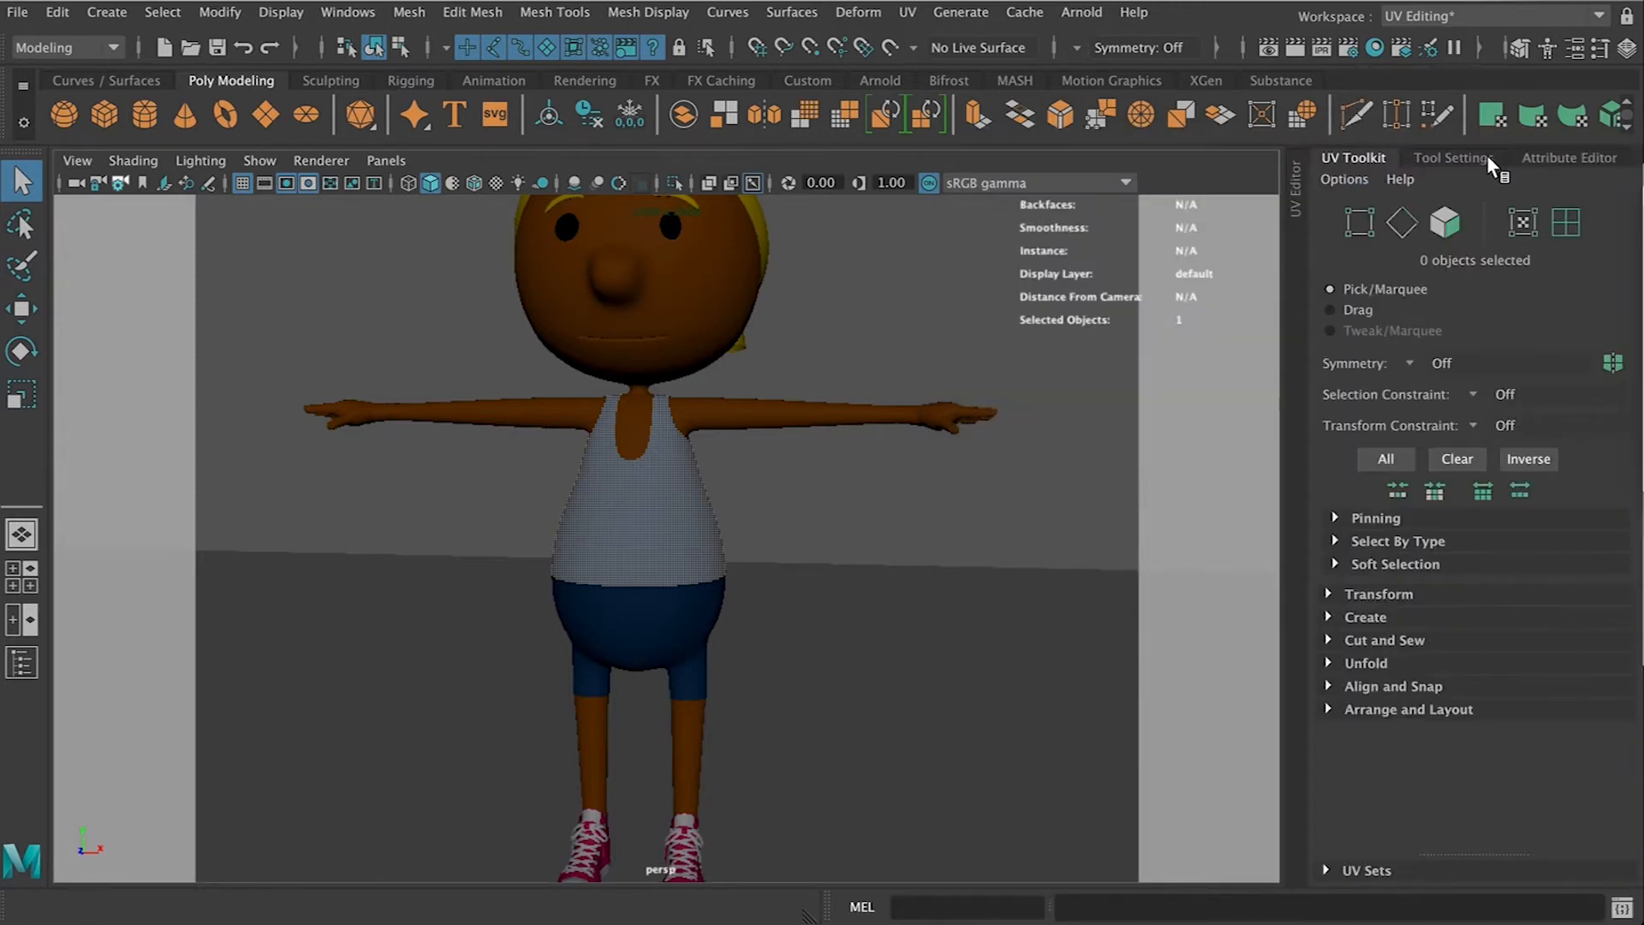
{"action": "left_click", "coordinate": [1297, 182]}
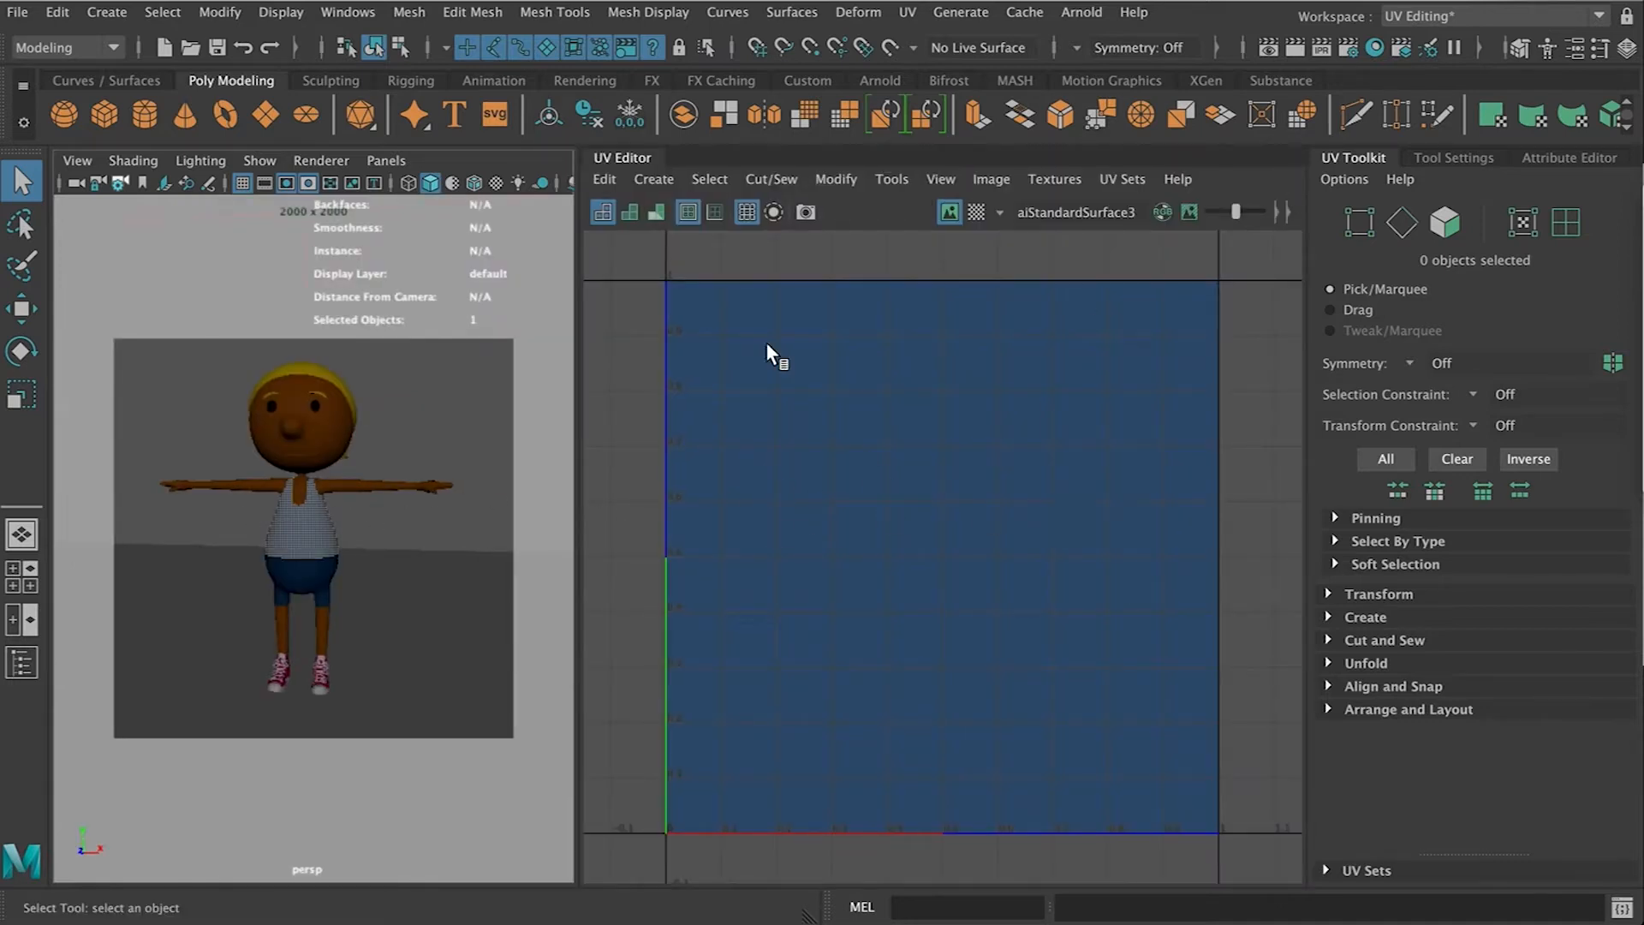
{"action": "left_click", "coordinate": [653, 181]}
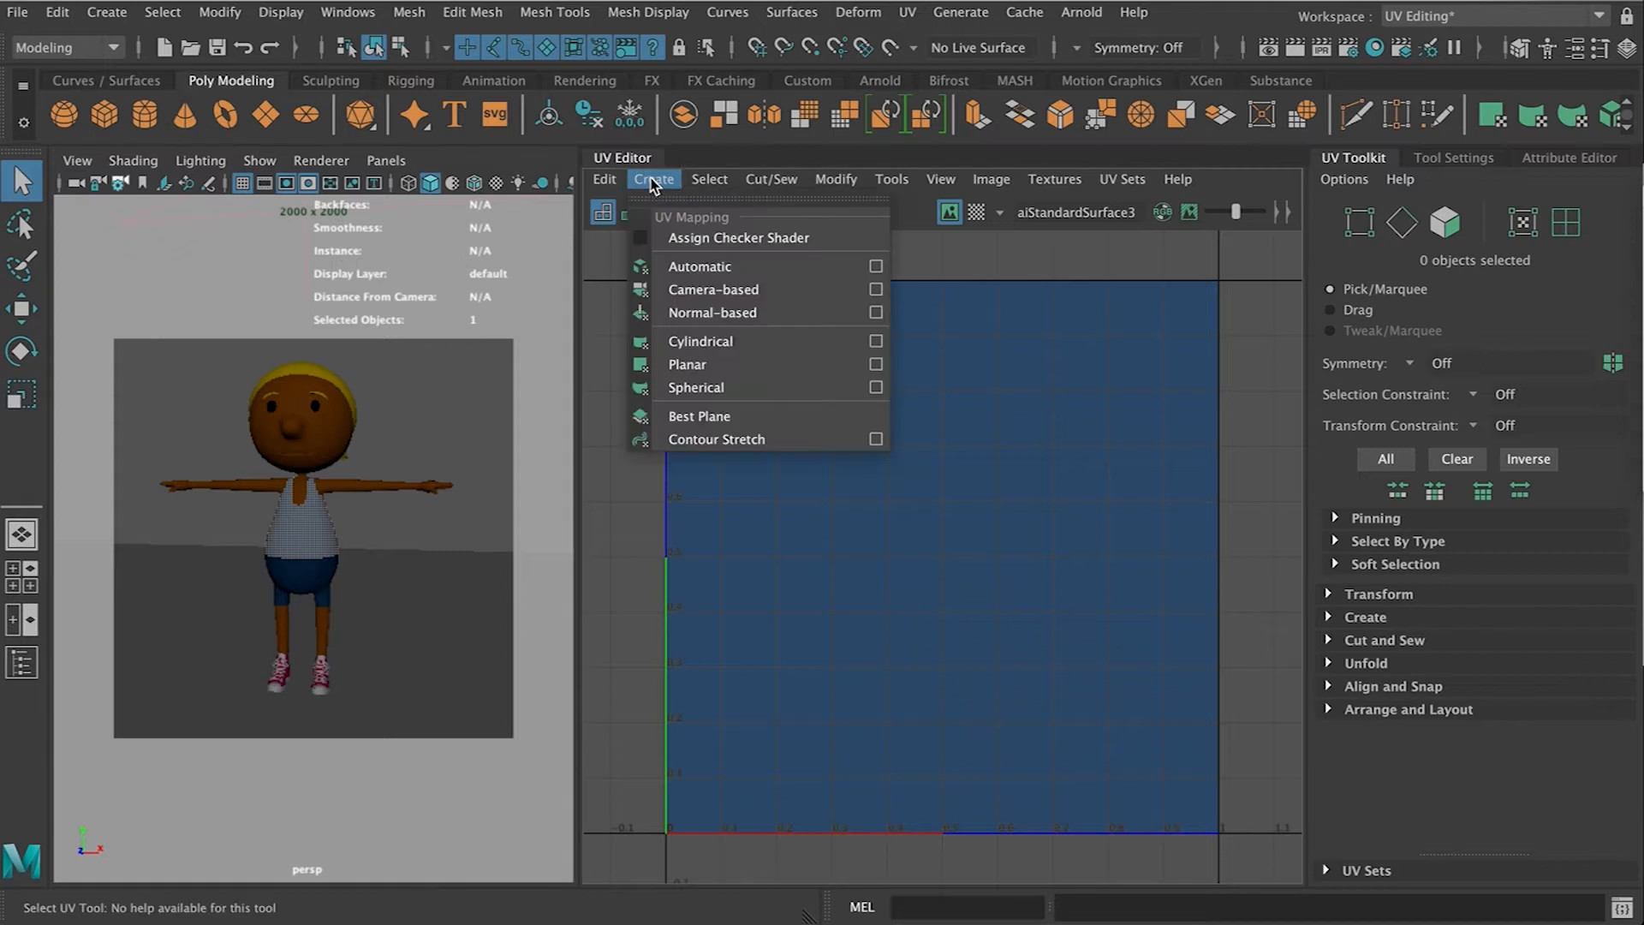
{"action": "left_click", "coordinate": [876, 365]}
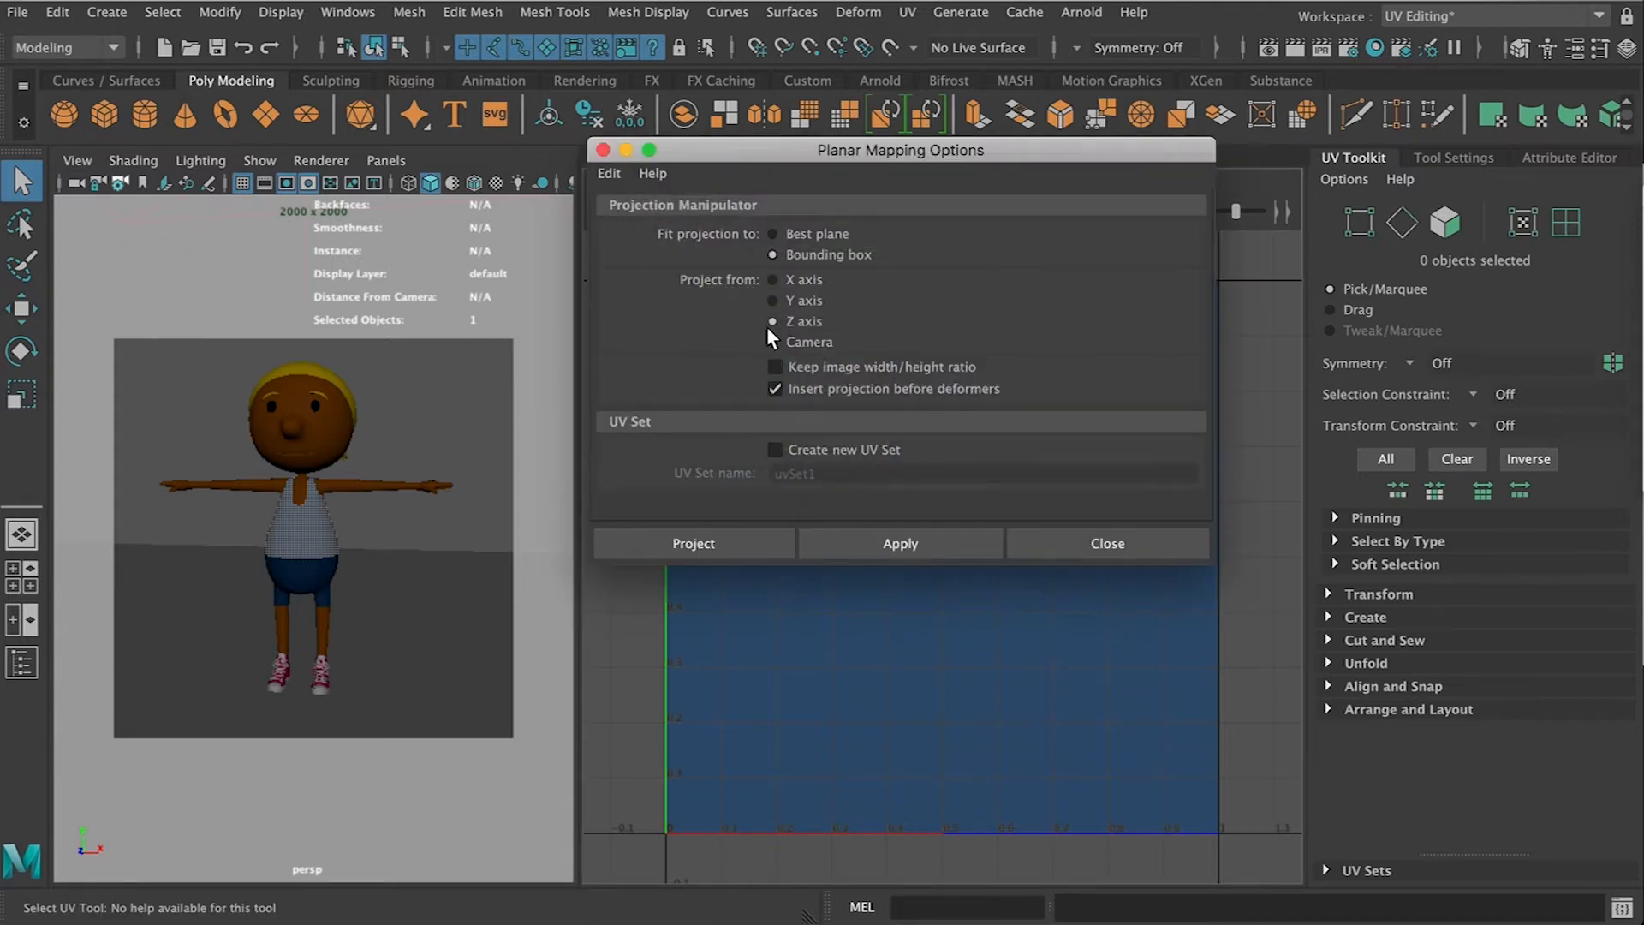
{"action": "left_click", "coordinate": [766, 543]}
{"action": "scroll", "coordinate": [1038, 535], "scroll_direction": "down", "scroll_amount": 5}
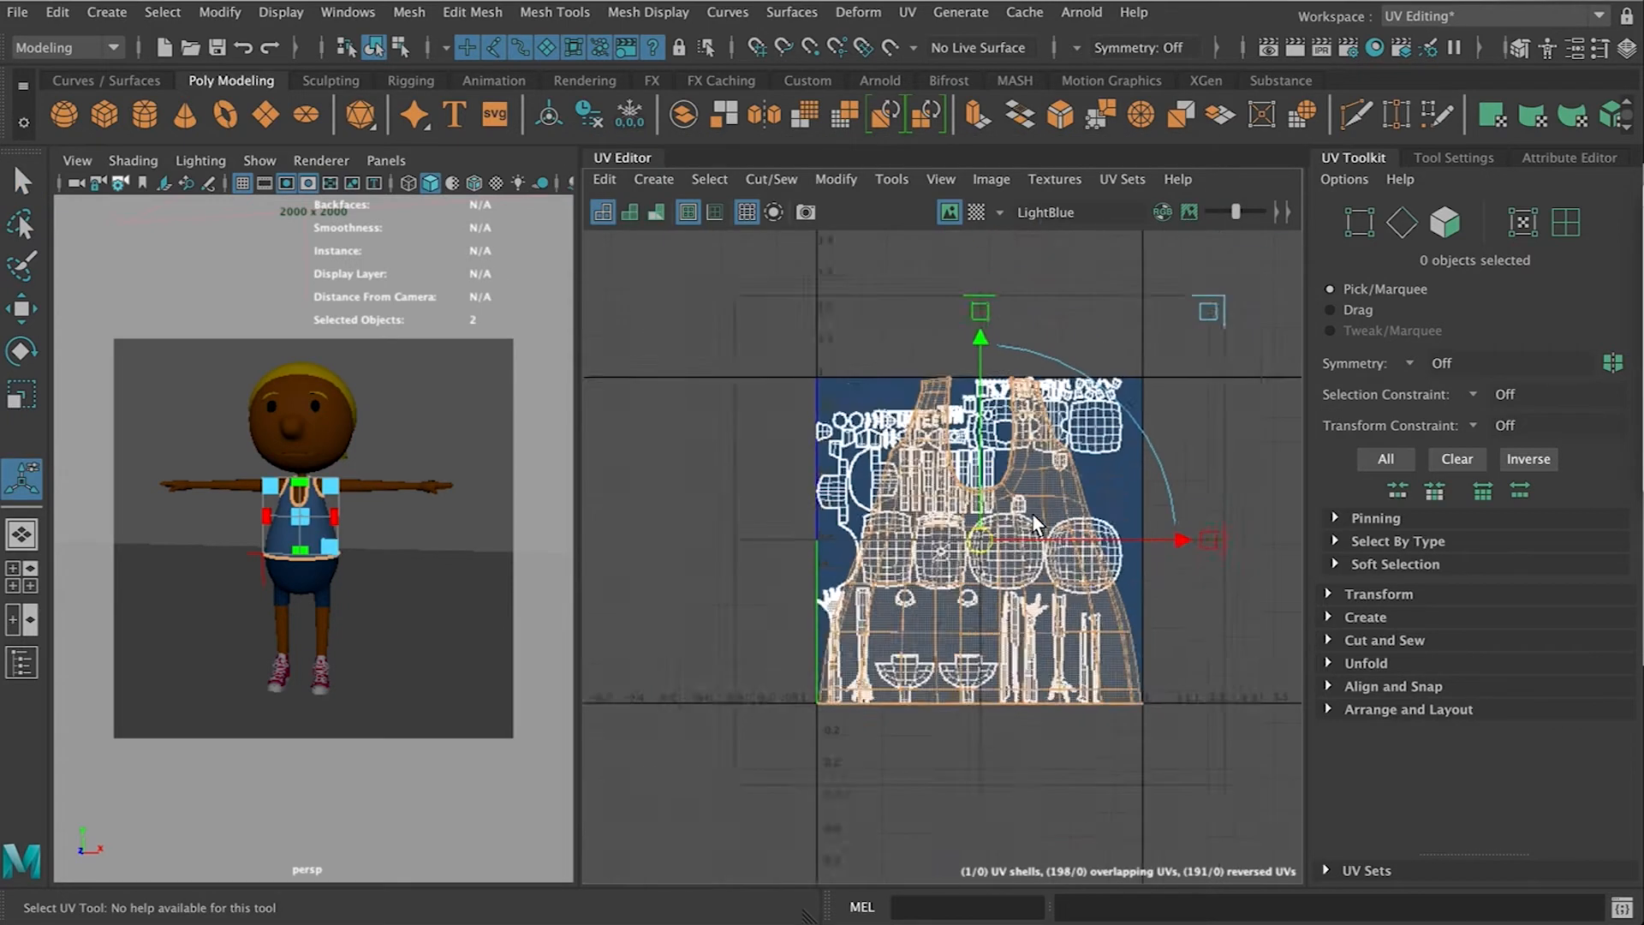
Move the shirt's projected UVs to the left, outside the 0–1 UV space
{"action": "key", "text": "w"}
{"action": "left_click_drag", "start_coordinate": [979, 534], "coordinate": [932, 455]}
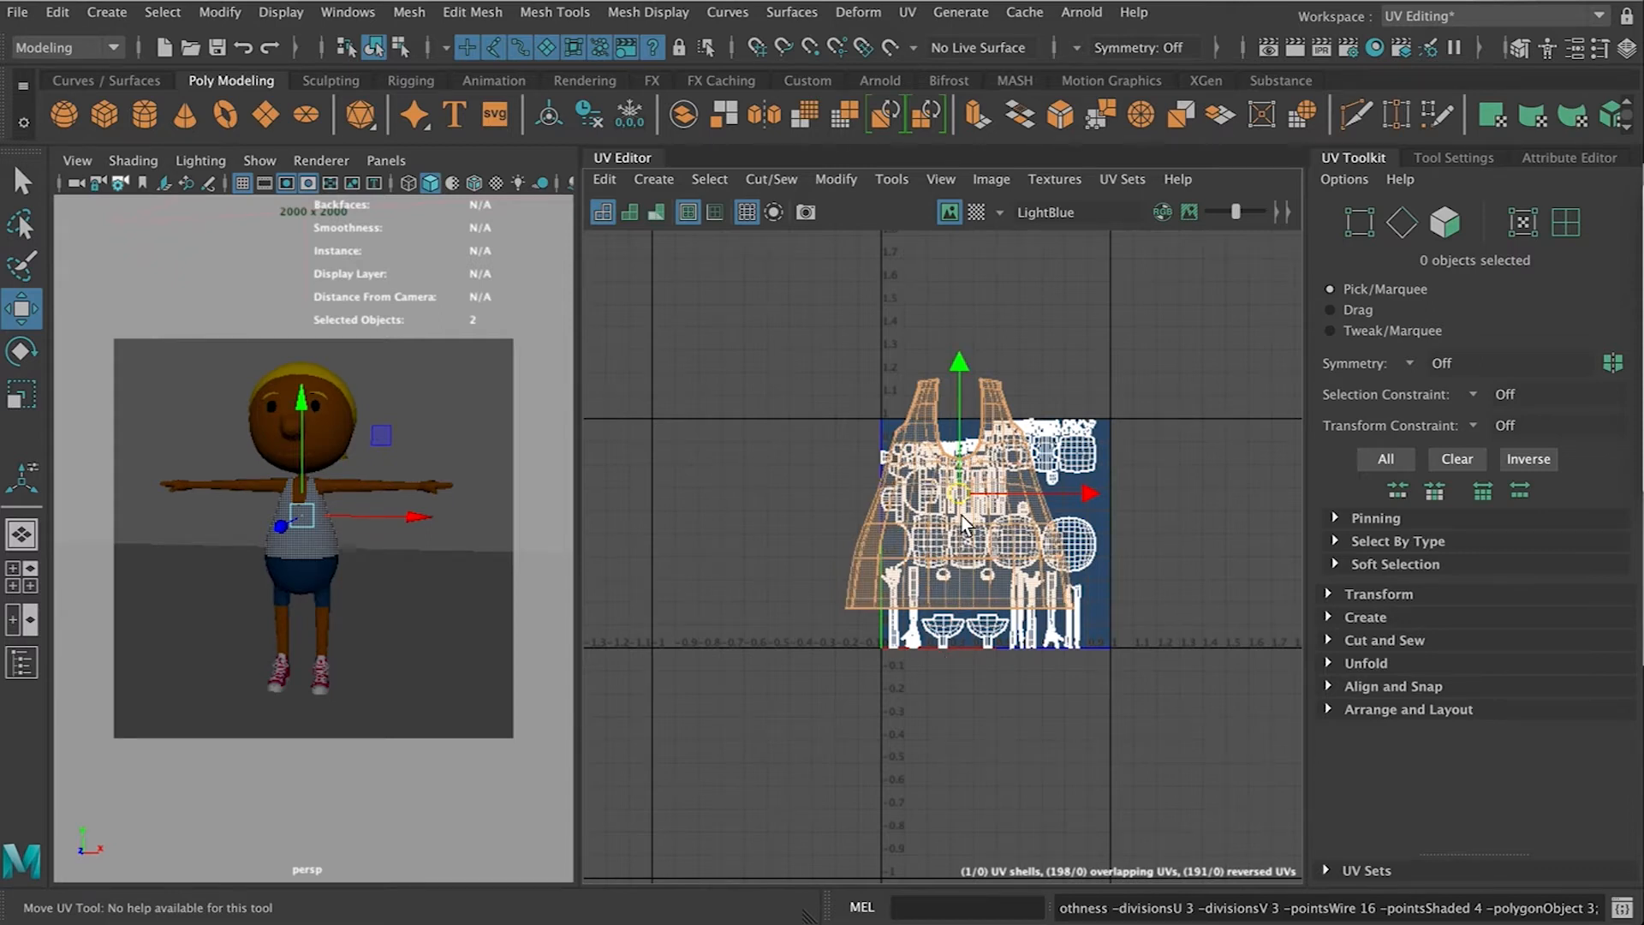
{"action": "left_click_drag", "start_coordinate": [957, 522], "coordinate": [754, 506]}
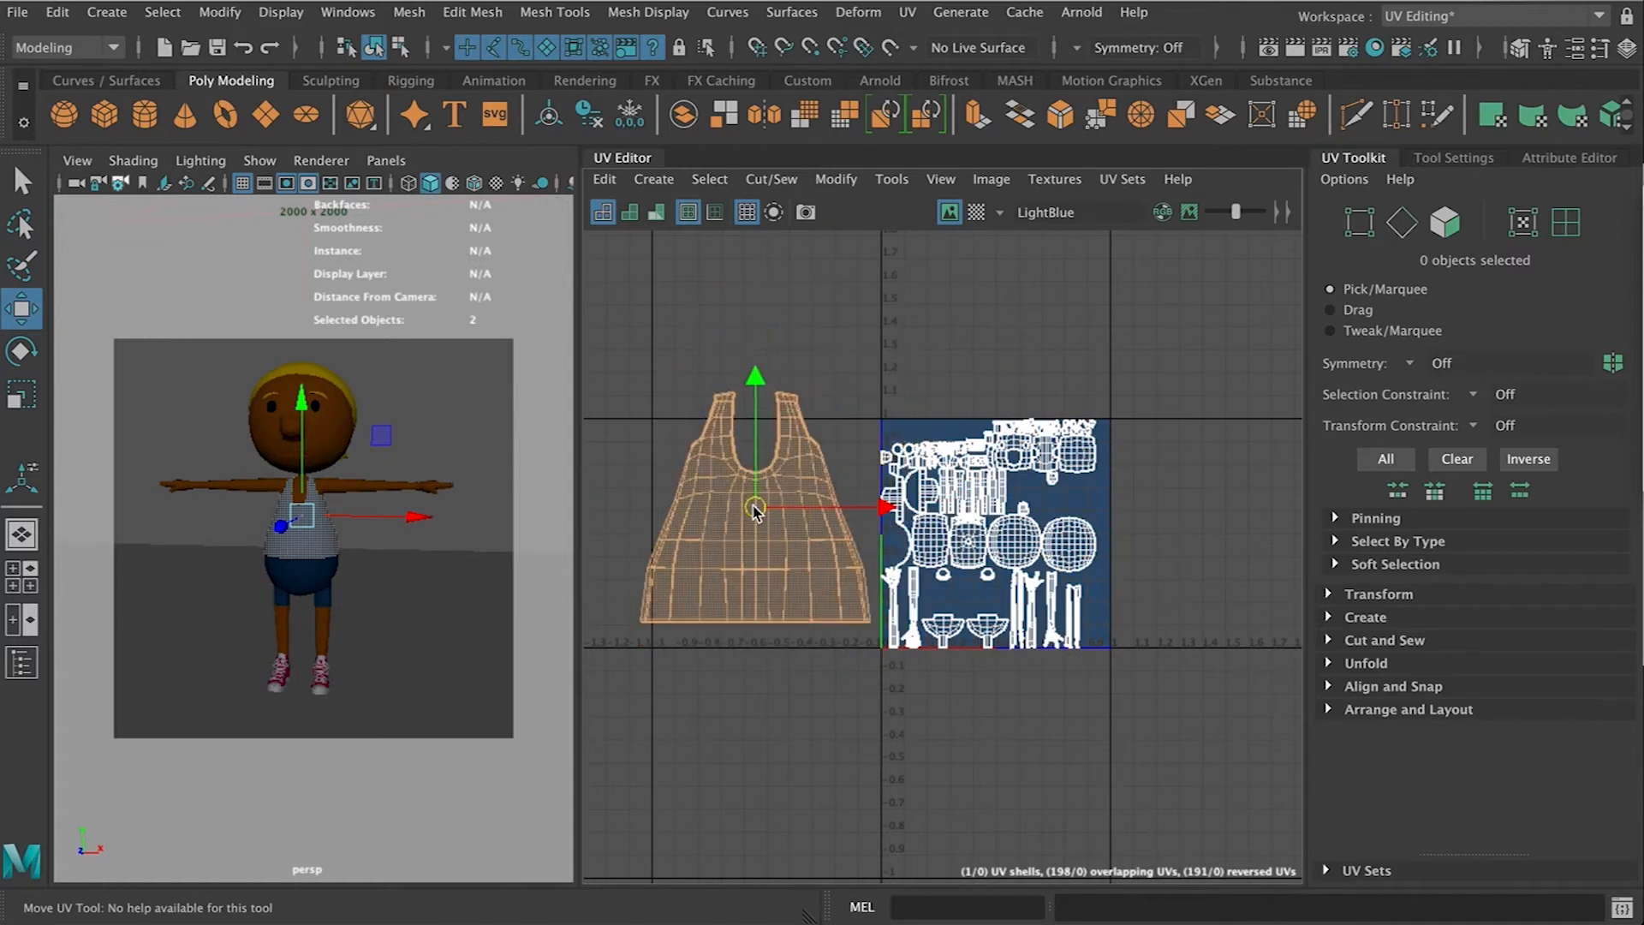
{"action": "scroll", "coordinate": [754, 506], "scroll_direction": "up", "scroll_amount": 3}
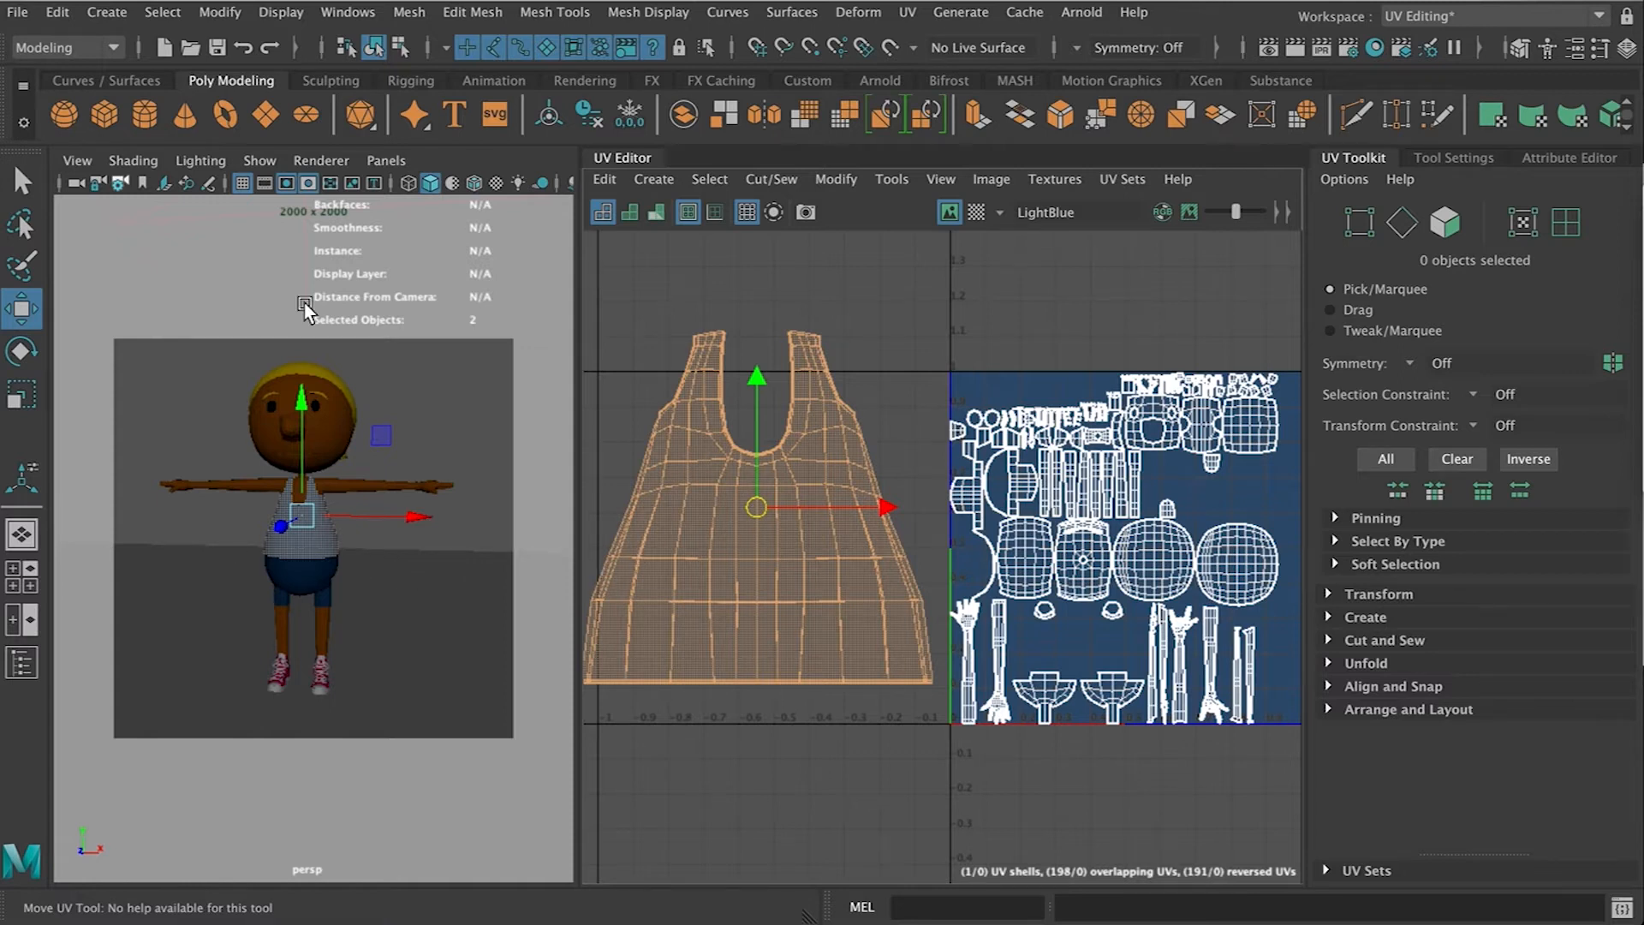
Switch to edge selection and select the edge loops running down both sides of the shirt
{"action": "left_click", "coordinate": [287, 185]}
{"action": "left_click_drag", "start_coordinate": [248, 424], "coordinate": [377, 439], "text": "alt"}
{"action": "scroll", "coordinate": [354, 443], "scroll_direction": "up", "scroll_amount": 8}
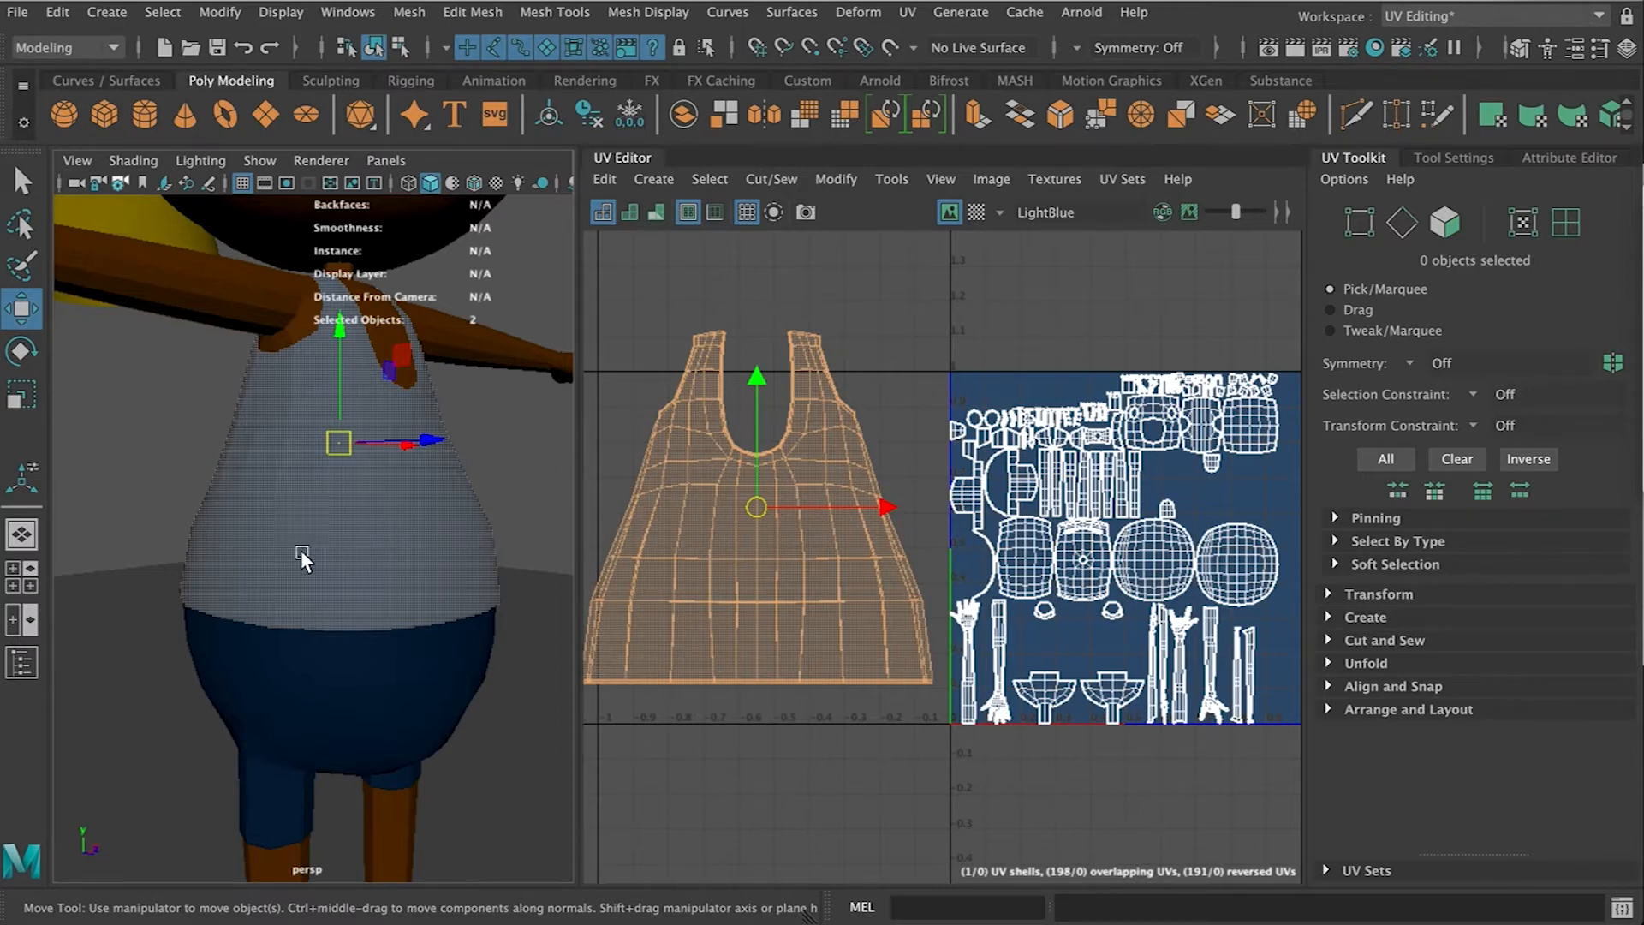
{"action": "right_click_drag", "start_coordinate": [402, 509], "coordinate": [465, 471]}
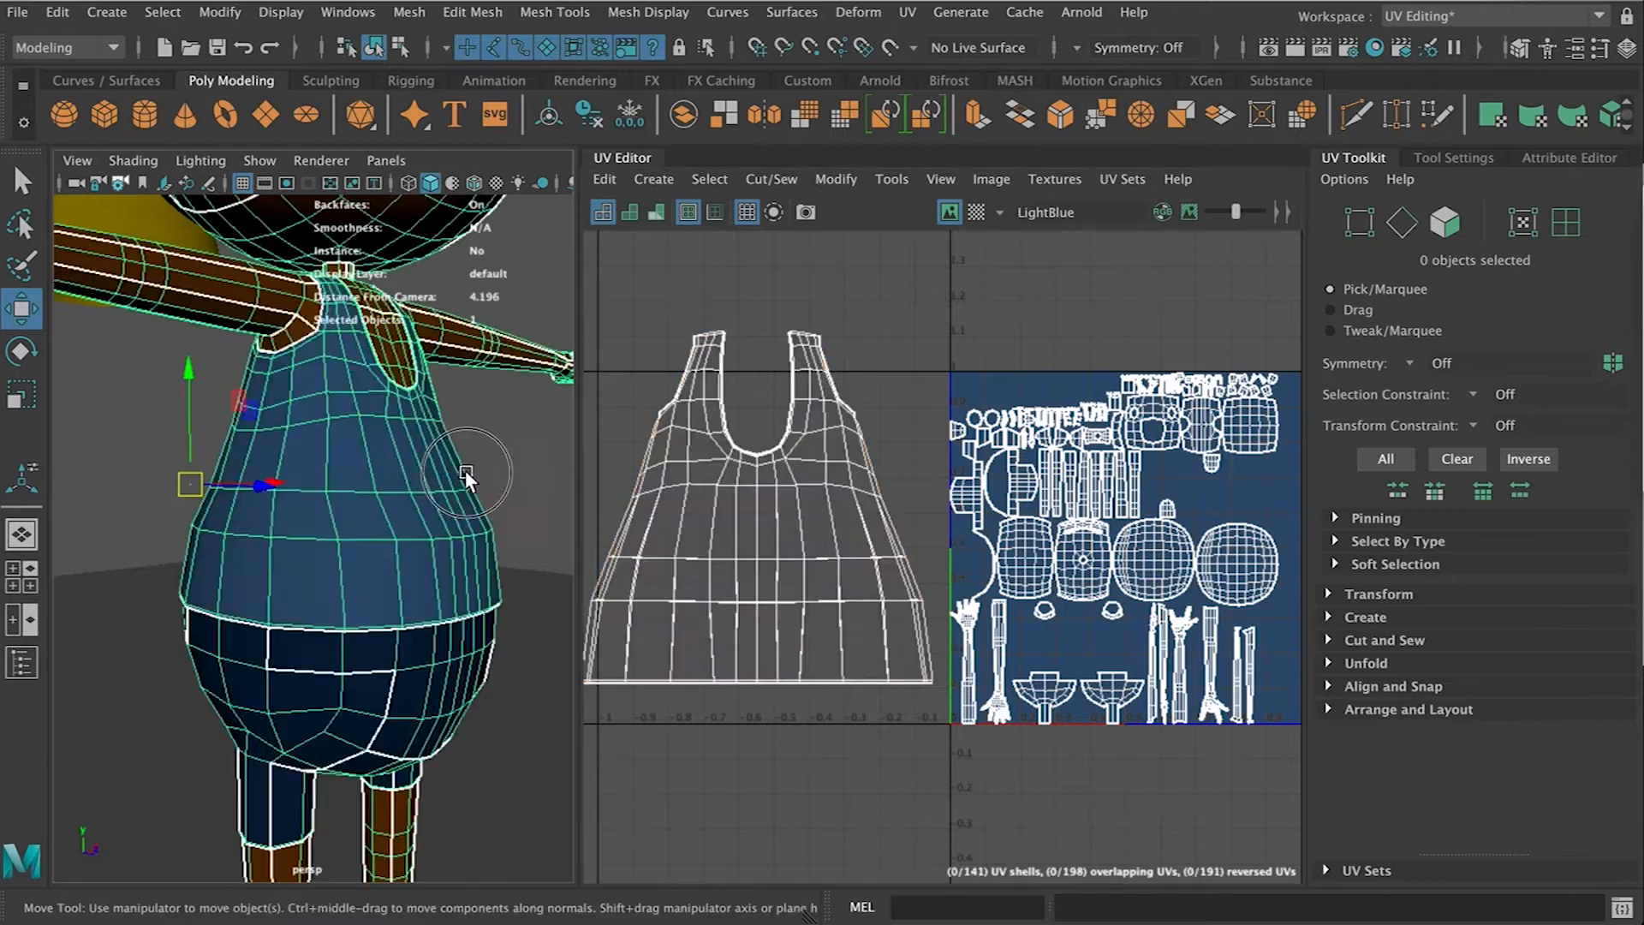
{"action": "right_click_drag", "start_coordinate": [646, 439], "coordinate": [646, 413]}
{"action": "left_click", "coordinate": [651, 601]}
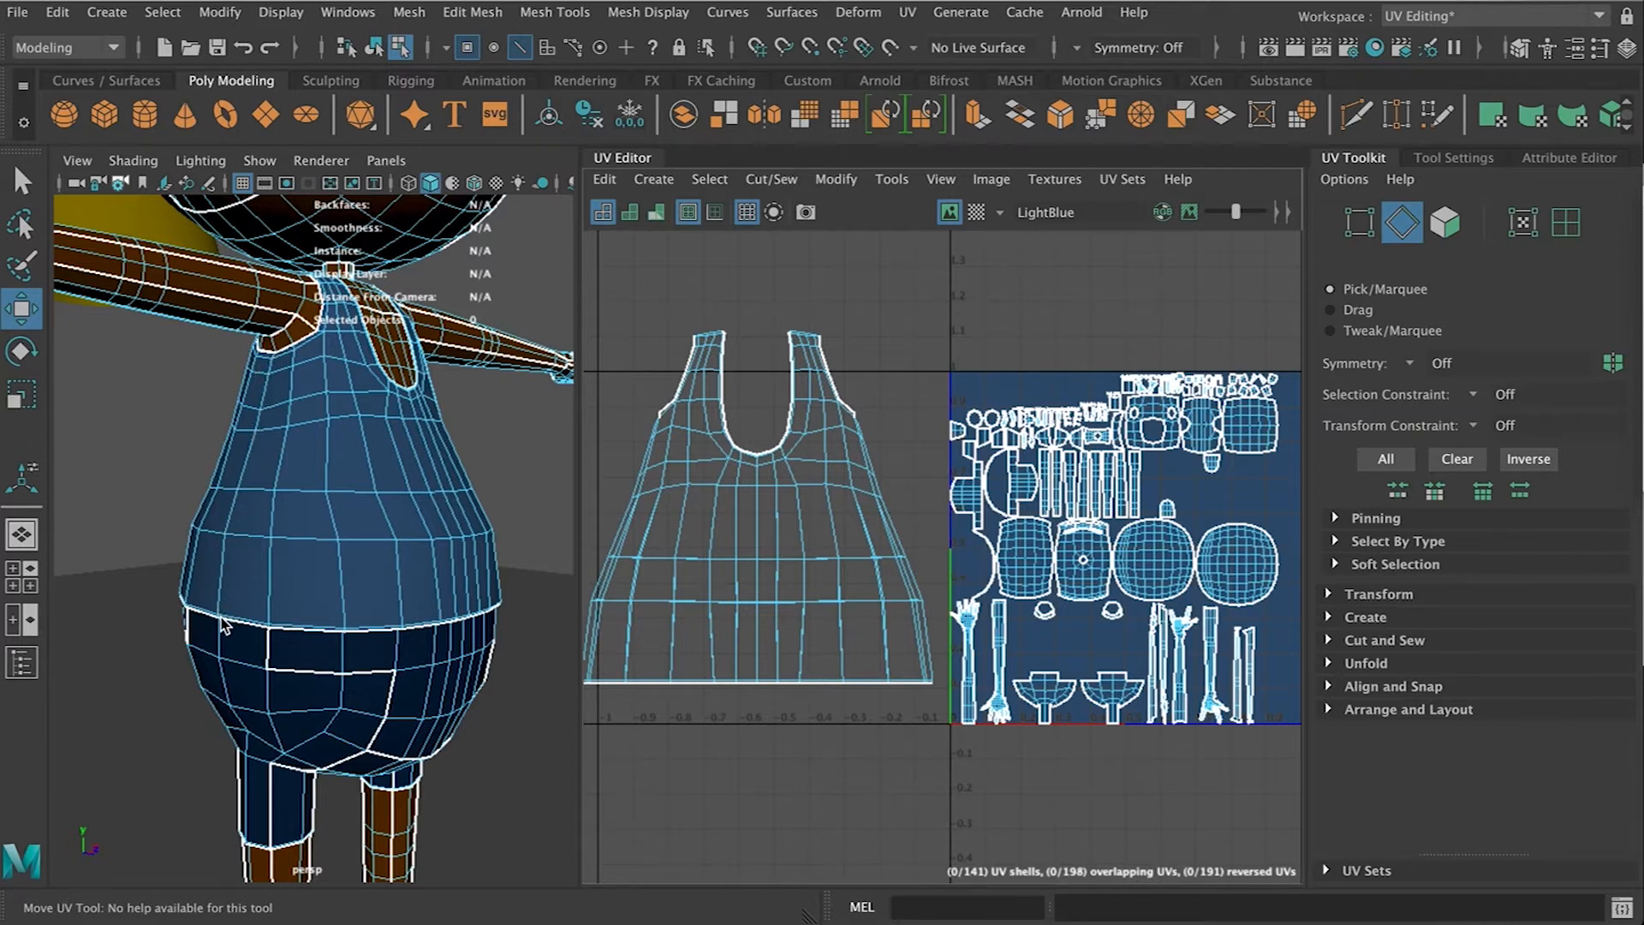
{"action": "left_click_drag", "start_coordinate": [500, 490], "coordinate": [332, 480], "text": "alt"}
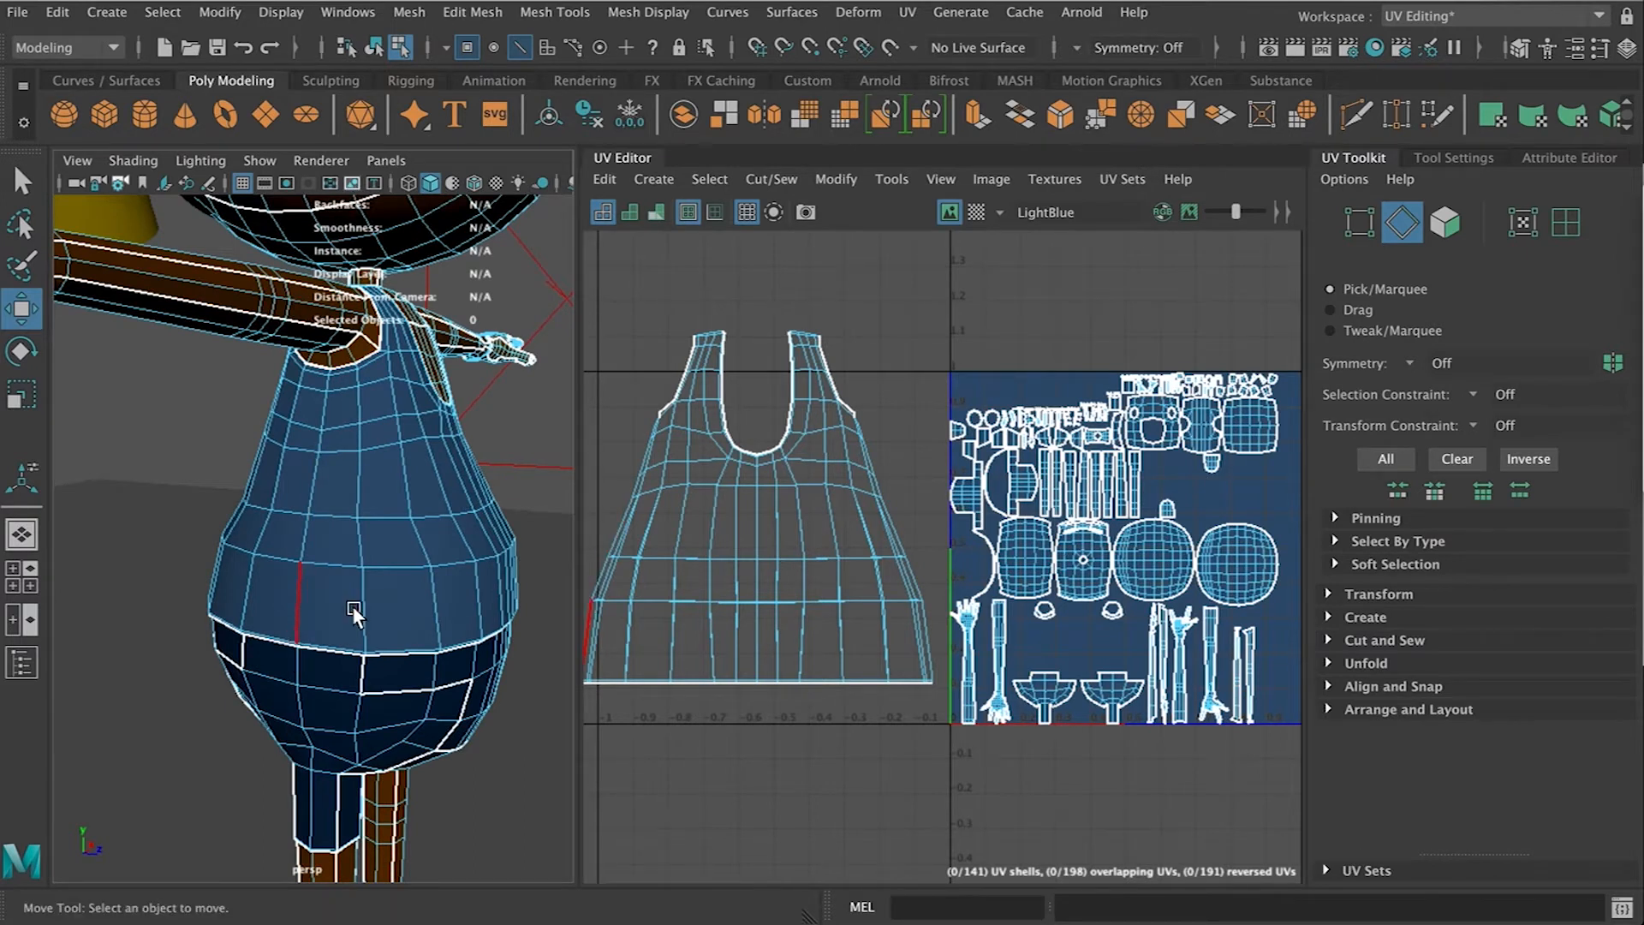
{"action": "middle_click_drag", "start_coordinate": [621, 505], "coordinate": [685, 481], "text": "alt"}
{"action": "scroll", "coordinate": [685, 482], "scroll_direction": "up", "scroll_amount": 2}
{"action": "scroll", "coordinate": [687, 490], "scroll_direction": "up", "scroll_amount": 1}
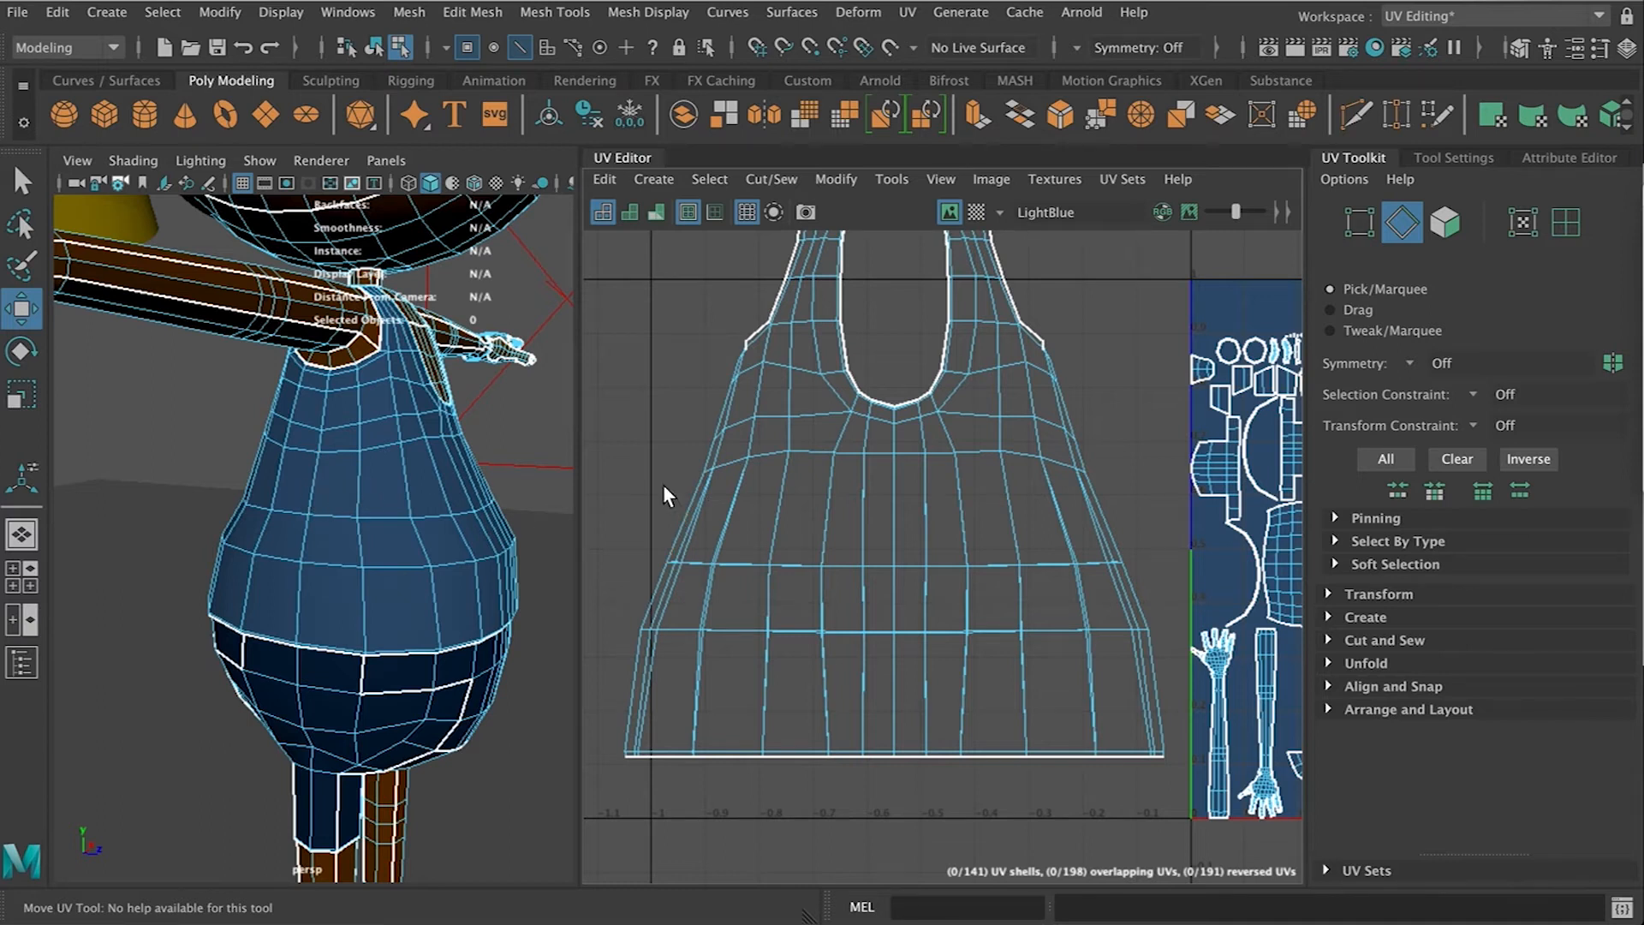
{"action": "double_click", "coordinate": [689, 497]}
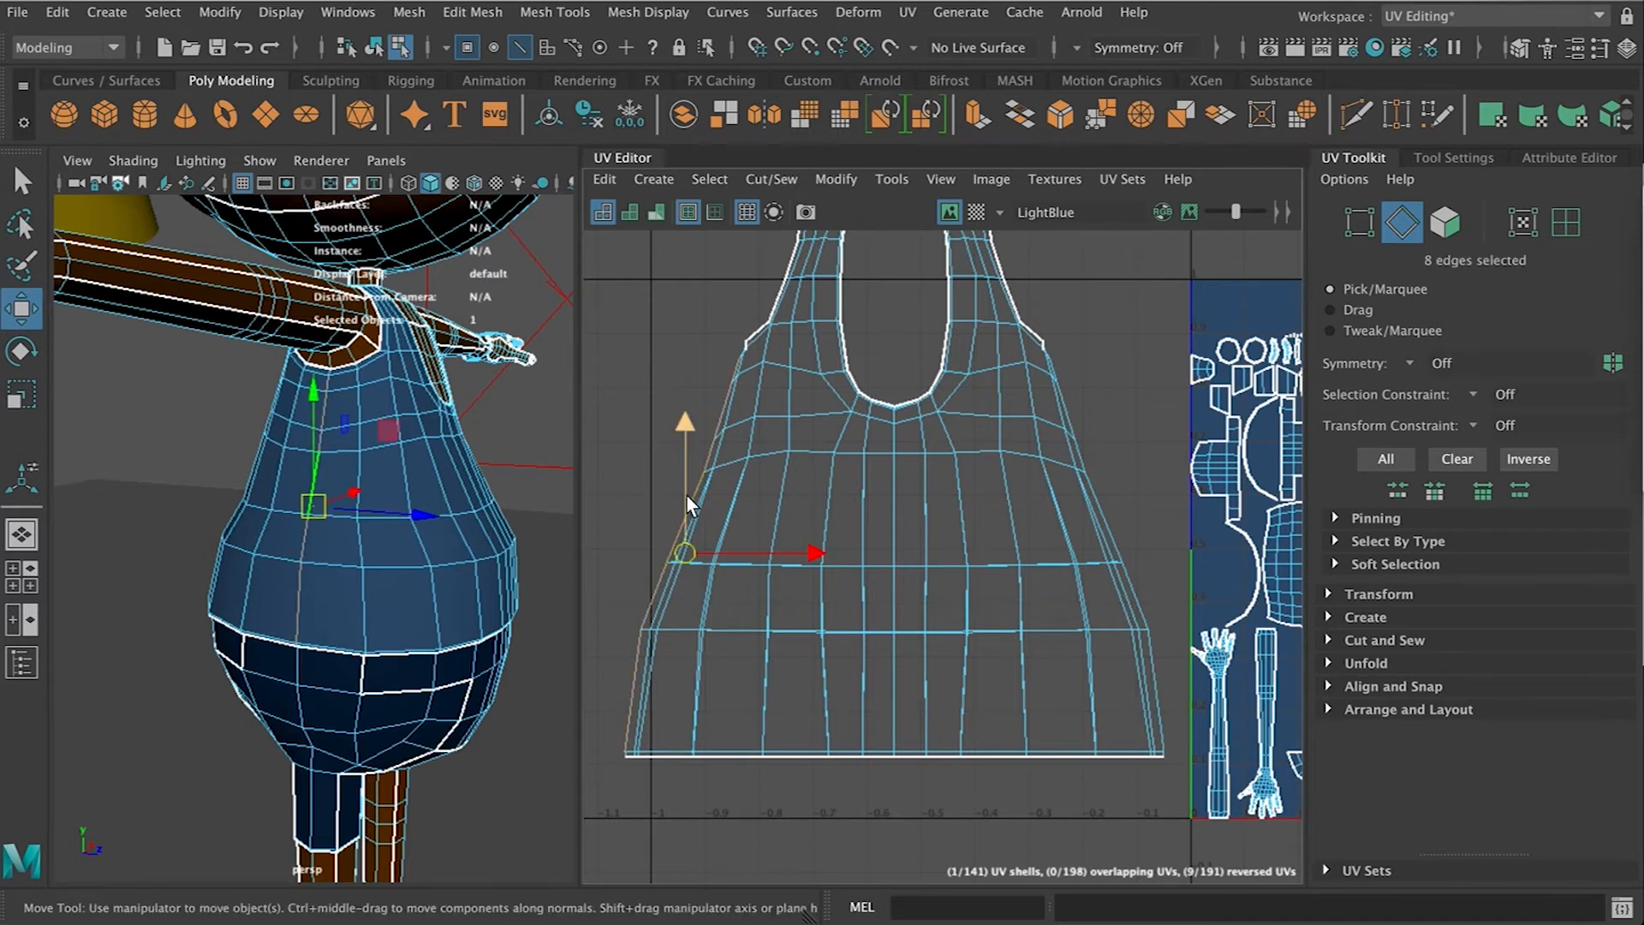
{"action": "double_click", "coordinate": [1115, 525], "text": "shift"}
Cut the shirt's UVs along the selected side edge loops
{"action": "left_click_drag", "start_coordinate": [194, 521], "coordinate": [306, 485], "text": "alt"}
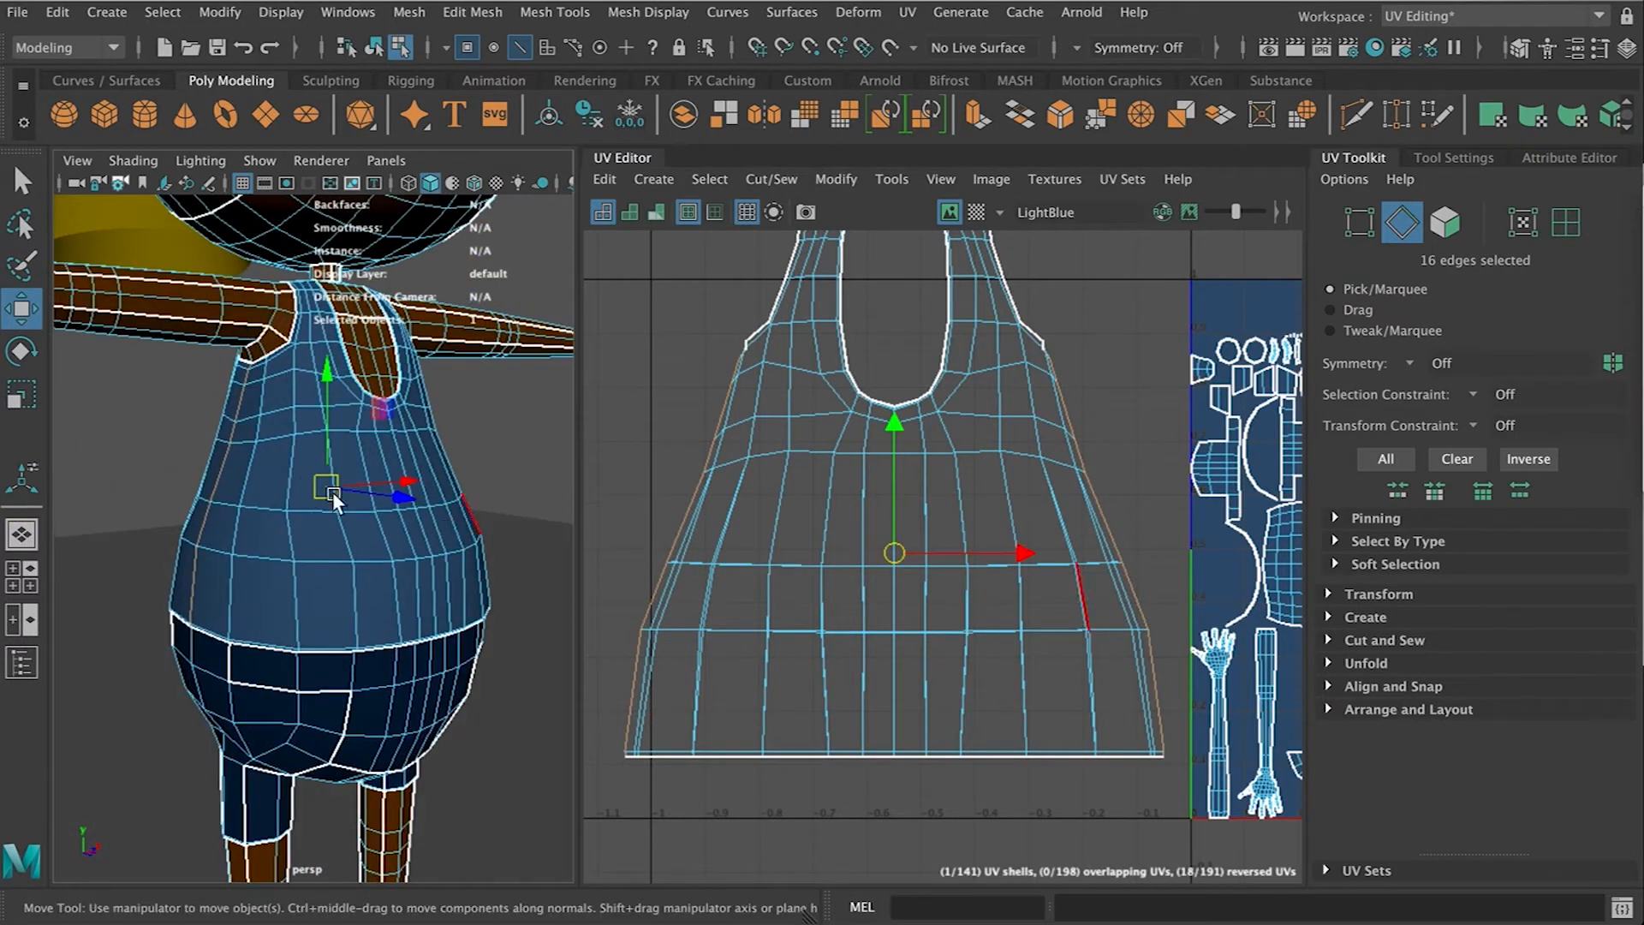
{"action": "left_click", "coordinate": [710, 179]}
{"action": "mouse_move", "coordinate": [653, 181]}
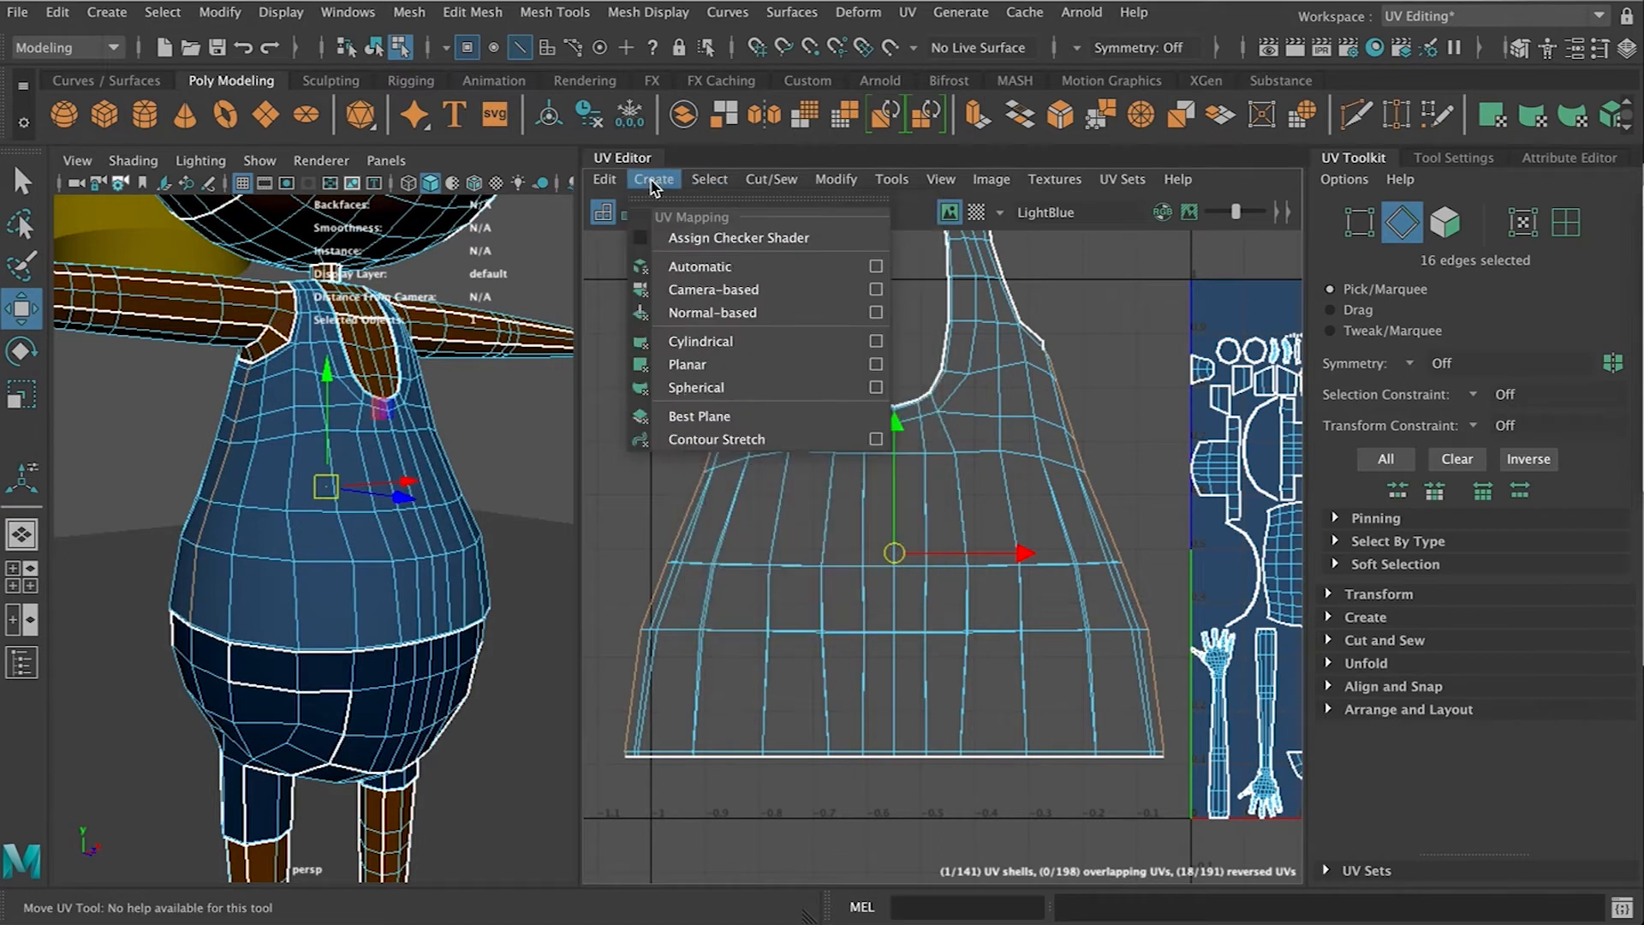
{"action": "mouse_move", "coordinate": [752, 179]}
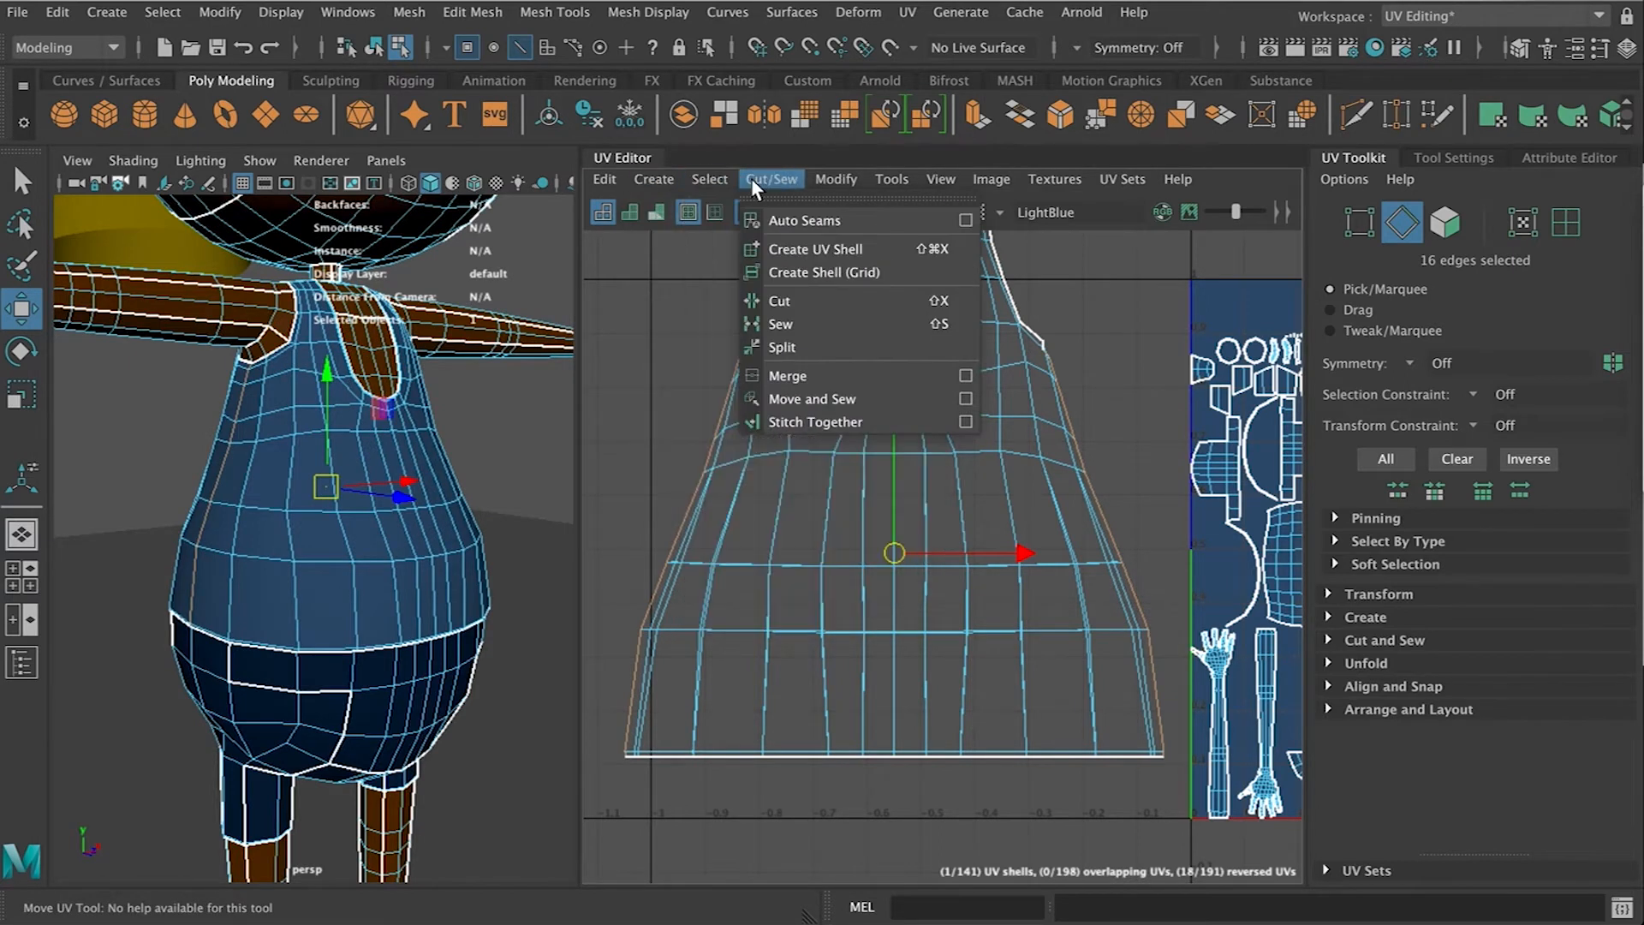
{"action": "left_click", "coordinate": [805, 302]}
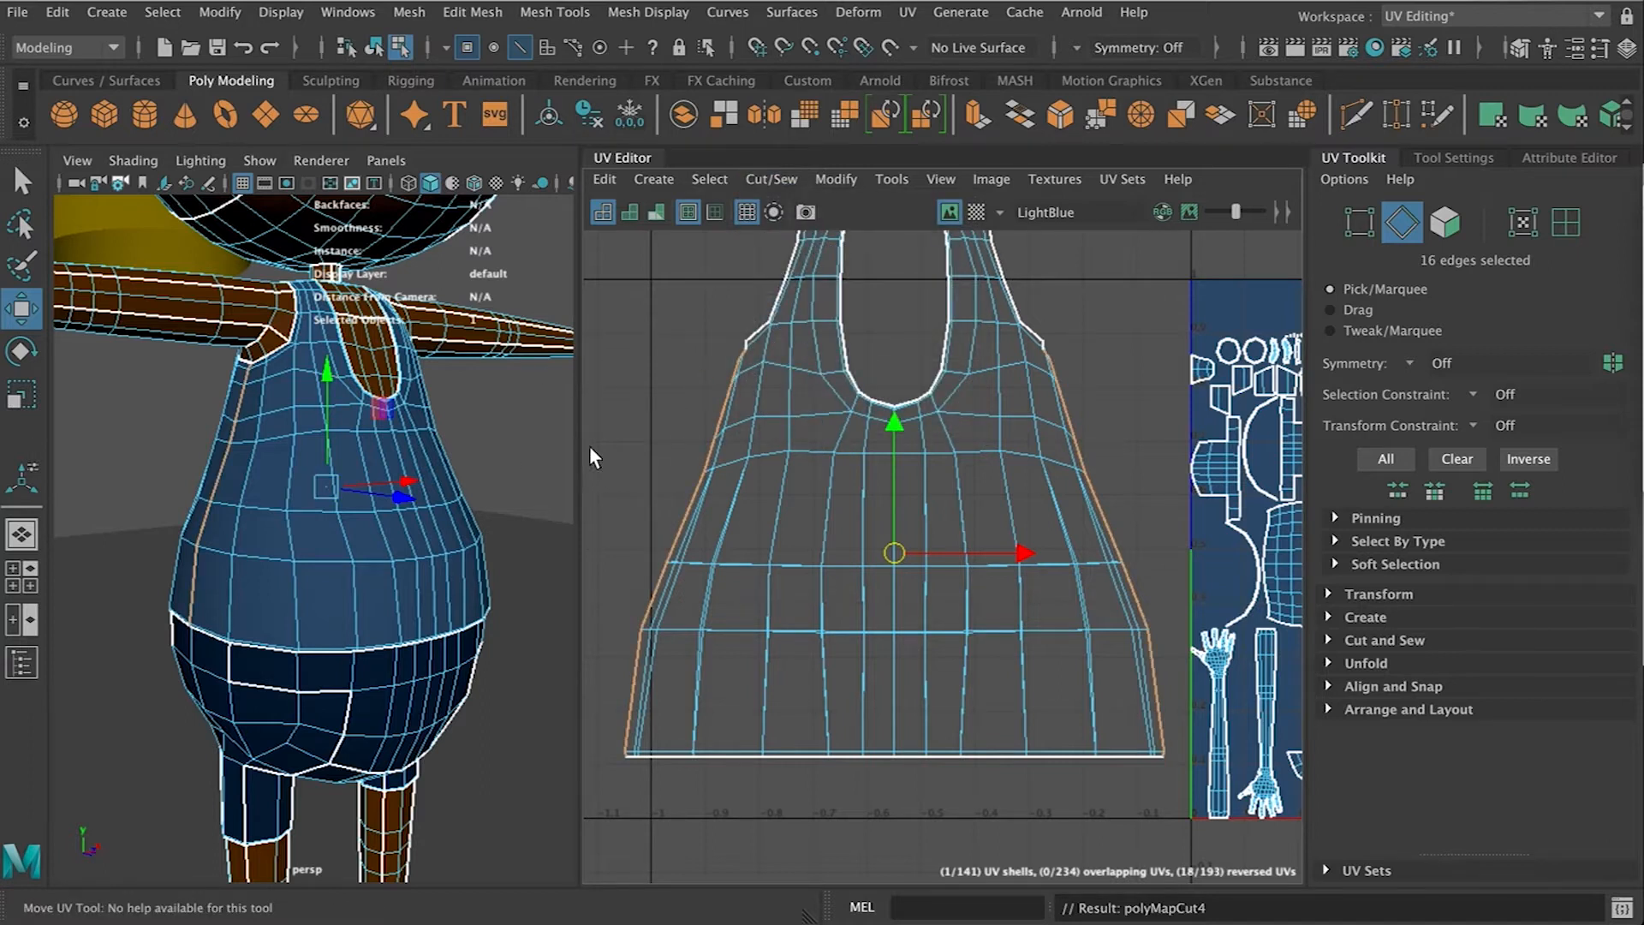
Deselect the edges and select the shirt's UV shell
{"action": "left_click", "coordinate": [676, 417]}
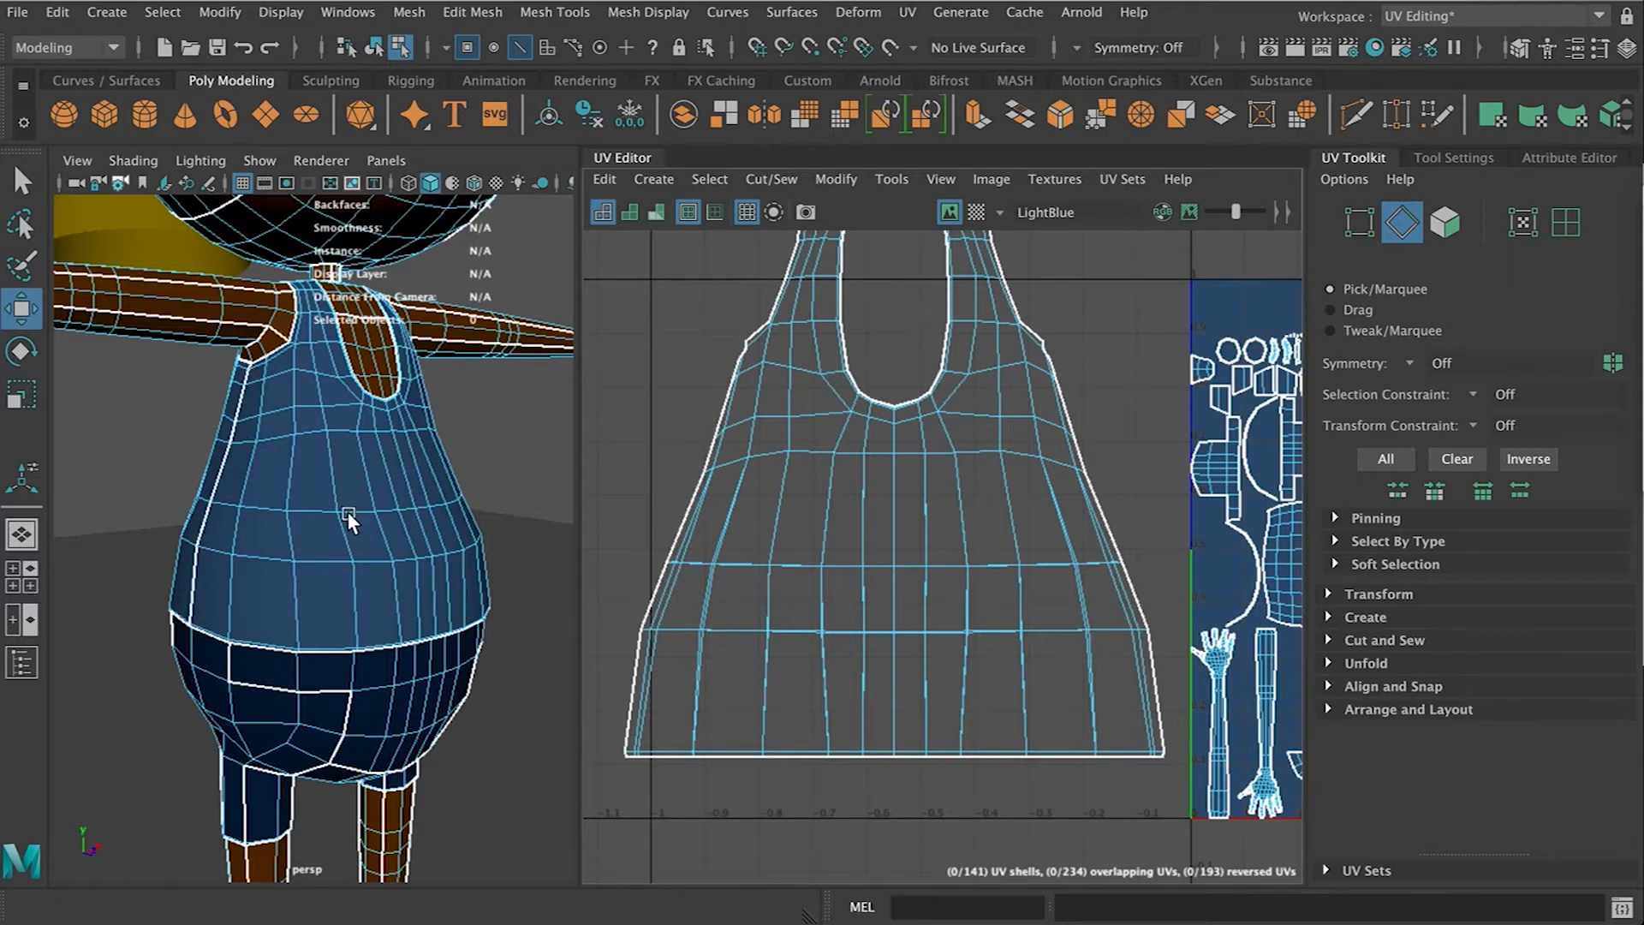
{"action": "left_click_drag", "start_coordinate": [455, 521], "coordinate": [413, 540], "text": "alt"}
{"action": "scroll", "coordinate": [414, 539], "scroll_direction": "up", "scroll_amount": 5}
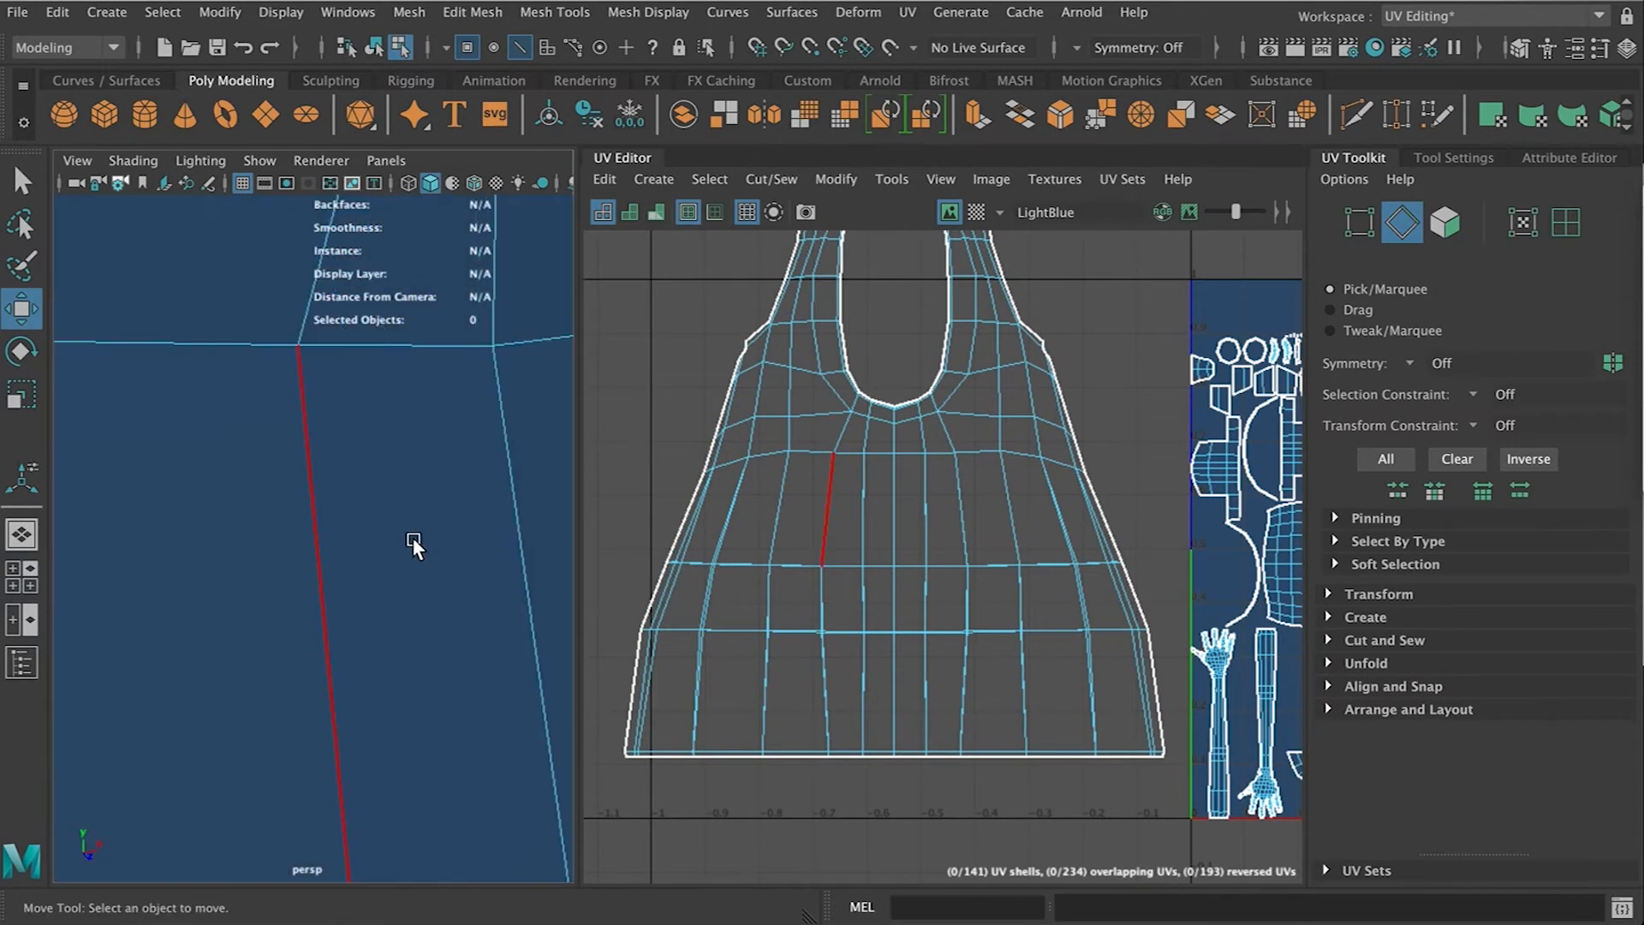
{"action": "scroll", "coordinate": [387, 455], "scroll_direction": "down", "scroll_amount": 5}
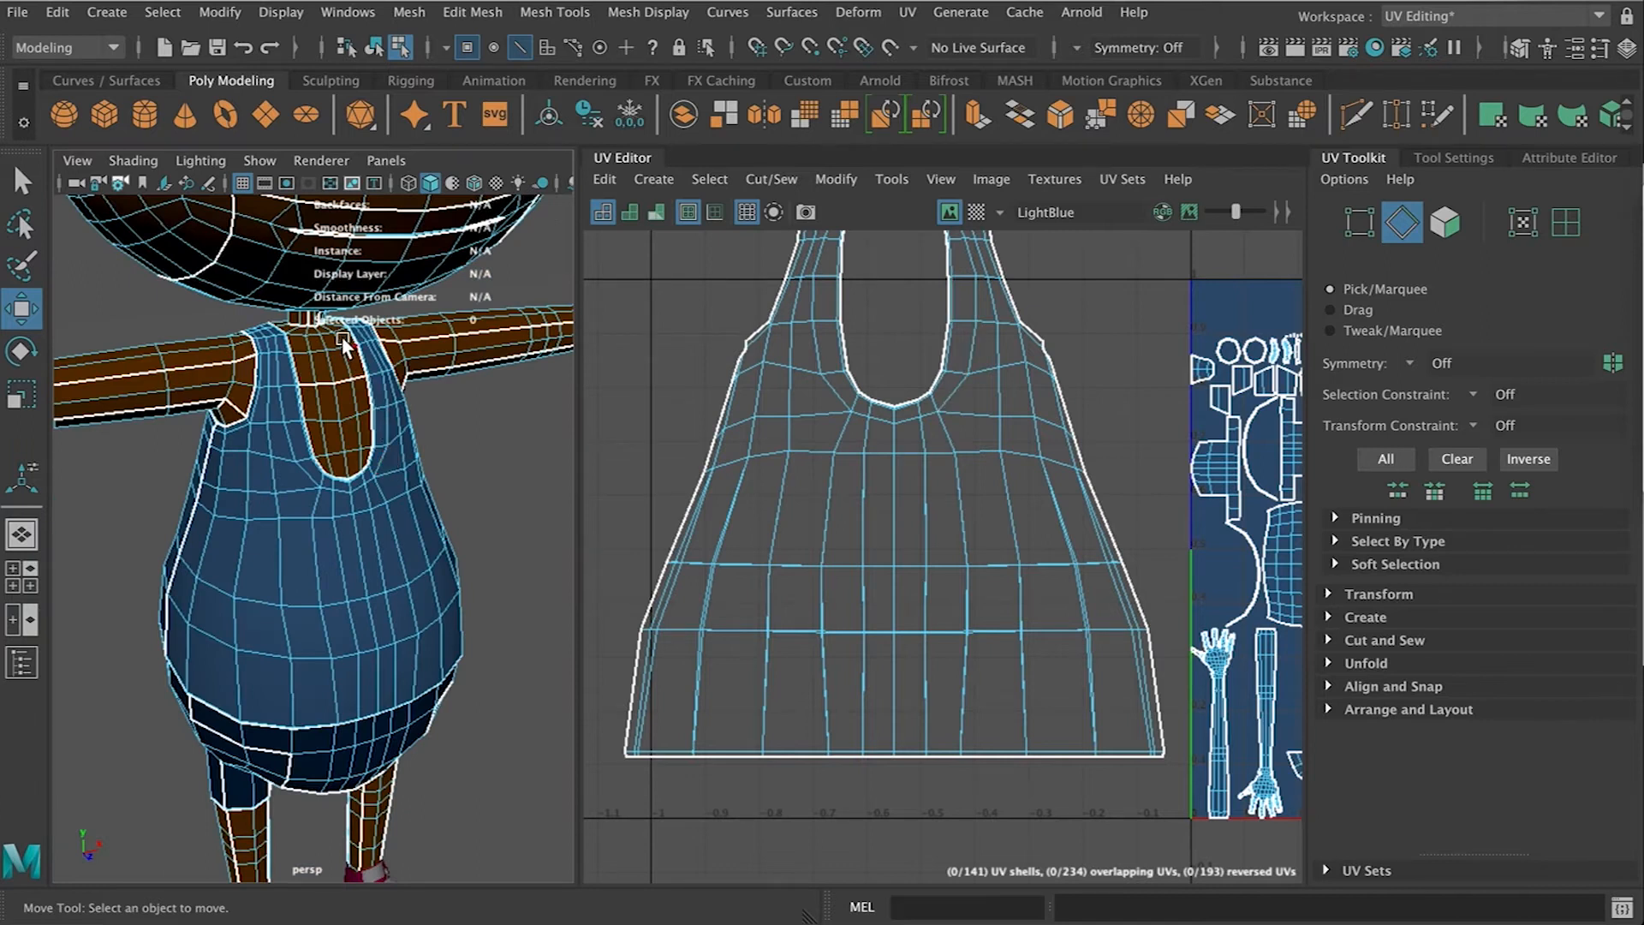
{"action": "left_click_drag", "start_coordinate": [387, 645], "coordinate": [429, 591], "text": "alt"}
{"action": "right_click_drag", "start_coordinate": [741, 554], "coordinate": [672, 520]}
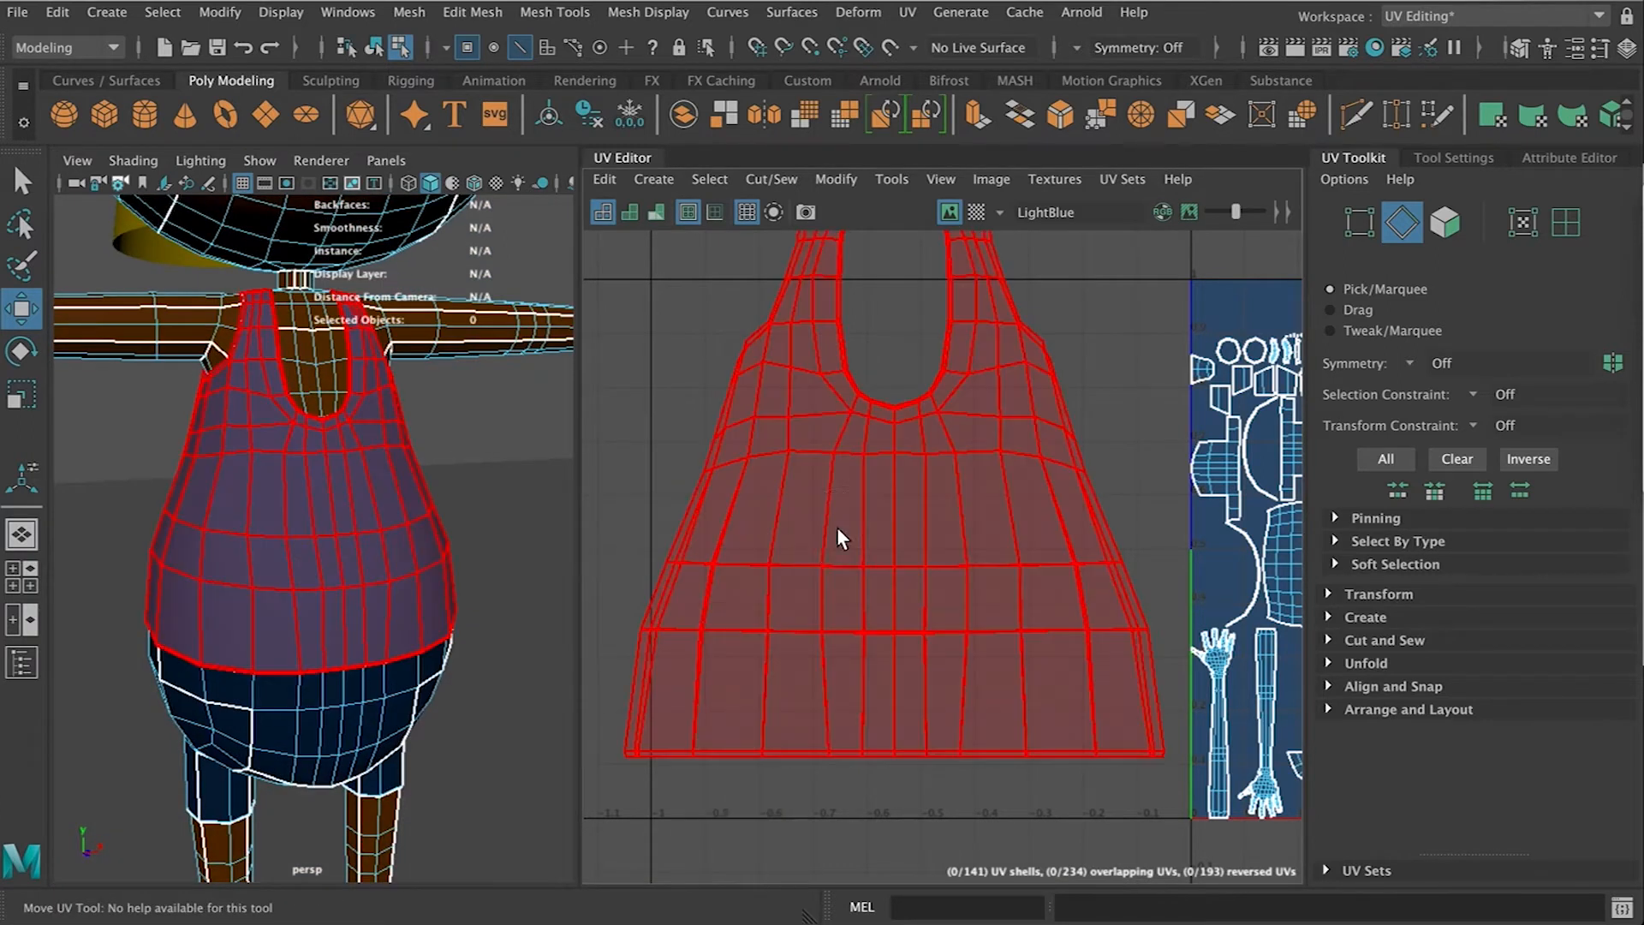
{"action": "left_click", "coordinate": [836, 526]}
{"action": "key", "text": "f"}
{"action": "scroll", "coordinate": [891, 513], "scroll_direction": "down", "scroll_amount": 2}
{"action": "left_click", "coordinate": [891, 514]}
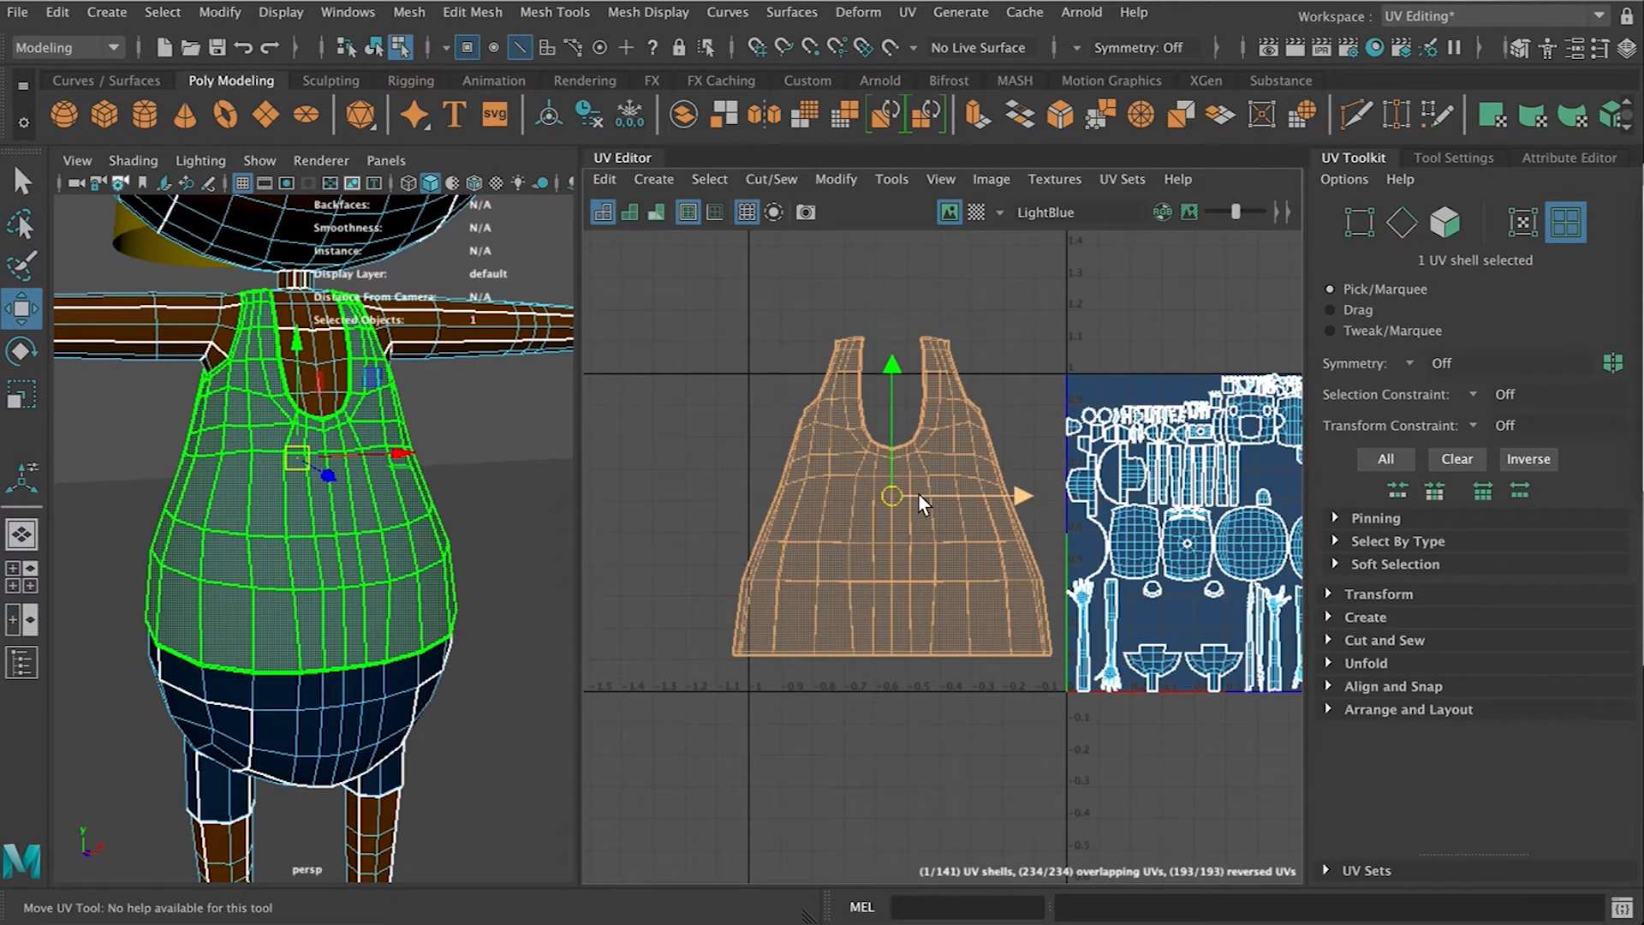
Unfold the shirt's UV shell
{"action": "left_click", "coordinate": [841, 179]}
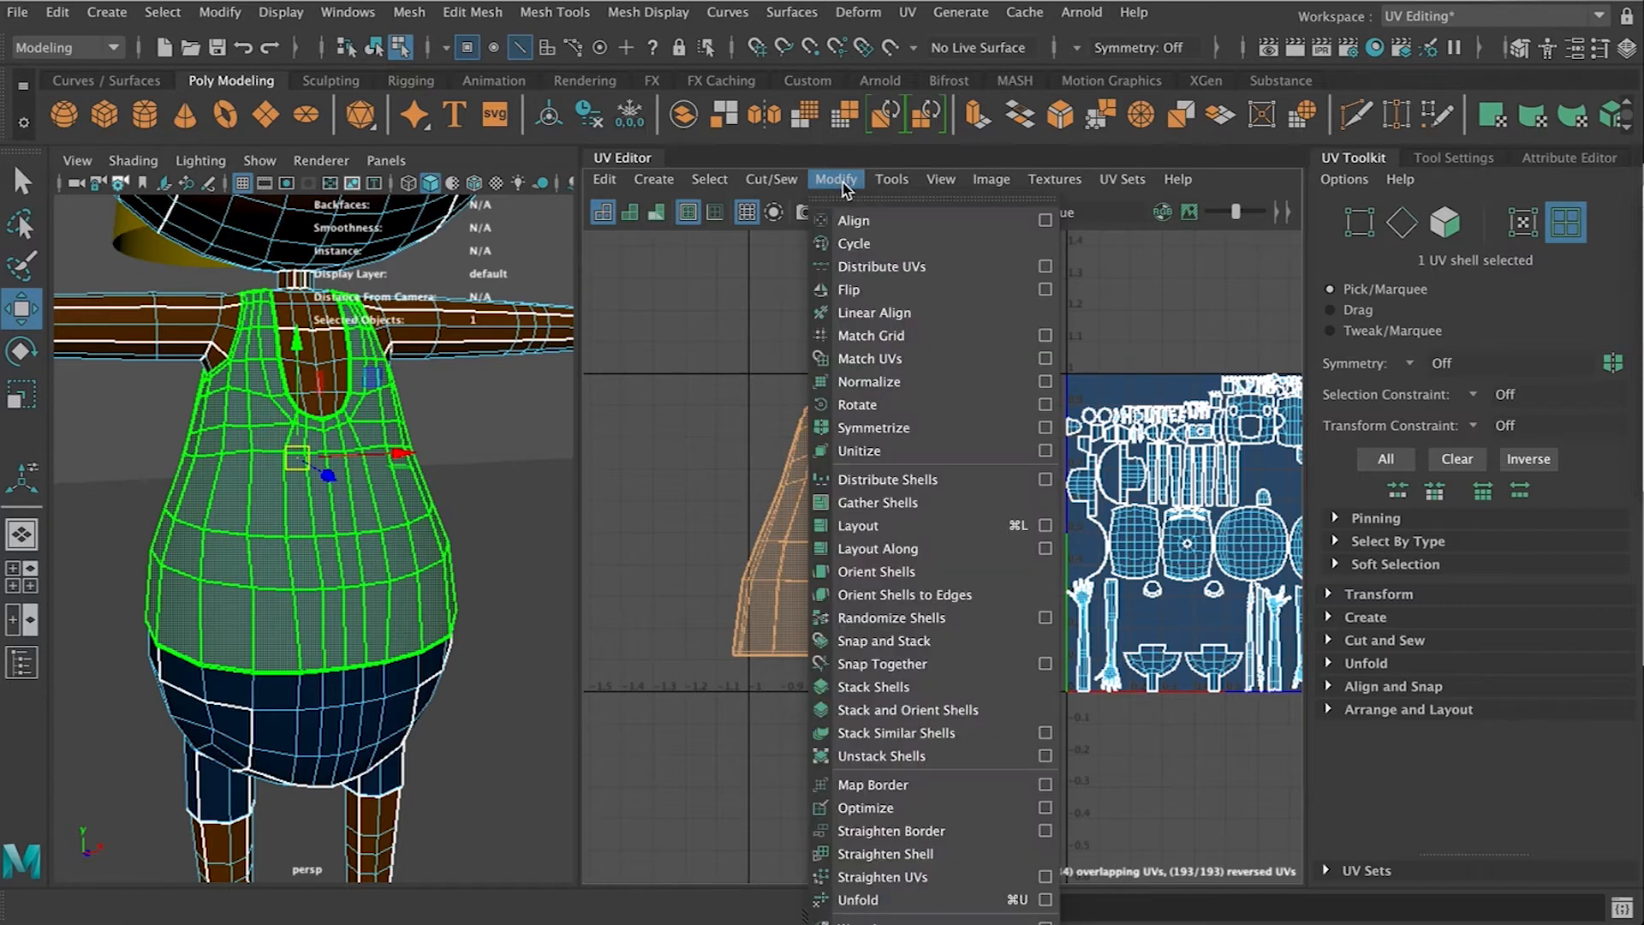
{"action": "left_click", "coordinate": [930, 901]}
{"action": "scroll", "coordinate": [875, 608], "scroll_direction": "down", "scroll_amount": 2}
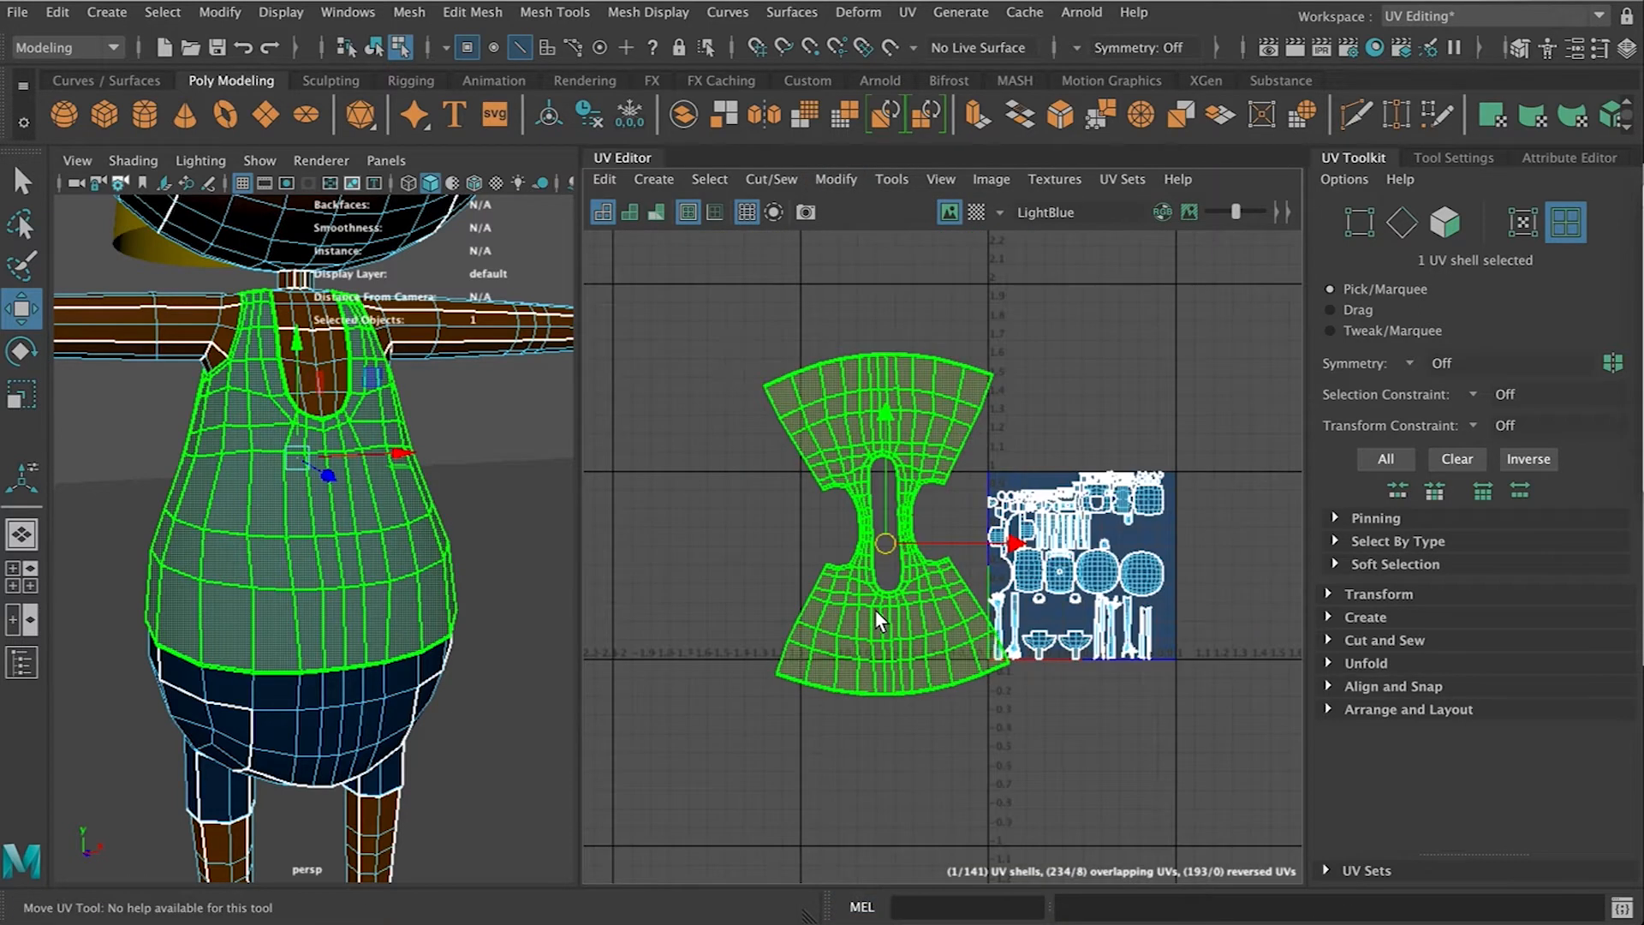
Scale the unfolded shirt UV shell slightly
{"action": "key", "text": "r"}
{"action": "left_click_drag", "start_coordinate": [885, 543], "coordinate": [856, 556]}
{"action": "scroll", "coordinate": [832, 553], "scroll_direction": "up", "scroll_amount": 2}
{"action": "key", "text": "w"}
{"action": "scroll", "coordinate": [855, 555], "scroll_direction": "up", "scroll_amount": 5}
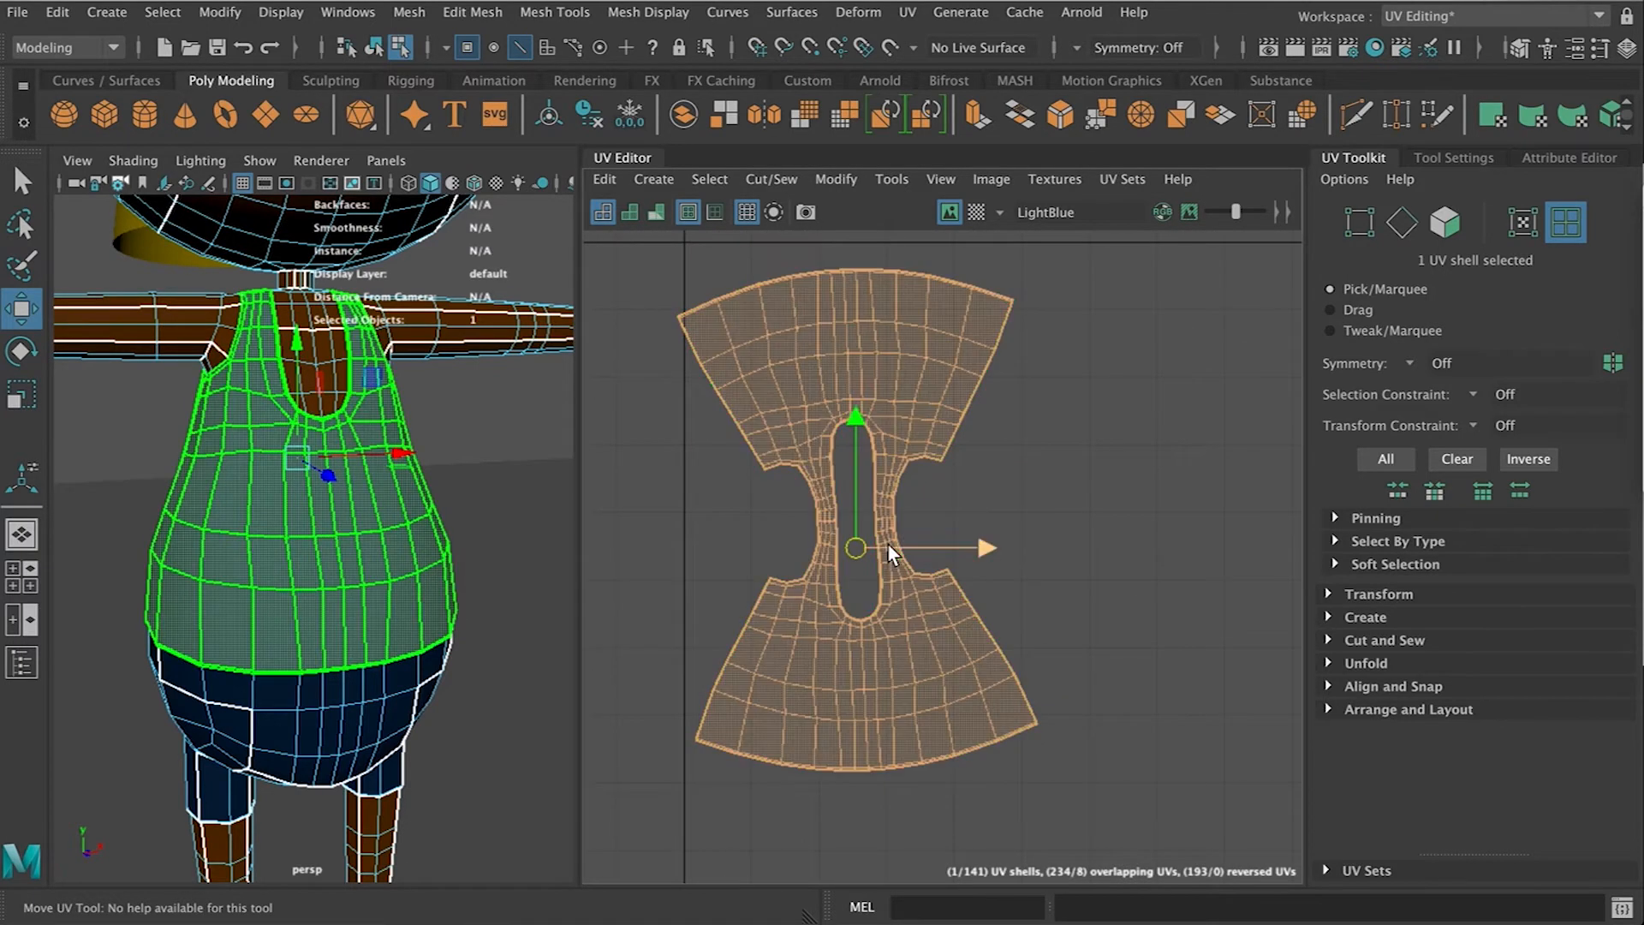
{"action": "key", "text": "r"}
{"action": "mouse_move", "coordinate": [855, 426]}
{"action": "left_mouse_down"}
{"action": "mouse_move", "coordinate": [861, 485]}
{"action": "mouse_move", "coordinate": [856, 427]}
{"action": "left_mouse_up"}
Unfold the shirt shell again and run Optimize on it
{"action": "key", "text": "super+u"}
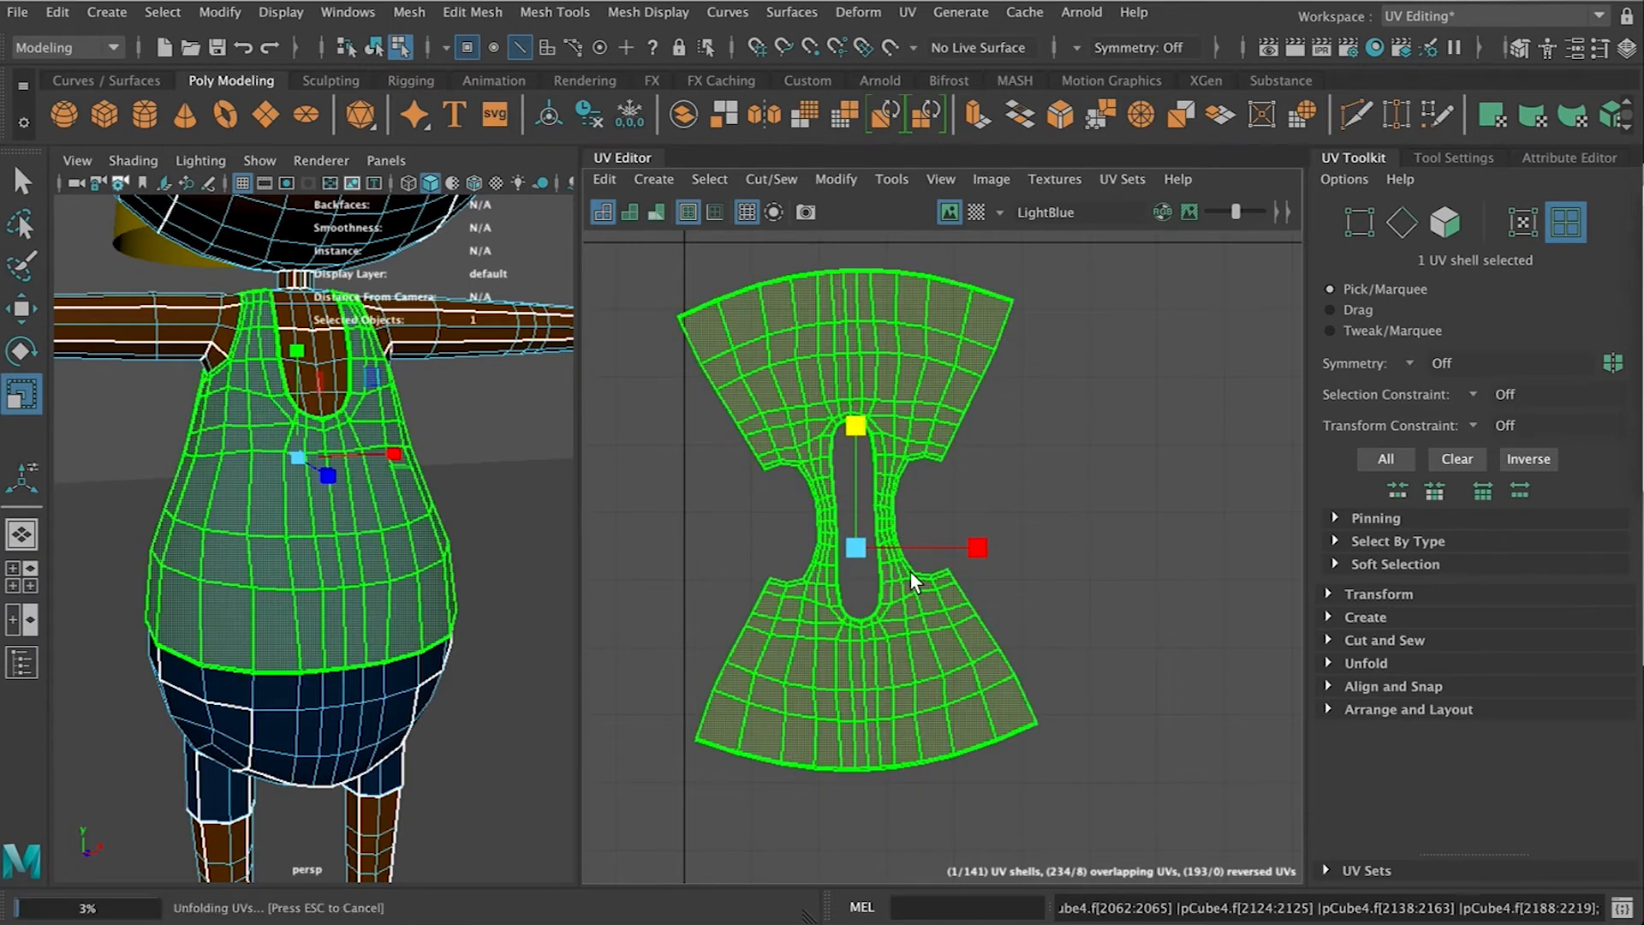
{"action": "left_click", "coordinate": [849, 178]}
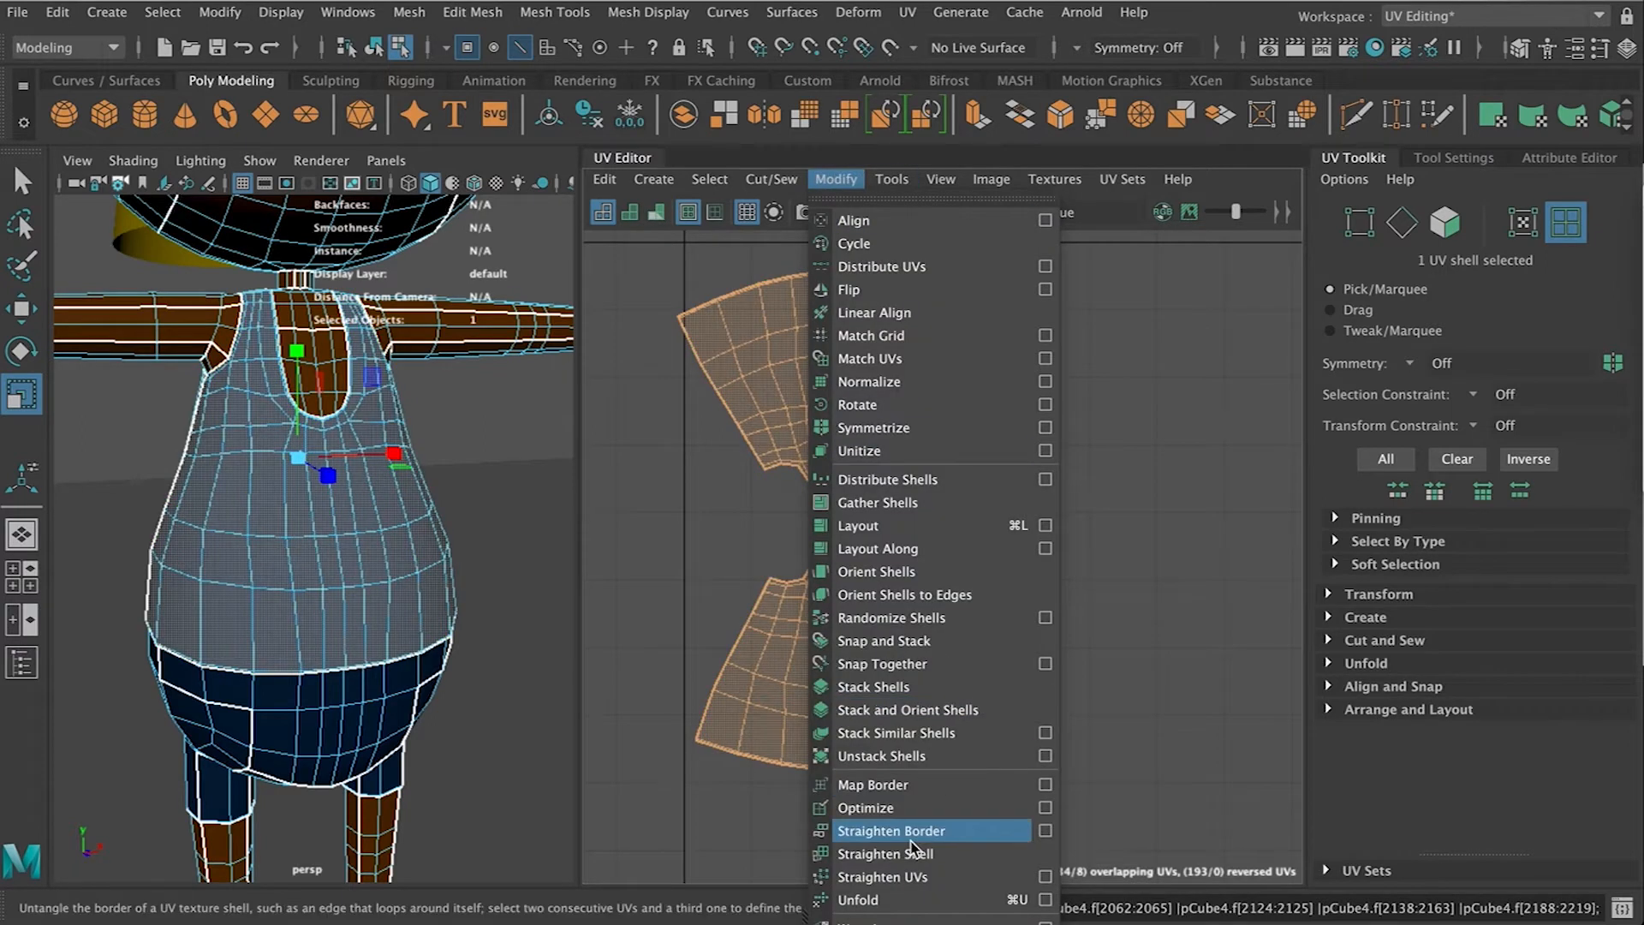
{"action": "left_click", "coordinate": [897, 809]}
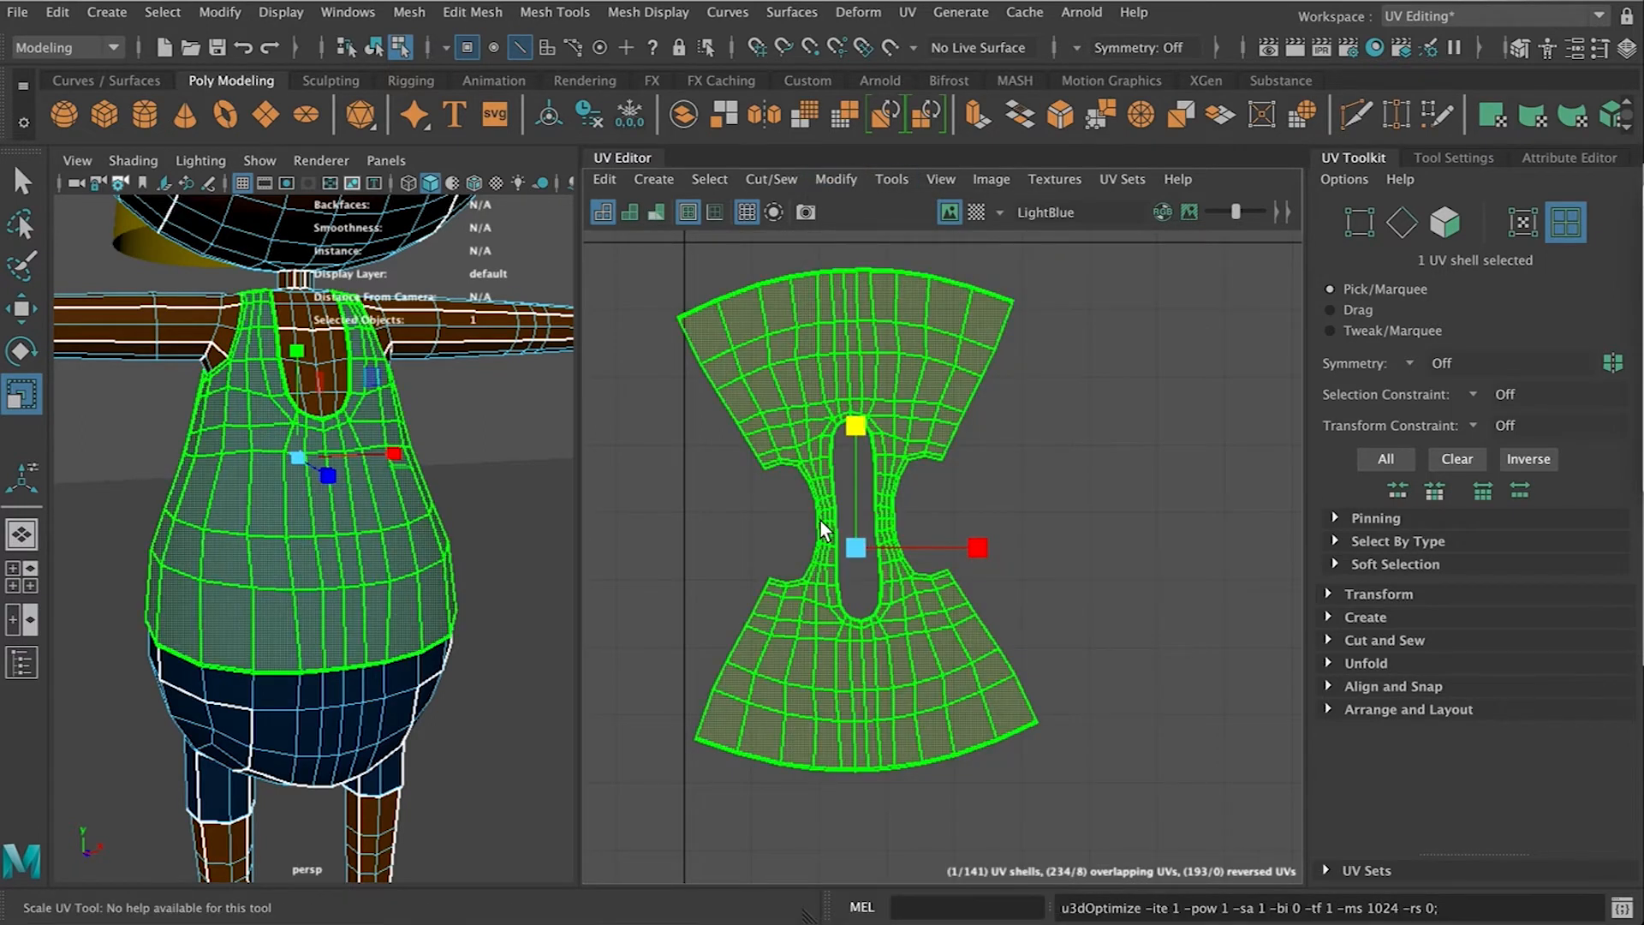
Repeat the last command on the shirt shell, then rotate it slightly and nudge it upward
{"action": "key", "text": "g"}
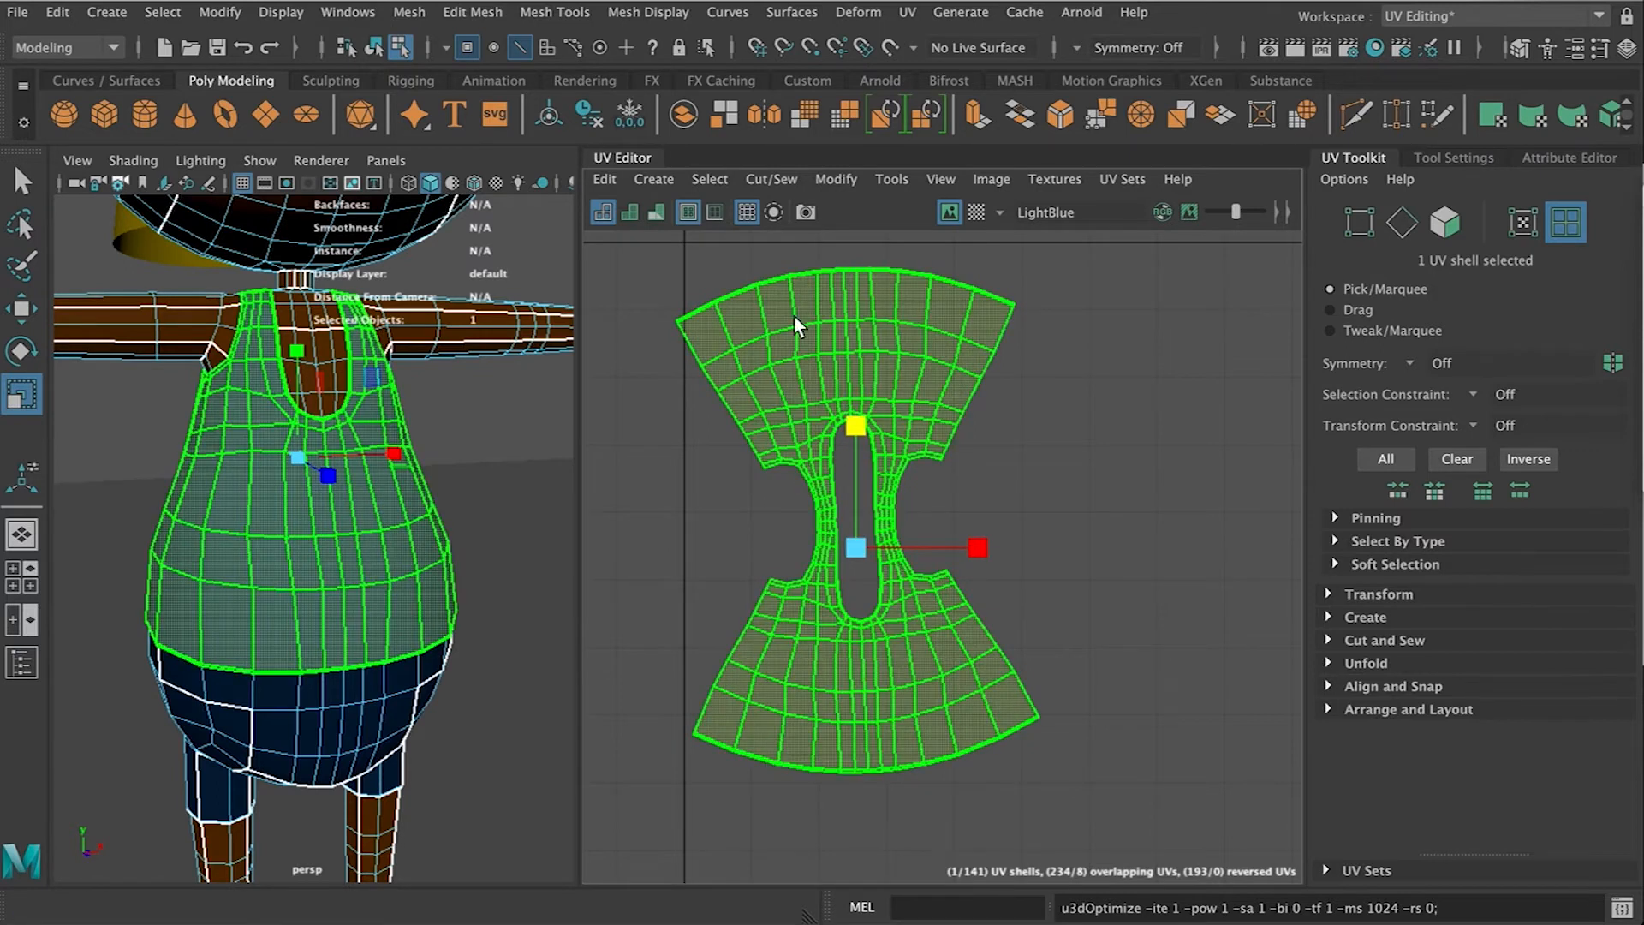
{"action": "key", "text": "e"}
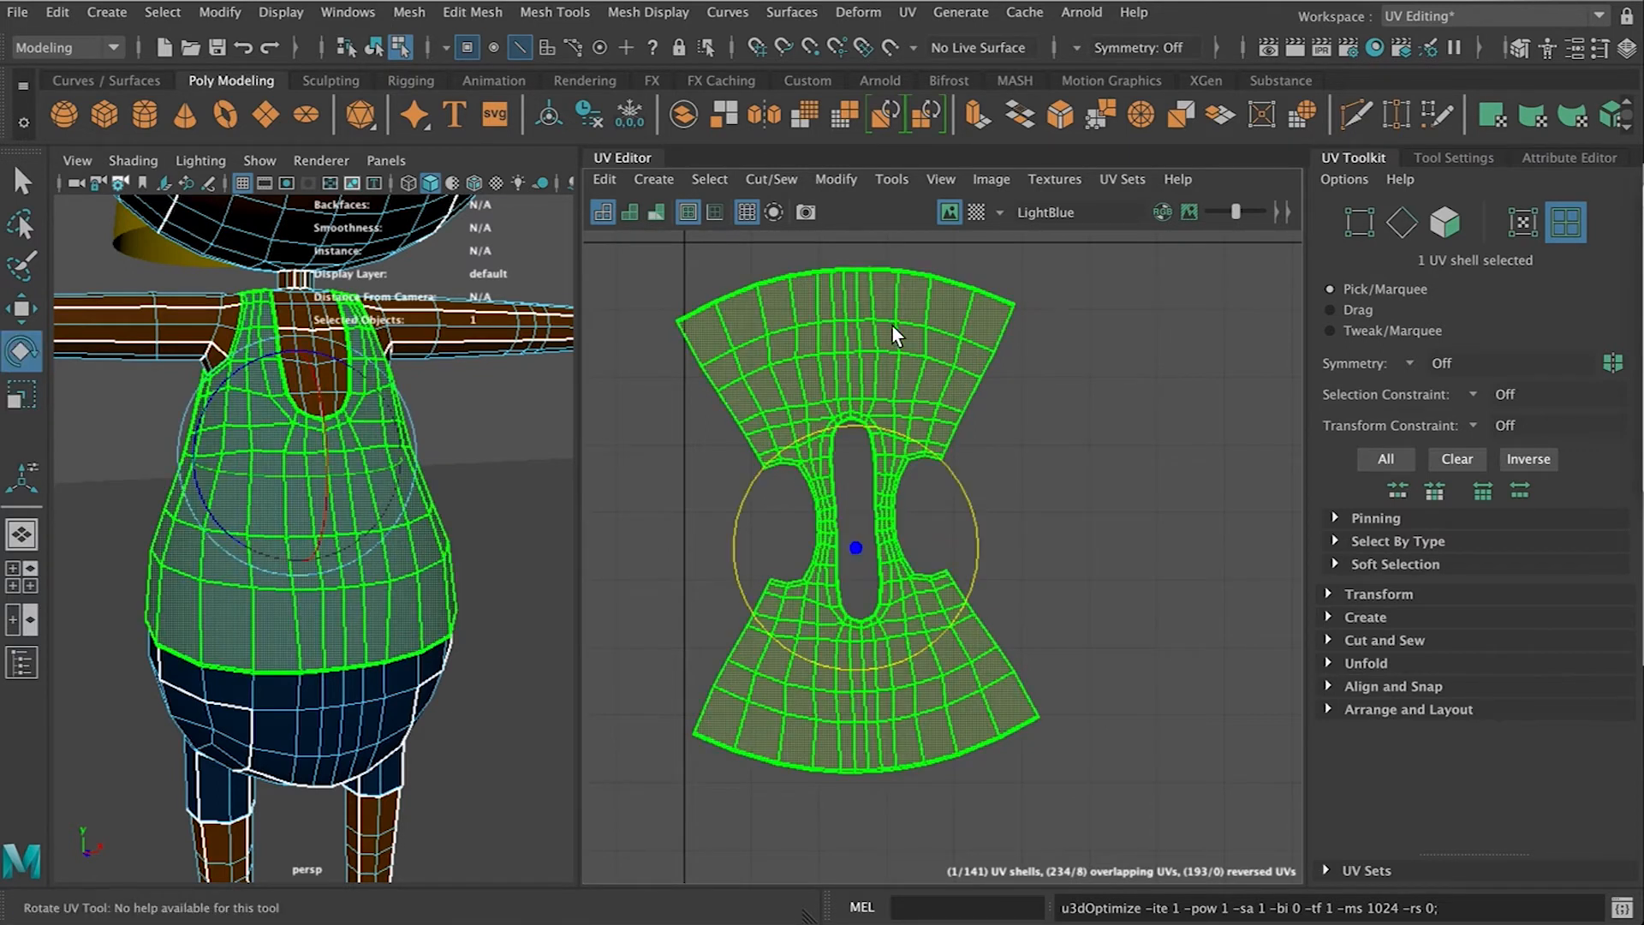
{"action": "left_click_drag", "start_coordinate": [906, 439], "coordinate": [912, 440]}
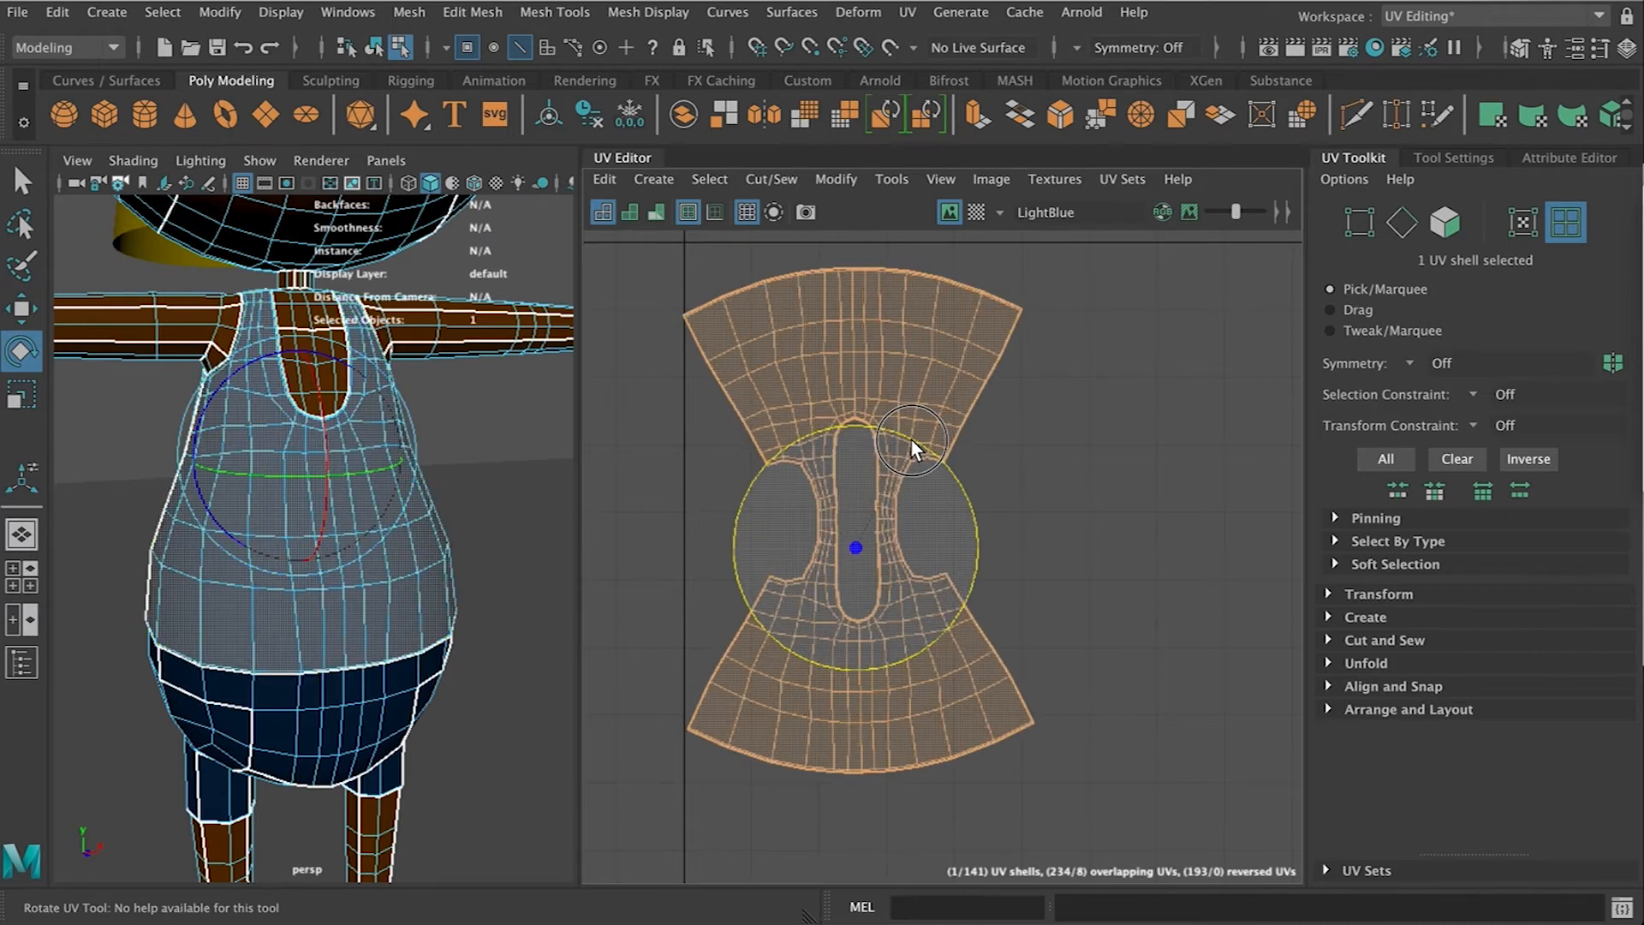
{"action": "key", "text": "w"}
{"action": "left_click_drag", "start_coordinate": [850, 563], "coordinate": [863, 531]}
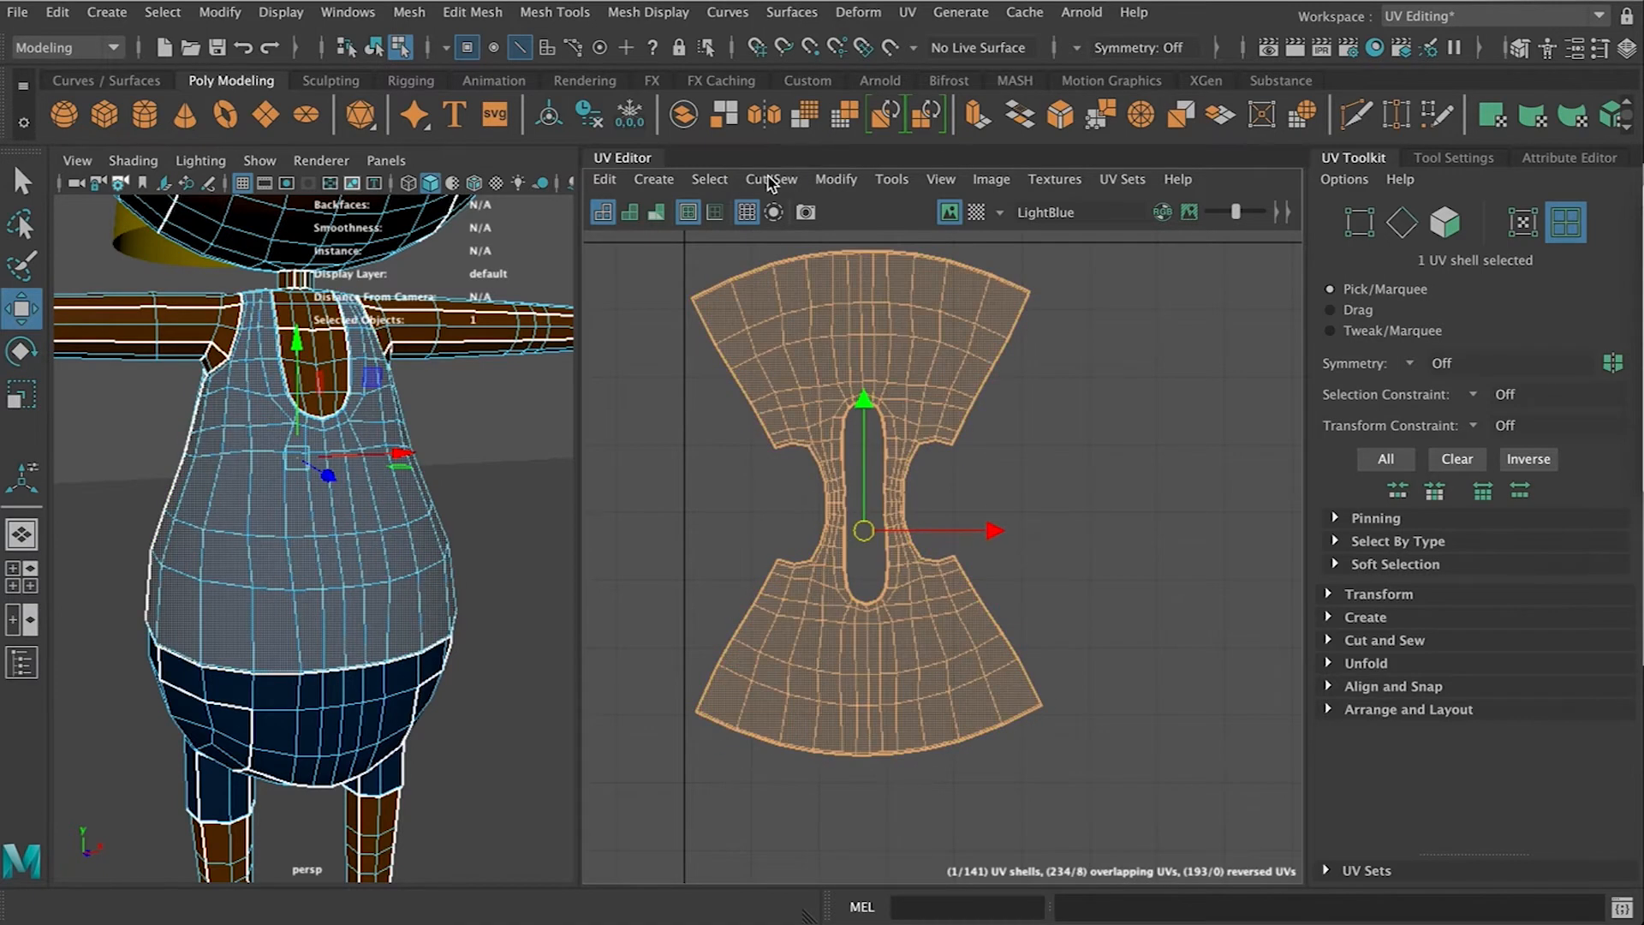
Run Optimize on the shirt UV shell again and deselect it
{"action": "left_click", "coordinate": [833, 179]}
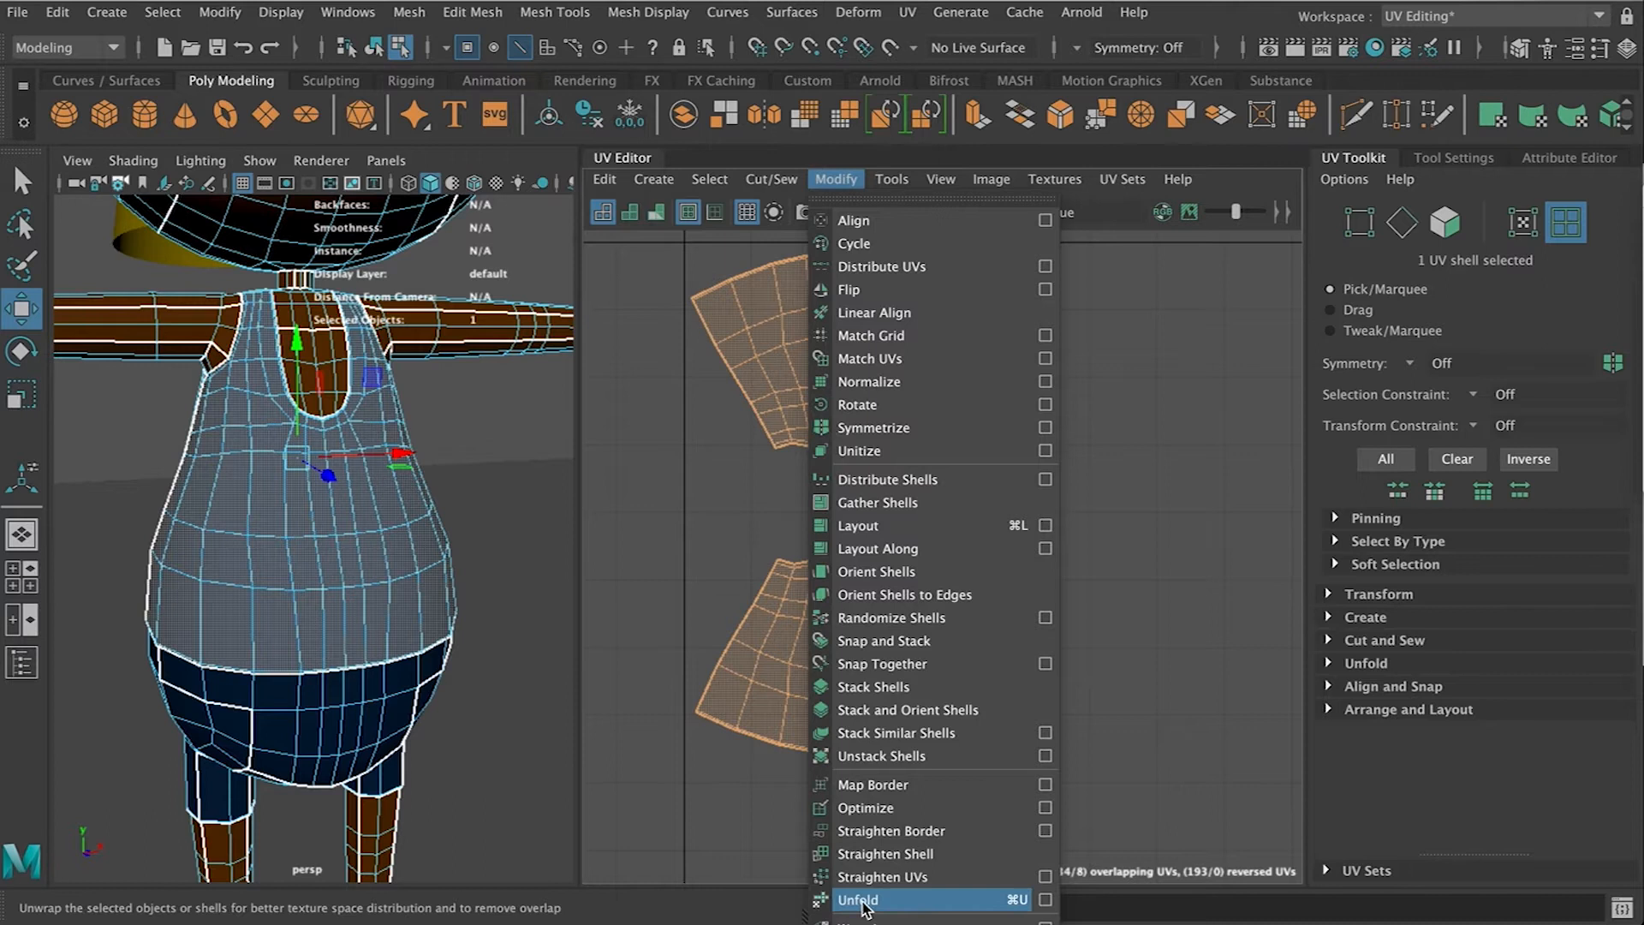
{"action": "left_click", "coordinate": [886, 808]}
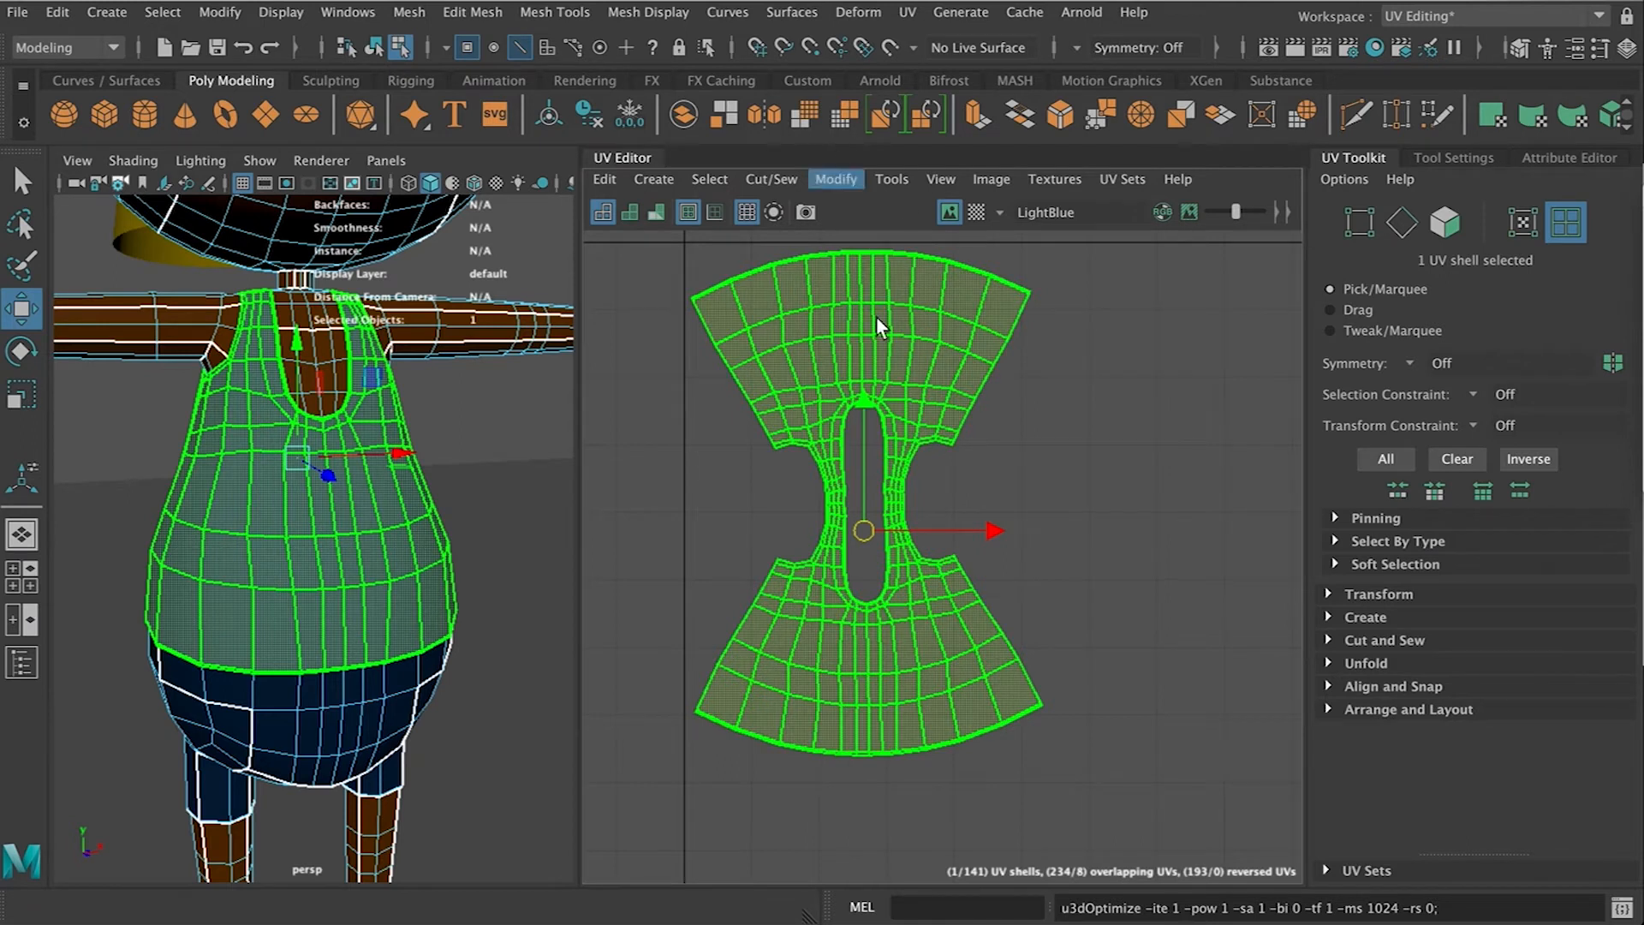
{"action": "left_click", "coordinate": [918, 711]}
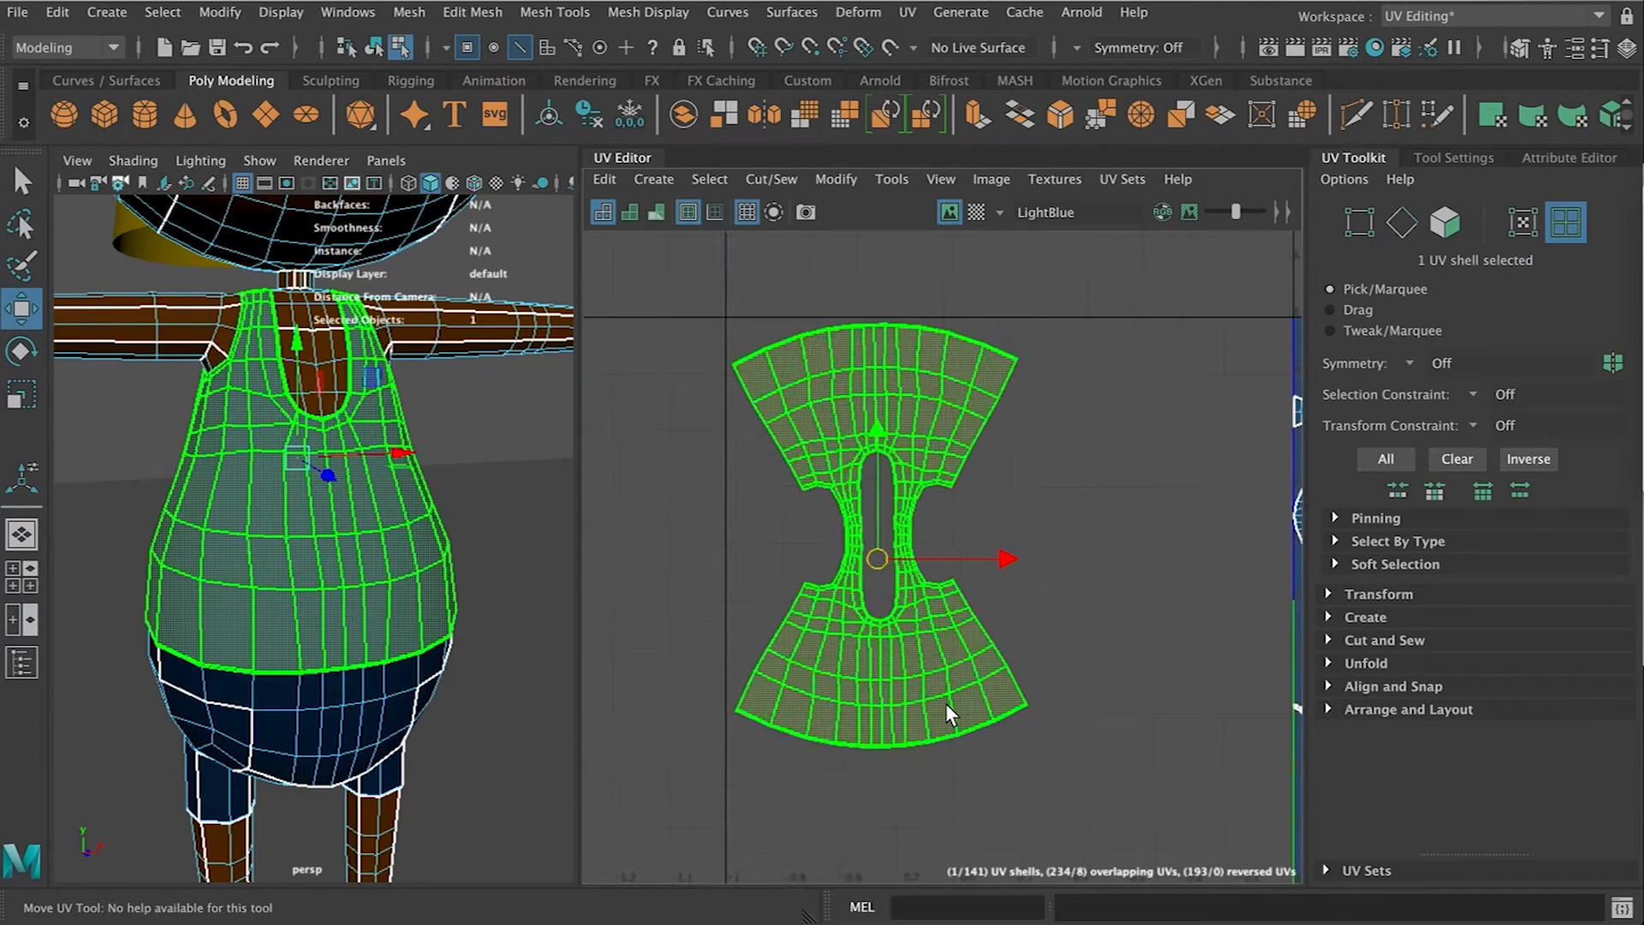
Turn on the checker texture display in the UV editor
{"action": "scroll", "coordinate": [945, 702], "scroll_direction": "down", "scroll_amount": 2}
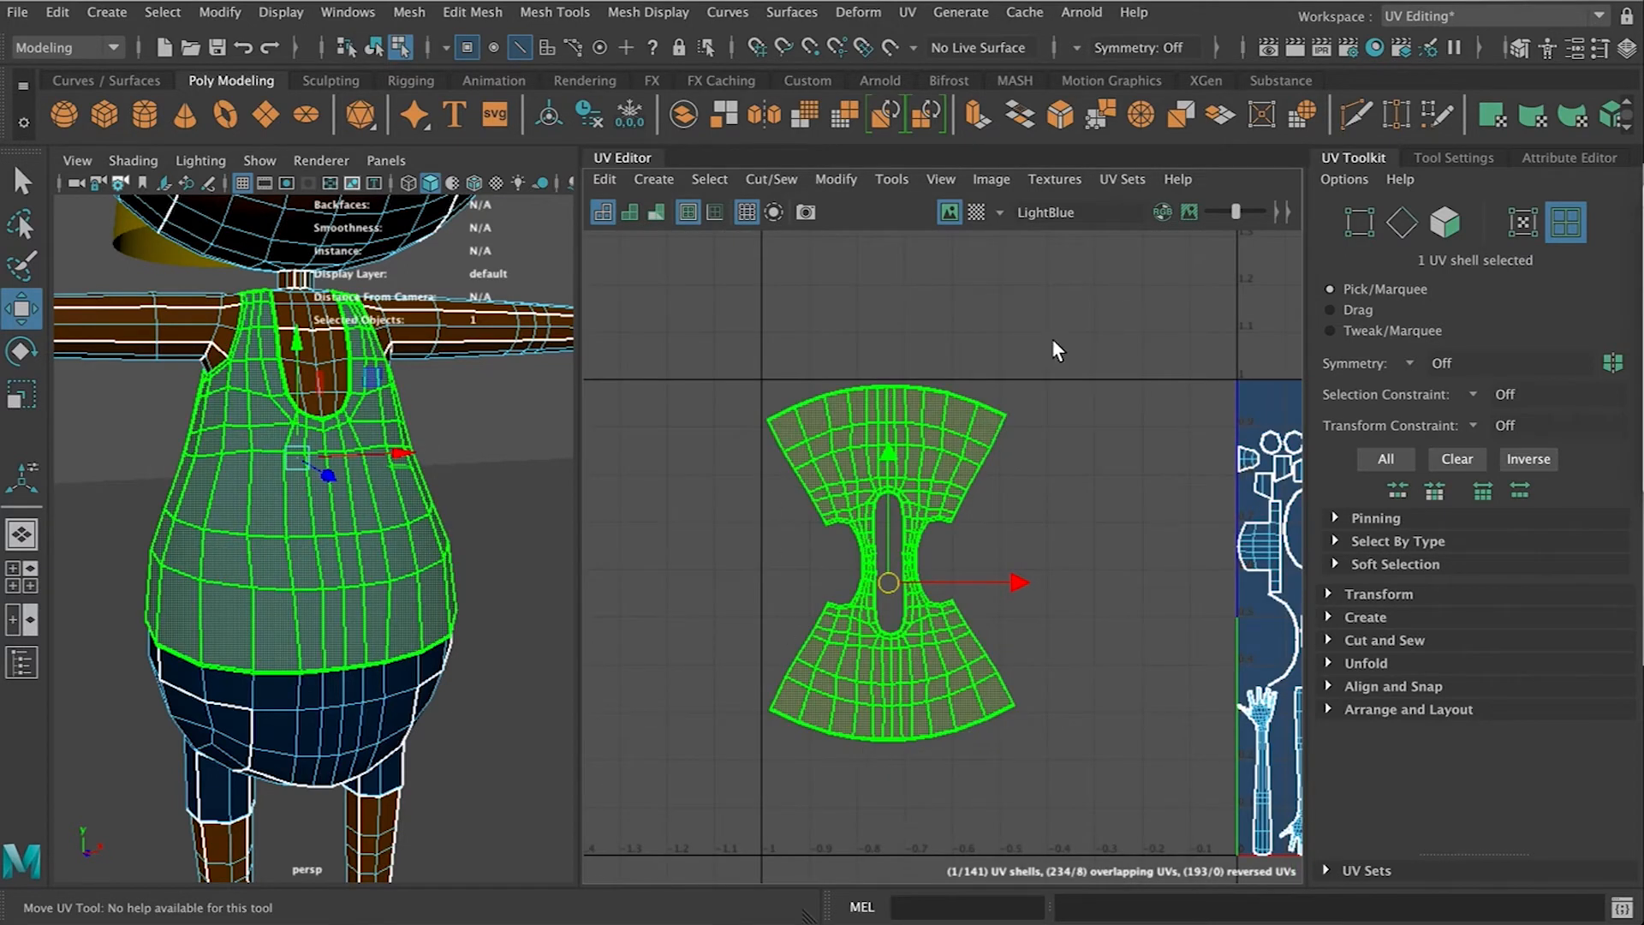
{"action": "left_click", "coordinate": [976, 212]}
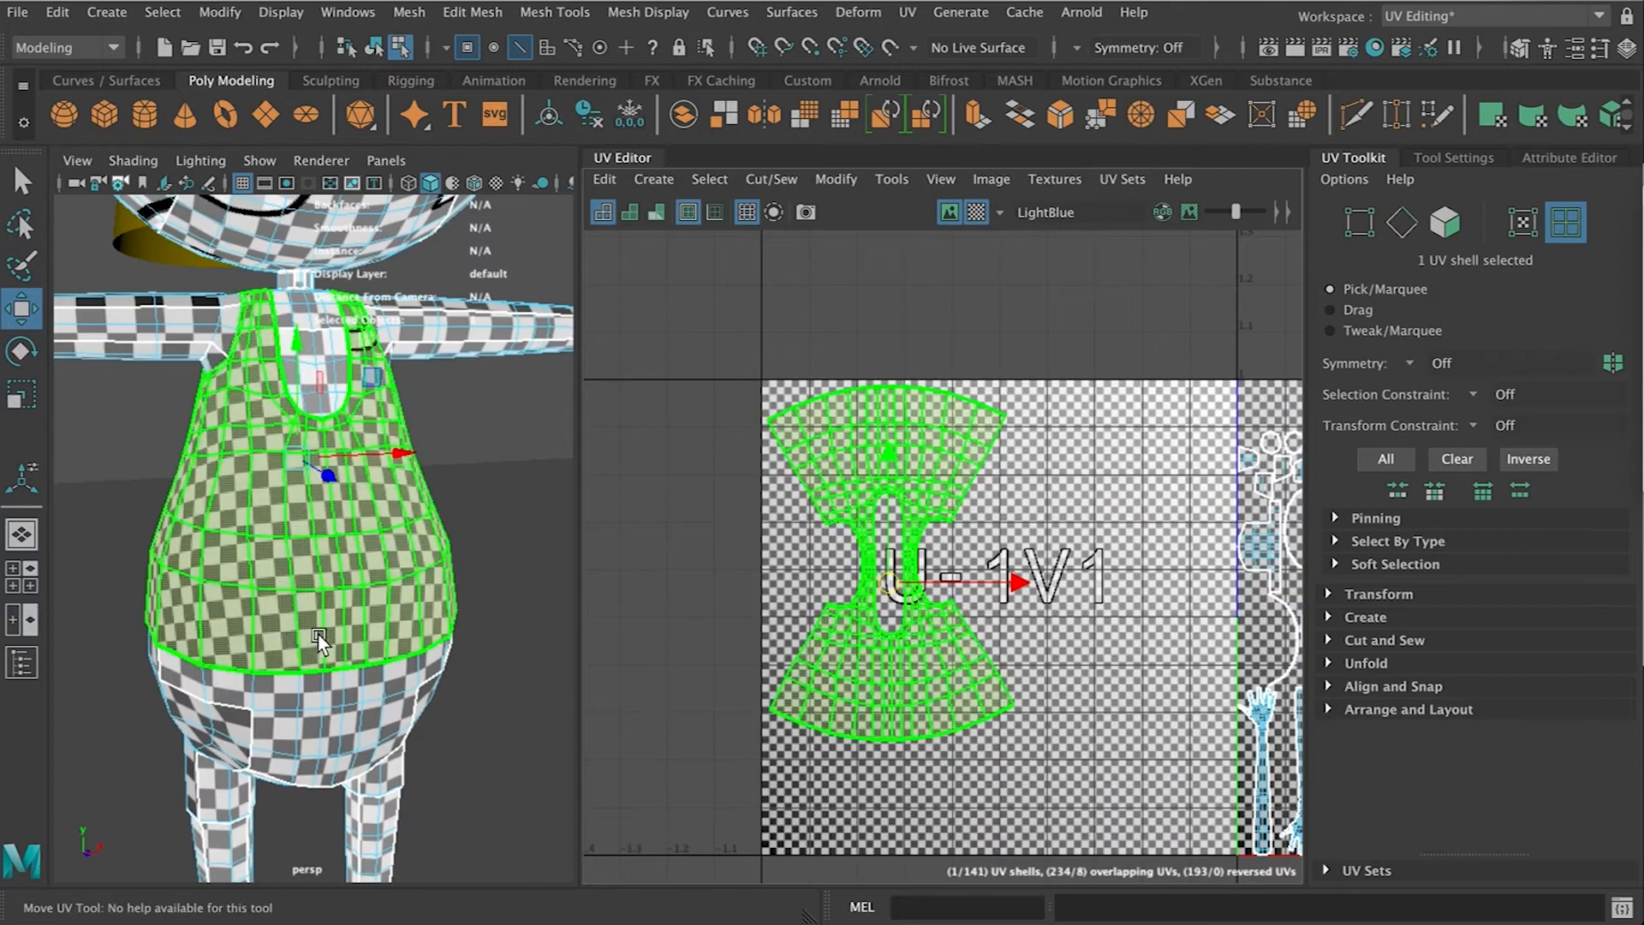
Inspect the checker pattern on the shirt from several angles in the viewport
{"action": "right_click_drag", "start_coordinate": [385, 327], "coordinate": [499, 294]}
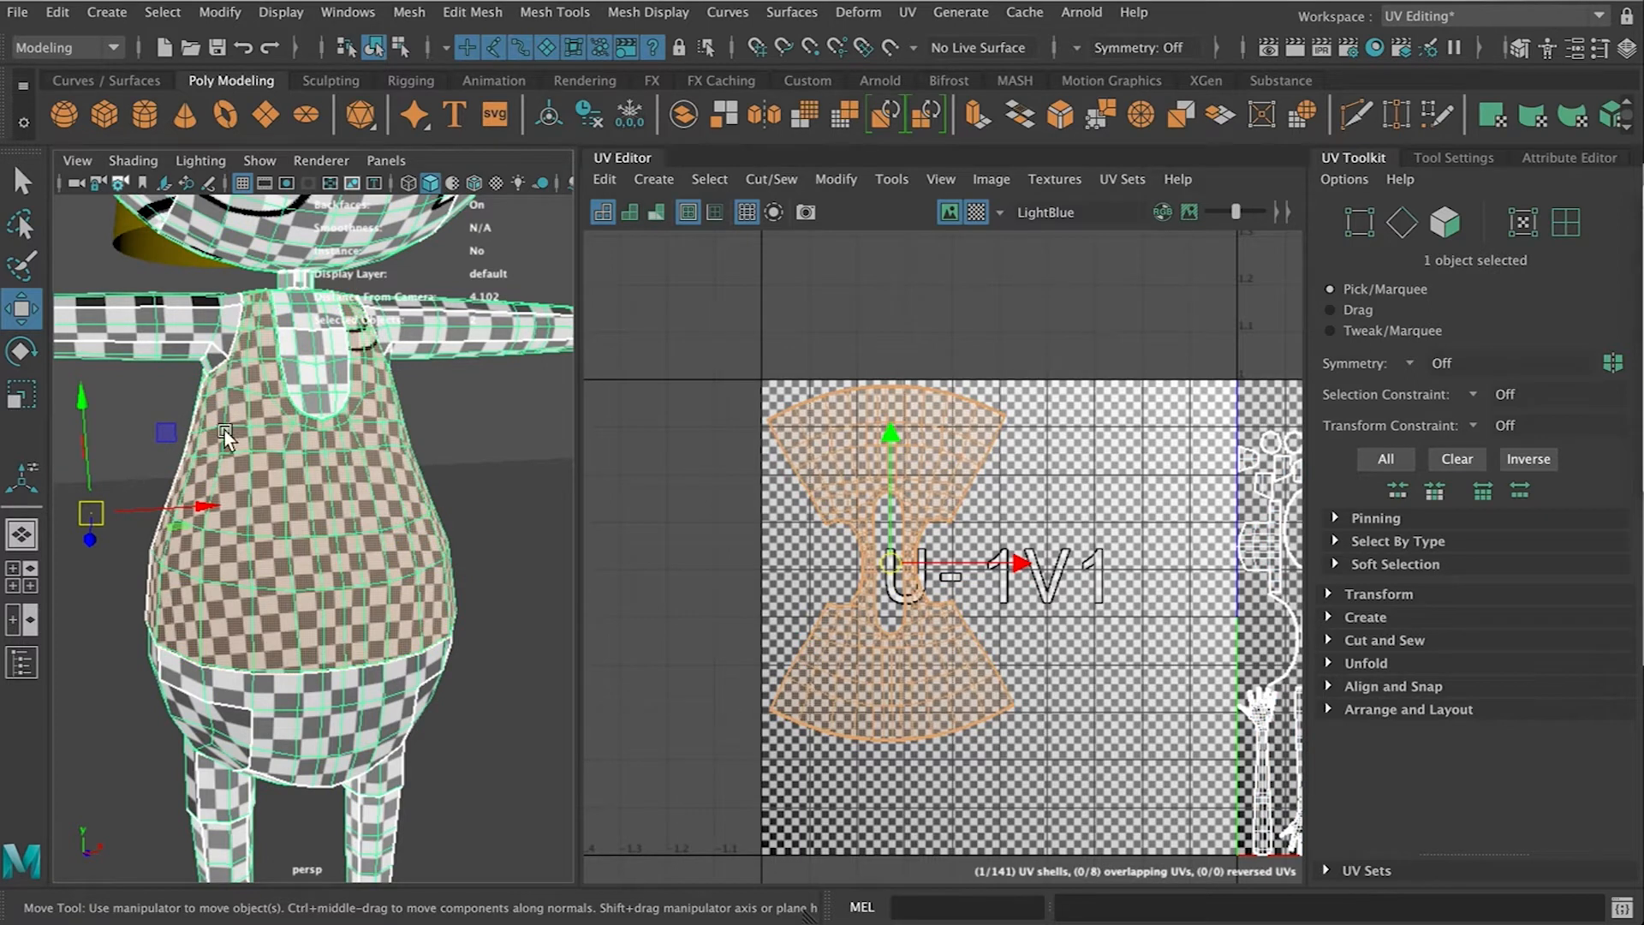
{"action": "left_click_drag", "start_coordinate": [274, 565], "coordinate": [903, 503], "text": "alt"}
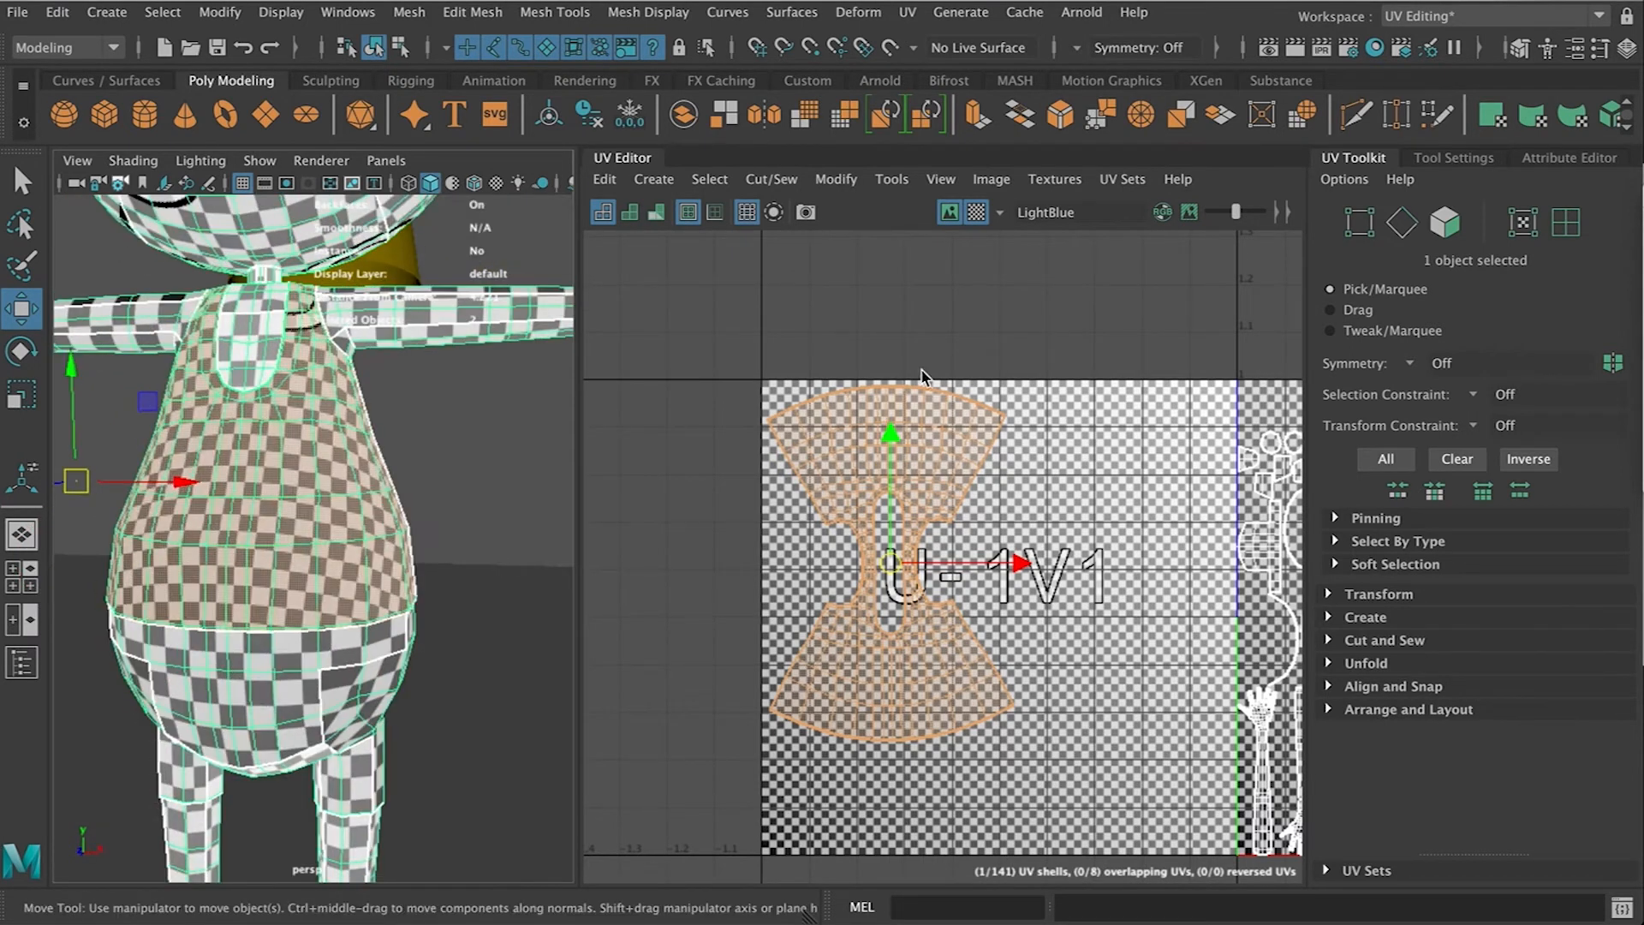
{"action": "scroll", "coordinate": [896, 665], "scroll_direction": "down", "scroll_amount": 3}
{"action": "scroll", "coordinate": [925, 655], "scroll_direction": "up", "scroll_amount": 3}
{"action": "middle_click_drag", "start_coordinate": [1295, 596], "coordinate": [1089, 606], "text": "alt"}
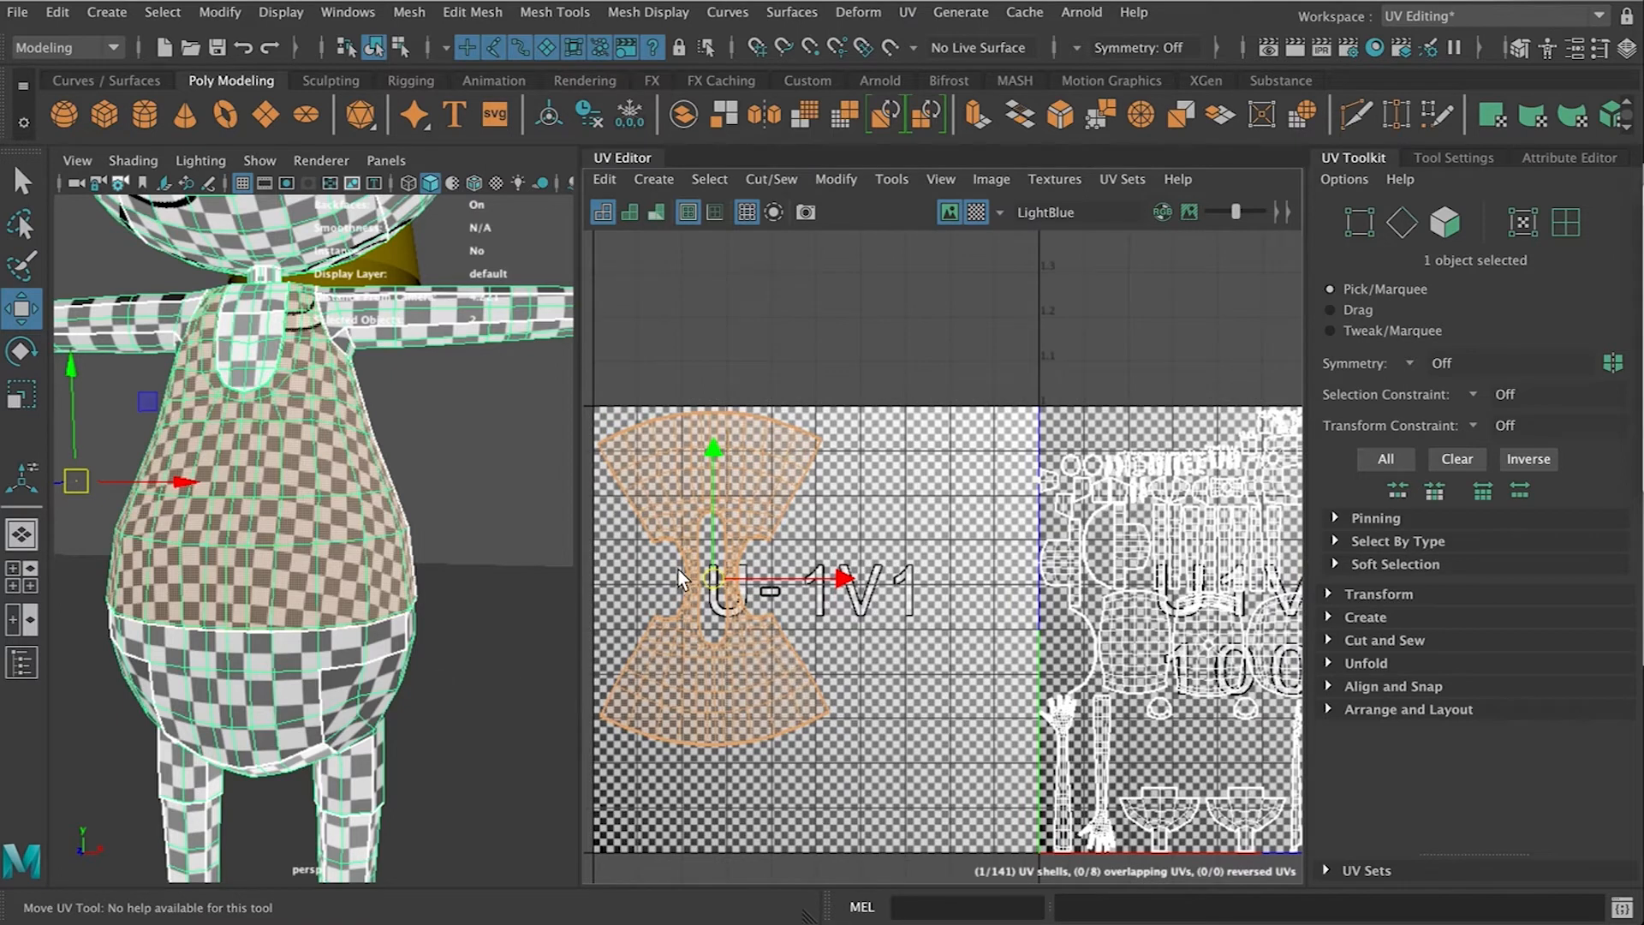
{"action": "left_click_drag", "start_coordinate": [233, 538], "coordinate": [272, 504], "text": "alt"}
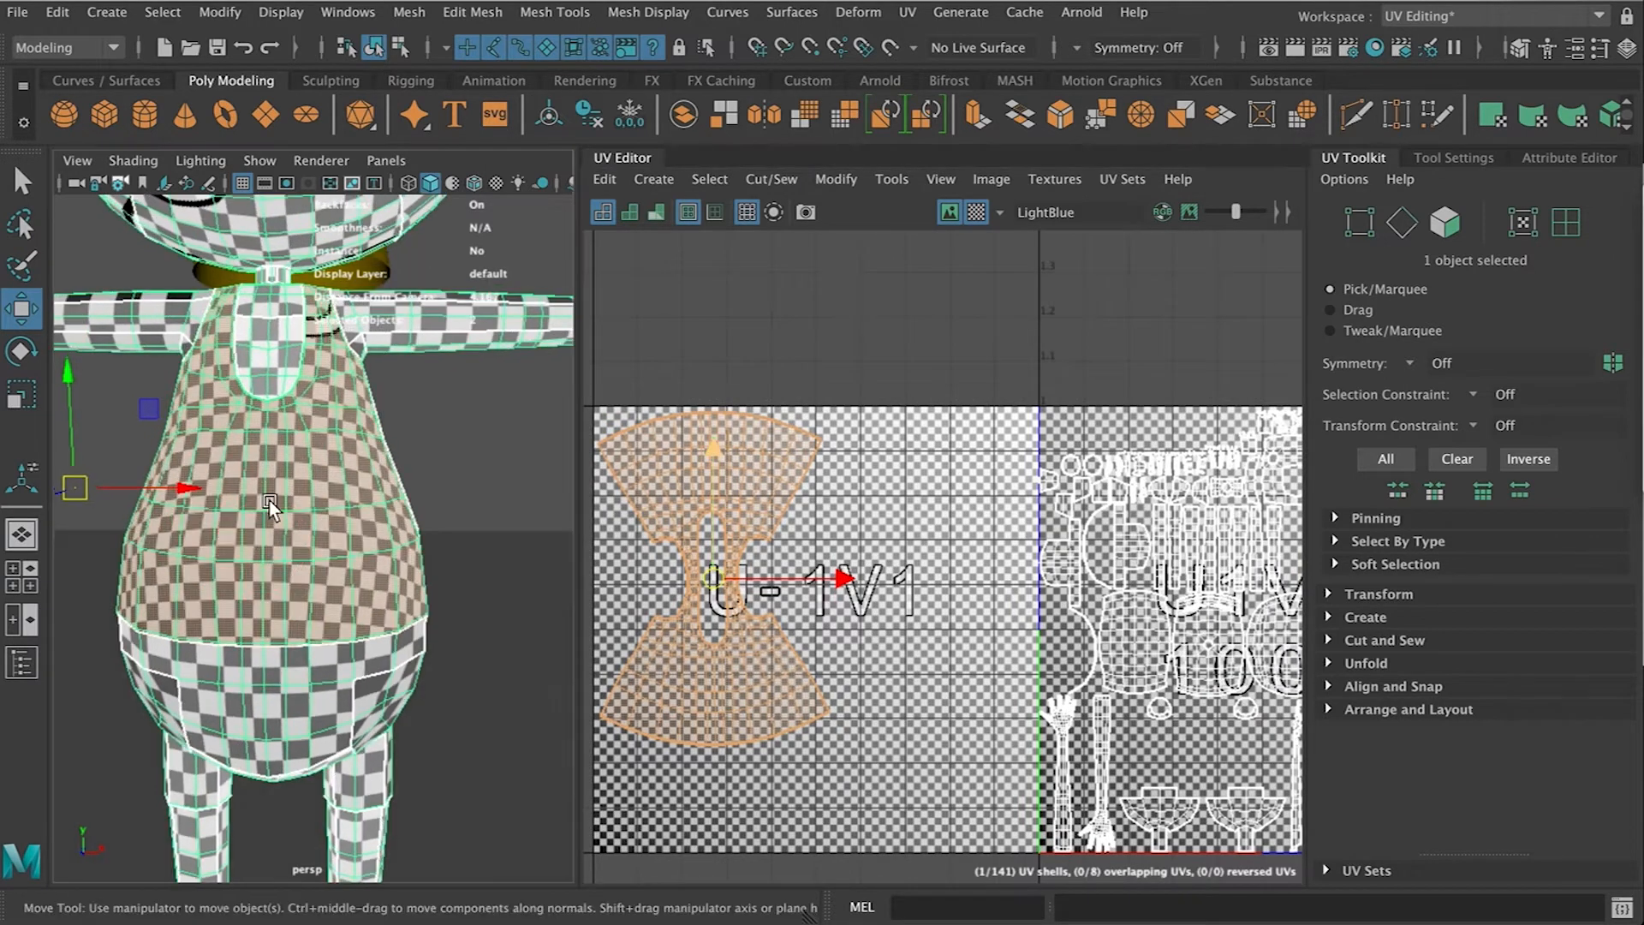
{"action": "left_click_drag", "start_coordinate": [171, 542], "coordinate": [409, 545], "text": "alt"}
{"action": "scroll", "coordinate": [409, 545], "scroll_direction": "up", "scroll_amount": 10}
{"action": "scroll", "coordinate": [411, 553], "scroll_direction": "down", "scroll_amount": 5}
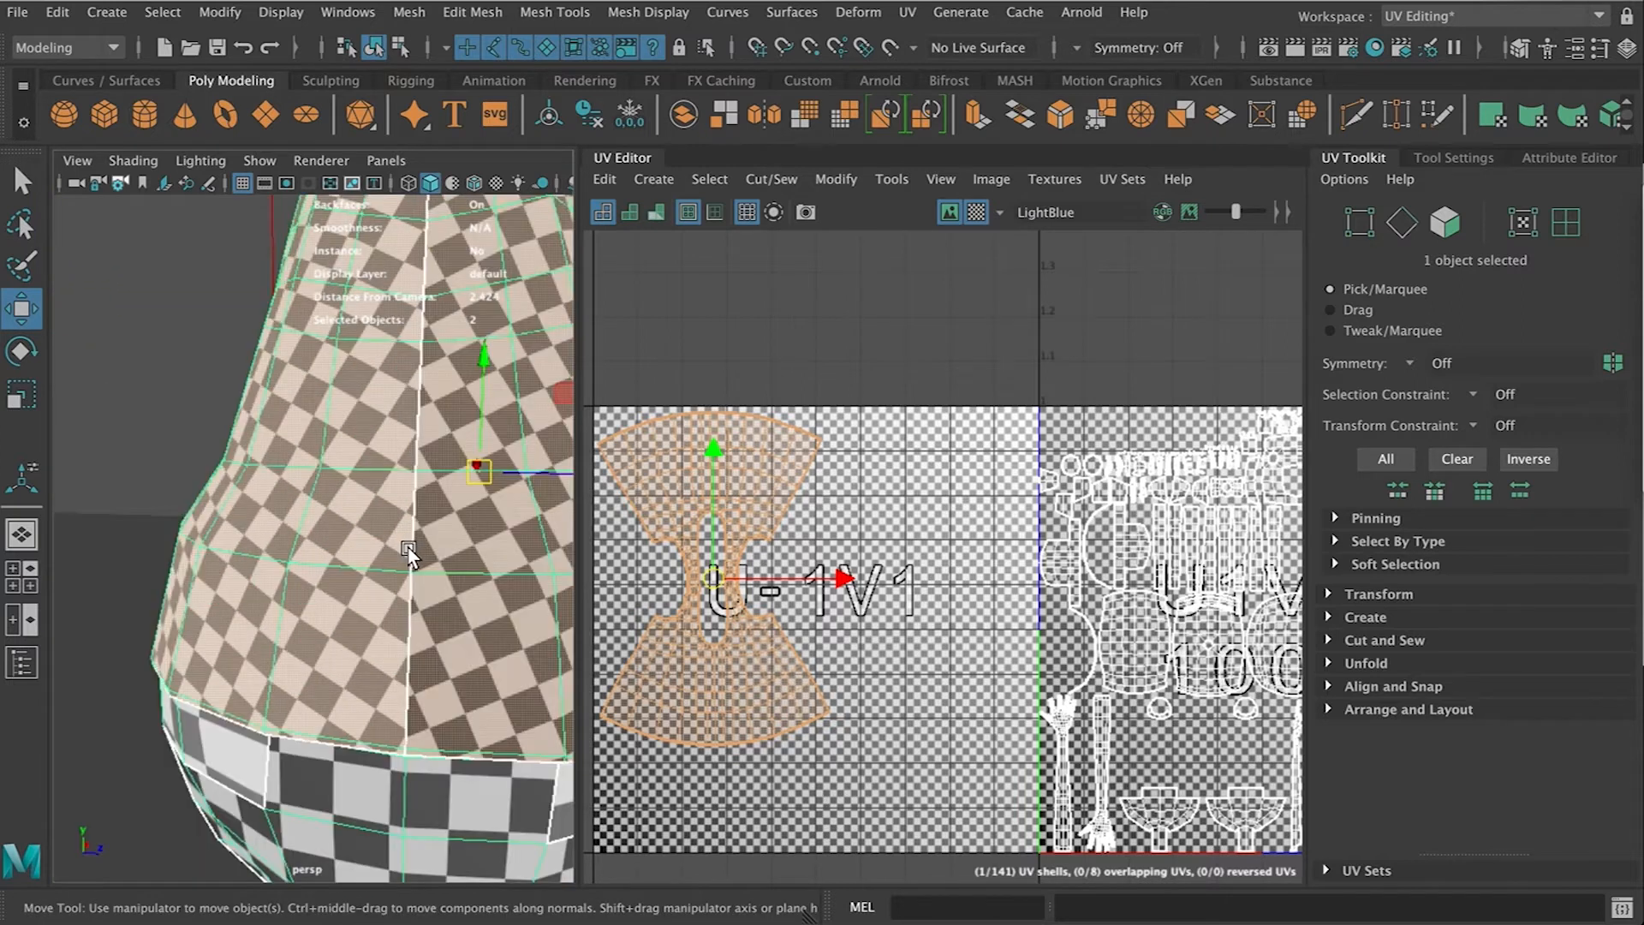
{"action": "middle_click_drag", "start_coordinate": [413, 568], "coordinate": [417, 576], "text": "alt"}
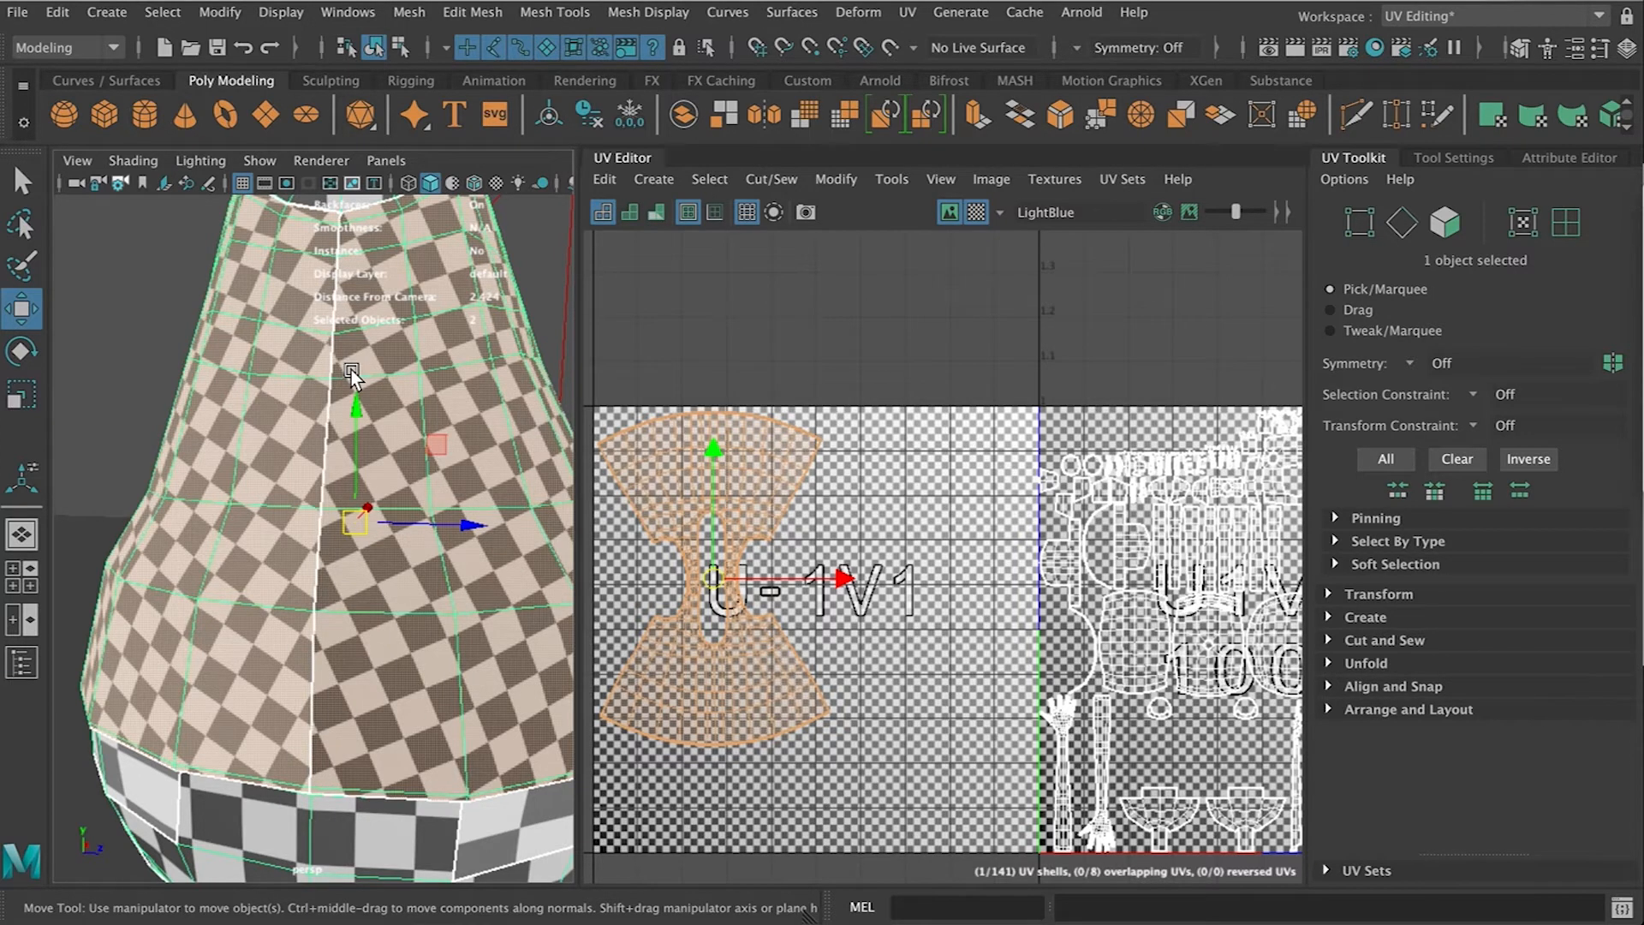
{"action": "scroll", "coordinate": [351, 377], "scroll_direction": "down", "scroll_amount": 3}
{"action": "scroll", "coordinate": [352, 376], "scroll_direction": "up", "scroll_amount": 3}
{"action": "left_click_drag", "start_coordinate": [202, 567], "coordinate": [24, 562], "text": "alt"}
{"action": "scroll", "coordinate": [276, 553], "scroll_direction": "down", "scroll_amount": 4}
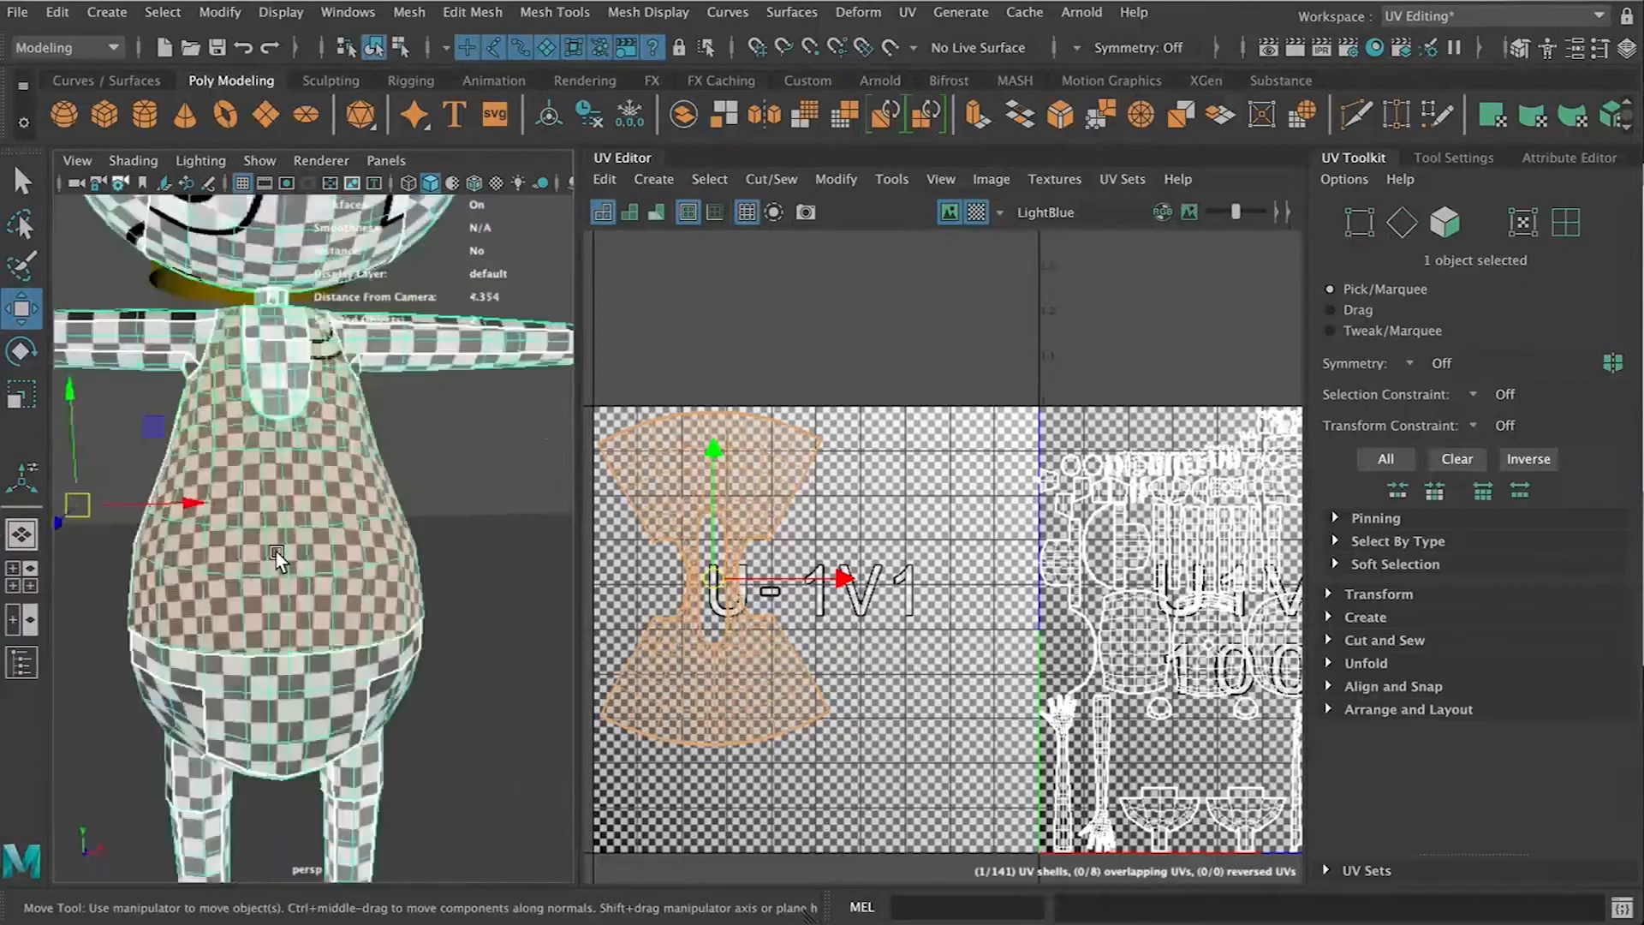
{"action": "left_click_drag", "start_coordinate": [276, 552], "coordinate": [300, 501], "text": "alt"}
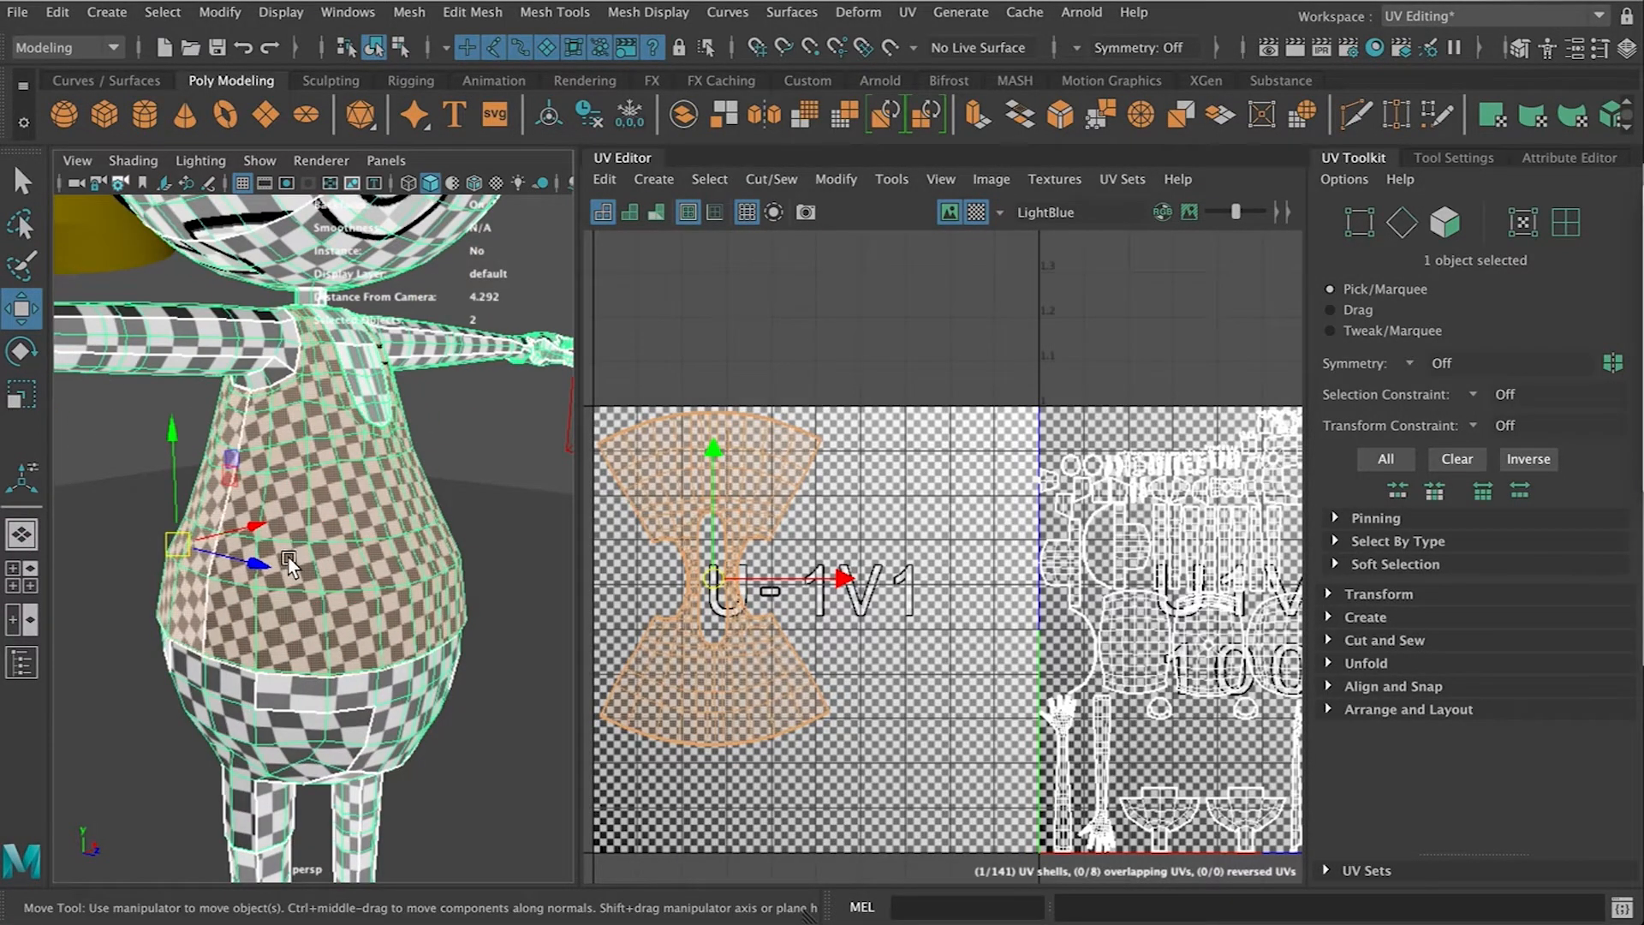
{"action": "left_click_drag", "start_coordinate": [398, 542], "coordinate": [231, 537], "text": "alt"}
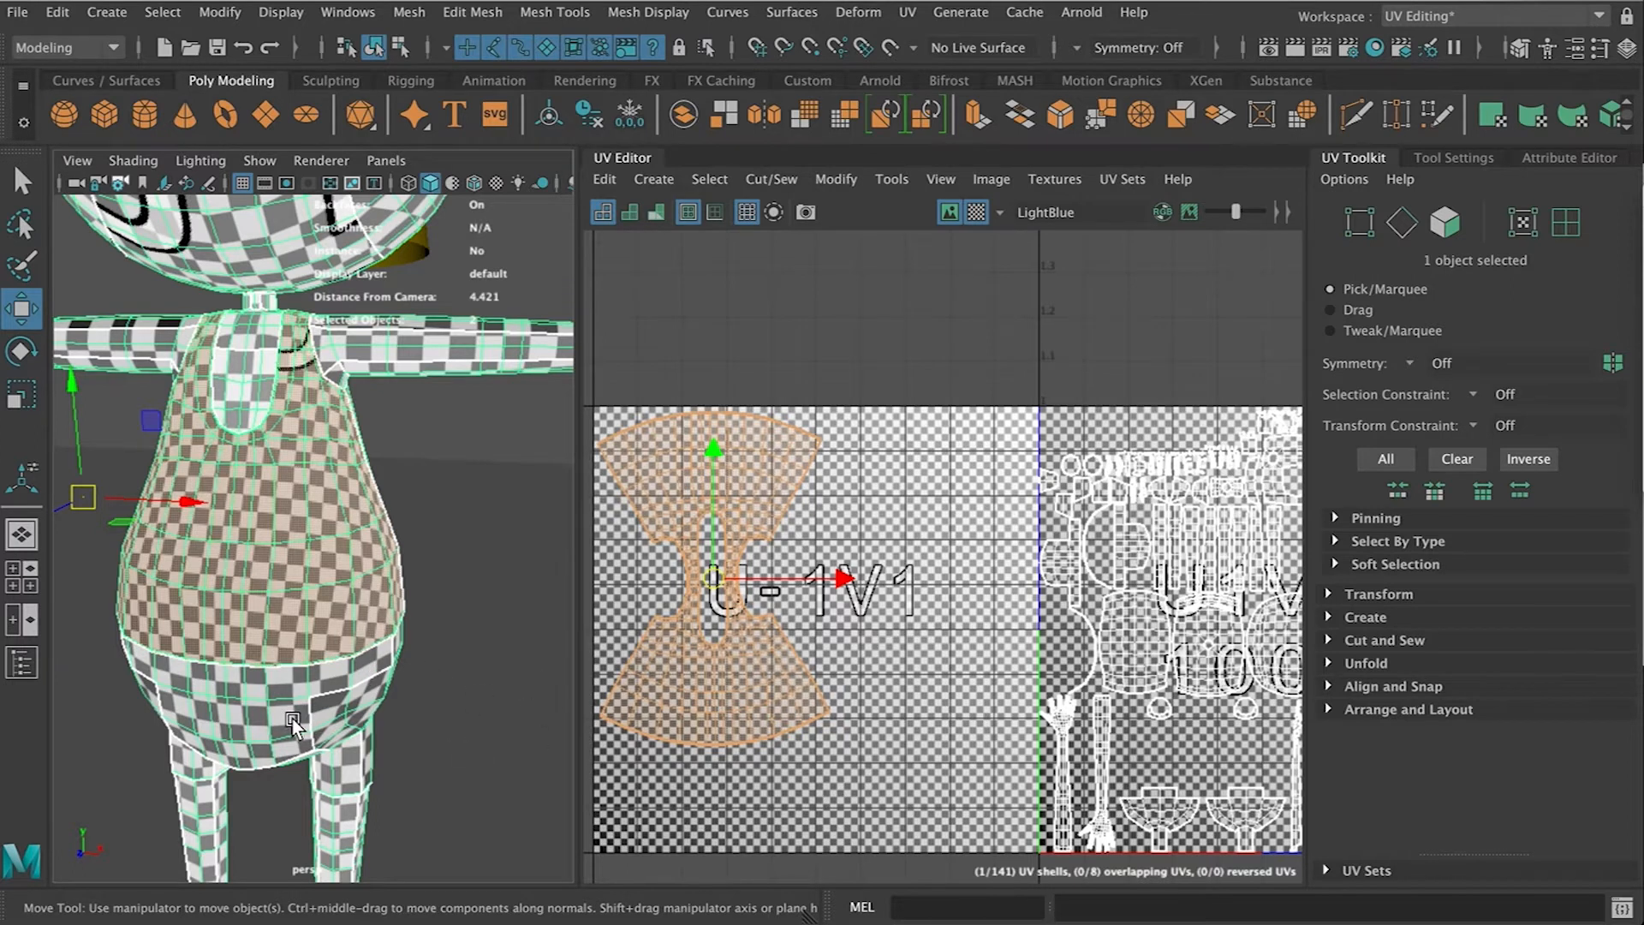
{"action": "scroll", "coordinate": [294, 723], "scroll_direction": "down", "scroll_amount": 5}
{"action": "left_click_drag", "start_coordinate": [280, 682], "coordinate": [335, 562], "text": "alt"}
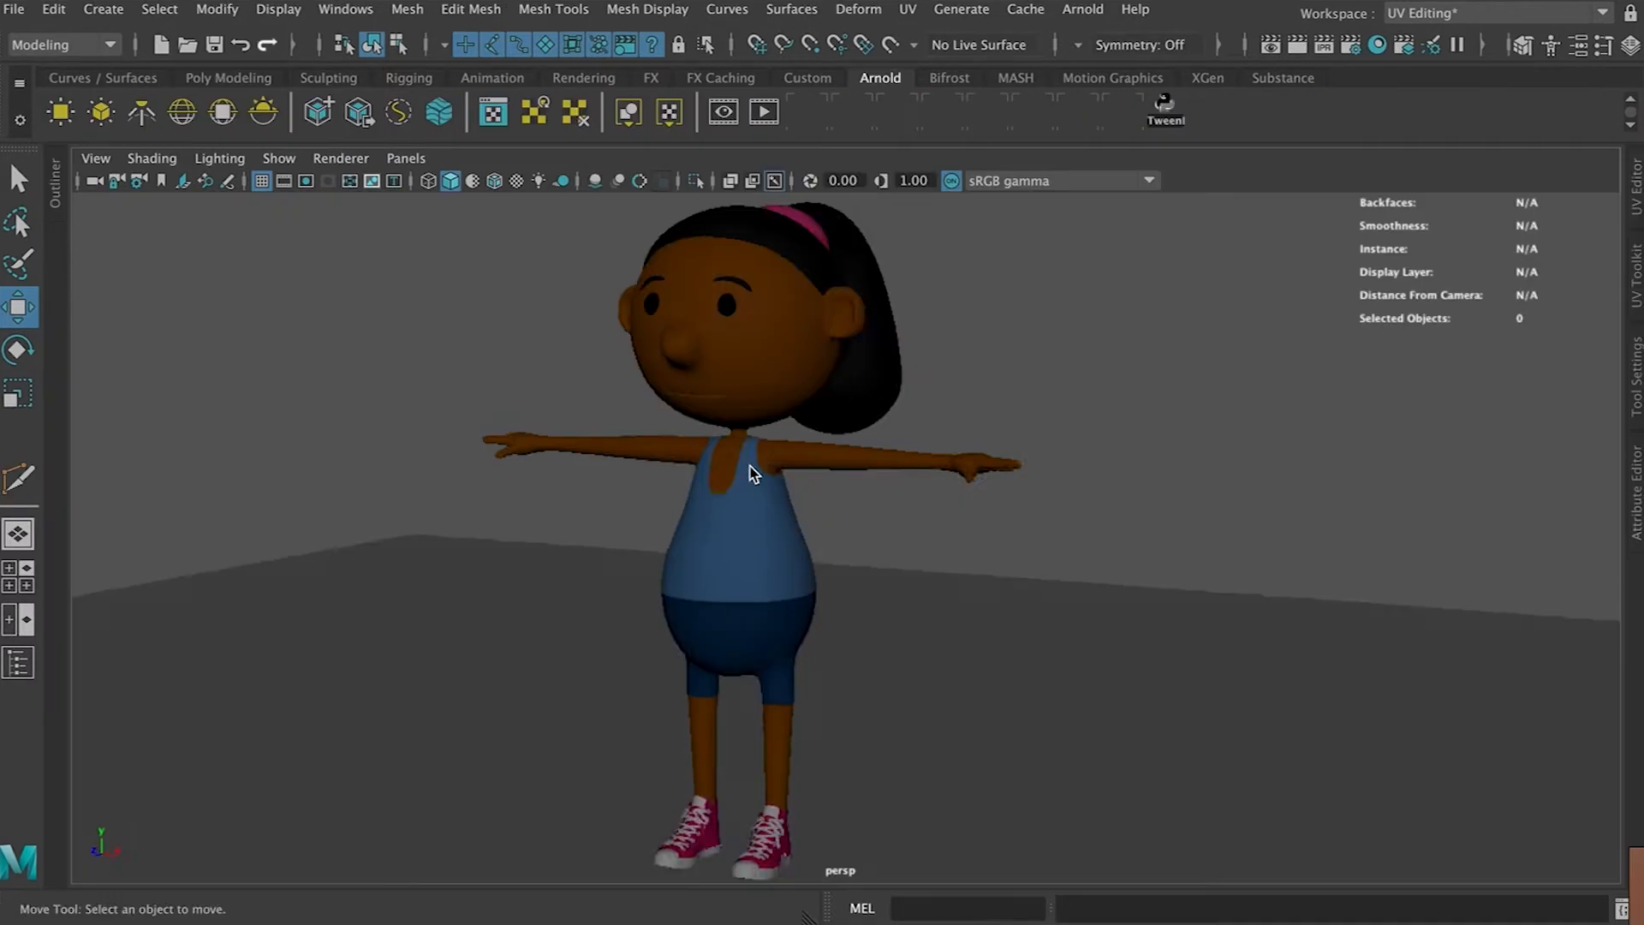
Select the character mesh, reopen the UV Editor and turn the checker display off
{"action": "left_click_drag", "start_coordinate": [751, 469], "coordinate": [951, 401], "text": "alt"}
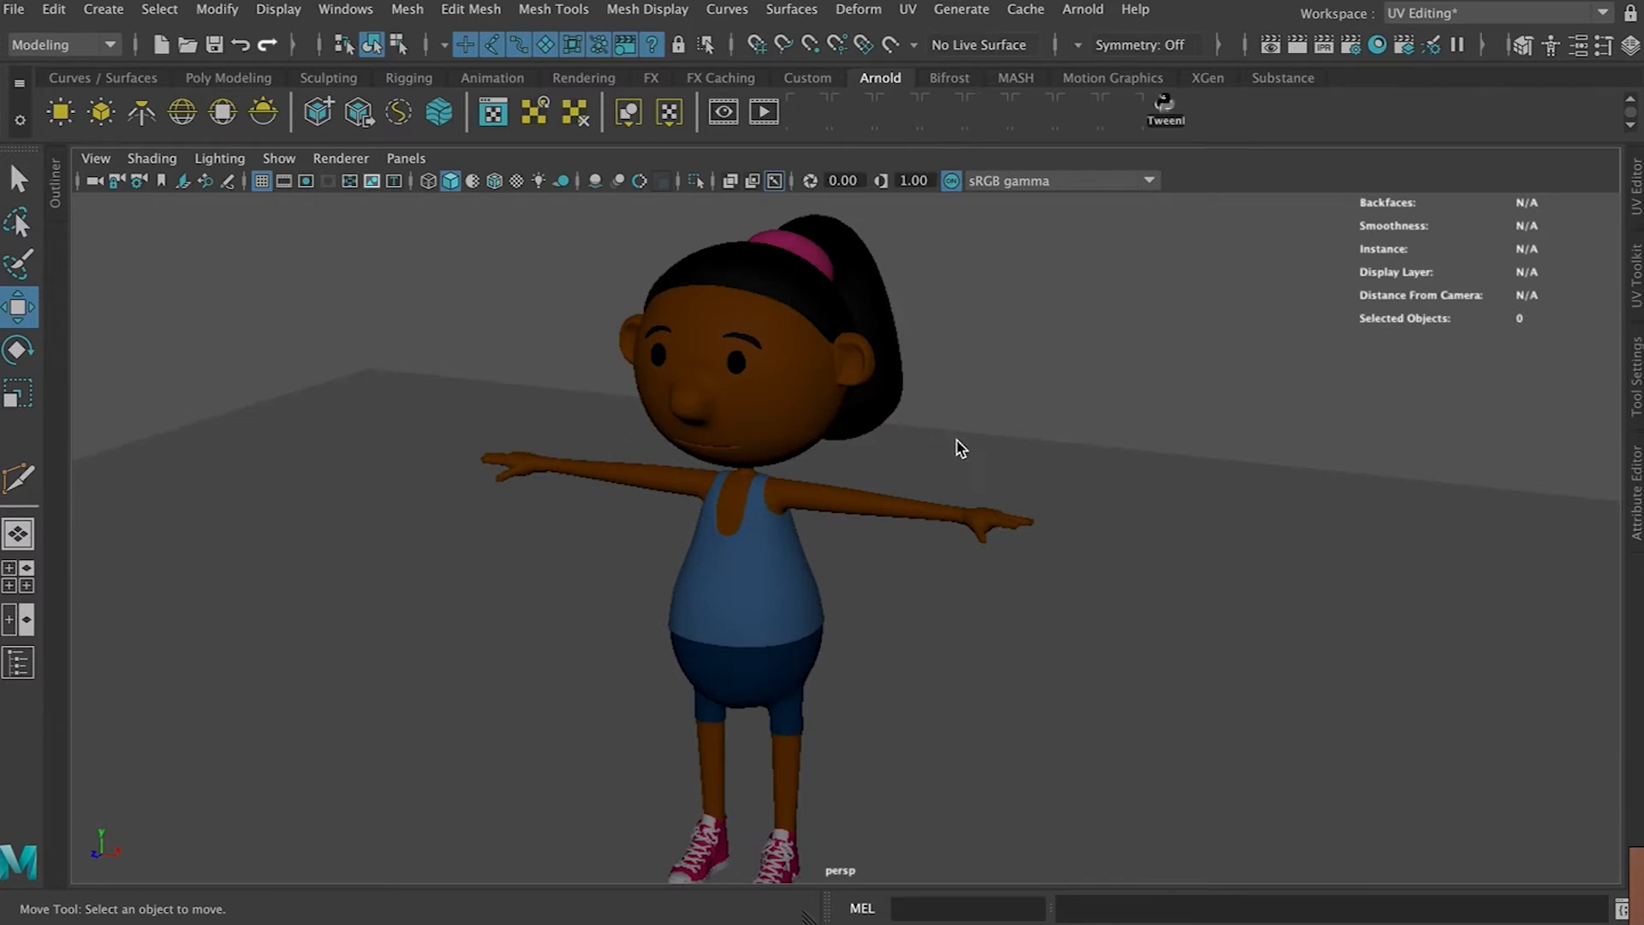
{"action": "left_click", "coordinate": [786, 391]}
{"action": "left_click_drag", "start_coordinate": [732, 346], "coordinate": [792, 366], "text": "alt"}
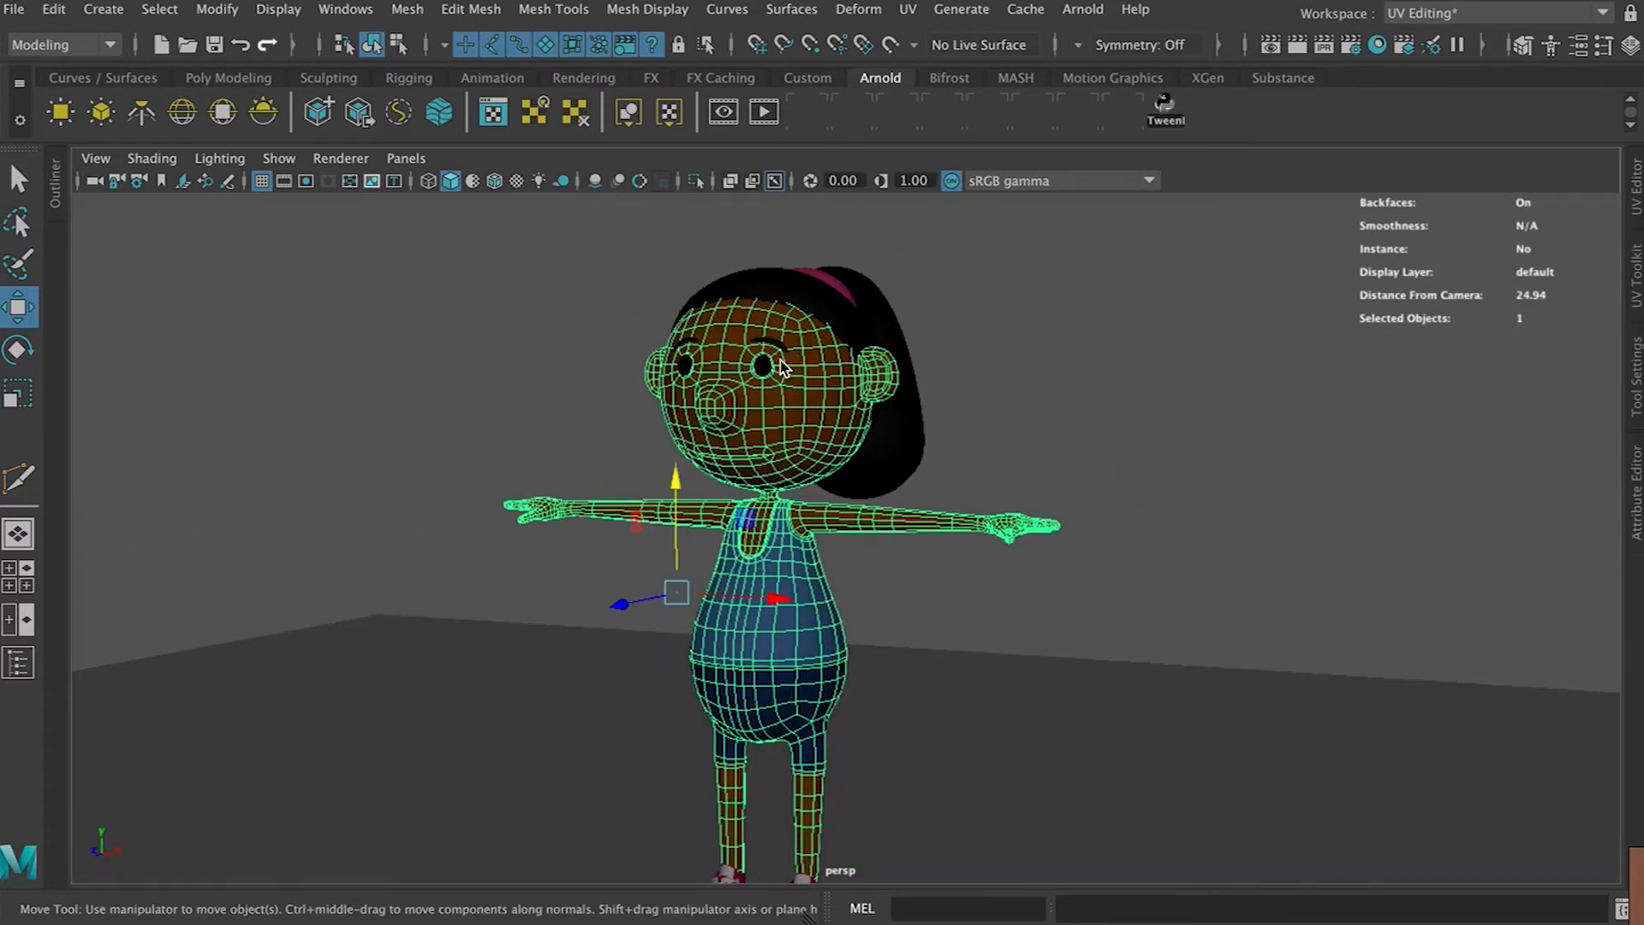
{"action": "left_click", "coordinate": [1635, 187]}
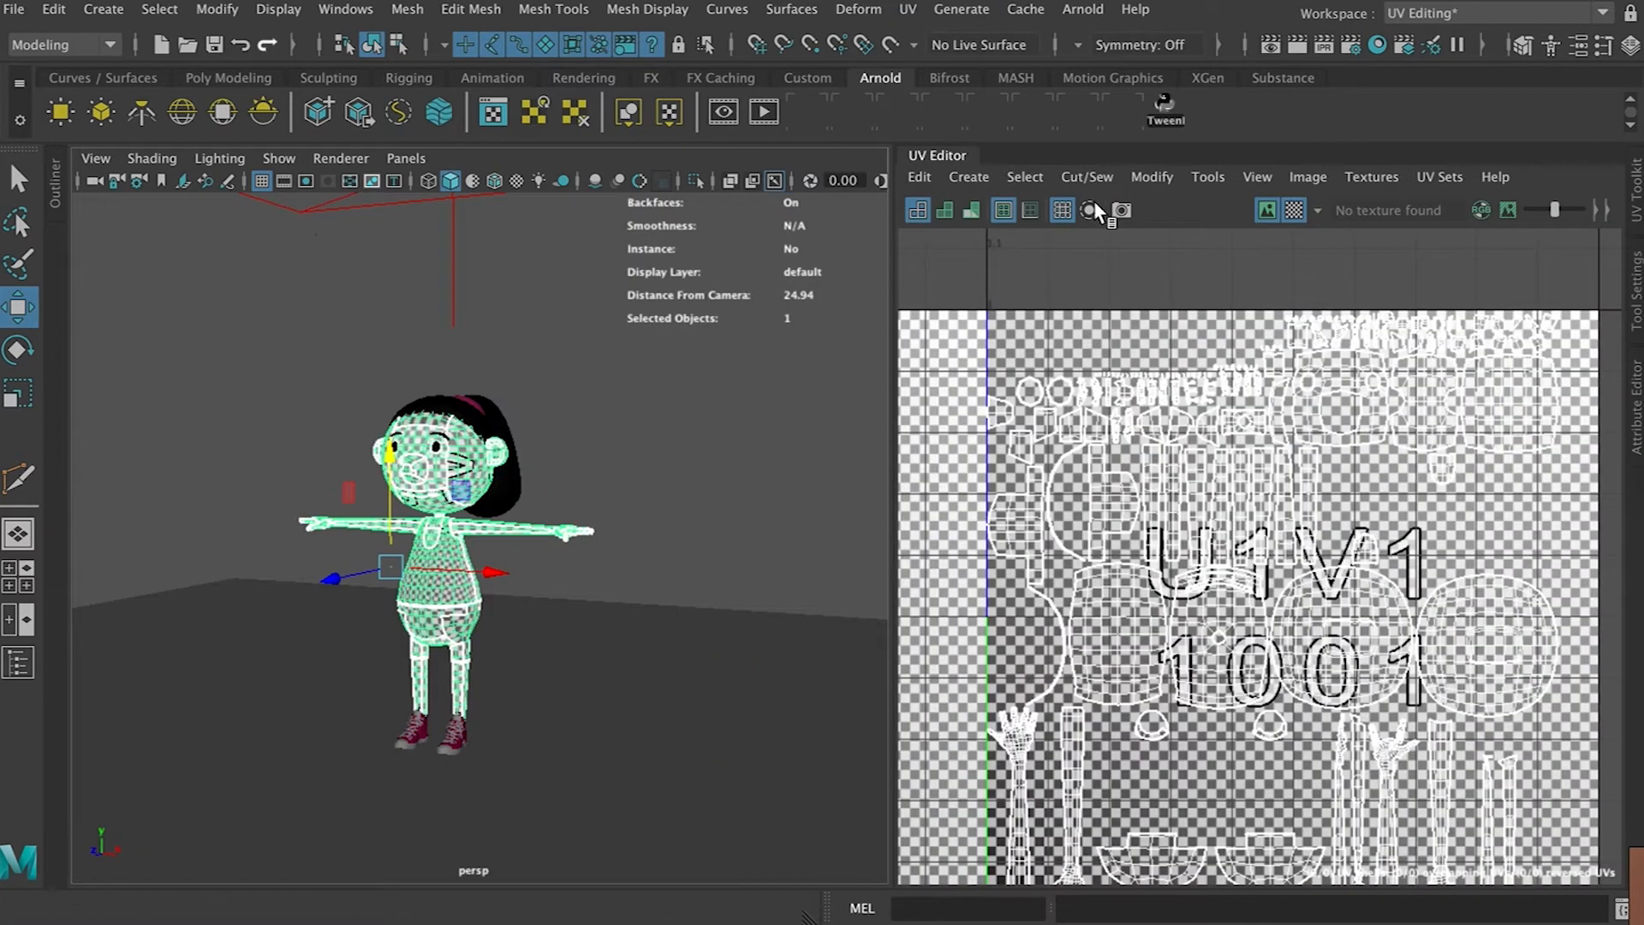
{"action": "left_click", "coordinate": [1292, 210]}
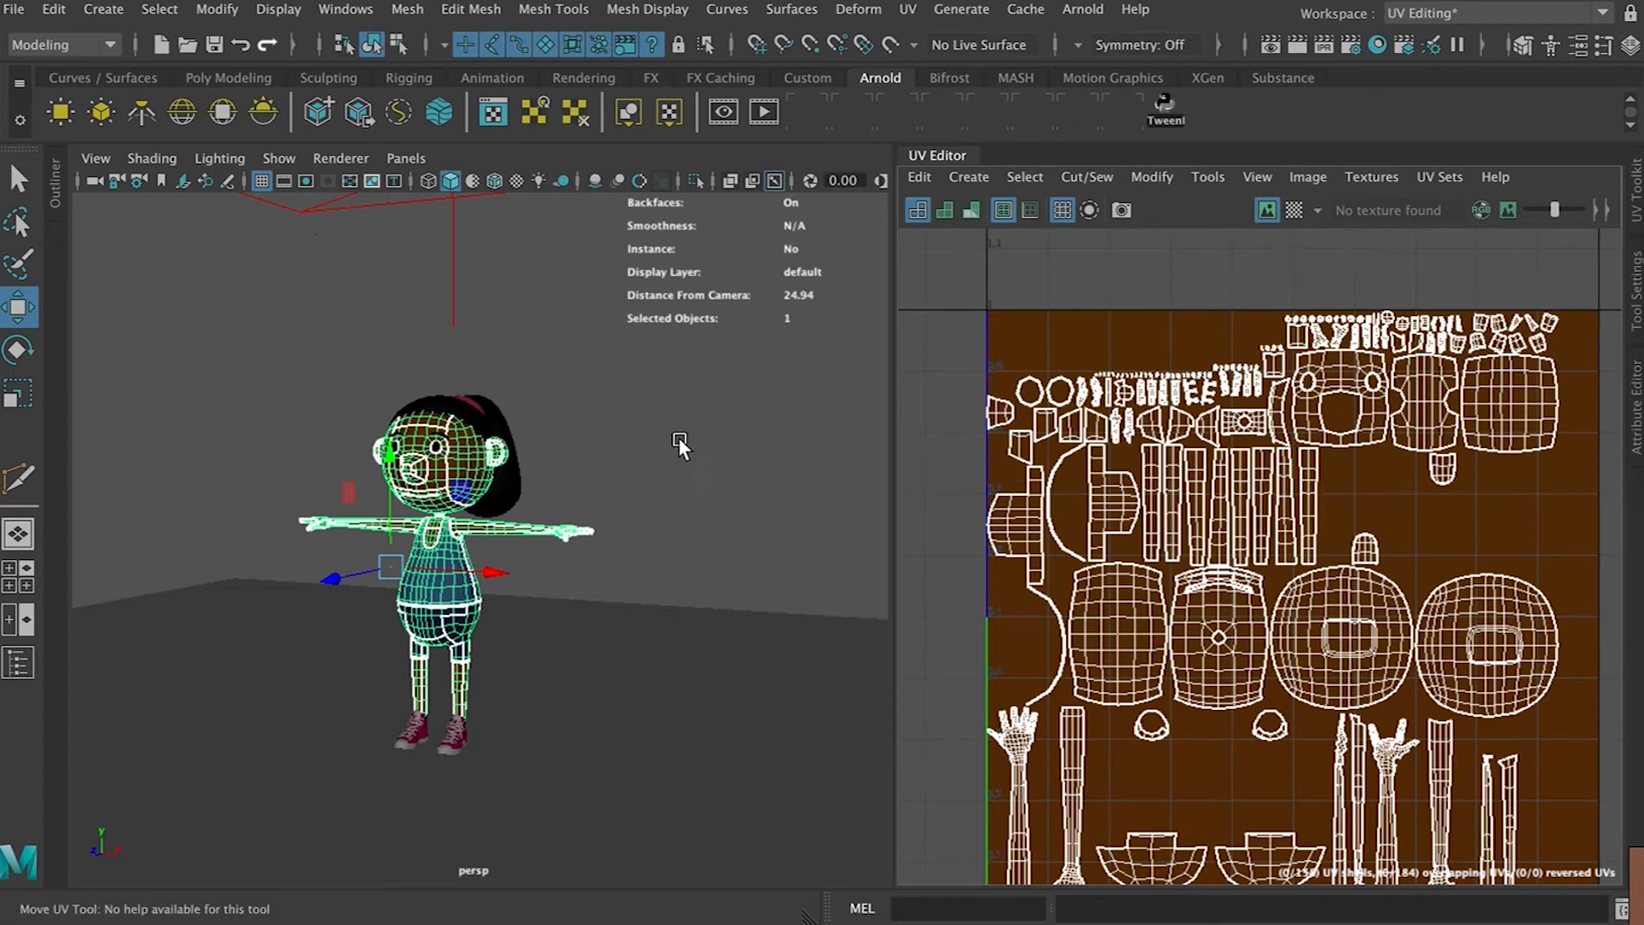
Switch to the front view and marquee-select the faces of the character's head
{"action": "key", "text": "space"}
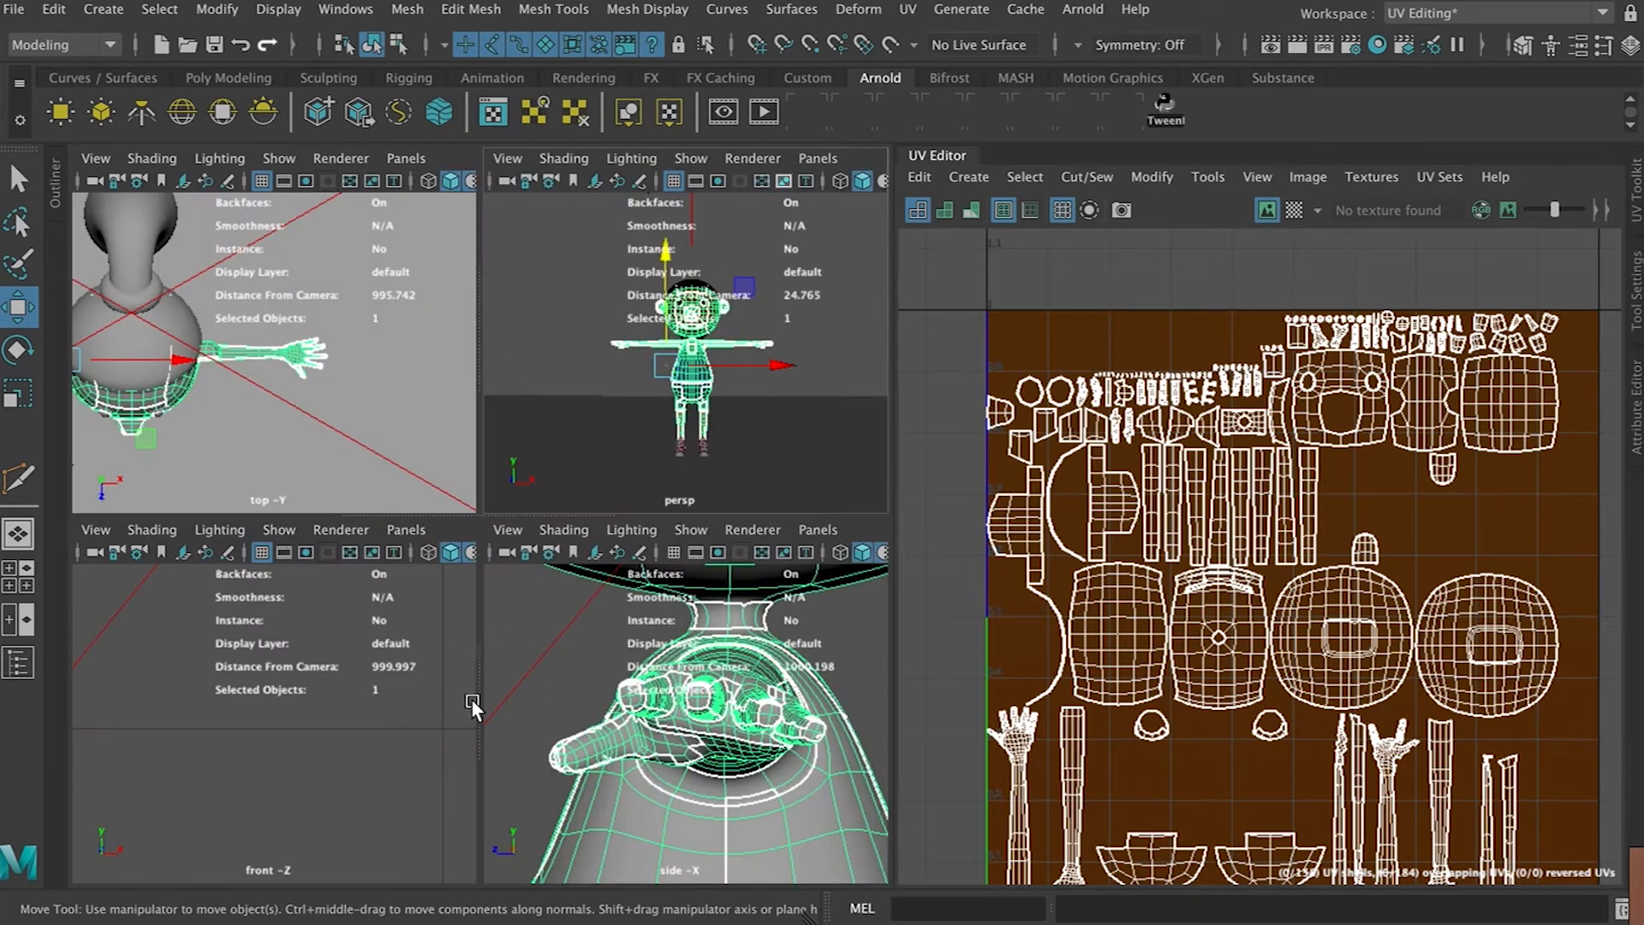
{"action": "key", "text": "space"}
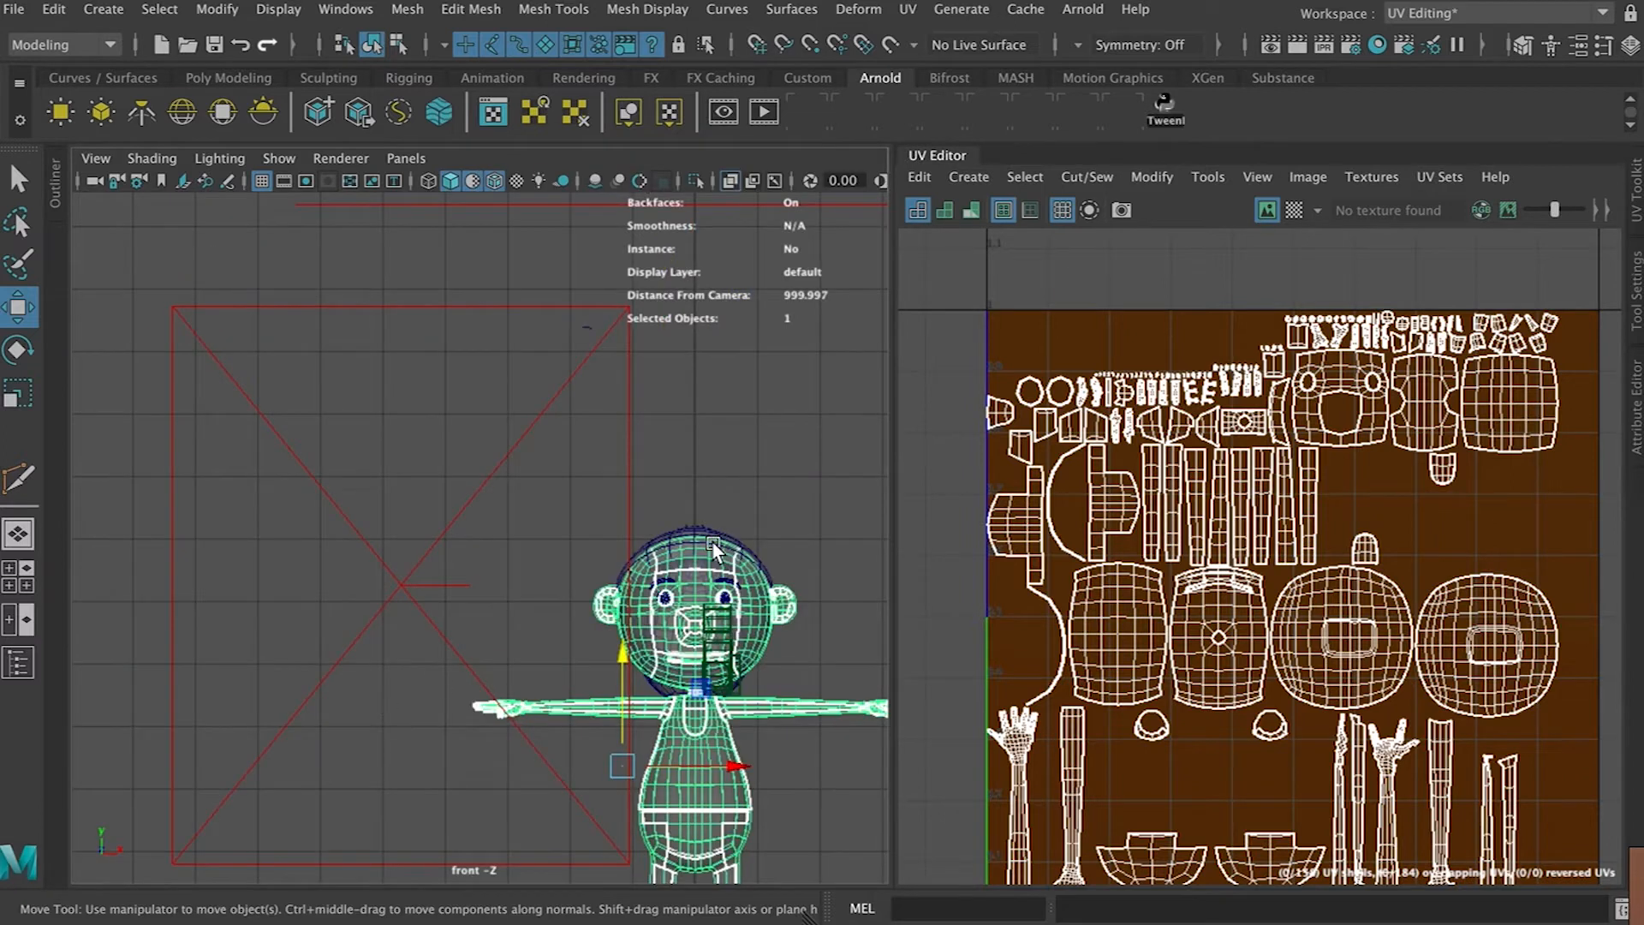
{"action": "middle_click_drag", "start_coordinate": [712, 541], "coordinate": [605, 437], "text": "alt"}
{"action": "scroll", "coordinate": [605, 436], "scroll_direction": "up", "scroll_amount": 3}
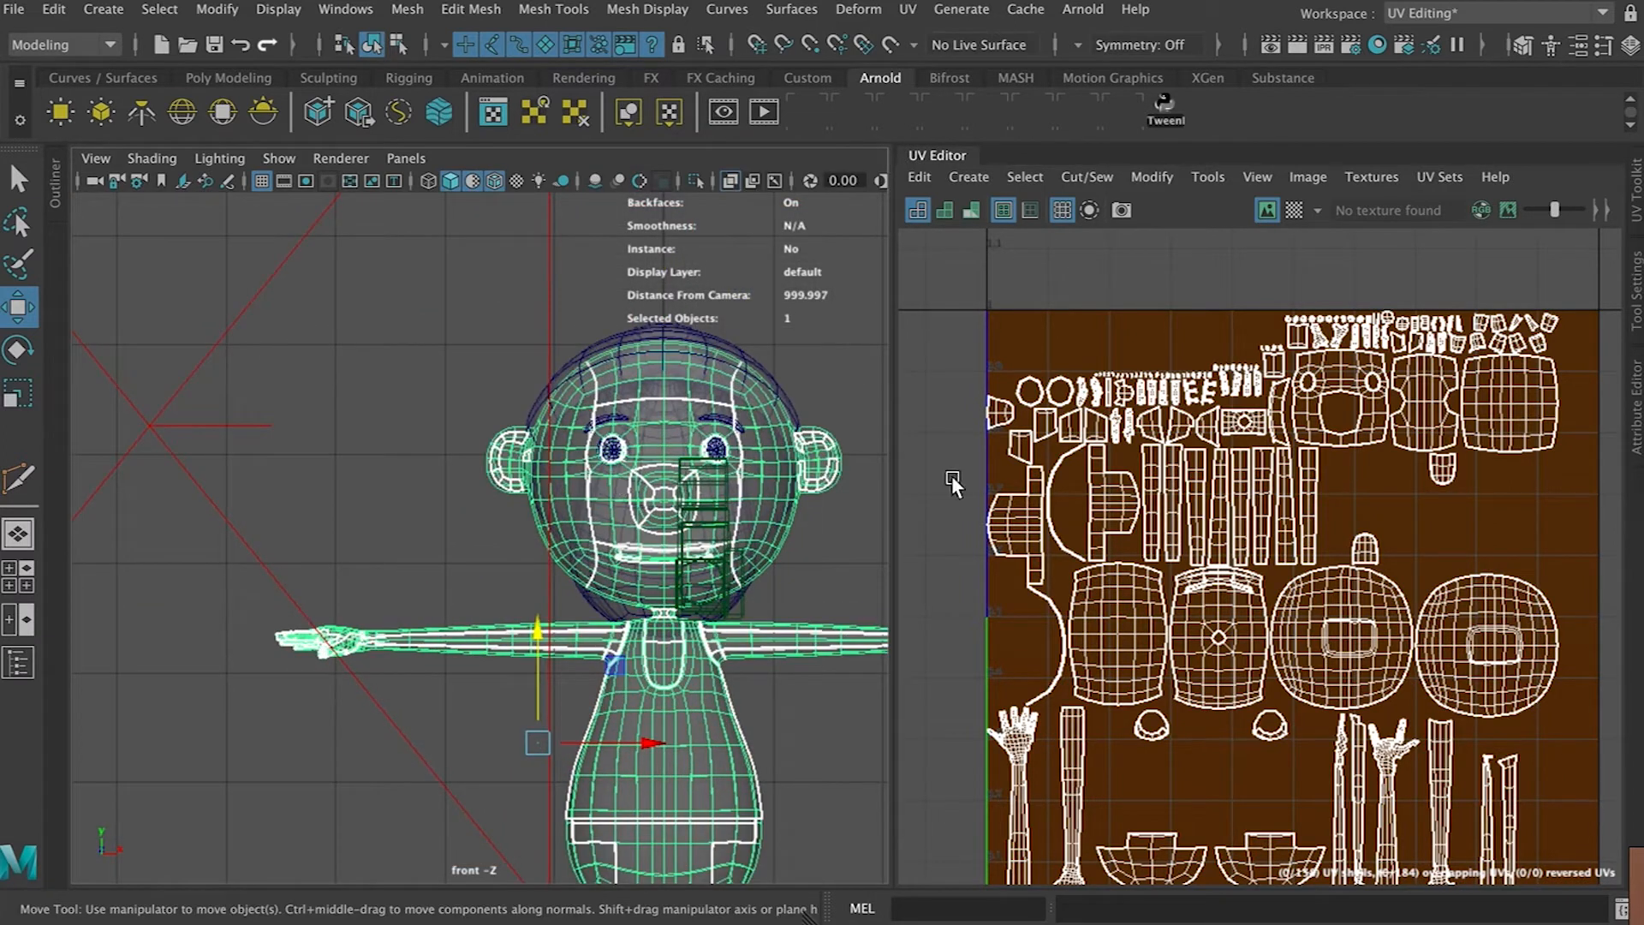
{"action": "right_click_drag", "start_coordinate": [1092, 580], "coordinate": [993, 475]}
{"action": "left_click", "coordinate": [1113, 616]}
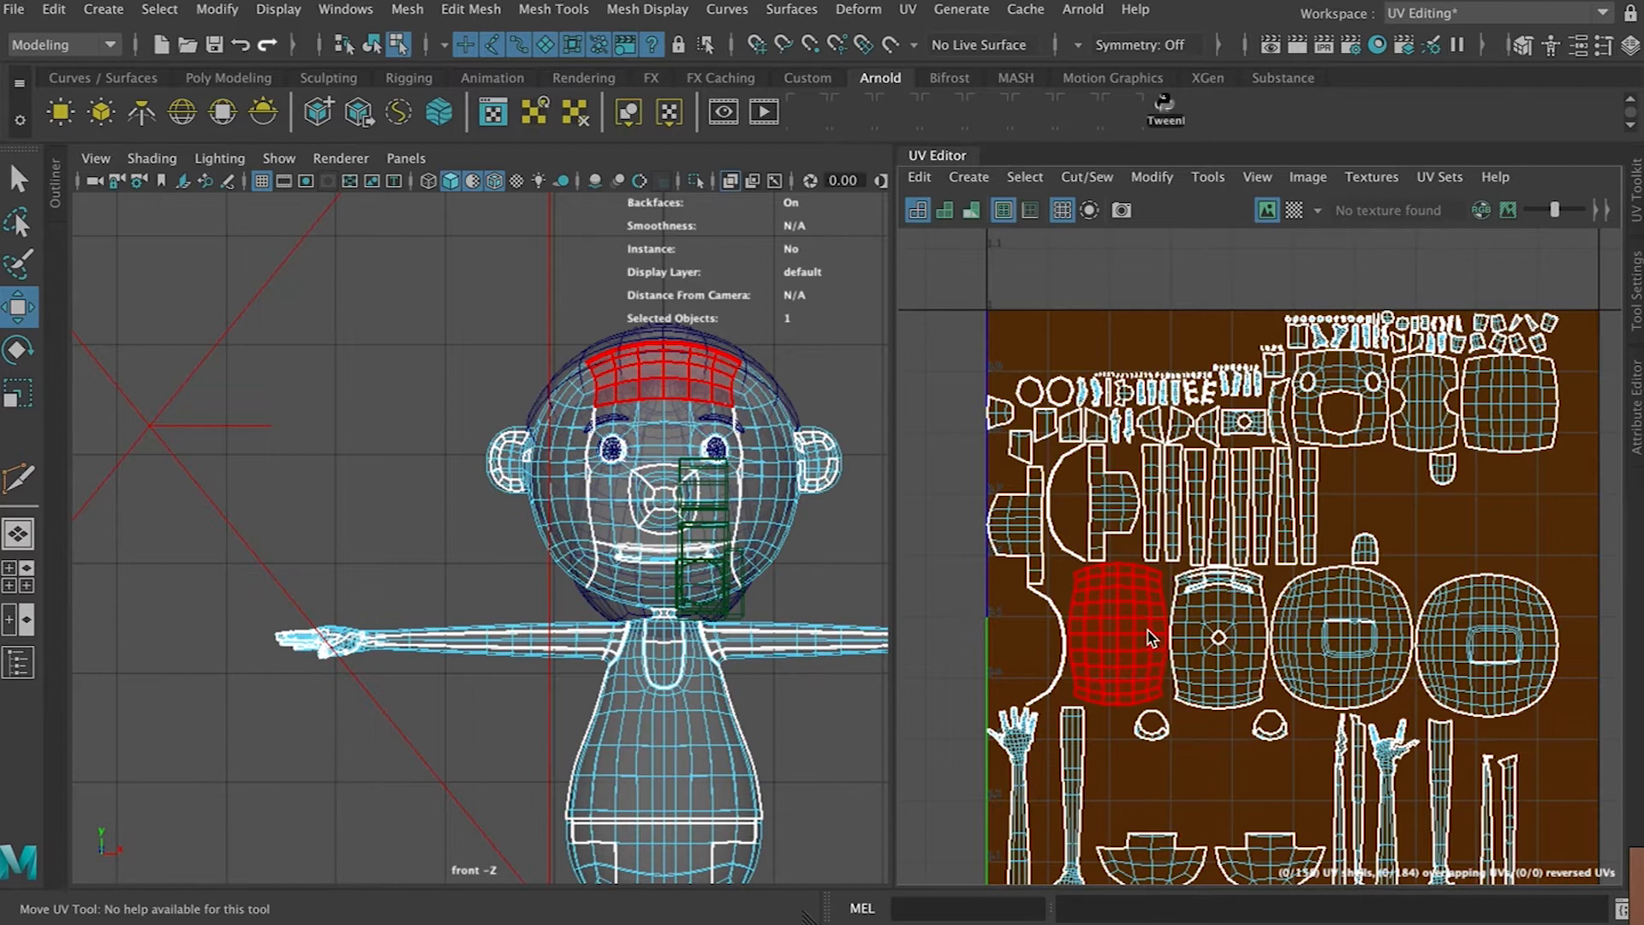
{"action": "left_click", "coordinate": [1403, 638]}
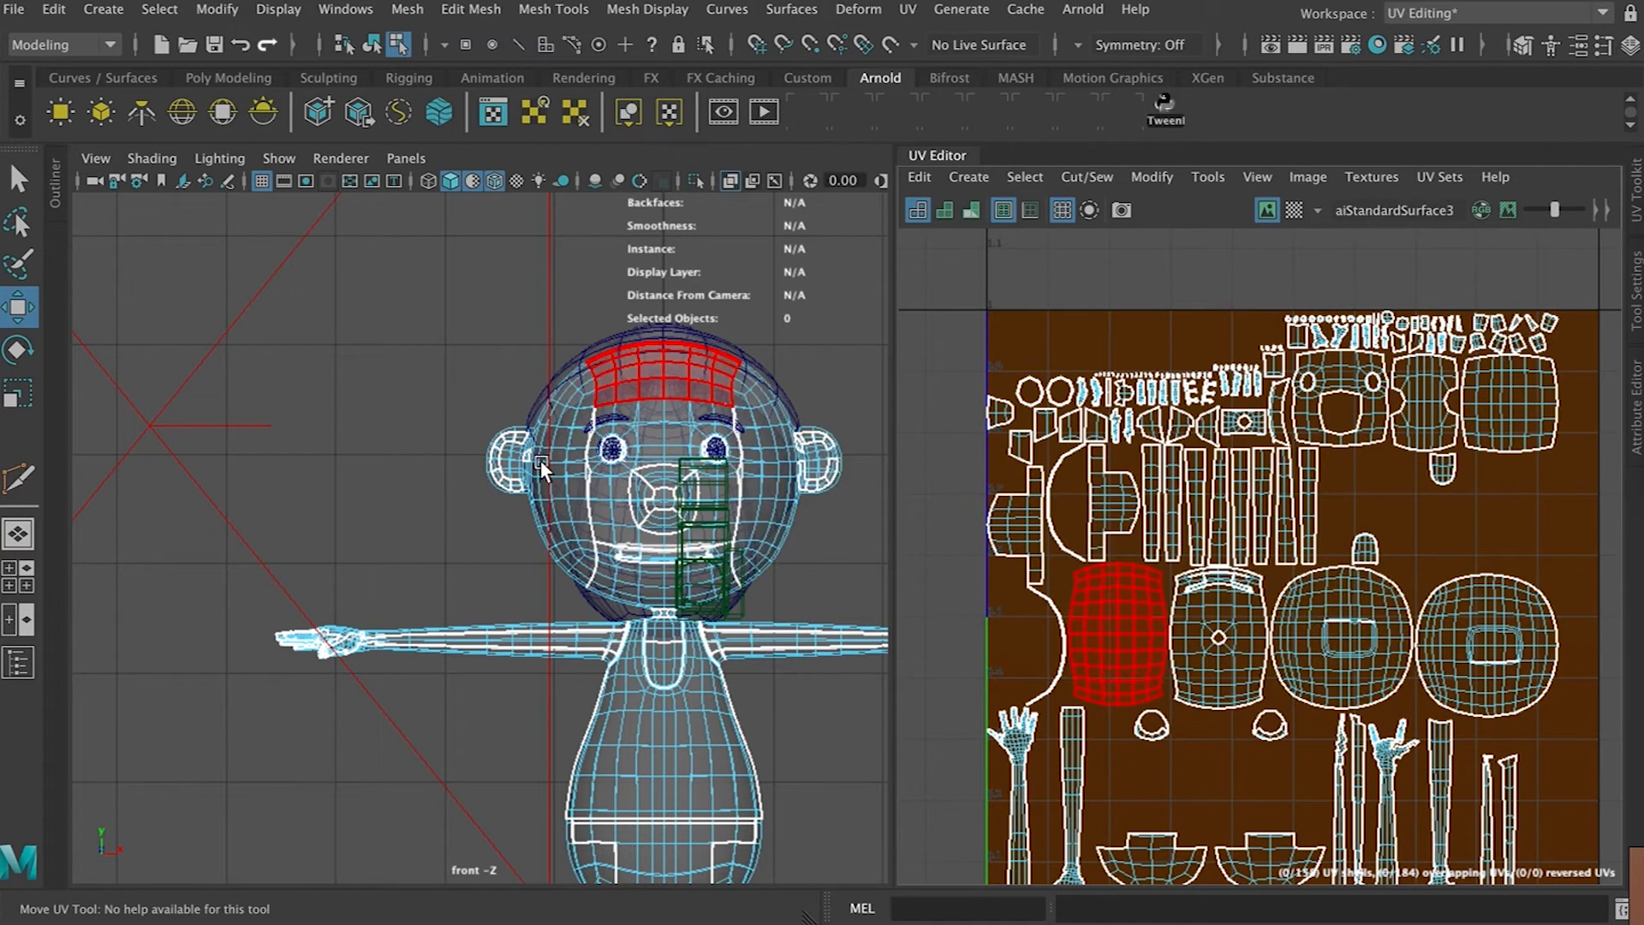
{"action": "right_click_drag", "start_coordinate": [685, 417], "coordinate": [695, 393]}
{"action": "left_click_drag", "start_coordinate": [363, 232], "coordinate": [864, 634]}
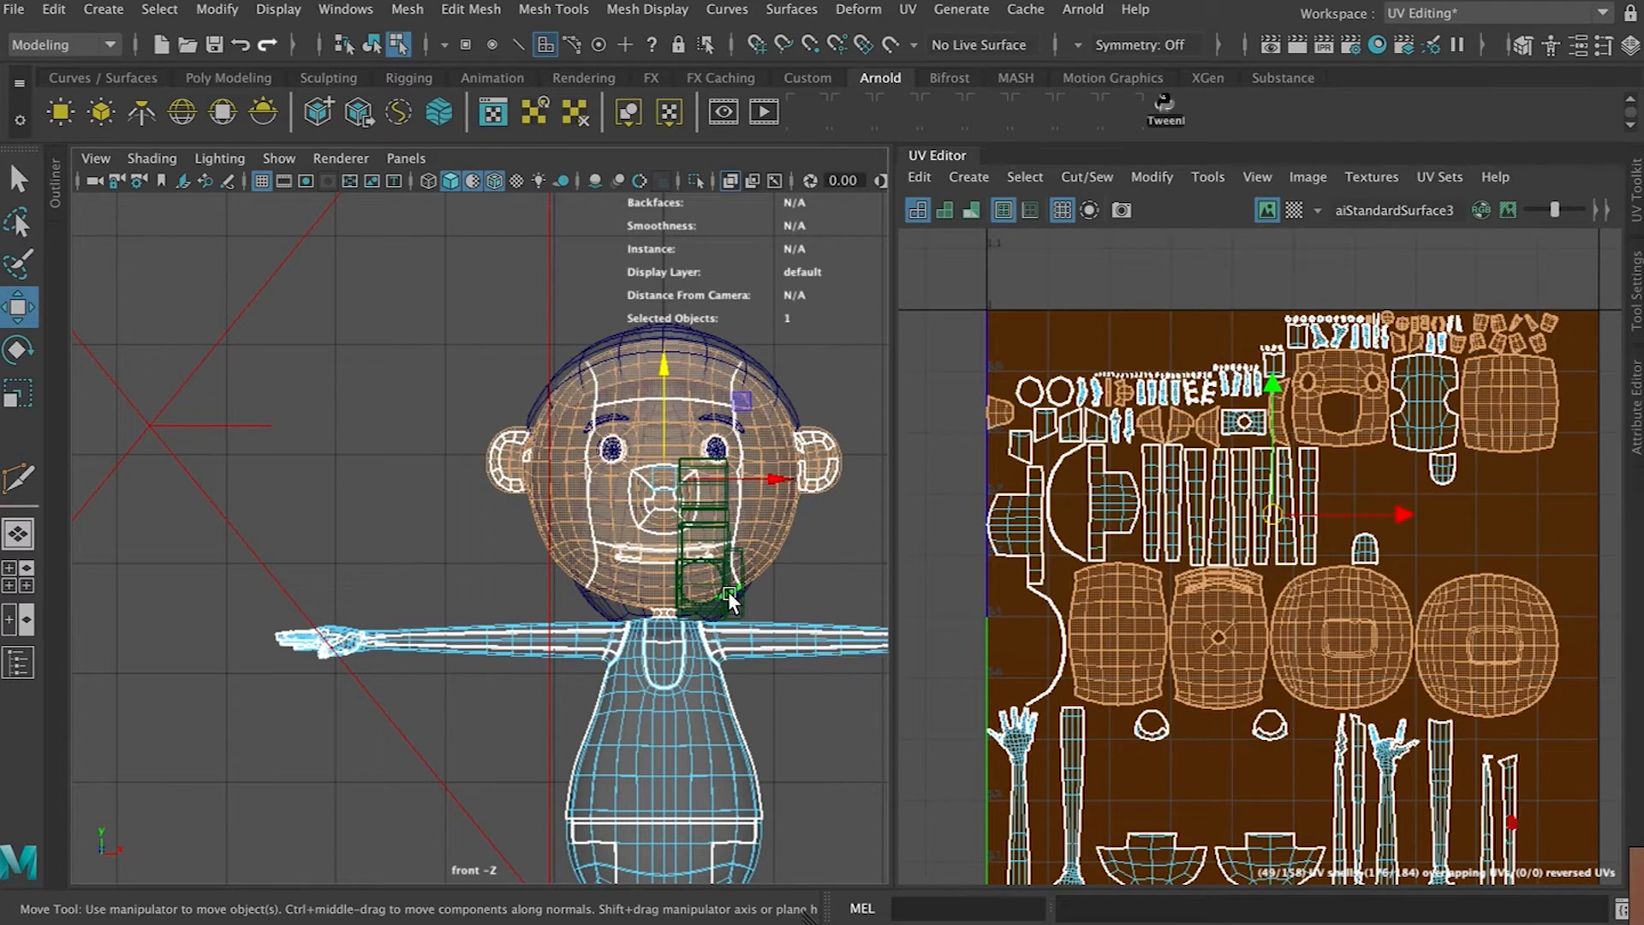
Inspect the faces around the neck and the shirt front in the front view
{"action": "scroll", "coordinate": [727, 601], "scroll_direction": "up", "scroll_amount": 5}
{"action": "middle_click_drag", "start_coordinate": [792, 658], "coordinate": [153, 371], "text": "alt"}
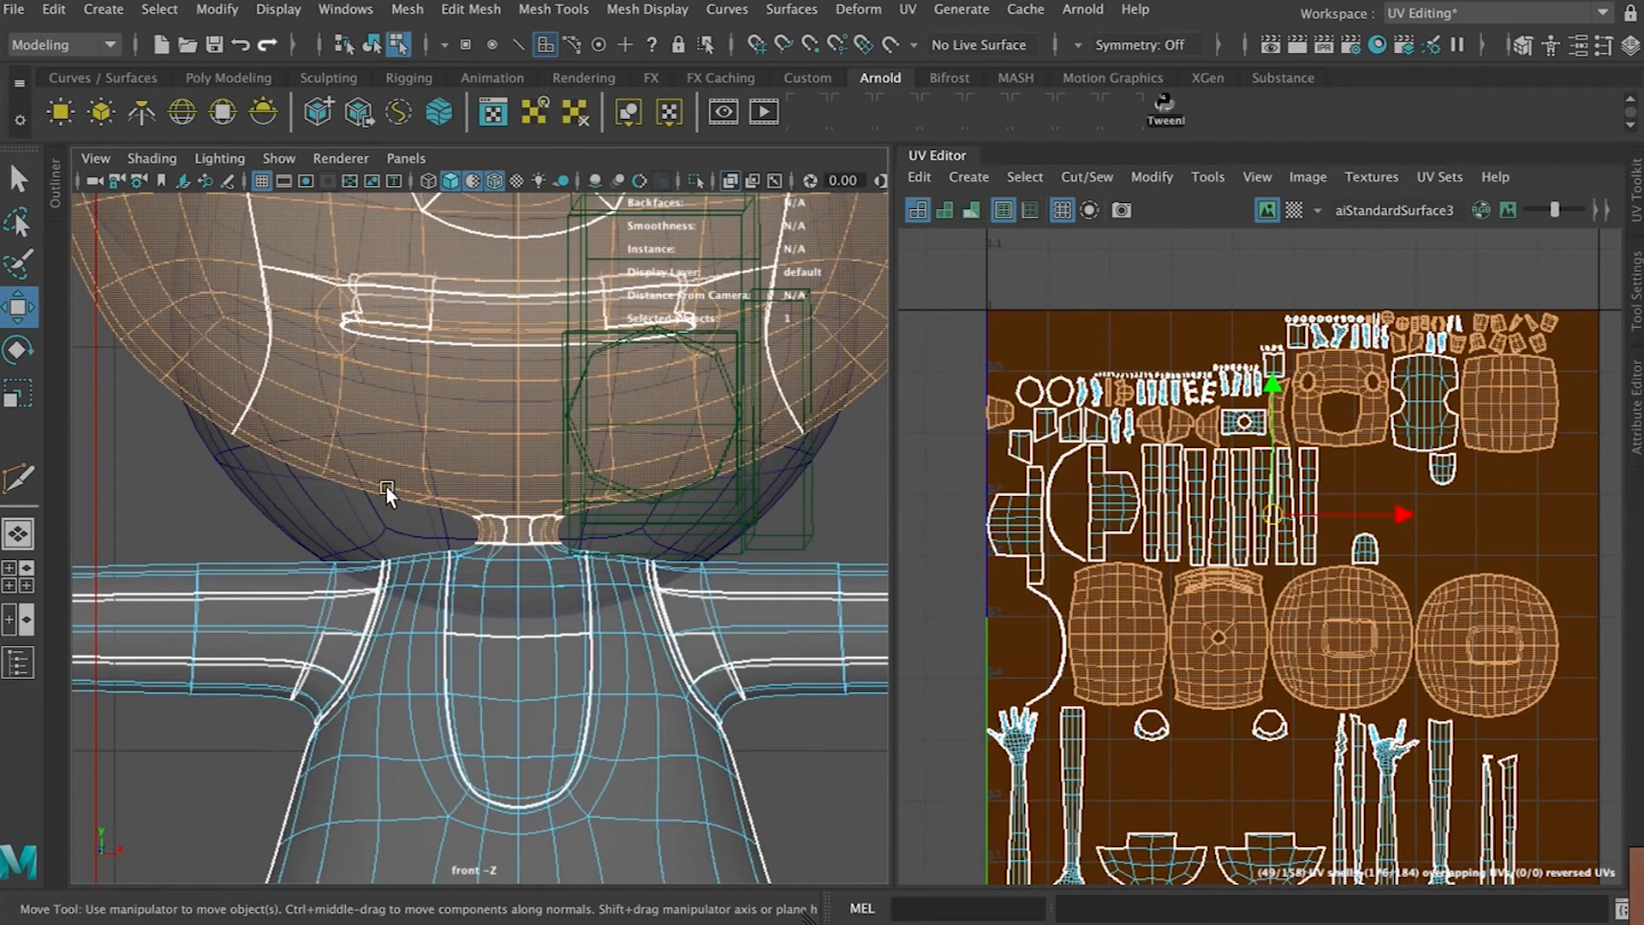
{"action": "scroll", "coordinate": [413, 509], "scroll_direction": "up", "scroll_amount": 5}
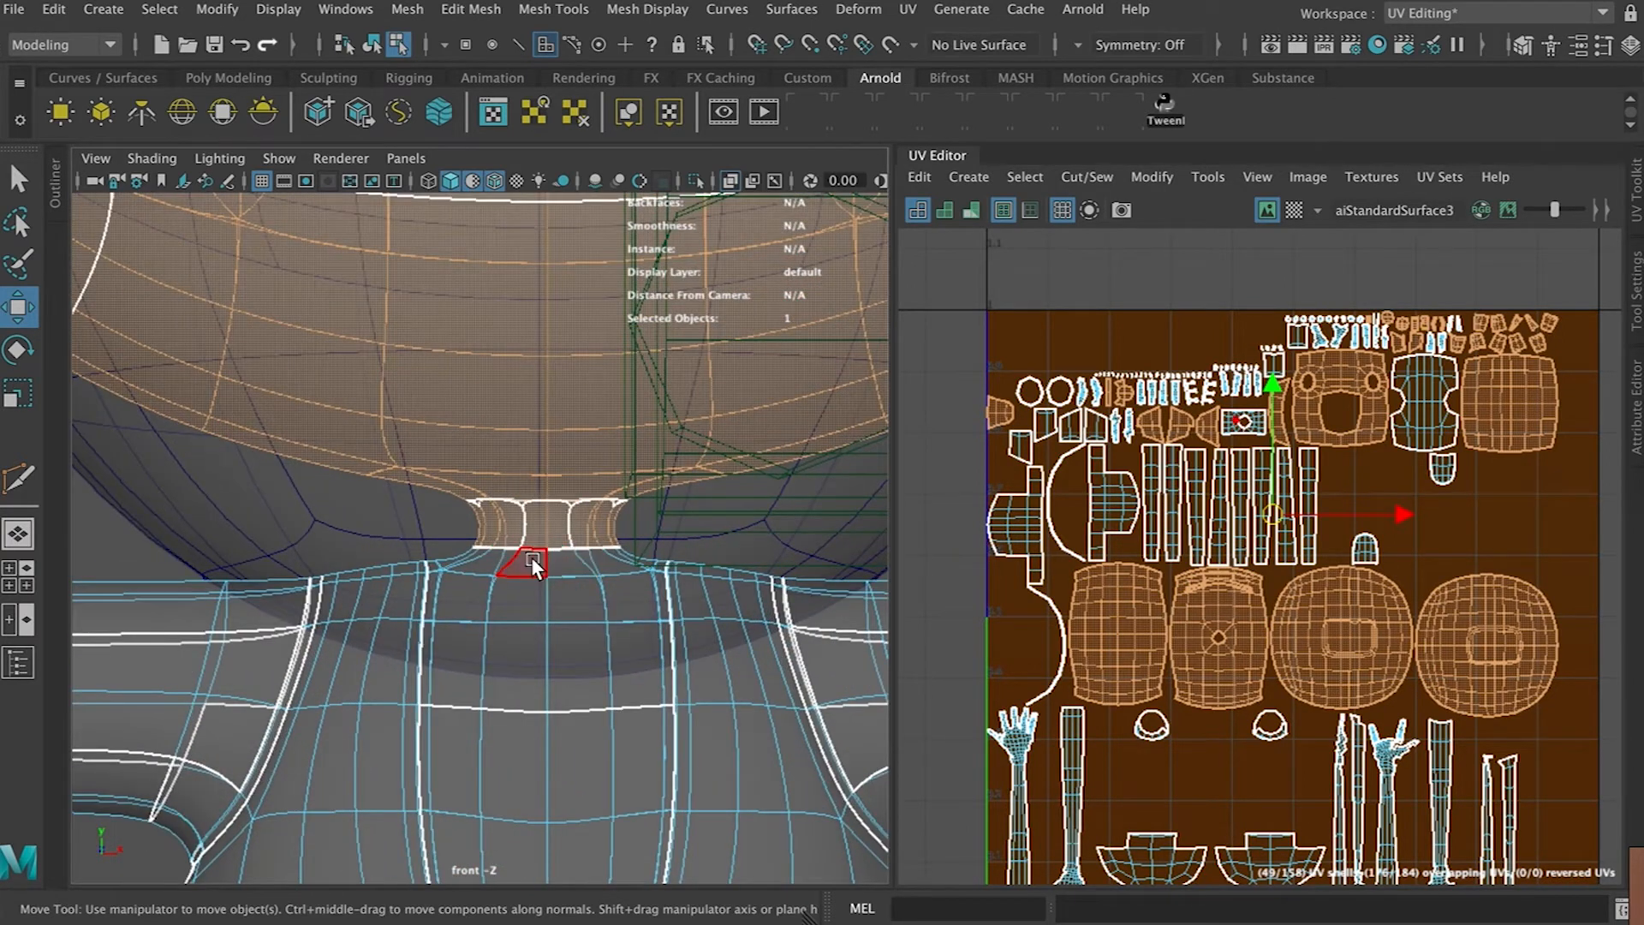
{"action": "left_click", "coordinate": [526, 561], "text": "shift"}
{"action": "double_click", "coordinate": [501, 561], "text": "shift"}
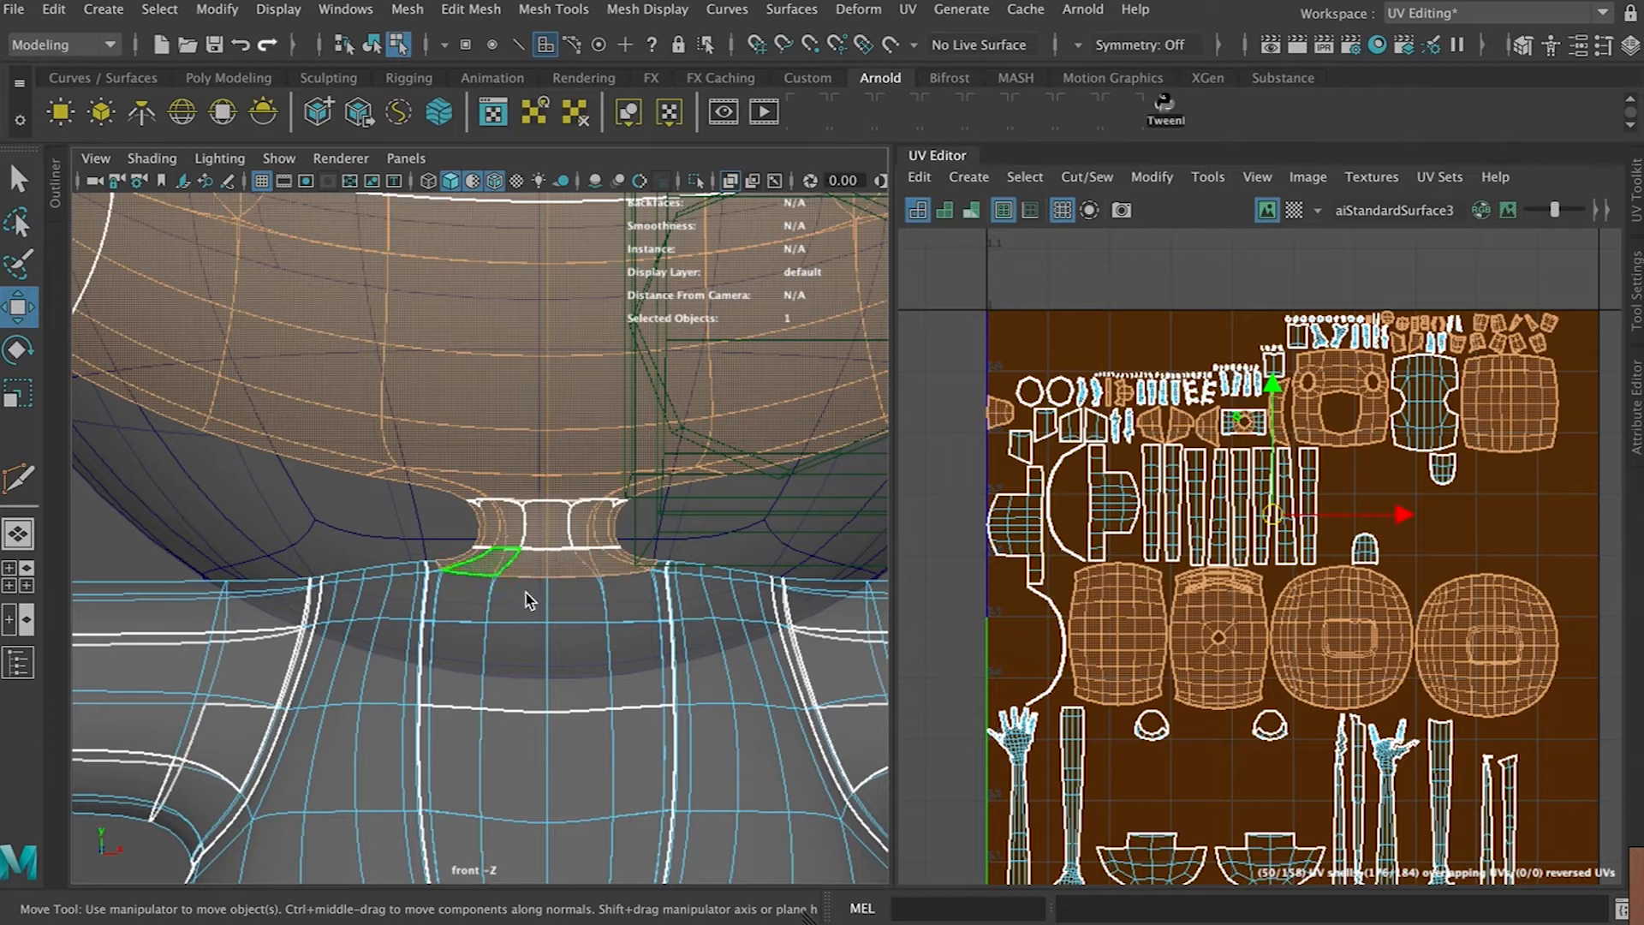
{"action": "scroll", "coordinate": [585, 490], "scroll_direction": "down", "scroll_amount": 6}
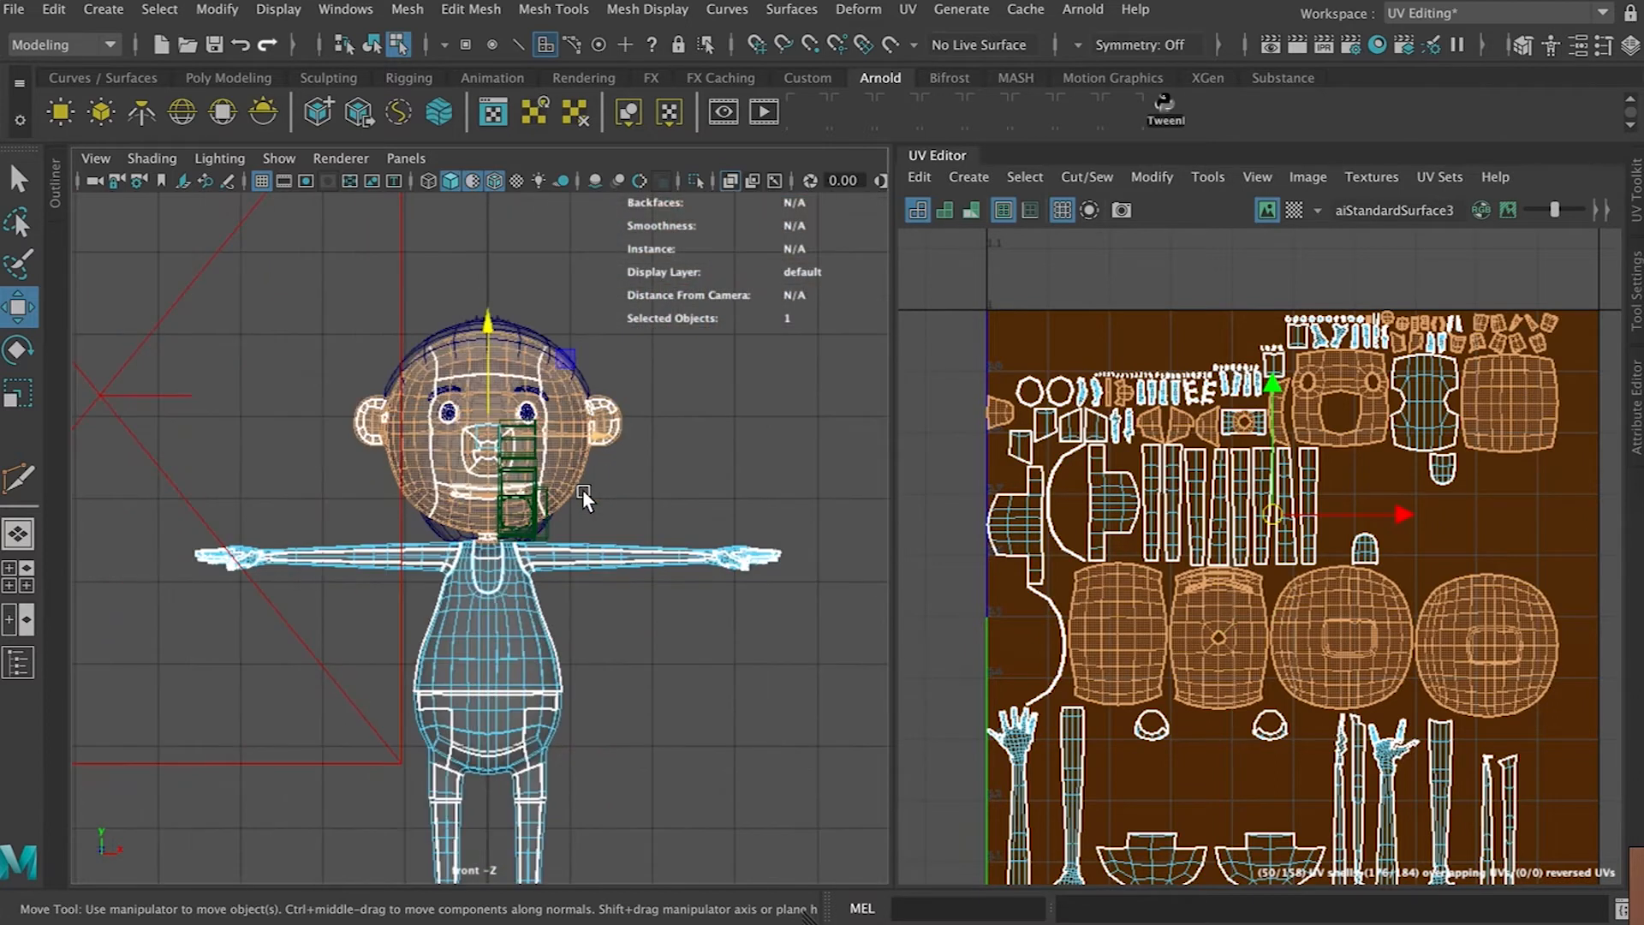
{"action": "scroll", "coordinate": [582, 489], "scroll_direction": "up", "scroll_amount": 8}
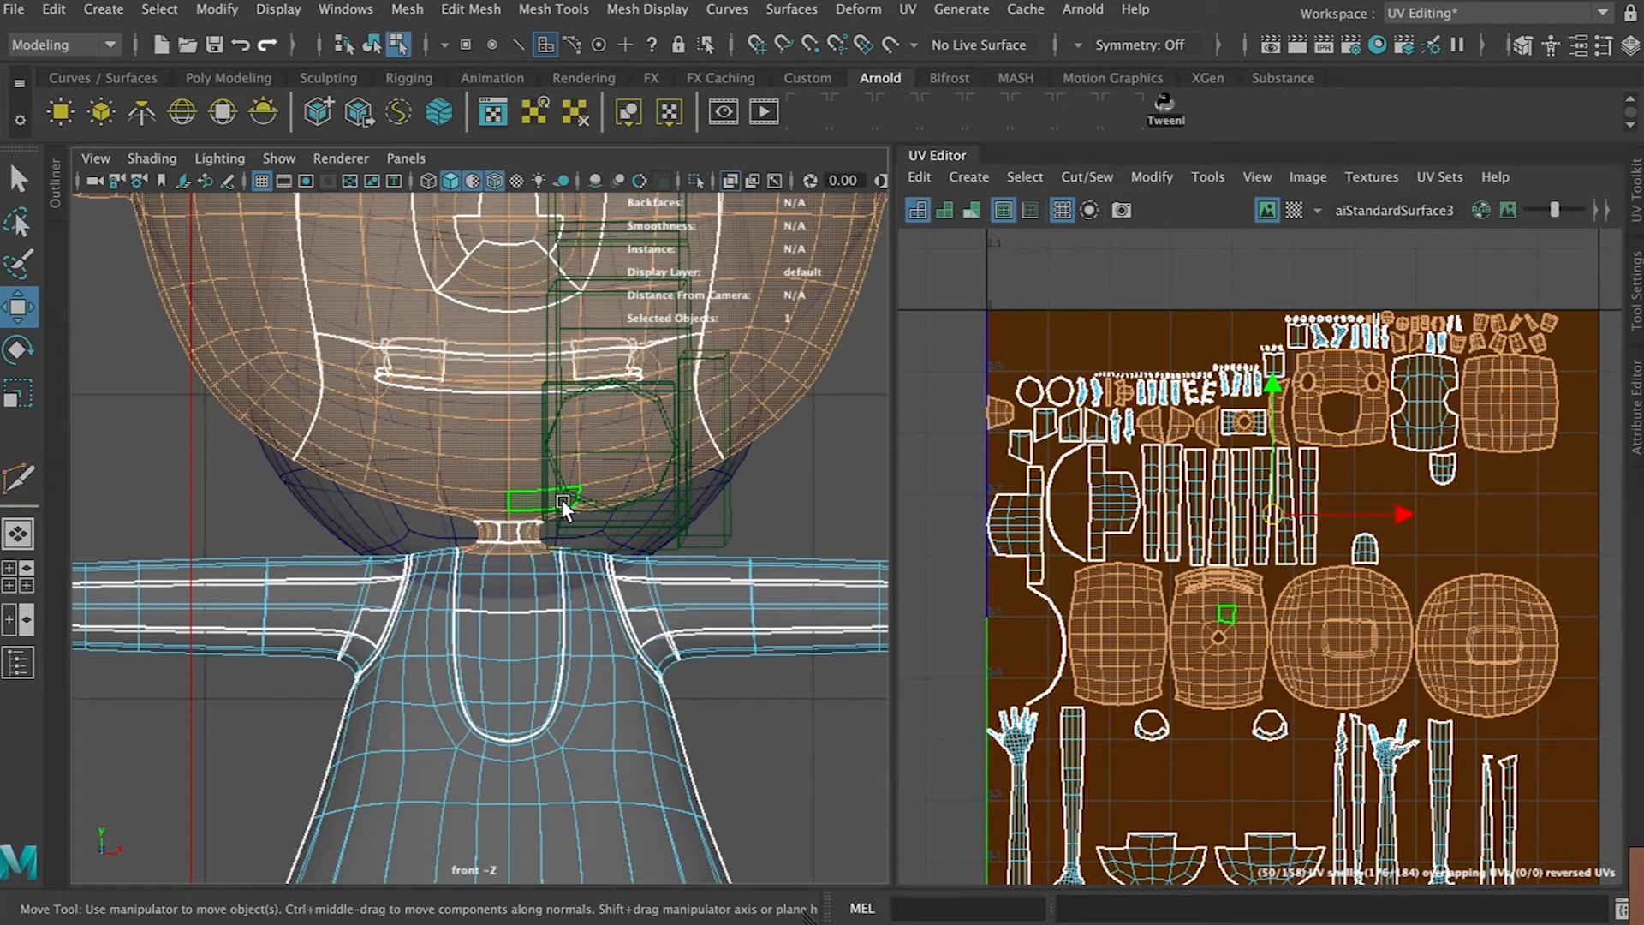
{"action": "double_click", "coordinate": [474, 589]}
{"action": "key", "text": "ctrl+z"}
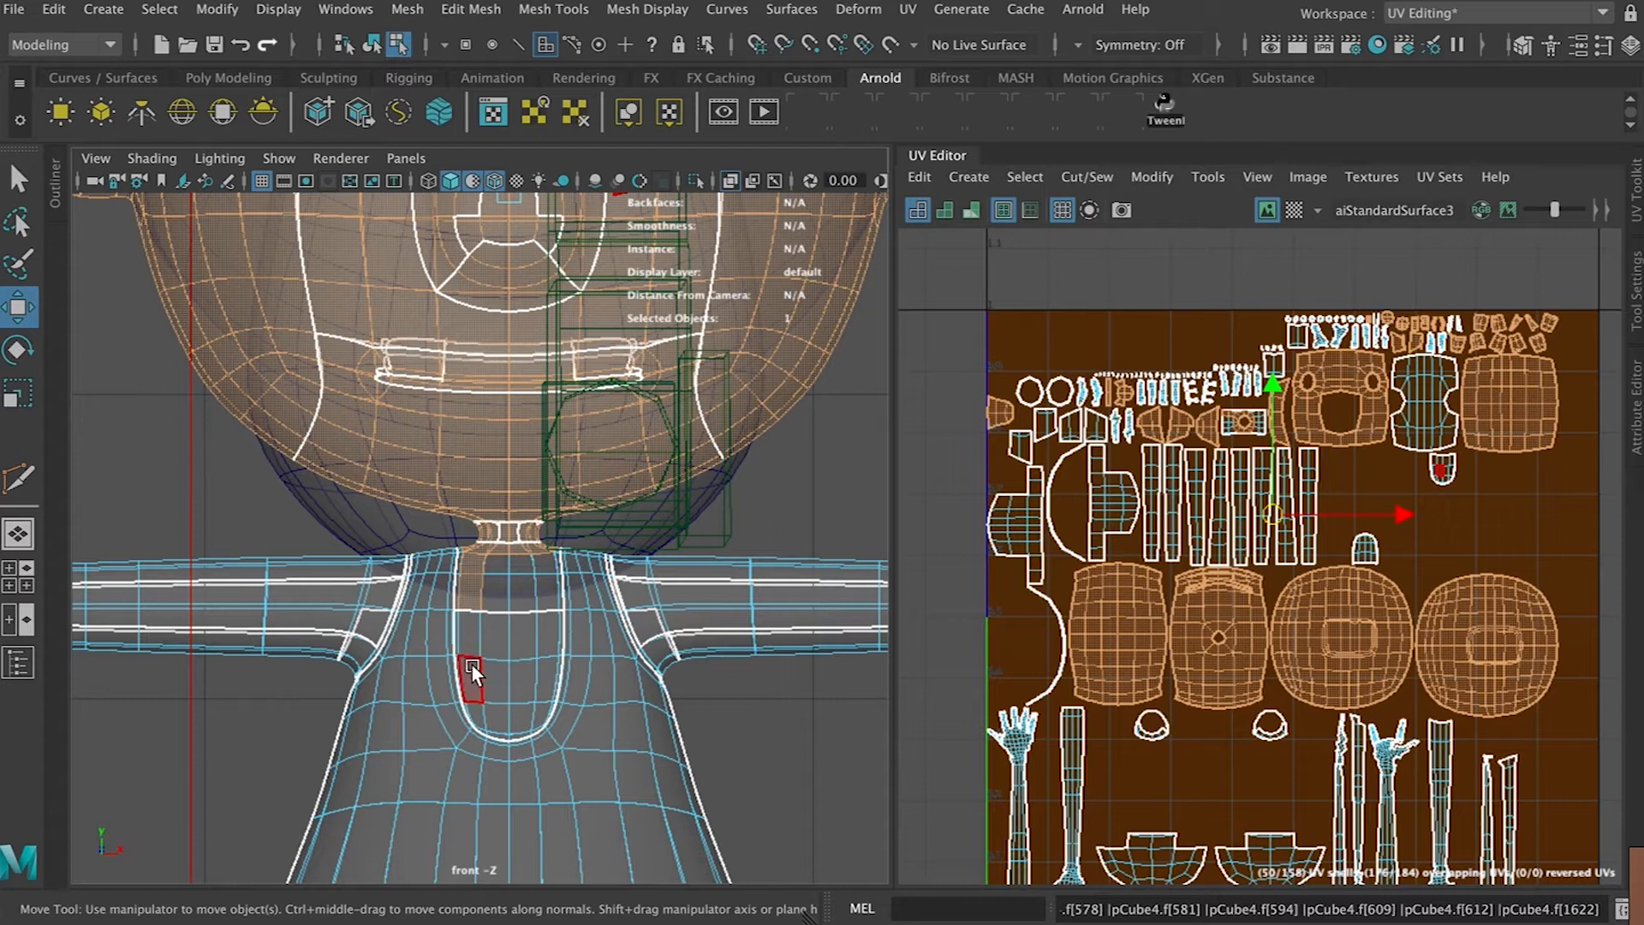
{"action": "left_click_drag", "start_coordinate": [469, 634], "coordinate": [490, 691], "text": "shift"}
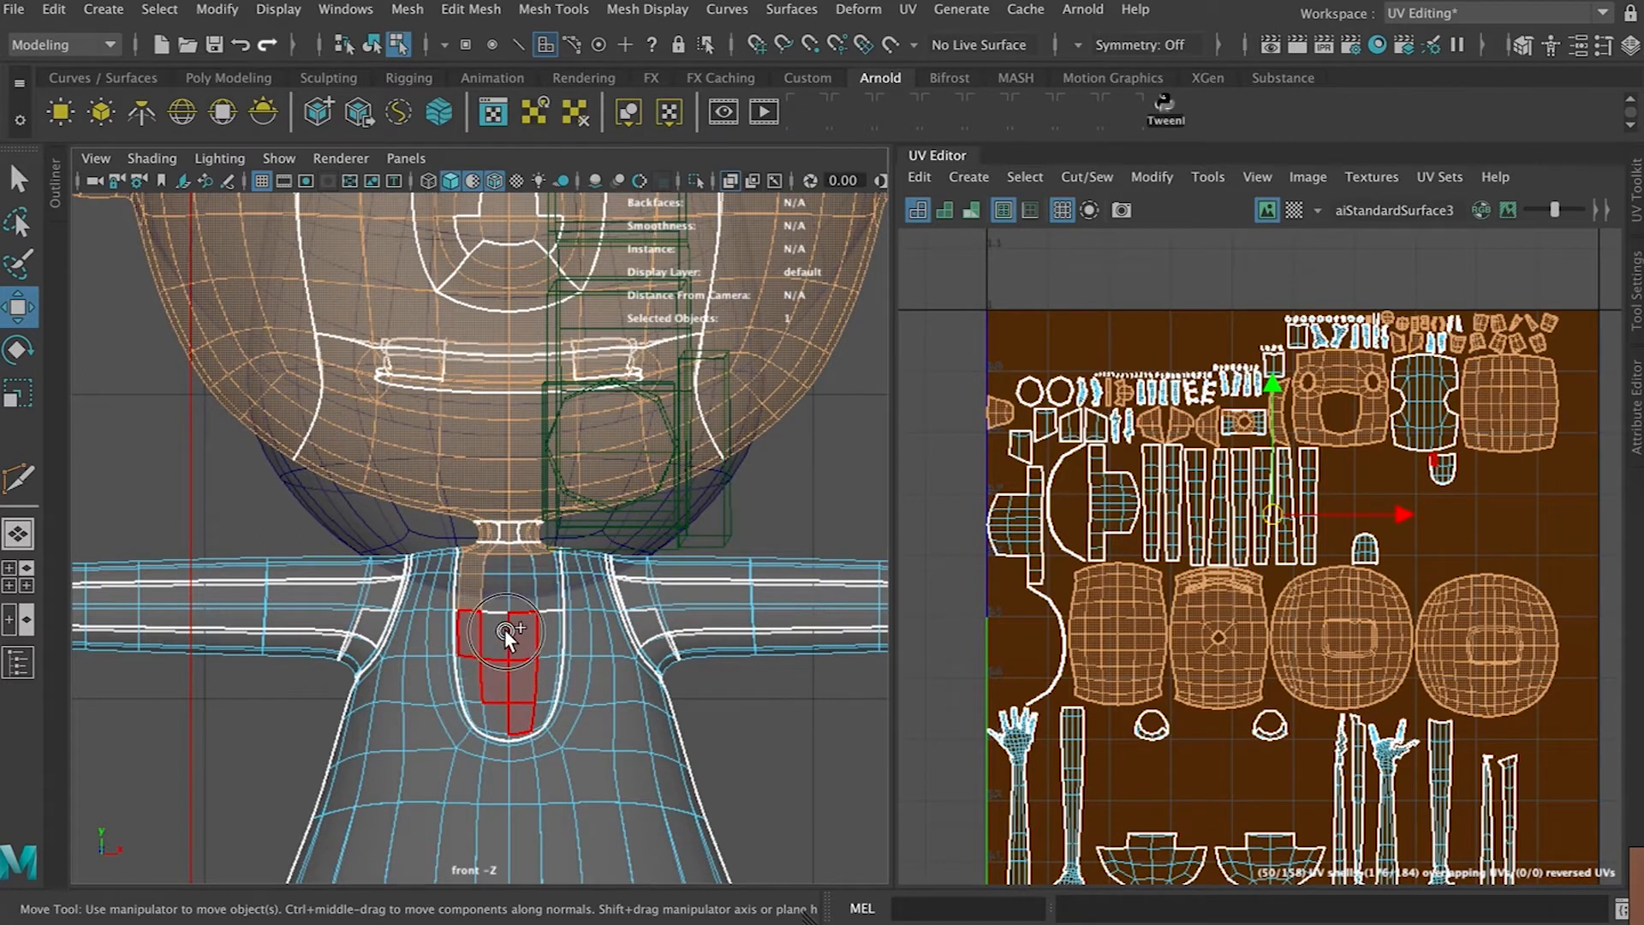
{"action": "mouse_move", "coordinate": [541, 690]}
{"action": "left_mouse_down", "text": "shift"}
{"action": "mouse_move", "coordinate": [499, 710]}
{"action": "mouse_move", "coordinate": [473, 662]}
{"action": "left_mouse_up", "text": "shift"}
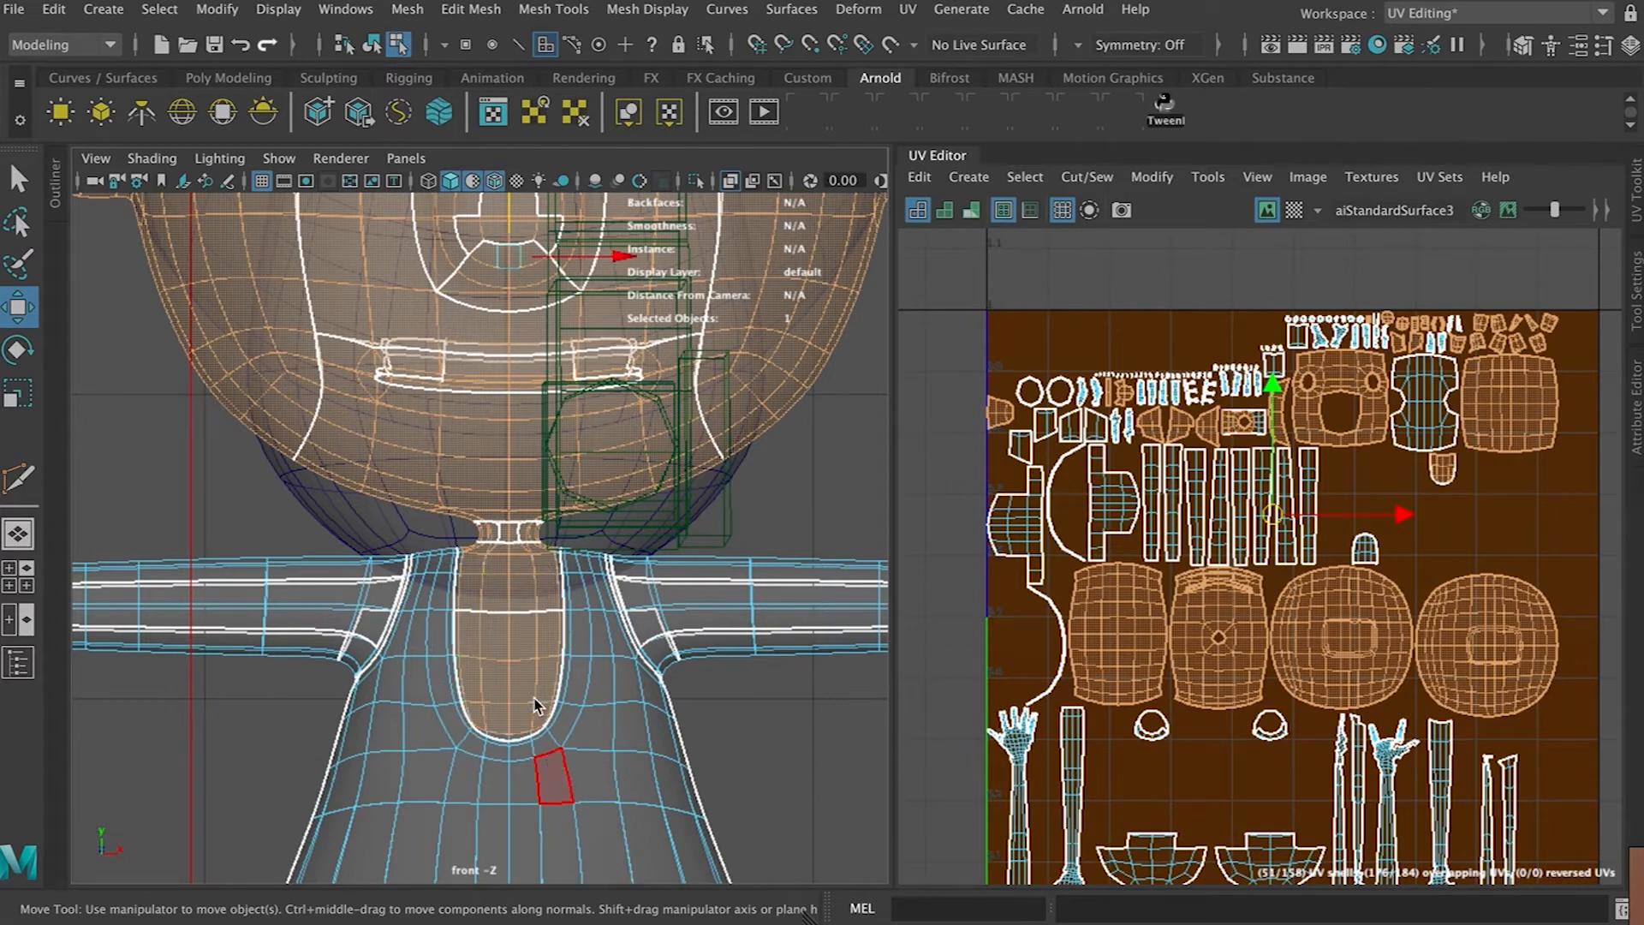
Switch to the perspective view and turn off textured shading in the viewport
{"action": "key", "text": "space"}
{"action": "key", "text": "space"}
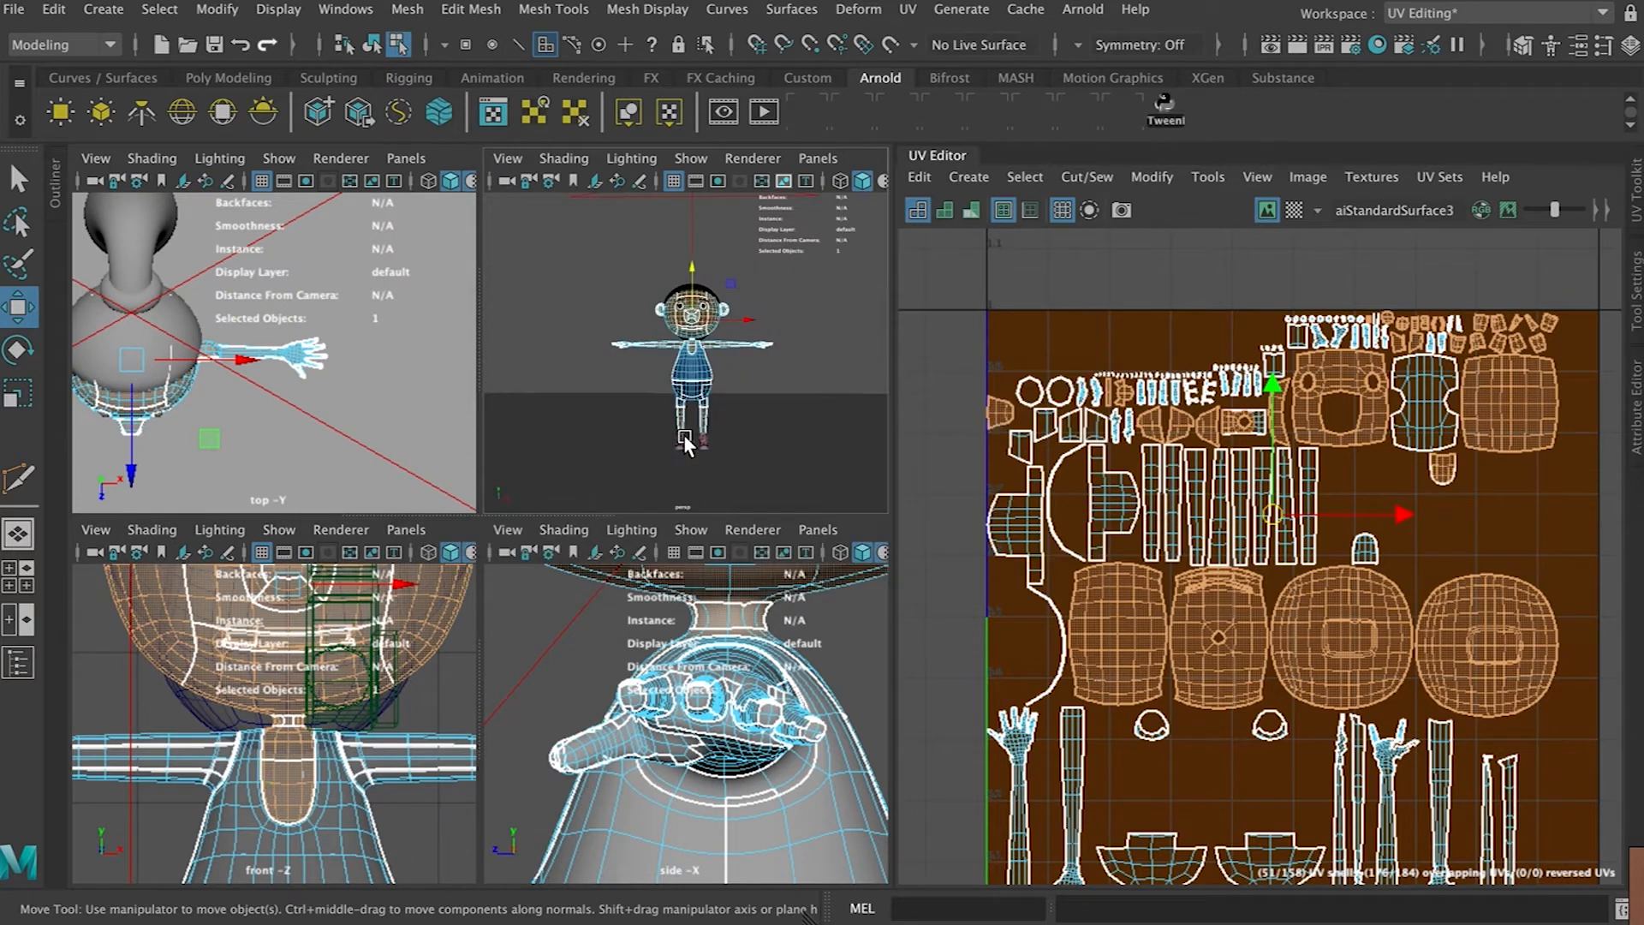
{"action": "left_click_drag", "start_coordinate": [732, 538], "coordinate": [548, 274], "text": "alt"}
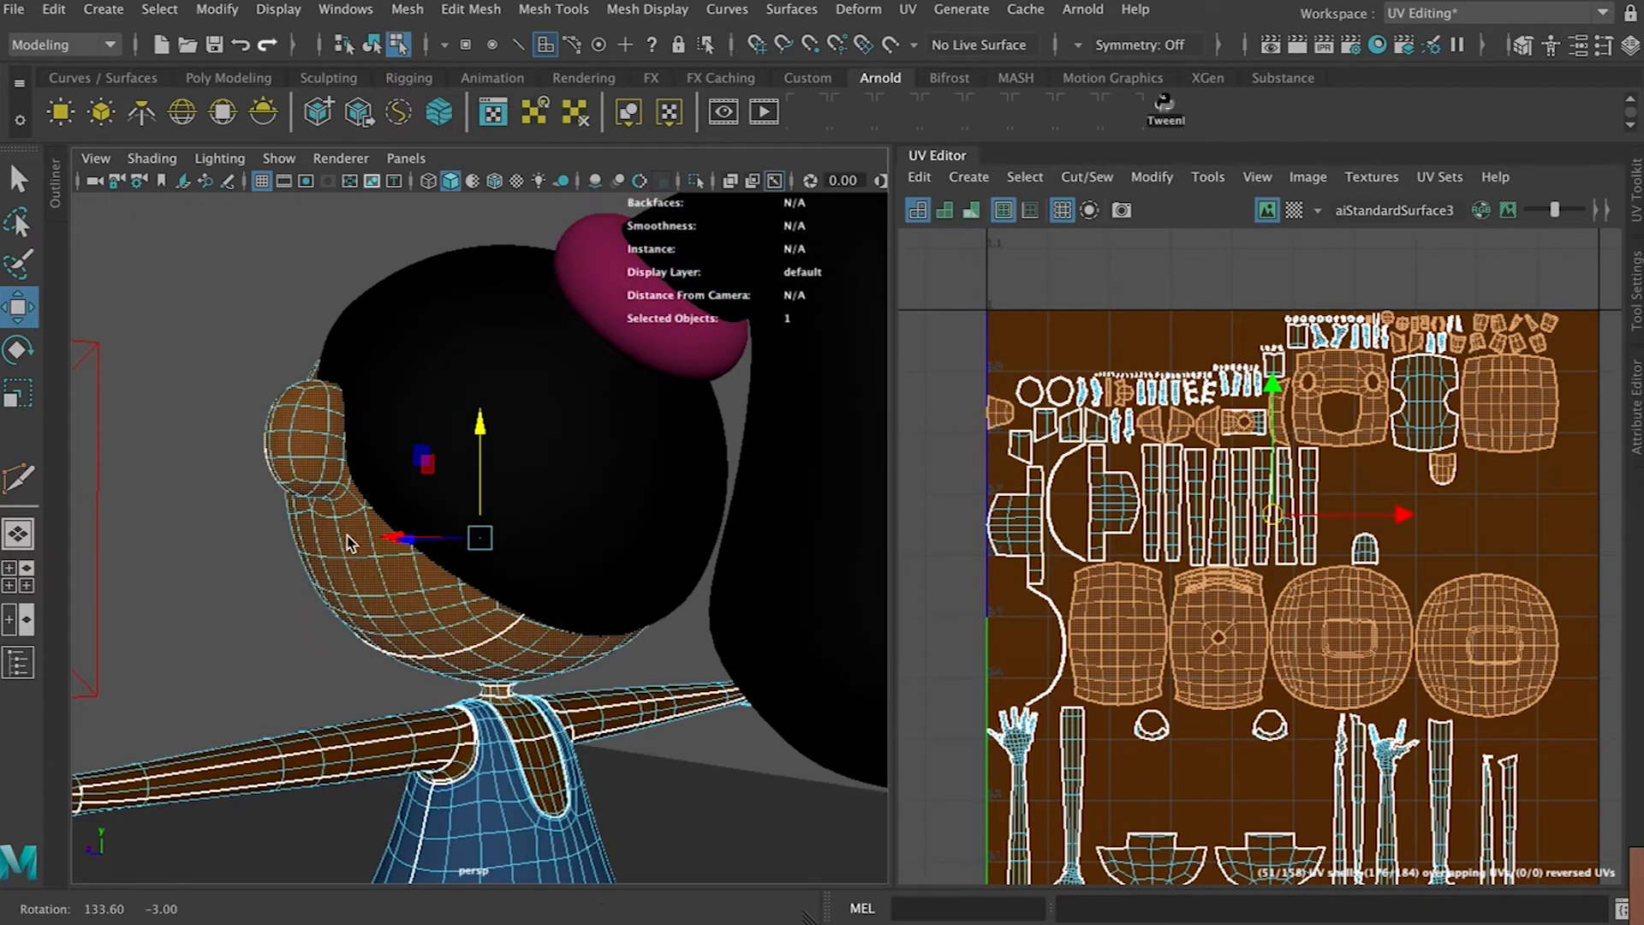
{"action": "left_click_drag", "start_coordinate": [378, 319], "coordinate": [686, 319], "text": "alt"}
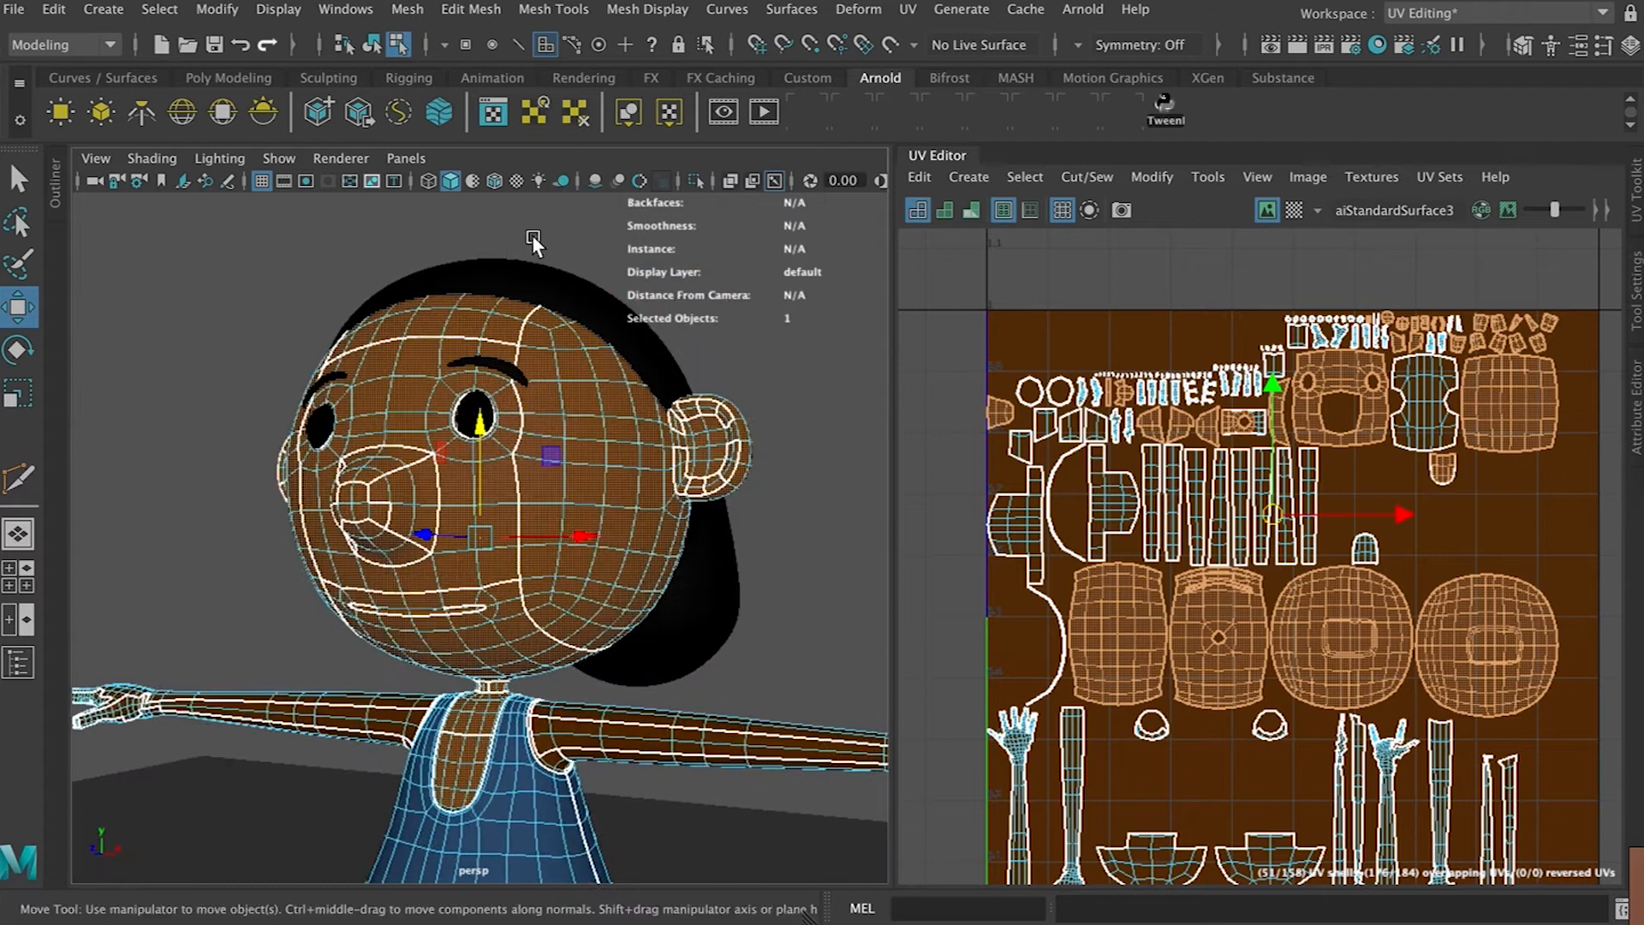
{"action": "left_click", "coordinate": [475, 182]}
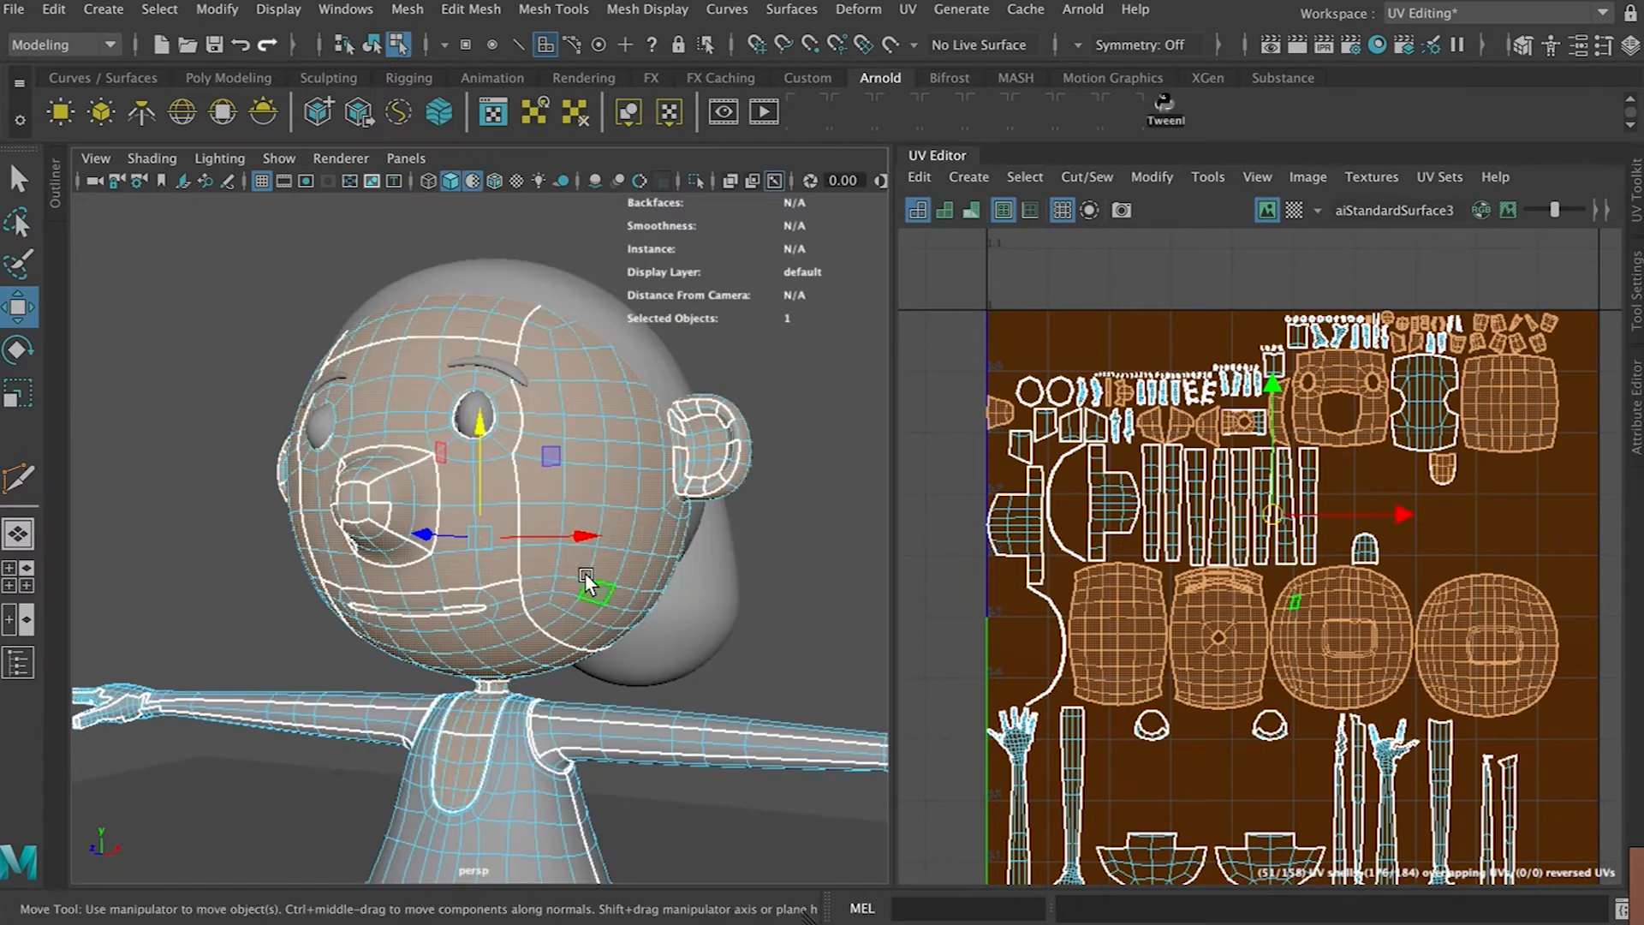
Examine the shirt's neckline, front panel and shoulder seams from several angles in the perspective view
{"action": "left_click_drag", "start_coordinate": [679, 750], "coordinate": [553, 567], "text": "alt"}
{"action": "scroll", "coordinate": [566, 591], "scroll_direction": "up", "scroll_amount": 4}
{"action": "middle_click_drag", "start_coordinate": [603, 682], "coordinate": [546, 514], "text": "alt"}
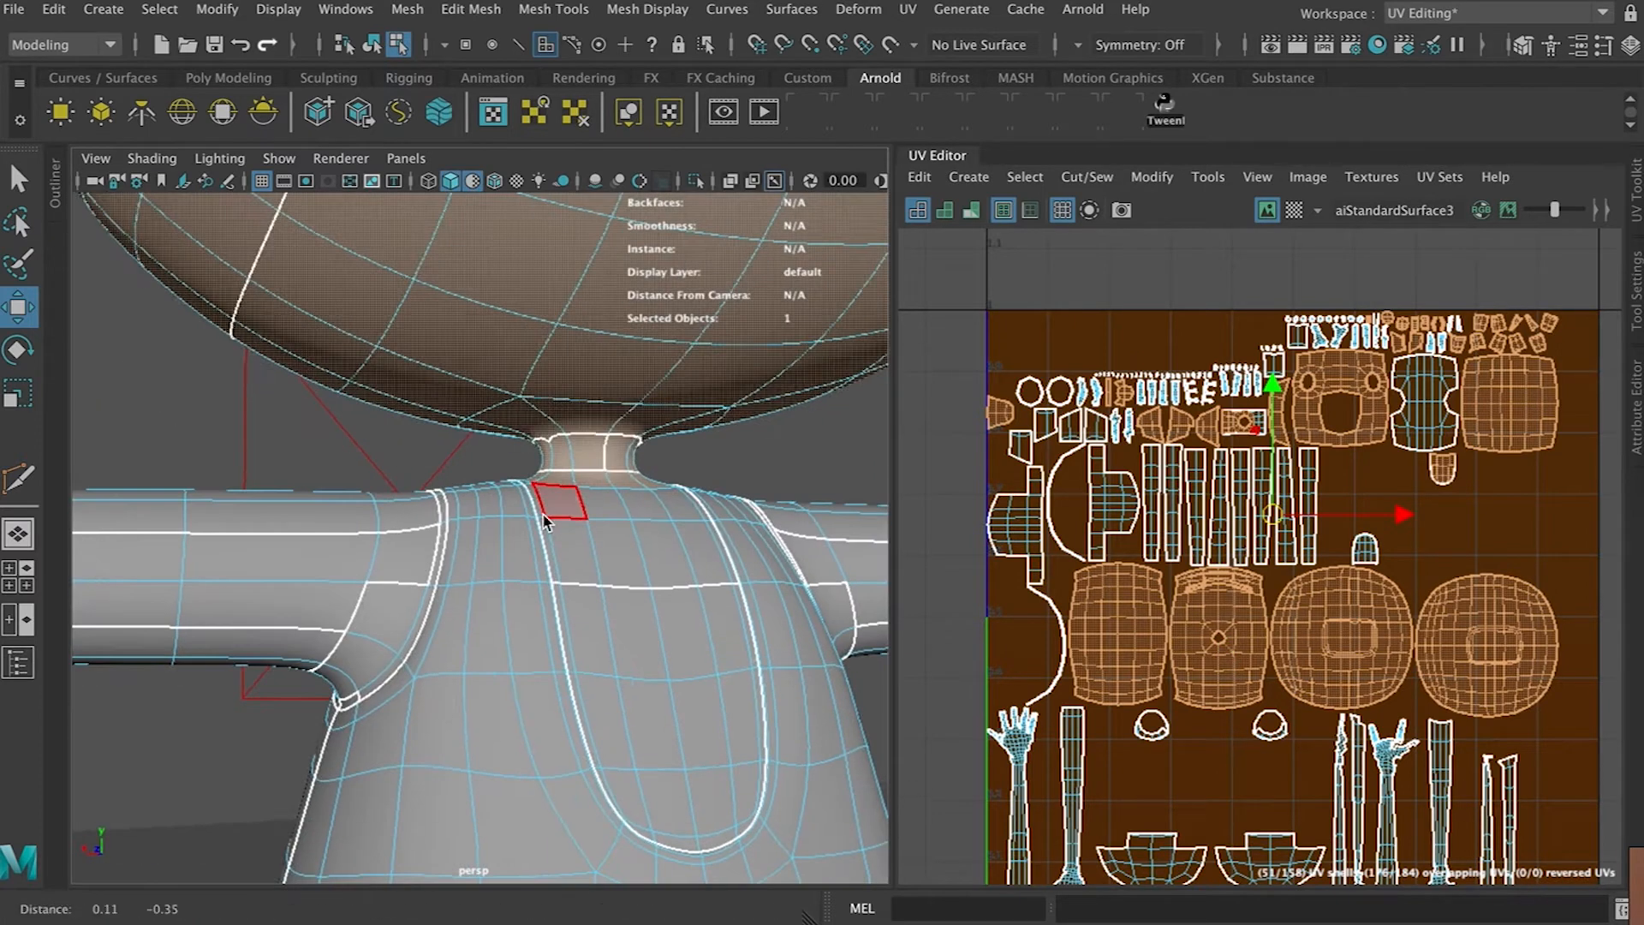
{"action": "mouse_move", "coordinate": [553, 502]}
{"action": "left_mouse_down"}
{"action": "mouse_move", "coordinate": [580, 624]}
{"action": "mouse_move", "coordinate": [664, 771]}
{"action": "mouse_move", "coordinate": [718, 700]}
{"action": "mouse_move", "coordinate": [750, 707]}
{"action": "mouse_move", "coordinate": [752, 673]}
{"action": "mouse_move", "coordinate": [722, 558]}
{"action": "mouse_move", "coordinate": [722, 783]}
{"action": "mouse_move", "coordinate": [752, 781]}
{"action": "mouse_move", "coordinate": [734, 847]}
{"action": "mouse_move", "coordinate": [623, 789]}
{"action": "left_mouse_up"}
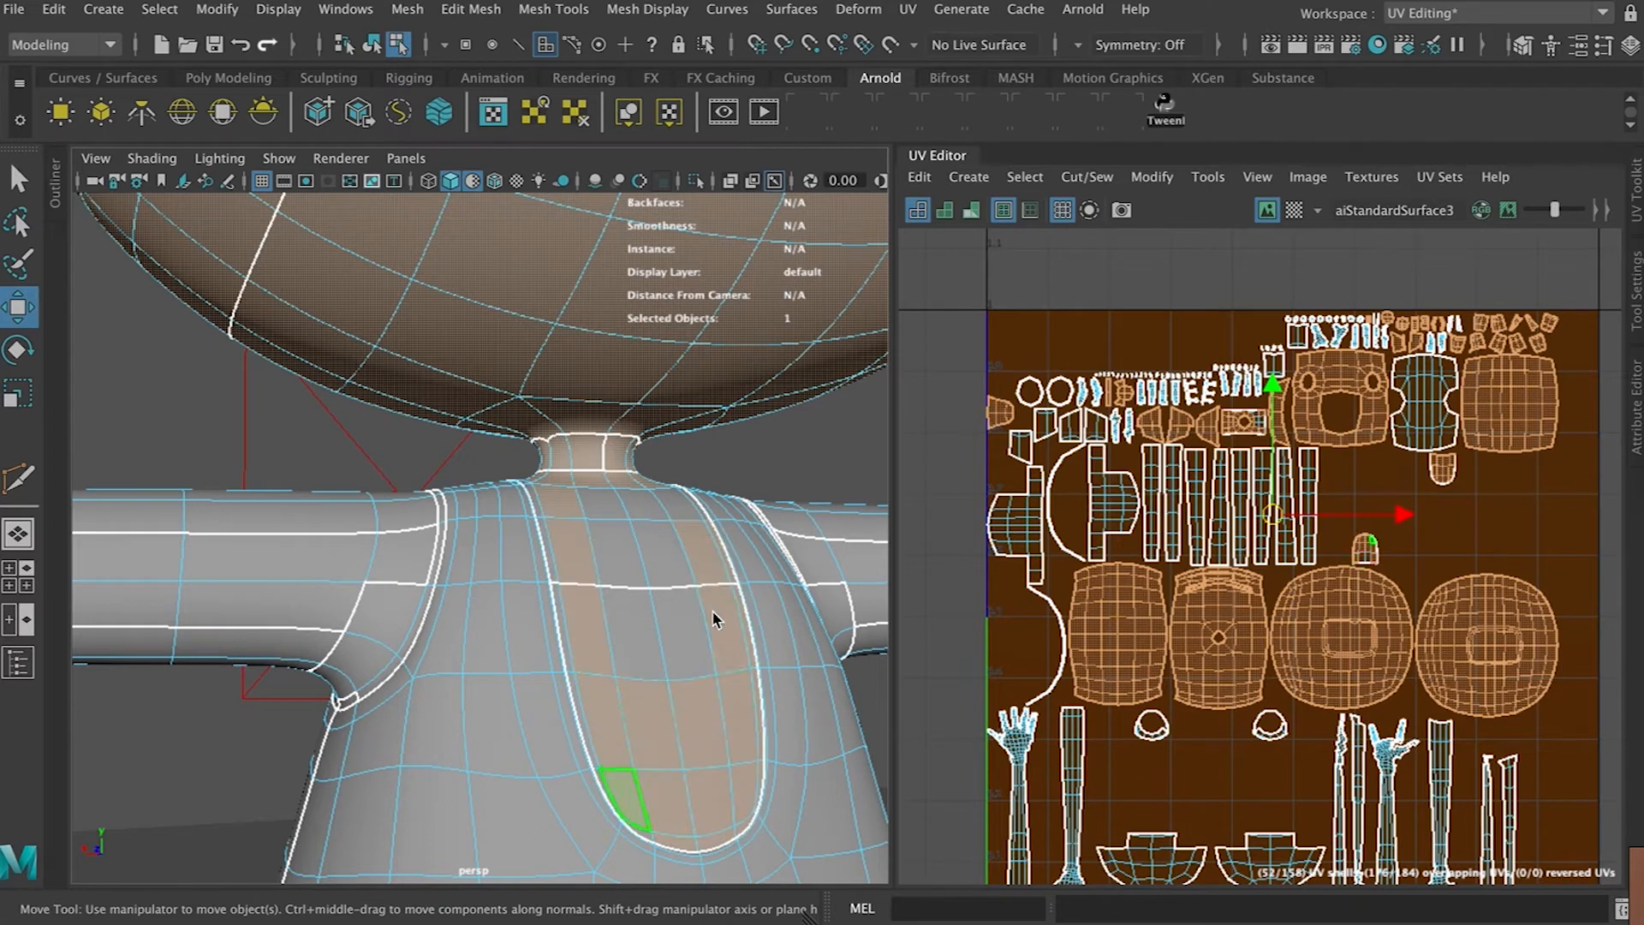
{"action": "left_click_drag", "start_coordinate": [715, 576], "coordinate": [539, 621], "text": "alt"}
{"action": "scroll", "coordinate": [539, 621], "scroll_direction": "down", "scroll_amount": 5}
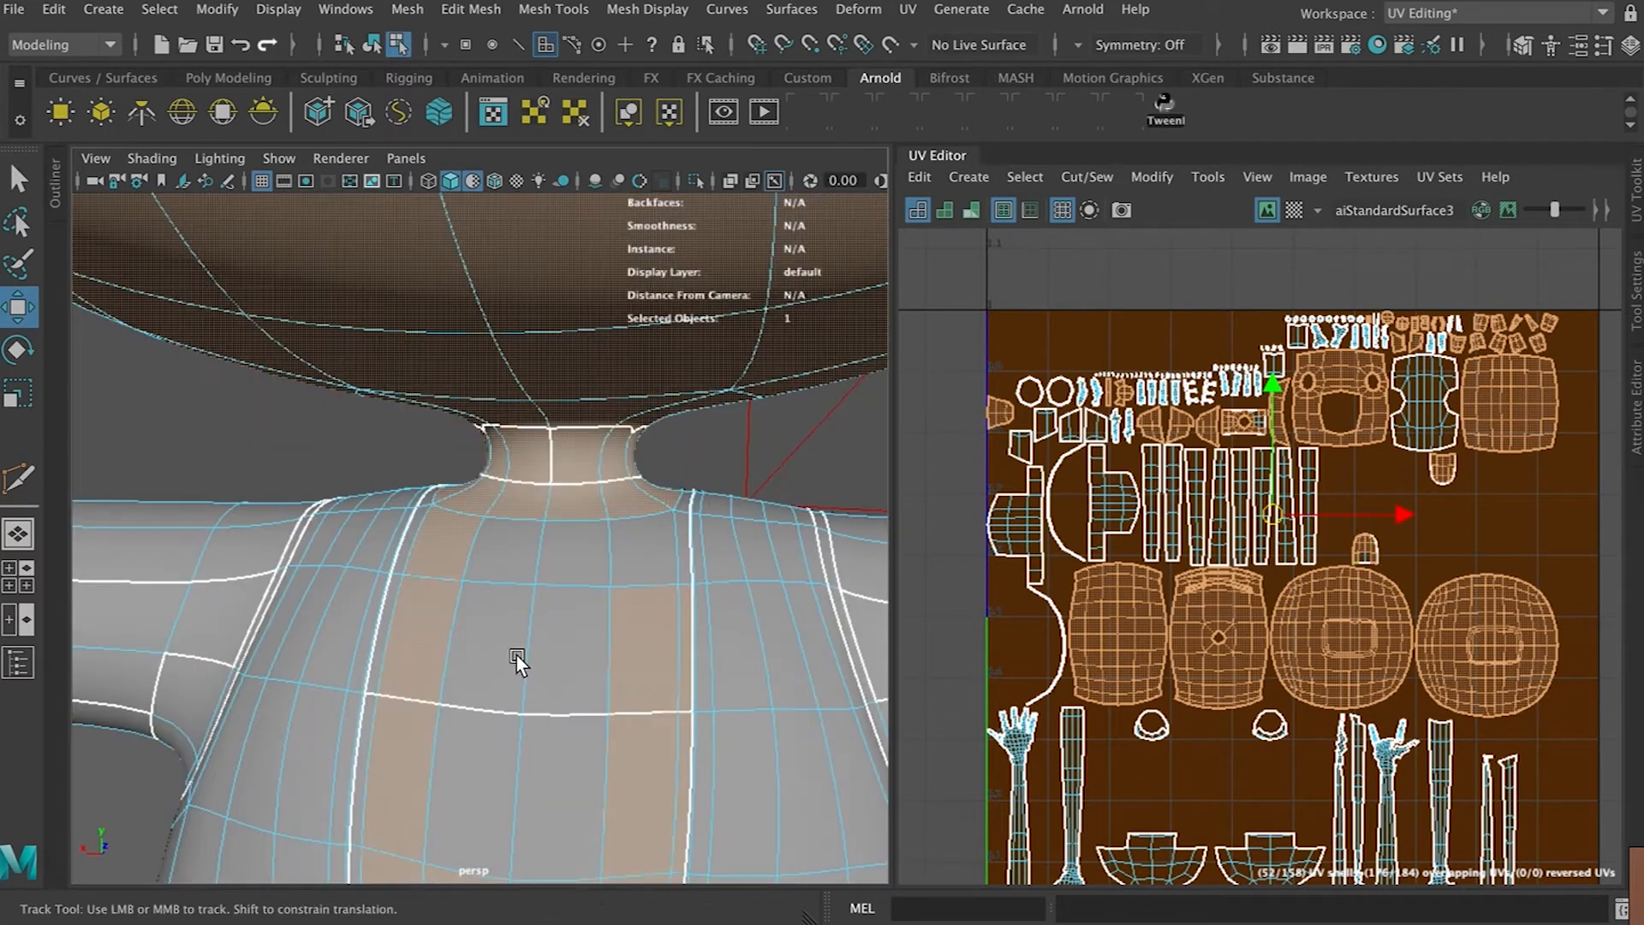
{"action": "middle_click_drag", "start_coordinate": [517, 655], "coordinate": [604, 573], "text": "alt"}
{"action": "mouse_move", "coordinate": [552, 681]}
{"action": "left_mouse_down"}
{"action": "mouse_move", "coordinate": [548, 587]}
{"action": "mouse_move", "coordinate": [586, 409]}
{"action": "left_mouse_up"}
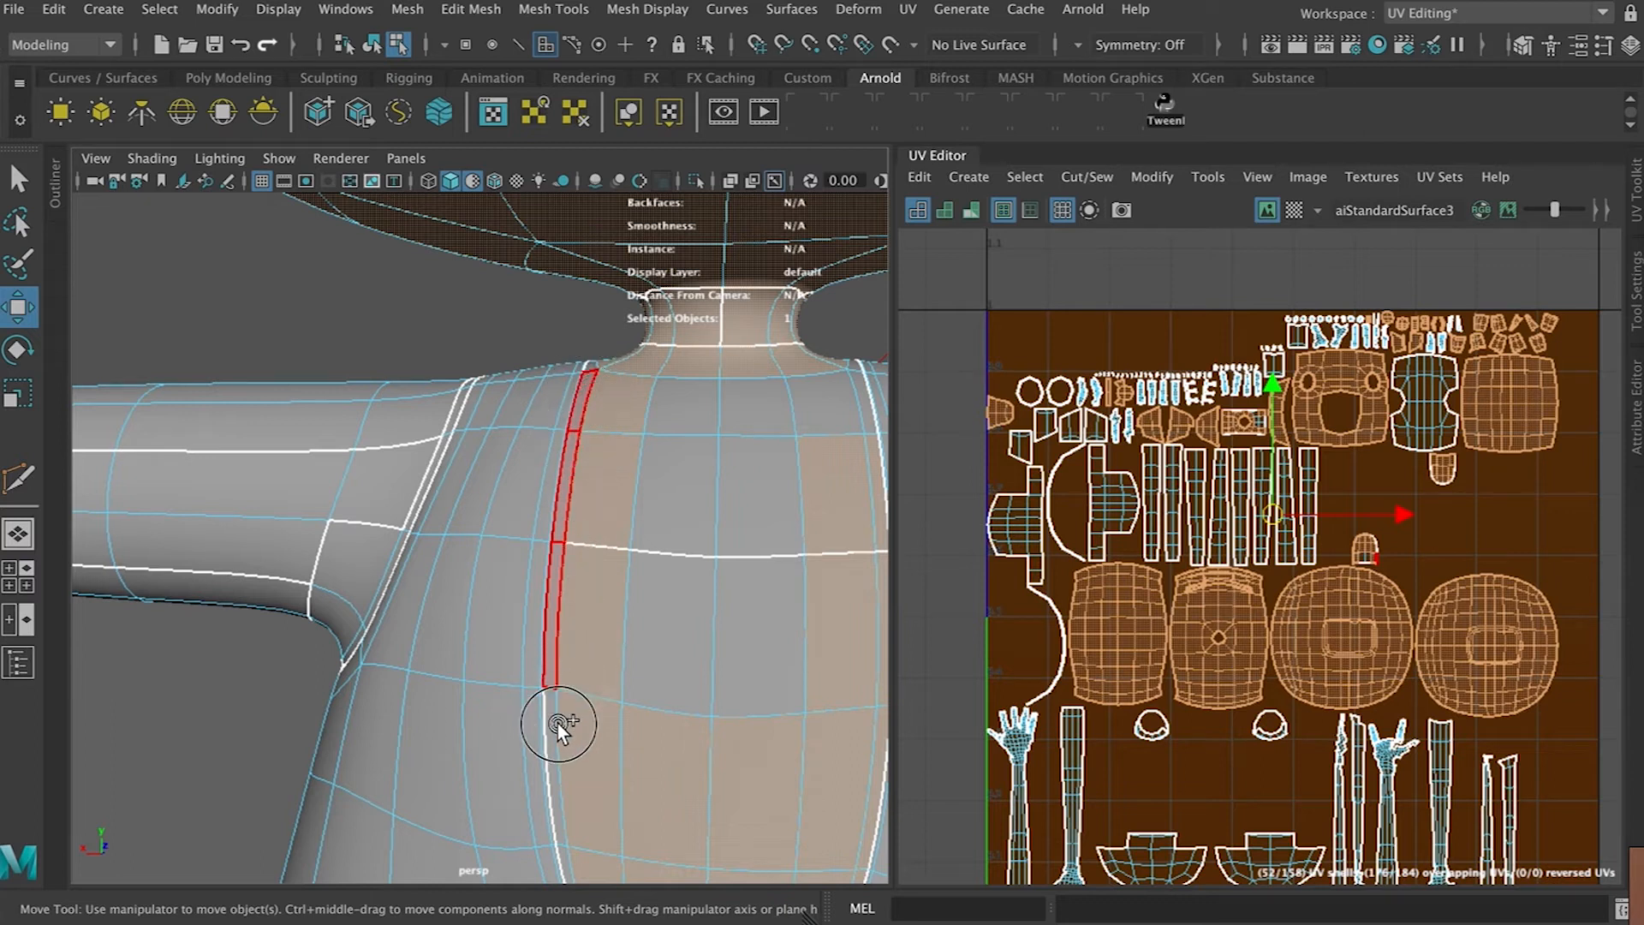
{"action": "left_click_drag", "start_coordinate": [552, 737], "coordinate": [571, 867]}
{"action": "left_click_drag", "start_coordinate": [646, 733], "coordinate": [719, 423]}
{"action": "left_click_drag", "start_coordinate": [827, 396], "coordinate": [844, 393]}
{"action": "mouse_move", "coordinate": [774, 454]}
{"action": "left_mouse_down", "text": "alt"}
{"action": "mouse_move", "coordinate": [701, 485]}
{"action": "mouse_move", "coordinate": [729, 503]}
{"action": "mouse_move", "coordinate": [777, 464]}
{"action": "left_mouse_up", "text": "alt"}
{"action": "left_click_drag", "start_coordinate": [672, 492], "coordinate": [248, 512], "text": "alt"}
{"action": "middle_click_drag", "start_coordinate": [286, 523], "coordinate": [479, 503], "text": "alt"}
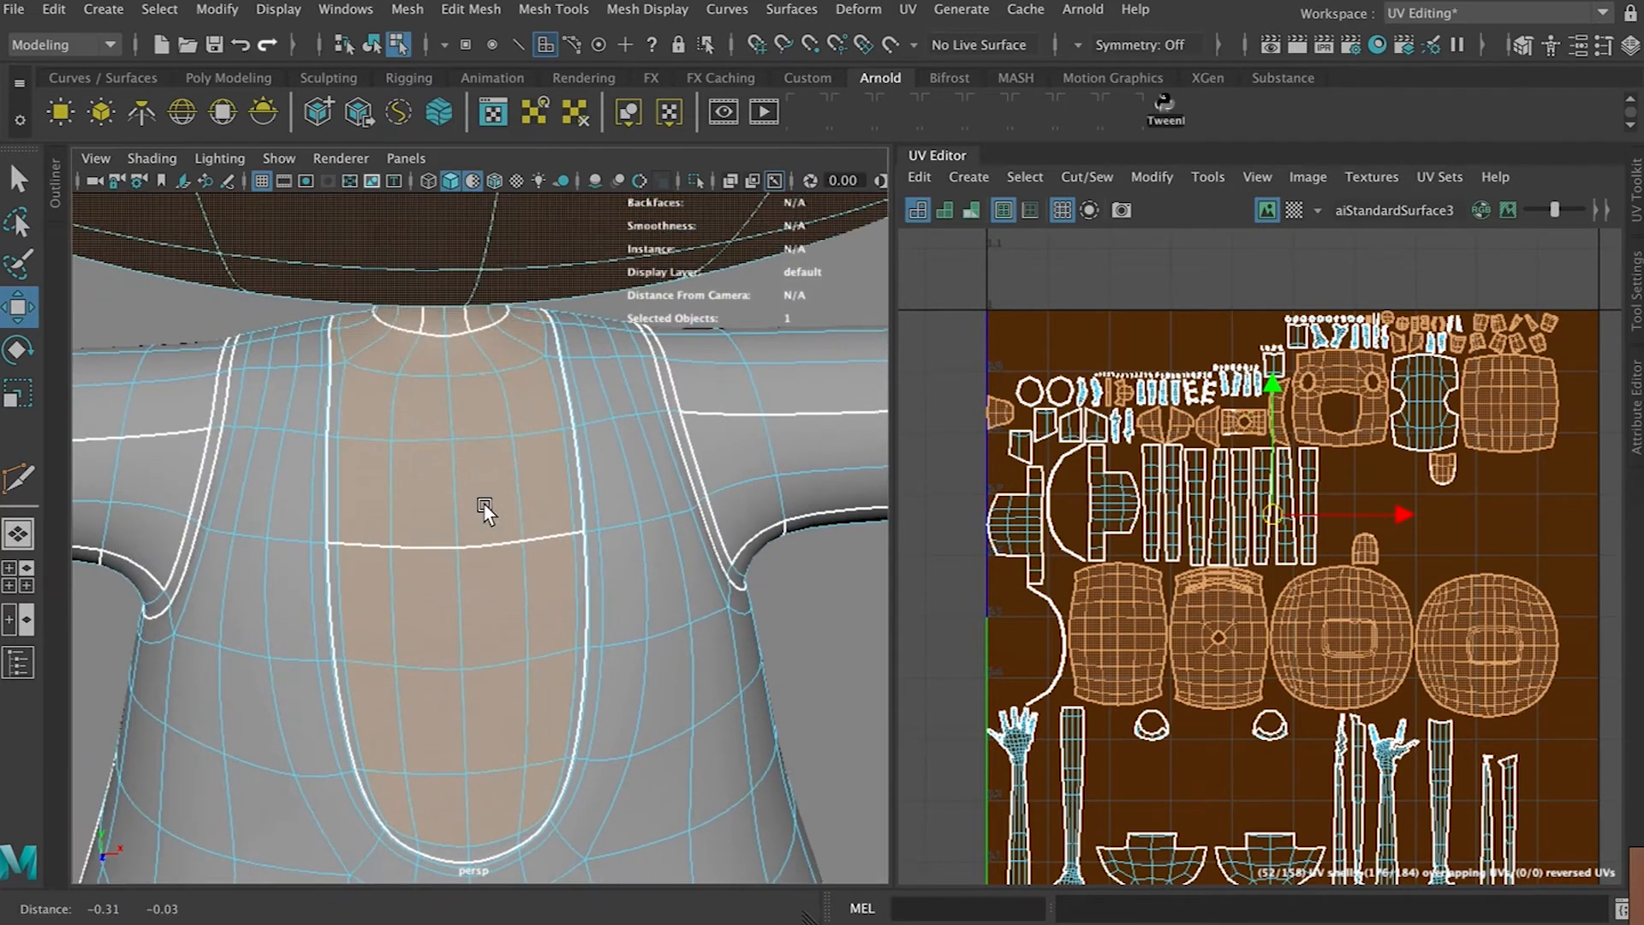
{"action": "mouse_move", "coordinate": [338, 384]}
{"action": "left_mouse_down"}
{"action": "mouse_move", "coordinate": [355, 728]}
{"action": "mouse_move", "coordinate": [384, 821]}
{"action": "mouse_move", "coordinate": [459, 851]}
{"action": "mouse_move", "coordinate": [541, 822]}
{"action": "mouse_move", "coordinate": [583, 679]}
{"action": "mouse_move", "coordinate": [583, 503]}
{"action": "mouse_move", "coordinate": [555, 343]}
{"action": "left_mouse_up"}
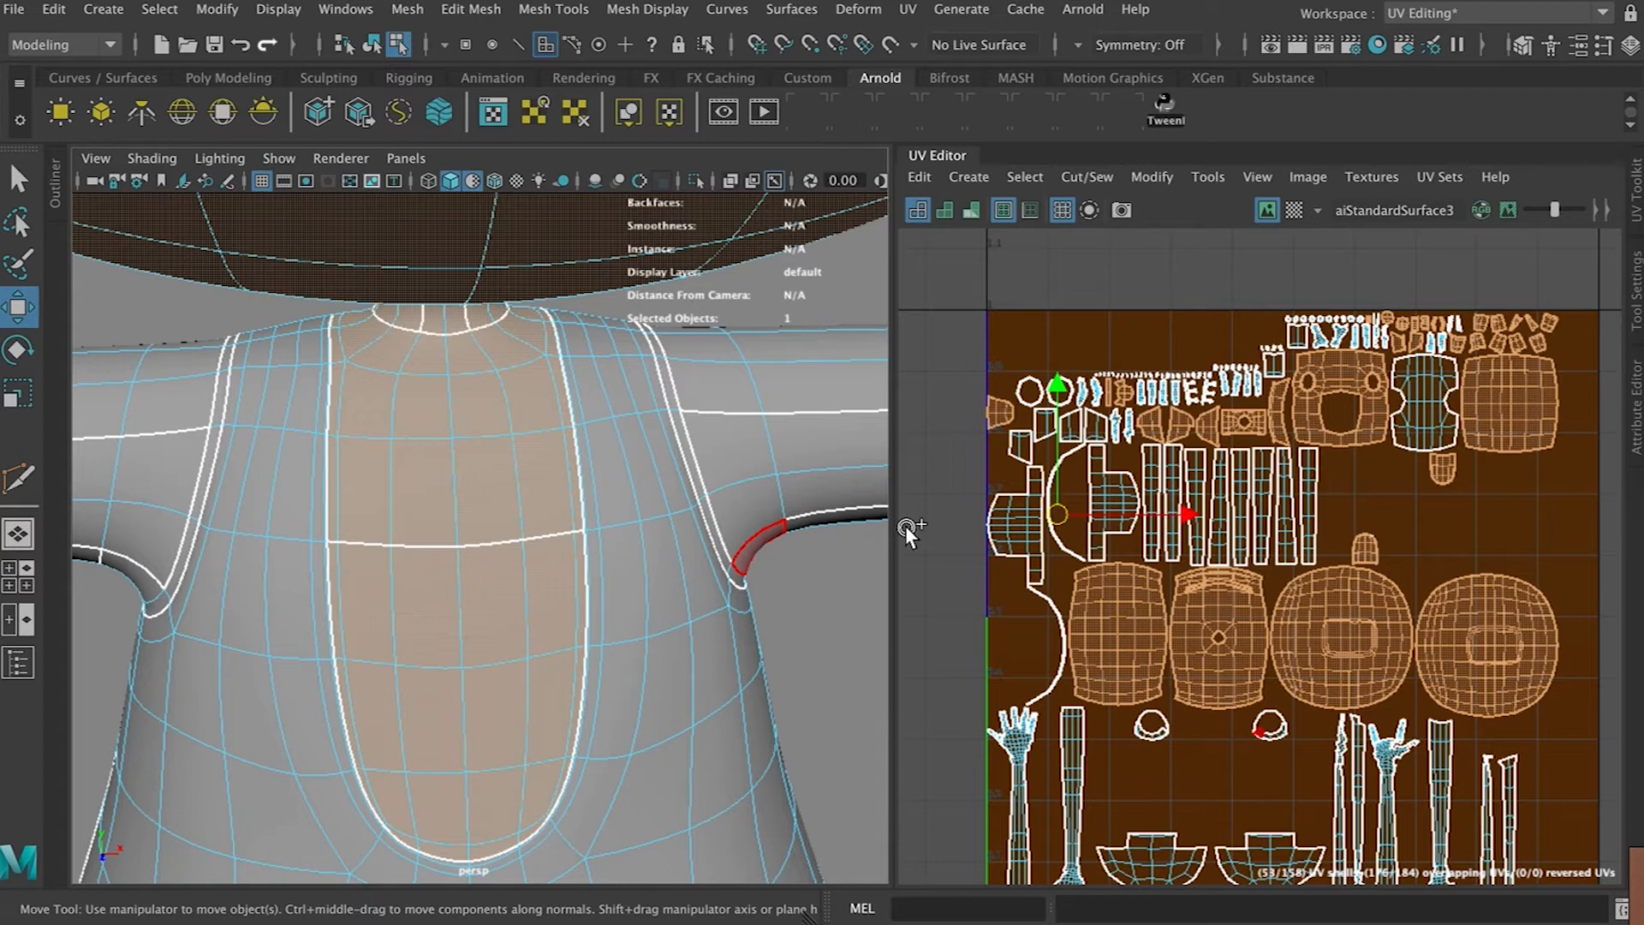
{"action": "scroll", "coordinate": [696, 454], "scroll_direction": "down", "scroll_amount": 3}
{"action": "scroll", "coordinate": [696, 454], "scroll_direction": "down", "scroll_amount": 8}
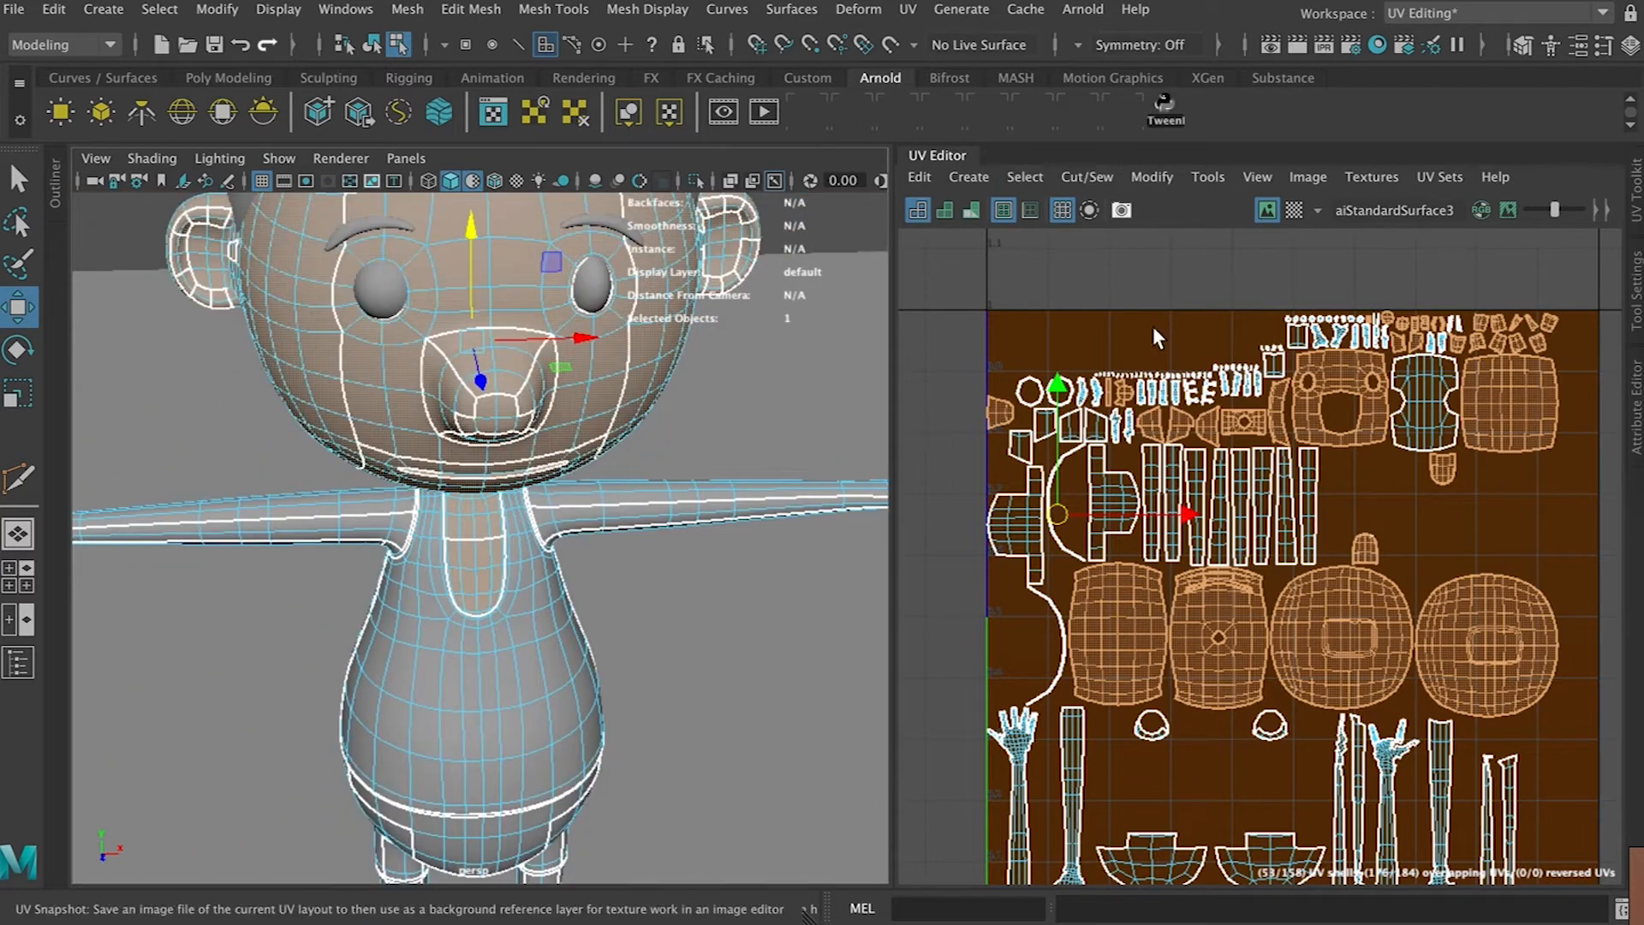
Apply a planar UV projection from the Z axis with bounding-box fit to the head, then move its UVs outside the 0–1 space
{"action": "left_click", "coordinate": [989, 181]}
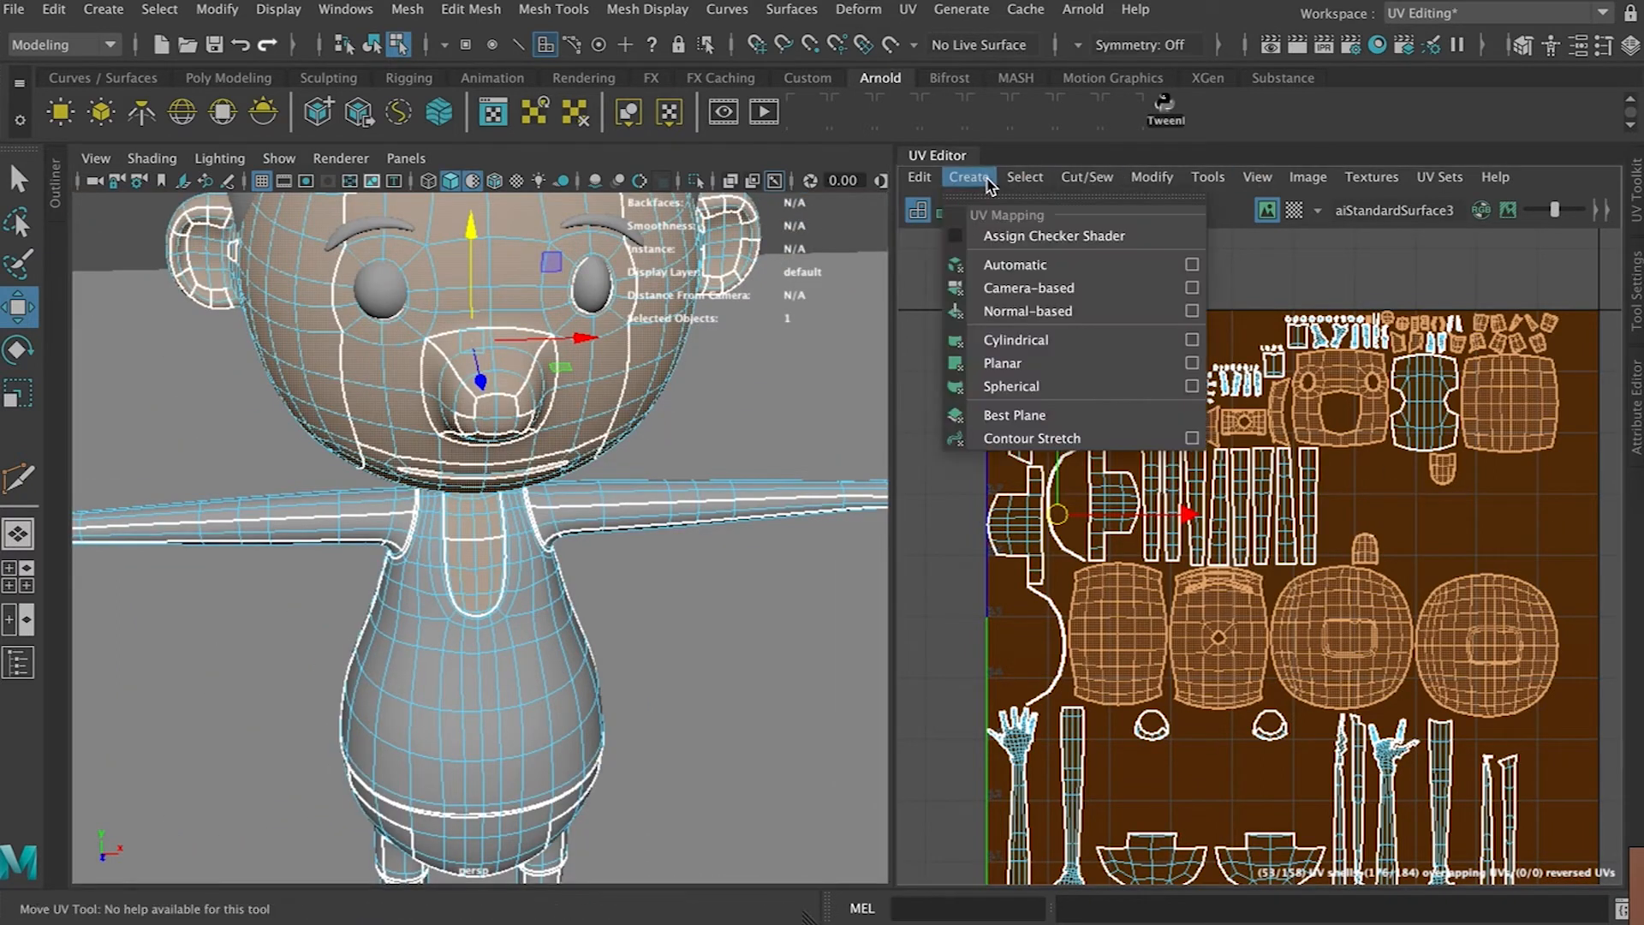
{"action": "mouse_move", "coordinate": [1046, 178]}
{"action": "mouse_move", "coordinate": [972, 169]}
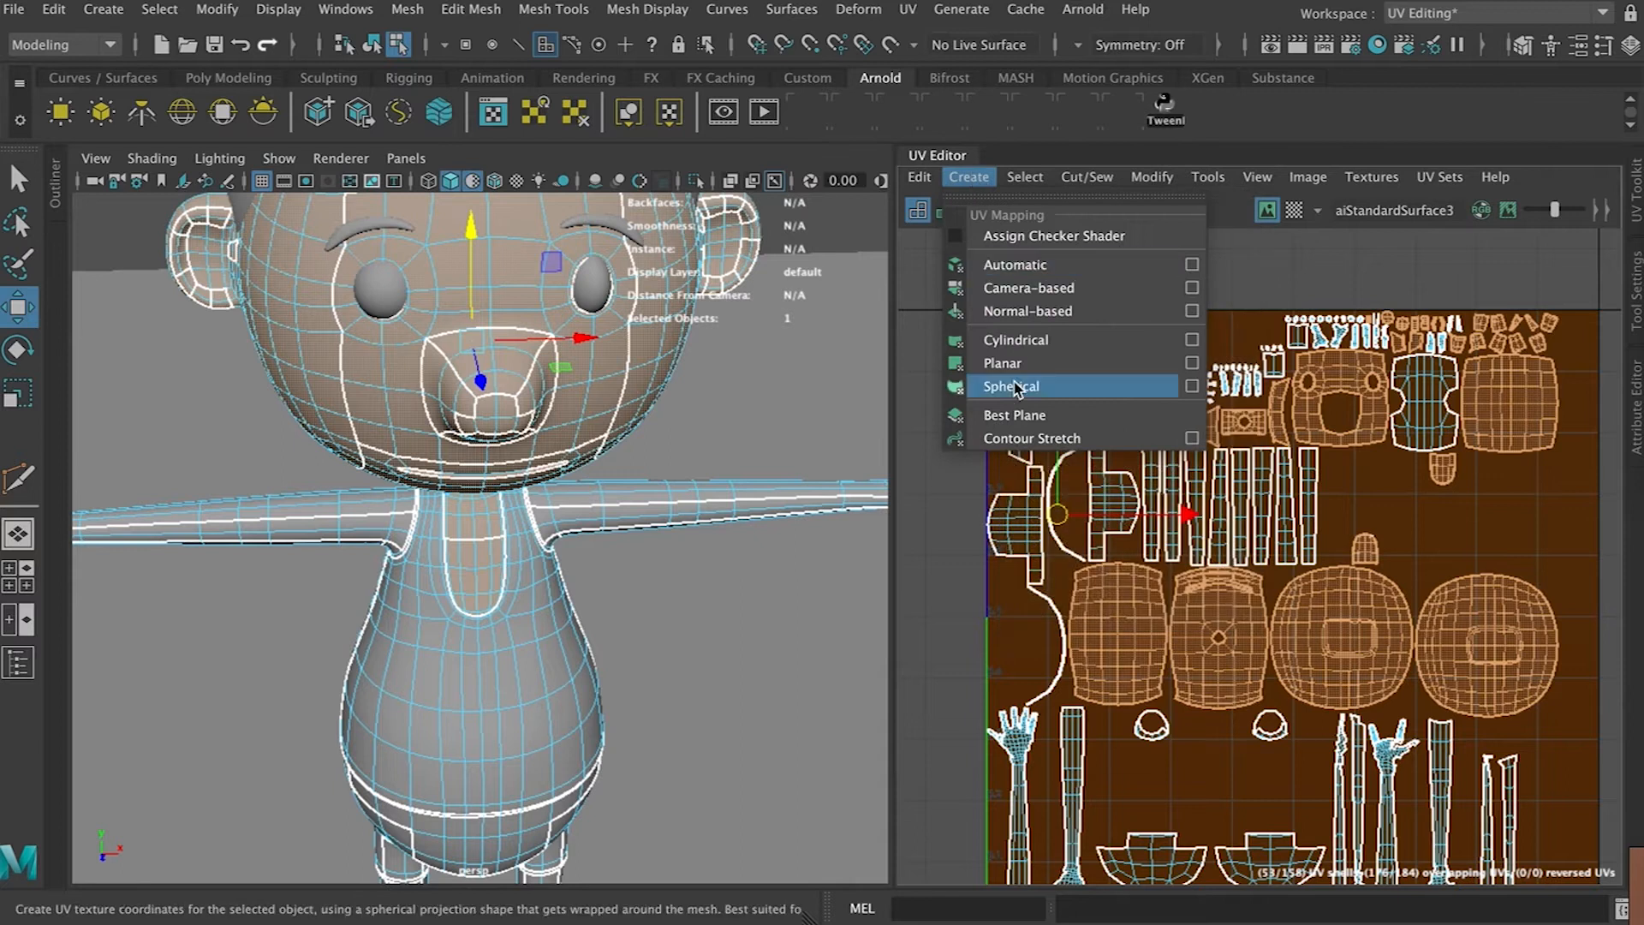
{"action": "left_click", "coordinate": [1191, 362]}
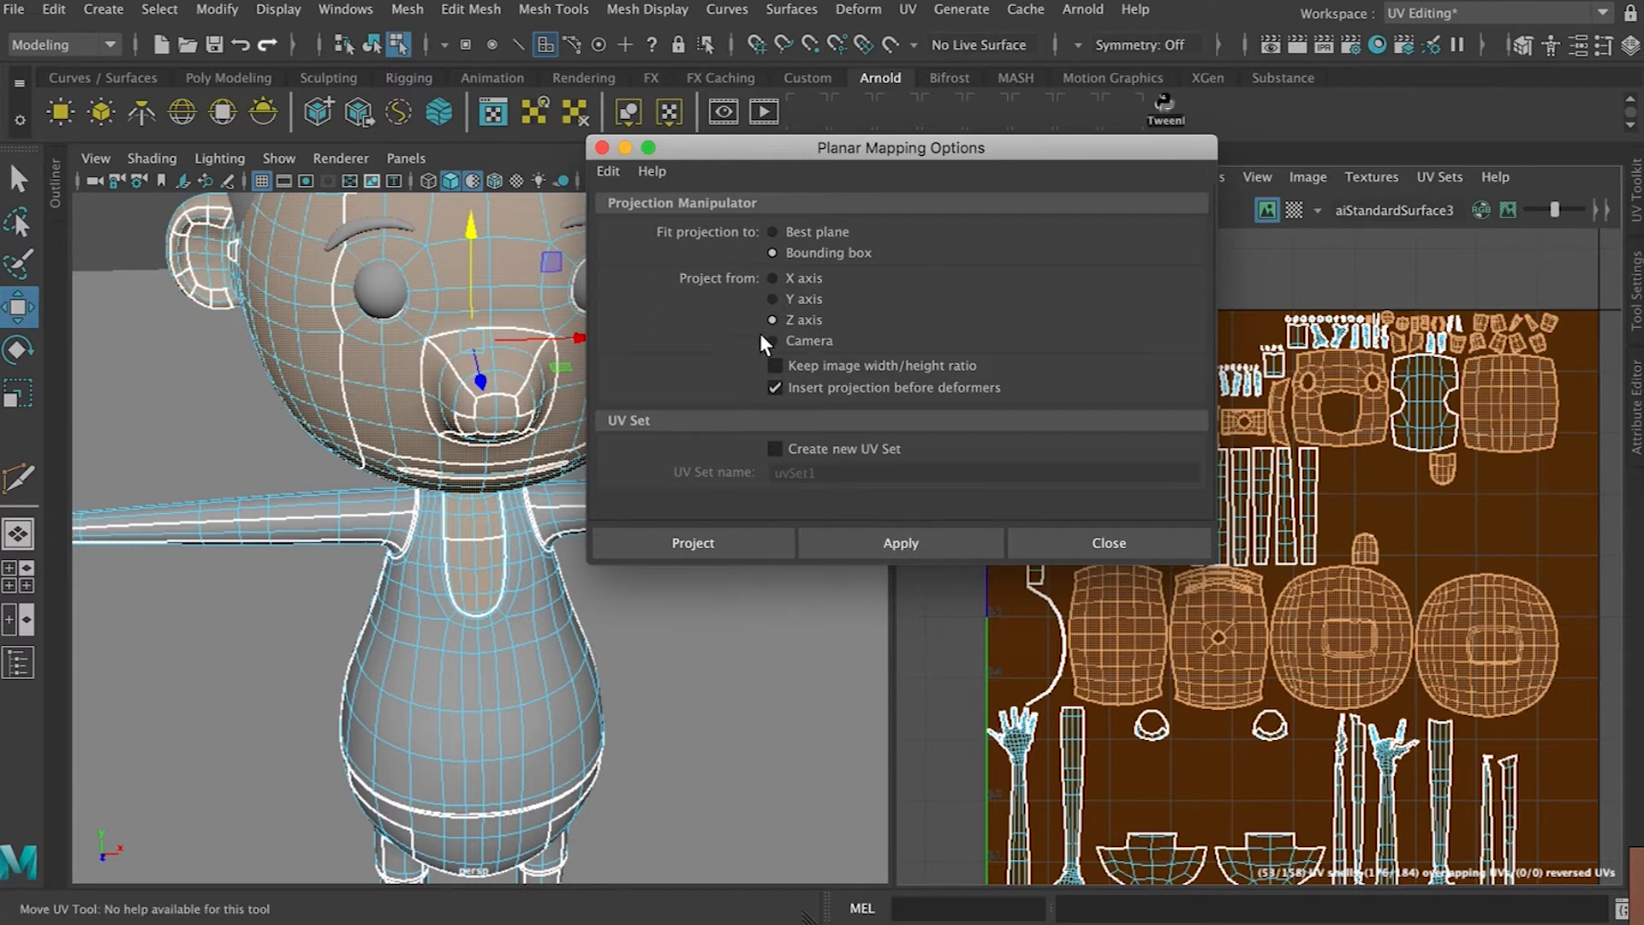
{"action": "left_click", "coordinate": [928, 543]}
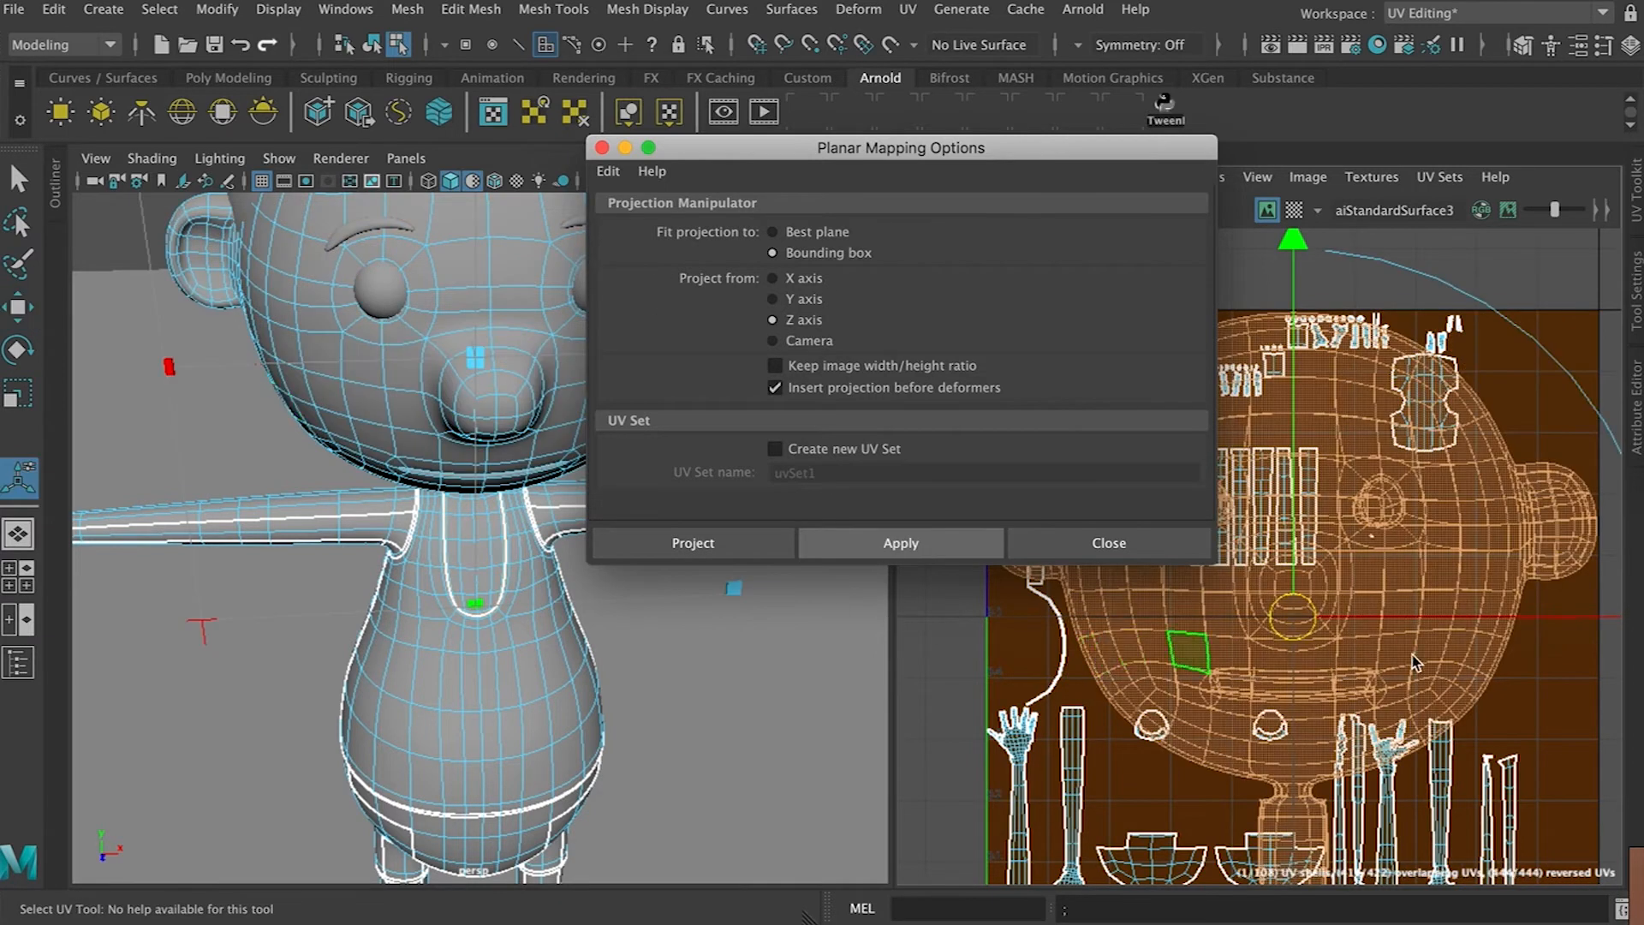
{"action": "scroll", "coordinate": [1417, 659], "scroll_direction": "down", "scroll_amount": 3}
{"action": "scroll", "coordinate": [1414, 656], "scroll_direction": "down", "scroll_amount": 2}
{"action": "key", "text": "w"}
{"action": "left_click_drag", "start_coordinate": [1355, 514], "coordinate": [1323, 394]}
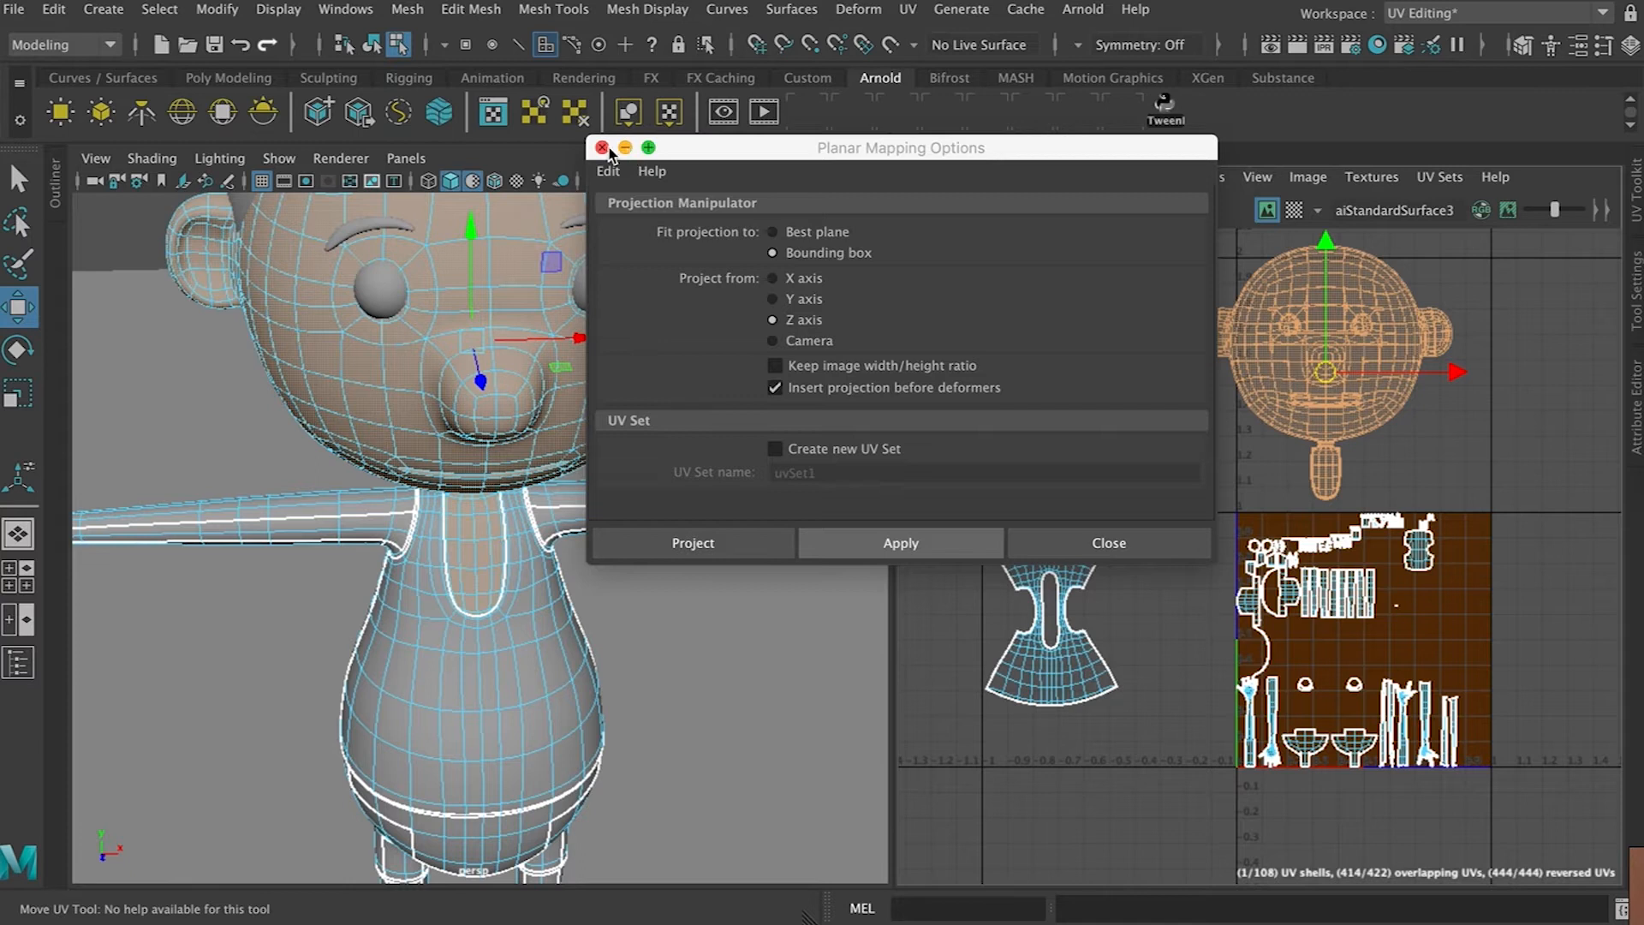
{"action": "left_click", "coordinate": [603, 148]}
{"action": "left_click_drag", "start_coordinate": [1325, 373], "coordinate": [1113, 361]}
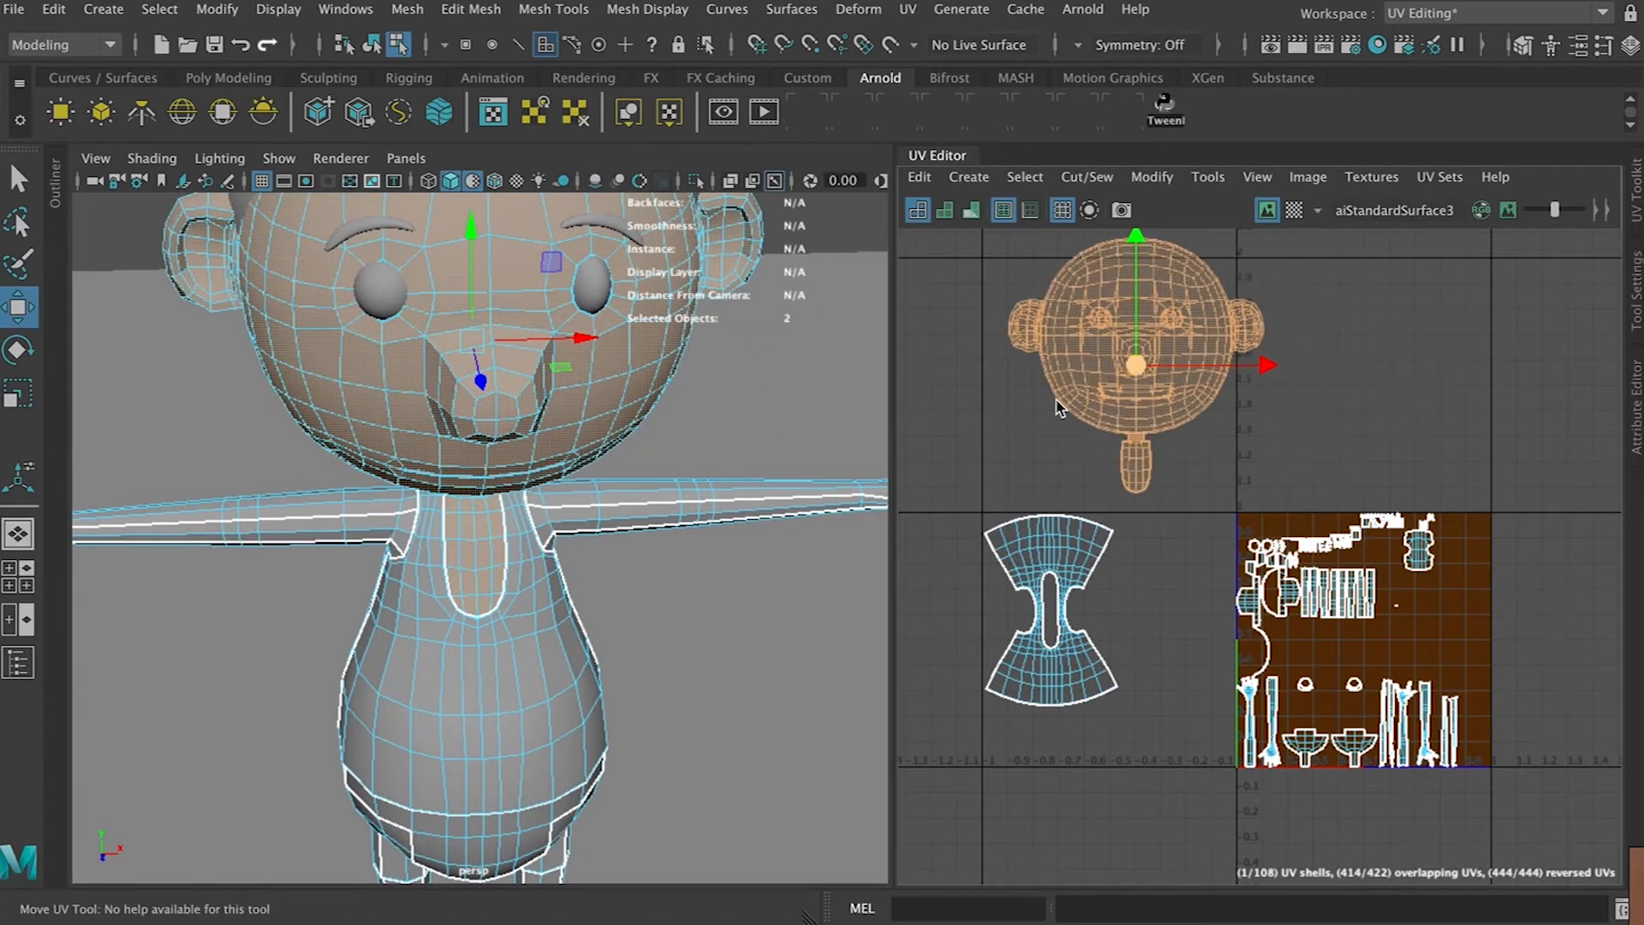
Select one leg's faces, repeat the planar projection and move that leg's UV shell to the upper right
{"action": "scroll", "coordinate": [529, 603], "scroll_direction": "down", "scroll_amount": 5}
{"action": "left_click_drag", "start_coordinate": [611, 579], "coordinate": [611, 529], "text": "alt"}
{"action": "middle_click_drag", "start_coordinate": [596, 484], "coordinate": [610, 404], "text": "alt"}
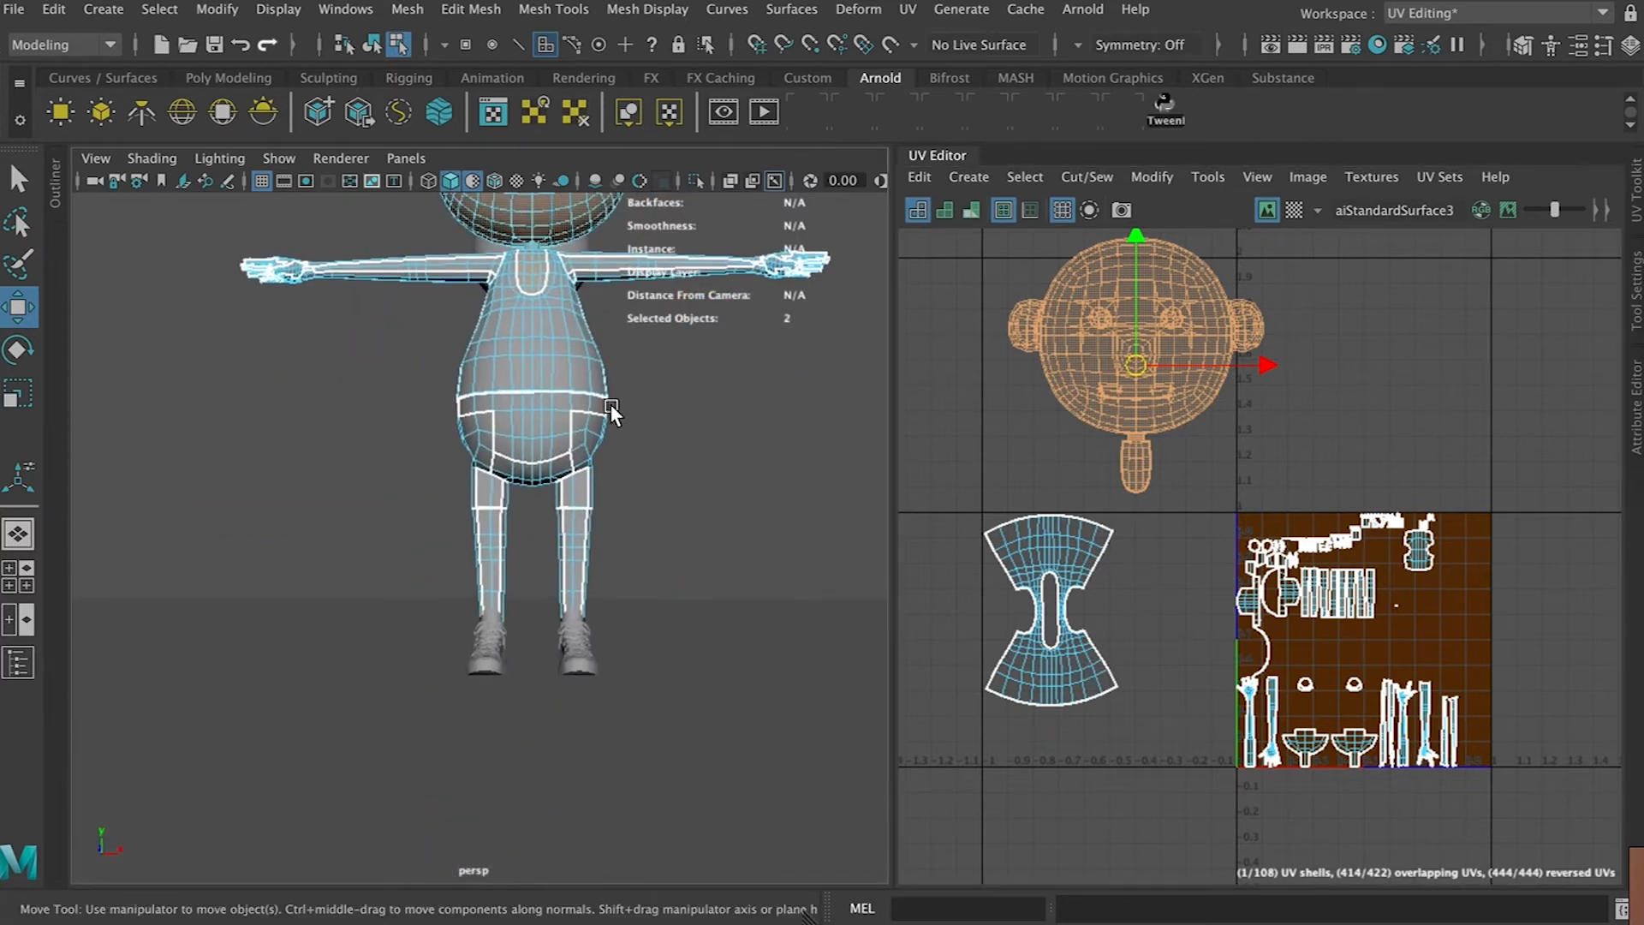
{"action": "scroll", "coordinate": [591, 523], "scroll_direction": "up", "scroll_amount": 4}
{"action": "scroll", "coordinate": [588, 524], "scroll_direction": "up", "scroll_amount": 4}
{"action": "left_click_drag", "start_coordinate": [623, 553], "coordinate": [740, 760], "text": "alt"}
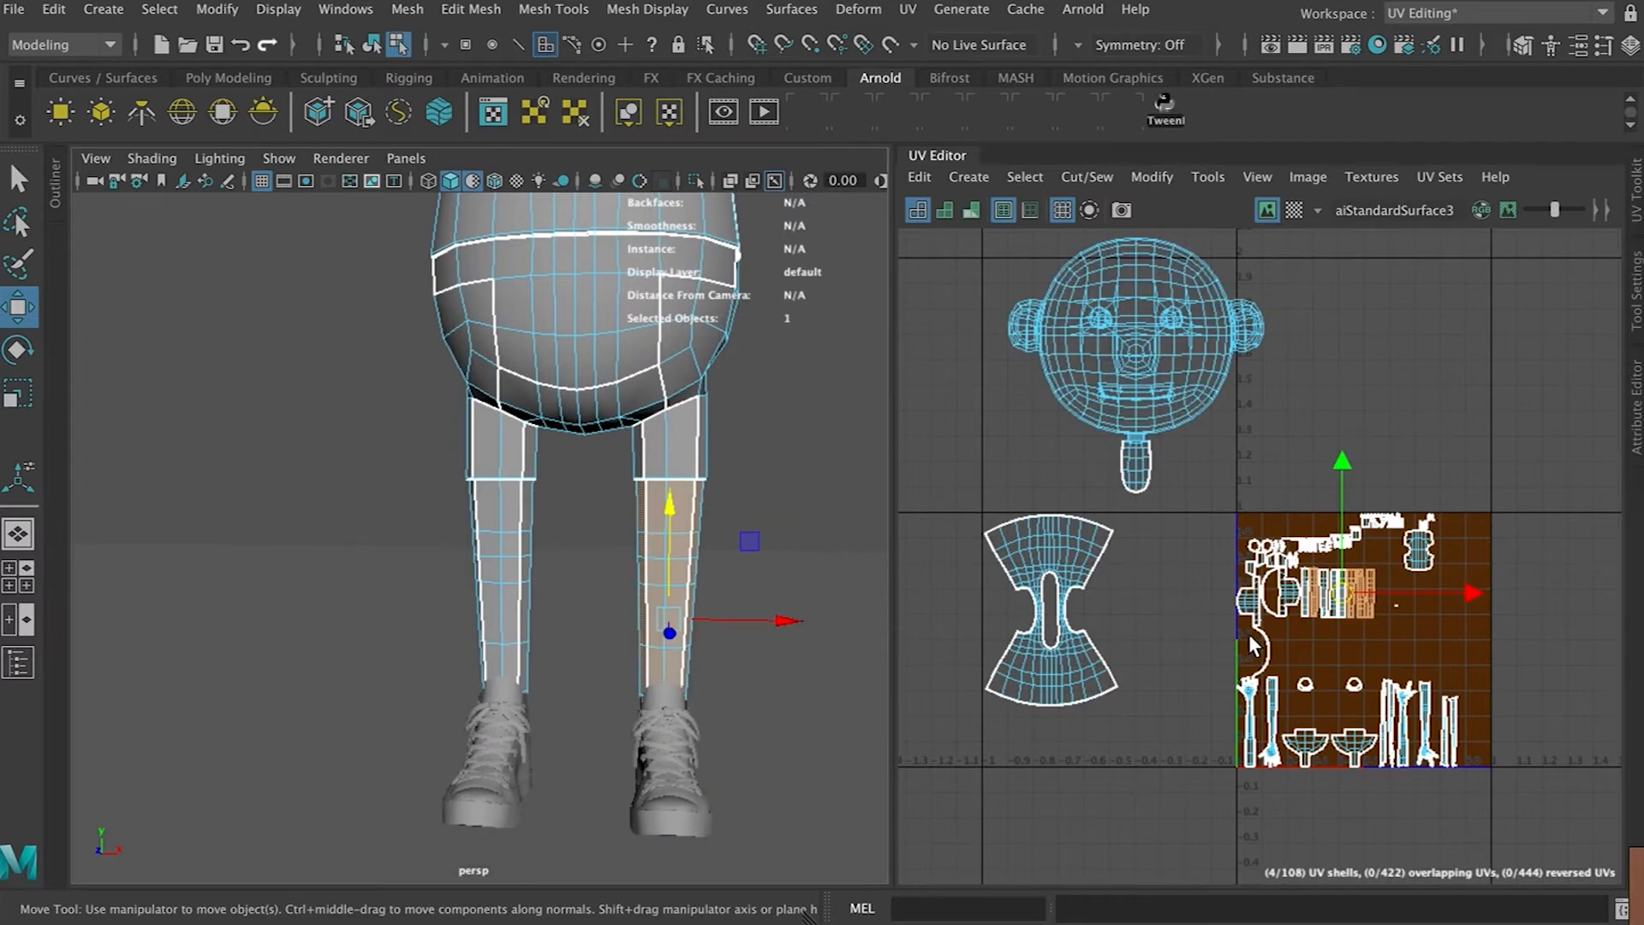
{"action": "key", "text": "g"}
{"action": "left_click_drag", "start_coordinate": [1533, 641], "coordinate": [1463, 351]}
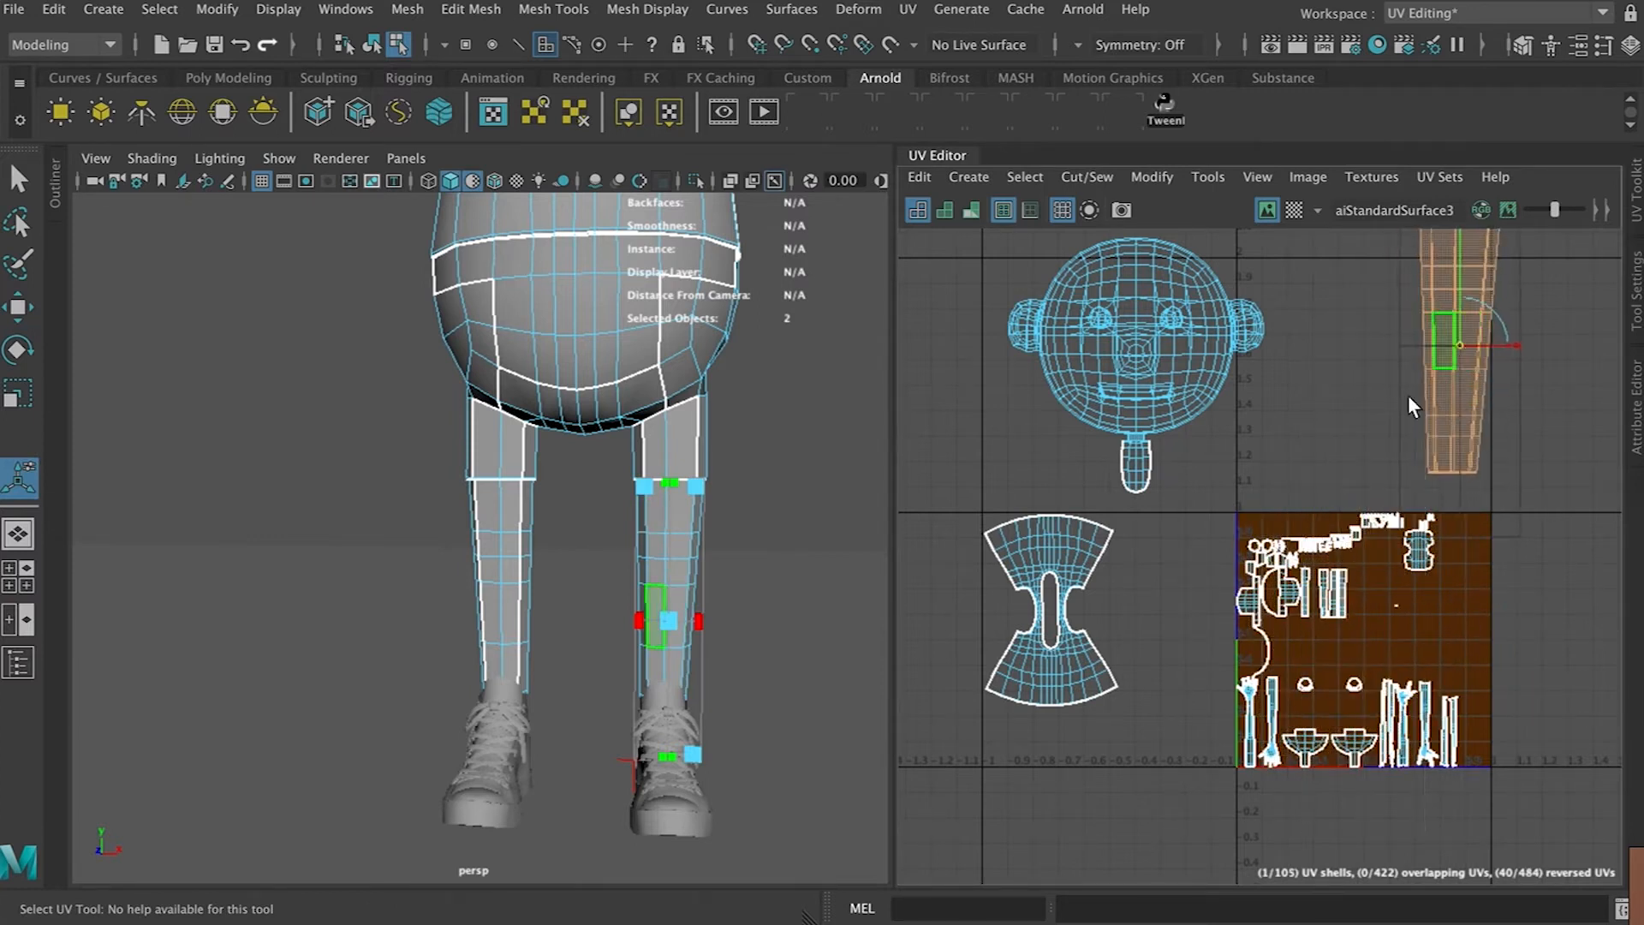
Planar-project the other leg's faces and place its UV shell beside the first leg
{"action": "left_click_drag", "start_coordinate": [386, 503], "coordinate": [595, 771]}
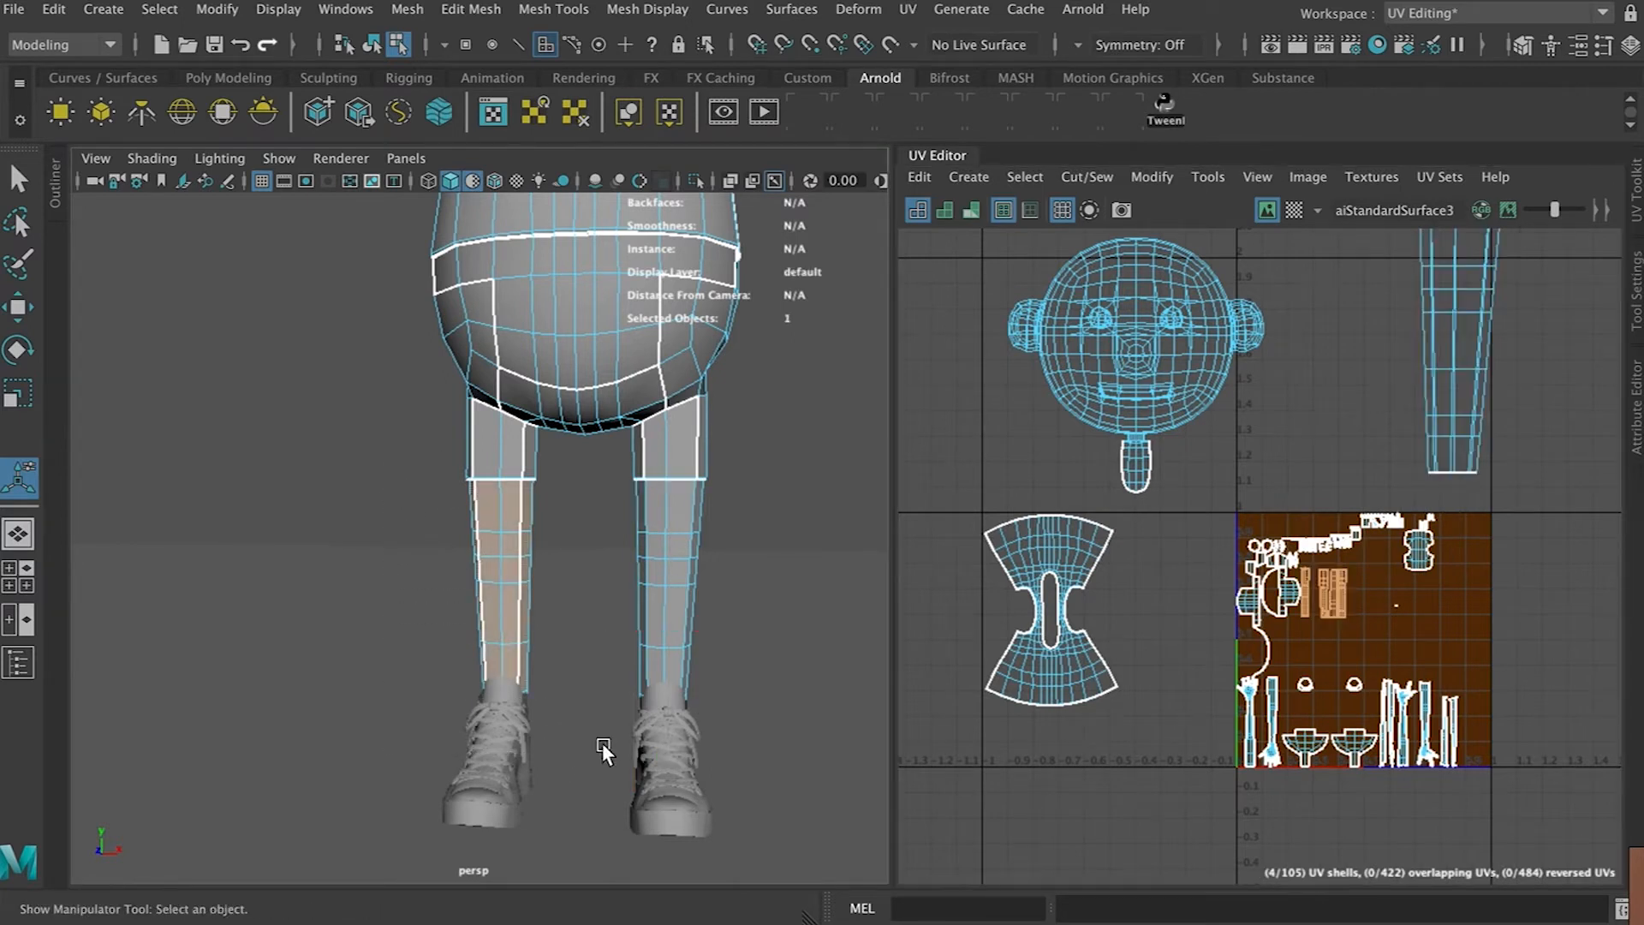
{"action": "left_click_drag", "start_coordinate": [1542, 638], "coordinate": [1353, 335]}
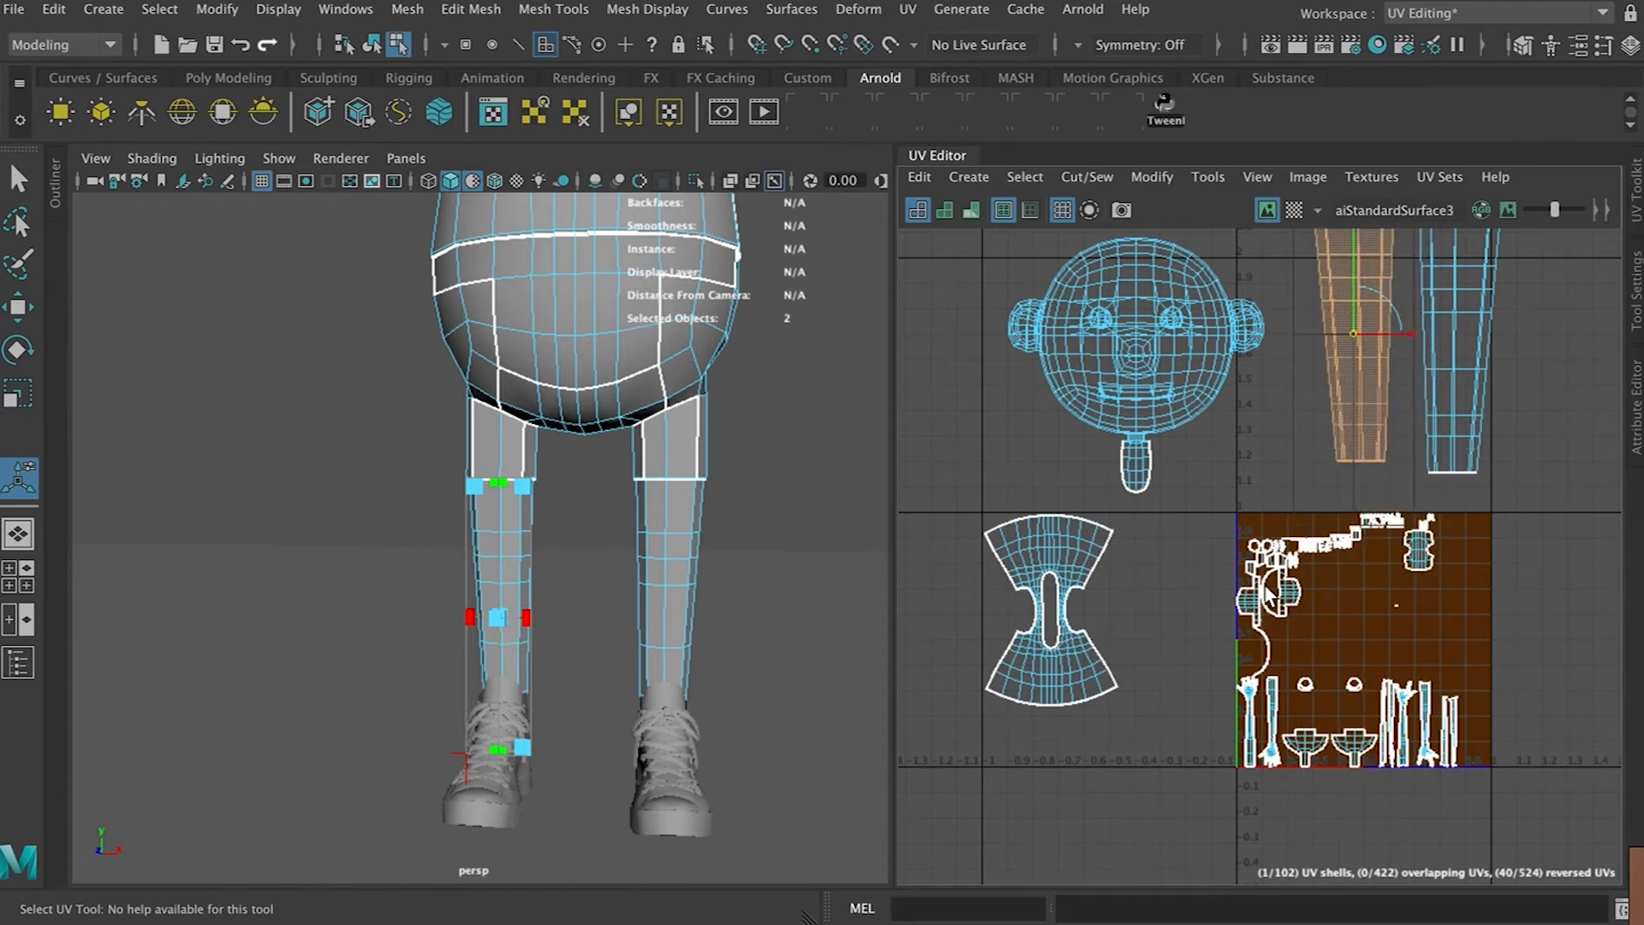
Select all of the shorts' faces, planar-project them, and move the shorts UV shell to the right outside the 0–1 space
{"action": "left_click_drag", "start_coordinate": [867, 448], "coordinate": [880, 460], "text": "alt"}
{"action": "middle_click_drag", "start_coordinate": [815, 445], "coordinate": [837, 494], "text": "alt"}
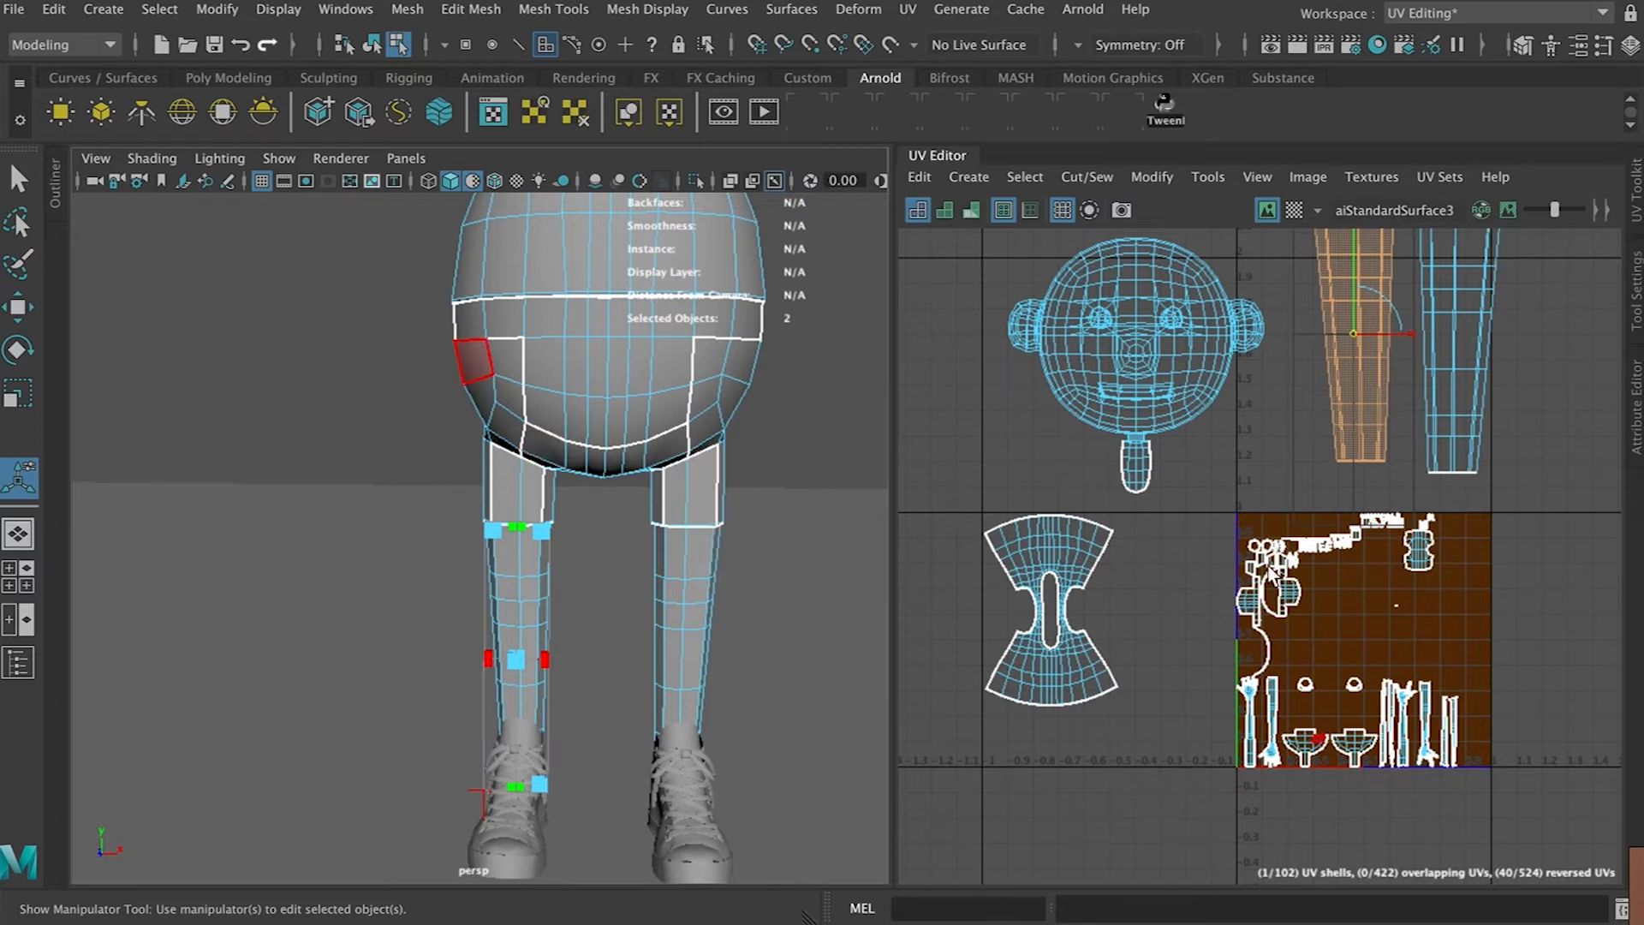
{"action": "right_click", "coordinate": [1282, 591]}
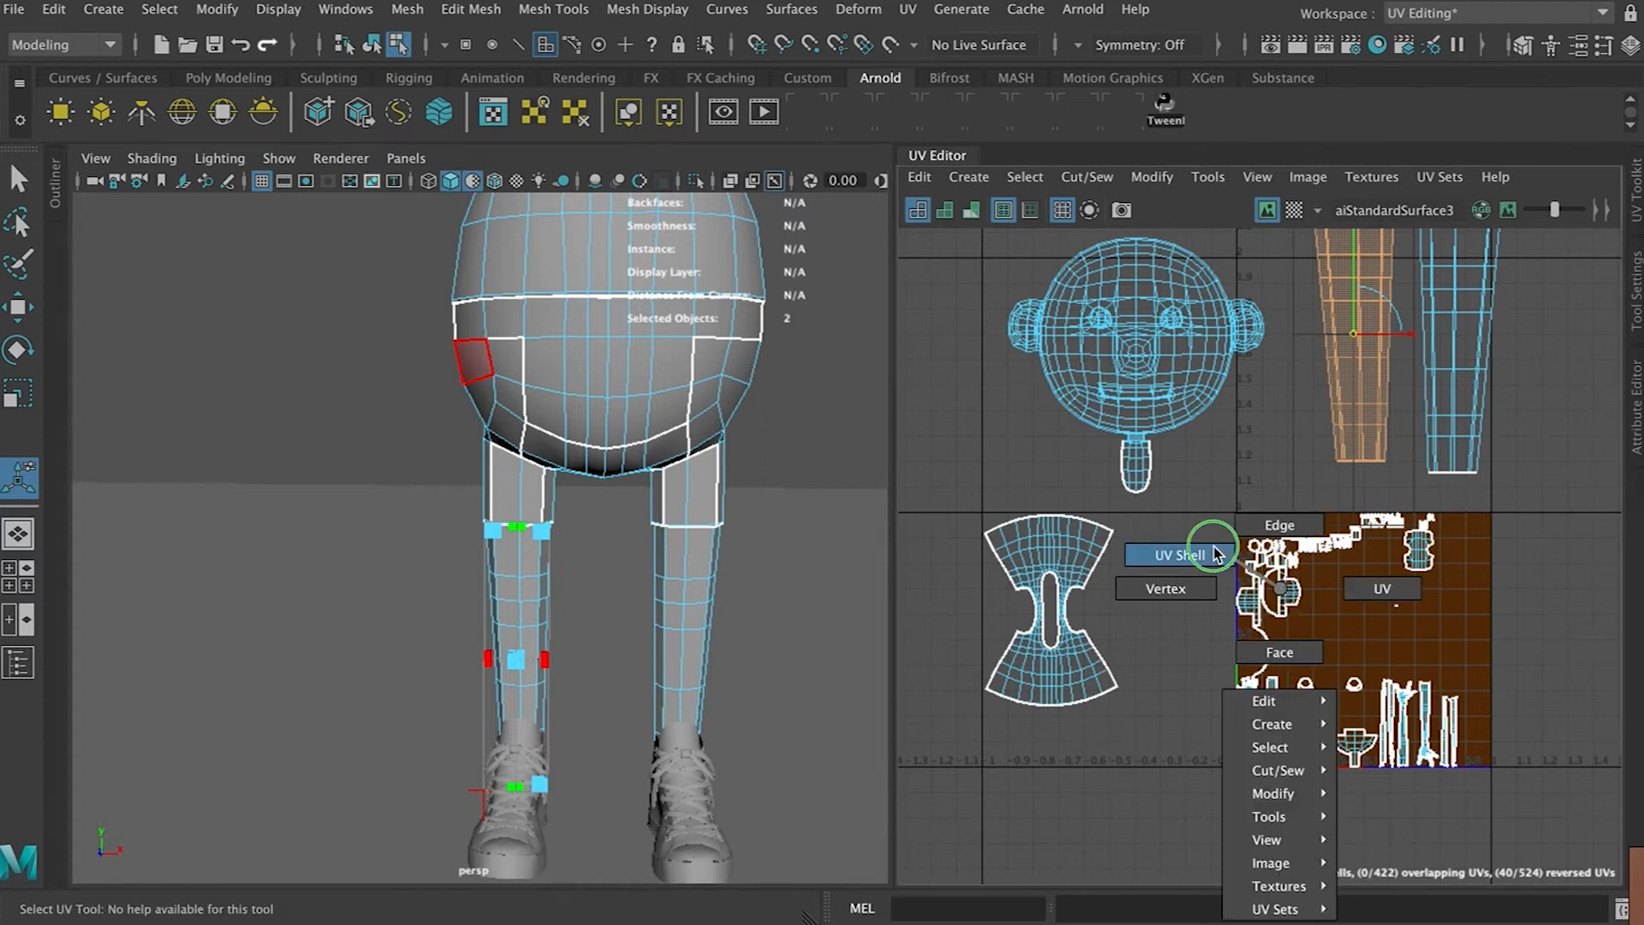
{"action": "right_click_drag", "start_coordinate": [1216, 554], "coordinate": [1217, 555]}
{"action": "left_click_drag", "start_coordinate": [383, 312], "coordinate": [843, 495]}
{"action": "left_click", "coordinate": [661, 411]}
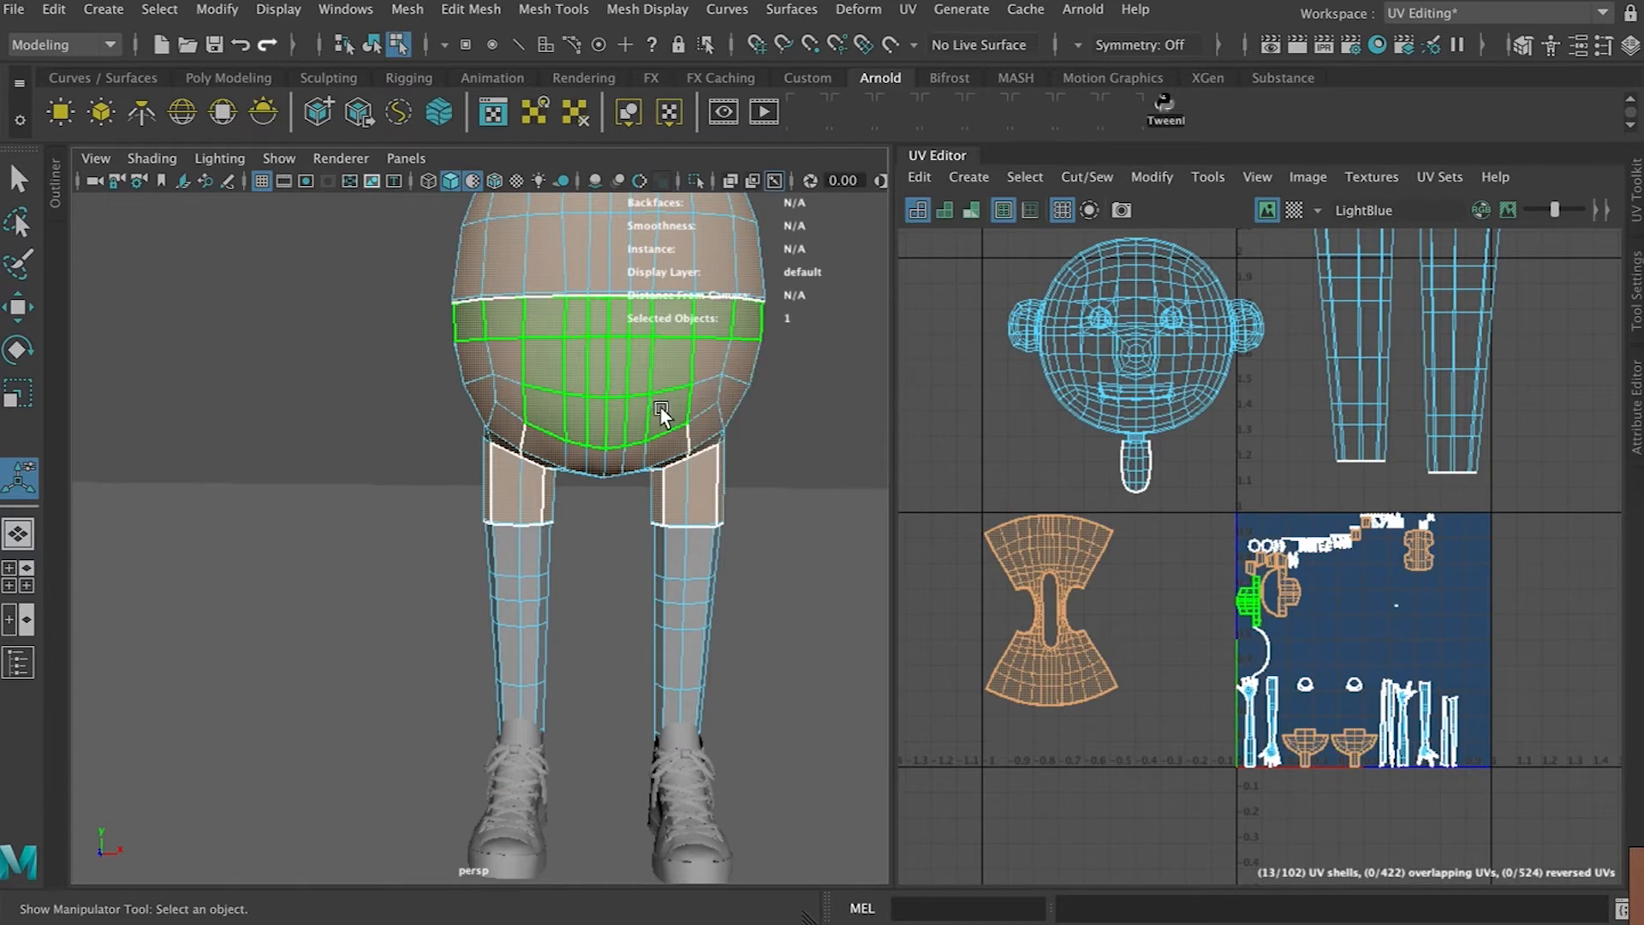
{"action": "left_click", "coordinate": [654, 403]}
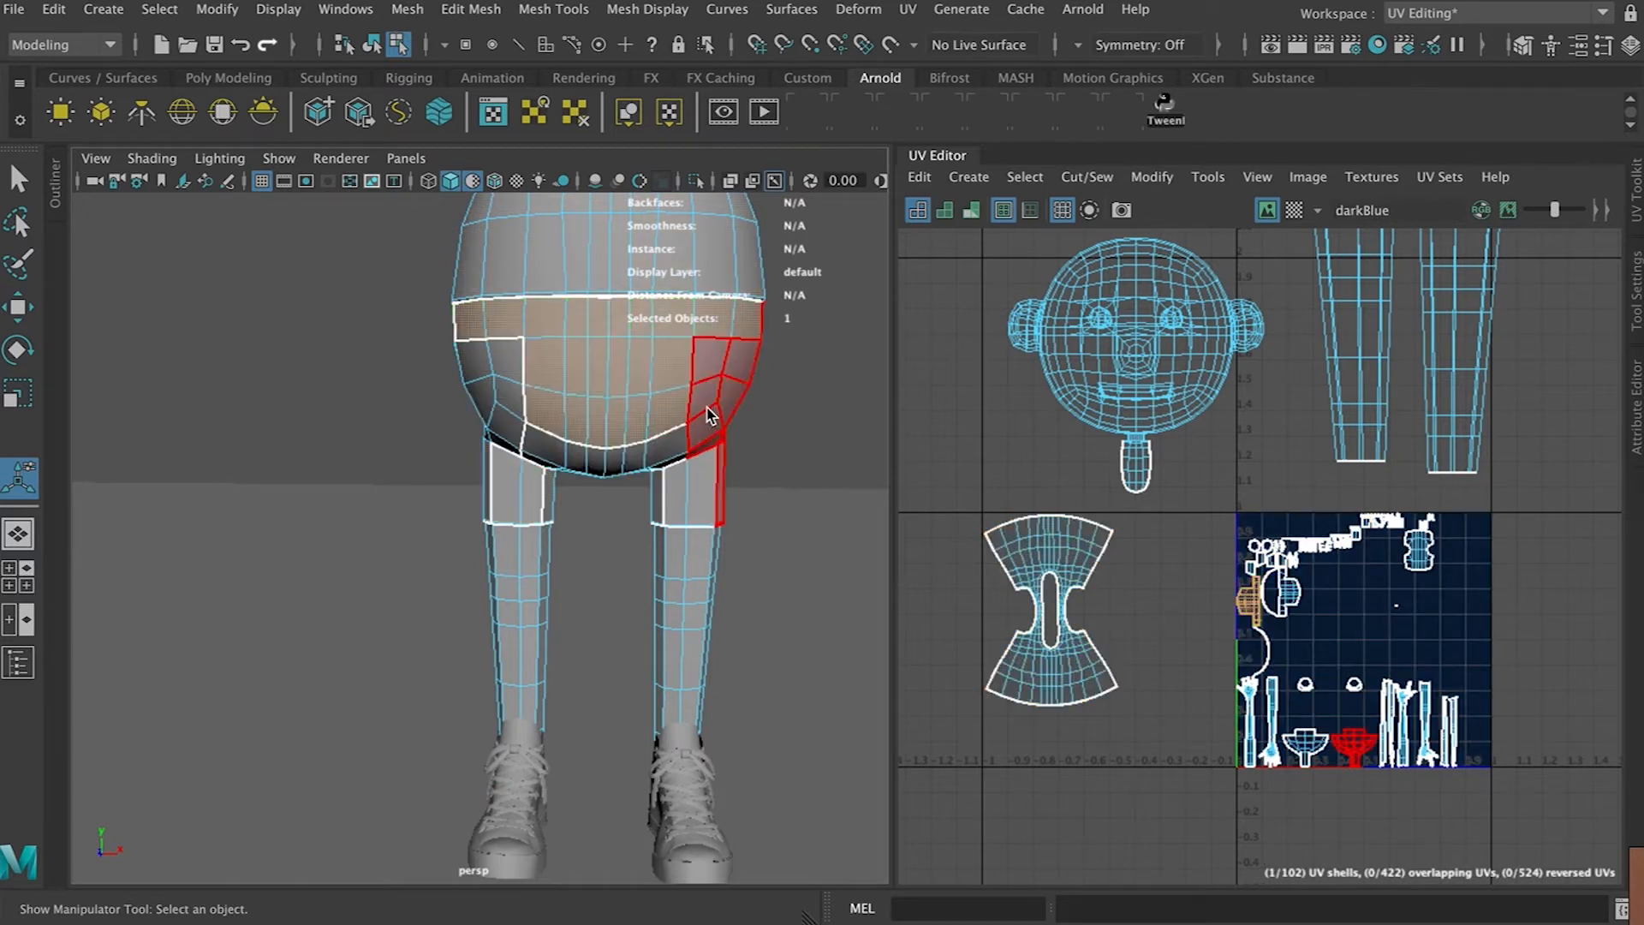
{"action": "left_click", "coordinate": [705, 407], "text": "shift"}
{"action": "left_click_drag", "start_coordinate": [446, 411], "coordinate": [543, 497], "text": "shift"}
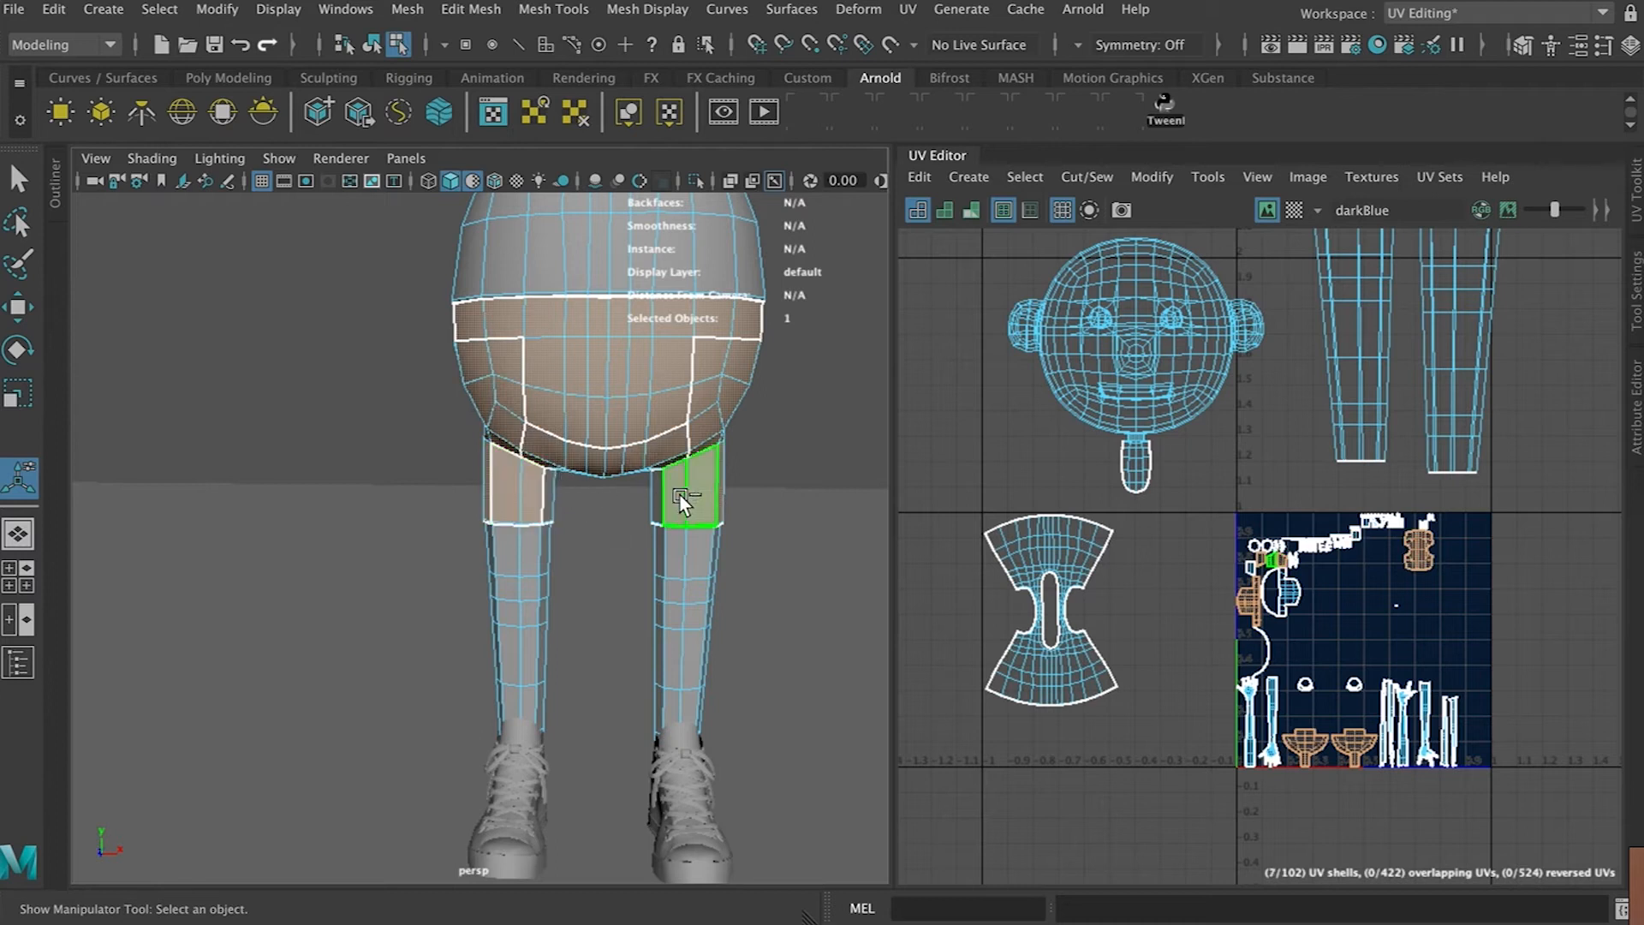
{"action": "left_click", "coordinate": [547, 492], "text": "shift"}
{"action": "left_click_drag", "start_coordinate": [588, 525], "coordinate": [939, 502], "text": "alt"}
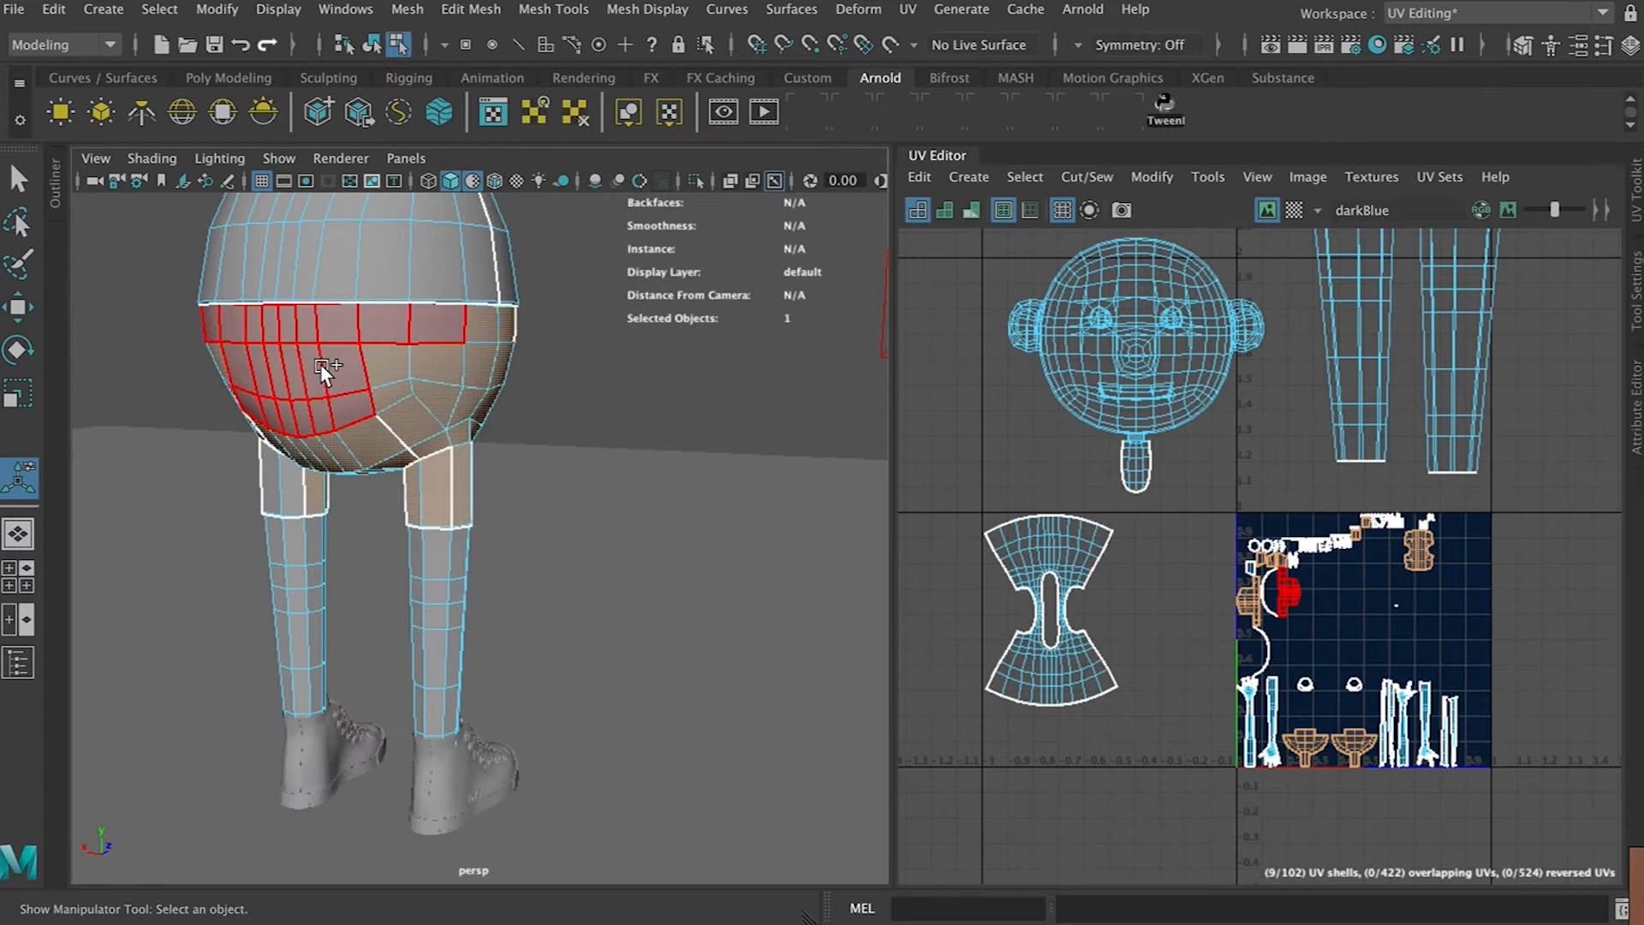
{"action": "left_click", "coordinate": [323, 373], "text": "shift"}
{"action": "left_click", "coordinate": [279, 469], "text": "shift"}
{"action": "left_click_drag", "start_coordinate": [274, 393], "coordinate": [809, 378], "text": "alt"}
{"action": "left_click", "coordinate": [1236, 498]}
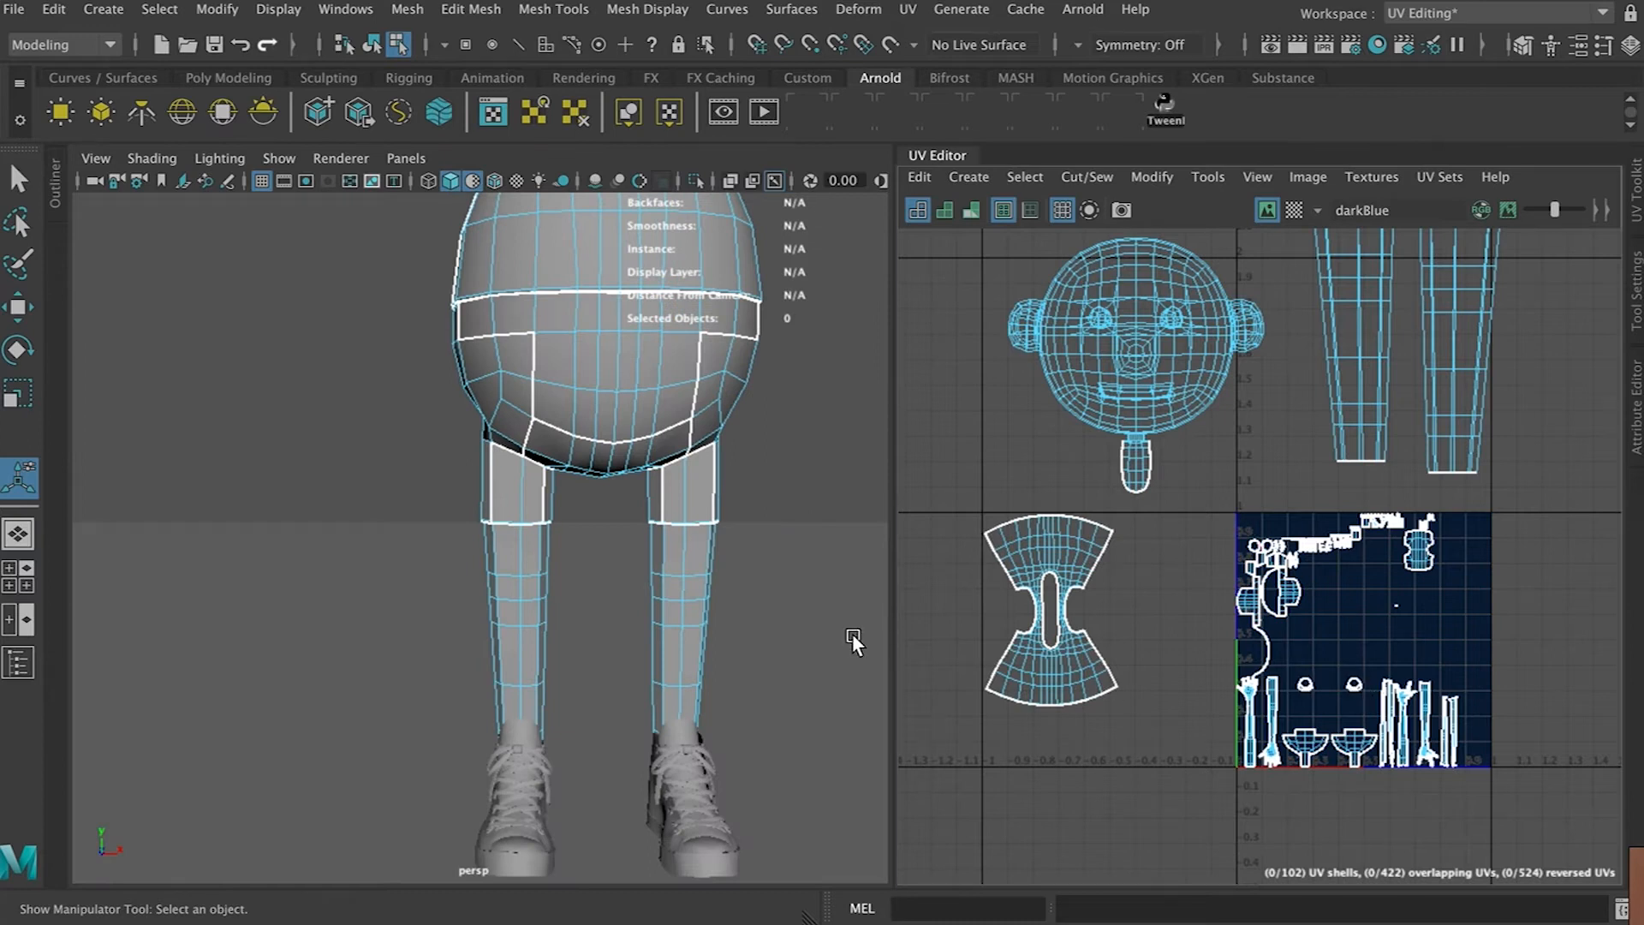
{"action": "key", "text": "ctrl+z"}
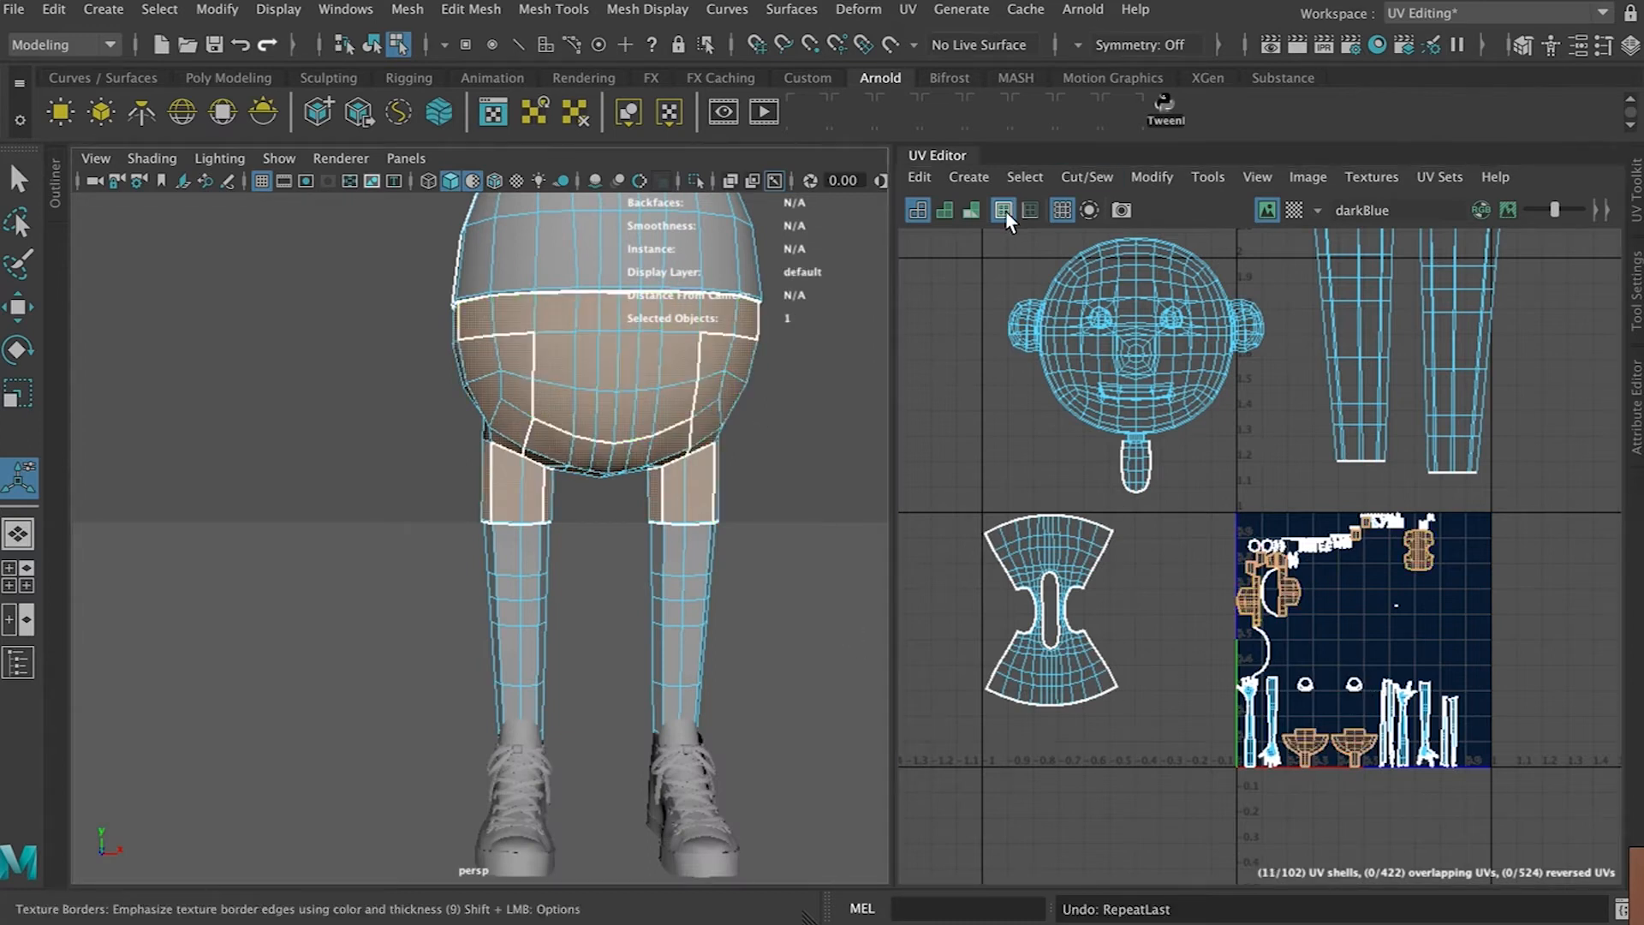
{"action": "left_click", "coordinate": [968, 177]}
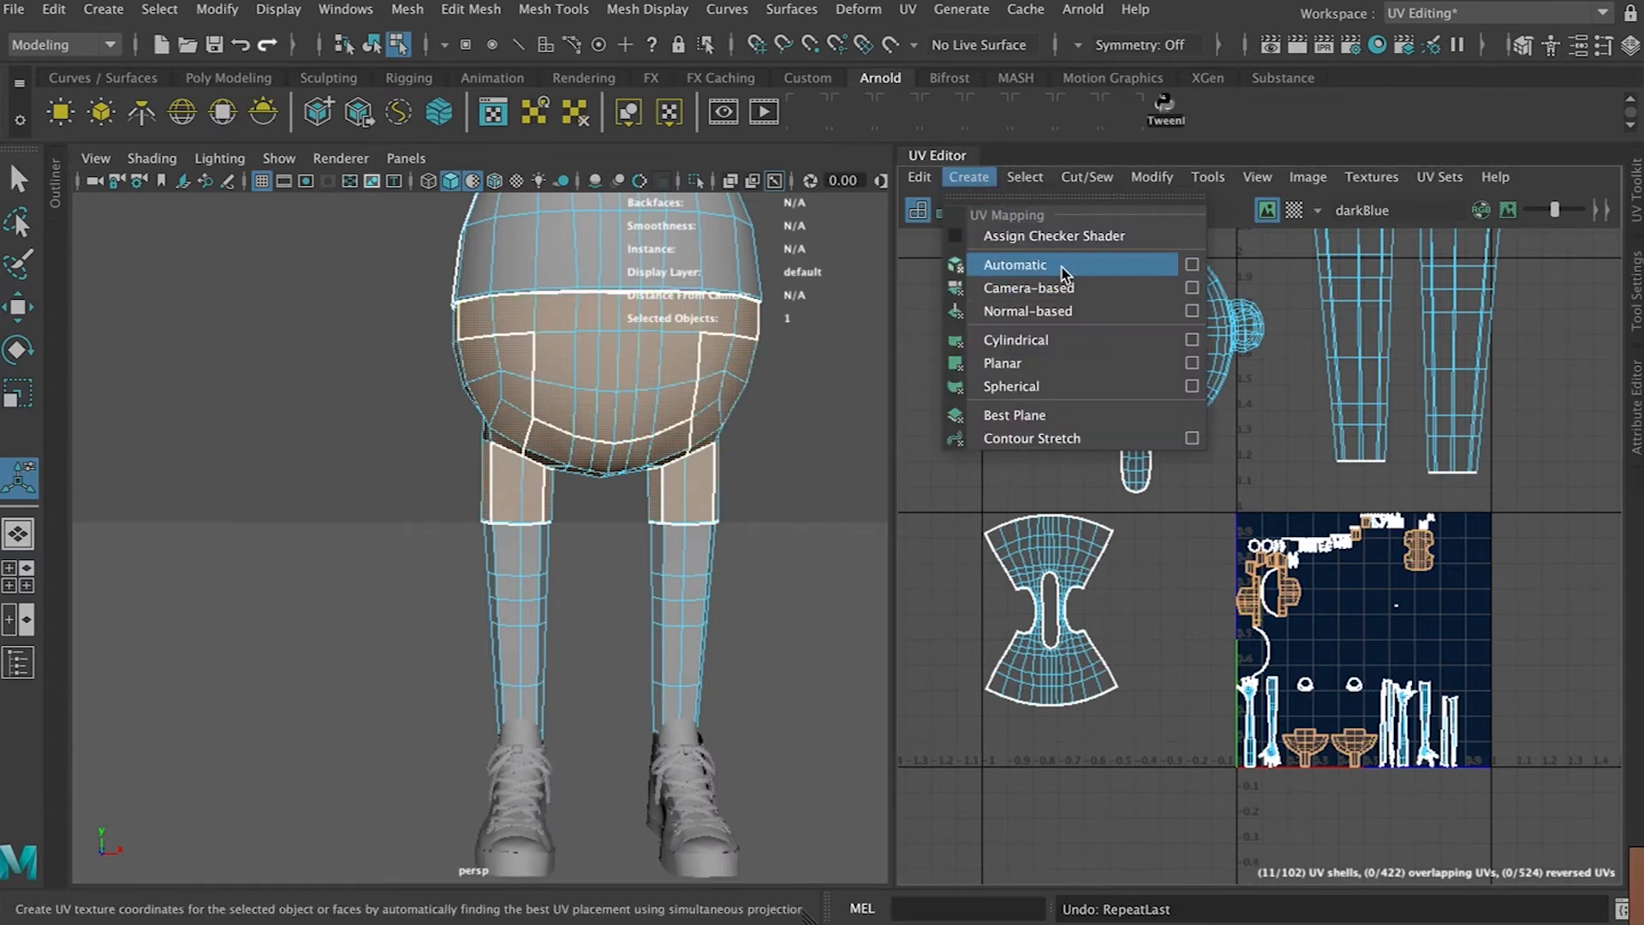
{"action": "left_click", "coordinate": [1064, 368]}
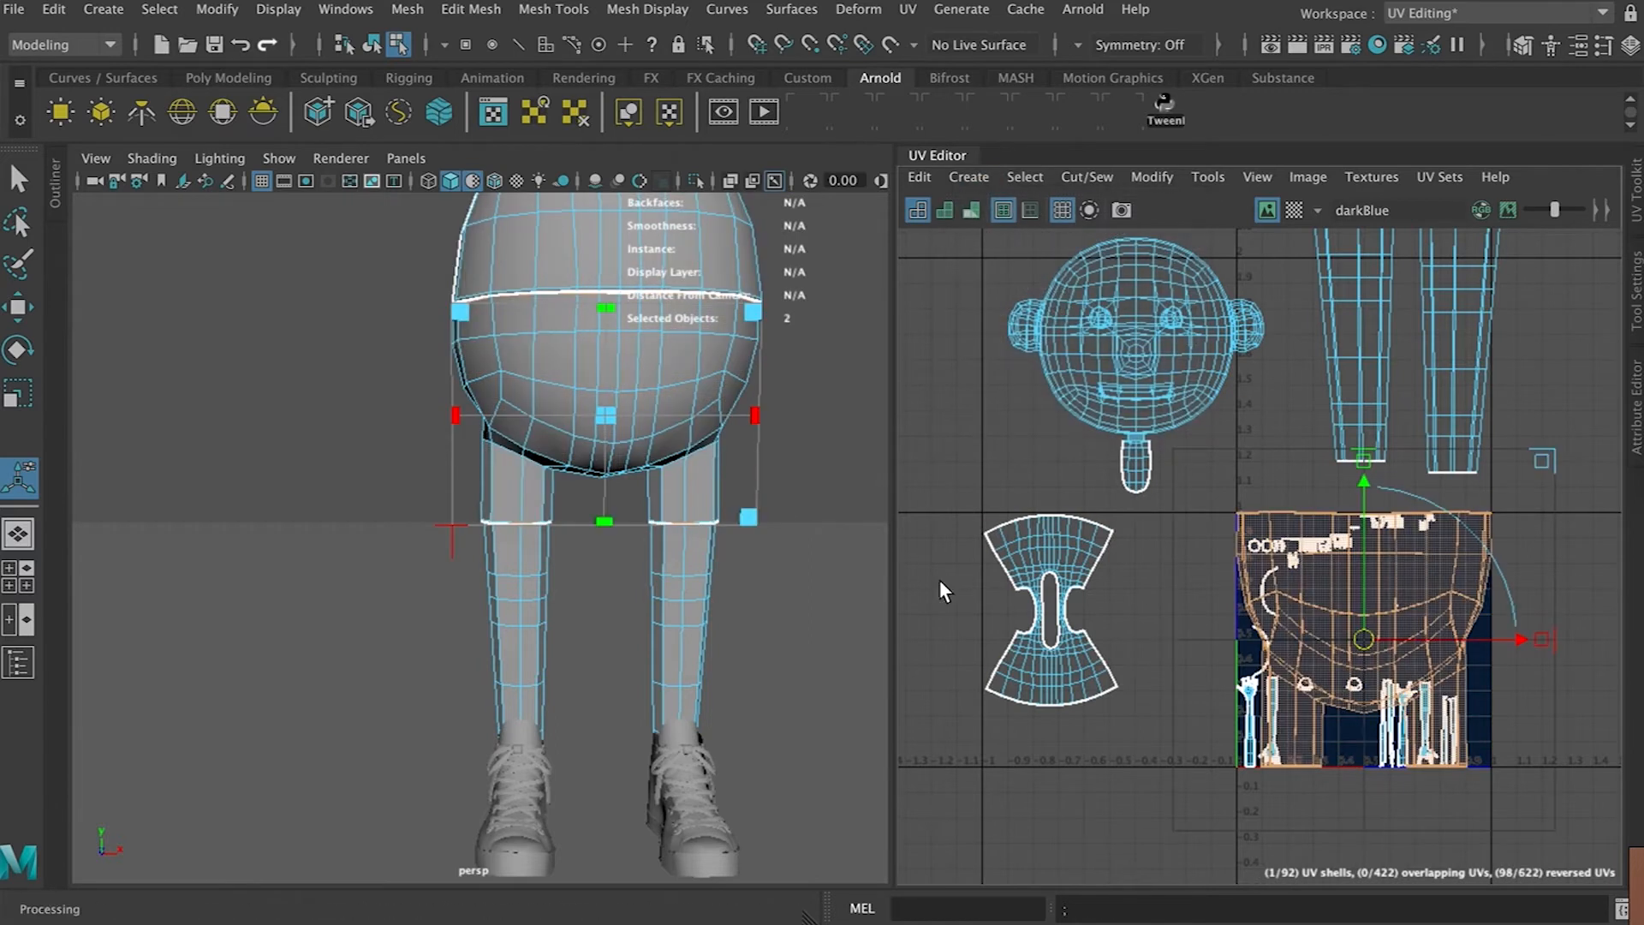
{"action": "key", "text": "w"}
{"action": "left_click_drag", "start_coordinate": [1423, 600], "coordinate": [1643, 418]}
Select one arm's faces and apply a planar projection from the Y axis with bounding-box fit
{"action": "left_click_drag", "start_coordinate": [779, 544], "coordinate": [832, 594], "text": "alt"}
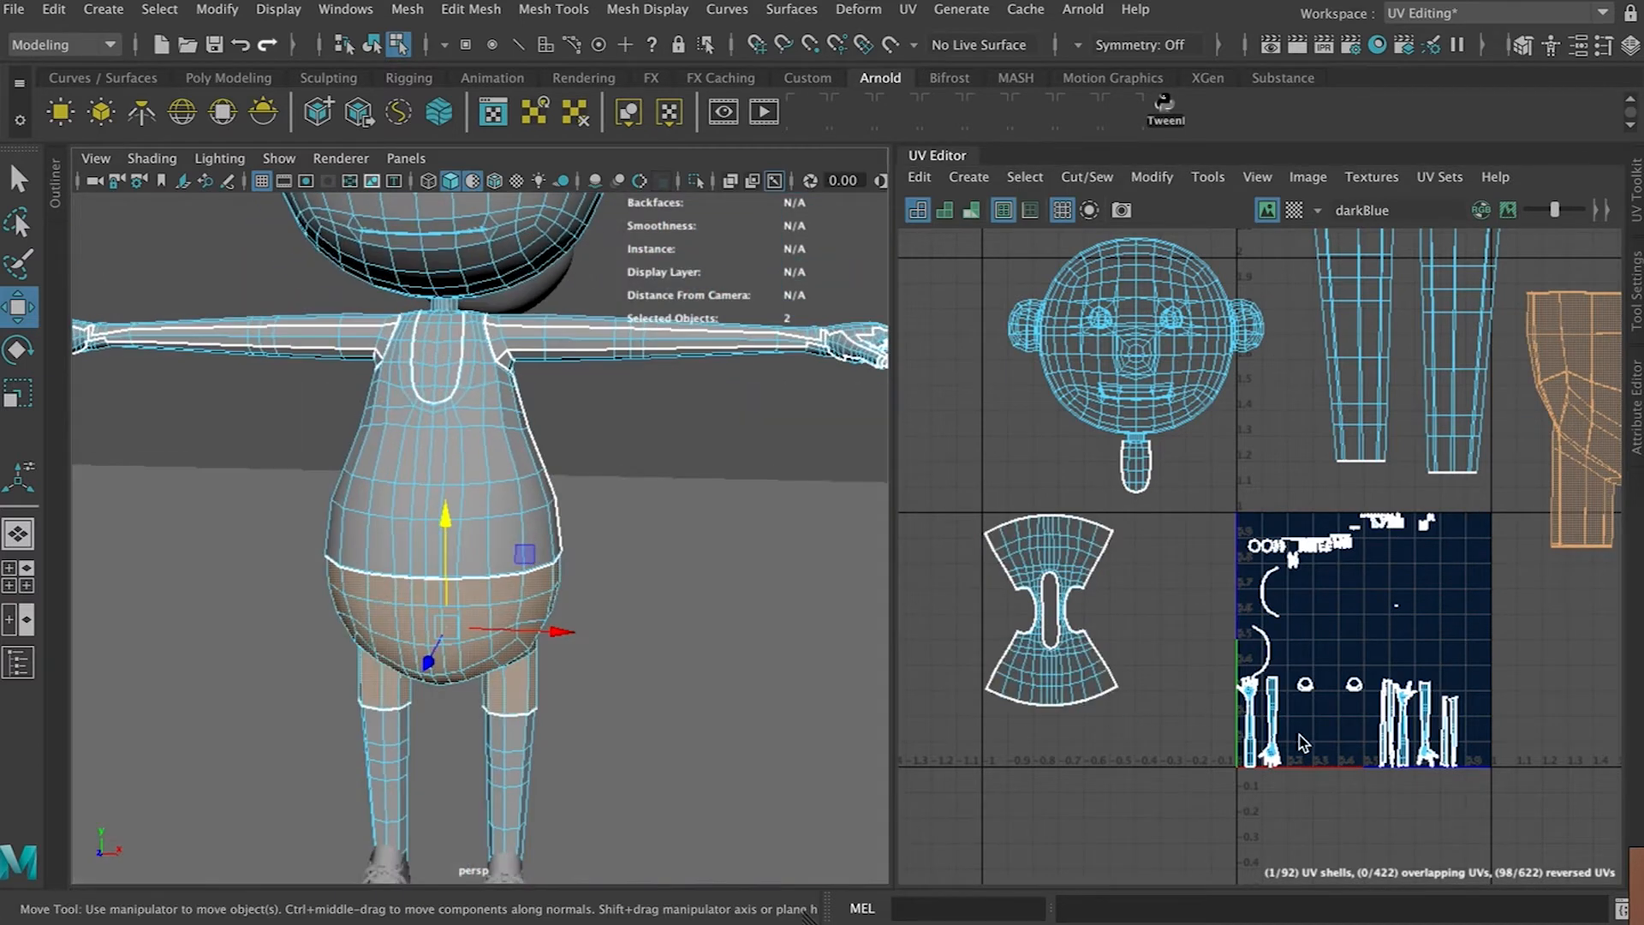
{"action": "scroll", "coordinate": [1300, 734], "scroll_direction": "up", "scroll_amount": 4}
{"action": "left_click", "coordinate": [1236, 726]}
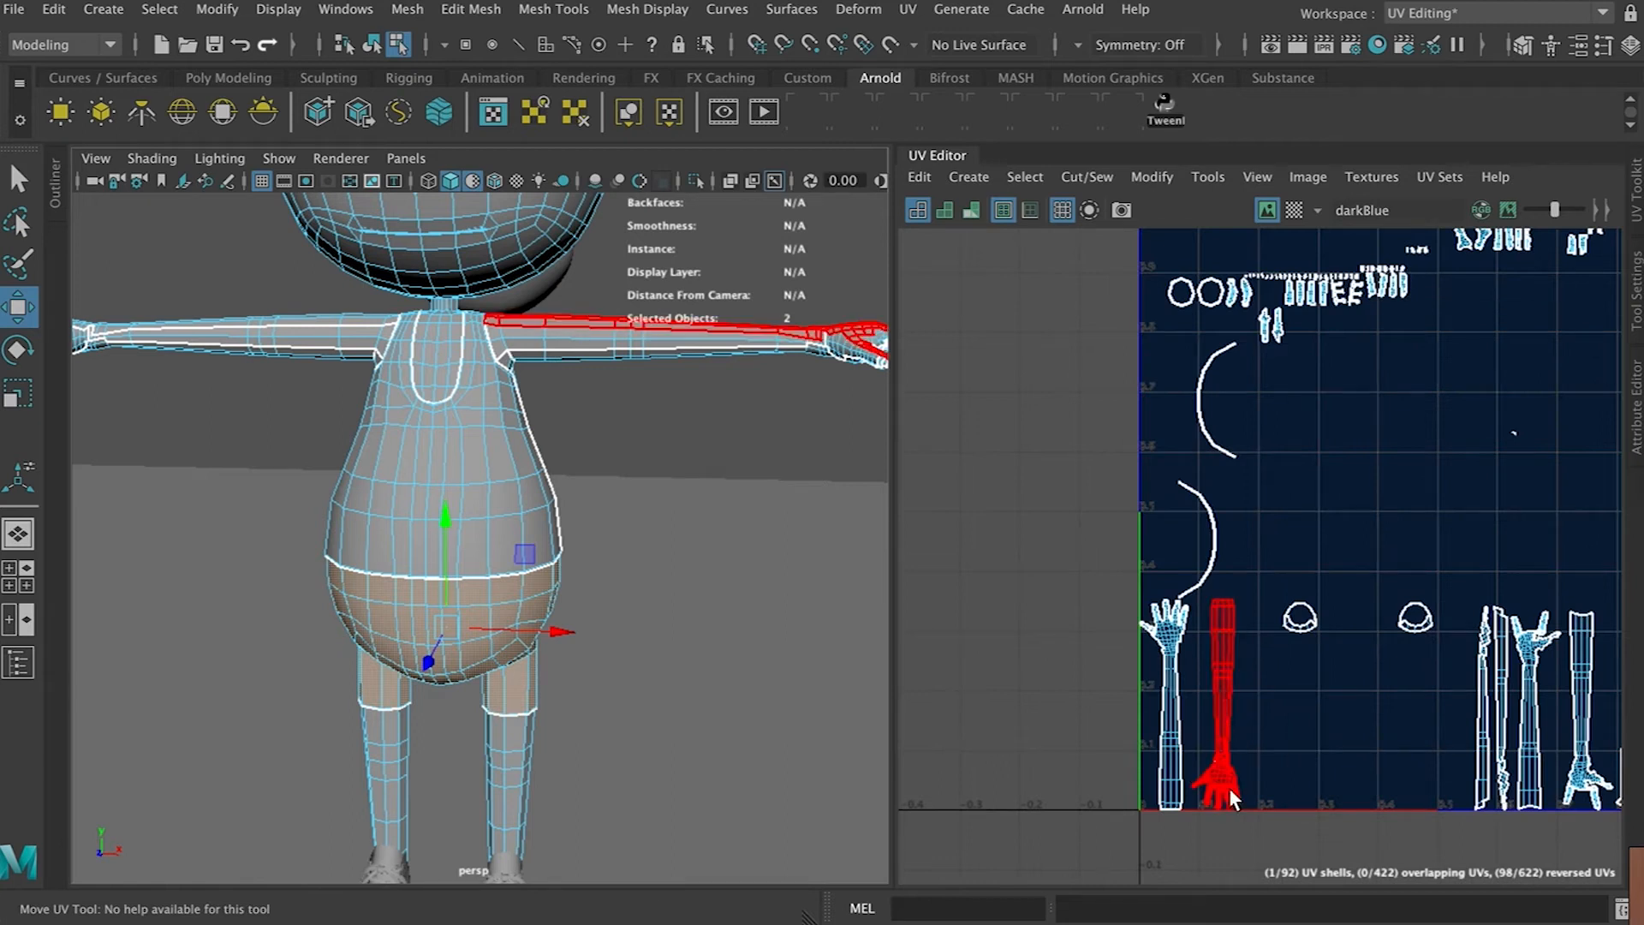
{"action": "left_click", "coordinate": [706, 503]}
{"action": "key", "text": "f"}
{"action": "left_click_drag", "start_coordinate": [797, 365], "coordinate": [517, 427]}
{"action": "scroll", "coordinate": [519, 435], "scroll_direction": "up", "scroll_amount": 10}
{"action": "middle_click_drag", "start_coordinate": [528, 385], "coordinate": [505, 713], "text": "alt"}
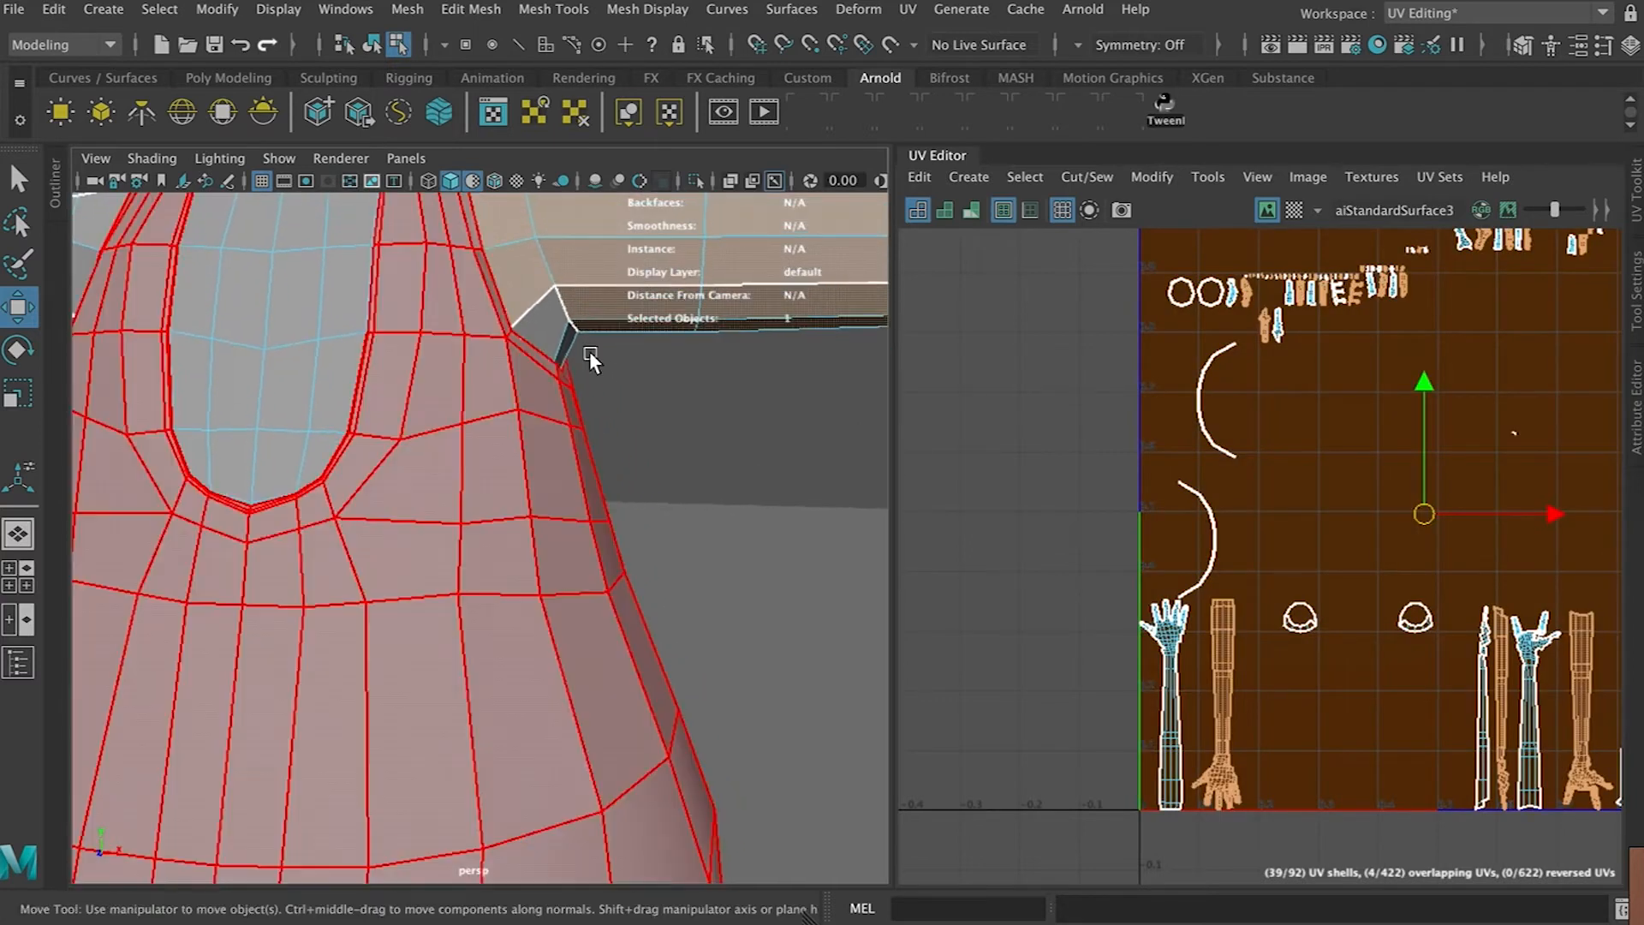
{"action": "left_click", "coordinate": [543, 339]}
{"action": "left_click", "coordinate": [748, 435]}
{"action": "left_click_drag", "start_coordinate": [748, 435], "coordinate": [767, 492], "text": "alt"}
{"action": "scroll", "coordinate": [767, 495], "scroll_direction": "down", "scroll_amount": 10}
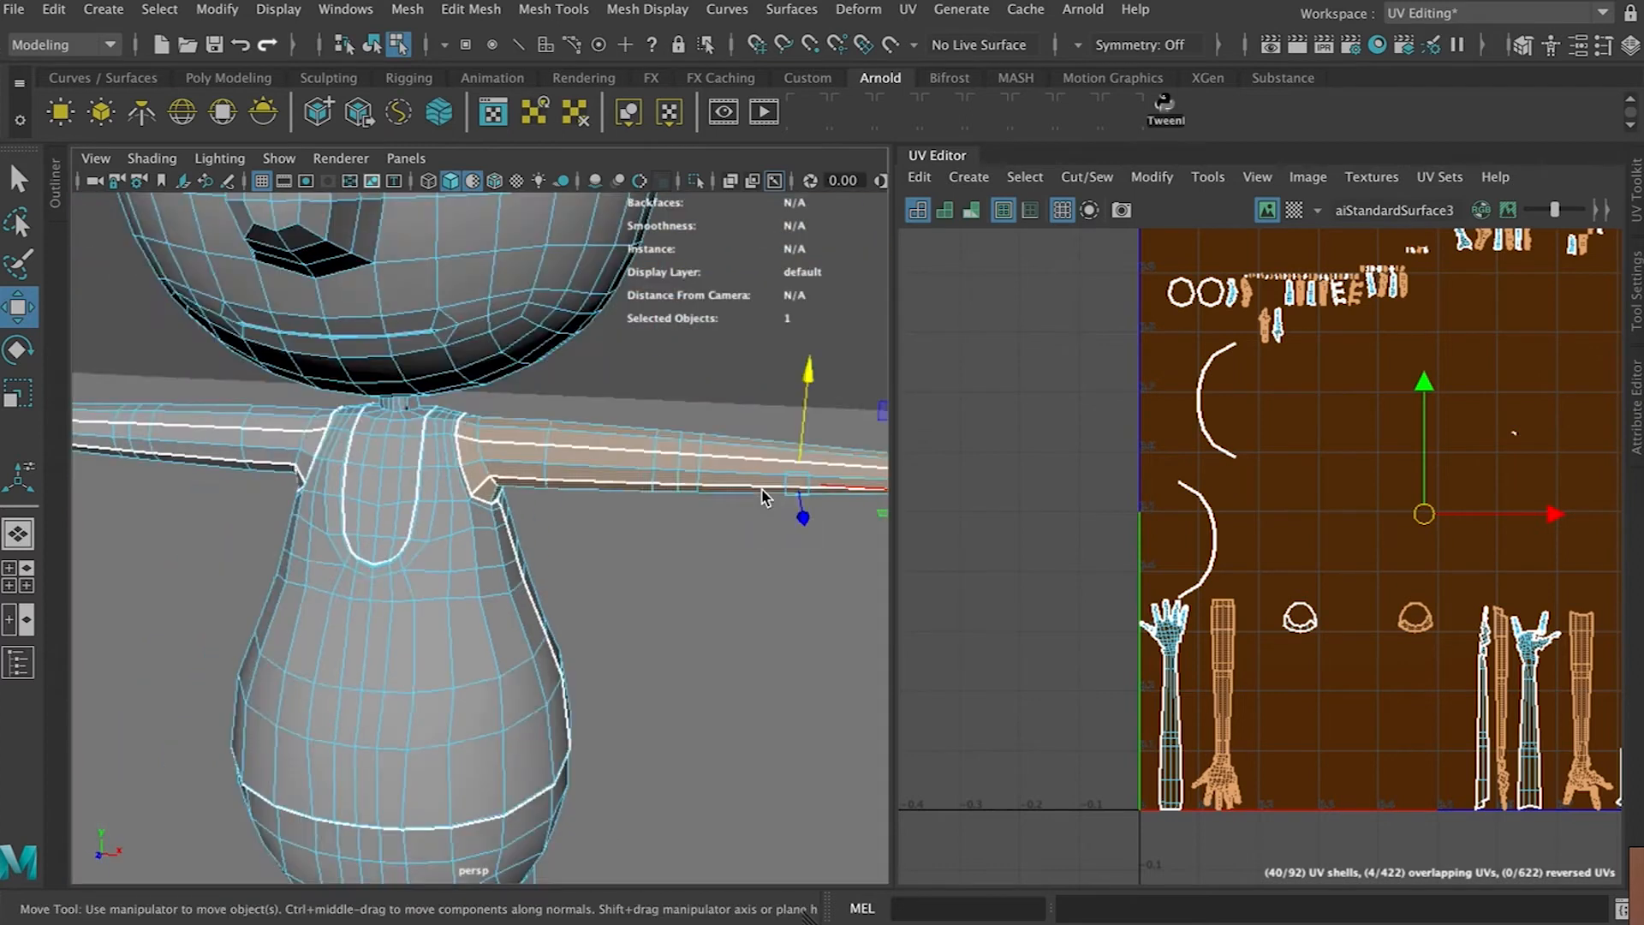
{"action": "scroll", "coordinate": [497, 516], "scroll_direction": "up", "scroll_amount": 10}
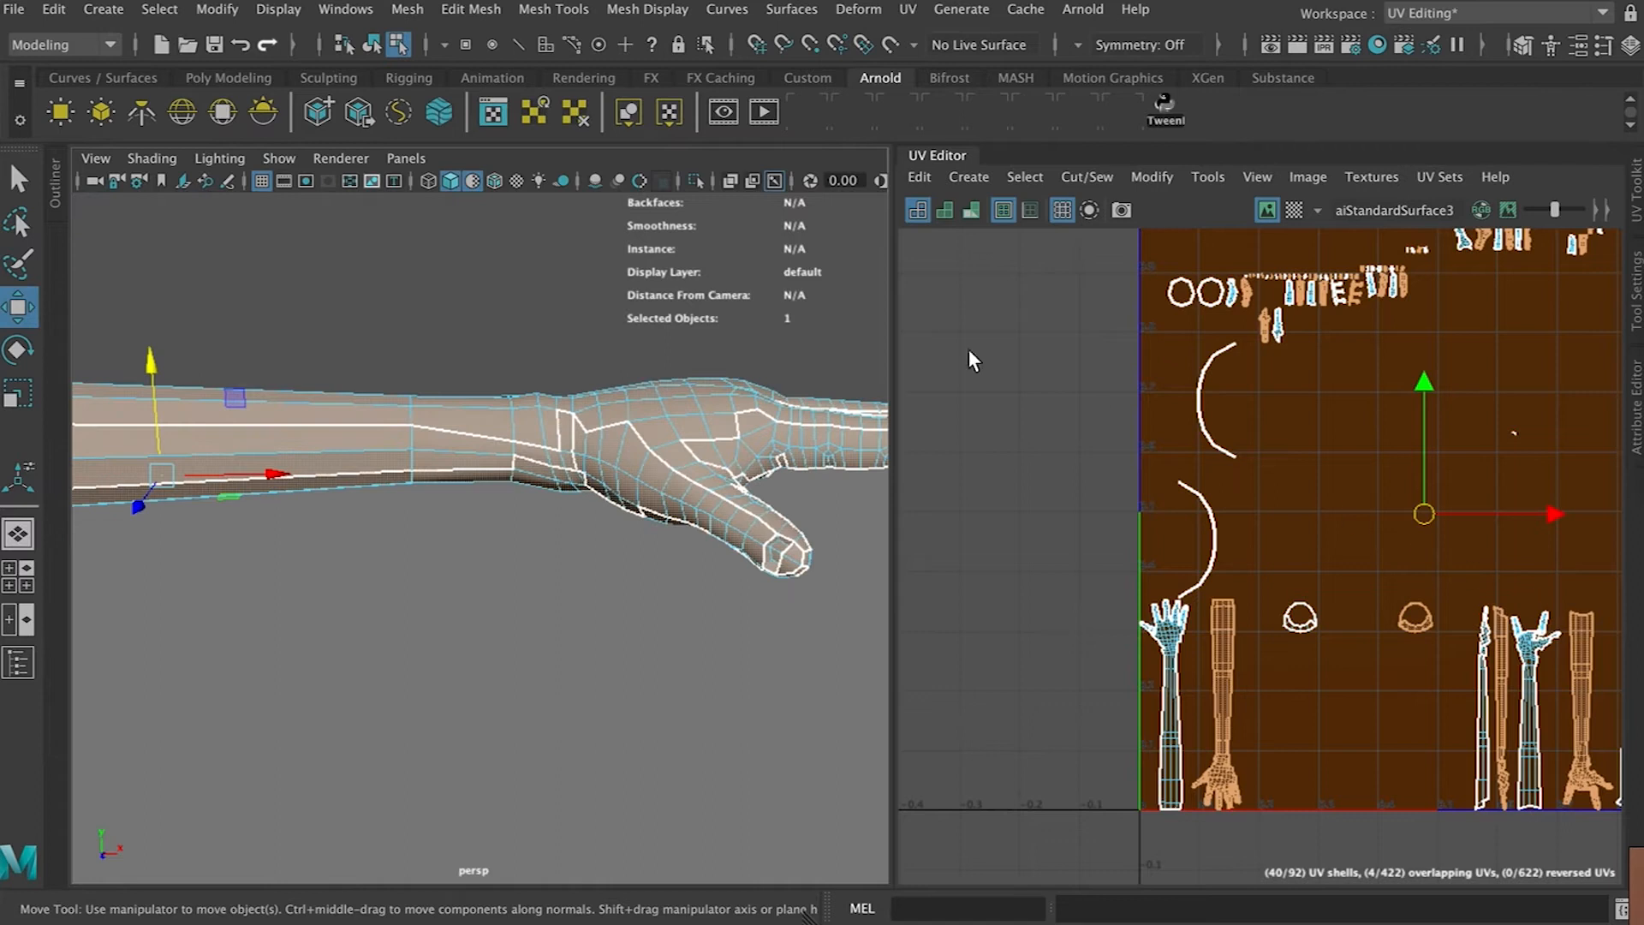
{"action": "left_click", "coordinate": [969, 177]}
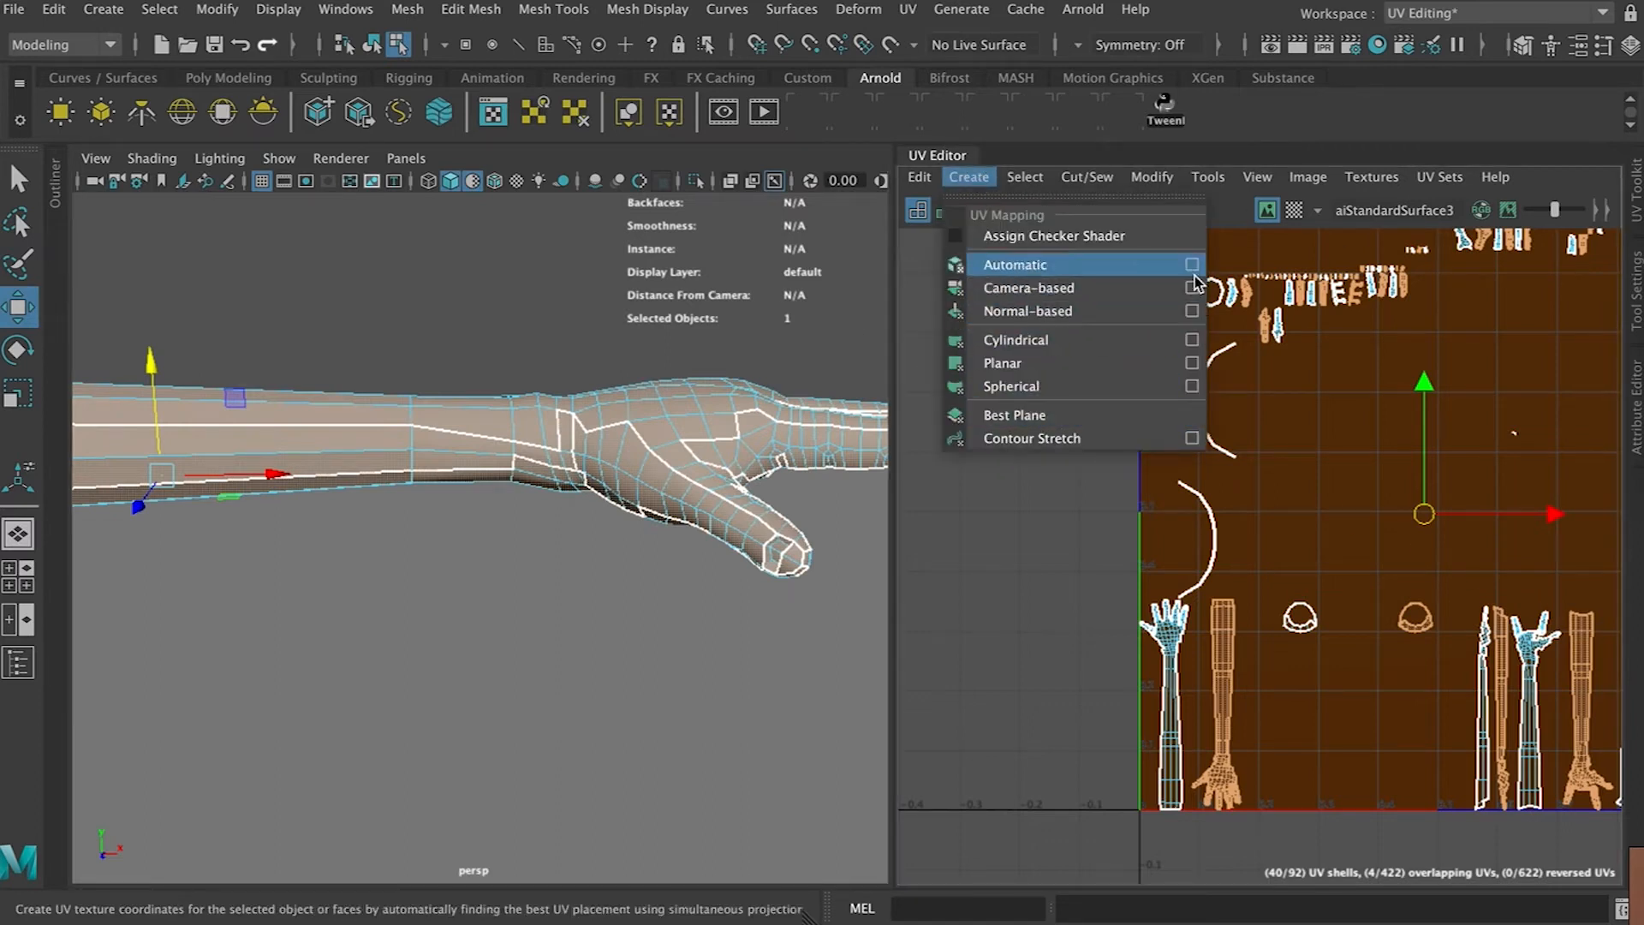
{"action": "left_click", "coordinate": [1192, 365]}
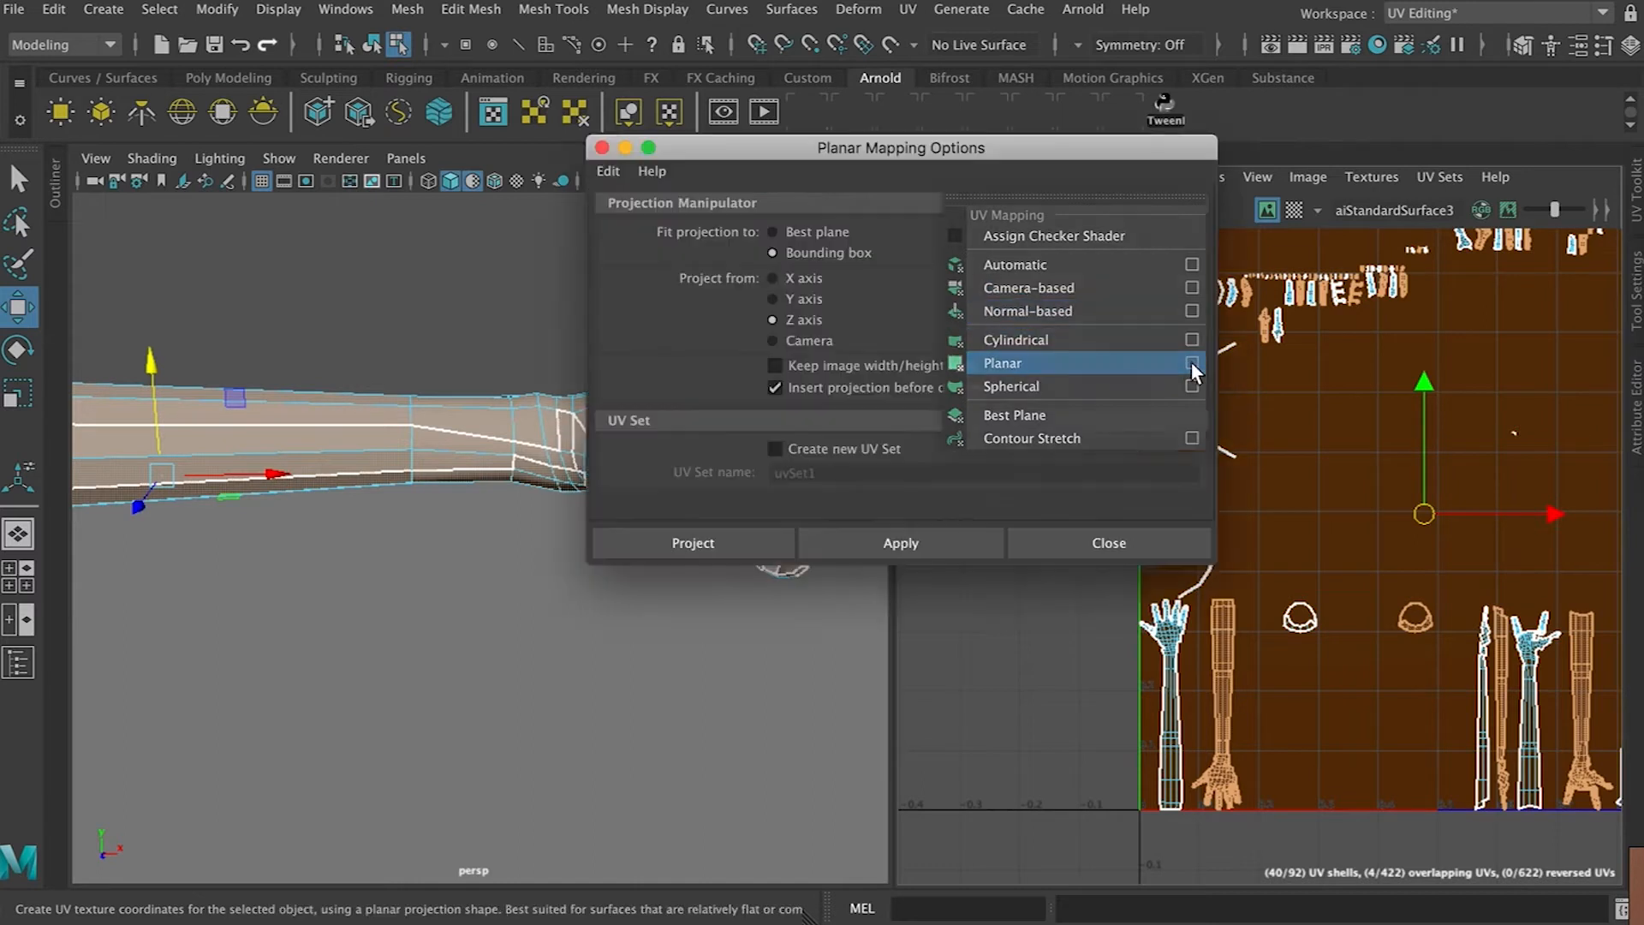
{"action": "scroll", "coordinate": [387, 472], "scroll_direction": "down", "scroll_amount": 5}
{"action": "left_click_drag", "start_coordinate": [425, 415], "coordinate": [400, 465], "text": "alt"}
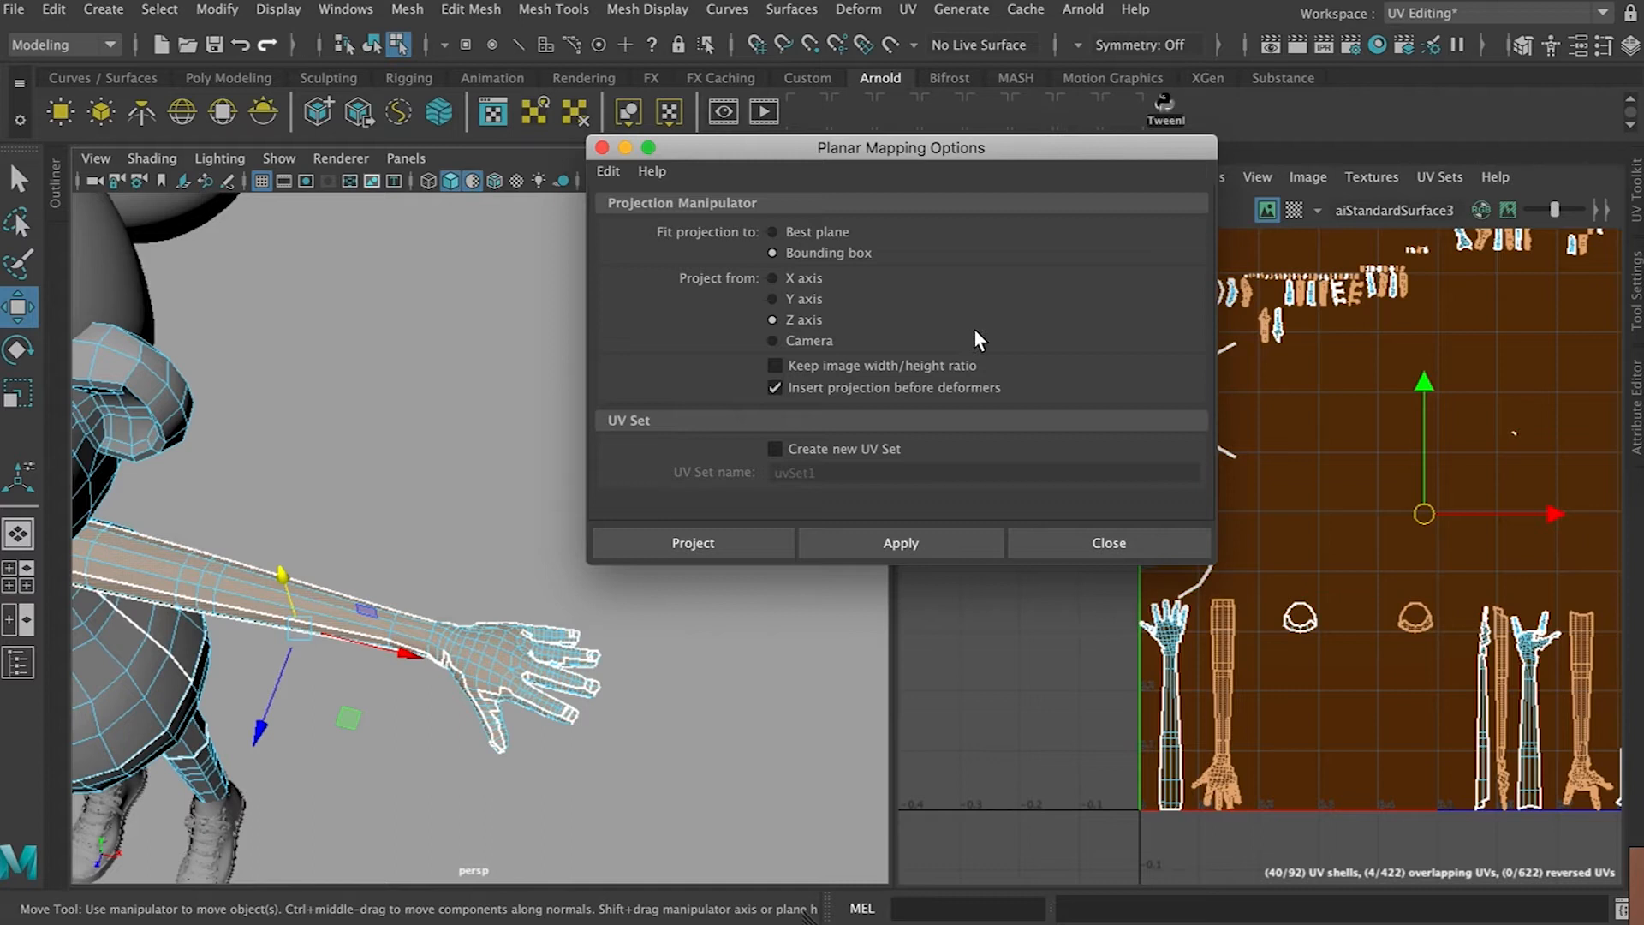
{"action": "left_click", "coordinate": [955, 549]}
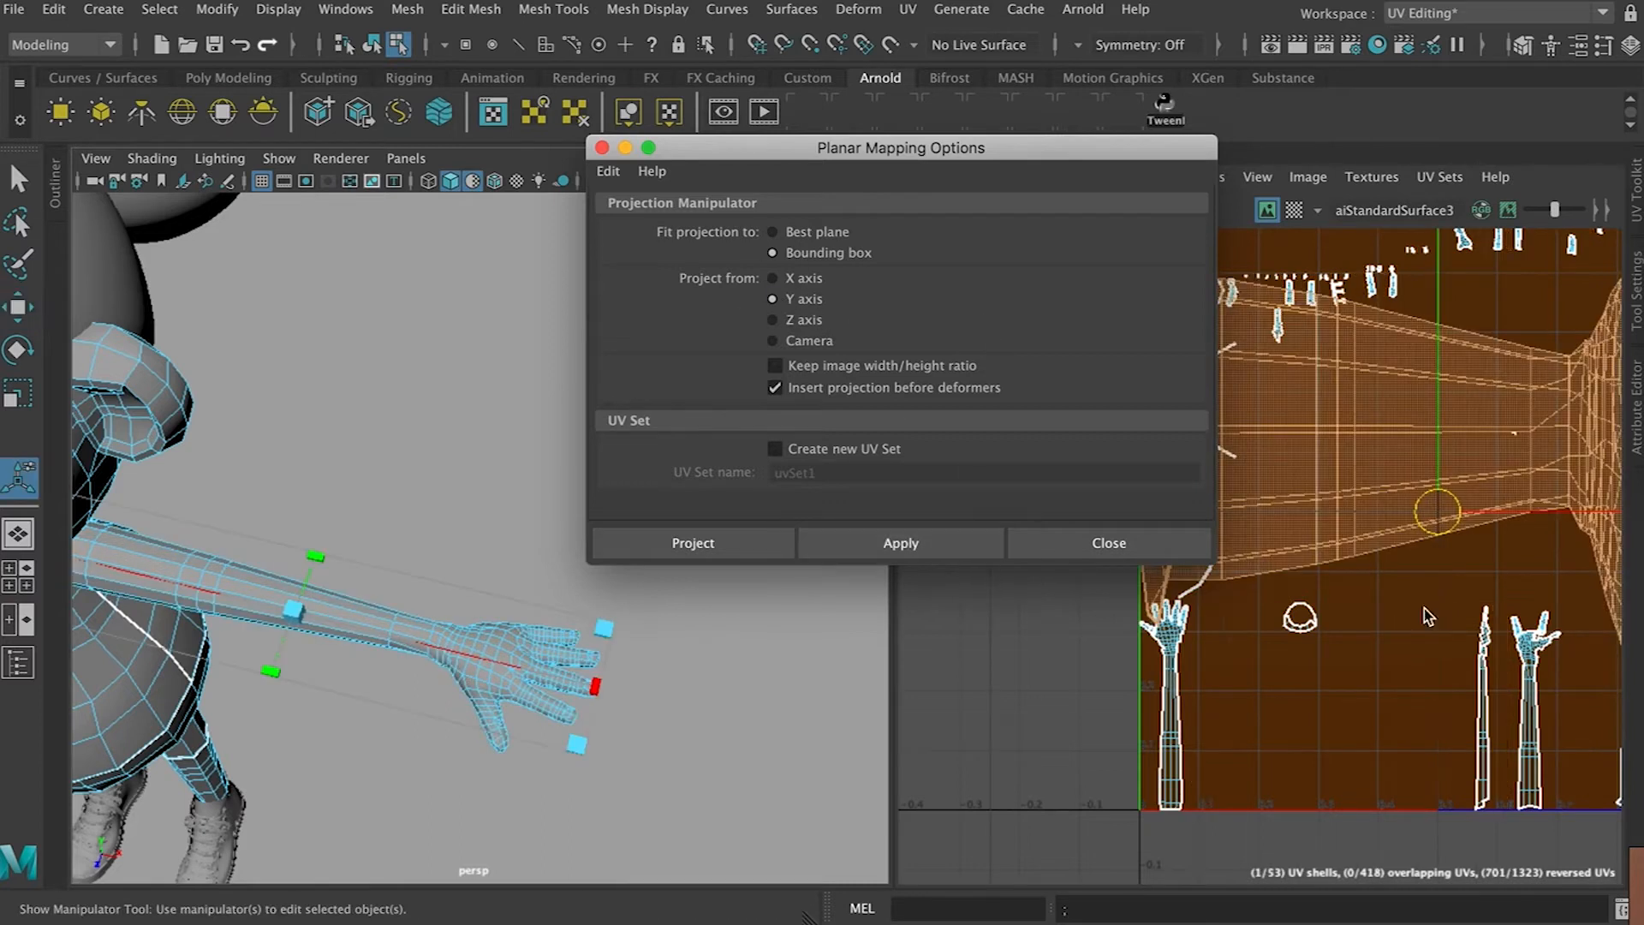
Move that arm's UV shell down to the left below the 0–1 space
{"action": "scroll", "coordinate": [1456, 480], "scroll_direction": "down", "scroll_amount": 5}
{"action": "left_click_drag", "start_coordinate": [1494, 387], "coordinate": [1502, 506]}
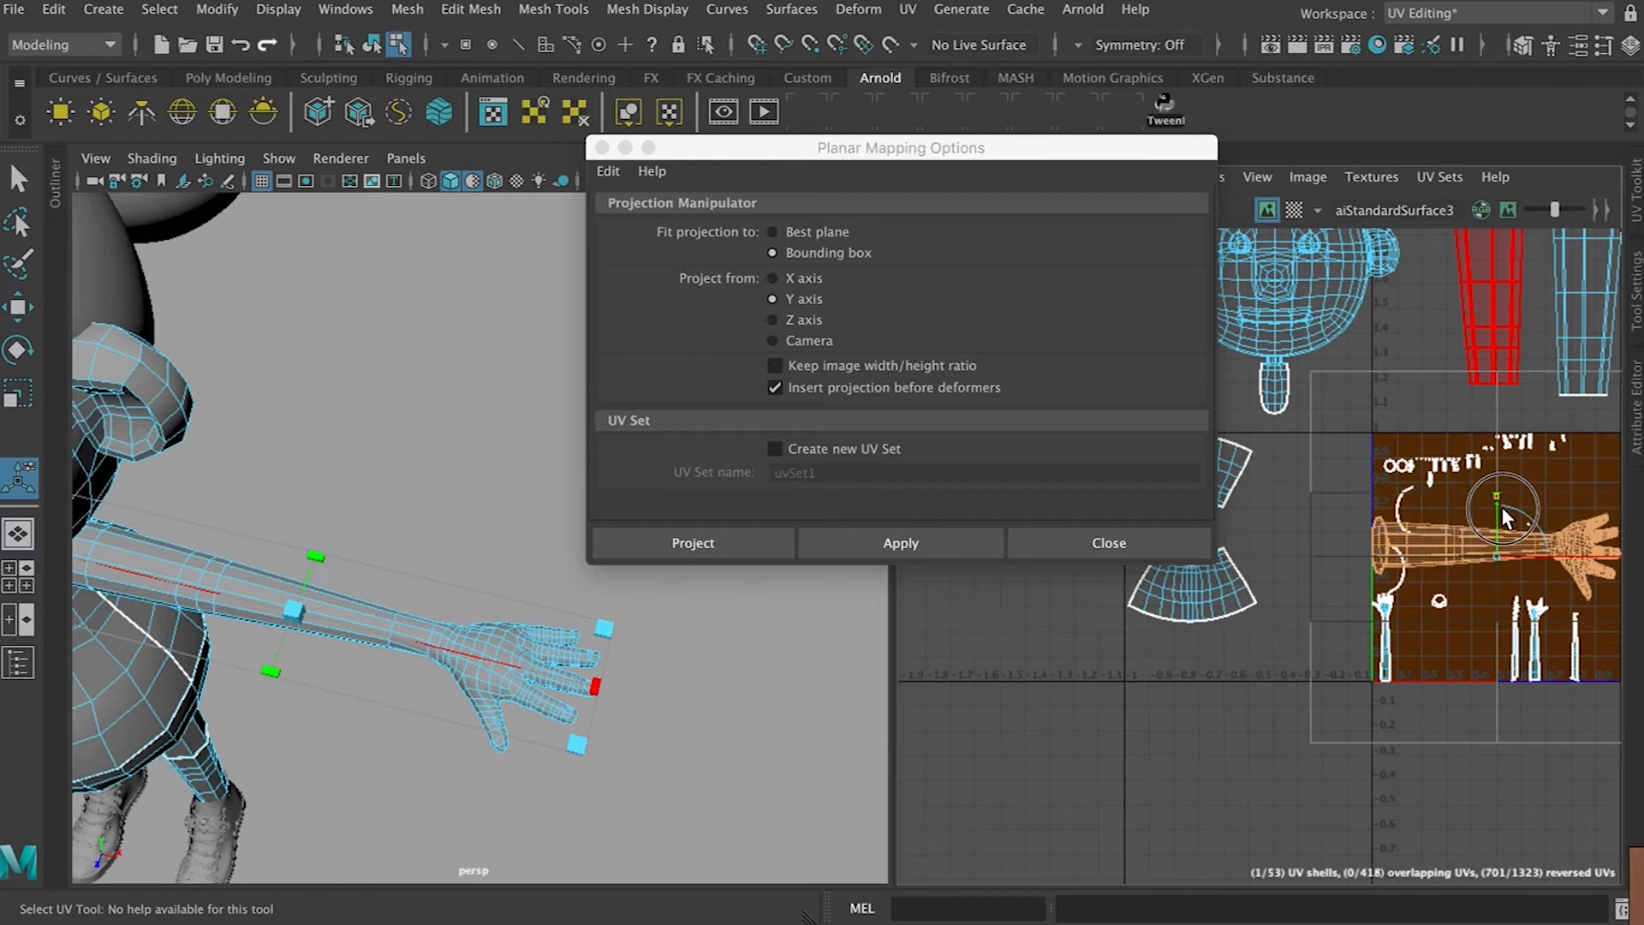
{"action": "key", "text": "w"}
{"action": "left_click_drag", "start_coordinate": [1469, 584], "coordinate": [1198, 698]}
Planar-project the other arm's faces and place its UV shell below the first arm's shell
{"action": "scroll", "coordinate": [428, 649], "scroll_direction": "down", "scroll_amount": 5}
{"action": "left_click_drag", "start_coordinate": [316, 632], "coordinate": [1328, 630], "text": "alt"}
{"action": "left_click_drag", "start_coordinate": [360, 630], "coordinate": [408, 570], "text": "alt"}
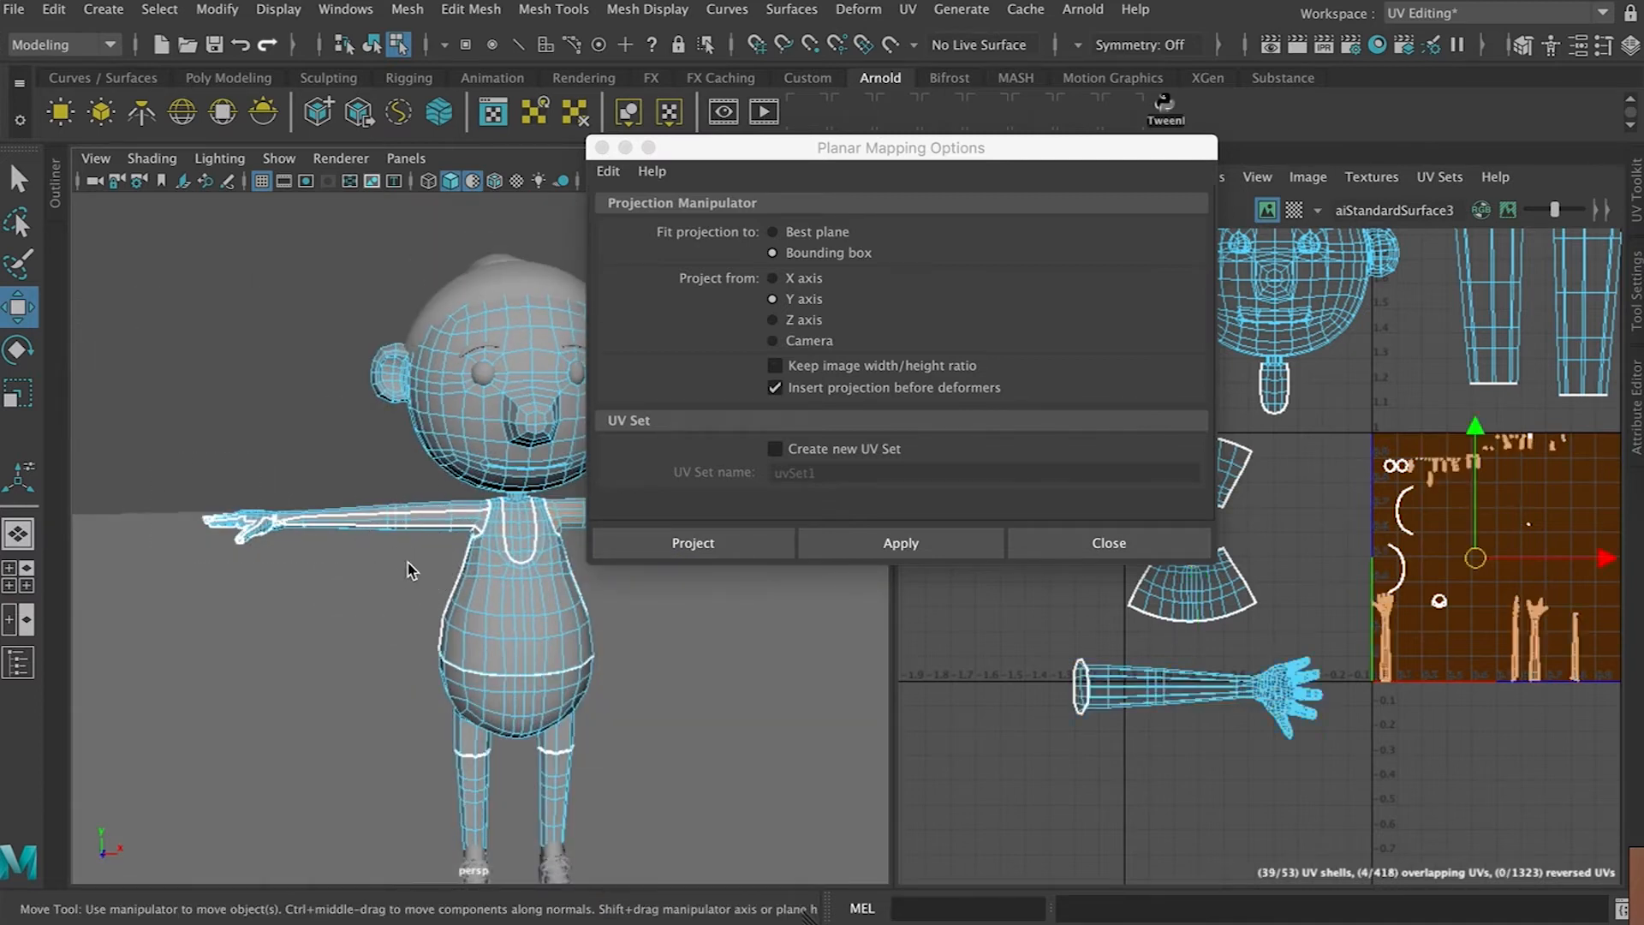
{"action": "key", "text": "f"}
{"action": "left_click", "coordinate": [461, 486], "text": "shift"}
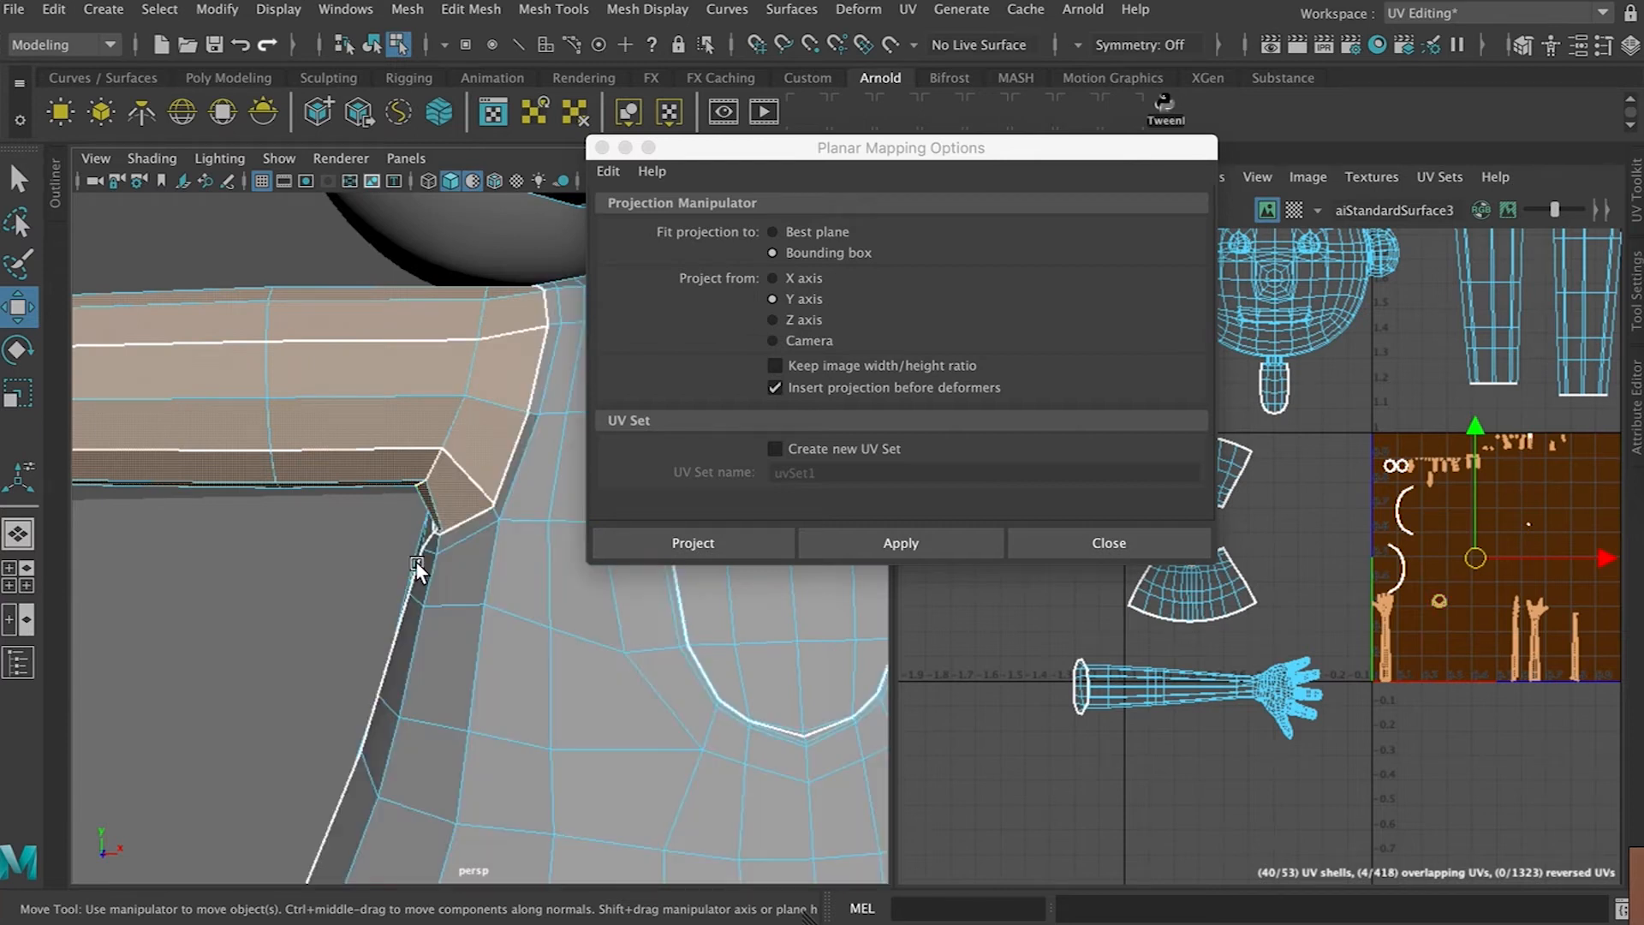
{"action": "left_click", "coordinate": [901, 546]}
{"action": "left_click", "coordinate": [1562, 569]}
{"action": "scroll", "coordinate": [1561, 561], "scroll_direction": "down", "scroll_amount": 4}
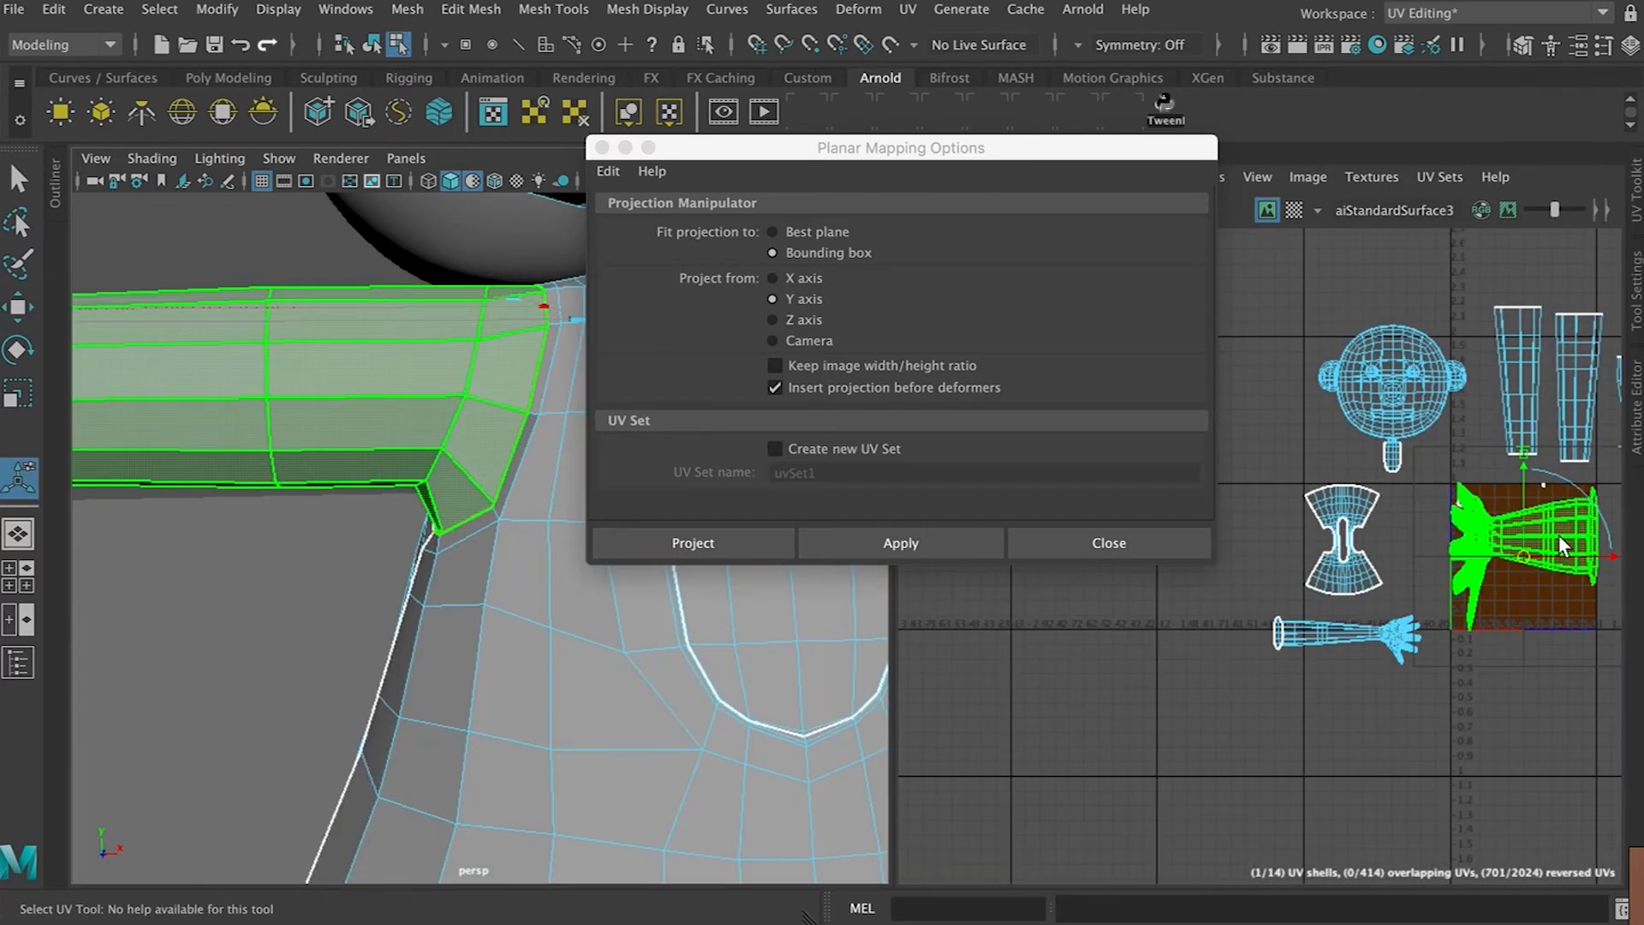
{"action": "middle_click_drag", "start_coordinate": [1559, 536], "coordinate": [1380, 574], "text": "alt"}
{"action": "scroll", "coordinate": [1383, 572], "scroll_direction": "up", "scroll_amount": 4}
{"action": "left_click_drag", "start_coordinate": [1473, 449], "coordinate": [1462, 560]}
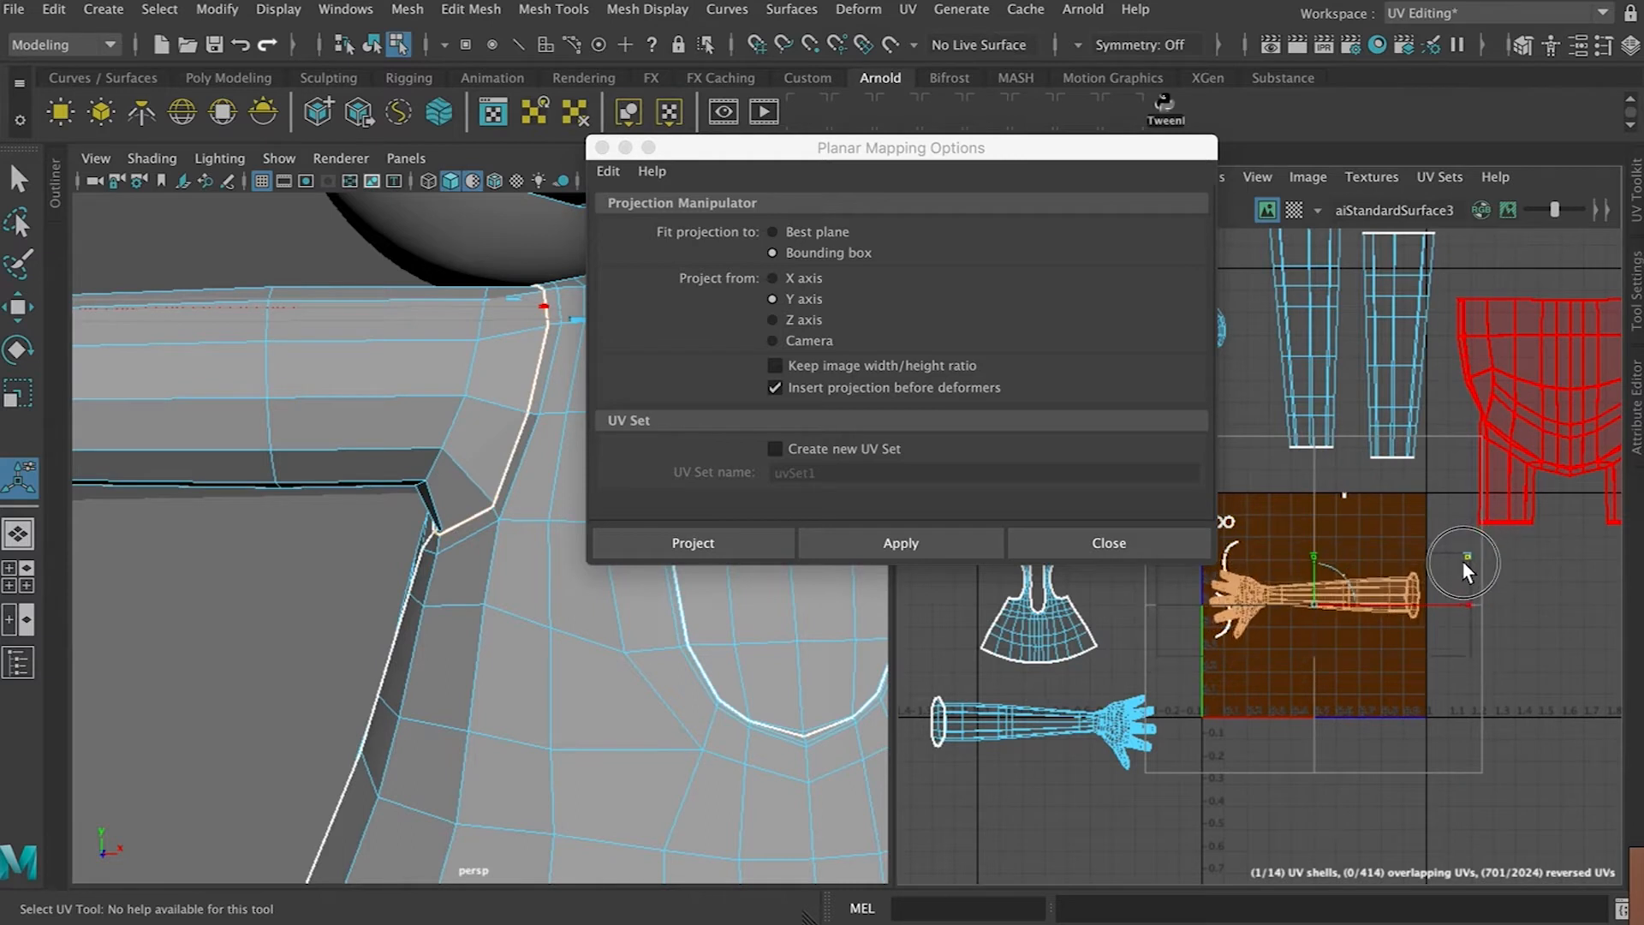
{"action": "left_click_drag", "start_coordinate": [1316, 604], "coordinate": [1055, 824]}
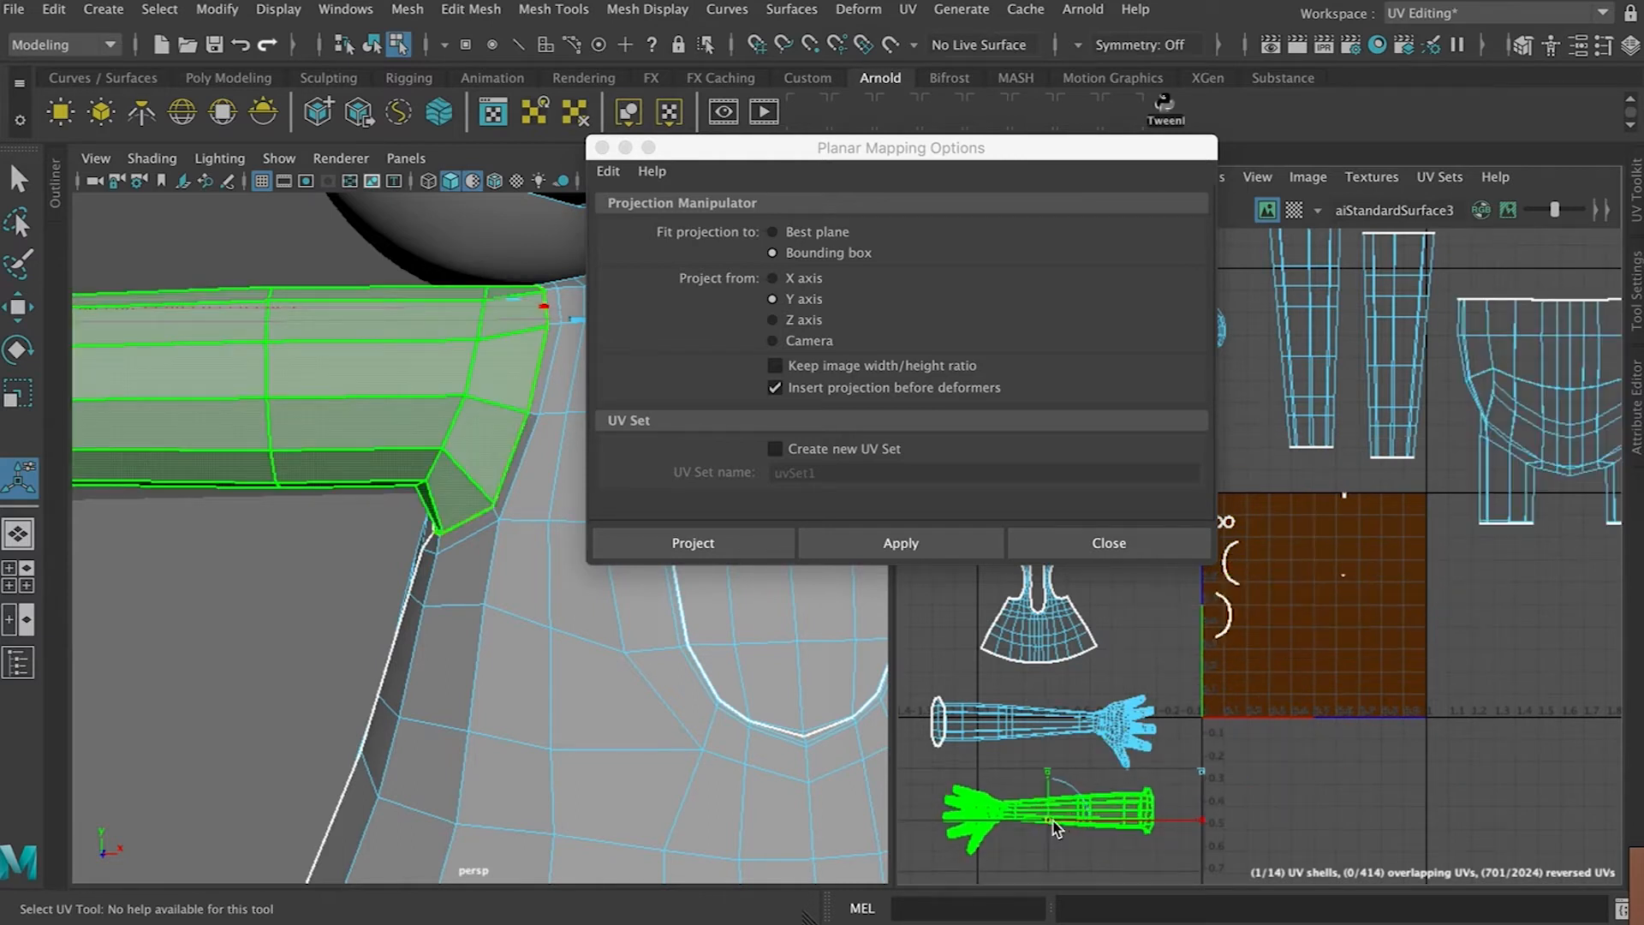
{"action": "left_click", "coordinate": [1224, 615]}
Move the projection options window aside and check which mesh parts the thin arc-shaped shells belong to
{"action": "left_click_drag", "start_coordinate": [929, 137], "coordinate": [1122, 529]}
{"action": "left_click", "coordinate": [485, 368]}
{"action": "mouse_move", "coordinate": [483, 360]}
{"action": "left_mouse_down", "text": "alt"}
{"action": "mouse_move", "coordinate": [690, 353]}
{"action": "mouse_move", "coordinate": [490, 349]}
{"action": "left_mouse_up", "text": "alt"}
{"action": "middle_click_drag", "start_coordinate": [506, 433], "coordinate": [541, 157], "text": "alt"}
{"action": "left_click_drag", "start_coordinate": [1105, 524], "coordinate": [188, 518]}
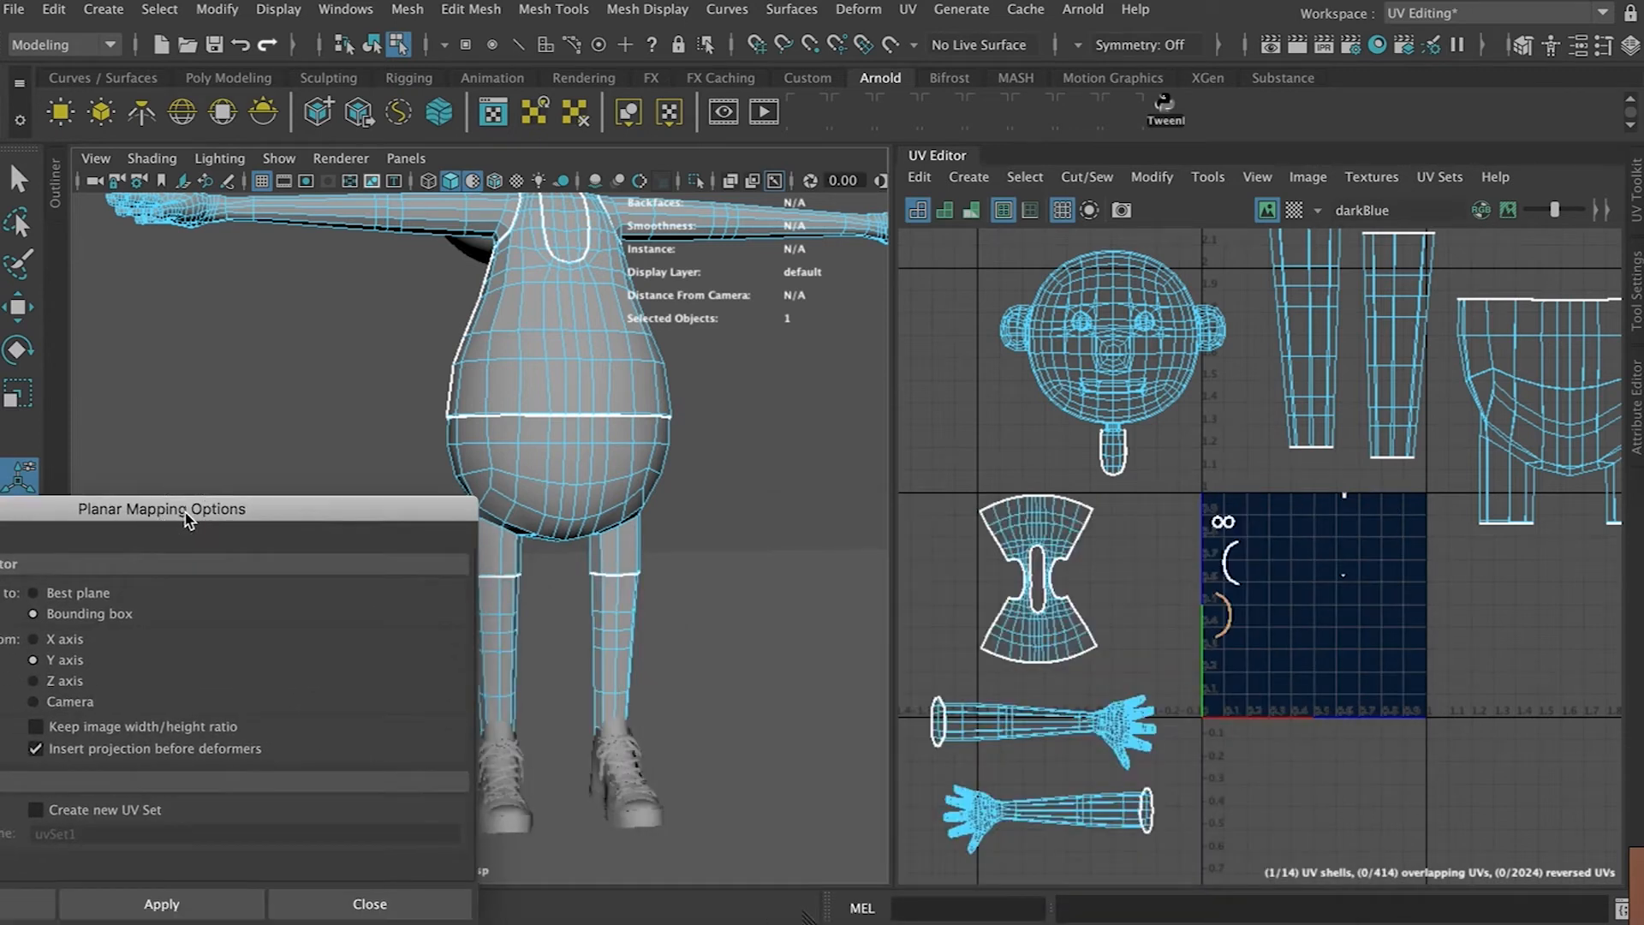
{"action": "scroll", "coordinate": [1328, 631], "scroll_direction": "up", "scroll_amount": 5}
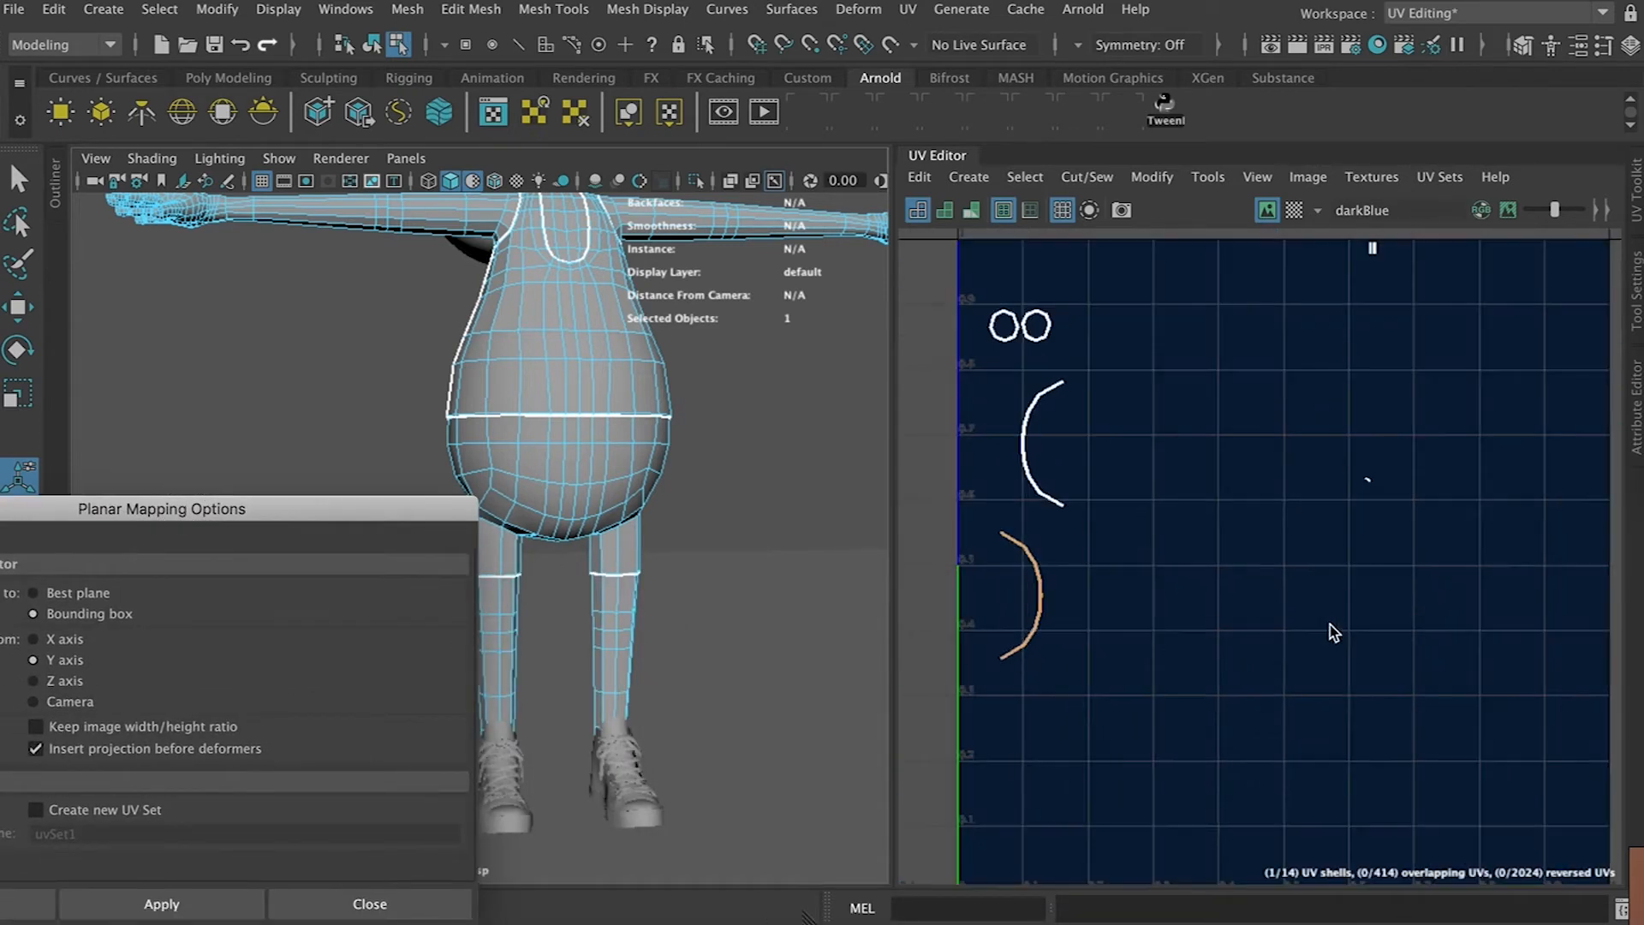
{"action": "left_click", "coordinate": [1043, 501], "text": "shift"}
{"action": "scroll", "coordinate": [696, 425], "scroll_direction": "up", "scroll_amount": 5}
{"action": "left_click_drag", "start_coordinate": [624, 471], "coordinate": [652, 422], "text": "alt"}
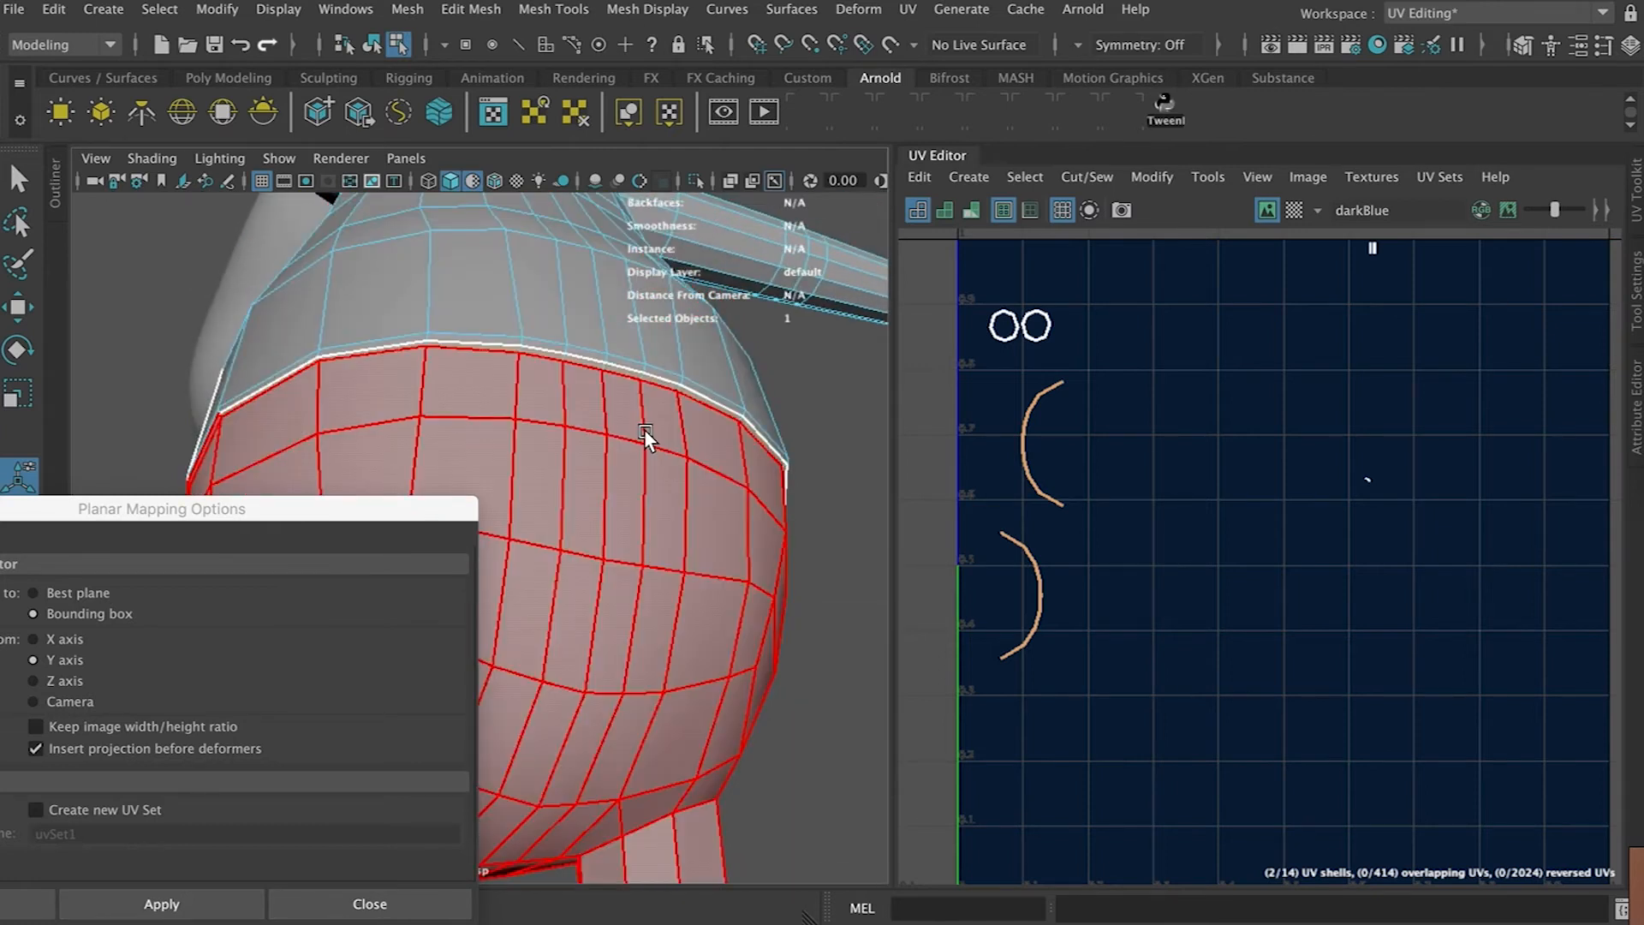
{"action": "scroll", "coordinate": [644, 429], "scroll_direction": "up", "scroll_amount": 5}
{"action": "mouse_move", "coordinate": [646, 429]}
{"action": "middle_mouse_down", "text": "alt"}
{"action": "mouse_move", "coordinate": [646, 408]}
{"action": "mouse_move", "coordinate": [628, 448]}
{"action": "middle_mouse_up", "text": "alt"}
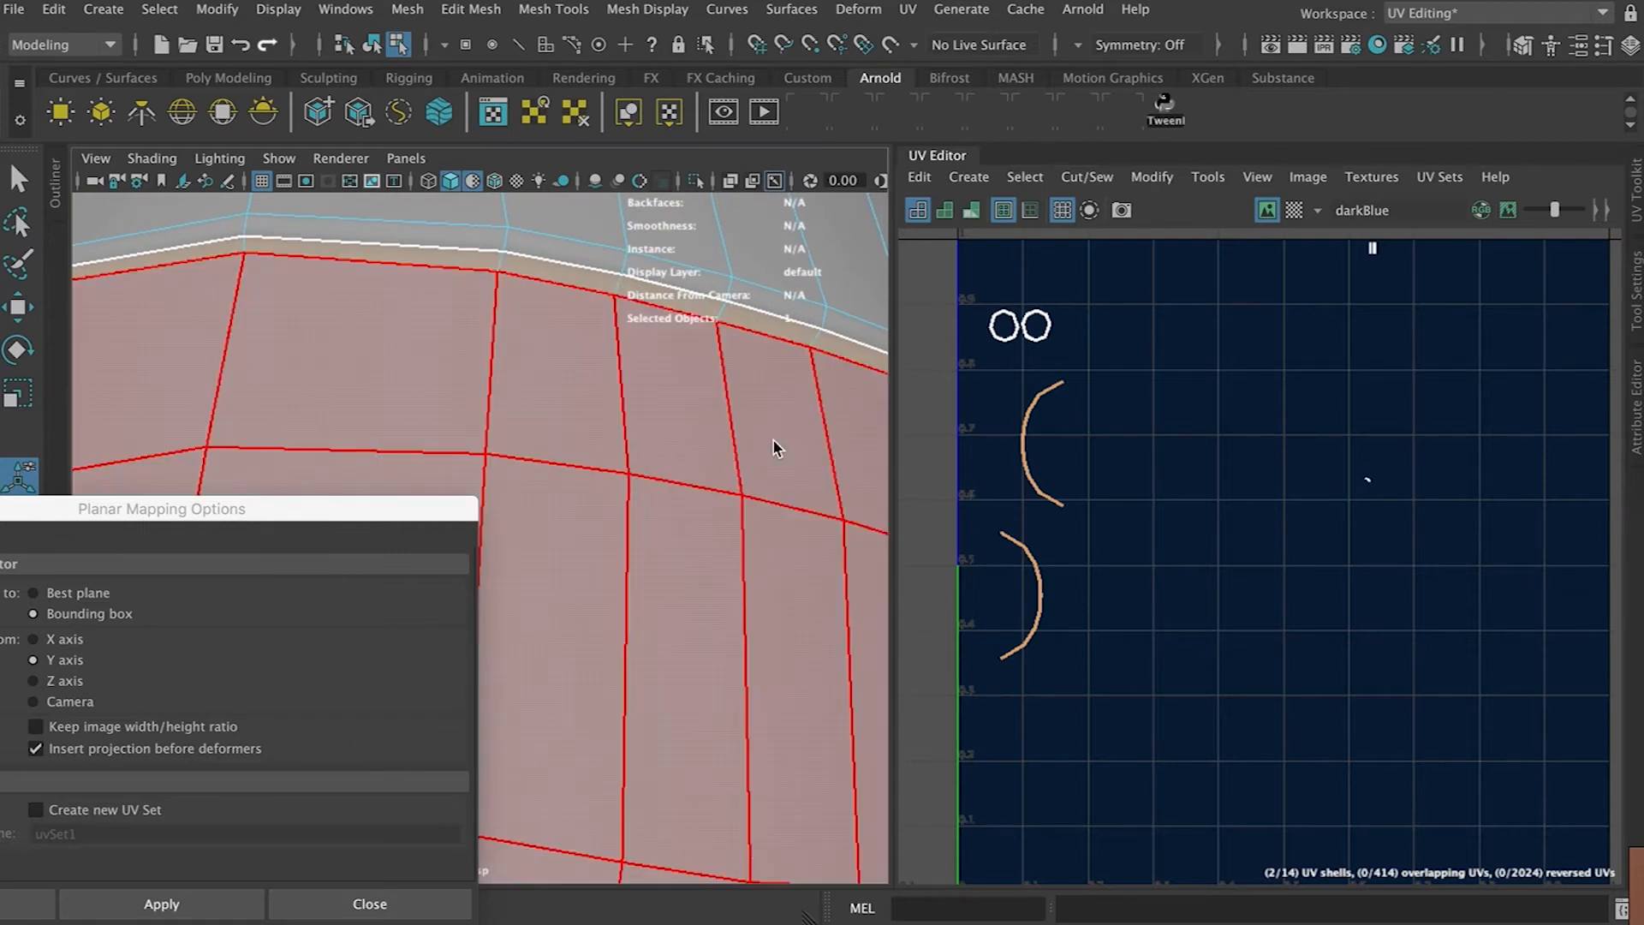
{"action": "scroll", "coordinate": [1122, 588], "scroll_direction": "down", "scroll_amount": 6}
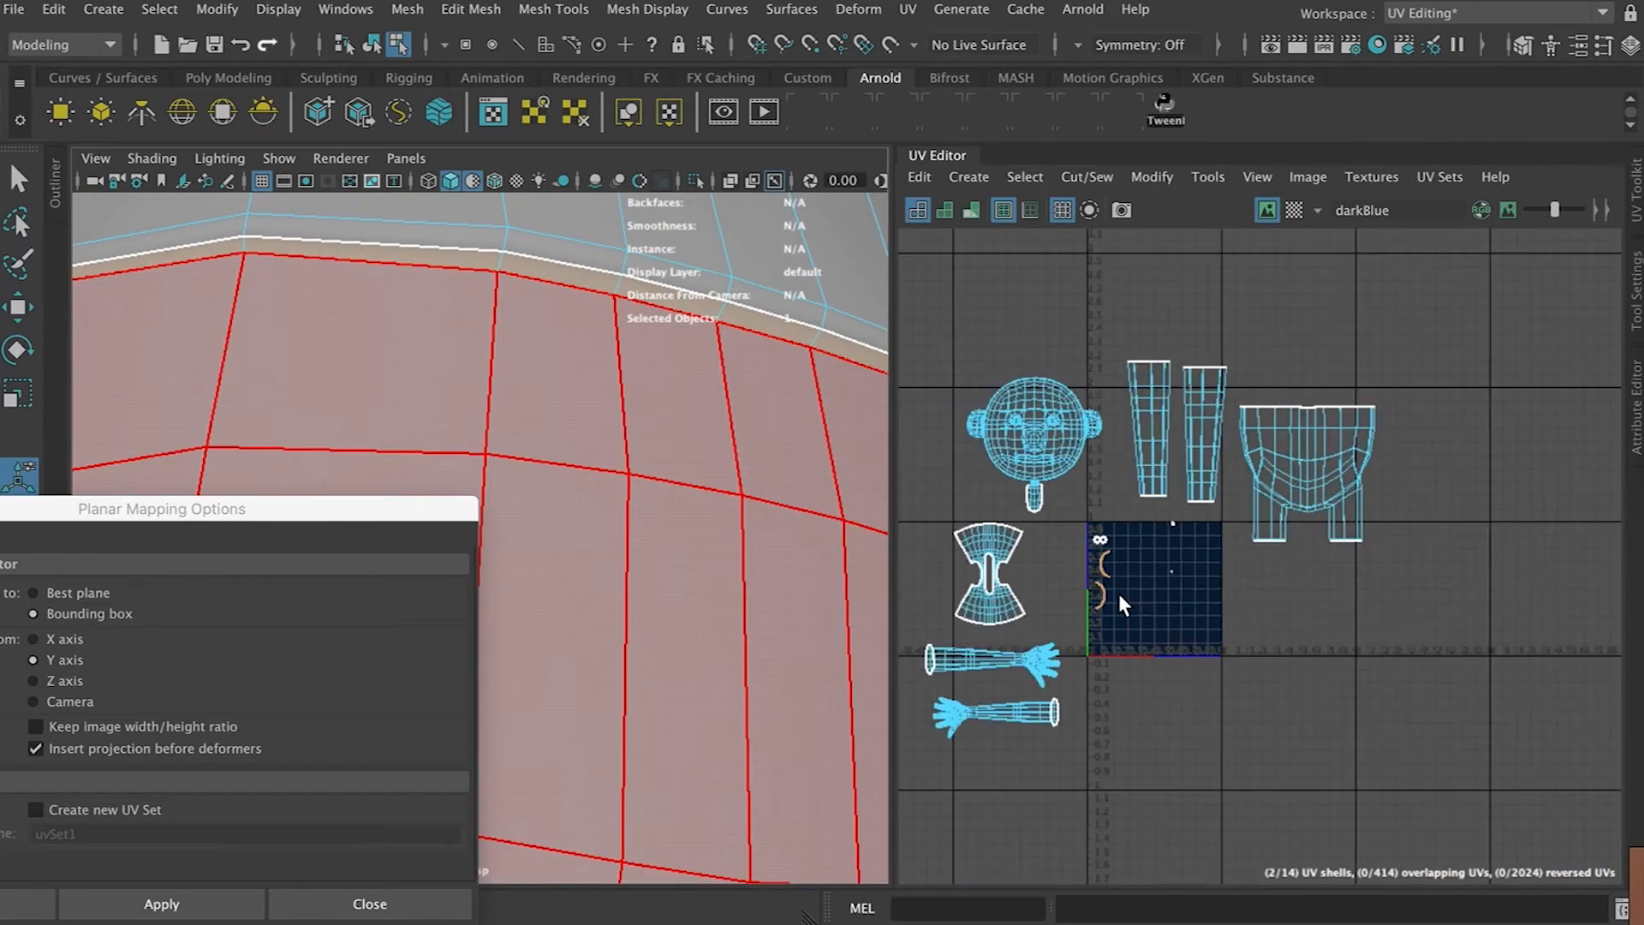
Select both arc-shaped strip shells and move them out of the 0–1 space to the left
{"action": "left_click", "coordinate": [1113, 596]}
{"action": "scroll", "coordinate": [1186, 603], "scroll_direction": "up", "scroll_amount": 5}
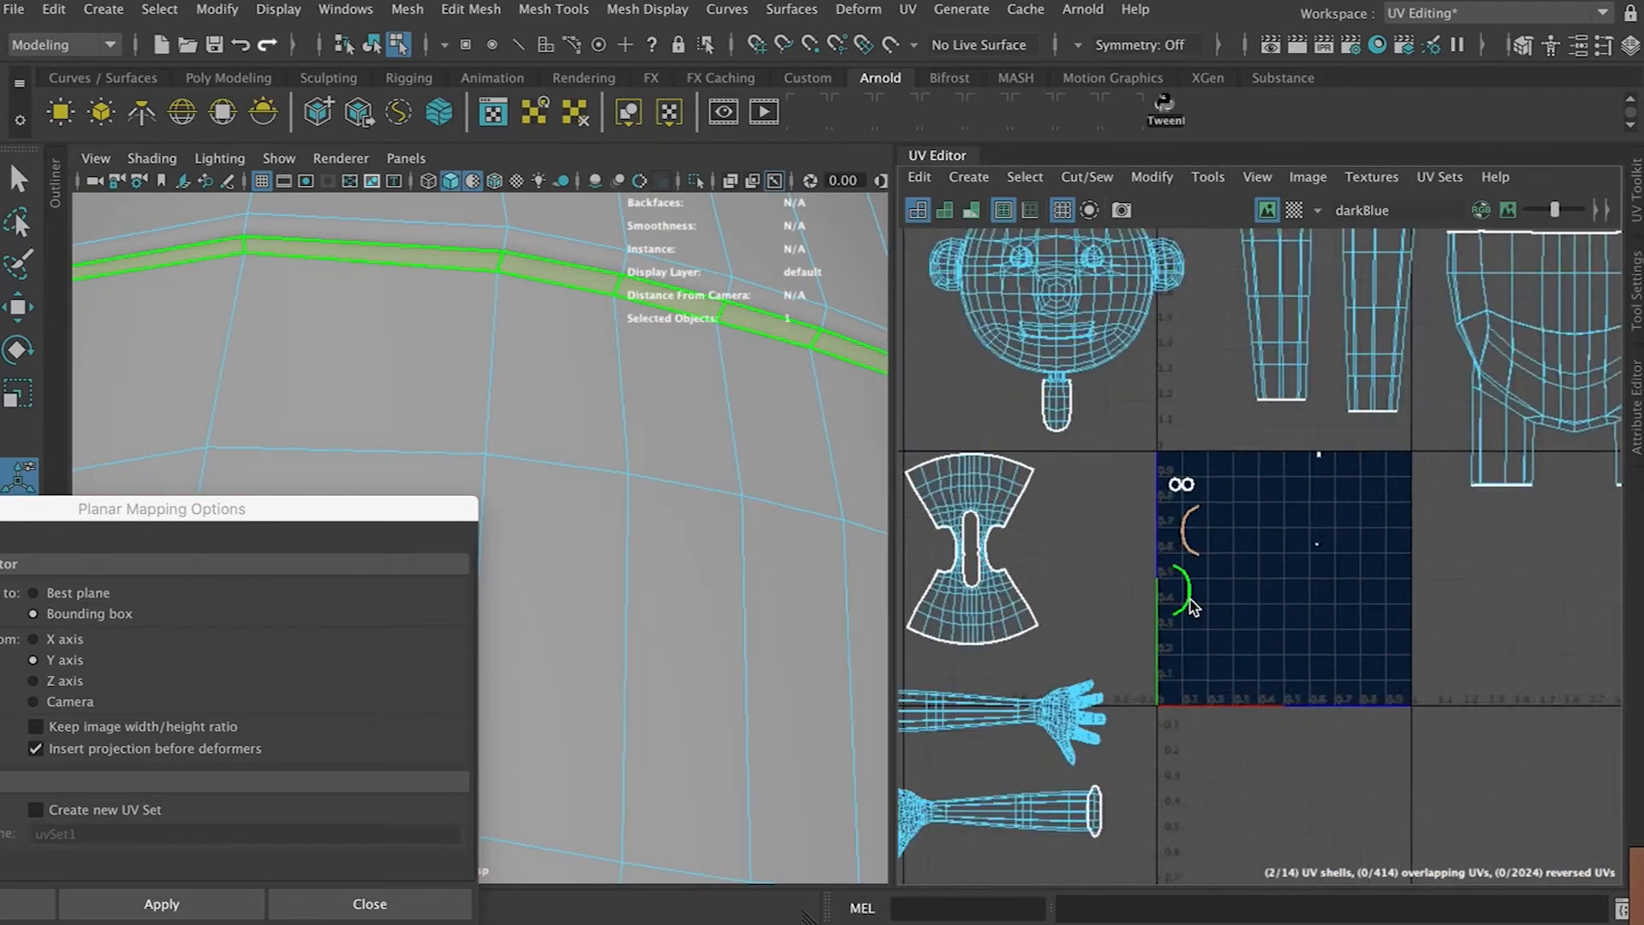
{"action": "left_click", "coordinate": [1189, 538]}
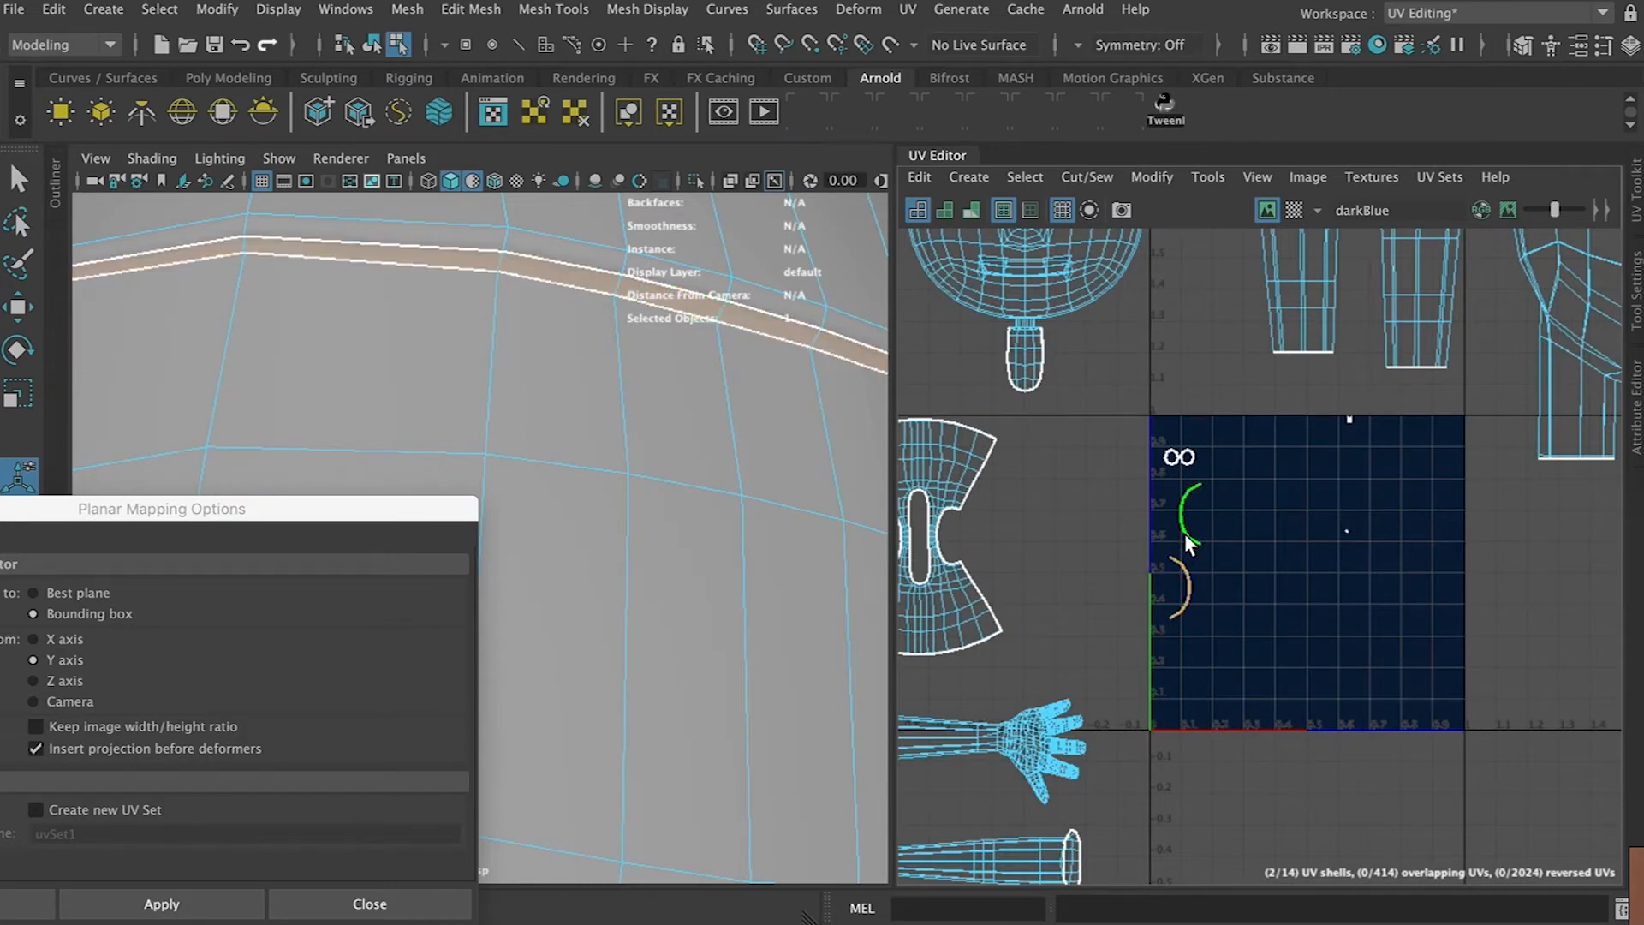
{"action": "left_click", "coordinate": [1185, 579], "text": "shift"}
{"action": "key", "text": "w"}
{"action": "left_click_drag", "start_coordinate": [1178, 553], "coordinate": [1007, 496]}
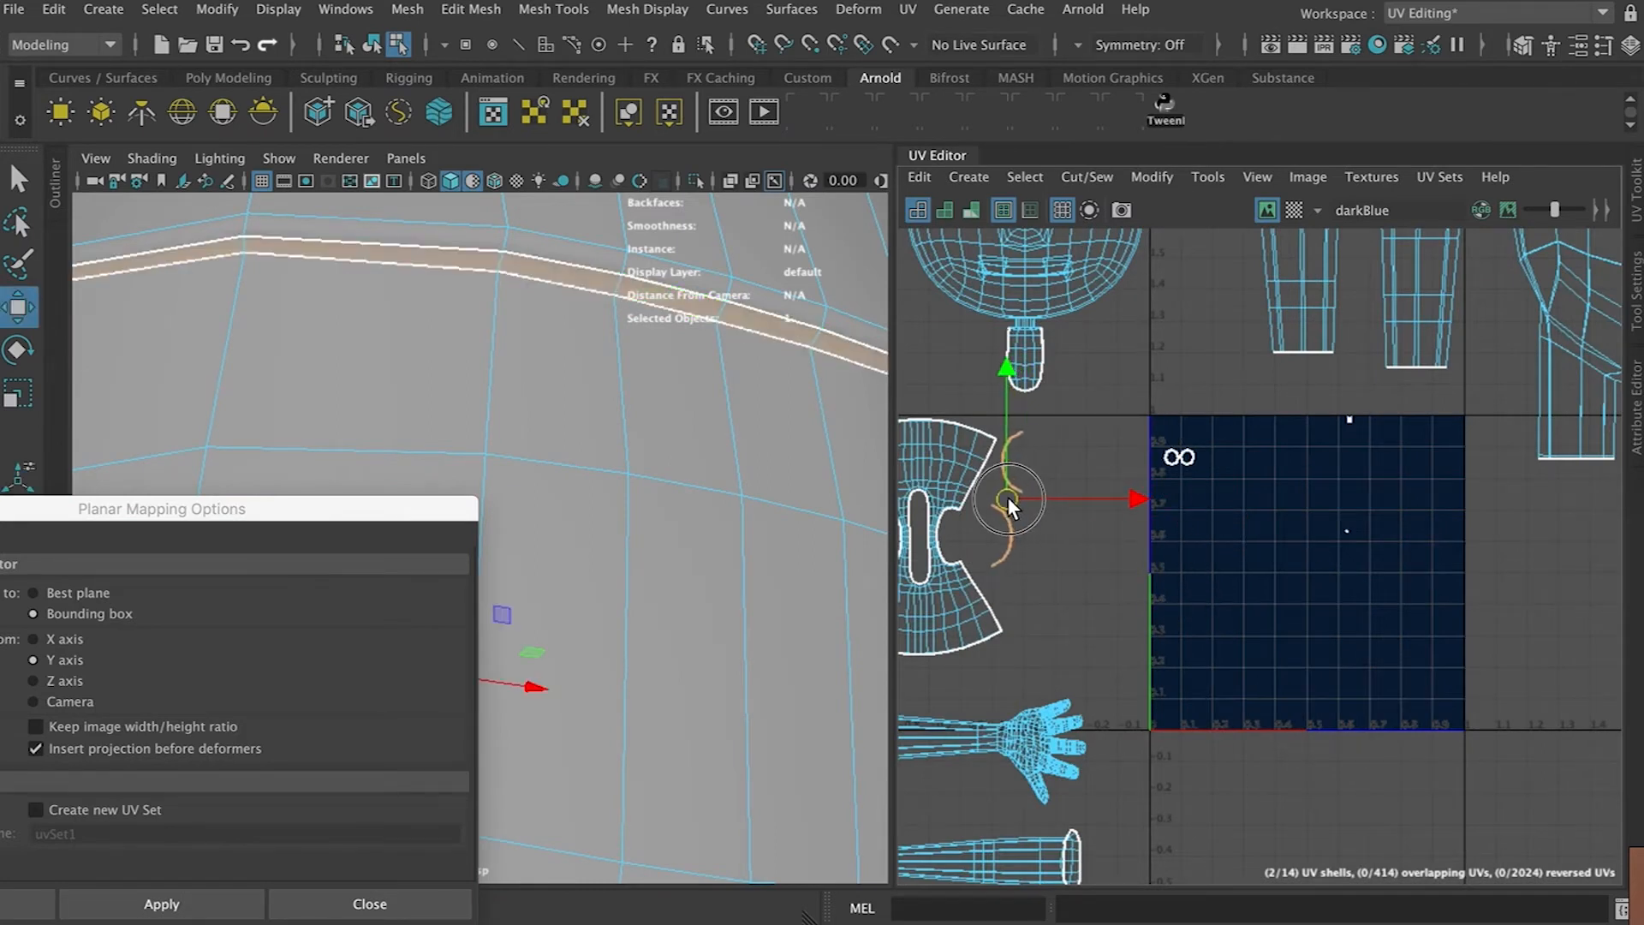
Select the thin strip shell inside the 0–1 space and examine which part of the mesh it belongs to
{"action": "left_click", "coordinate": [1346, 532]}
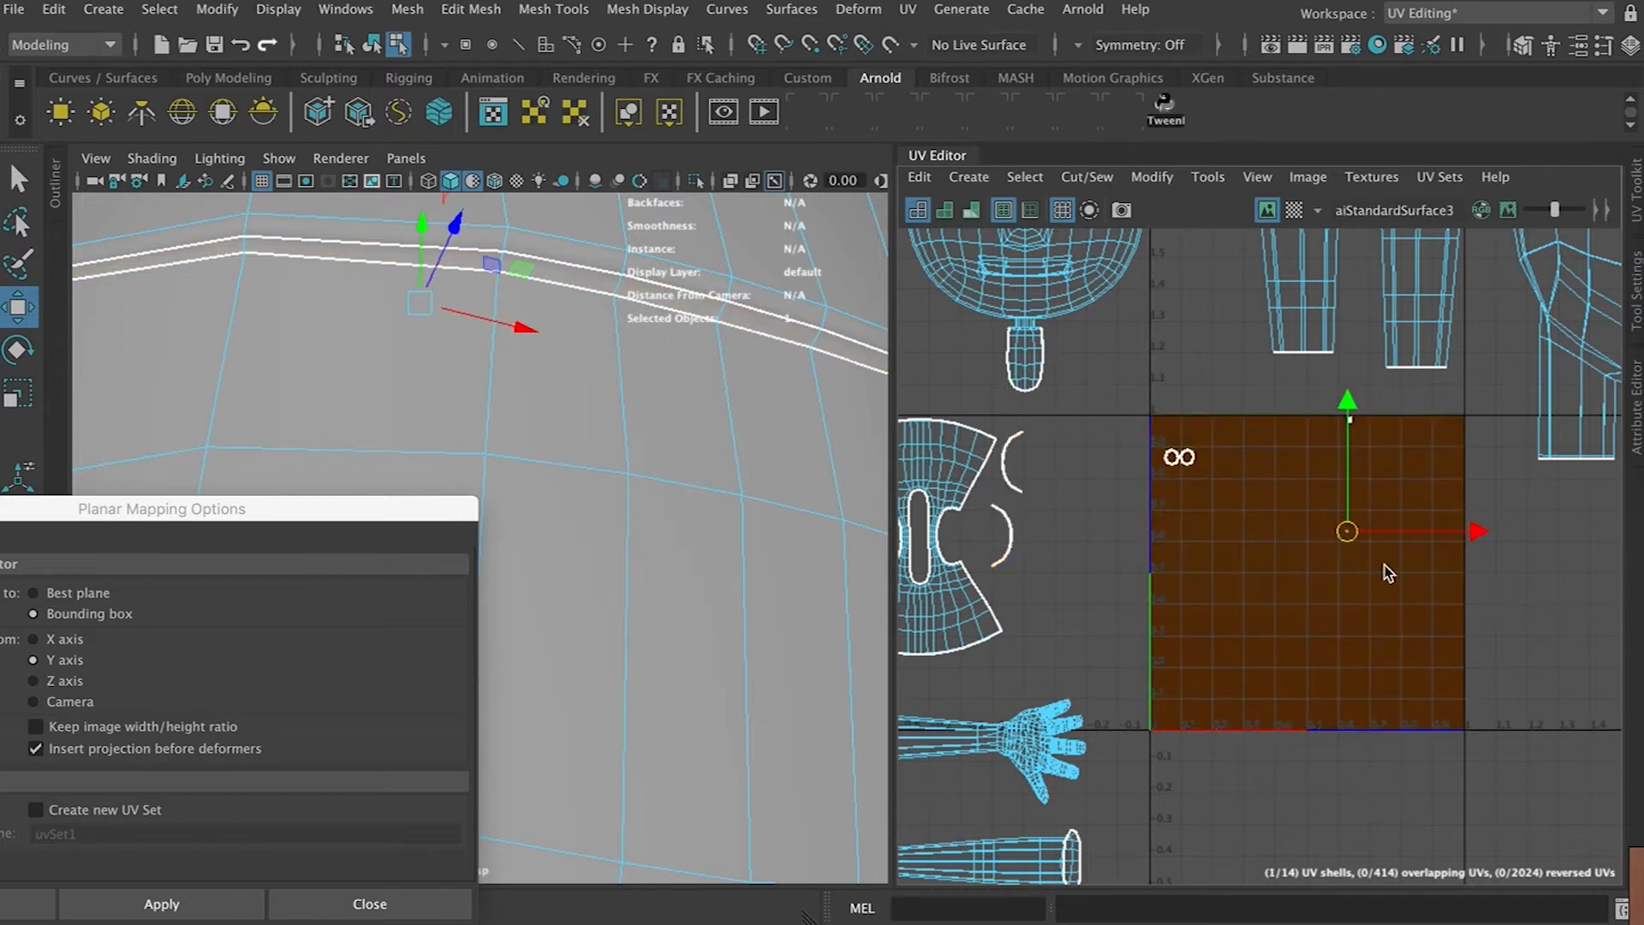
{"action": "key", "text": "f"}
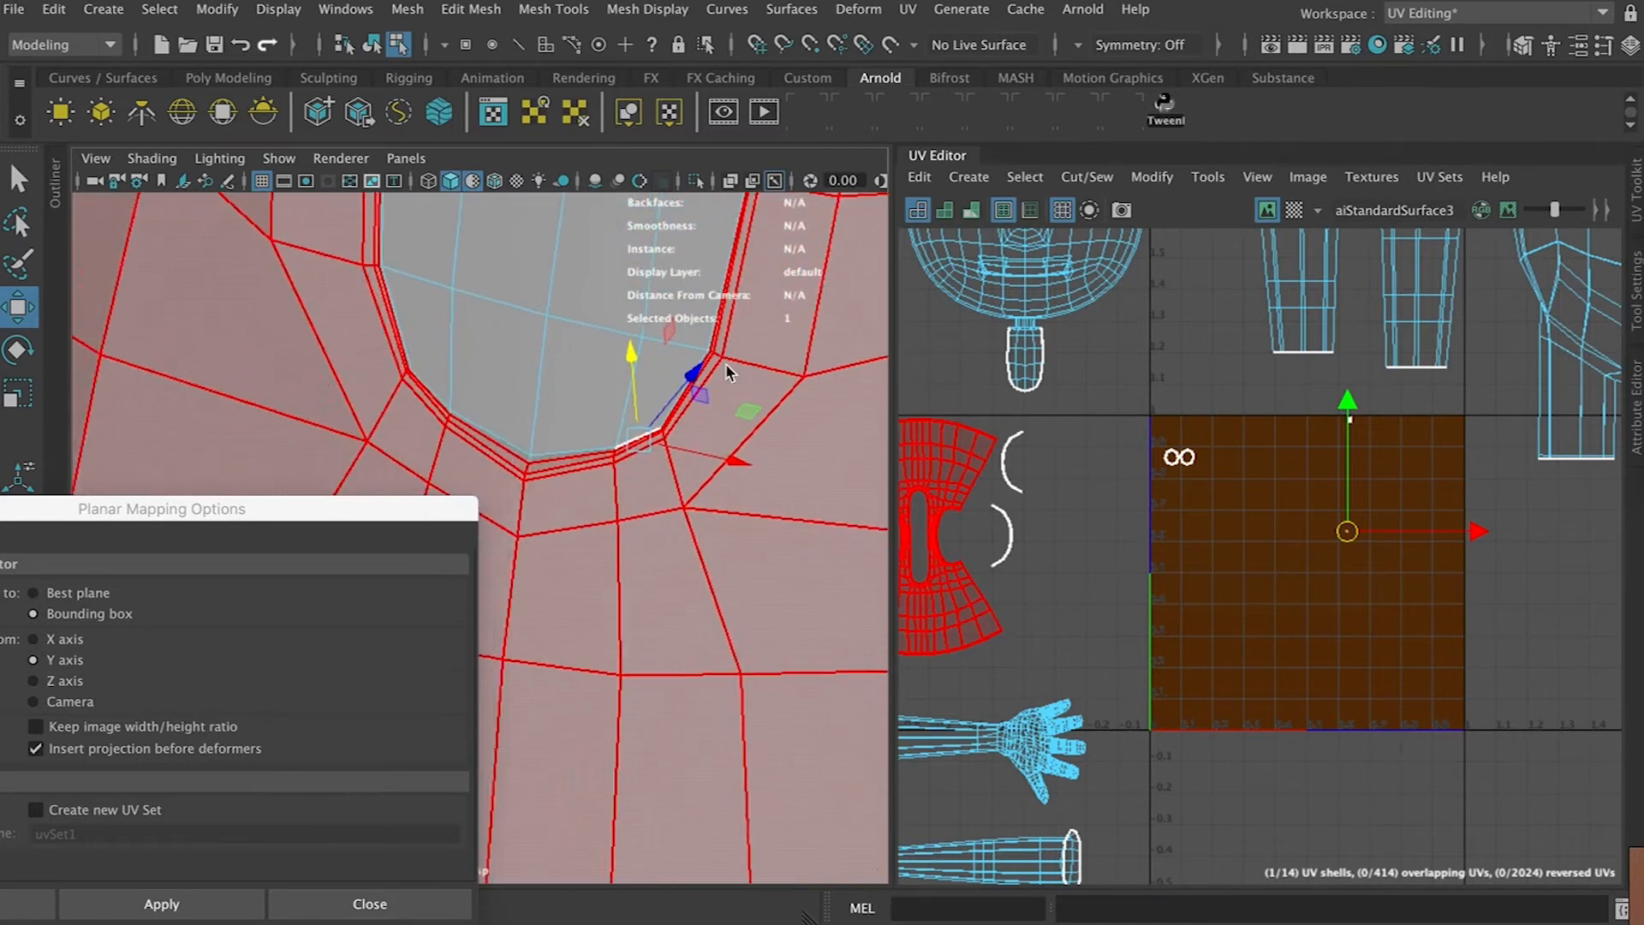
{"action": "left_click_drag", "start_coordinate": [672, 379], "coordinate": [715, 458], "text": "alt"}
{"action": "scroll", "coordinate": [1209, 504], "scroll_direction": "down", "scroll_amount": 3}
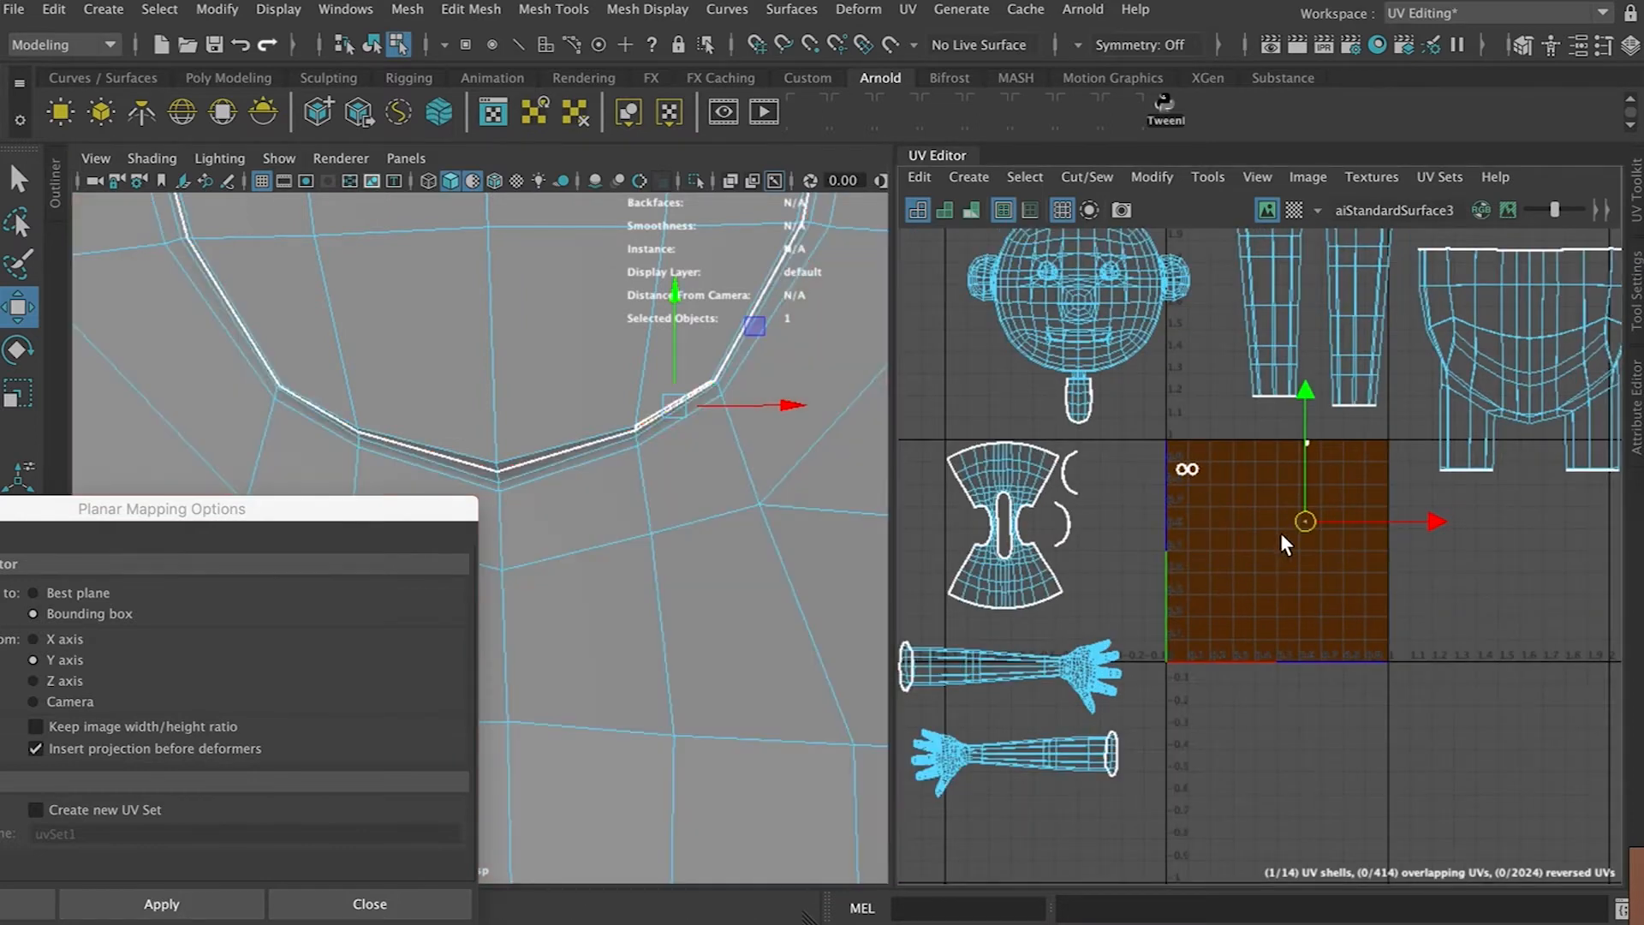
{"action": "left_click", "coordinate": [1050, 407]}
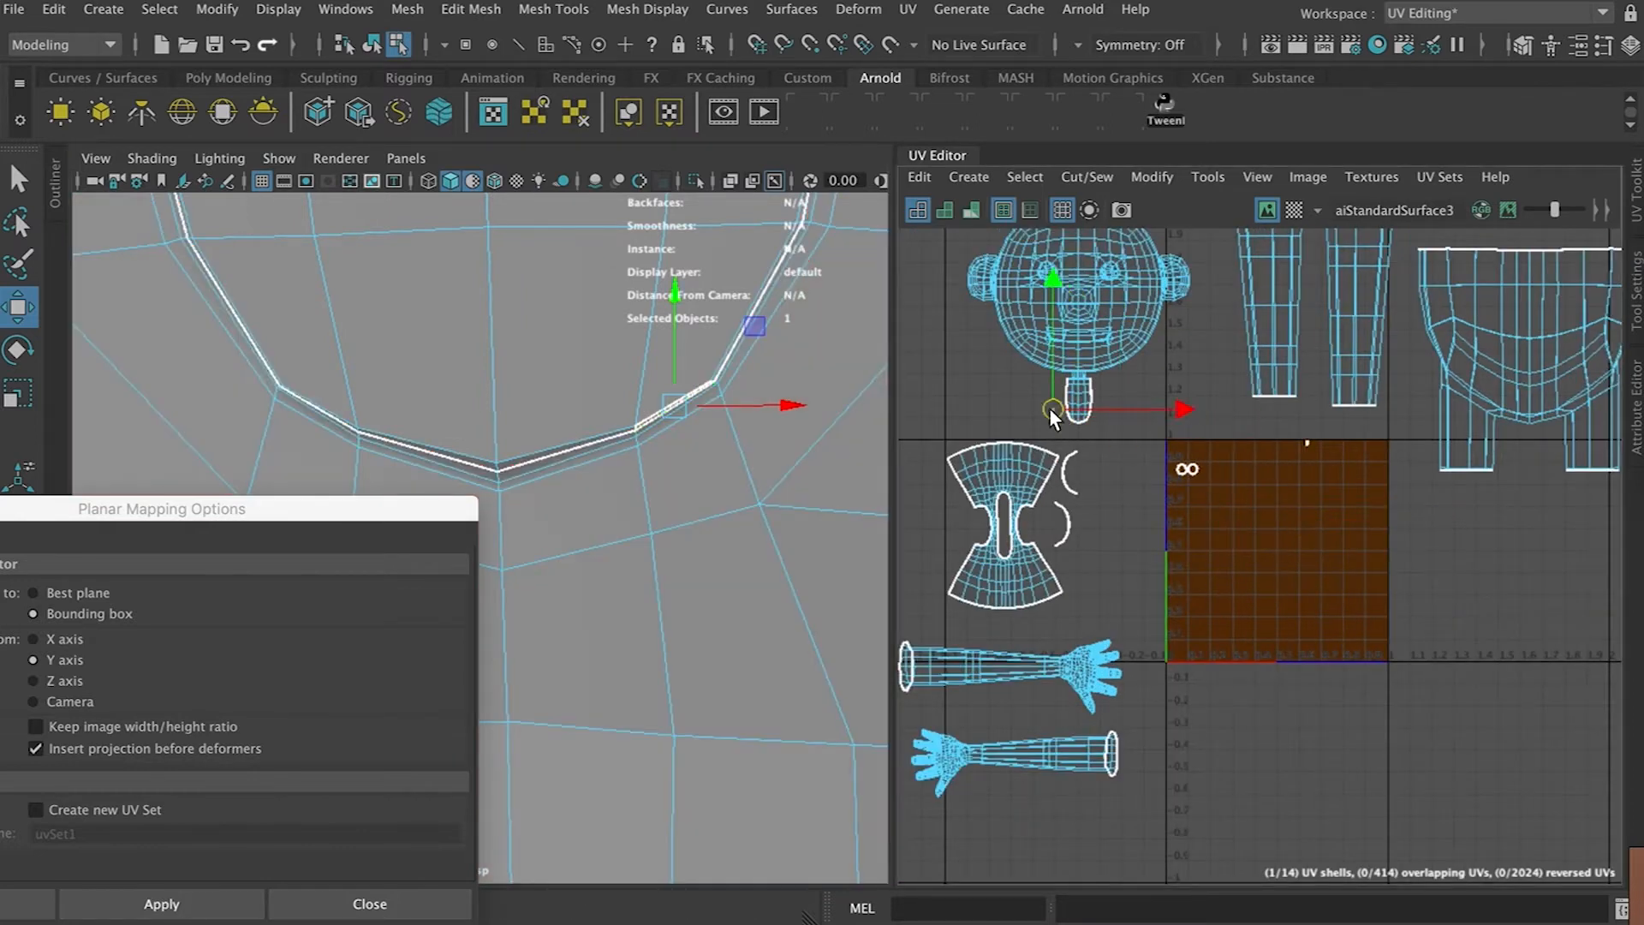
{"action": "left_click", "coordinate": [1302, 444]}
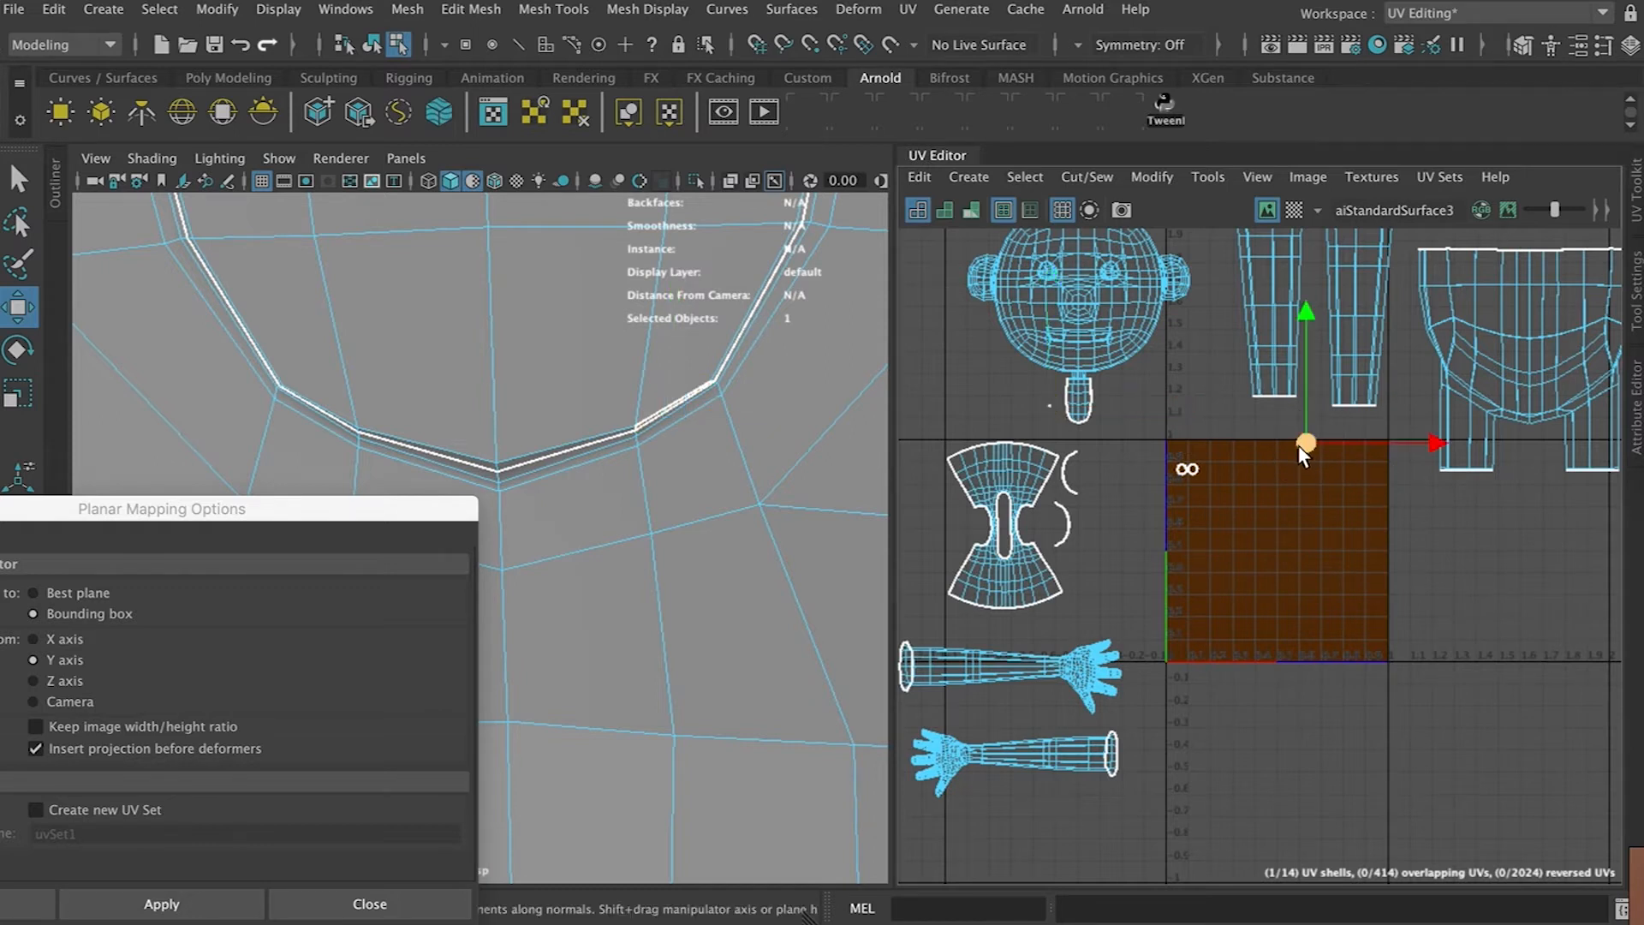
{"action": "key", "text": "f"}
{"action": "scroll", "coordinate": [553, 367], "scroll_direction": "down", "scroll_amount": 10}
{"action": "left_click_drag", "start_coordinate": [598, 378], "coordinate": [469, 353], "text": "alt"}
{"action": "middle_click_drag", "start_coordinate": [584, 366], "coordinate": [655, 329], "text": "alt"}
{"action": "scroll", "coordinate": [656, 329], "scroll_direction": "up", "scroll_amount": 10}
{"action": "left_click_drag", "start_coordinate": [615, 360], "coordinate": [505, 376], "text": "alt"}
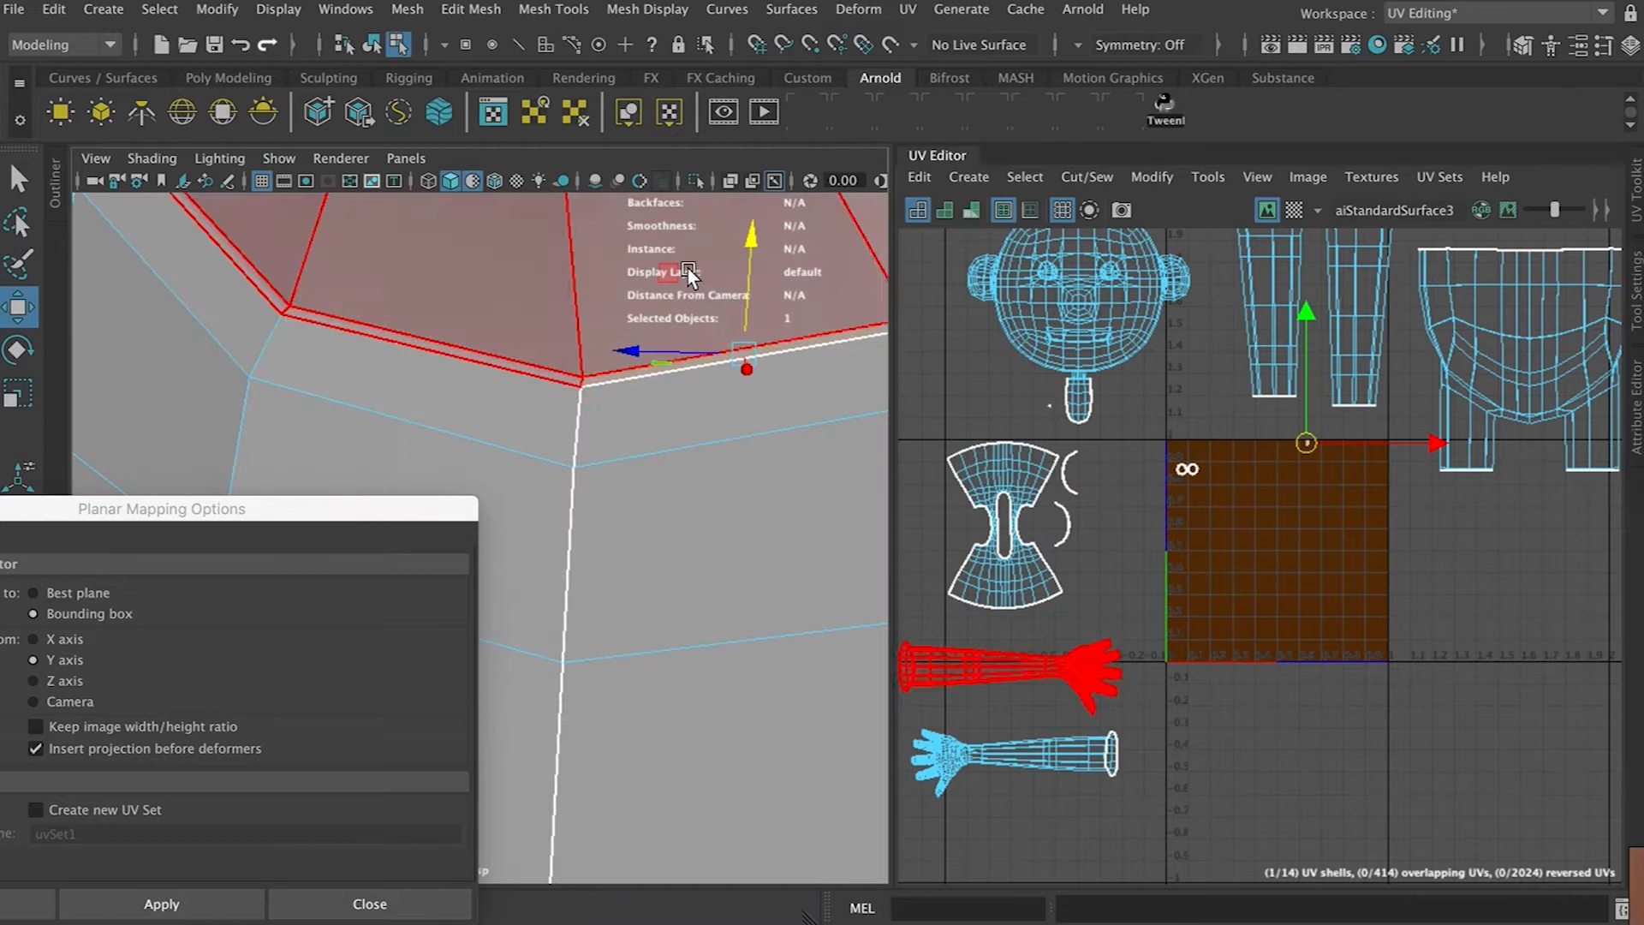
Move the thin strip UV shell out of the 0–1 space to the right, beside the shorts shell
{"action": "left_click_drag", "start_coordinate": [1304, 442], "coordinate": [1006, 678]}
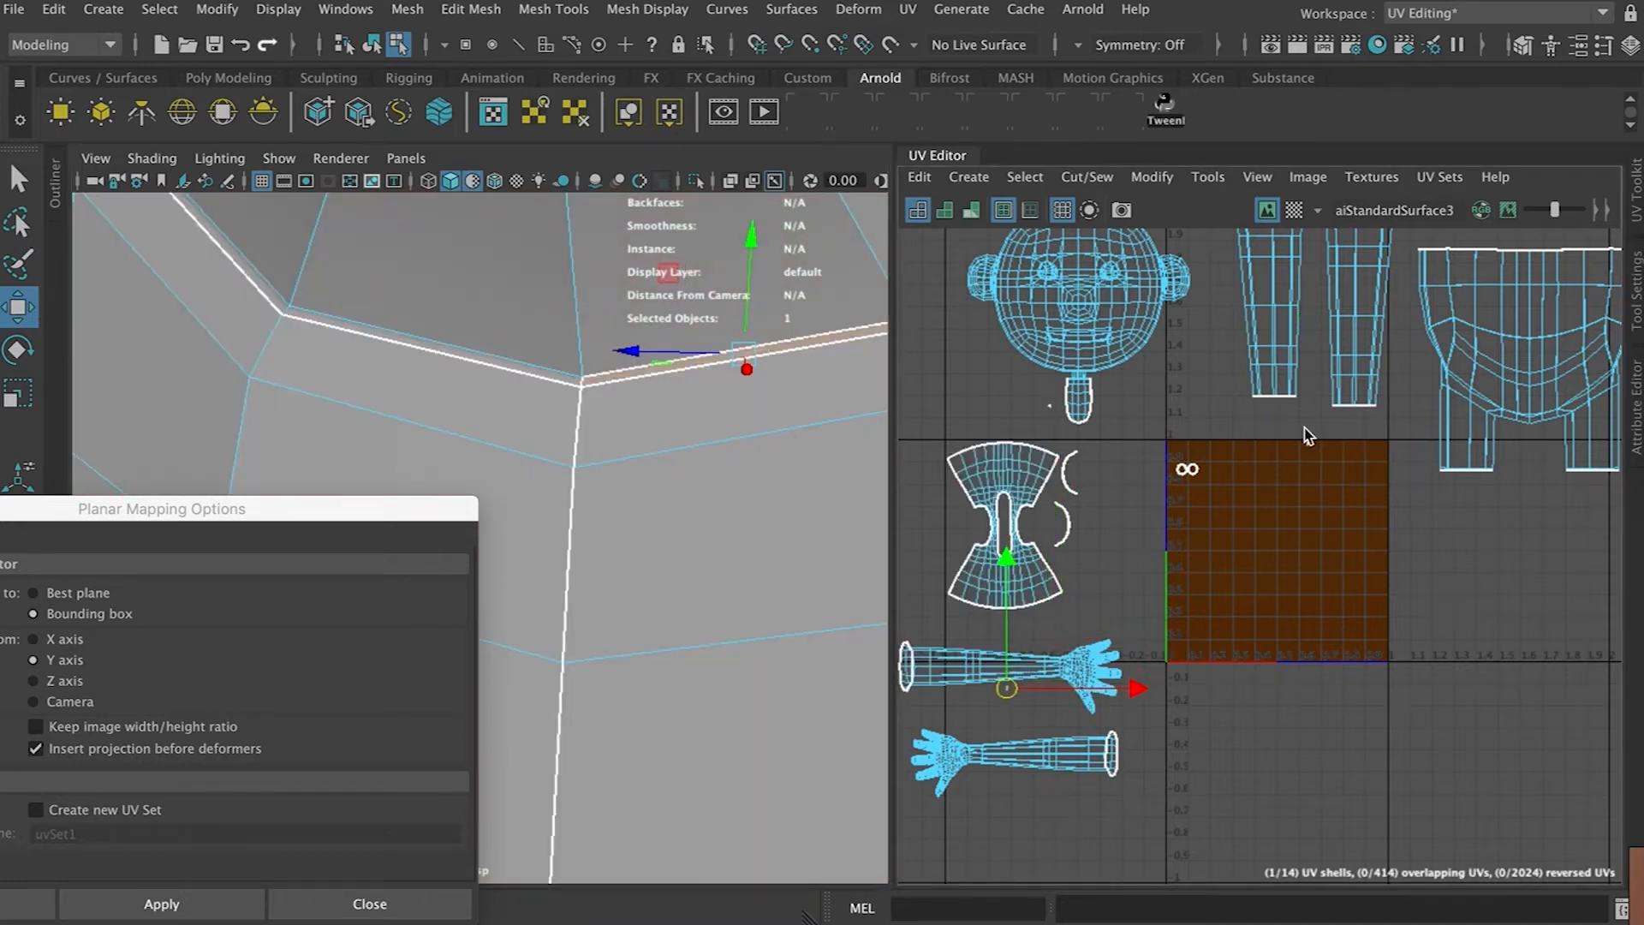
{"action": "key", "text": "ctrl+z"}
{"action": "key", "text": "f"}
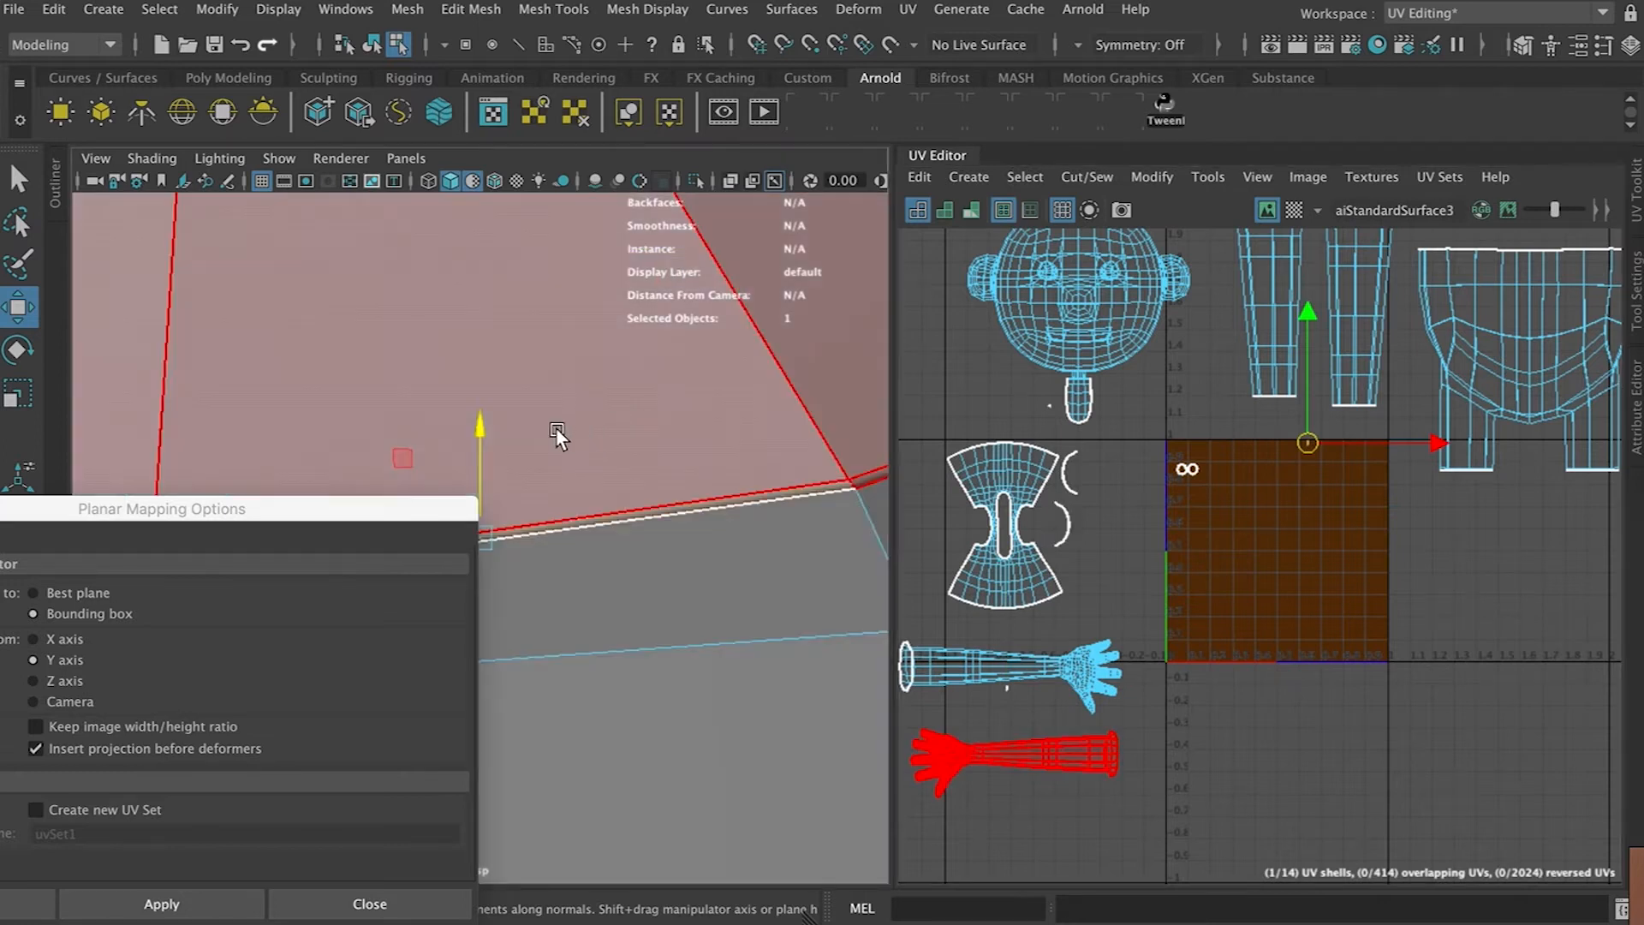
{"action": "left_click", "coordinate": [1008, 775]}
{"action": "left_click", "coordinate": [1180, 467]}
{"action": "key", "text": "f"}
{"action": "scroll", "coordinate": [617, 429], "scroll_direction": "down", "scroll_amount": 4}
{"action": "left_click_drag", "start_coordinate": [688, 472], "coordinate": [638, 443], "text": "alt"}
{"action": "left_click_drag", "start_coordinate": [1186, 469], "coordinate": [1540, 495]}
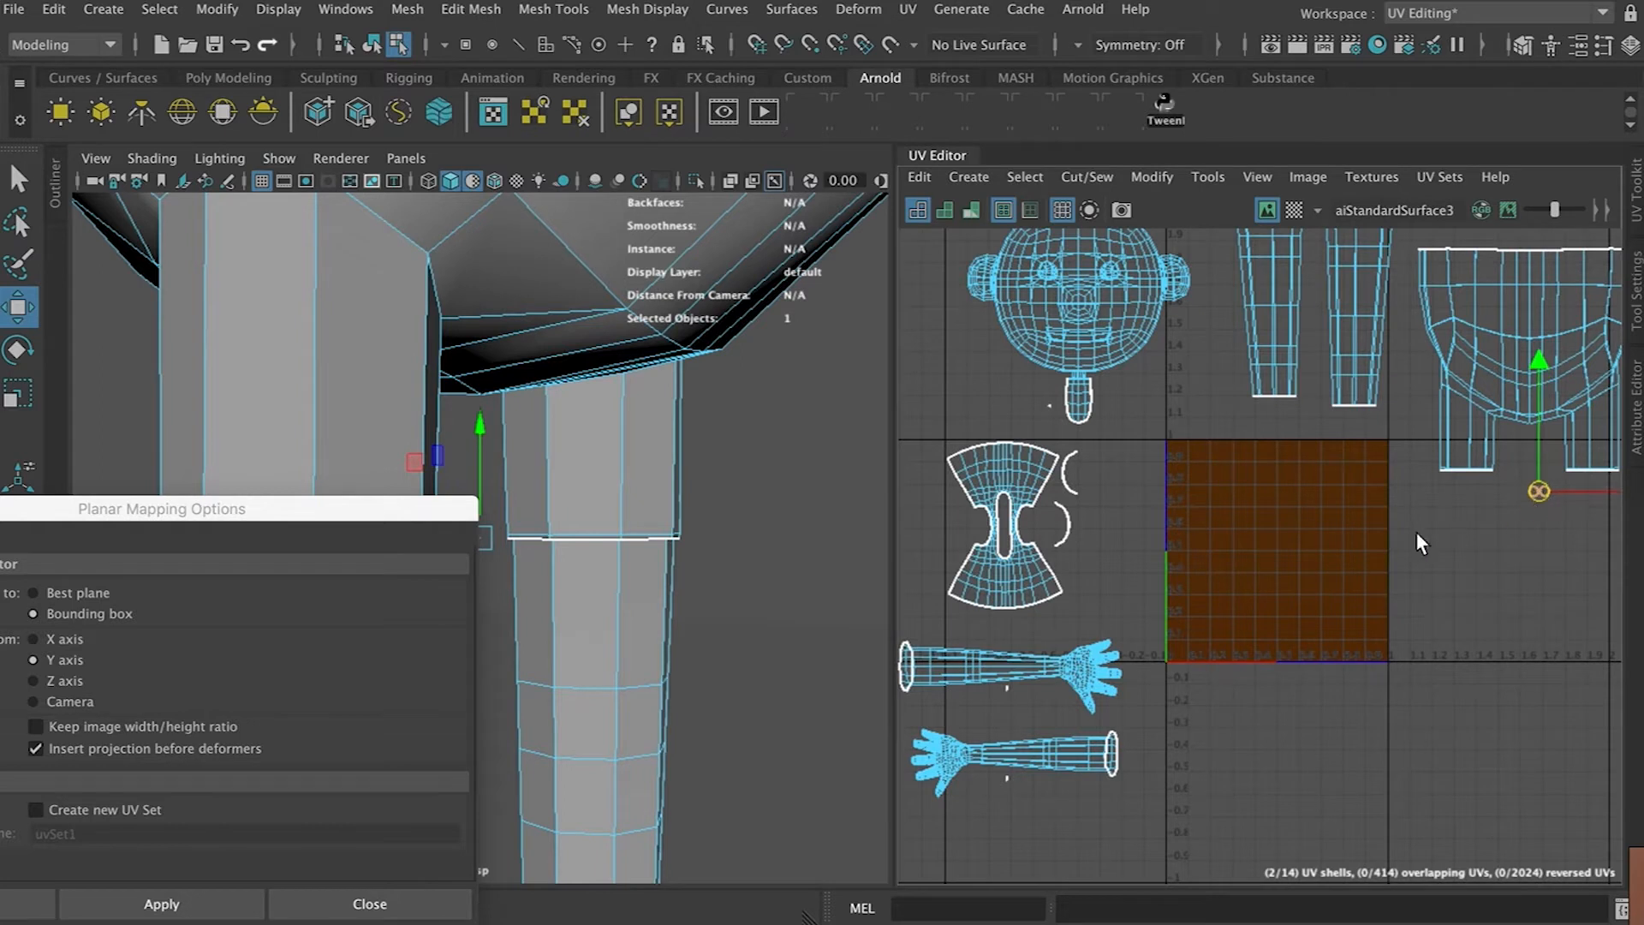
Planar-project the shorts along the Z axis and move their UV shell out to the right
{"action": "scroll", "coordinate": [1413, 531], "scroll_direction": "down", "scroll_amount": 2}
{"action": "left_click_drag", "start_coordinate": [1594, 270], "coordinate": [1426, 526]}
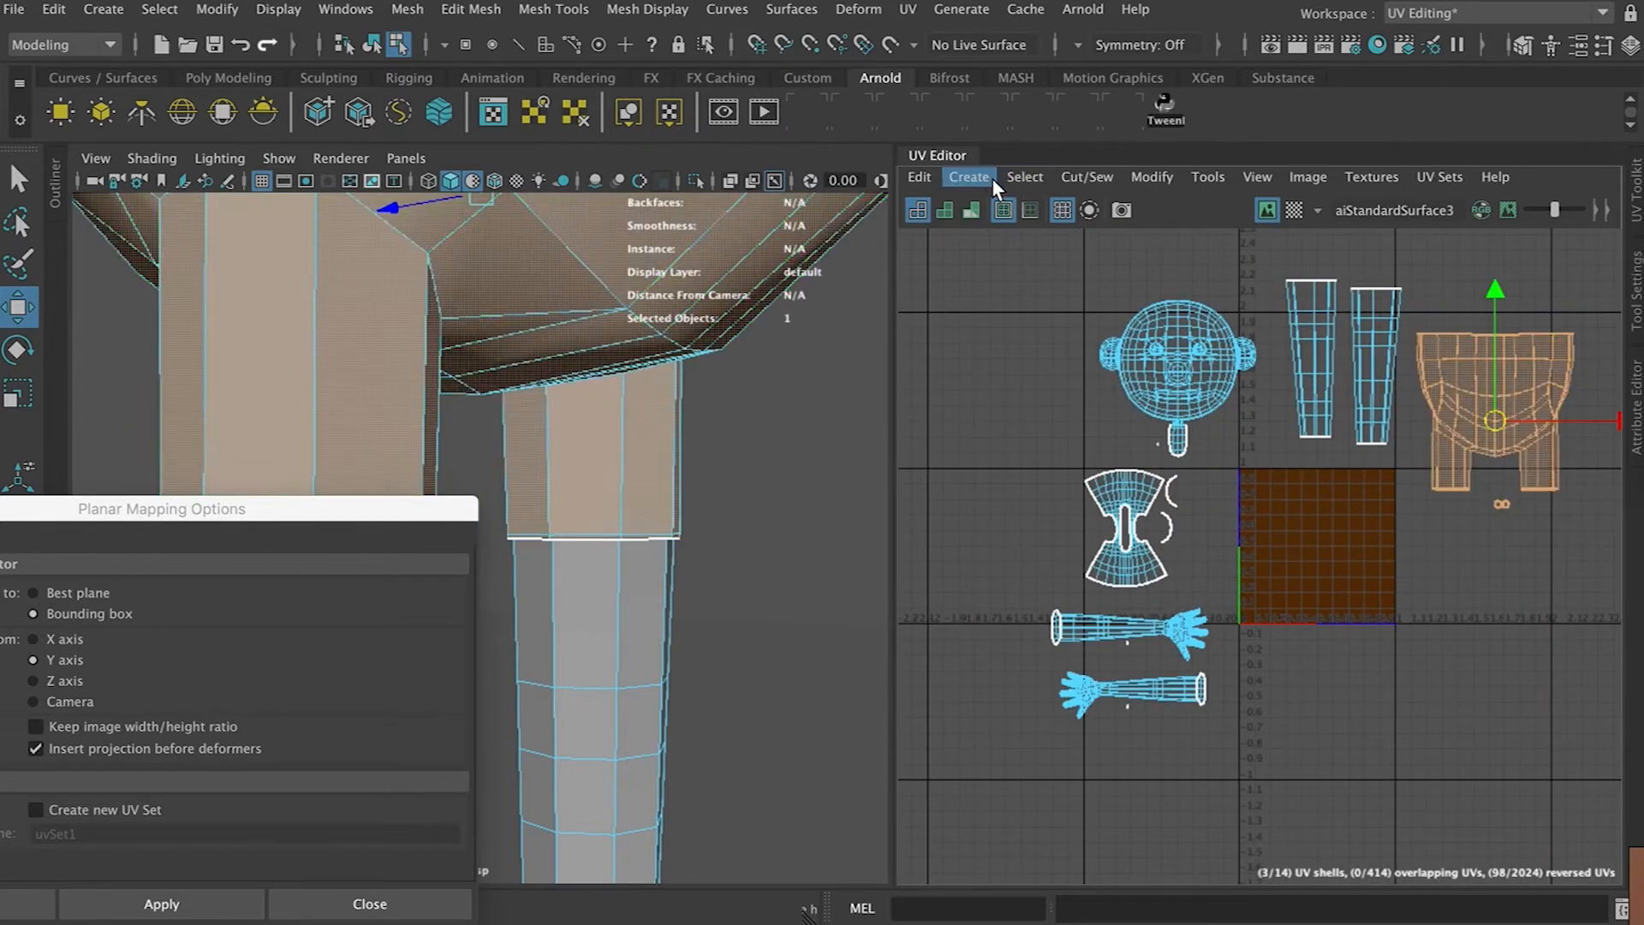
{"action": "left_click", "coordinate": [985, 176]}
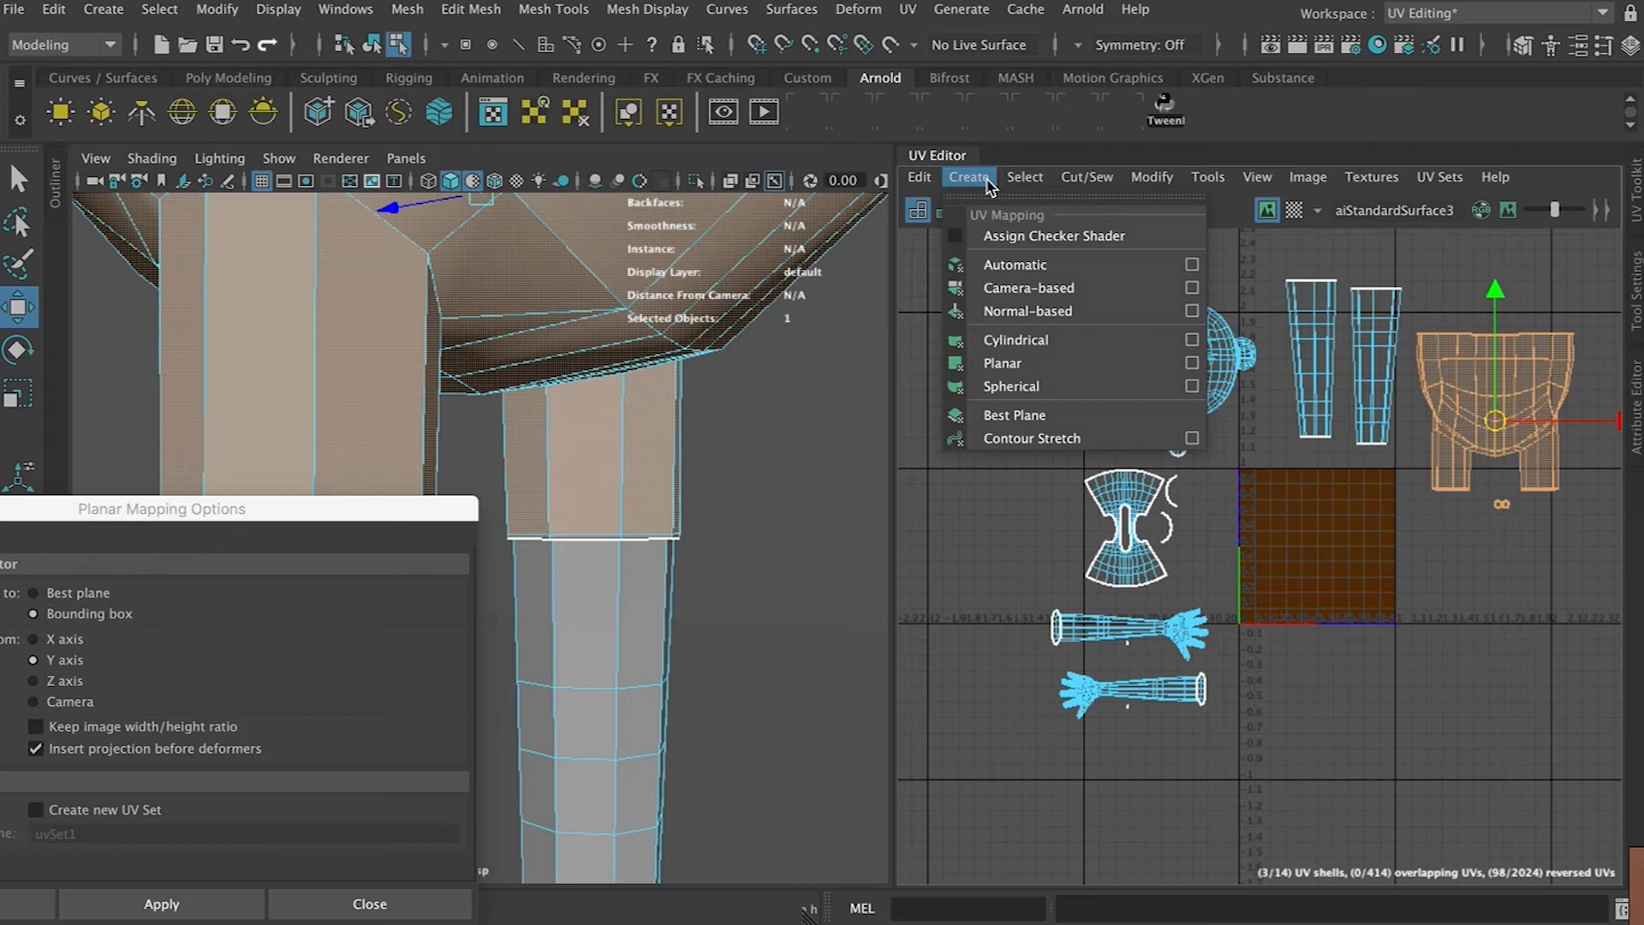
{"action": "left_click", "coordinate": [1172, 368]}
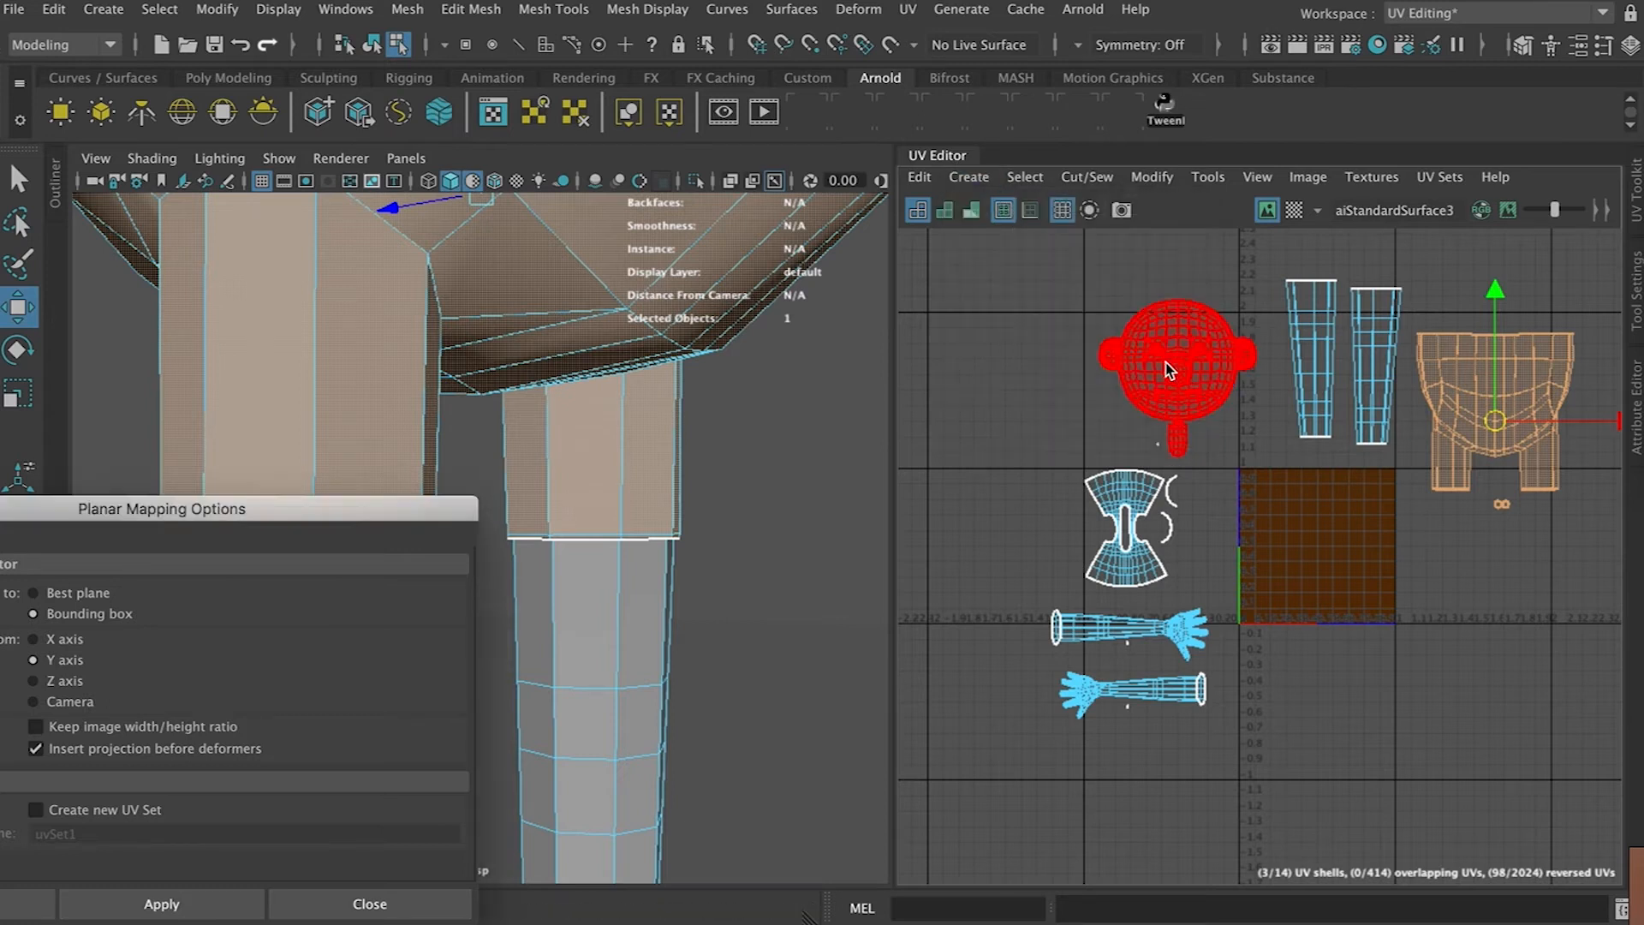
{"action": "left_click", "coordinate": [970, 178]}
{"action": "left_click_drag", "start_coordinate": [334, 512], "coordinate": [460, 440]}
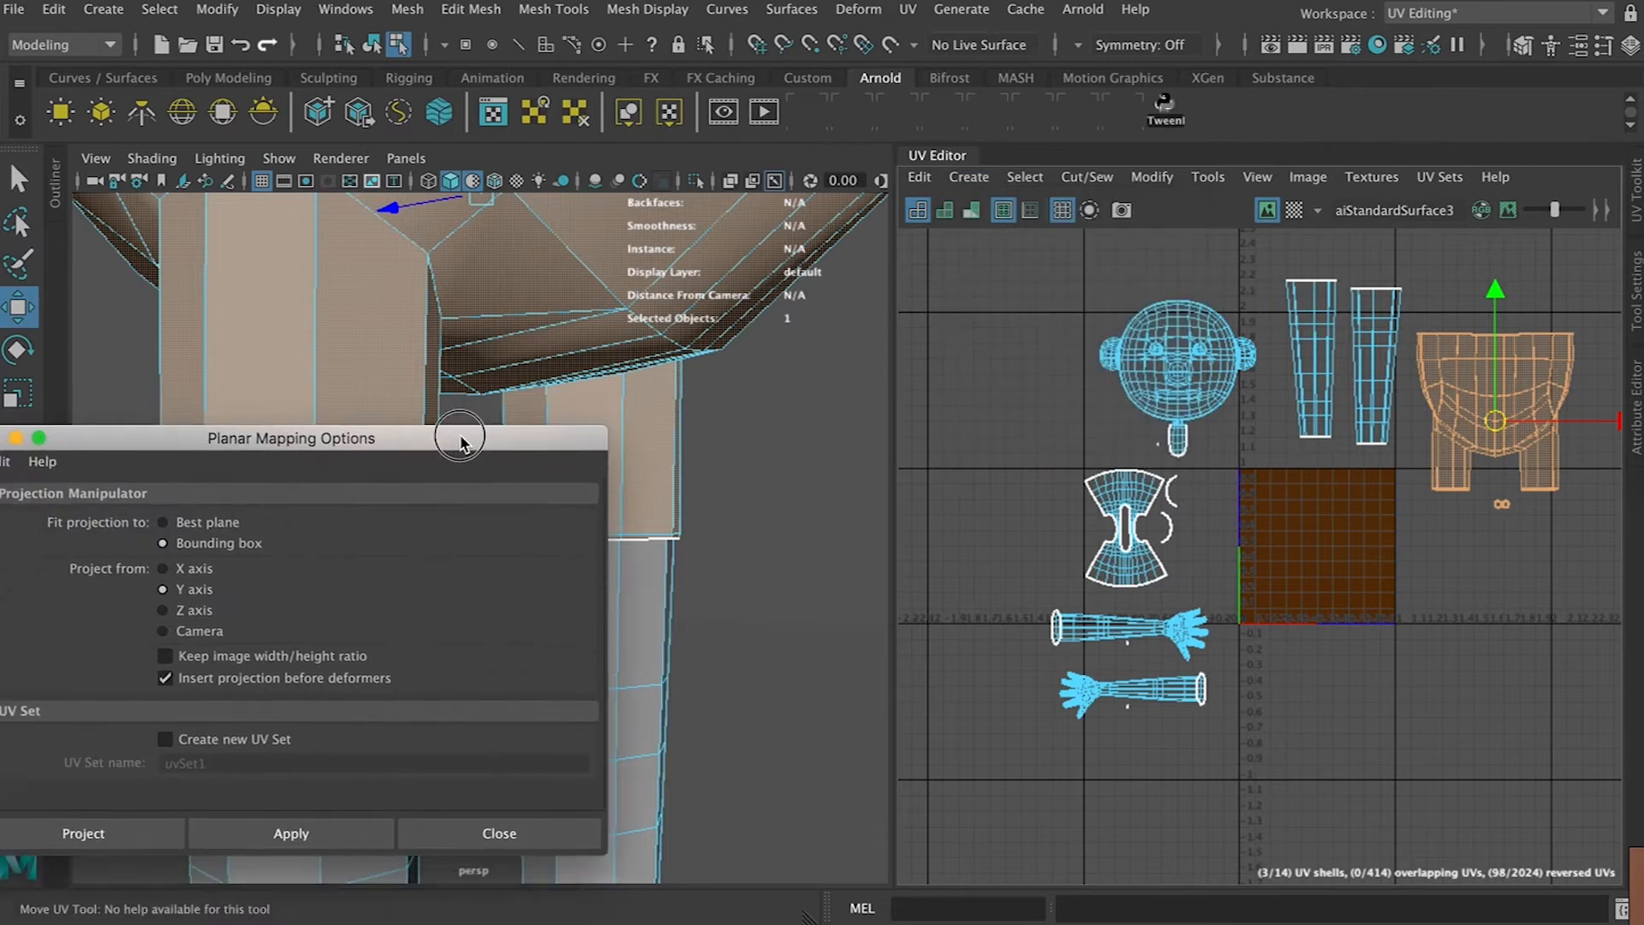
{"action": "left_click", "coordinate": [162, 610]}
{"action": "left_click", "coordinate": [291, 832]}
{"action": "left_click_drag", "start_coordinate": [1322, 545], "coordinate": [1528, 439]}
Re-apply the planar projection to the head and move its shell up to the left
{"action": "left_click_drag", "start_coordinate": [1100, 296], "coordinate": [1108, 305]}
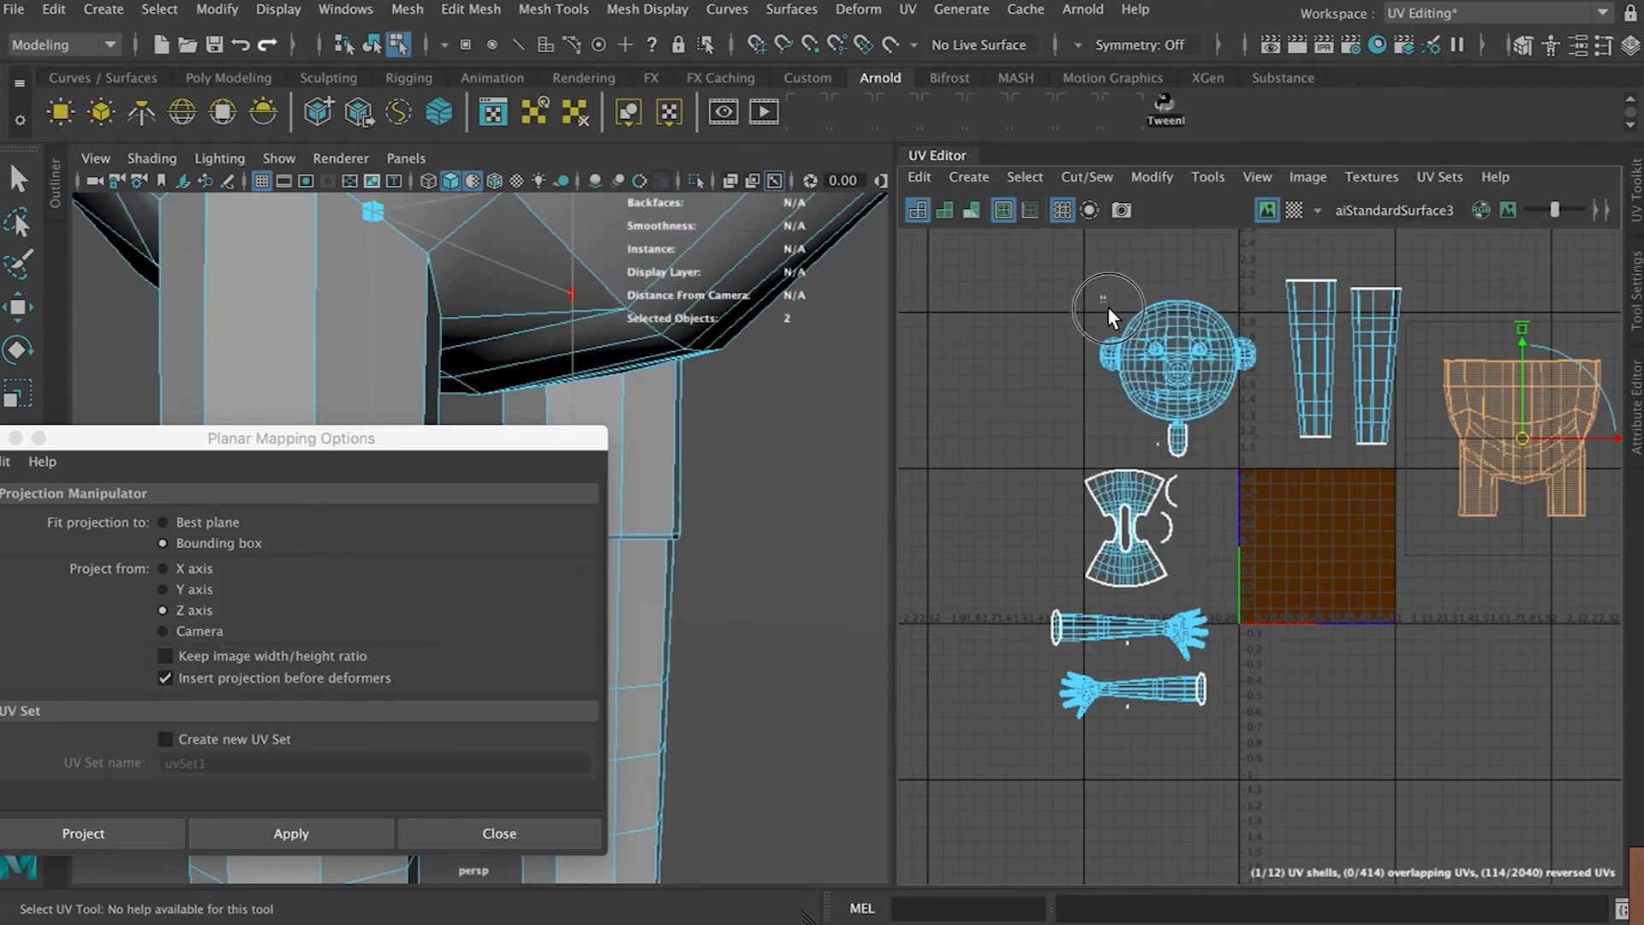
{"action": "left_click_drag", "start_coordinate": [1207, 440], "coordinate": [1233, 445]}
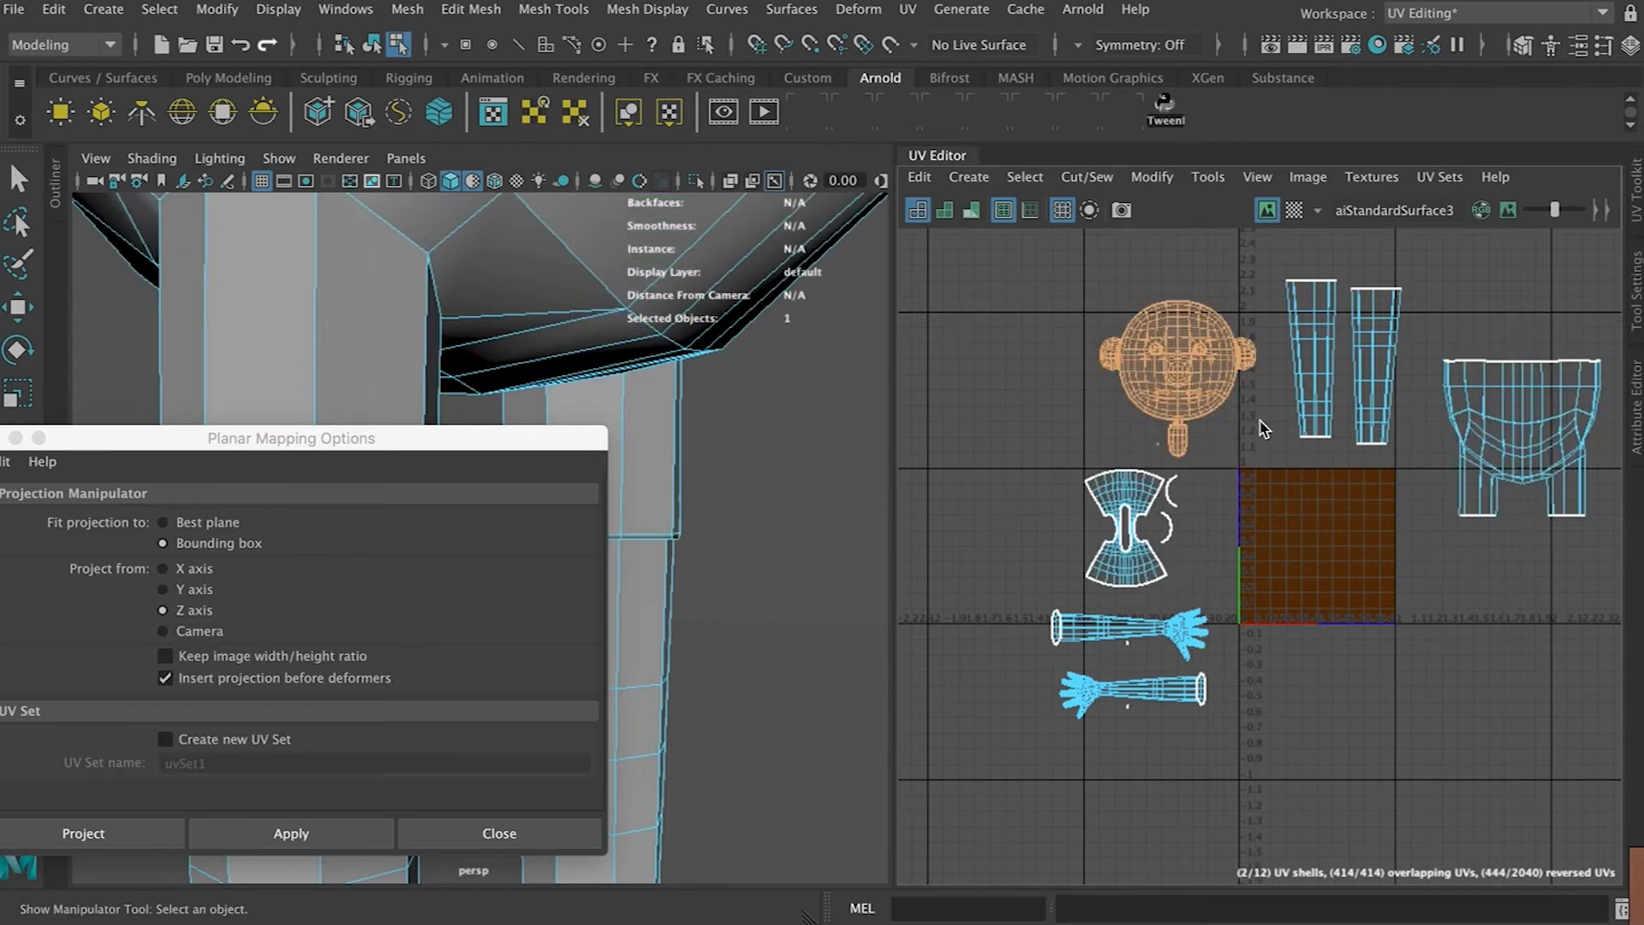
{"action": "key", "text": "g"}
{"action": "left_click_drag", "start_coordinate": [1319, 540], "coordinate": [1144, 336]}
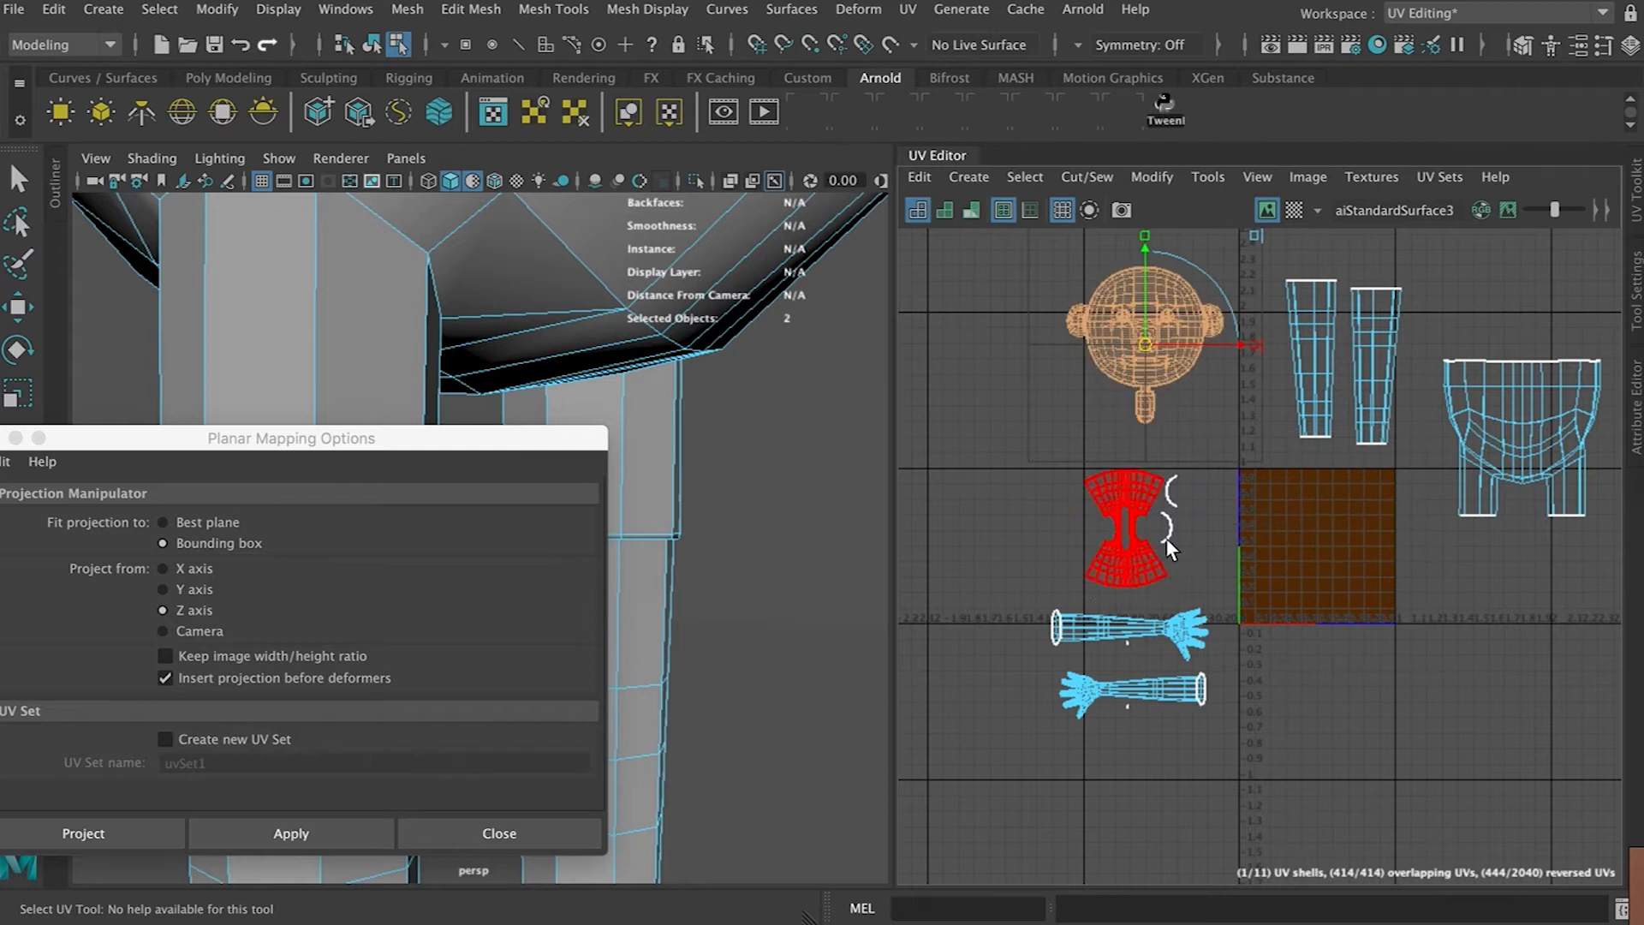
Planar-project the torso and move its UV shell to the left of the 0–1 space
{"action": "left_click_drag", "start_coordinate": [1200, 549], "coordinate": [1200, 557]}
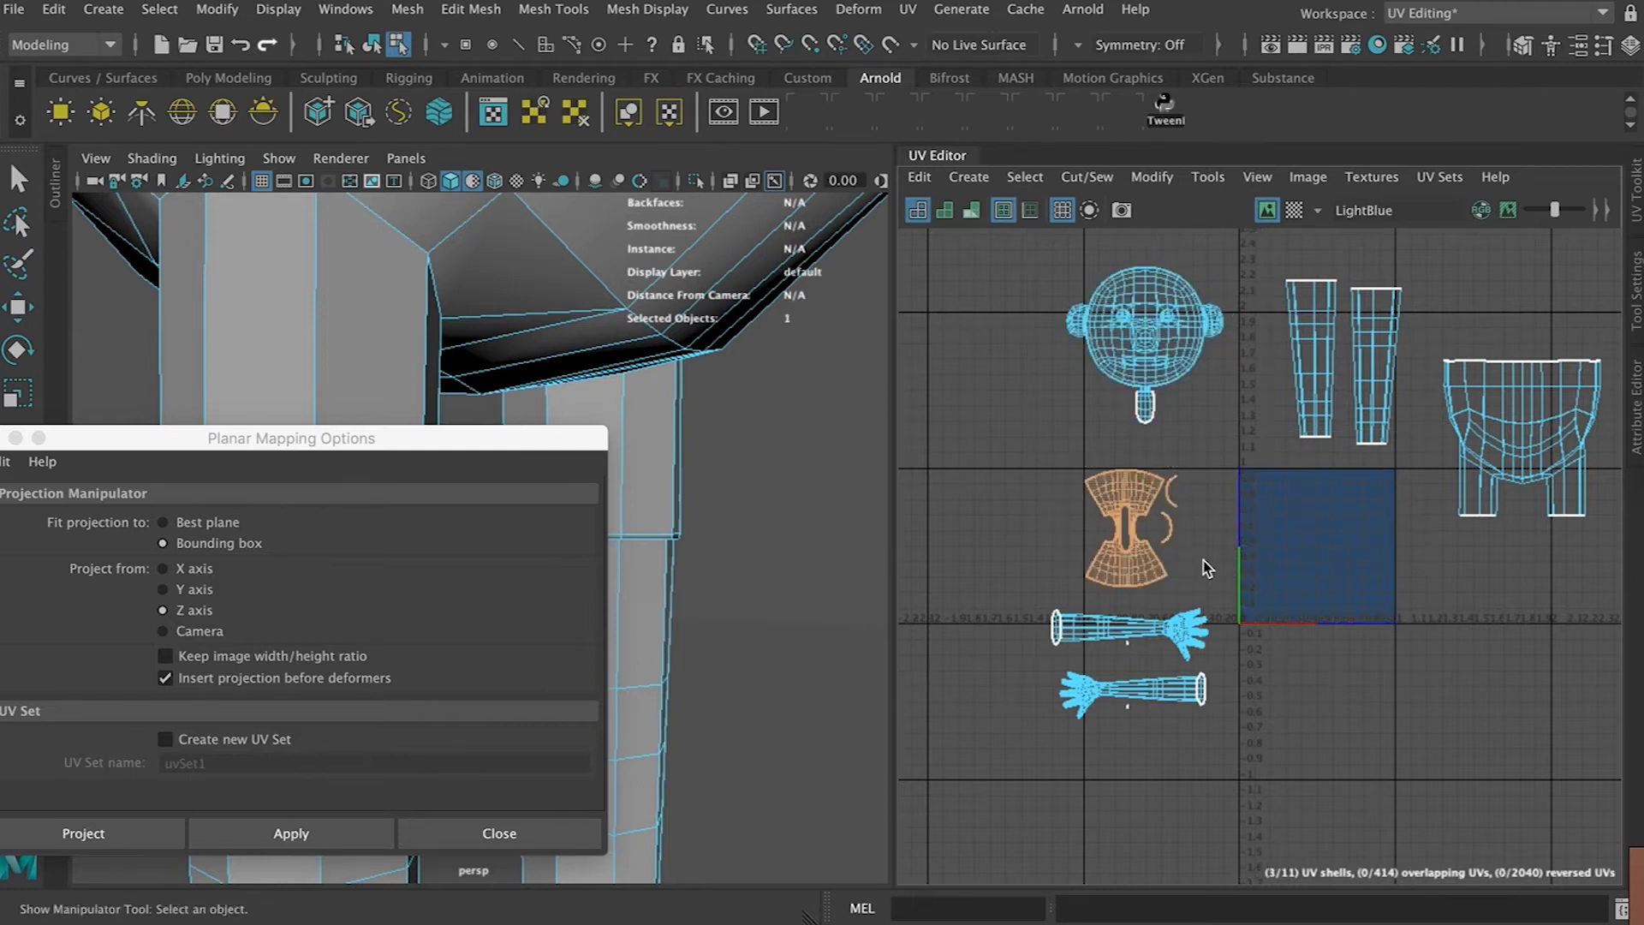
{"action": "key", "text": "g"}
{"action": "left_click_drag", "start_coordinate": [1318, 542], "coordinate": [1025, 472]}
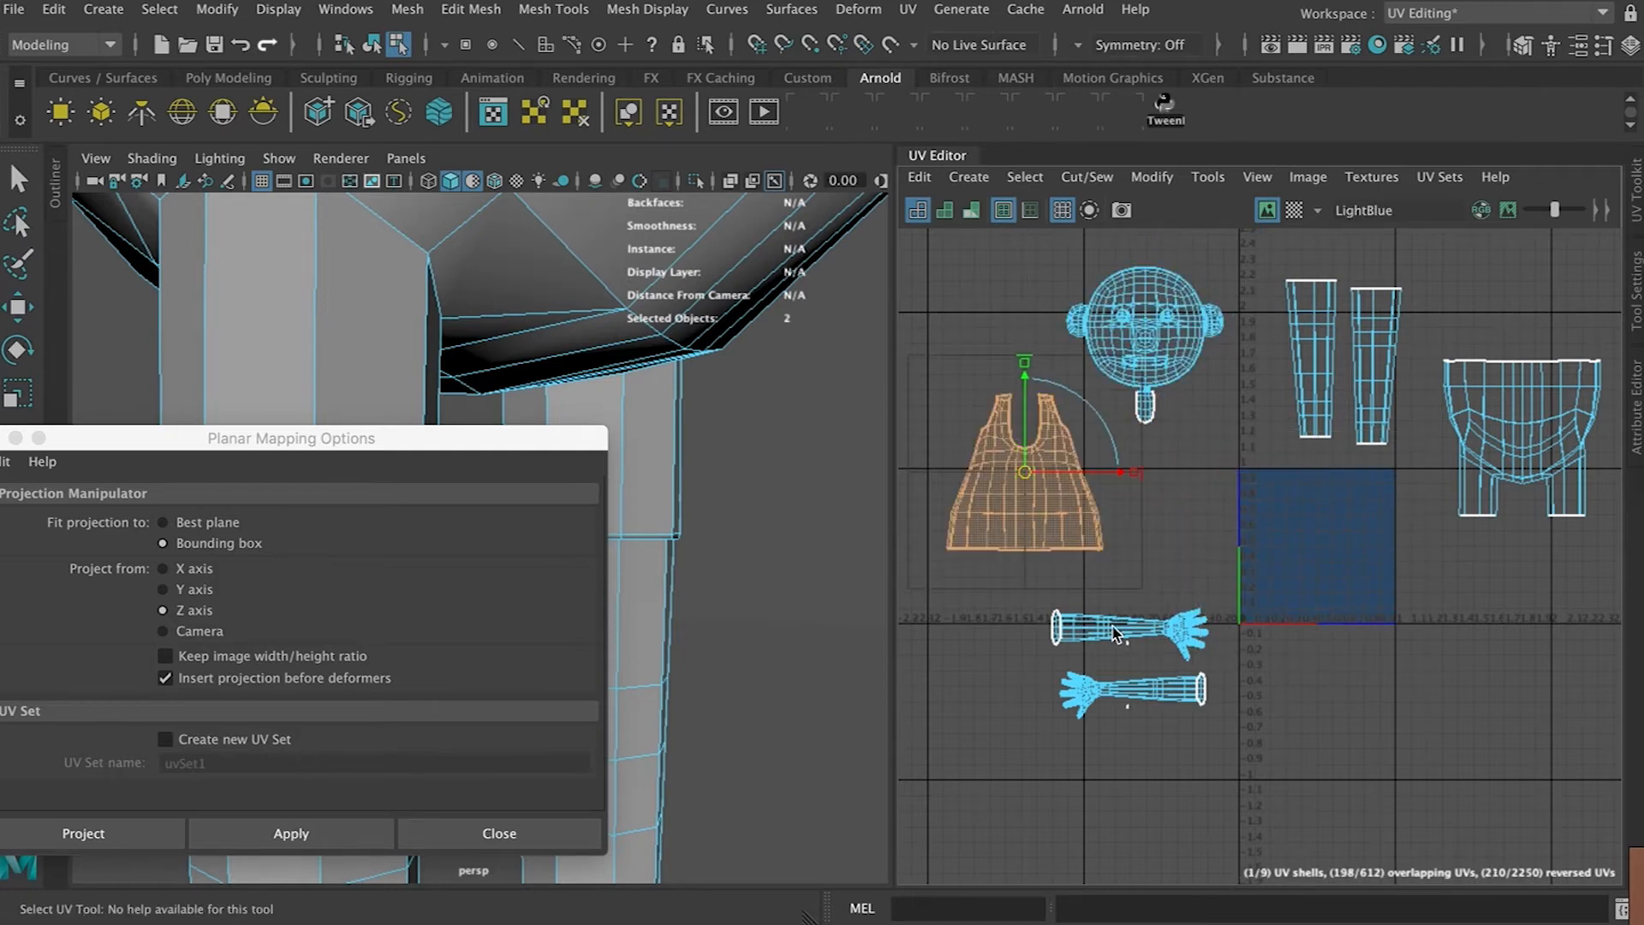
Planar-project both arms along the Z axis and move one arm shell below left of the 0–1 space
{"action": "left_click_drag", "start_coordinate": [1192, 641], "coordinate": [1195, 642]}
{"action": "key", "text": "g"}
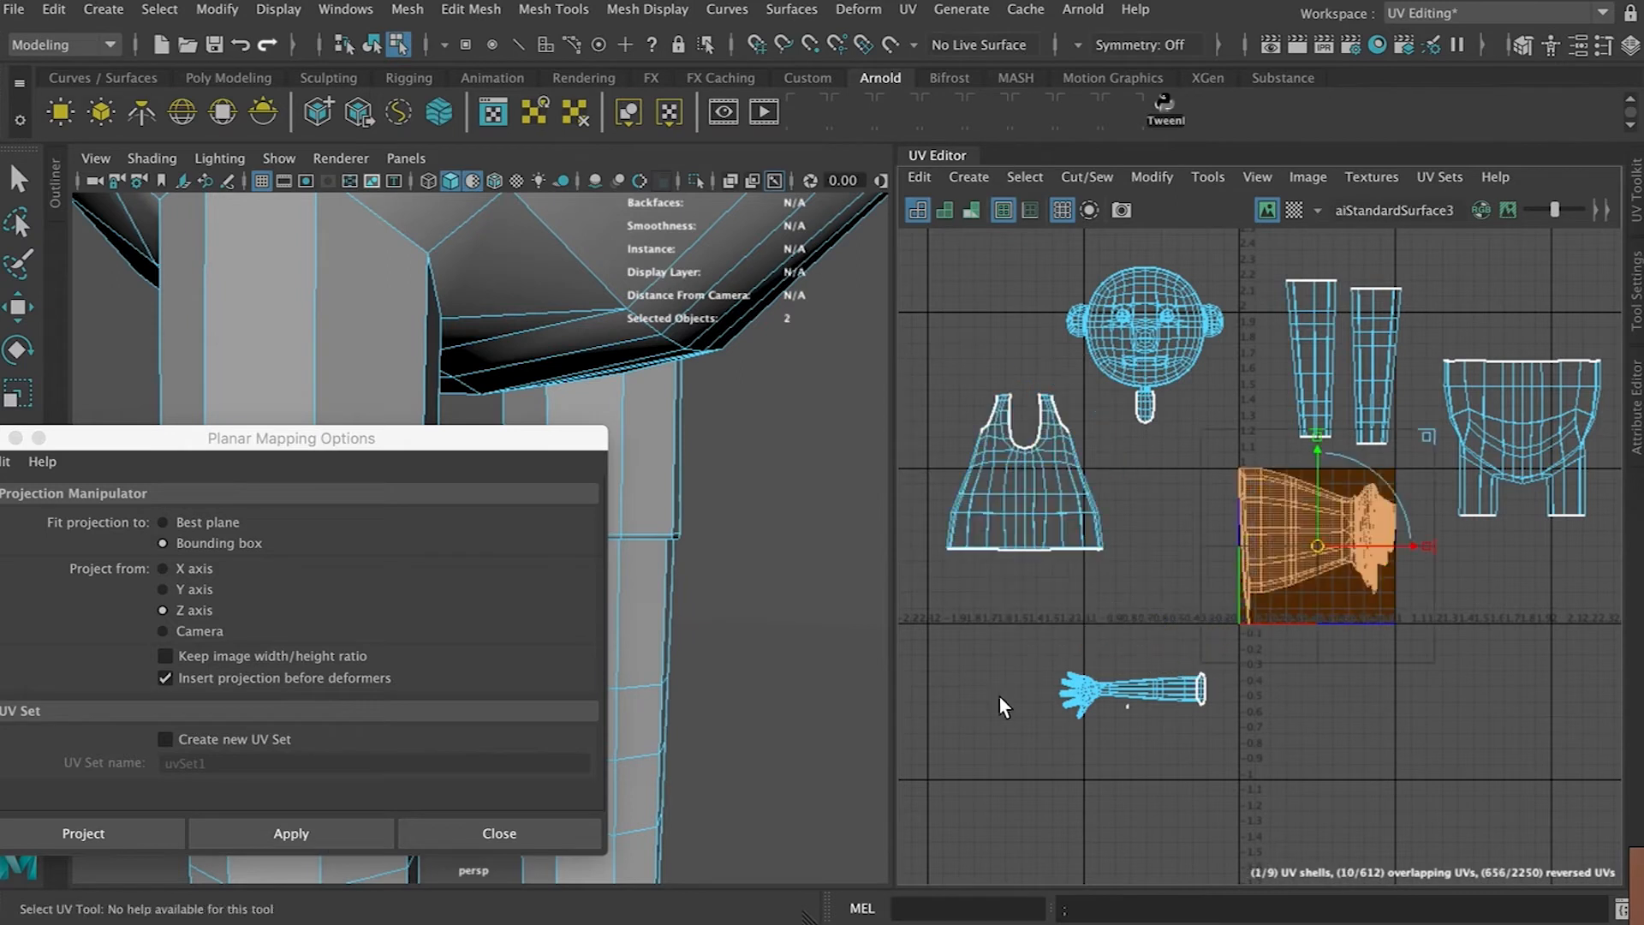
{"action": "left_click_drag", "start_coordinate": [1209, 748], "coordinate": [1207, 749]}
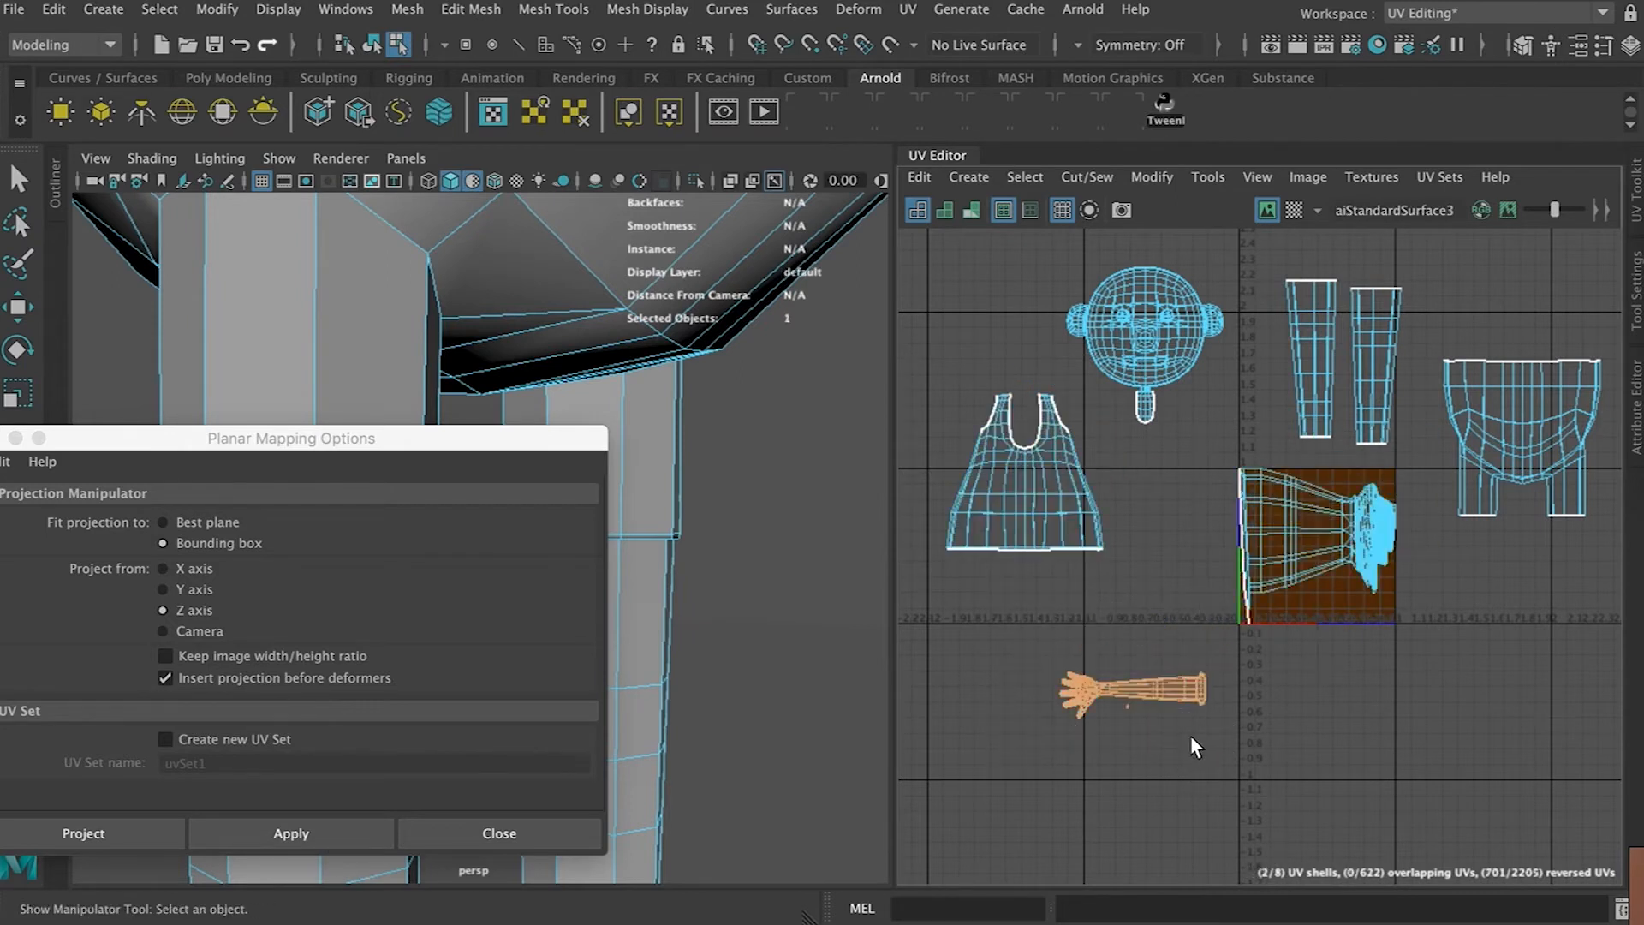
{"action": "key", "text": "g"}
{"action": "left_click_drag", "start_coordinate": [1311, 542], "coordinate": [1105, 648]}
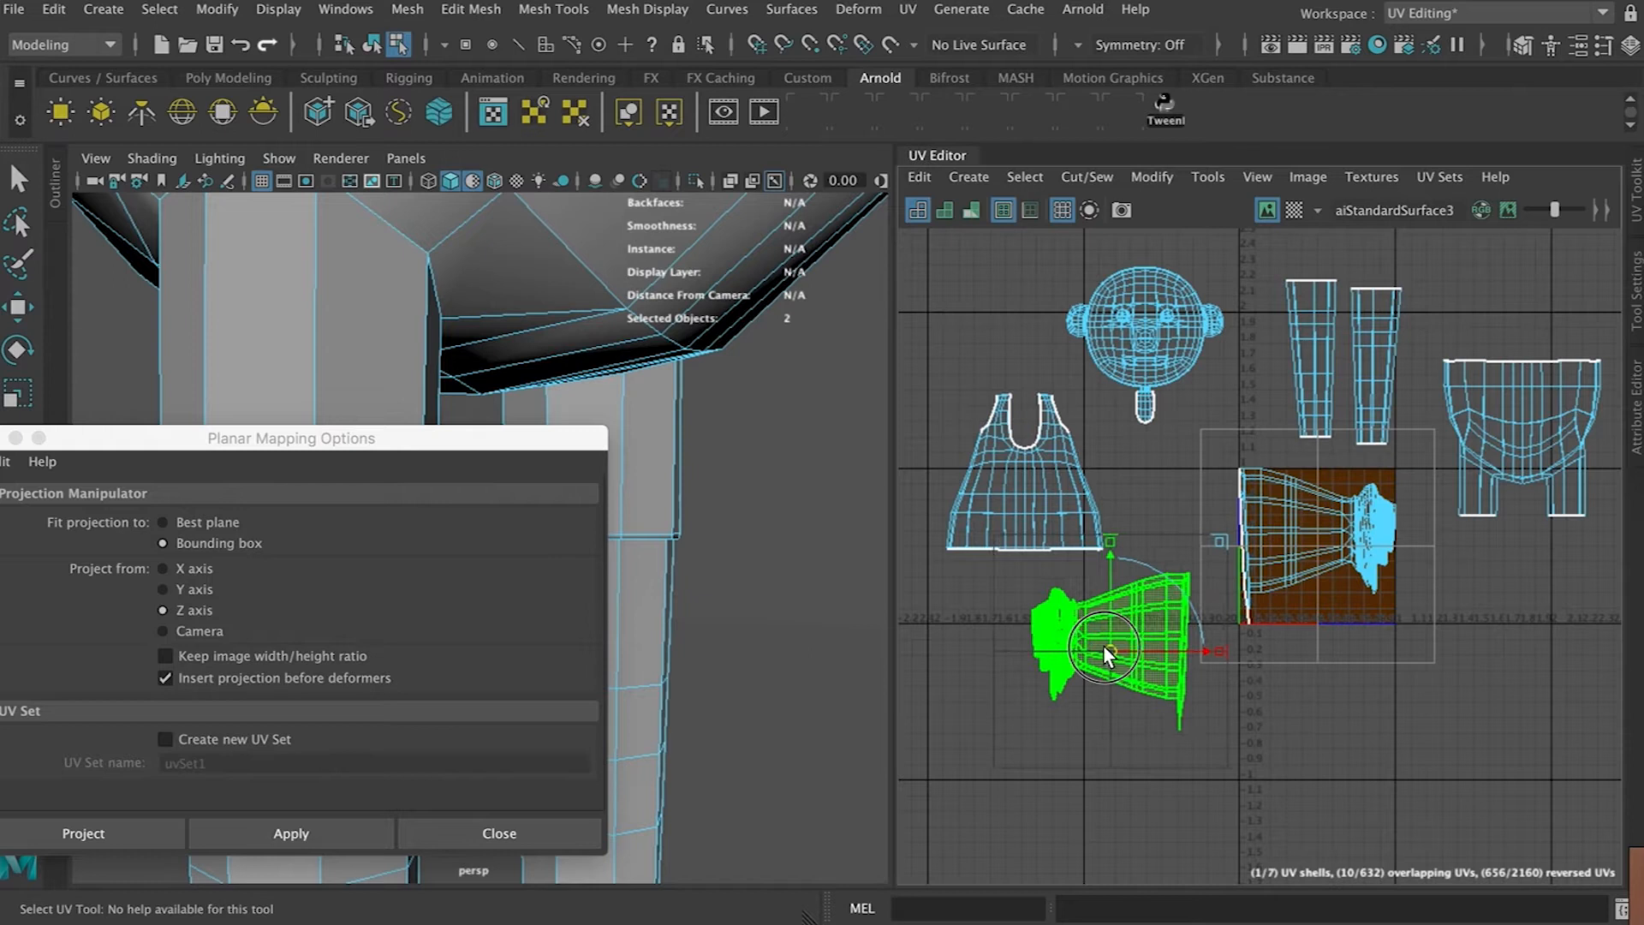
Scale the arm shell inside the 0–1 space vertically to flatten it
{"action": "left_click_drag", "start_coordinate": [1190, 558], "coordinate": [1199, 614]}
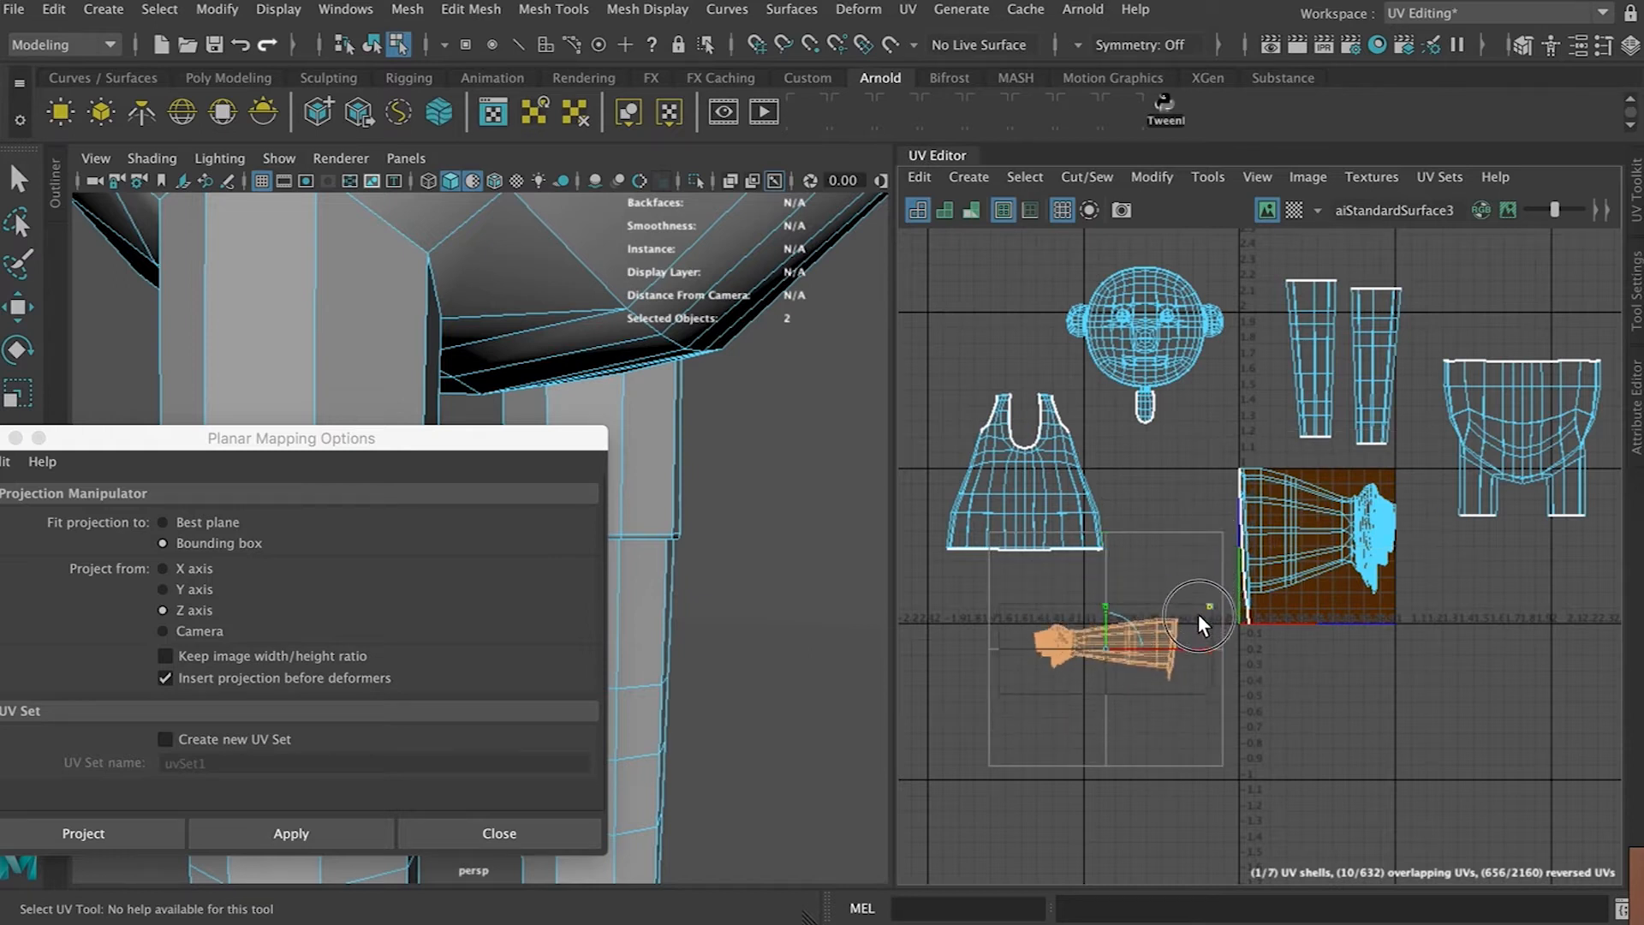
{"action": "left_click", "coordinate": [1322, 506]}
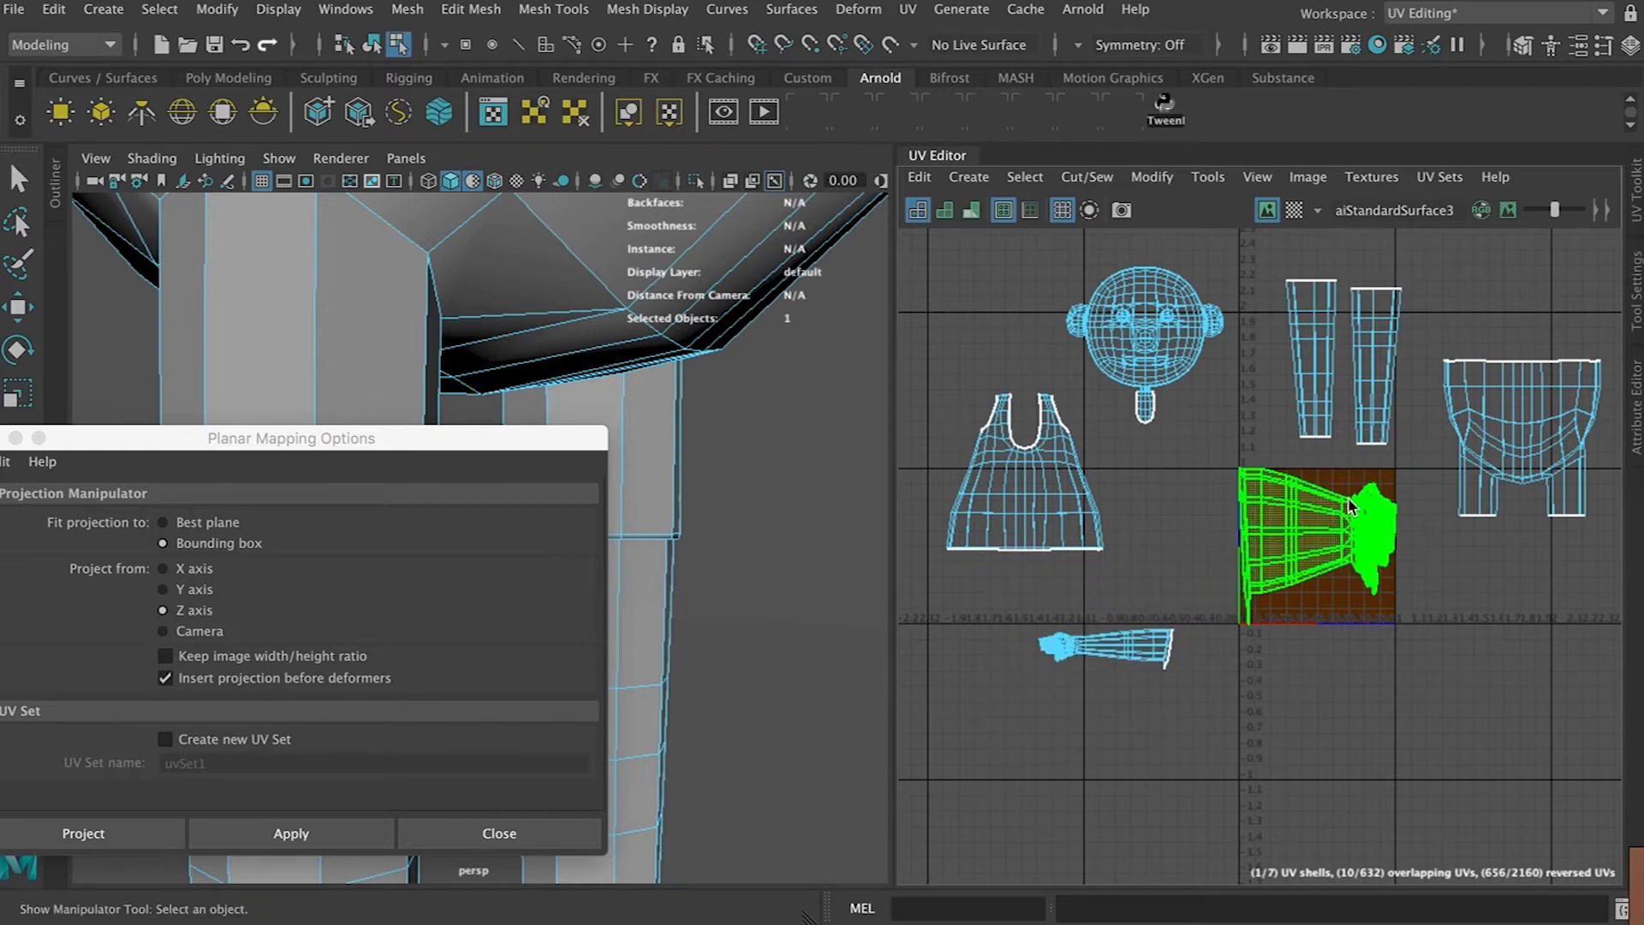
{"action": "key", "text": "r"}
{"action": "left_click_drag", "start_coordinate": [1317, 426], "coordinate": [1322, 514]}
{"action": "scroll", "coordinate": [1313, 547], "scroll_direction": "up", "scroll_amount": 5}
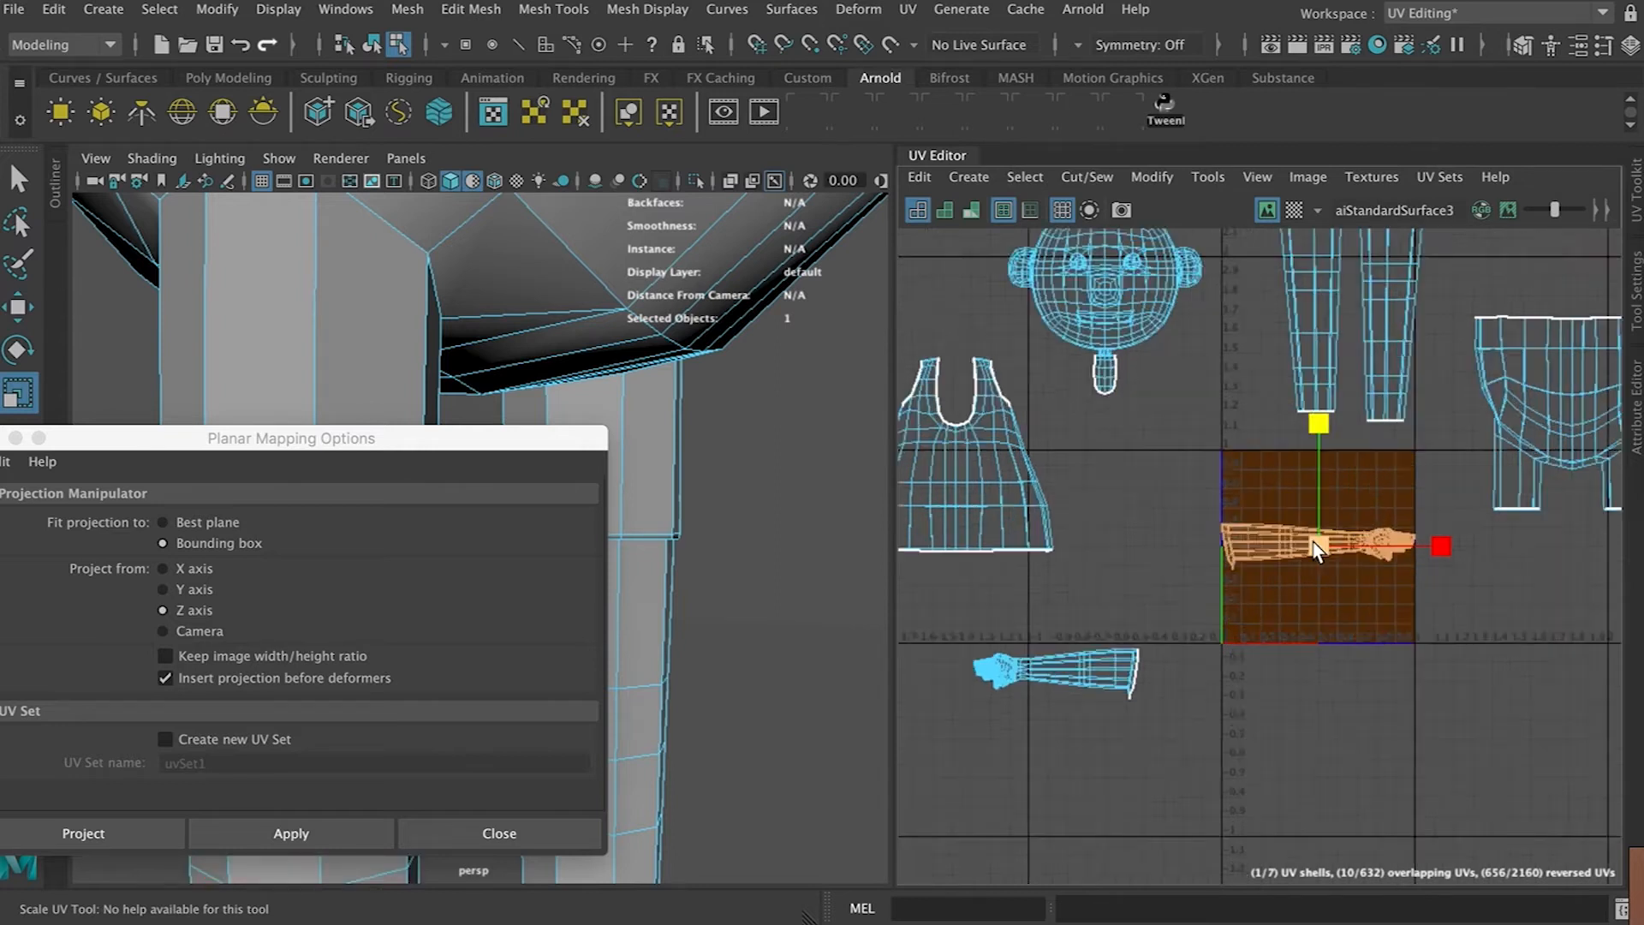
{"action": "key", "text": "w"}
{"action": "scroll", "coordinate": [1025, 688], "scroll_direction": "down", "scroll_amount": 2}
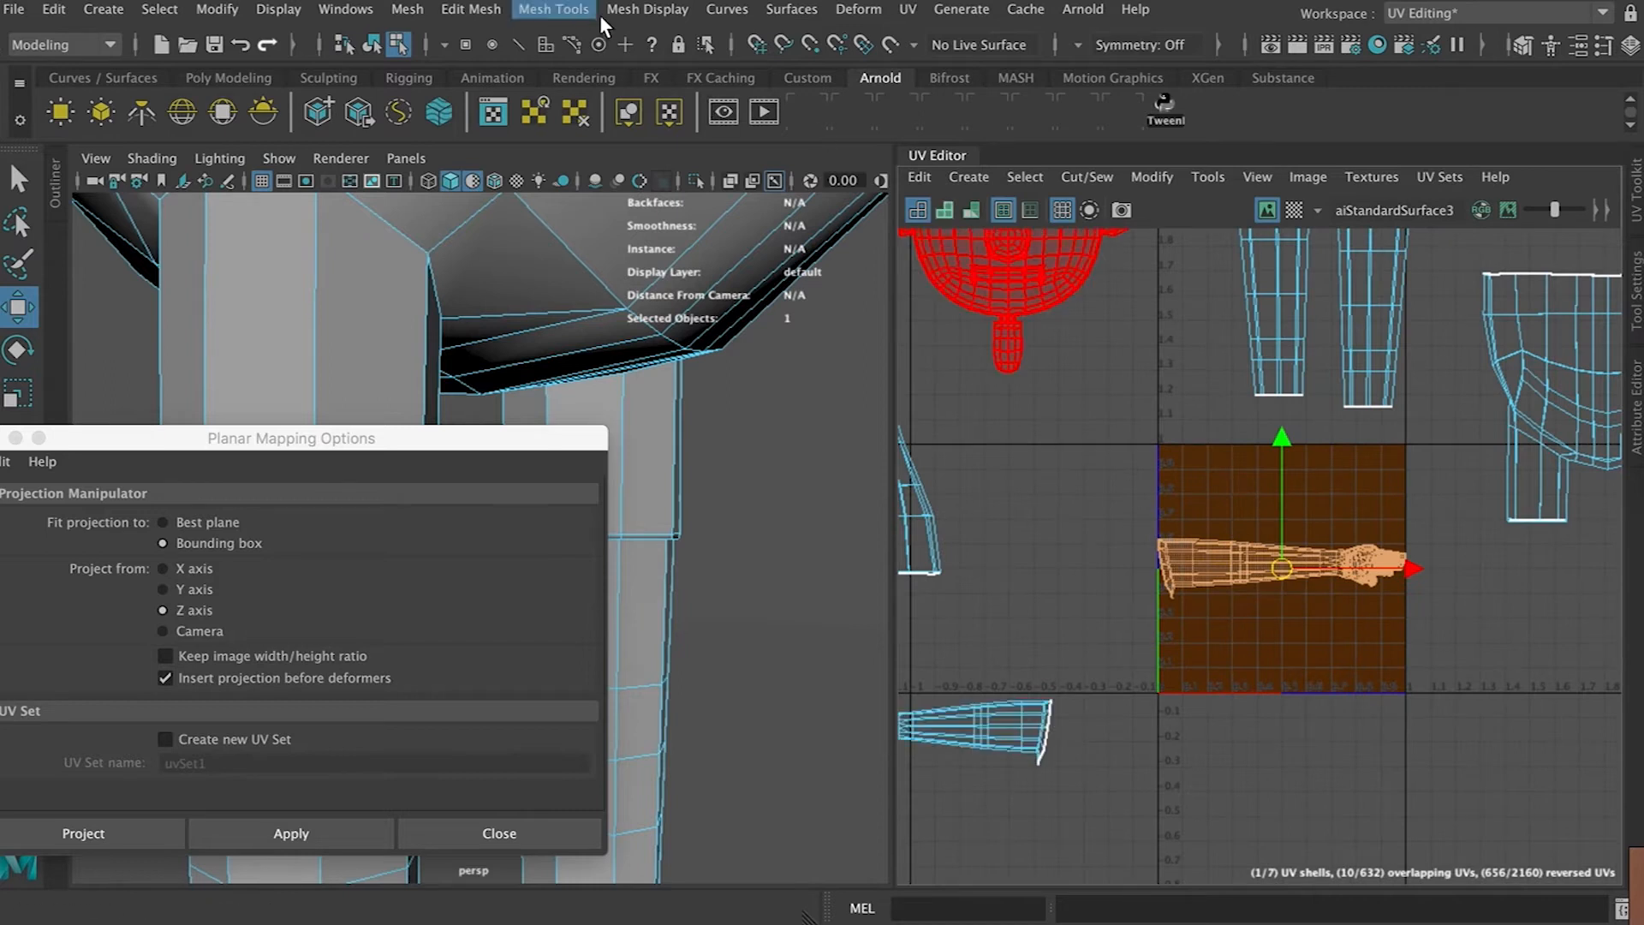
Re-project the arms along the Y axis and place the second arm shell inside the 0–1 space
{"action": "left_click", "coordinate": [169, 598]}
{"action": "left_click", "coordinate": [332, 832]}
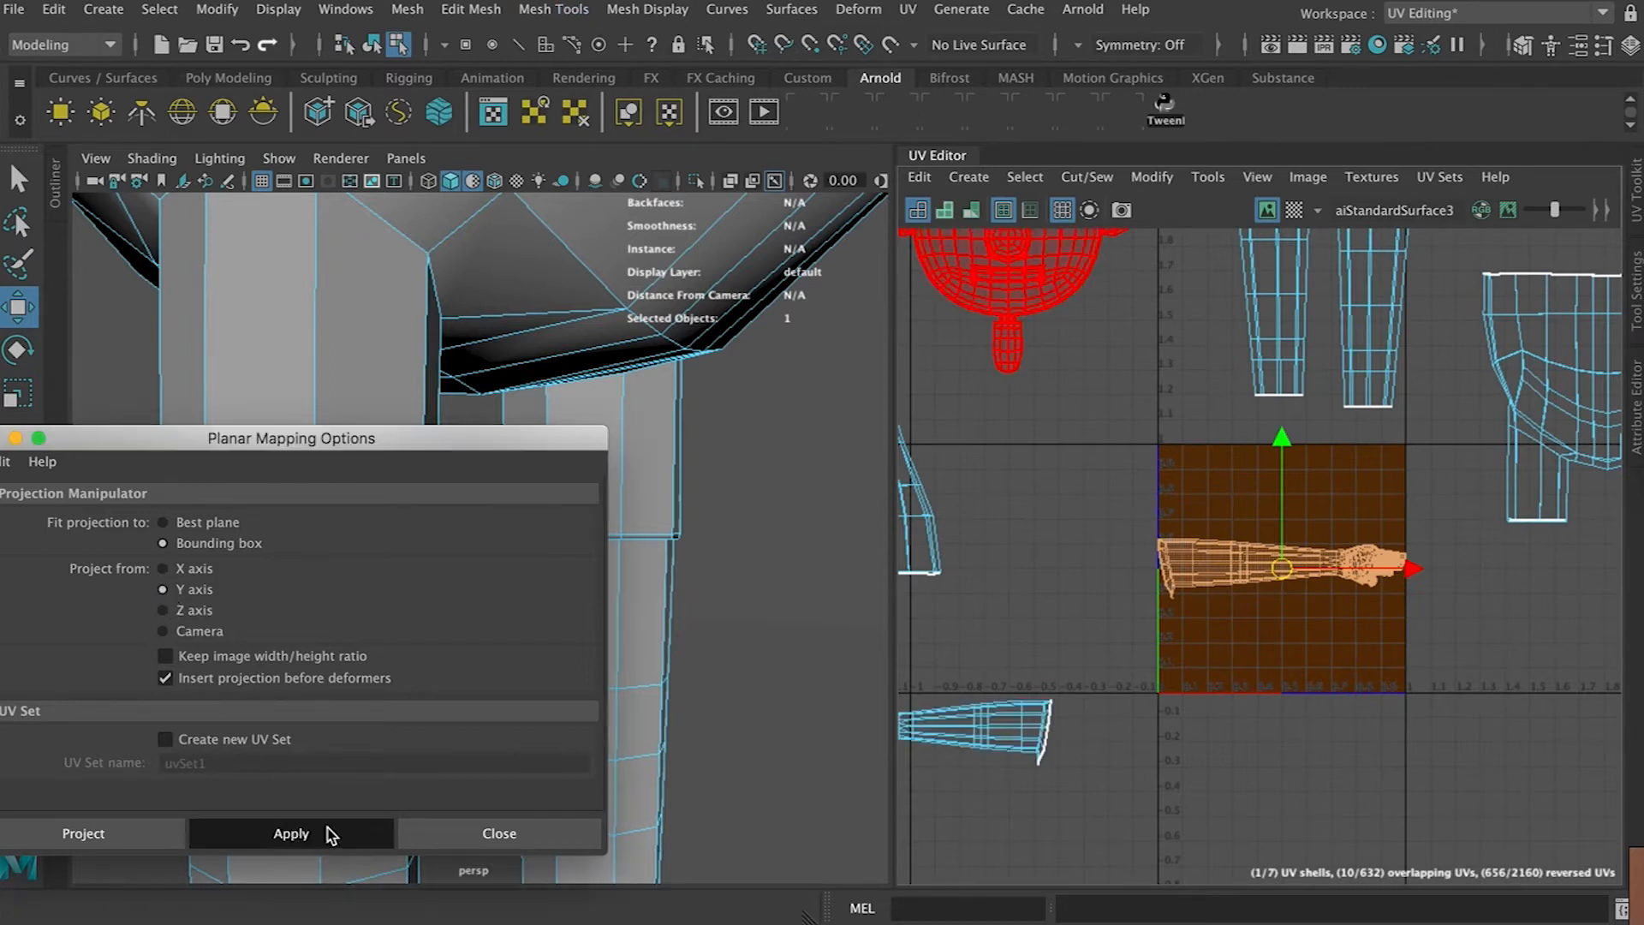
{"action": "left_click_drag", "start_coordinate": [1455, 398], "coordinate": [1444, 518]}
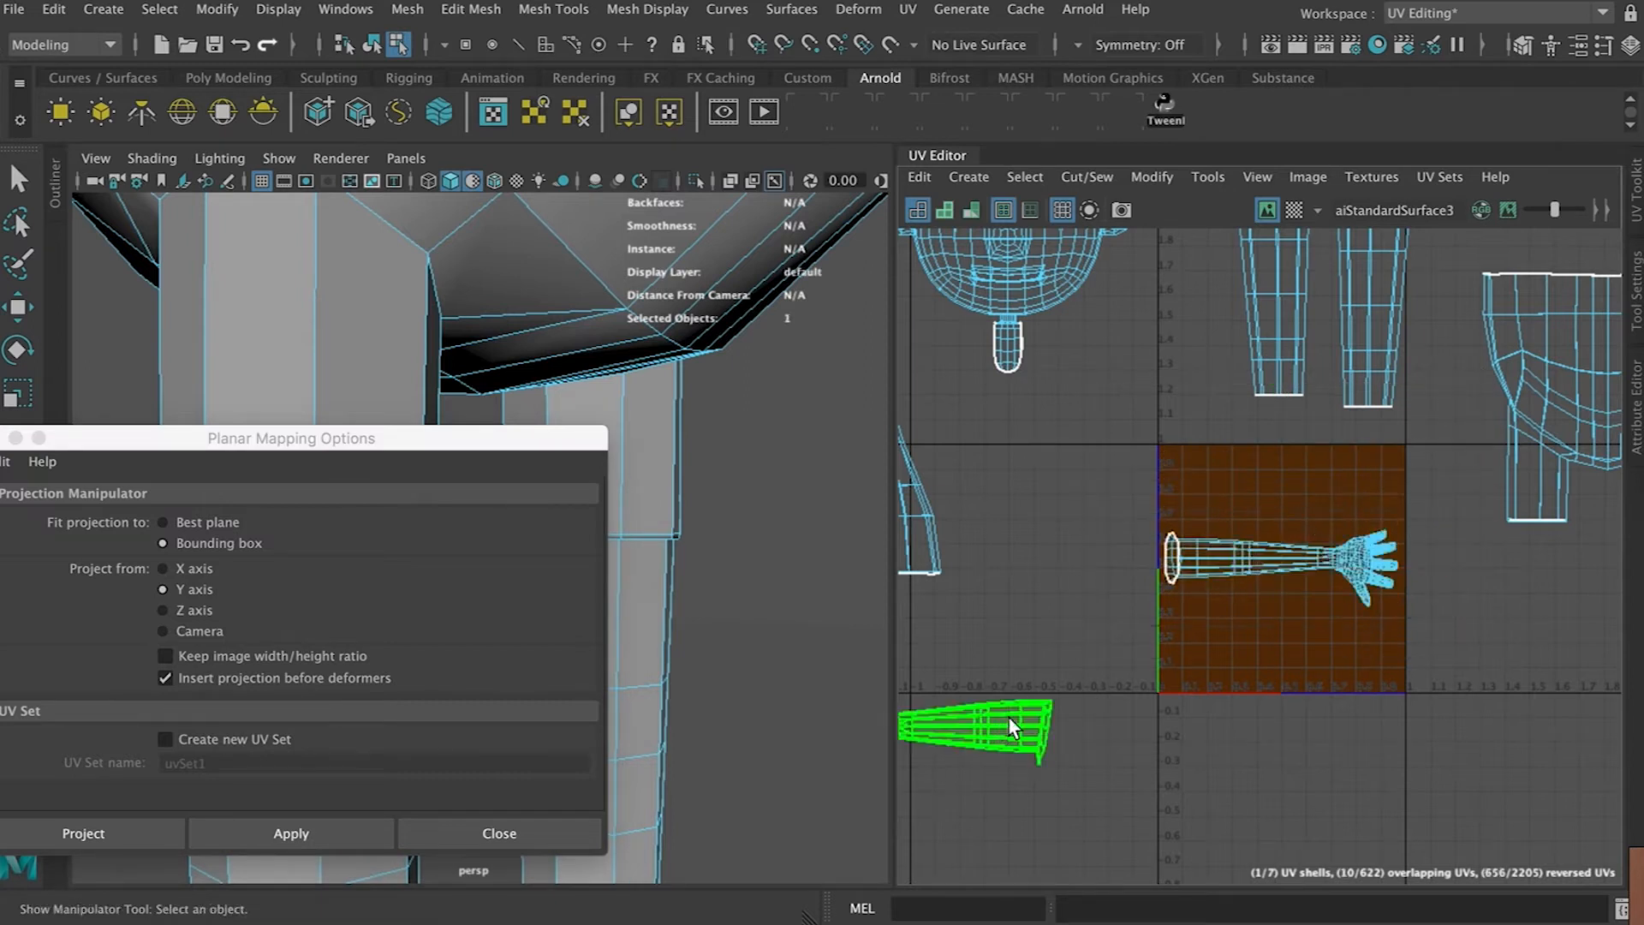
{"action": "key", "text": "ctrl+z"}
{"action": "left_click_drag", "start_coordinate": [1446, 458], "coordinate": [1438, 517]}
{"action": "left_click_drag", "start_coordinate": [1286, 555], "coordinate": [1270, 634]}
Review both arm shells in the 0–1 space and close the Planar Mapping Options window
{"action": "scroll", "coordinate": [1202, 640], "scroll_direction": "down", "scroll_amount": 4}
{"action": "scroll", "coordinate": [1203, 649], "scroll_direction": "down", "scroll_amount": 2}
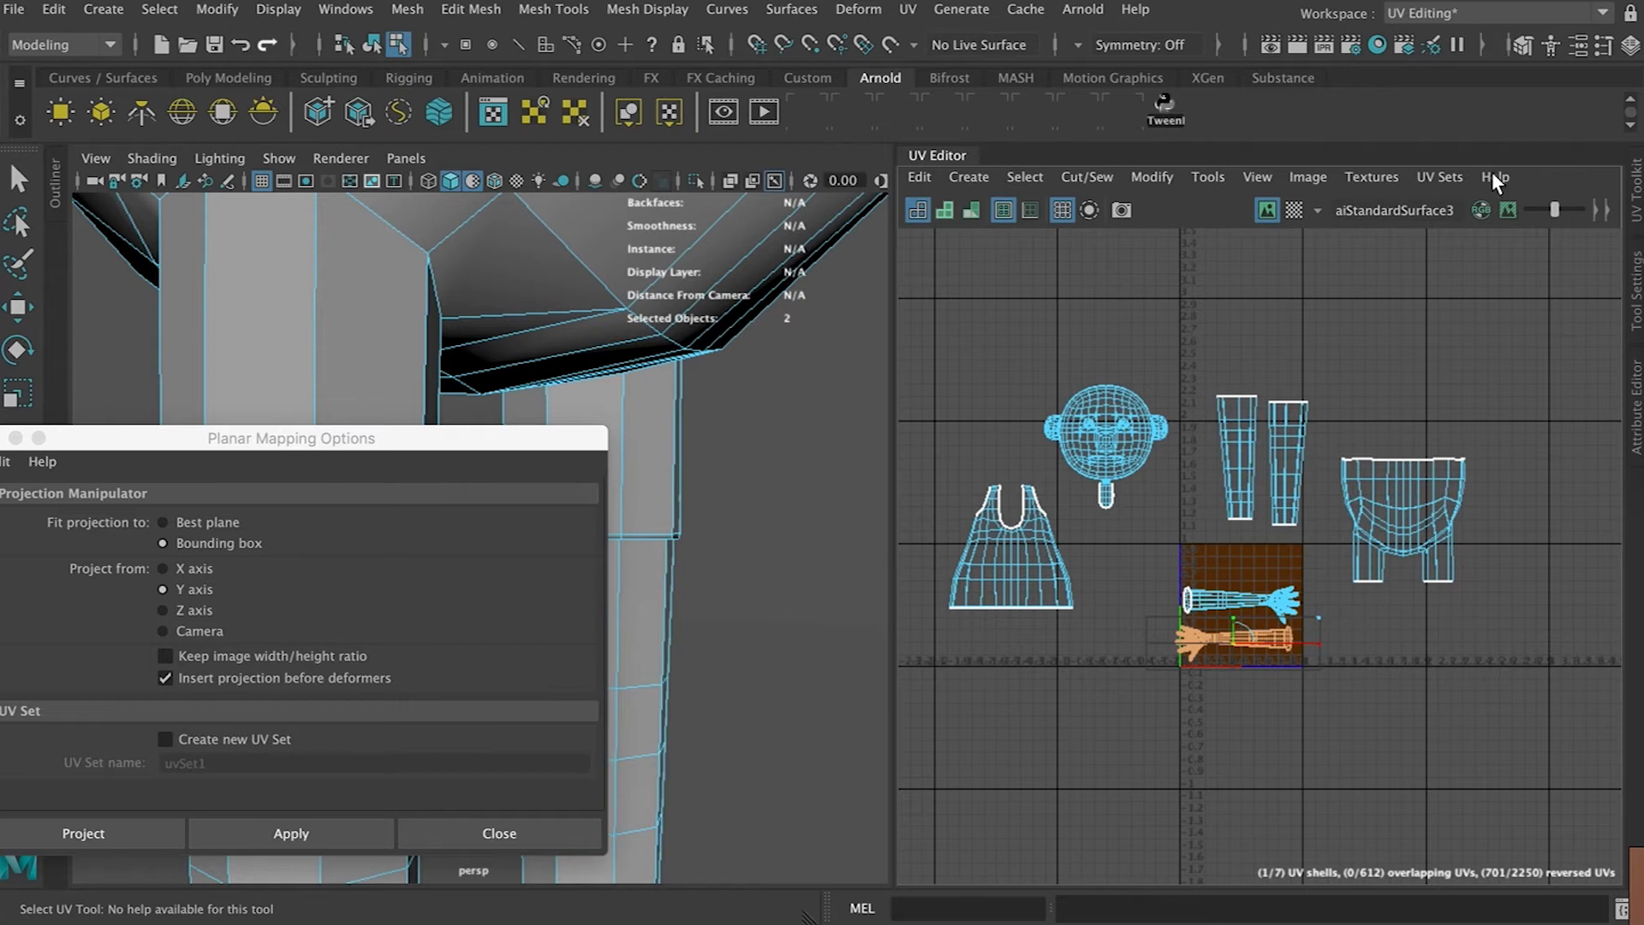
{"action": "left_click", "coordinate": [1391, 543]}
{"action": "scroll", "coordinate": [1390, 543], "scroll_direction": "up", "scroll_amount": 3}
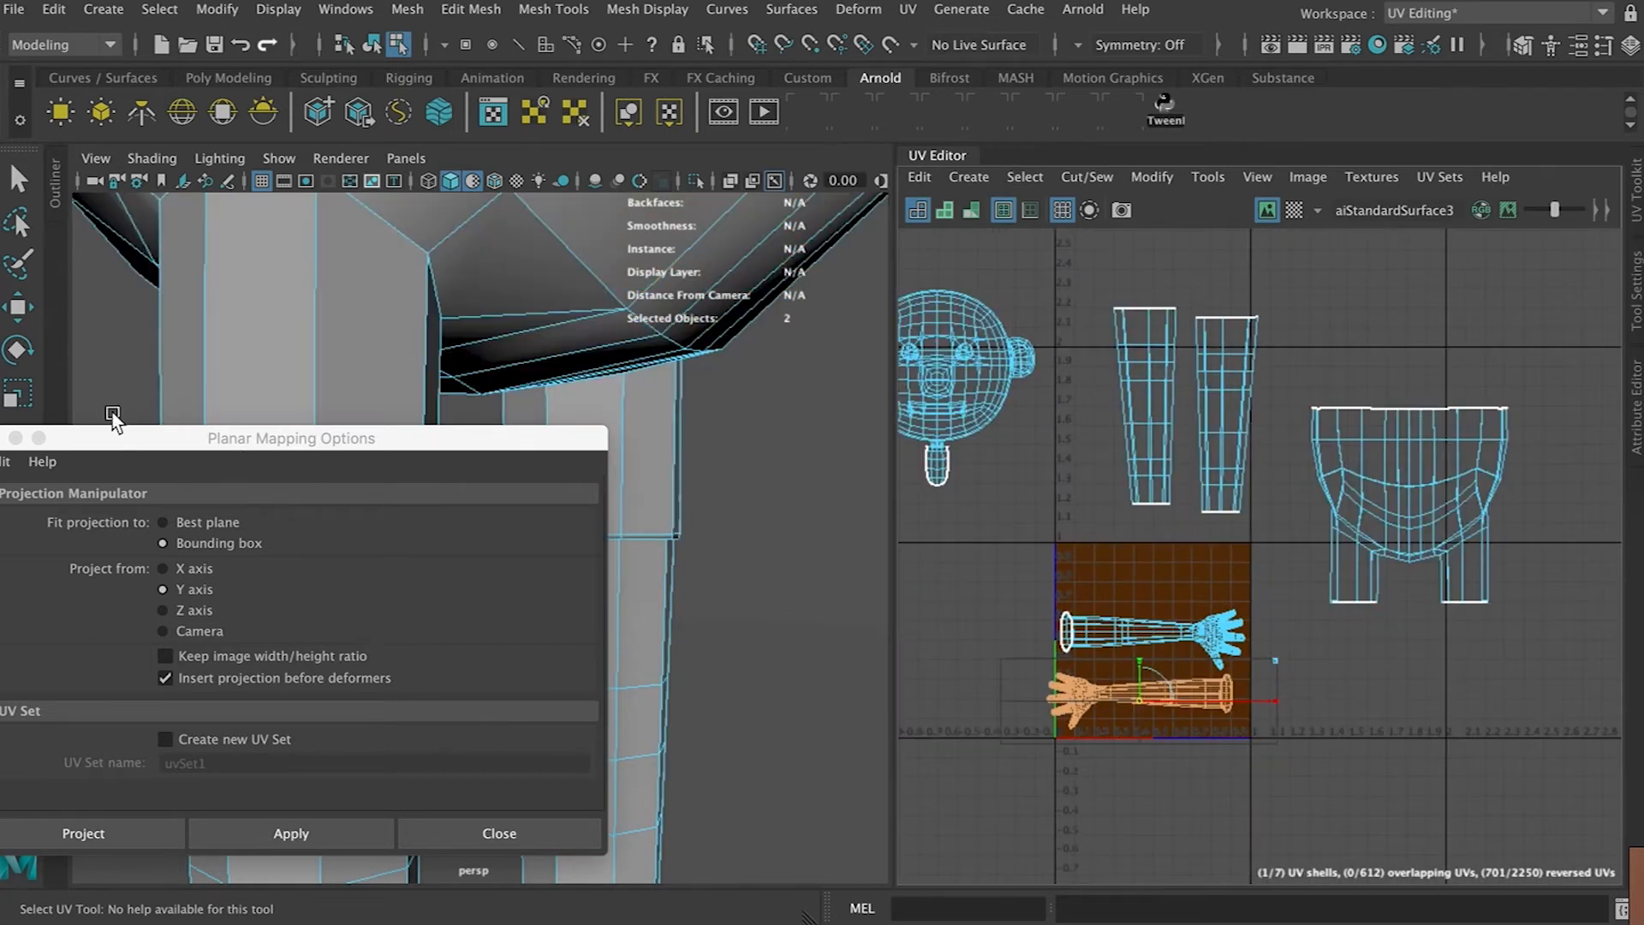
{"action": "left_click_drag", "start_coordinate": [97, 437], "coordinate": [309, 419]}
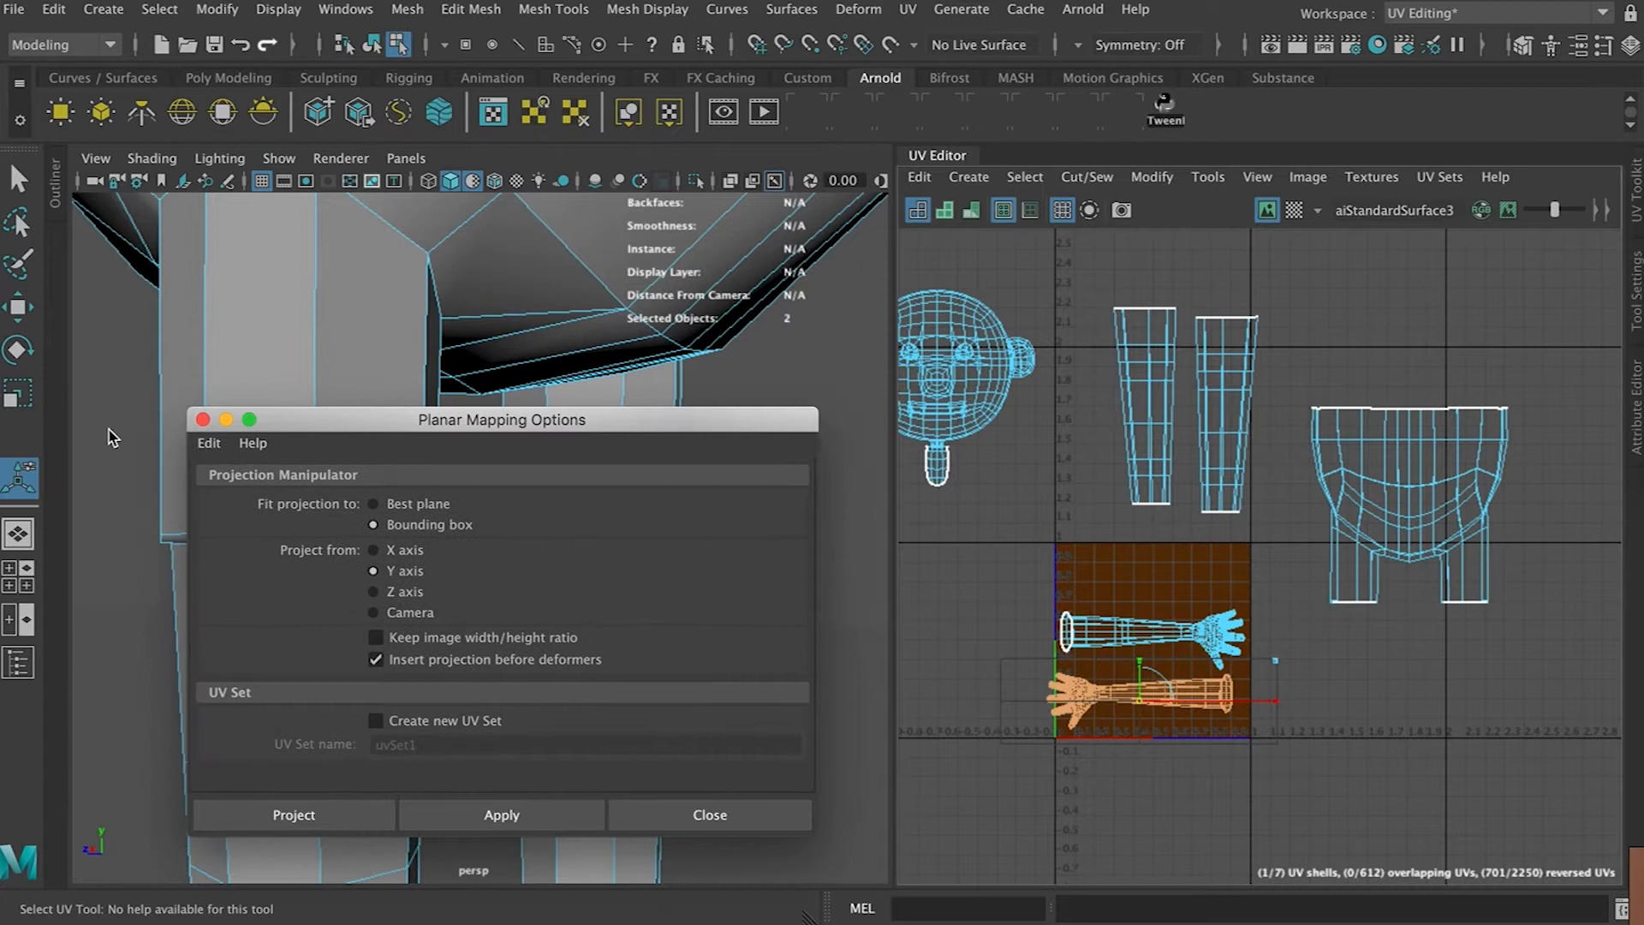
{"action": "left_click", "coordinate": [202, 420]}
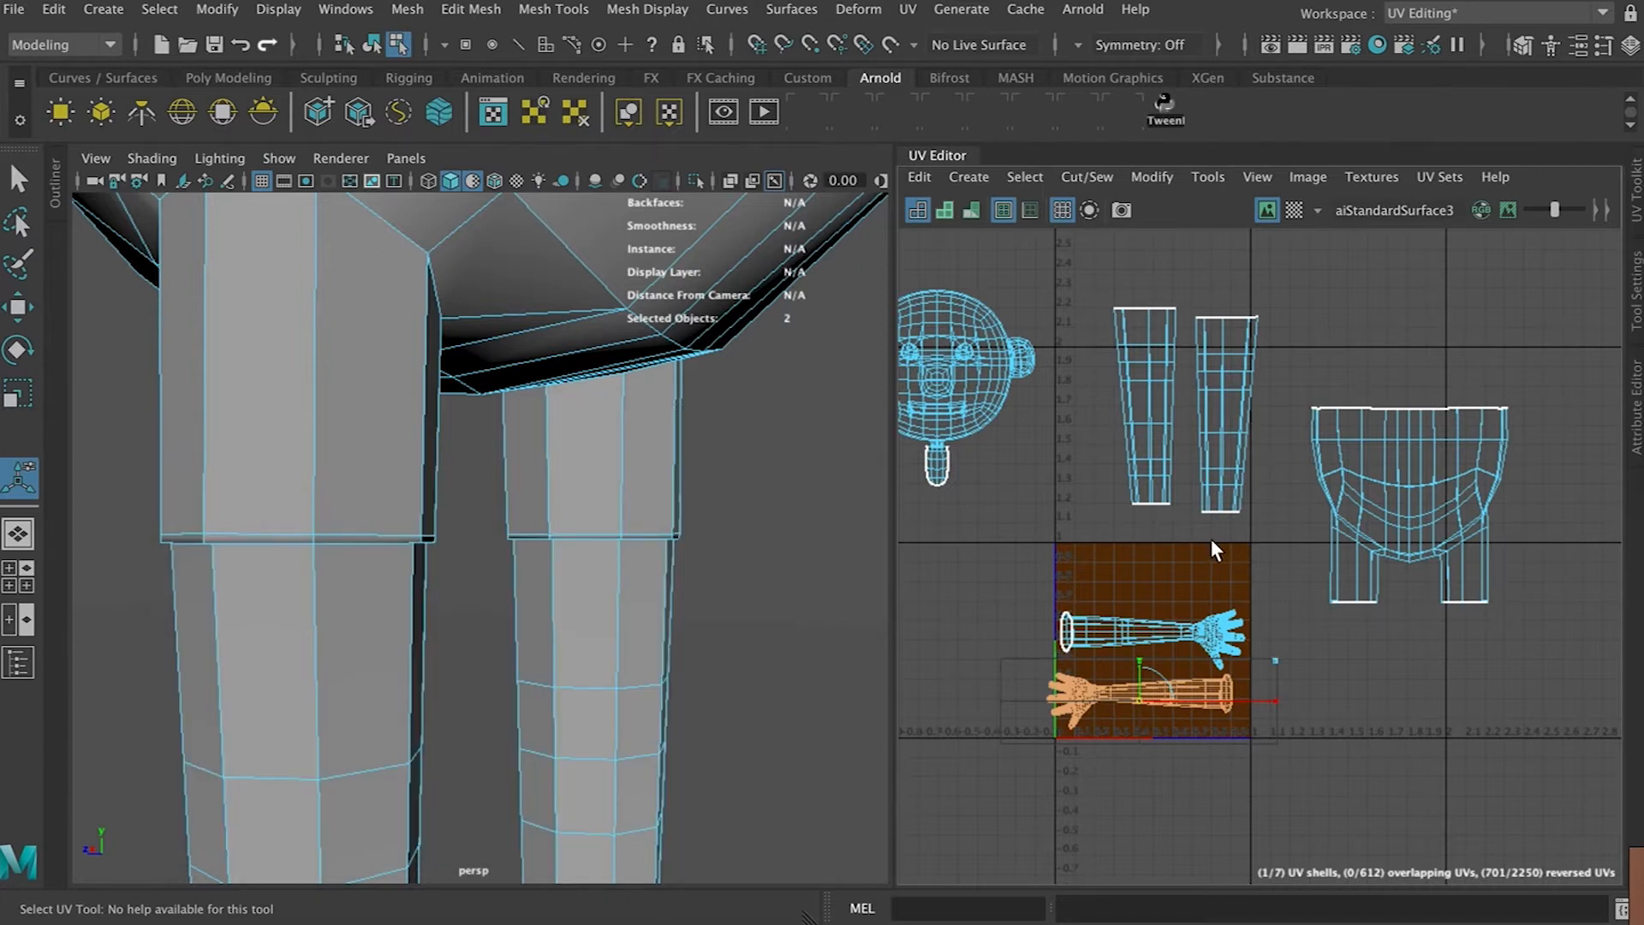
Navigate the viewport down to the character's legs and select the leg mesh
{"action": "scroll", "coordinate": [666, 431], "scroll_direction": "down", "scroll_amount": 6}
{"action": "middle_click_drag", "start_coordinate": [618, 462], "coordinate": [623, 612], "text": "alt"}
{"action": "mouse_move", "coordinate": [613, 522]}
{"action": "left_mouse_down", "text": "alt"}
{"action": "mouse_move", "coordinate": [588, 506]}
{"action": "mouse_move", "coordinate": [607, 533]}
{"action": "left_mouse_up", "text": "alt"}
{"action": "middle_click_drag", "start_coordinate": [622, 542], "coordinate": [618, 685], "text": "alt"}
{"action": "left_click_drag", "start_coordinate": [619, 684], "coordinate": [729, 671], "text": "alt"}
{"action": "middle_click_drag", "start_coordinate": [728, 673], "coordinate": [490, 537], "text": "alt"}
{"action": "middle_click_drag", "start_coordinate": [531, 668], "coordinate": [589, 385], "text": "alt"}
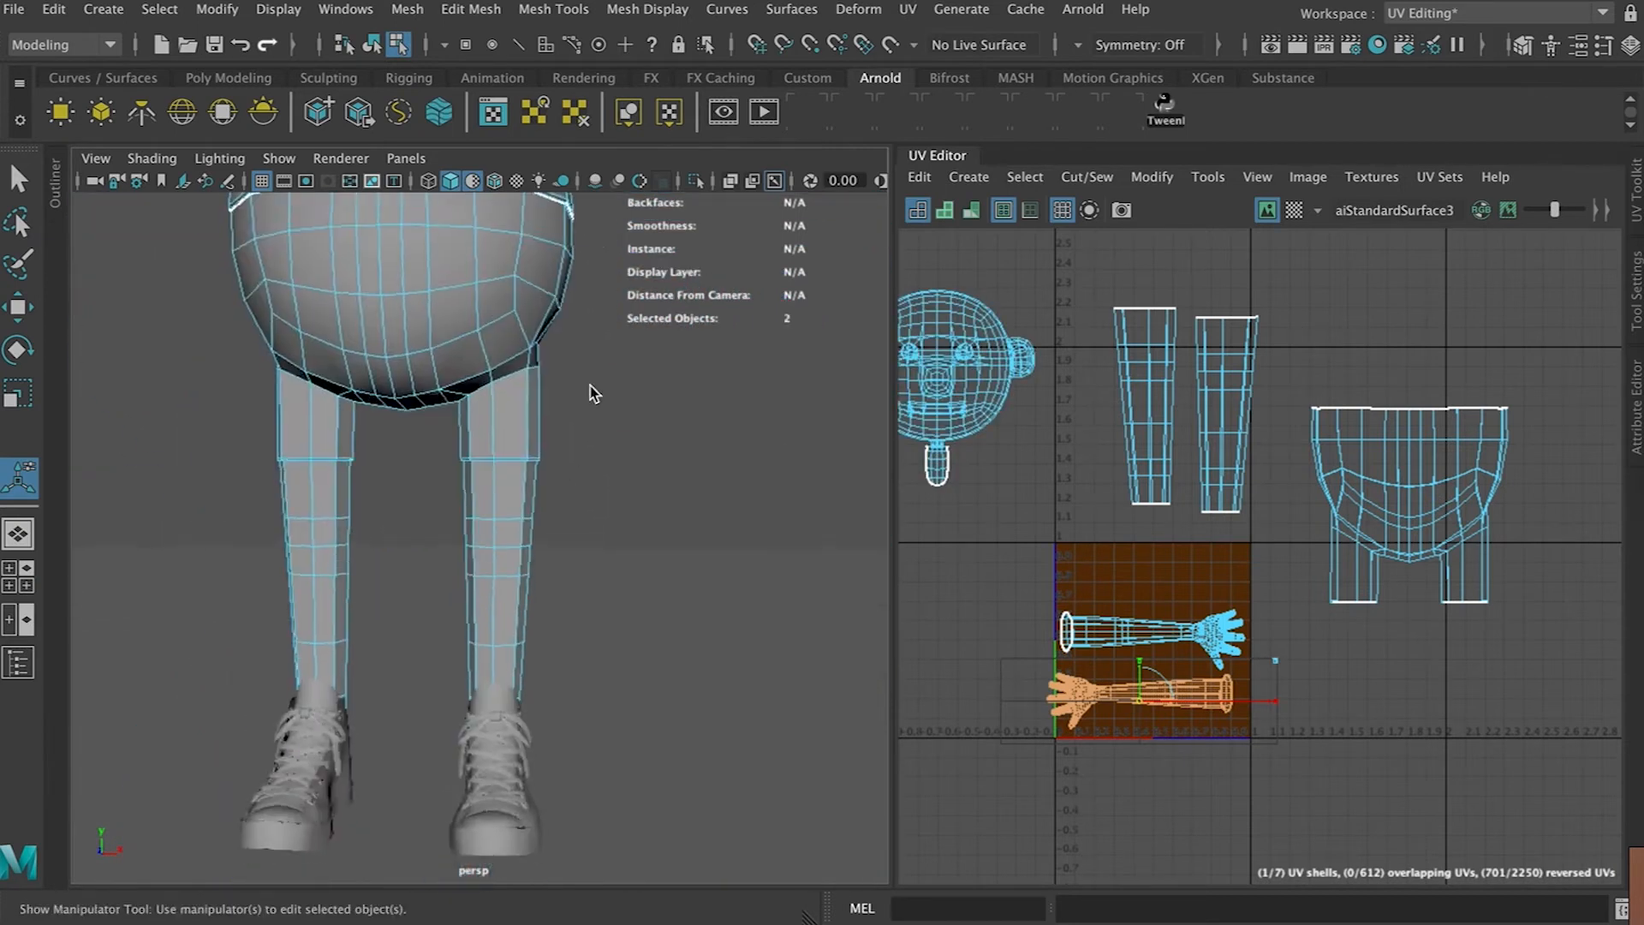
{"action": "scroll", "coordinate": [548, 522], "scroll_direction": "up", "scroll_amount": 5}
{"action": "left_click", "coordinate": [524, 546]}
{"action": "left_click_drag", "start_coordinate": [439, 538], "coordinate": [687, 540], "text": "alt"}
{"action": "right_click_drag", "start_coordinate": [337, 440], "coordinate": [377, 257]}
{"action": "left_click", "coordinate": [289, 392]}
{"action": "middle_click_drag", "start_coordinate": [367, 670], "coordinate": [403, 332], "text": "alt"}
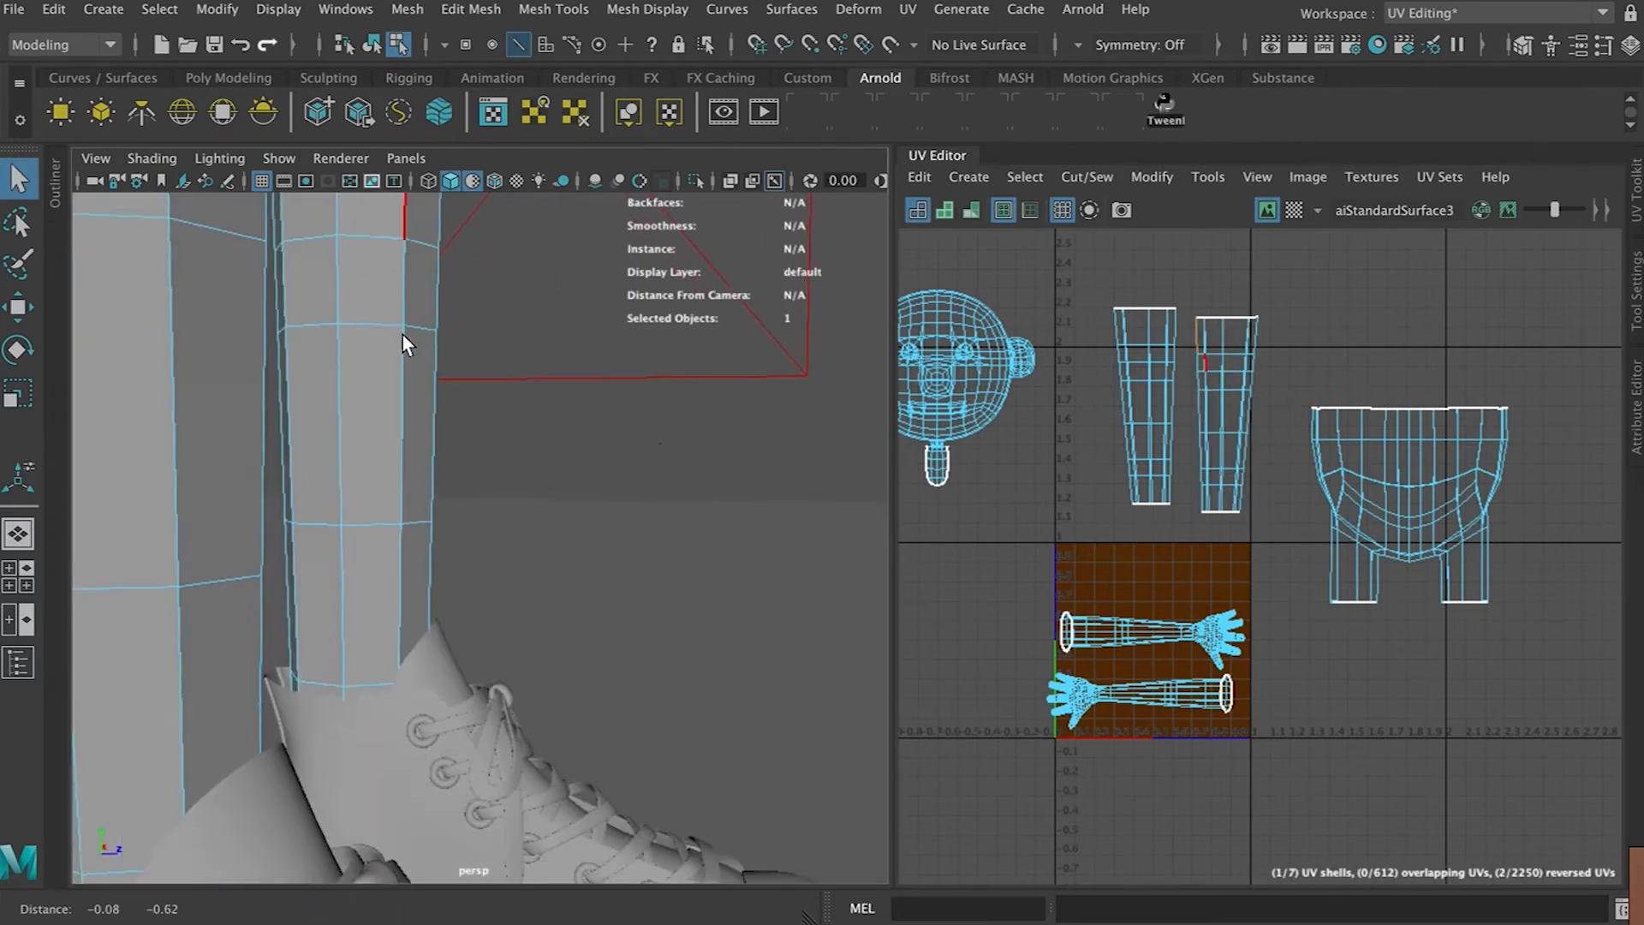
{"action": "left_click_drag", "start_coordinate": [377, 432], "coordinate": [434, 453], "text": "alt"}
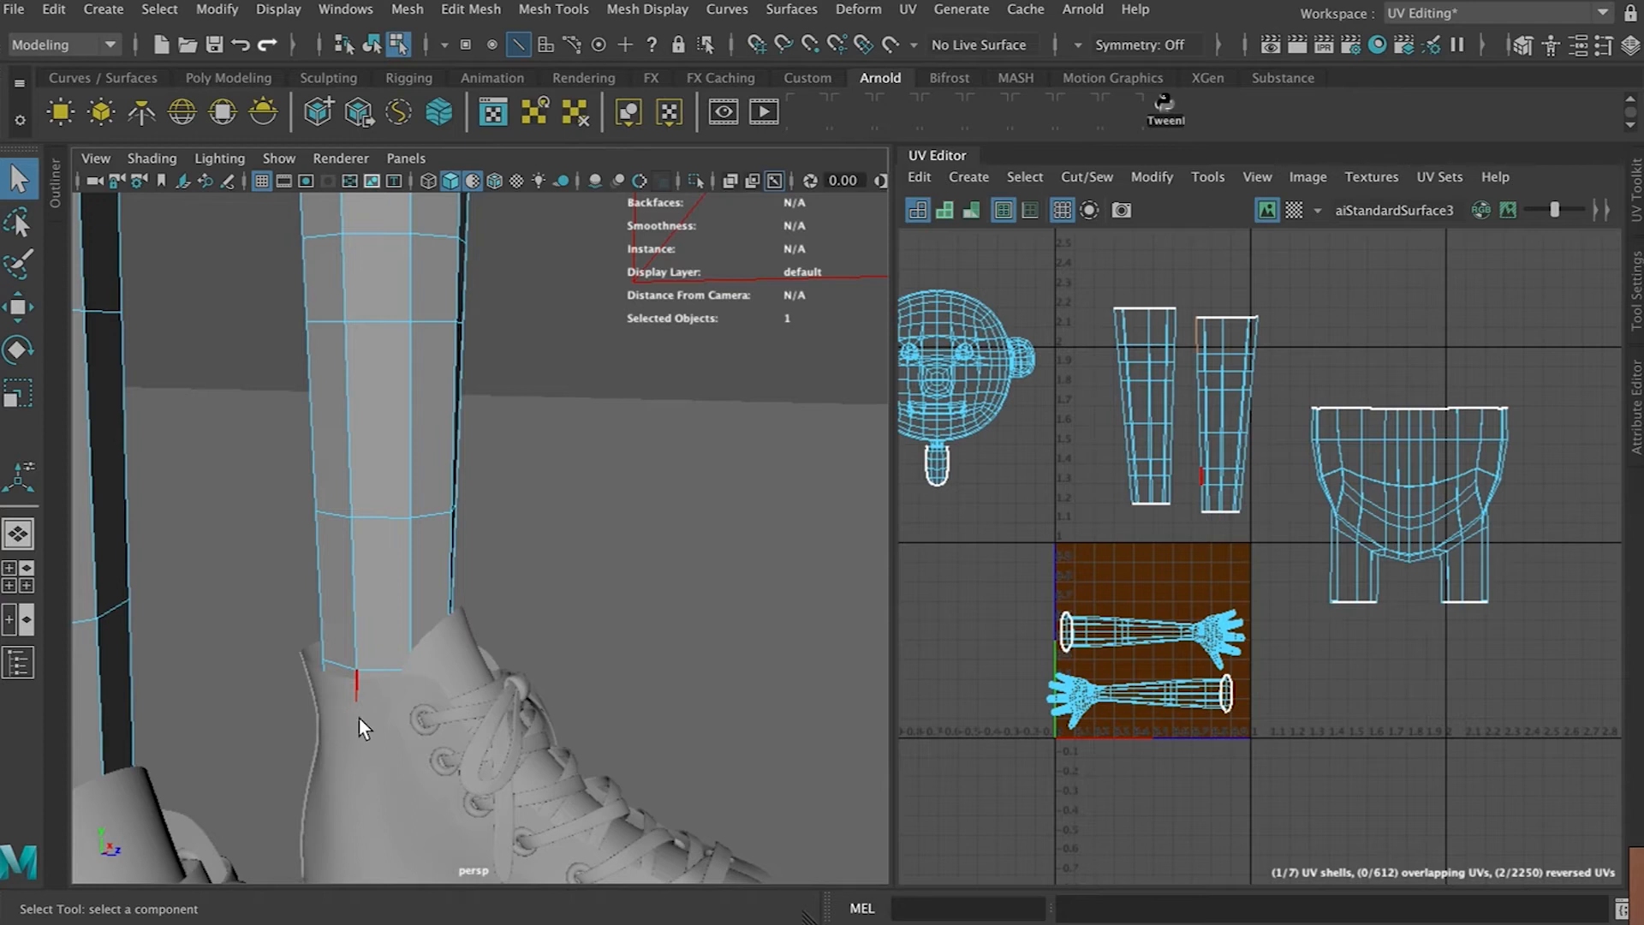
{"action": "right_click_drag", "start_coordinate": [400, 325], "coordinate": [379, 371]}
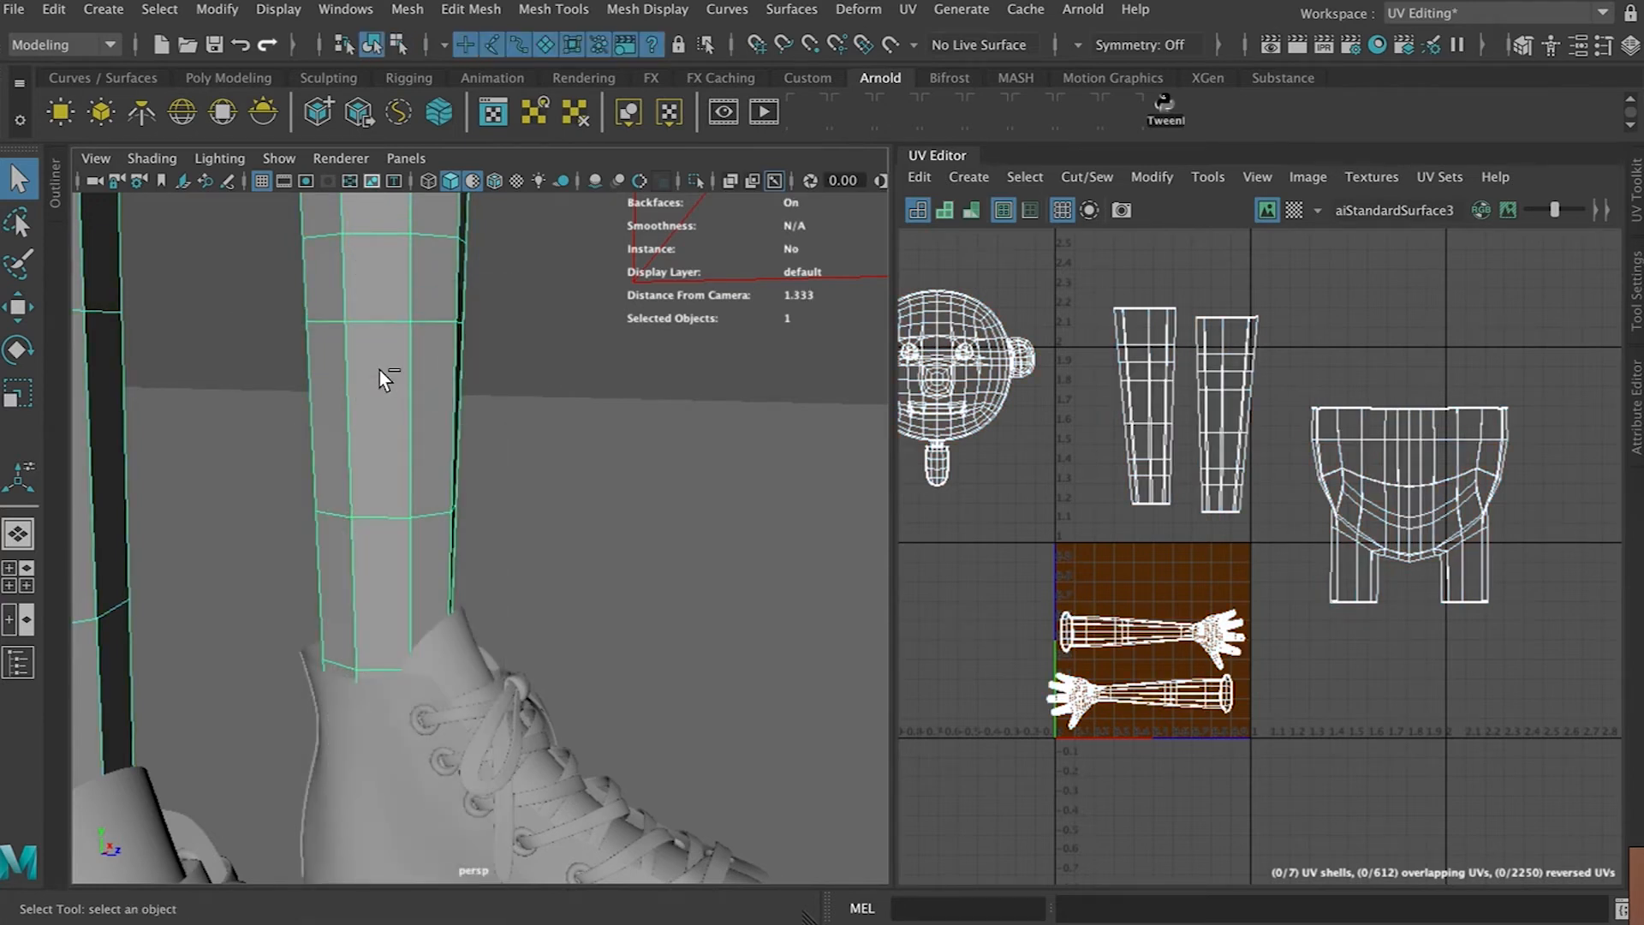
Isolate the selected legs and select the edge loop around the bottom of the right leg
{"action": "key", "text": "ctrl+1"}
{"action": "key", "text": "f"}
{"action": "middle_click_drag", "start_coordinate": [479, 278], "coordinate": [512, 384], "text": "alt"}
{"action": "scroll", "coordinate": [496, 455], "scroll_direction": "up", "scroll_amount": 10}
{"action": "right_click_drag", "start_coordinate": [498, 591], "coordinate": [498, 265]}
{"action": "left_click", "coordinate": [491, 566]}
{"action": "middle_click_drag", "start_coordinate": [509, 712], "coordinate": [526, 428], "text": "alt"}
{"action": "double_click", "coordinate": [512, 807]}
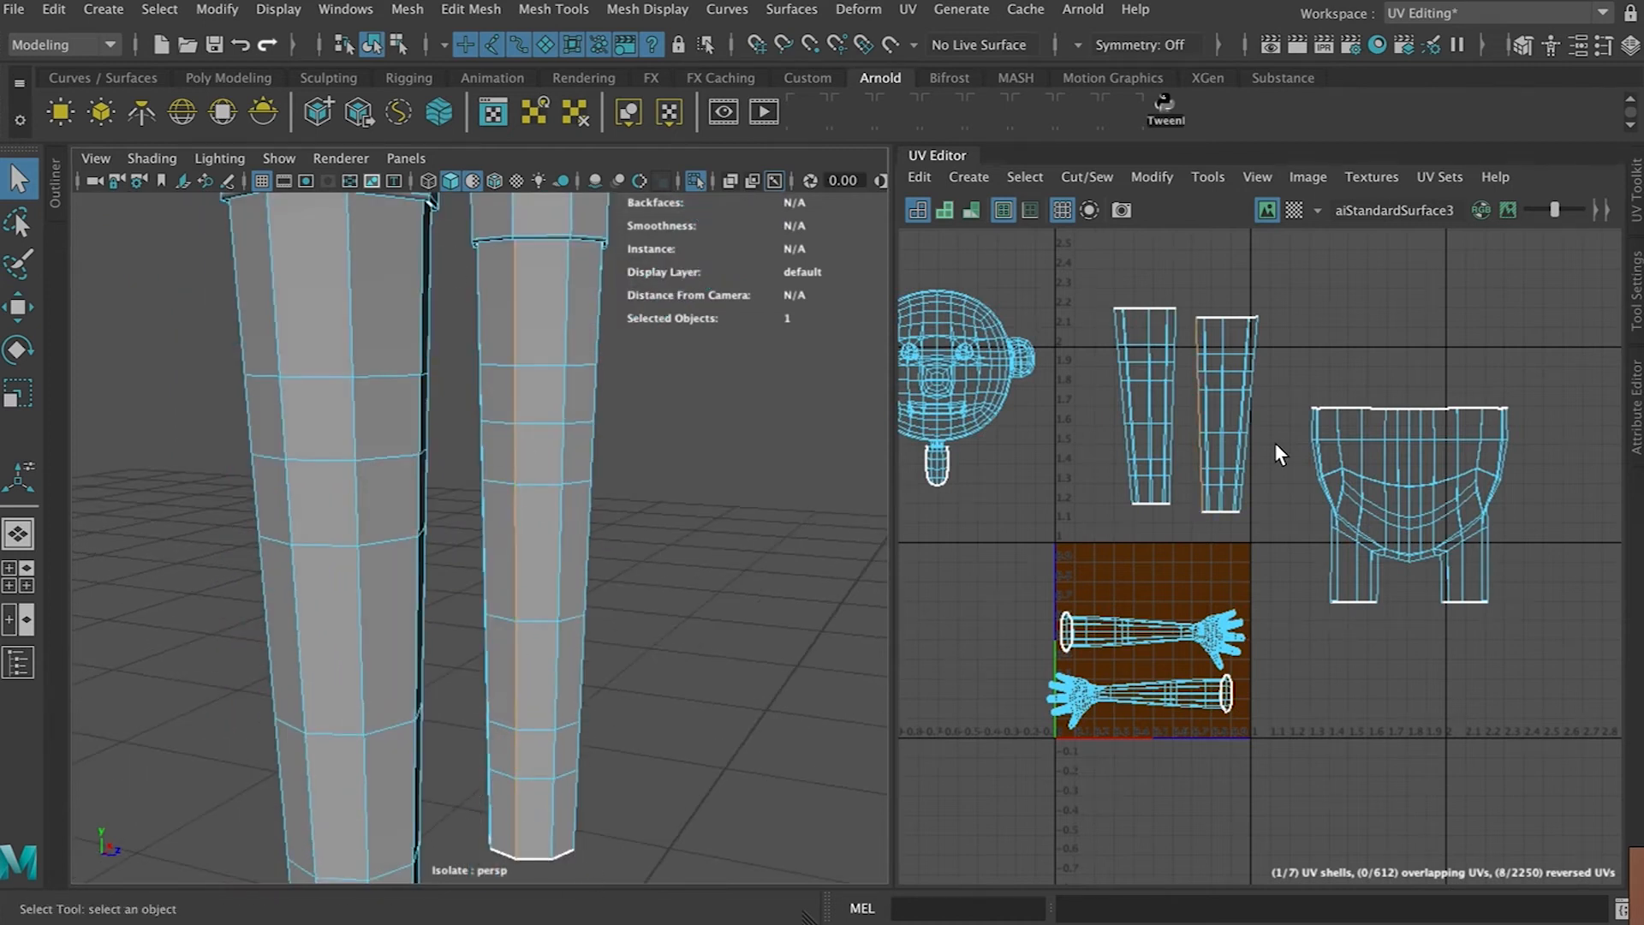
Cut the UVs along the selected edge loop at the bottom of the right leg
{"action": "left_click", "coordinate": [1022, 177]}
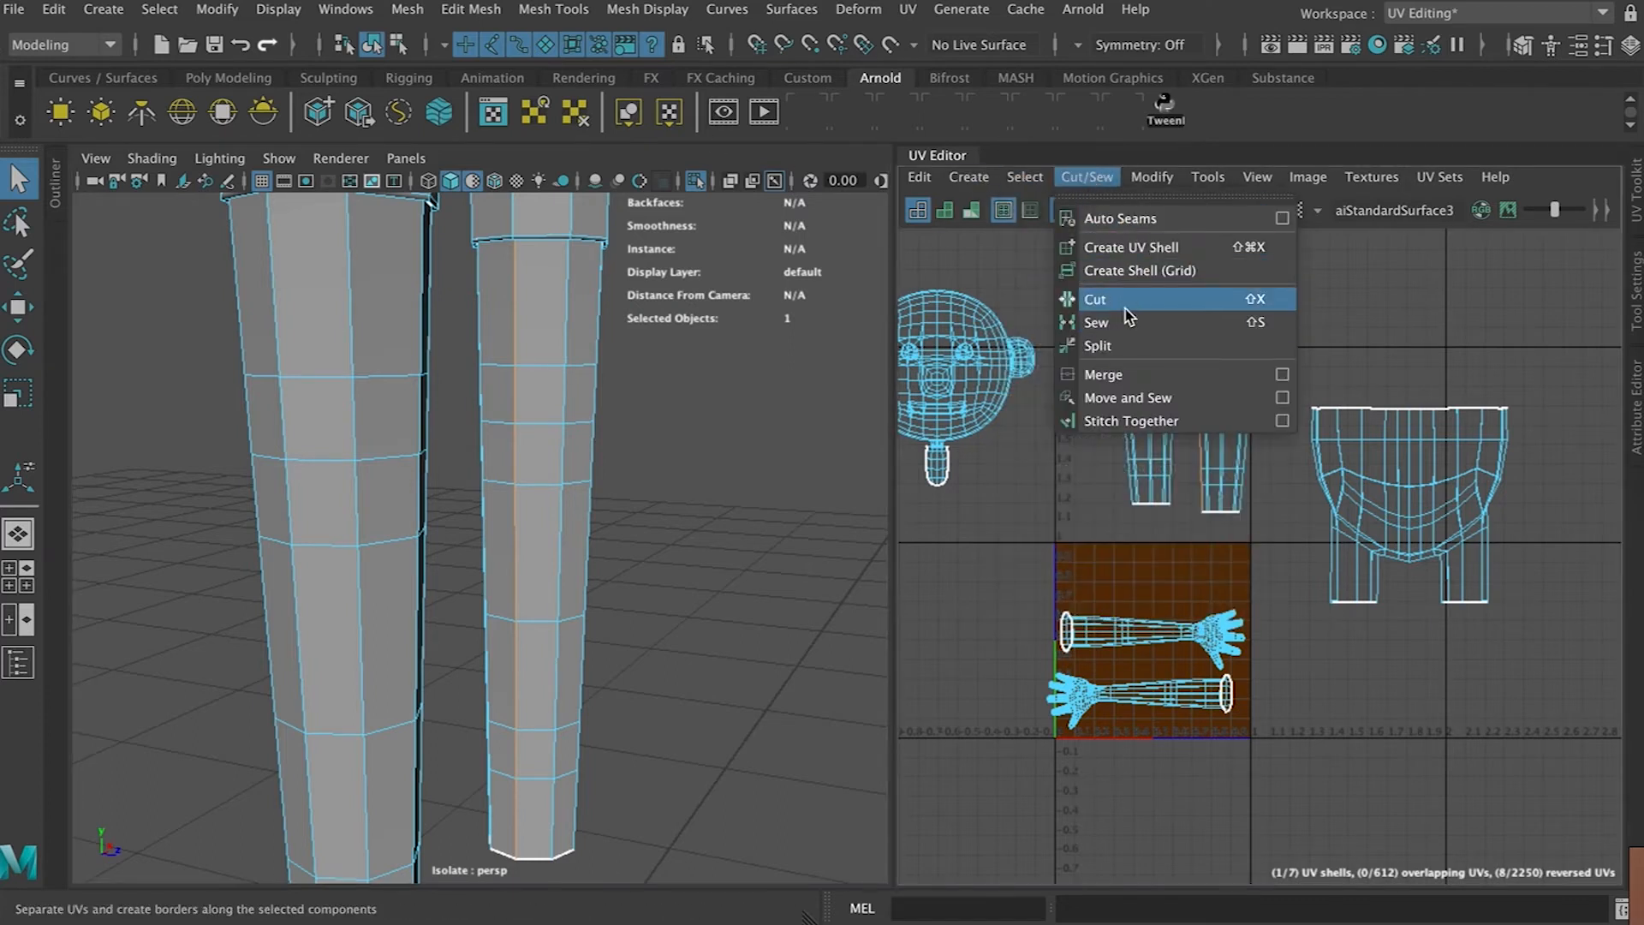
{"action": "left_click", "coordinate": [1107, 302]}
Select the right leg's UV shell, unfold it, rotate it upright and move it beside the other leg shell
{"action": "right_click_drag", "start_coordinate": [1221, 406], "coordinate": [1118, 373]}
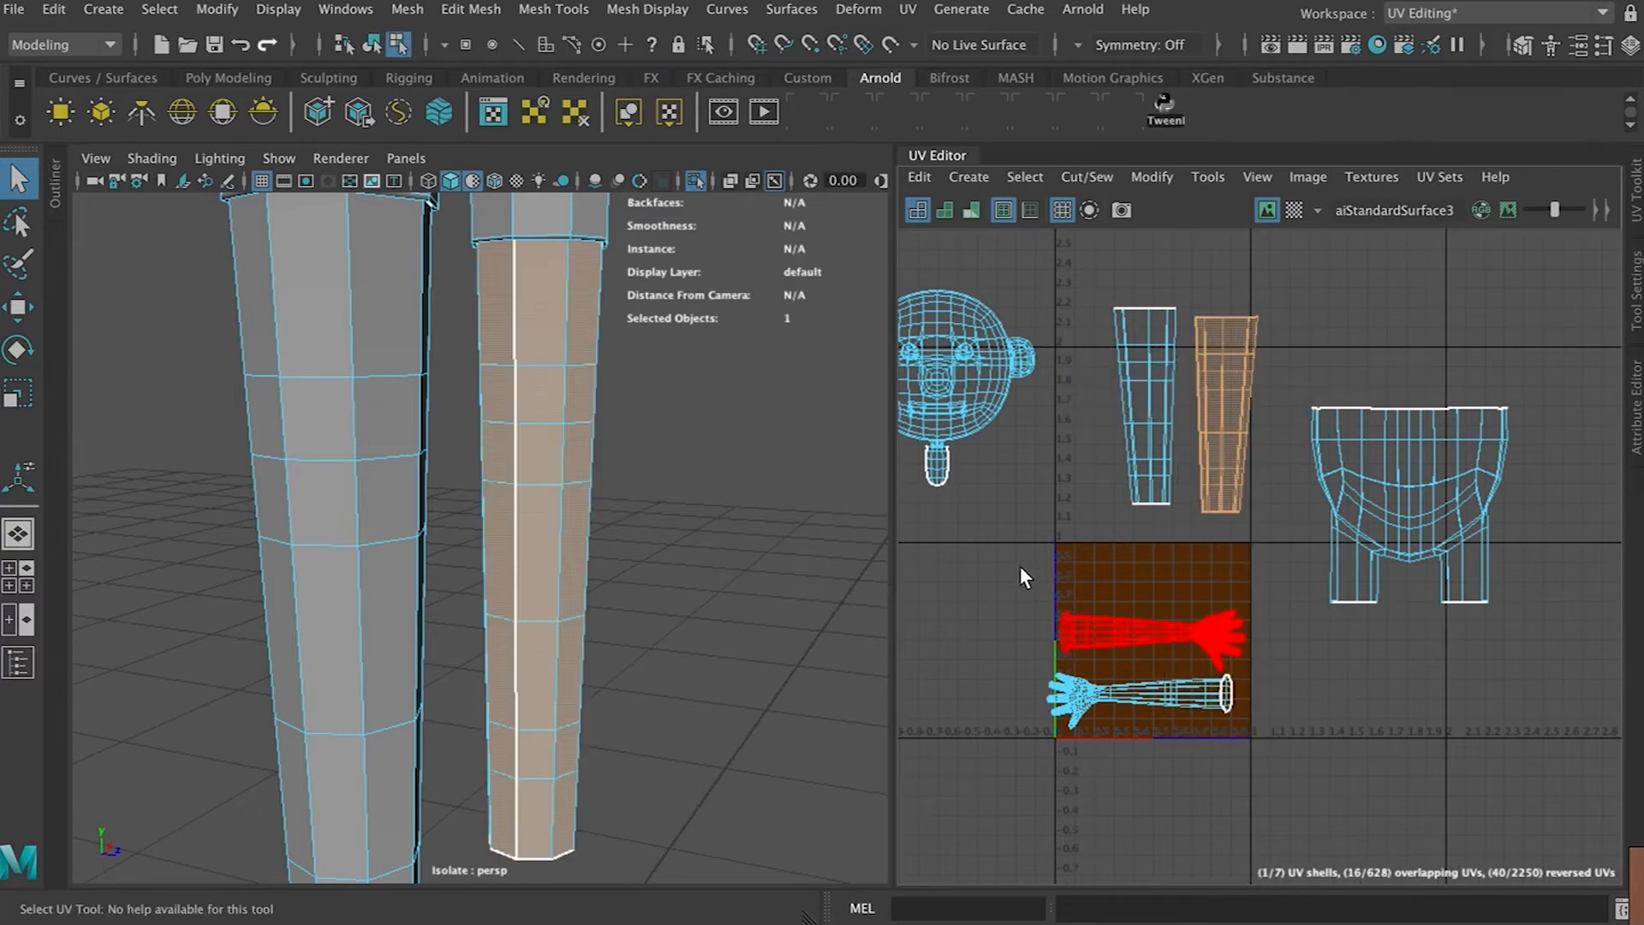
{"action": "key", "text": "ctrl+u"}
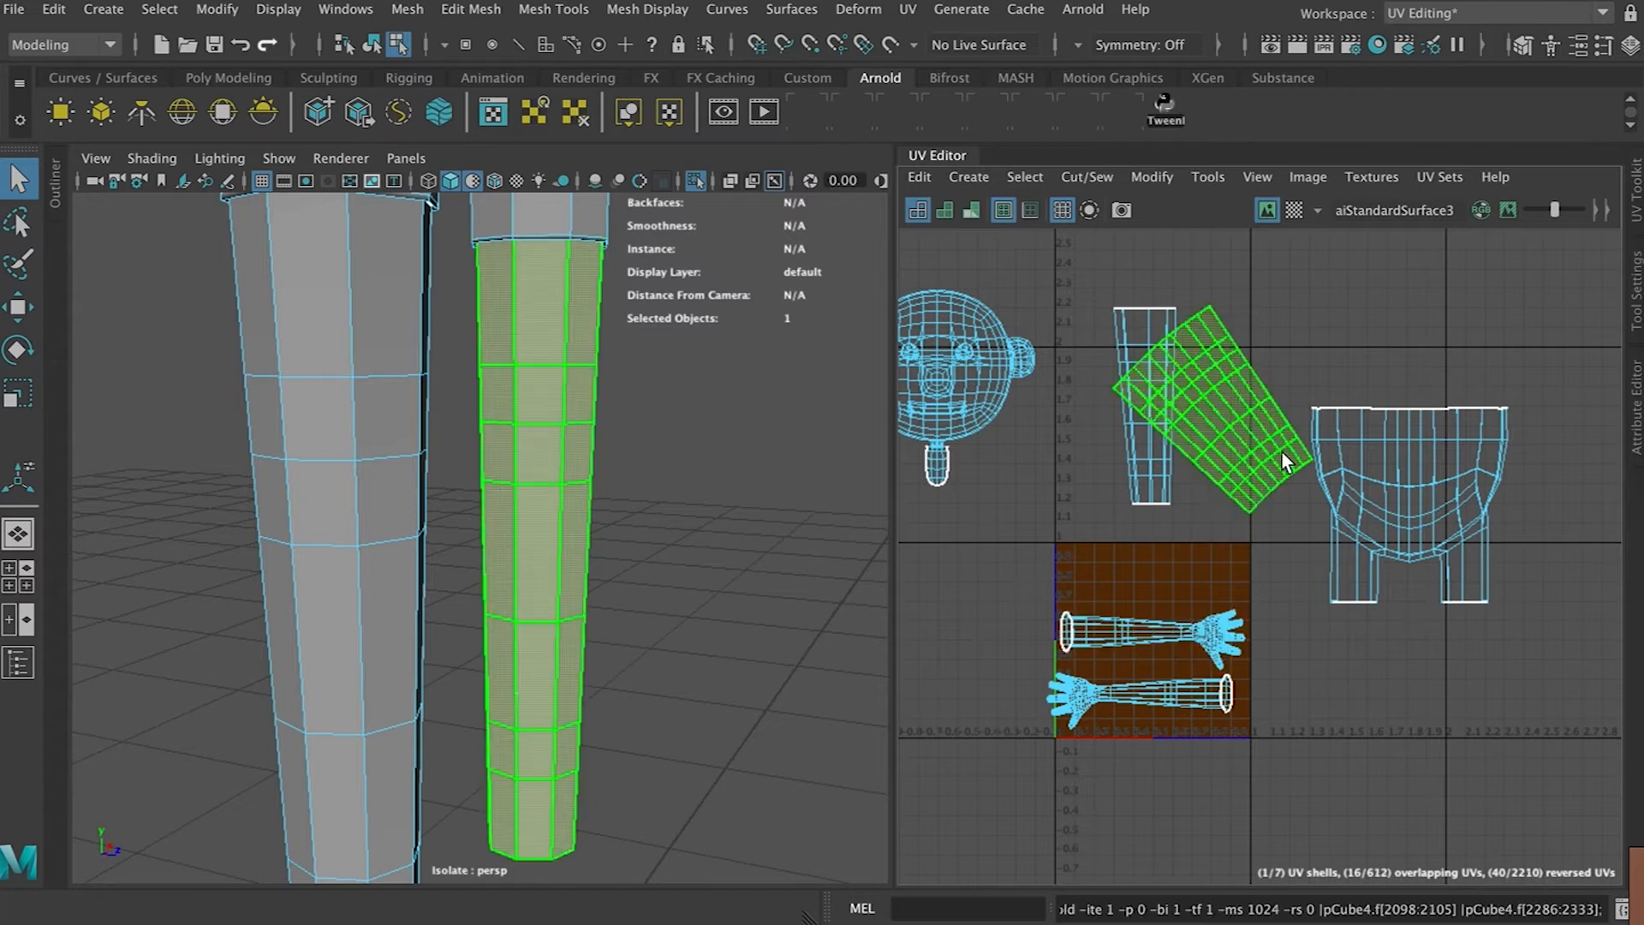
{"action": "key", "text": "e"}
{"action": "left_click_drag", "start_coordinate": [1311, 332], "coordinate": [1333, 409]}
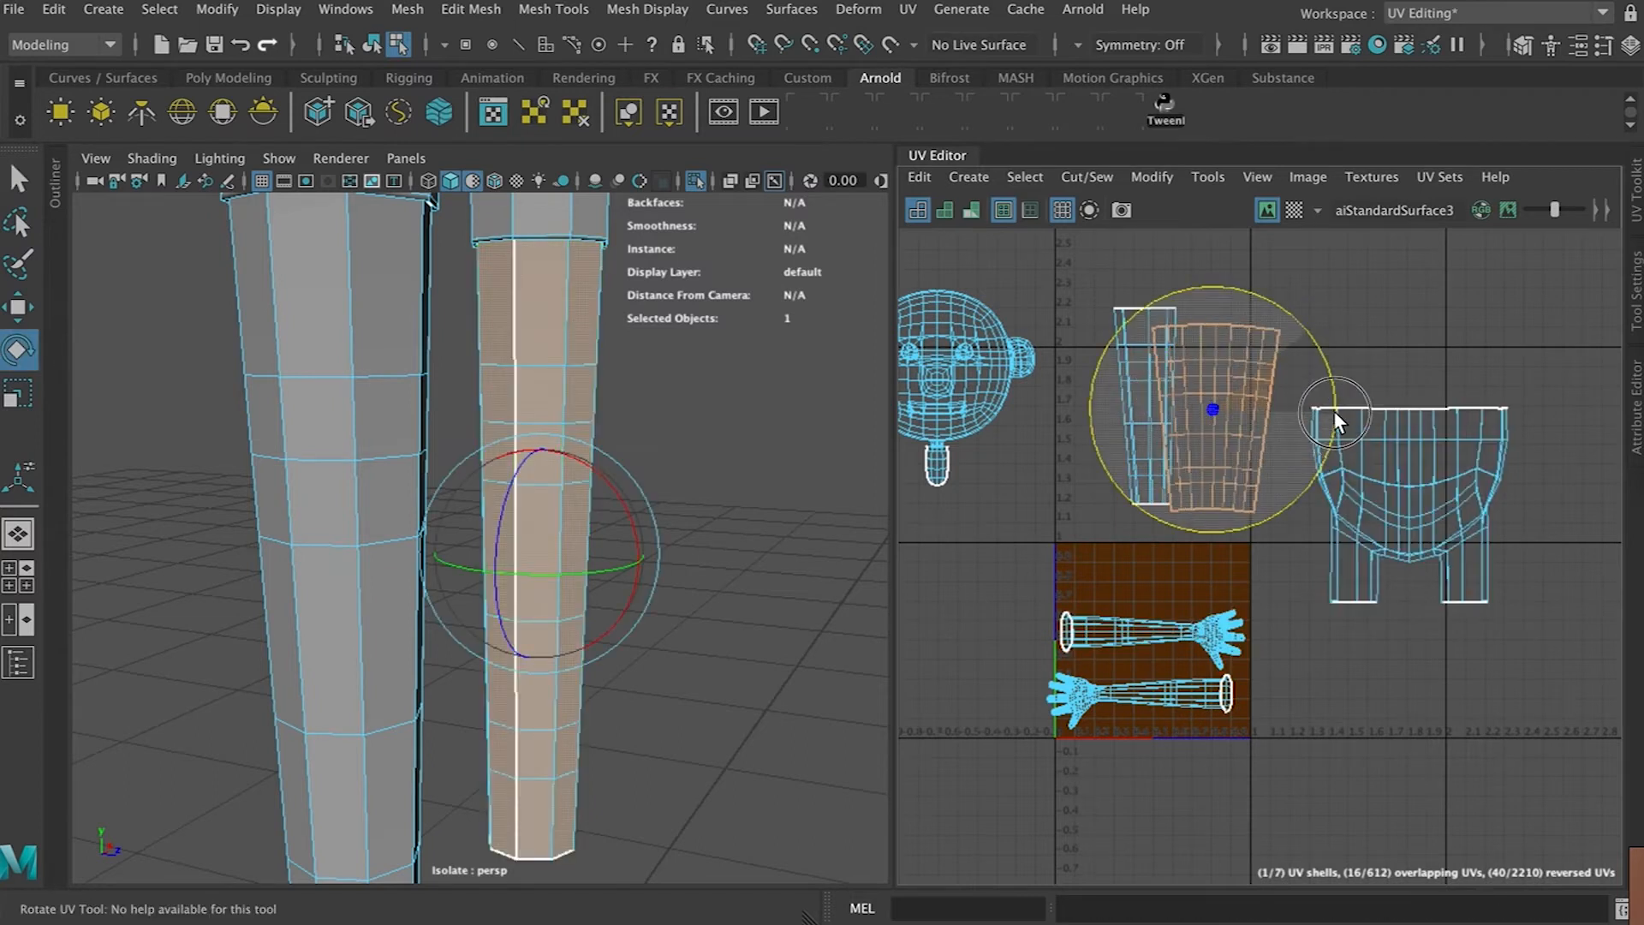
{"action": "key", "text": "w"}
{"action": "left_click_drag", "start_coordinate": [1211, 425], "coordinate": [1260, 358]}
Select an edge loop near the top of the left leg
{"action": "left_click_drag", "start_coordinate": [548, 582], "coordinate": [520, 449], "text": "alt"}
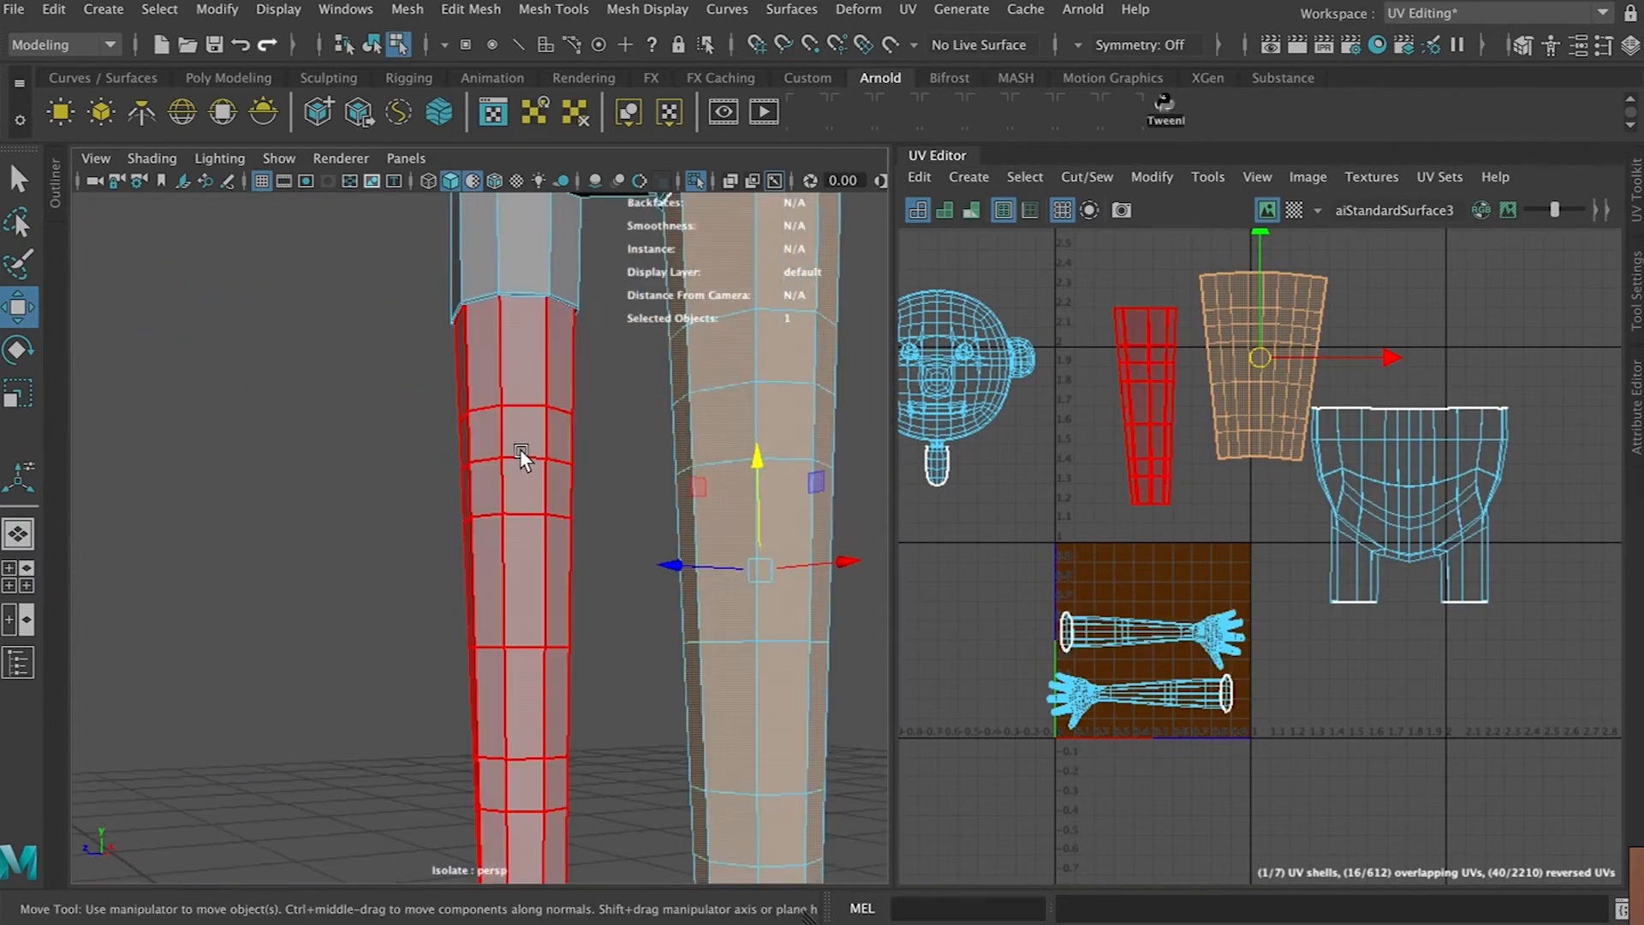
{"action": "left_click", "coordinate": [521, 449]}
{"action": "right_click_drag", "start_coordinate": [522, 325], "coordinate": [541, 261]}
{"action": "left_click", "coordinate": [553, 340]}
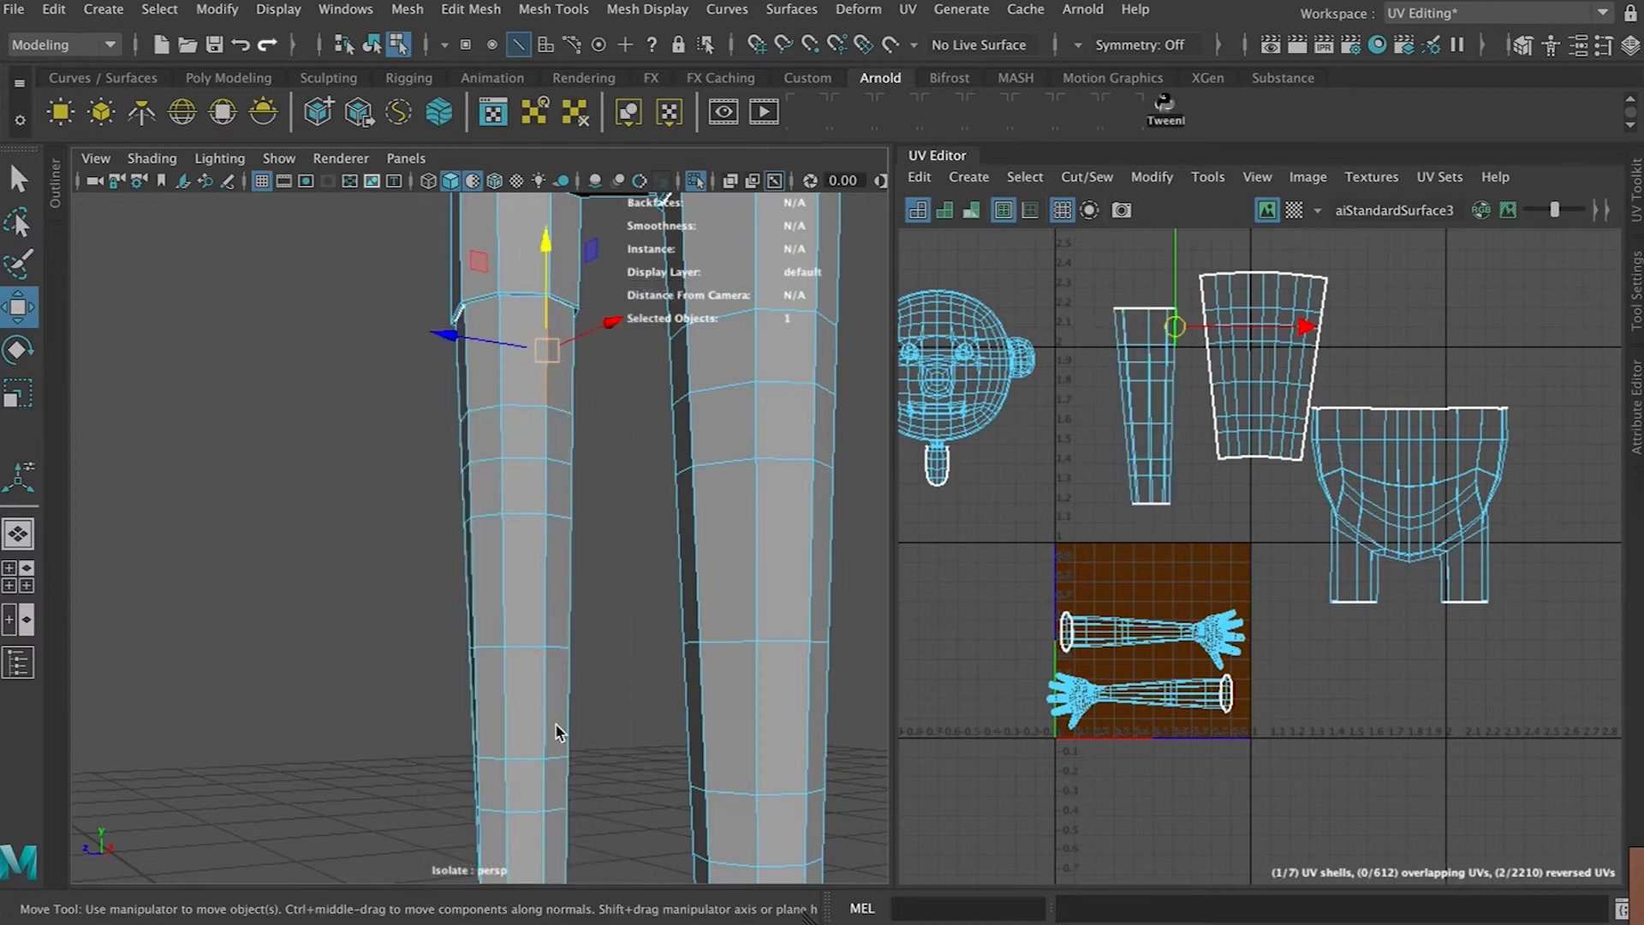
{"action": "left_click", "coordinate": [542, 864], "text": "shift"}
{"action": "left_click", "coordinate": [989, 720]}
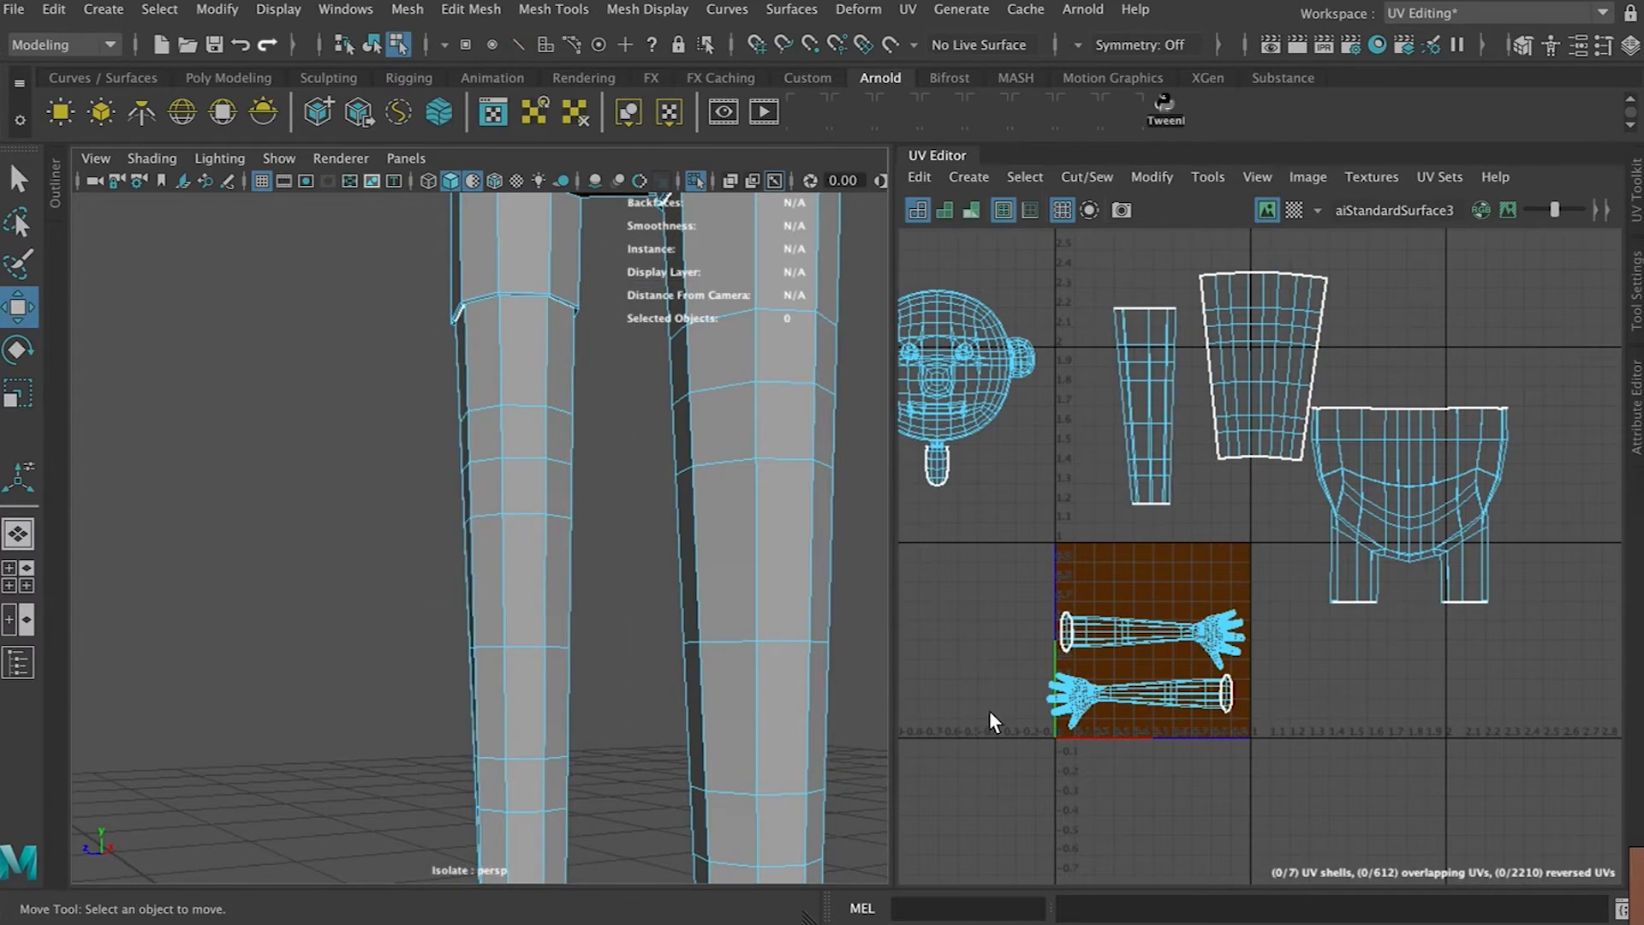
{"action": "key", "text": "ctrl+z"}
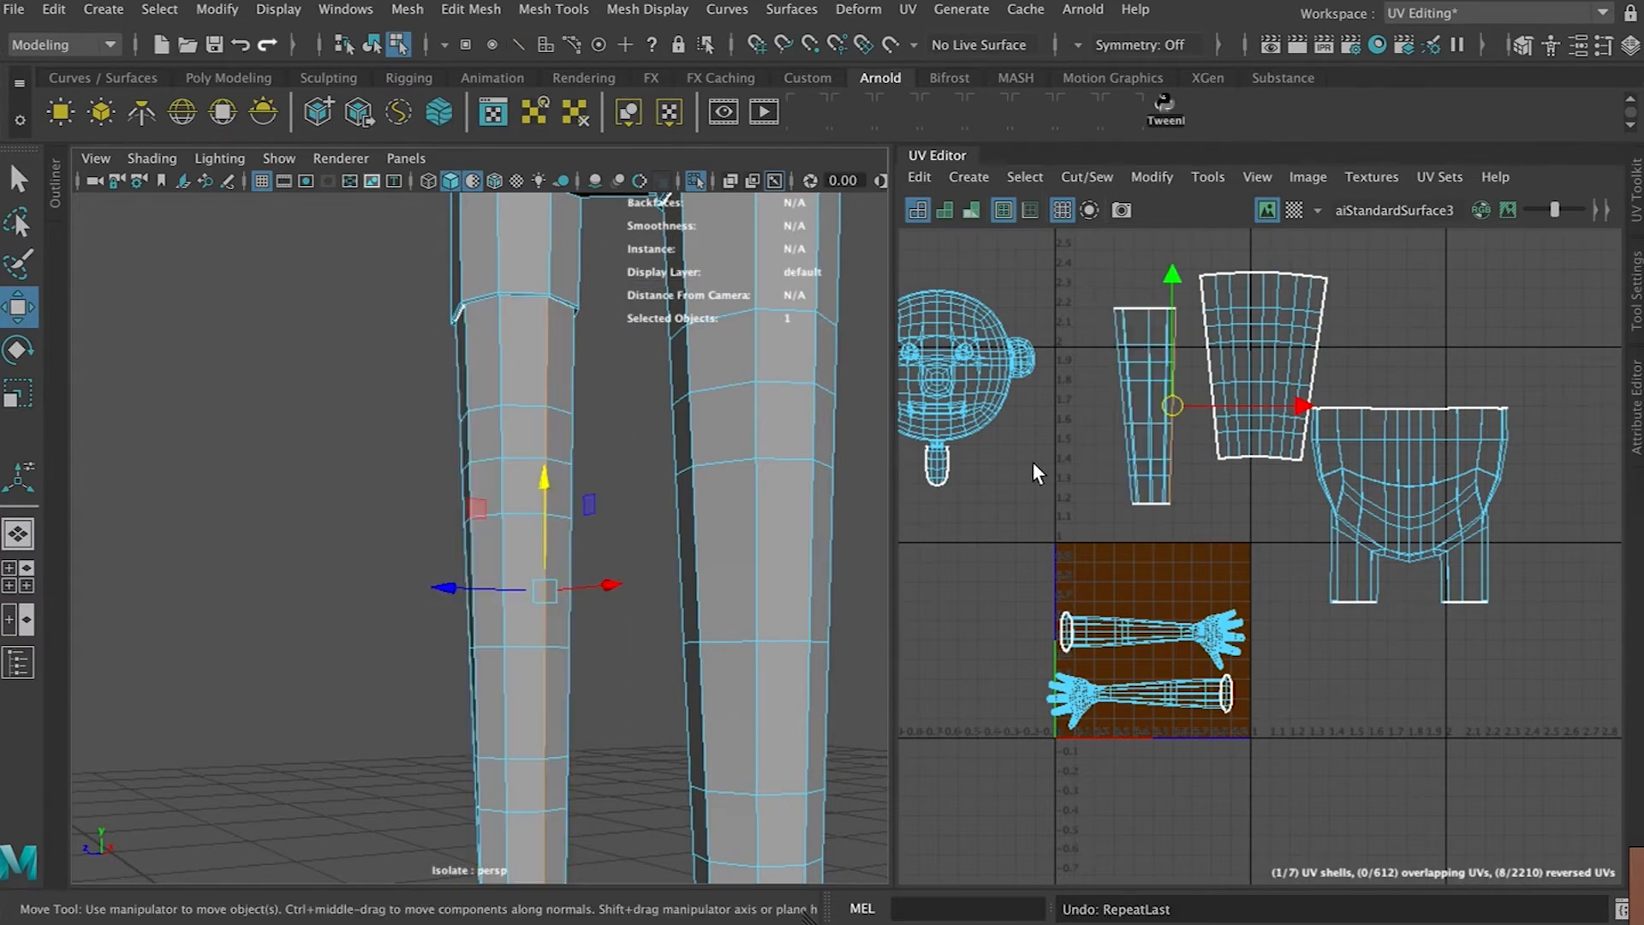
Try a cylindrical mapping on the left leg and undo the resulting unfold
{"action": "left_click", "coordinate": [988, 179]}
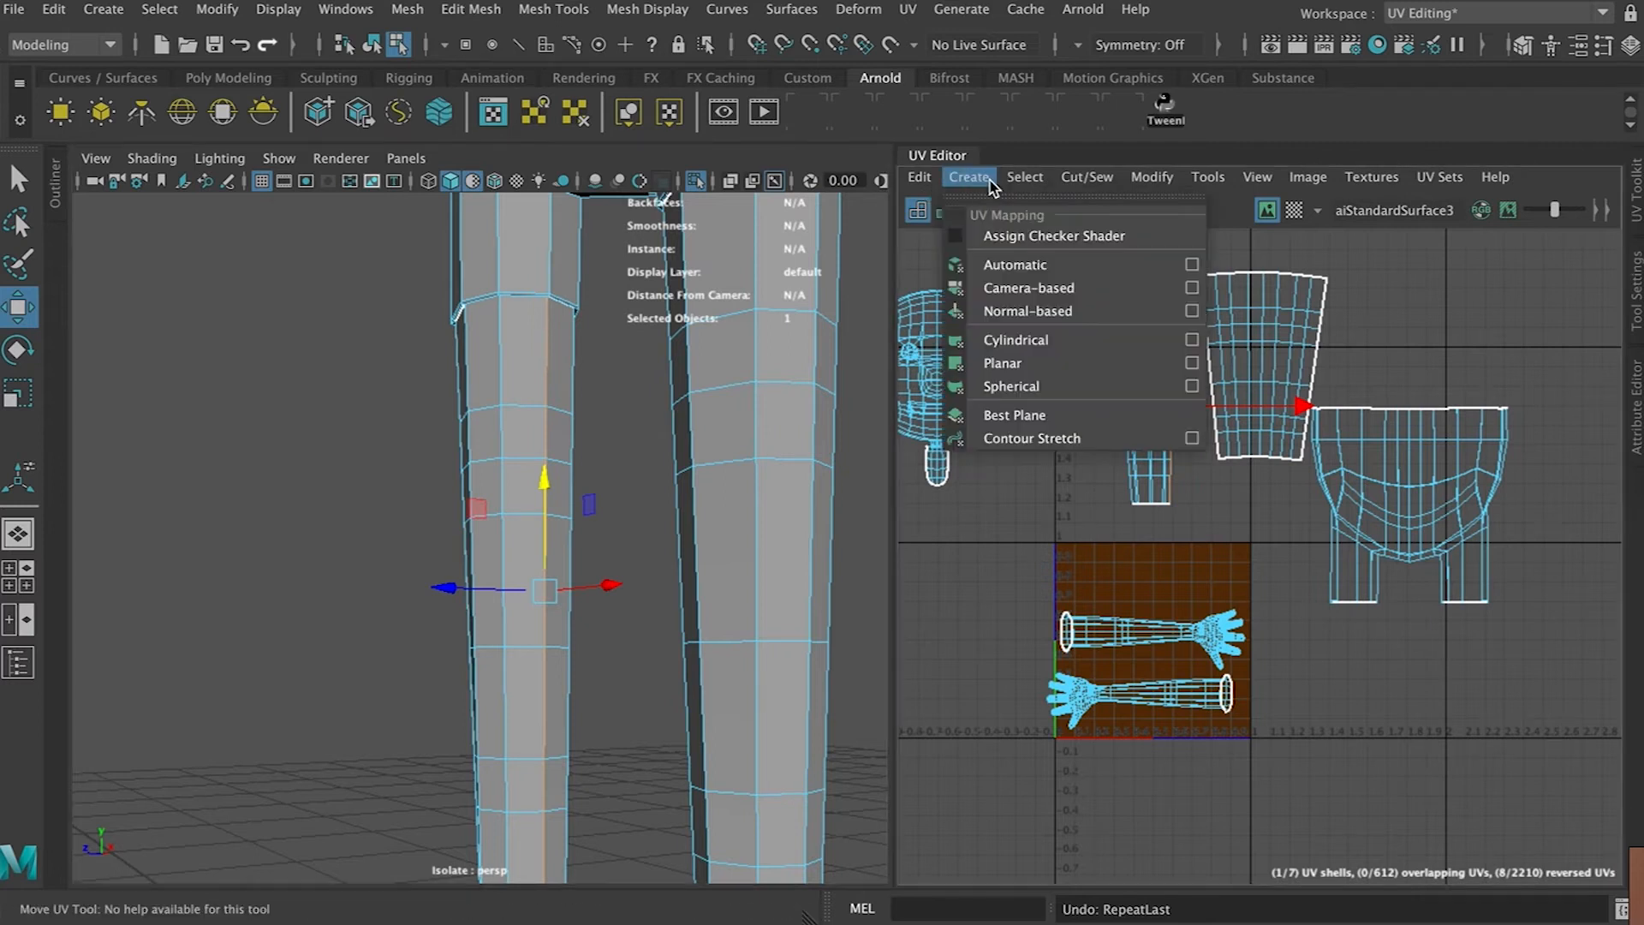
{"action": "left_click", "coordinate": [1017, 341]}
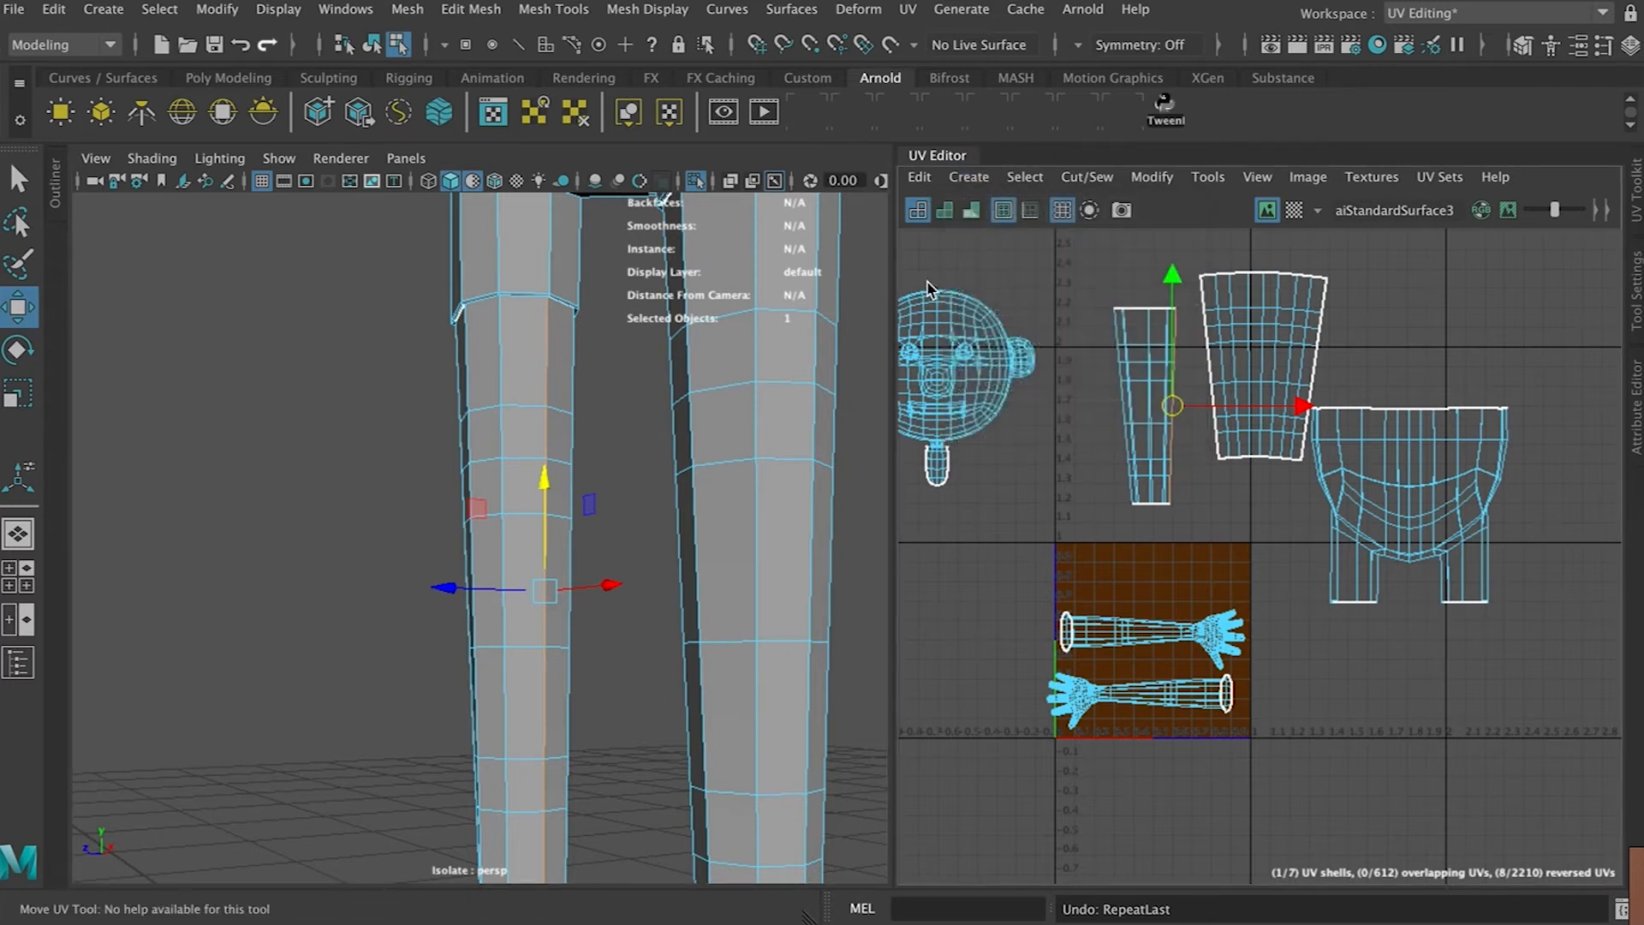
{"action": "right_click_drag", "start_coordinate": [1136, 342], "coordinate": [1081, 325]}
{"action": "left_click", "coordinate": [1137, 378]}
{"action": "key", "text": "ctrl+z"}
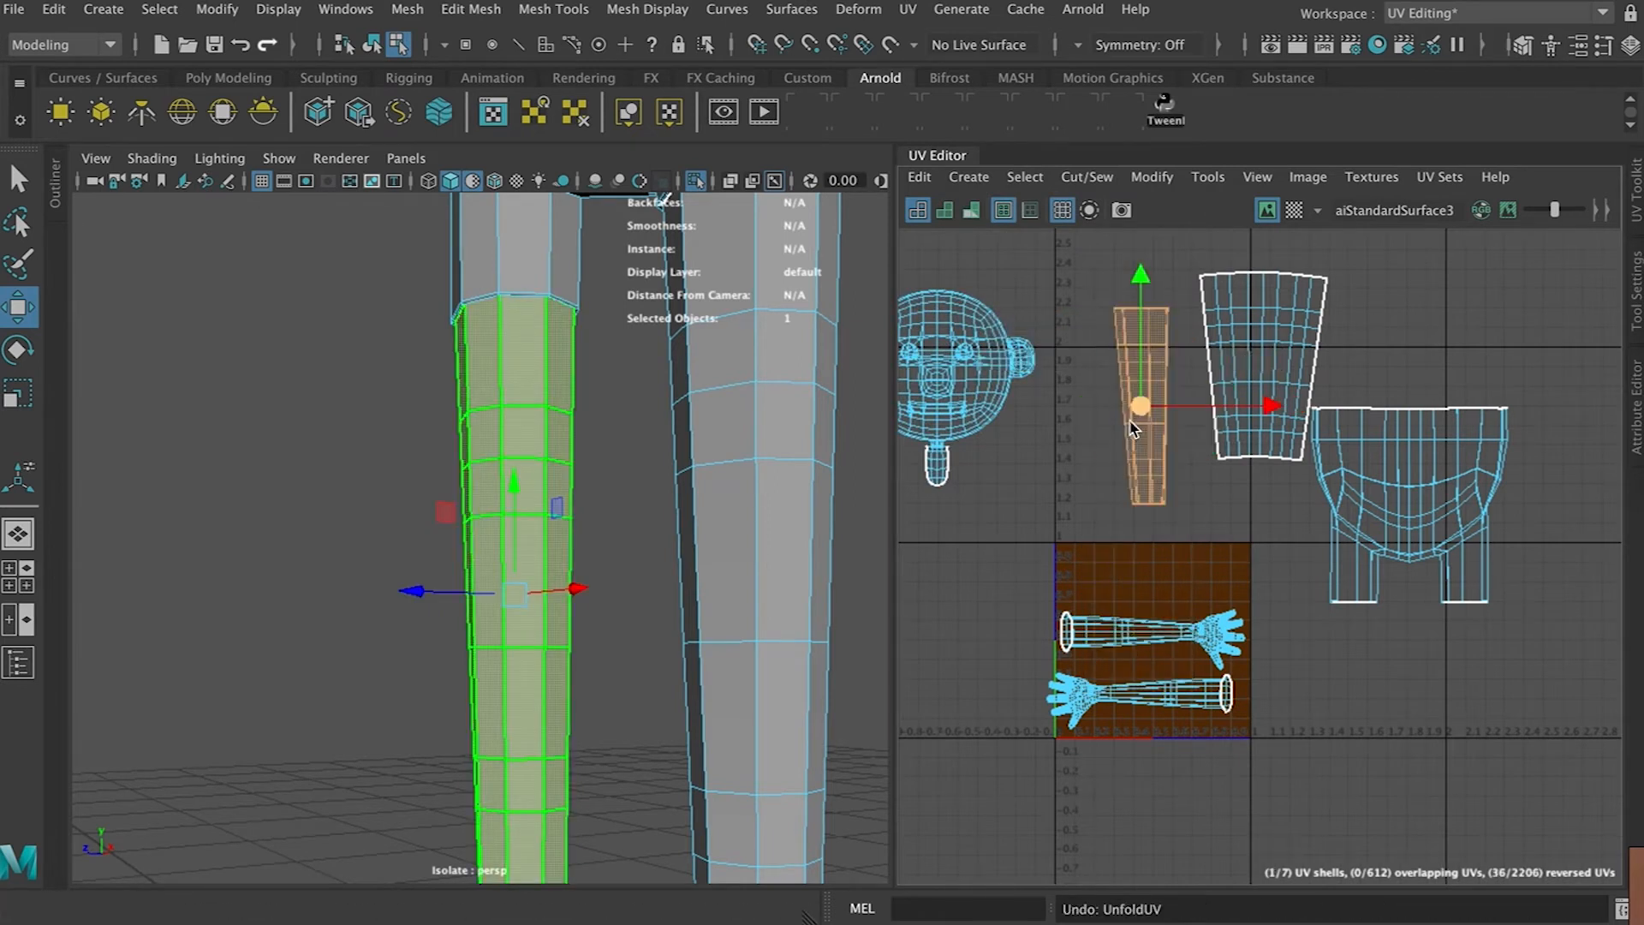
Select the vertical edge line along the left leg and cut the UVs along it
{"action": "left_click_drag", "start_coordinate": [553, 469], "coordinate": [510, 490], "text": "alt"}
{"action": "right_click_drag", "start_coordinate": [540, 326], "coordinate": [567, 314]}
{"action": "left_click", "coordinate": [563, 727]}
{"action": "double_click", "coordinate": [563, 775]}
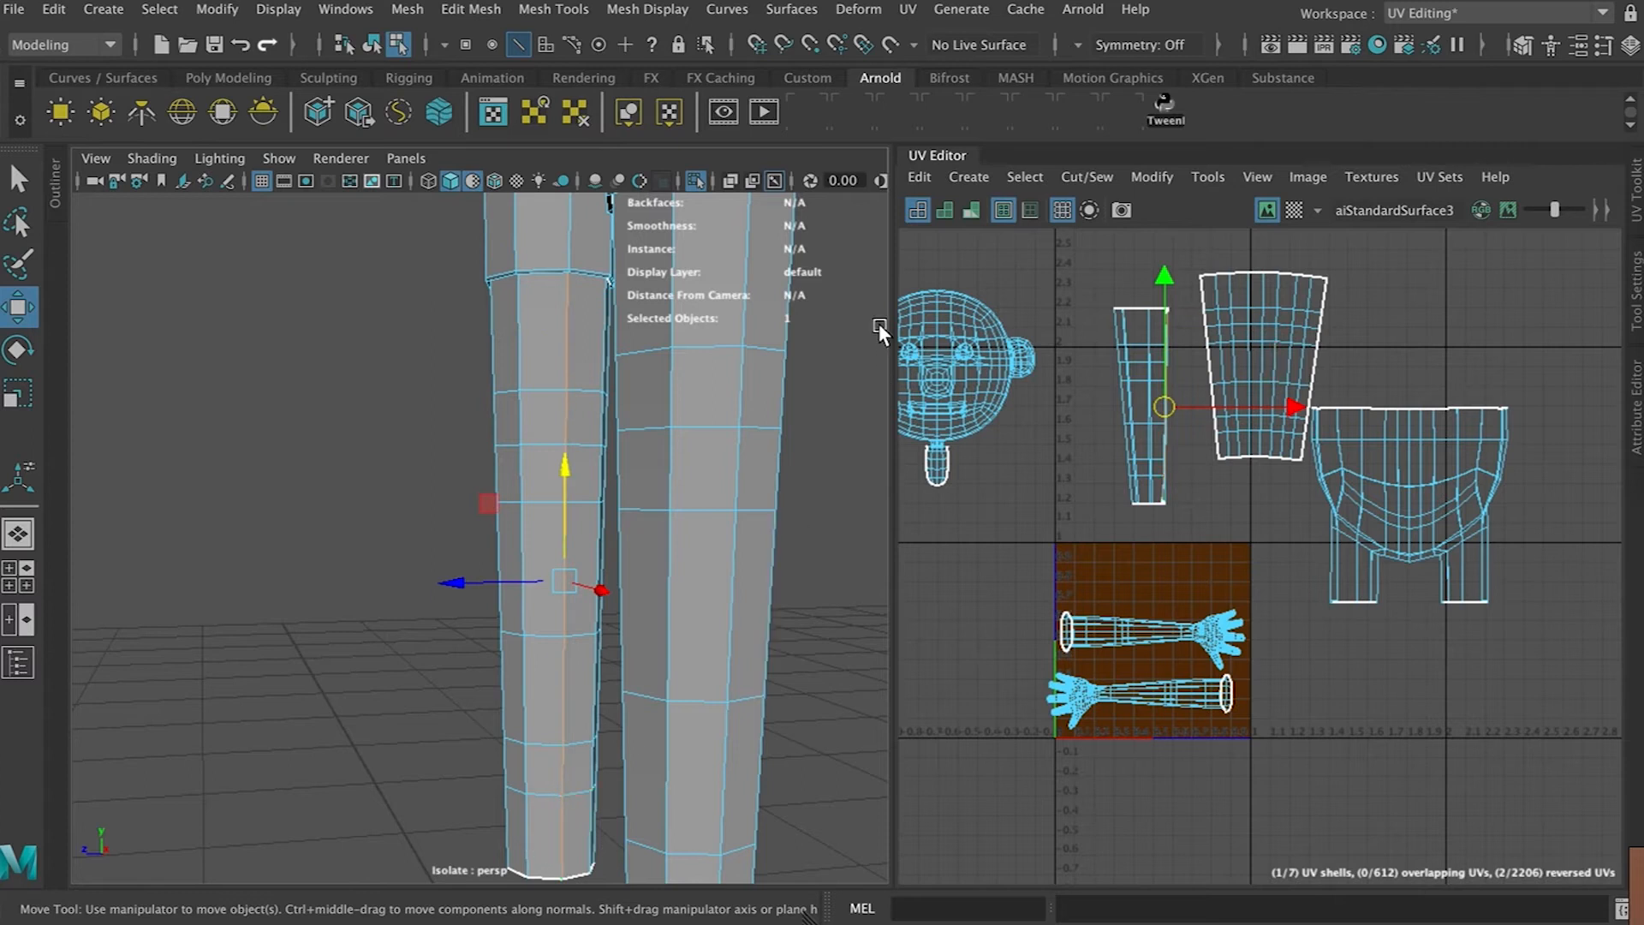
{"action": "left_click", "coordinate": [966, 179]}
{"action": "mouse_move", "coordinate": [1107, 186]}
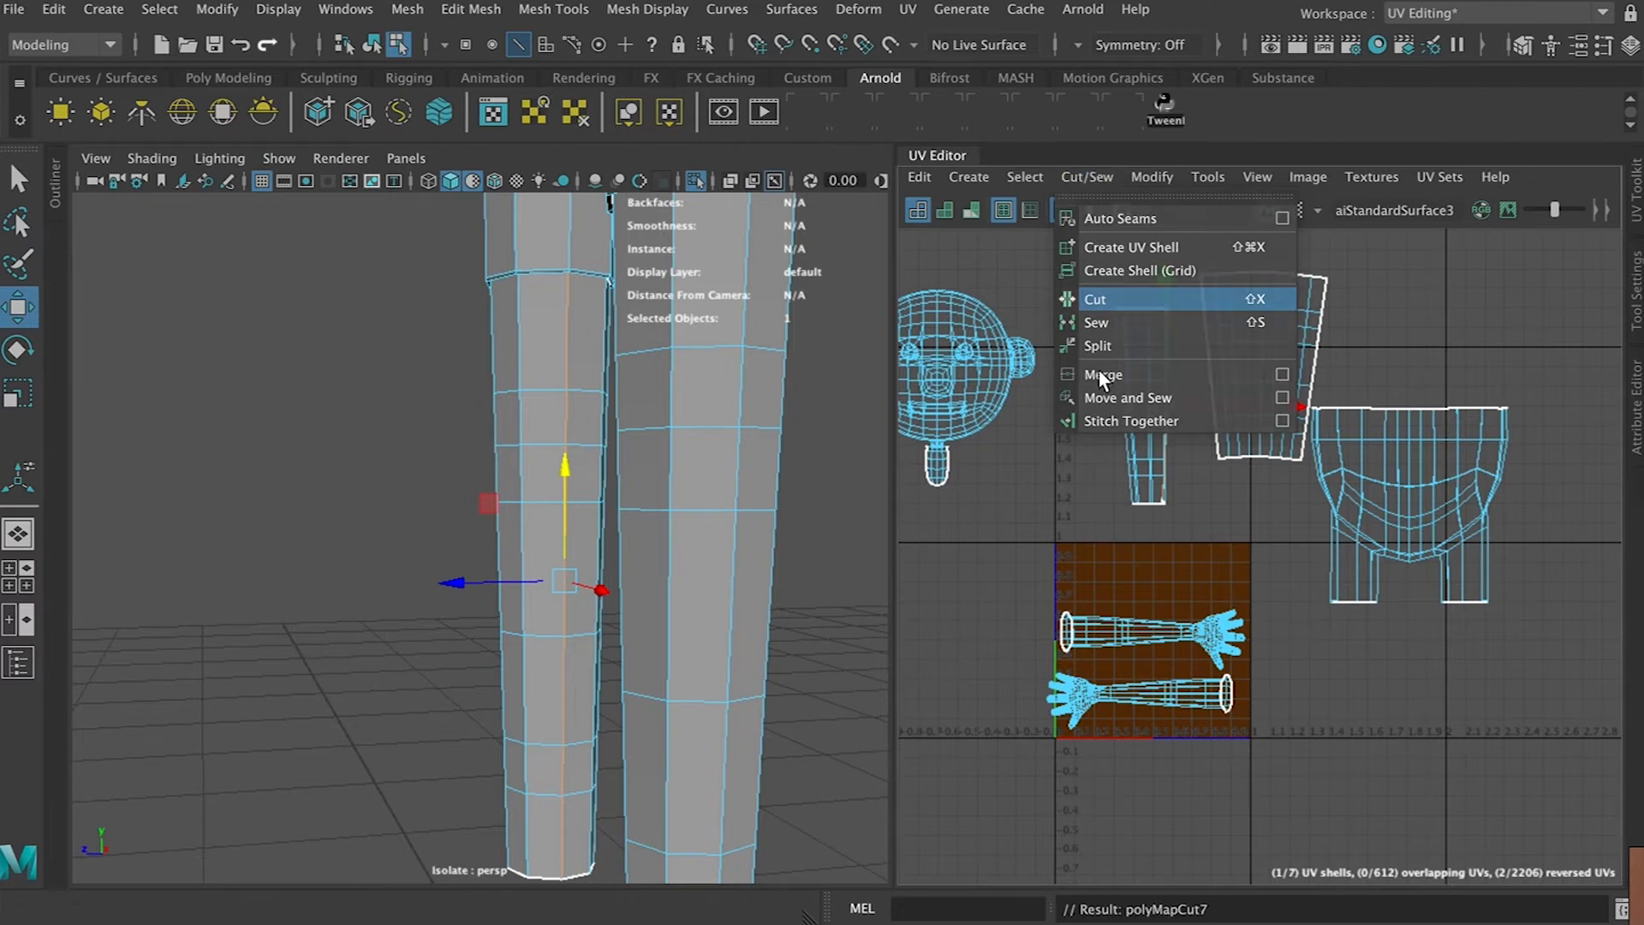
{"action": "left_click", "coordinate": [1113, 298]}
Unfold the left leg's UV shell, rotate it upright and place it beside the other leg shell
{"action": "right_click_drag", "start_coordinate": [548, 325], "coordinate": [645, 302]}
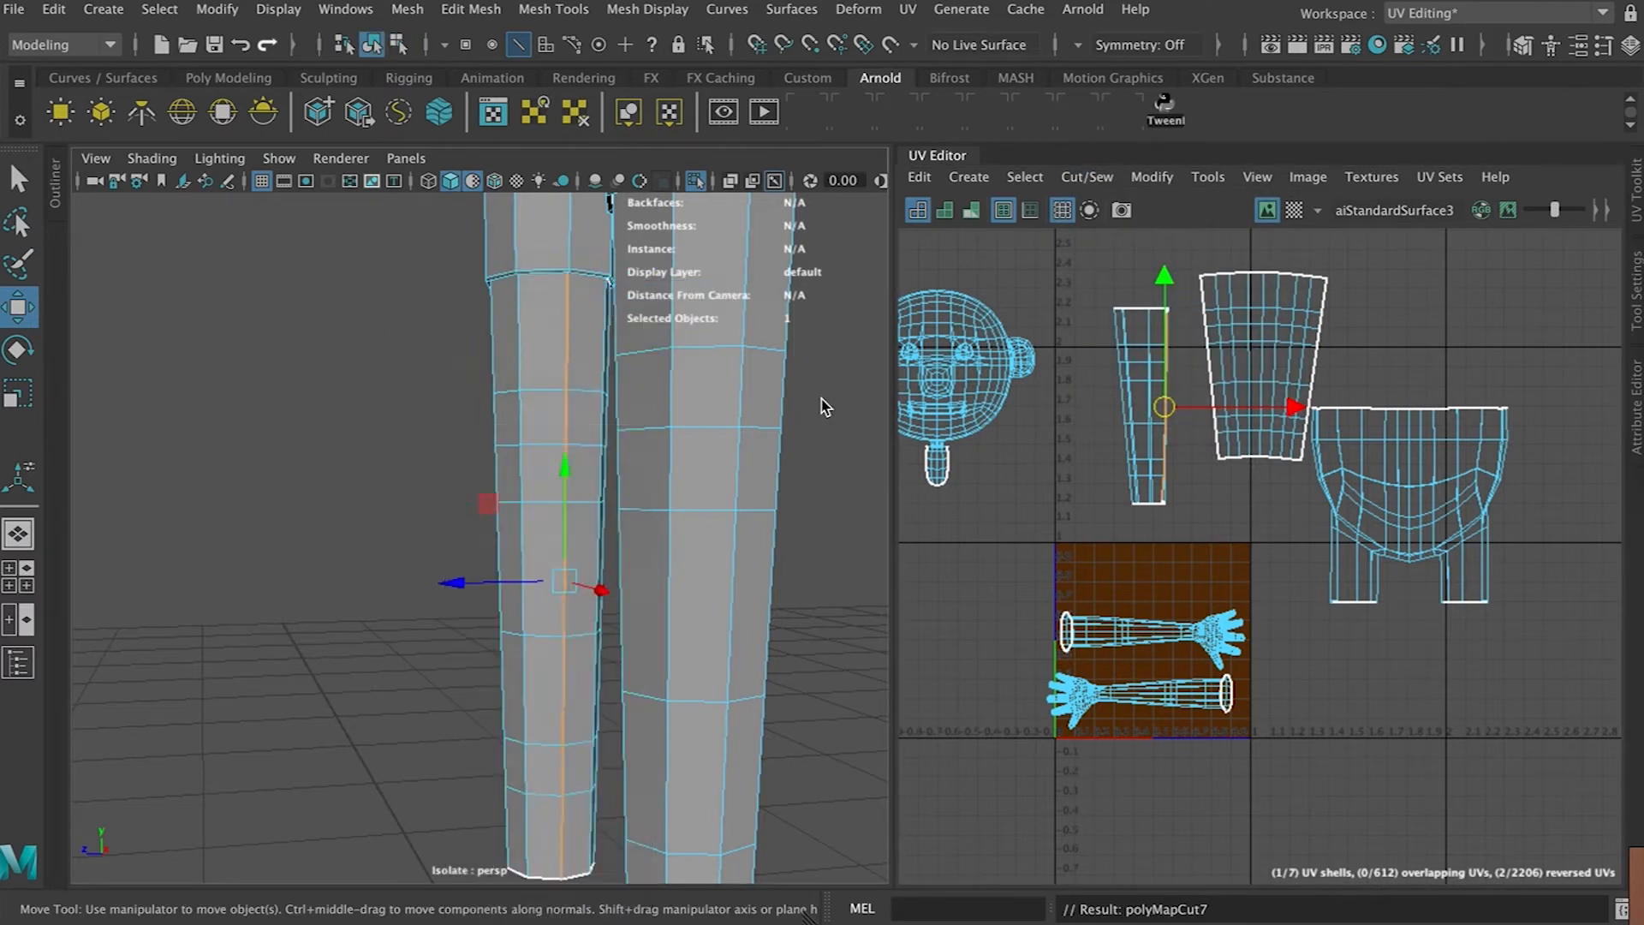
{"action": "right_click_drag", "start_coordinate": [1140, 382], "coordinate": [1110, 353]}
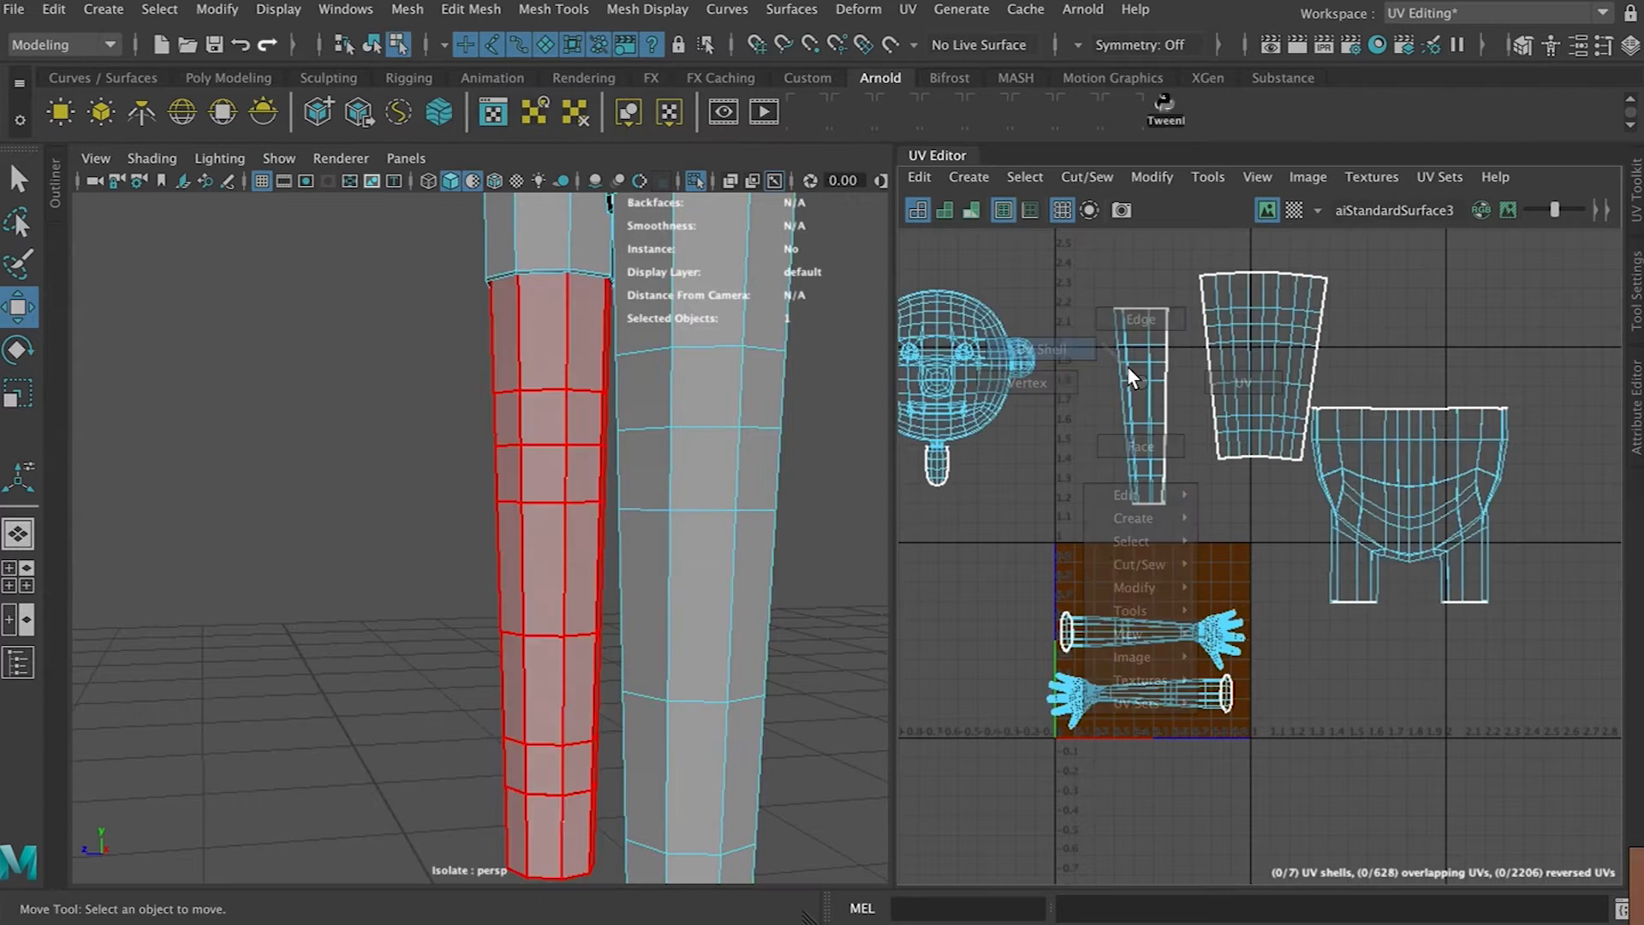
{"action": "left_click", "coordinate": [1127, 366]}
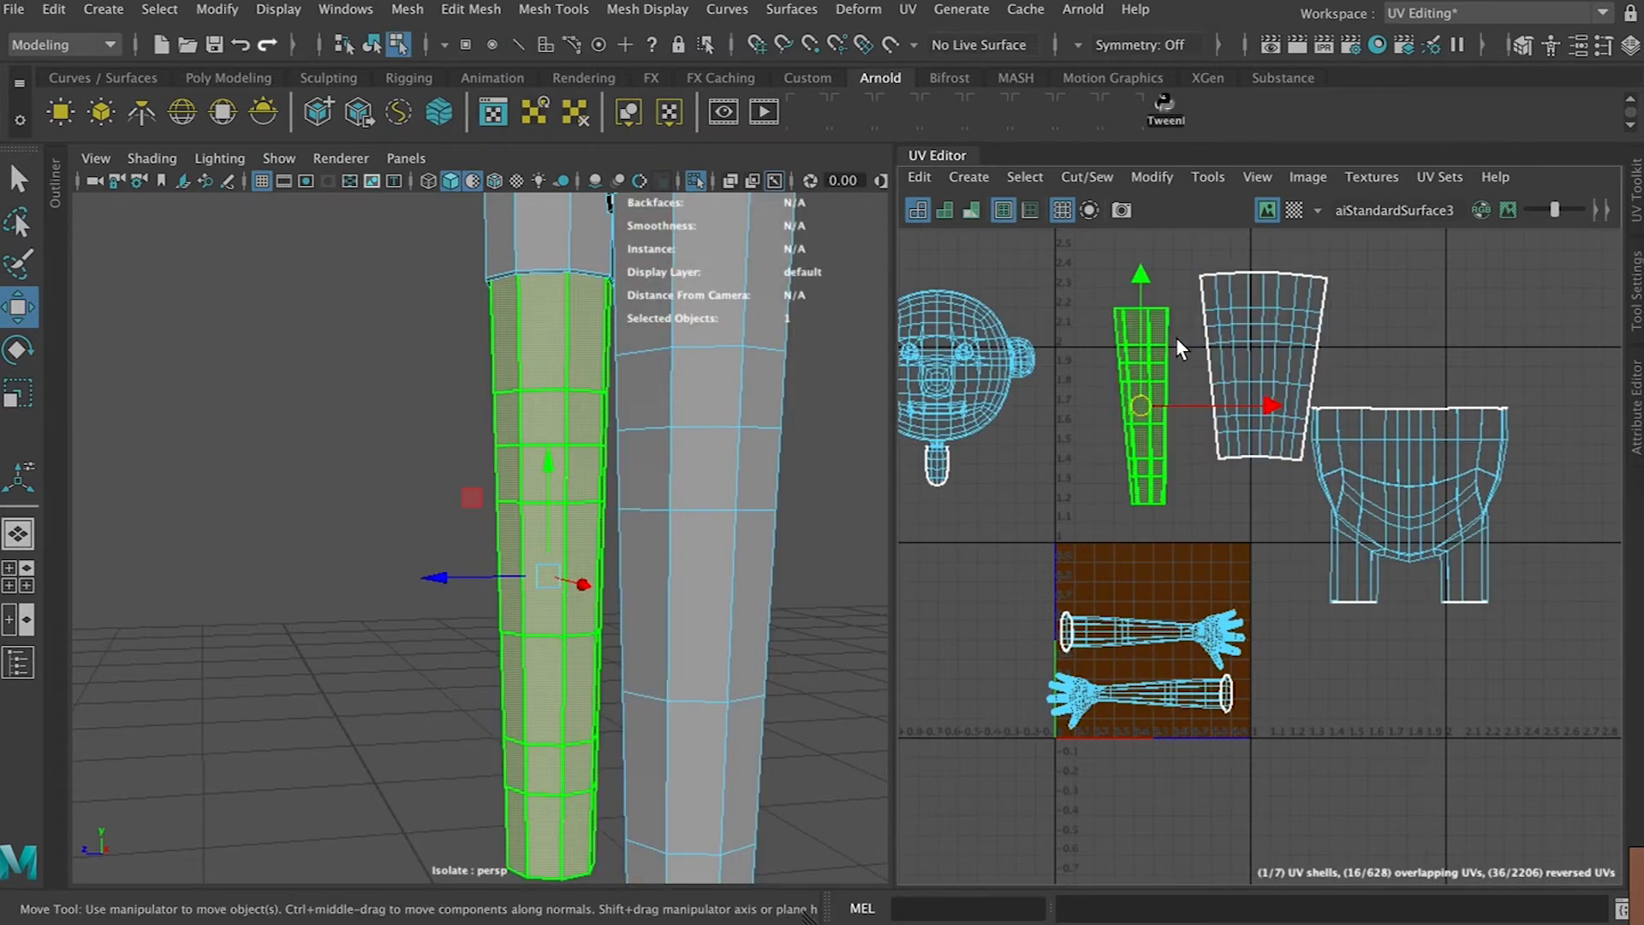
{"action": "key", "text": "ctrl+u"}
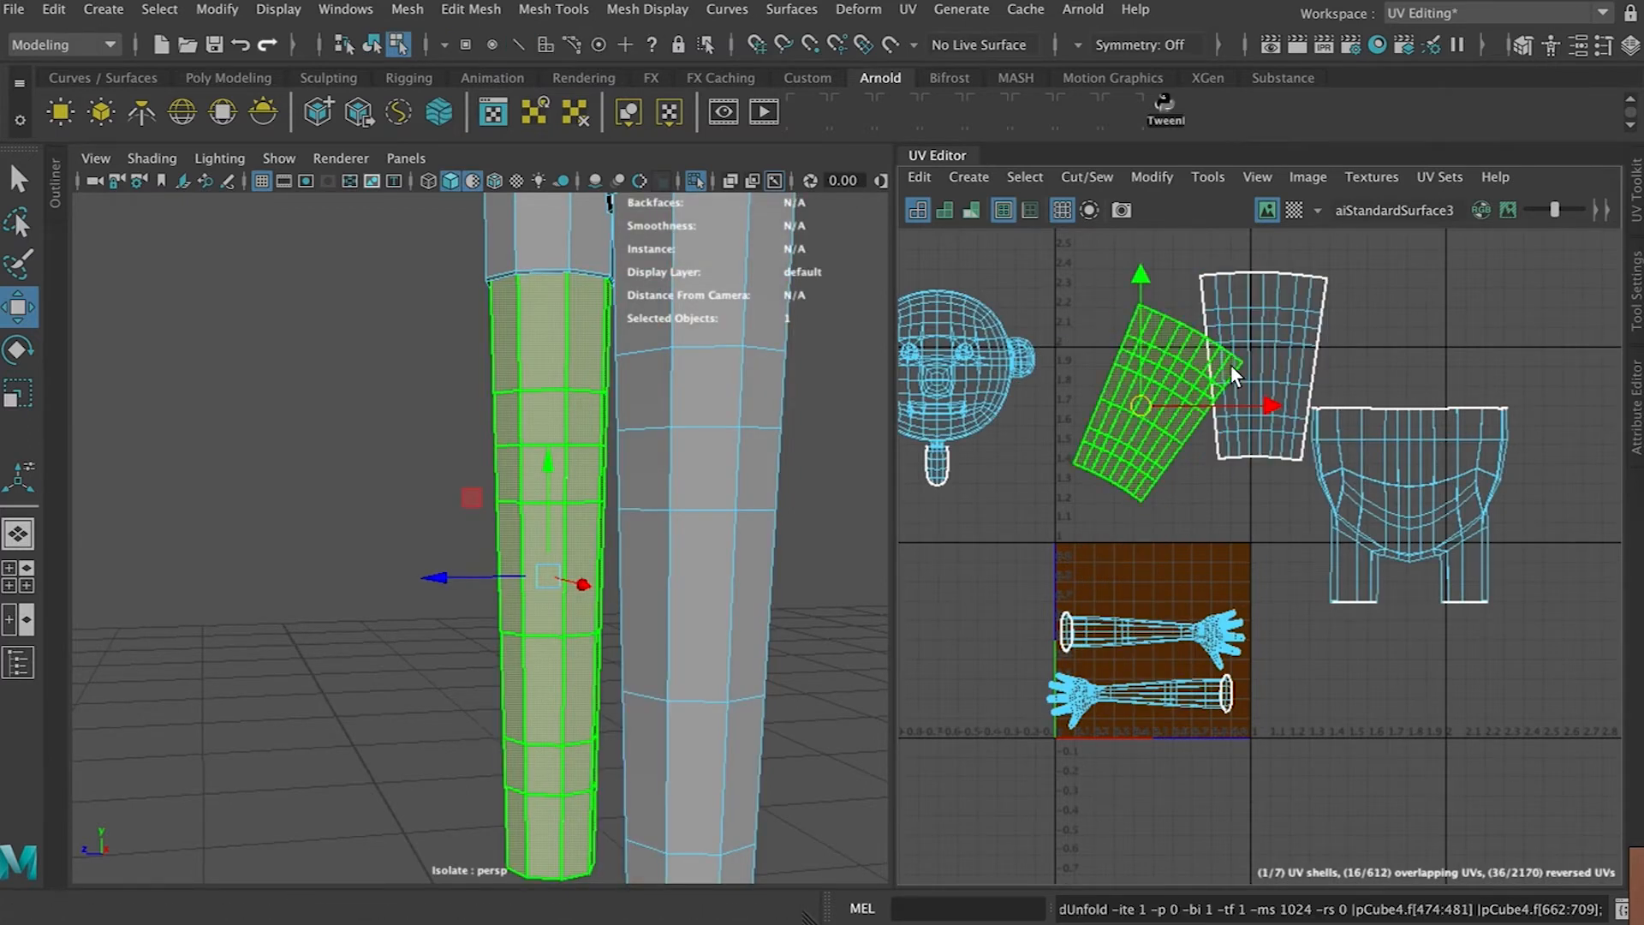
{"action": "key", "text": "e"}
{"action": "left_click_drag", "start_coordinate": [1247, 341], "coordinate": [1180, 285]}
{"action": "key", "text": "w"}
{"action": "left_click_drag", "start_coordinate": [1139, 406], "coordinate": [1132, 379]}
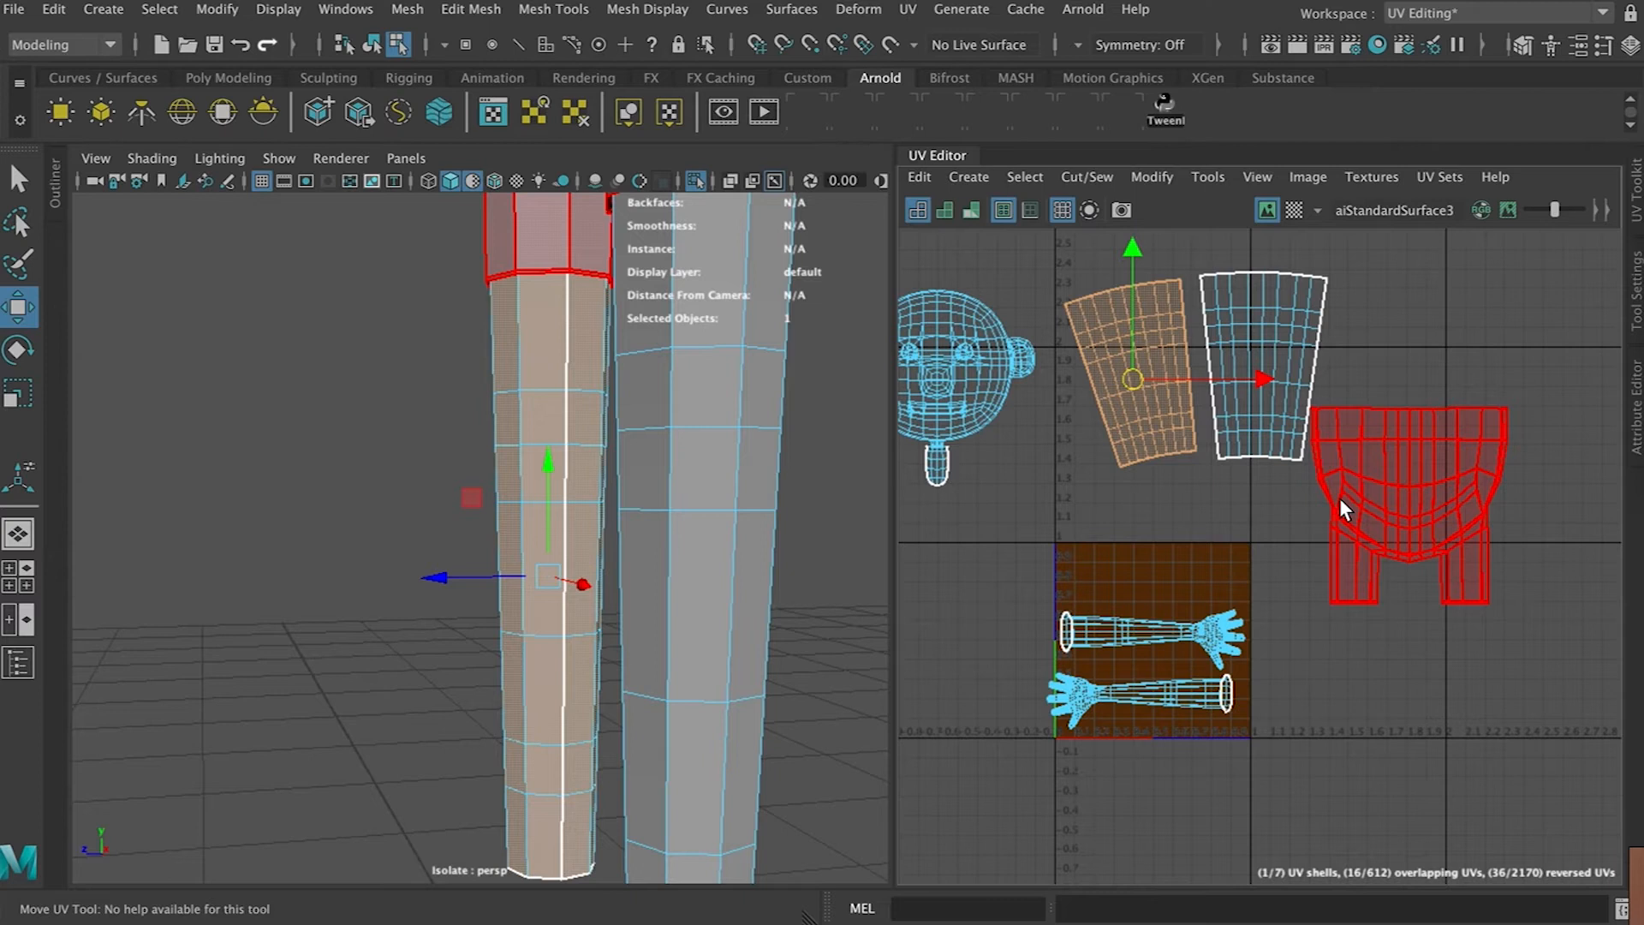
Select the seam edges along the inner sides of the hip shell's leg stubs
{"action": "scroll", "coordinate": [728, 499], "scroll_direction": "down", "scroll_amount": 4}
{"action": "middle_click_drag", "start_coordinate": [608, 494], "coordinate": [467, 714], "text": "alt"}
{"action": "left_click_drag", "start_coordinate": [562, 600], "coordinate": [713, 614], "text": "alt"}
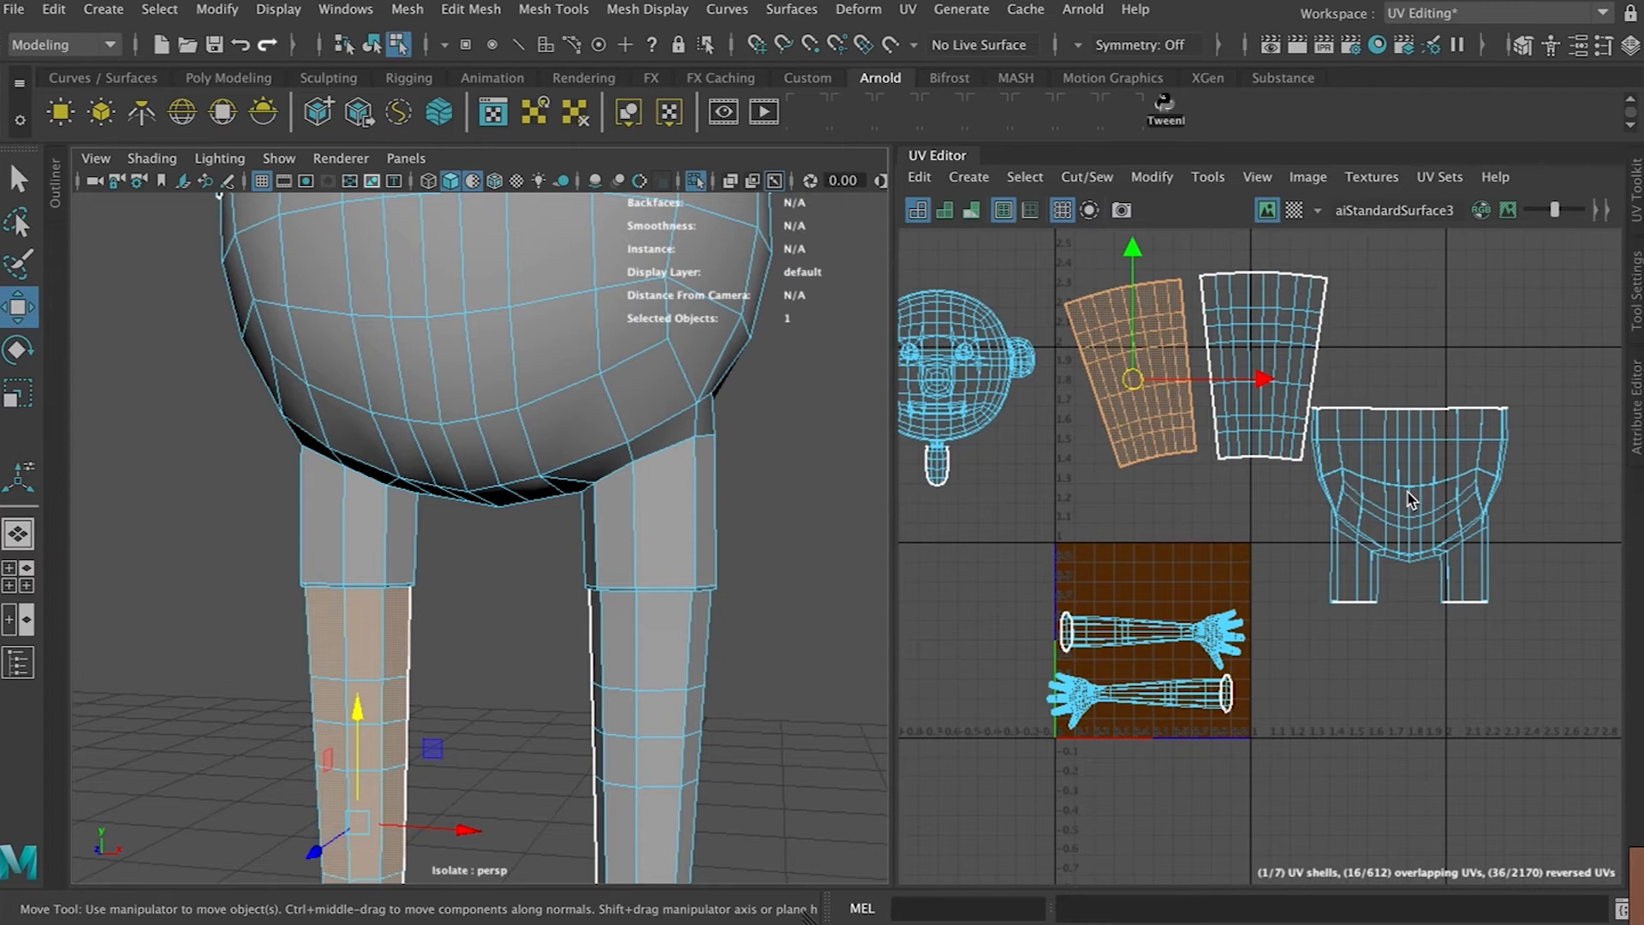
{"action": "left_click_drag", "start_coordinate": [646, 501], "coordinate": [634, 462], "text": "alt"}
{"action": "right_click_drag", "start_coordinate": [635, 462], "coordinate": [625, 476]}
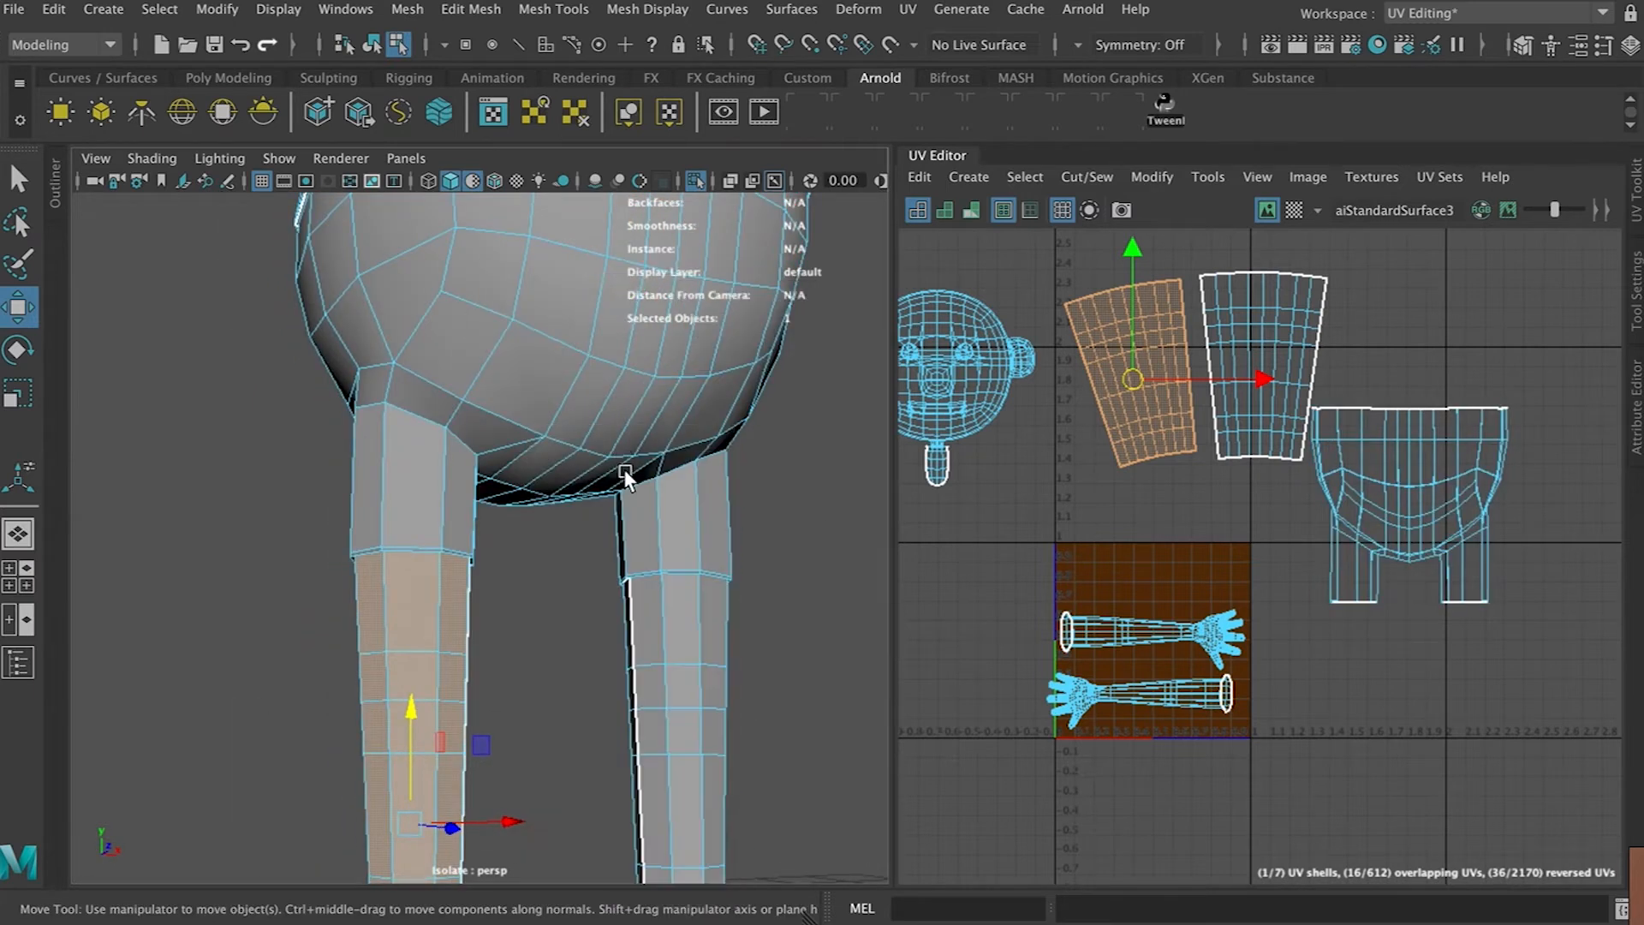
{"action": "left_click", "coordinate": [620, 536]}
{"action": "left_click_drag", "start_coordinate": [617, 543], "coordinate": [645, 519], "text": "alt"}
{"action": "scroll", "coordinate": [645, 519], "scroll_direction": "up", "scroll_amount": 3}
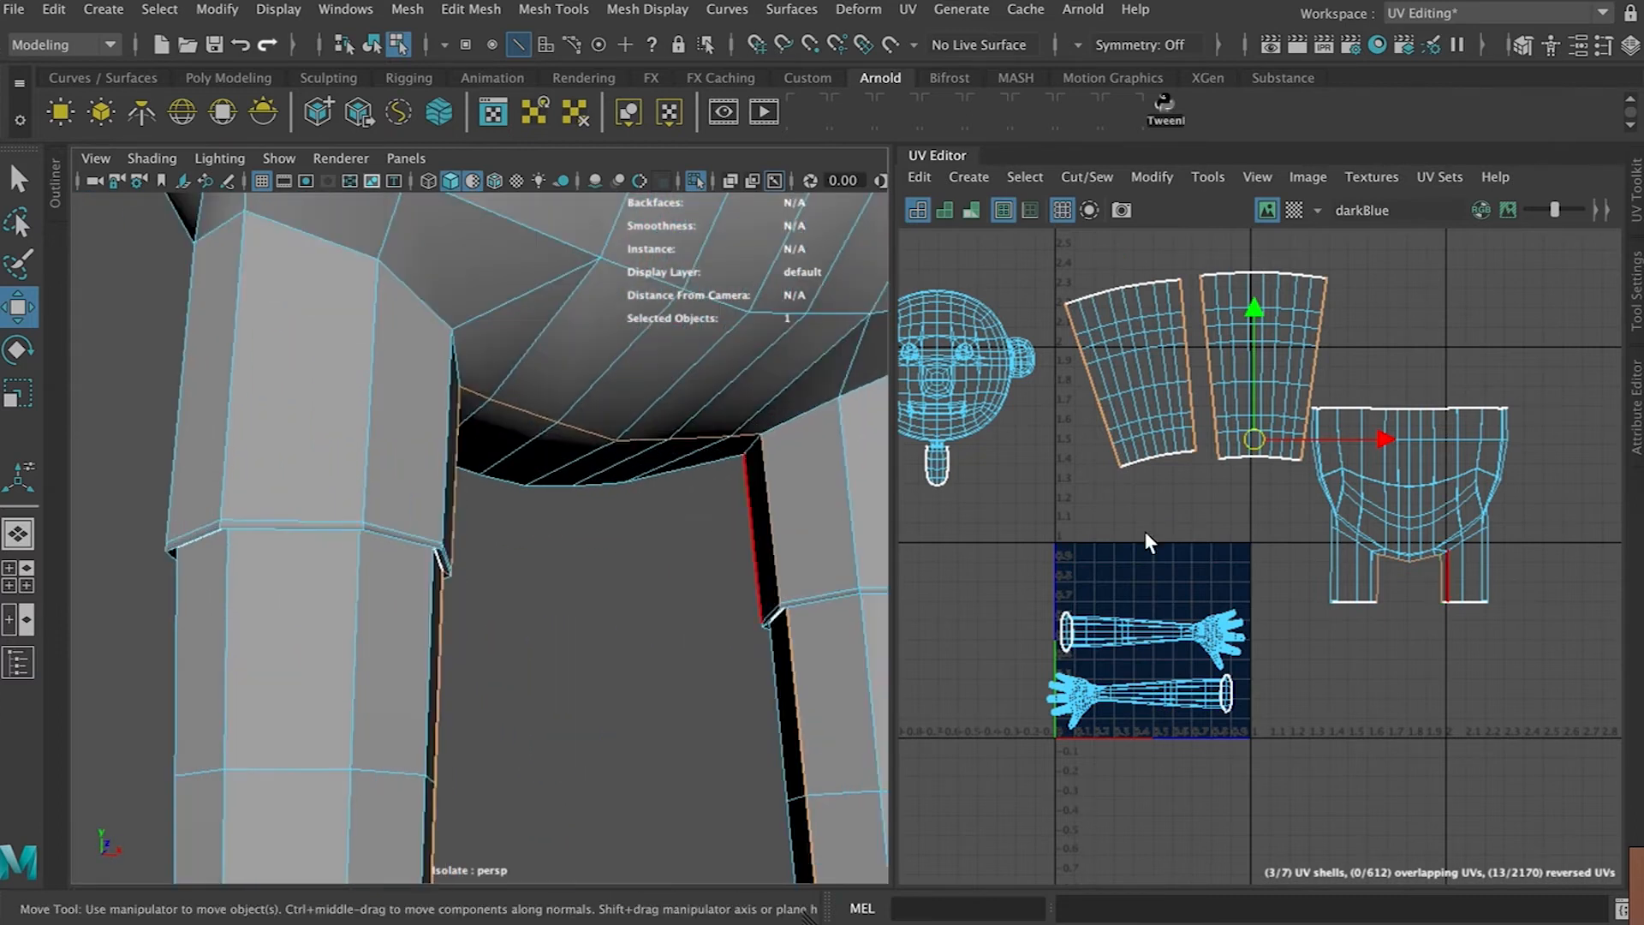
{"action": "scroll", "coordinate": [1486, 538], "scroll_direction": "up", "scroll_amount": 5}
{"action": "scroll", "coordinate": [1264, 596], "scroll_direction": "up", "scroll_amount": 1}
{"action": "double_click", "coordinate": [1276, 613]}
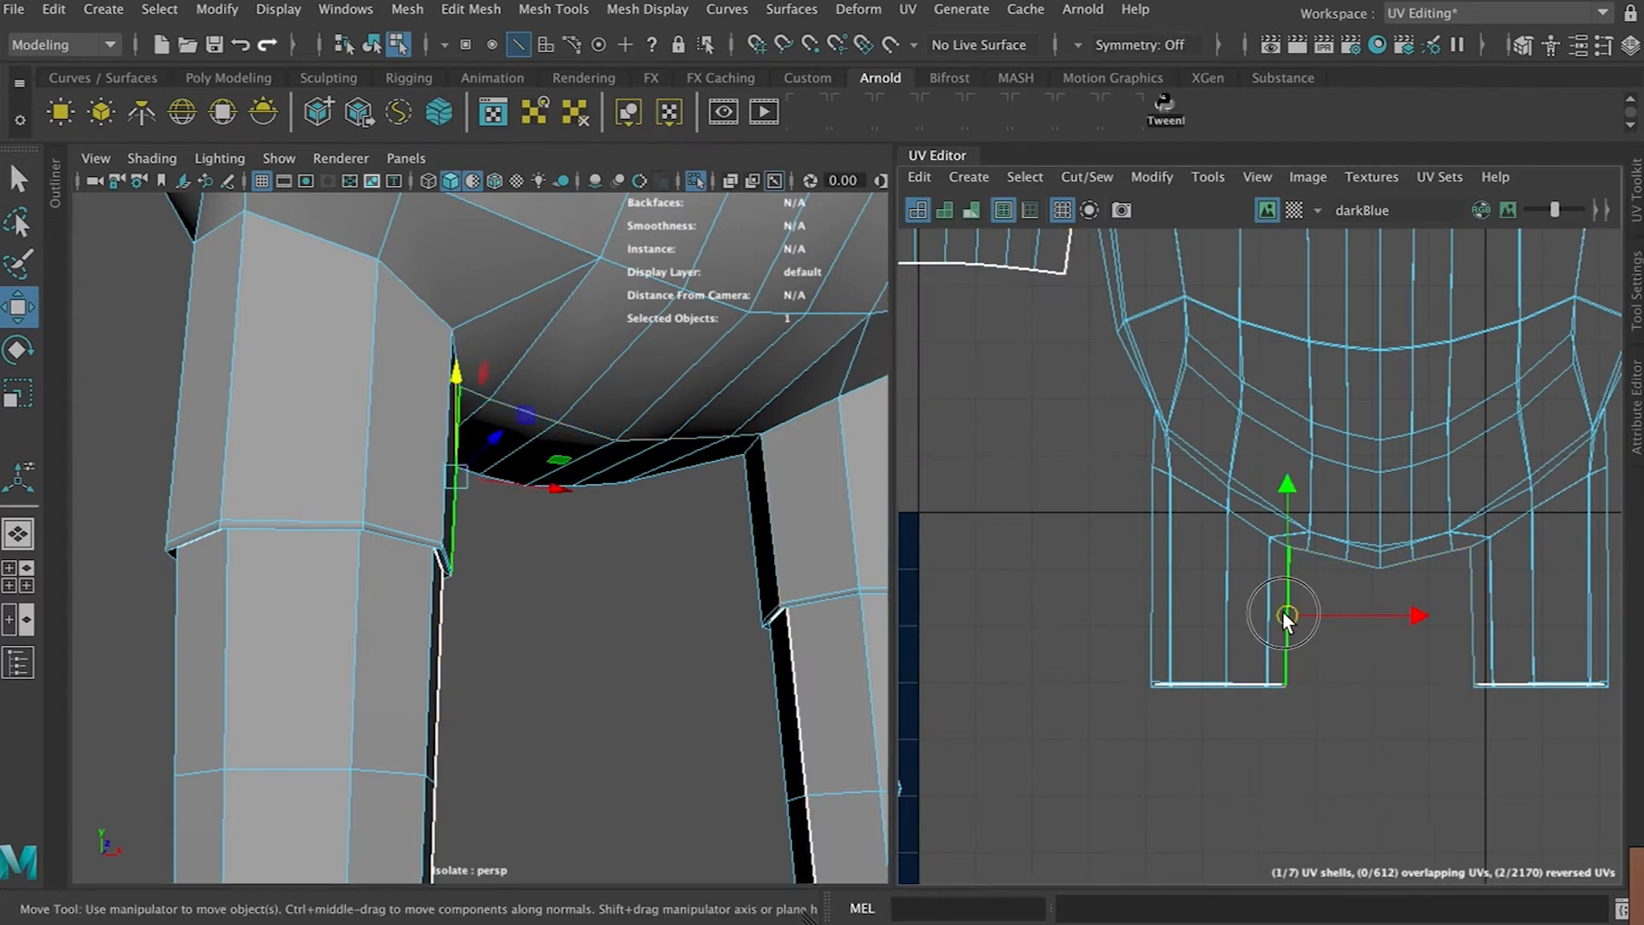
{"action": "scroll", "coordinate": [1308, 591], "scroll_direction": "down", "scroll_amount": 2}
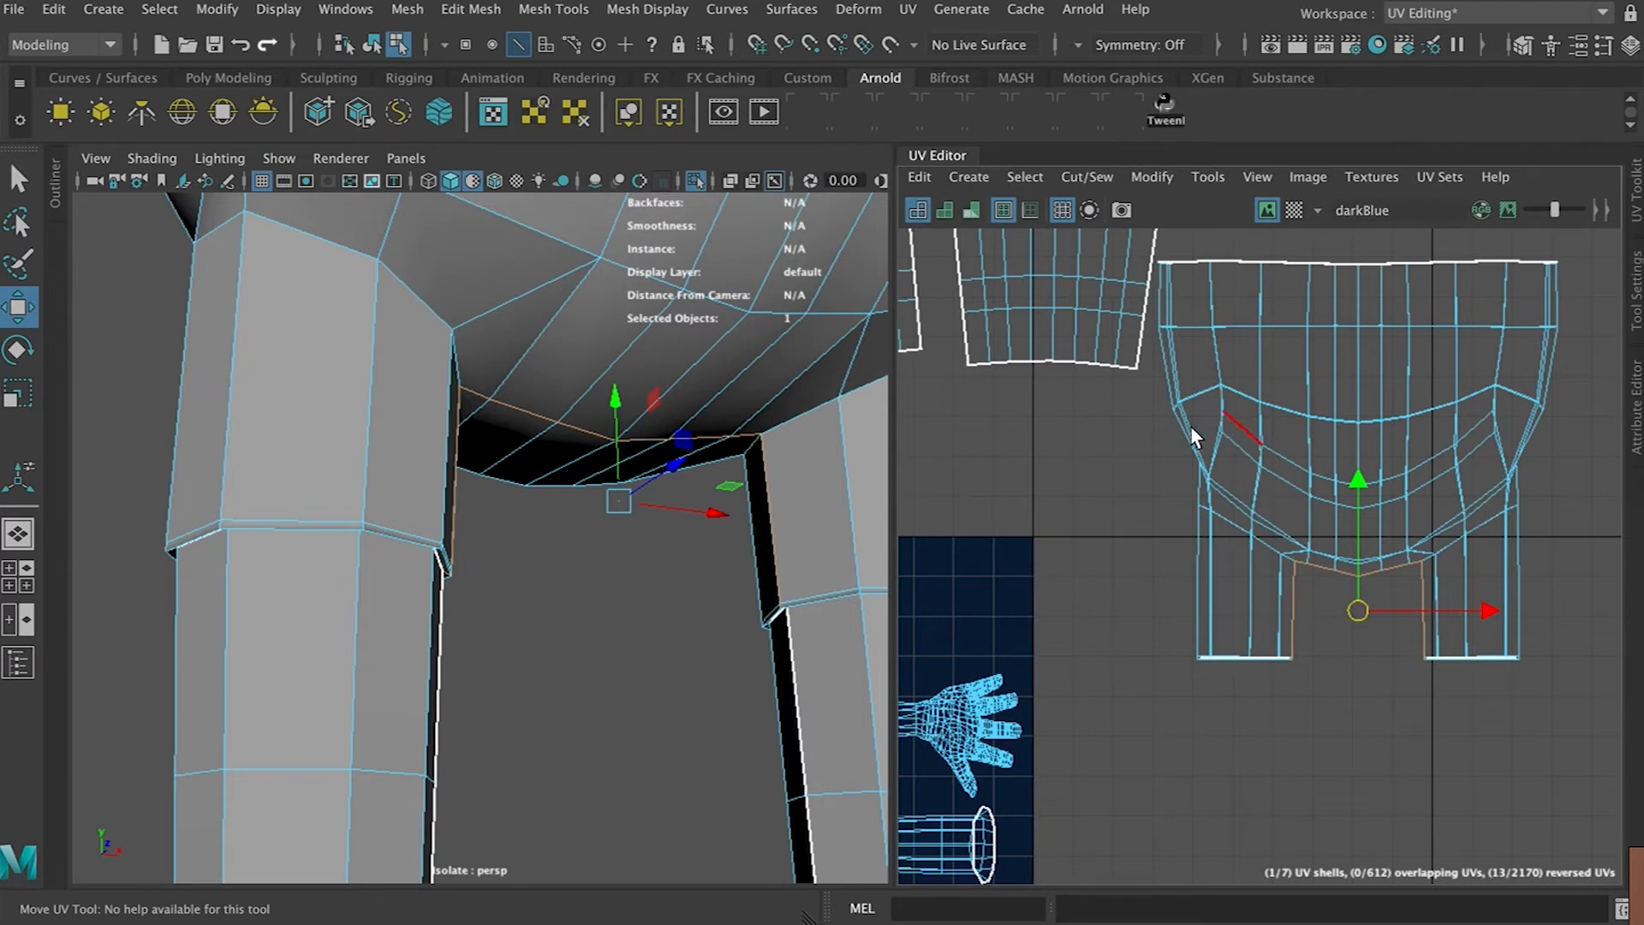
Add both side edges of the hip shell to the selection and cut the UVs along them
{"action": "double_click", "coordinate": [1550, 377], "text": "shift"}
{"action": "double_click", "coordinate": [1154, 369], "text": "shift"}
{"action": "left_click_drag", "start_coordinate": [239, 502], "coordinate": [374, 548], "text": "alt"}
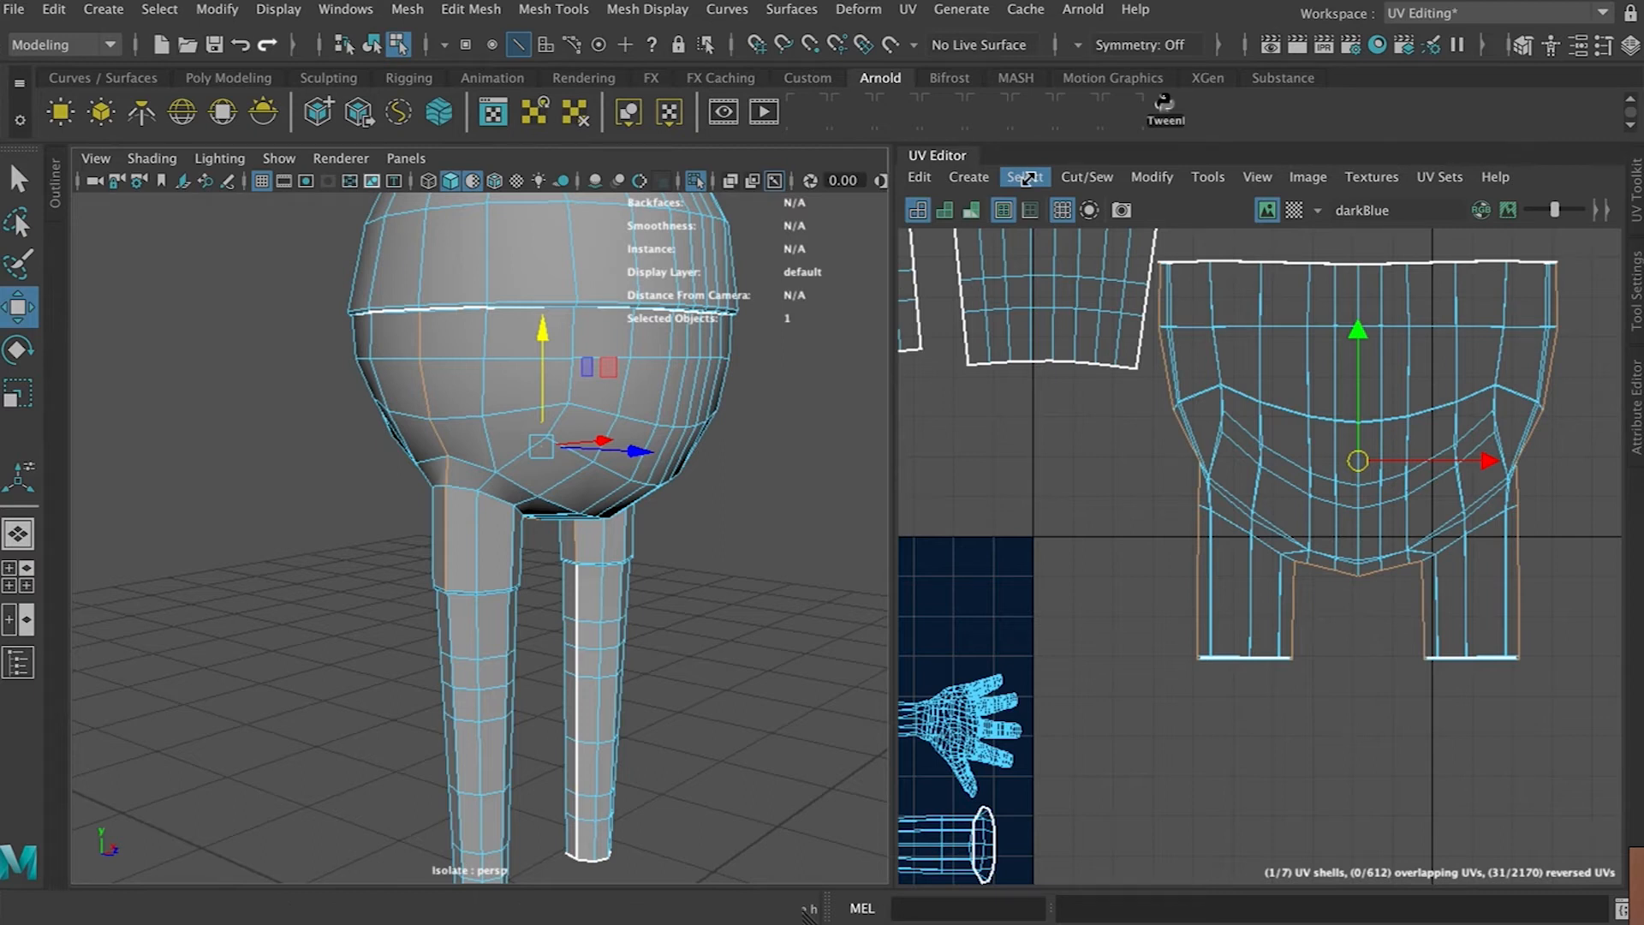
{"action": "key", "text": "shift+x"}
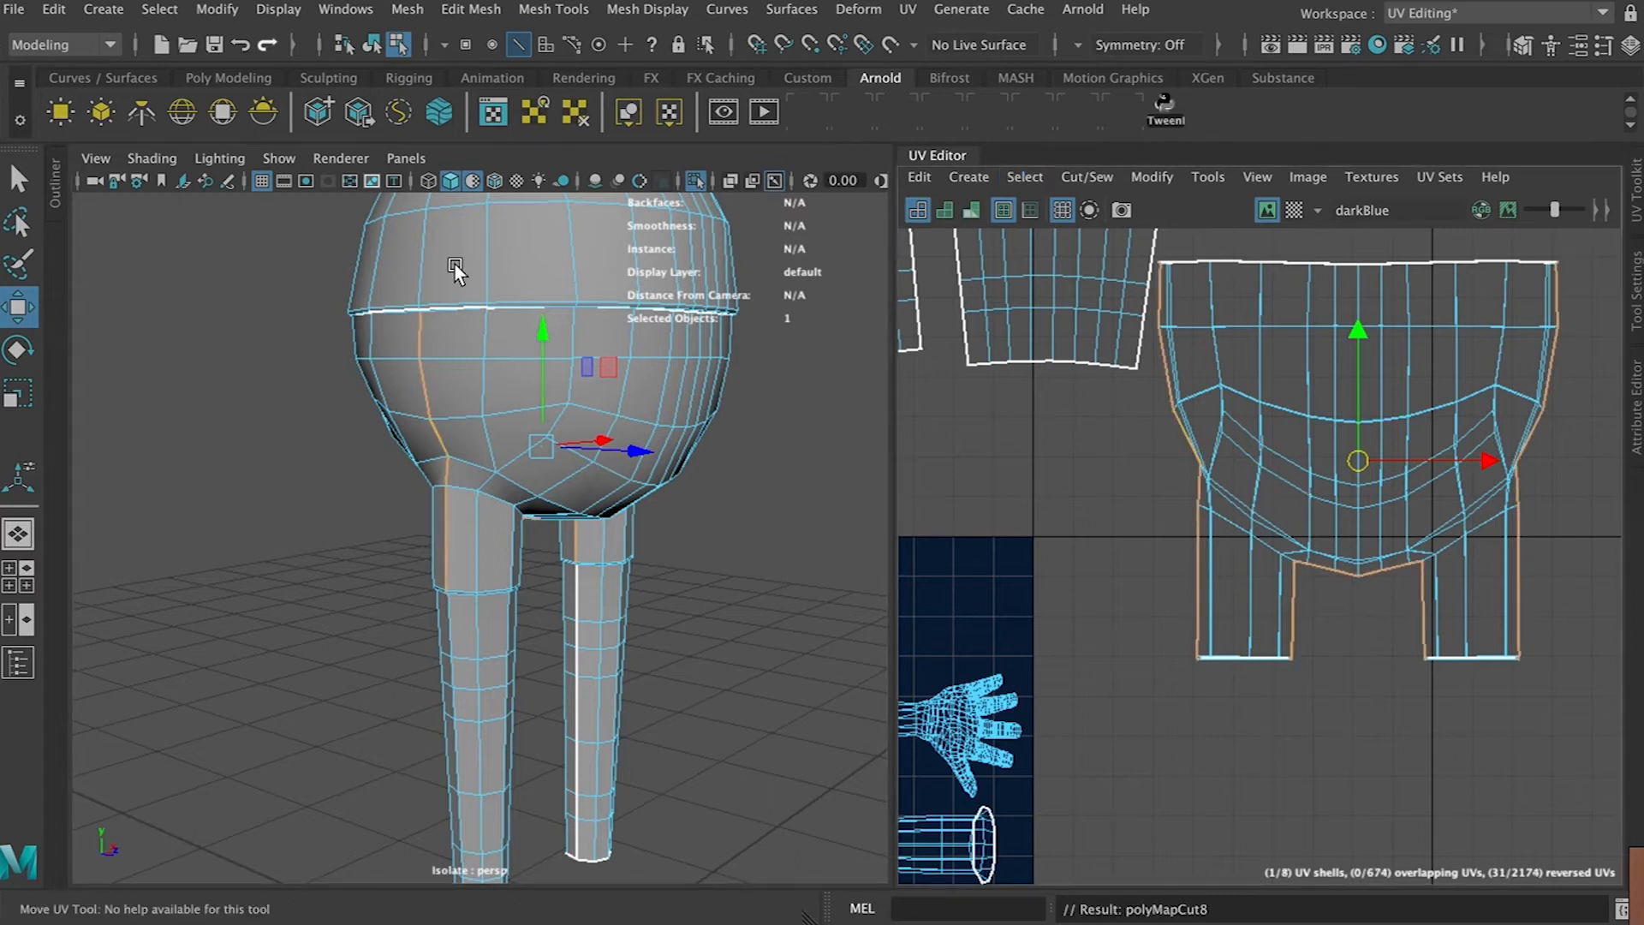
Select the front hip UV shell and unfold it
{"action": "right_click_drag", "start_coordinate": [1288, 402], "coordinate": [1216, 366]}
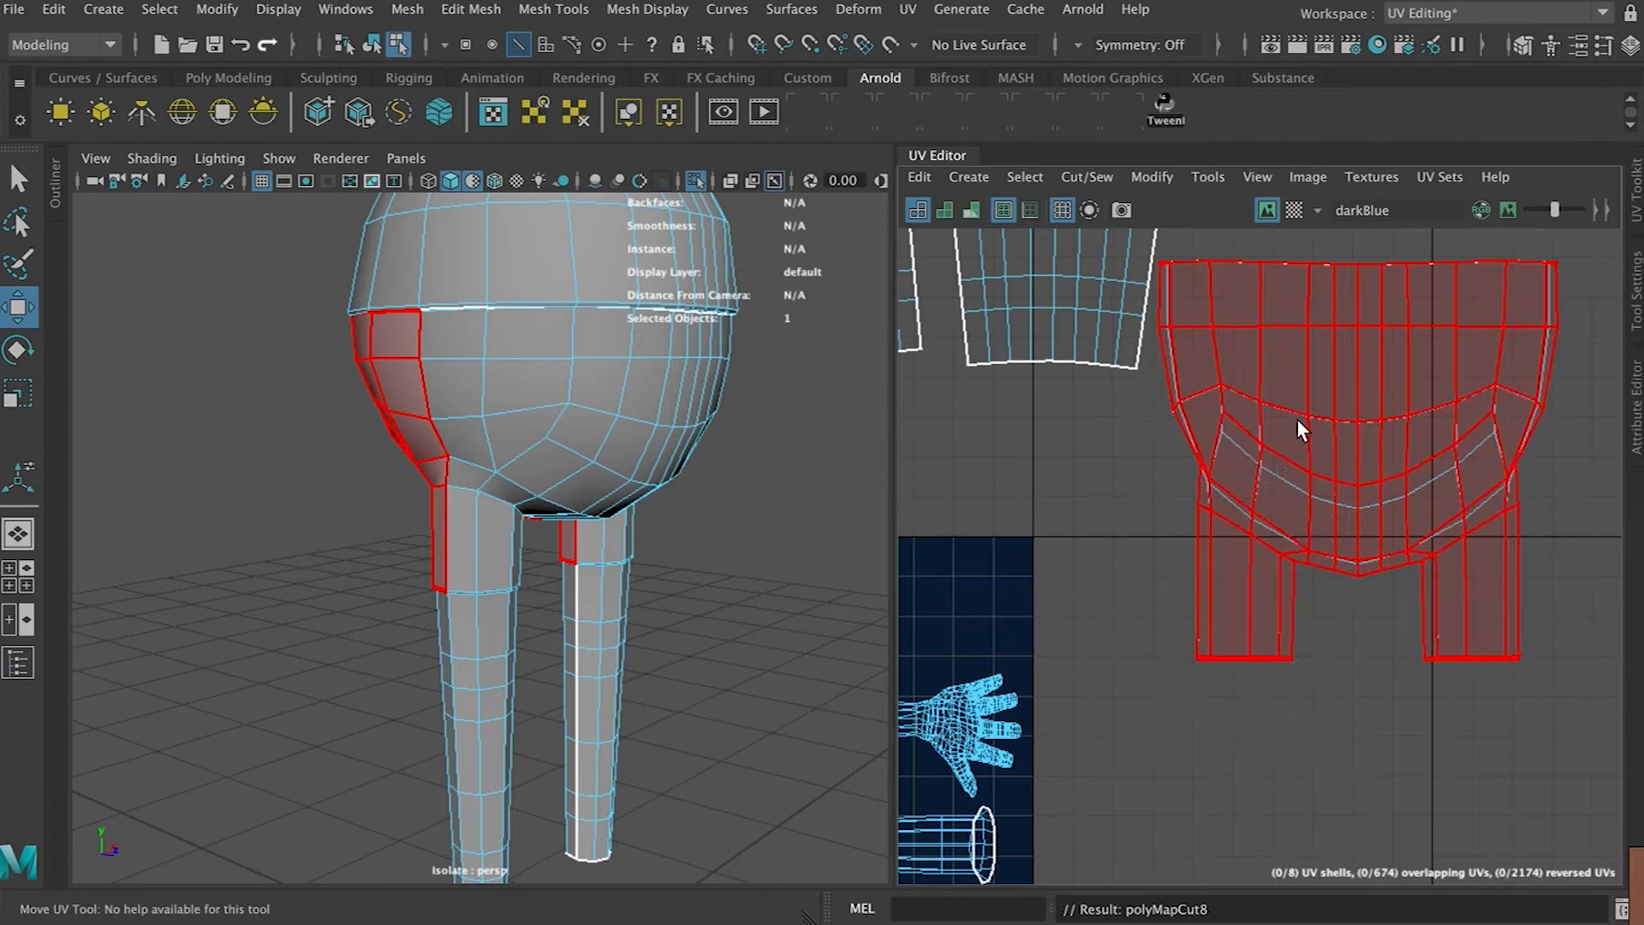
{"action": "left_click", "coordinate": [1293, 431]}
{"action": "key", "text": "ctrl+u"}
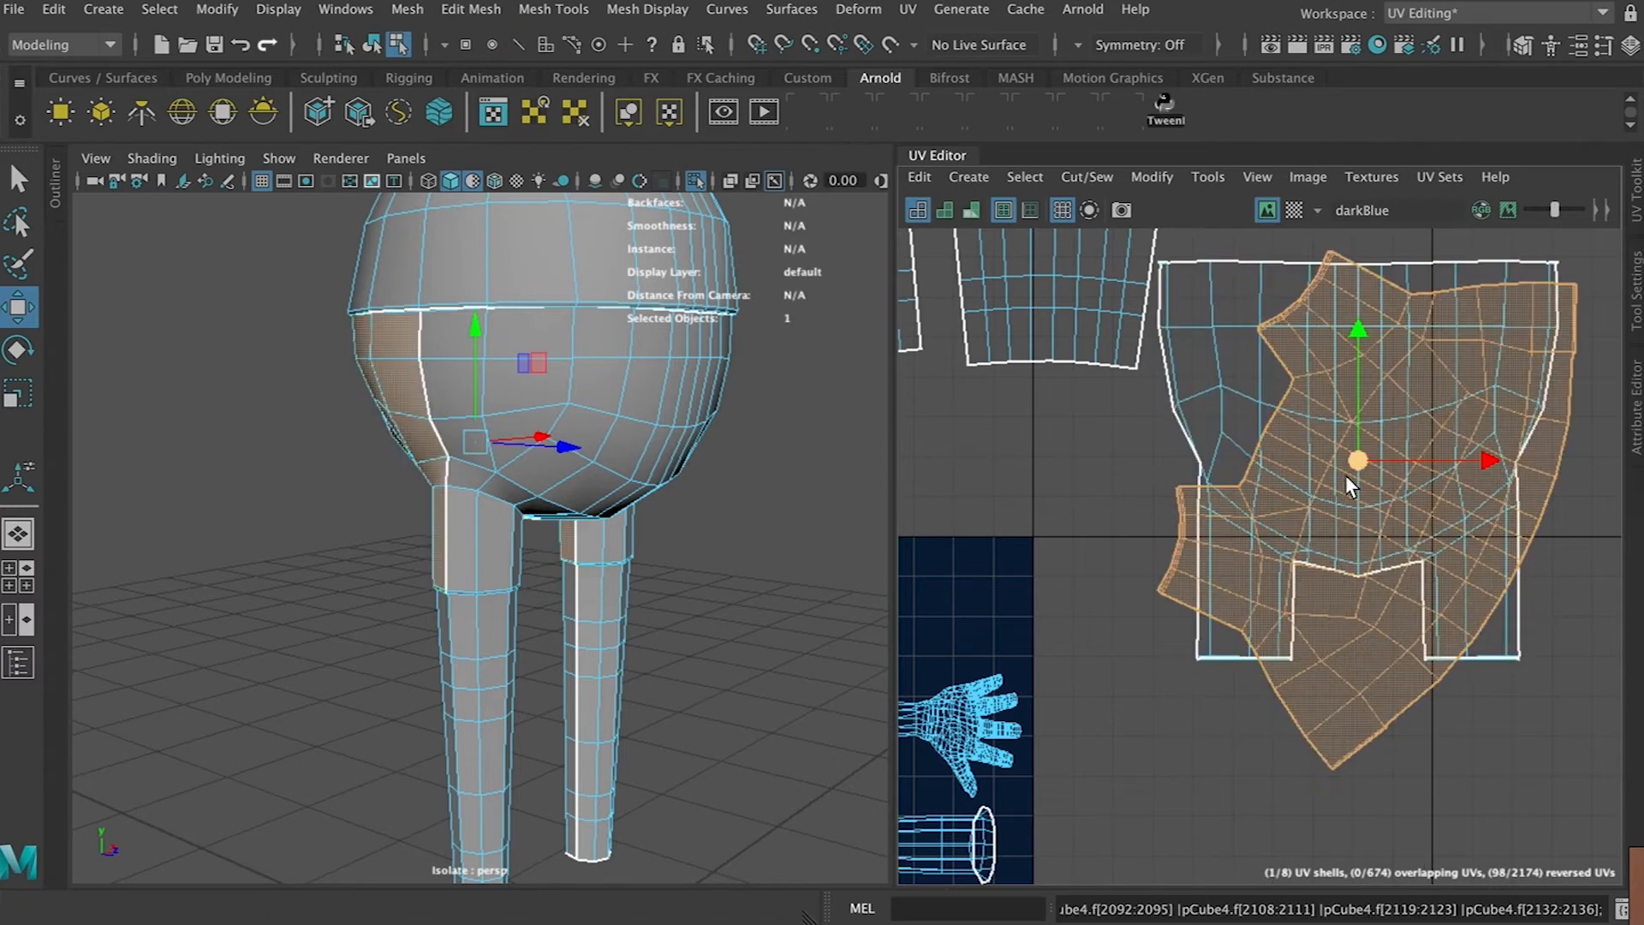
Rotate the unfolded hip shell and move it off to the side
{"action": "scroll", "coordinate": [1345, 475], "scroll_direction": "down", "scroll_amount": 5}
{"action": "scroll", "coordinate": [1344, 474], "scroll_direction": "down", "scroll_amount": 2}
{"action": "key", "text": "r"}
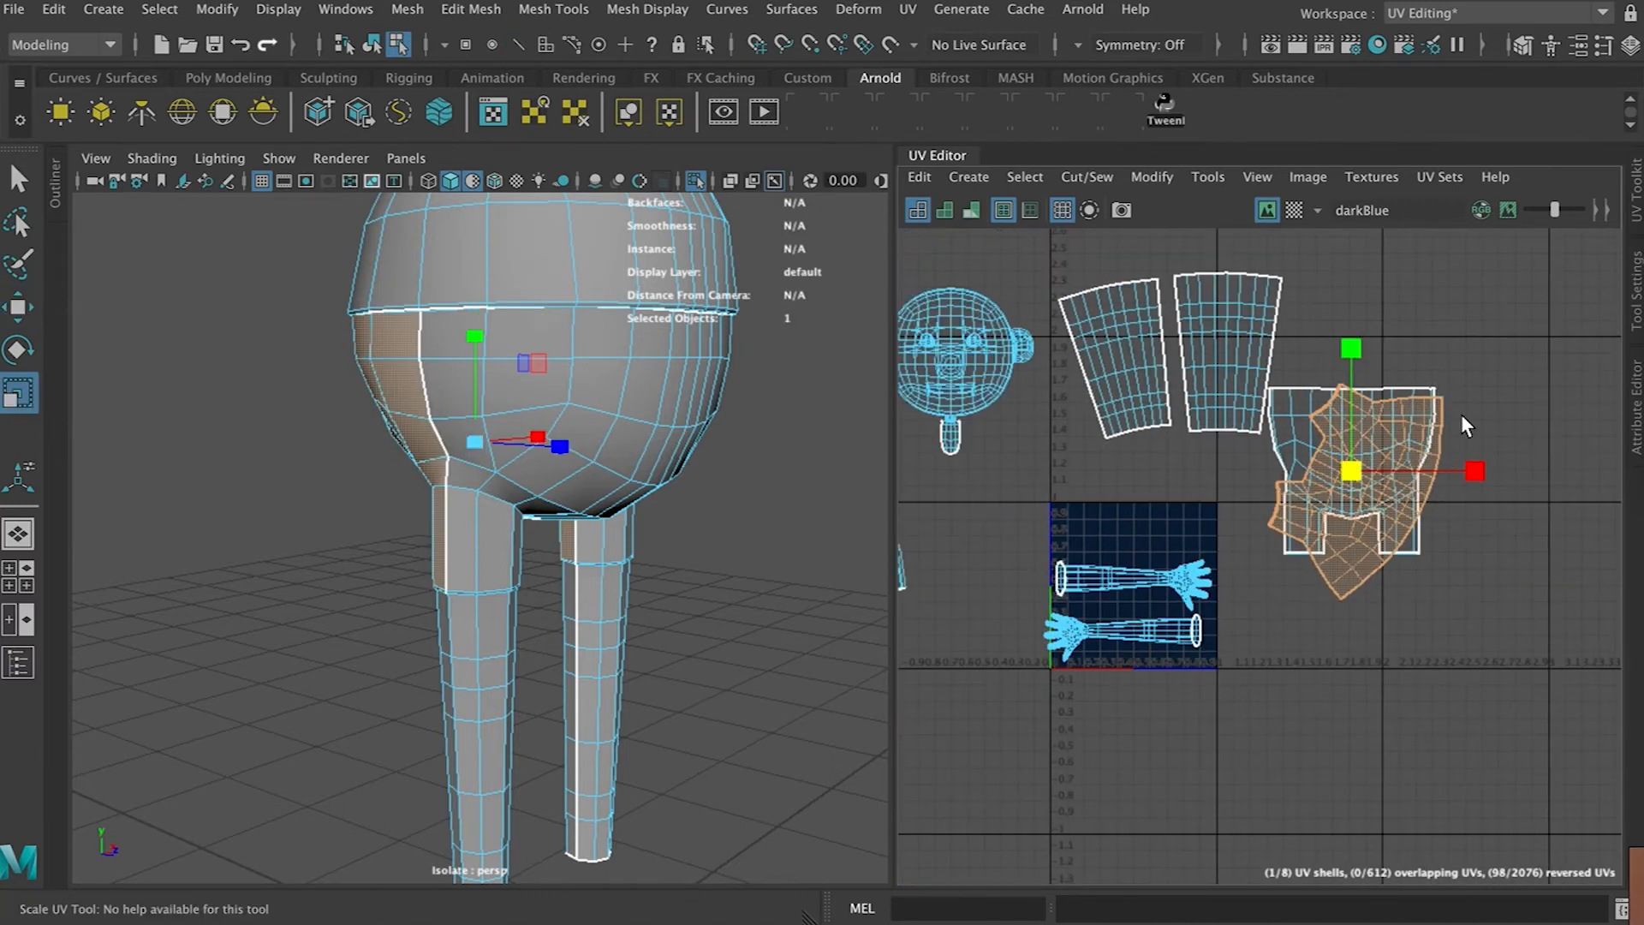
{"action": "key", "text": "e"}
{"action": "left_click_drag", "start_coordinate": [1459, 413], "coordinate": [1229, 358]}
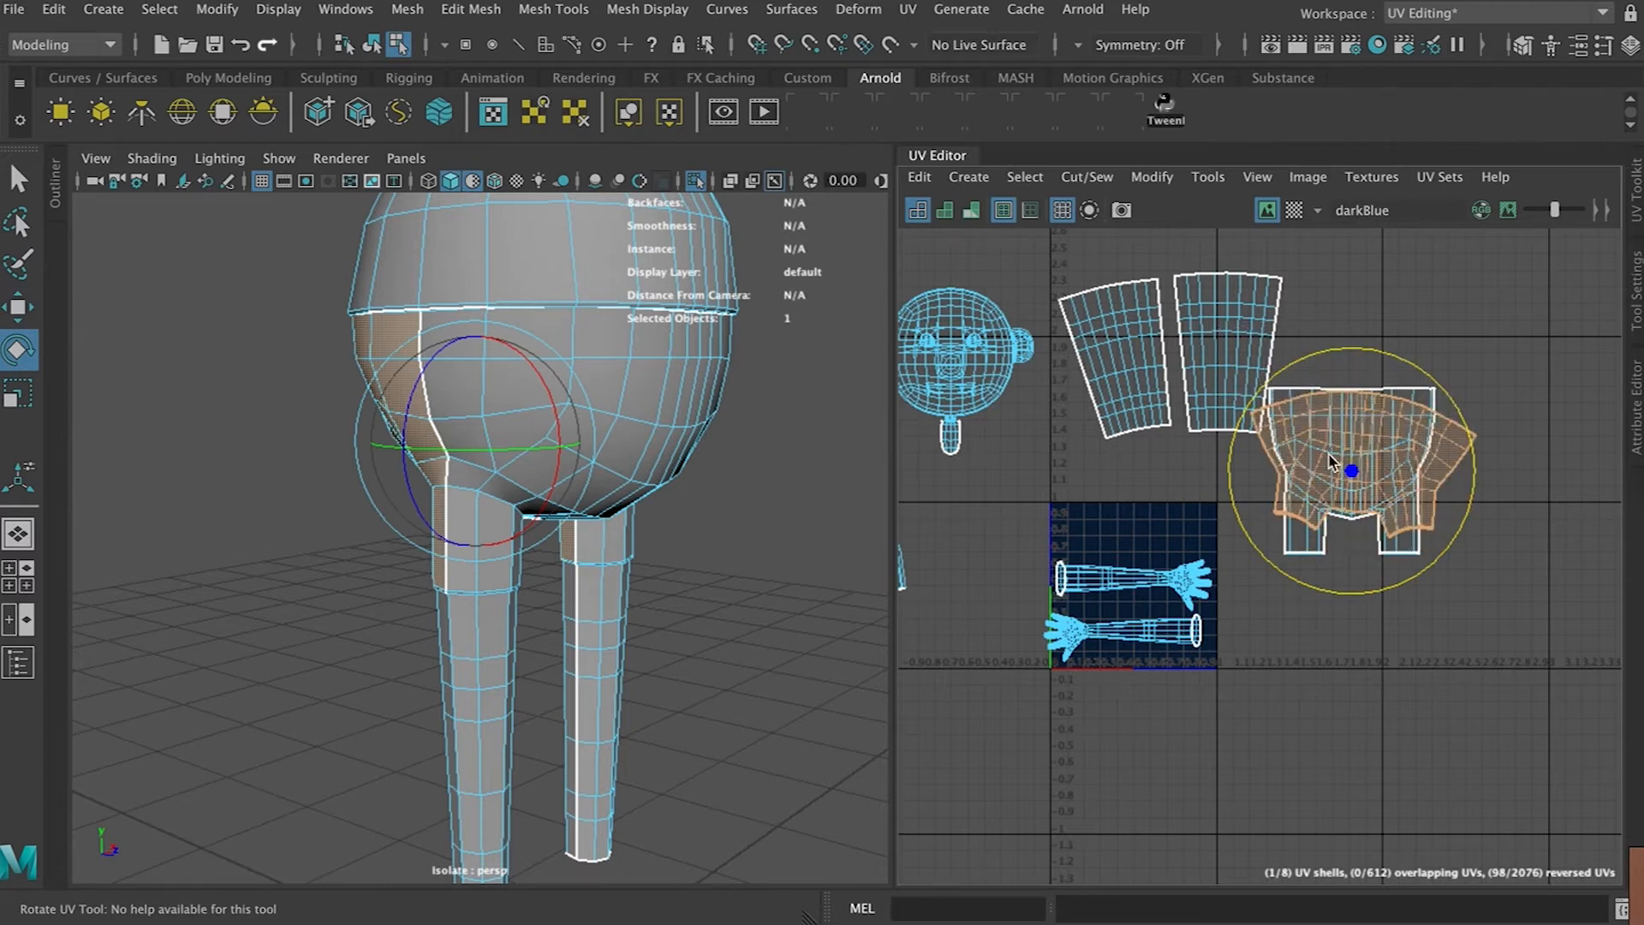
{"action": "key", "text": "w"}
{"action": "left_click_drag", "start_coordinate": [1353, 474], "coordinate": [1572, 466]}
Unfold the remaining hip shell and move it beside the first hip shell
{"action": "left_click", "coordinate": [1389, 450]}
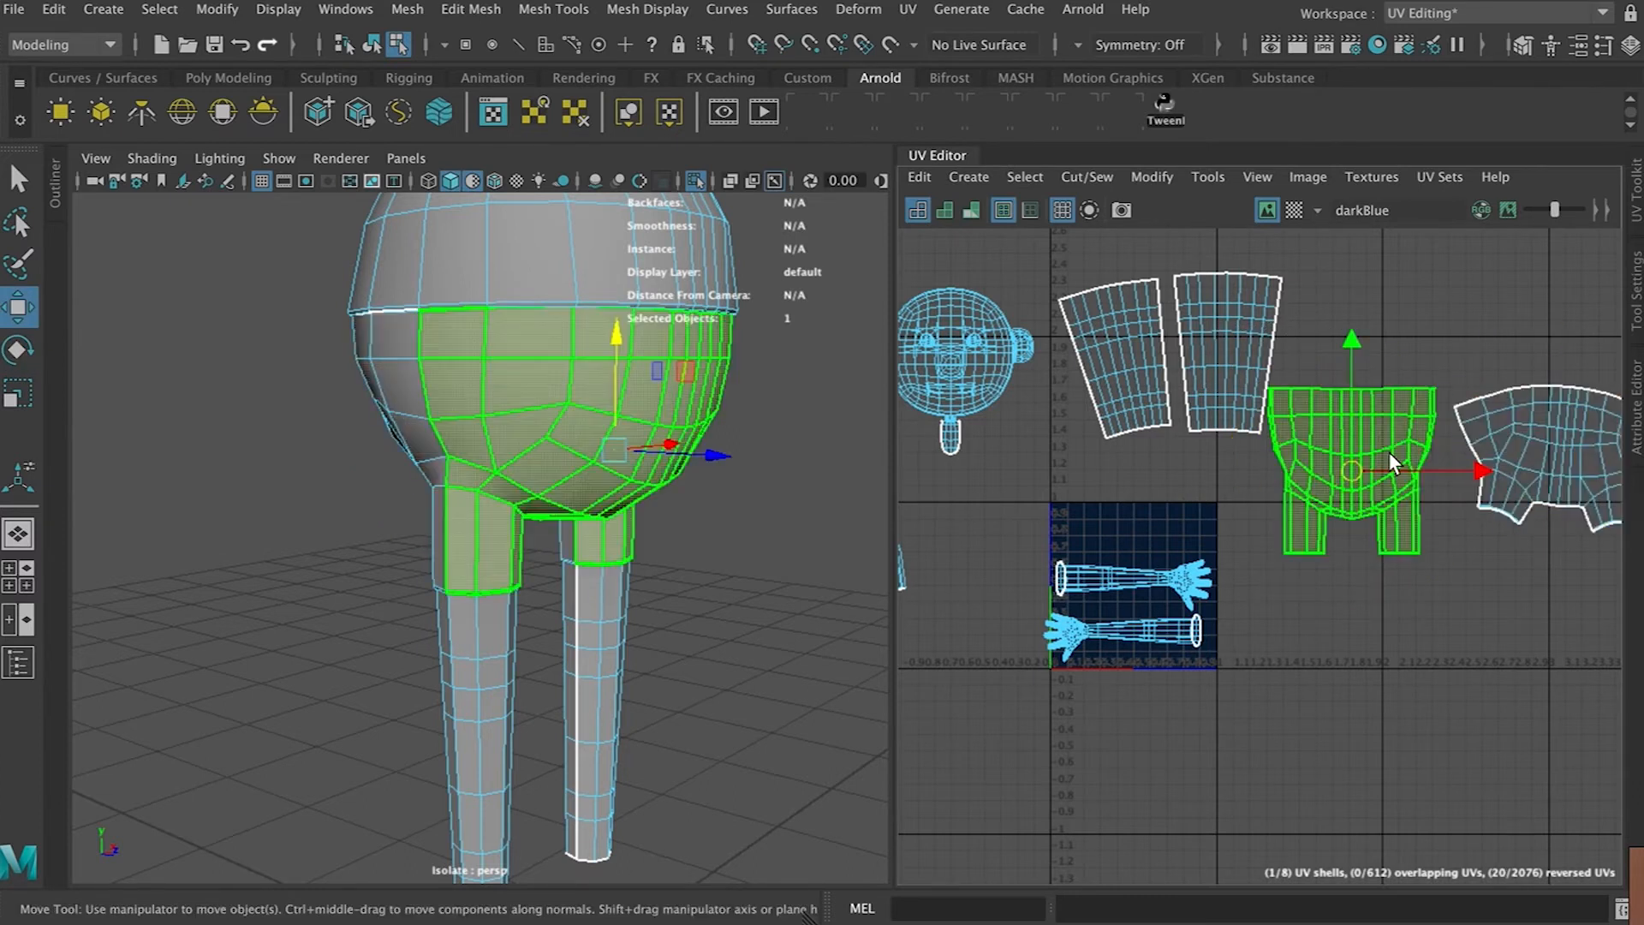
{"action": "key", "text": "ctrl+u"}
{"action": "scroll", "coordinate": [1402, 459], "scroll_direction": "up", "scroll_amount": 3}
{"action": "middle_click_drag", "start_coordinate": [1402, 453], "coordinate": [1161, 462], "text": "alt"}
{"action": "right_click_drag", "start_coordinate": [1203, 442], "coordinate": [1206, 377]}
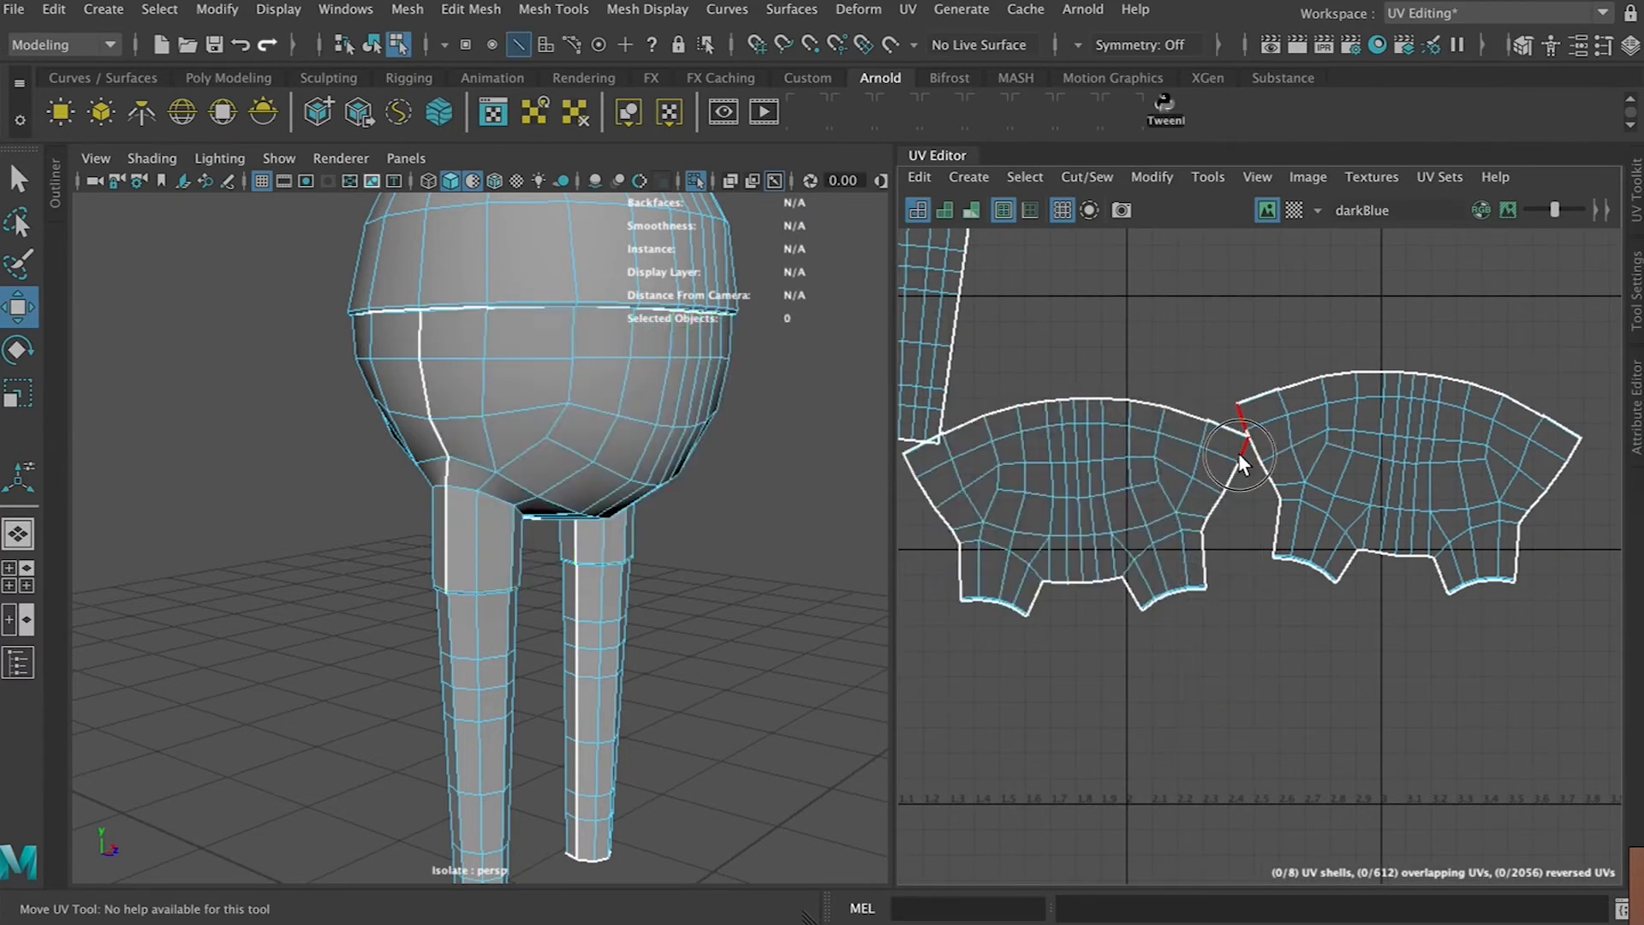
Select the shared edge and move and sew the two hip shells together
{"action": "double_click", "coordinate": [1204, 577]}
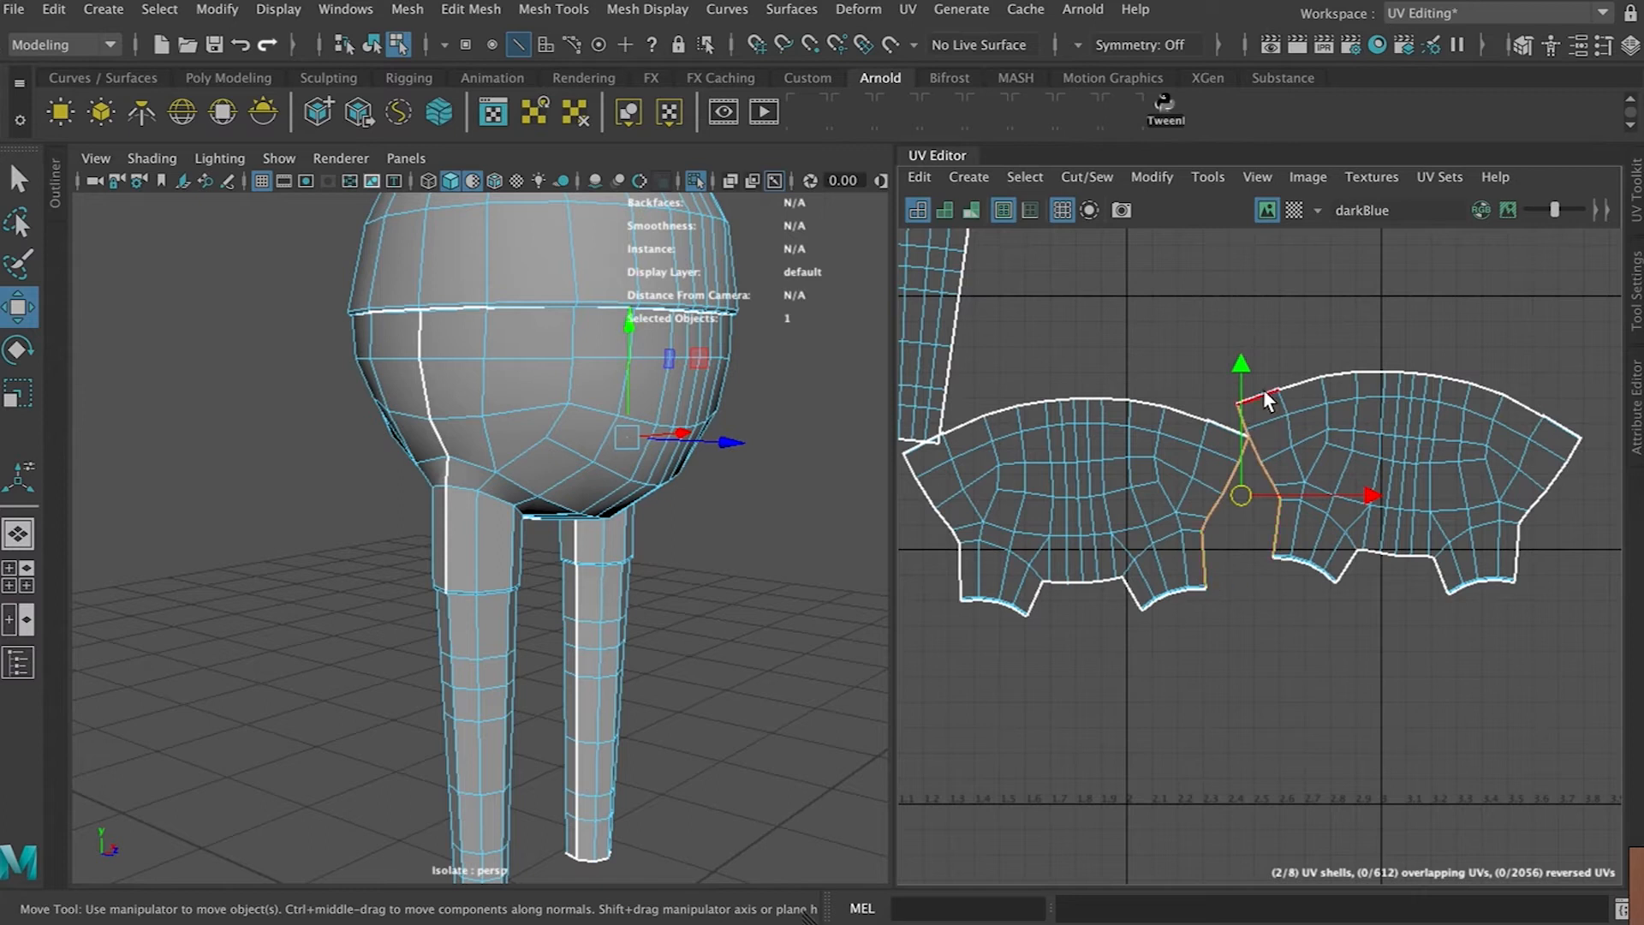
{"action": "left_click", "coordinate": [1087, 176]}
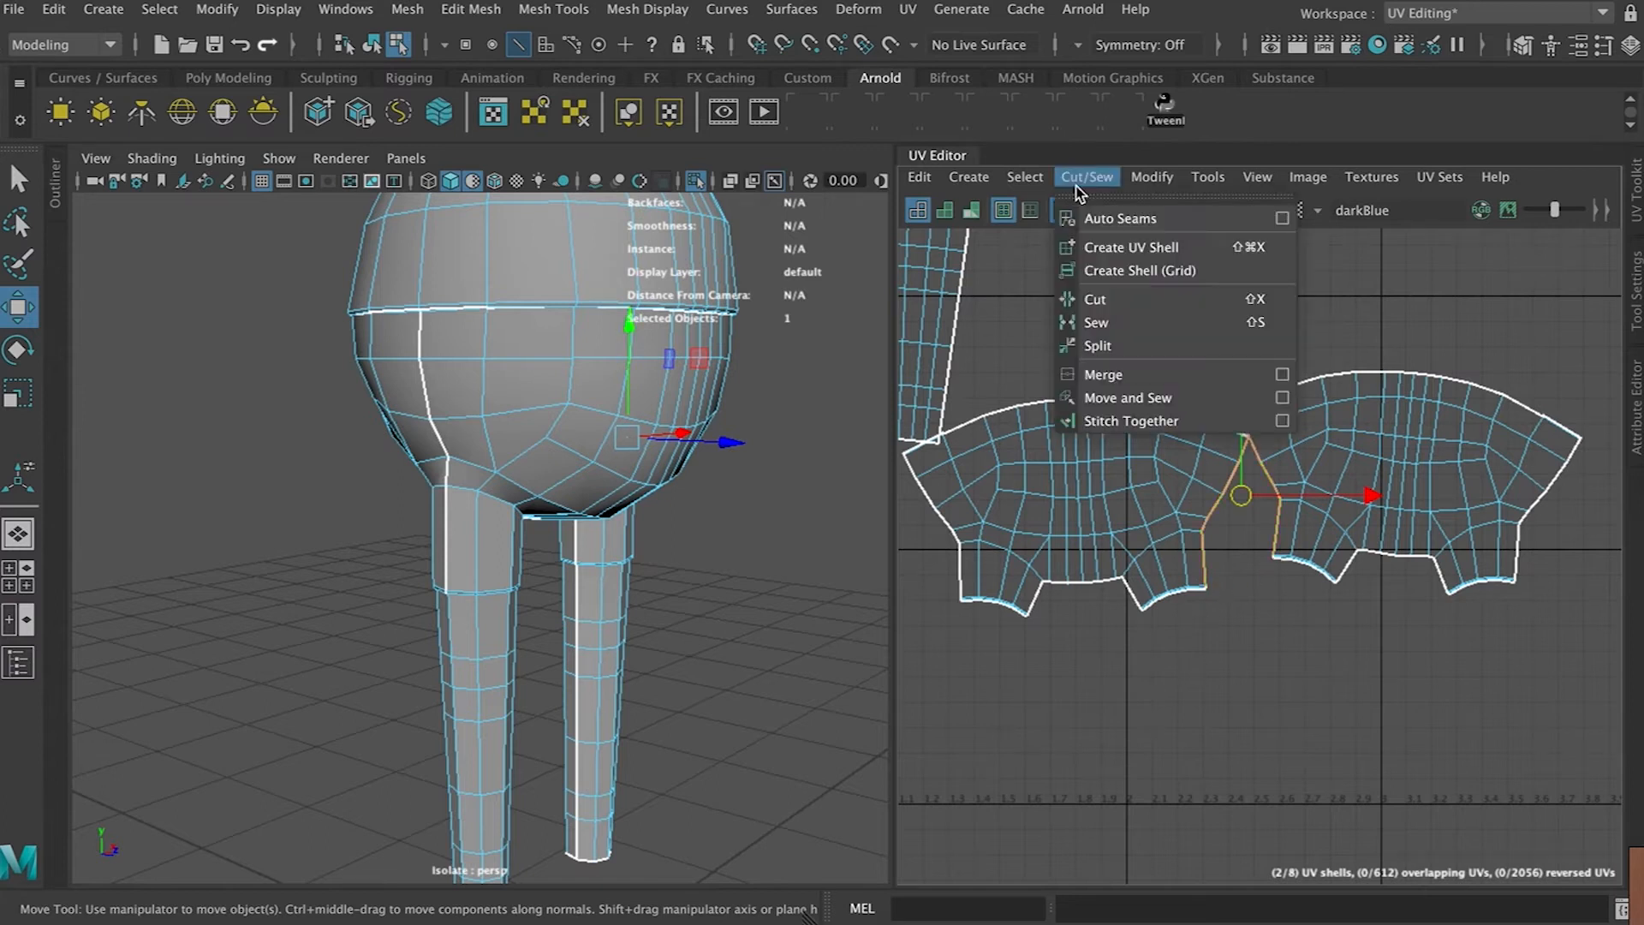
{"action": "left_click", "coordinate": [1116, 399]}
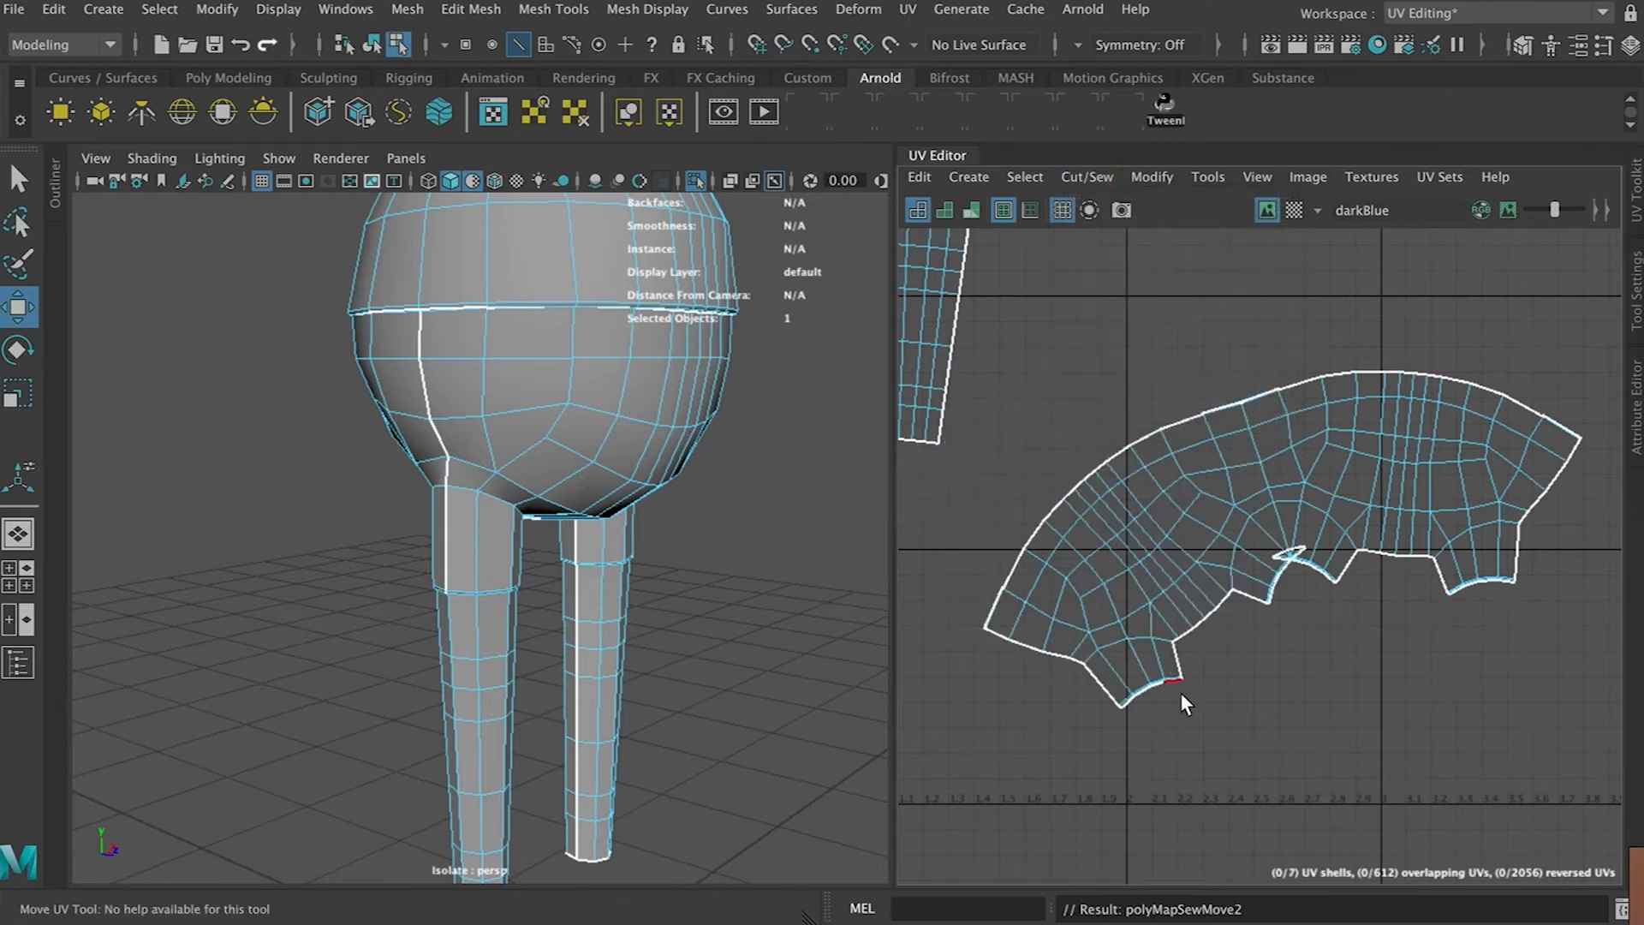
Select the sewn hip shell, unfold it and rotate it level
{"action": "right_click_drag", "start_coordinate": [1280, 399], "coordinate": [1255, 424]}
{"action": "left_click", "coordinate": [1258, 499]}
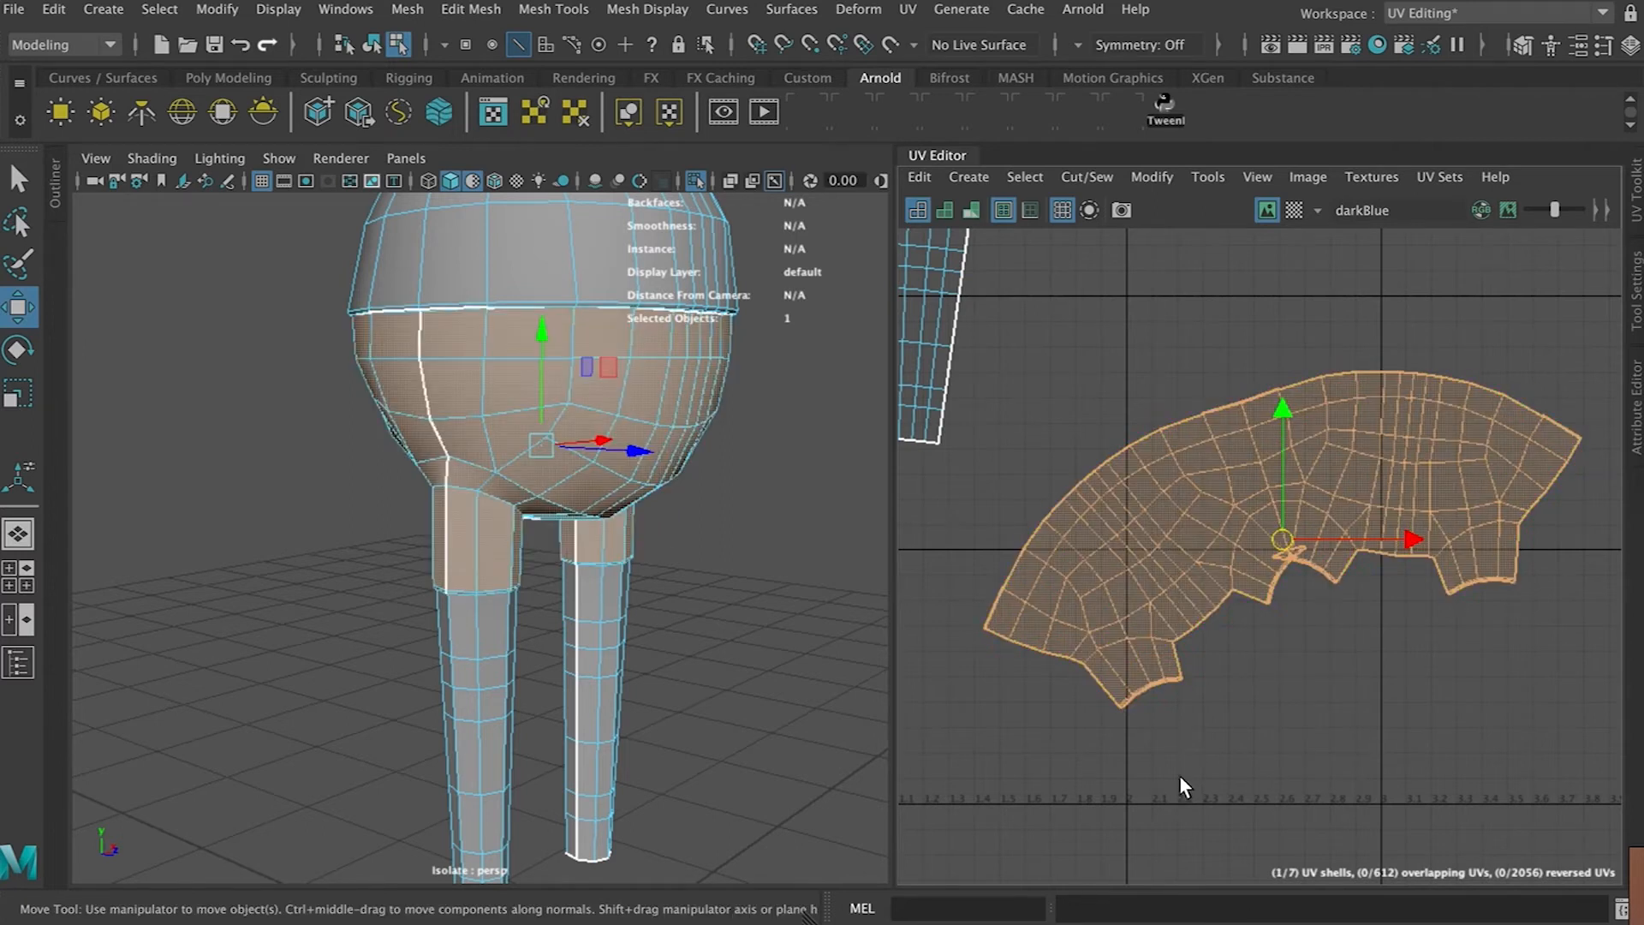
{"action": "key", "text": "ctrl+u"}
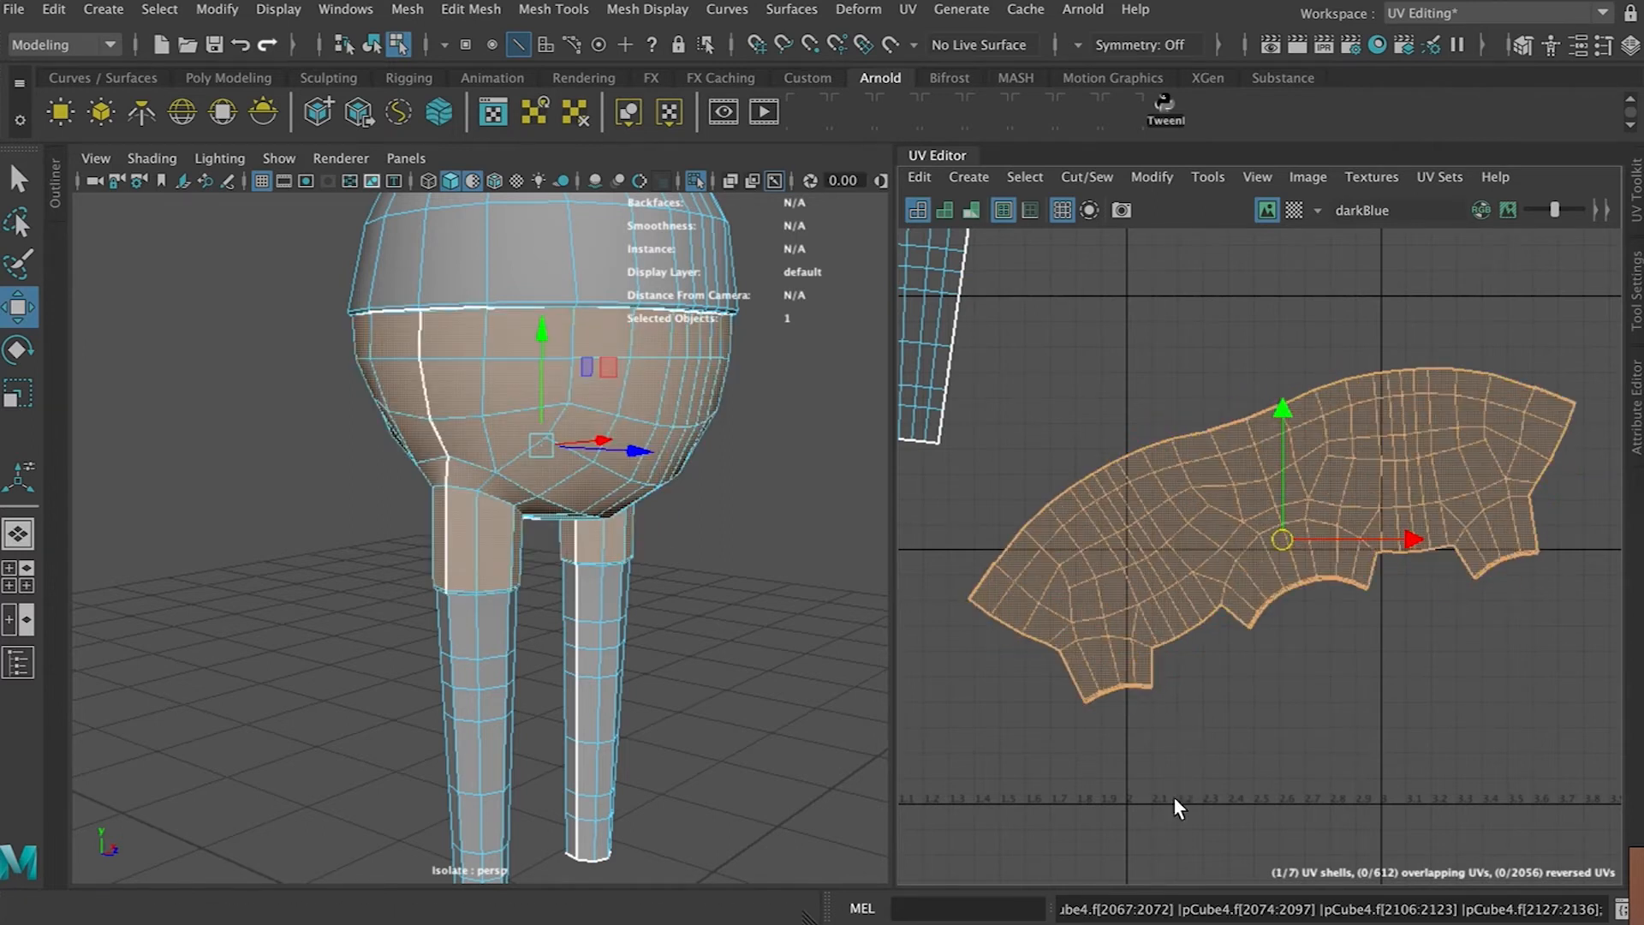
{"action": "key", "text": "e"}
{"action": "left_click_drag", "start_coordinate": [1343, 433], "coordinate": [1348, 491]}
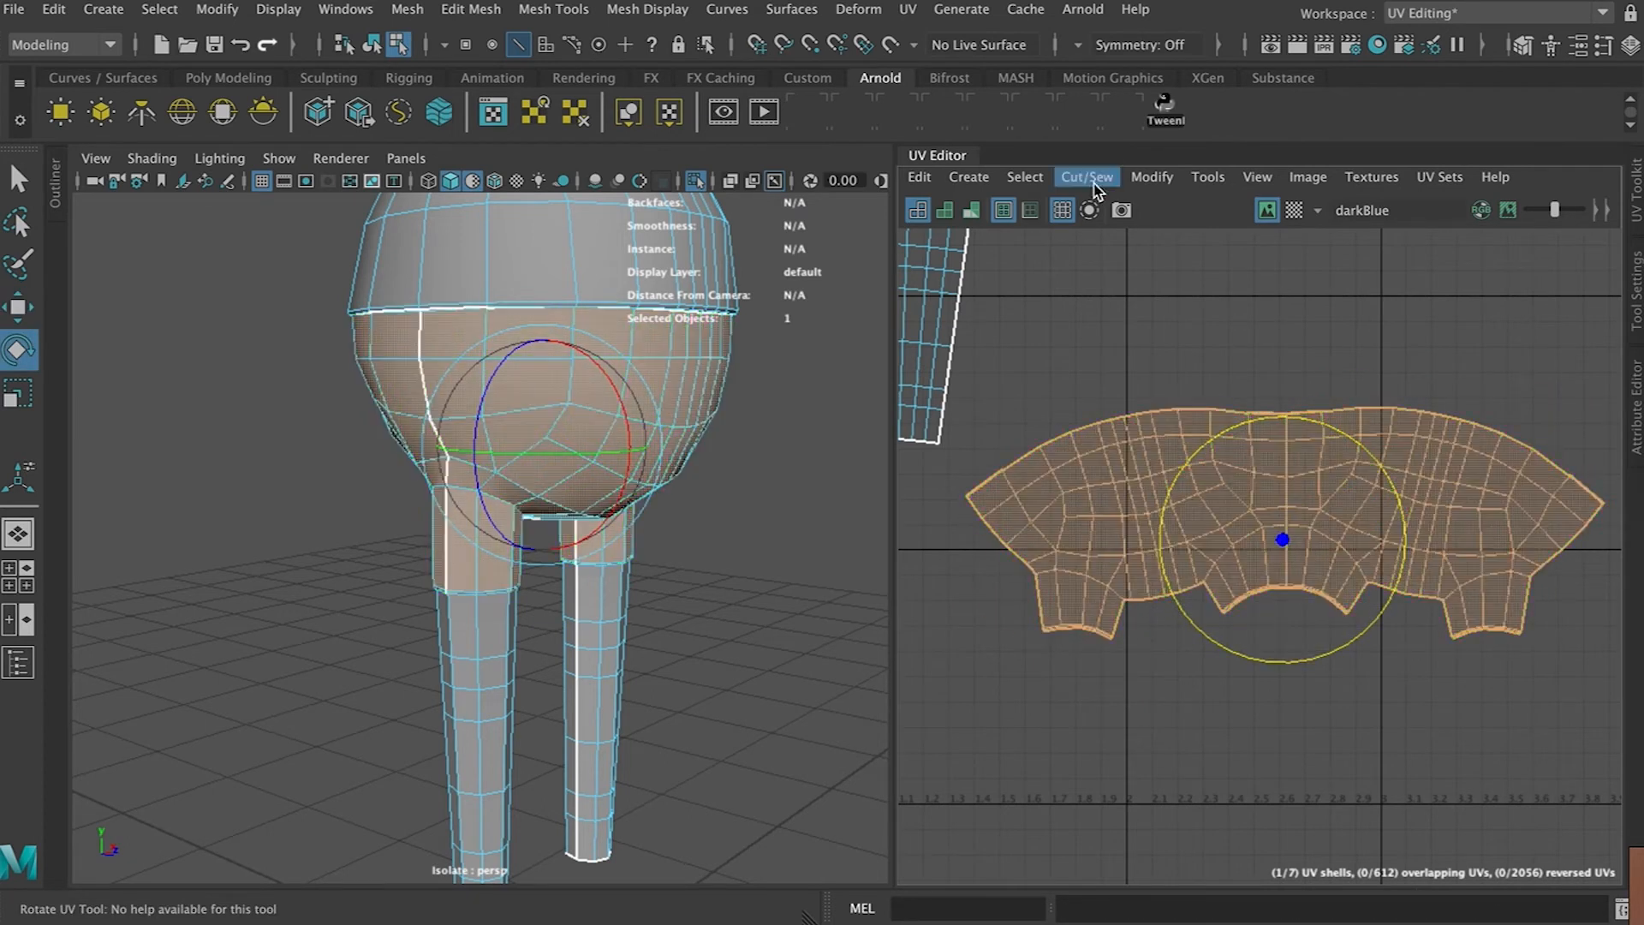
Apply Optimize to the hip shell
{"action": "left_click", "coordinate": [1152, 177]}
{"action": "left_click", "coordinate": [1182, 808]}
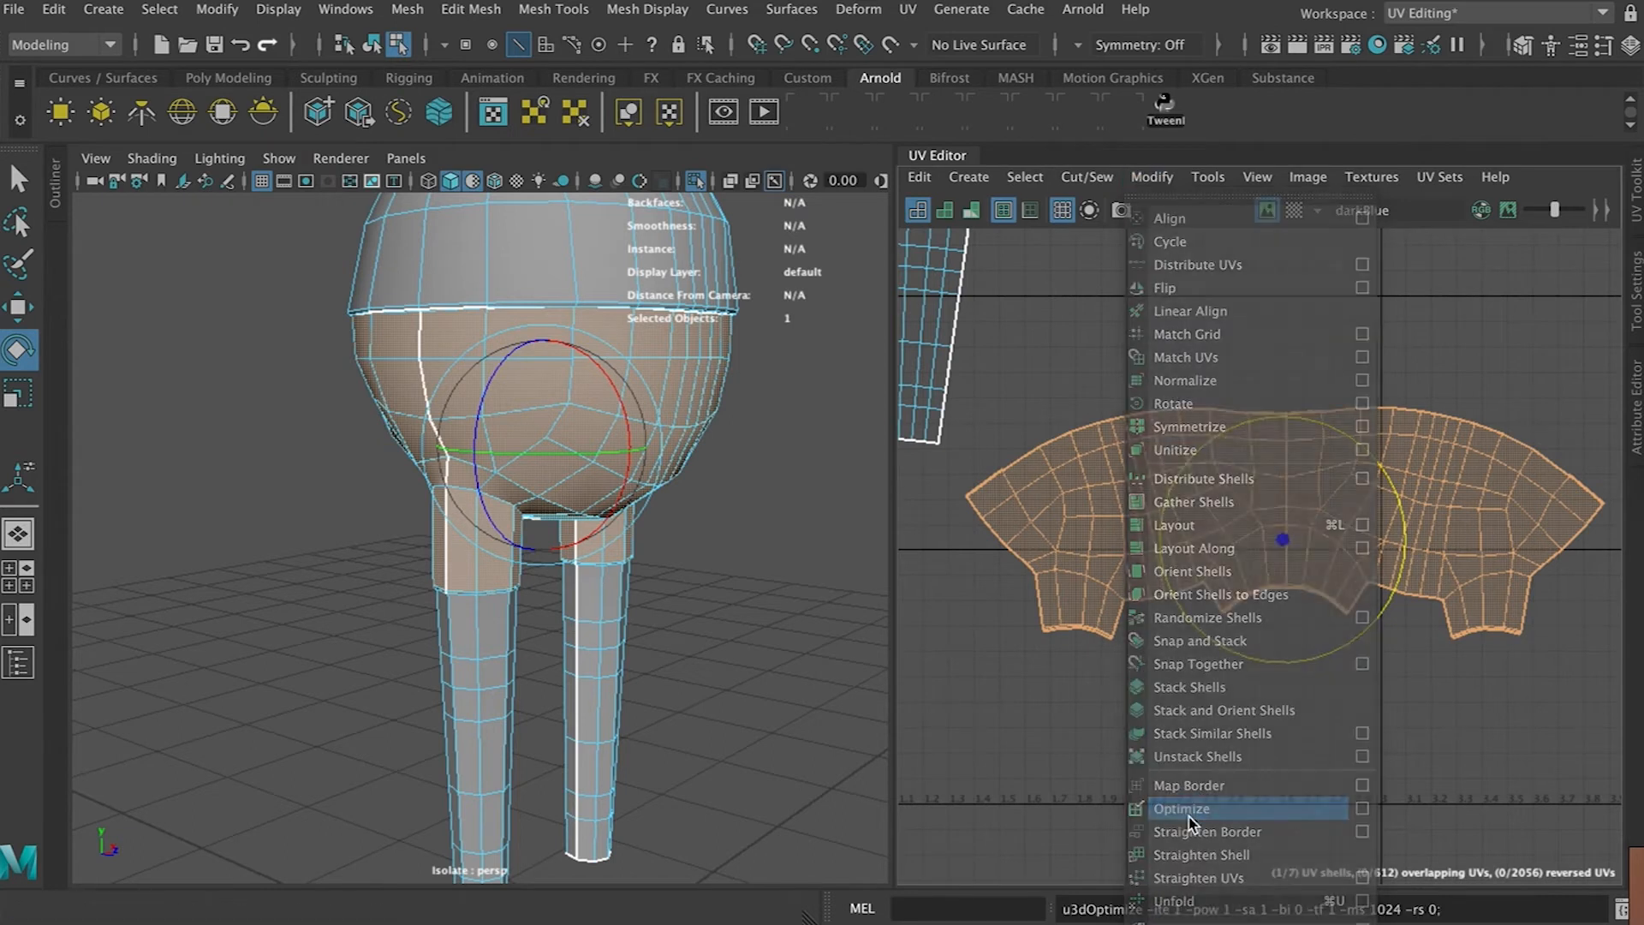
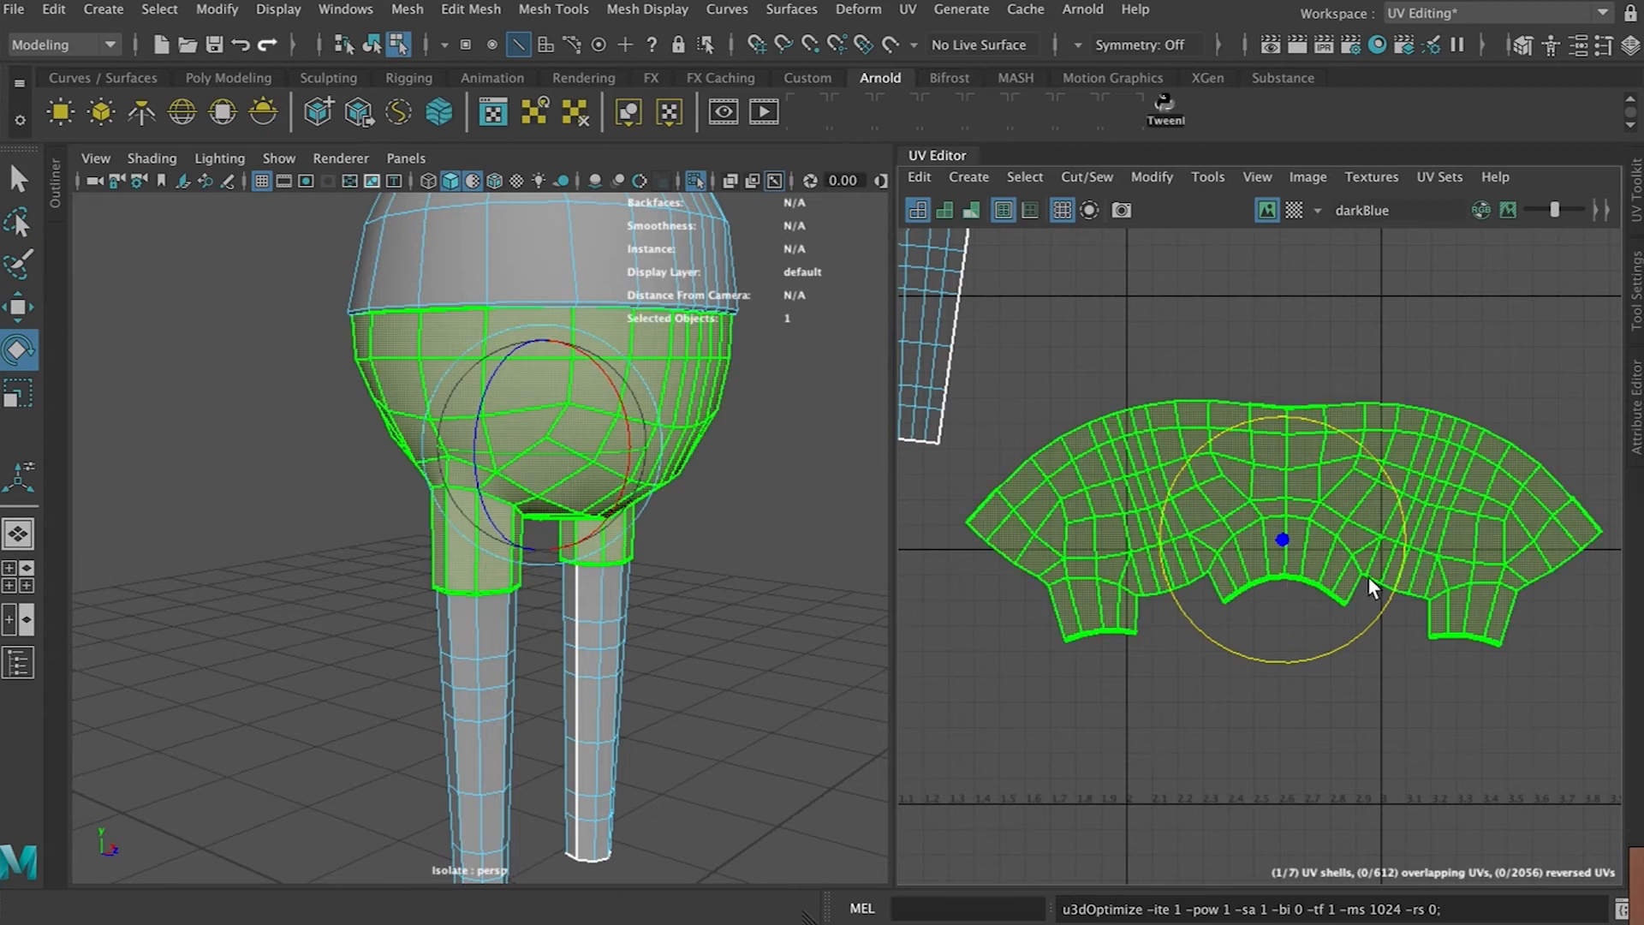
Clear the selection and save the scene
{"action": "key", "text": "w"}
{"action": "right_click_drag", "start_coordinate": [1108, 451], "coordinate": [1036, 420]}
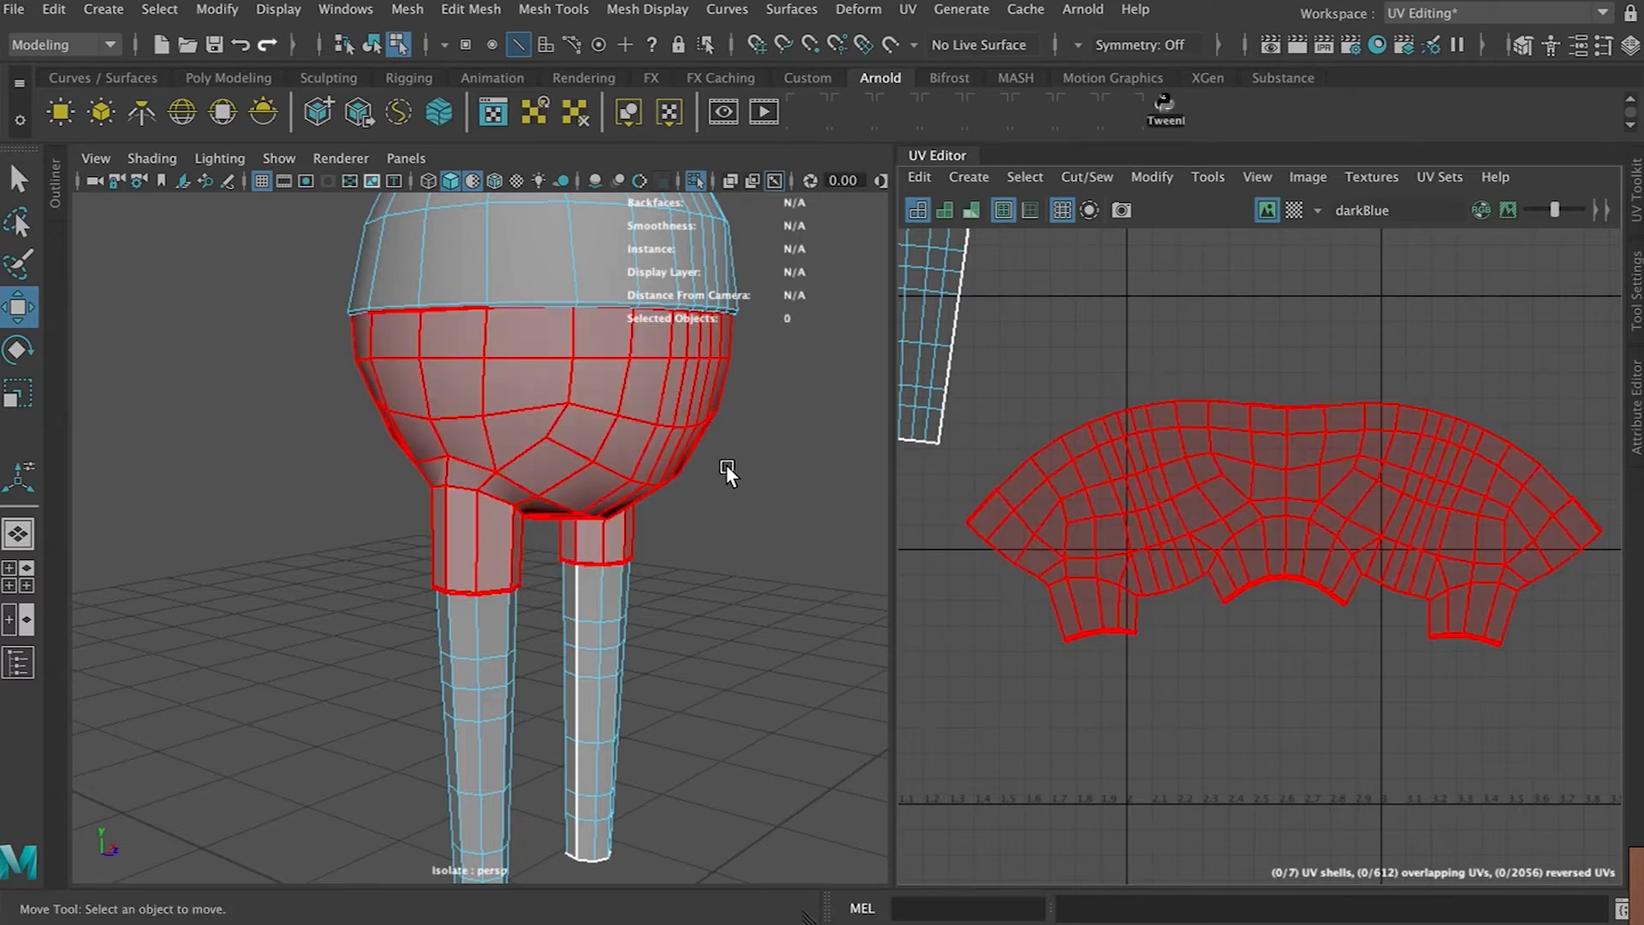
{"action": "key", "text": "ctrl+s"}
{"action": "left_click", "coordinate": [767, 521]}
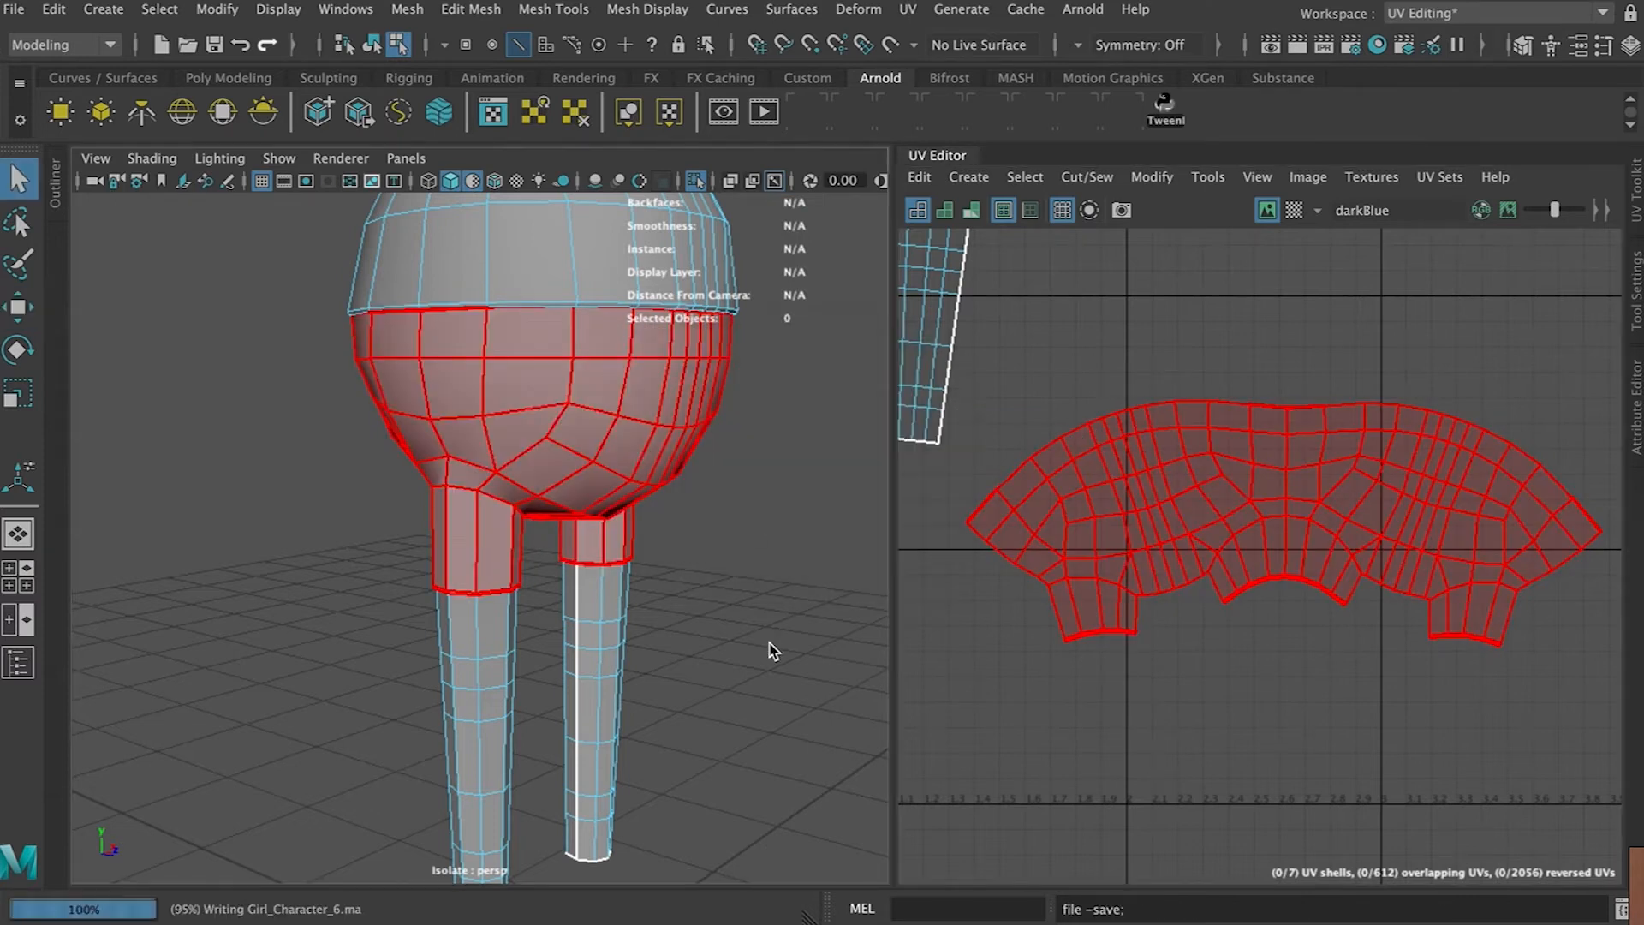
Select the torso shell, pick a vertical edge along the torso's side and cut the UVs there
{"action": "left_click", "coordinate": [767, 639]}
{"action": "scroll", "coordinate": [1025, 467], "scroll_direction": "down", "scroll_amount": 3}
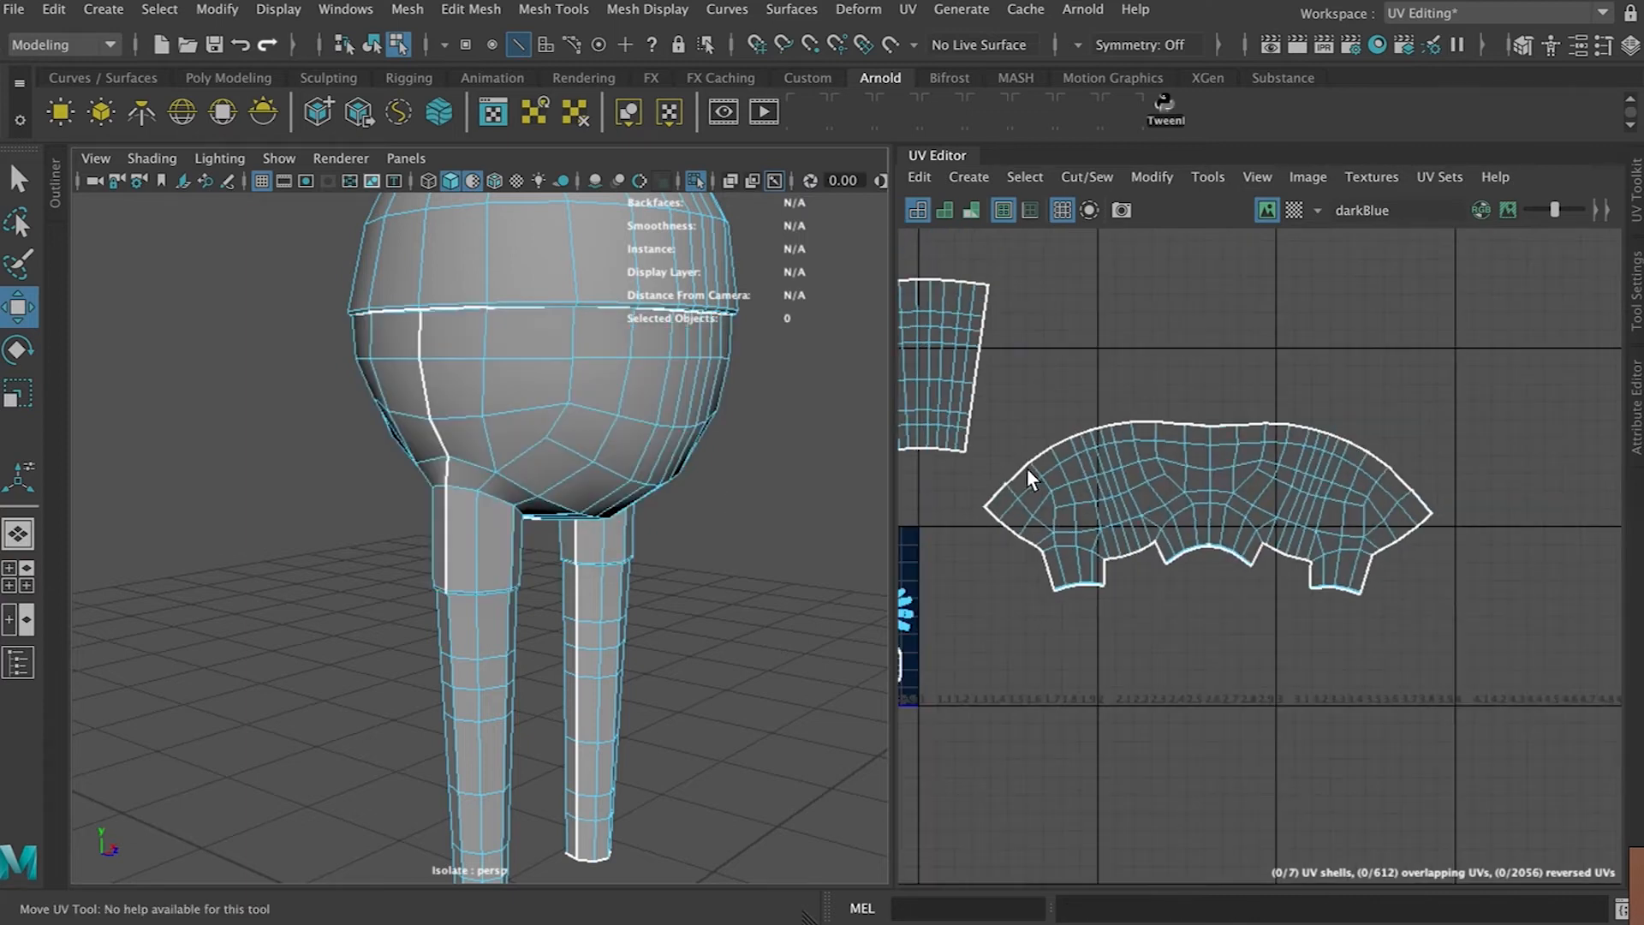
{"action": "middle_click_drag", "start_coordinate": [1011, 473], "coordinate": [1336, 447], "text": "alt"}
{"action": "middle_click_drag", "start_coordinate": [1097, 454], "coordinate": [1291, 466], "text": "alt"}
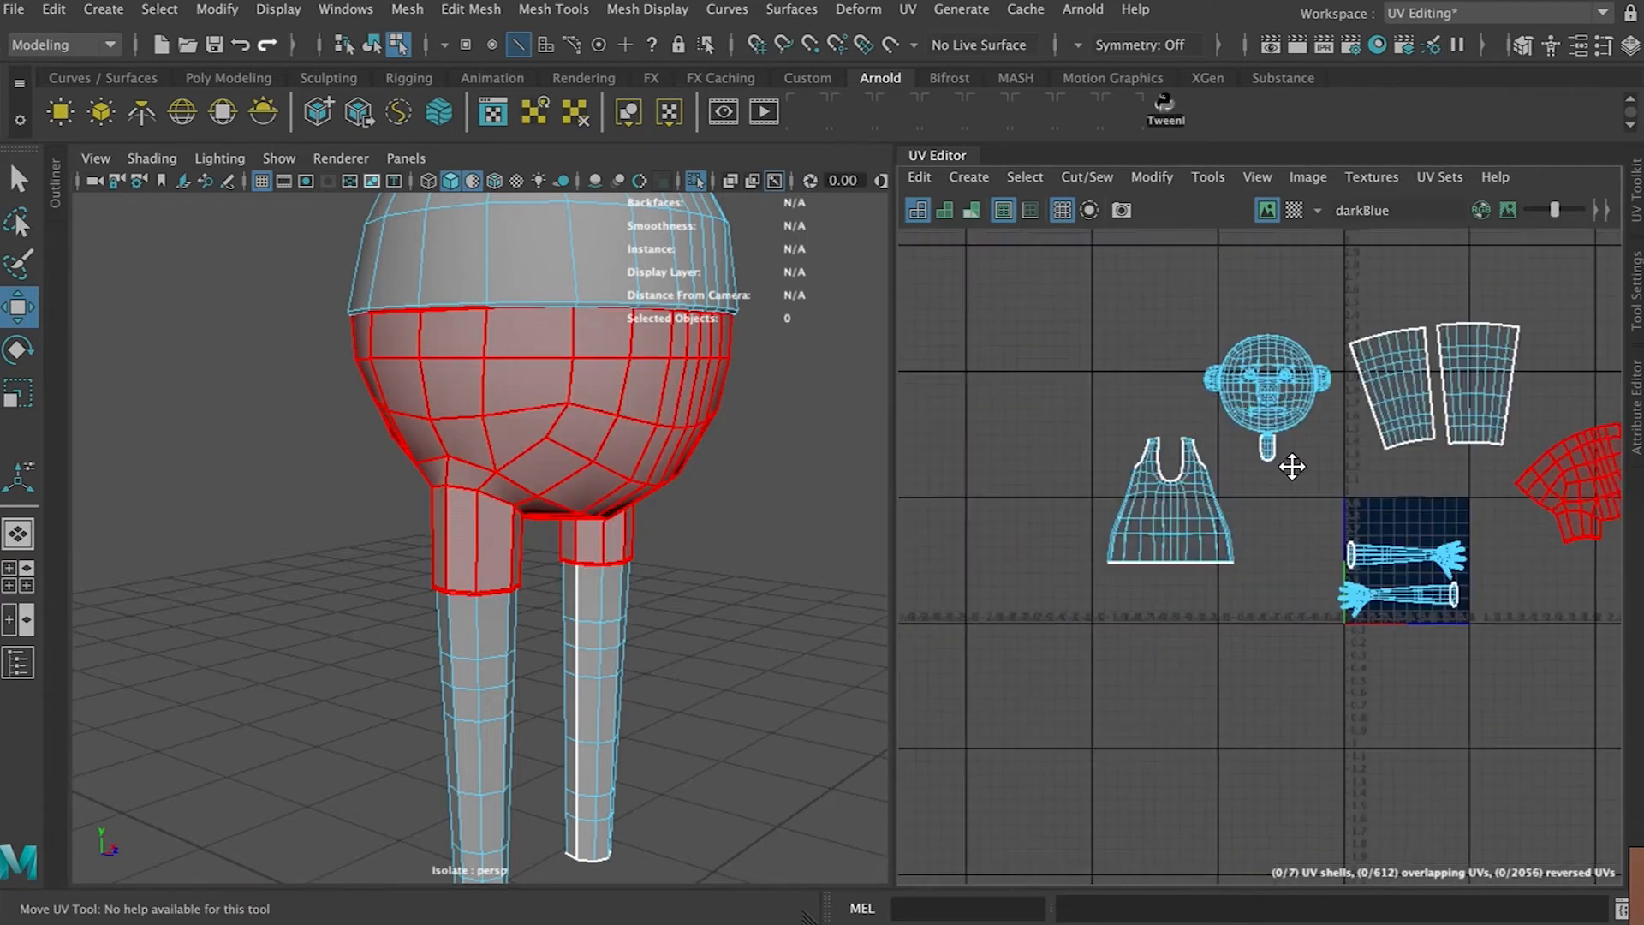
{"action": "left_click", "coordinate": [1150, 483]}
{"action": "key", "text": "f"}
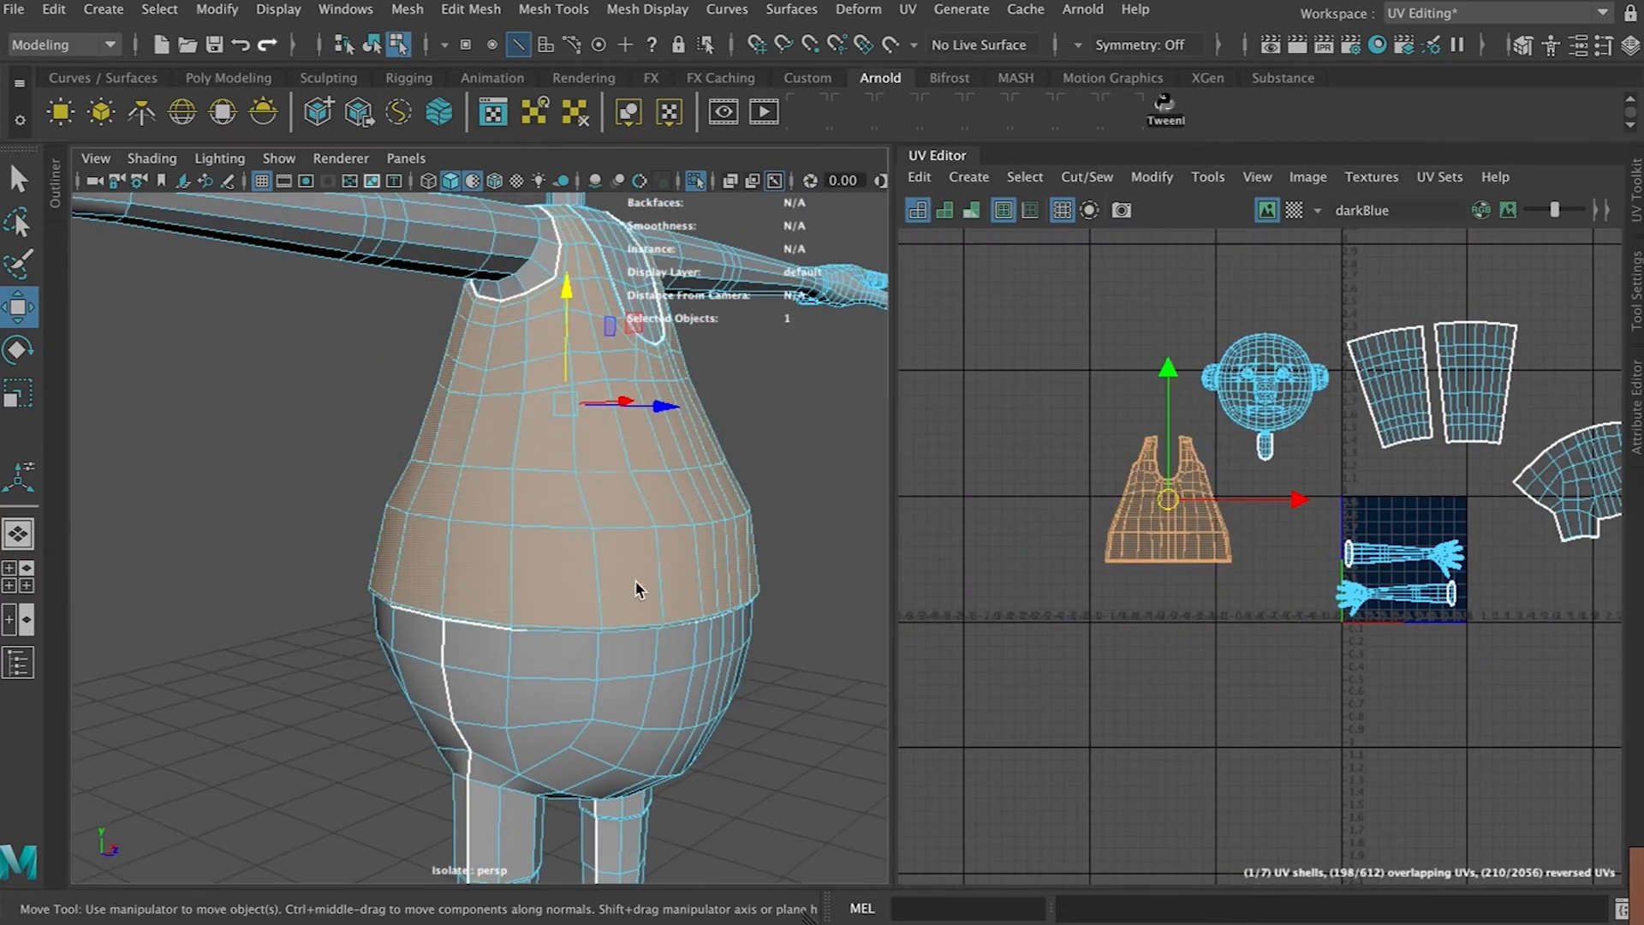
{"action": "right_click", "coordinate": [575, 417]}
{"action": "right_click_drag", "start_coordinate": [576, 411], "coordinate": [574, 272]}
{"action": "scroll", "coordinate": [861, 485], "scroll_direction": "up", "scroll_amount": 3}
{"action": "scroll", "coordinate": [989, 495], "scroll_direction": "up", "scroll_amount": 3}
{"action": "scroll", "coordinate": [1123, 505], "scroll_direction": "up", "scroll_amount": 3}
{"action": "middle_click_drag", "start_coordinate": [1267, 503], "coordinate": [1135, 496], "text": "alt"}
{"action": "double_click", "coordinate": [1209, 507]}
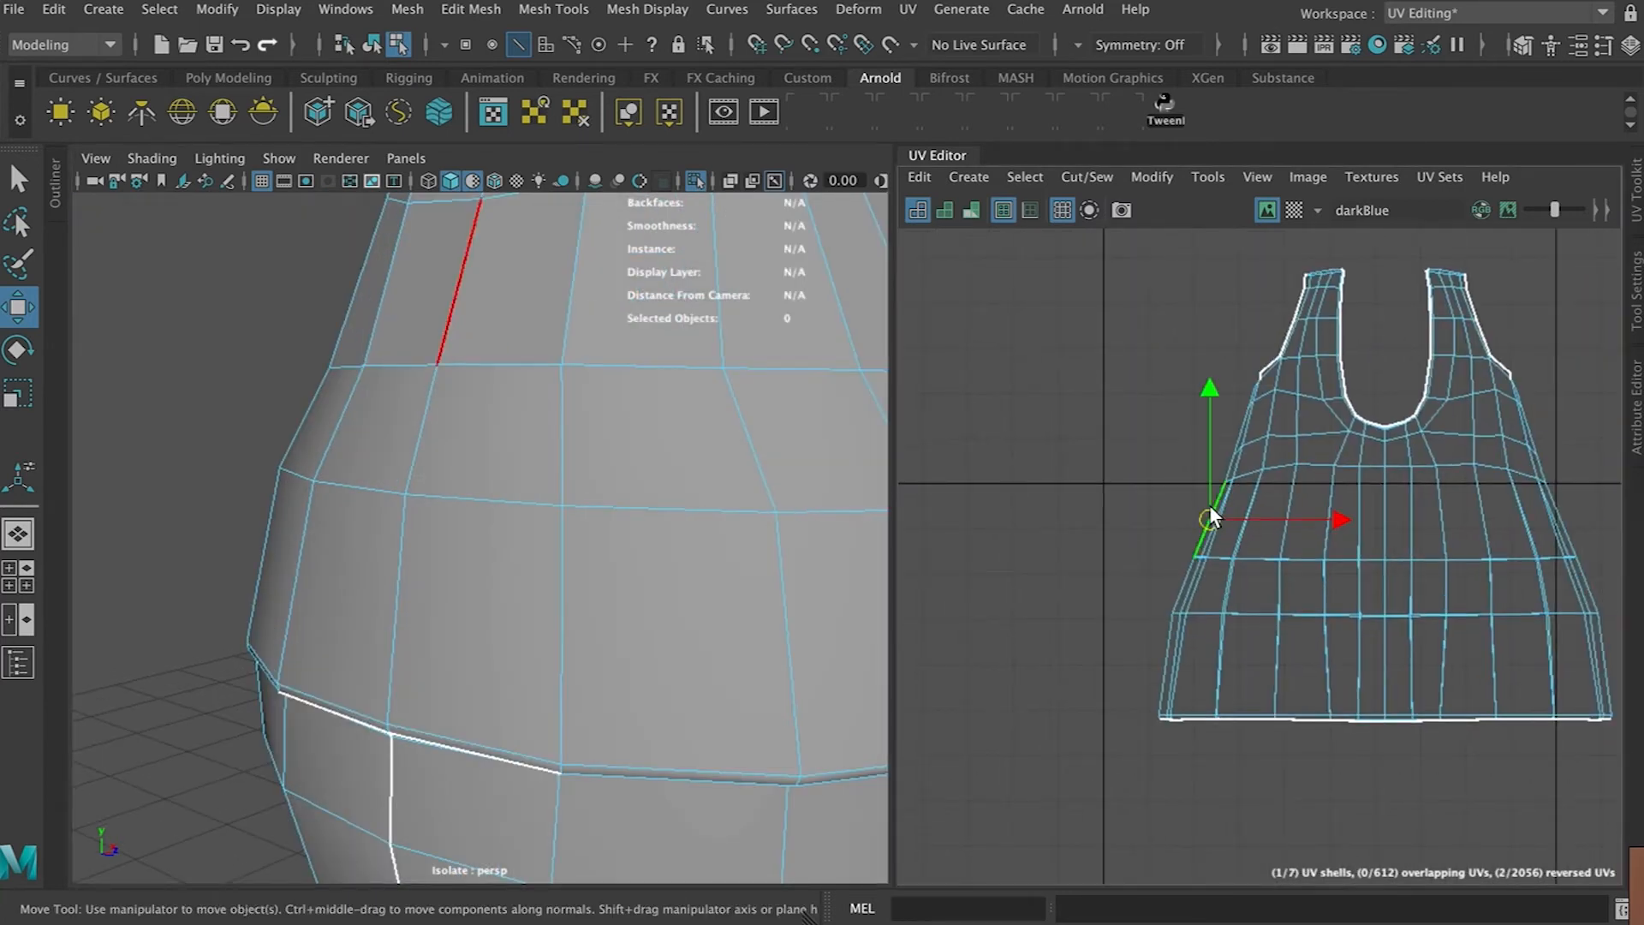
{"action": "double_click", "coordinate": [1572, 527], "text": "shift"}
{"action": "scroll", "coordinate": [1426, 559], "scroll_direction": "down", "scroll_amount": 3}
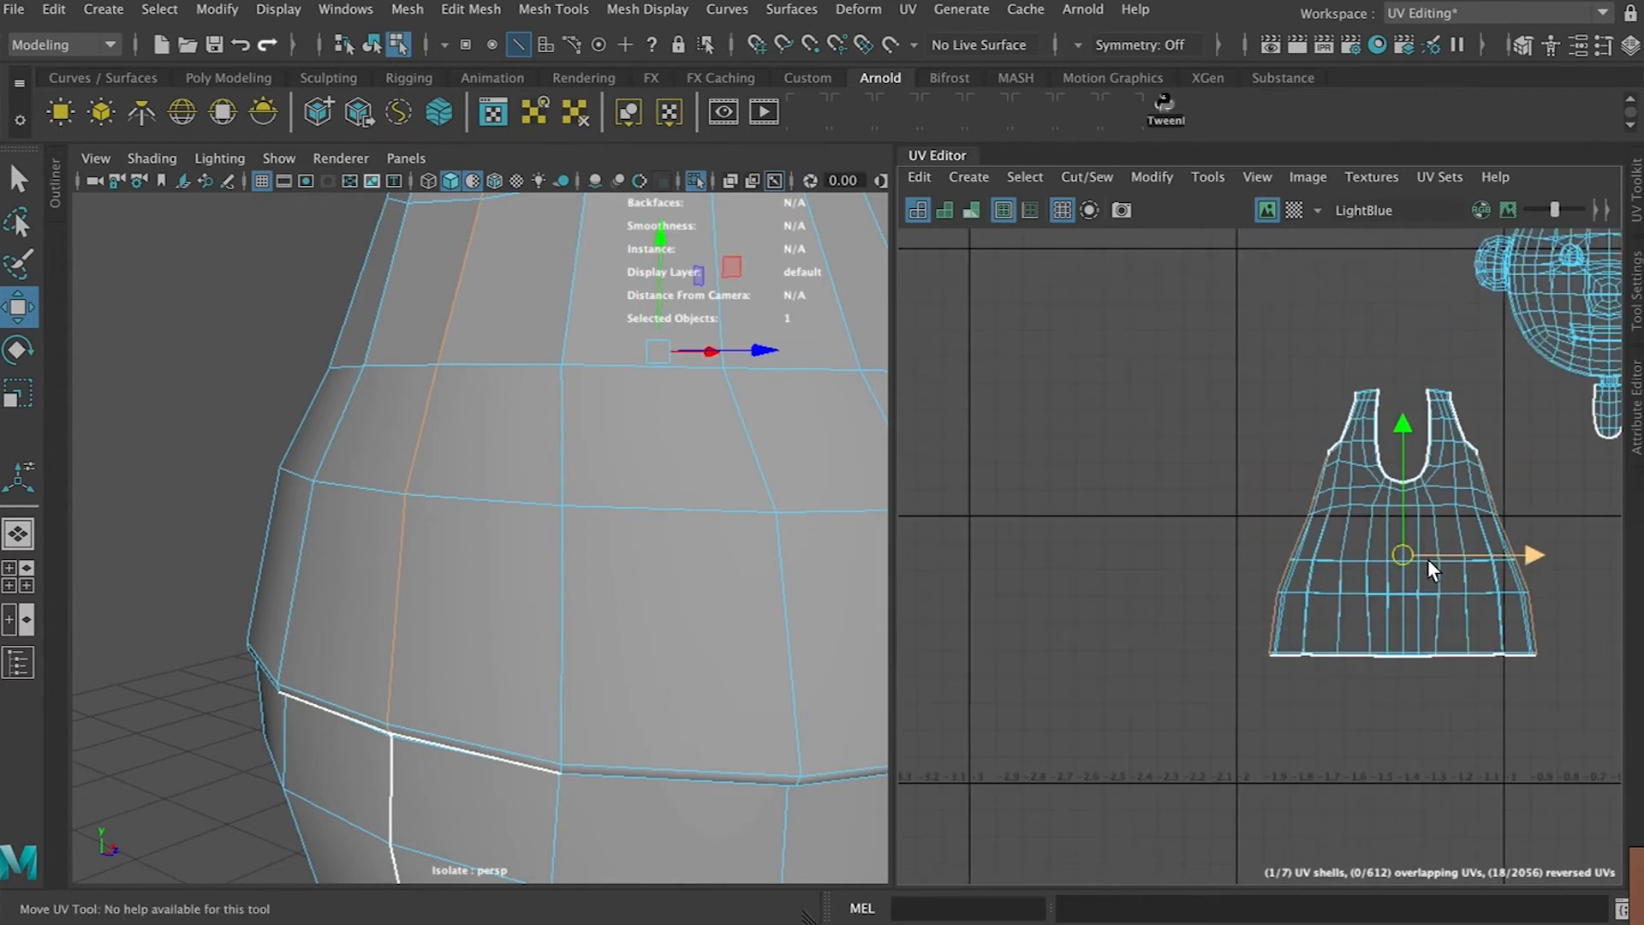
{"action": "scroll", "coordinate": [415, 507], "scroll_direction": "down", "scroll_amount": 6}
{"action": "middle_click_drag", "start_coordinate": [476, 451], "coordinate": [452, 494], "text": "alt"}
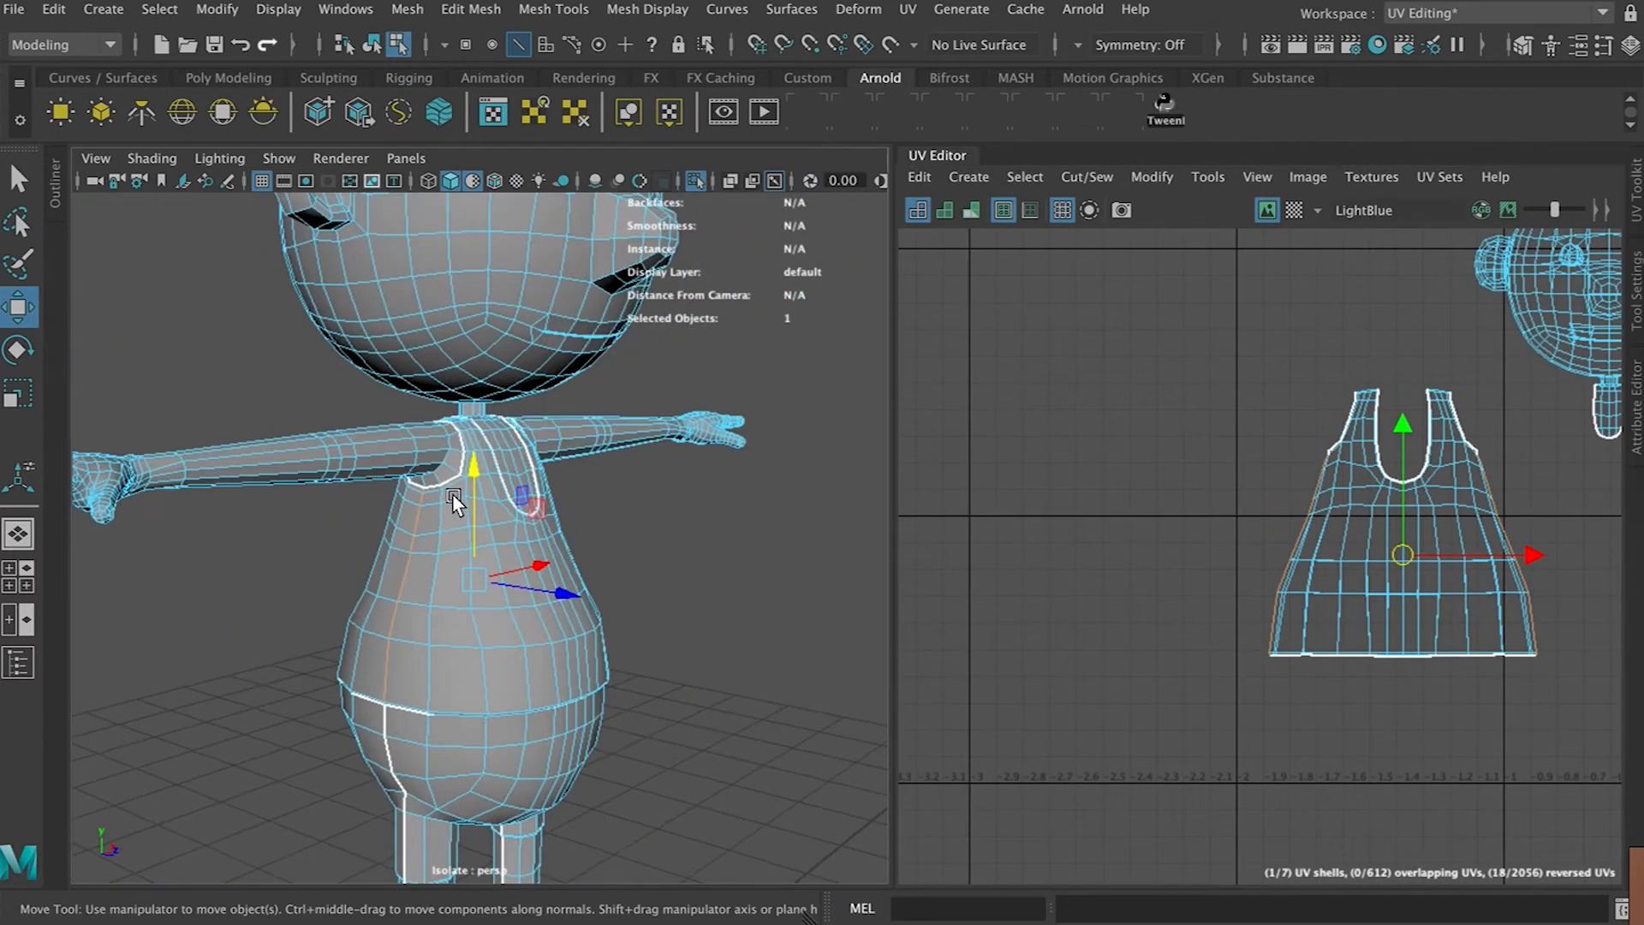
{"action": "scroll", "coordinate": [453, 494], "scroll_direction": "up", "scroll_amount": 3}
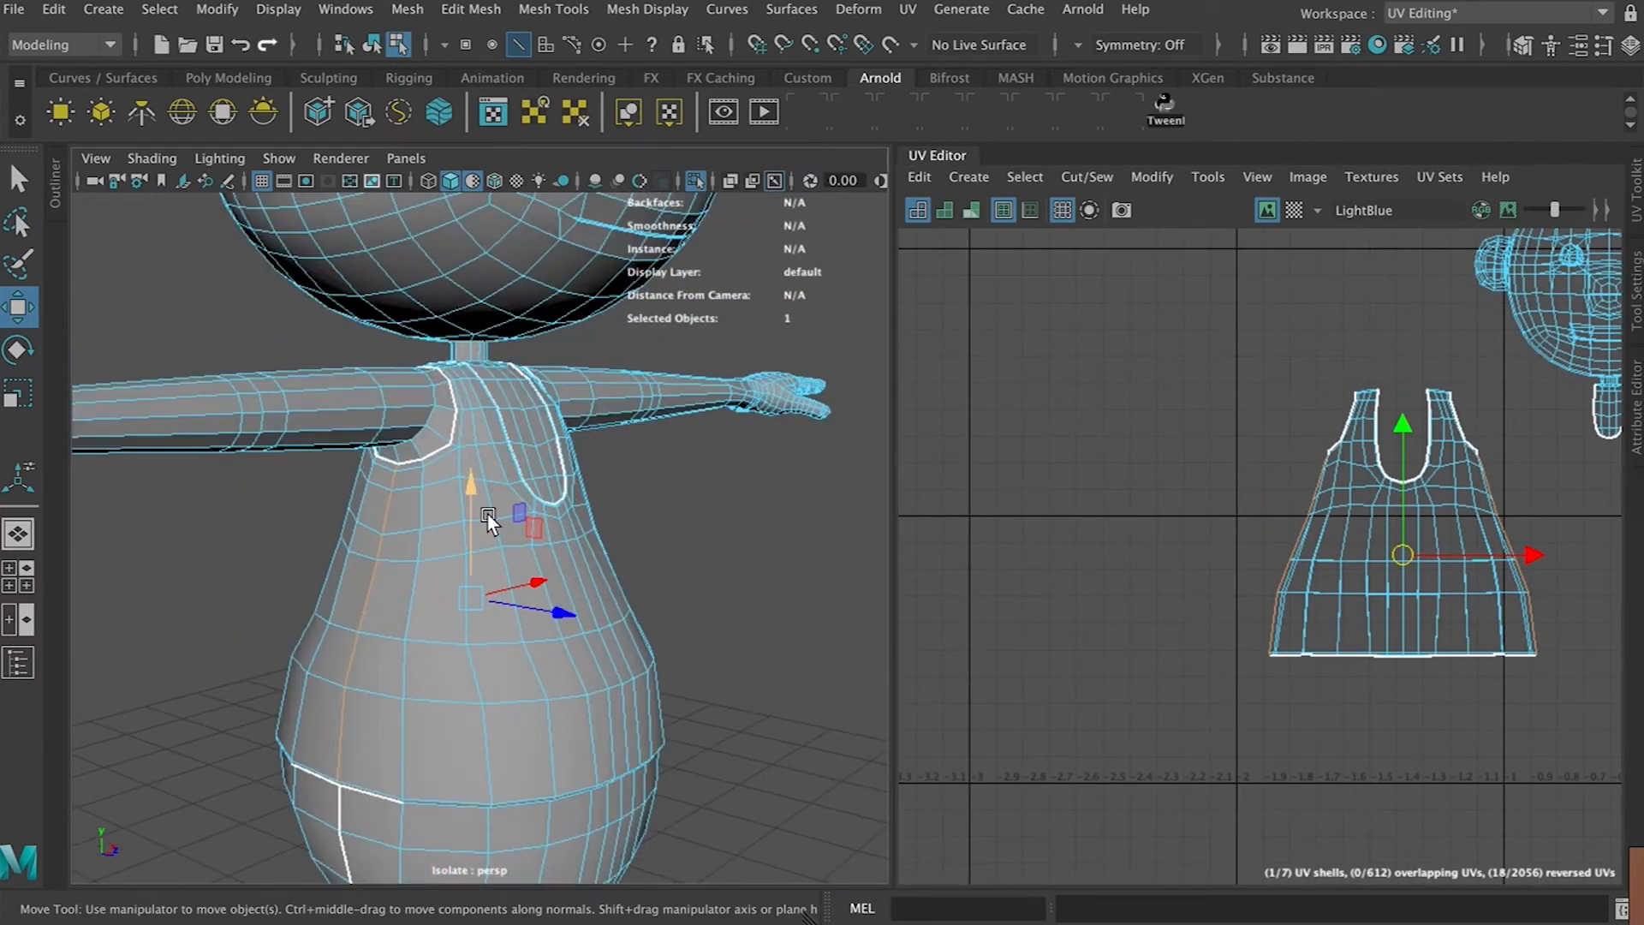
{"action": "left_click", "coordinate": [1085, 177]}
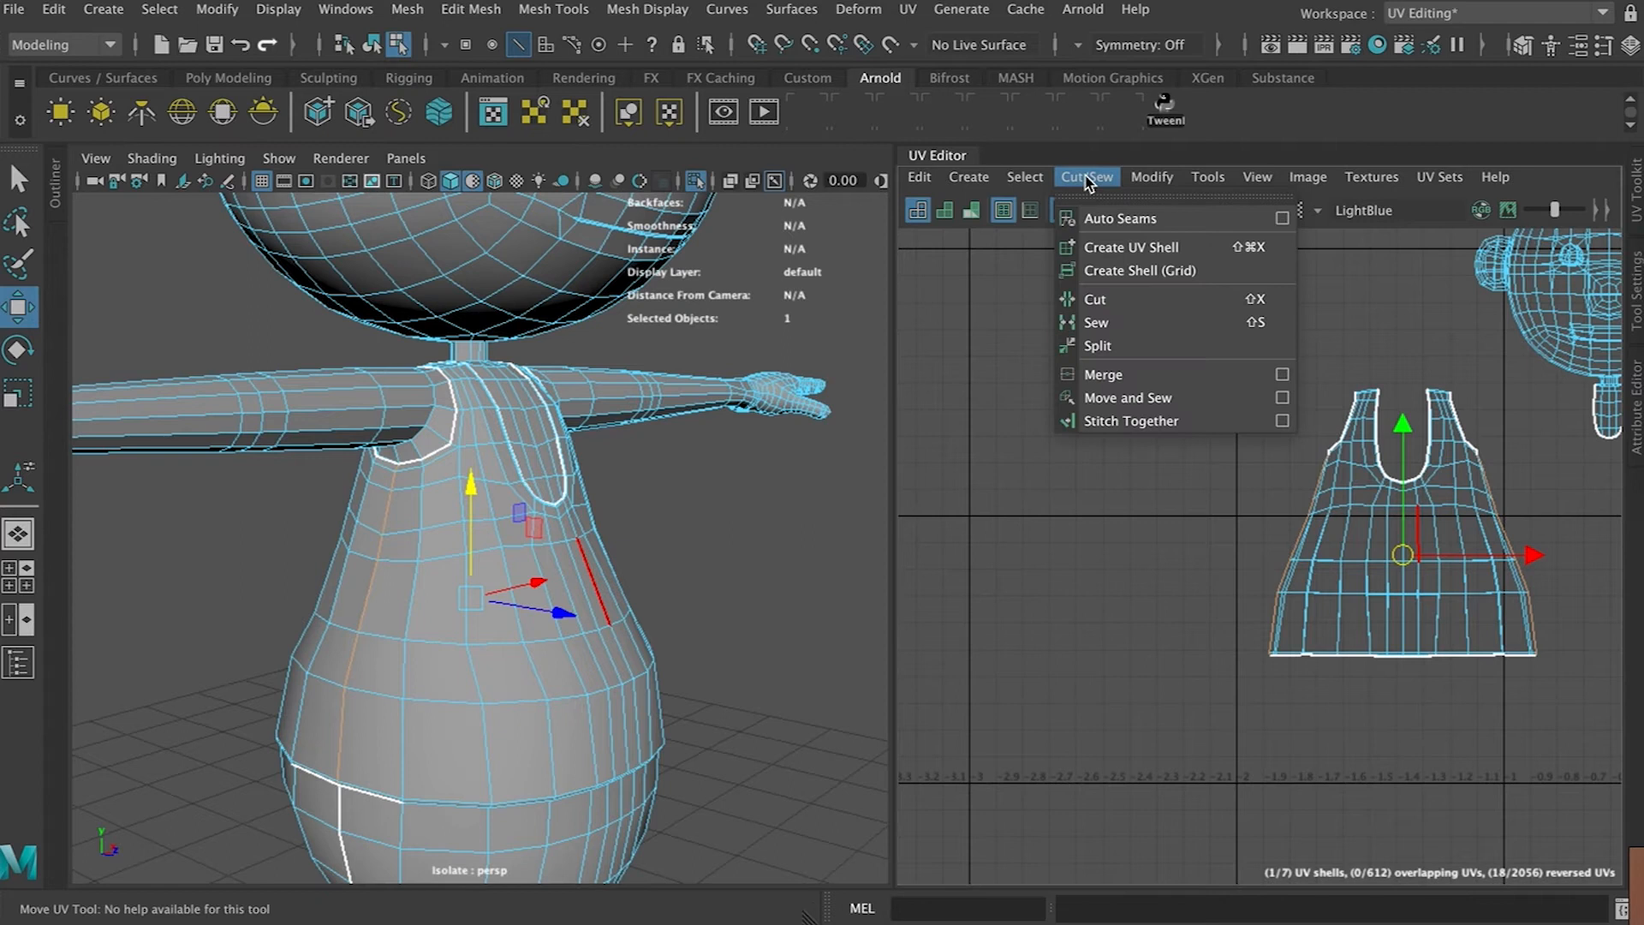
{"action": "left_click", "coordinate": [1122, 299]}
Select the torso shell and unfold it
{"action": "middle_click_drag", "start_coordinate": [1501, 540], "coordinate": [1304, 517], "text": "alt"}
{"action": "right_click_drag", "start_coordinate": [1129, 559], "coordinate": [1168, 561]}
{"action": "left_click", "coordinate": [1171, 561]}
{"action": "key", "text": "ctrl+u"}
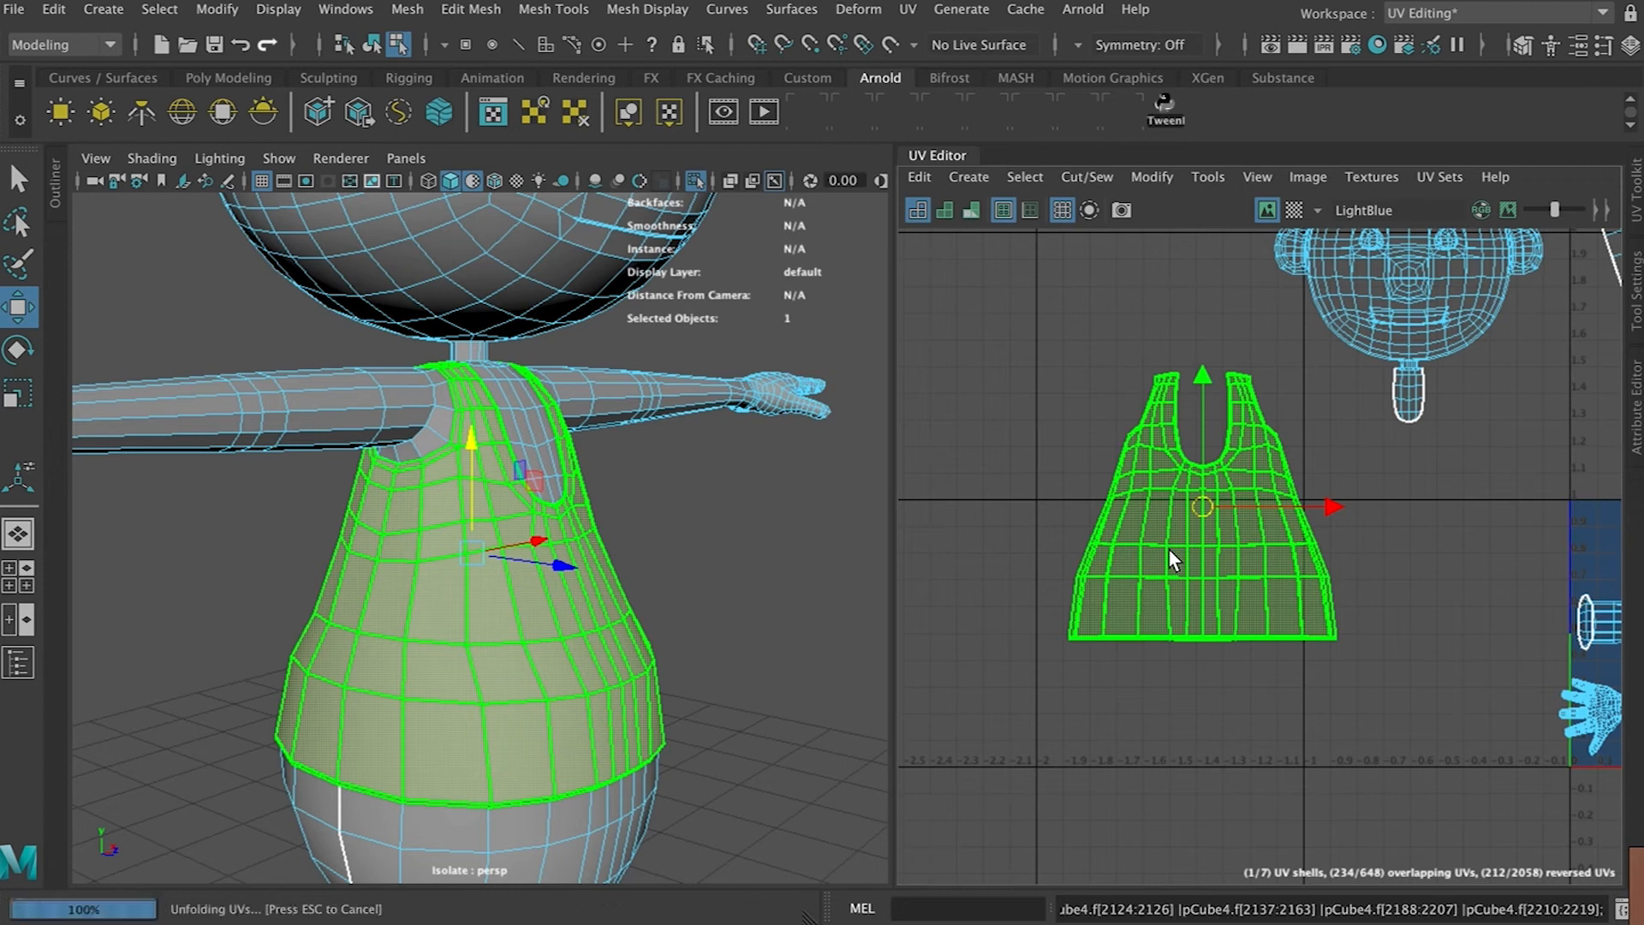
Apply Optimize to the torso shell and repeat it several times
{"action": "left_click", "coordinate": [1152, 177]}
{"action": "left_click", "coordinate": [1195, 466]}
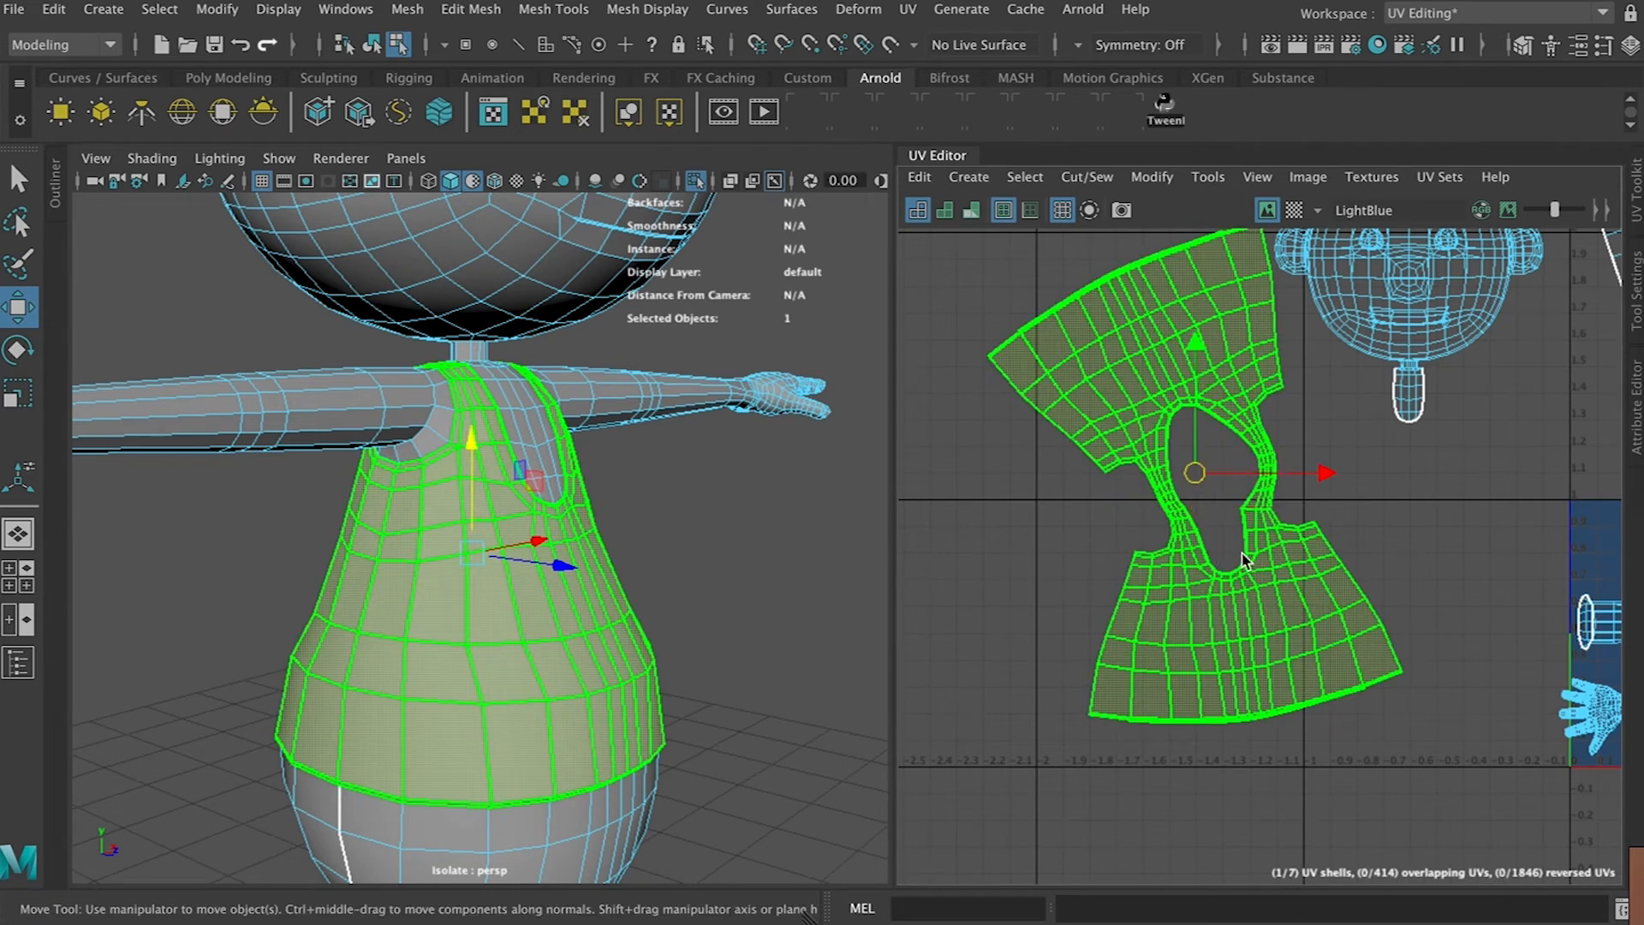
{"action": "left_click", "coordinate": [1097, 178]}
{"action": "mouse_move", "coordinate": [1165, 175]}
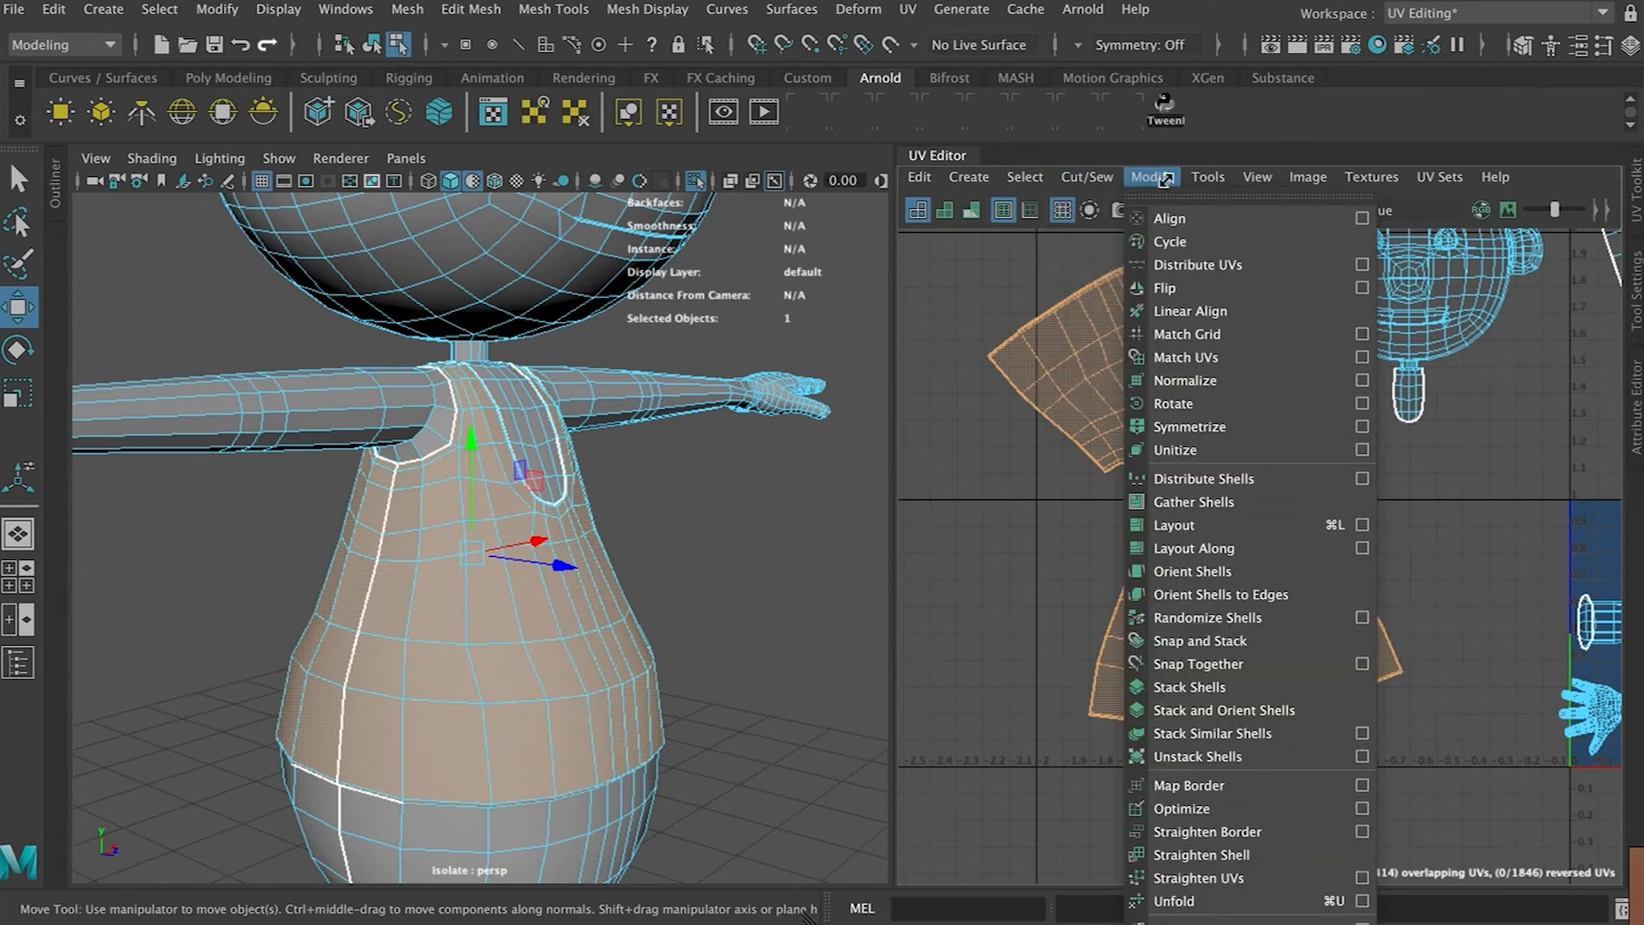
{"action": "left_click", "coordinate": [1209, 812]}
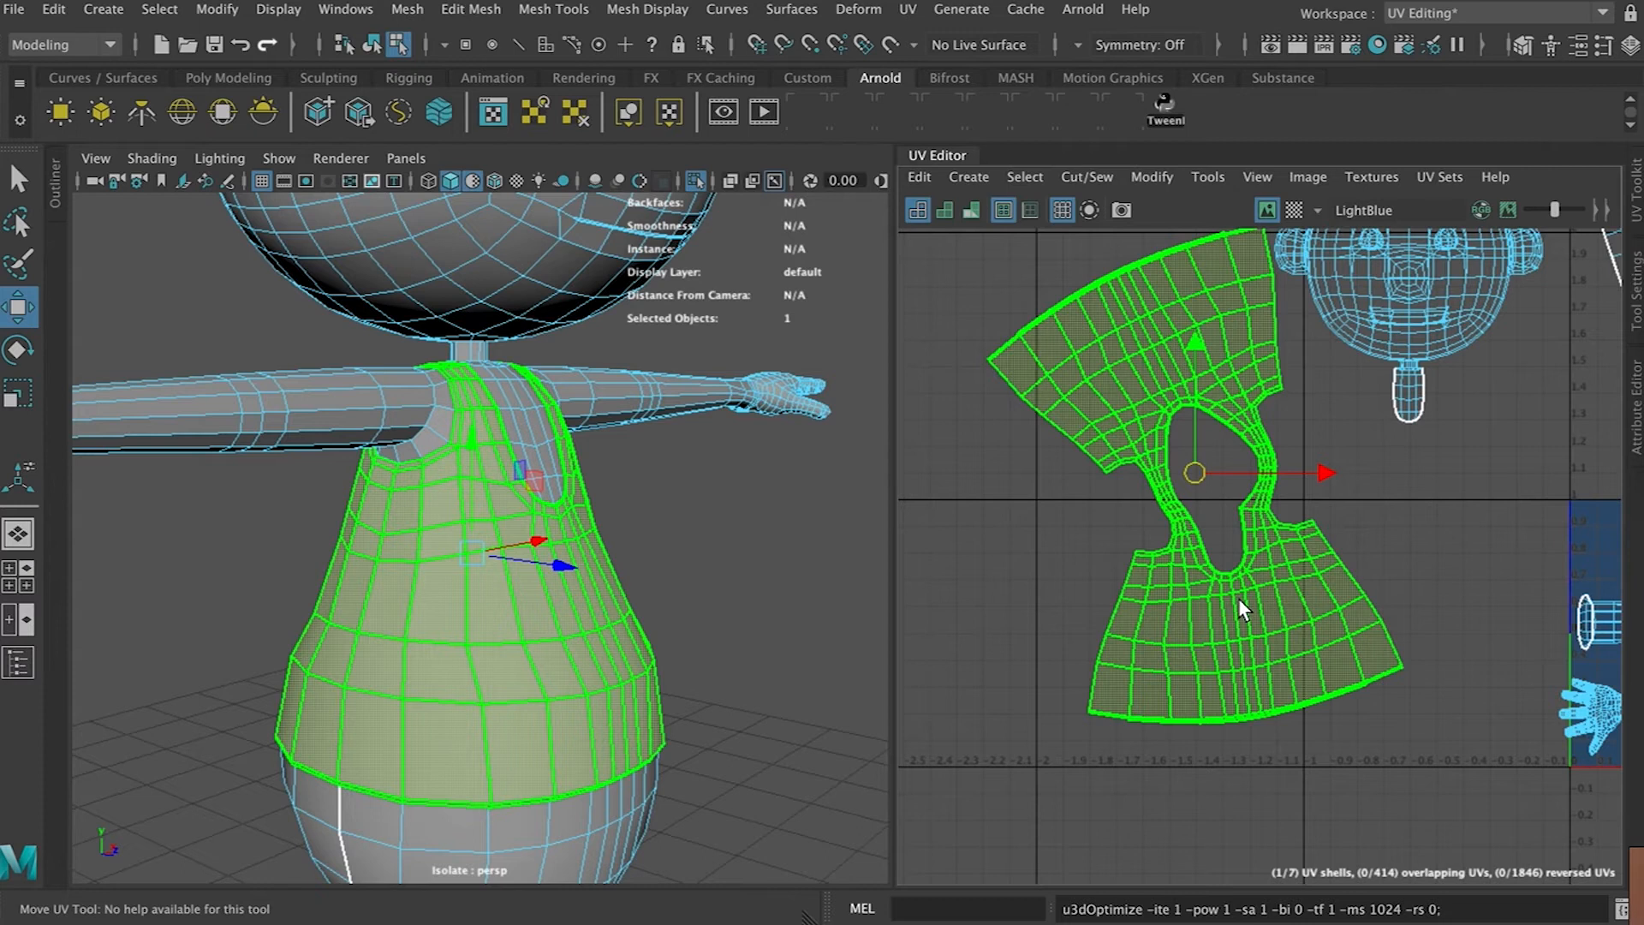
{"action": "key", "text": "g"}
{"action": "key", "text": "g"}
{"action": "key", "text": "g"}
{"action": "key", "text": "g"}
{"action": "key", "text": "g"}
{"action": "key", "text": "g"}
{"action": "key", "text": "g"}
{"action": "key", "text": "g"}
{"action": "key", "text": "g"}
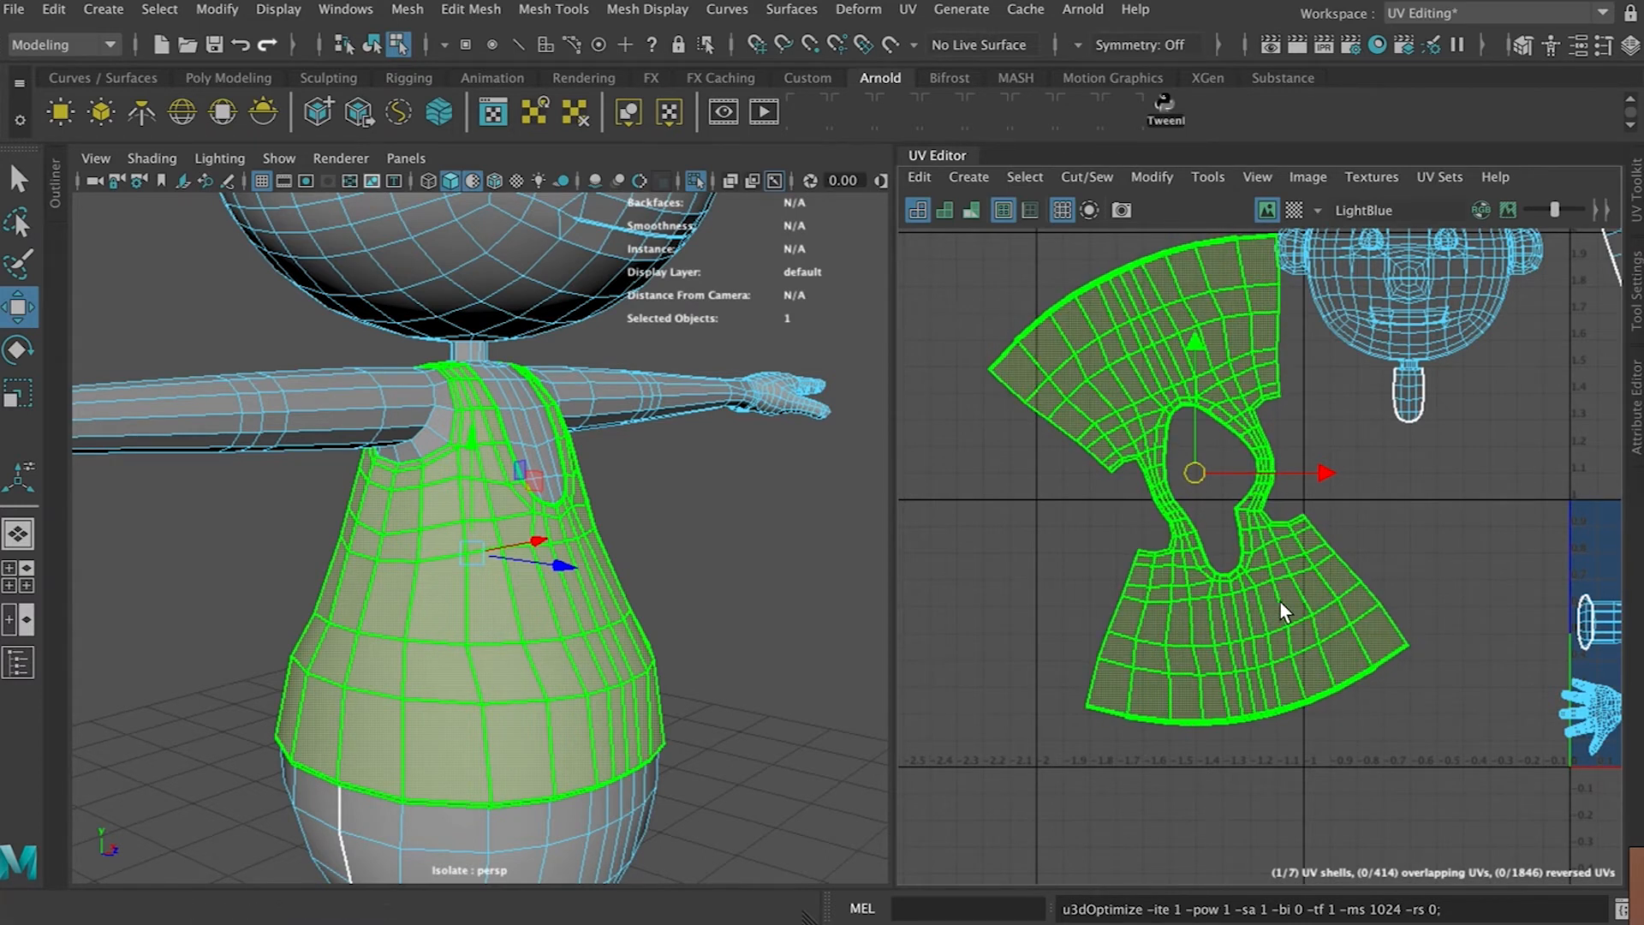
Rotate the torso shell slightly
{"action": "left_click_drag", "start_coordinate": [656, 587], "coordinate": [668, 631], "text": "alt"}
{"action": "scroll", "coordinate": [993, 626], "scroll_direction": "down", "scroll_amount": 2}
{"action": "scroll", "coordinate": [993, 629], "scroll_direction": "down", "scroll_amount": 1}
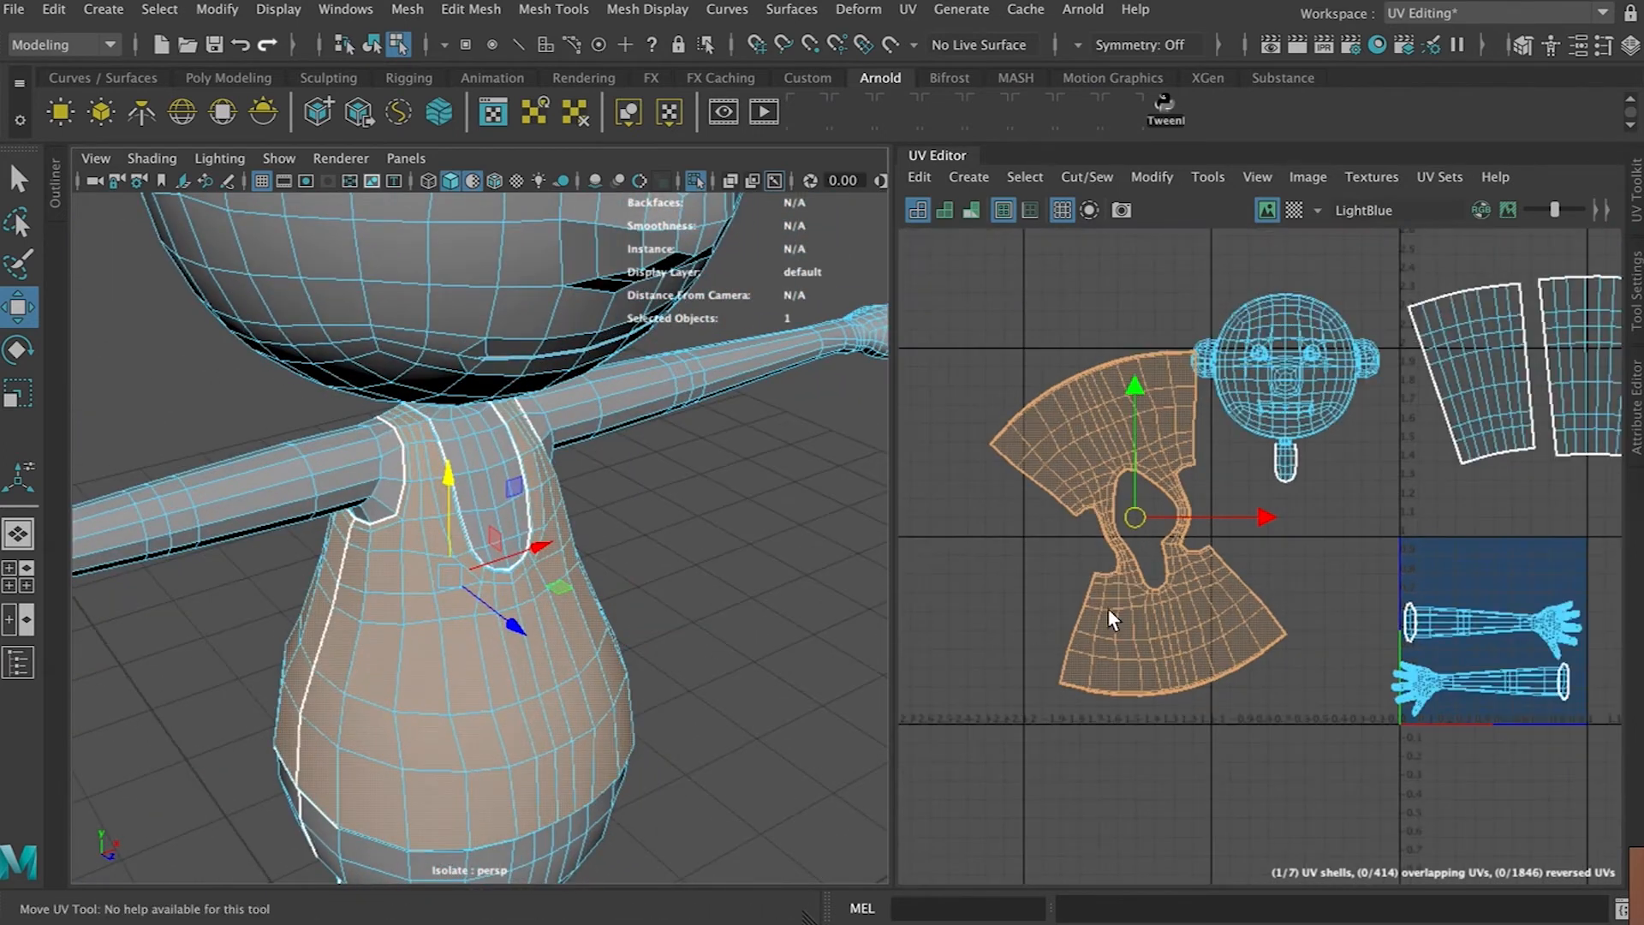
{"action": "key", "text": "e"}
{"action": "left_click_drag", "start_coordinate": [1256, 501], "coordinate": [1255, 515]}
{"action": "key", "text": "w"}
Cut the shoulder straps' edges near their tops
{"action": "scroll", "coordinate": [1147, 569], "scroll_direction": "up", "scroll_amount": 8}
{"action": "right_click_drag", "start_coordinate": [974, 411], "coordinate": [947, 355]}
{"action": "left_click", "coordinate": [947, 354]}
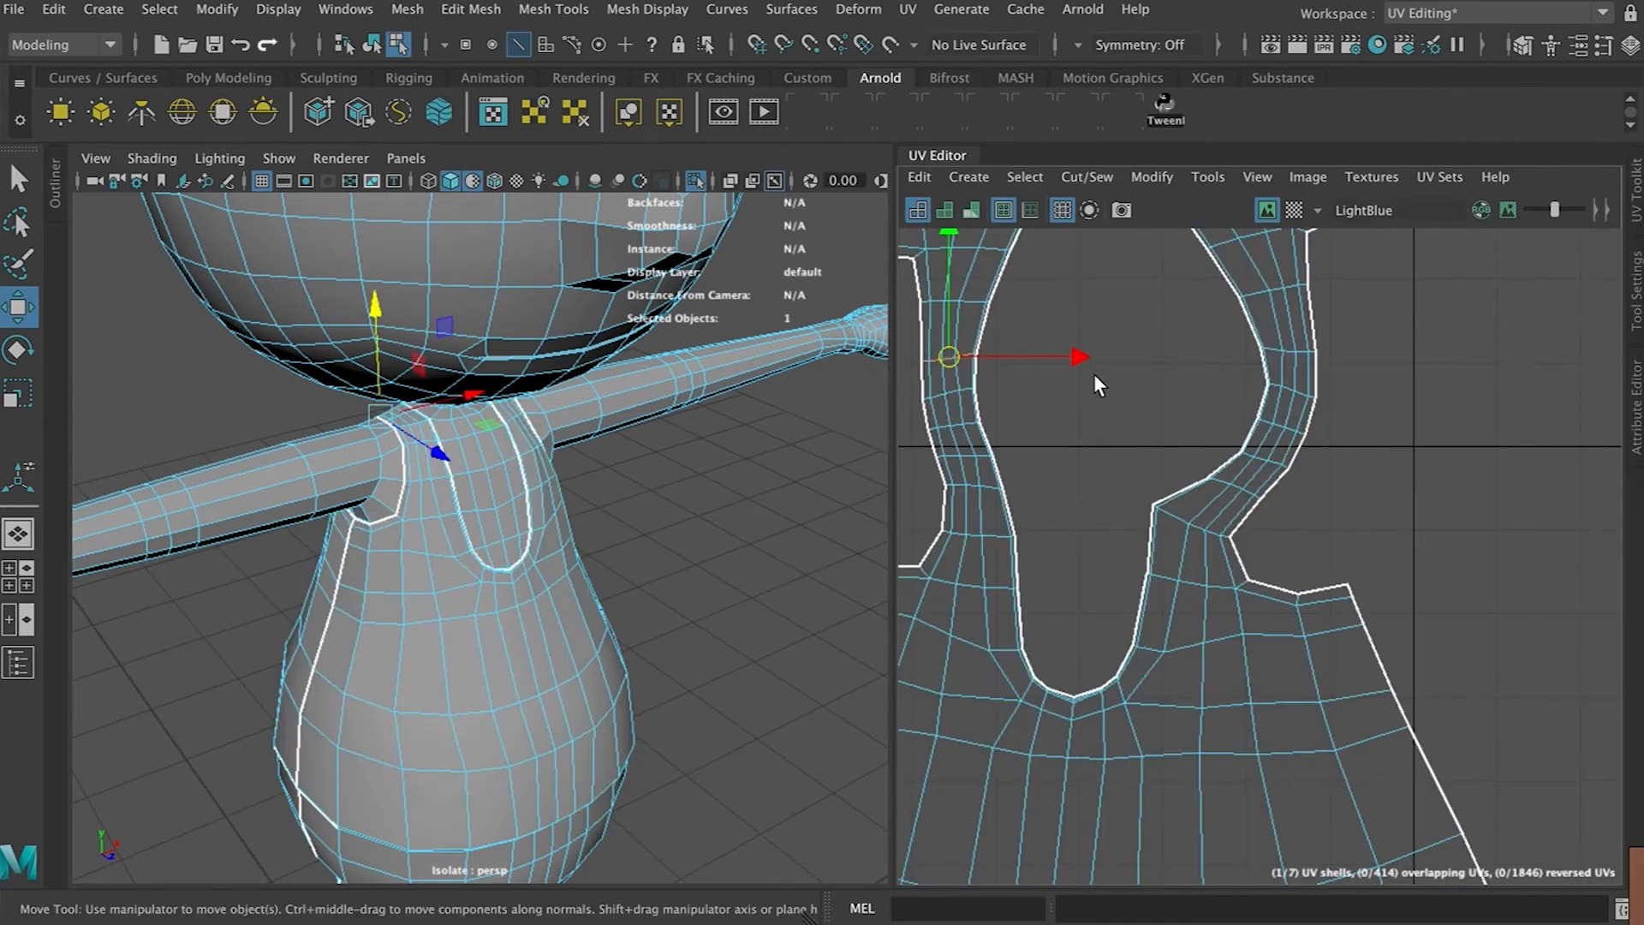
{"action": "left_click", "coordinate": [1277, 350], "text": "shift"}
{"action": "key", "text": "shift+x"}
Unfold the torso shell and the separated strap-top shells
{"action": "right_click_drag", "start_coordinate": [1267, 399], "coordinate": [1205, 370]}
{"action": "left_click", "coordinate": [1186, 579]}
{"action": "key", "text": "ctrl+u"}
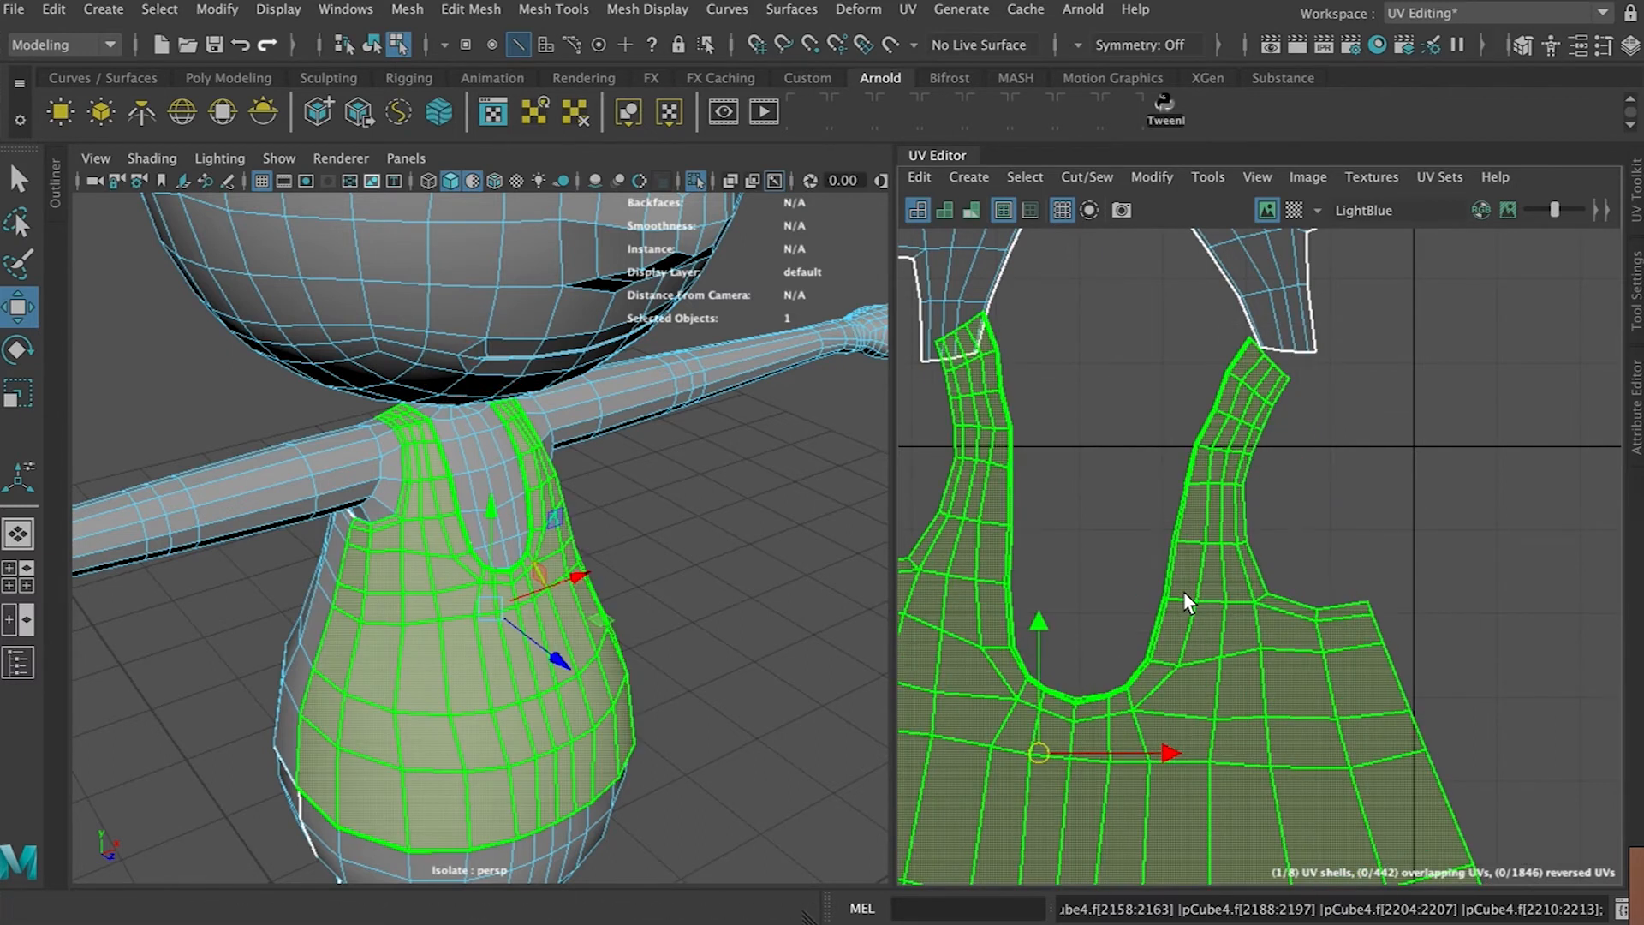
{"action": "left_click", "coordinate": [1264, 282]}
{"action": "key", "text": "ctrl+u"}
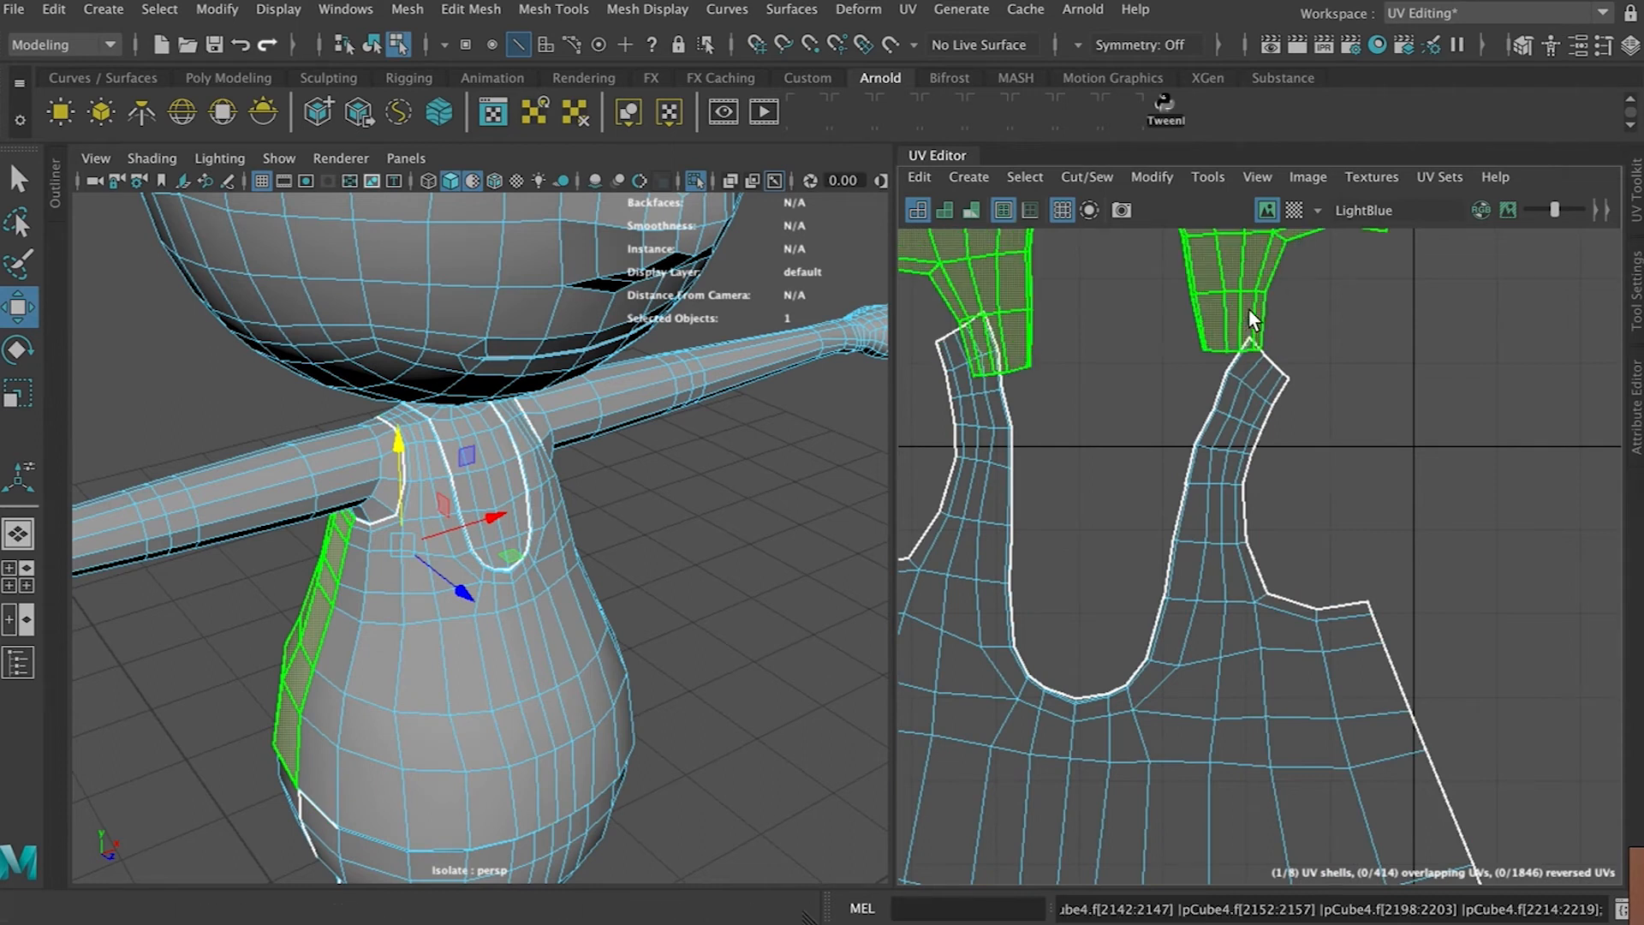
Select the lower torso shell and move it beneath the upper shell
{"action": "scroll", "coordinate": [1246, 318], "scroll_direction": "down", "scroll_amount": 5}
{"action": "middle_click_drag", "start_coordinate": [1240, 293], "coordinate": [1219, 452], "text": "alt"}
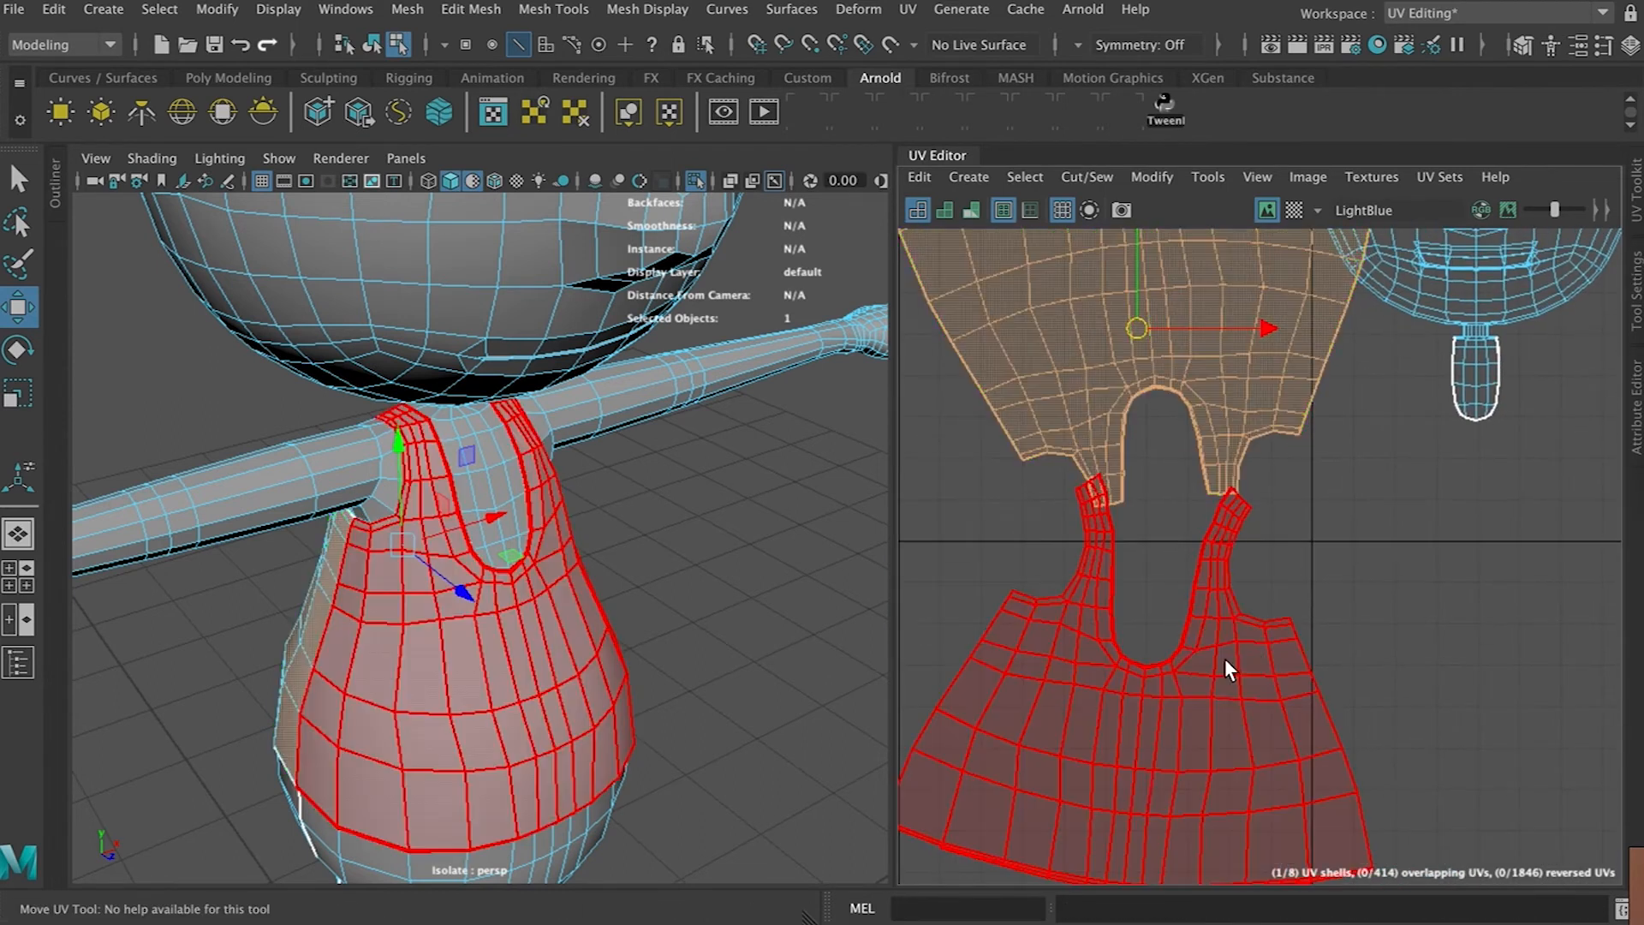
{"action": "left_click", "coordinate": [1224, 657]}
{"action": "key", "text": "e"}
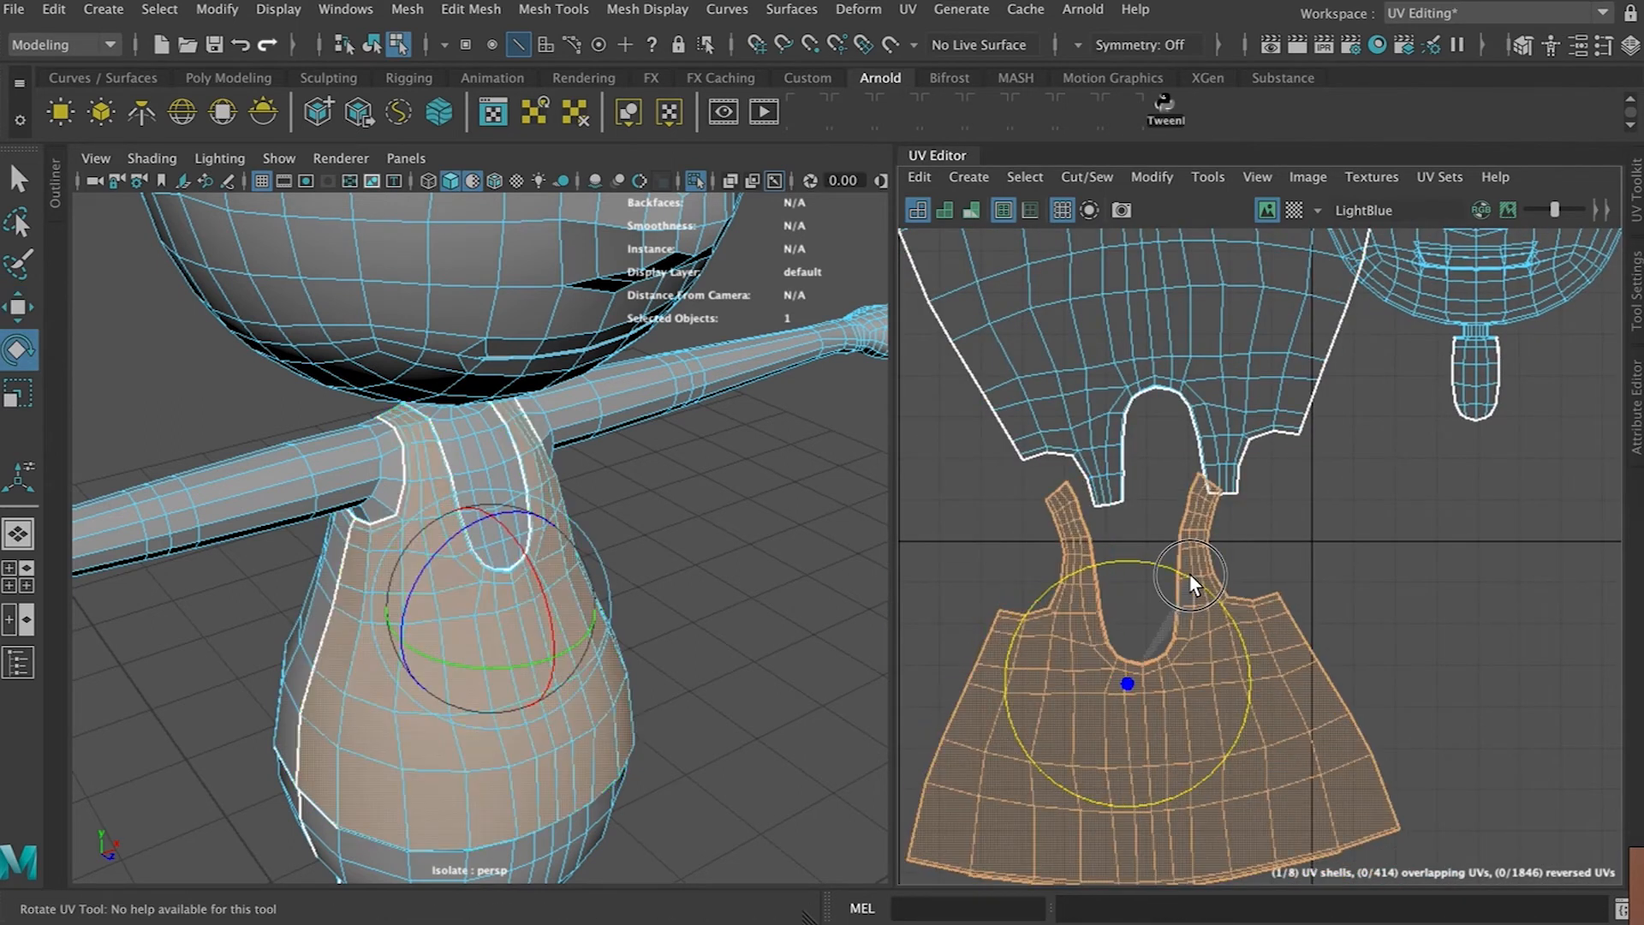
{"action": "key", "text": "w"}
{"action": "left_click_drag", "start_coordinate": [1127, 683], "coordinate": [1168, 704]}
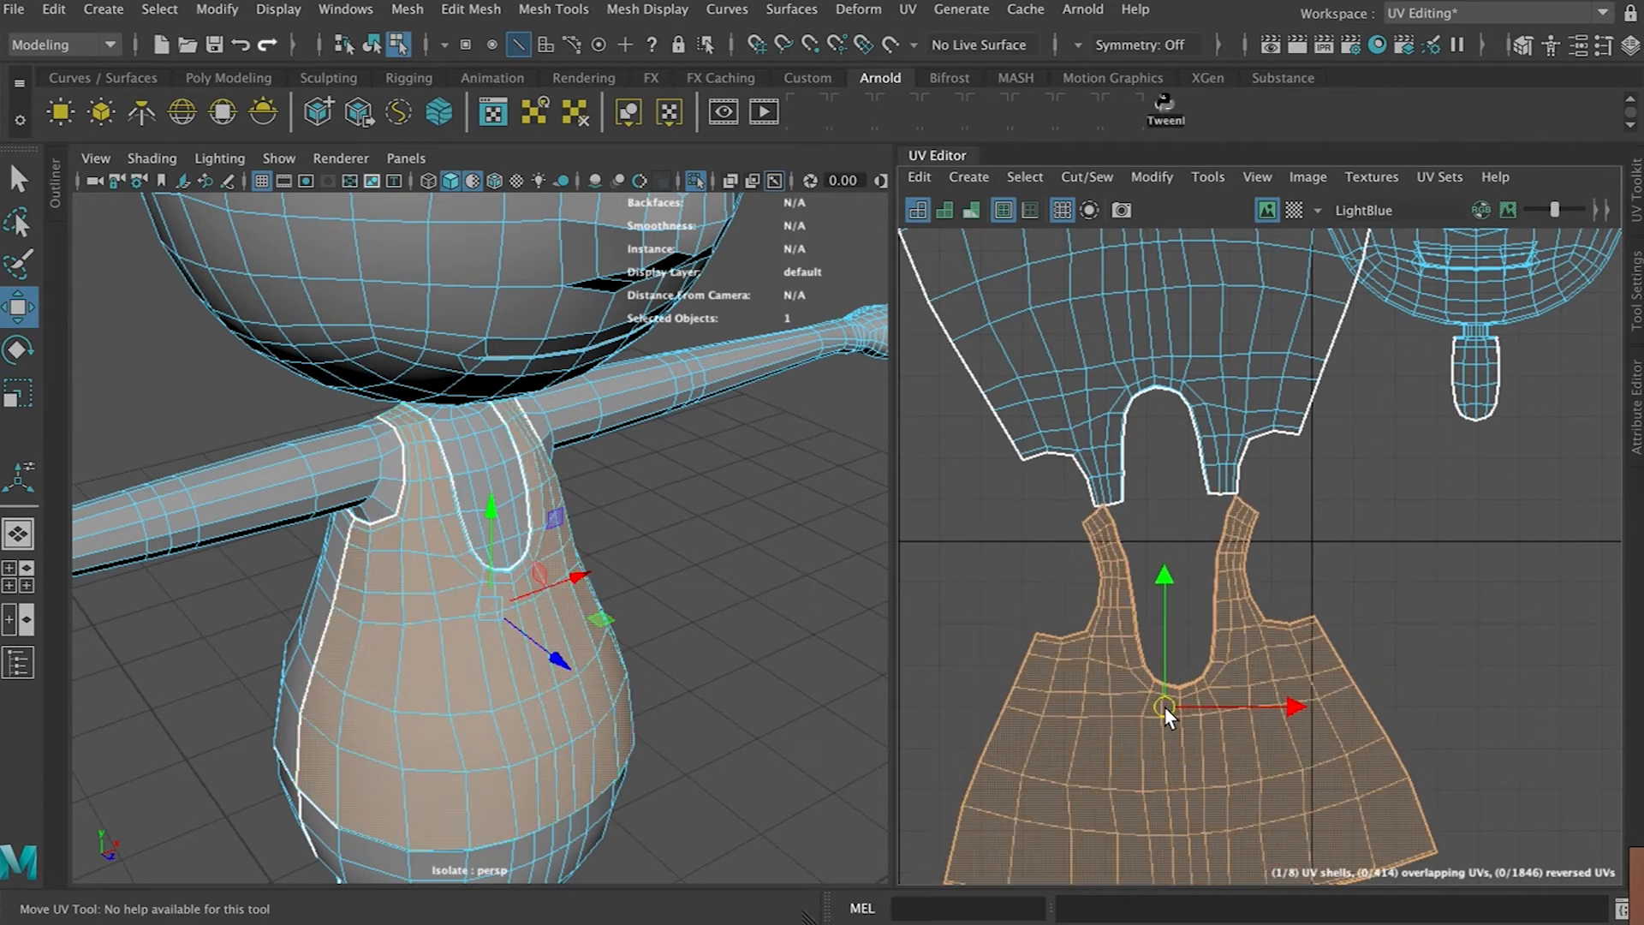
Switch to edge selection and pick the border edge between a strap and its top piece
{"action": "scroll", "coordinate": [1178, 556], "scroll_direction": "up", "scroll_amount": 4}
{"action": "right_click", "coordinate": [1253, 514]}
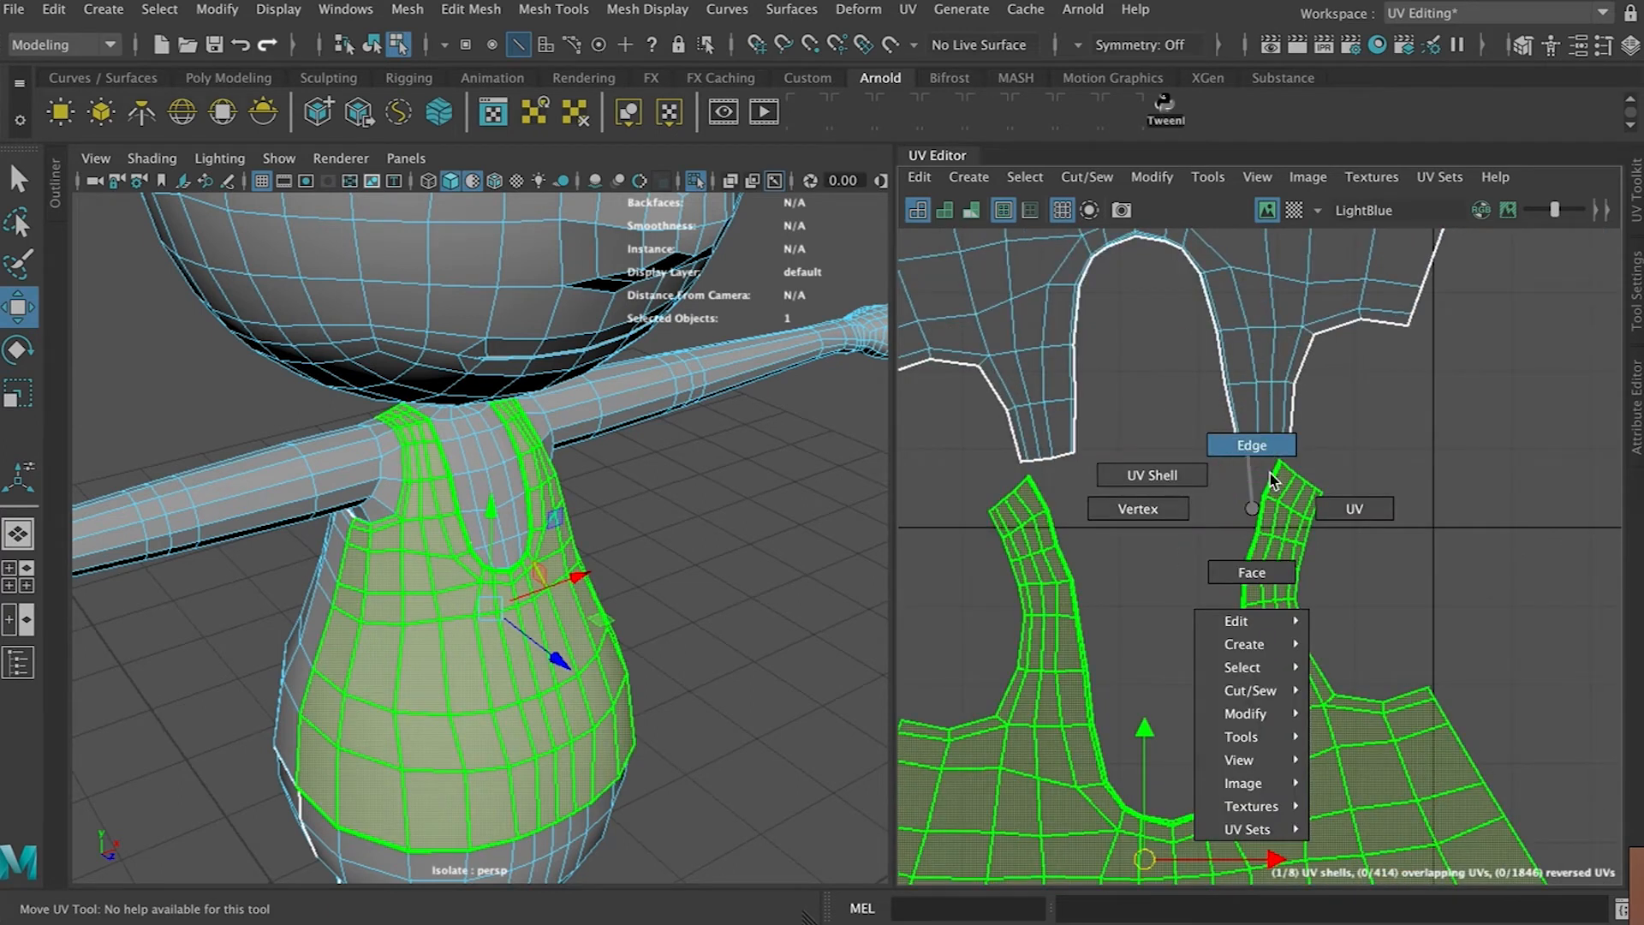
{"action": "left_click", "coordinate": [1252, 445]}
{"action": "scroll", "coordinate": [1276, 452], "scroll_direction": "up", "scroll_amount": 3}
{"action": "left_click", "coordinate": [1258, 425]}
{"action": "double_click", "coordinate": [1333, 482], "text": "shift"}
{"action": "middle_click_drag", "start_coordinate": [1111, 537], "coordinate": [1513, 597], "text": "alt"}
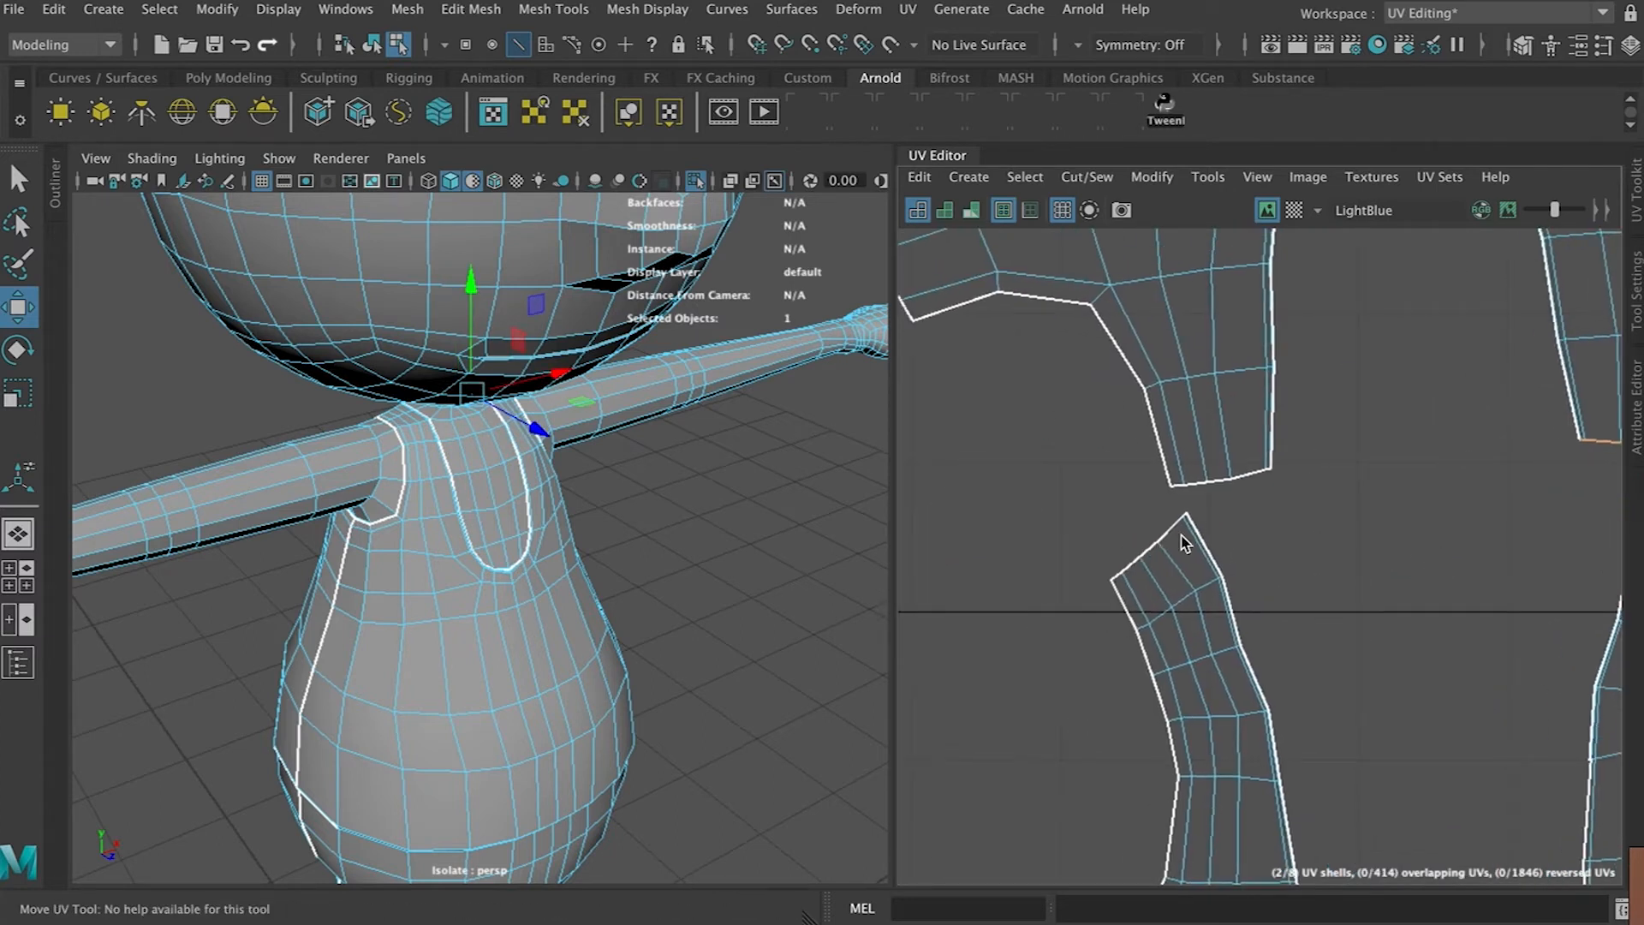
{"action": "scroll", "coordinate": [1112, 578], "scroll_direction": "up", "scroll_amount": 8}
{"action": "left_click", "coordinate": [1113, 572]}
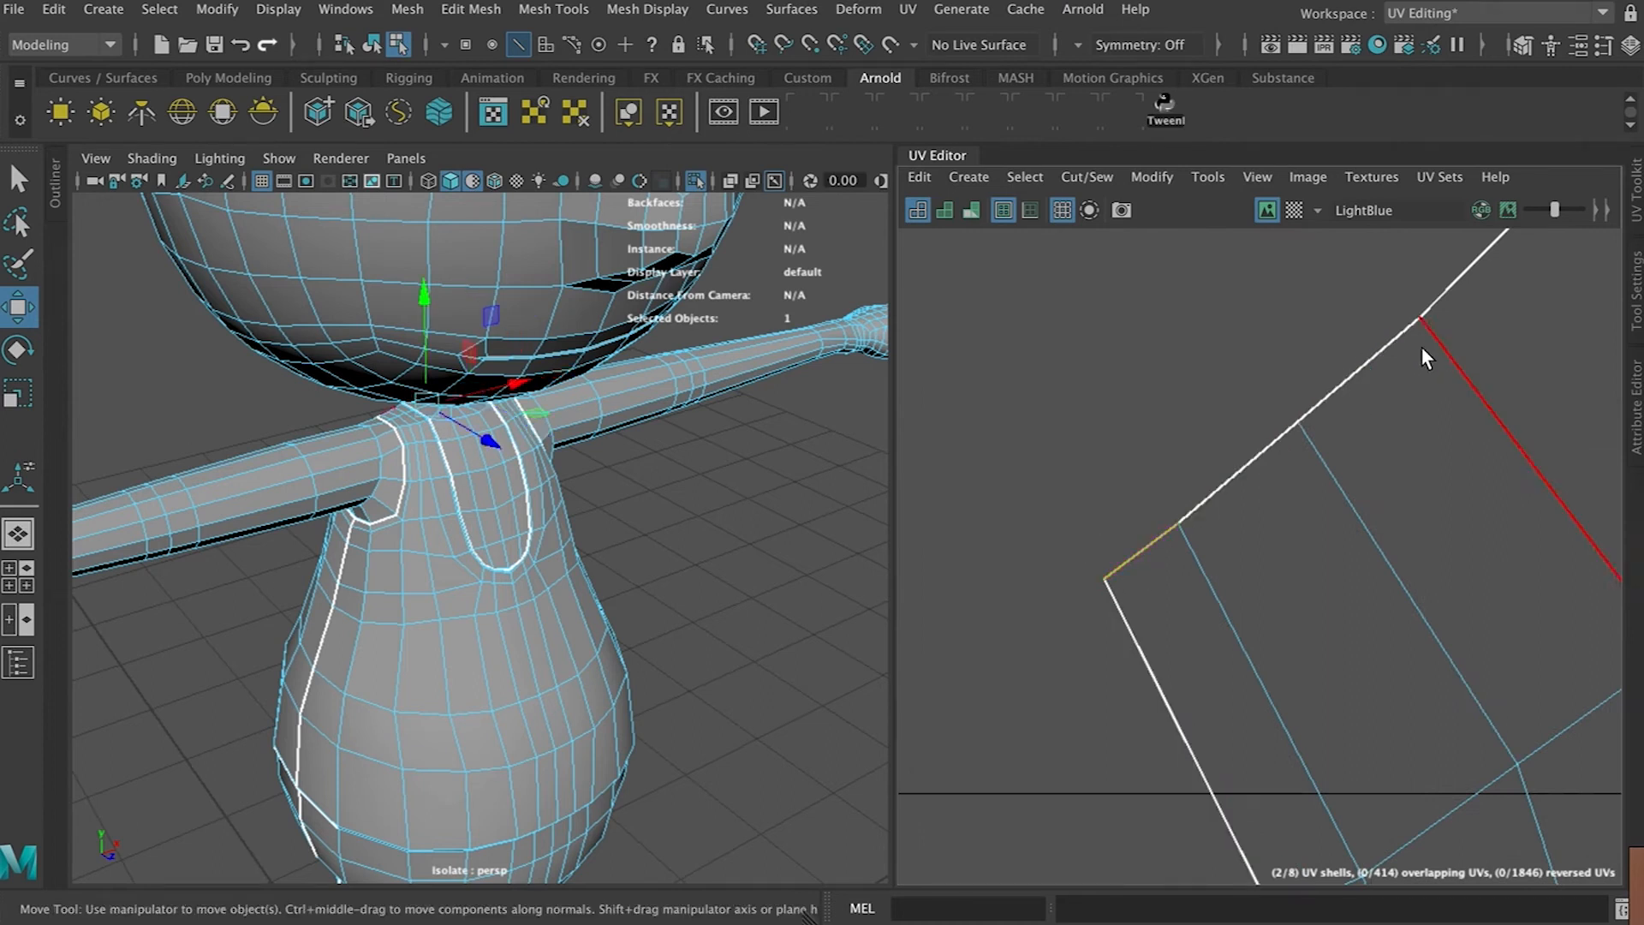
{"action": "middle_click_drag", "start_coordinate": [1420, 345], "coordinate": [1248, 587], "text": "alt"}
{"action": "double_click", "coordinate": [1444, 366]}
{"action": "scroll", "coordinate": [1250, 596], "scroll_direction": "down", "scroll_amount": 3}
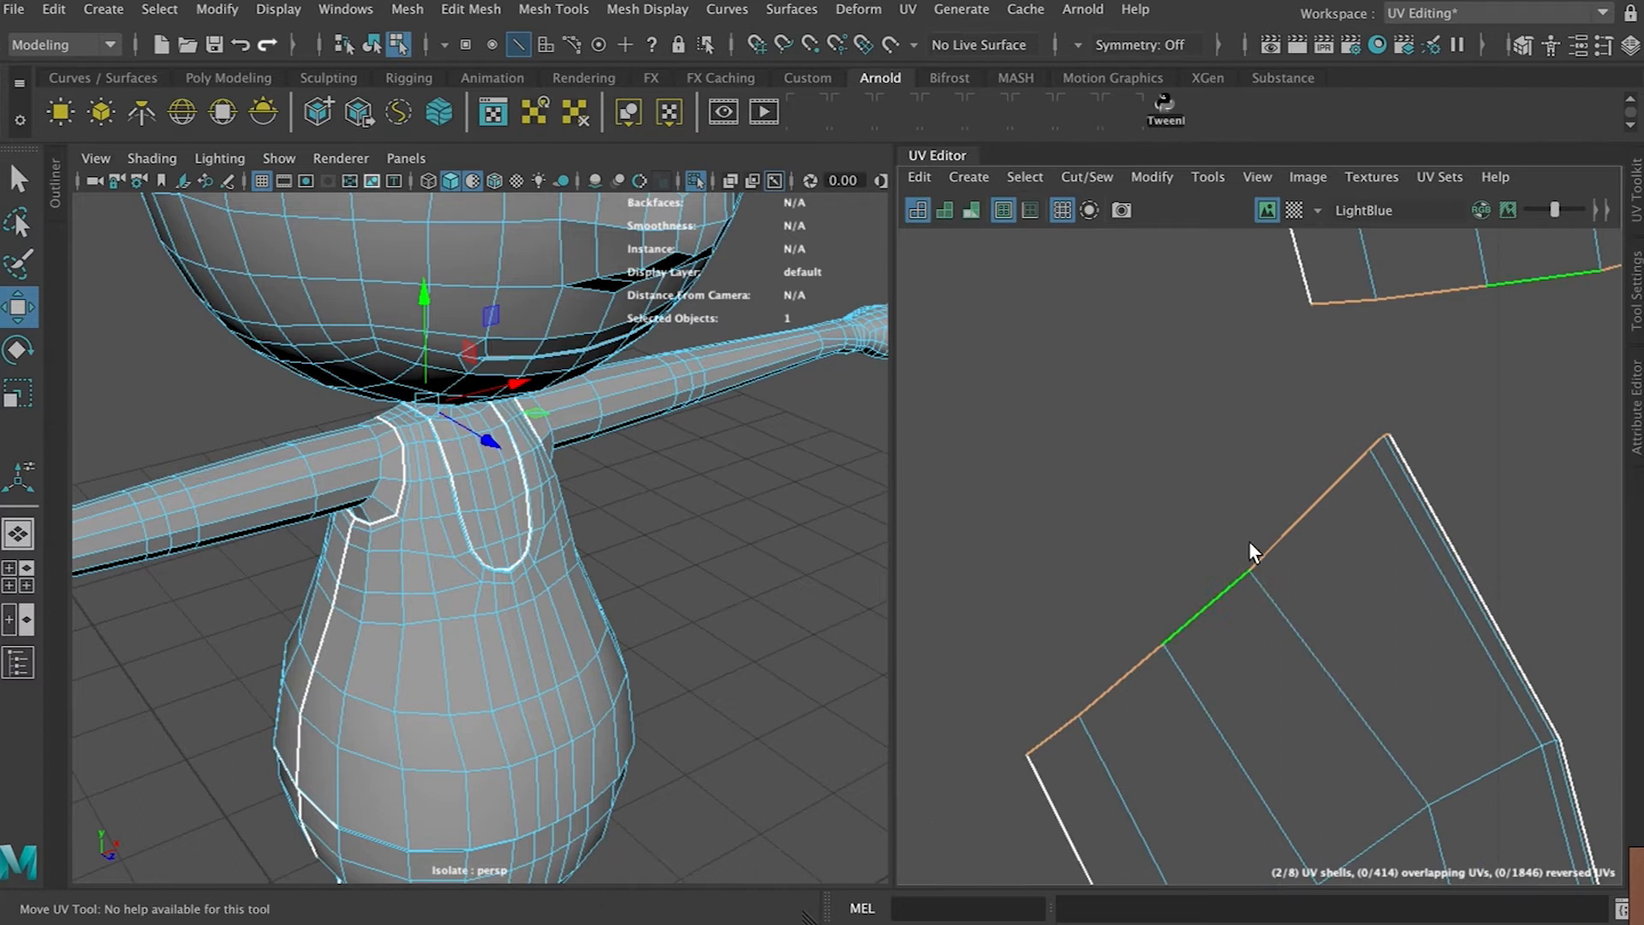
{"action": "double_click", "coordinate": [1282, 535]}
{"action": "key", "text": "ctrl+z"}
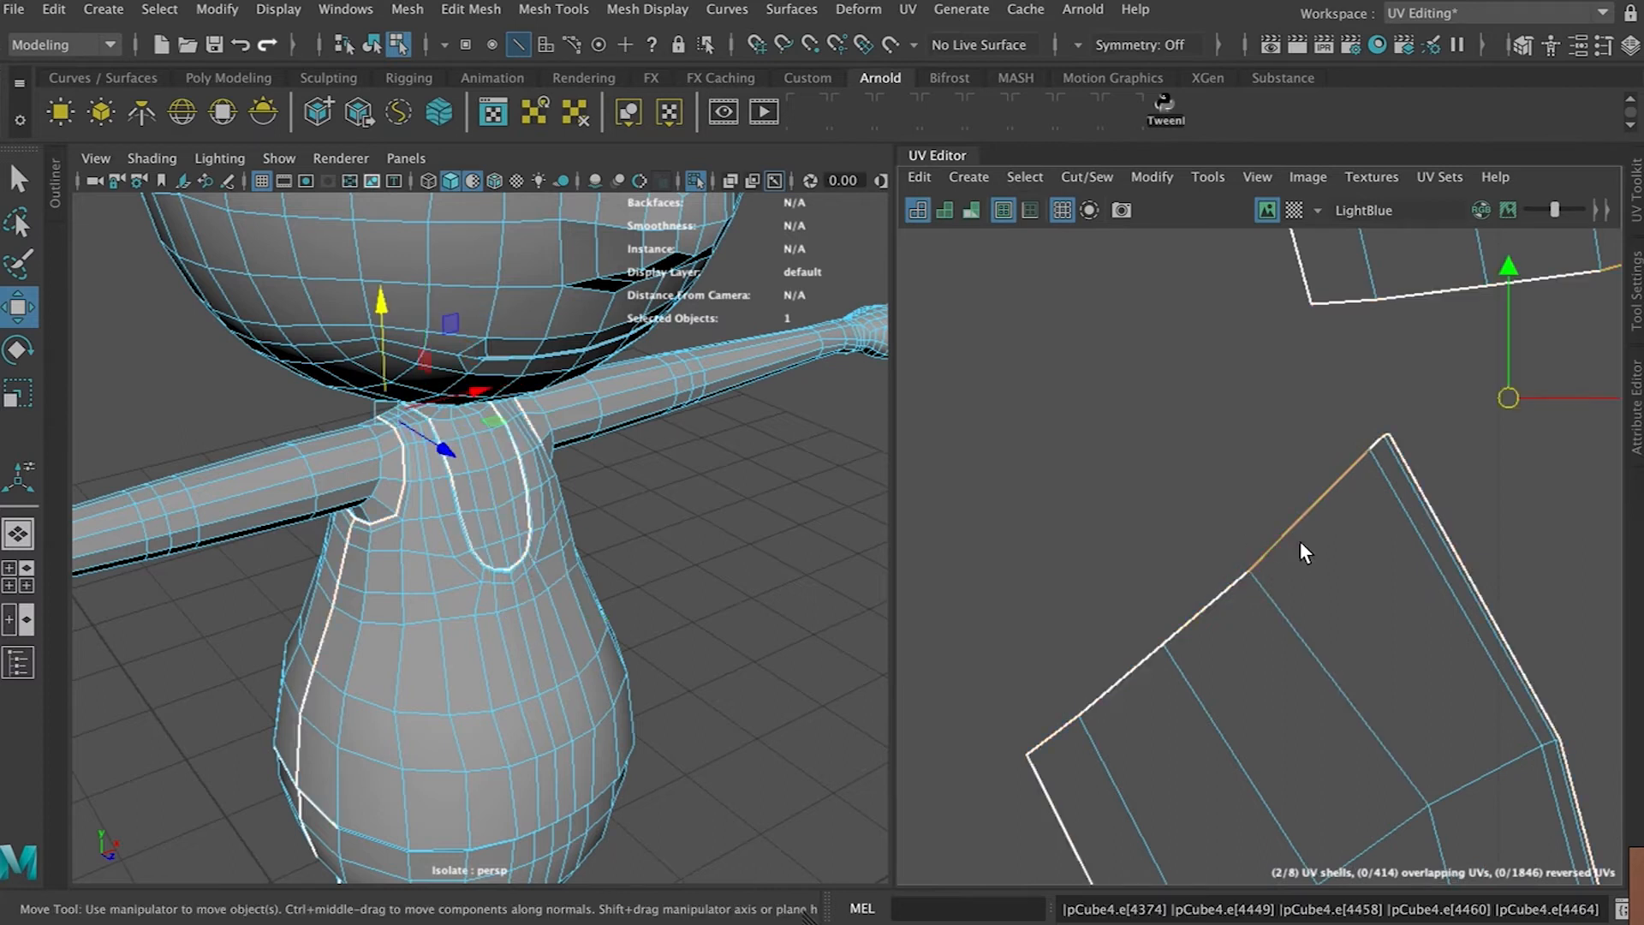
Orbit the 3D view to inspect the shoulder strap seam
{"action": "scroll", "coordinate": [1297, 541], "scroll_direction": "down", "scroll_amount": 1}
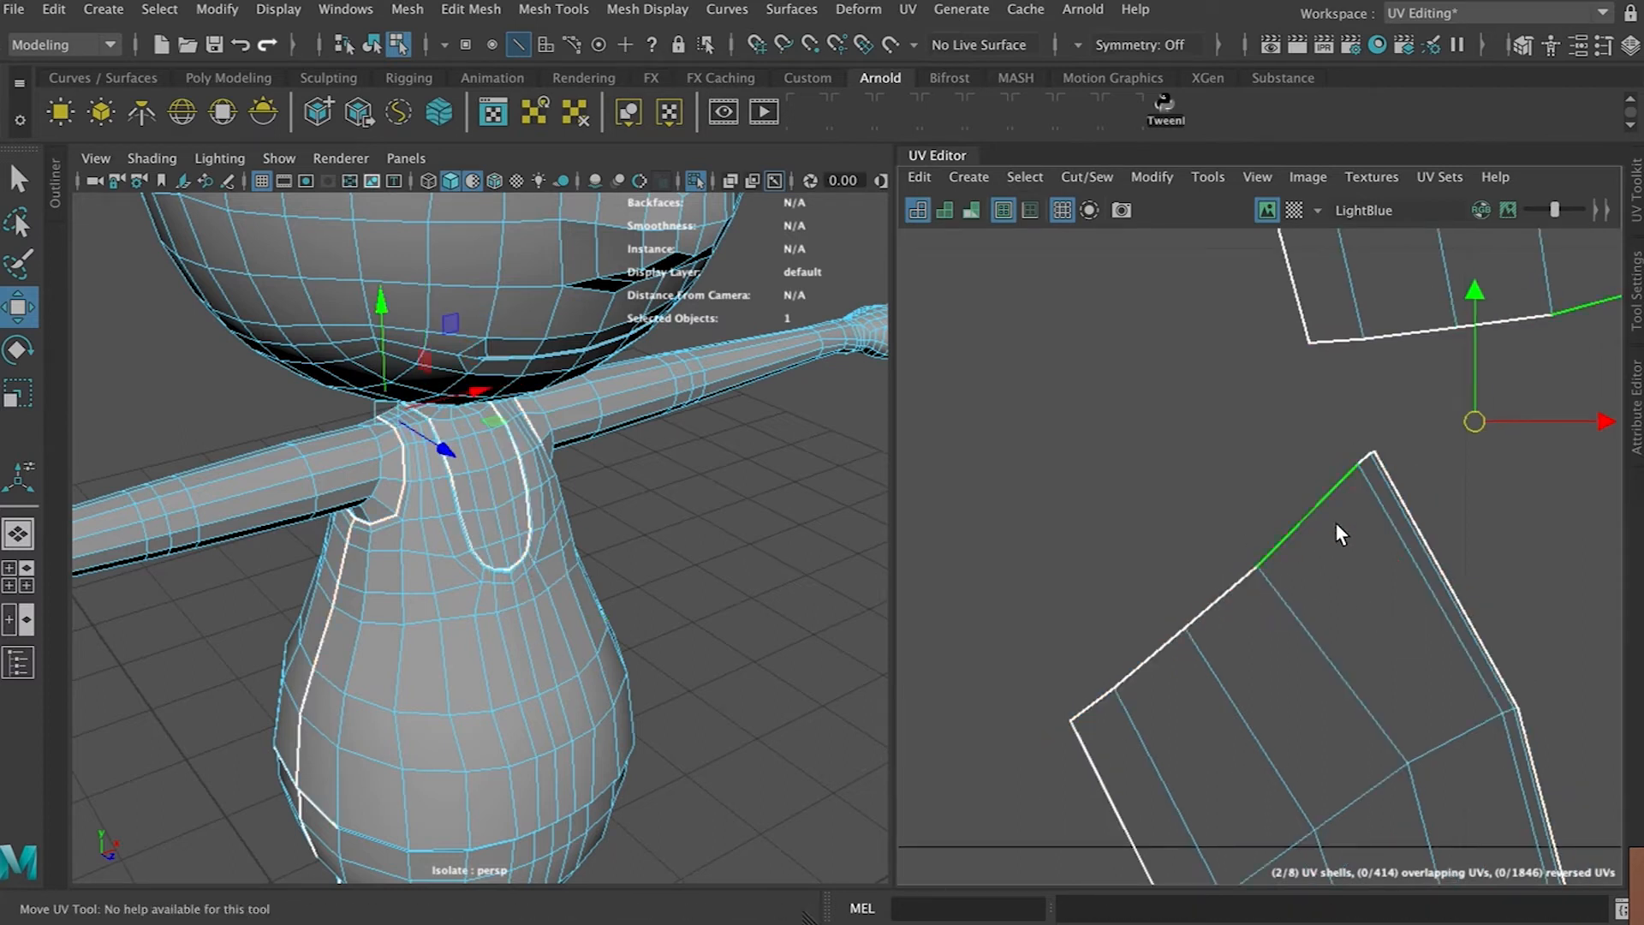
{"action": "left_click_drag", "start_coordinate": [531, 477], "coordinate": [613, 478], "text": "alt"}
{"action": "scroll", "coordinate": [614, 478], "scroll_direction": "up", "scroll_amount": 8}
{"action": "middle_click_drag", "start_coordinate": [507, 375], "coordinate": [531, 603], "text": "alt"}
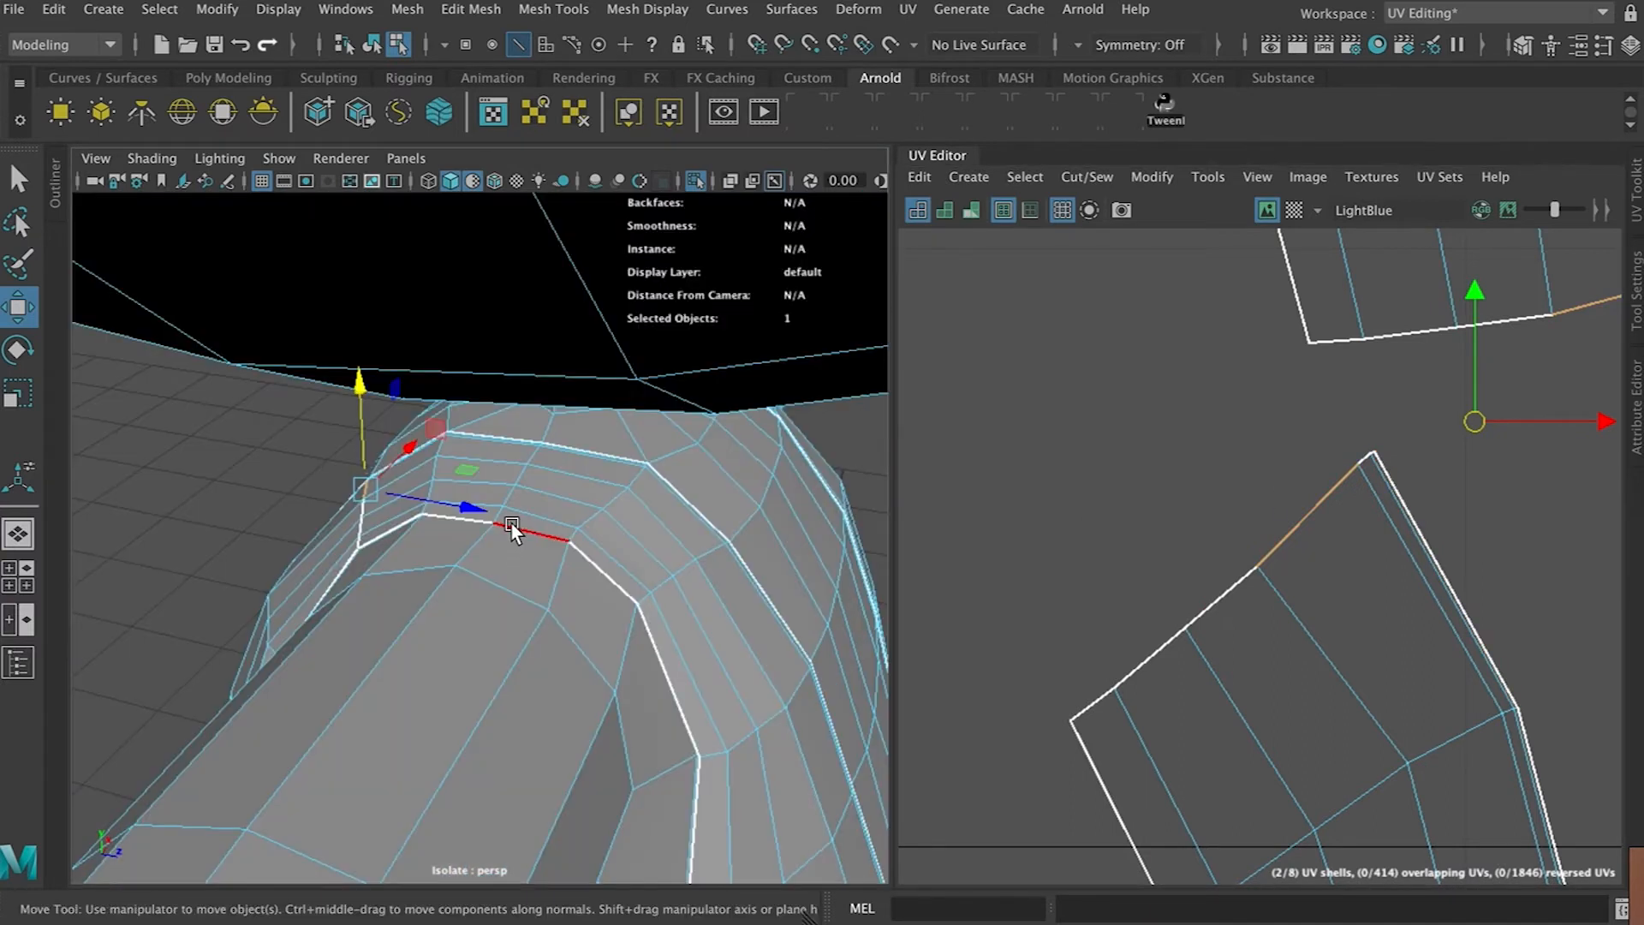
{"action": "left_click", "coordinate": [539, 525]}
{"action": "left_click_drag", "start_coordinate": [539, 525], "coordinate": [1114, 498], "text": "alt"}
{"action": "scroll", "coordinate": [1256, 519], "scroll_direction": "down", "scroll_amount": 5}
{"action": "scroll", "coordinate": [1264, 556], "scroll_direction": "down", "scroll_amount": 4}
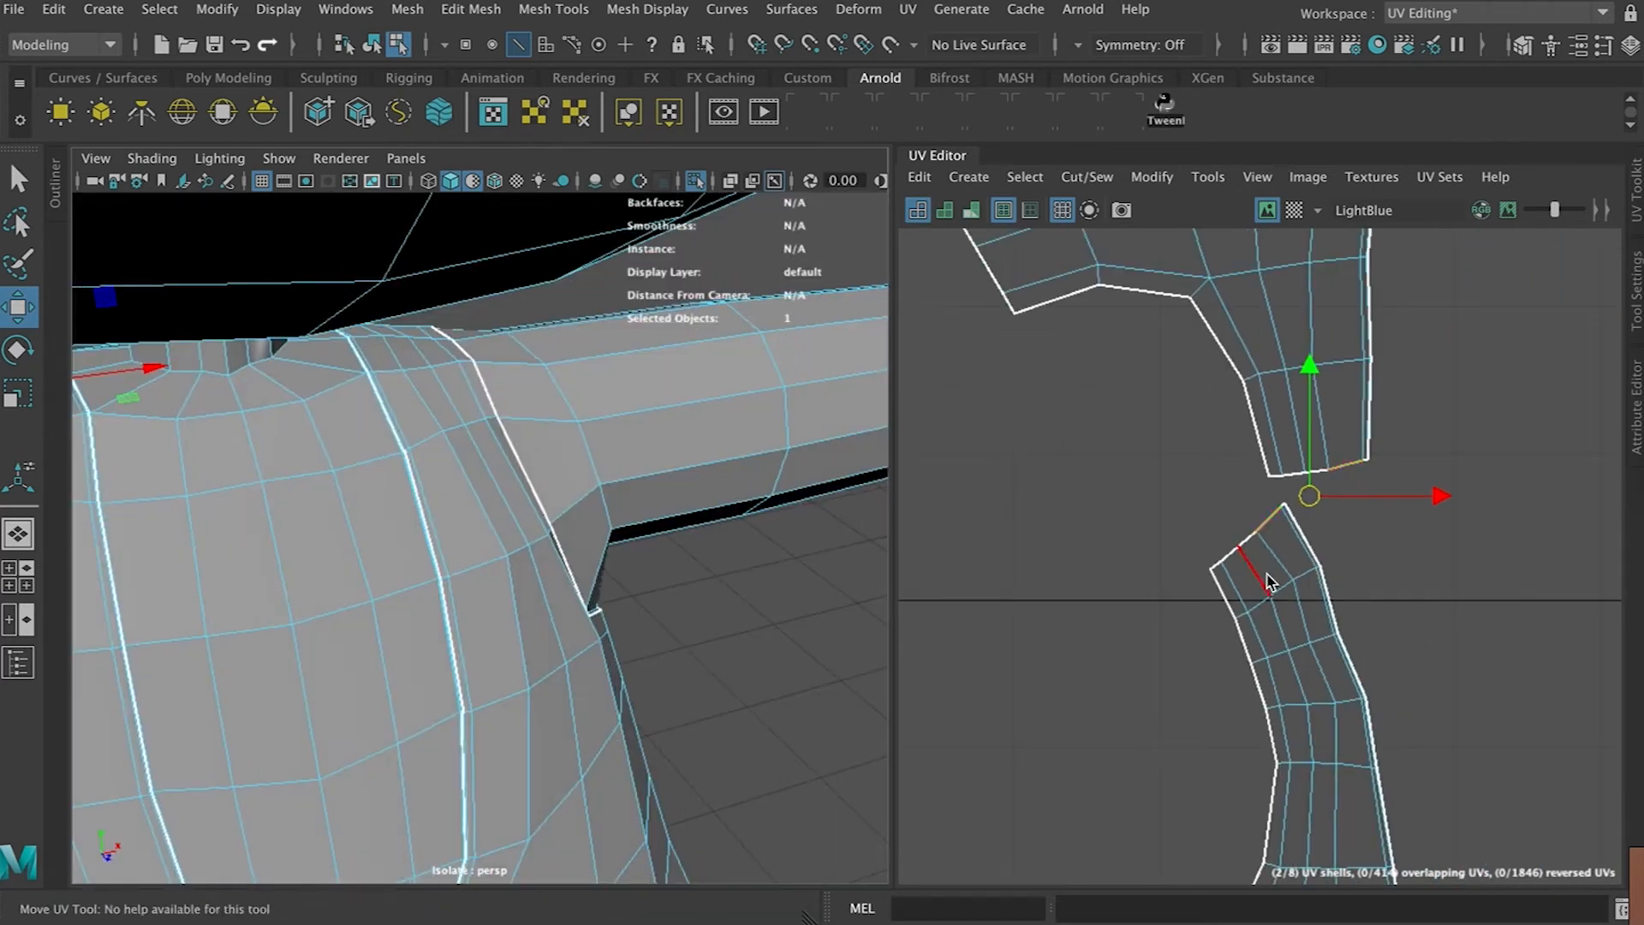
{"action": "scroll", "coordinate": [1265, 570], "scroll_direction": "up", "scroll_amount": 3}
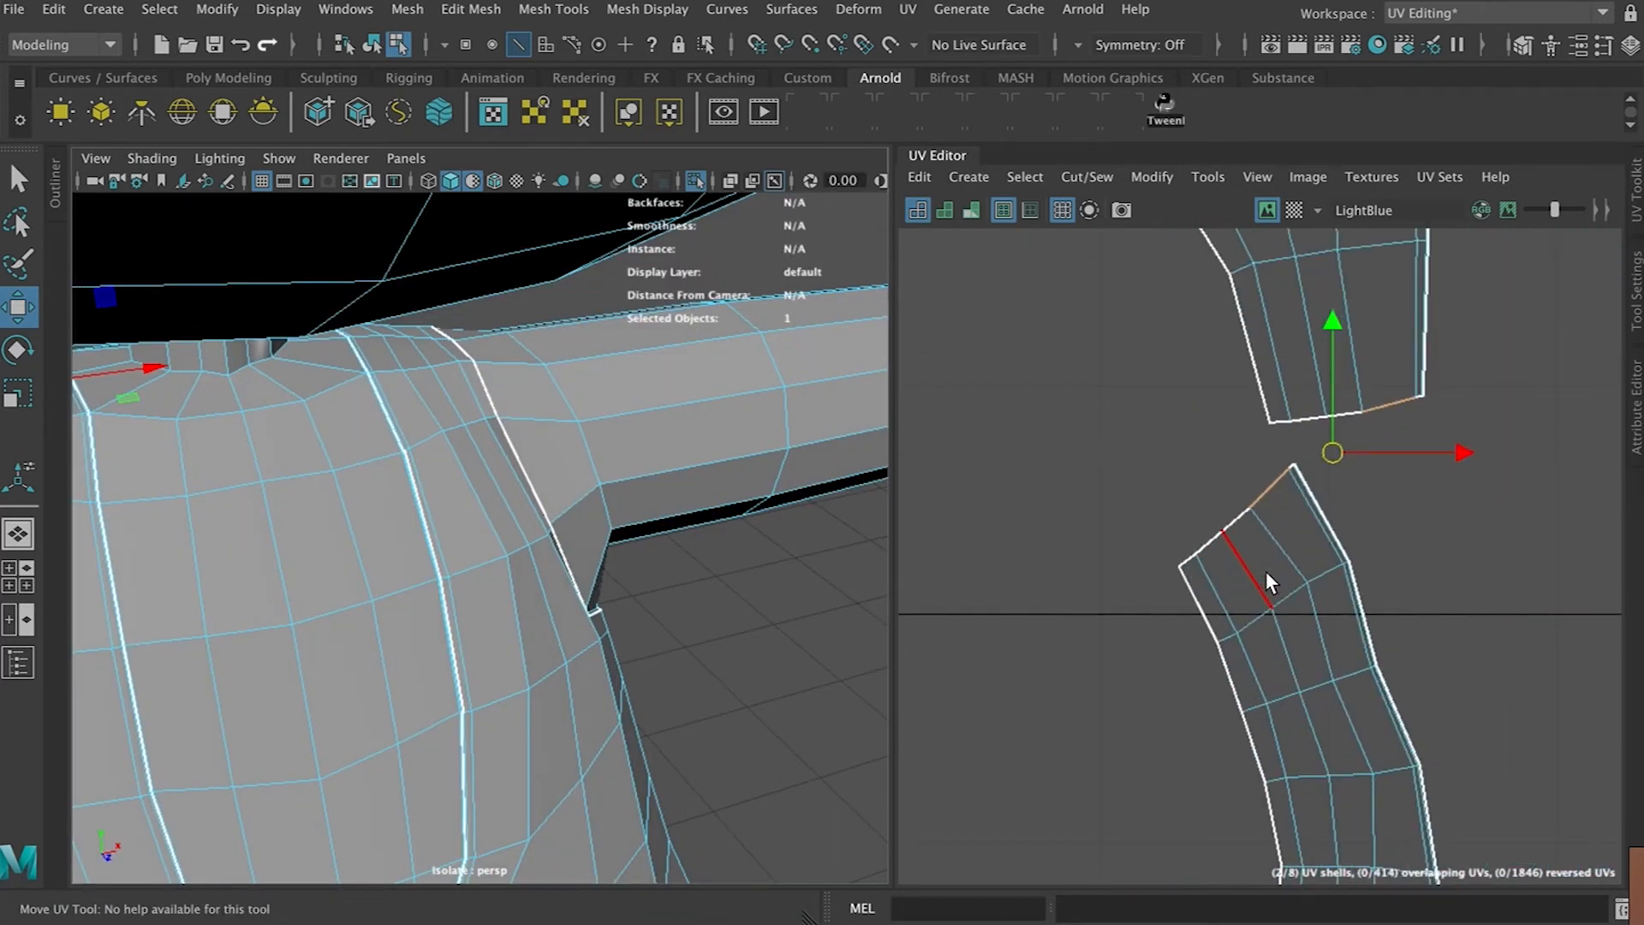
Select the border edge between the strap and its top piece in the UV editor and sew them together
{"action": "left_click", "coordinate": [1266, 570]}
{"action": "mouse_move", "coordinate": [1270, 570]}
{"action": "middle_mouse_down", "text": "alt"}
{"action": "mouse_move", "coordinate": [1057, 577]}
{"action": "mouse_move", "coordinate": [1250, 589]}
{"action": "middle_mouse_up", "text": "alt"}
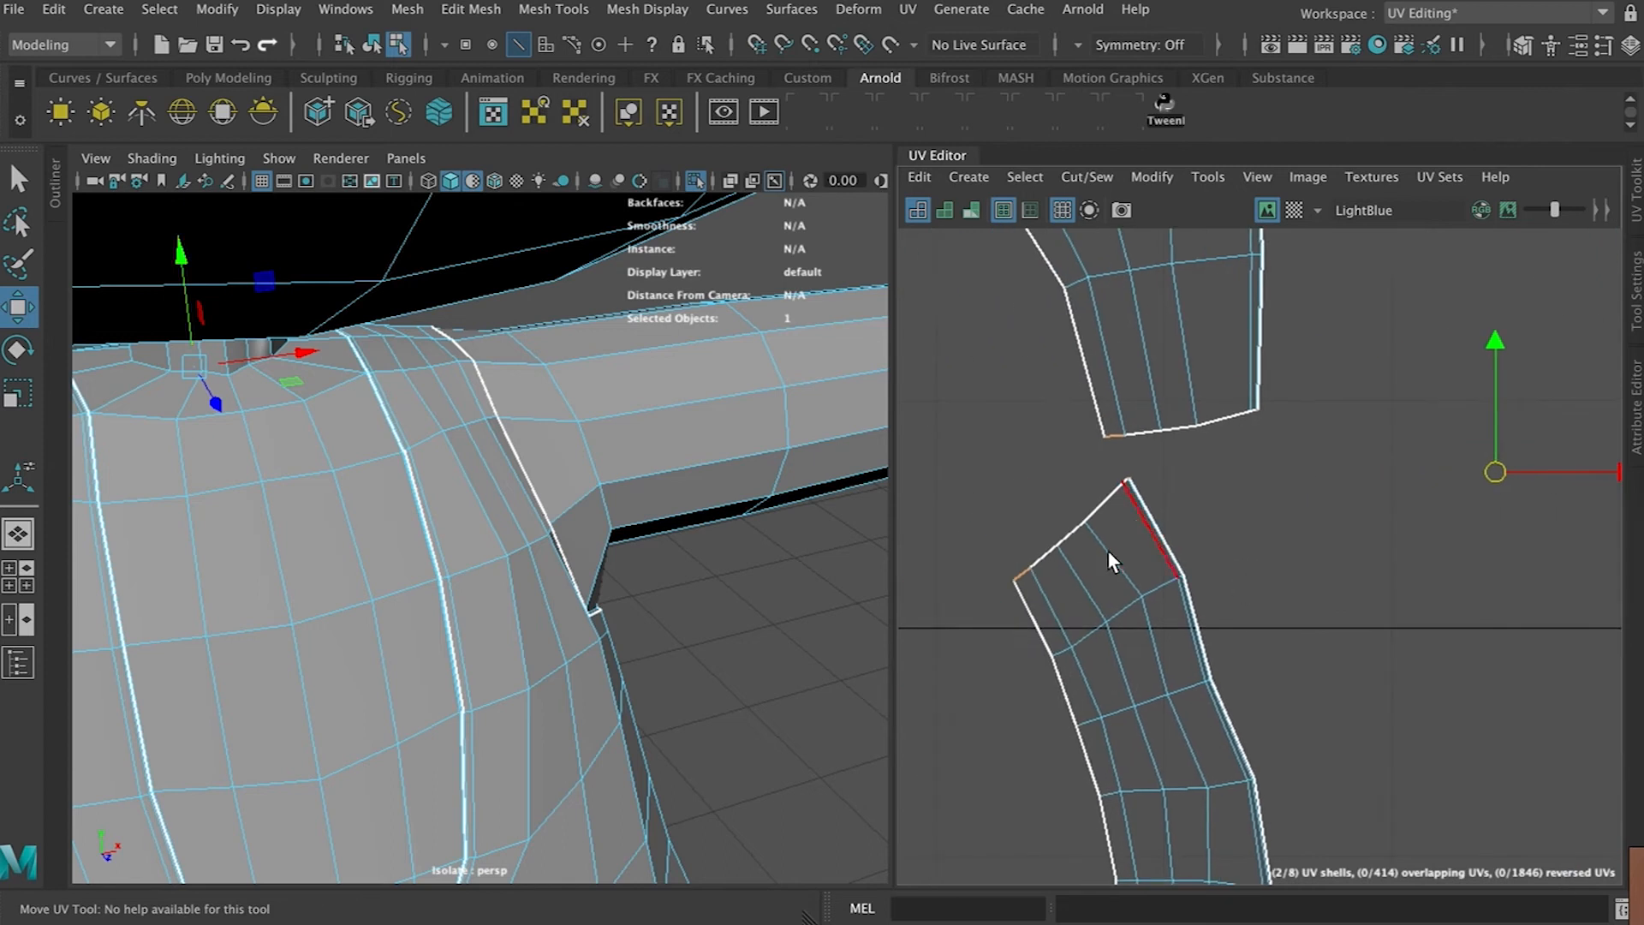
{"action": "scroll", "coordinate": [1107, 552], "scroll_direction": "up", "scroll_amount": 5}
{"action": "scroll", "coordinate": [1107, 550], "scroll_direction": "up", "scroll_amount": 2}
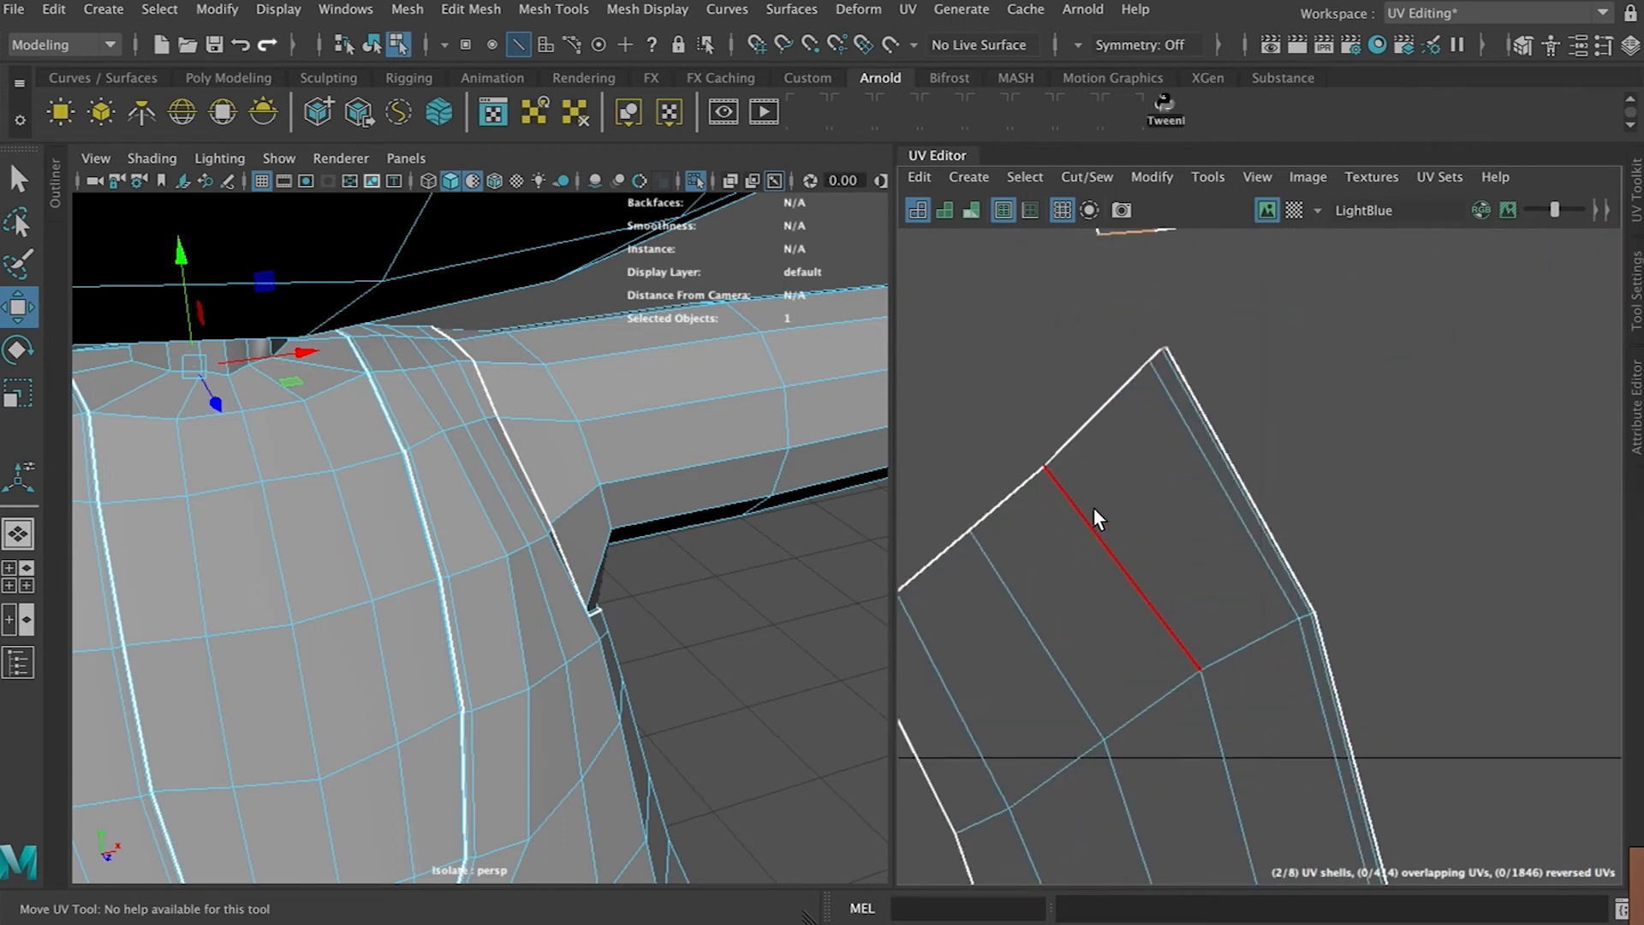
{"action": "left_click", "coordinate": [1145, 371]}
{"action": "key", "text": "ctrl+z"}
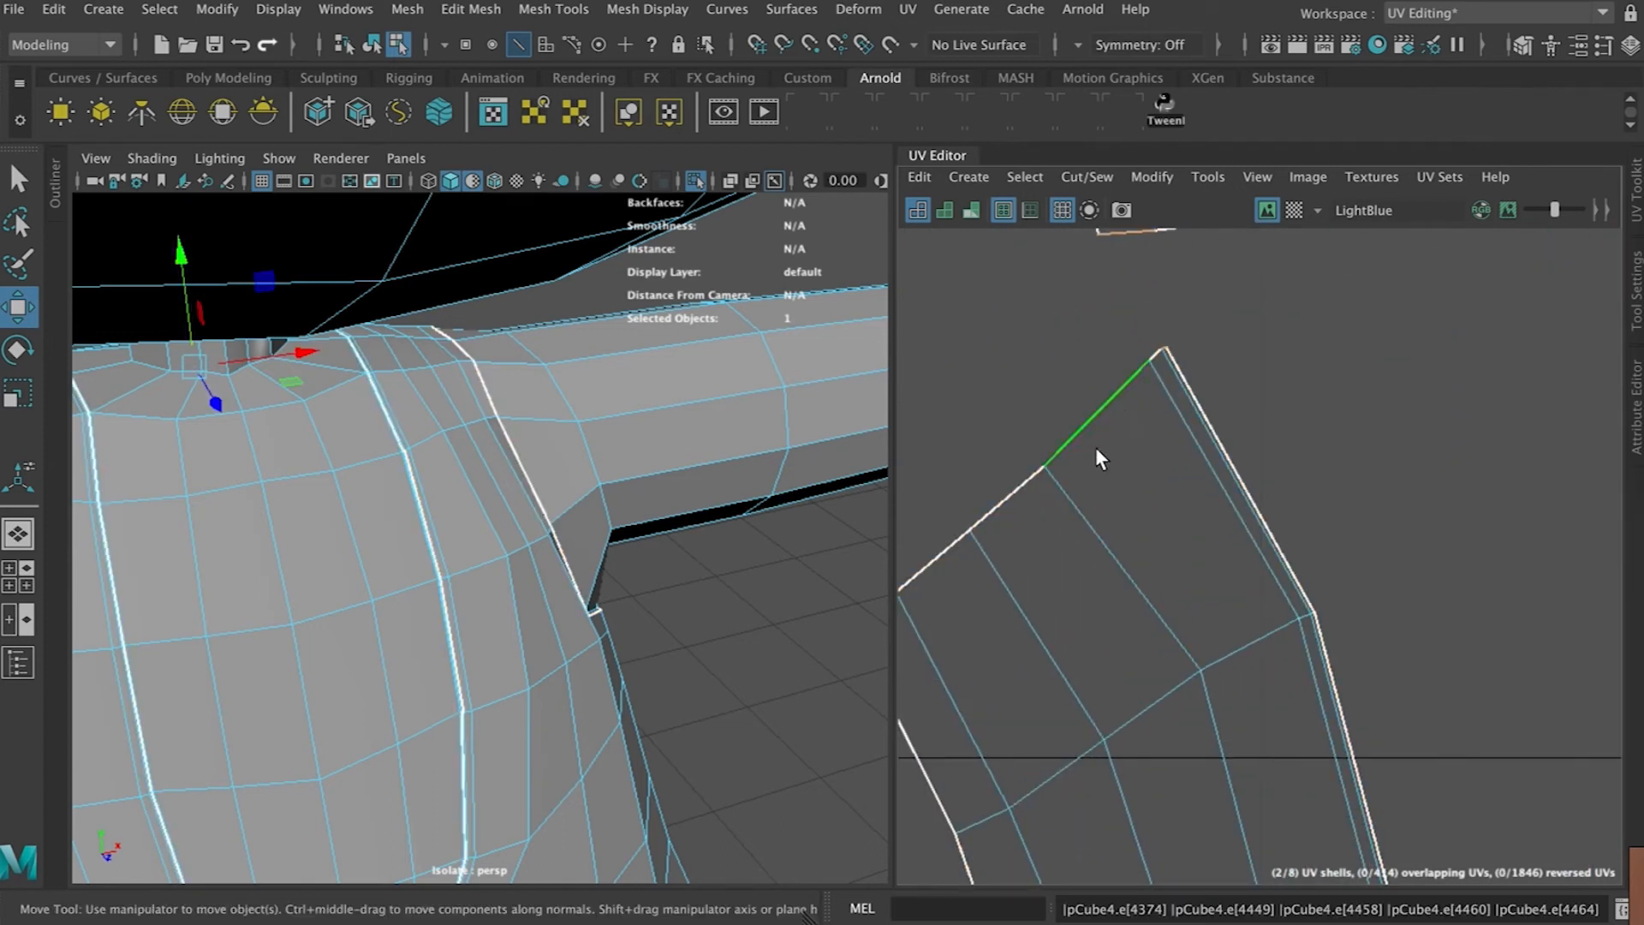
{"action": "left_click", "coordinate": [1016, 491], "text": "shift"}
{"action": "left_click", "coordinate": [935, 548], "text": "shift"}
{"action": "middle_click_drag", "start_coordinate": [1061, 521], "coordinate": [1171, 466], "text": "alt"}
{"action": "middle_click_drag", "start_coordinate": [1258, 382], "coordinate": [1077, 622], "text": "alt"}
{"action": "scroll", "coordinate": [1077, 623], "scroll_direction": "up", "scroll_amount": 3}
{"action": "left_click", "coordinate": [1098, 426], "text": "shift"}
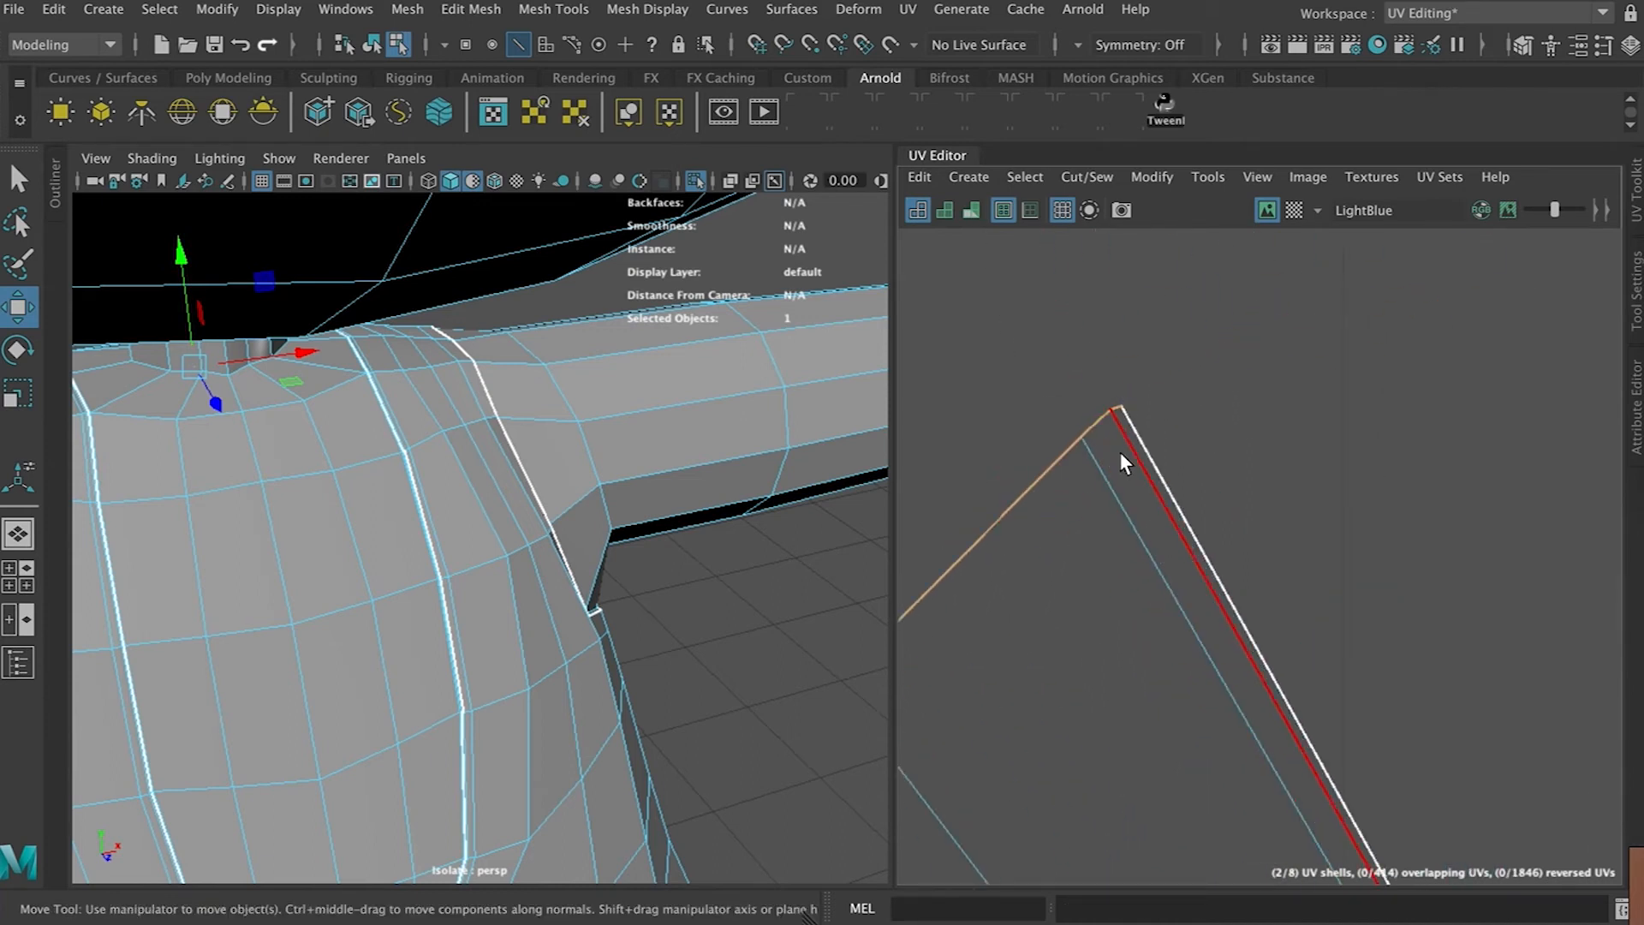
{"action": "left_click", "coordinate": [1104, 177]}
{"action": "left_click", "coordinate": [1128, 397]}
Examine the sewn strap seam area on the torso shell
{"action": "scroll", "coordinate": [1286, 590], "scroll_direction": "down", "scroll_amount": 4}
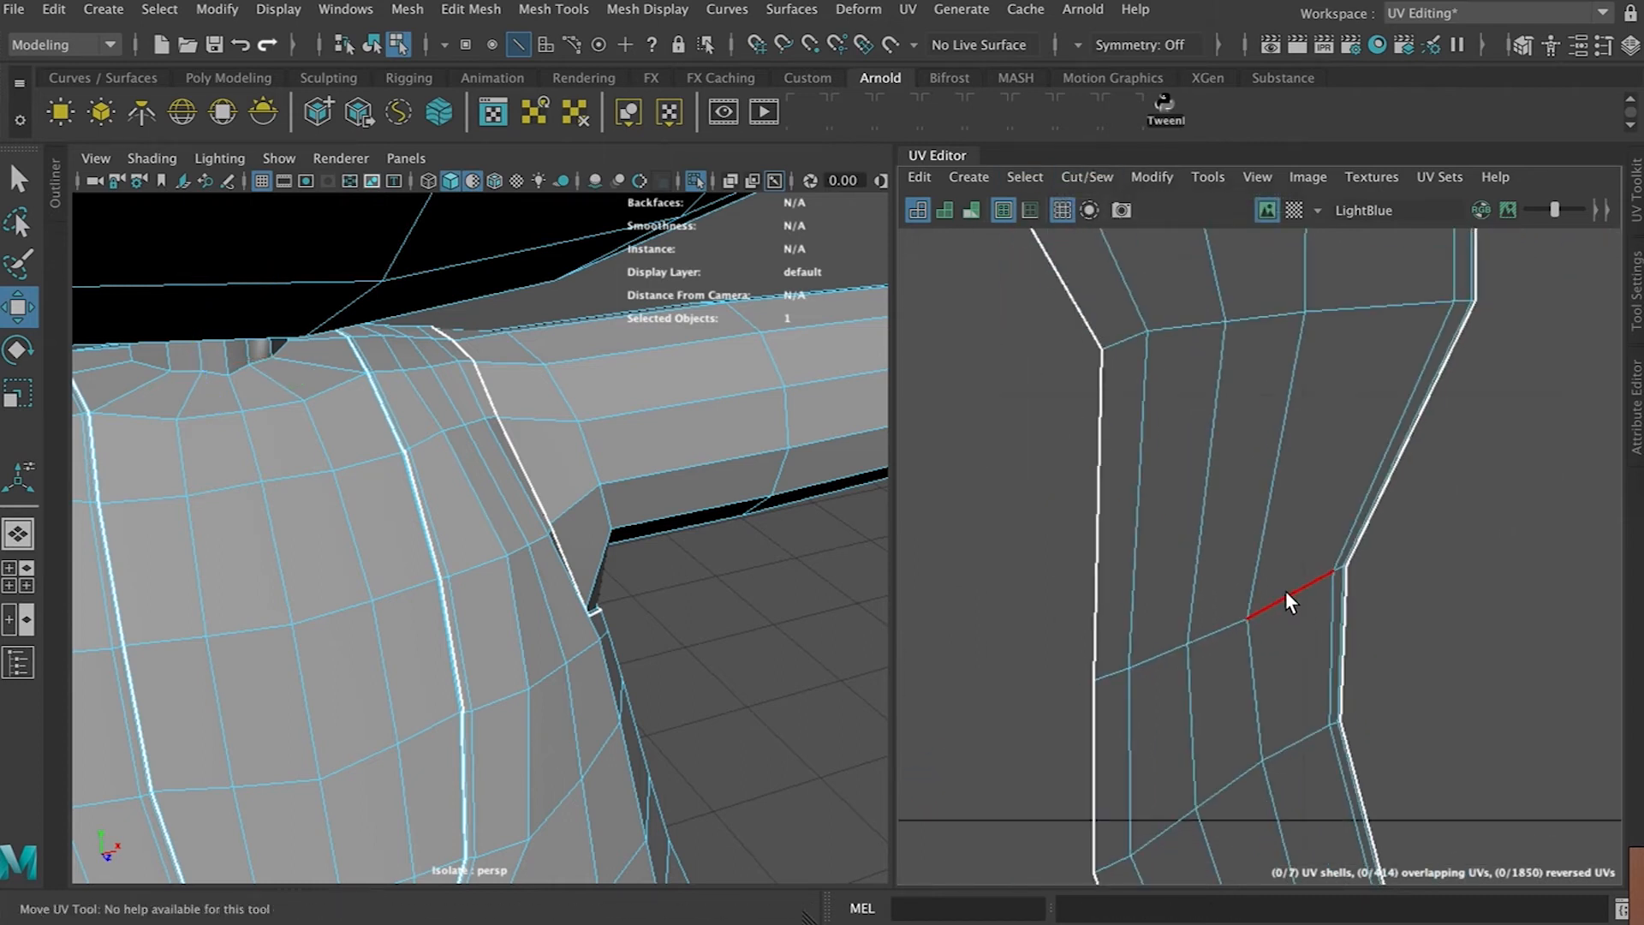
{"action": "scroll", "coordinate": [1284, 589], "scroll_direction": "down", "scroll_amount": 4}
{"action": "middle_click_drag", "start_coordinate": [1360, 580], "coordinate": [1198, 523], "text": "alt"}
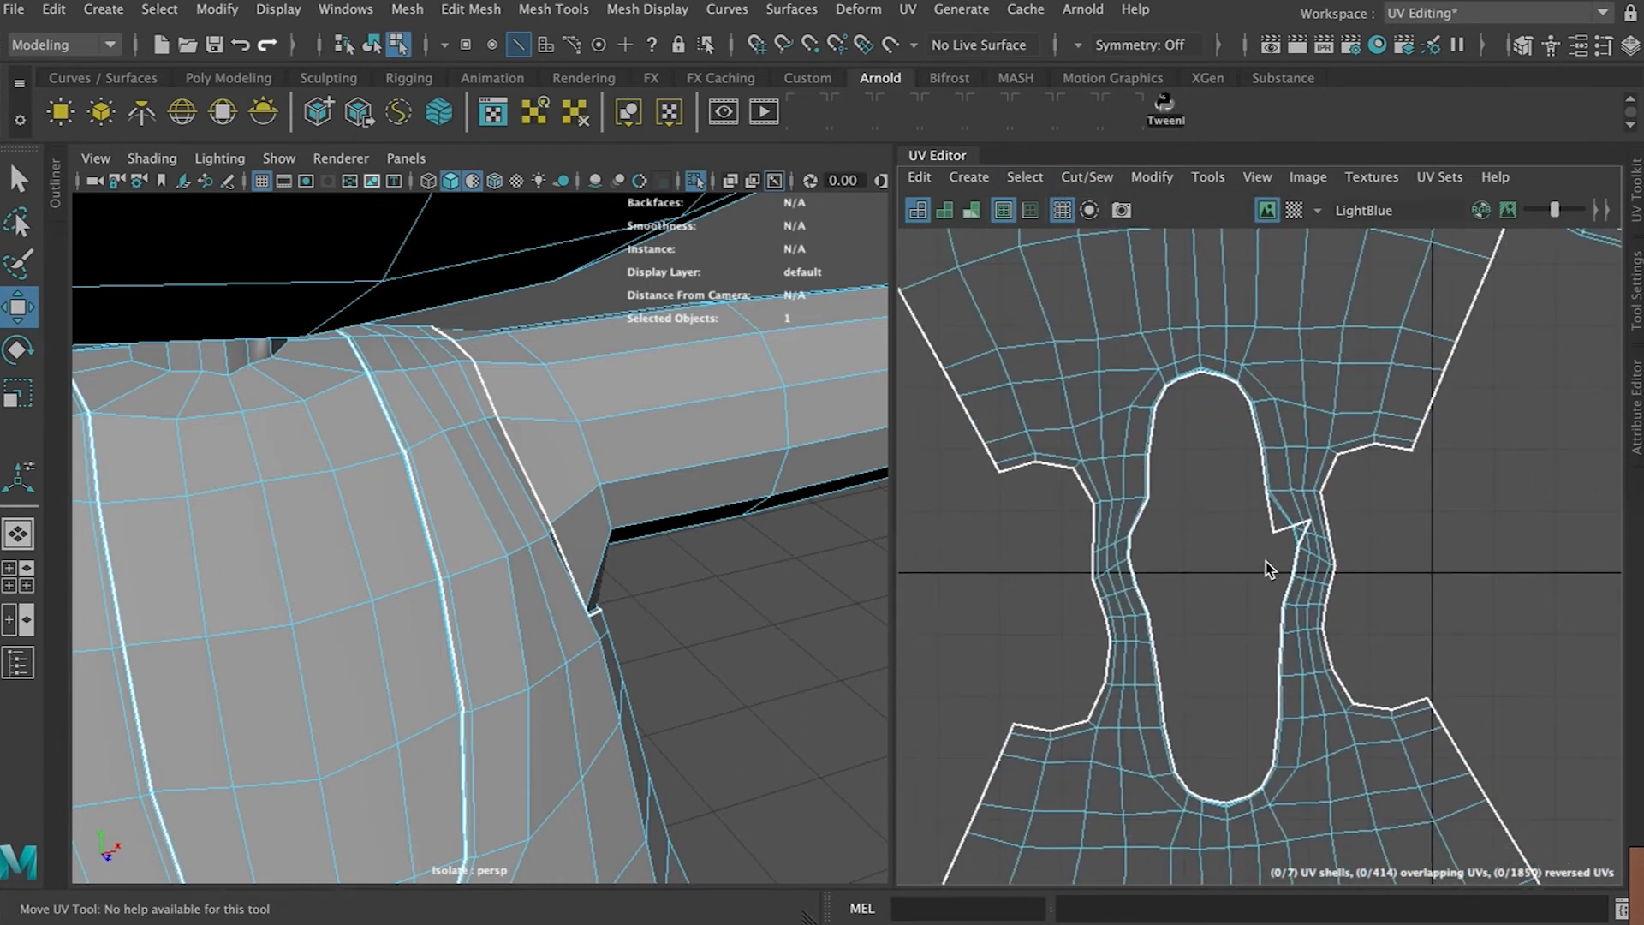
{"action": "left_click", "coordinate": [1300, 536]}
{"action": "scroll", "coordinate": [1295, 591], "scroll_direction": "up", "scroll_amount": 5}
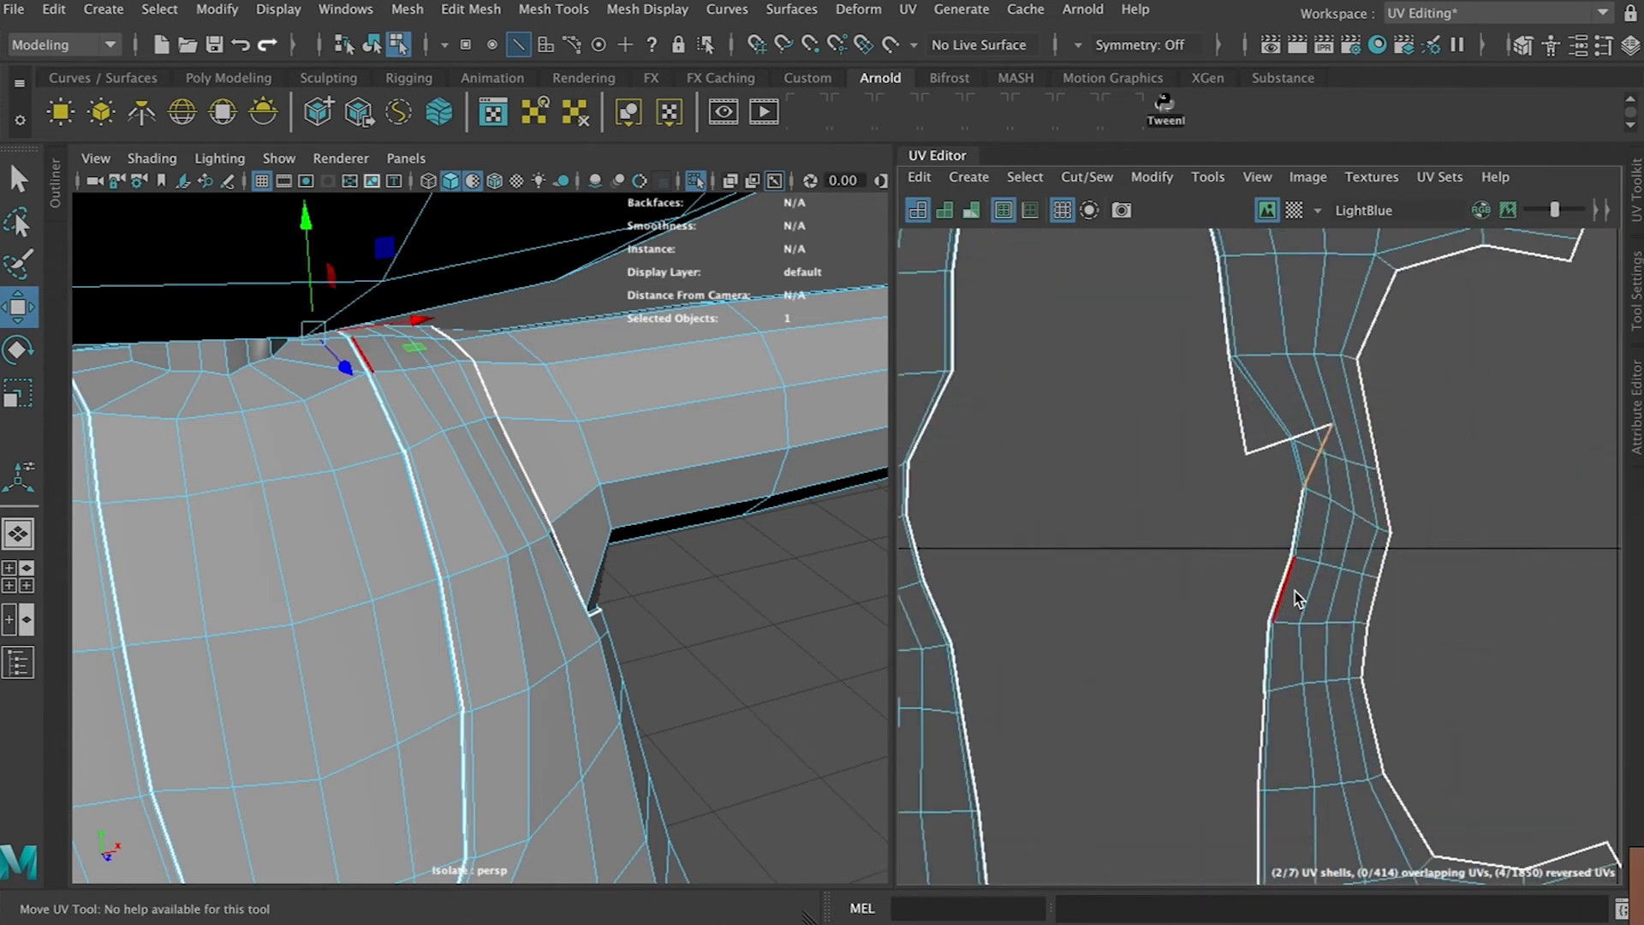
{"action": "scroll", "coordinate": [1295, 591], "scroll_direction": "down", "scroll_amount": 3}
{"action": "middle_click_drag", "start_coordinate": [1323, 397], "coordinate": [1263, 607], "text": "alt"}
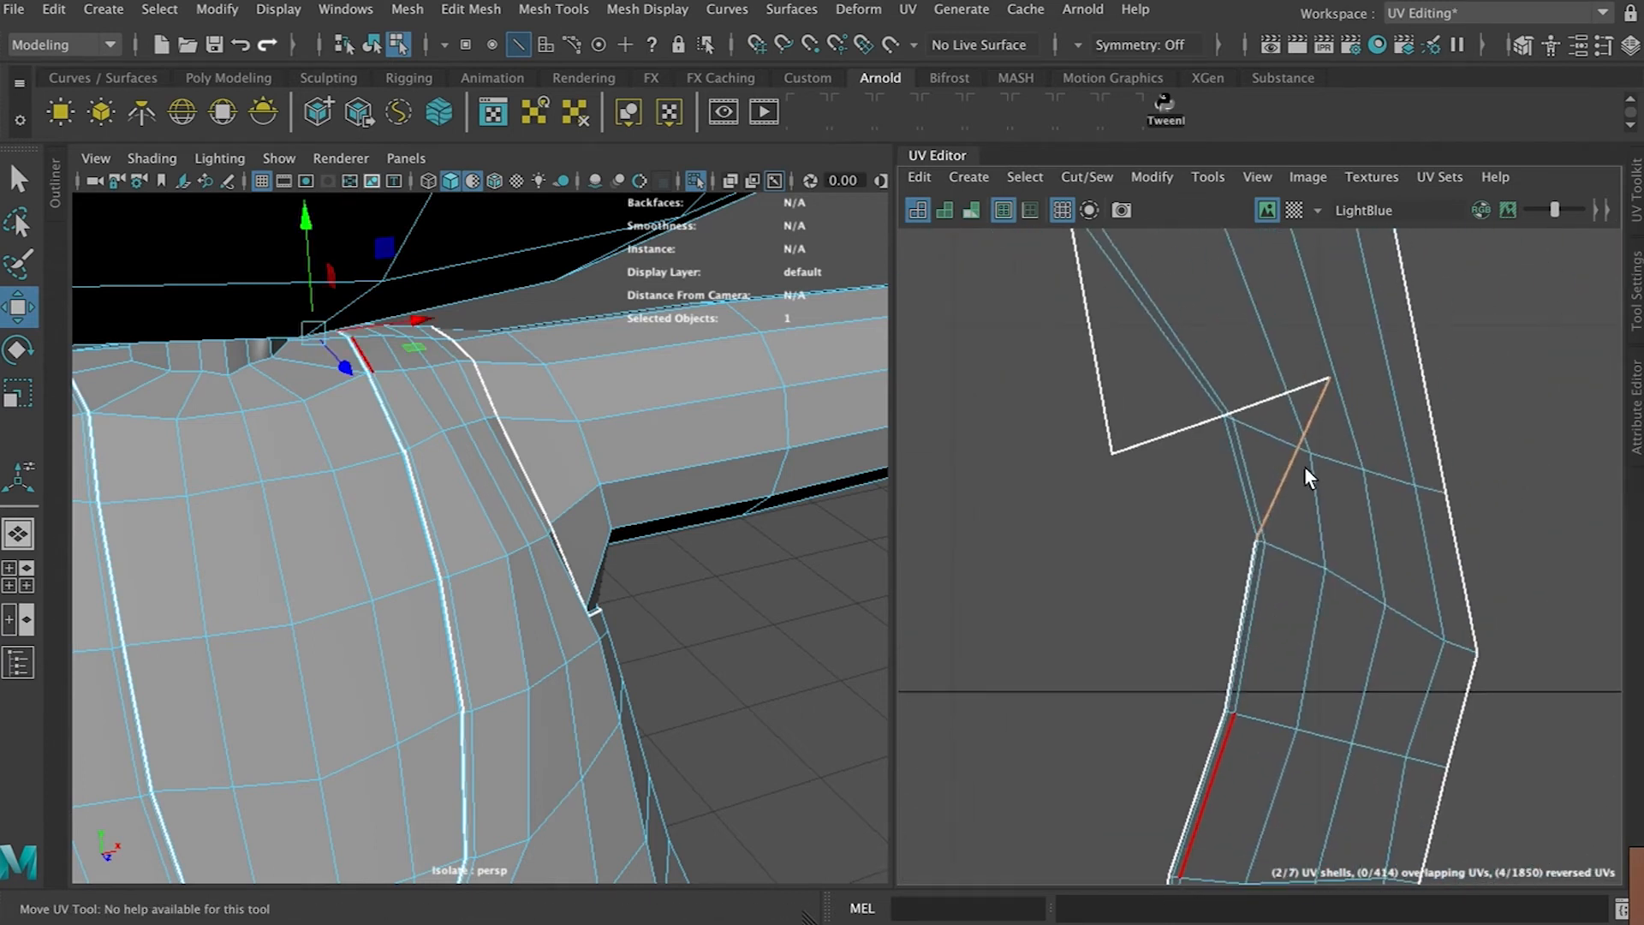
{"action": "left_click", "coordinate": [1320, 375]}
{"action": "right_click_drag", "start_coordinate": [1286, 492], "coordinate": [1228, 442]}
{"action": "scroll", "coordinate": [1297, 582], "scroll_direction": "down", "scroll_amount": 4}
{"action": "left_click", "coordinate": [1297, 580]}
{"action": "scroll", "coordinate": [1322, 554], "scroll_direction": "down", "scroll_amount": 5}
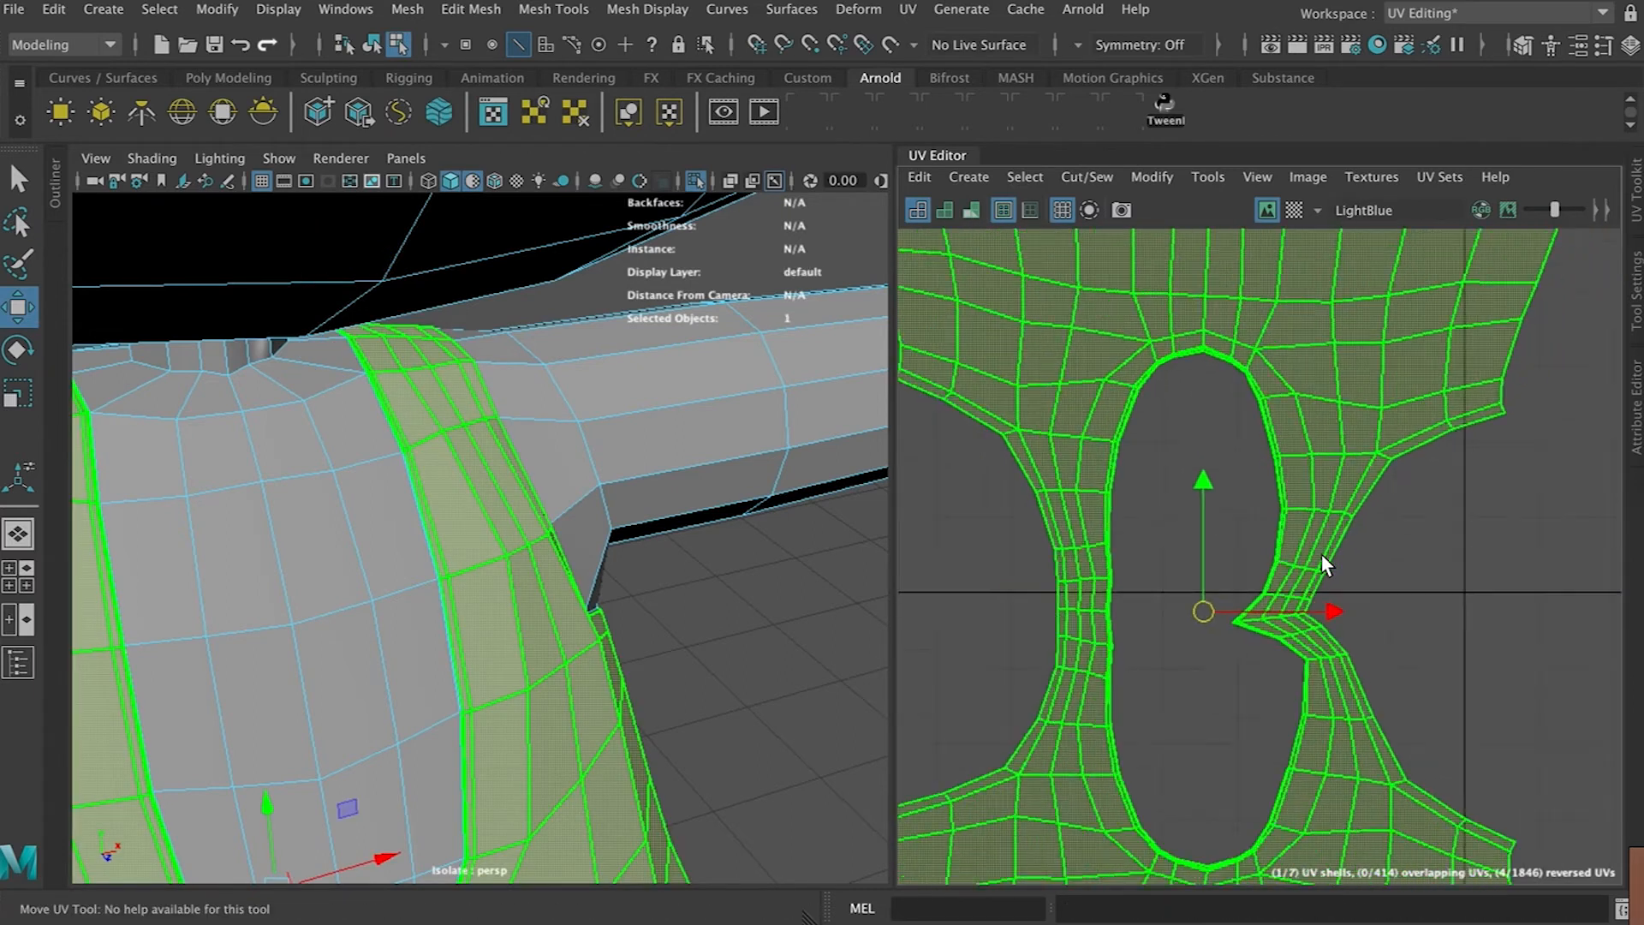
Select the kinked UVs at the strap seam notch and move them to smooth the border
{"action": "scroll", "coordinate": [1332, 628], "scroll_direction": "down", "scroll_amount": 5}
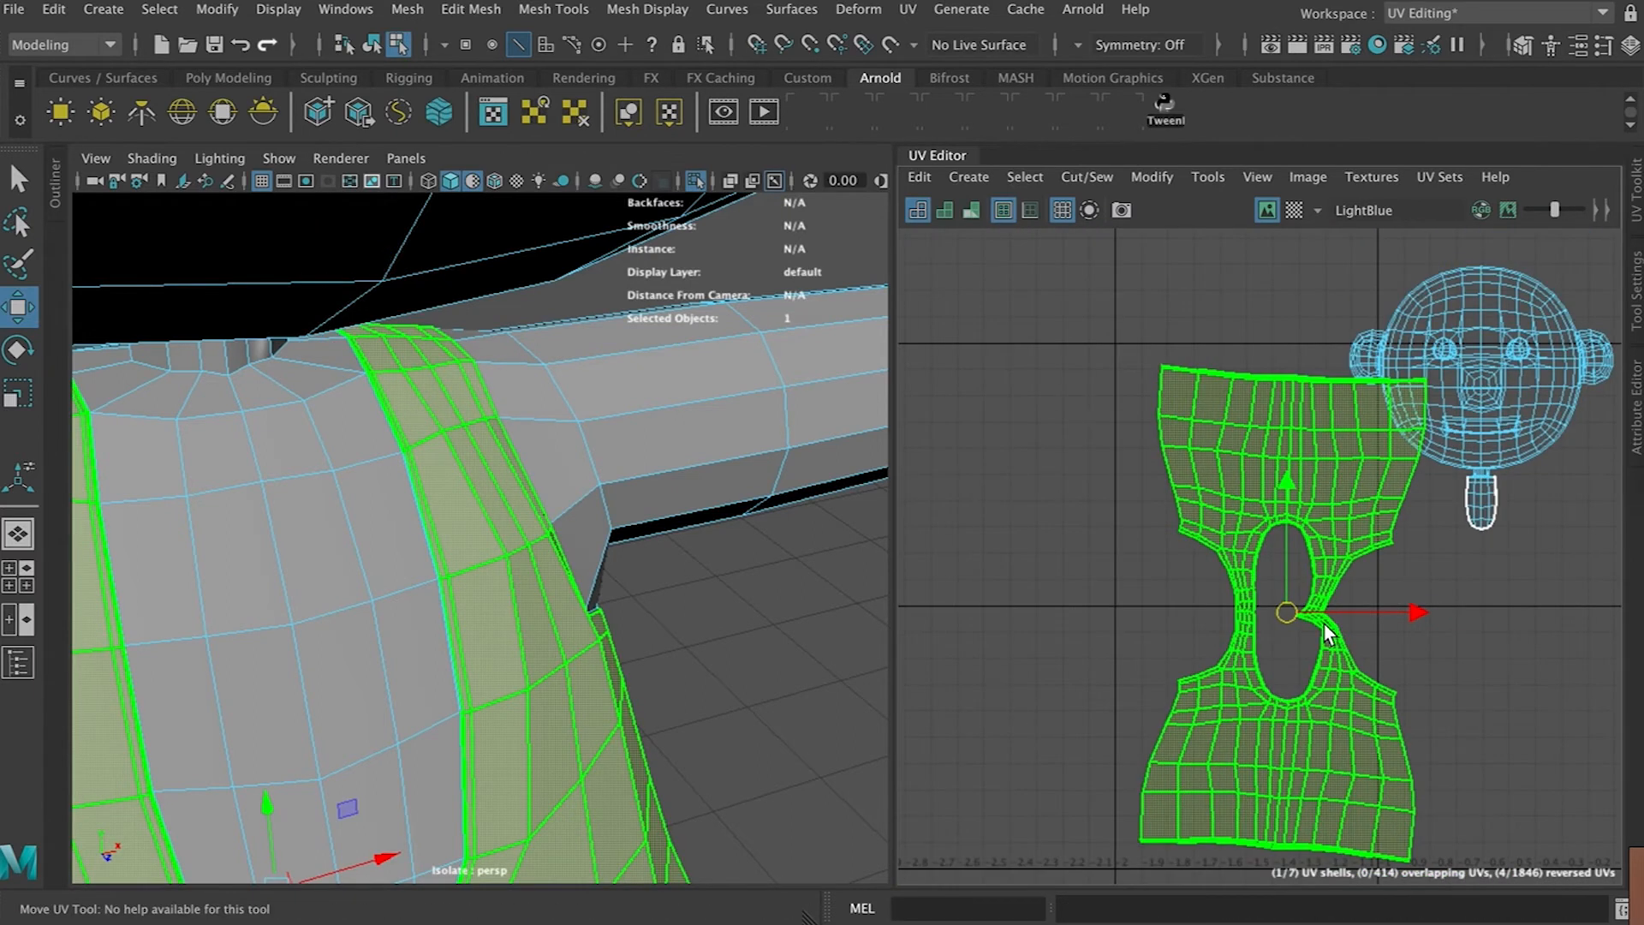
{"action": "scroll", "coordinate": [1325, 628], "scroll_direction": "up", "scroll_amount": 4}
{"action": "scroll", "coordinate": [1325, 634], "scroll_direction": "up", "scroll_amount": 3}
{"action": "right_click_drag", "start_coordinate": [1295, 580], "coordinate": [1353, 556]}
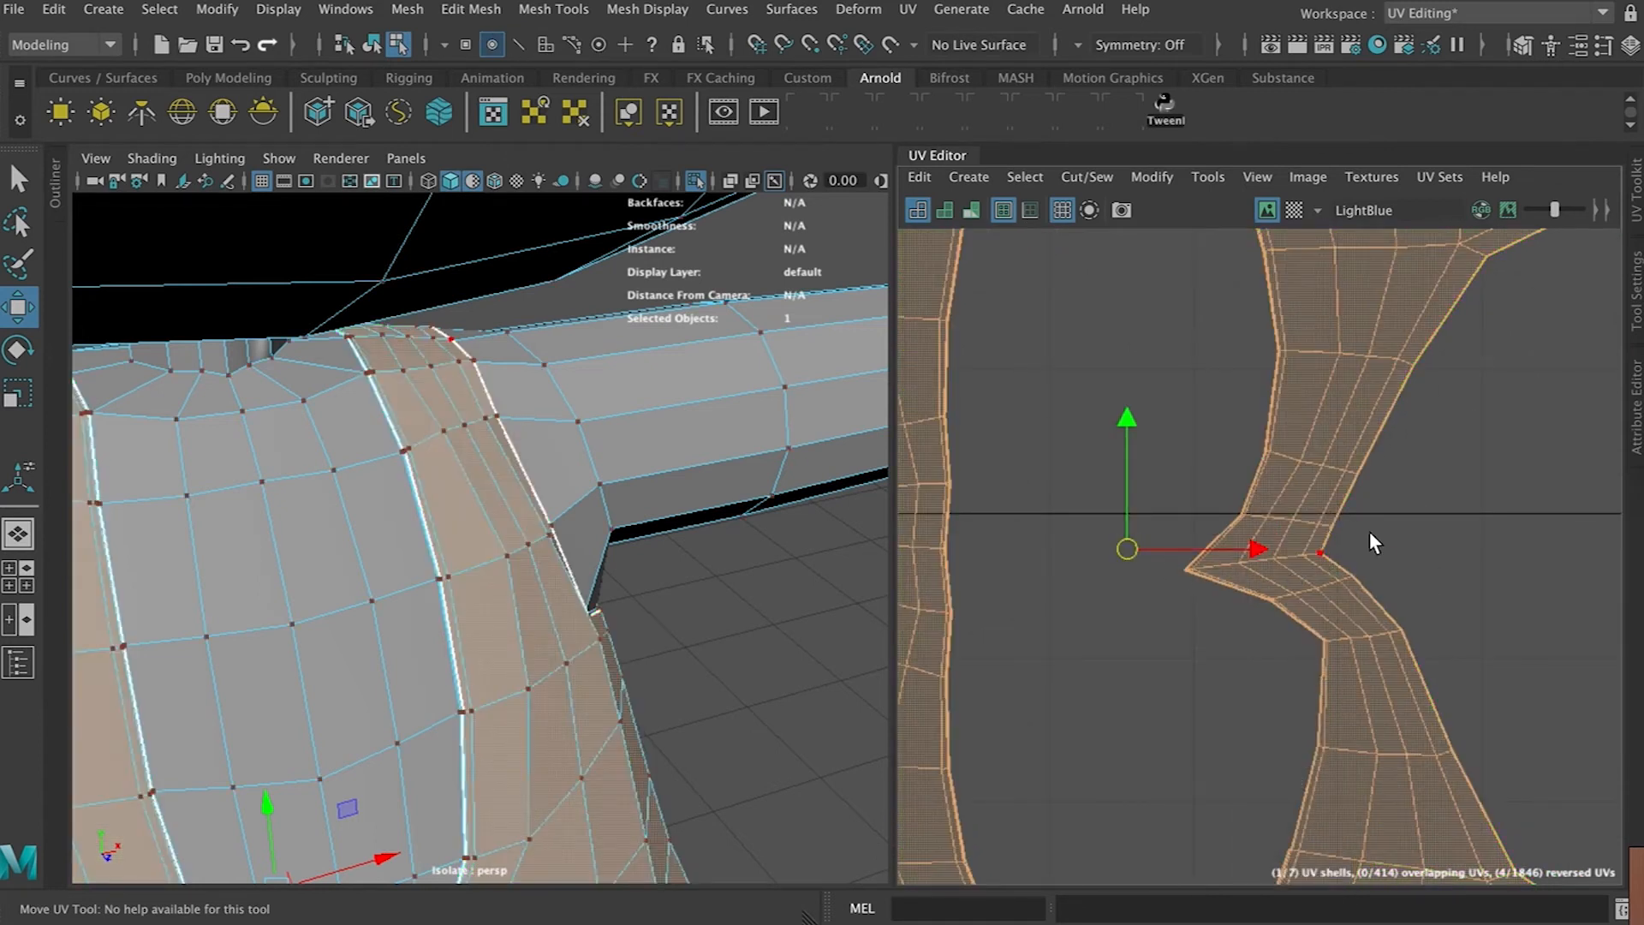
{"action": "left_click", "coordinate": [1371, 531]}
{"action": "left_click_drag", "start_coordinate": [1337, 548], "coordinate": [1158, 575]}
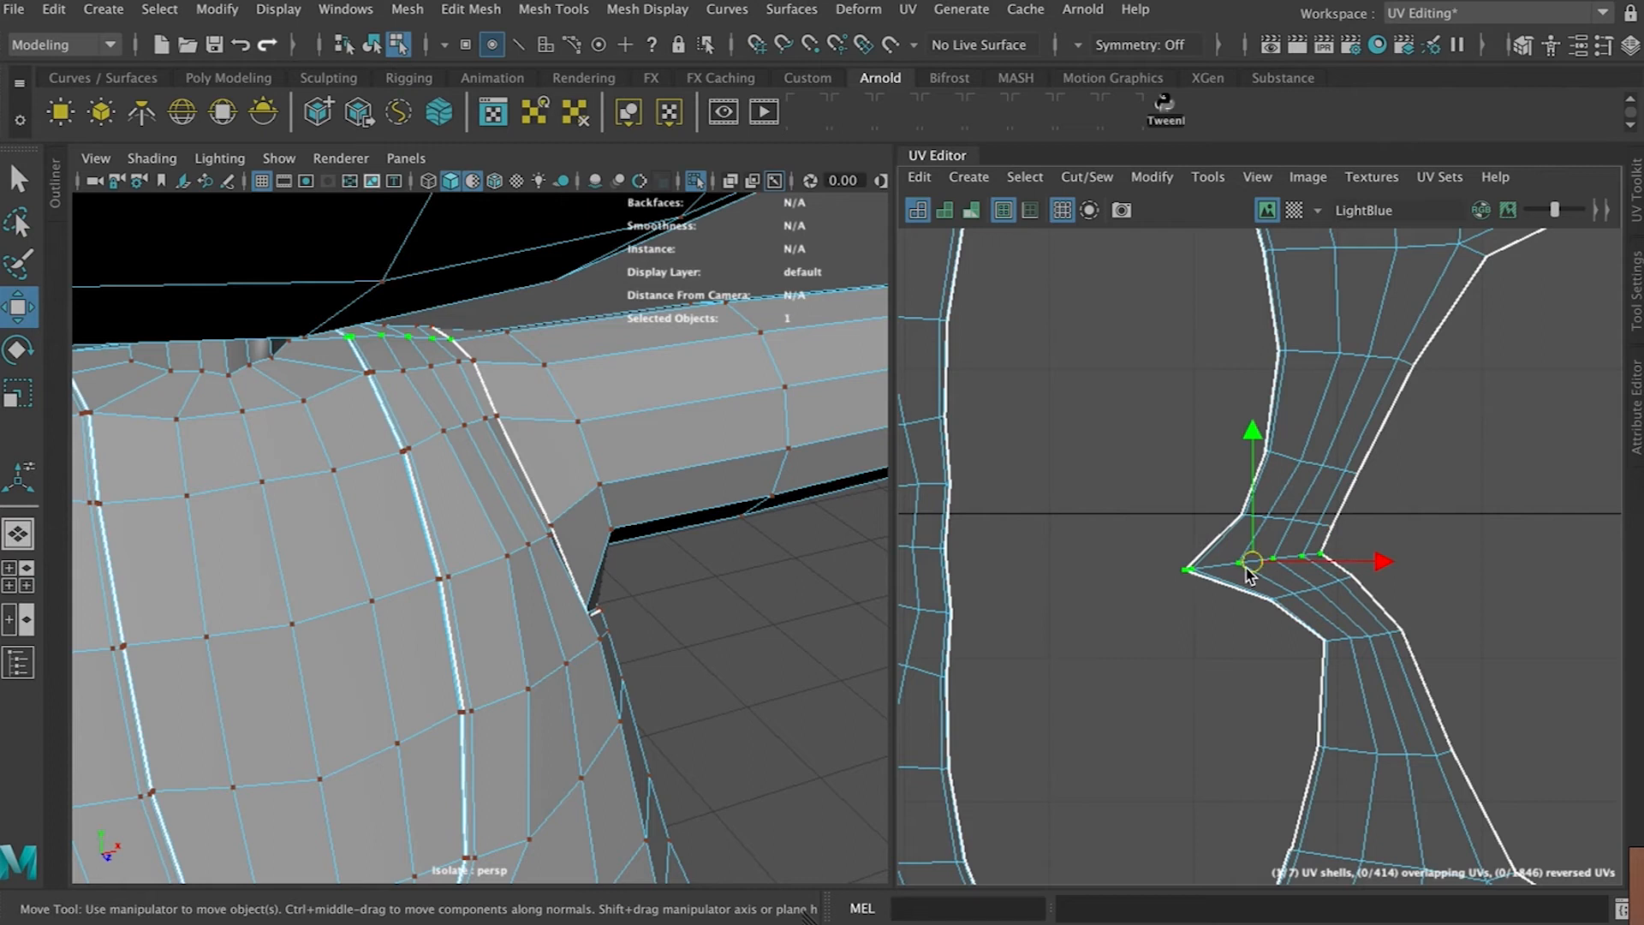
{"action": "left_click_drag", "start_coordinate": [1347, 563], "coordinate": [1387, 554]}
{"action": "left_click_drag", "start_coordinate": [1218, 412], "coordinate": [1387, 502]}
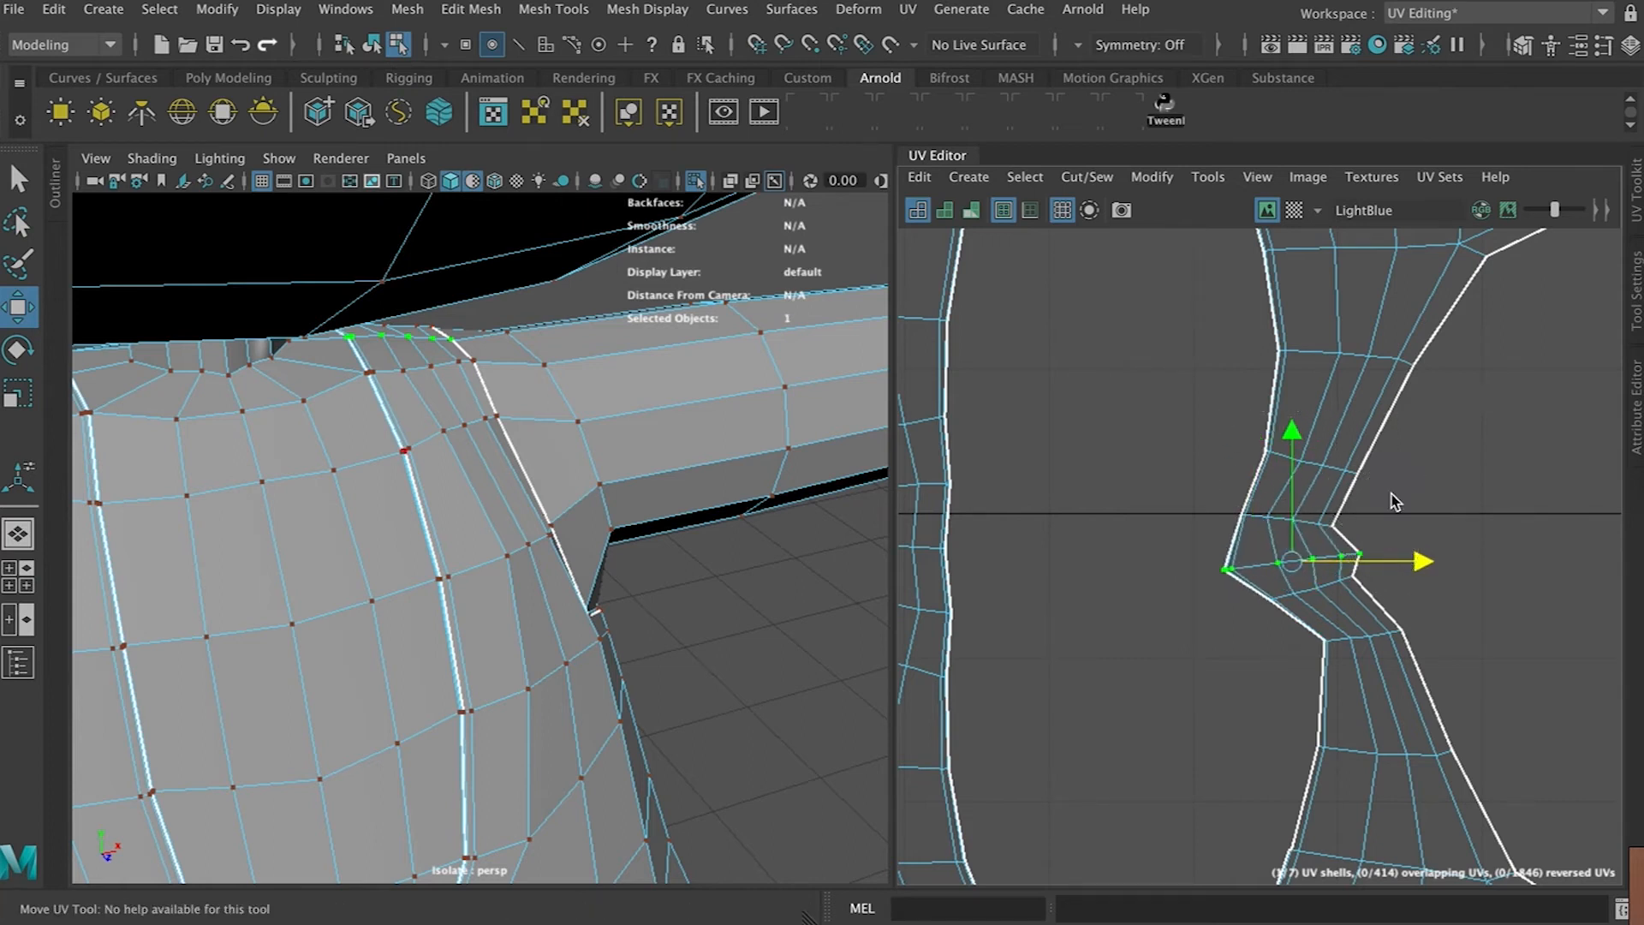
Switch to UV shell selection and apply Optimize to the torso shell
{"action": "scroll", "coordinate": [1323, 634], "scroll_direction": "down", "scroll_amount": 5}
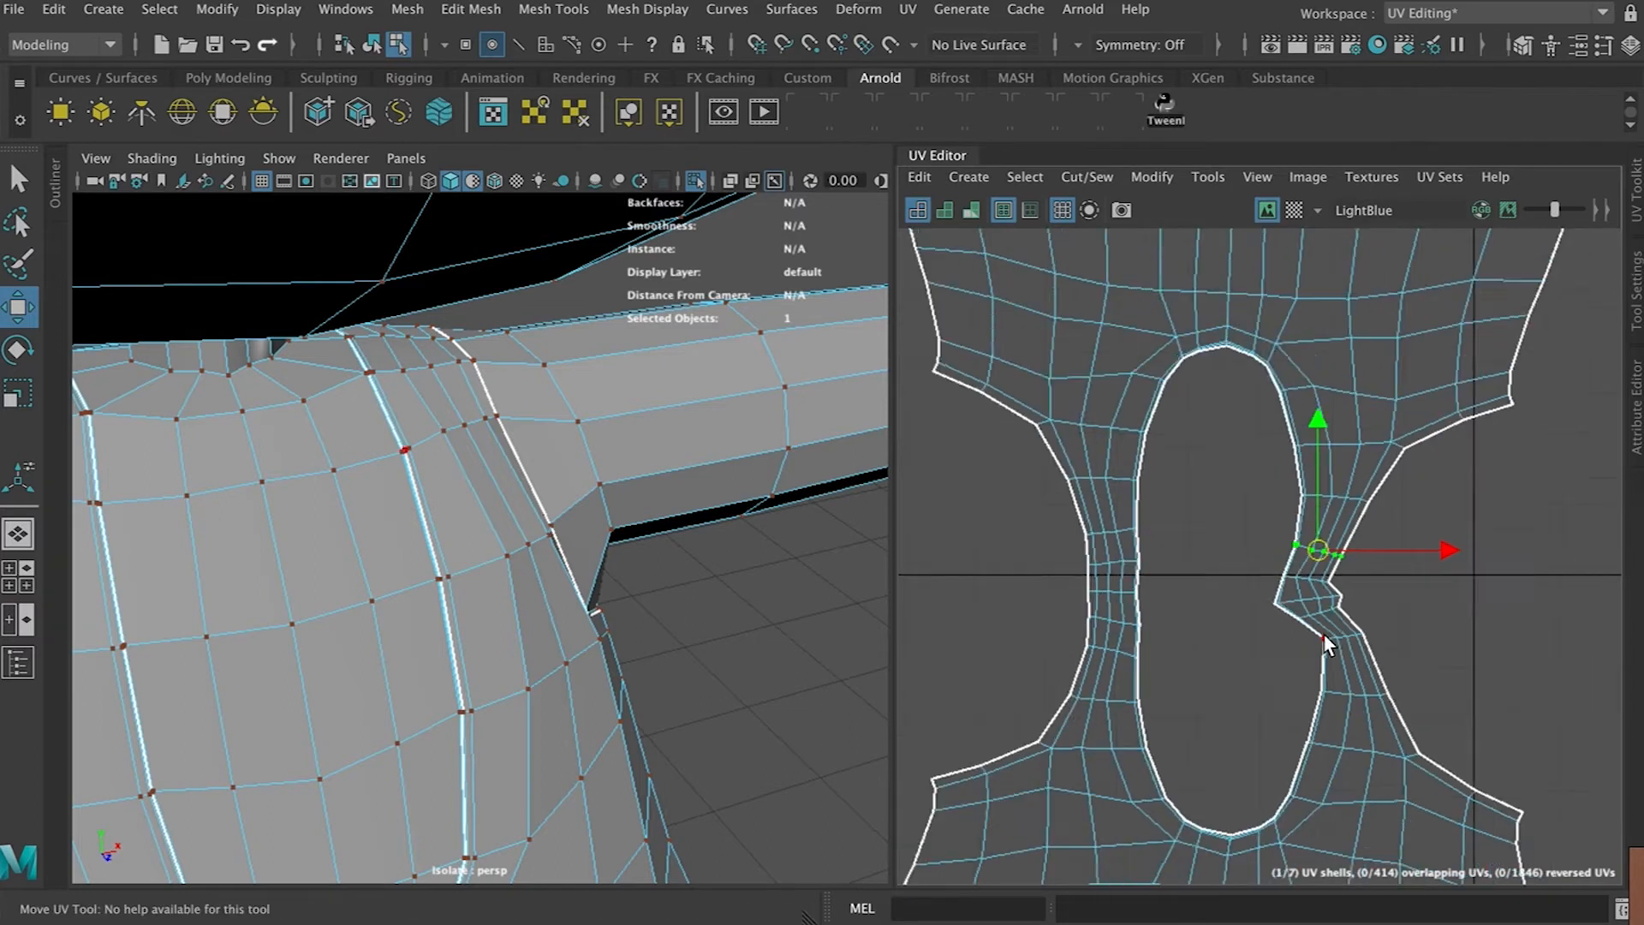
{"action": "right_click_drag", "start_coordinate": [1311, 419], "coordinate": [1211, 382]}
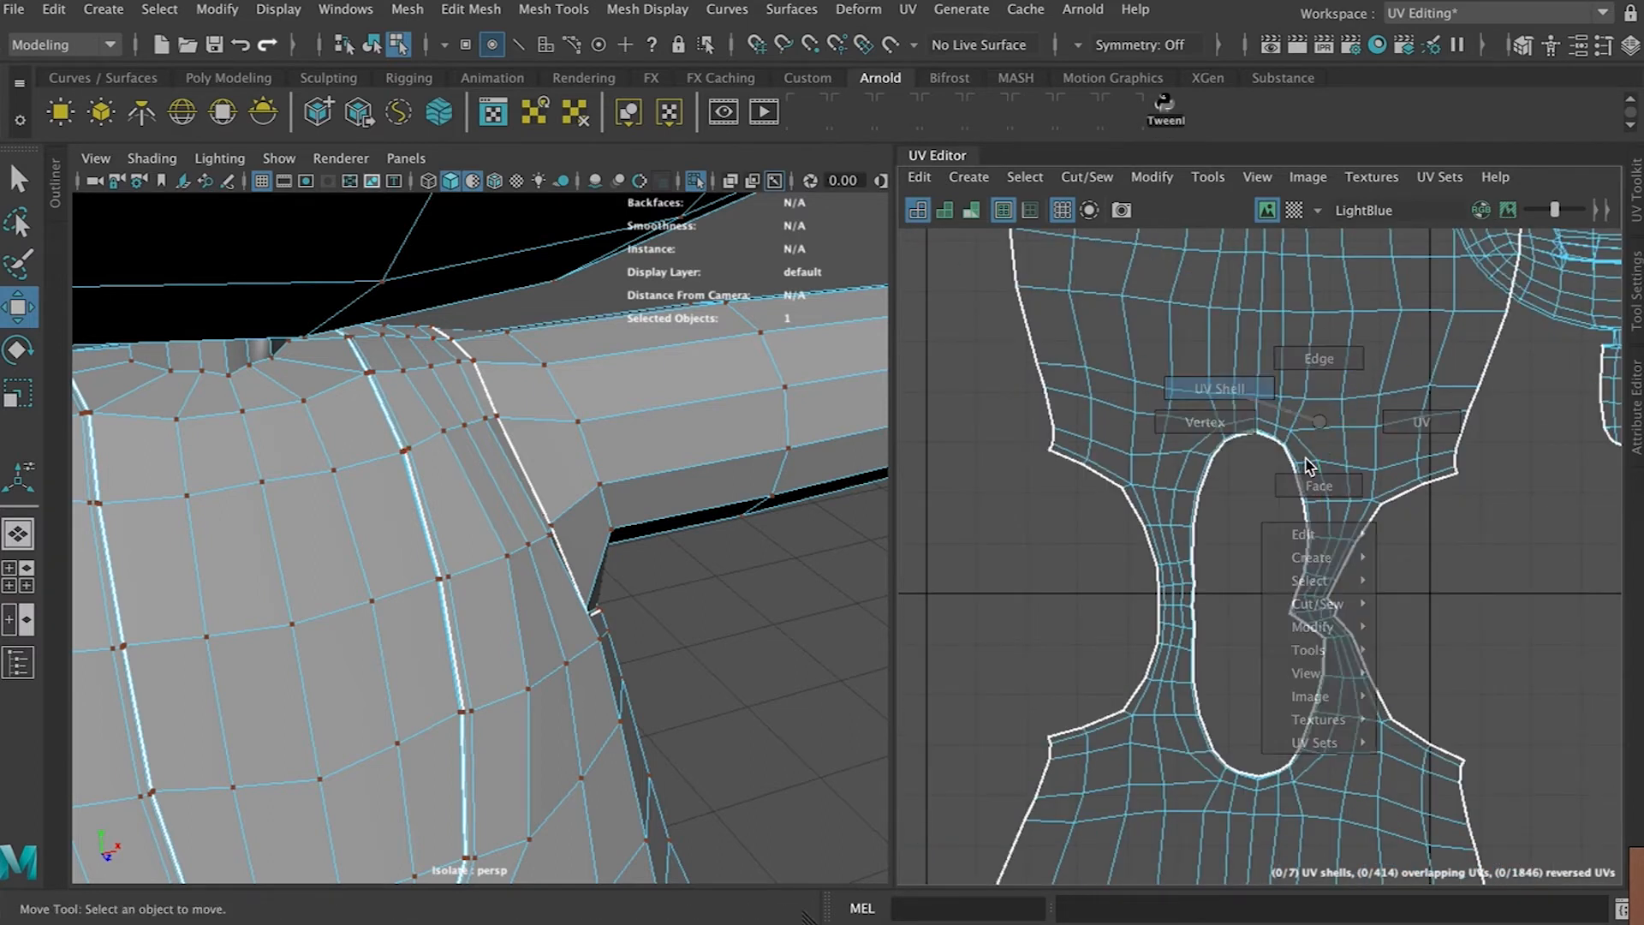
{"action": "left_click", "coordinate": [1152, 177]}
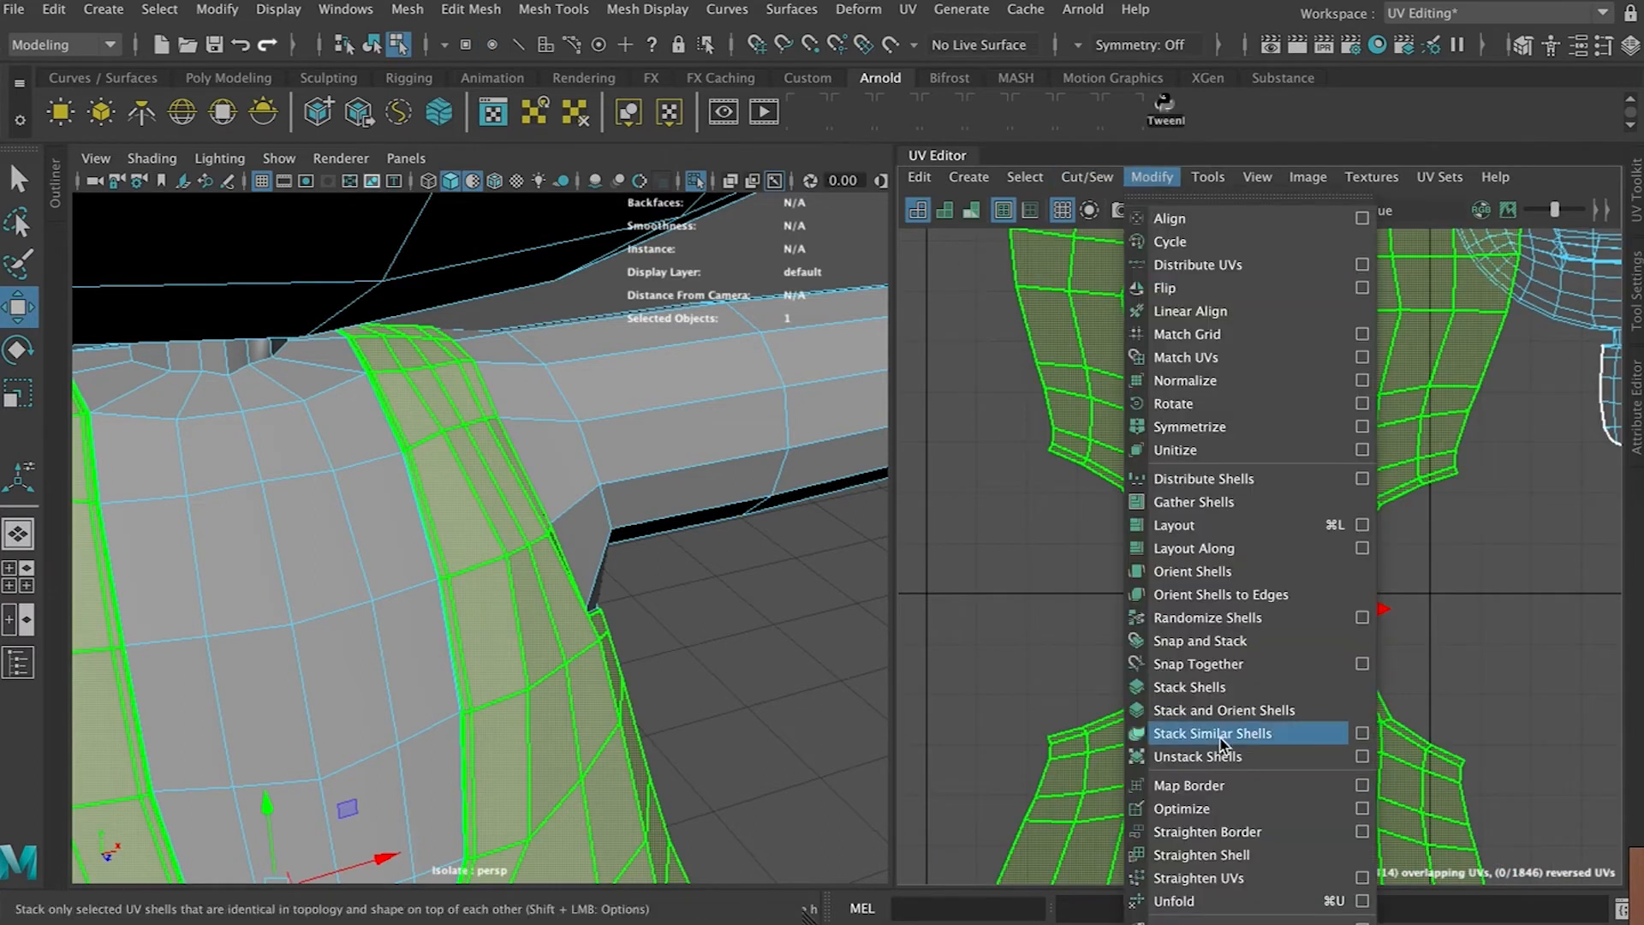
{"action": "left_click", "coordinate": [1208, 809]}
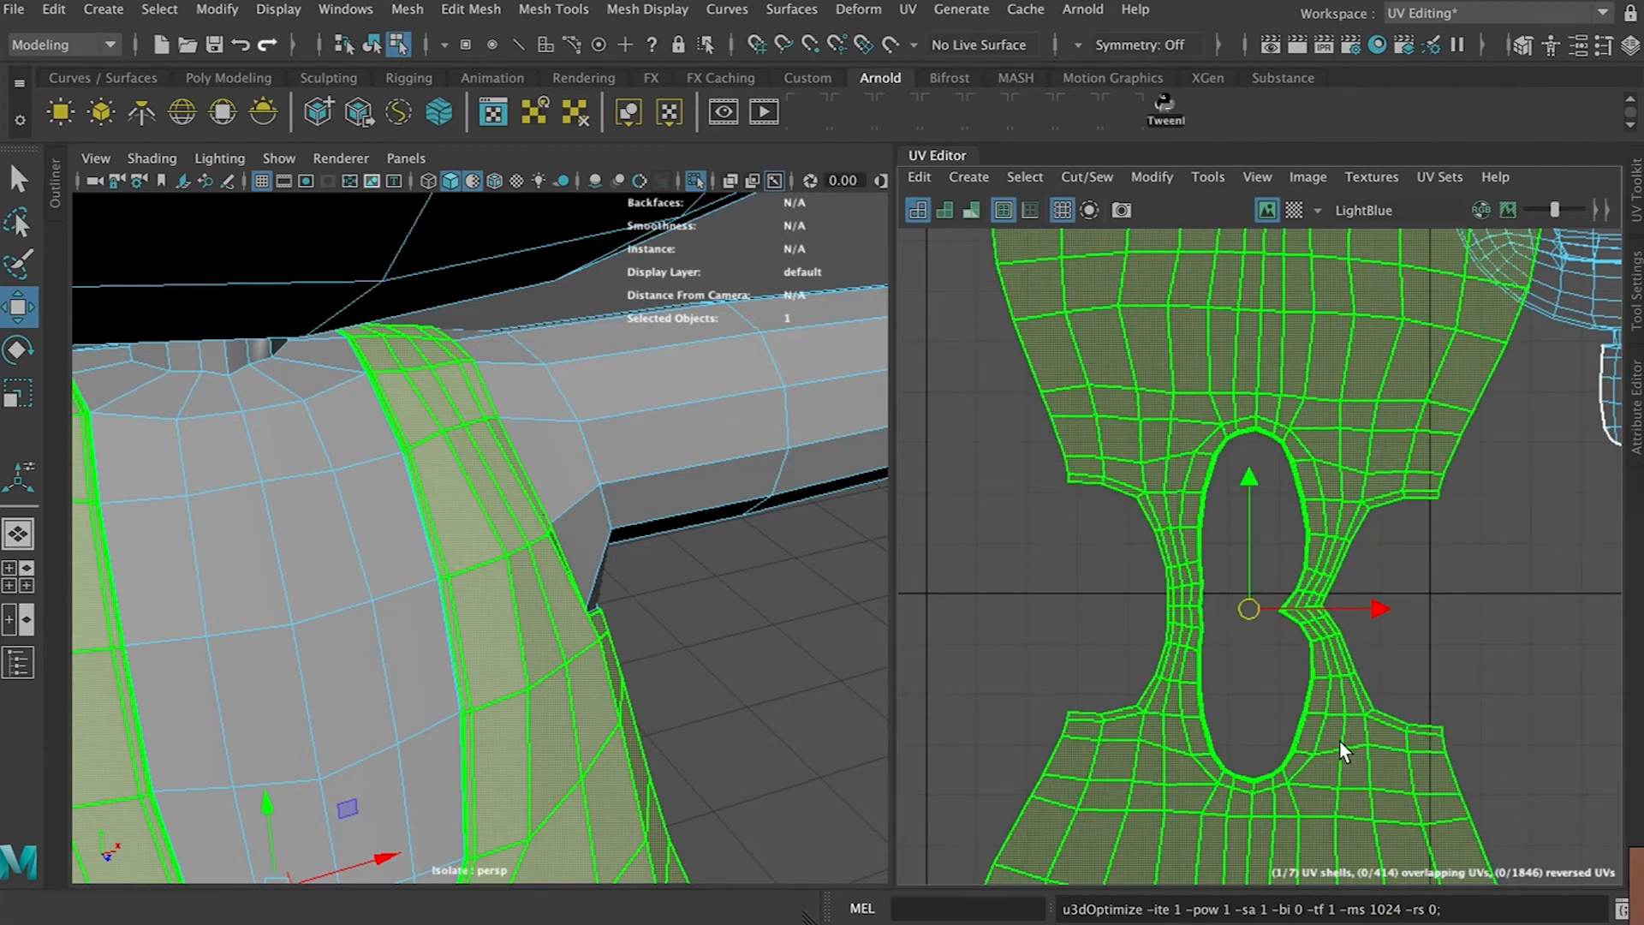
Repeat the Optimize on the torso shell and move the shell aside
{"action": "scroll", "coordinate": [1362, 698], "scroll_direction": "down", "scroll_amount": 2}
{"action": "middle_click_drag", "start_coordinate": [1409, 672], "coordinate": [1287, 615], "text": "alt"}
{"action": "key", "text": "g"}
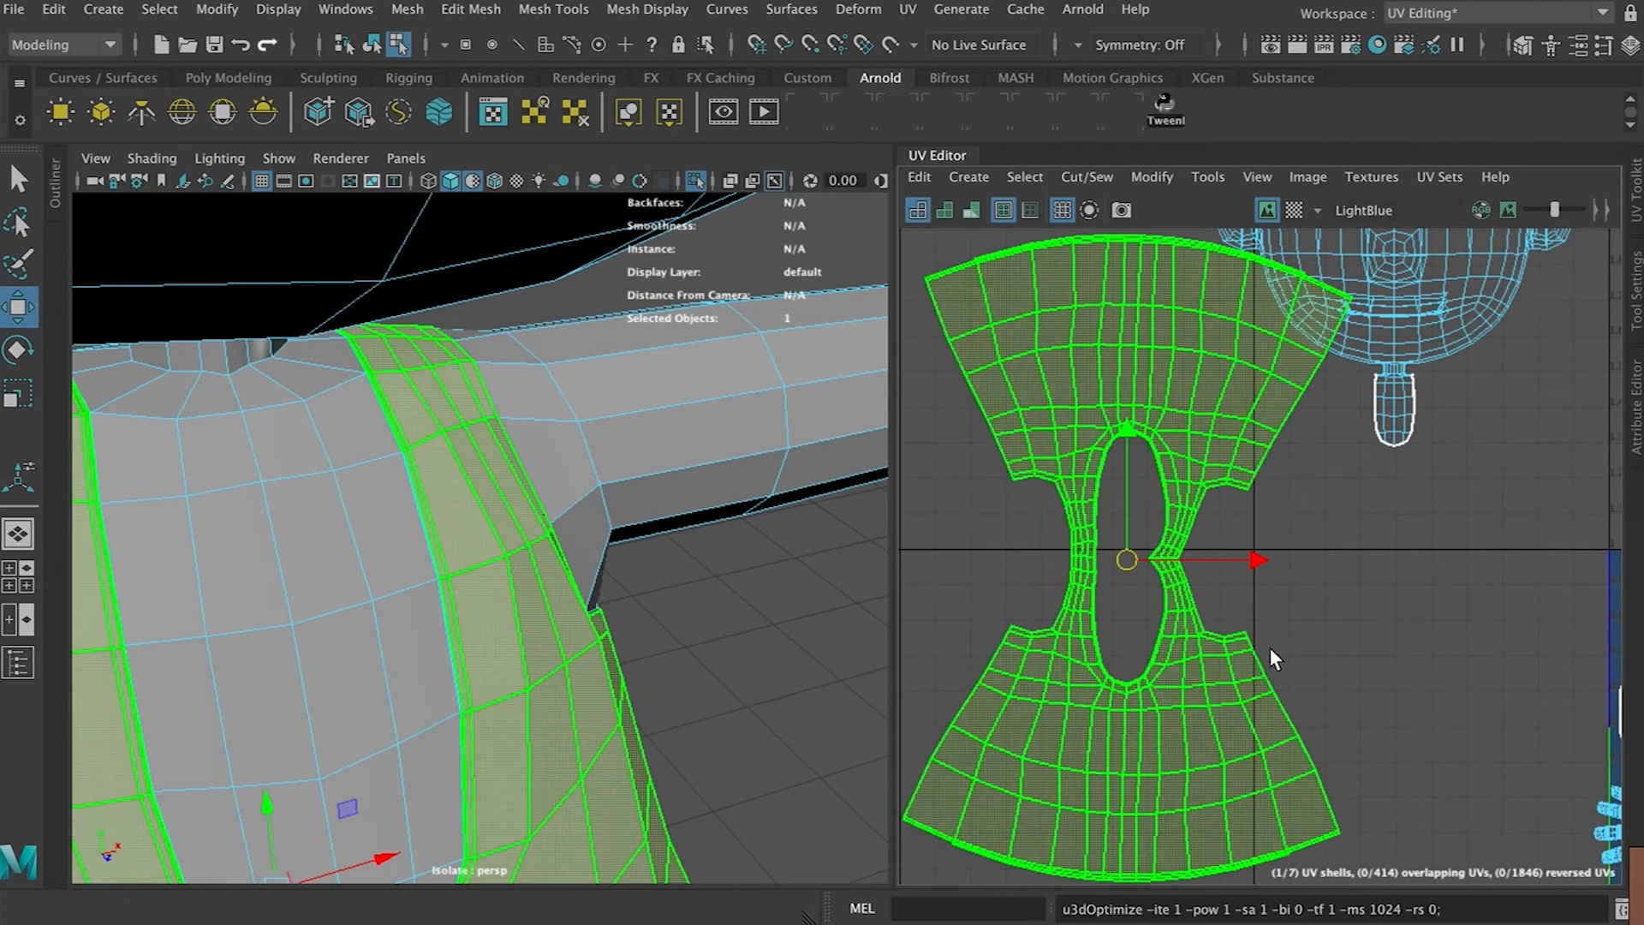
{"action": "left_click_drag", "start_coordinate": [1128, 554], "coordinate": [1044, 544]}
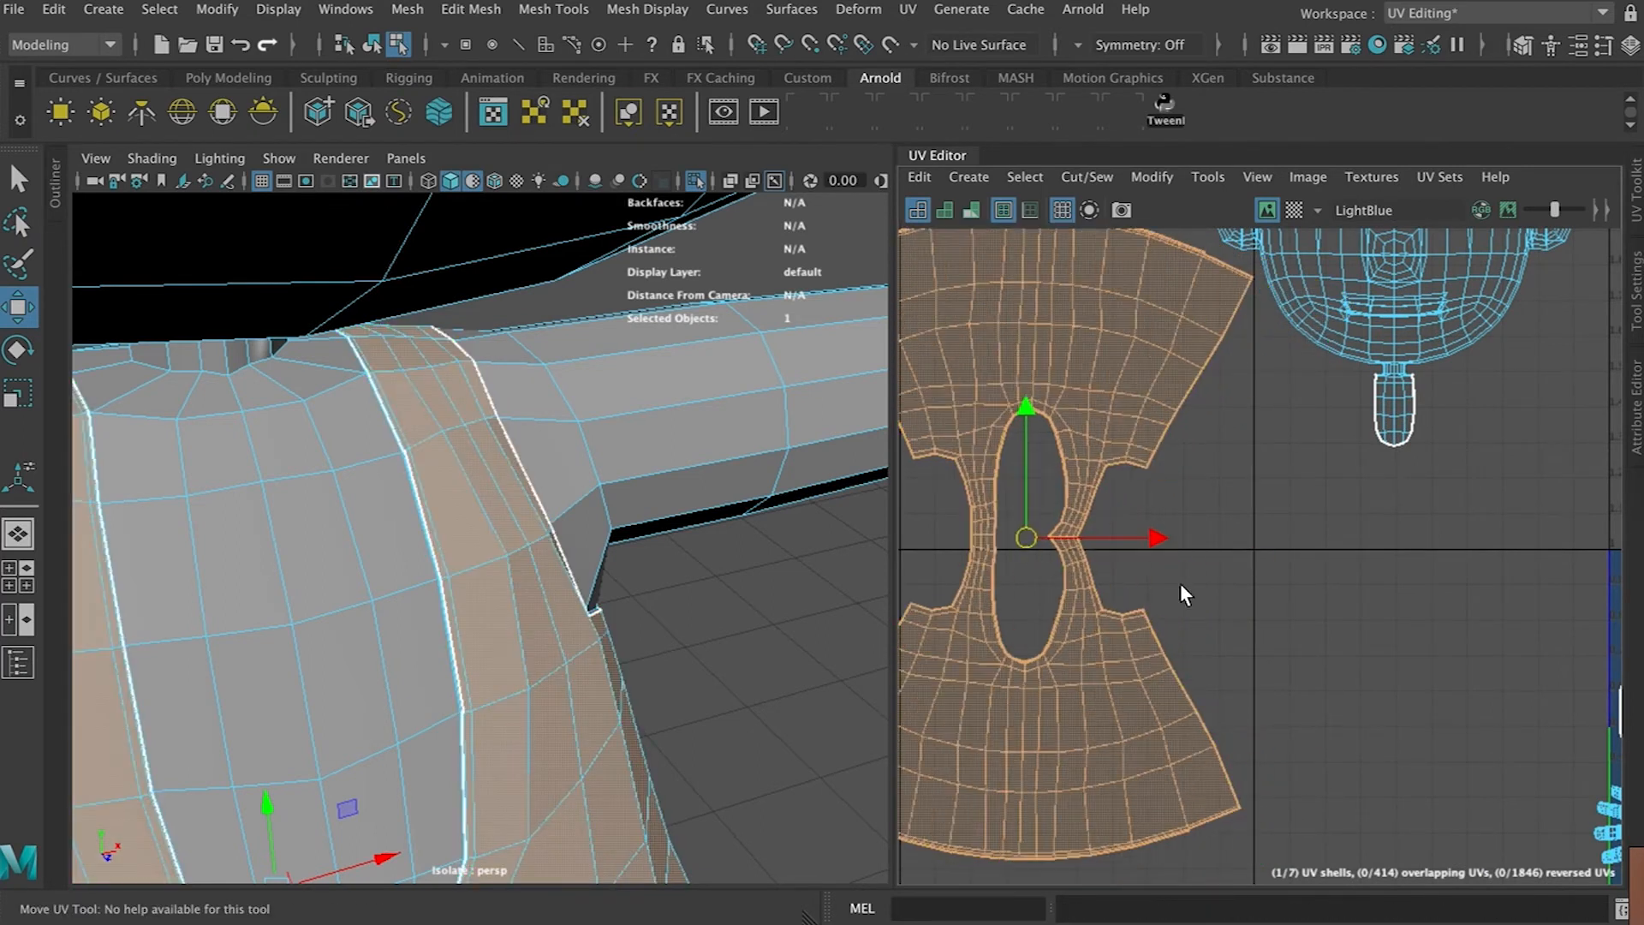
Select the arm's UV shell in the UV editor
{"action": "scroll", "coordinate": [1190, 589], "scroll_direction": "down", "scroll_amount": 2}
{"action": "middle_click_drag", "start_coordinate": [1389, 429], "coordinate": [1158, 417], "text": "alt"}
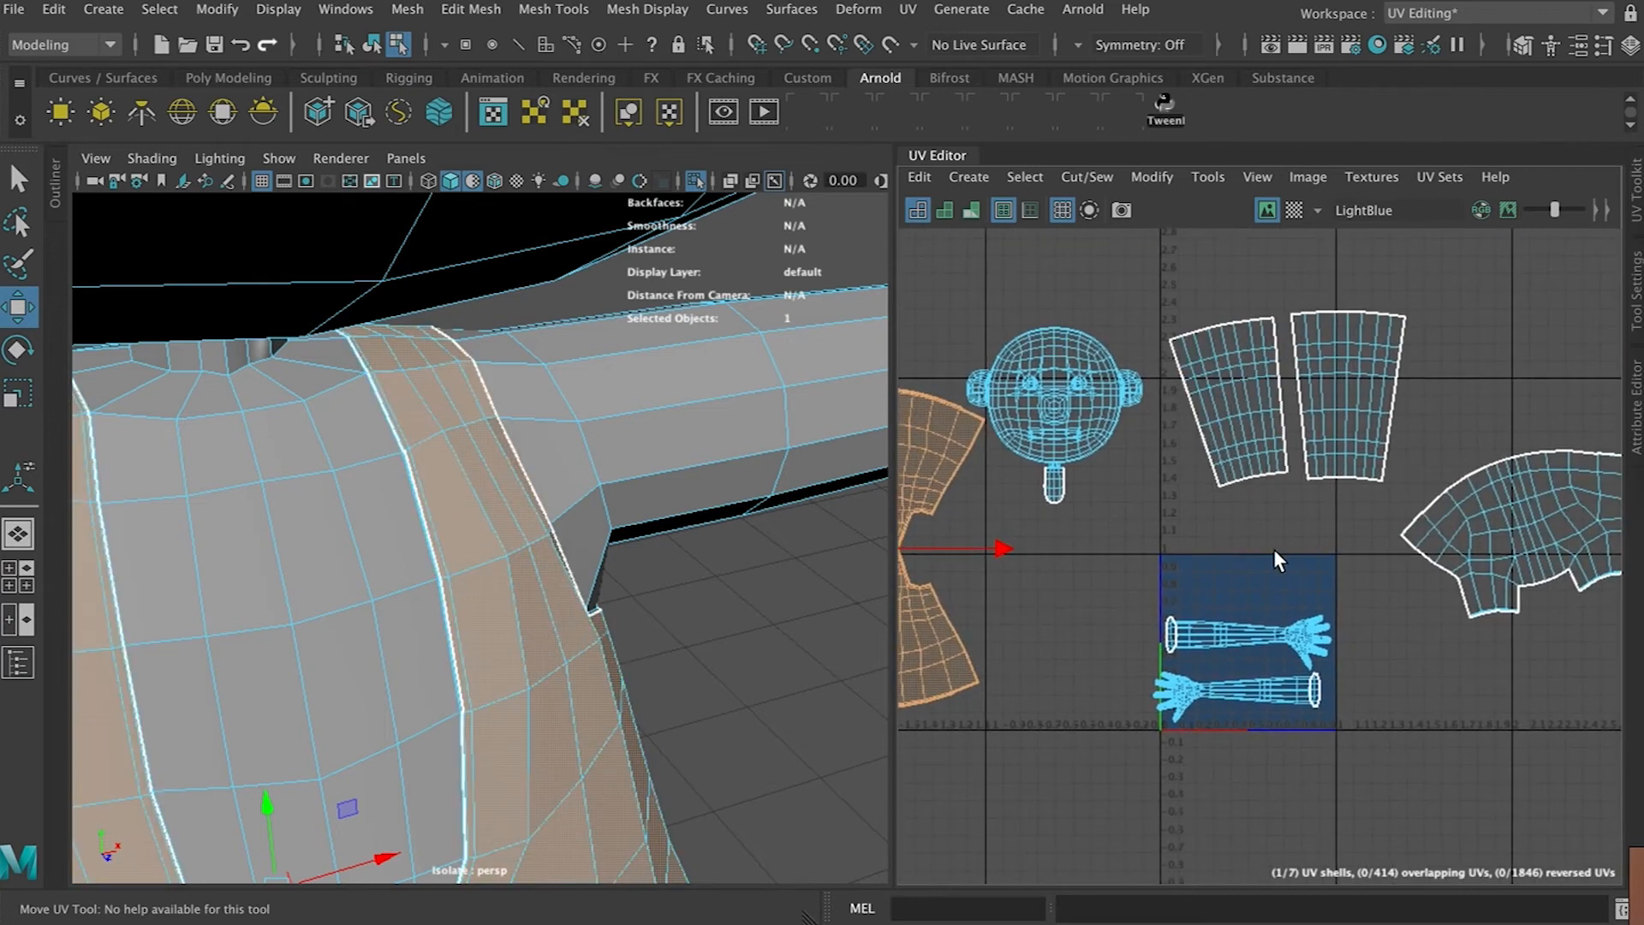
{"action": "scroll", "coordinate": [1231, 658], "scroll_direction": "down", "scroll_amount": 2}
{"action": "scroll", "coordinate": [1232, 657], "scroll_direction": "up", "scroll_amount": 5}
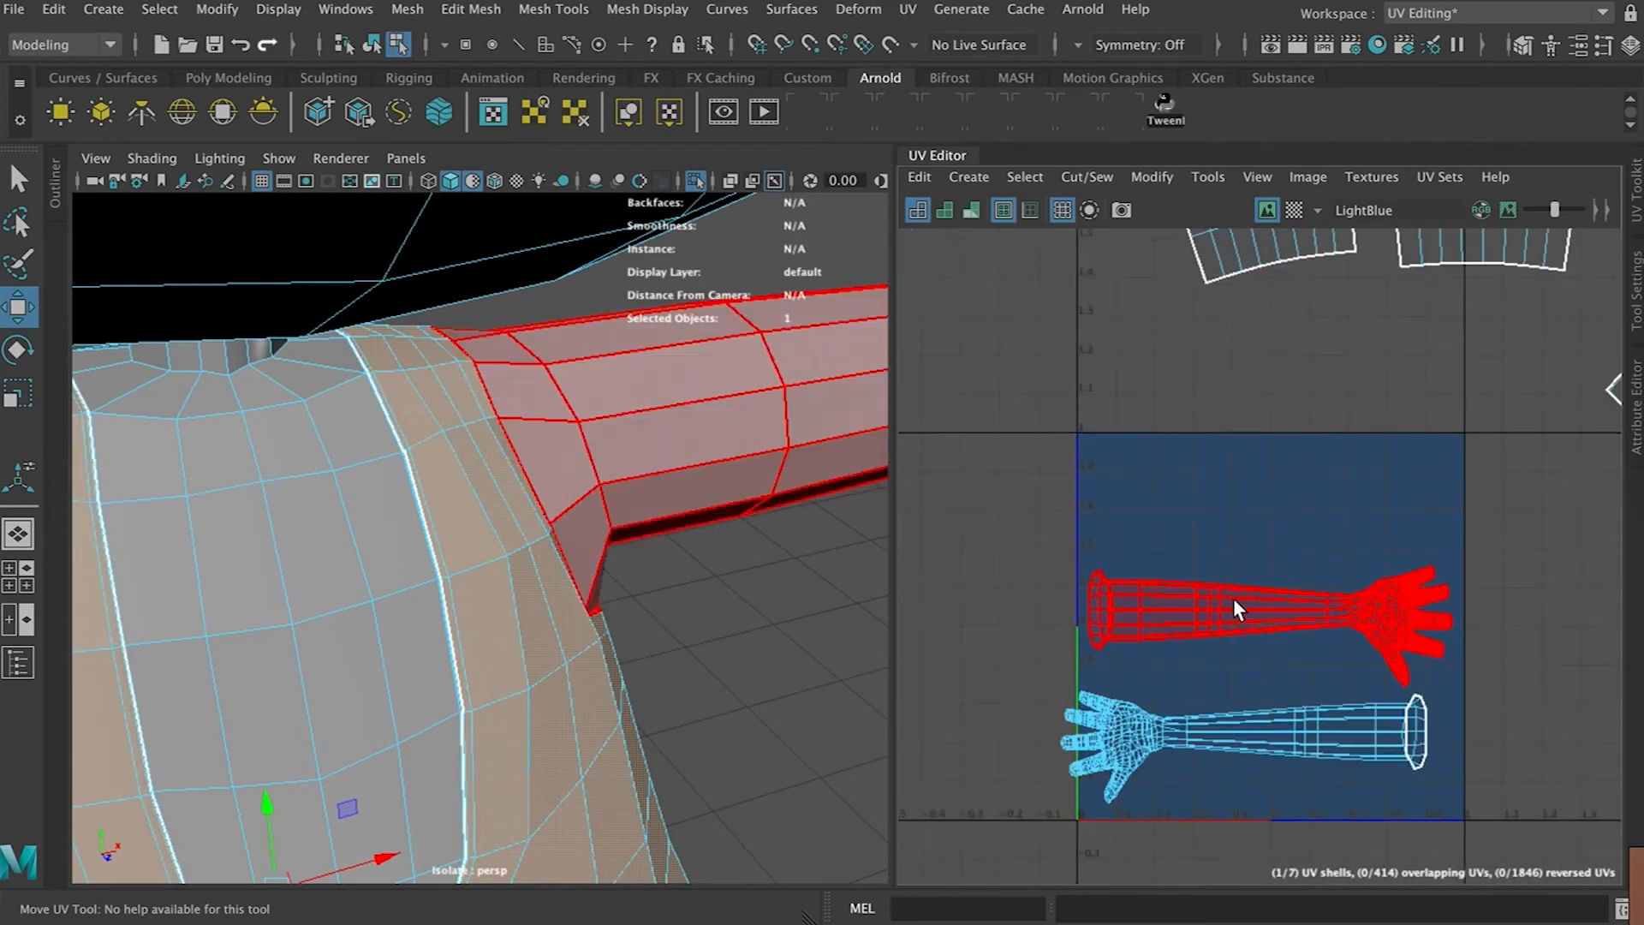
{"action": "scroll", "coordinate": [1225, 608], "scroll_direction": "up", "scroll_amount": 2}
{"action": "left_click", "coordinate": [1225, 610]}
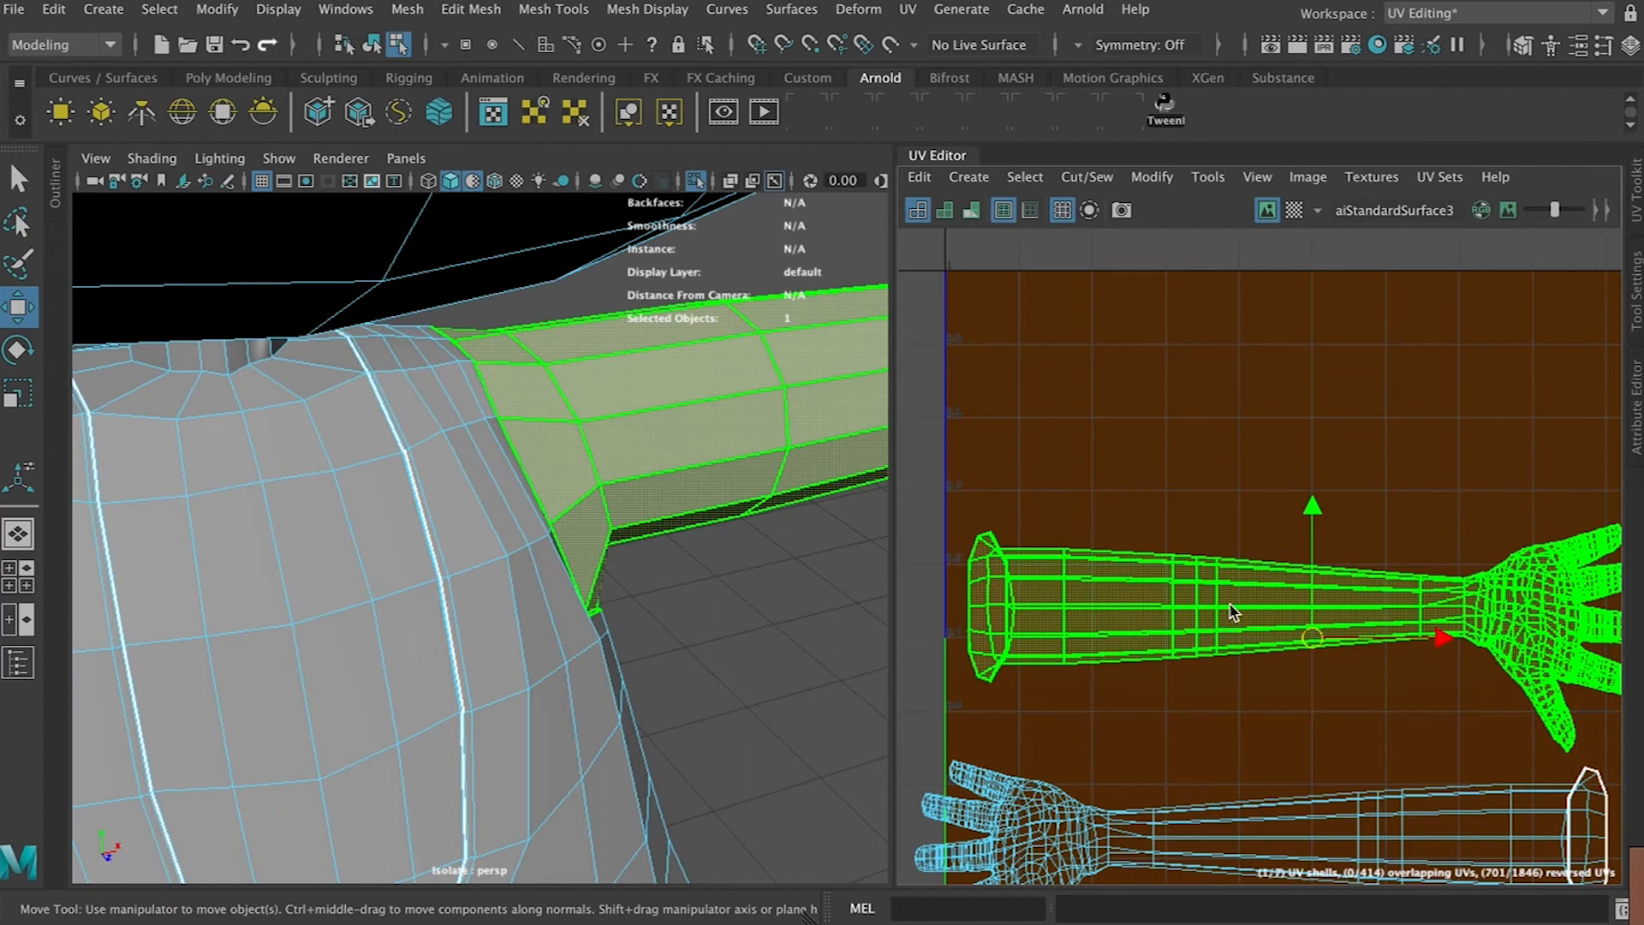
Orbit the 3D view to inspect the arm's wrist and hand
{"action": "key", "text": "space"}
{"action": "key", "text": "space"}
{"action": "left_click", "coordinate": [840, 483]}
{"action": "left_click_drag", "start_coordinate": [841, 484], "coordinate": [499, 326], "text": "alt"}
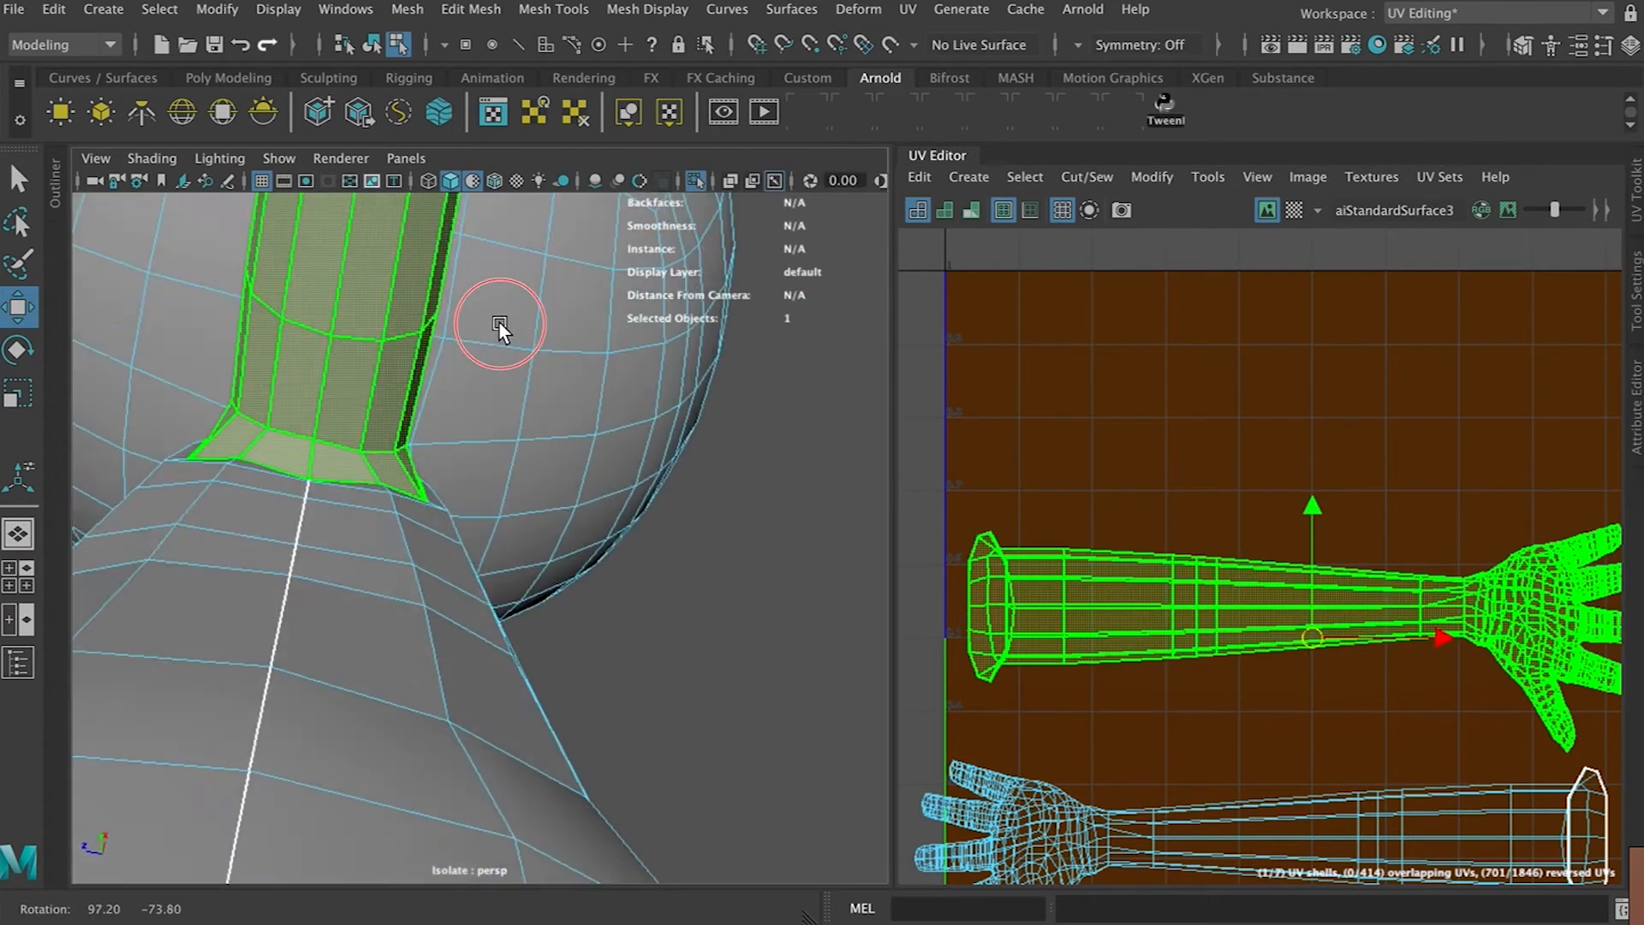
{"action": "middle_click_drag", "start_coordinate": [499, 327], "coordinate": [500, 394], "text": "alt"}
{"action": "scroll", "coordinate": [578, 599], "scroll_direction": "down", "scroll_amount": 5}
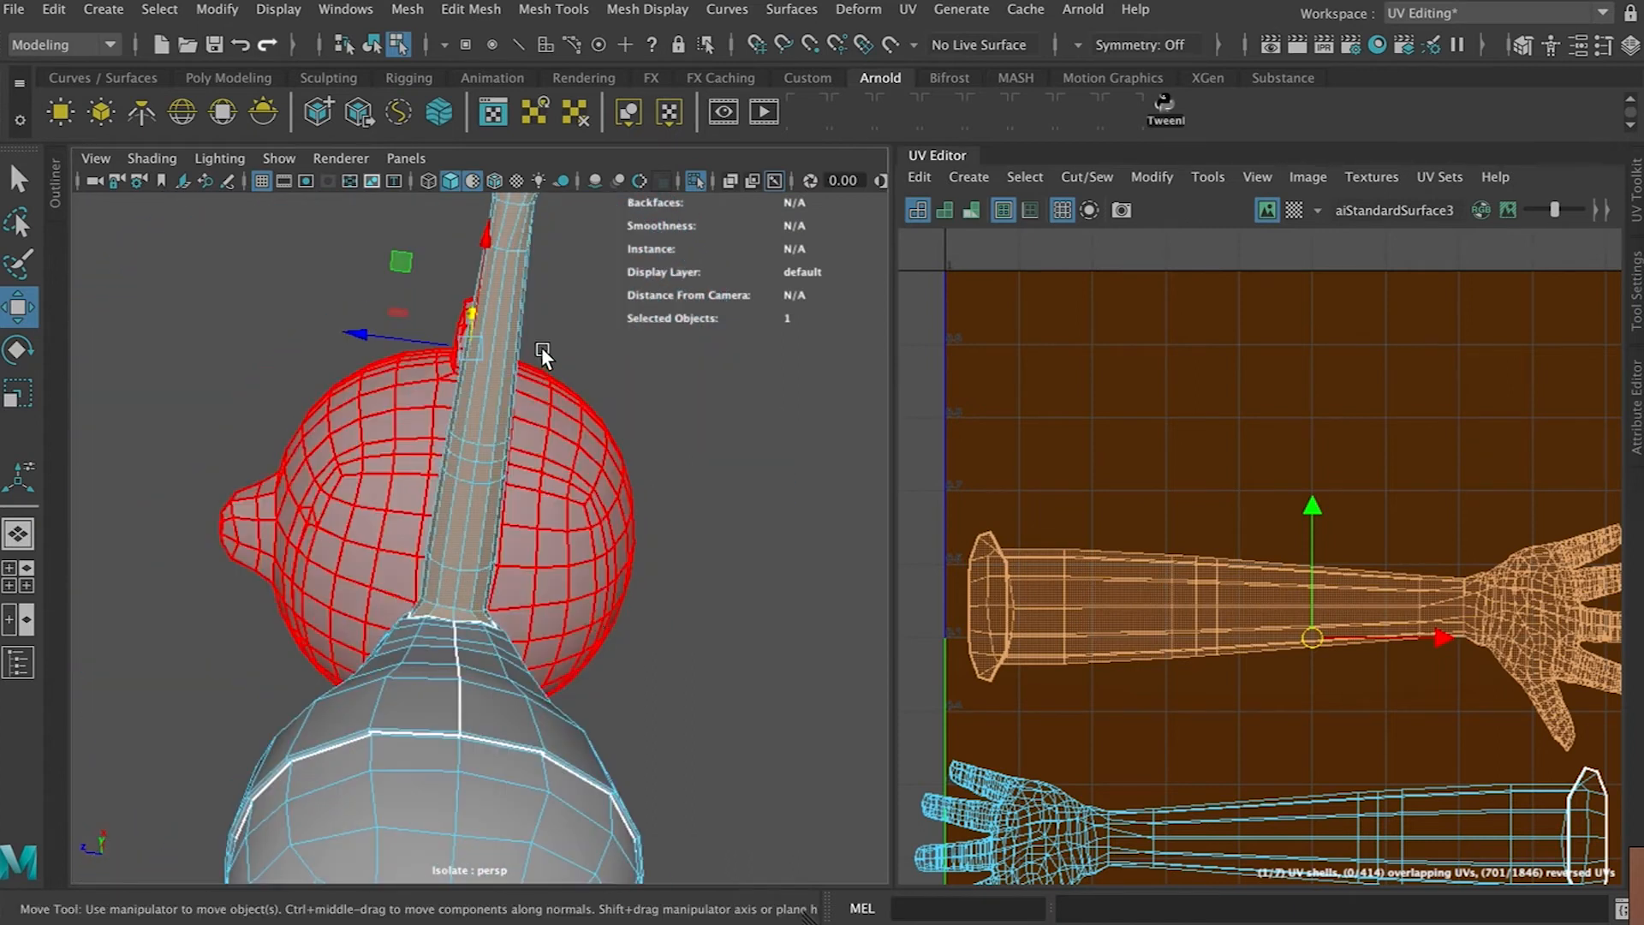
{"action": "left_click_drag", "start_coordinate": [541, 346], "coordinate": [579, 536], "text": "alt"}
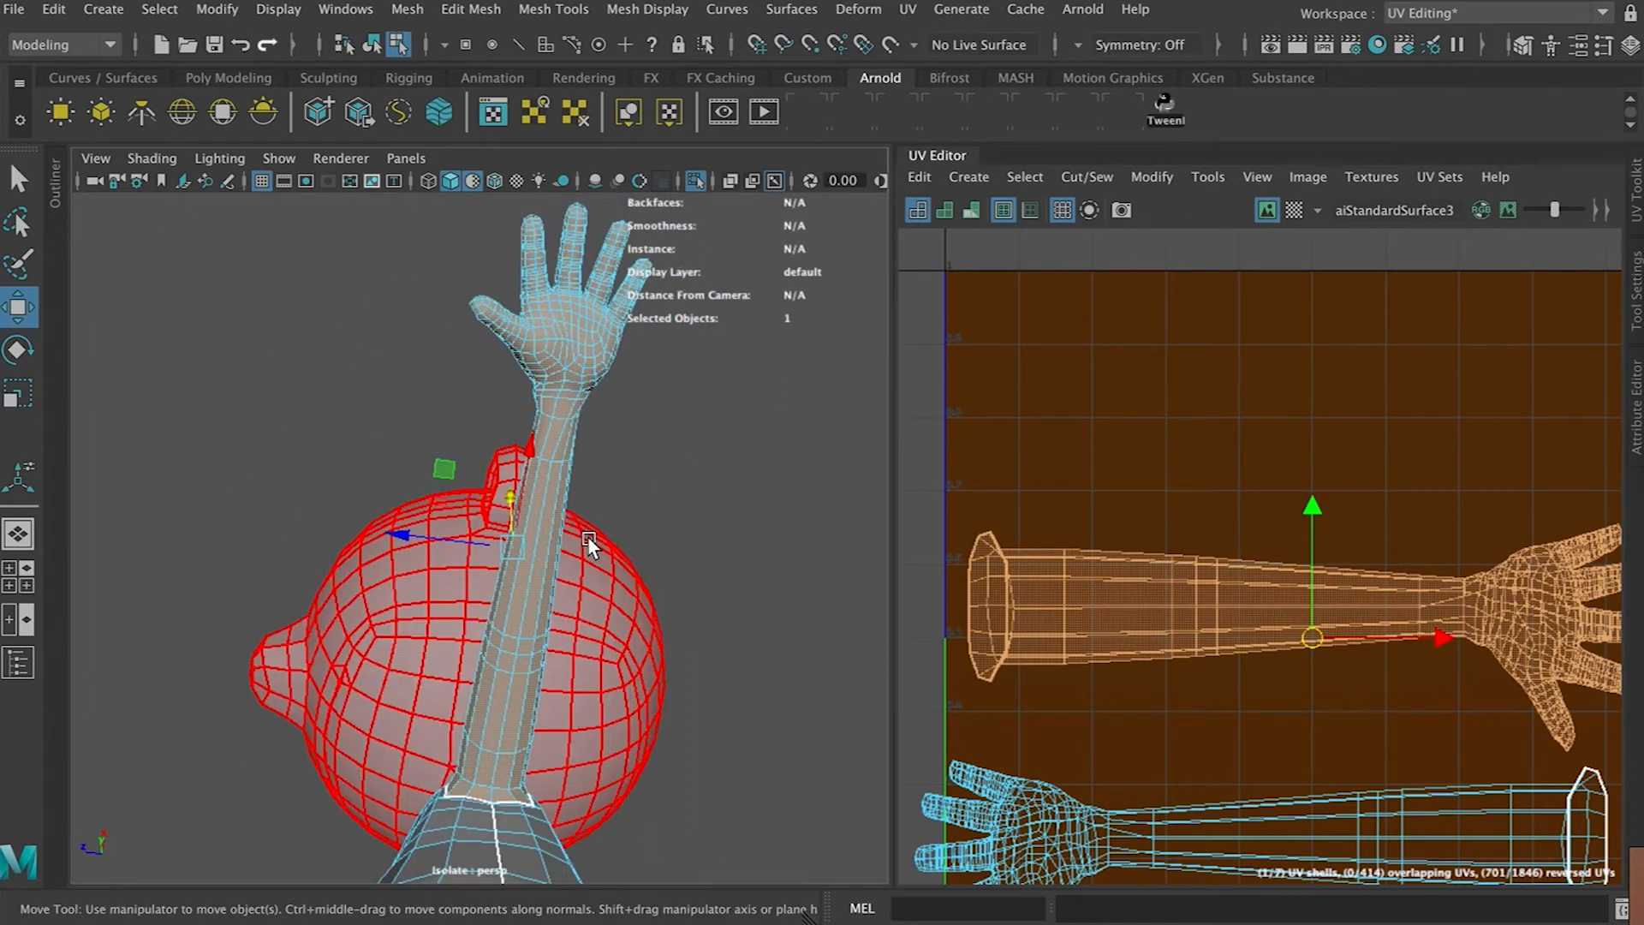
{"action": "left_click_drag", "start_coordinate": [698, 466], "coordinate": [923, 678], "text": "alt"}
{"action": "scroll", "coordinate": [757, 591], "scroll_direction": "up", "scroll_amount": 5}
{"action": "middle_click_drag", "start_coordinate": [757, 576], "coordinate": [353, 589], "text": "alt"}
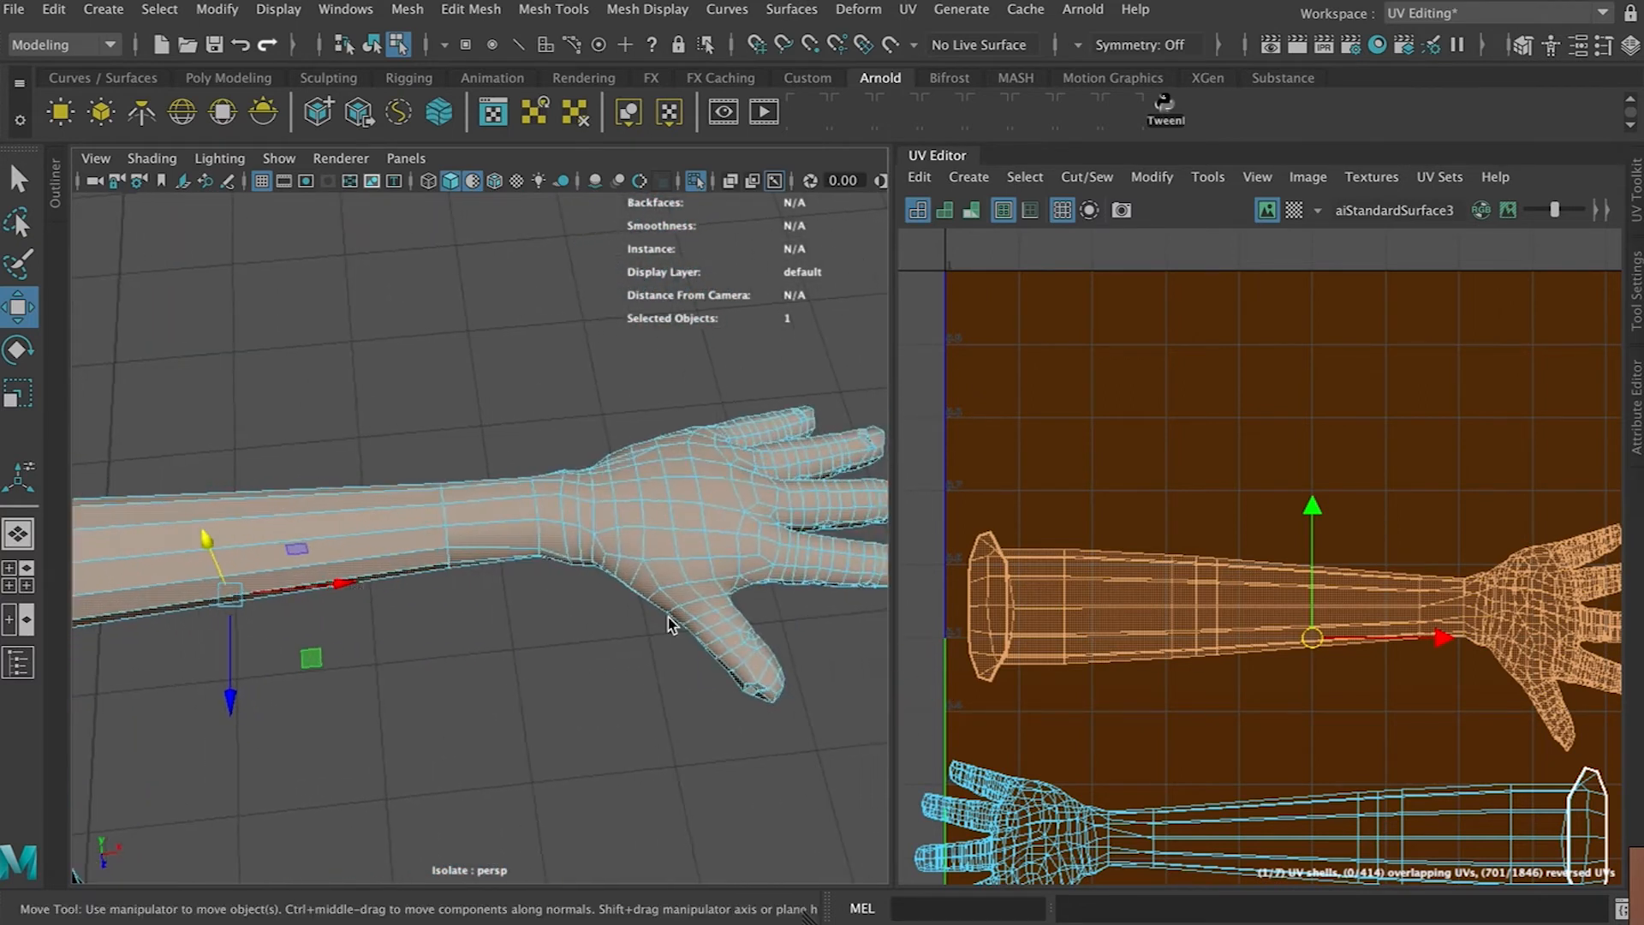
{"action": "scroll", "coordinate": [1310, 641], "scroll_direction": "down", "scroll_amount": 3}
{"action": "middle_click_drag", "start_coordinate": [1495, 591], "coordinate": [1189, 576], "text": "alt"}
{"action": "scroll", "coordinate": [1188, 576], "scroll_direction": "up", "scroll_amount": 7}
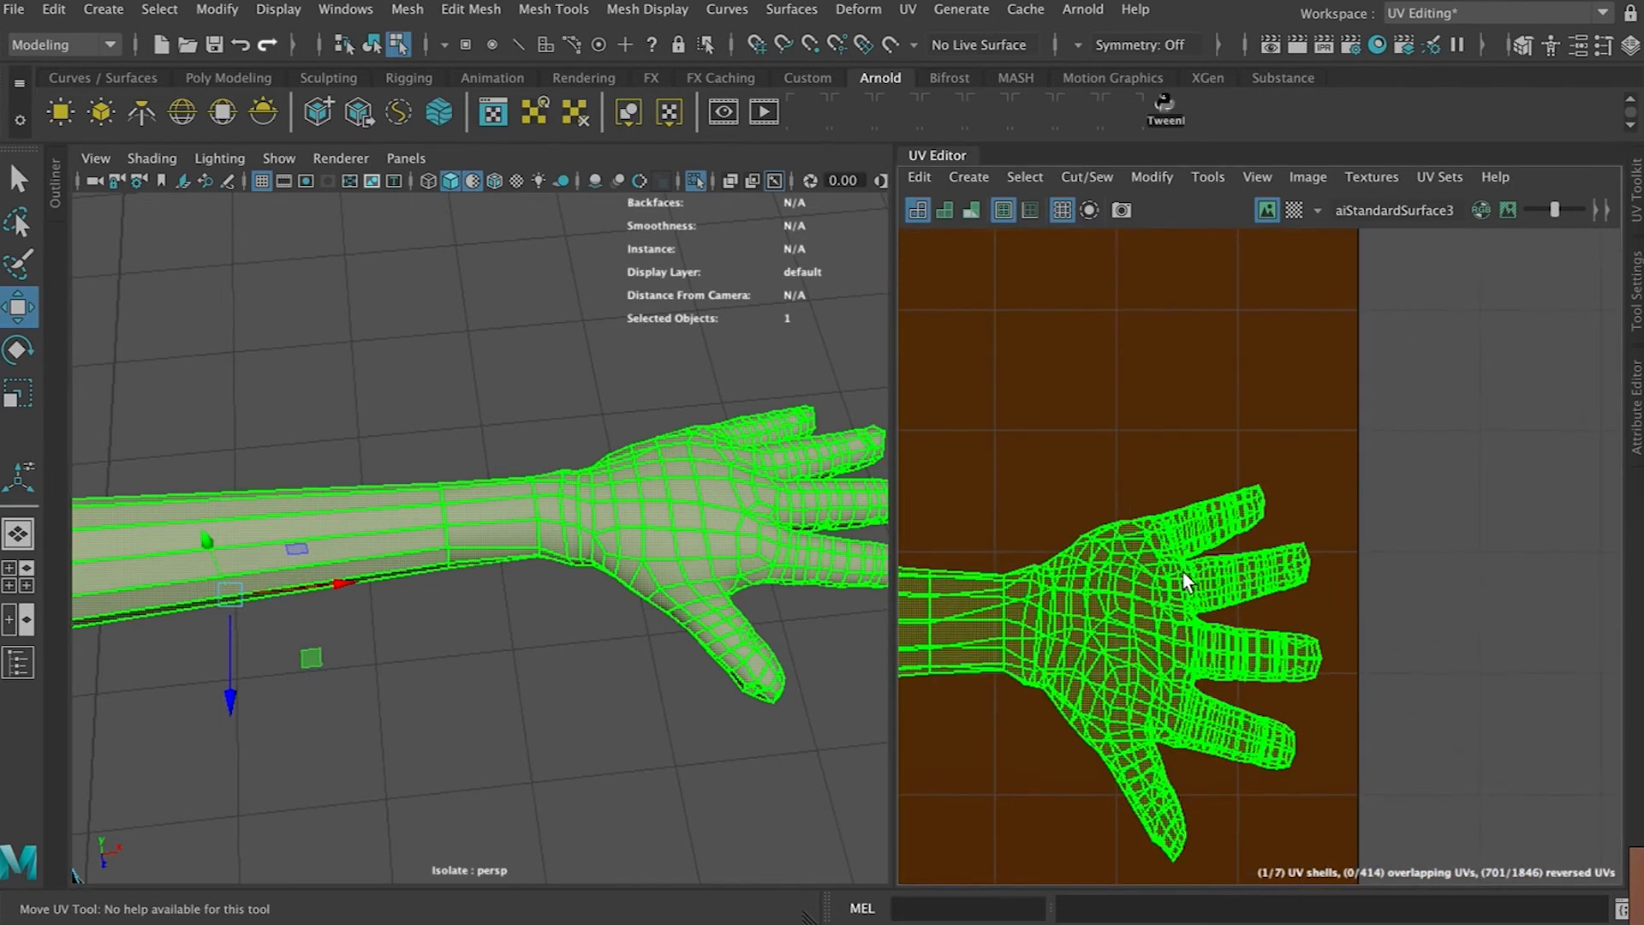
Cut the wrist edge loop to separate the hand shell and move it away from the arm
{"action": "right_click_drag", "start_coordinate": [1127, 638], "coordinate": [1035, 685]}
{"action": "left_click_drag", "start_coordinate": [1019, 435], "coordinate": [1394, 875]}
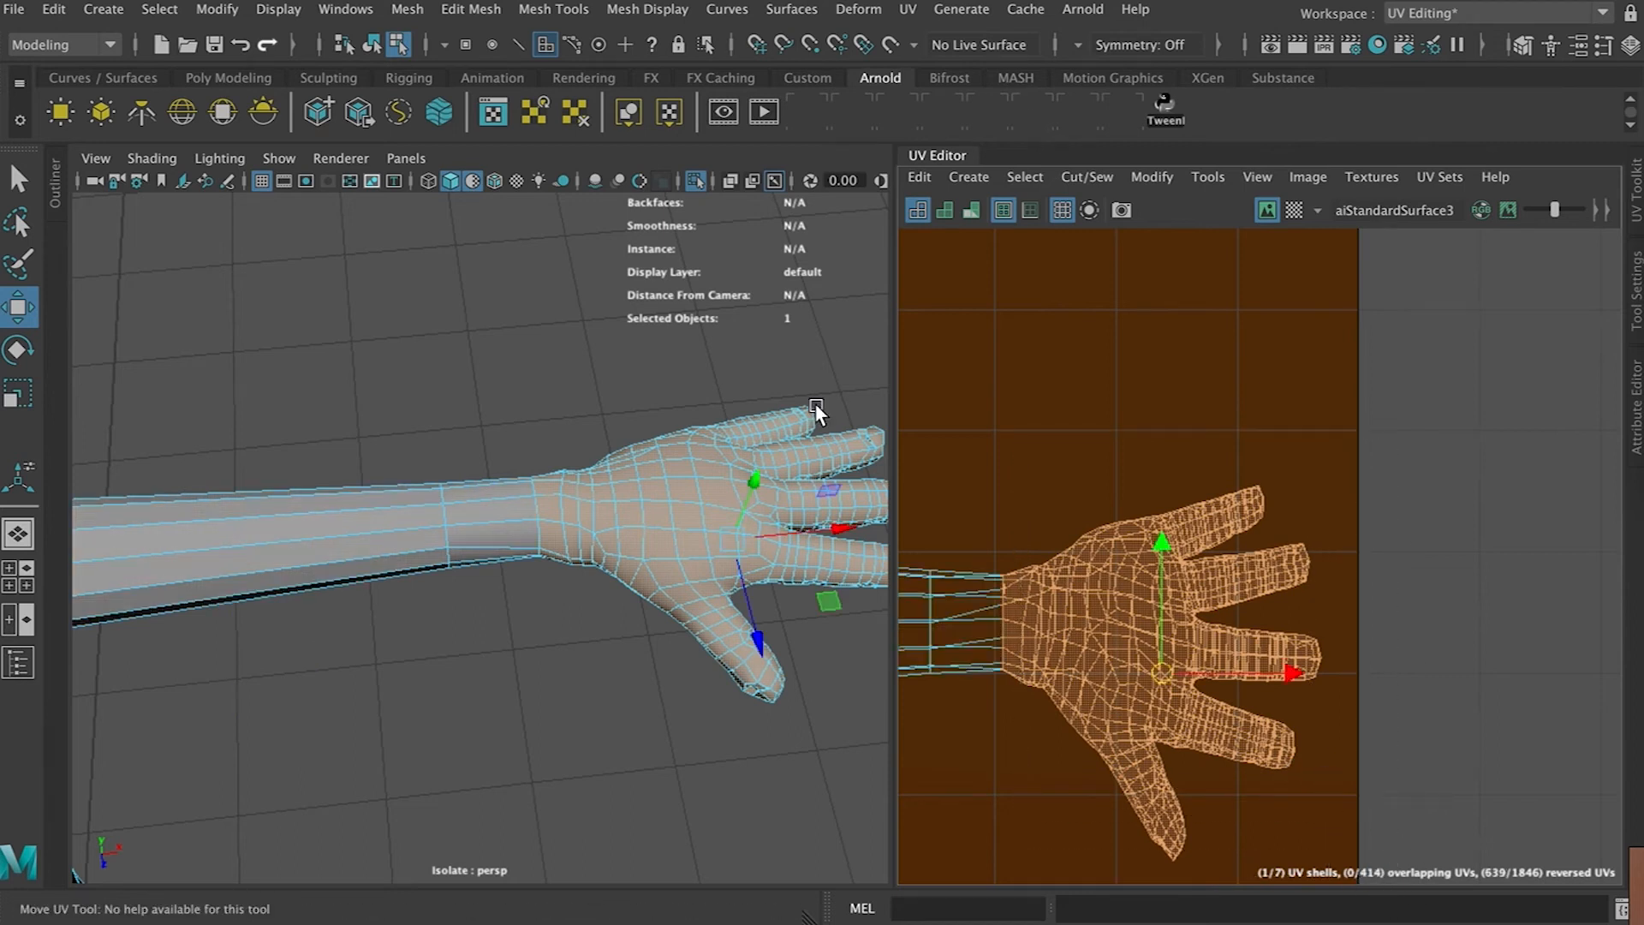
{"action": "right_click_drag", "start_coordinate": [553, 527], "coordinate": [551, 257]}
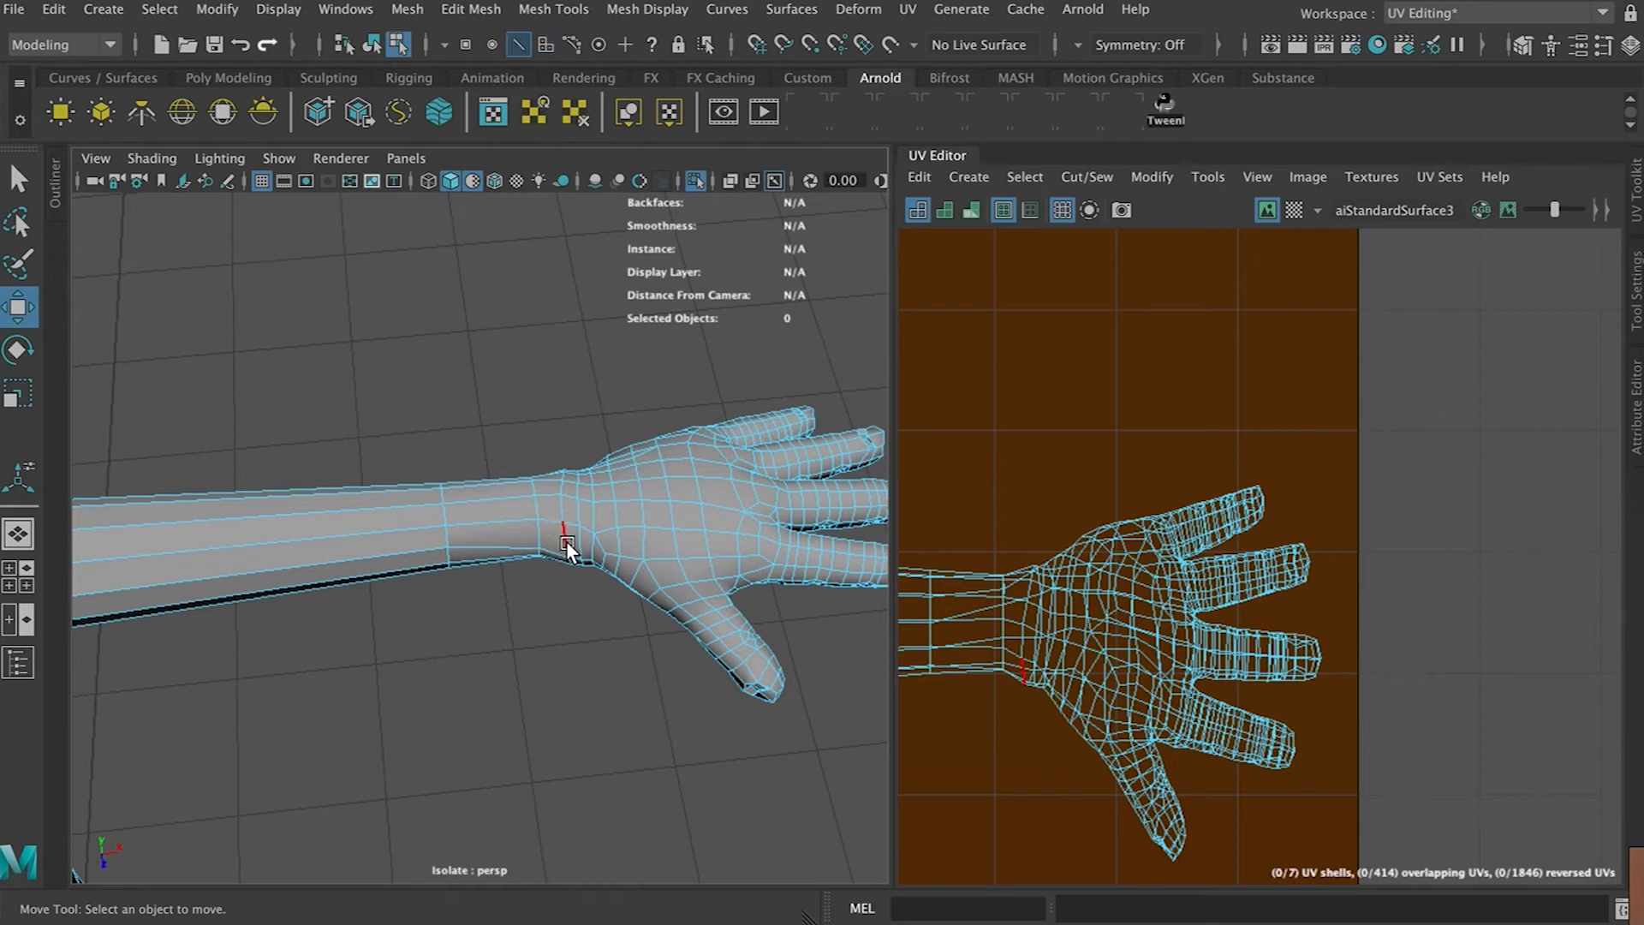
{"action": "left_click", "coordinate": [567, 545]}
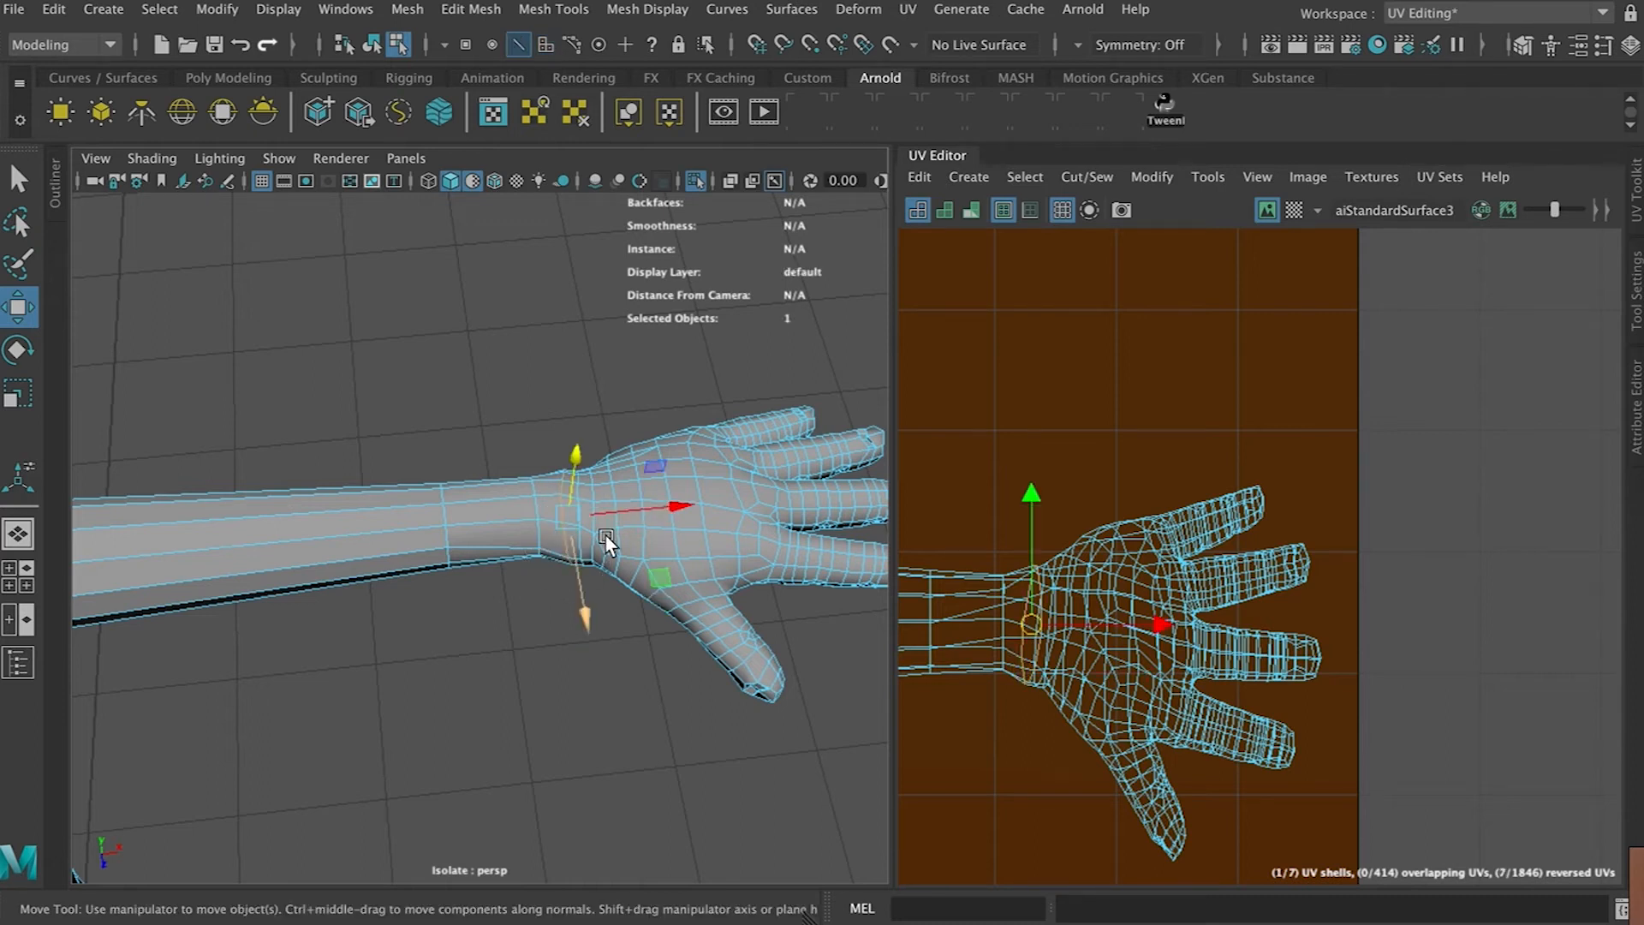
{"action": "key", "text": "ctrl+x"}
{"action": "right_click_drag", "start_coordinate": [1116, 570], "coordinate": [1059, 531]}
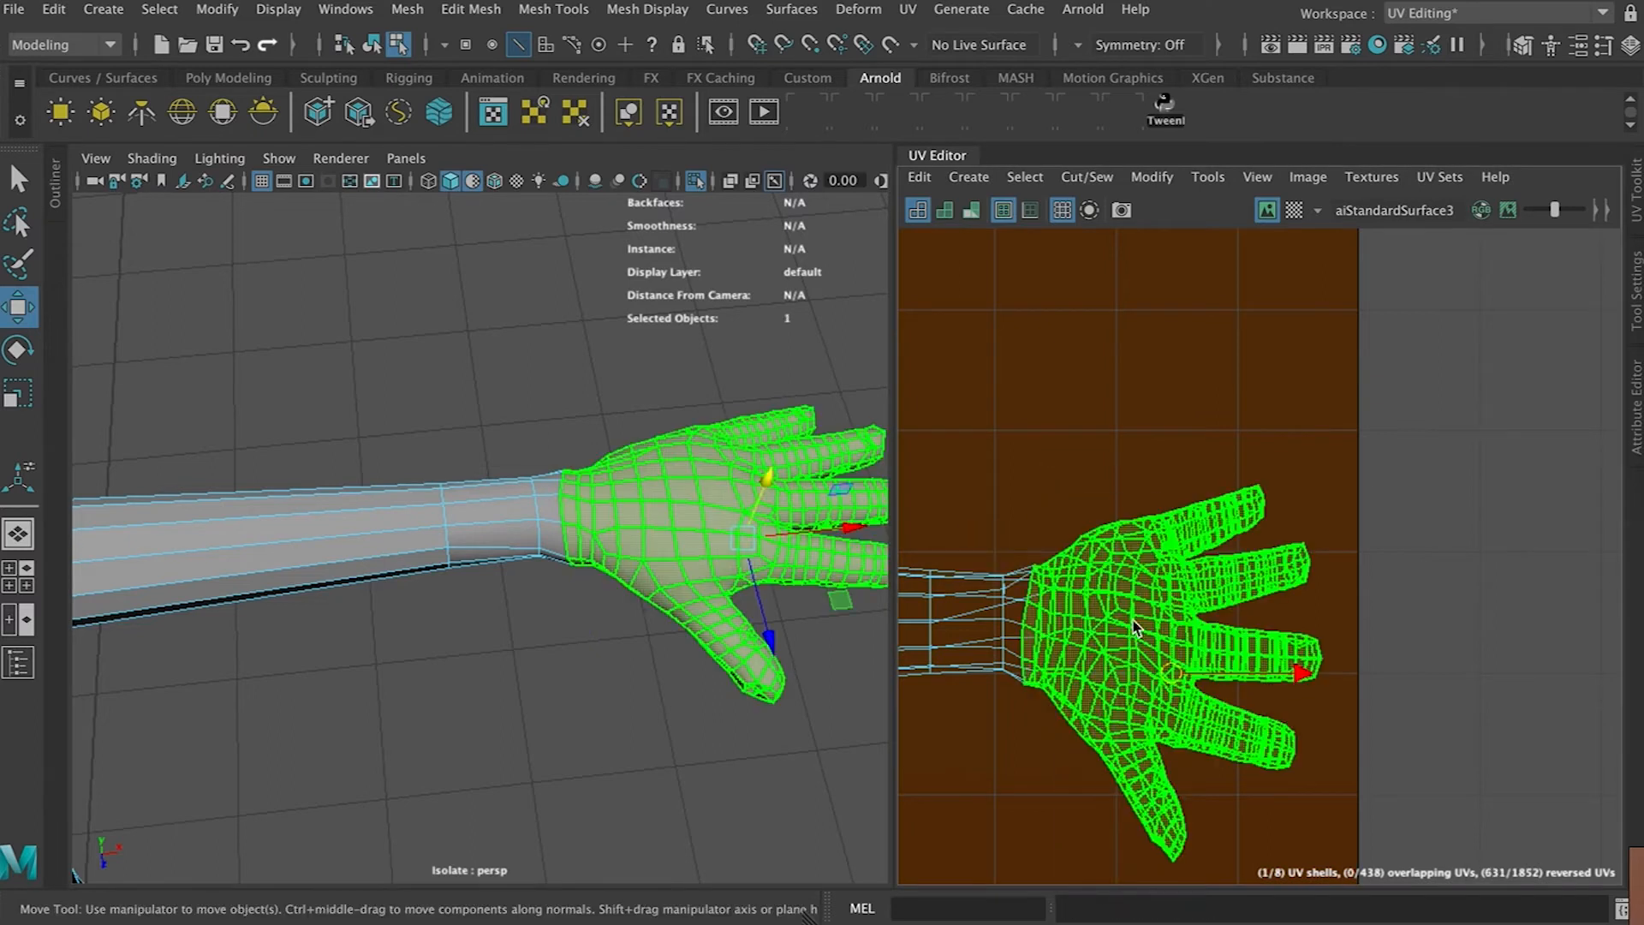
{"action": "left_click_drag", "start_coordinate": [1163, 679], "coordinate": [1252, 483]}
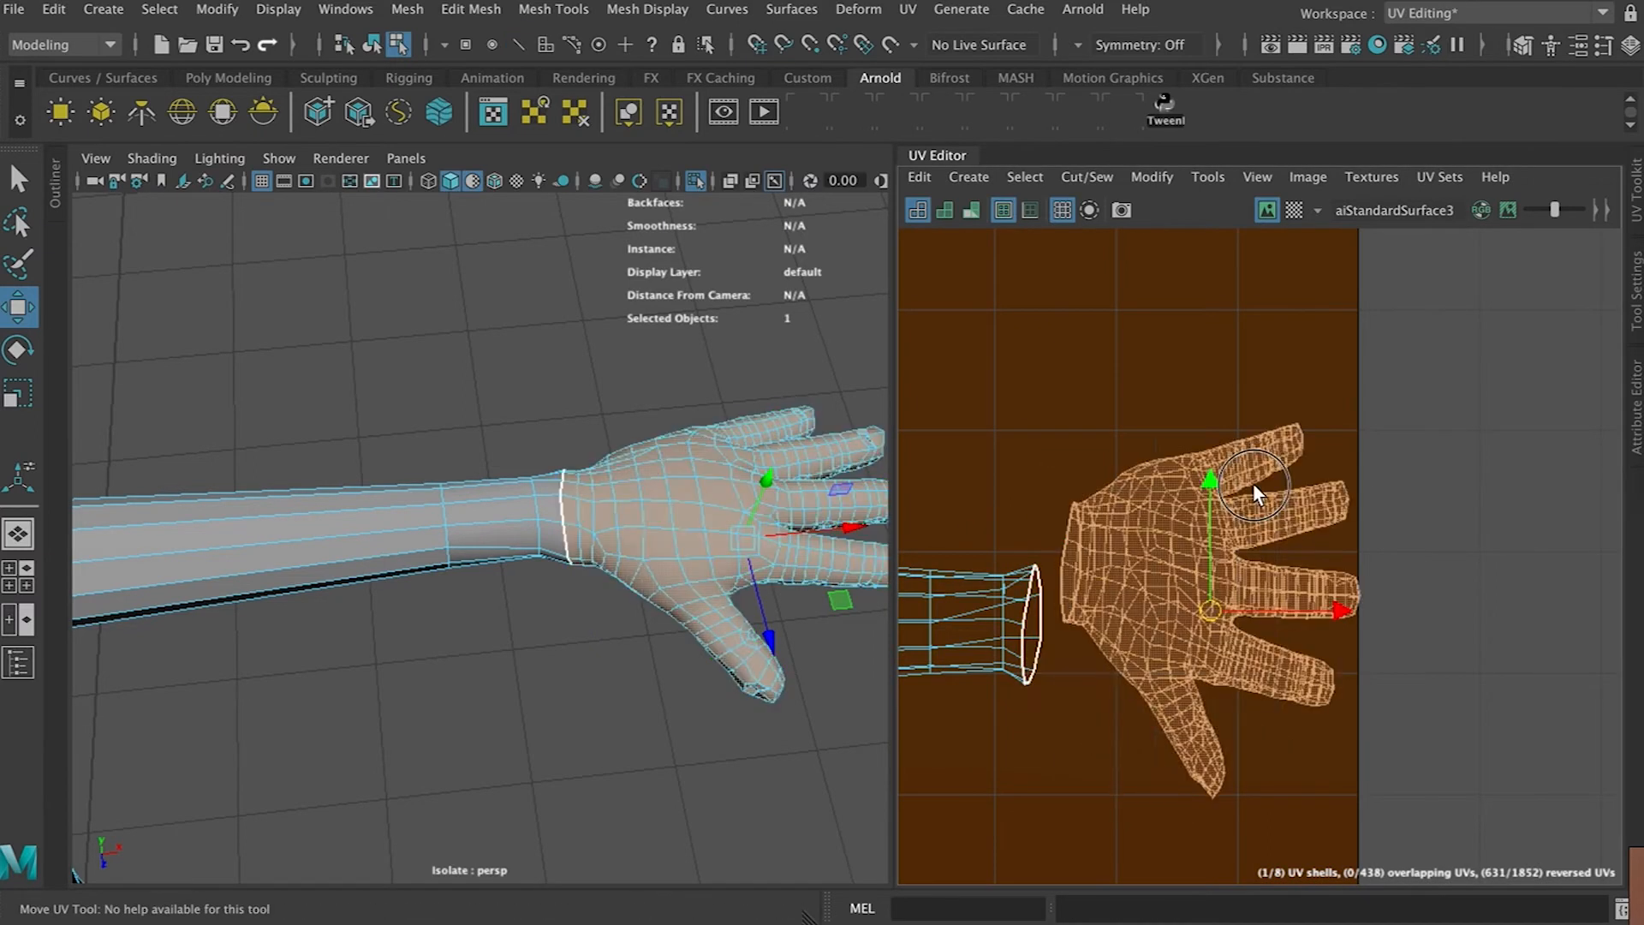
{"action": "scroll", "coordinate": [1199, 490], "scroll_direction": "down", "scroll_amount": 3}
{"action": "scroll", "coordinate": [1199, 490], "scroll_direction": "down", "scroll_amount": 4}
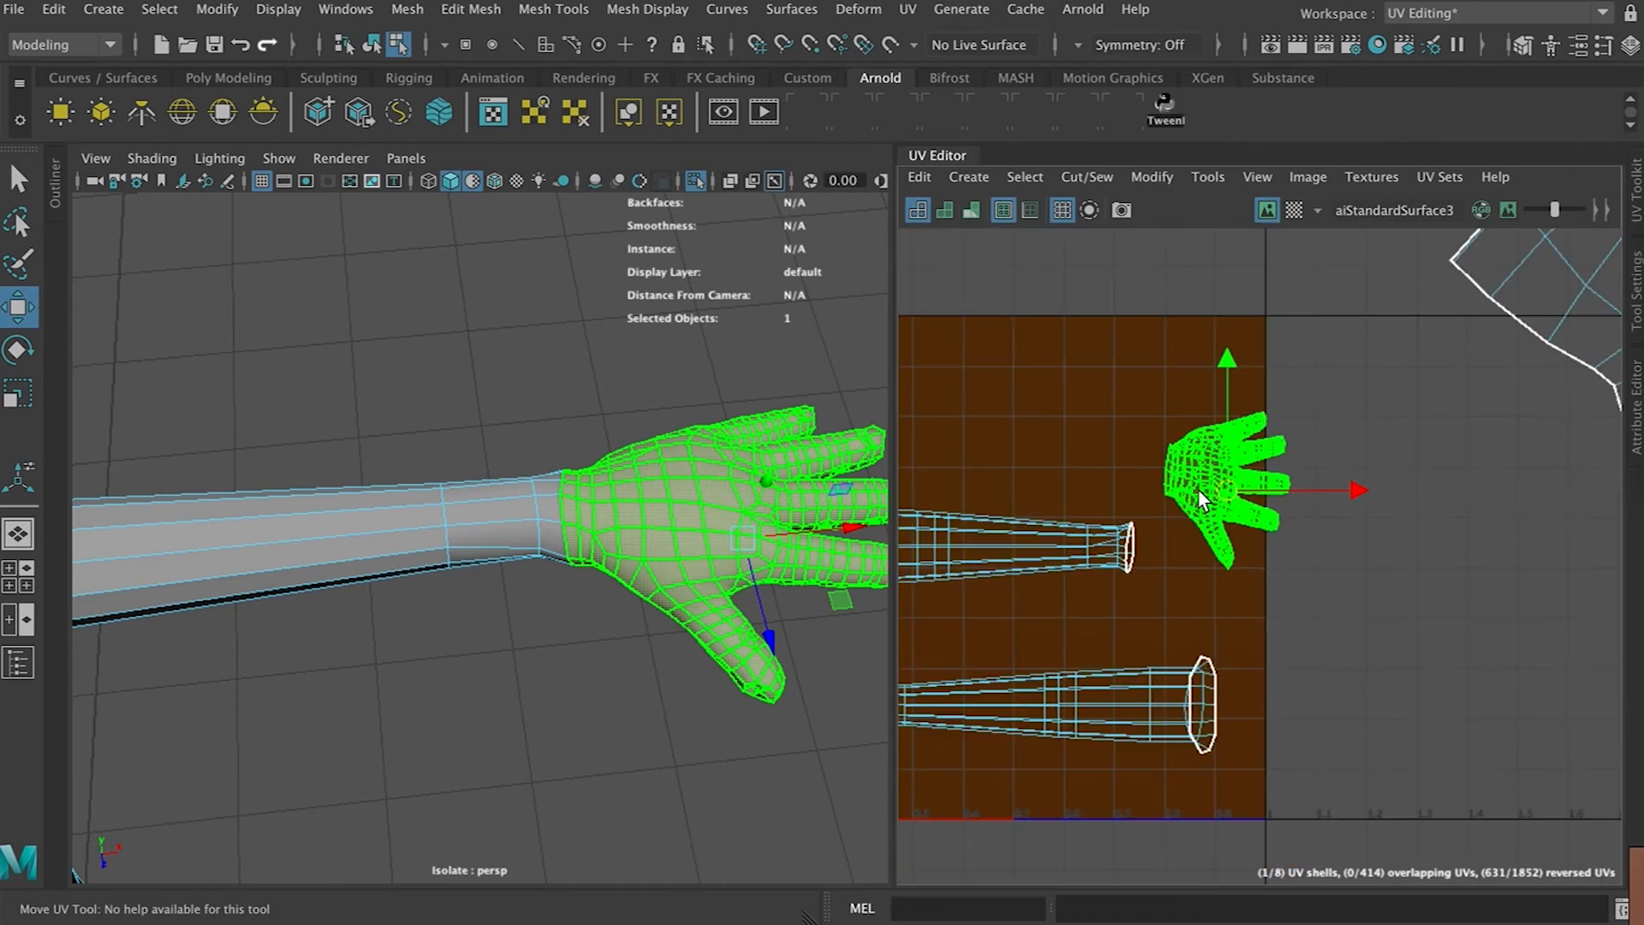
{"action": "middle_click_drag", "start_coordinate": [1089, 704], "coordinate": [1421, 646], "text": "alt"}
Select the other arm's wrist edge loop and cut its hand into a separate shell
{"action": "scroll", "coordinate": [1317, 671], "scroll_direction": "up", "scroll_amount": 3}
{"action": "scroll", "coordinate": [1317, 670], "scroll_direction": "up", "scroll_amount": 1}
{"action": "left_click", "coordinate": [1134, 629]}
{"action": "right_click_drag", "start_coordinate": [1129, 636], "coordinate": [1149, 685]}
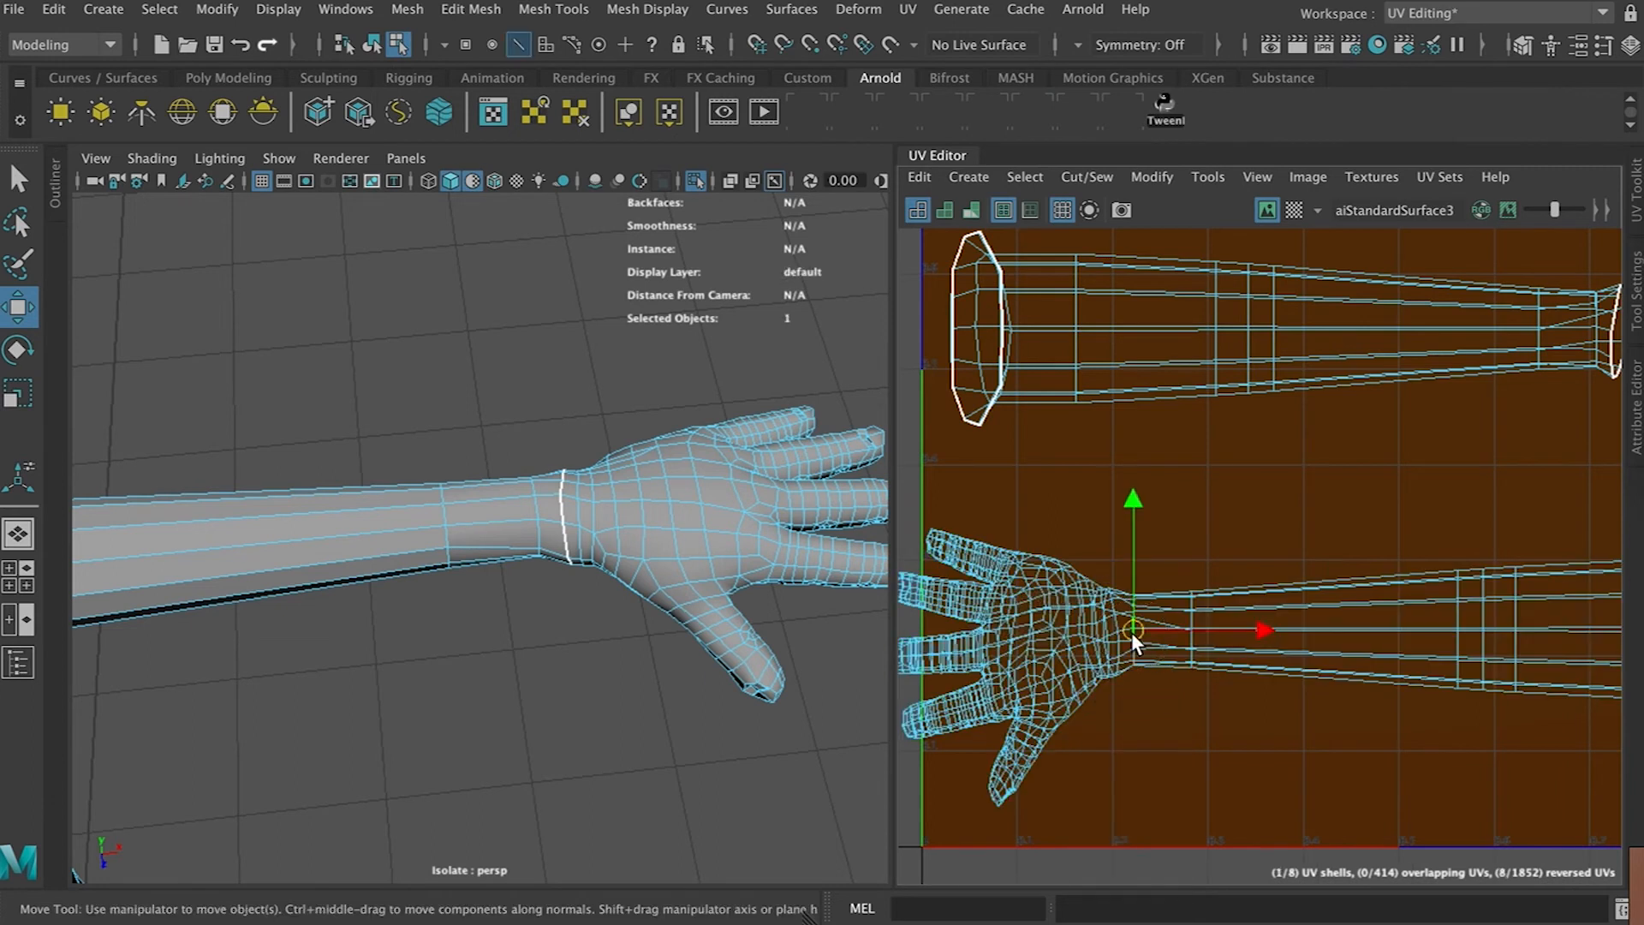
{"action": "right_click_drag", "start_coordinate": [1132, 632], "coordinate": [1019, 596]}
{"action": "left_click", "coordinate": [1046, 618]}
{"action": "scroll", "coordinate": [1078, 630], "scroll_direction": "down", "scroll_amount": 1}
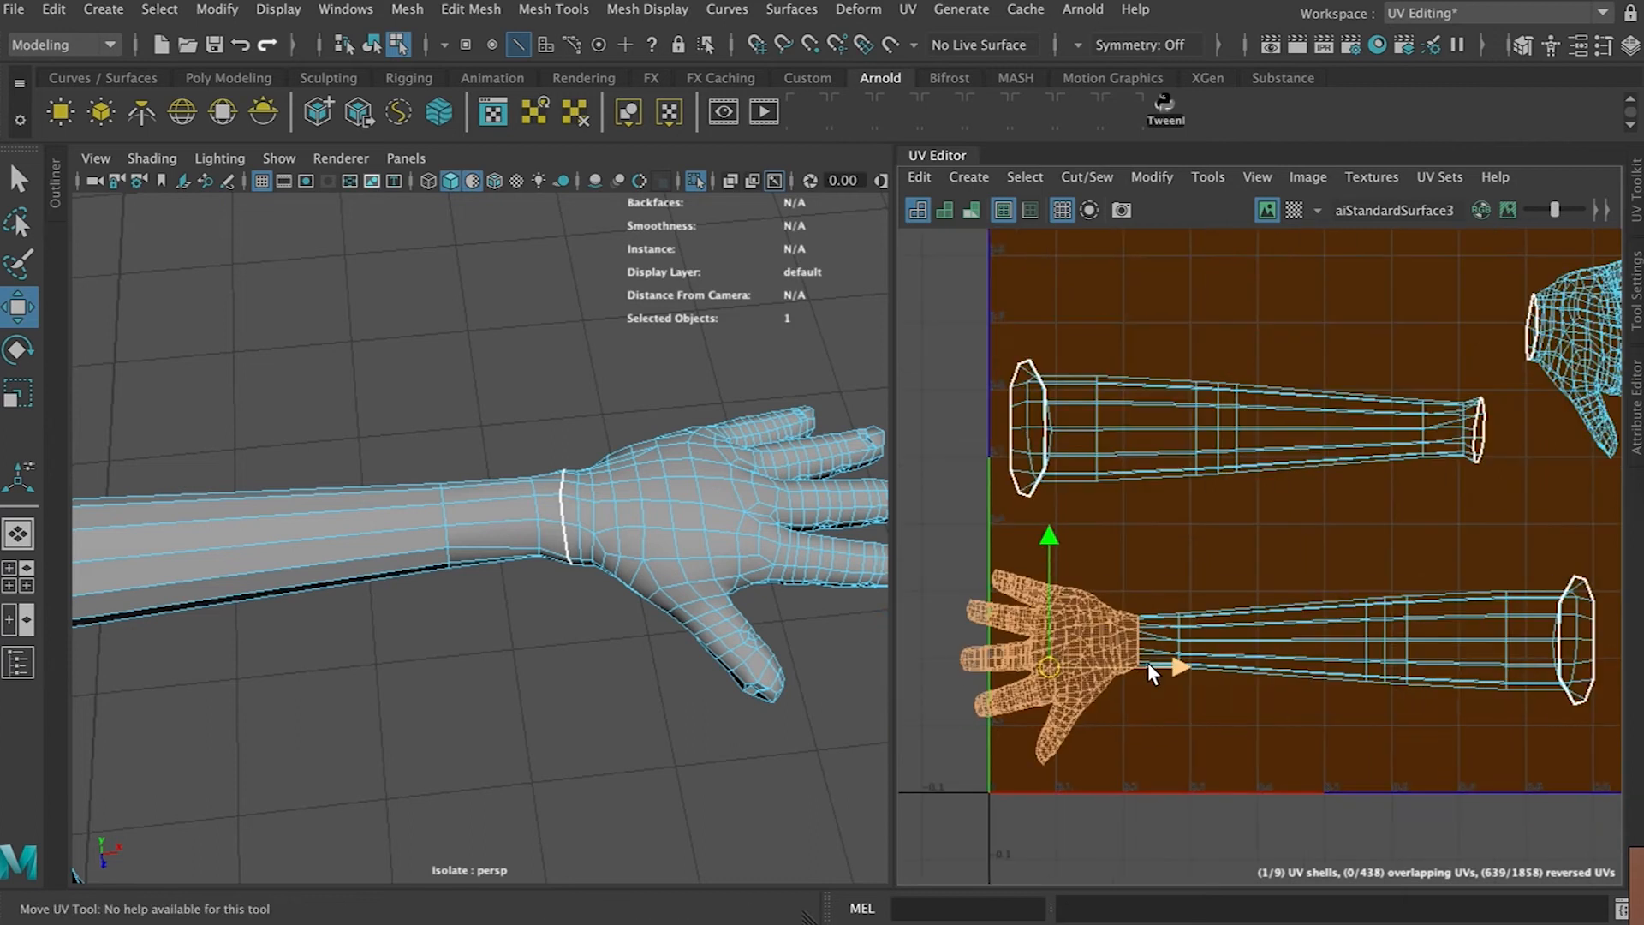
Move the detached hand shell down away from the arm shell in the UV layout
{"action": "left_click_drag", "start_coordinate": [1049, 668], "coordinate": [1139, 813]}
{"action": "left_click", "coordinate": [1261, 632]}
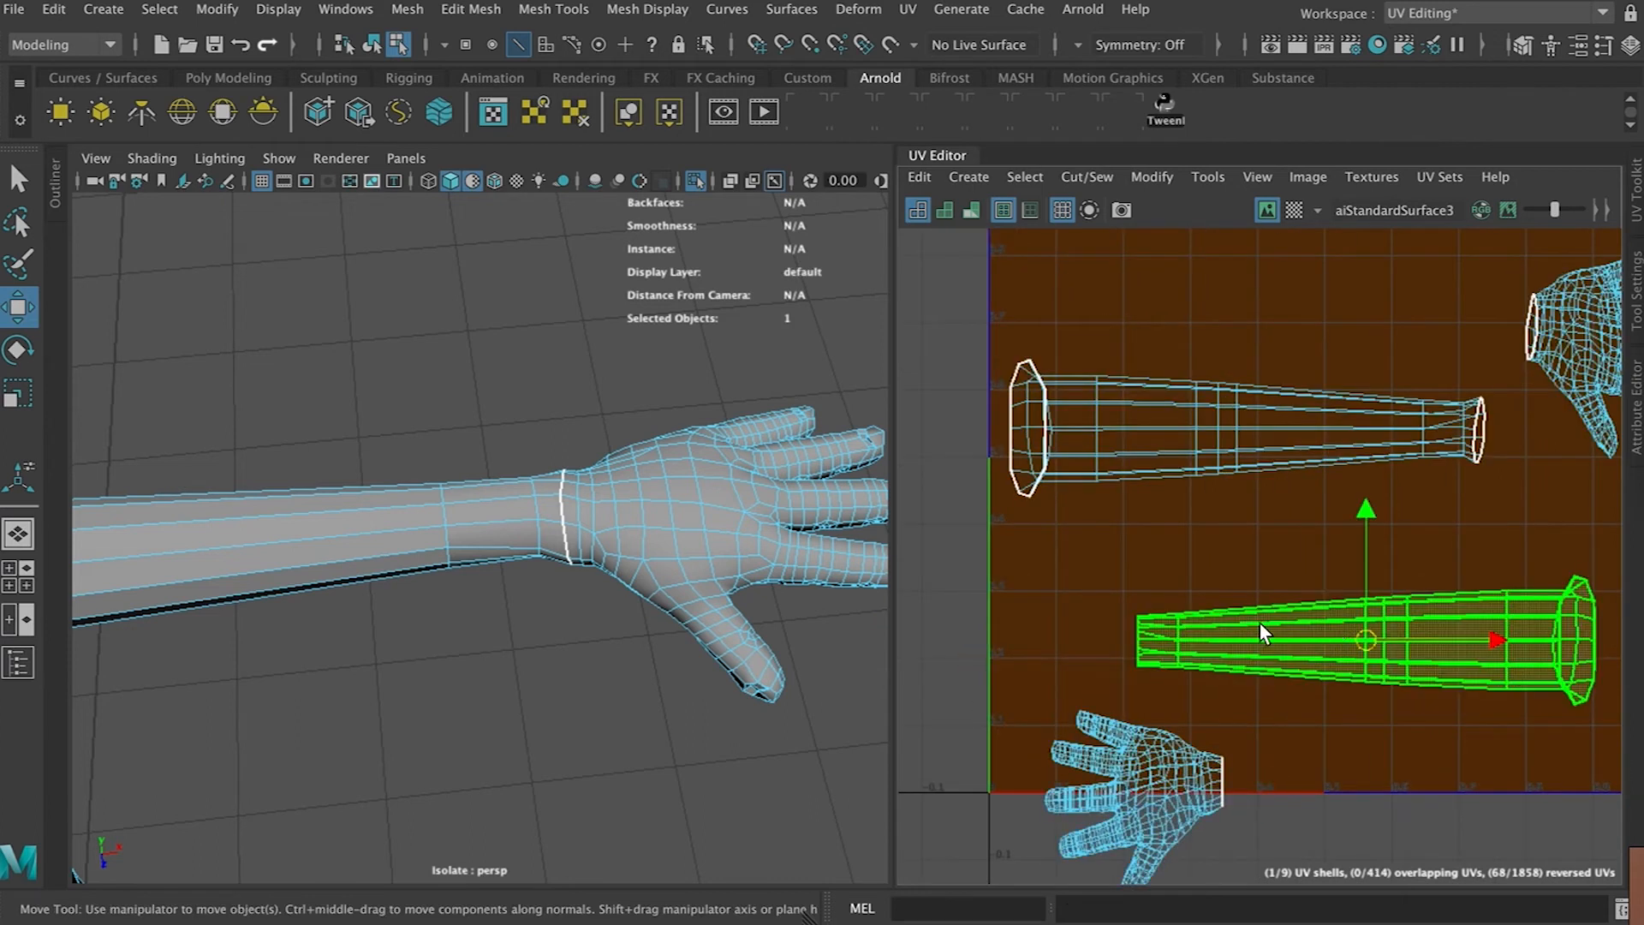
Cut a lengthwise seam along the first arm's underside edge loop and unfold that arm's UV shell
{"action": "left_click_drag", "start_coordinate": [659, 565], "coordinate": [546, 603], "text": "alt"}
{"action": "right_click_drag", "start_coordinate": [588, 803], "coordinate": [589, 262]}
{"action": "left_click_drag", "start_coordinate": [603, 653], "coordinate": [548, 353], "text": "alt"}
{"action": "left_click", "coordinate": [480, 516]}
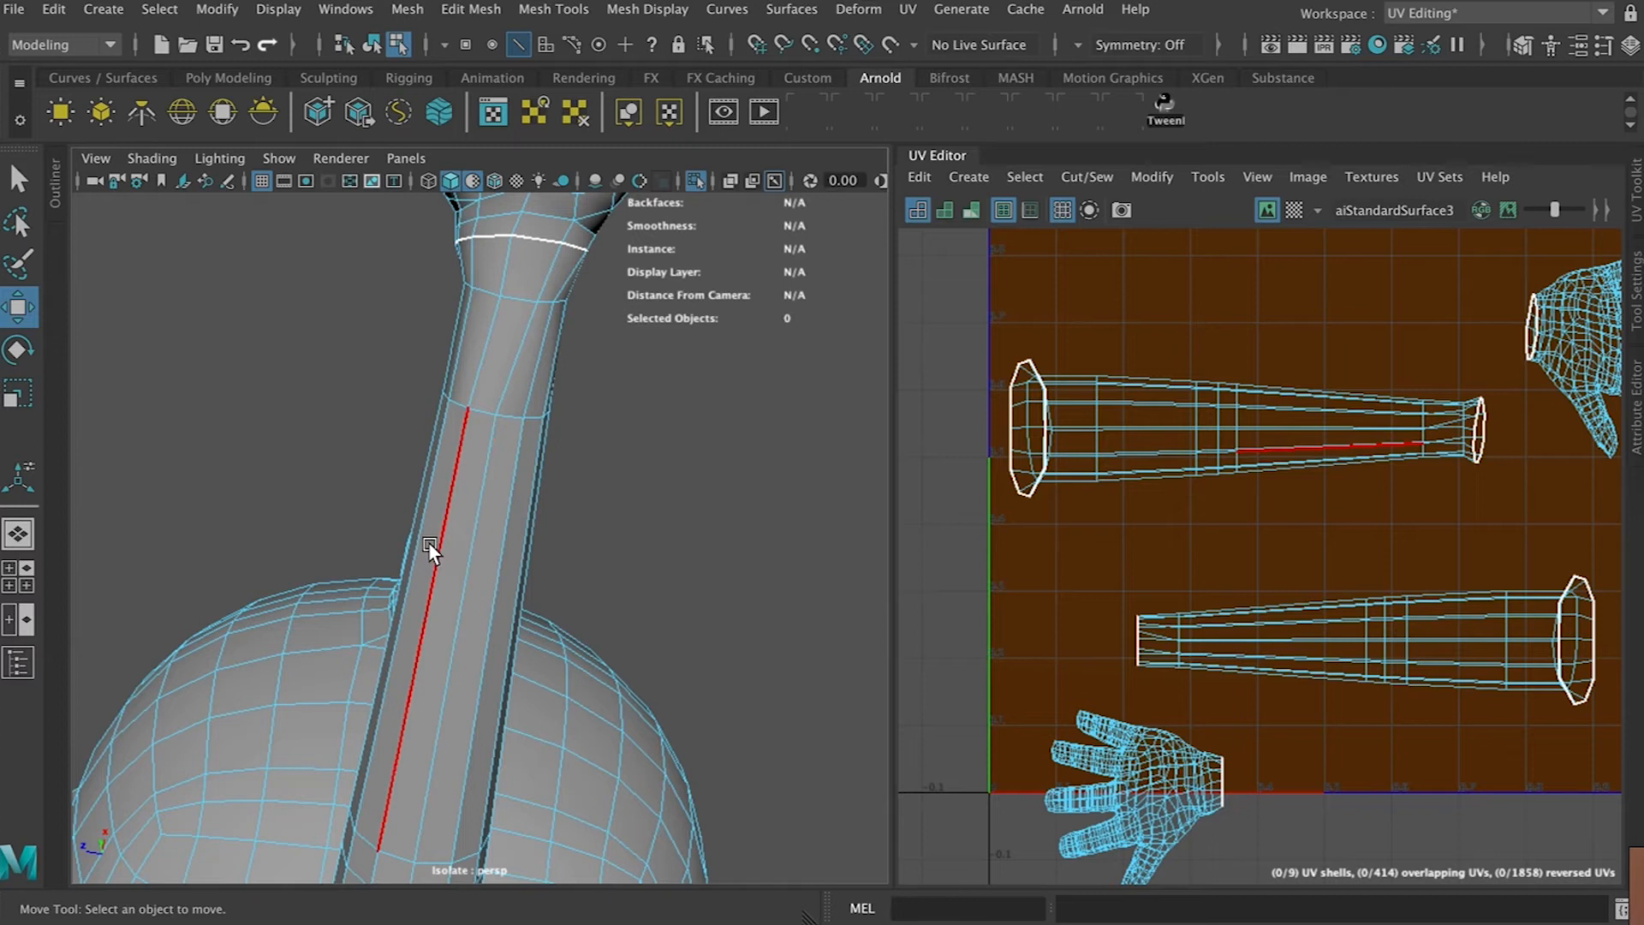
{"action": "left_click", "coordinate": [463, 589]}
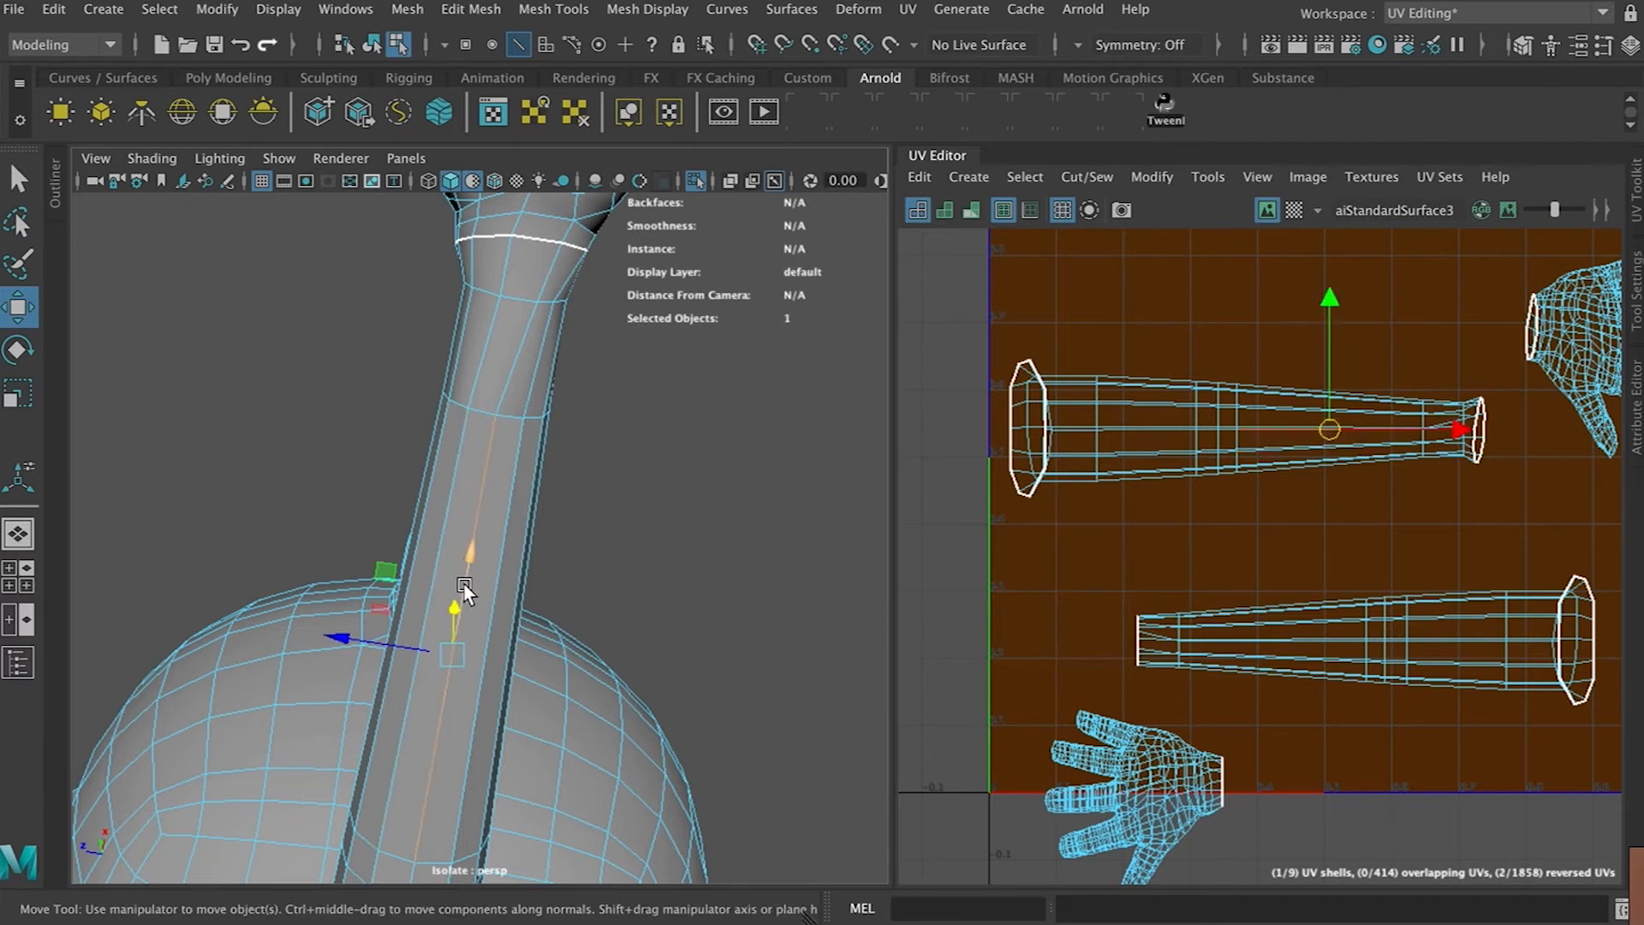
{"action": "double_click", "coordinate": [476, 517]}
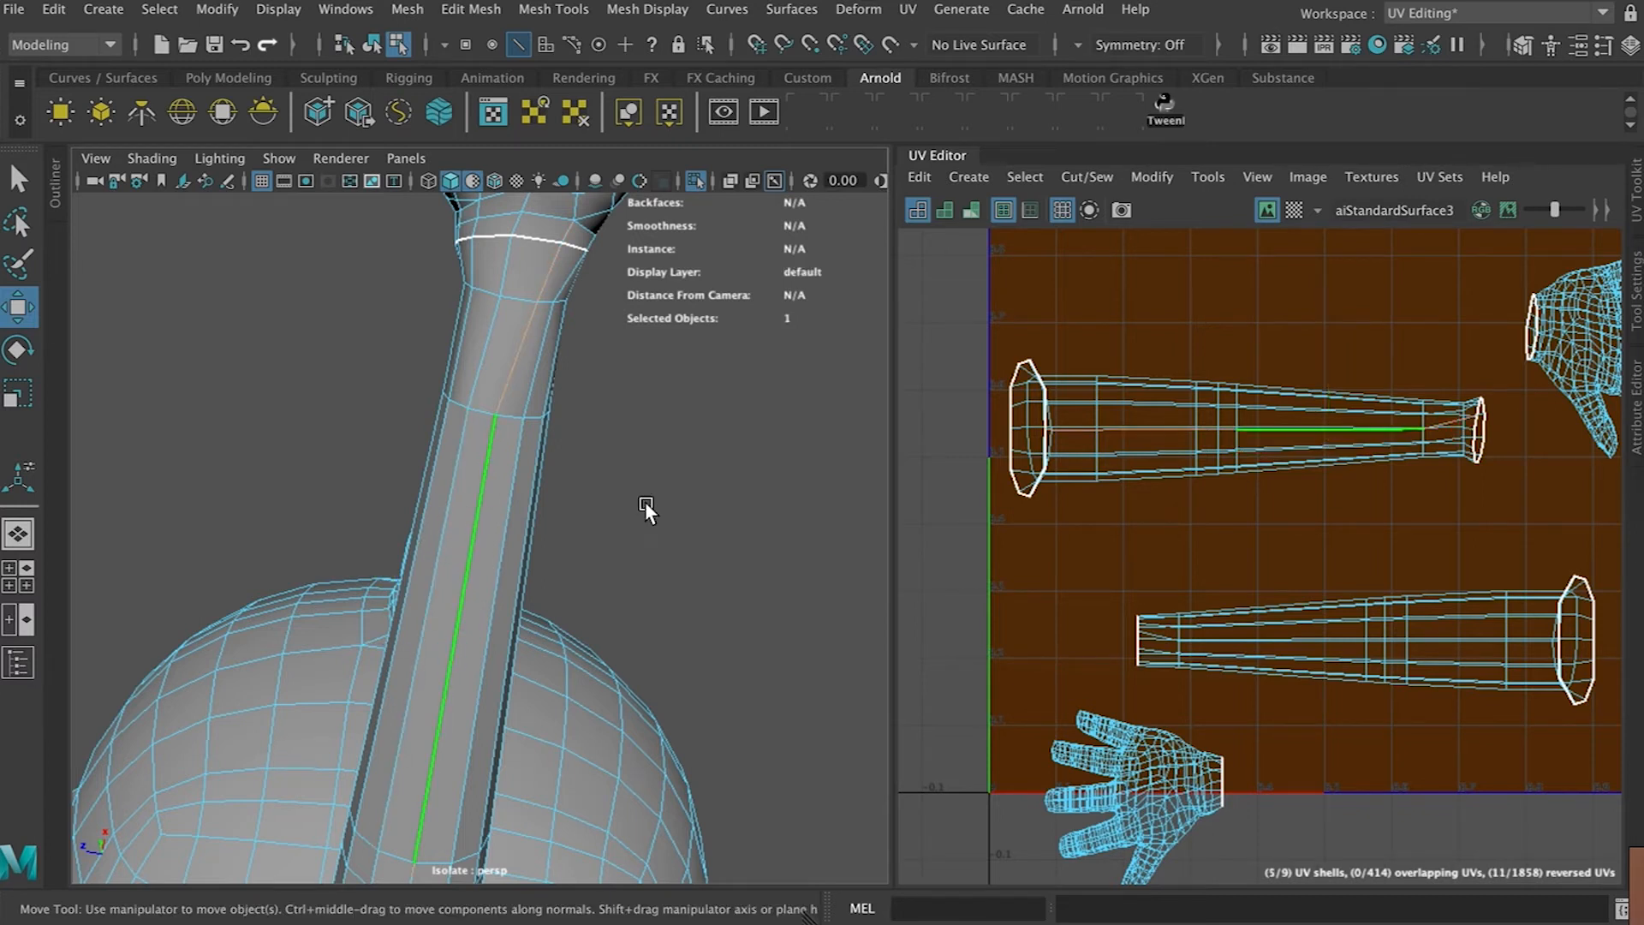
{"action": "scroll", "coordinate": [1367, 482], "scroll_direction": "up", "scroll_amount": 3}
{"action": "left_click", "coordinate": [1171, 351]}
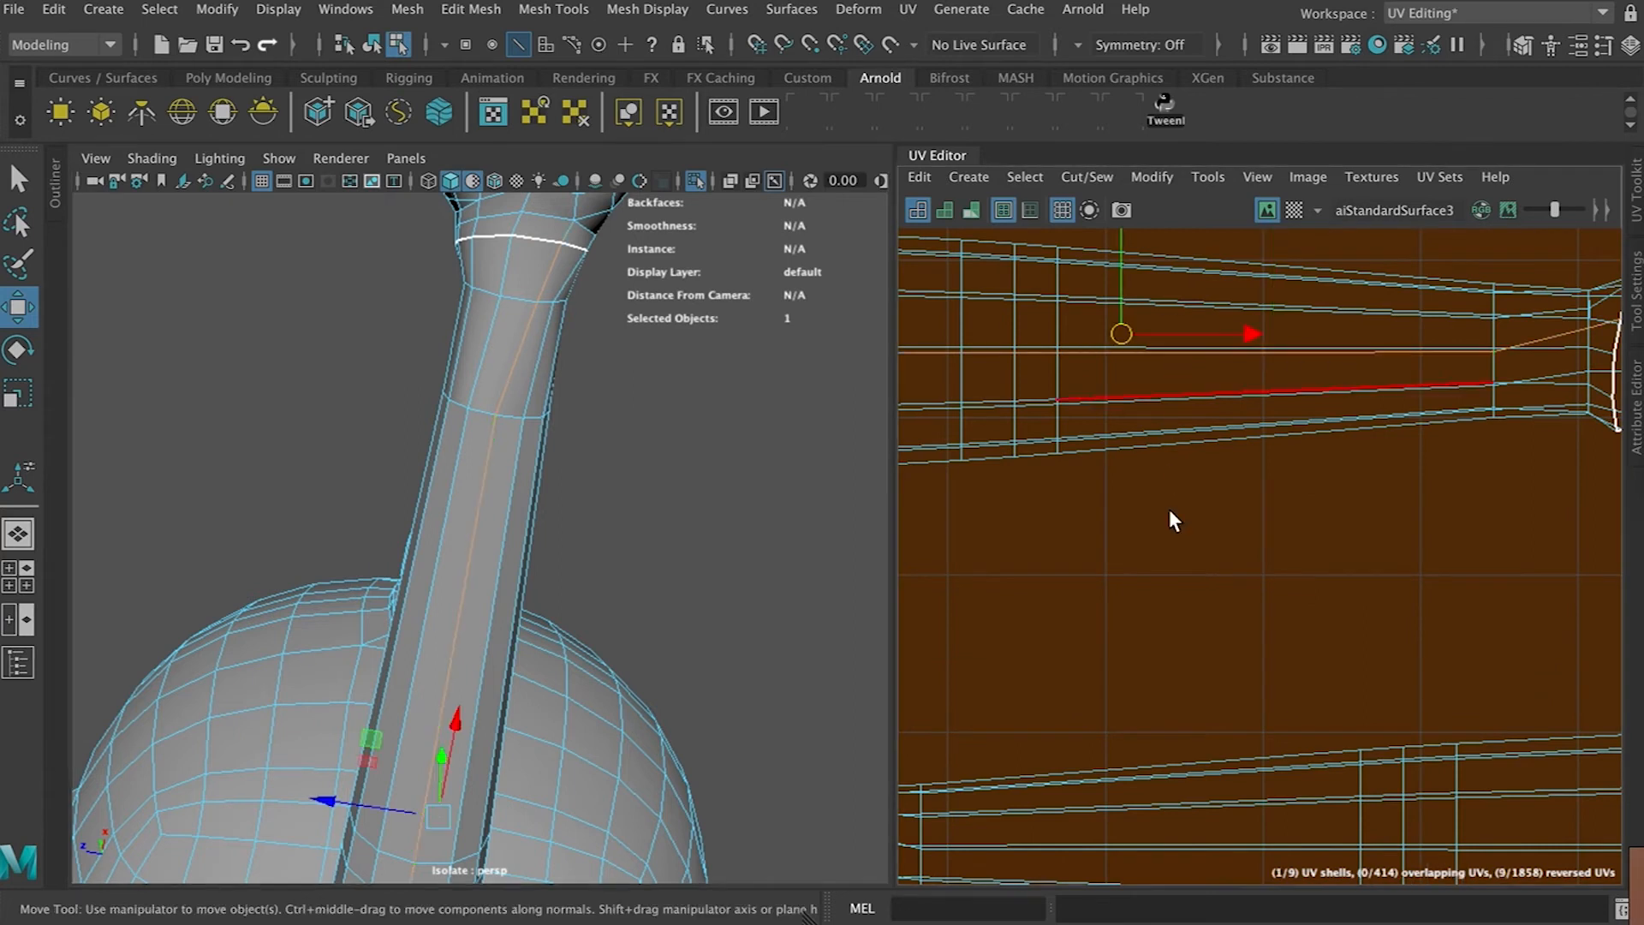
{"action": "scroll", "coordinate": [1170, 513], "scroll_direction": "down", "scroll_amount": 5}
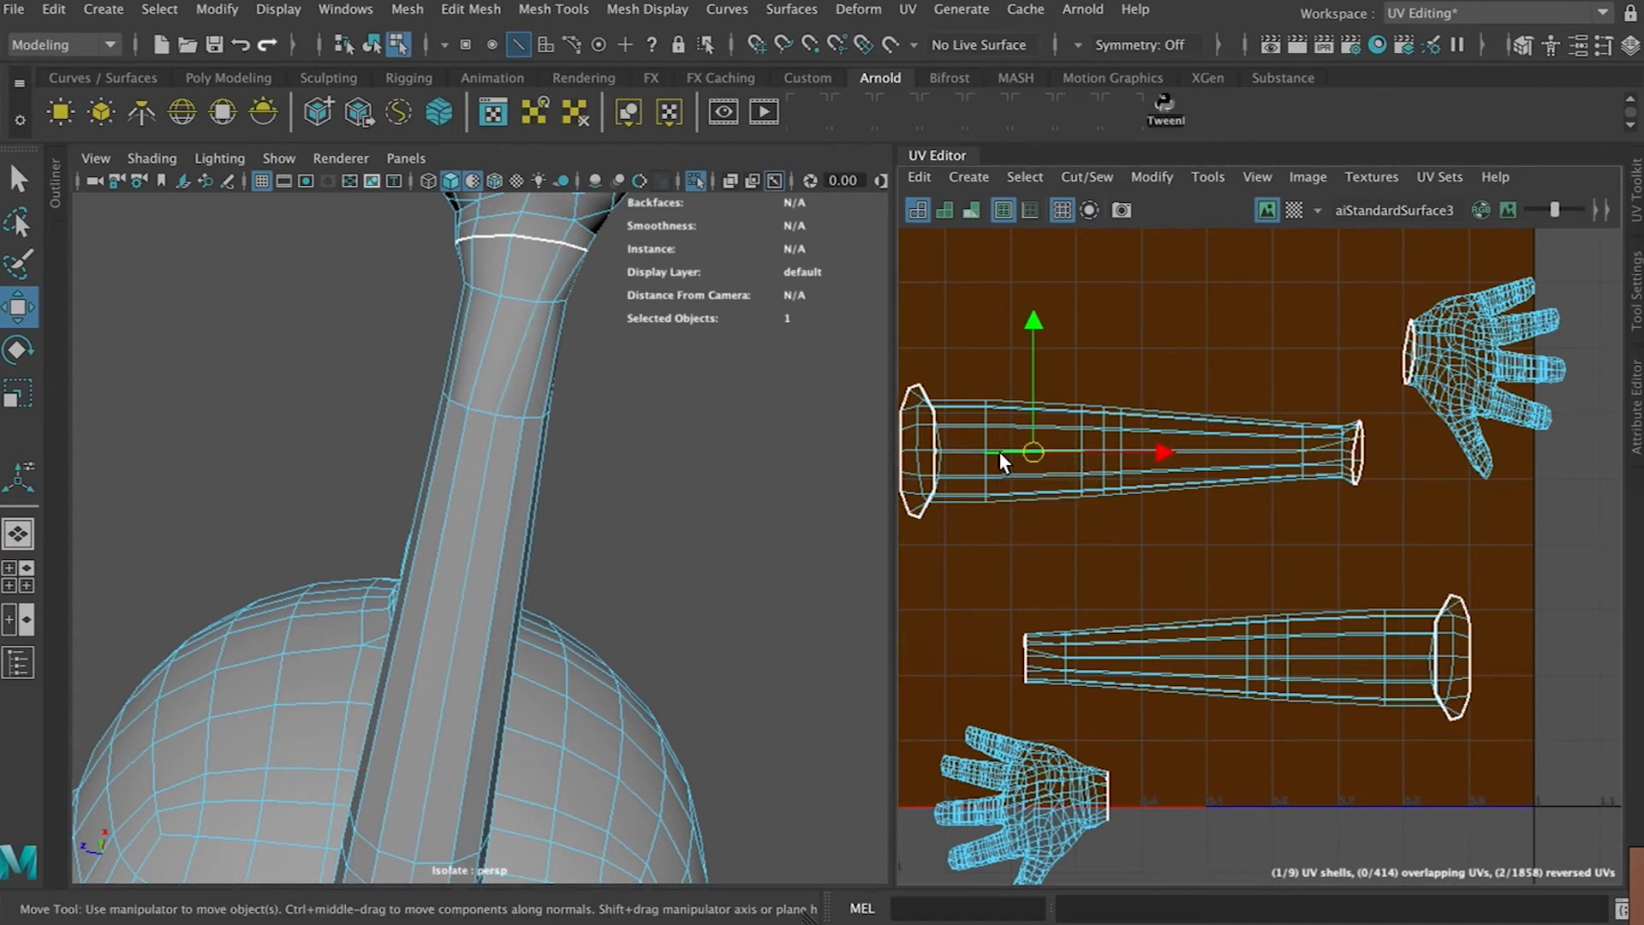
{"action": "double_click", "coordinate": [999, 451]}
{"action": "right_click_drag", "start_coordinate": [1030, 466], "coordinate": [925, 434]}
{"action": "left_click", "coordinate": [1041, 466]}
{"action": "key", "text": "ctrl+u"}
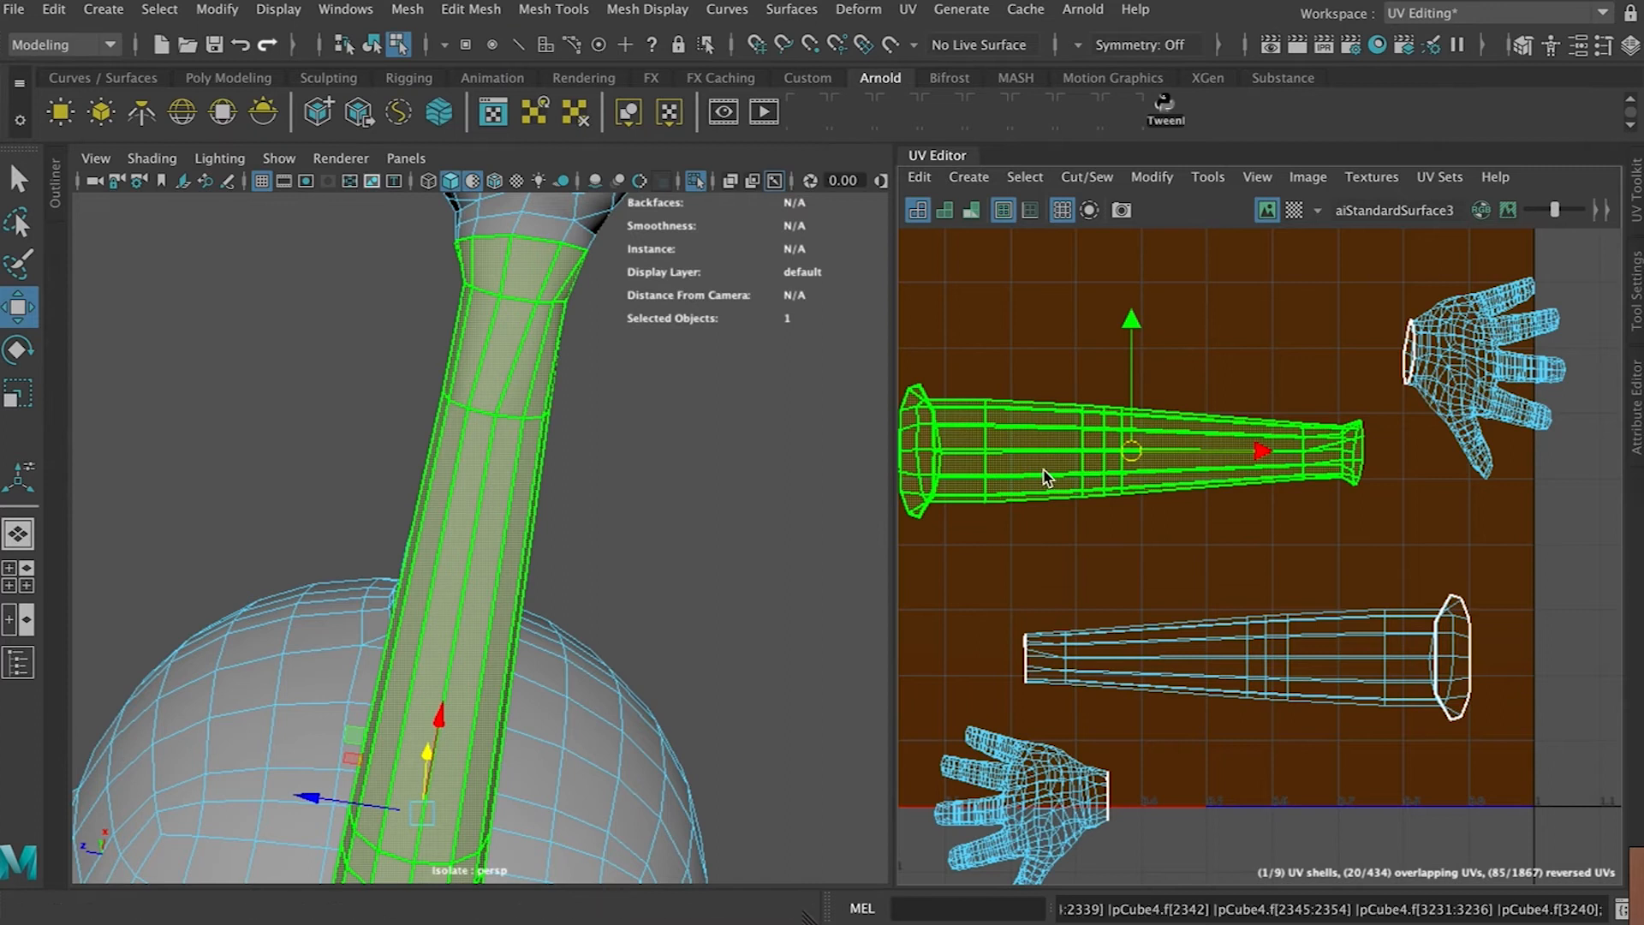
Cut a lengthwise seam along the second arm's underside edge loop and unfold its UV shell
{"action": "left_click", "coordinate": [1243, 654]}
{"action": "middle_click_drag", "start_coordinate": [717, 497], "coordinate": [840, 64], "text": "alt"}
{"action": "middle_click_drag", "start_coordinate": [618, 395], "coordinate": [870, 351], "text": "alt"}
{"action": "left_click_drag", "start_coordinate": [870, 351], "coordinate": [1380, 177], "text": "alt"}
{"action": "middle_click_drag", "start_coordinate": [584, 460], "coordinate": [659, 321], "text": "alt"}
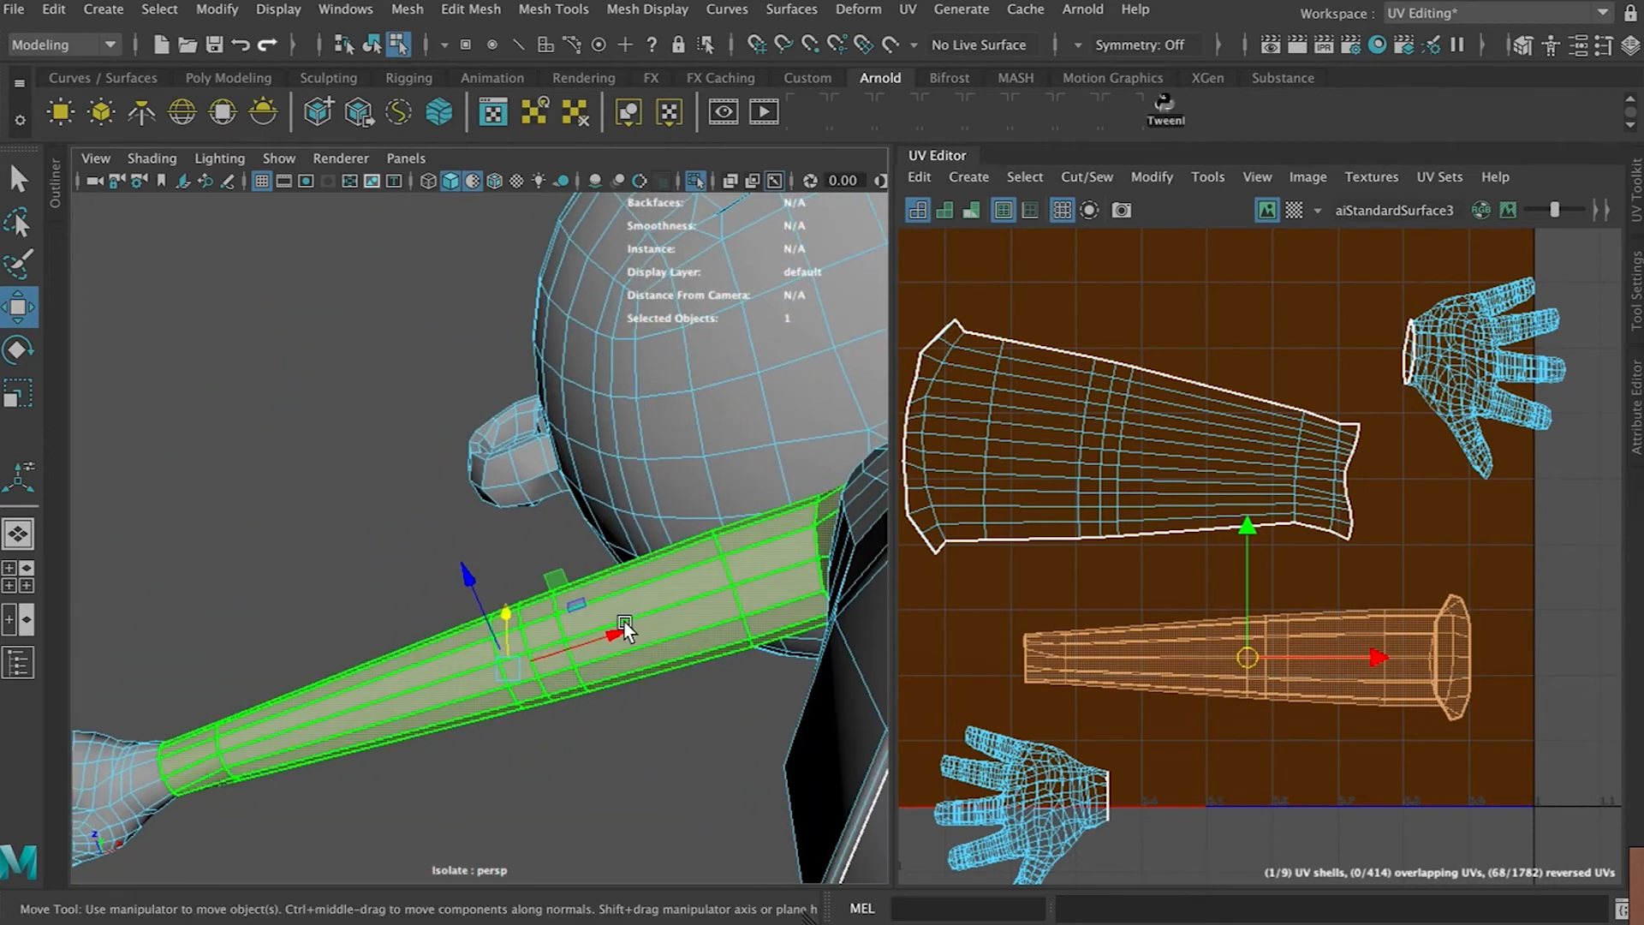
{"action": "right_click_drag", "start_coordinate": [639, 325], "coordinate": [640, 264]}
{"action": "left_click", "coordinate": [652, 600]}
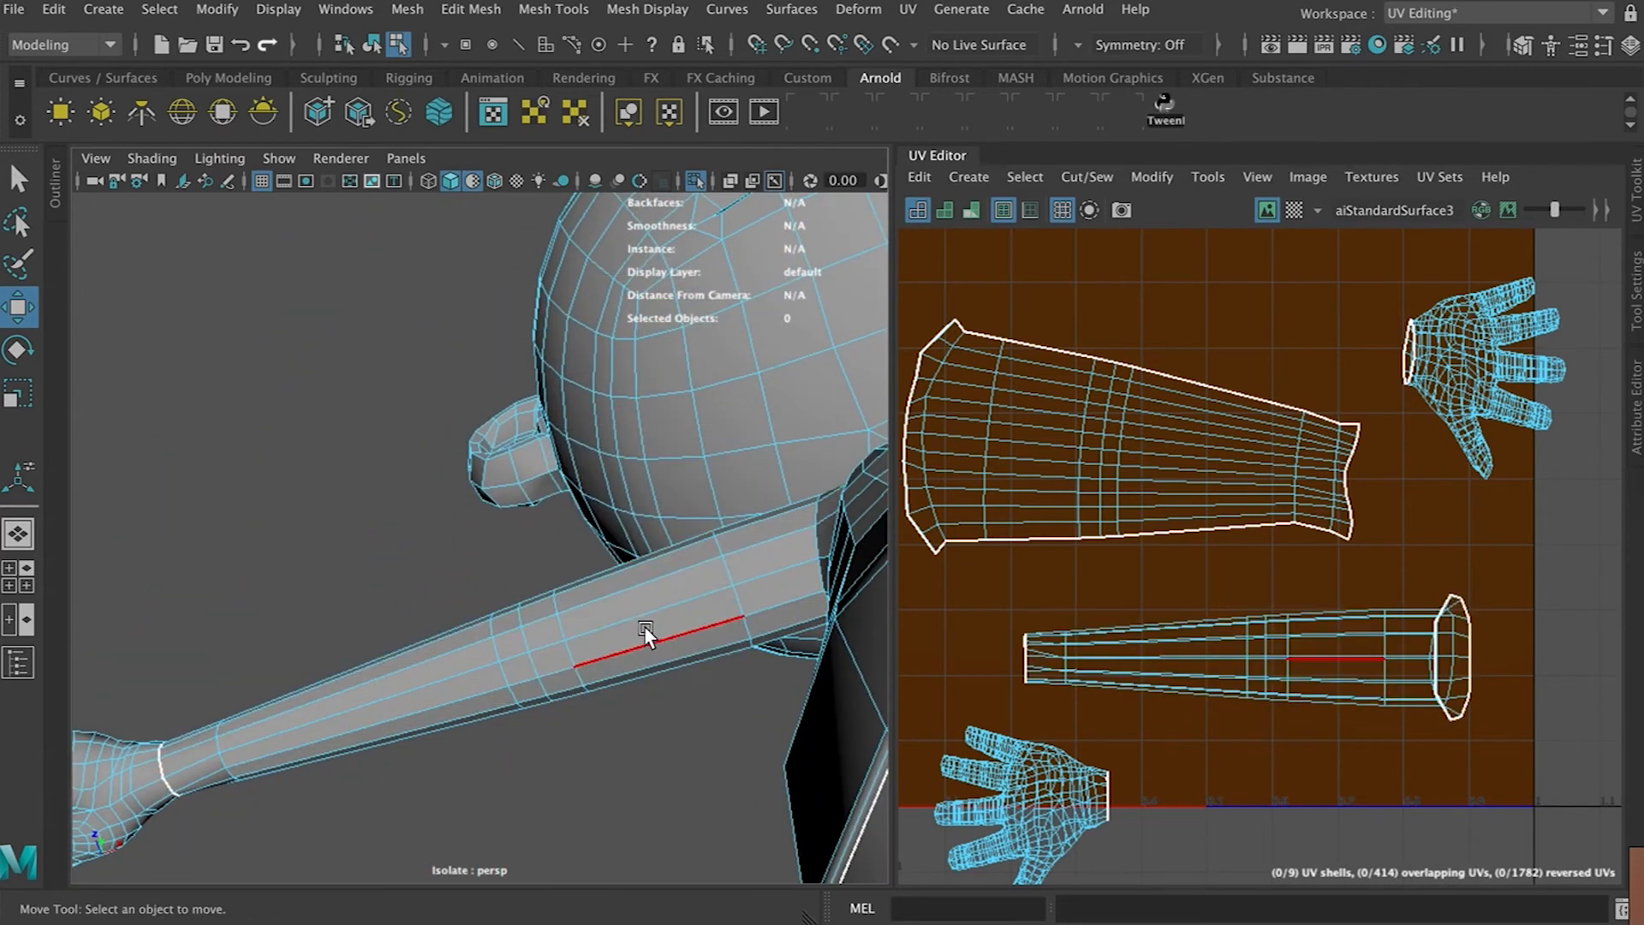
{"action": "left_click_drag", "start_coordinate": [644, 625], "coordinate": [531, 735], "text": "alt"}
{"action": "double_click", "coordinate": [528, 726]}
{"action": "key", "text": "w"}
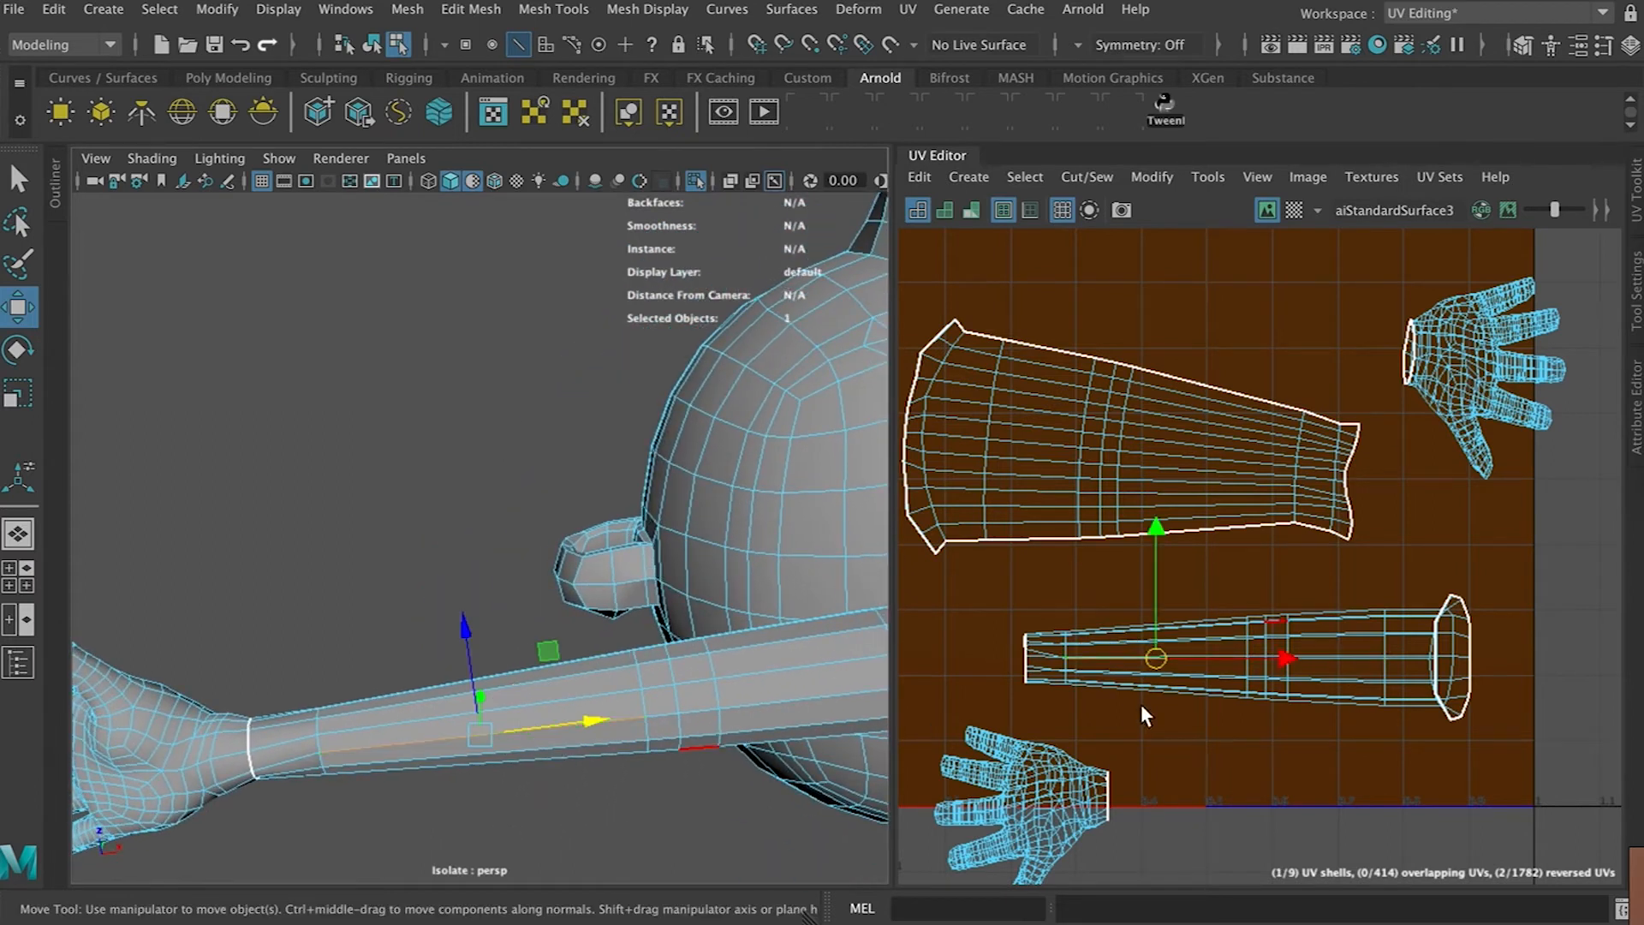
{"action": "scroll", "coordinate": [1140, 704], "scroll_direction": "up", "scroll_amount": 5}
{"action": "left_click", "coordinate": [1110, 567]}
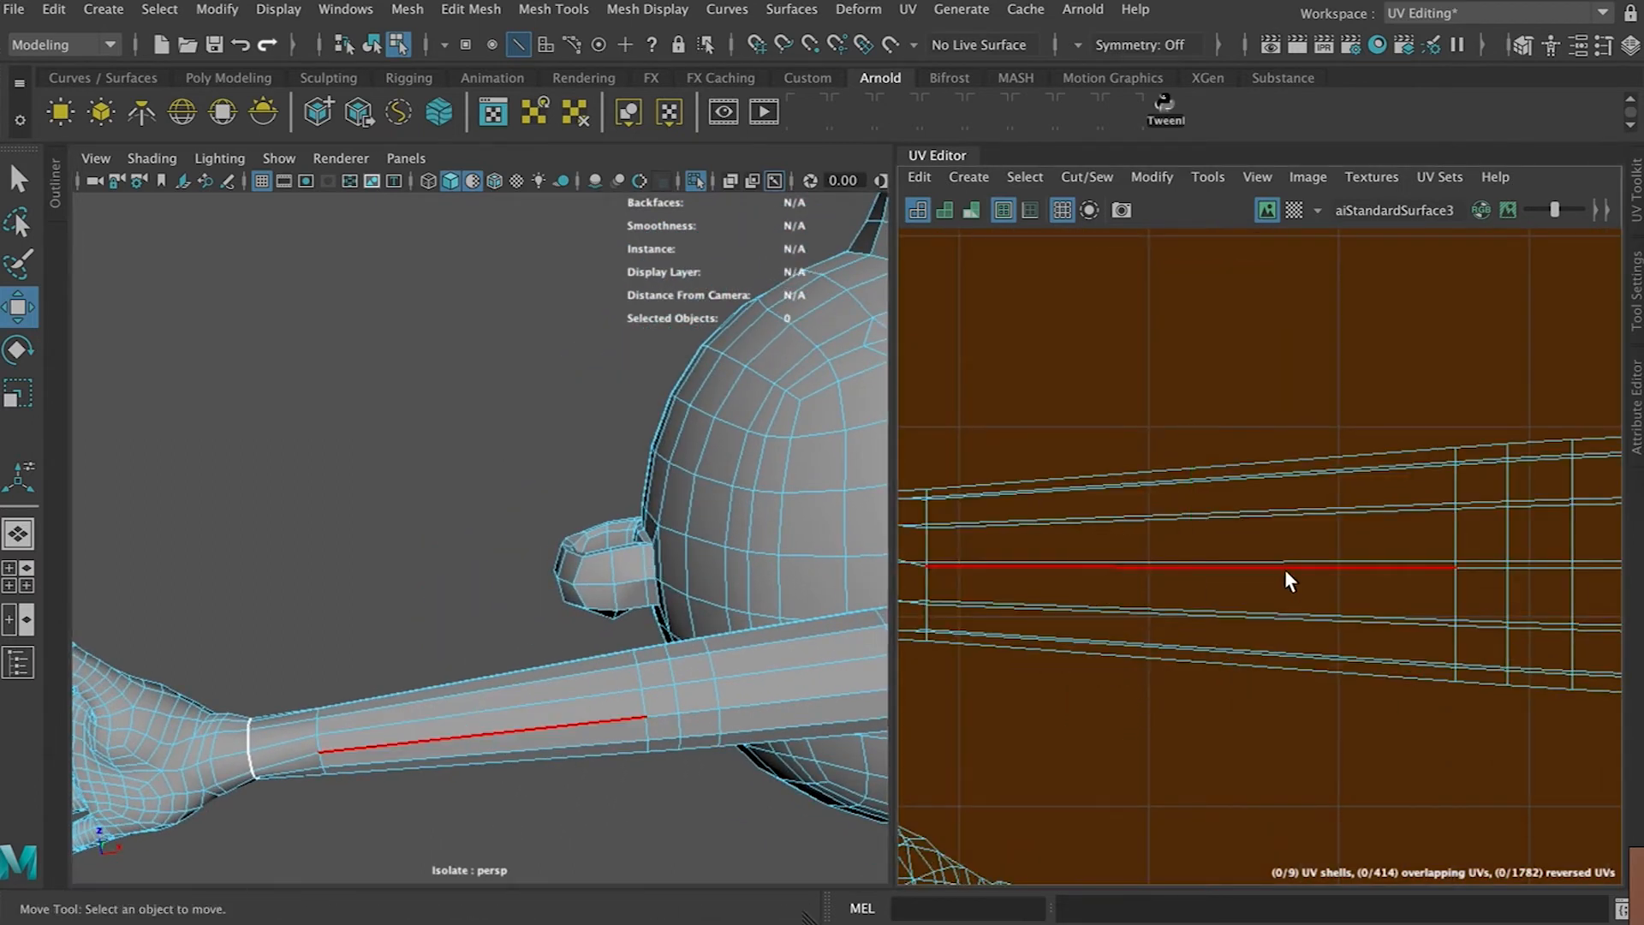
{"action": "left_click", "coordinate": [1306, 565]}
{"action": "scroll", "coordinate": [1305, 567], "scroll_direction": "down", "scroll_amount": 3}
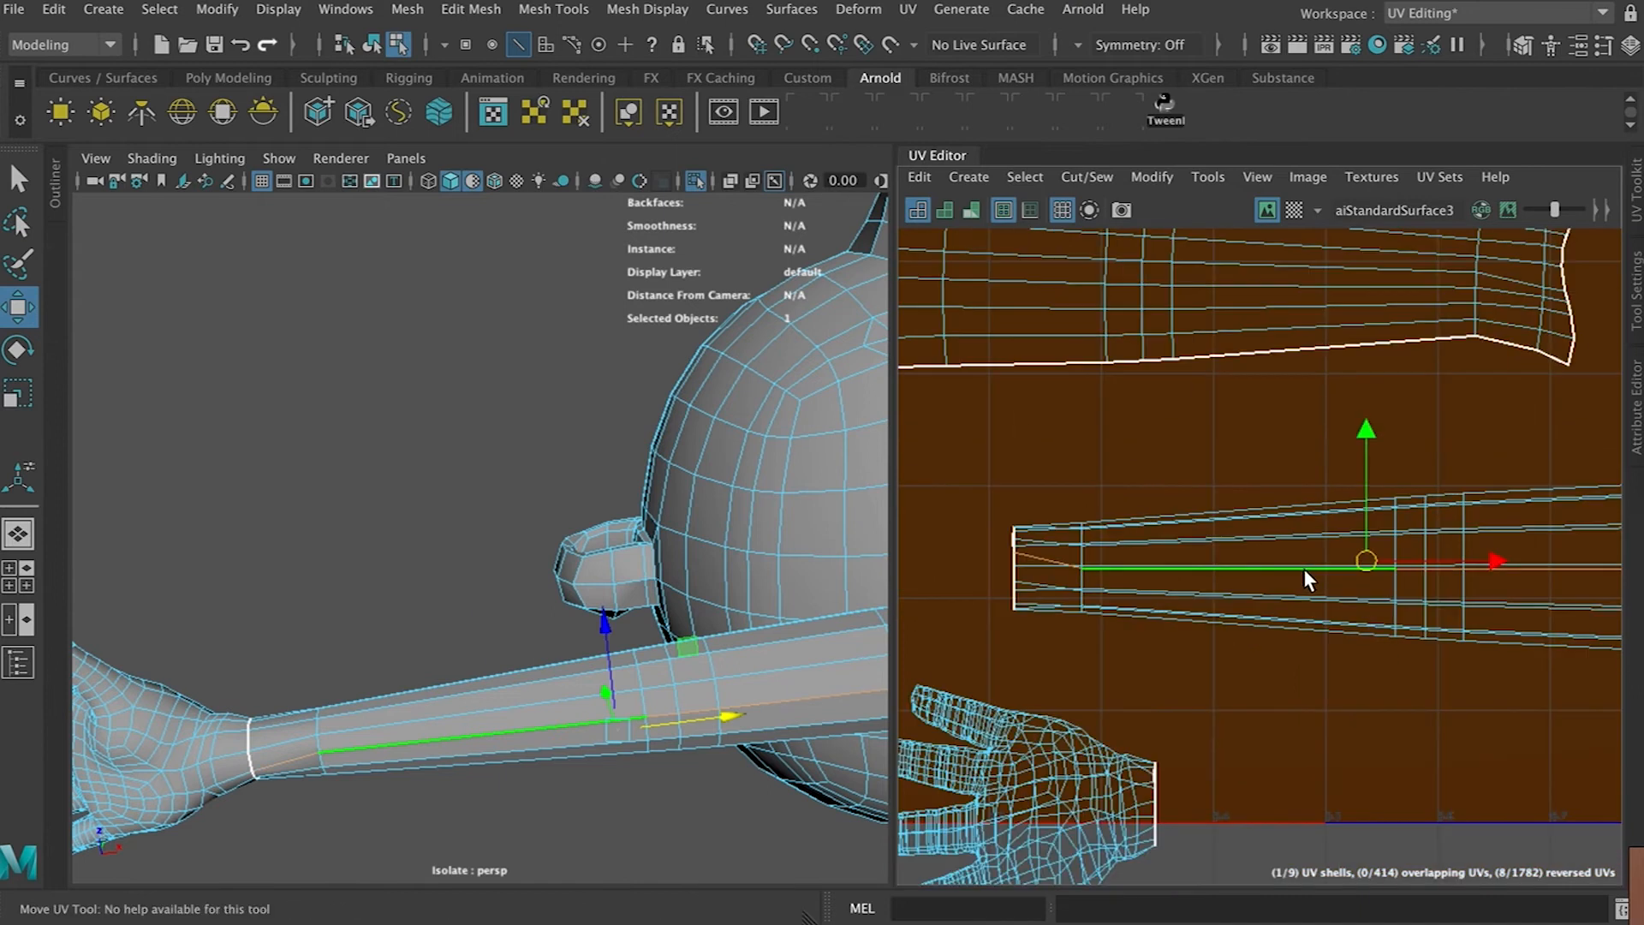
{"action": "key", "text": "ctrl+x"}
{"action": "right_click_drag", "start_coordinate": [1272, 609], "coordinate": [1224, 599]}
{"action": "left_click", "coordinate": [1237, 605]}
{"action": "key", "text": "ctrl+u"}
{"action": "scroll", "coordinate": [1240, 606], "scroll_direction": "down", "scroll_amount": 4}
{"action": "scroll", "coordinate": [1240, 606], "scroll_direction": "down", "scroll_amount": 3}
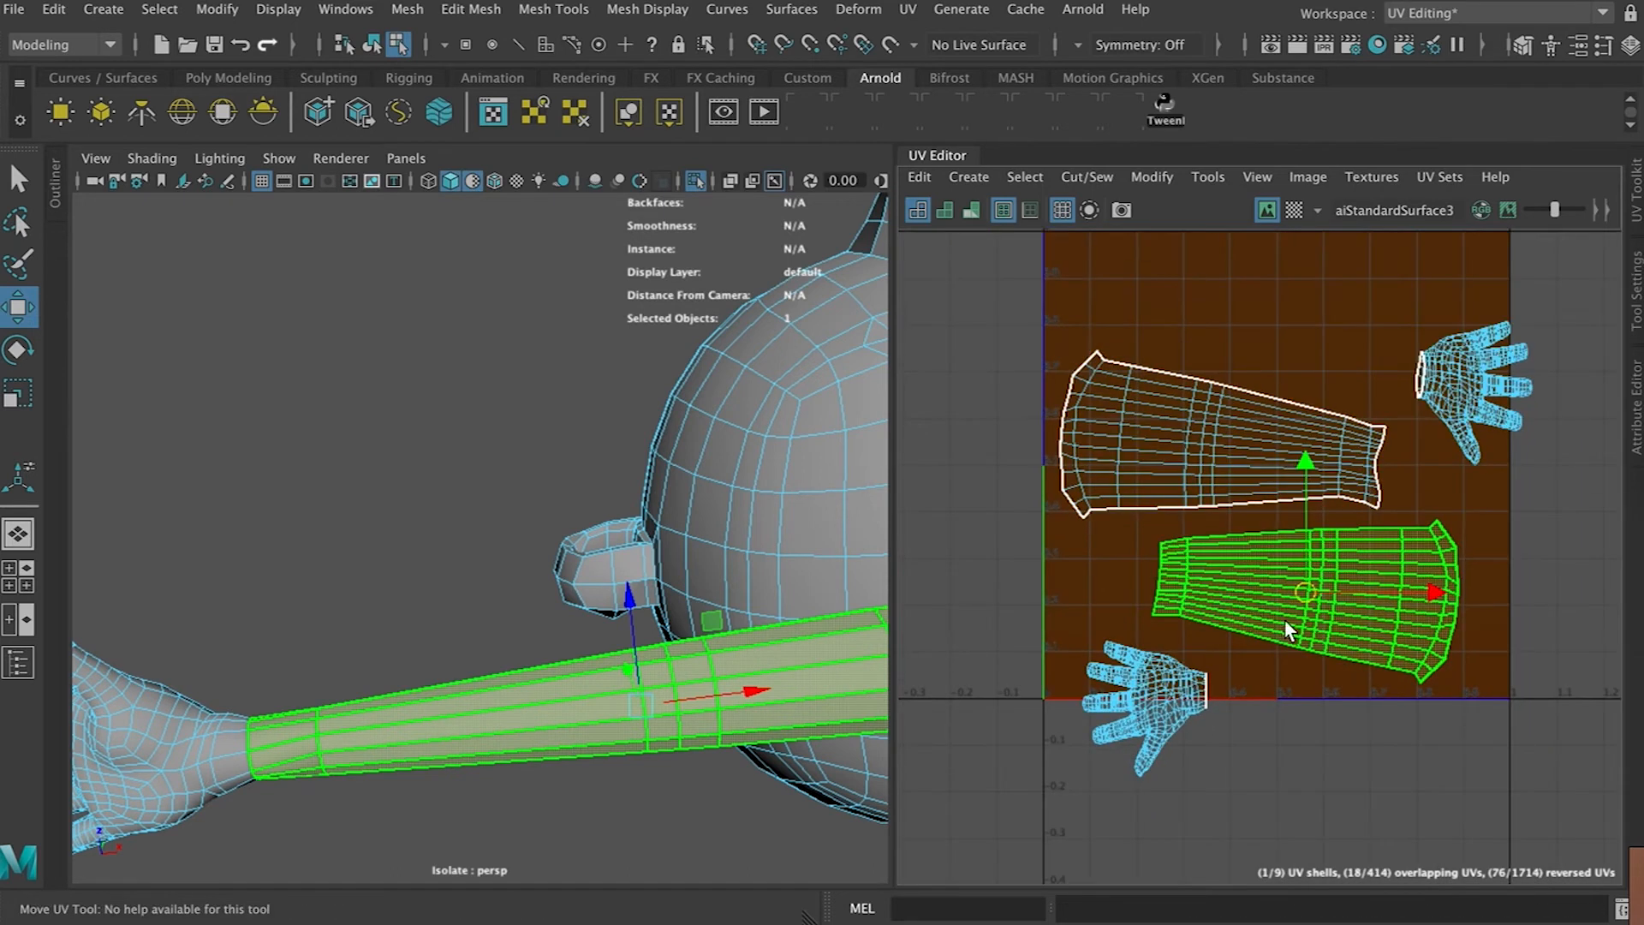
Optimize the second arm's UV shell and nudge the first arm shell into place
{"action": "left_click", "coordinate": [1152, 176]}
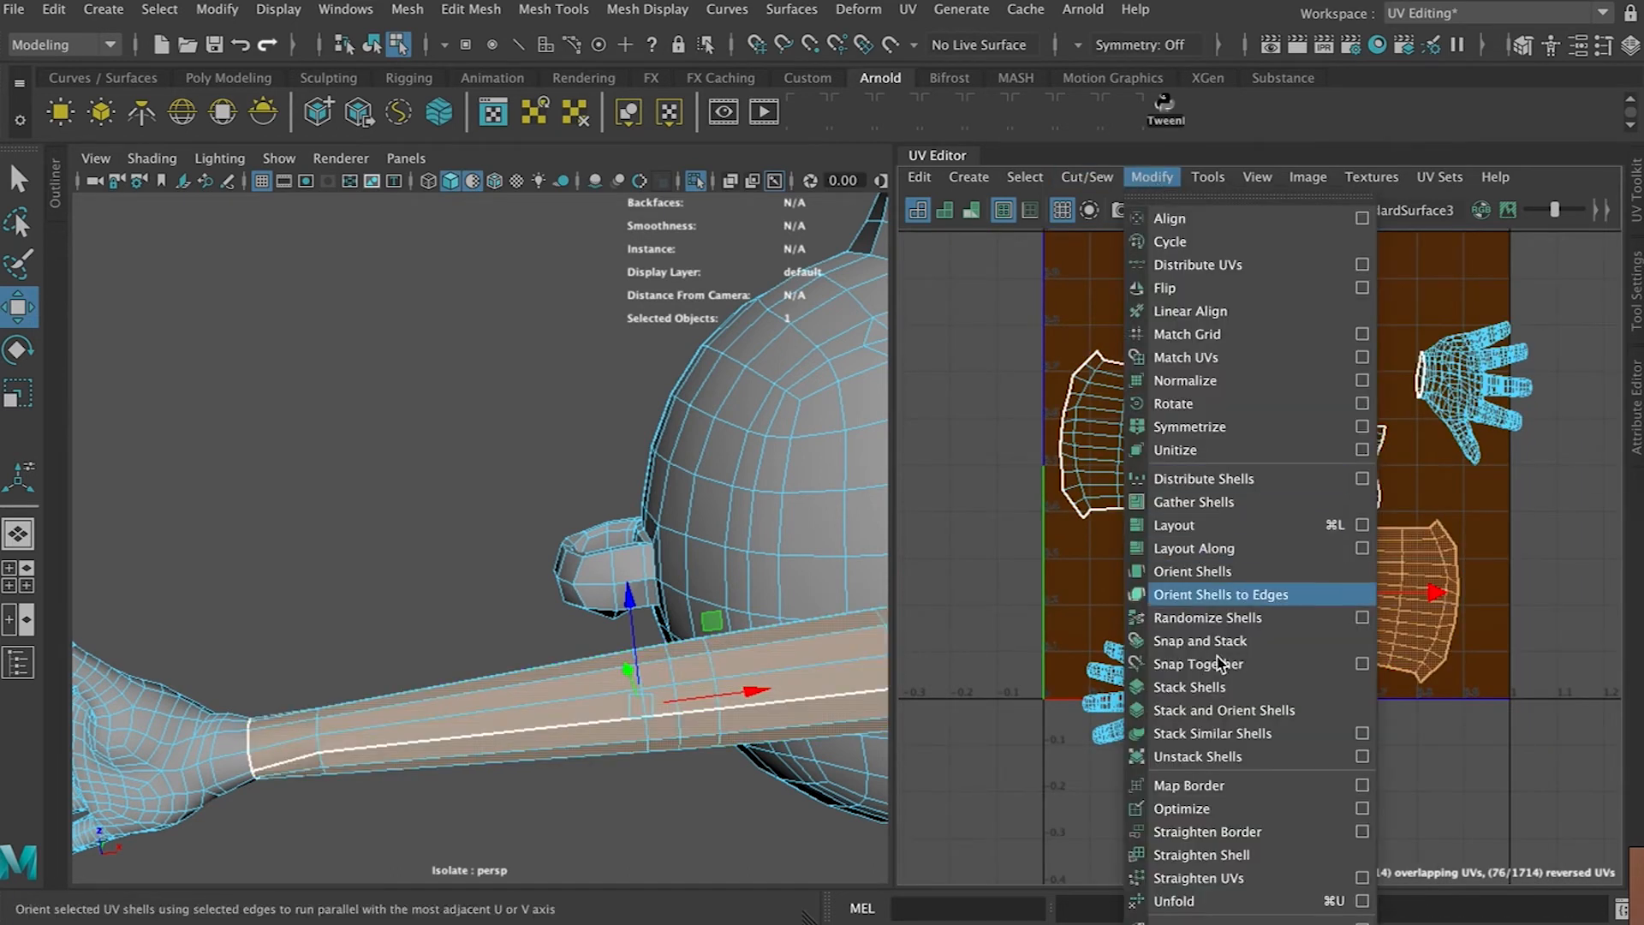
{"action": "left_click", "coordinate": [1221, 809]}
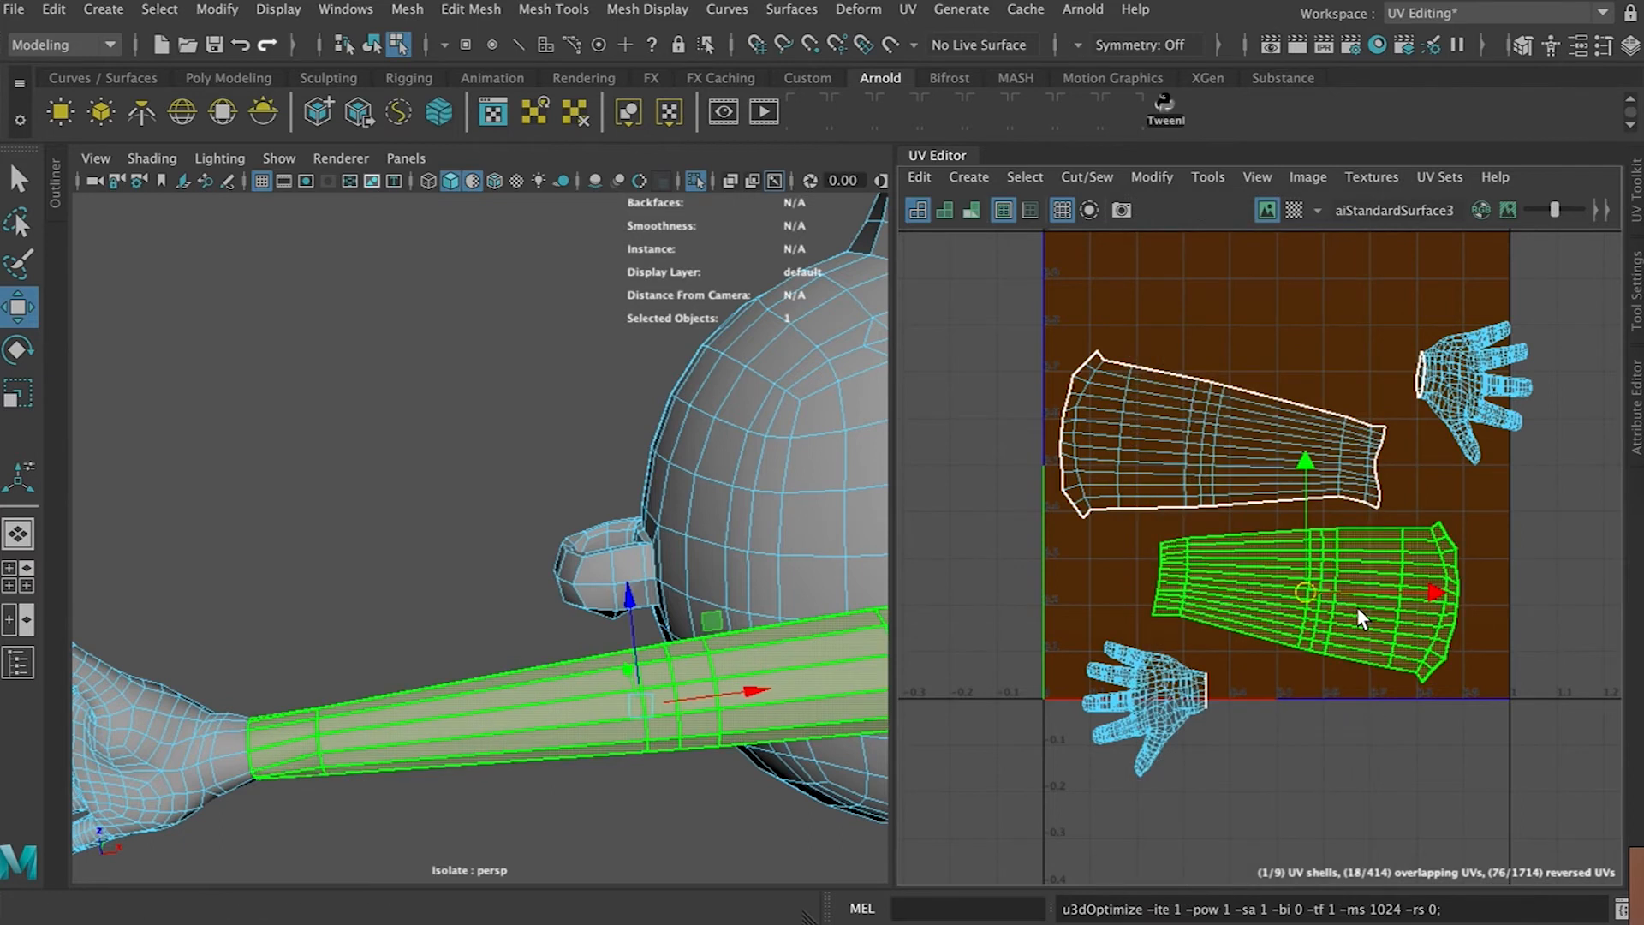
{"action": "left_click", "coordinate": [1222, 460]}
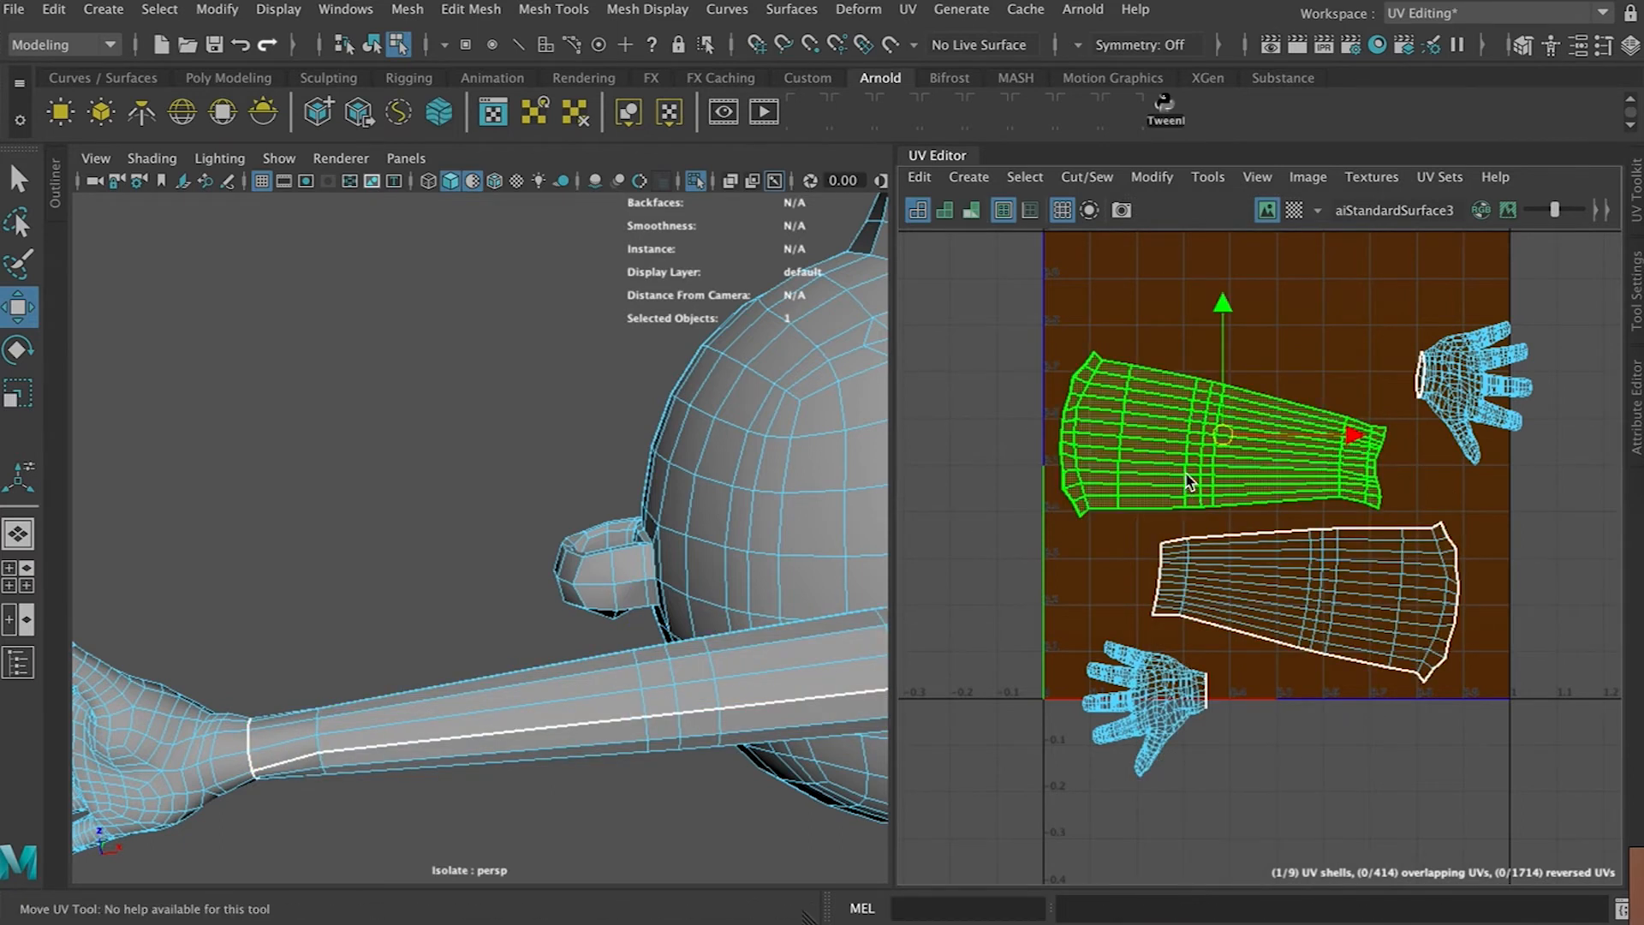
{"action": "right_click_drag", "start_coordinate": [1177, 457], "coordinate": [1077, 423]}
Inspect the hand mesh in the 3D view and the overall UV layout including the head shell
{"action": "left_click", "coordinate": [1478, 389]}
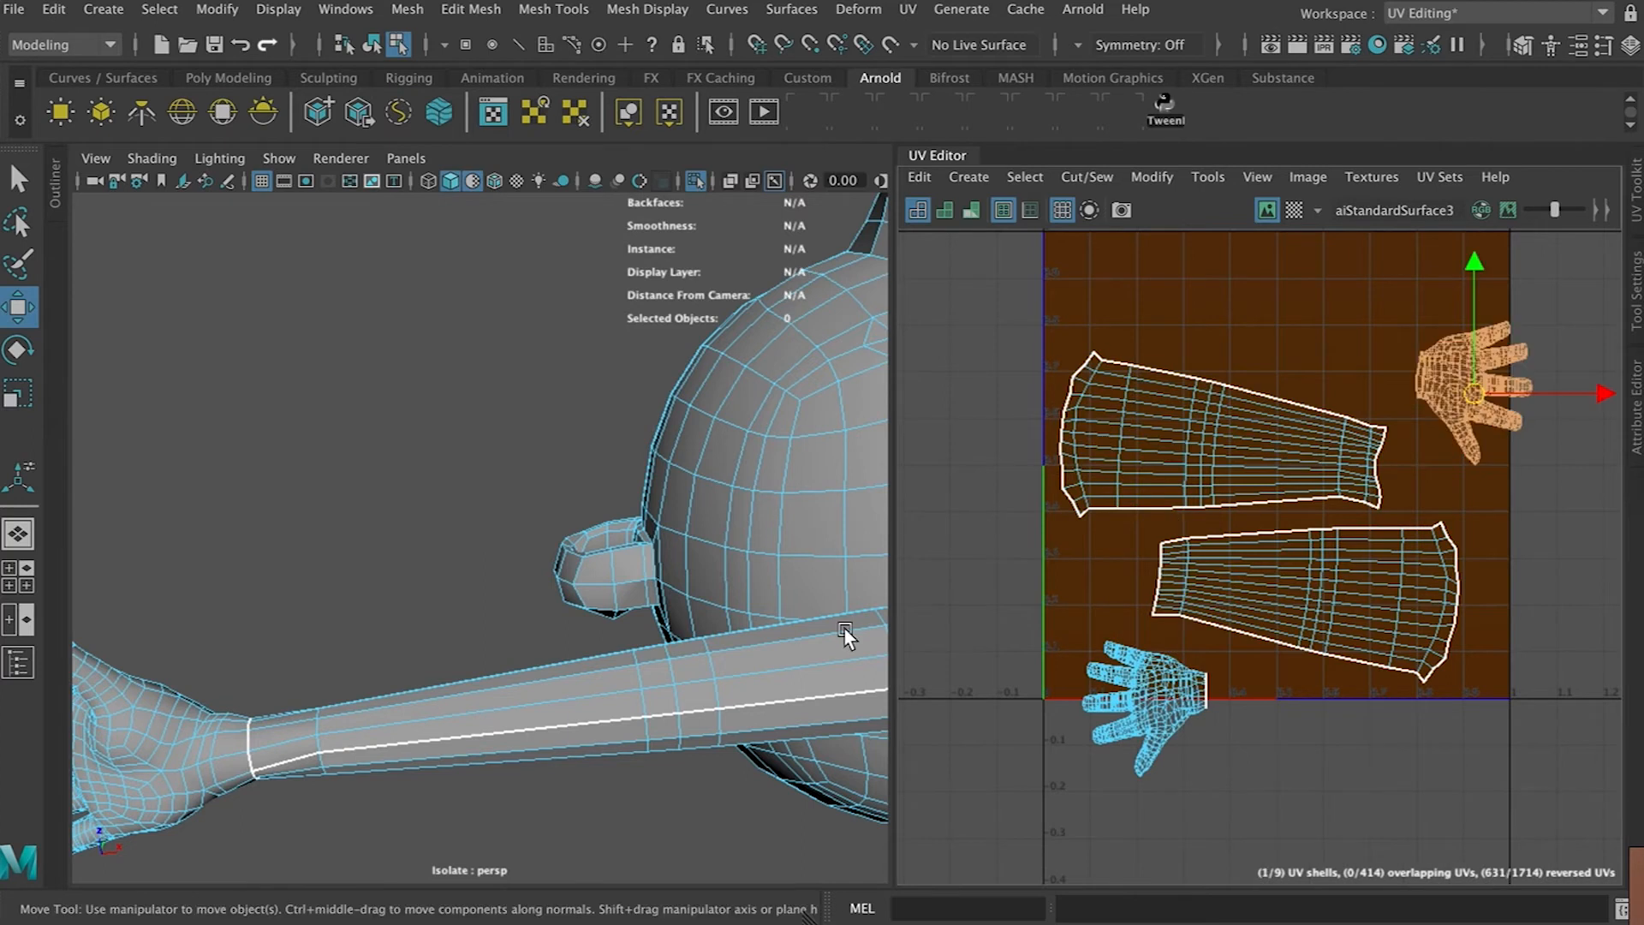
{"action": "left_click", "coordinate": [438, 644]}
{"action": "left_click_drag", "start_coordinate": [439, 644], "coordinate": [374, 672], "text": "alt"}
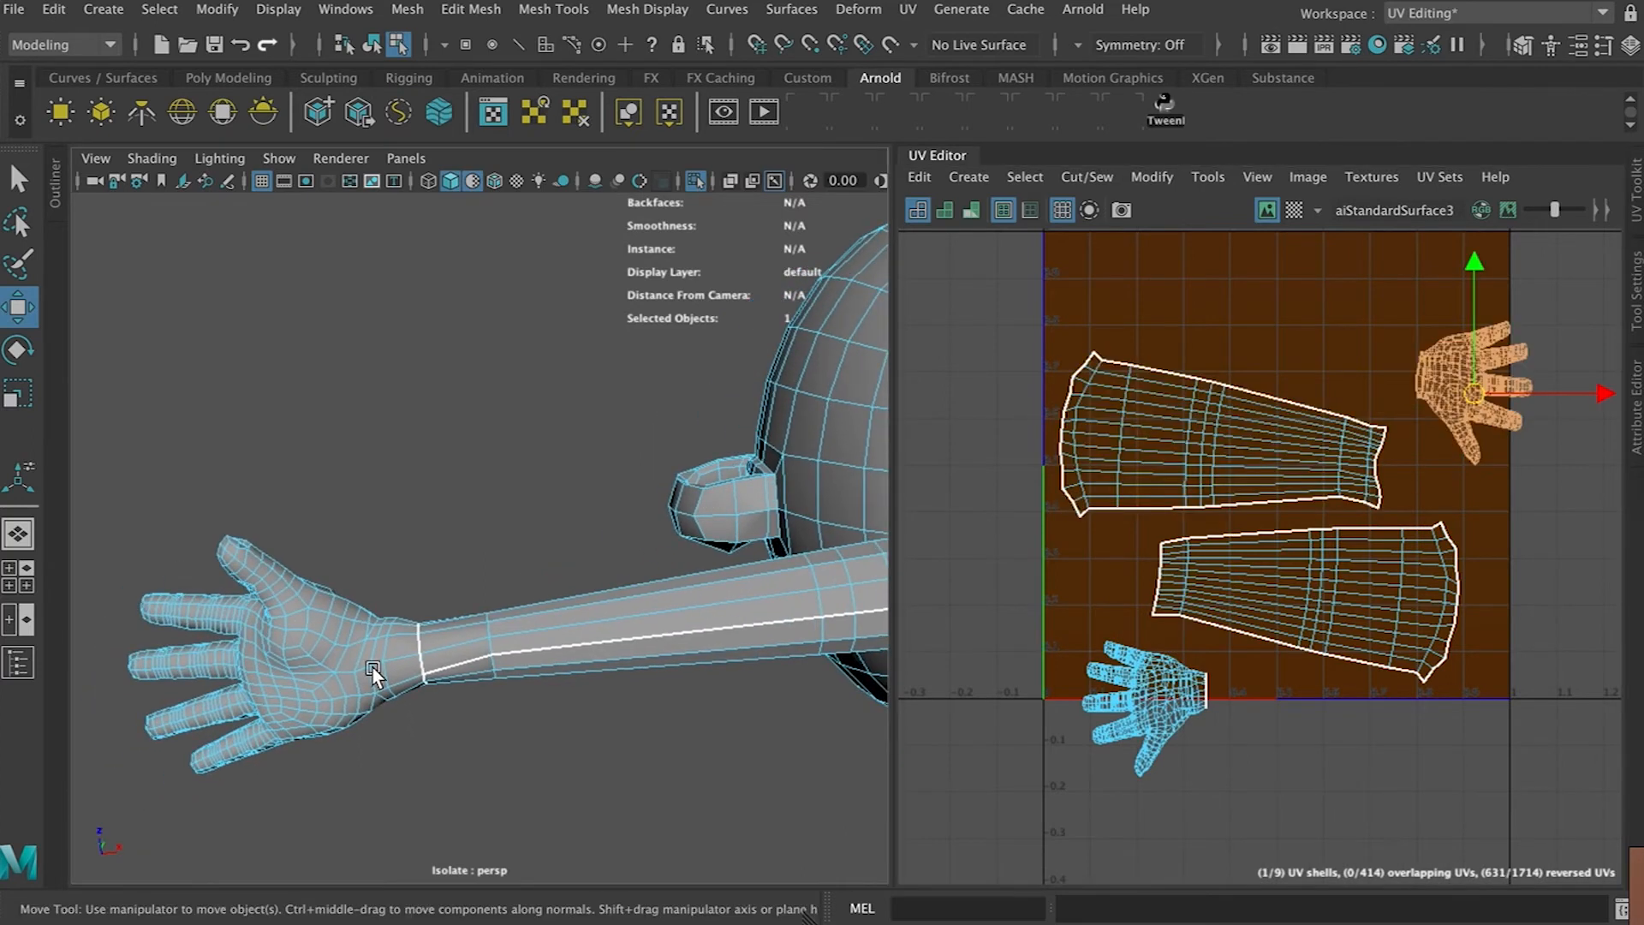
{"action": "scroll", "coordinate": [372, 668], "scroll_direction": "up", "scroll_amount": 5}
{"action": "middle_click_drag", "start_coordinate": [368, 669], "coordinate": [715, 459], "text": "alt"}
{"action": "left_click_drag", "start_coordinate": [715, 459], "coordinate": [648, 497], "text": "alt"}
{"action": "key", "text": "f"}
{"action": "left_click_drag", "start_coordinate": [574, 420], "coordinate": [481, 622], "text": "alt"}
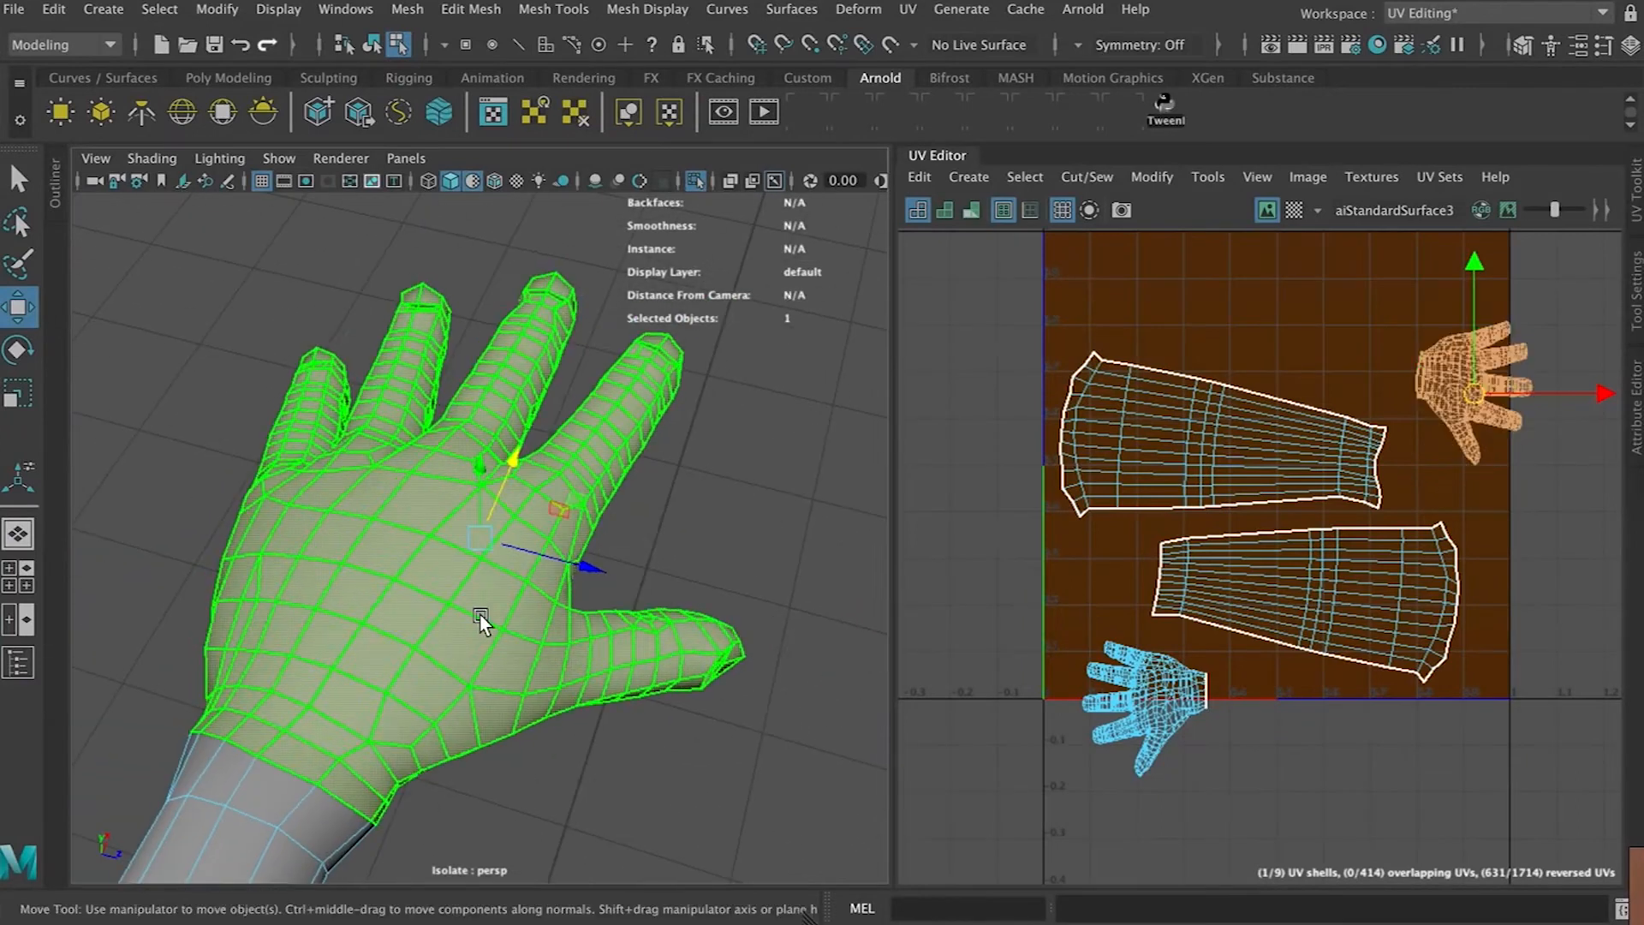
{"action": "left_click_drag", "start_coordinate": [359, 599], "coordinate": [557, 474], "text": "alt"}
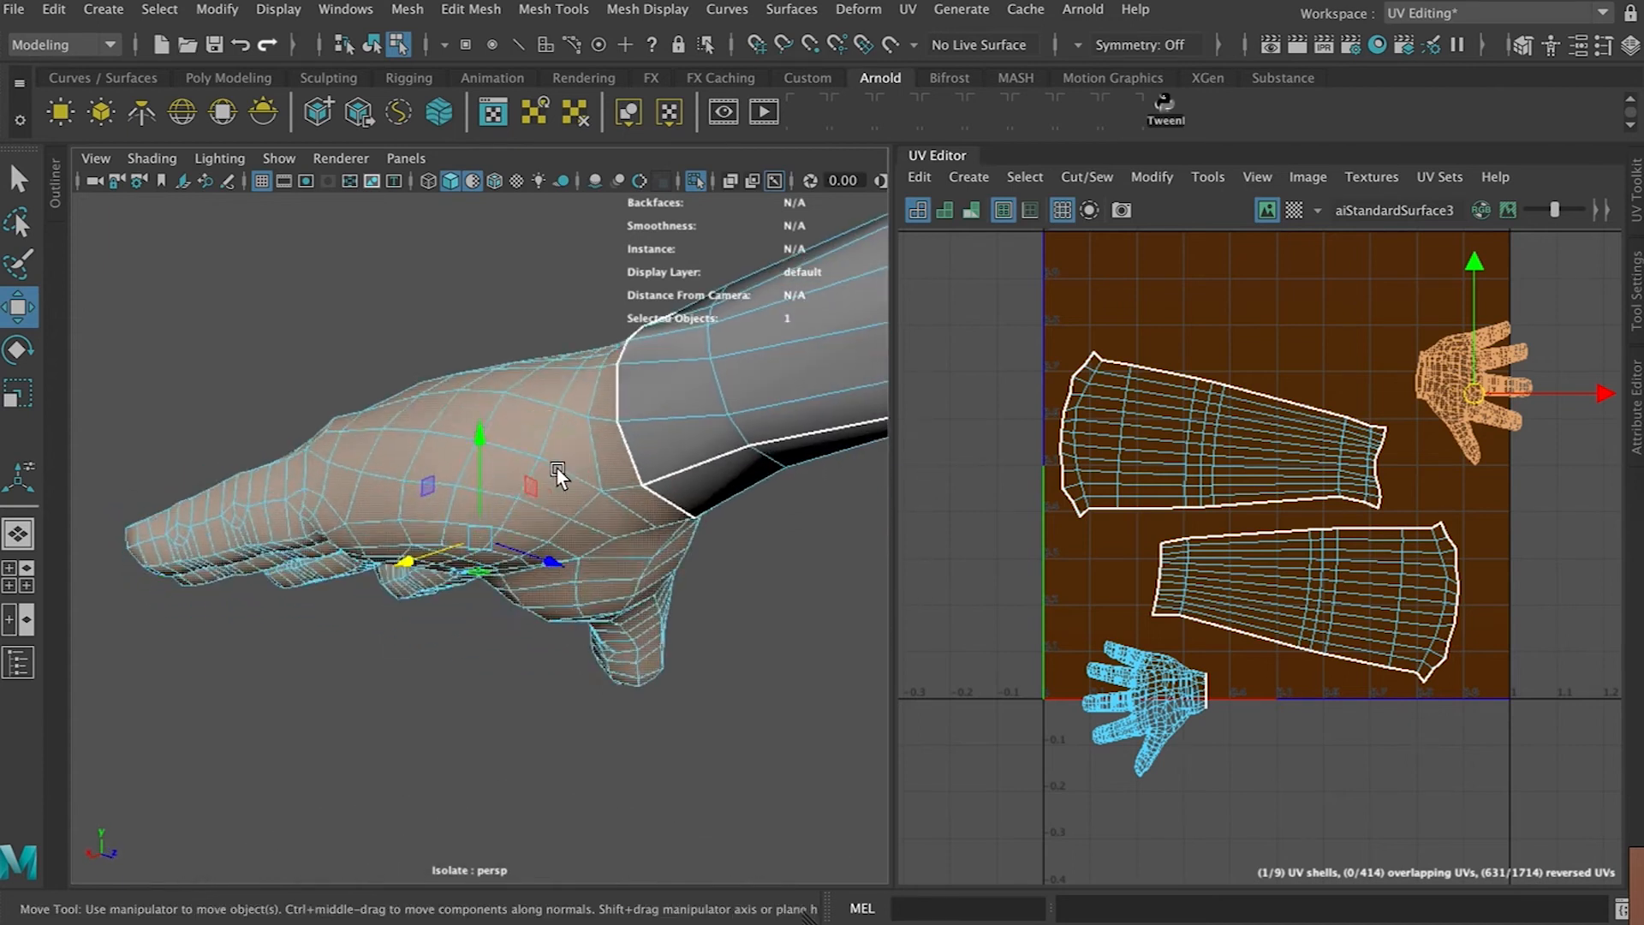
{"action": "scroll", "coordinate": [1582, 416], "scroll_direction": "up", "scroll_amount": 5}
{"action": "right_click_drag", "start_coordinate": [590, 326], "coordinate": [590, 262]}
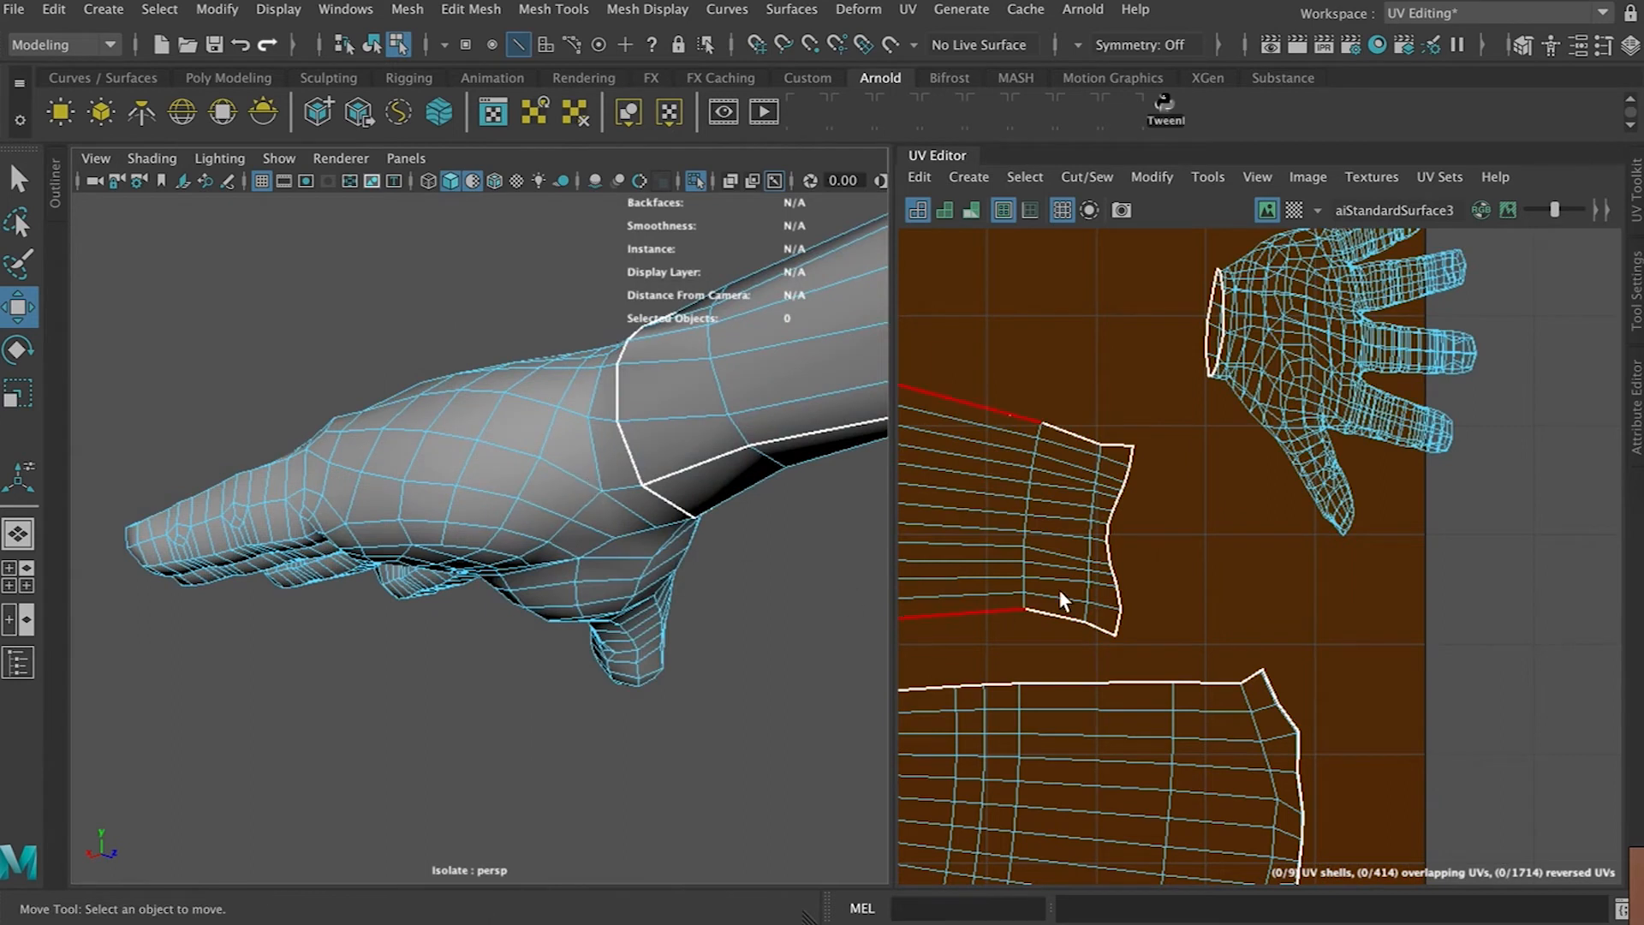
{"action": "scroll", "coordinate": [1071, 591], "scroll_direction": "down", "scroll_amount": 6}
{"action": "middle_click_drag", "start_coordinate": [1108, 491], "coordinate": [1451, 623], "text": "alt"}
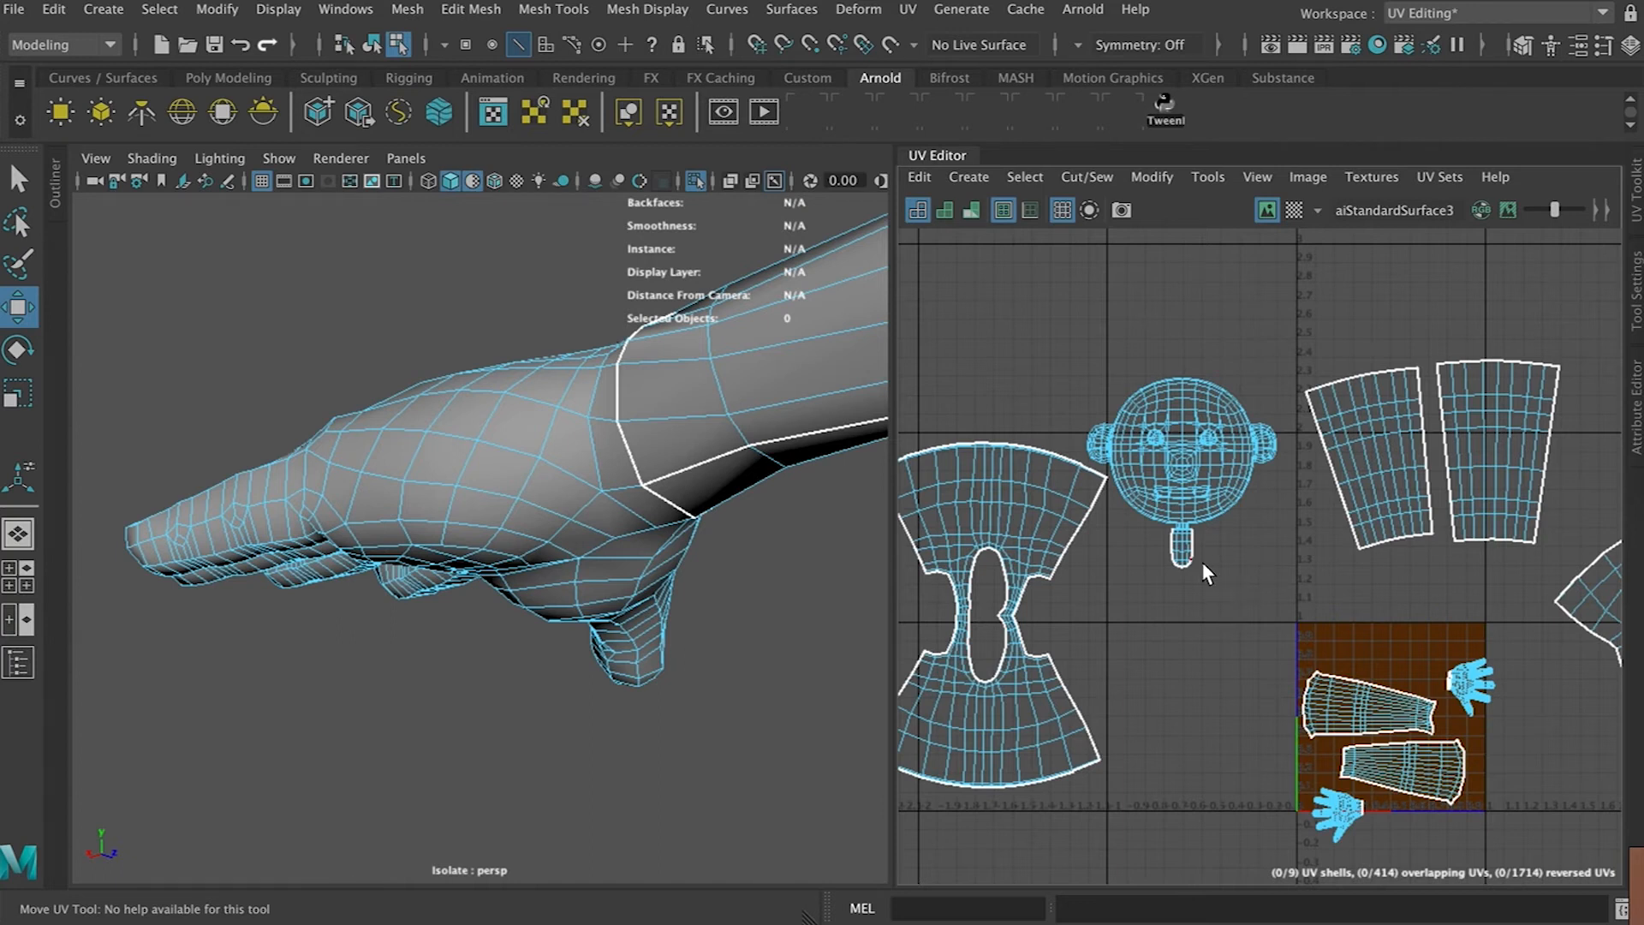
{"action": "scroll", "coordinate": [1196, 562], "scroll_direction": "up", "scroll_amount": 5}
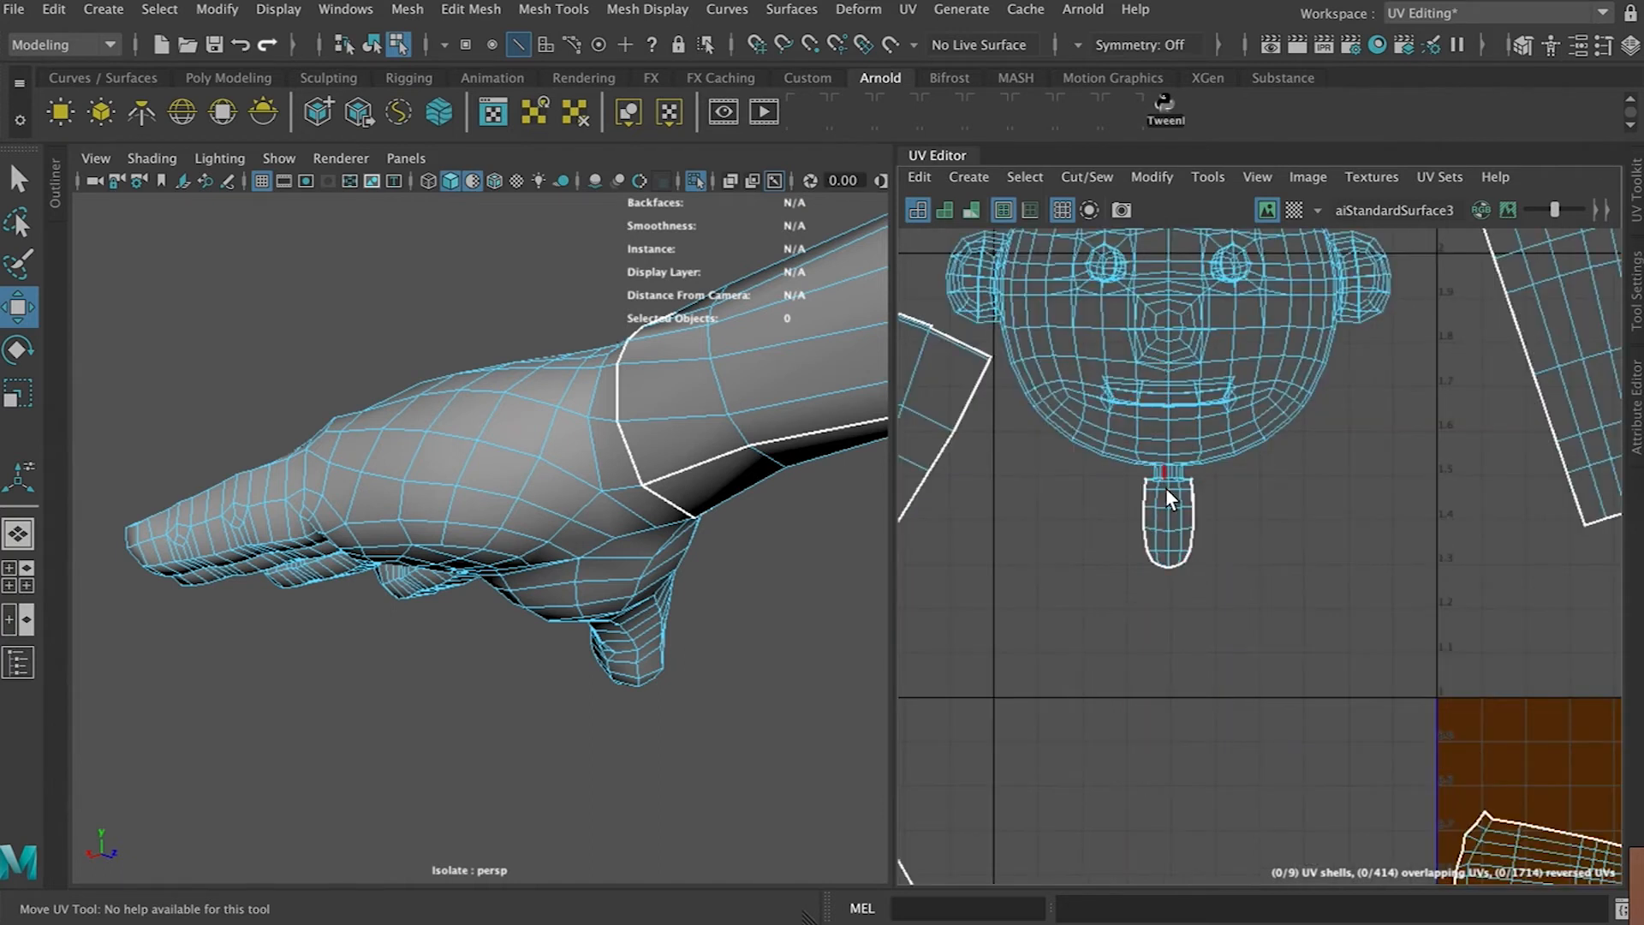
{"action": "mouse_move", "coordinate": [1165, 409]}
{"action": "right_mouse_down"}
{"action": "mouse_move", "coordinate": [1123, 391]}
{"action": "mouse_move", "coordinate": [1165, 405]}
{"action": "right_mouse_up"}
{"action": "middle_click_drag", "start_coordinate": [1121, 342], "coordinate": [1157, 519], "text": "alt"}
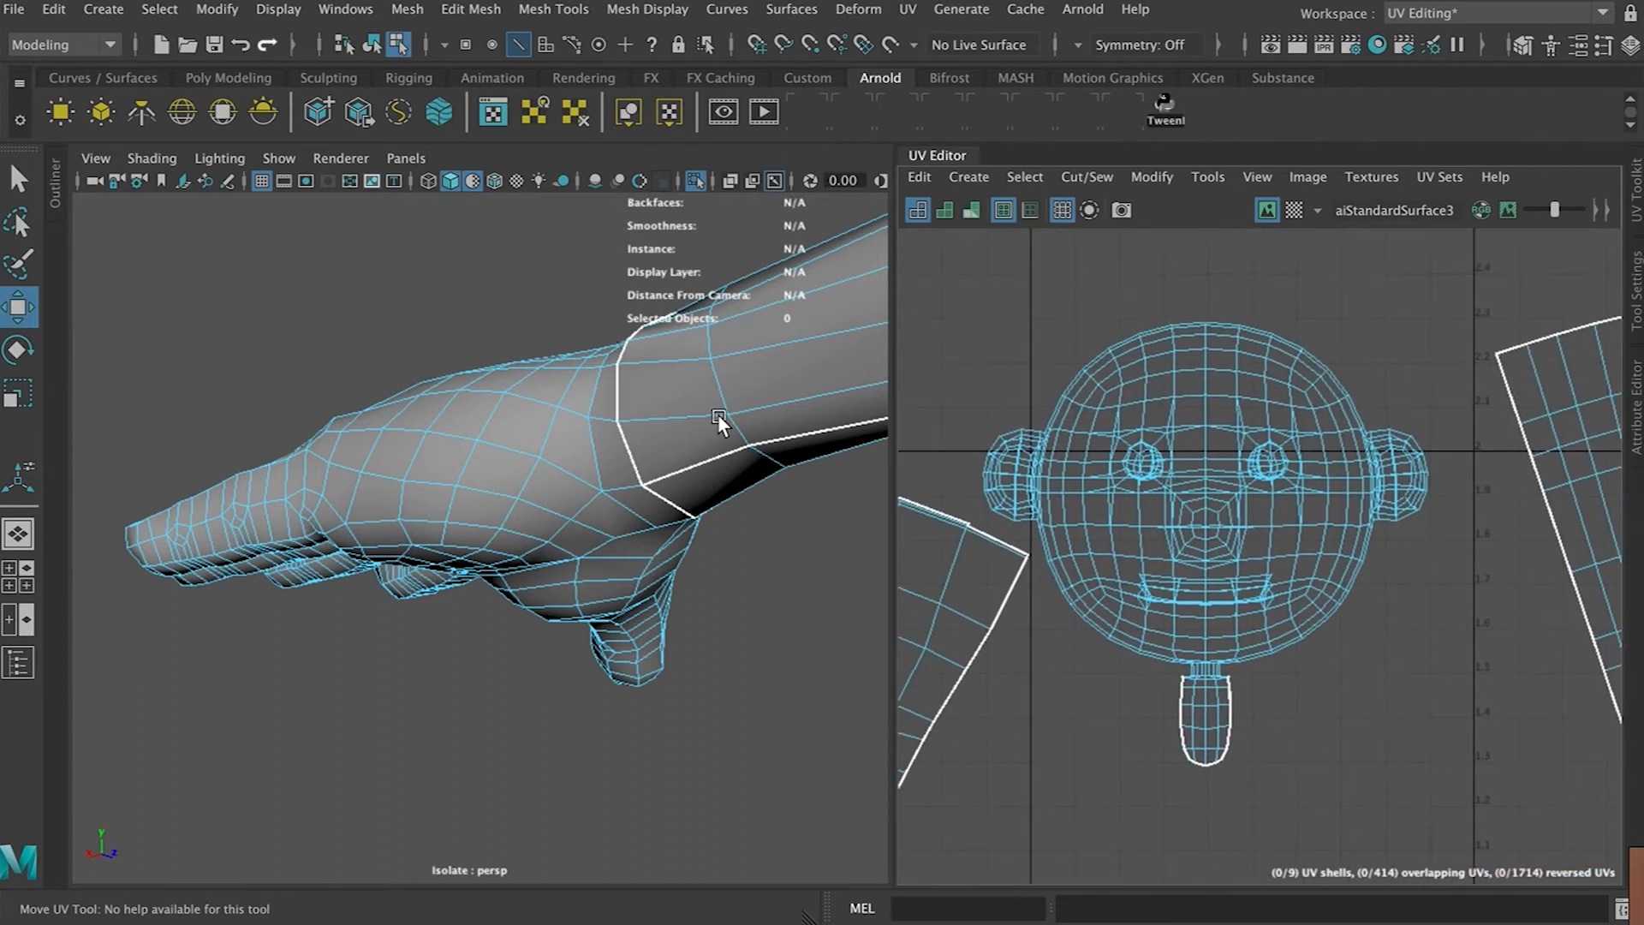
Select the head and apply a cylindrical UV projection to it, adjusting the projection manipulator
{"action": "scroll", "coordinate": [716, 420], "scroll_direction": "down", "scroll_amount": 10}
{"action": "middle_click_drag", "start_coordinate": [750, 351], "coordinate": [548, 618], "text": "alt"}
{"action": "right_click_drag", "start_coordinate": [1107, 542], "coordinate": [1038, 517]}
{"action": "left_click", "coordinate": [1238, 497]}
{"action": "scroll", "coordinate": [832, 498], "scroll_direction": "down", "scroll_amount": 5}
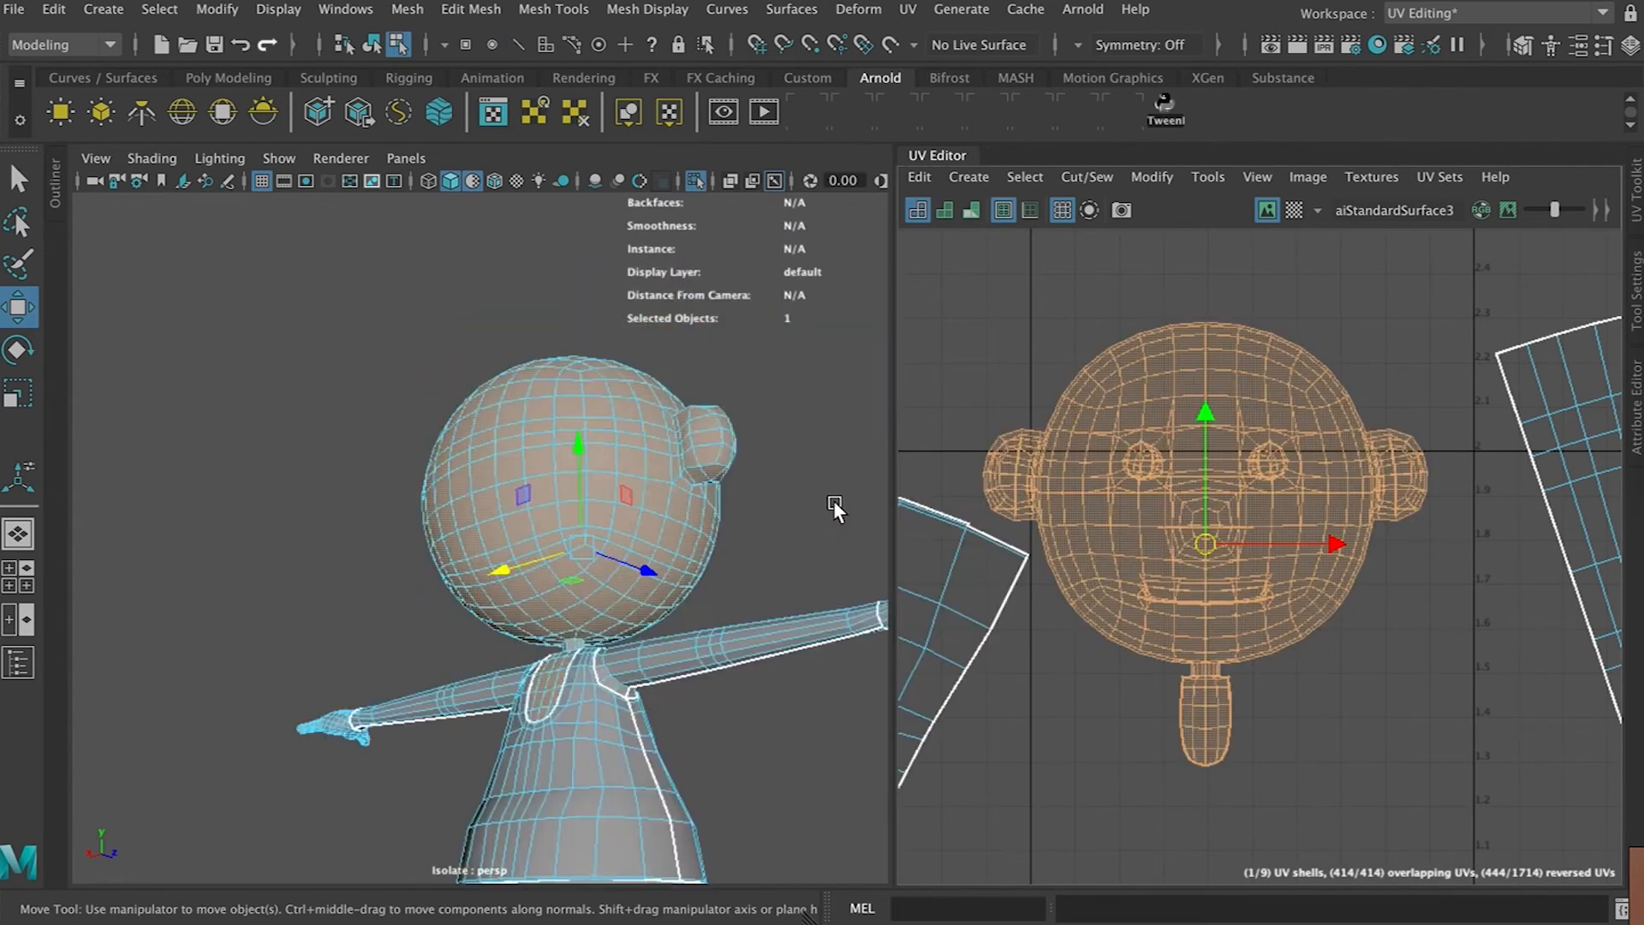
{"action": "scroll", "coordinate": [834, 500], "scroll_direction": "down", "scroll_amount": 5}
{"action": "left_click_drag", "start_coordinate": [675, 502], "coordinate": [441, 602], "text": "alt"}
{"action": "scroll", "coordinate": [441, 603], "scroll_direction": "up", "scroll_amount": 5}
{"action": "middle_click_drag", "start_coordinate": [468, 600], "coordinate": [586, 606], "text": "alt"}
{"action": "left_click_drag", "start_coordinate": [587, 607], "coordinate": [491, 569], "text": "alt"}
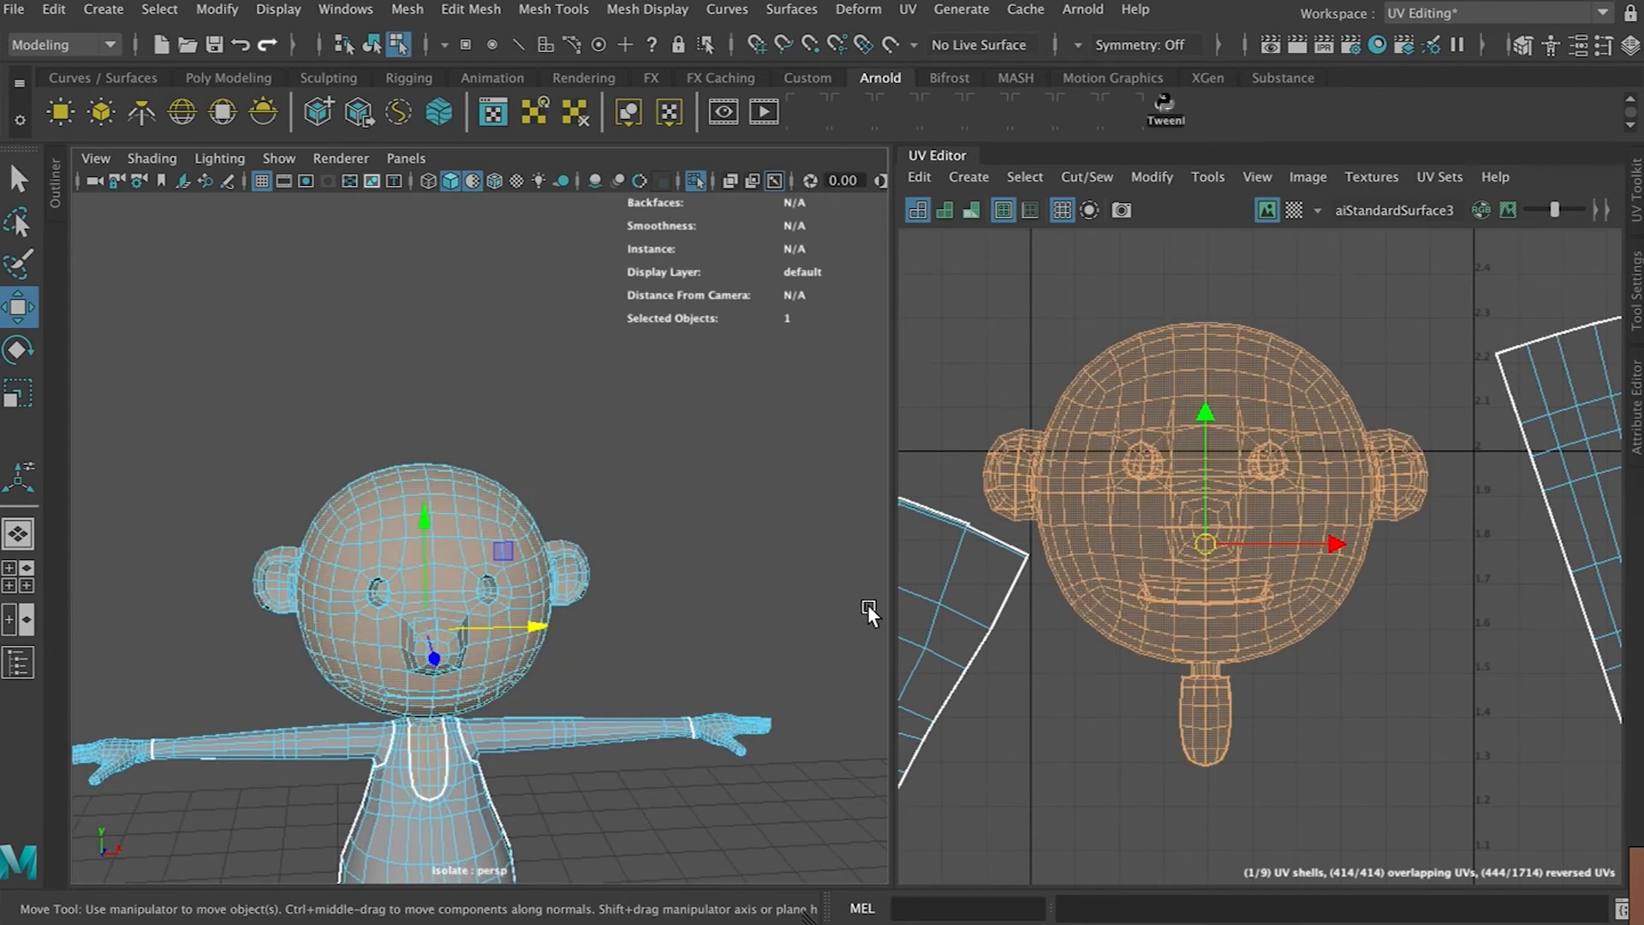
{"action": "scroll", "coordinate": [631, 616], "scroll_direction": "up", "scroll_amount": 5}
{"action": "left_click_drag", "start_coordinate": [631, 616], "coordinate": [669, 599], "text": "alt"}
{"action": "scroll", "coordinate": [670, 600], "scroll_direction": "down", "scroll_amount": 5}
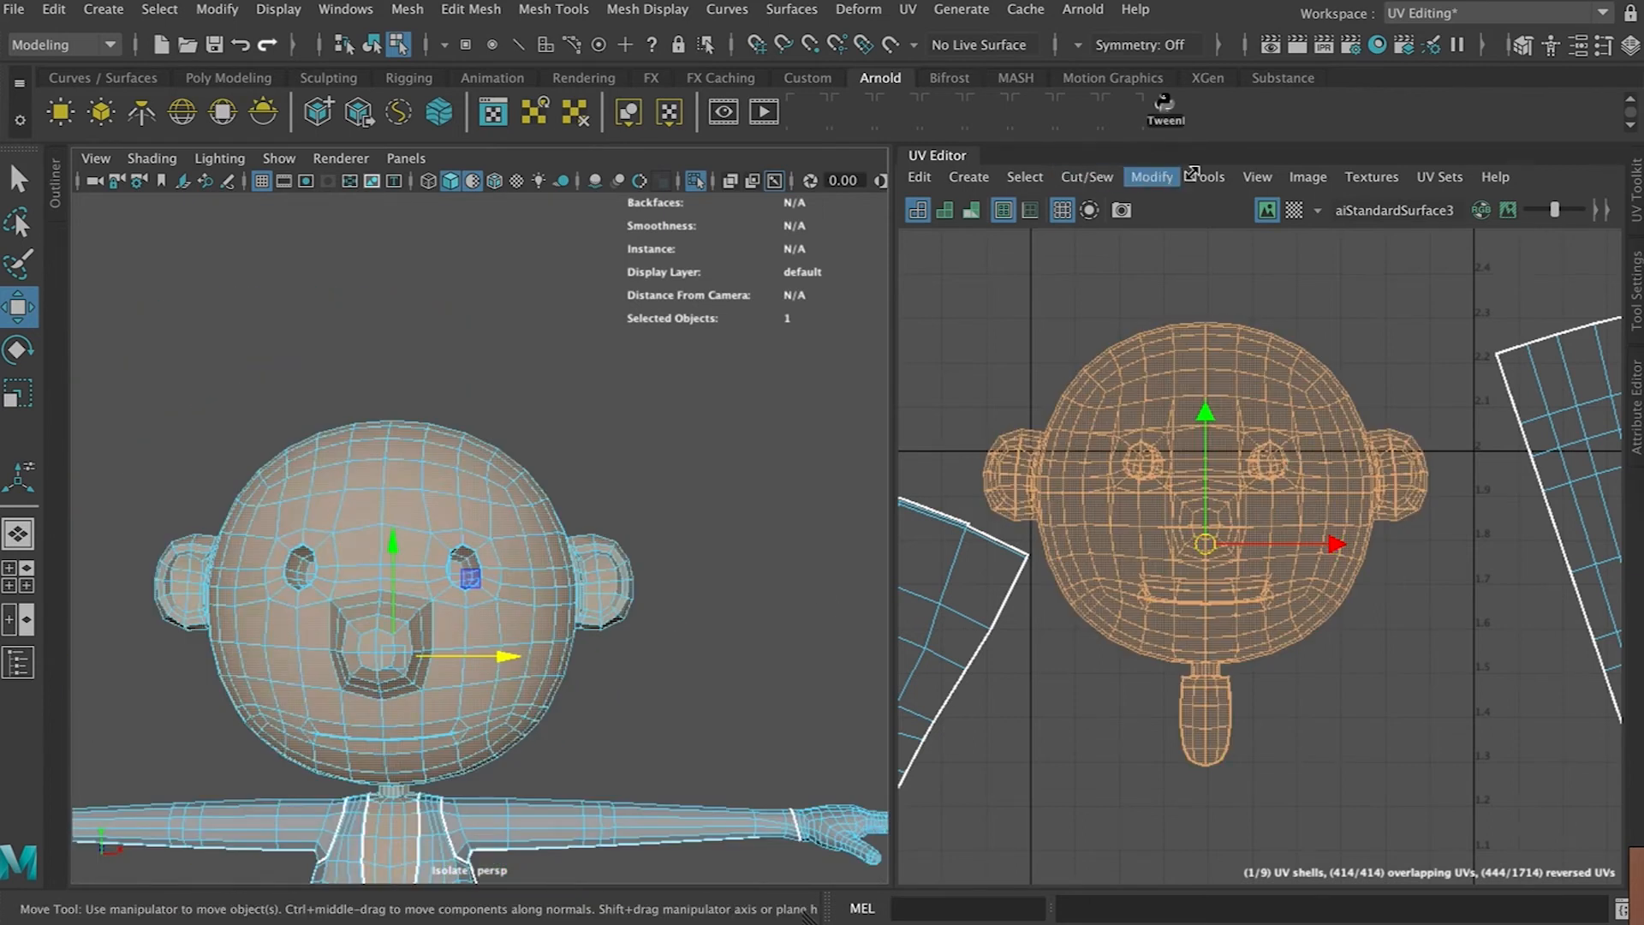
{"action": "left_click", "coordinate": [969, 177]}
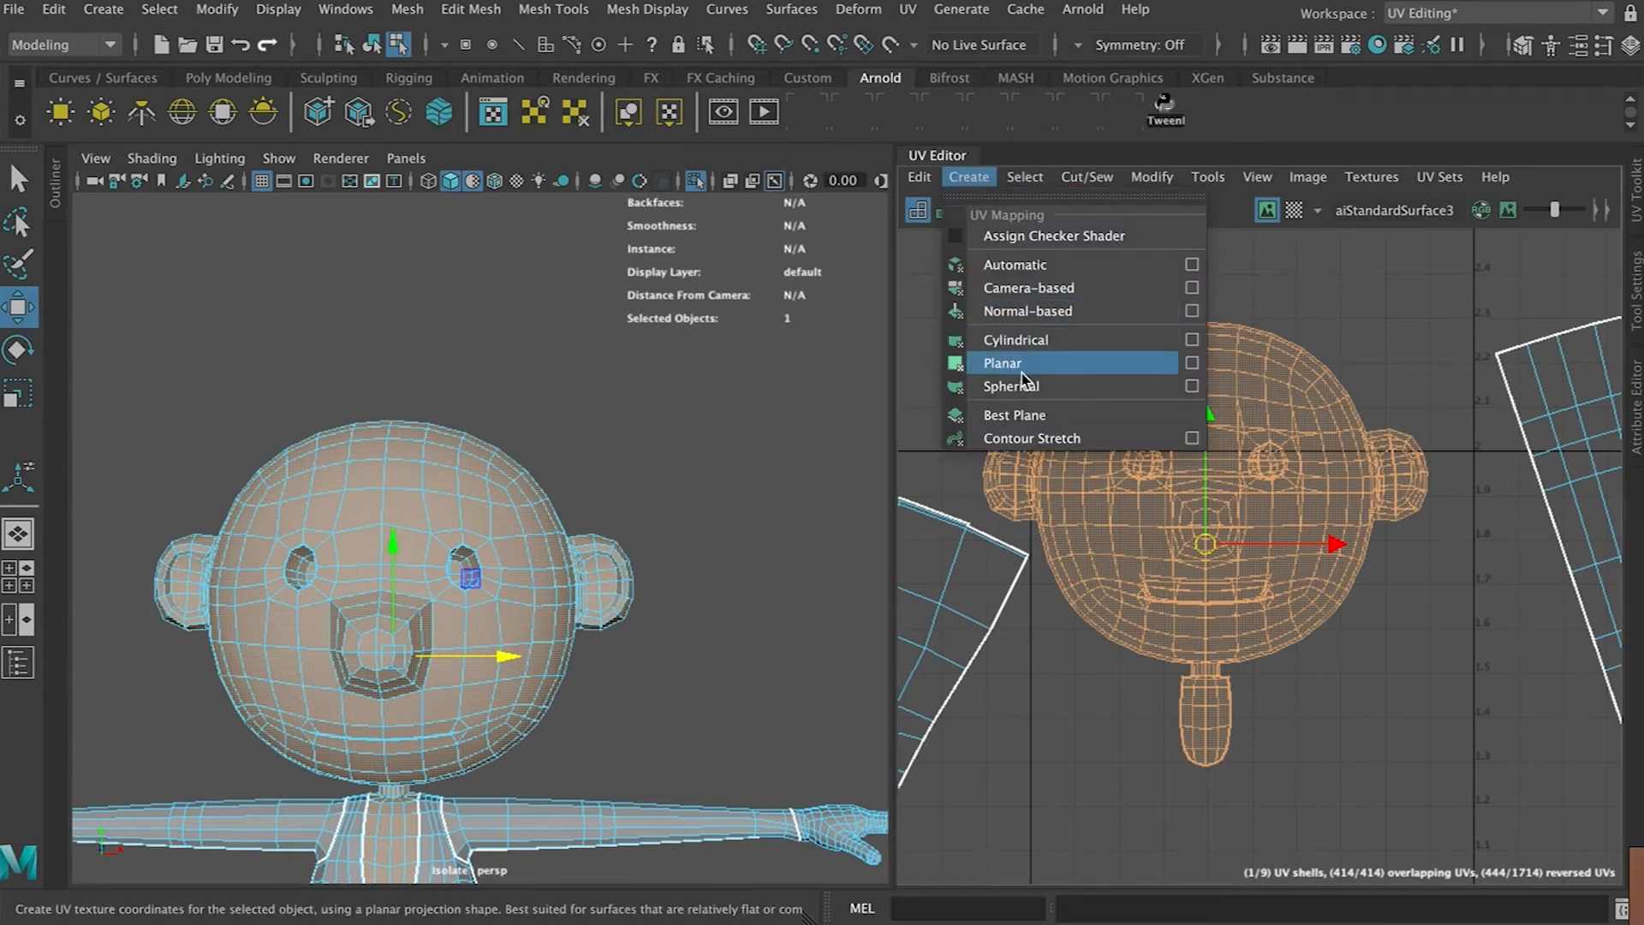
{"action": "left_click", "coordinate": [1019, 340]}
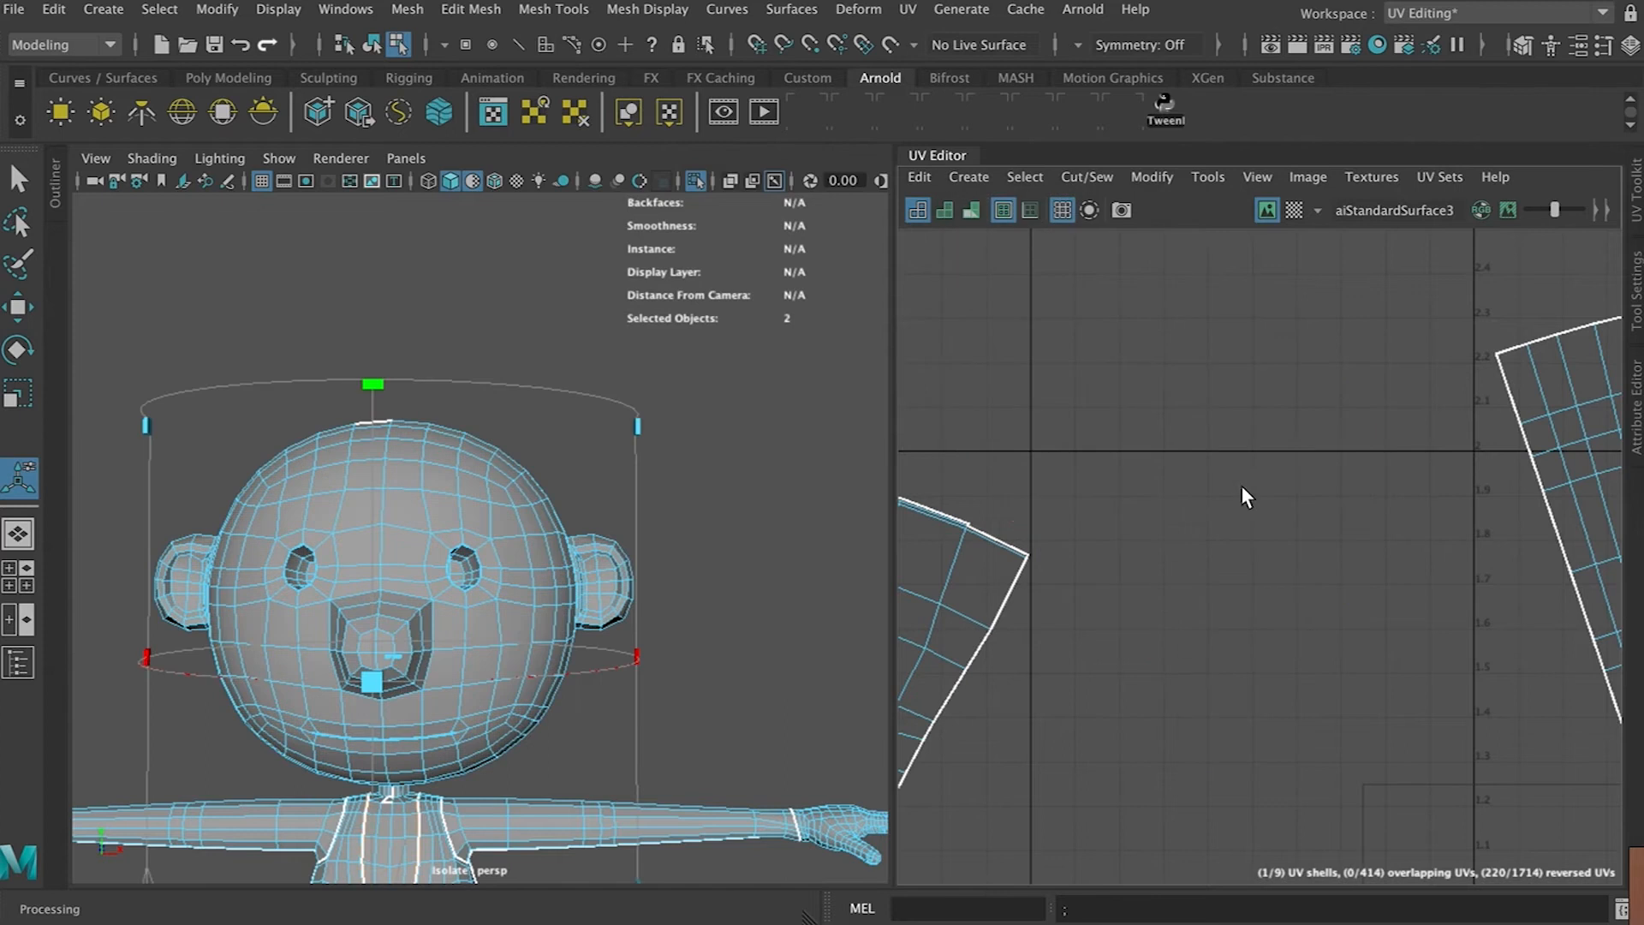
{"action": "left_click_drag", "start_coordinate": [660, 598], "coordinate": [721, 596], "text": "alt"}
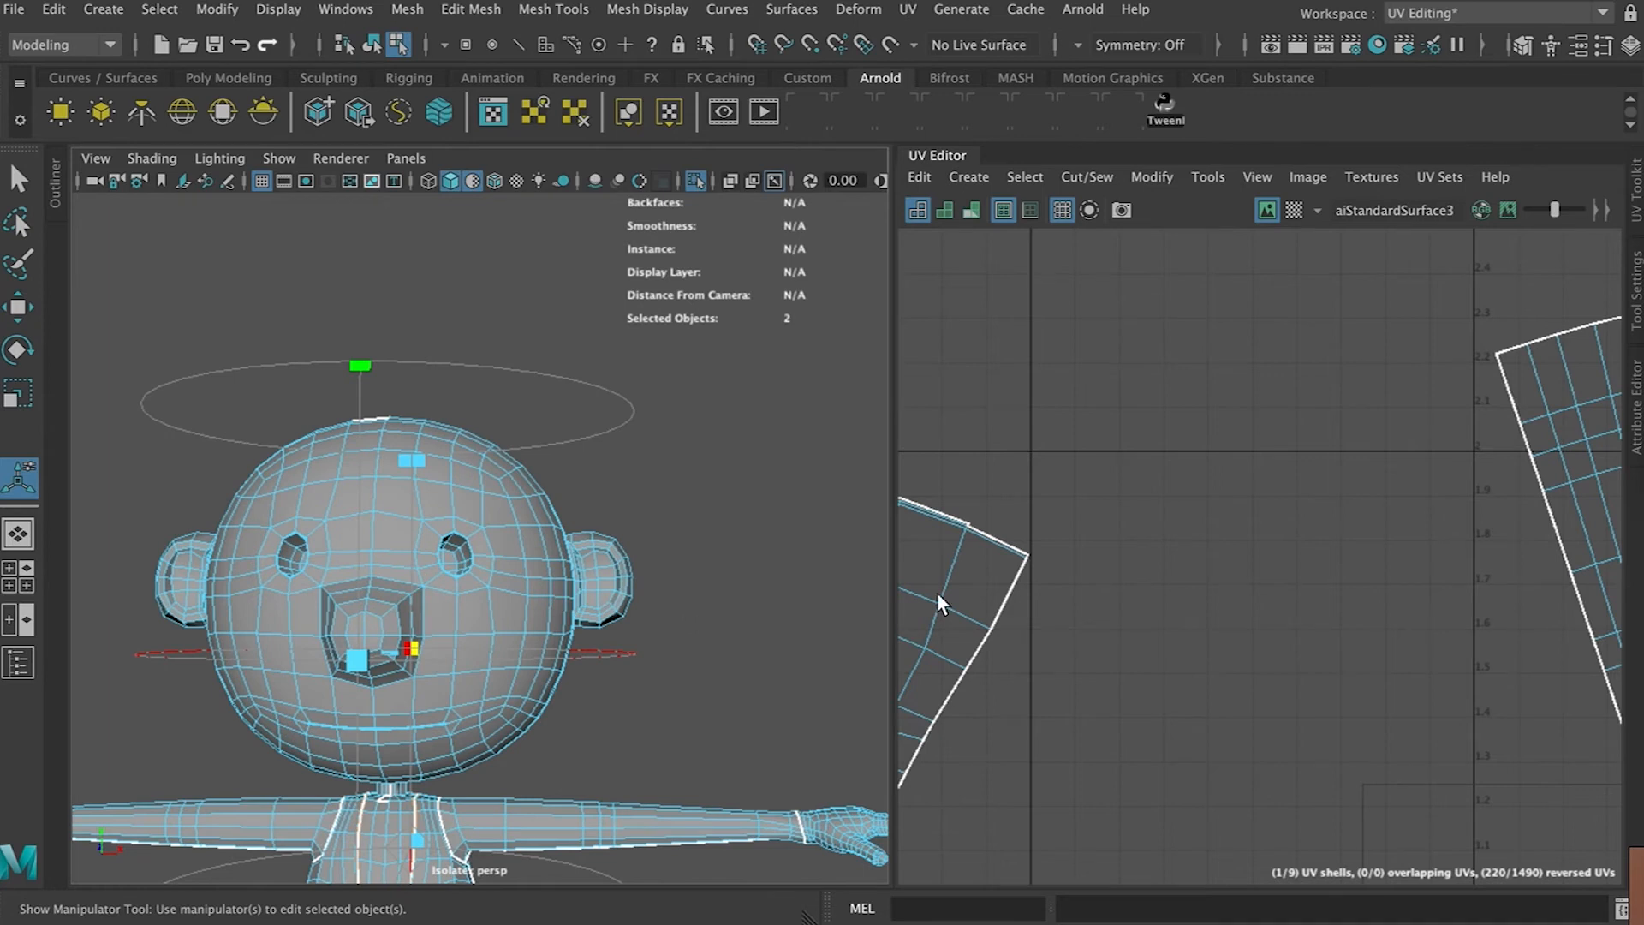
{"action": "scroll", "coordinate": [1053, 582], "scroll_direction": "down", "scroll_amount": 3}
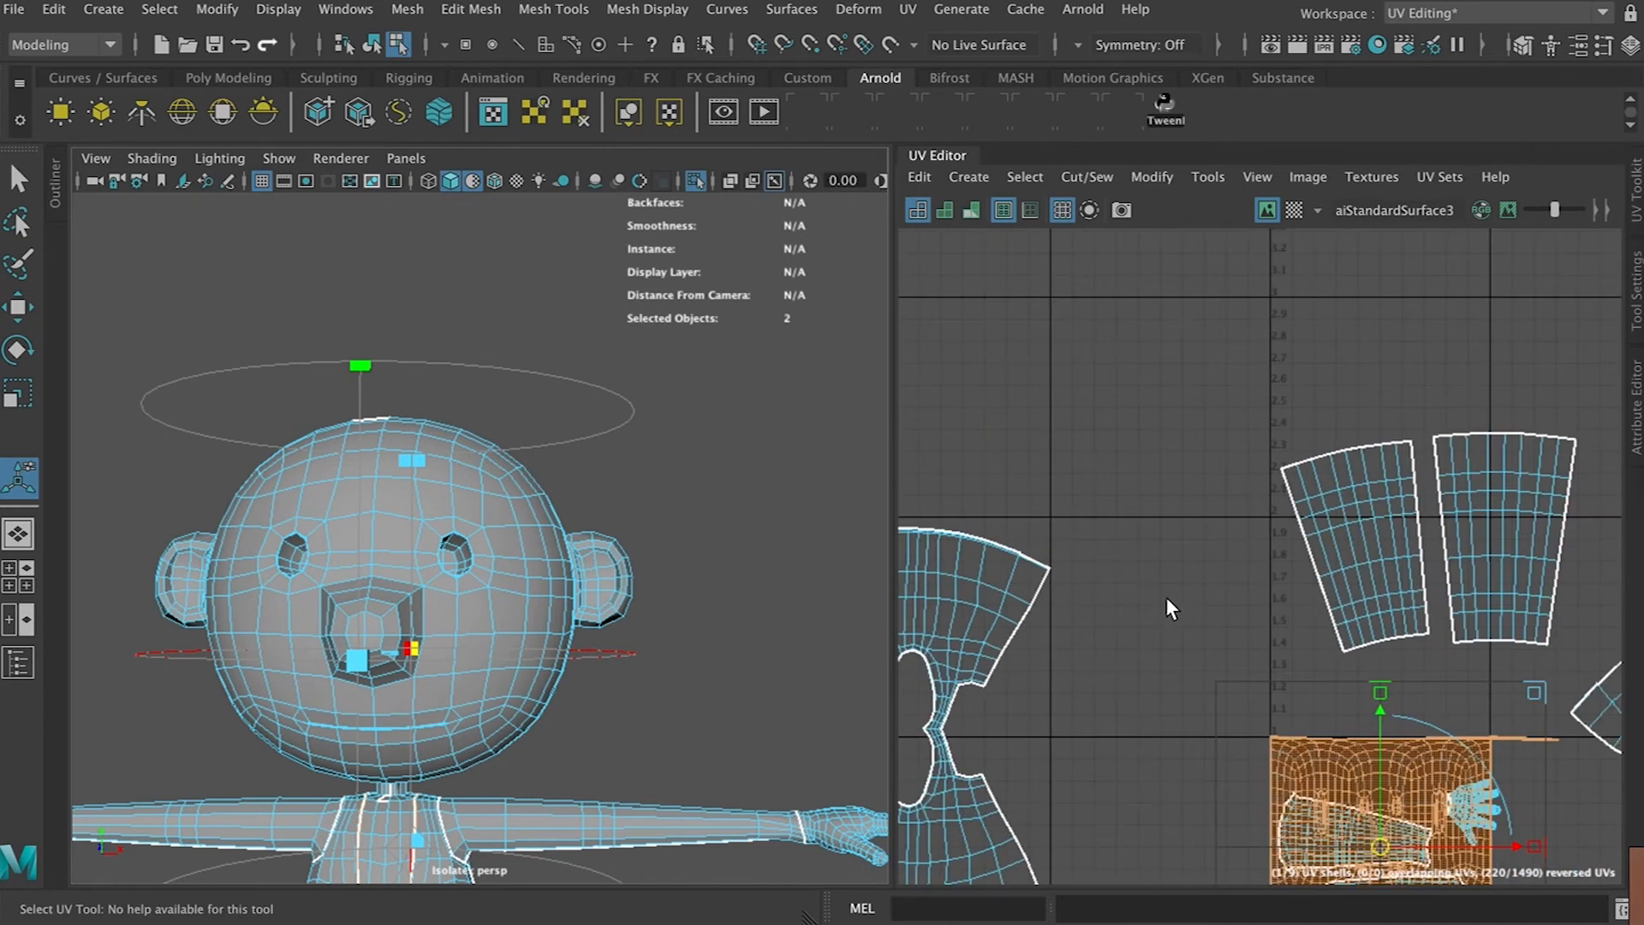
Move the head's projected shell next to the 0-1 UV space and unfold it
{"action": "key", "text": "f"}
{"action": "key", "text": "w"}
{"action": "left_click_drag", "start_coordinate": [1245, 571], "coordinate": [986, 451]}
{"action": "middle_click_drag", "start_coordinate": [993, 448], "coordinate": [1194, 506], "text": "alt"}
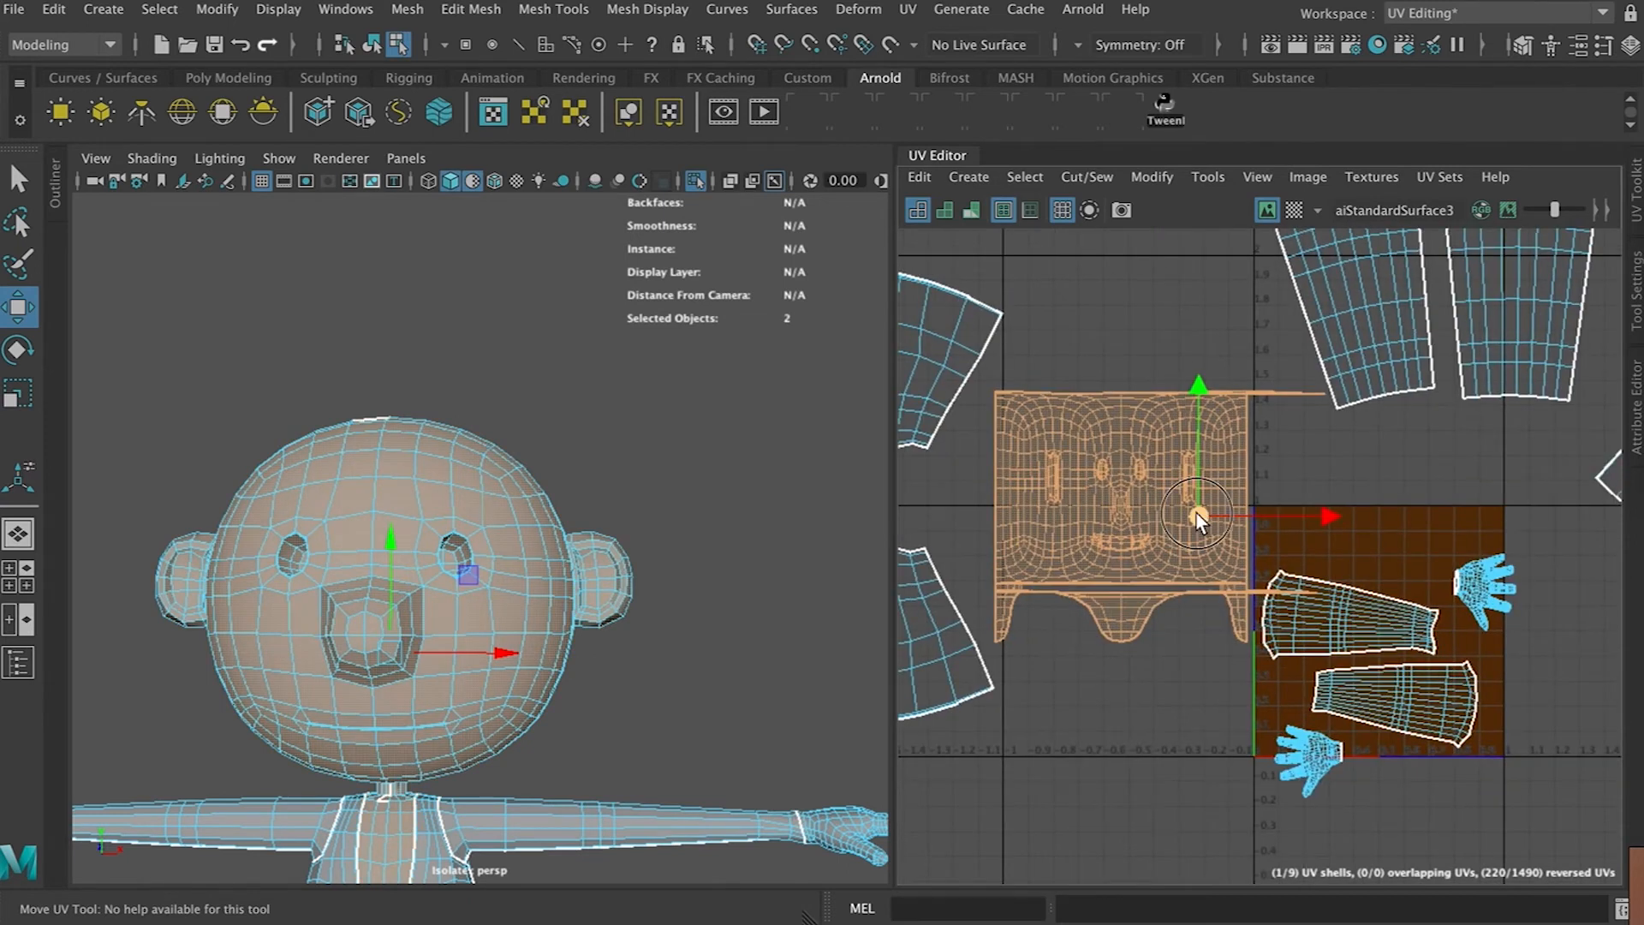
{"action": "left_click_drag", "start_coordinate": [1197, 514], "coordinate": [1180, 466]}
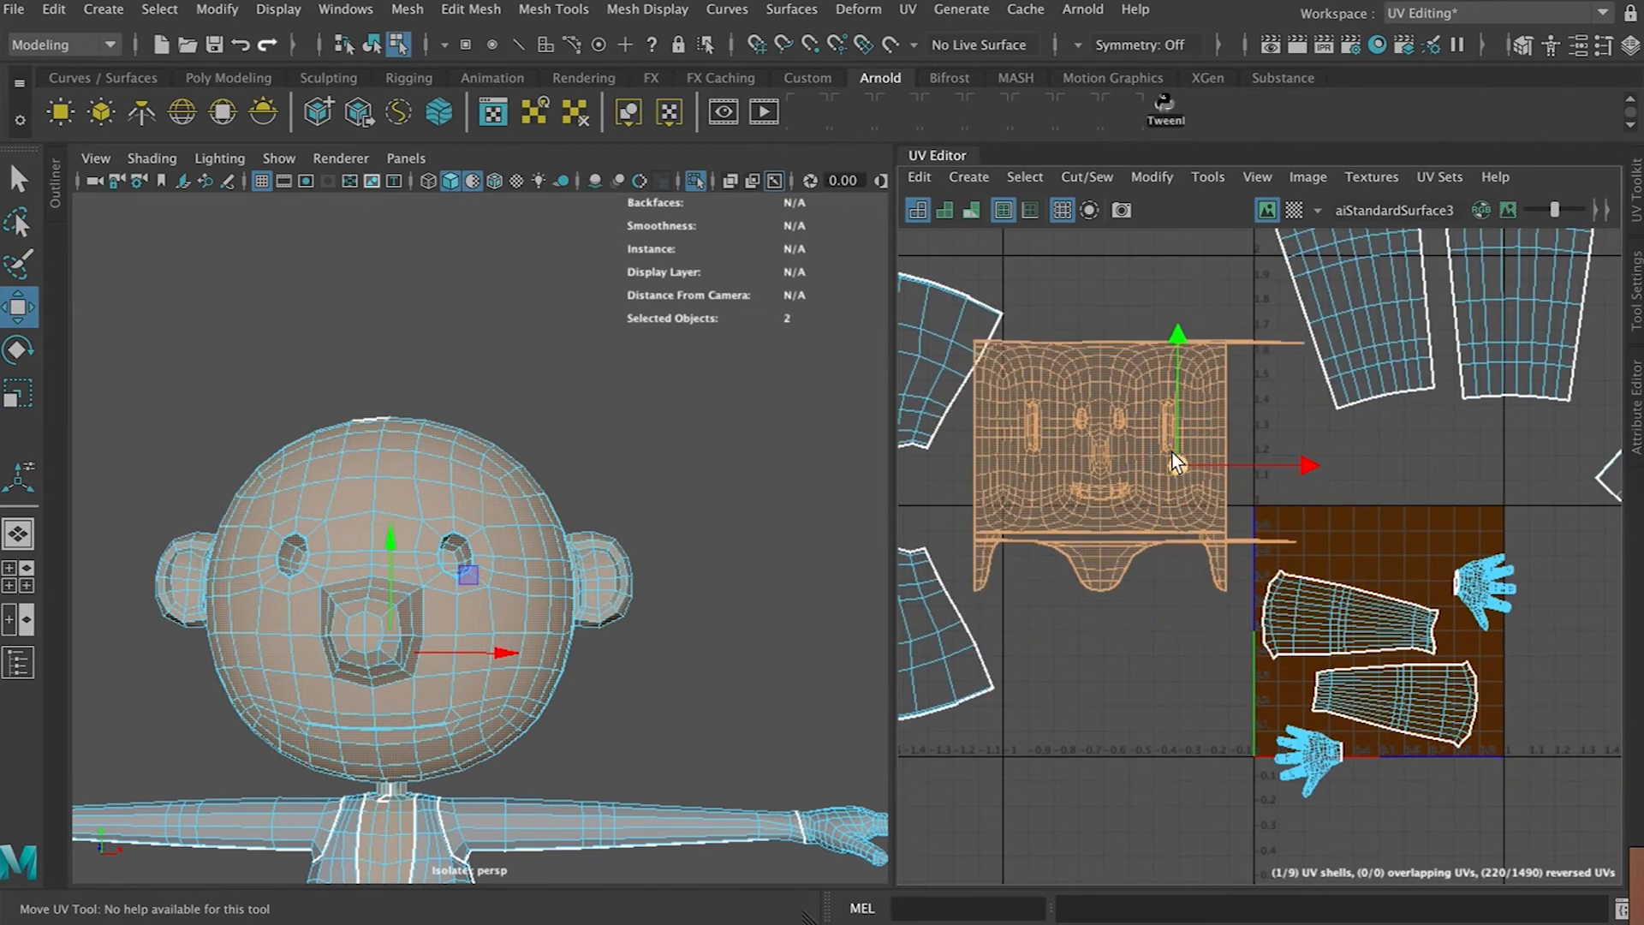
{"action": "key", "text": "ctrl+u"}
{"action": "scroll", "coordinate": [1122, 440], "scroll_direction": "up", "scroll_amount": 5}
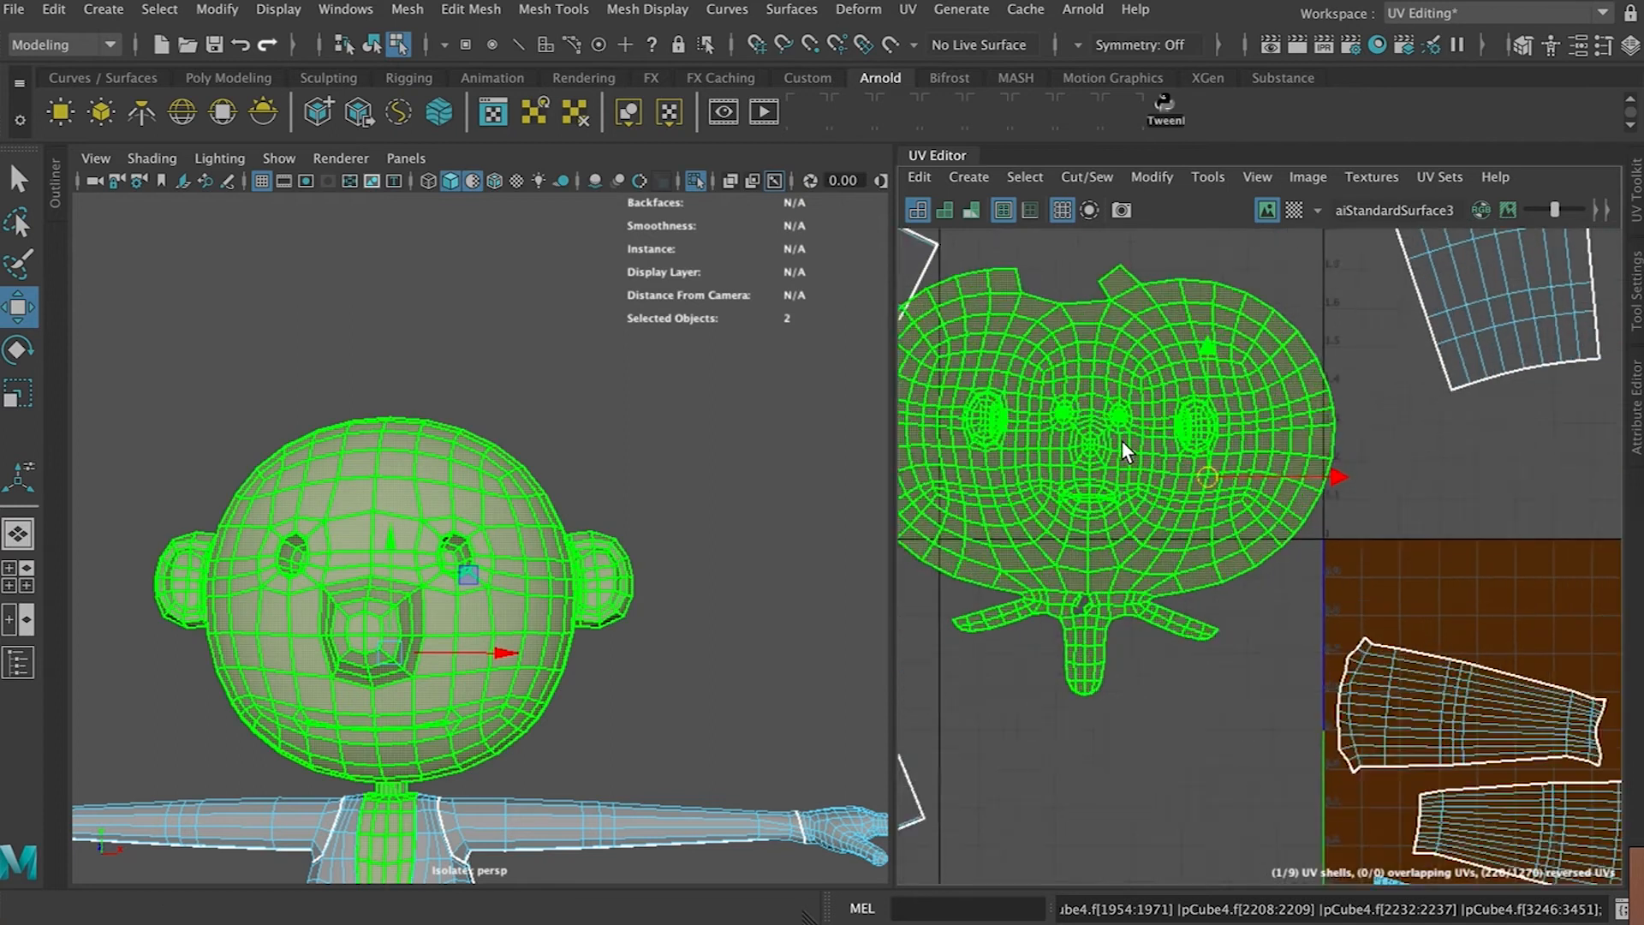
{"action": "middle_click_drag", "start_coordinate": [1087, 385], "coordinate": [1176, 393], "text": "alt"}
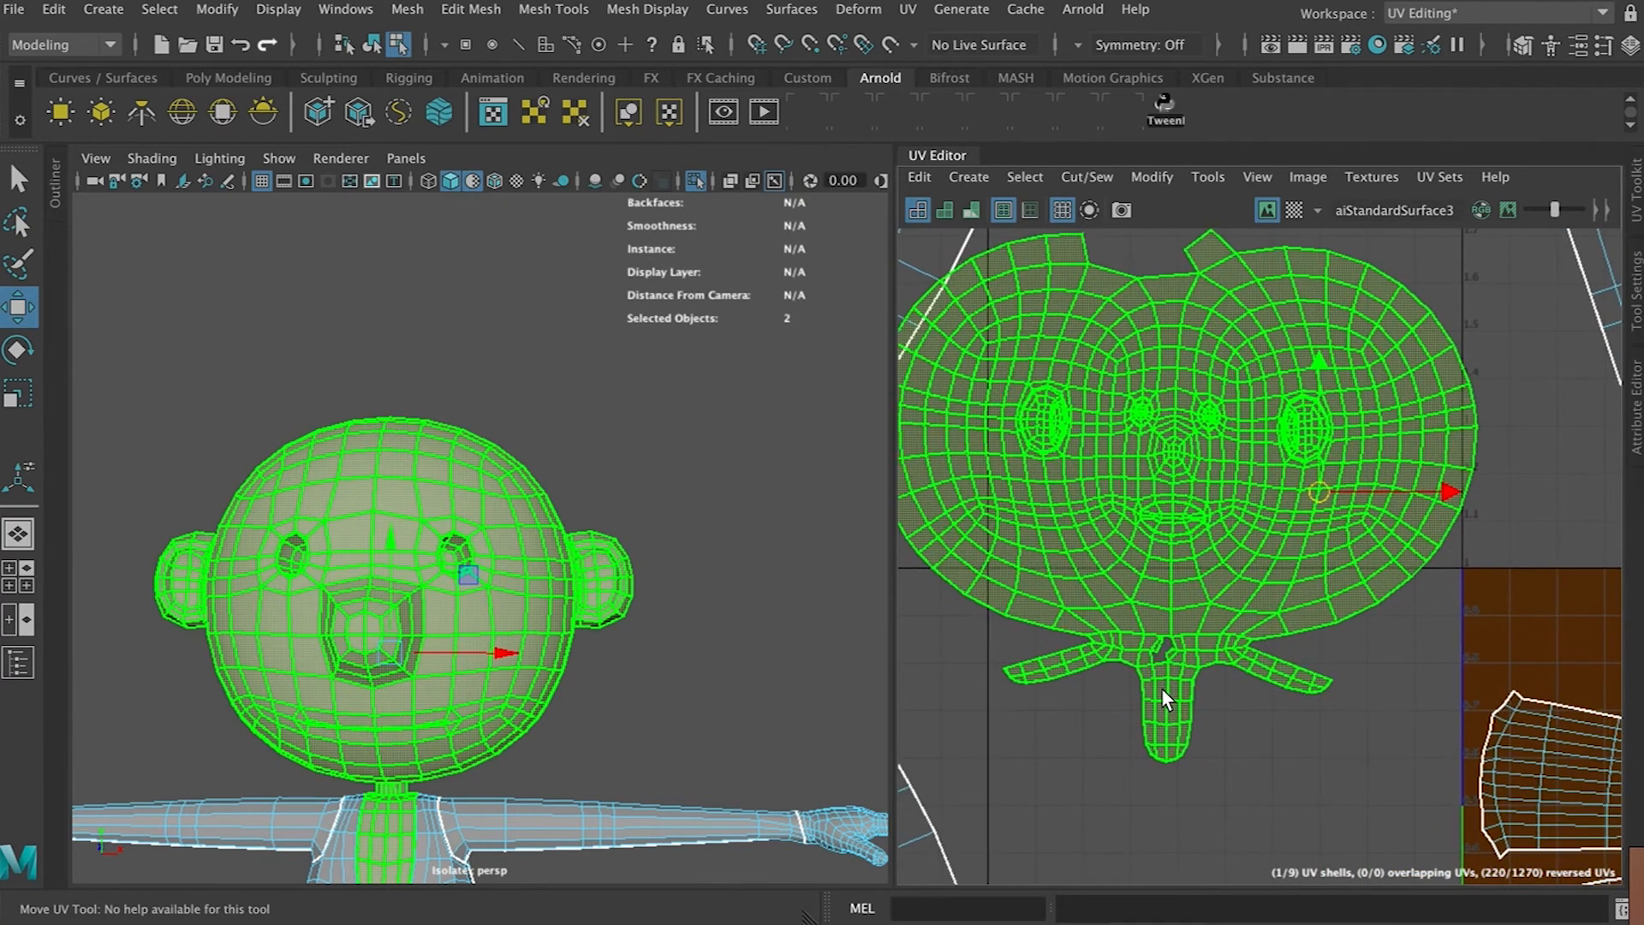
Stitch together the split edge in the head shell's gap under the chin, at the neck
{"action": "scroll", "coordinate": [1198, 533], "scroll_direction": "up", "scroll_amount": 4}
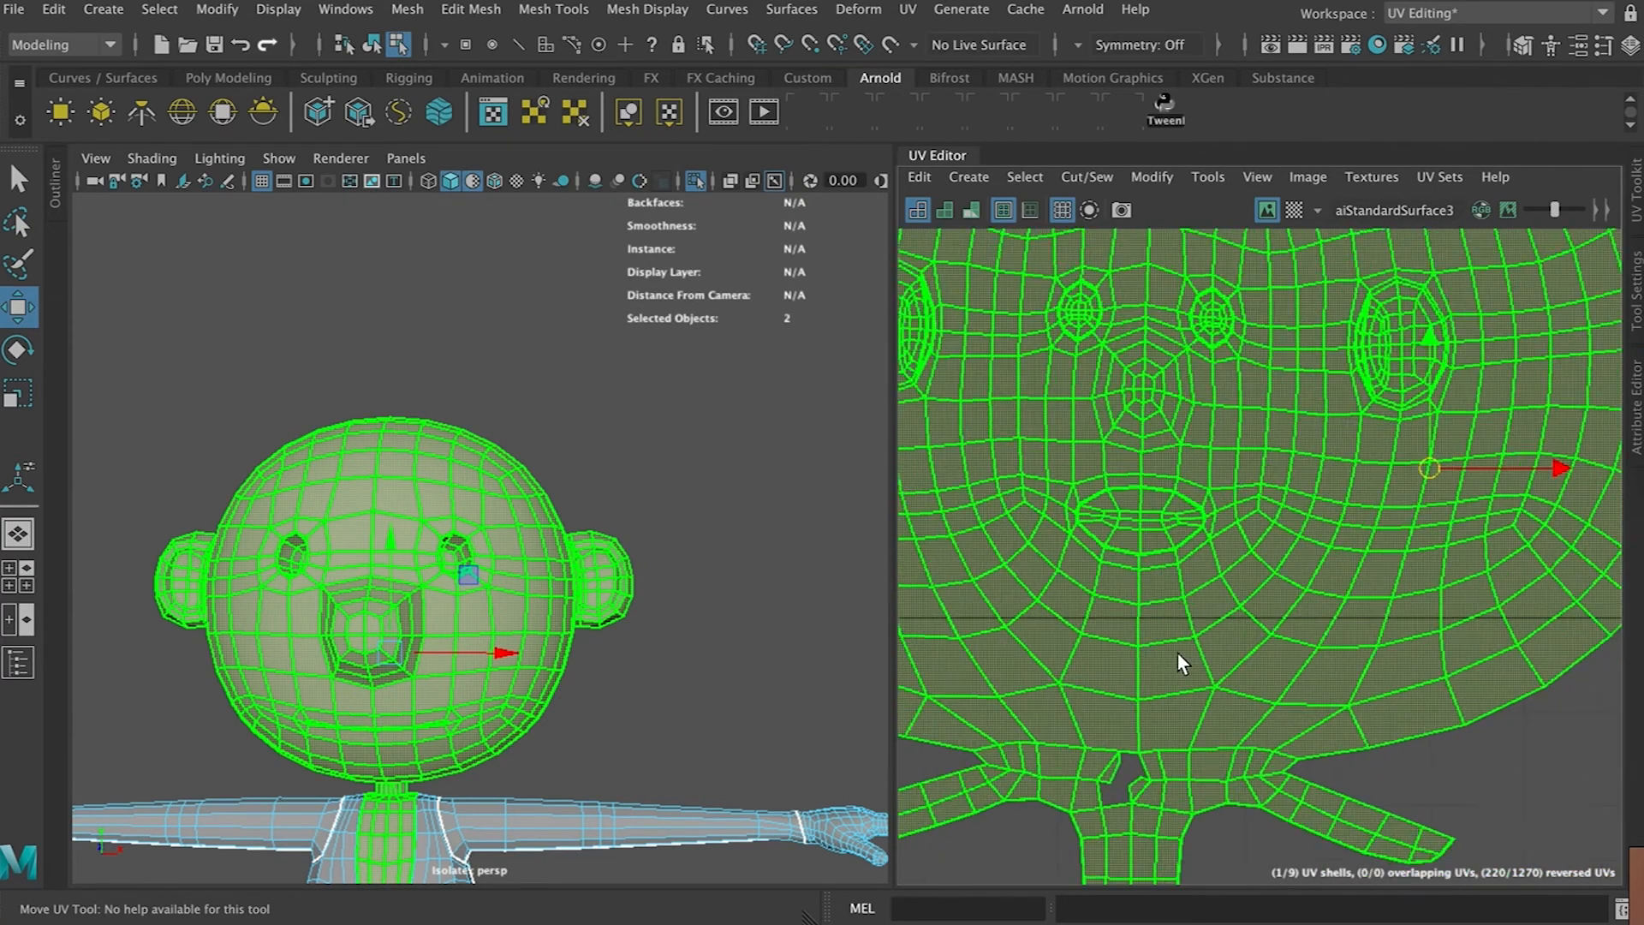
{"action": "scroll", "coordinate": [1178, 652], "scroll_direction": "down", "scroll_amount": 1}
{"action": "scroll", "coordinate": [1158, 735], "scroll_direction": "down", "scroll_amount": 2}
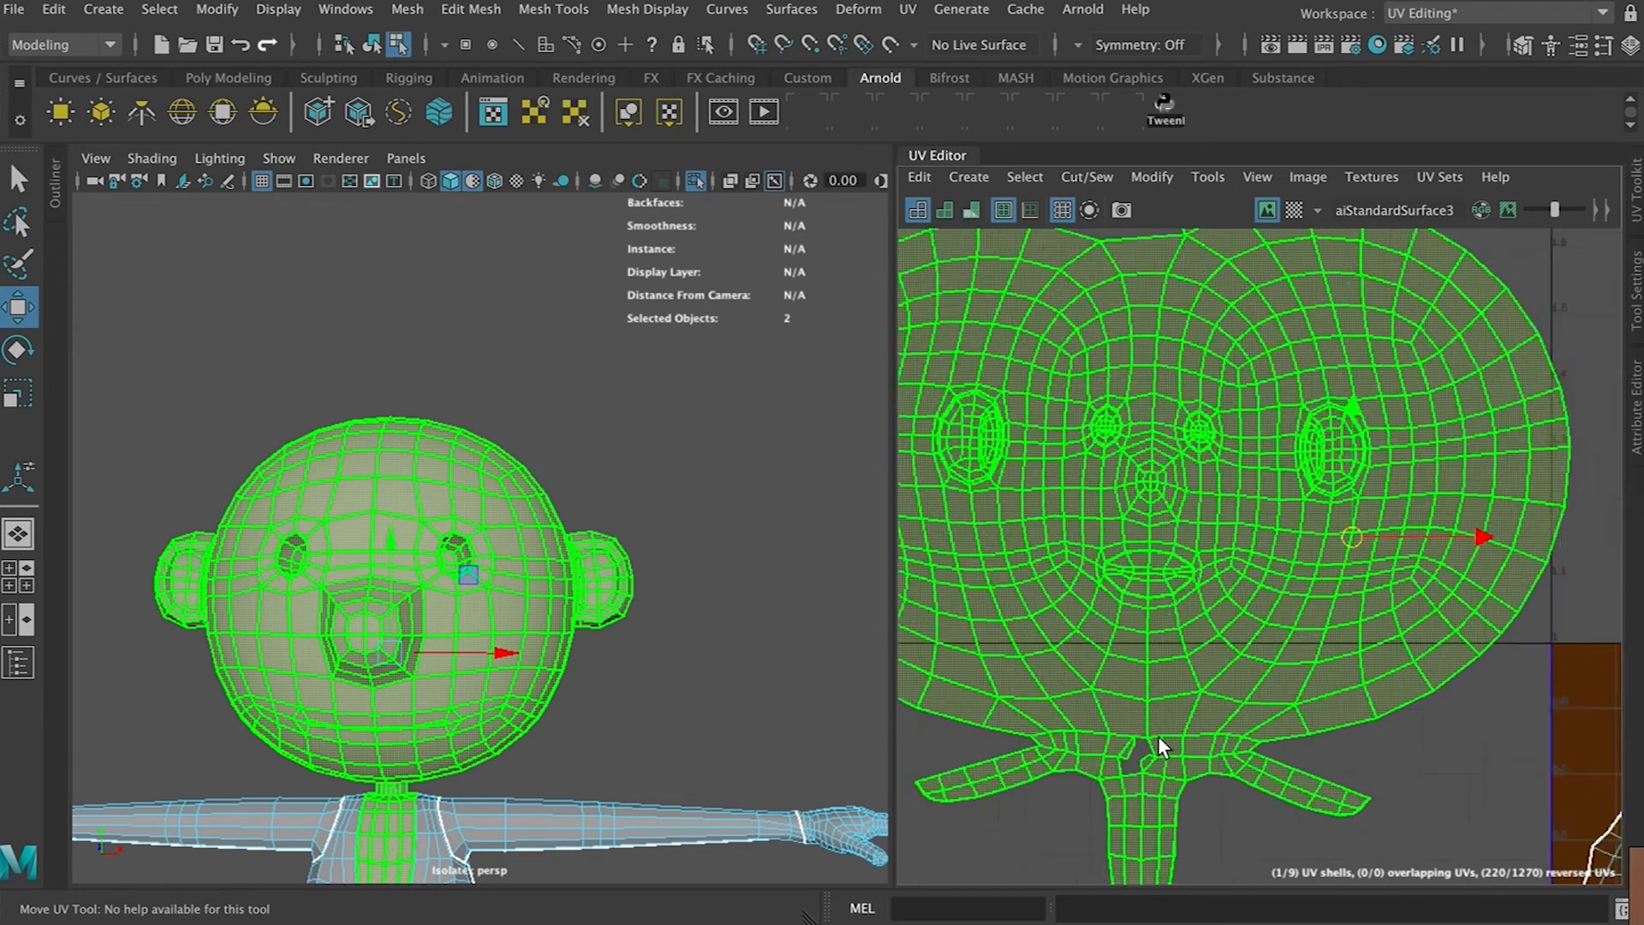
{"action": "middle_click_drag", "start_coordinate": [1100, 701], "coordinate": [1112, 597], "text": "alt"}
{"action": "scroll", "coordinate": [1113, 583], "scroll_direction": "up", "scroll_amount": 8}
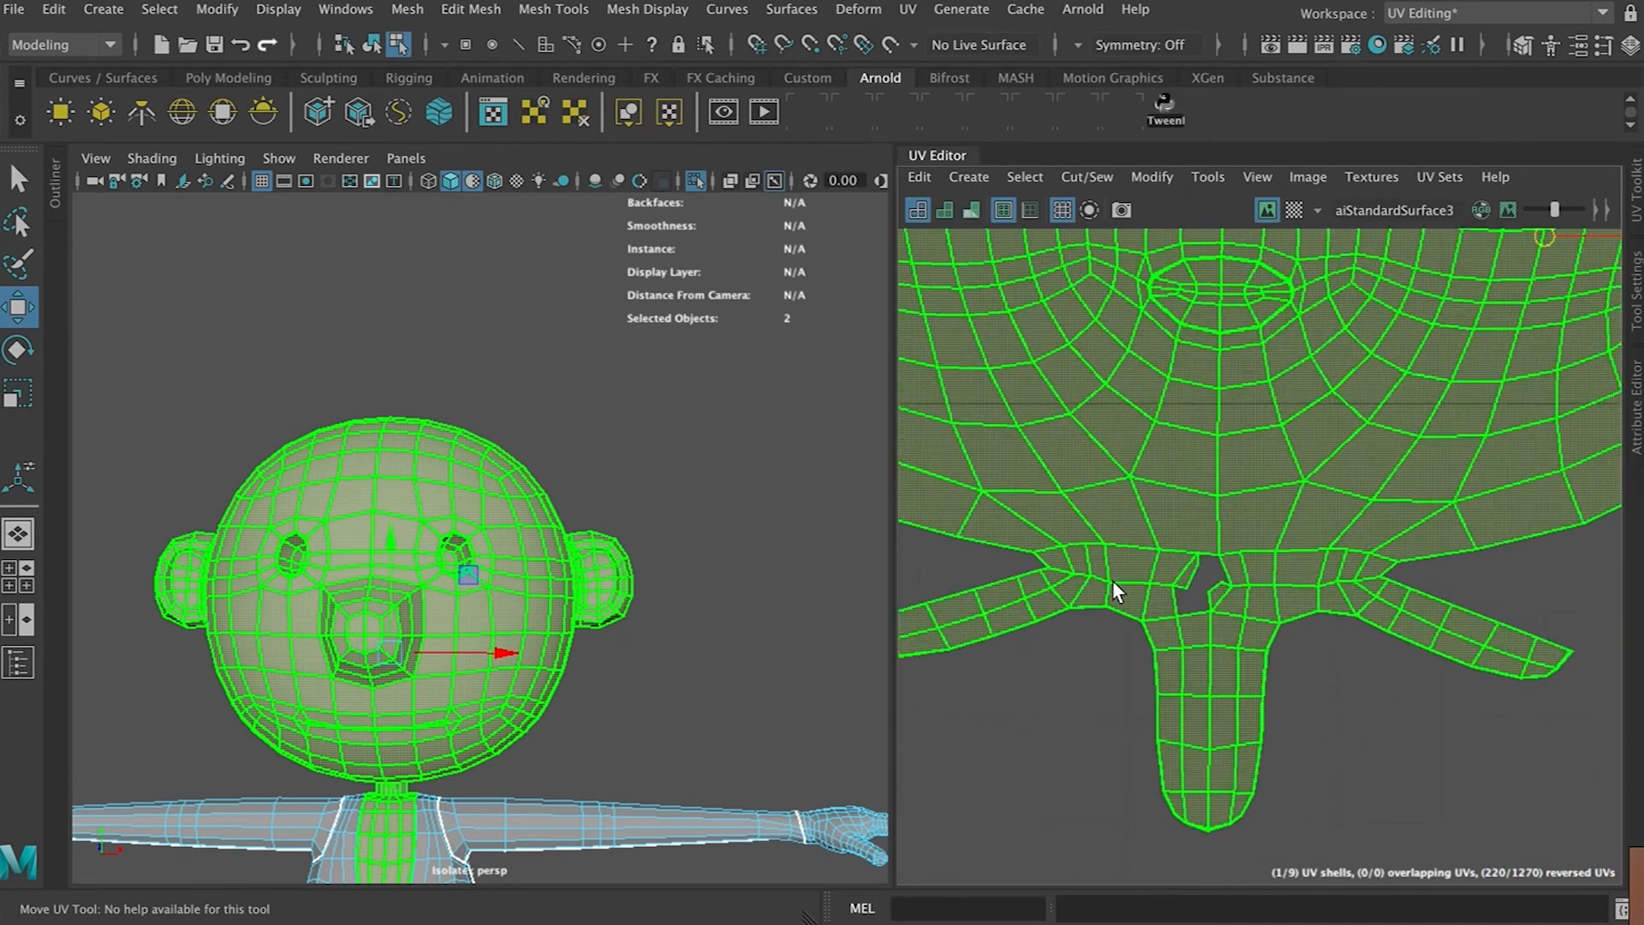
{"action": "middle_click_drag", "start_coordinate": [1290, 609], "coordinate": [1153, 567], "text": "alt"}
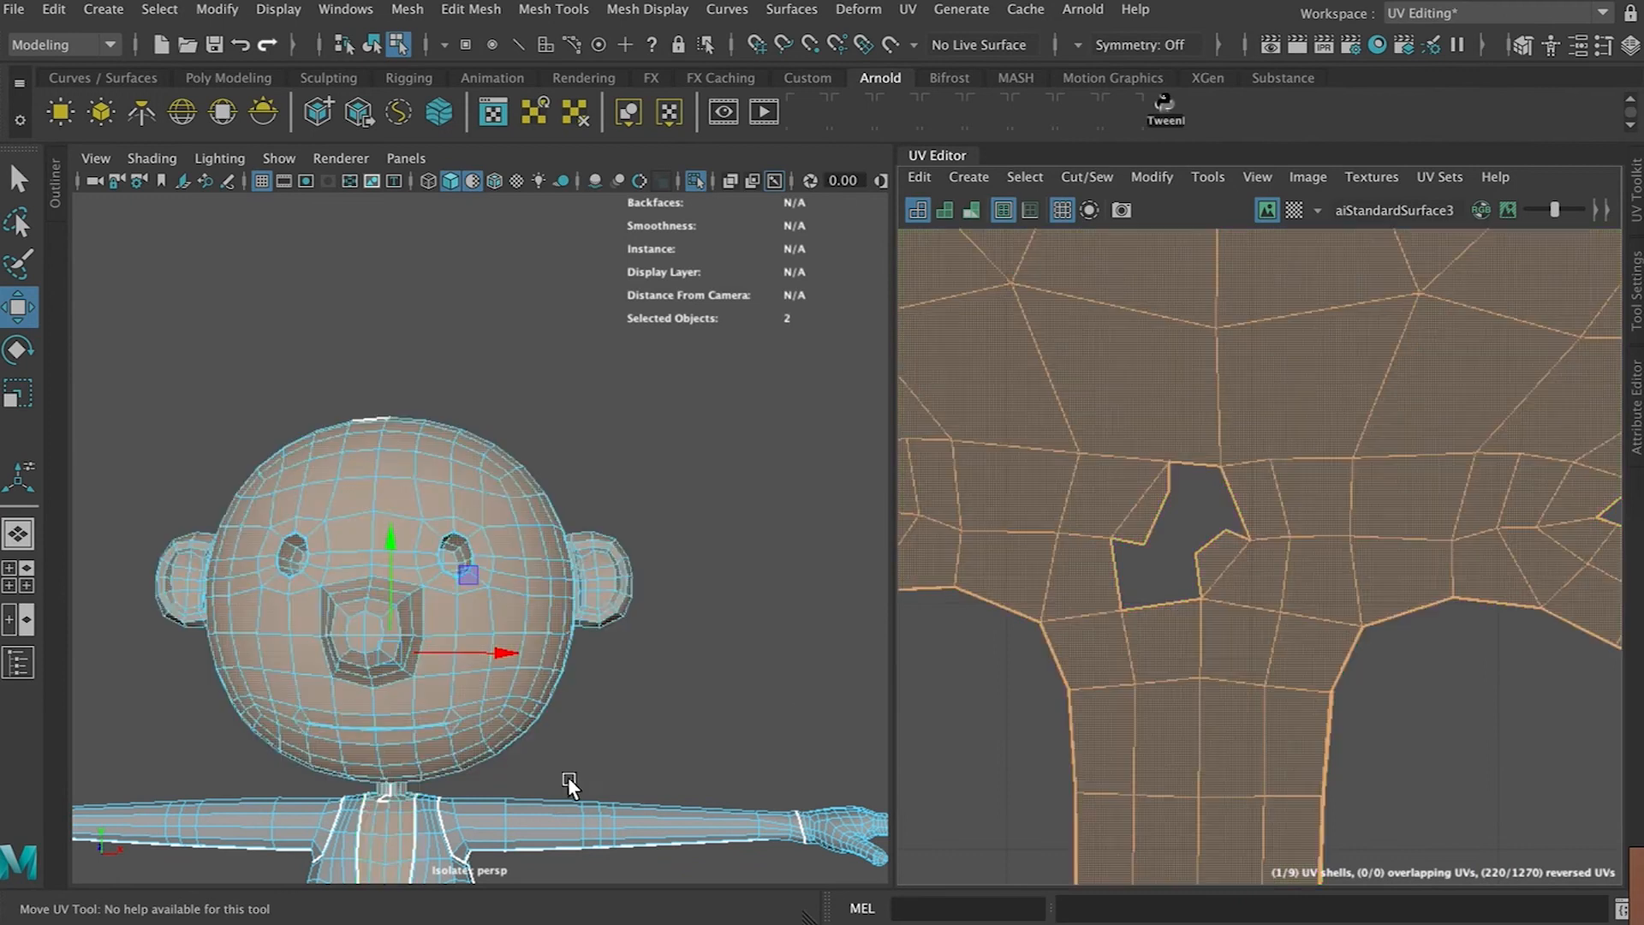
{"action": "scroll", "coordinate": [367, 775], "scroll_direction": "up", "scroll_amount": 6}
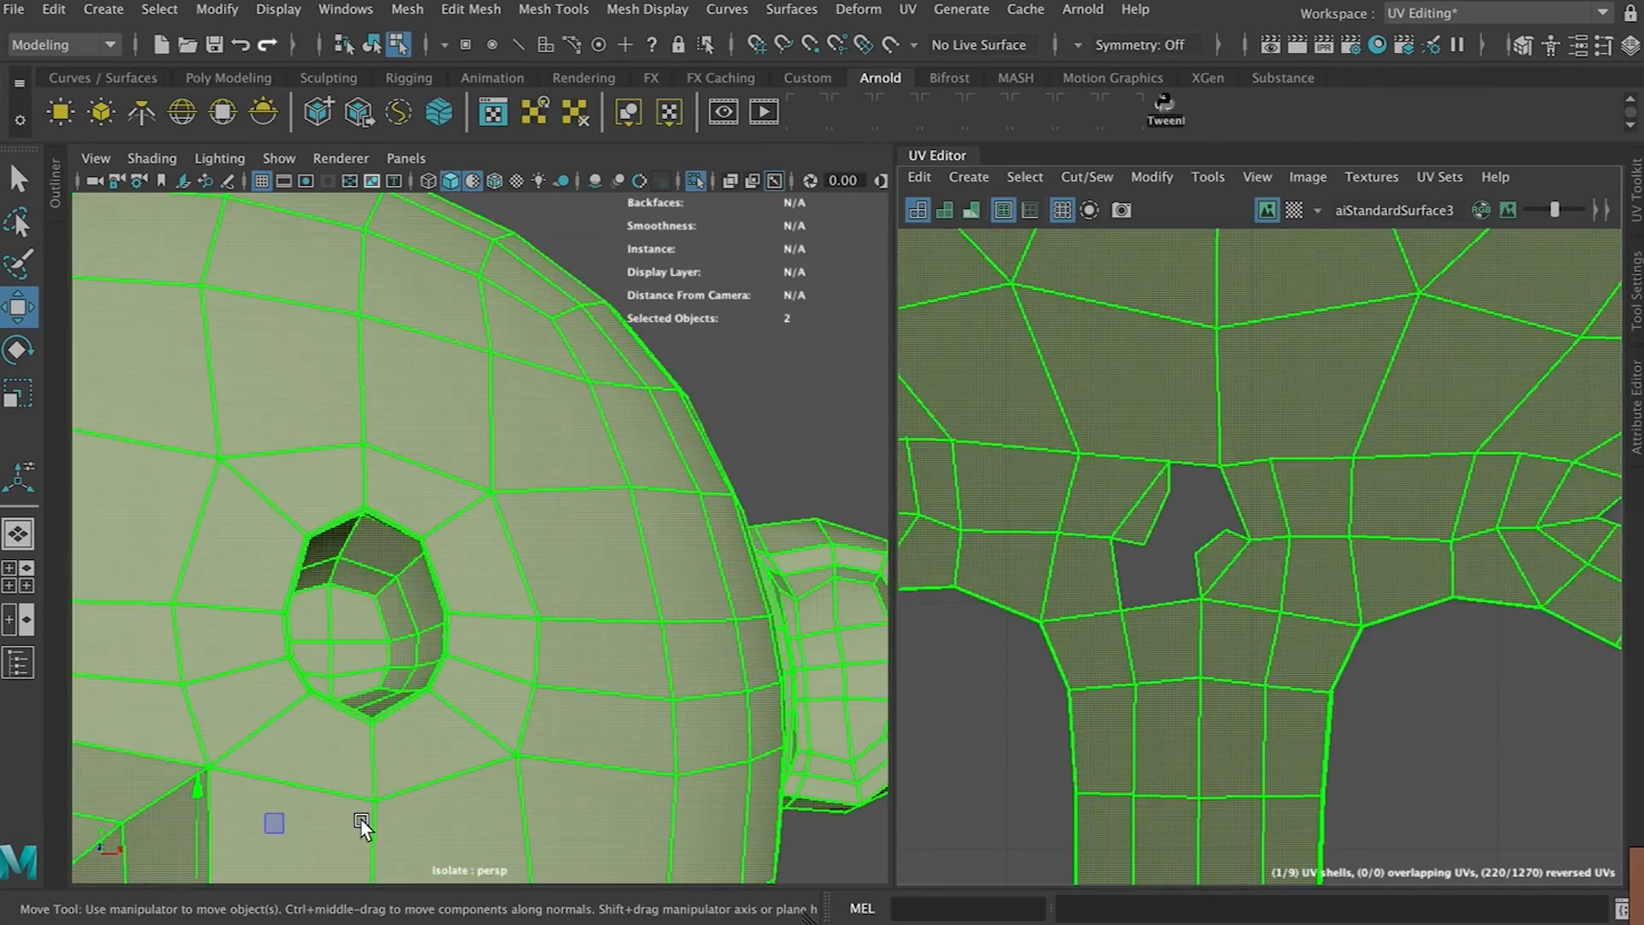
{"action": "middle_click_drag", "start_coordinate": [358, 824], "coordinate": [527, 351], "text": "alt"}
{"action": "middle_click_drag", "start_coordinate": [387, 736], "coordinate": [464, 499], "text": "alt"}
{"action": "scroll", "coordinate": [465, 505], "scroll_direction": "up", "scroll_amount": 4}
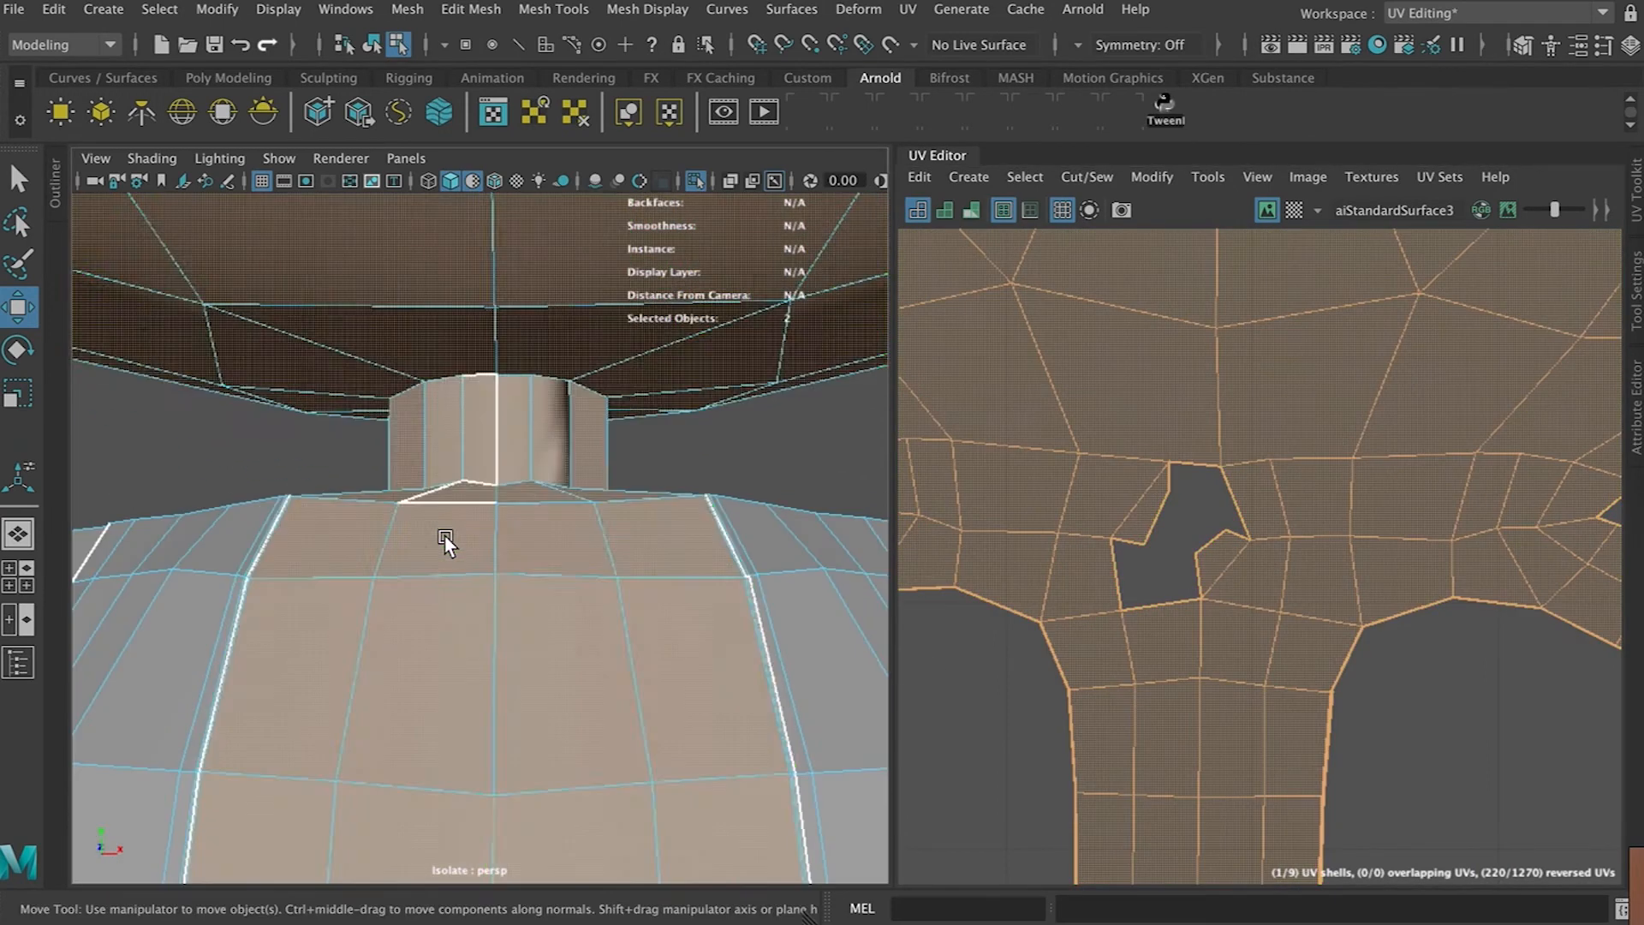
{"action": "right_click_drag", "start_coordinate": [1190, 562], "coordinate": [1190, 484]}
{"action": "left_click", "coordinate": [1240, 516]}
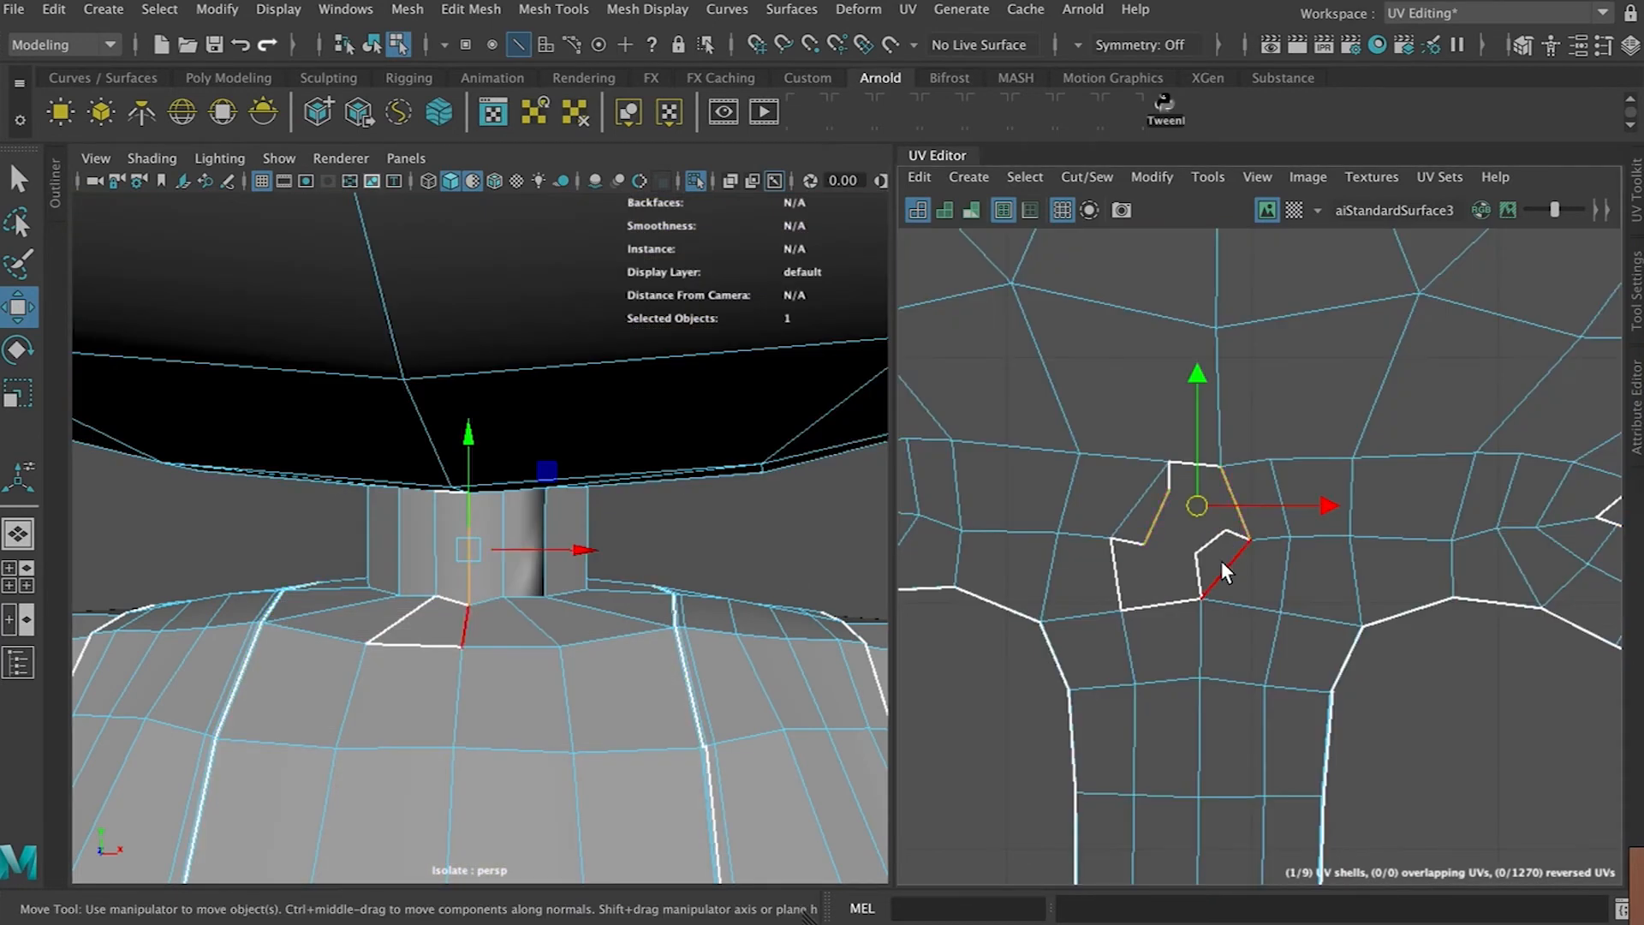
{"action": "left_click", "coordinate": [968, 176]}
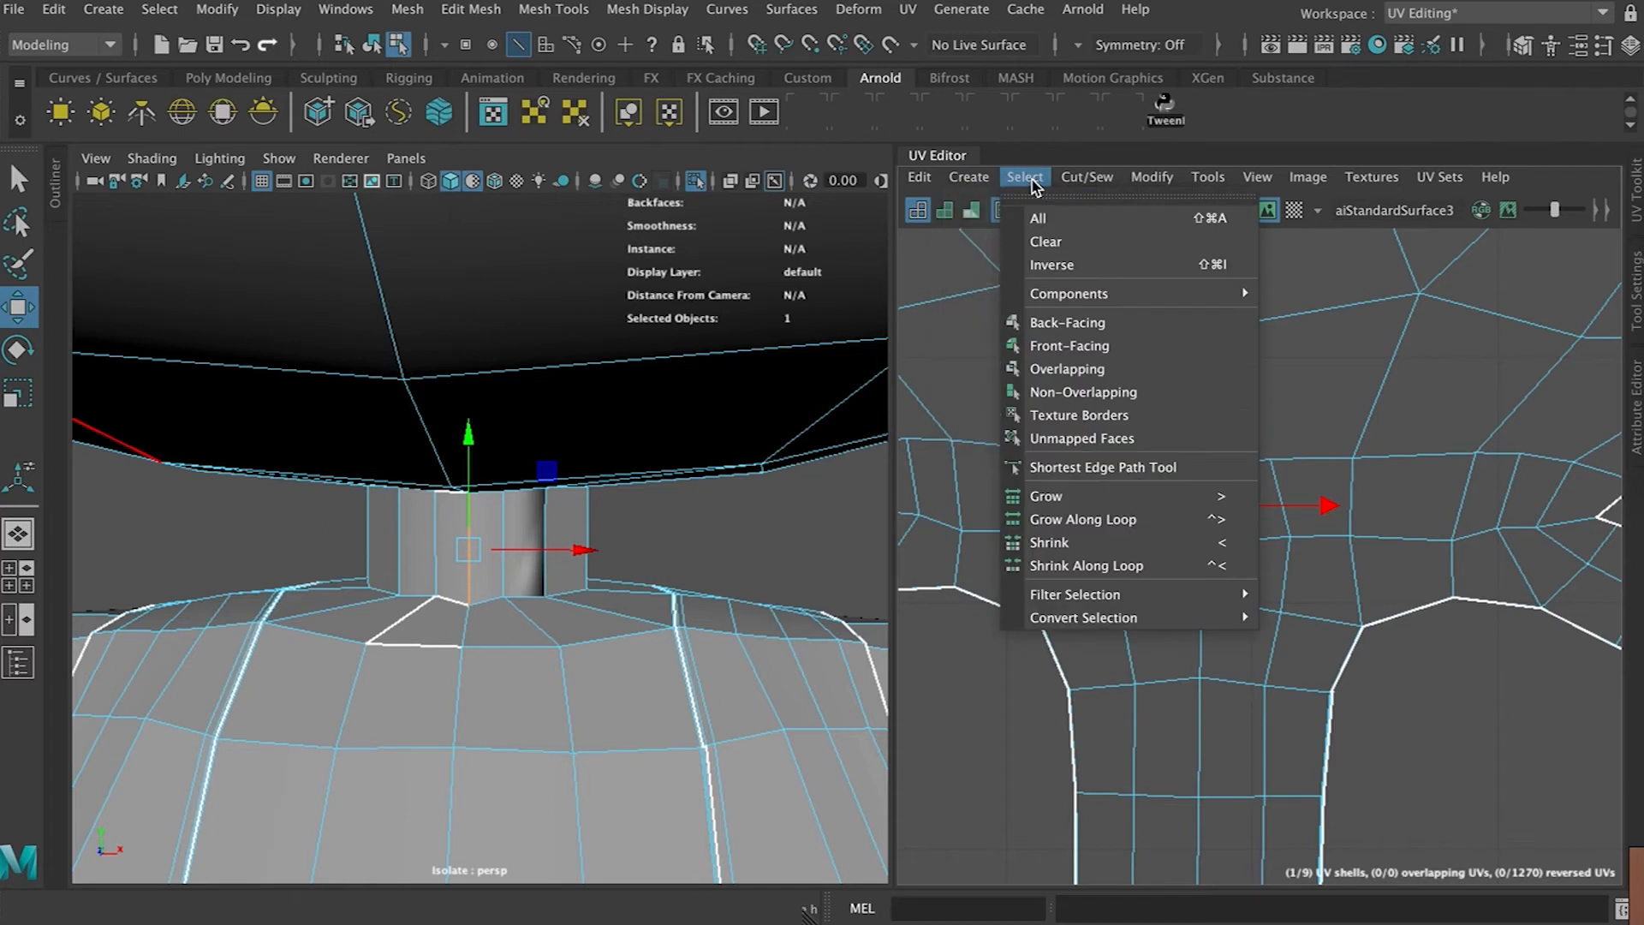
{"action": "mouse_move", "coordinate": [1087, 176]}
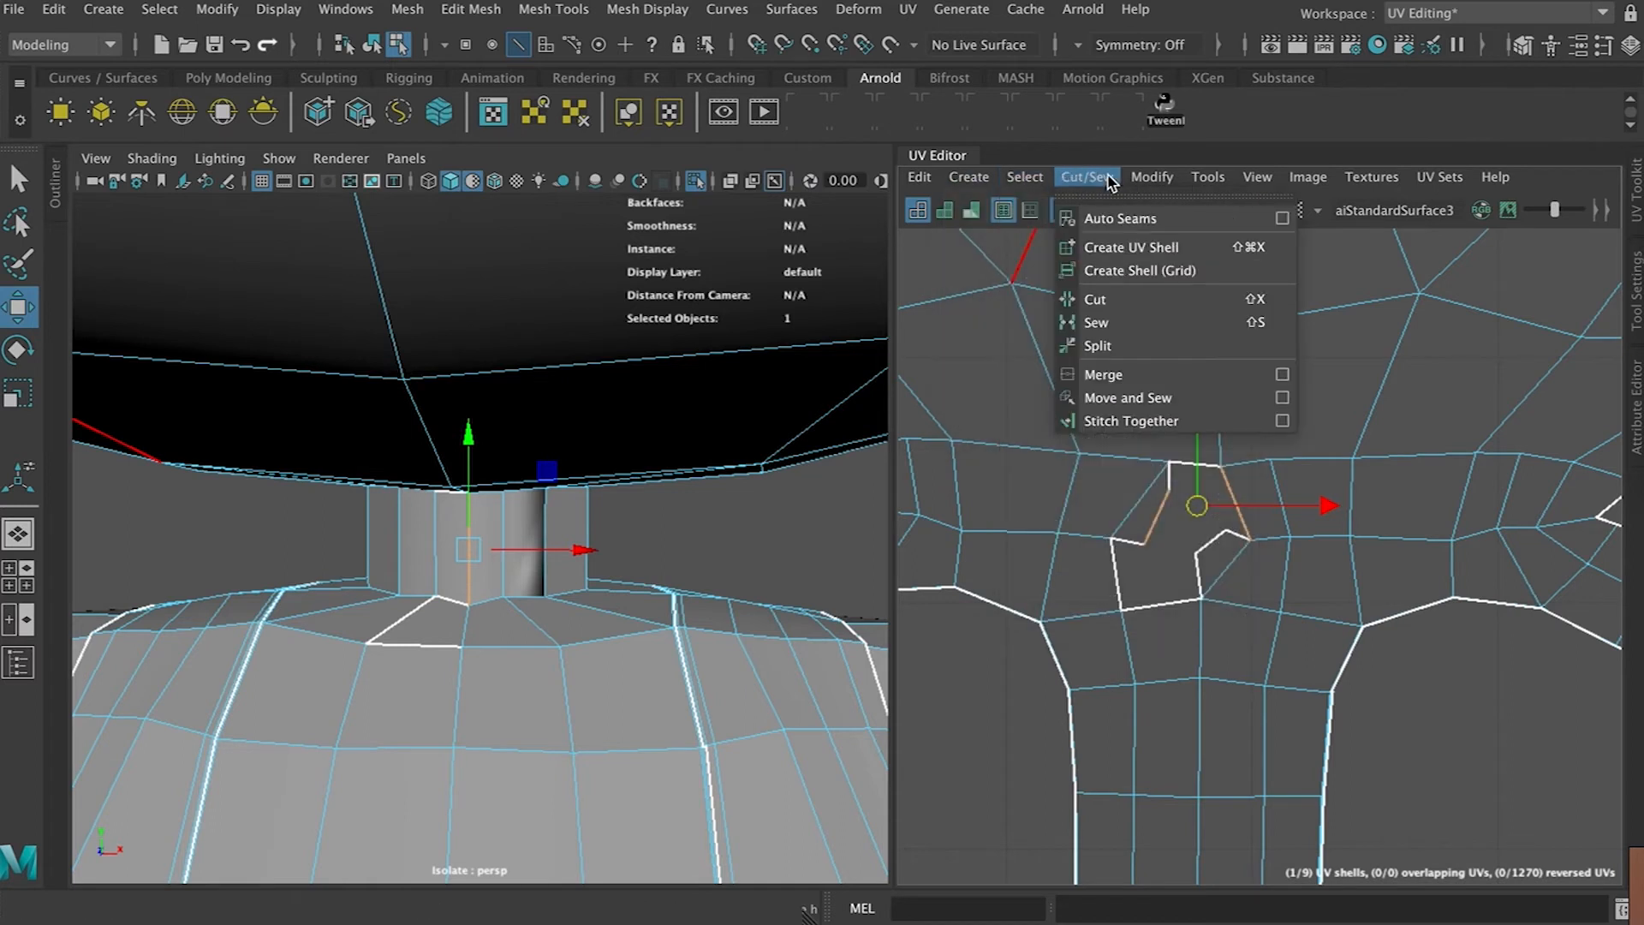
{"action": "left_click", "coordinate": [1114, 422]}
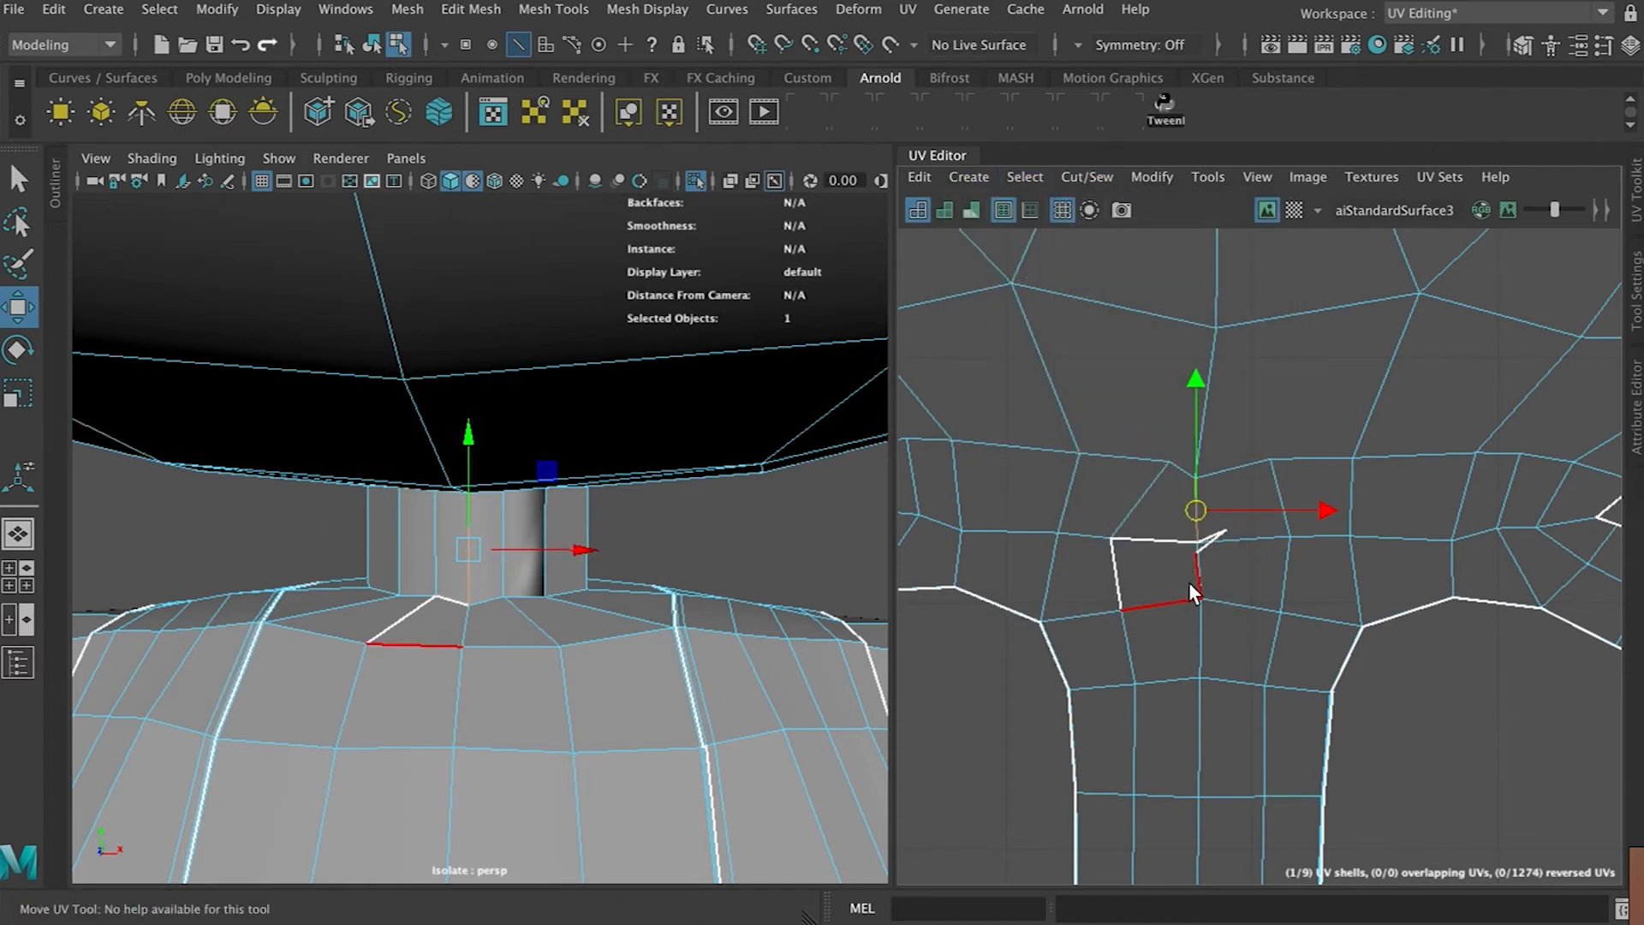
Move and sew the remaining split edges around the neck gap of the head shell
{"action": "left_click", "coordinate": [1175, 601]}
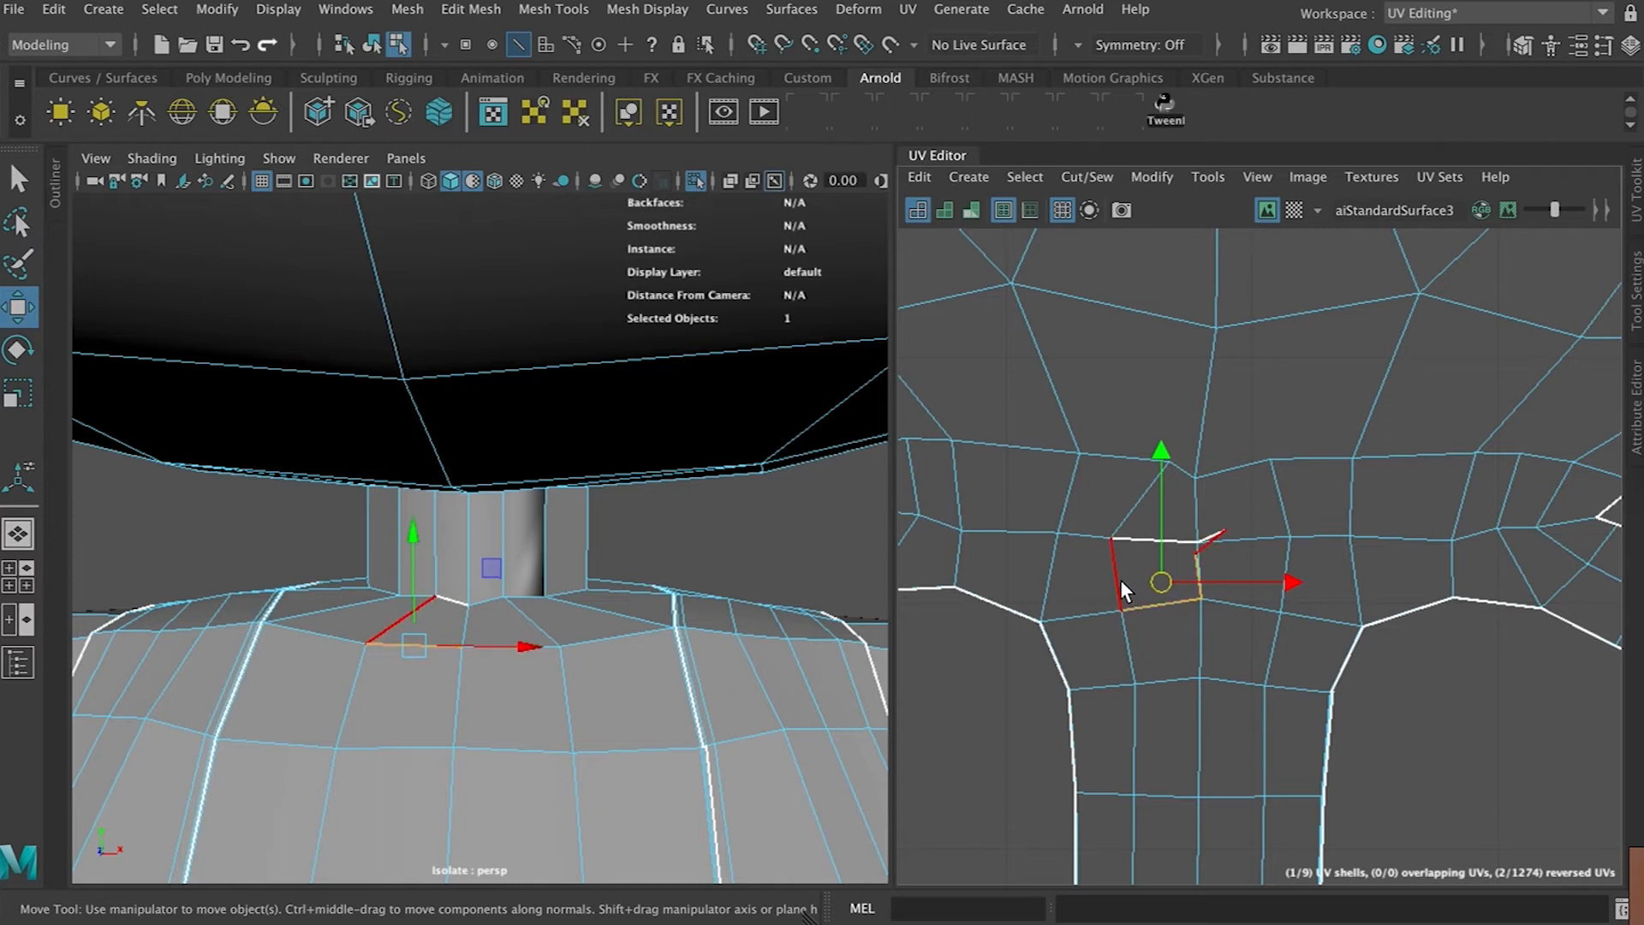
{"action": "left_click", "coordinate": [1134, 539]}
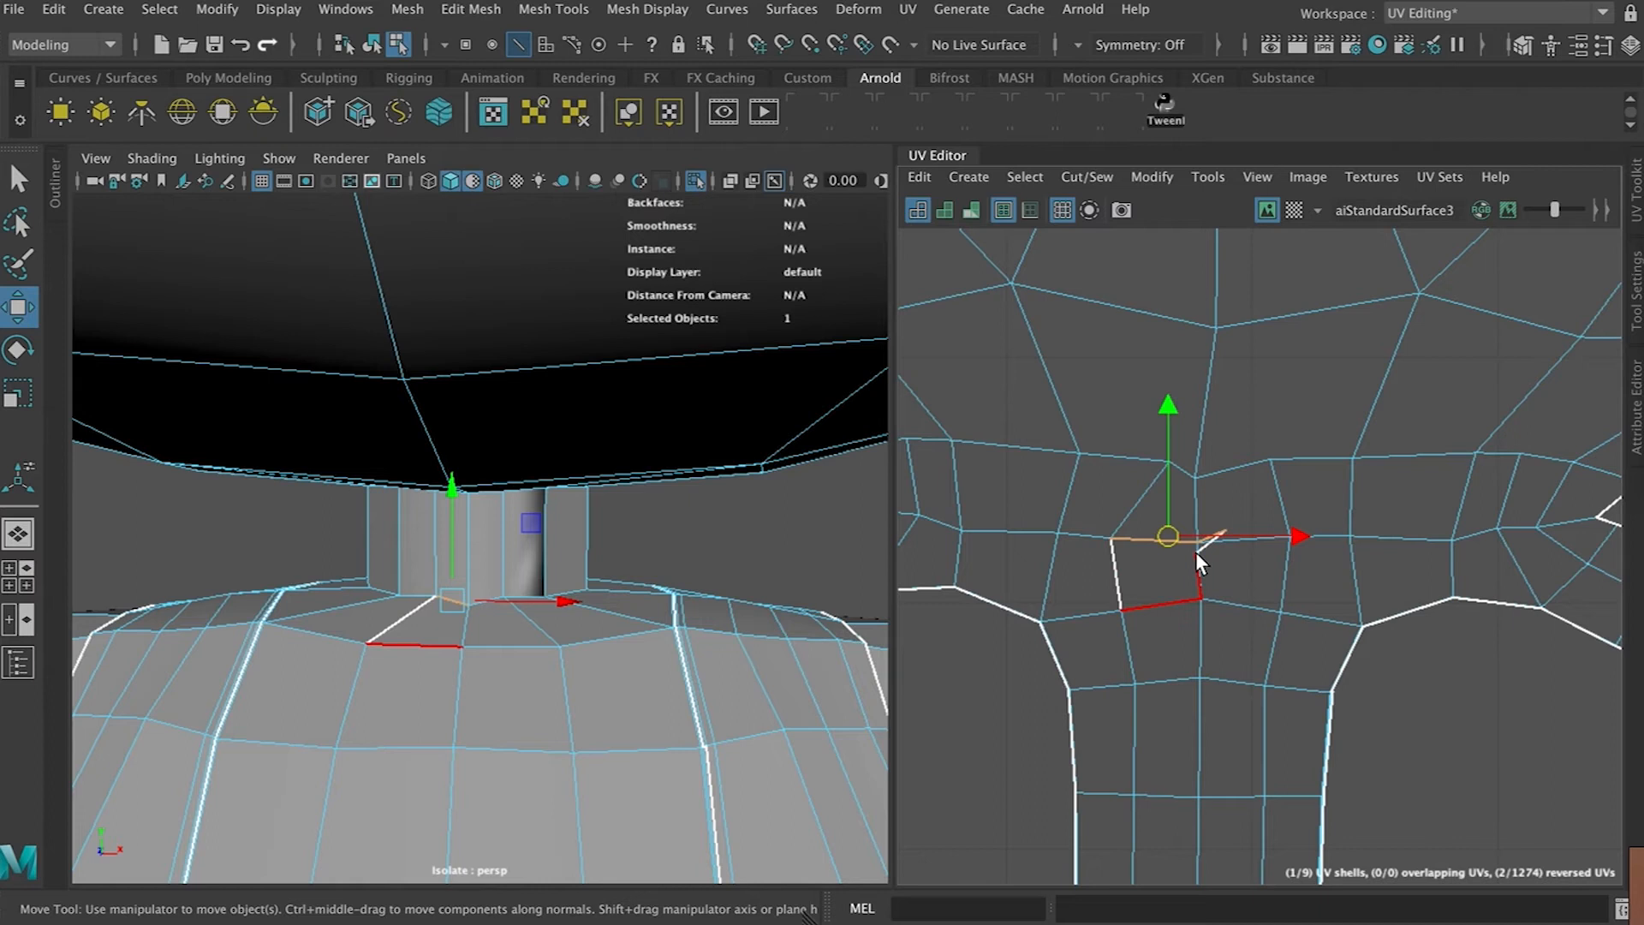
{"action": "left_click", "coordinate": [1087, 177]}
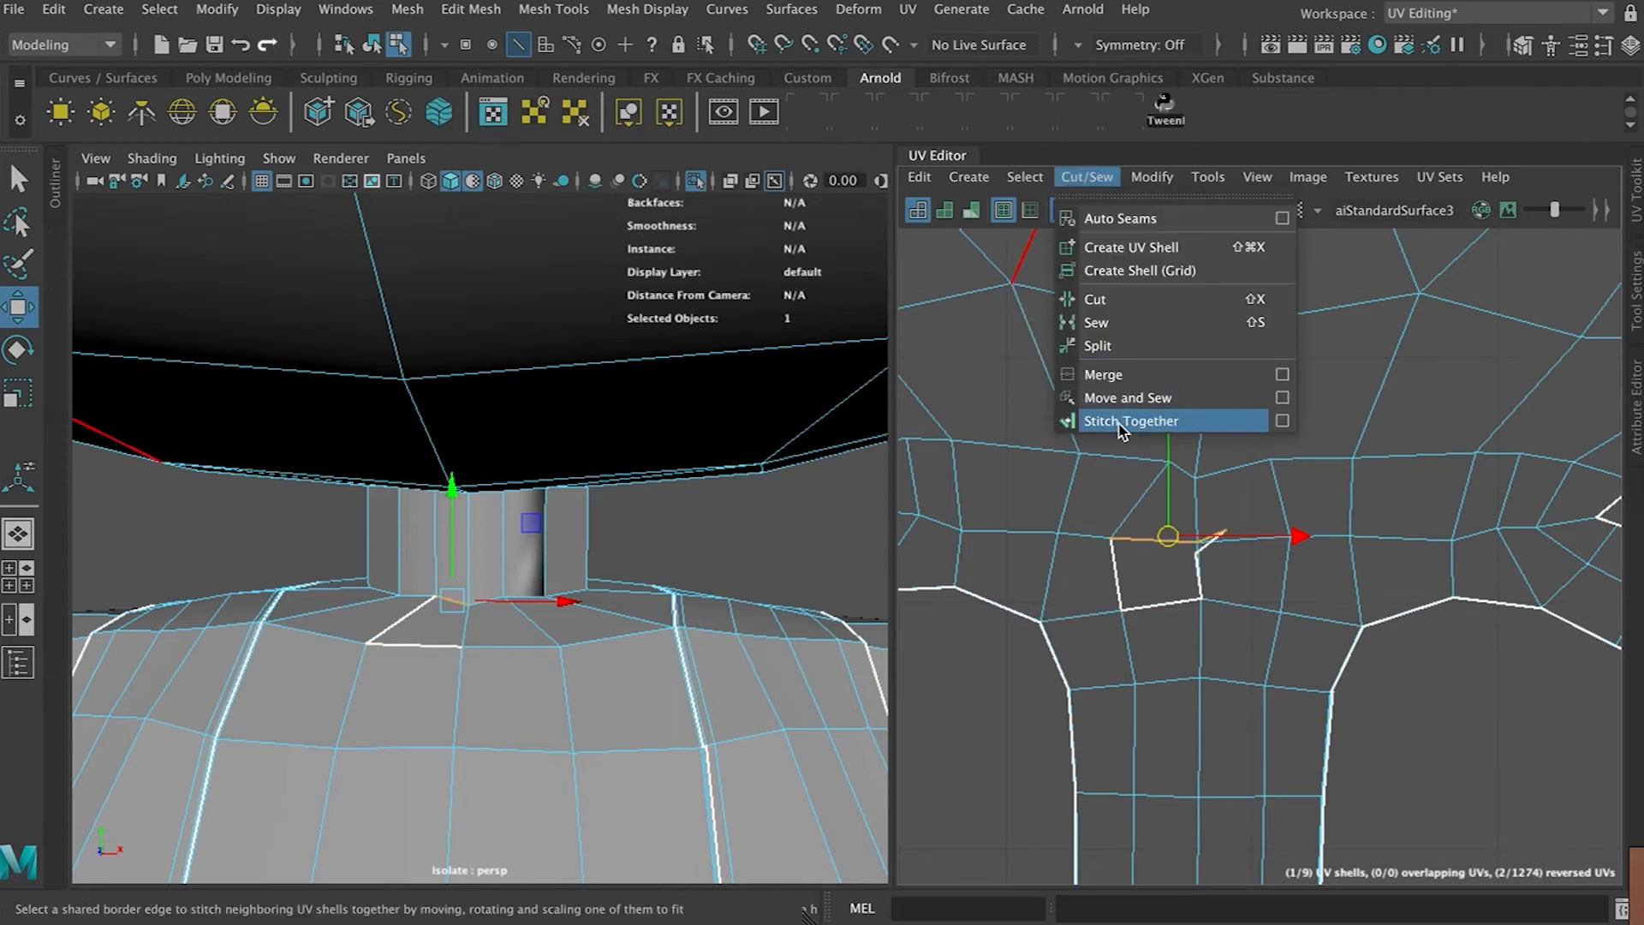
{"action": "left_click", "coordinate": [1118, 399]}
{"action": "left_click", "coordinate": [1150, 568]}
{"action": "key", "text": "g"}
{"action": "scroll", "coordinate": [1185, 582], "scroll_direction": "down", "scroll_amount": 3}
{"action": "scroll", "coordinate": [1184, 582], "scroll_direction": "down", "scroll_amount": 5}
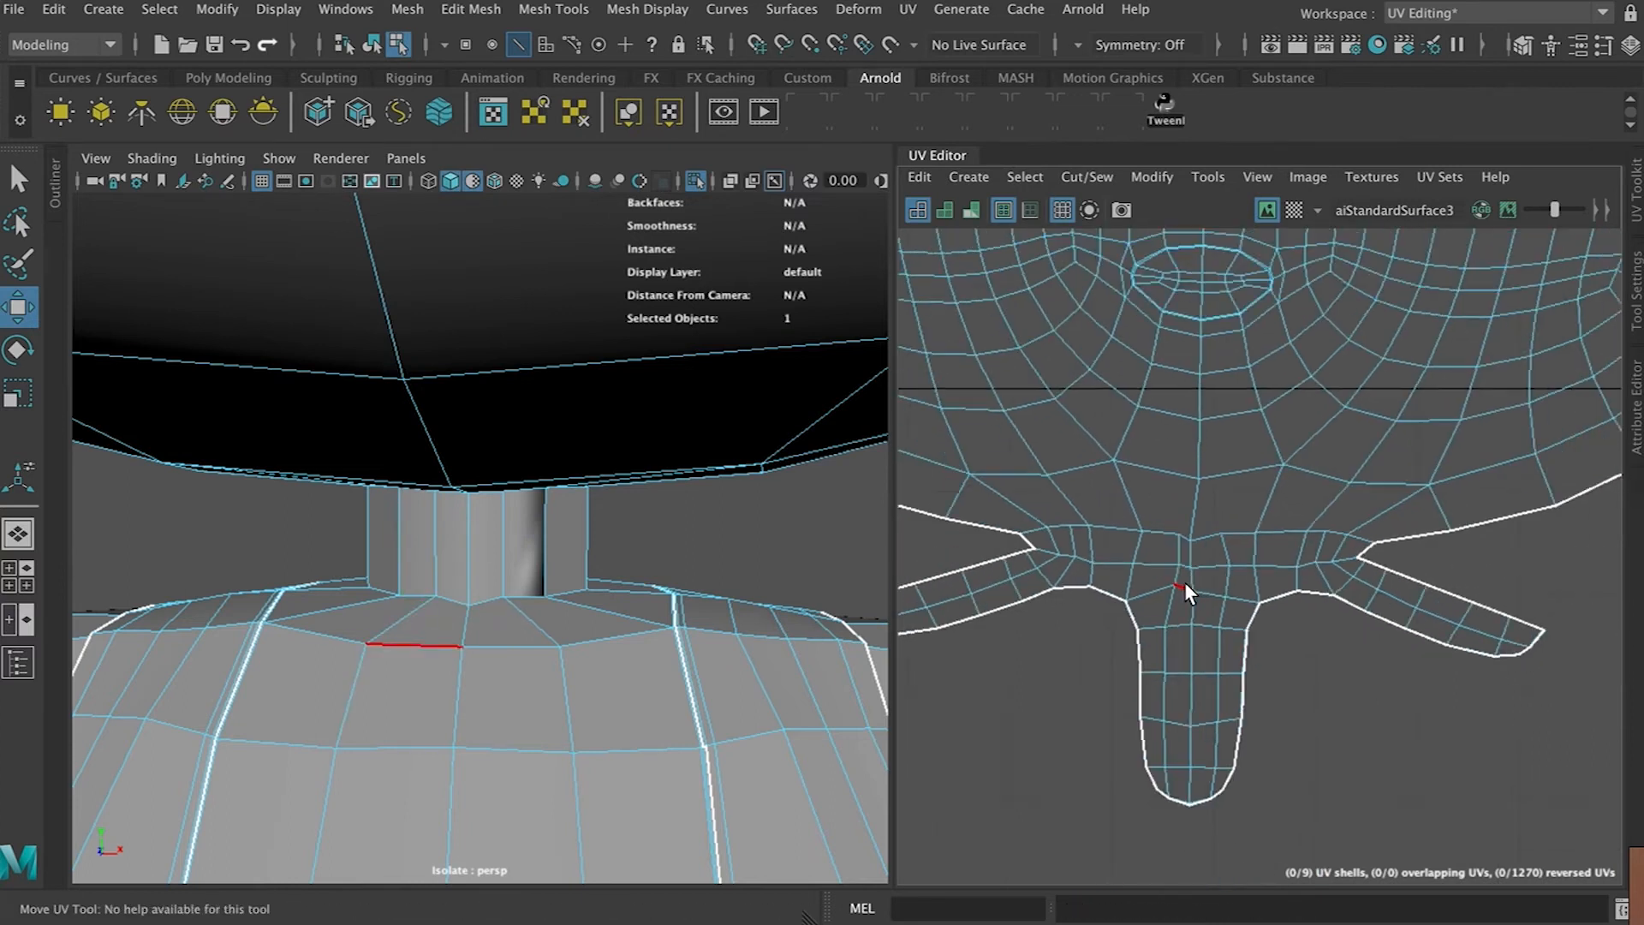
Inspect the seam edges around the neck in the 3D view with smooth preview toggled, and save the scene
{"action": "left_click", "coordinate": [1089, 572]}
{"action": "scroll", "coordinate": [1101, 567], "scroll_direction": "up", "scroll_amount": 3}
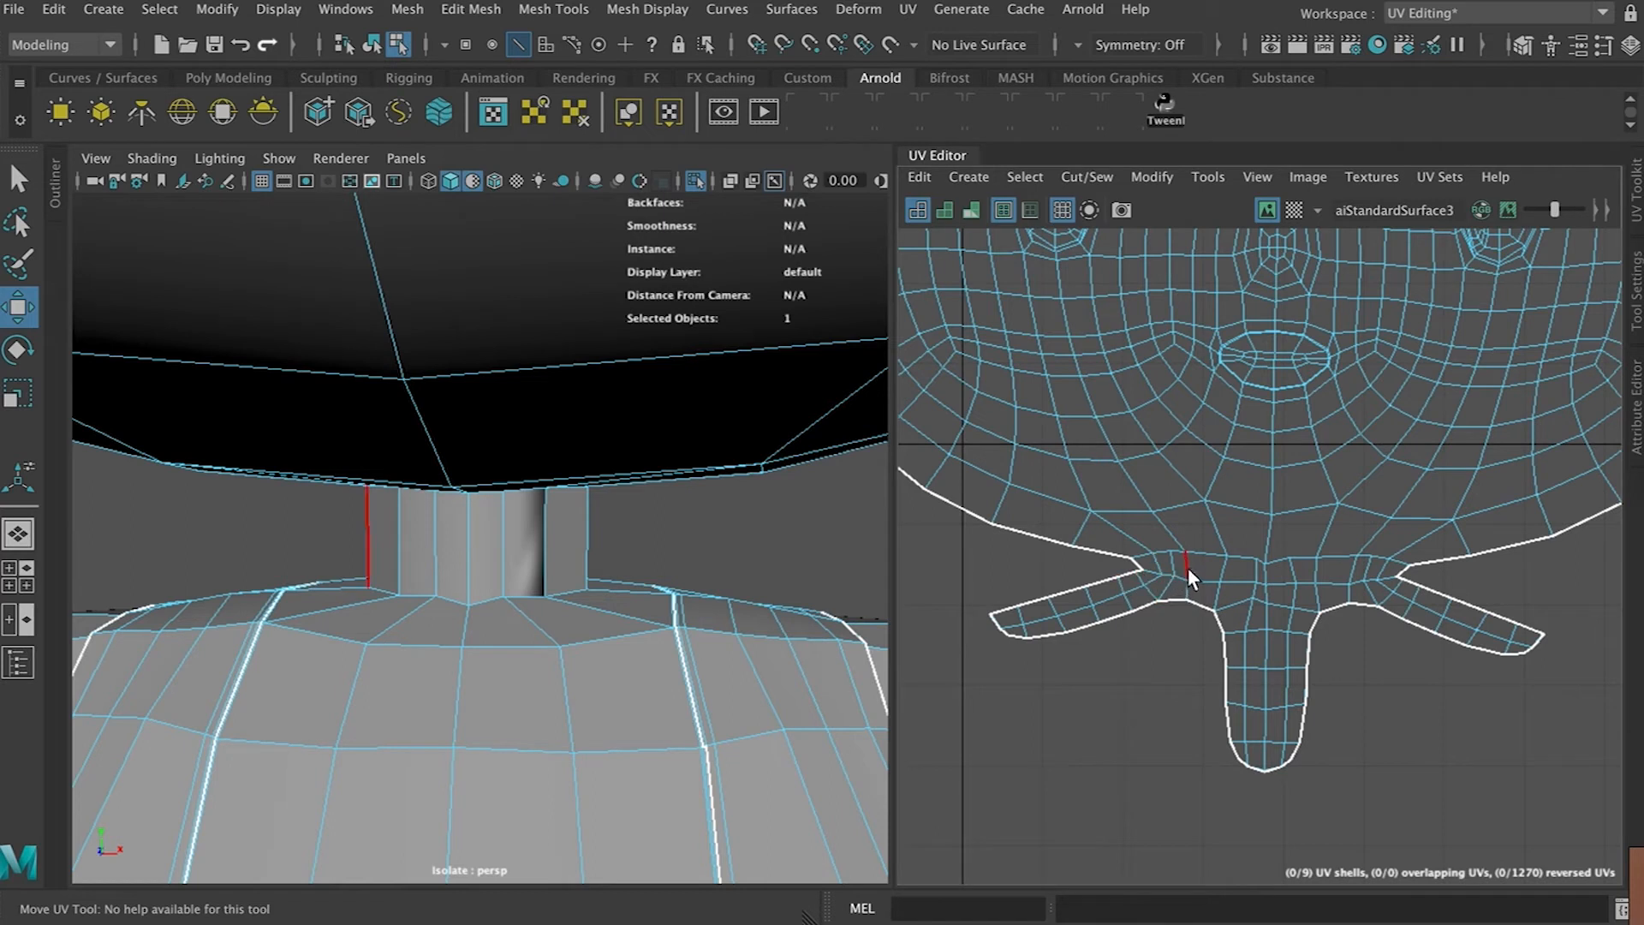
{"action": "scroll", "coordinate": [1219, 614], "scroll_direction": "down", "scroll_amount": 2}
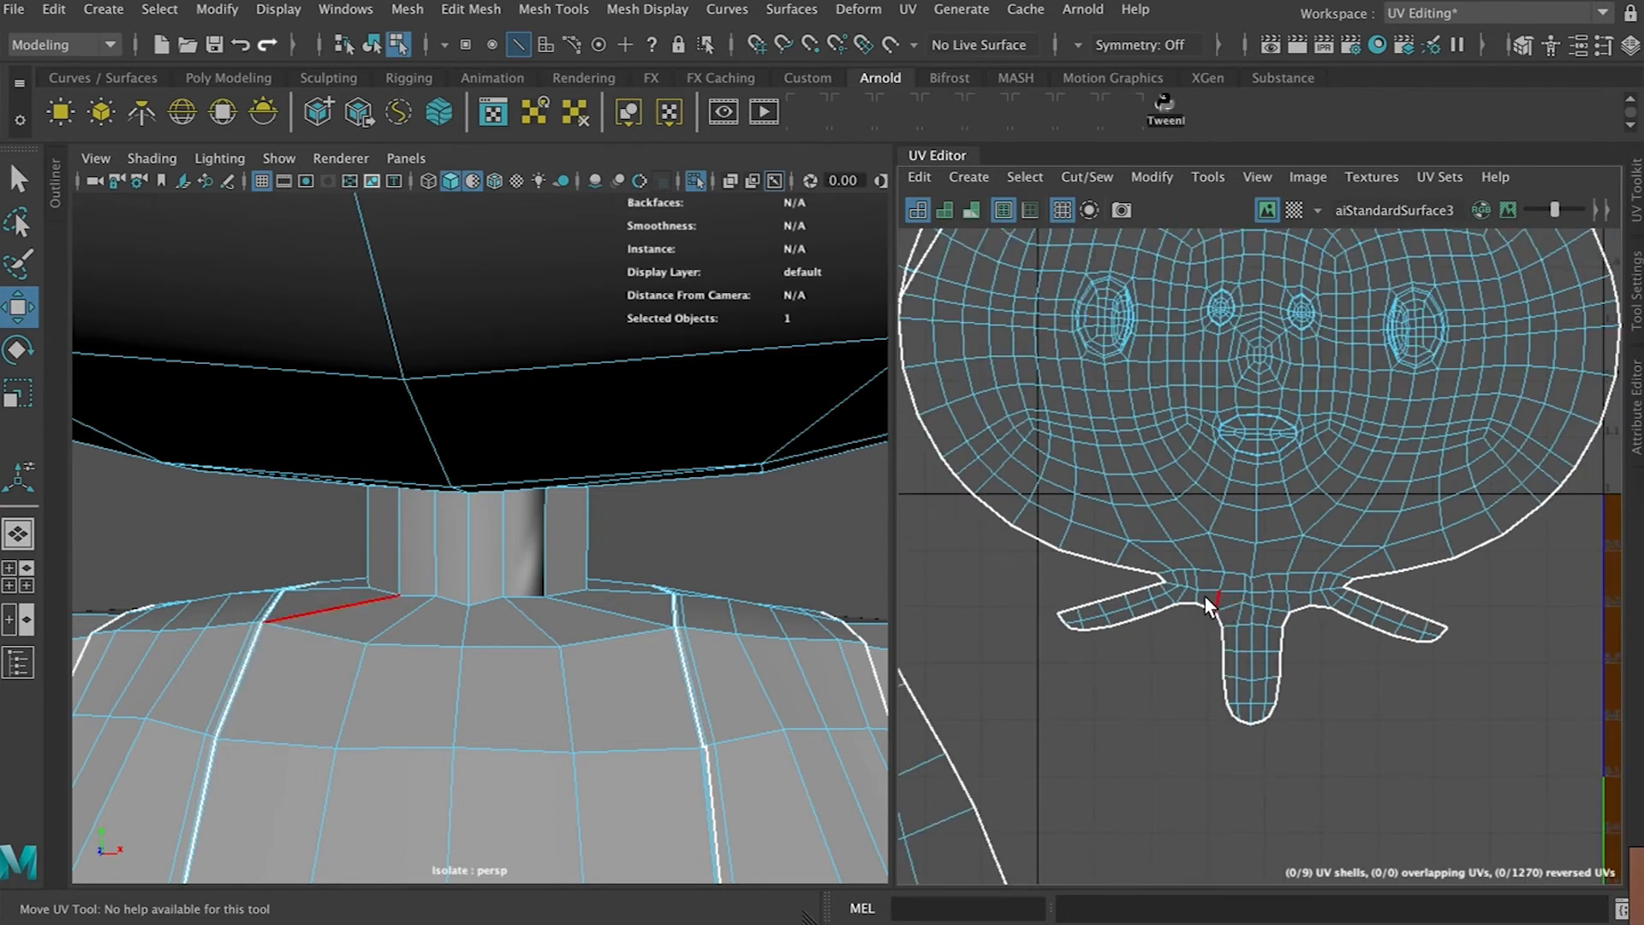
{"action": "left_click_drag", "start_coordinate": [747, 644], "coordinate": [712, 602], "text": "alt"}
{"action": "key", "text": "3"}
{"action": "key", "text": "1"}
{"action": "right_click_drag", "start_coordinate": [679, 613], "coordinate": [624, 700], "text": "alt"}
{"action": "middle_click_drag", "start_coordinate": [623, 699], "coordinate": [620, 715], "text": "alt"}
{"action": "left_click_drag", "start_coordinate": [620, 714], "coordinate": [610, 735], "text": "alt"}
{"action": "key", "text": "1"}
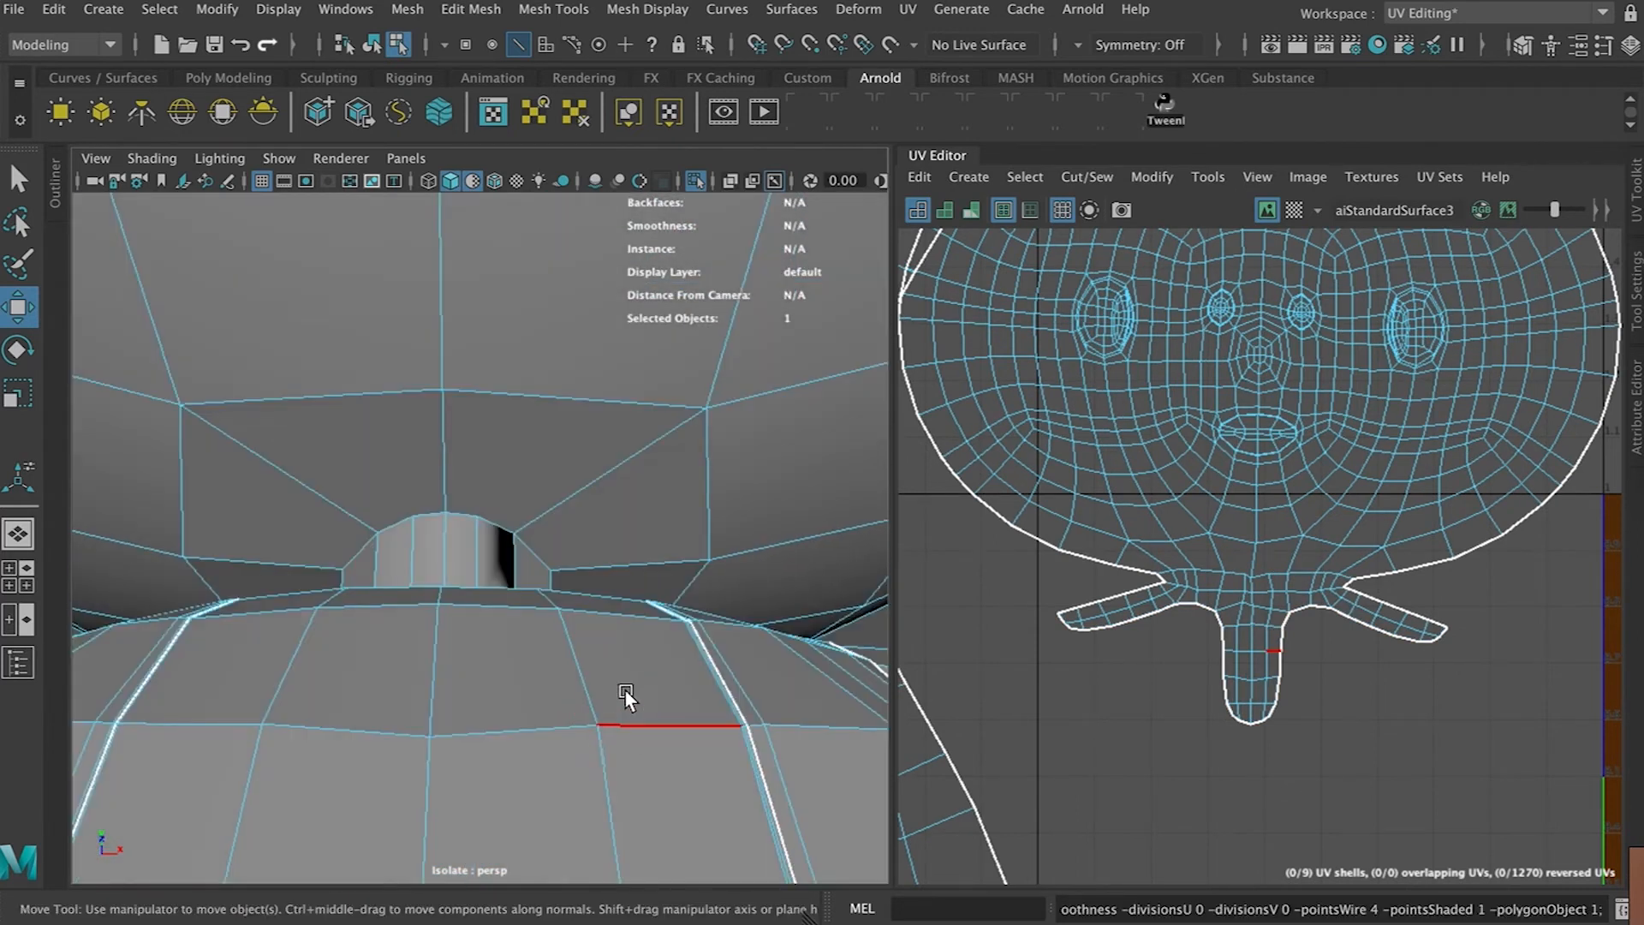
{"action": "key", "text": "3"}
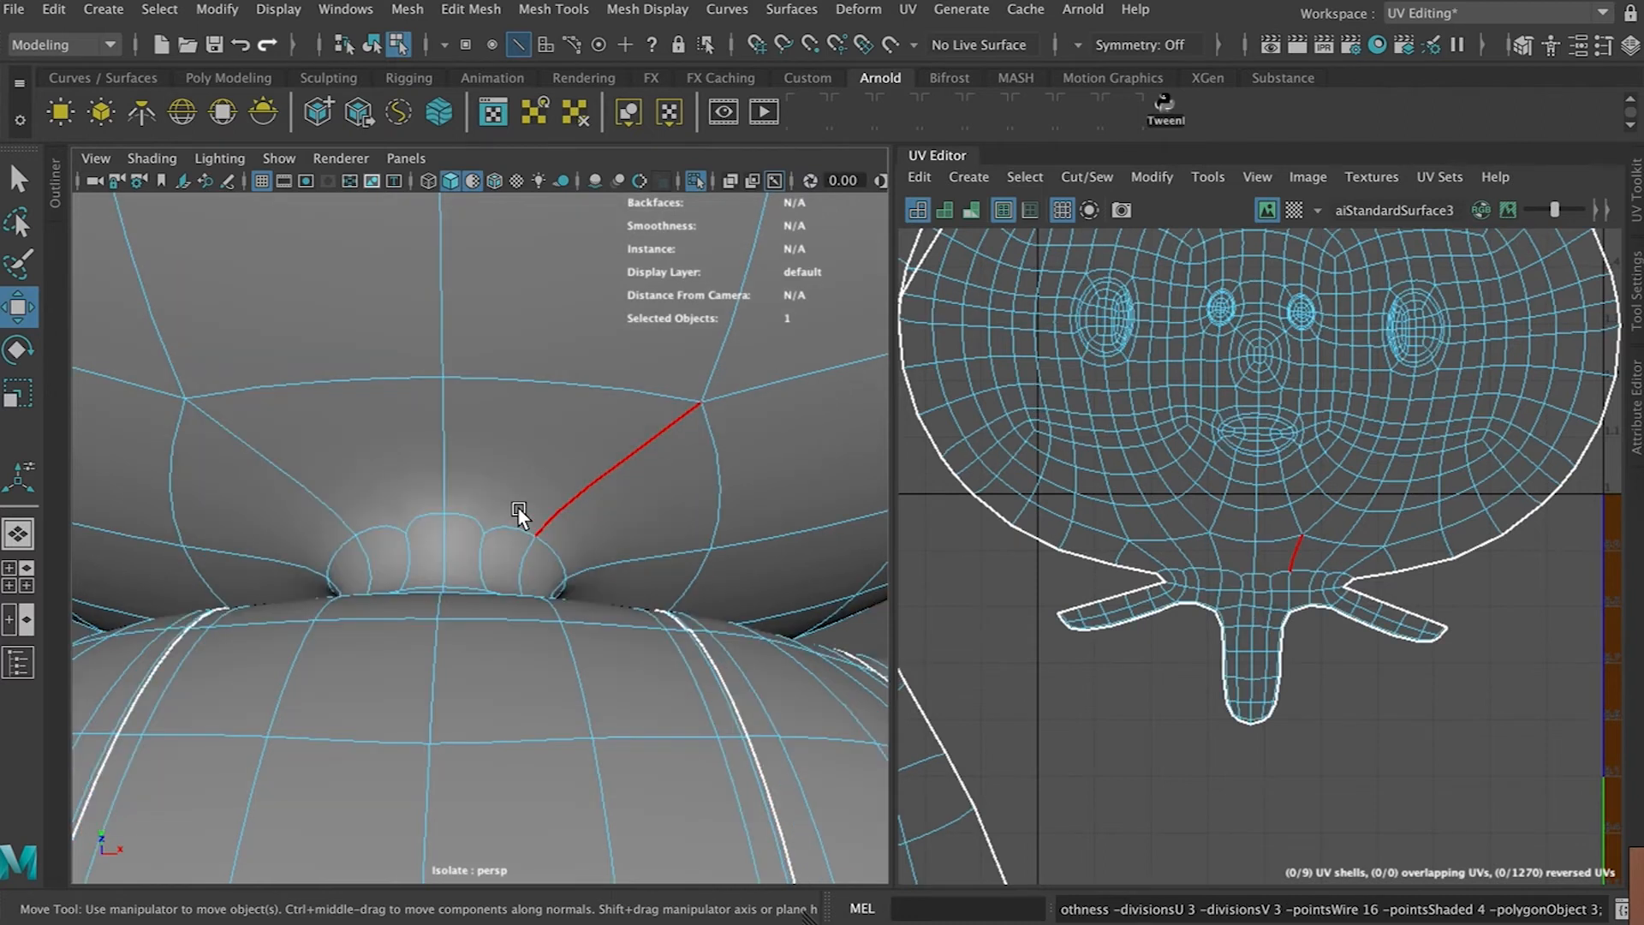
{"action": "mouse_move", "coordinate": [496, 496]}
{"action": "left_mouse_down", "text": "alt"}
{"action": "mouse_move", "coordinate": [496, 532]}
{"action": "mouse_move", "coordinate": [497, 500]}
{"action": "left_mouse_up", "text": "alt"}
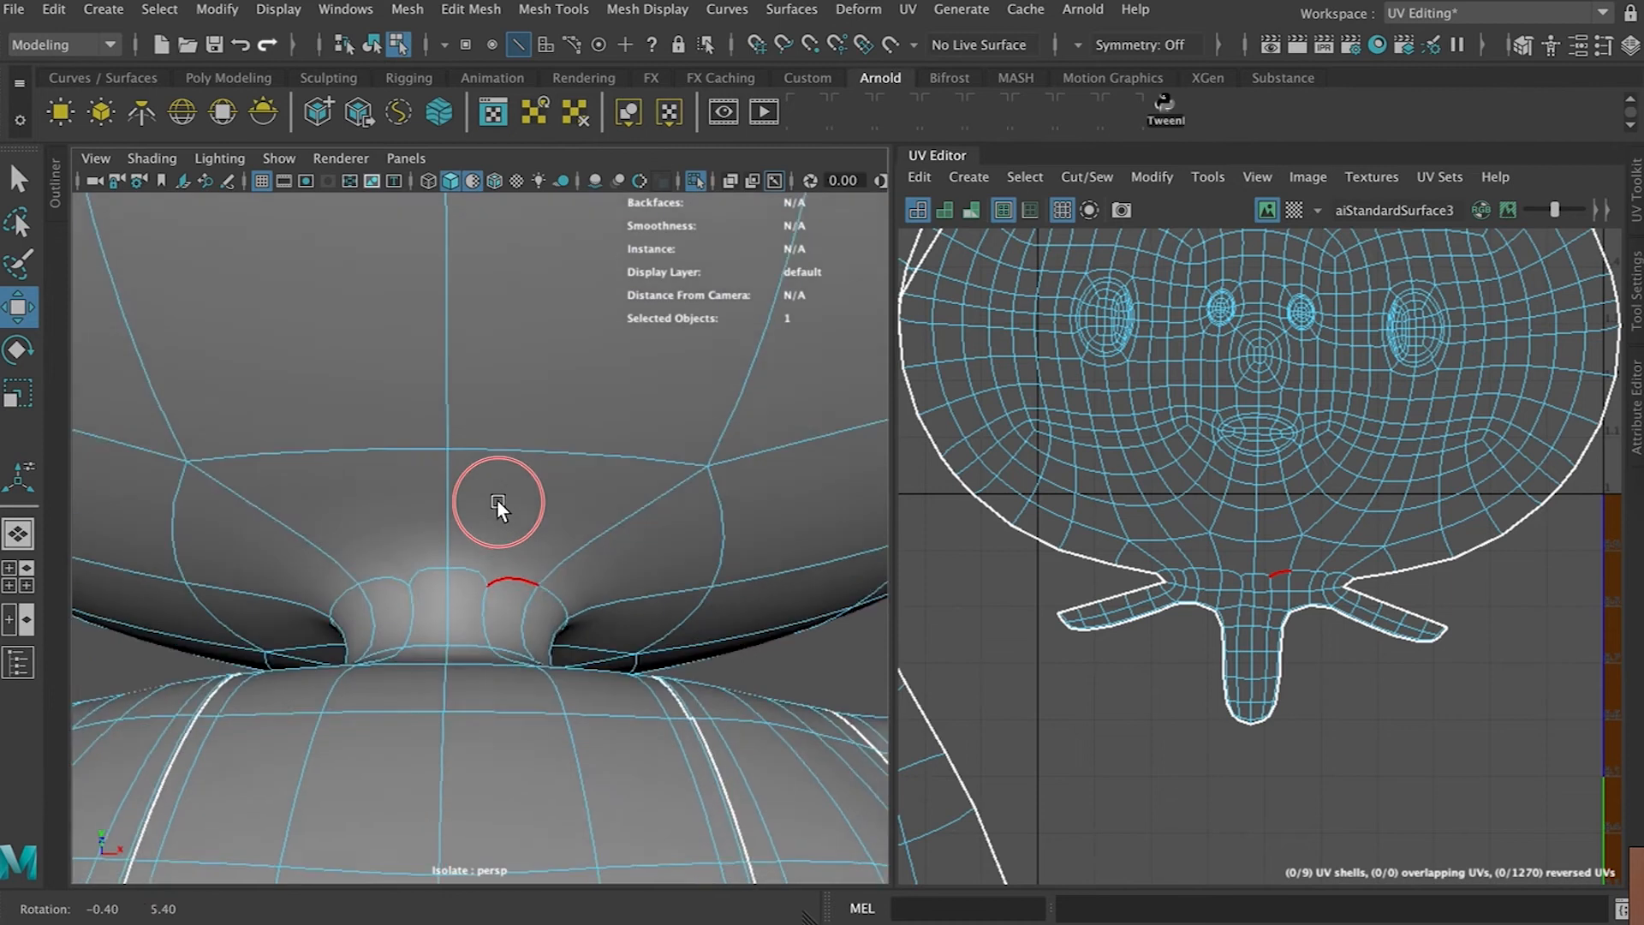
{"action": "key", "text": "1"}
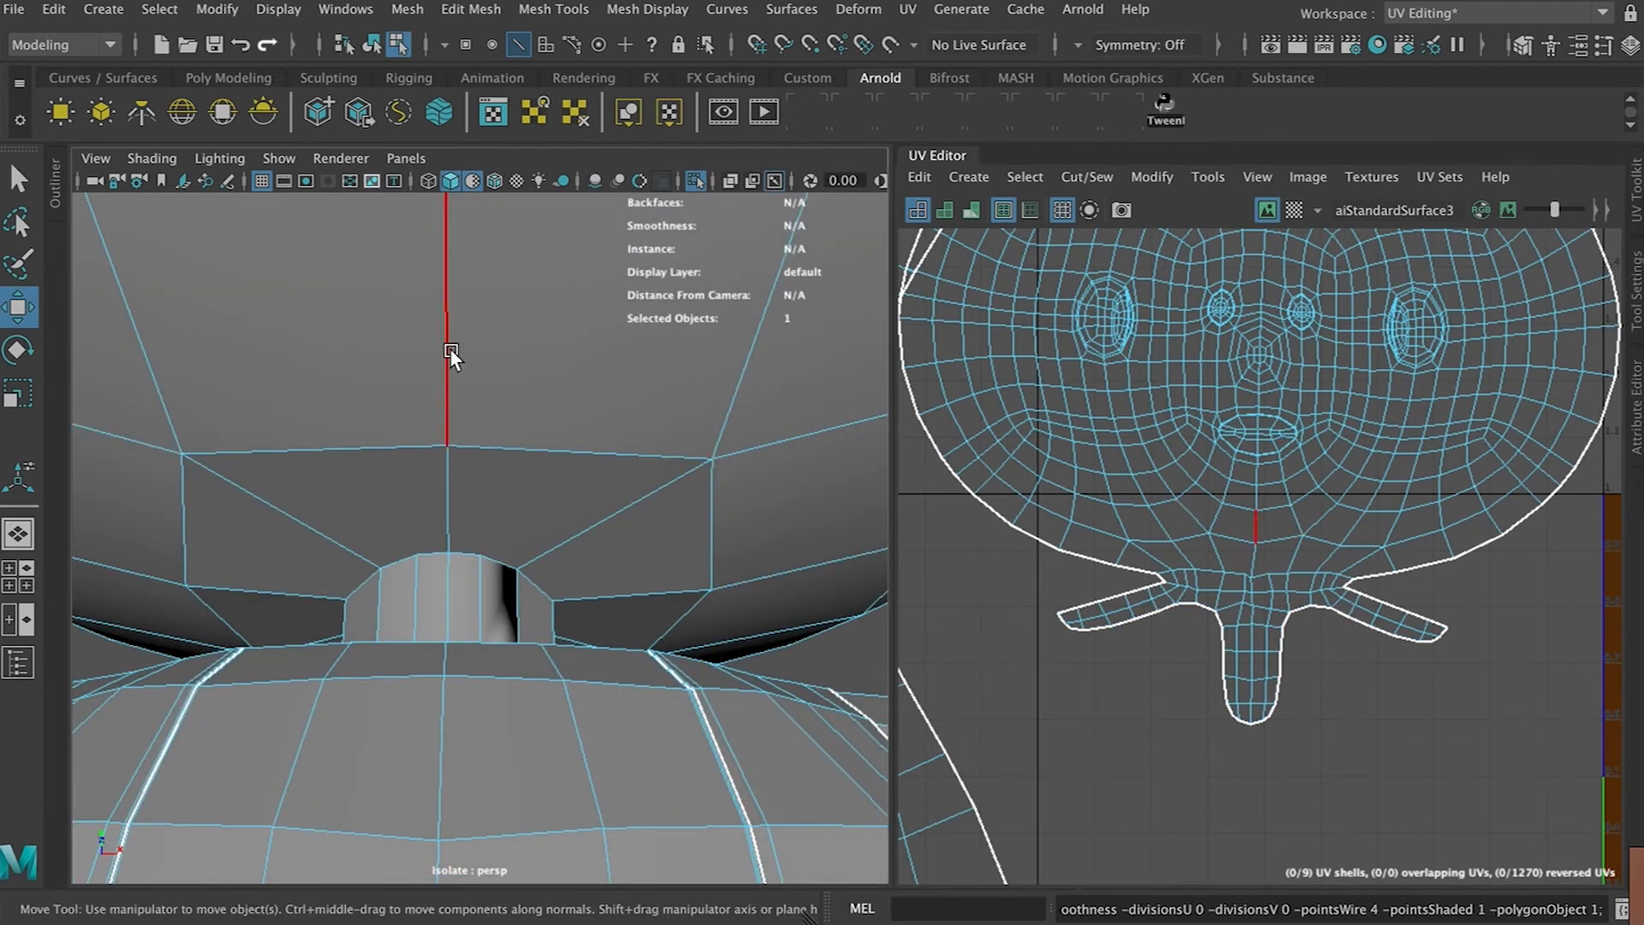
{"action": "key", "text": "ctrl+s"}
Insert a new edge with the Multi-Cut tool from the neck's top up to the edge loop under the chin
{"action": "left_click", "coordinate": [759, 524]}
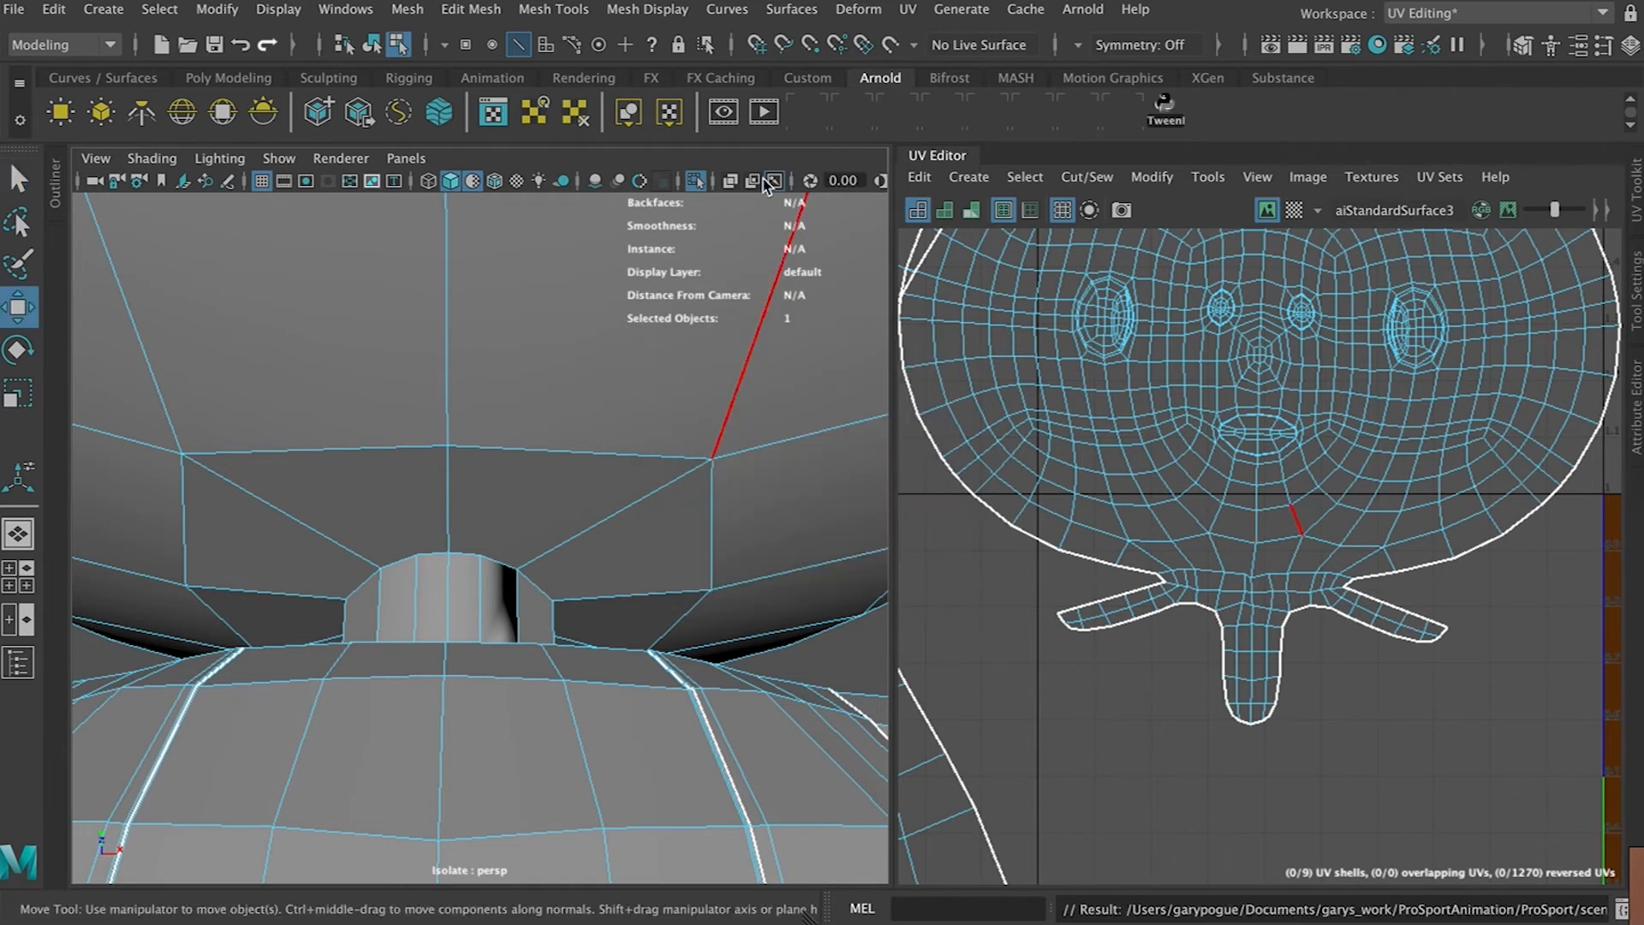
{"action": "left_click", "coordinate": [218, 91]}
{"action": "left_click", "coordinate": [1359, 111]}
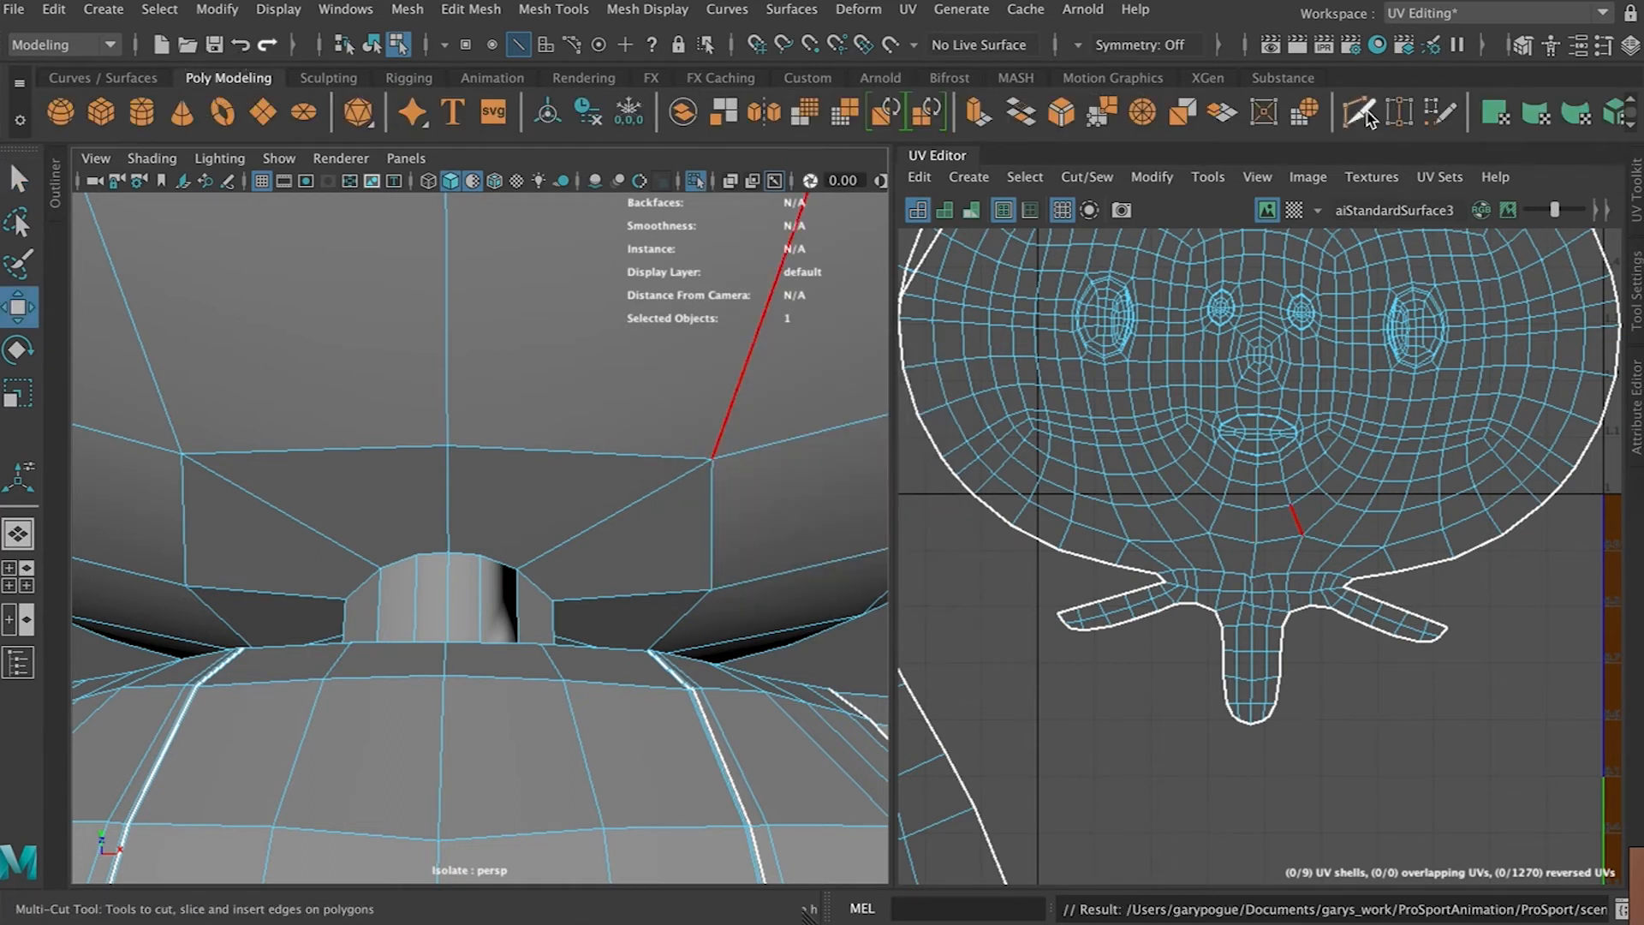
{"action": "scroll", "coordinate": [633, 658], "scroll_direction": "up", "scroll_amount": 3}
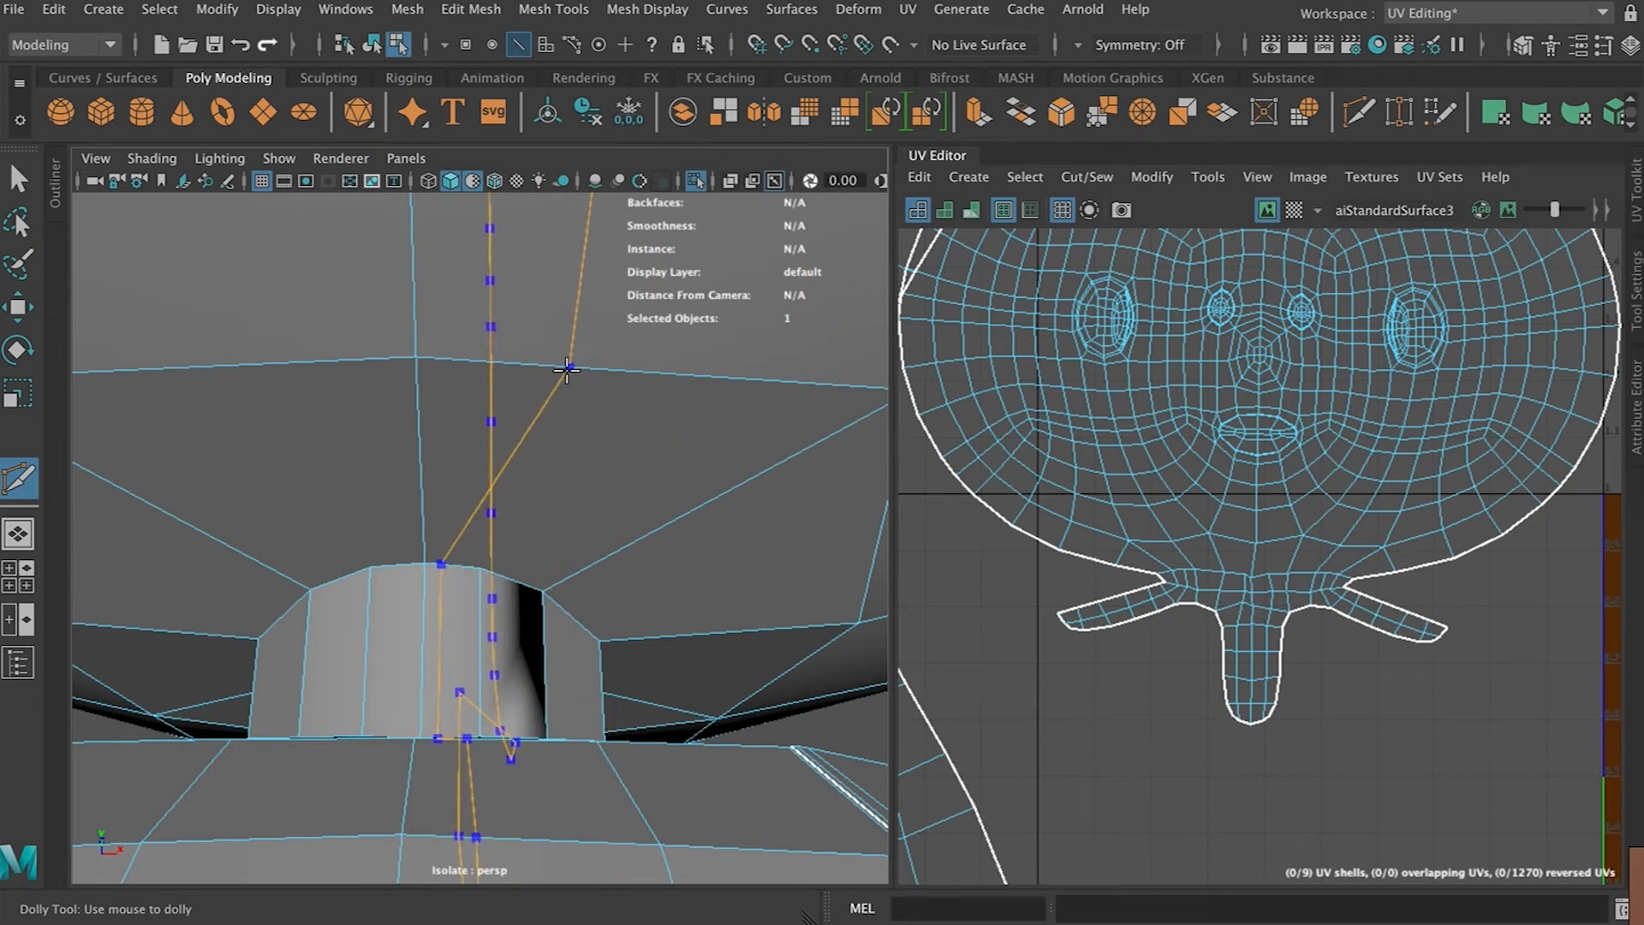
{"action": "left_click", "coordinate": [562, 368], "text": "ctrl"}
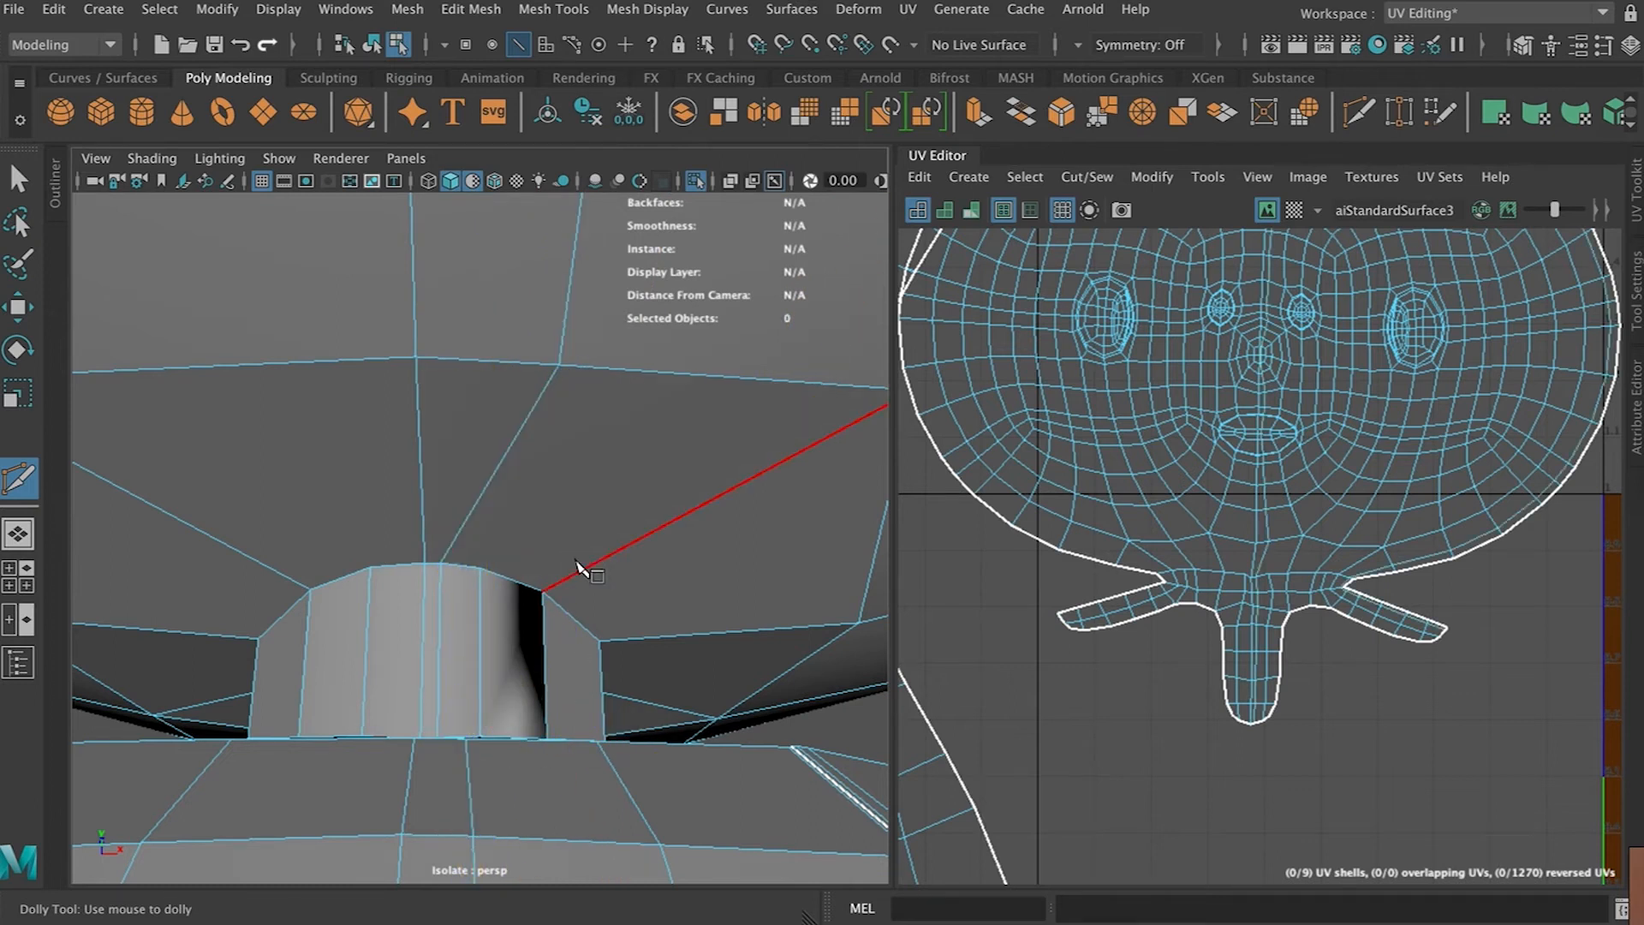
{"action": "left_click", "coordinate": [479, 567]}
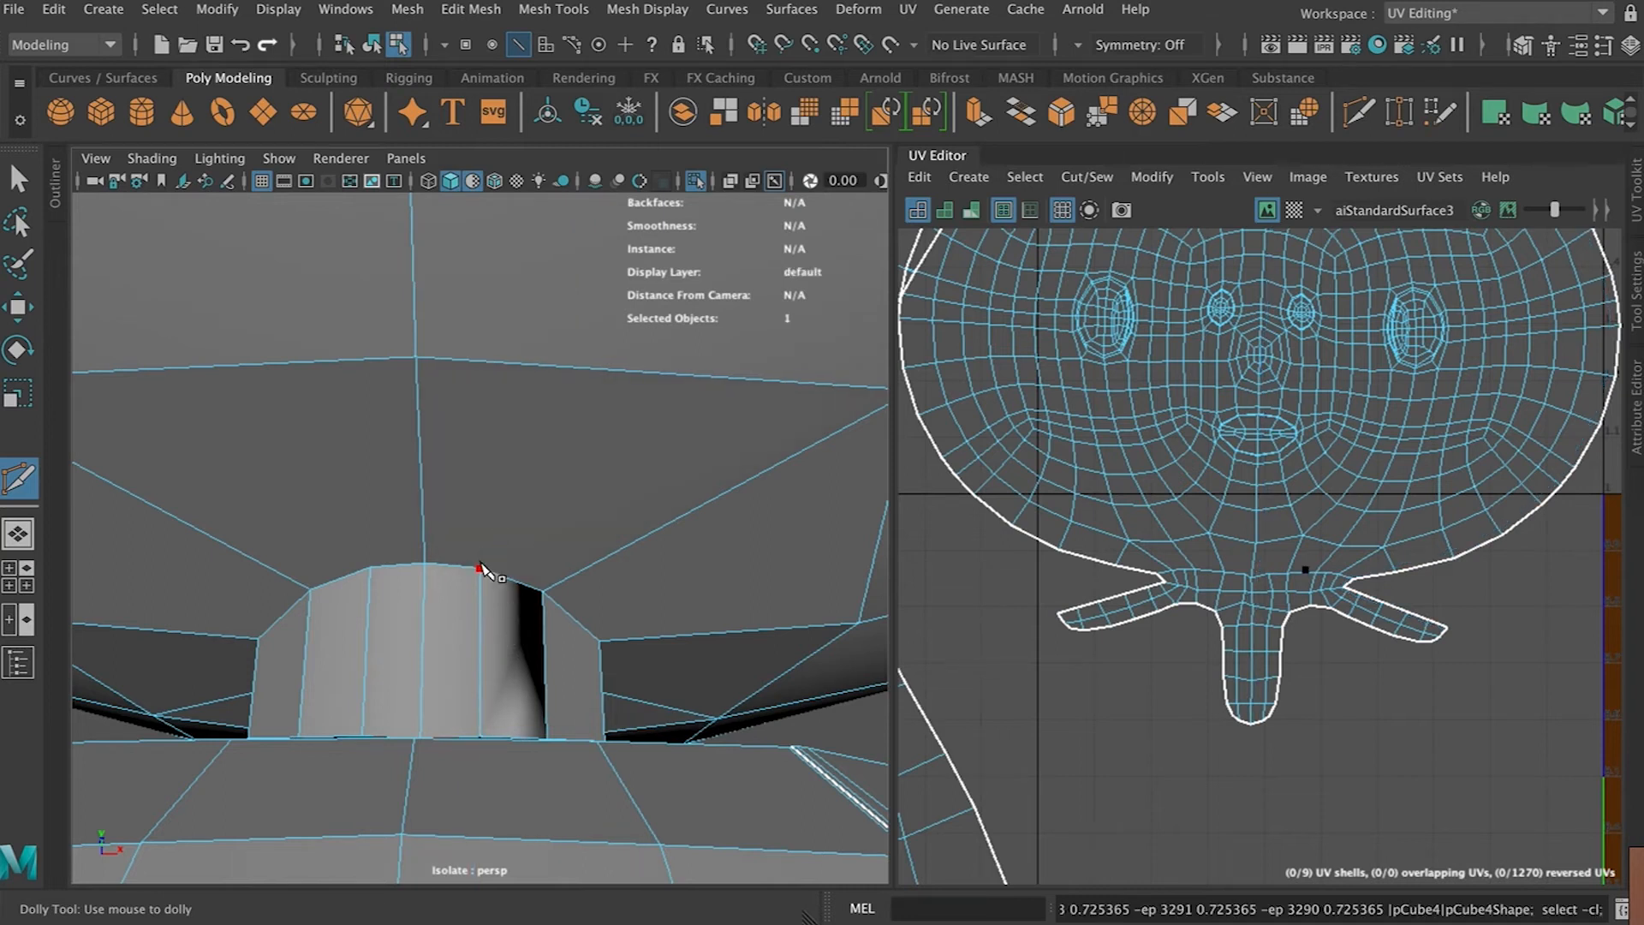
{"action": "key", "text": "3"}
{"action": "key", "text": "1"}
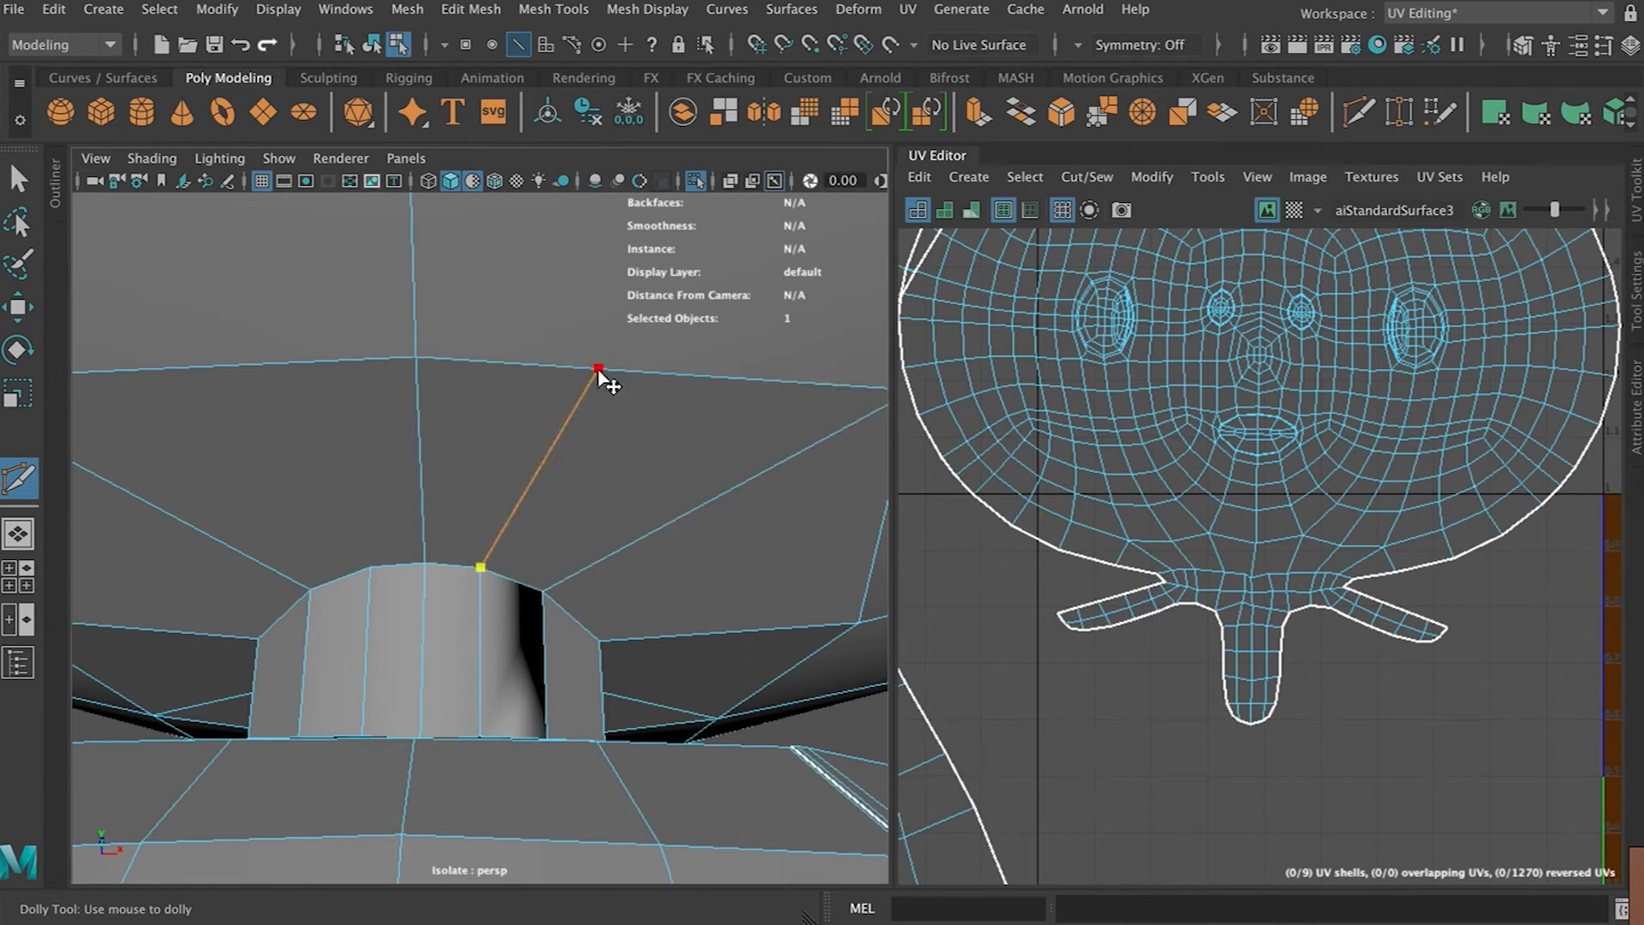
{"action": "scroll", "coordinate": [596, 431], "scroll_direction": "down", "scroll_amount": 4}
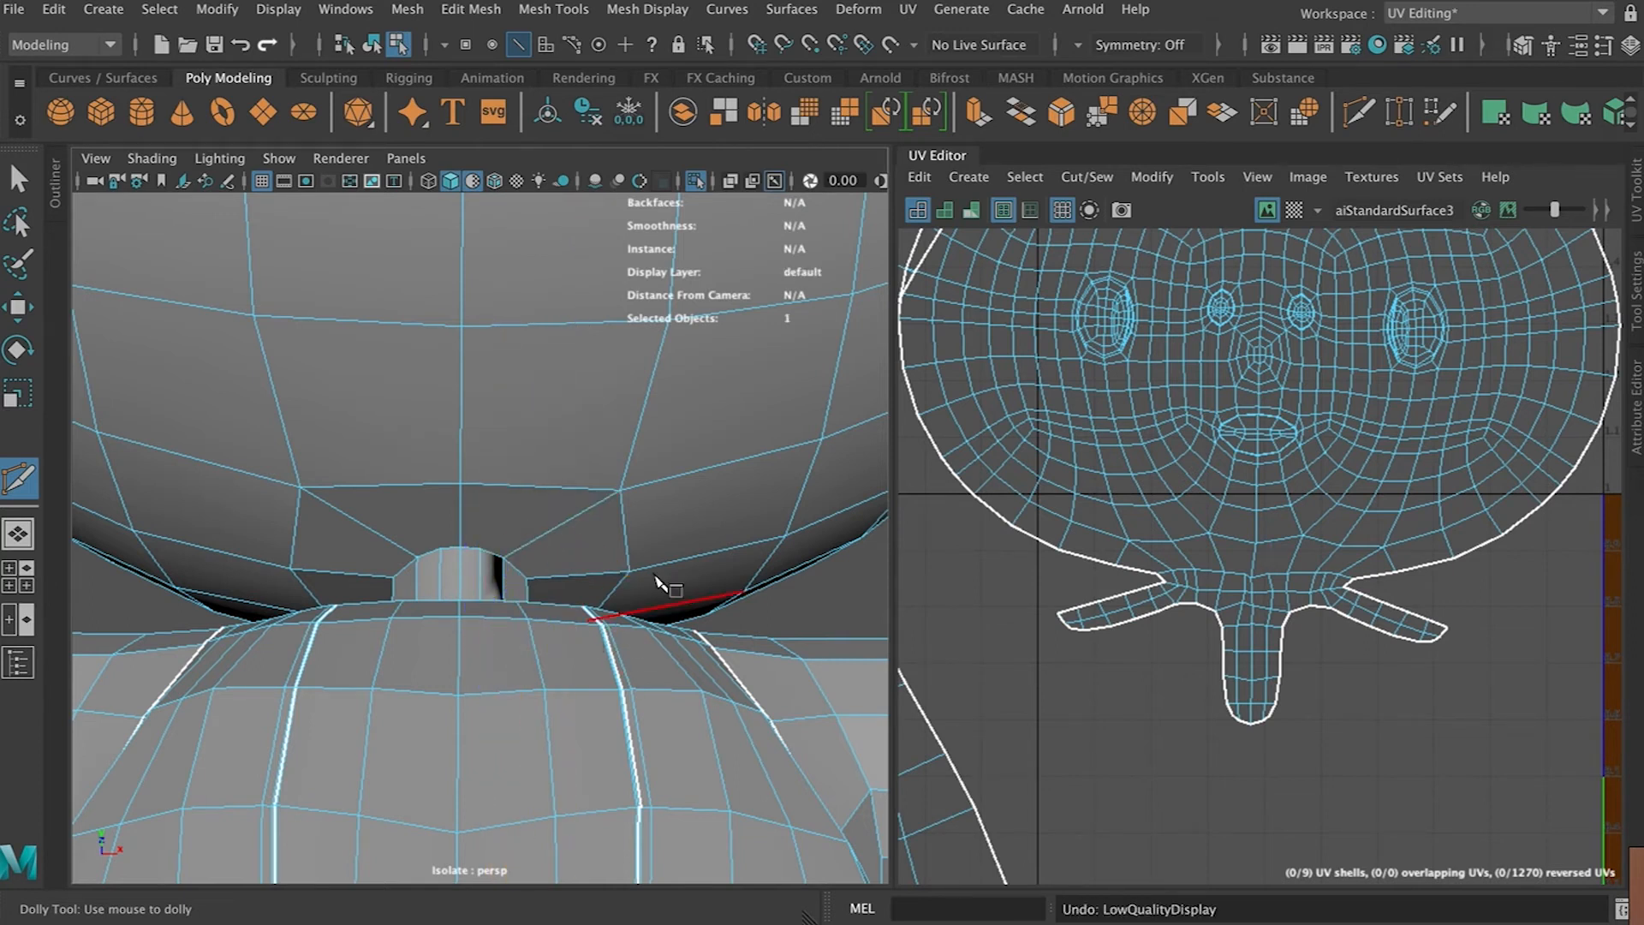
{"action": "key", "text": "w"}
Review the head mesh and its UV shell after the cut
{"action": "left_click", "coordinate": [565, 450]}
{"action": "right_click_drag", "start_coordinate": [567, 326], "coordinate": [664, 301]}
{"action": "key", "text": "3"}
{"action": "scroll", "coordinate": [644, 448], "scroll_direction": "down", "scroll_amount": 5}
{"action": "left_click_drag", "start_coordinate": [644, 449], "coordinate": [642, 485], "text": "alt"}
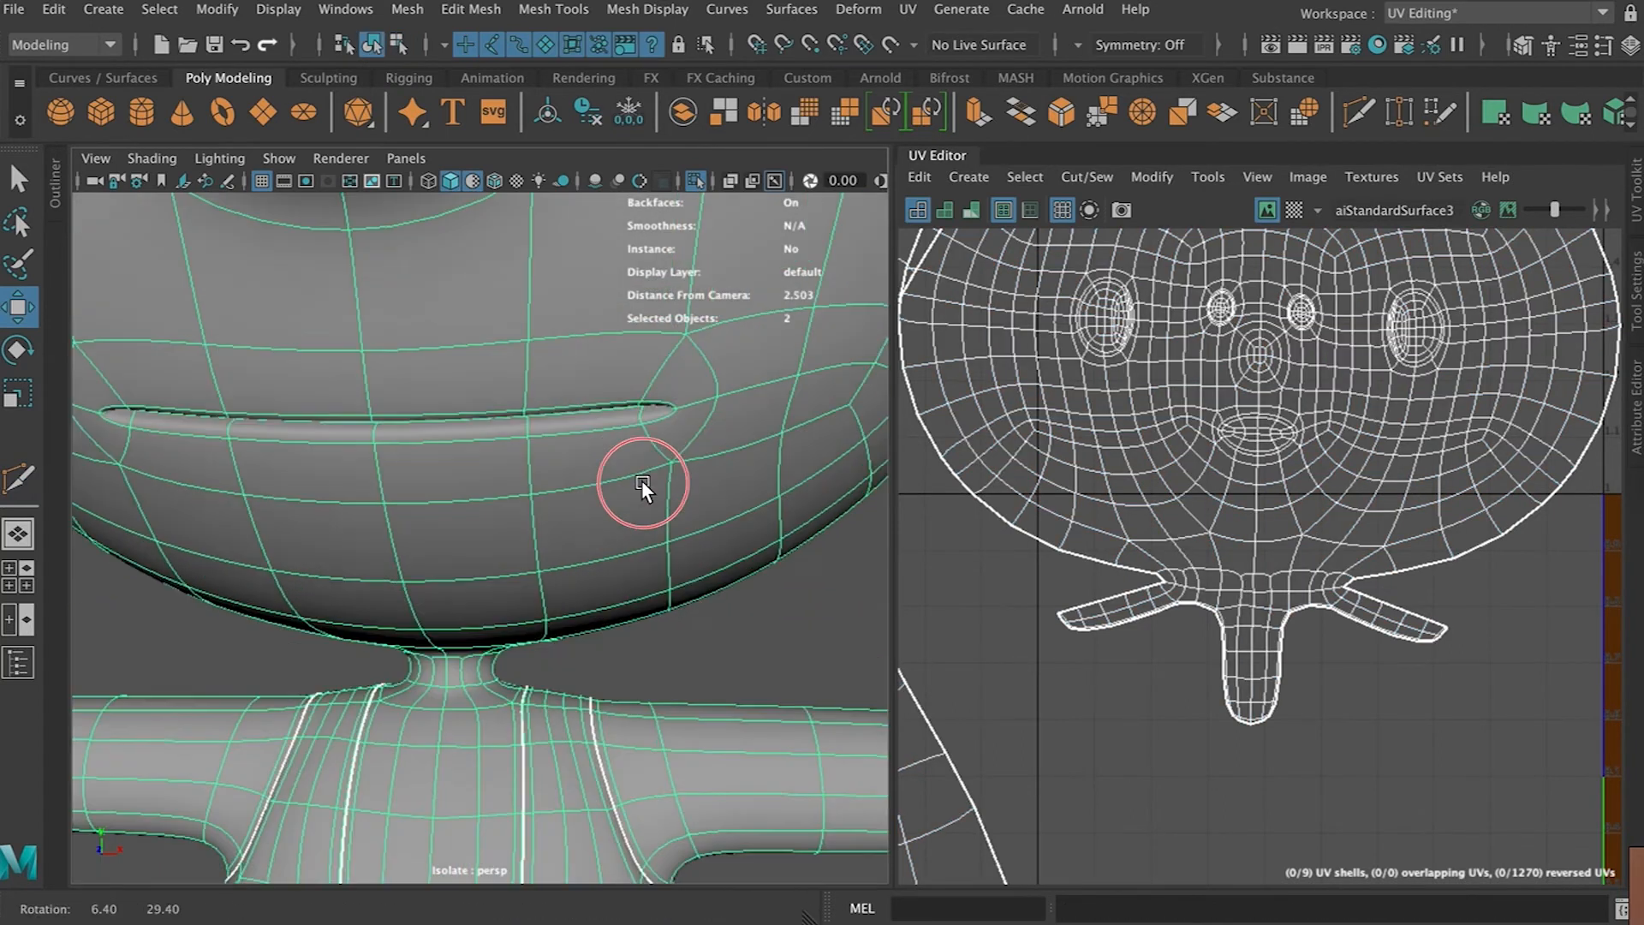
{"action": "scroll", "coordinate": [638, 484], "scroll_direction": "down", "scroll_amount": 5}
{"action": "scroll", "coordinate": [1191, 542], "scroll_direction": "down", "scroll_amount": 2}
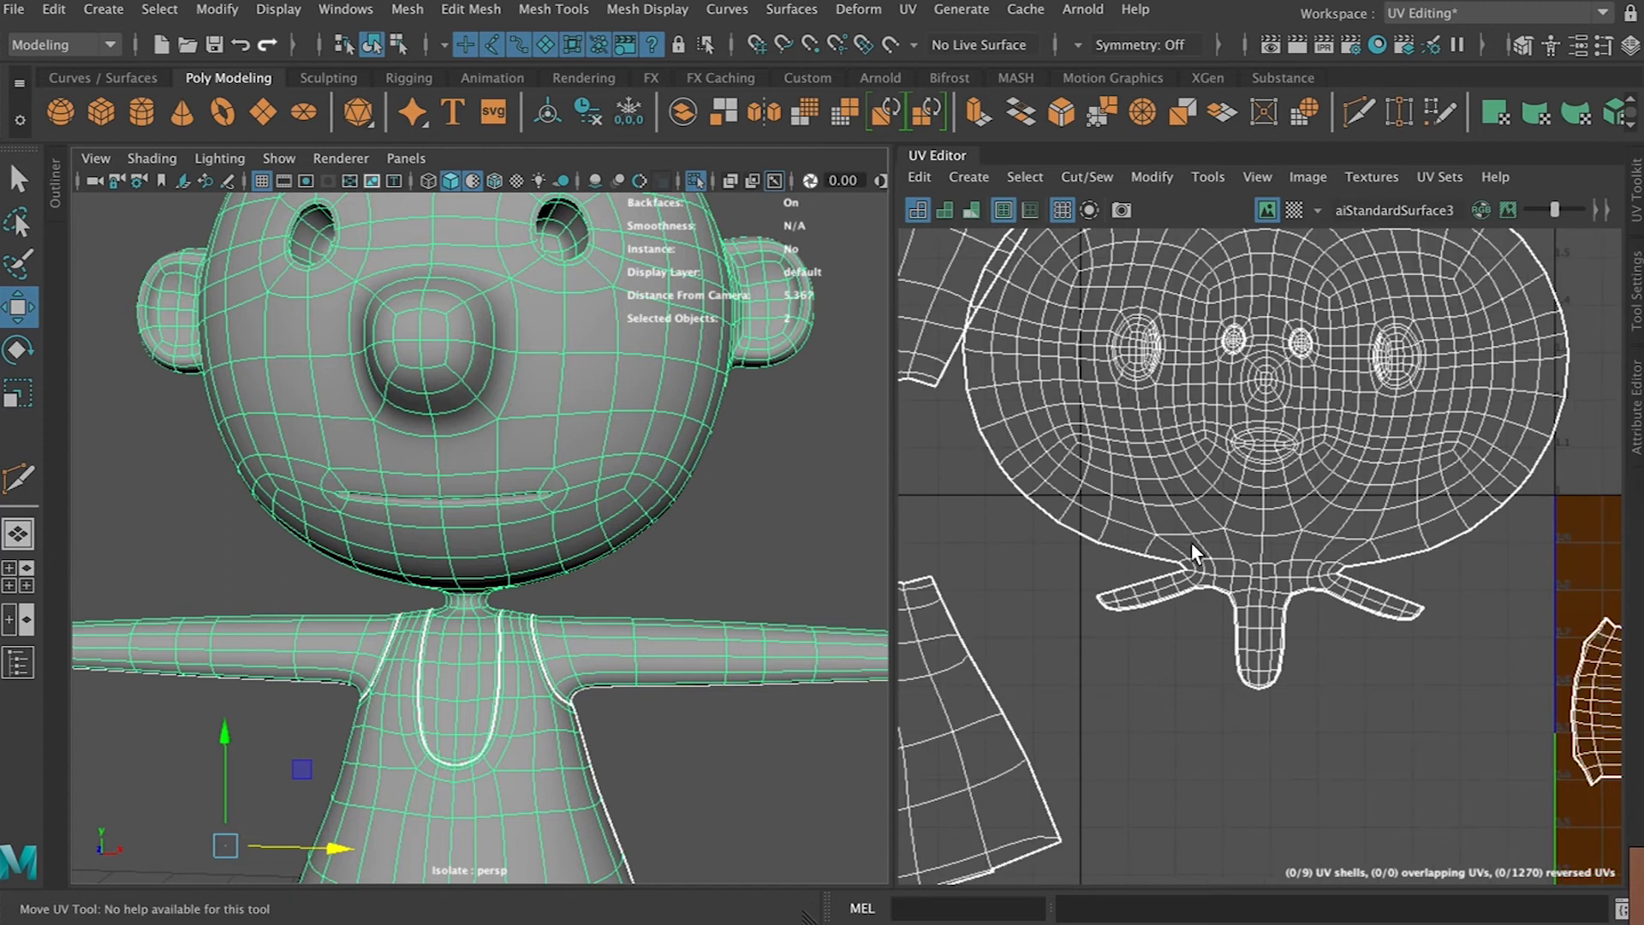
{"action": "scroll", "coordinate": [1192, 542], "scroll_direction": "down", "scroll_amount": 3}
{"action": "scroll", "coordinate": [1226, 450], "scroll_direction": "up", "scroll_amount": 5}
{"action": "scroll", "coordinate": [1227, 452], "scroll_direction": "up", "scroll_amount": 8}
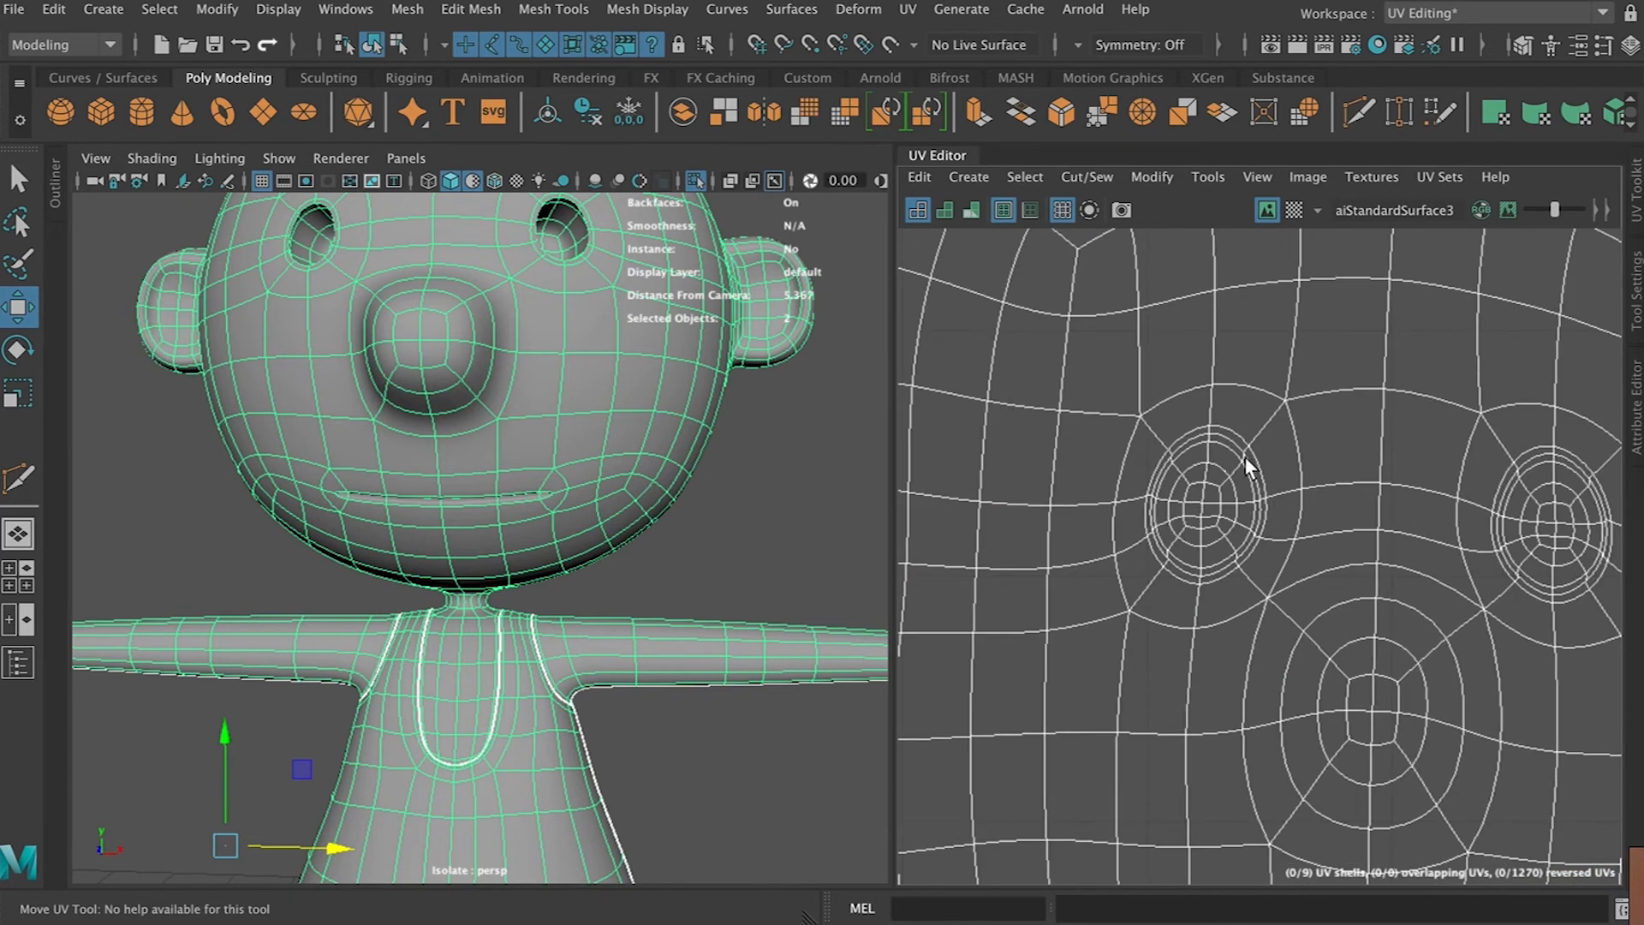
{"action": "scroll", "coordinate": [1317, 599], "scroll_direction": "down", "scroll_amount": 8}
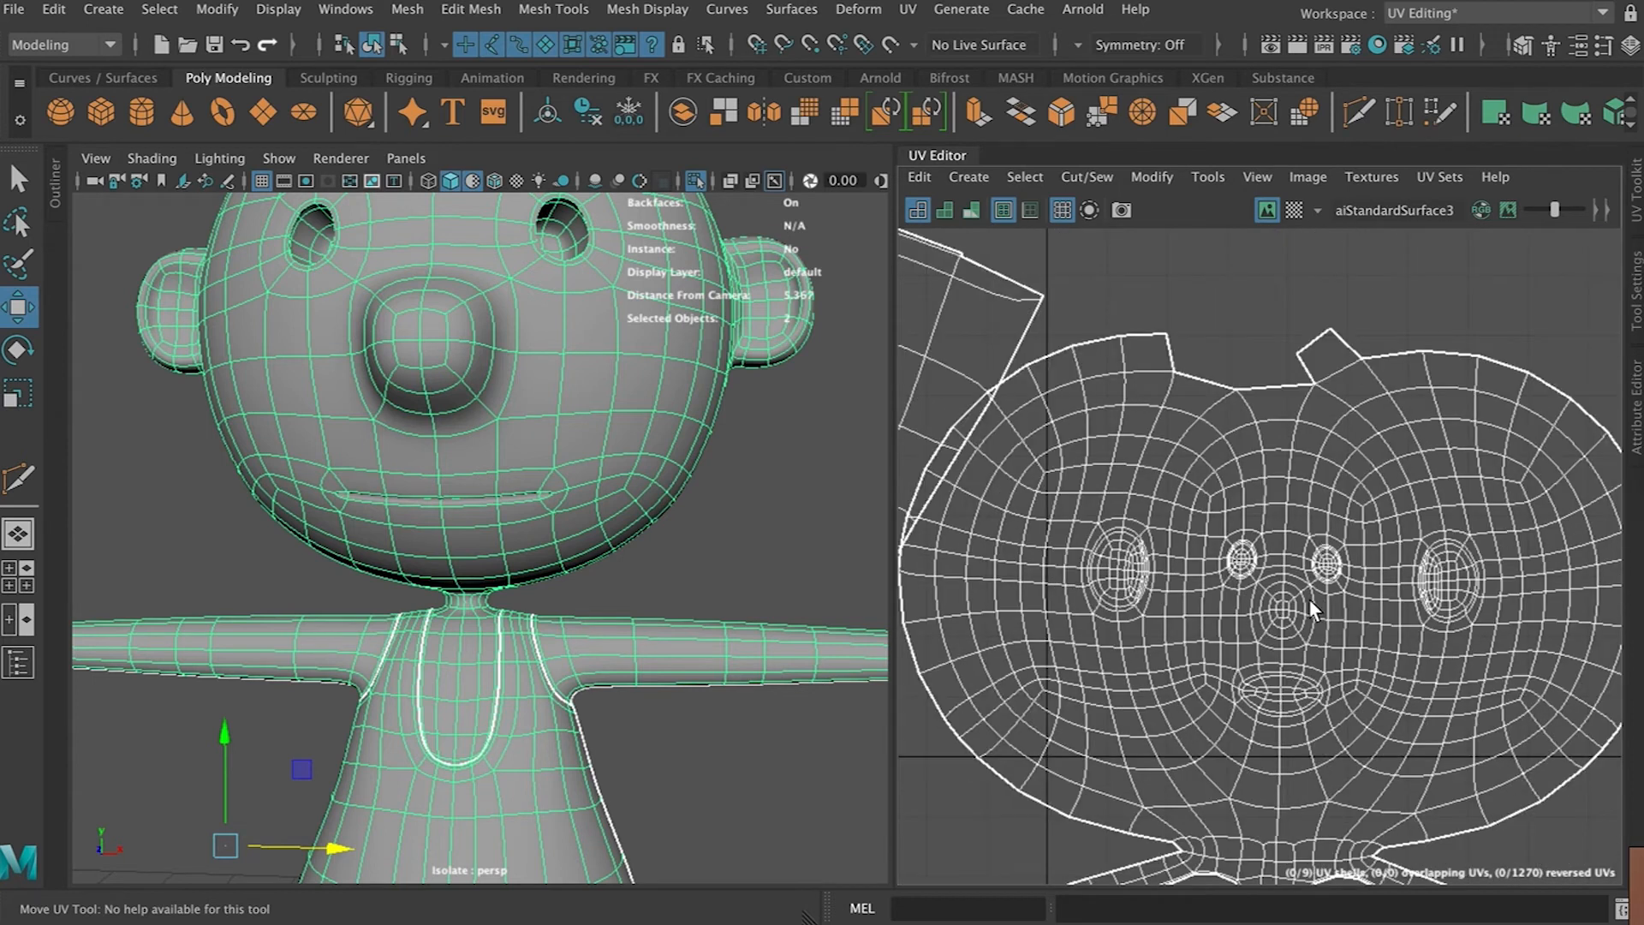
Move and sew the split edges at the top of the head shell back together
{"action": "middle_click_drag", "start_coordinate": [1293, 499], "coordinate": [1240, 615], "text": "alt"}
{"action": "scroll", "coordinate": [1240, 615], "scroll_direction": "up", "scroll_amount": 8}
{"action": "right_click_drag", "start_coordinate": [1162, 582], "coordinate": [1166, 459]}
{"action": "left_click", "coordinate": [1155, 592]}
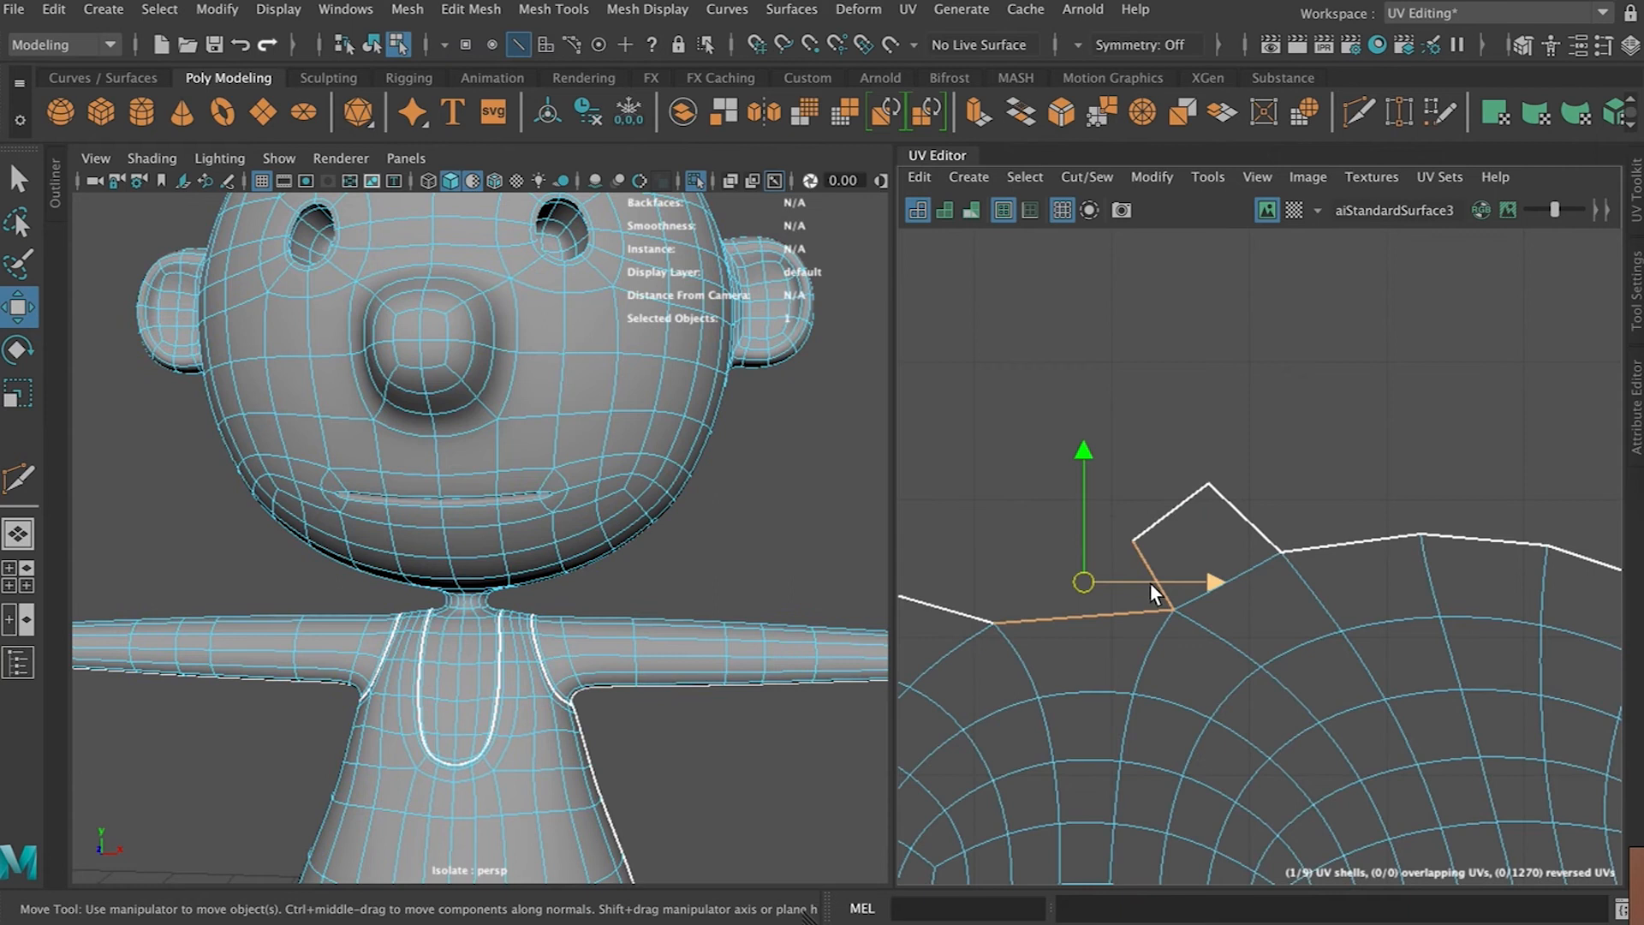
{"action": "left_click", "coordinate": [1086, 177]}
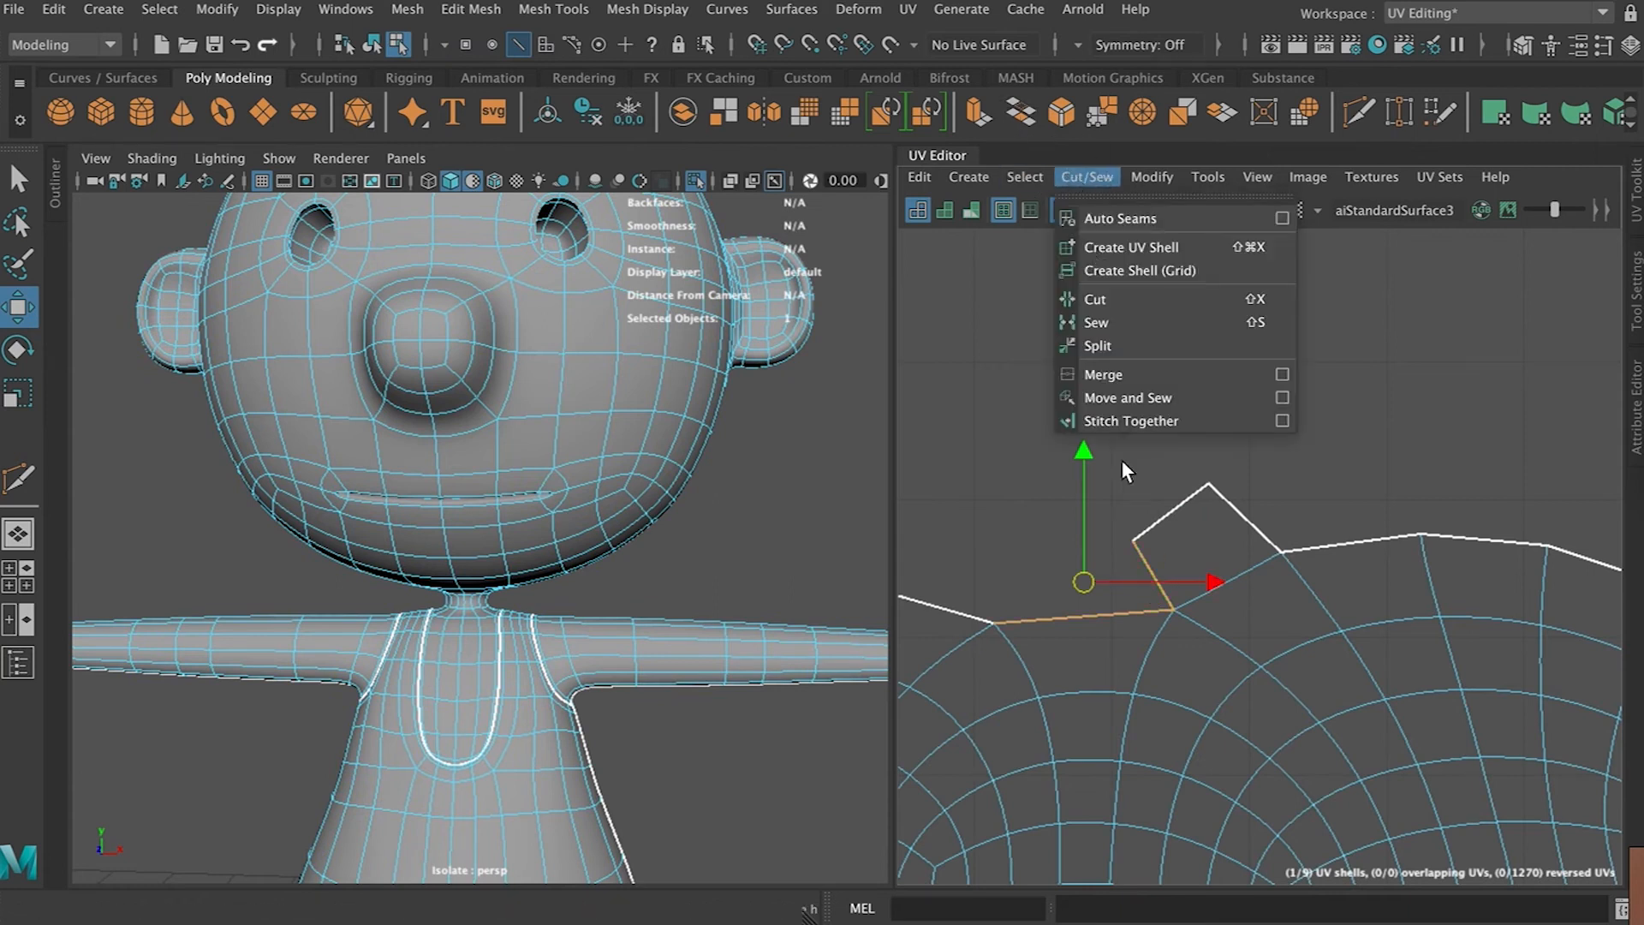
{"action": "left_click", "coordinate": [1130, 396]}
{"action": "left_click", "coordinate": [1125, 535]}
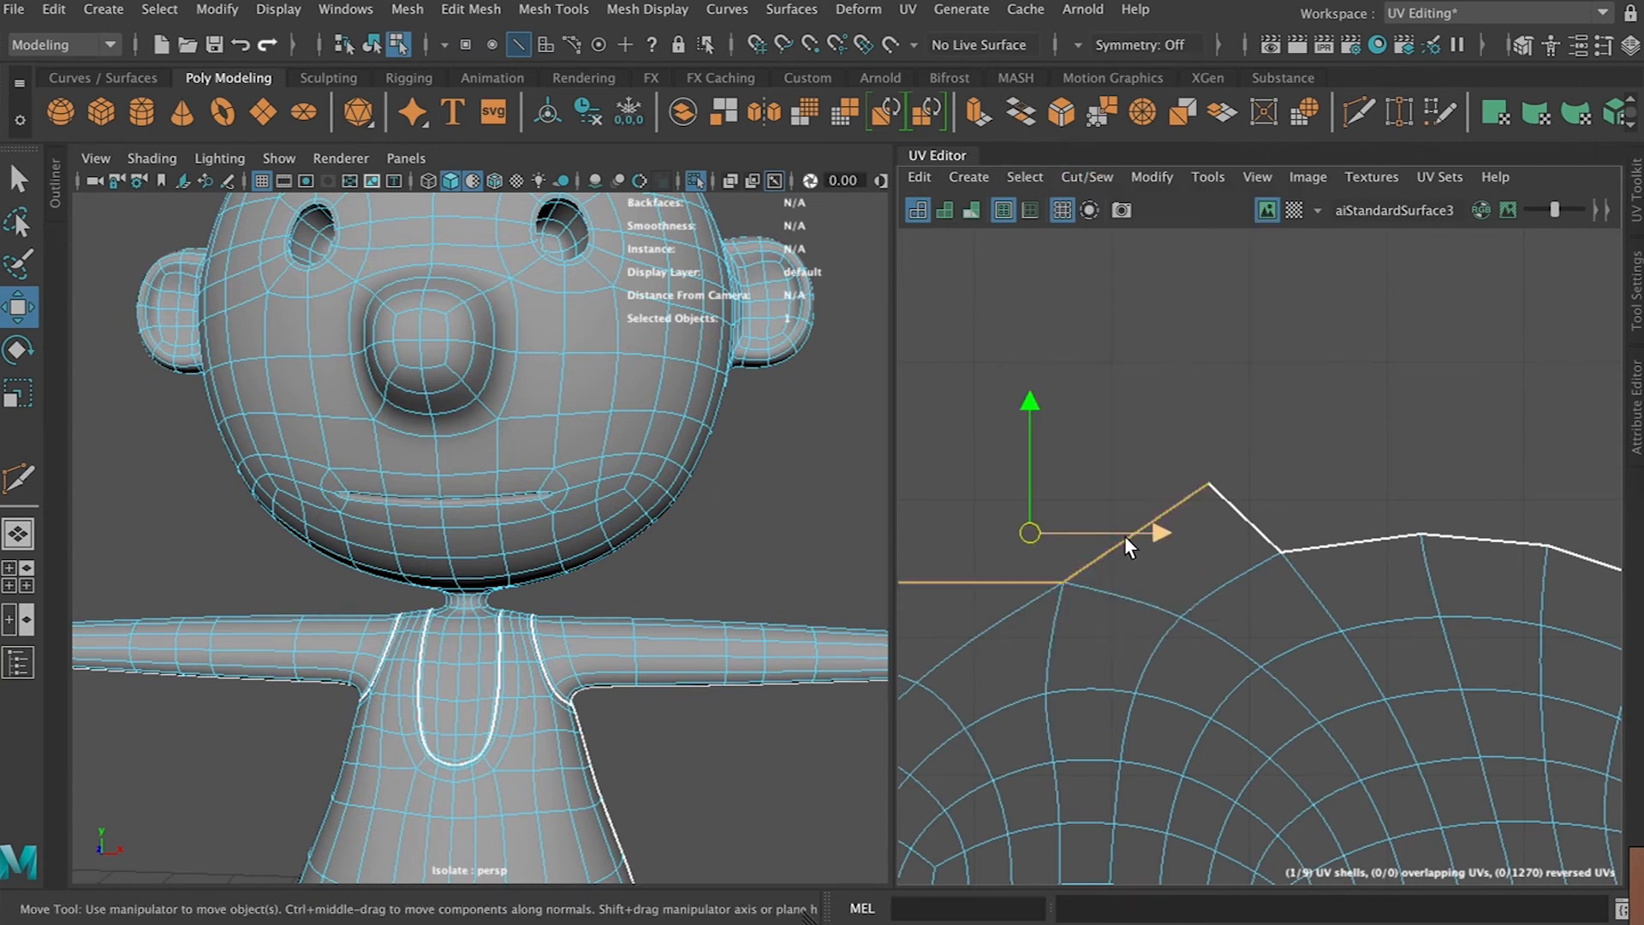
{"action": "key", "text": "g"}
{"action": "scroll", "coordinate": [1174, 639], "scroll_direction": "down", "scroll_amount": 3}
{"action": "middle_click_drag", "start_coordinate": [1179, 691], "coordinate": [1179, 437], "text": "alt"}
{"action": "right_click_drag", "start_coordinate": [1179, 436], "coordinate": [1104, 424]}
Run Optimize on the head UV shell, repeating the command several times to relax it
{"action": "left_click", "coordinate": [1193, 606]}
{"action": "left_click", "coordinate": [1140, 181]}
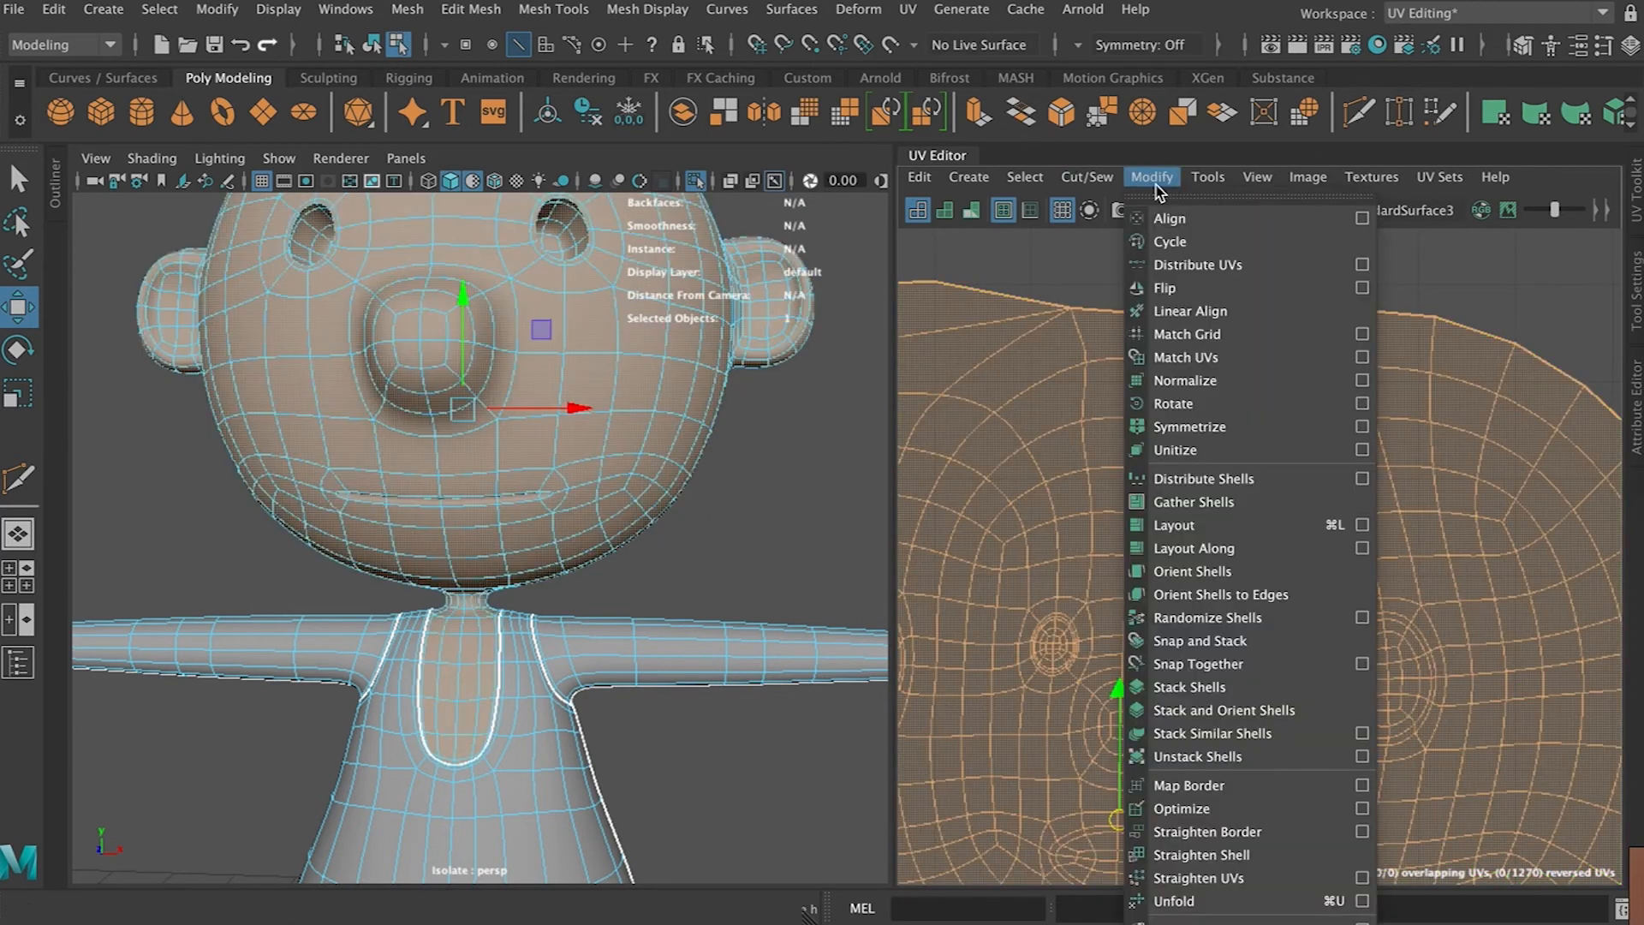
{"action": "left_click", "coordinate": [1222, 809]}
{"action": "scroll", "coordinate": [1235, 642], "scroll_direction": "down", "scroll_amount": 5}
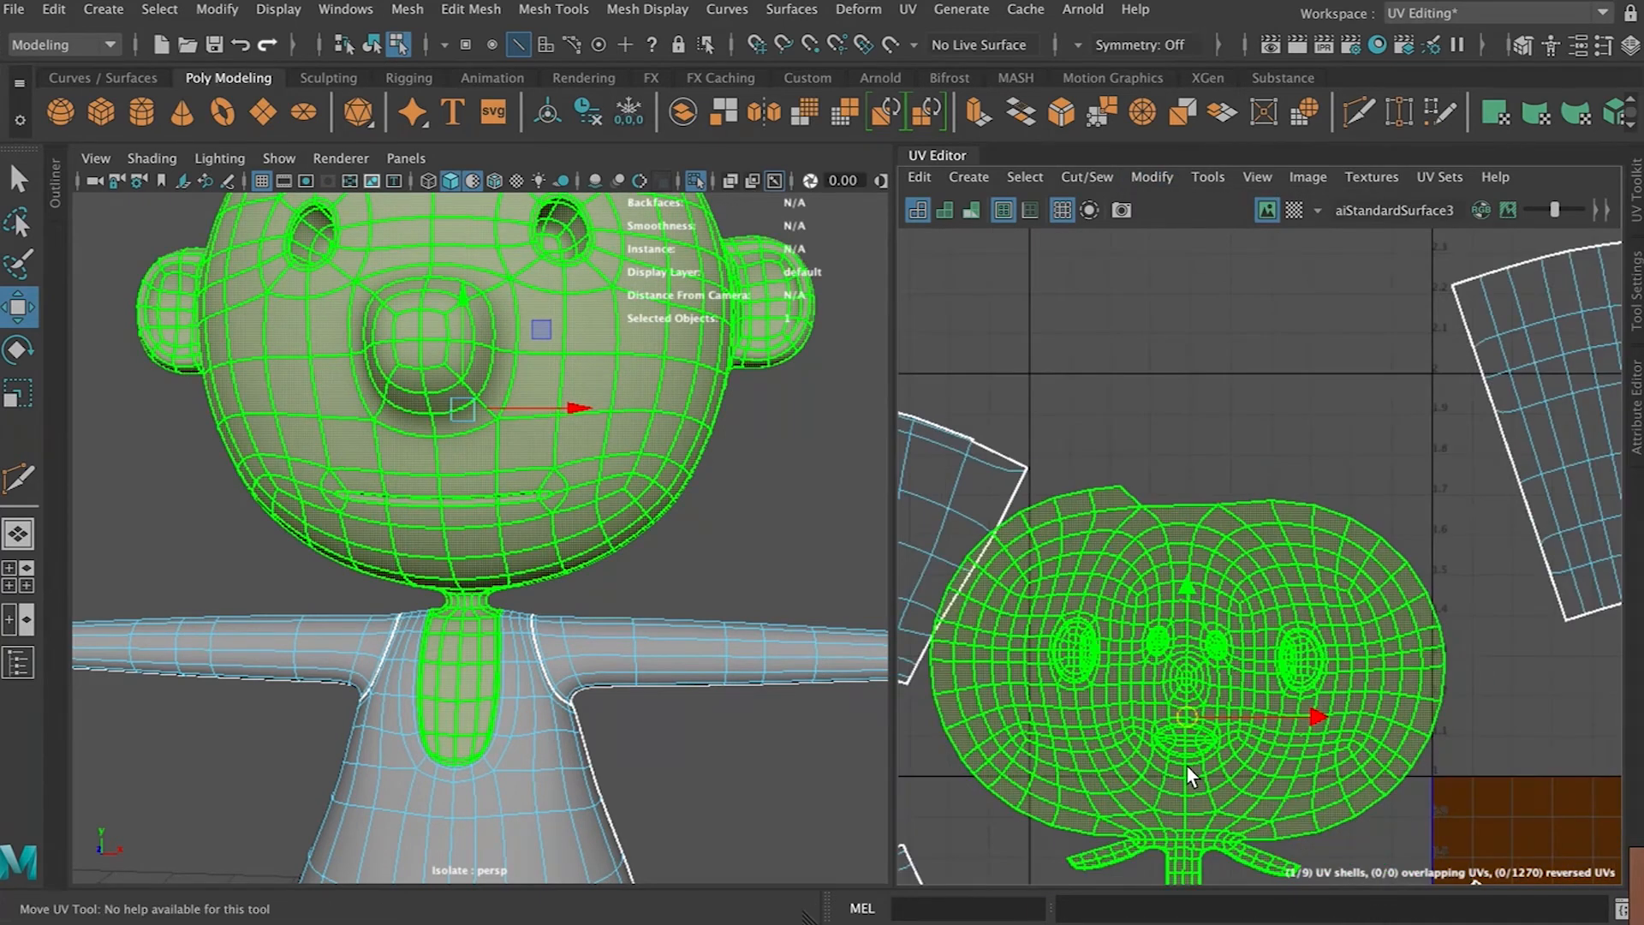
{"action": "middle_click_drag", "start_coordinate": [1192, 771], "coordinate": [1201, 600], "text": "alt"}
{"action": "key", "text": "g"}
{"action": "key", "text": "g"}
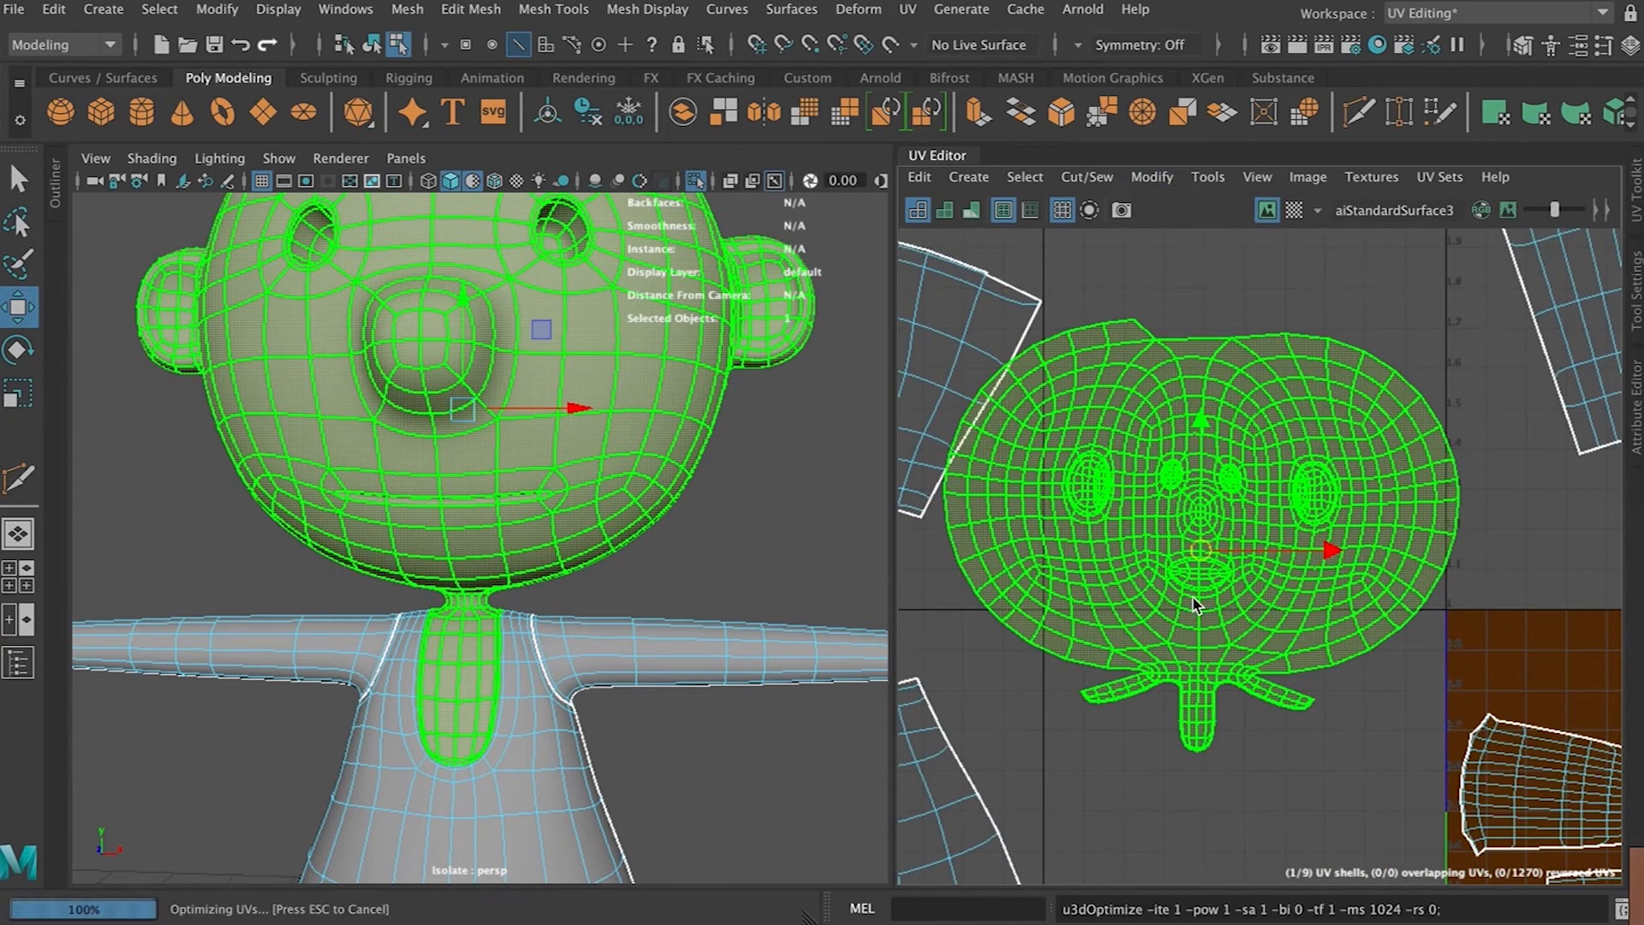
{"action": "key", "text": "g"}
{"action": "key", "text": "g"}
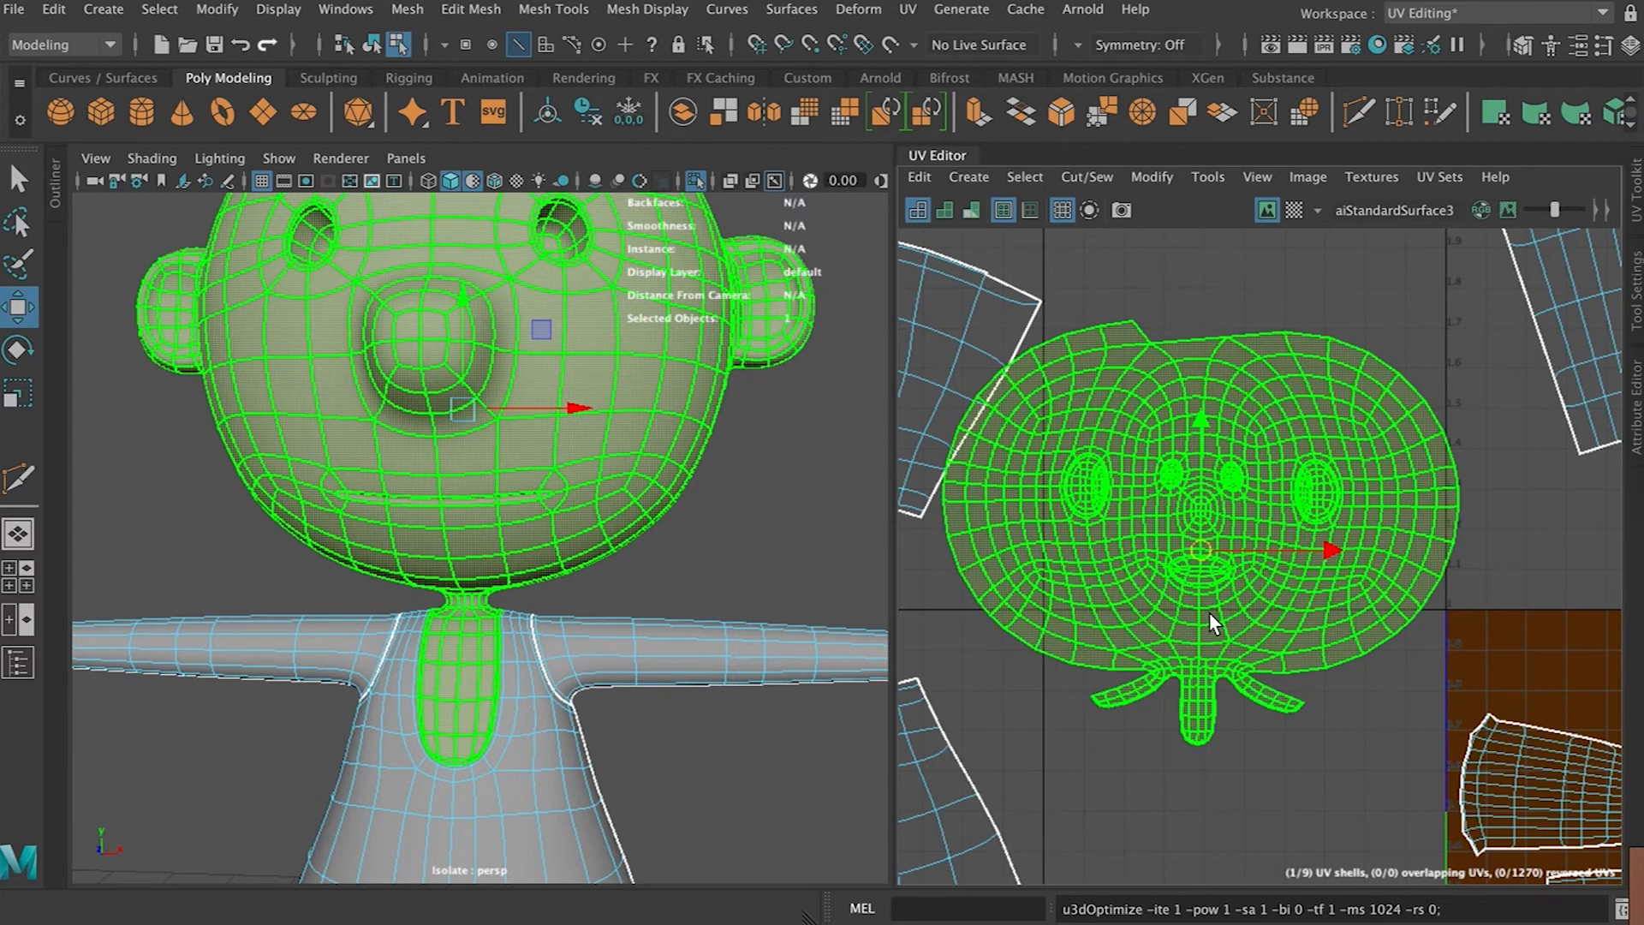
Select all UV shells and apply Layout to pack them into the 0–1 UV tile
{"action": "scroll", "coordinate": [1209, 615], "scroll_direction": "down", "scroll_amount": 8}
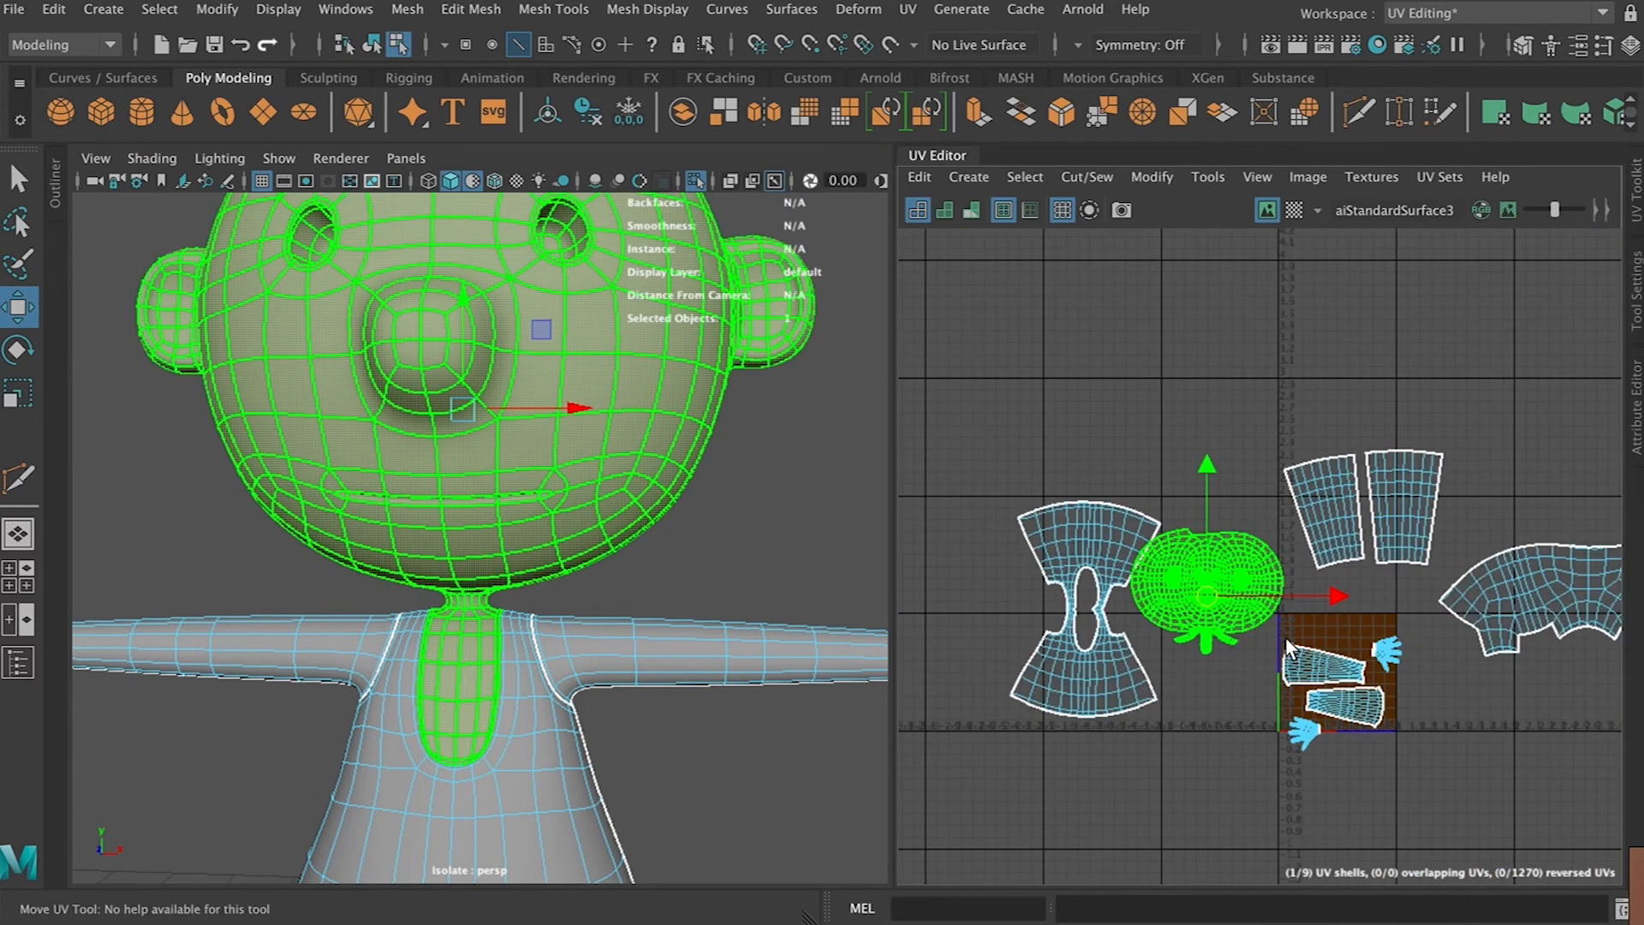
{"action": "middle_click_drag", "start_coordinate": [1209, 621], "coordinate": [1124, 505], "text": "alt"}
{"action": "right_click", "coordinate": [1081, 423]}
{"action": "left_click", "coordinate": [1079, 430]}
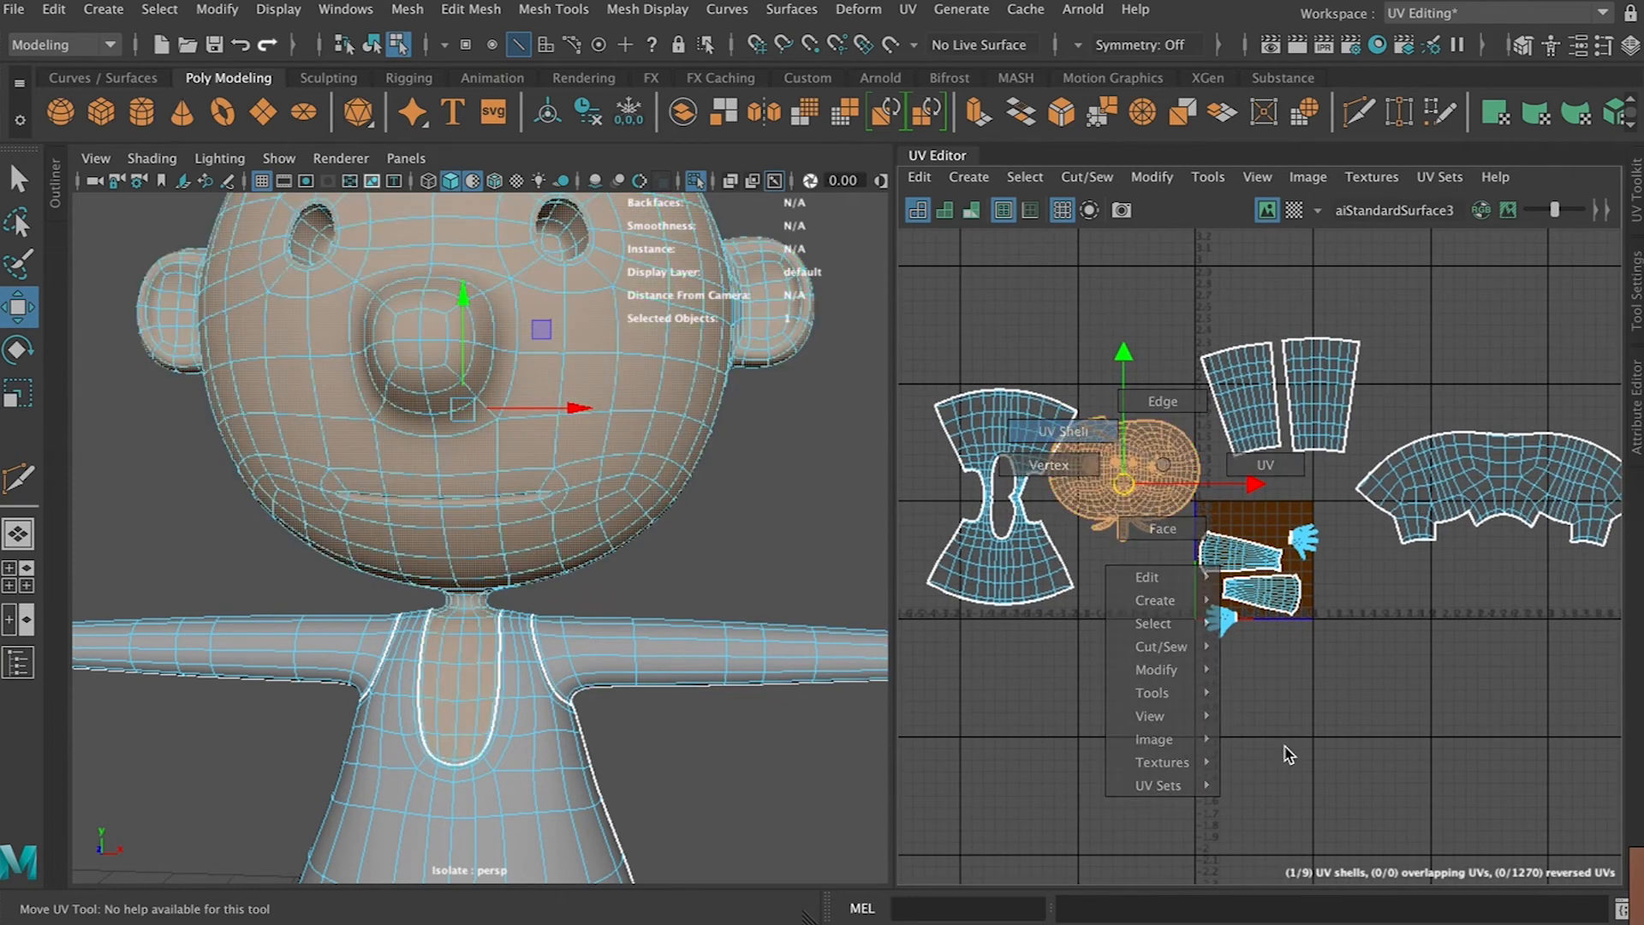
{"action": "scroll", "coordinate": [1295, 767], "scroll_direction": "down", "scroll_amount": 5}
{"action": "scroll", "coordinate": [1293, 764], "scroll_direction": "up", "scroll_amount": 5}
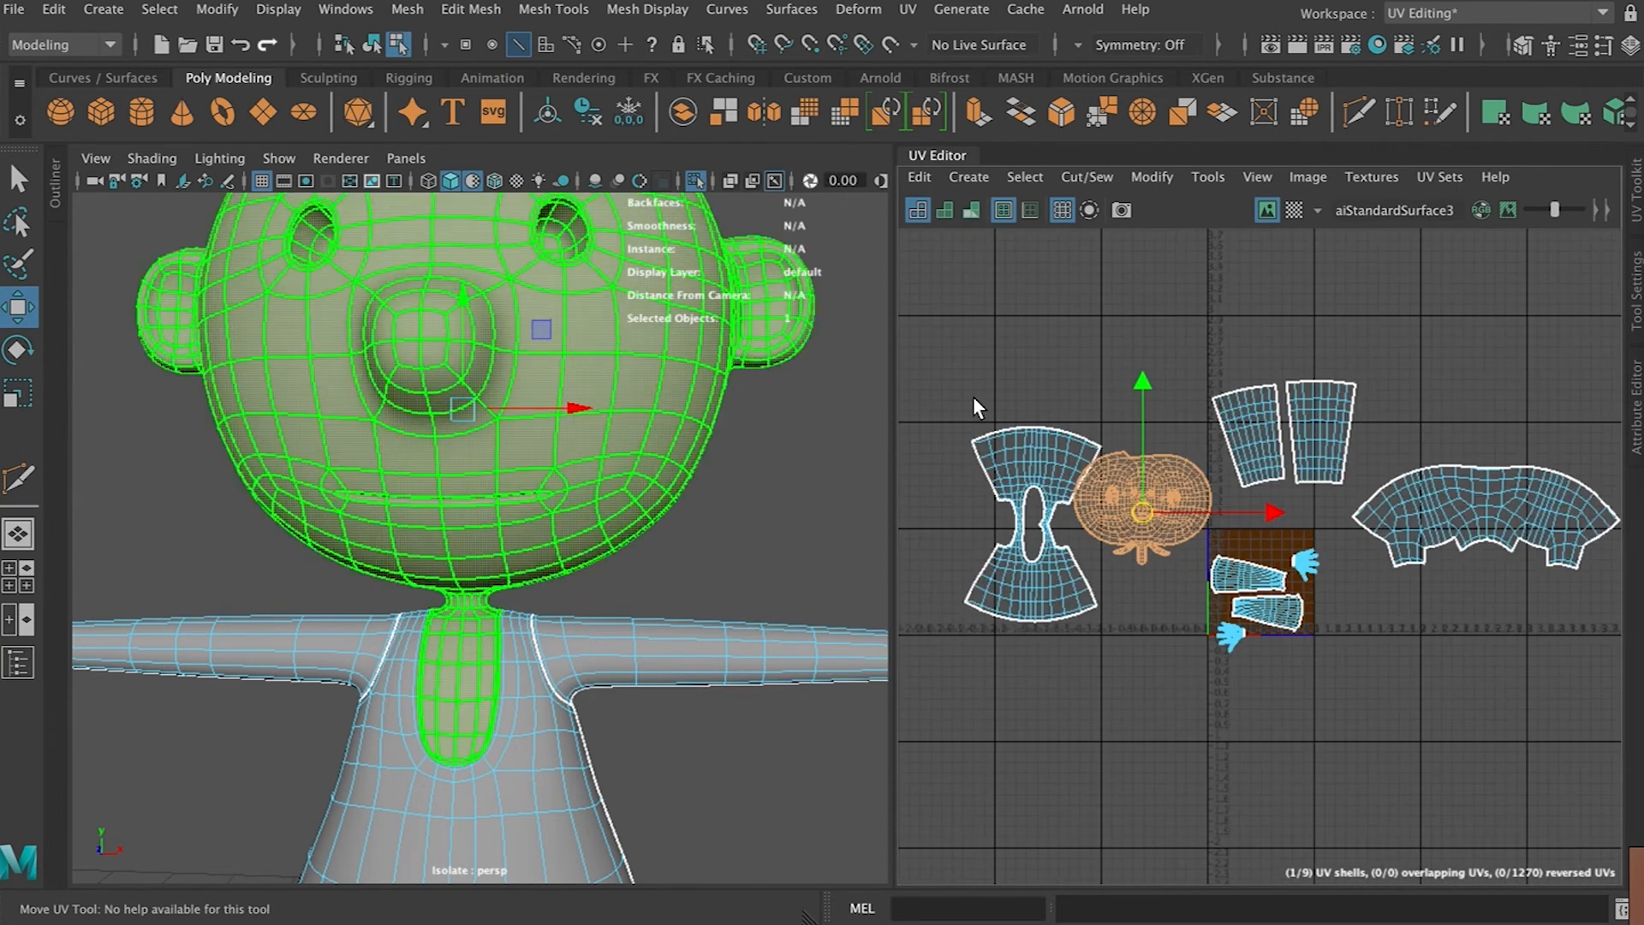
{"action": "left_click_drag", "start_coordinate": [942, 300], "coordinate": [1579, 686]}
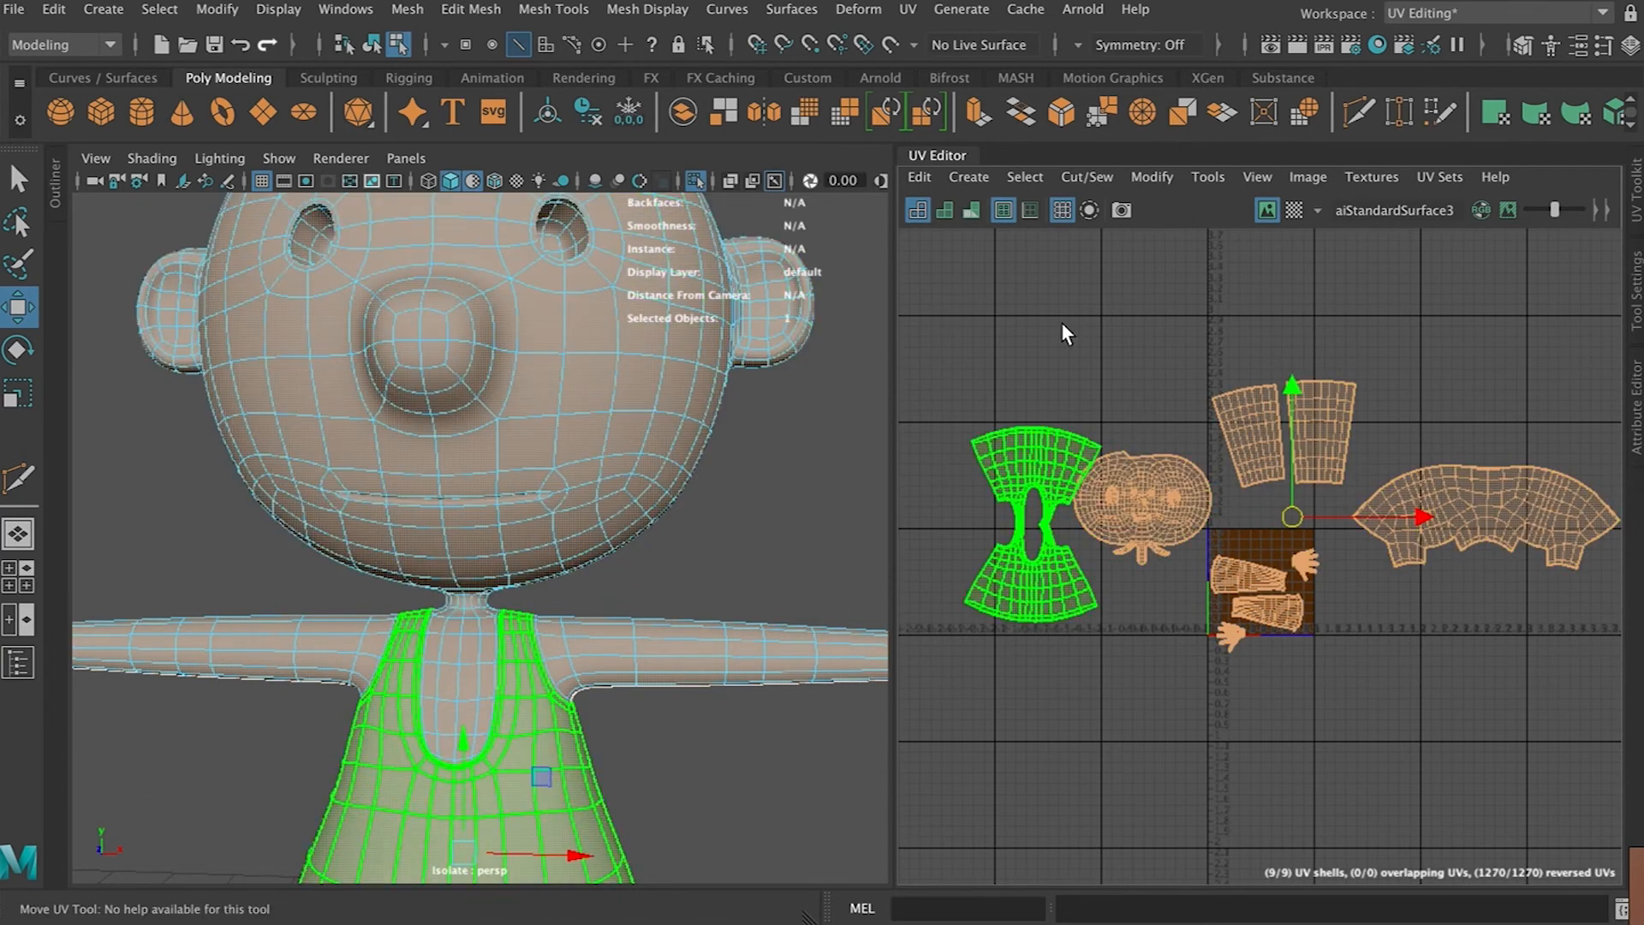
{"action": "left_click", "coordinate": [1145, 176]}
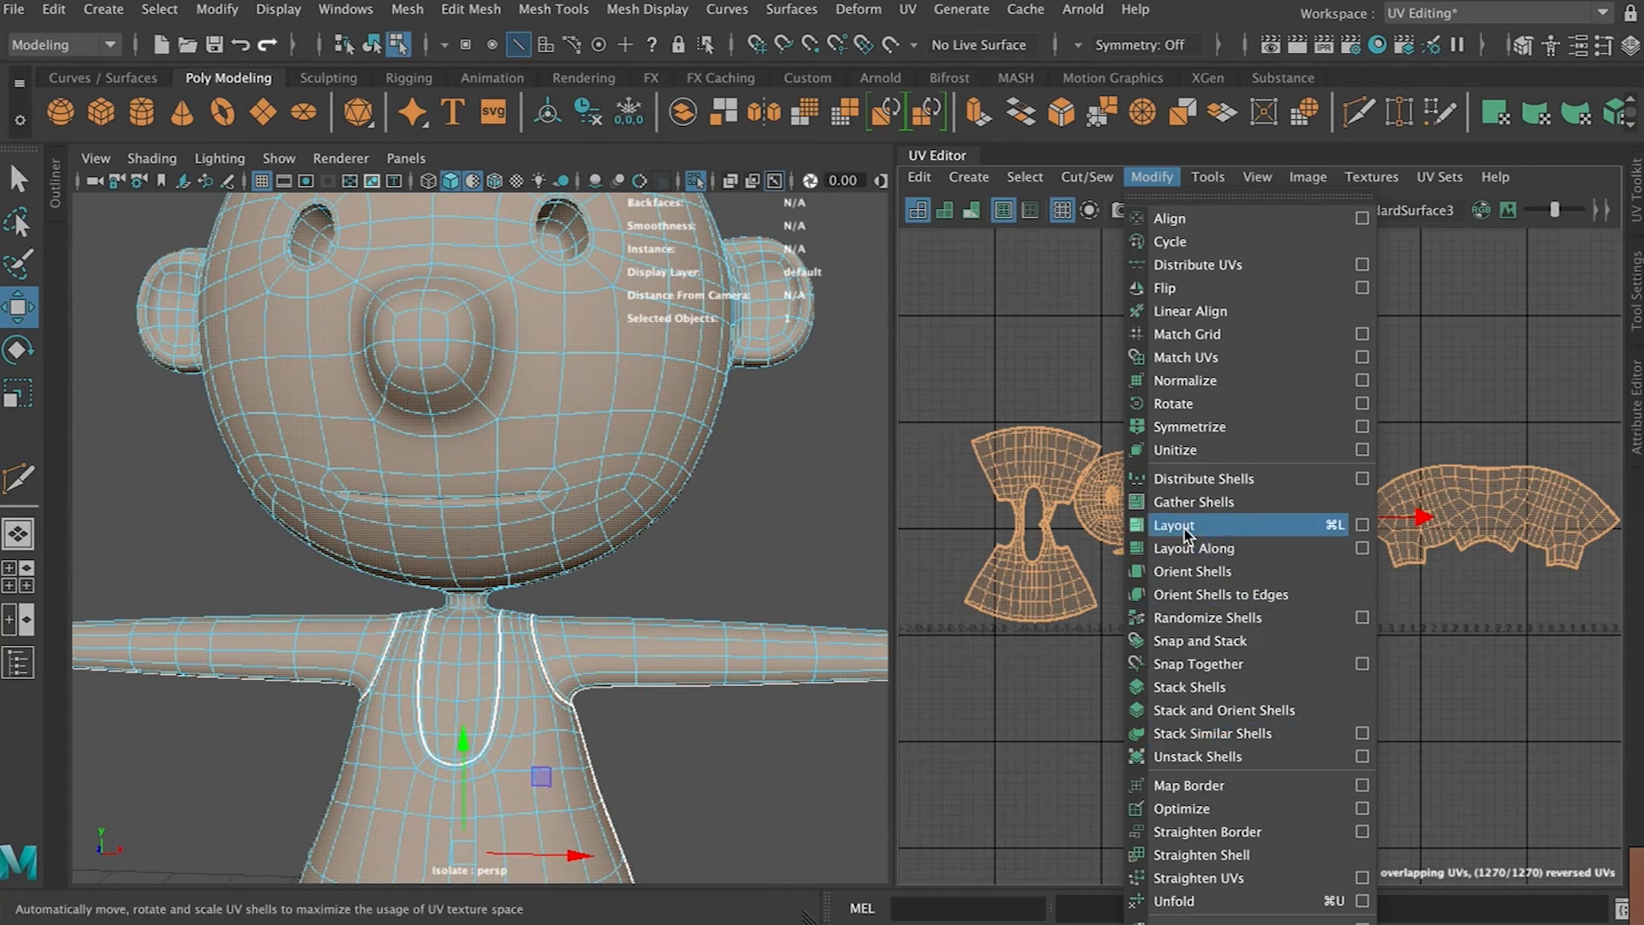
{"action": "left_click", "coordinate": [1219, 524]}
{"action": "scroll", "coordinate": [1257, 678], "scroll_direction": "up", "scroll_amount": 5}
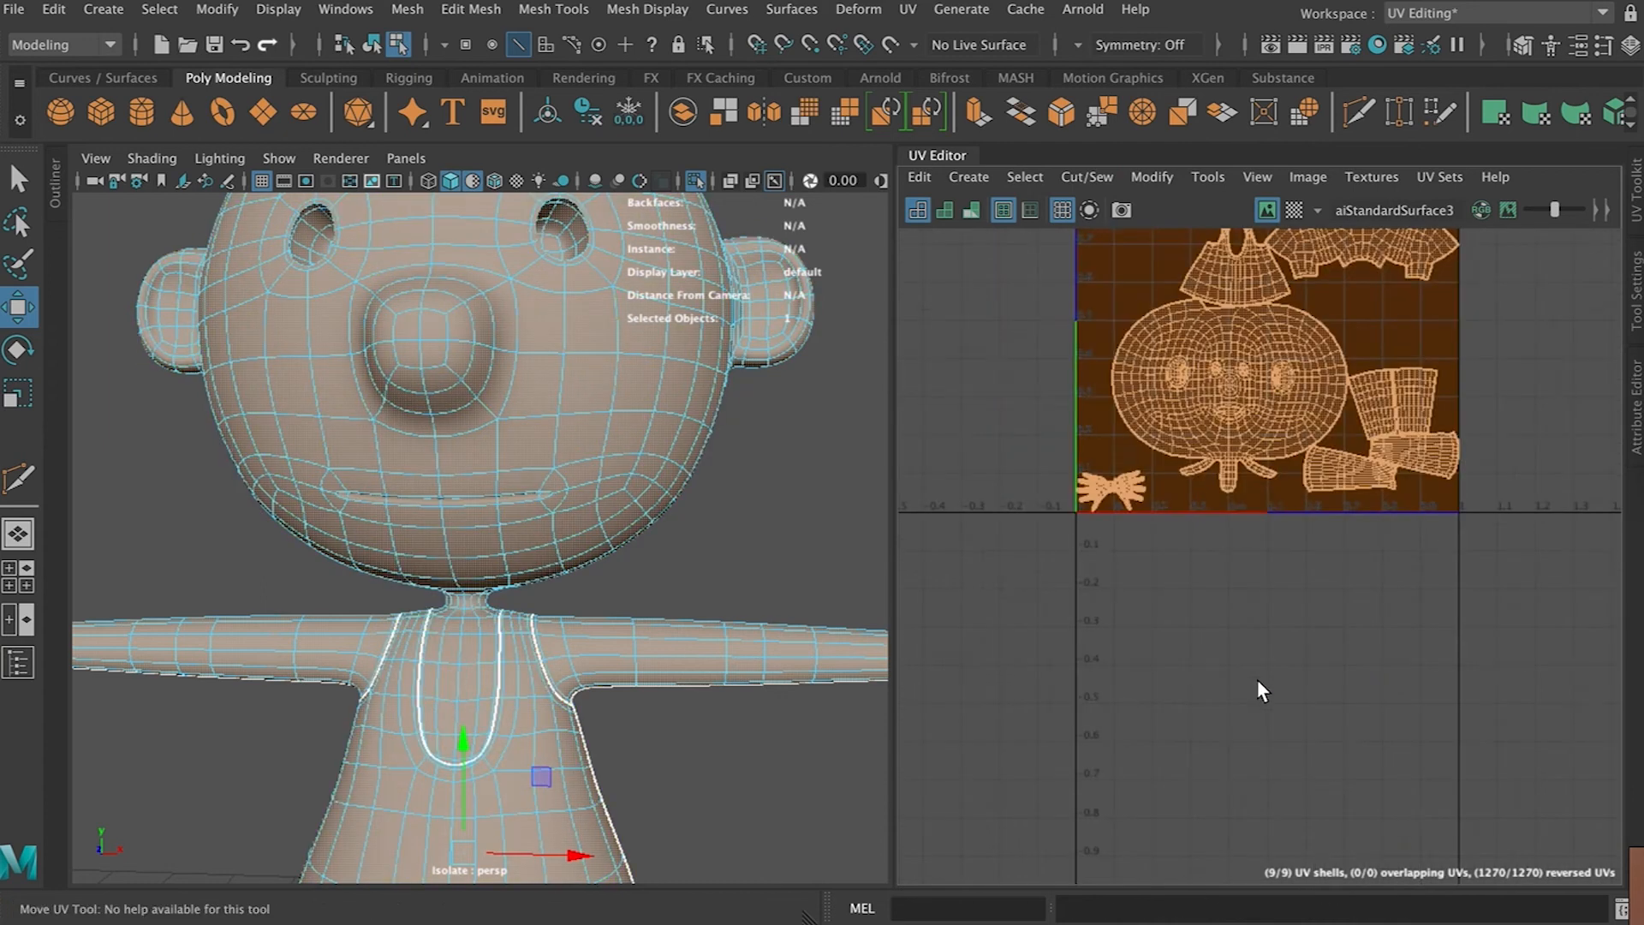
Move the torso shell to the upper-left corner of the UV tile
{"action": "left_click", "coordinate": [1242, 489]}
{"action": "scroll", "coordinate": [1214, 599], "scroll_direction": "up", "scroll_amount": 3}
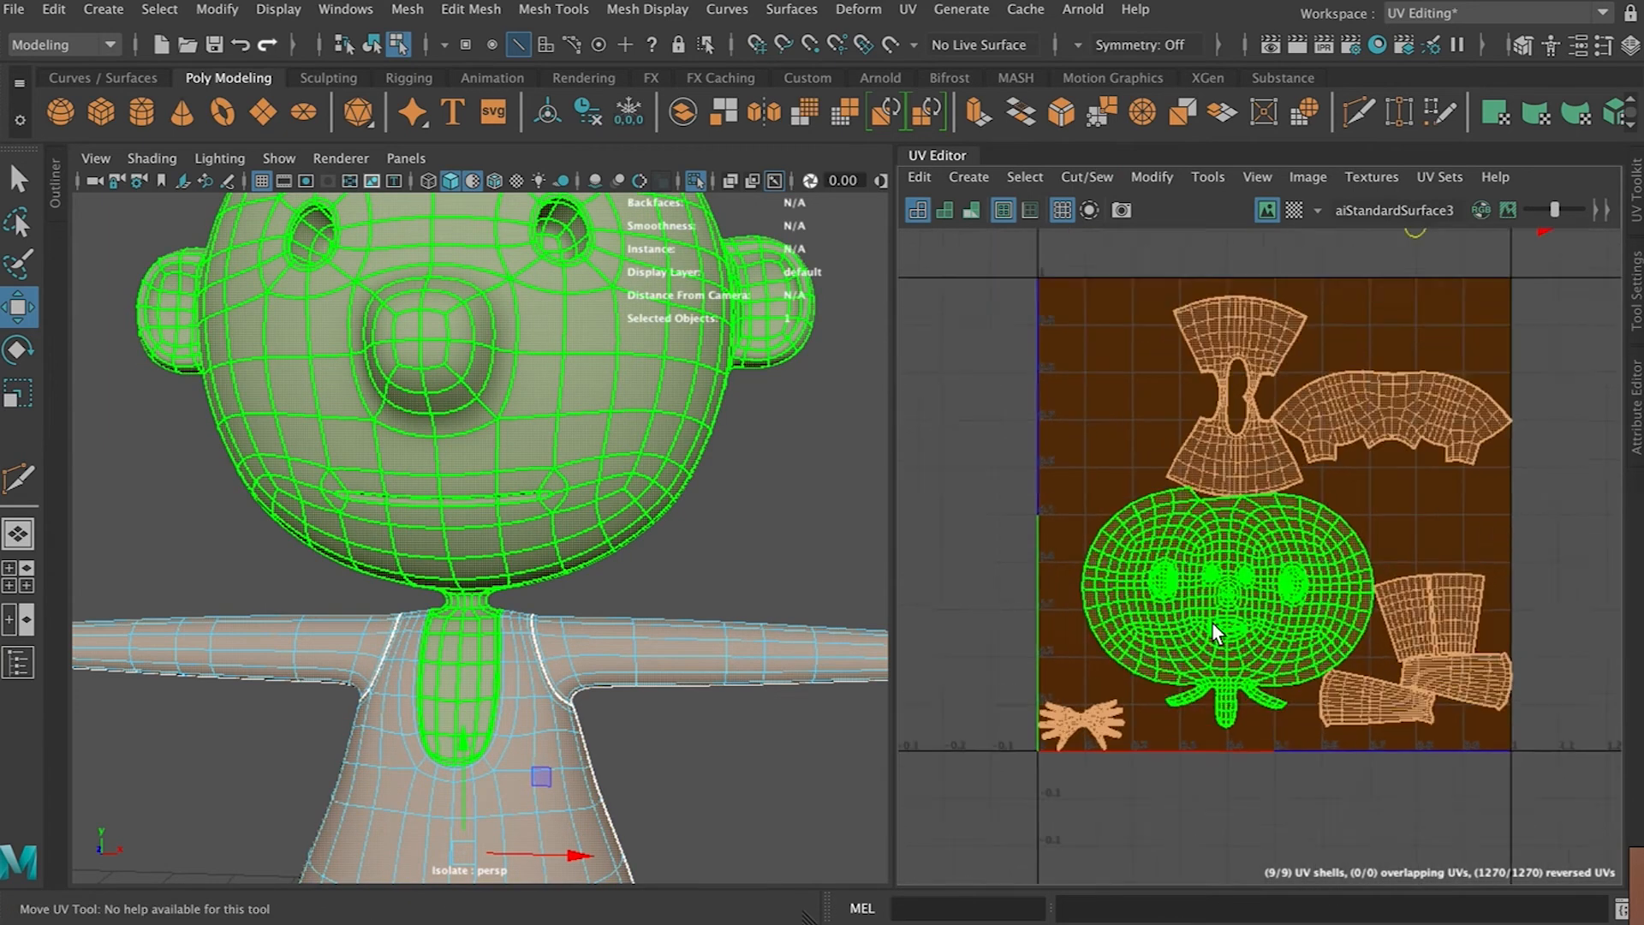
{"action": "left_click", "coordinate": [1225, 402]}
{"action": "key", "text": "w"}
{"action": "left_click_drag", "start_coordinate": [1242, 341], "coordinate": [1091, 349]}
{"action": "key", "text": "1"}
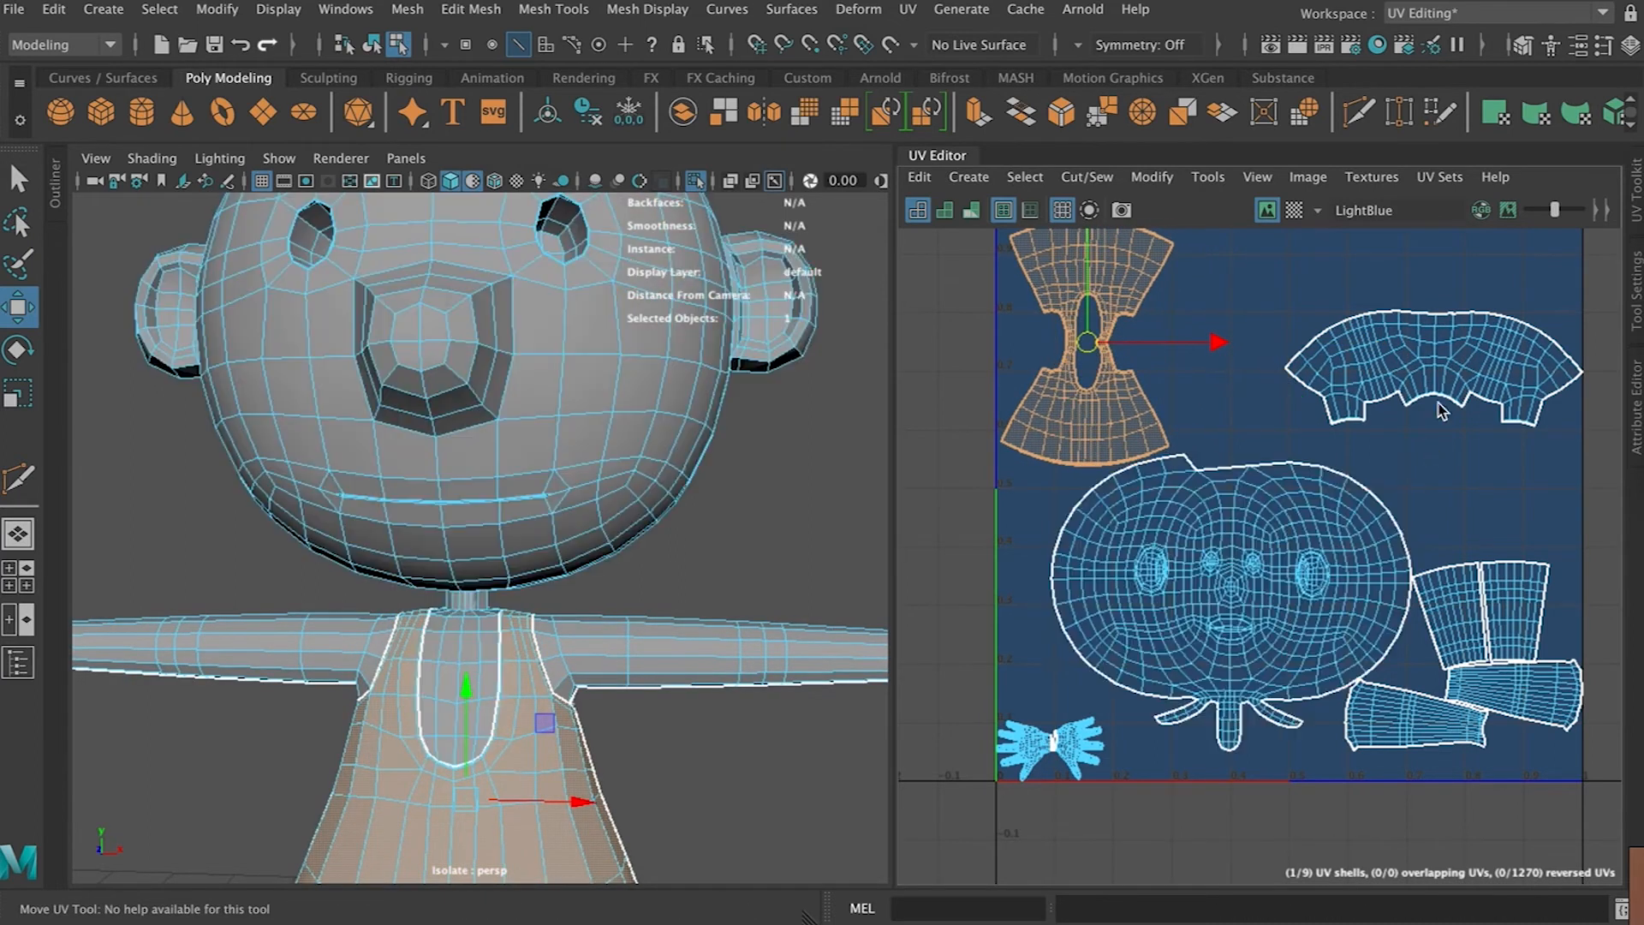
Move the pants shell upward and shift the head shell up to the right side of the tile
{"action": "scroll", "coordinate": [1365, 513], "scroll_direction": "up", "scroll_amount": 2}
{"action": "left_click", "coordinate": [1358, 497]}
{"action": "left_click_drag", "start_coordinate": [1357, 497], "coordinate": [1341, 399]}
{"action": "key", "text": "r"}
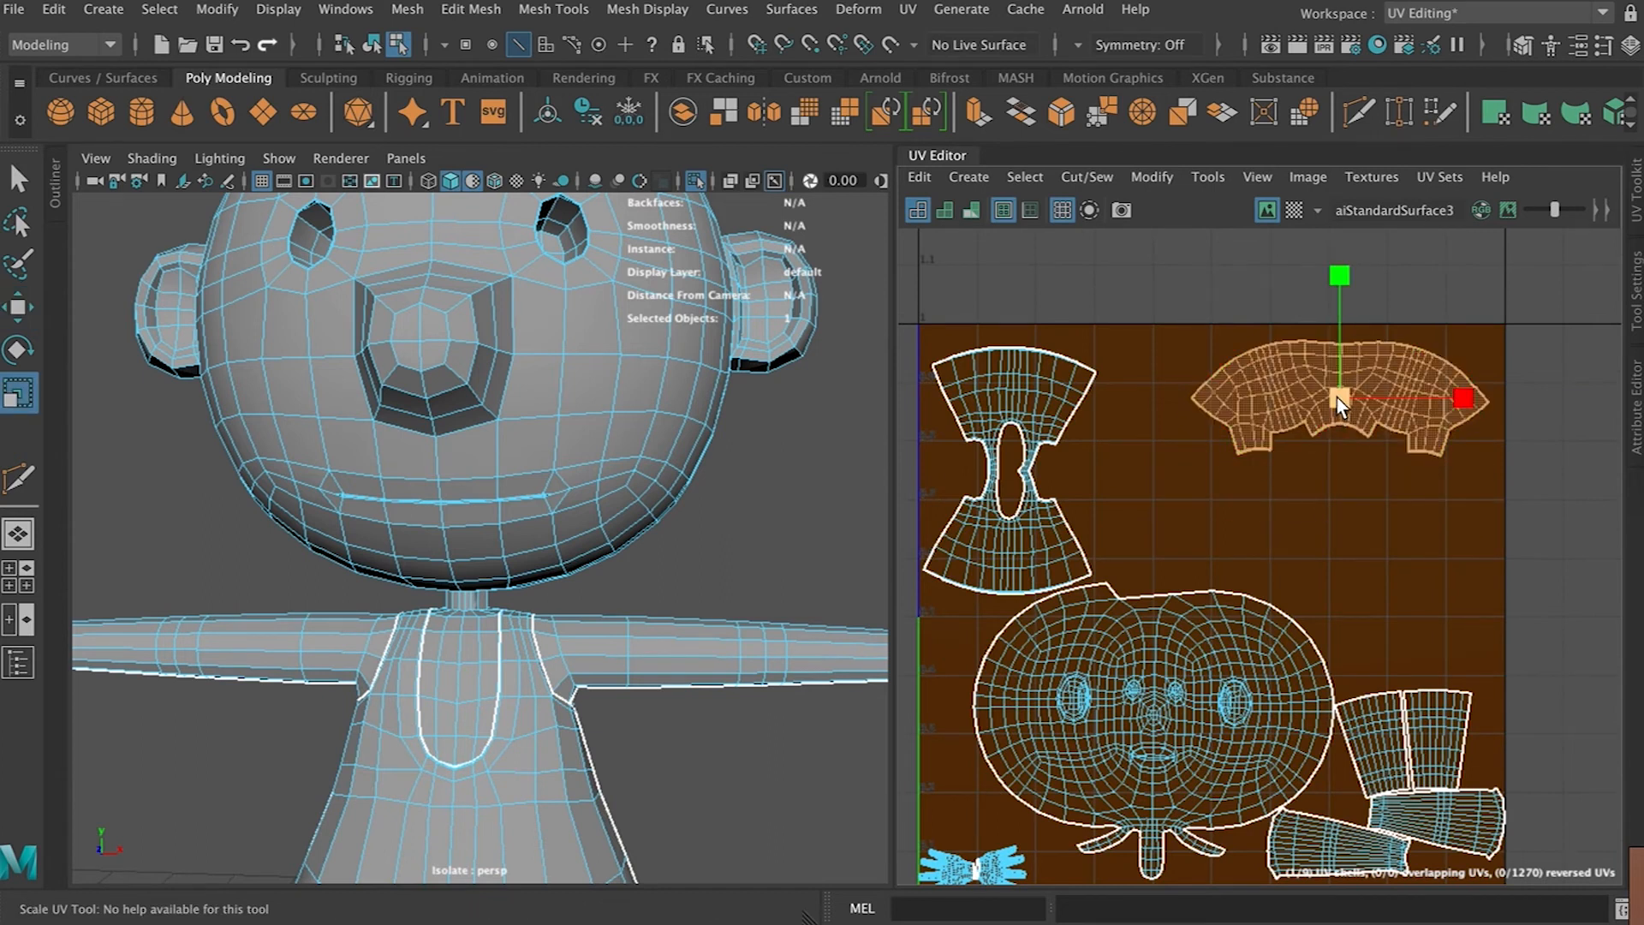
{"action": "left_click", "coordinate": [1158, 690]}
{"action": "key", "text": "w"}
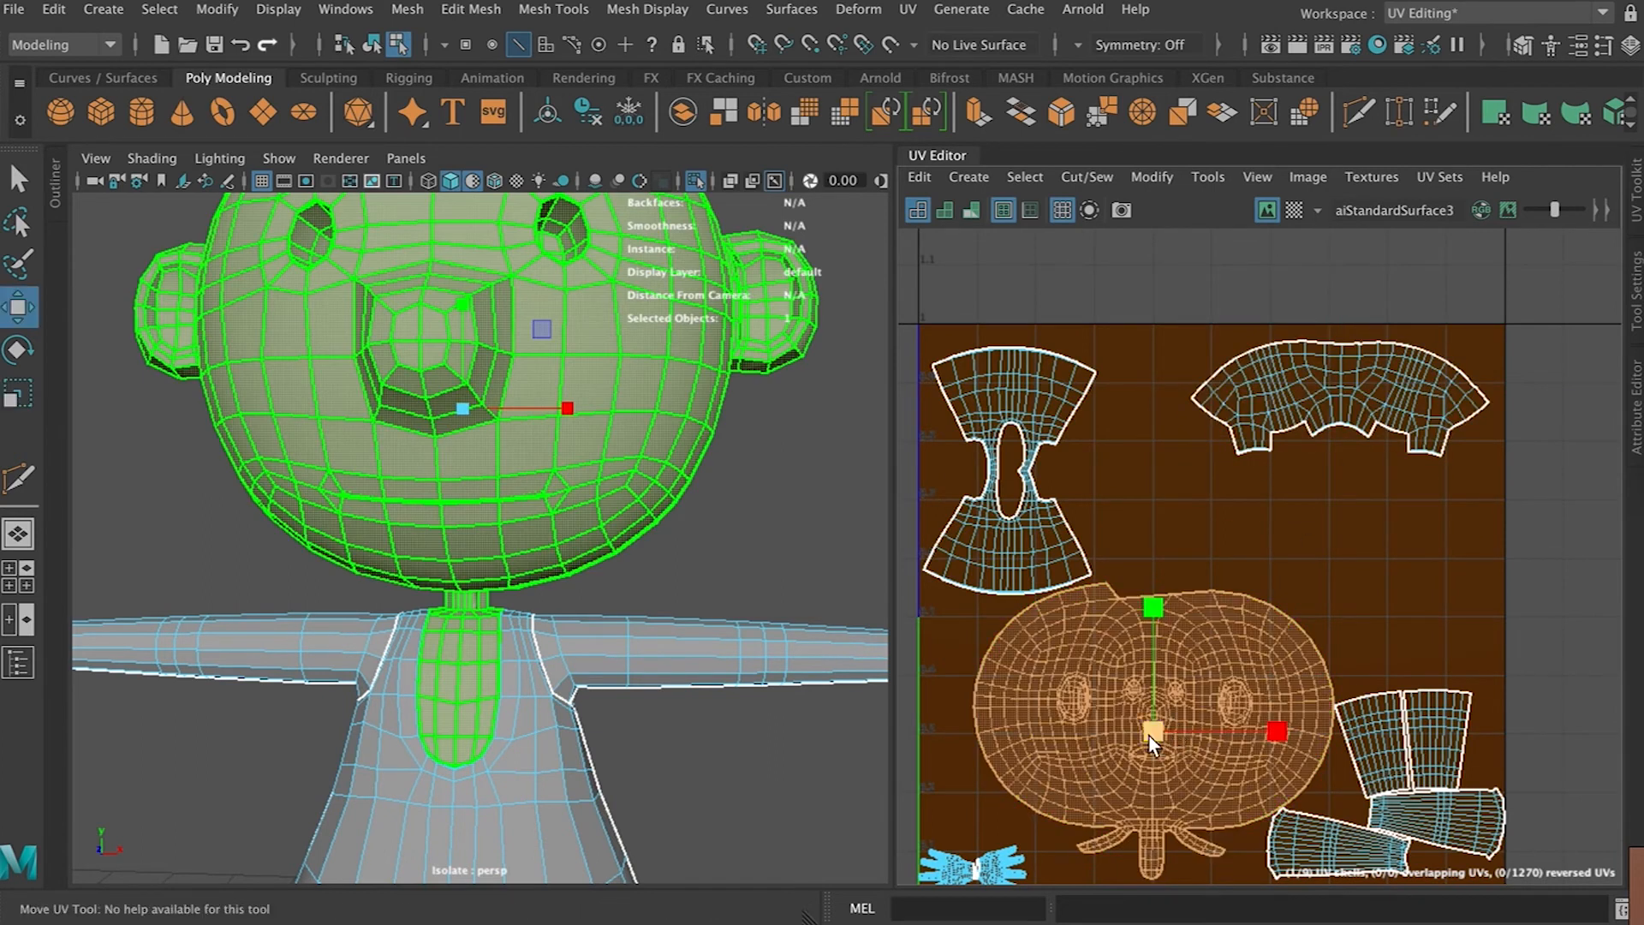
{"action": "left_click_drag", "start_coordinate": [1144, 736], "coordinate": [1257, 624]}
Move the upper-arm shells to the tile's lower left and rotate one of them slightly
{"action": "left_click", "coordinate": [1391, 758]}
{"action": "left_click", "coordinate": [1432, 754], "text": "shift"}
{"action": "left_click_drag", "start_coordinate": [1405, 748], "coordinate": [1005, 701]}
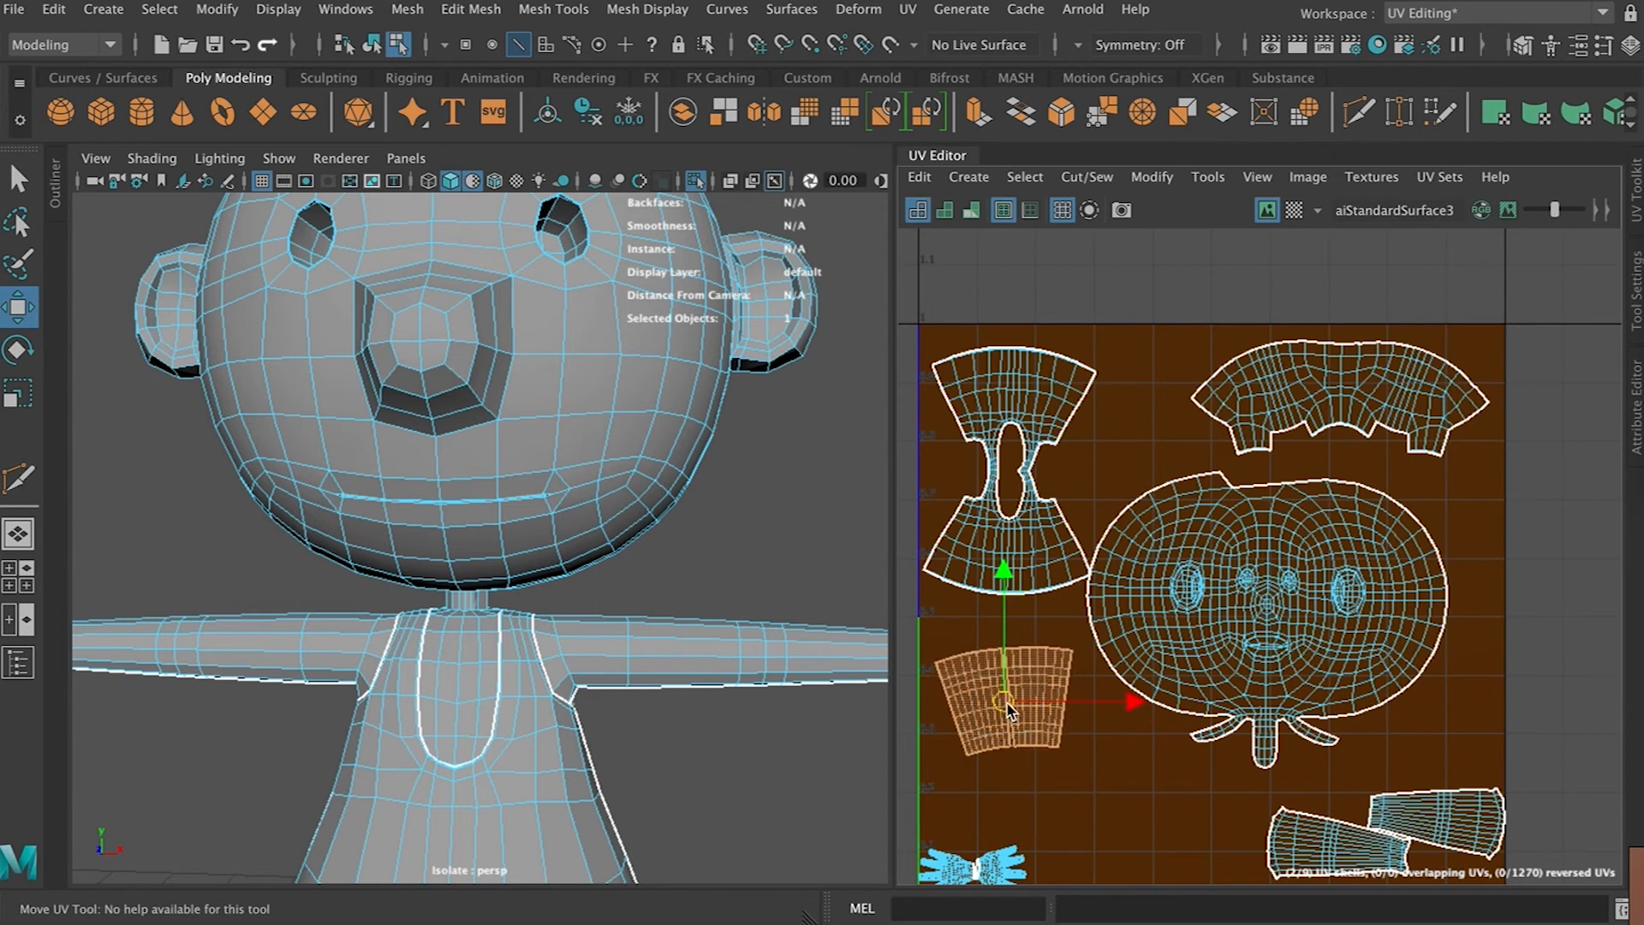
{"action": "key", "text": "e"}
{"action": "left_click_drag", "start_coordinate": [1123, 665], "coordinate": [1124, 670]}
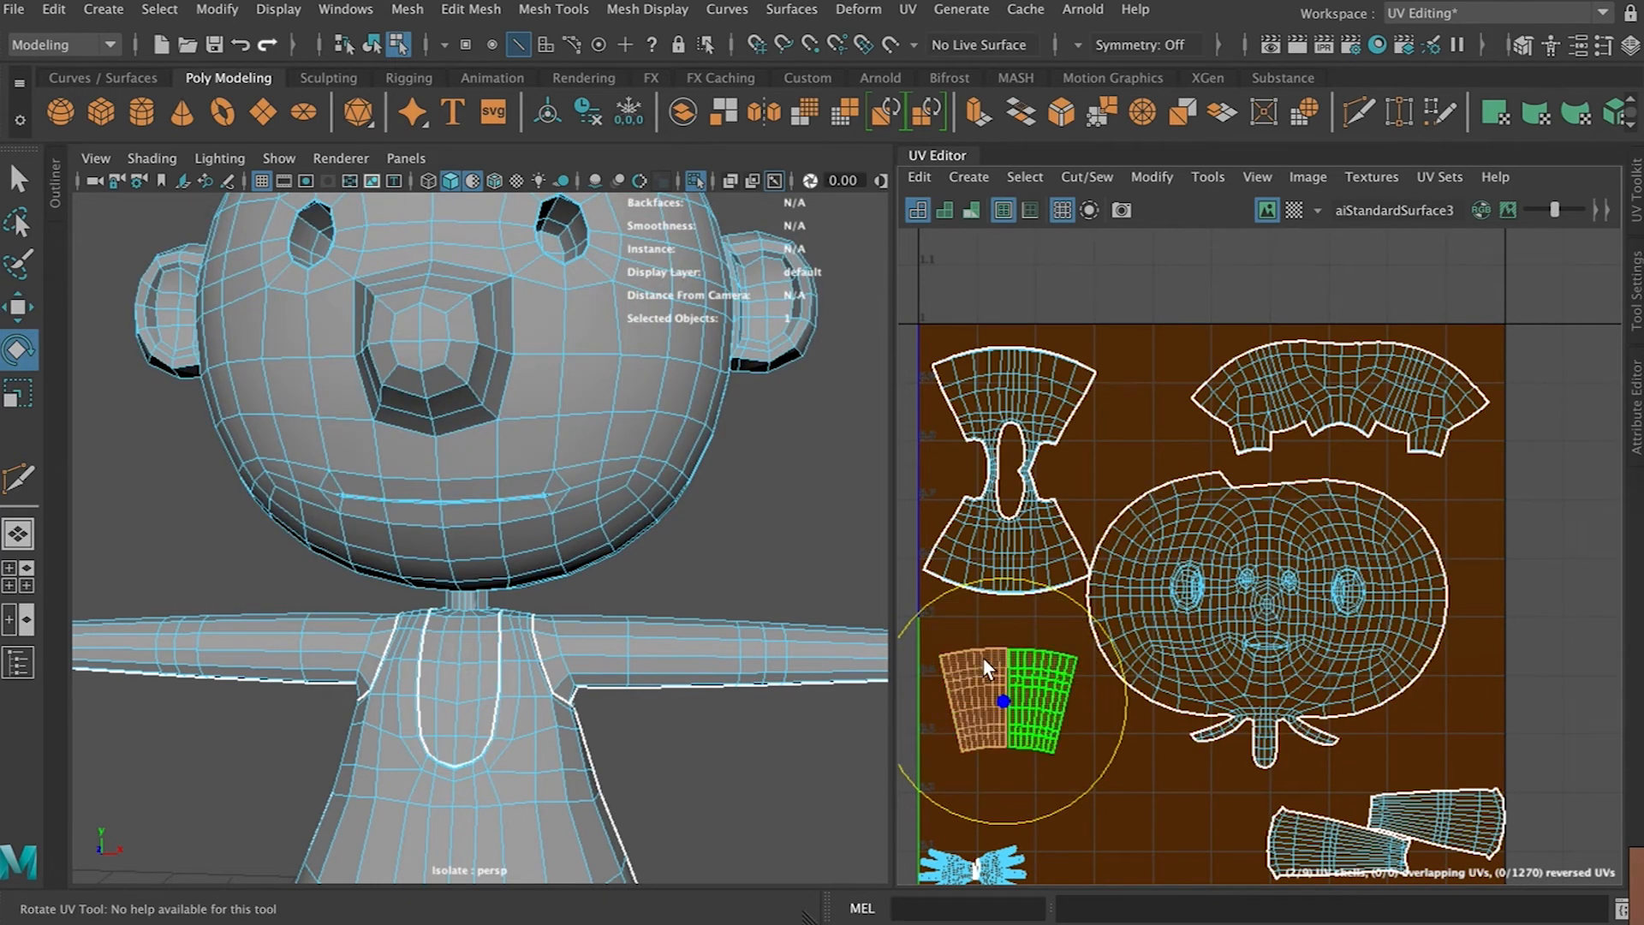
{"action": "key", "text": "w"}
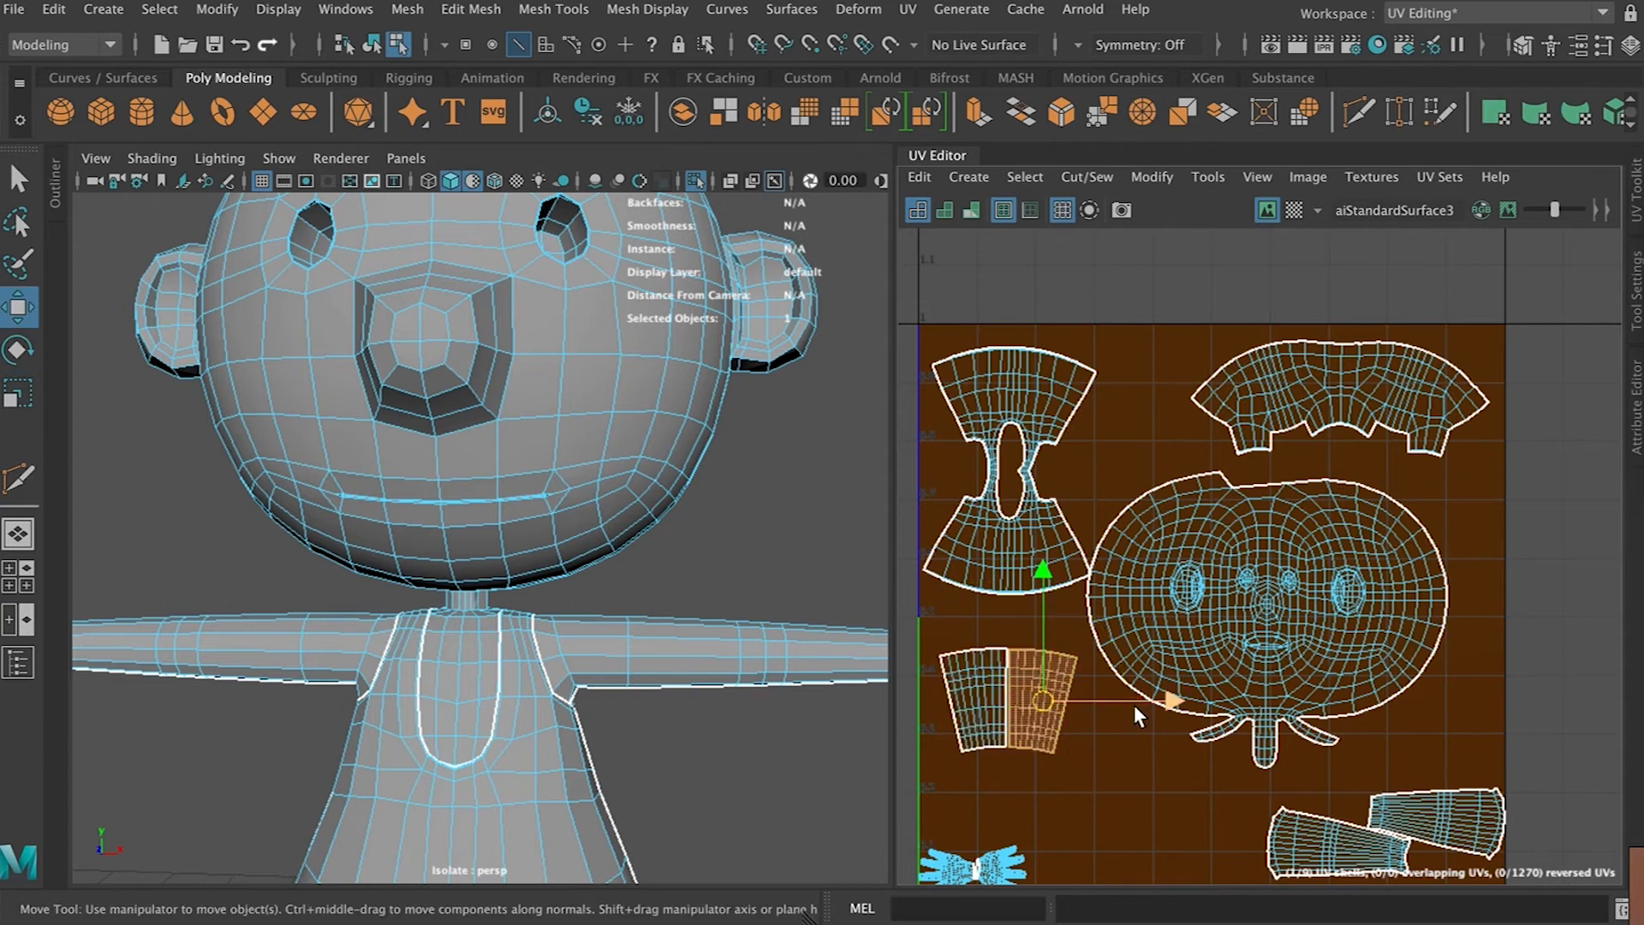
{"action": "mouse_move", "coordinate": [1134, 702]}
{"action": "left_mouse_down"}
{"action": "mouse_move", "coordinate": [1093, 699]}
{"action": "mouse_move", "coordinate": [1114, 700]}
{"action": "left_mouse_up"}
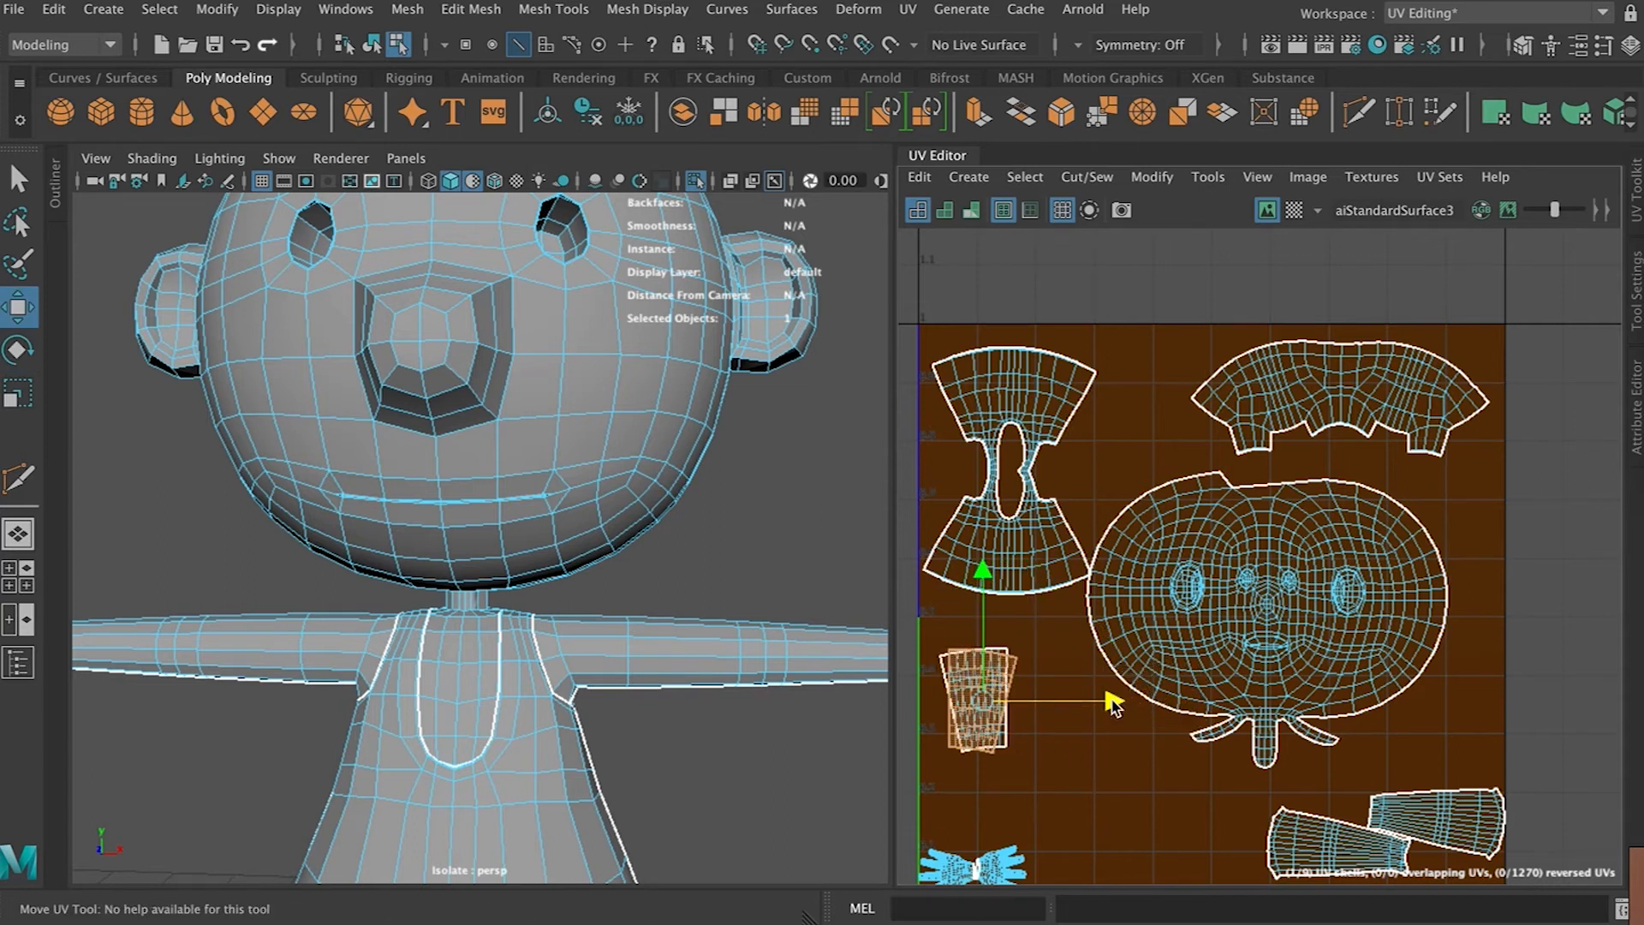
{"action": "key", "text": "ctrl+z"}
Move the two hand shells upward side by side next to the arm shells
{"action": "middle_click_drag", "start_coordinate": [1187, 804], "coordinate": [1104, 671], "text": "alt"}
{"action": "left_click", "coordinate": [1005, 698]}
{"action": "left_click_drag", "start_coordinate": [1002, 709], "coordinate": [1039, 634]}
{"action": "left_click", "coordinate": [967, 709]}
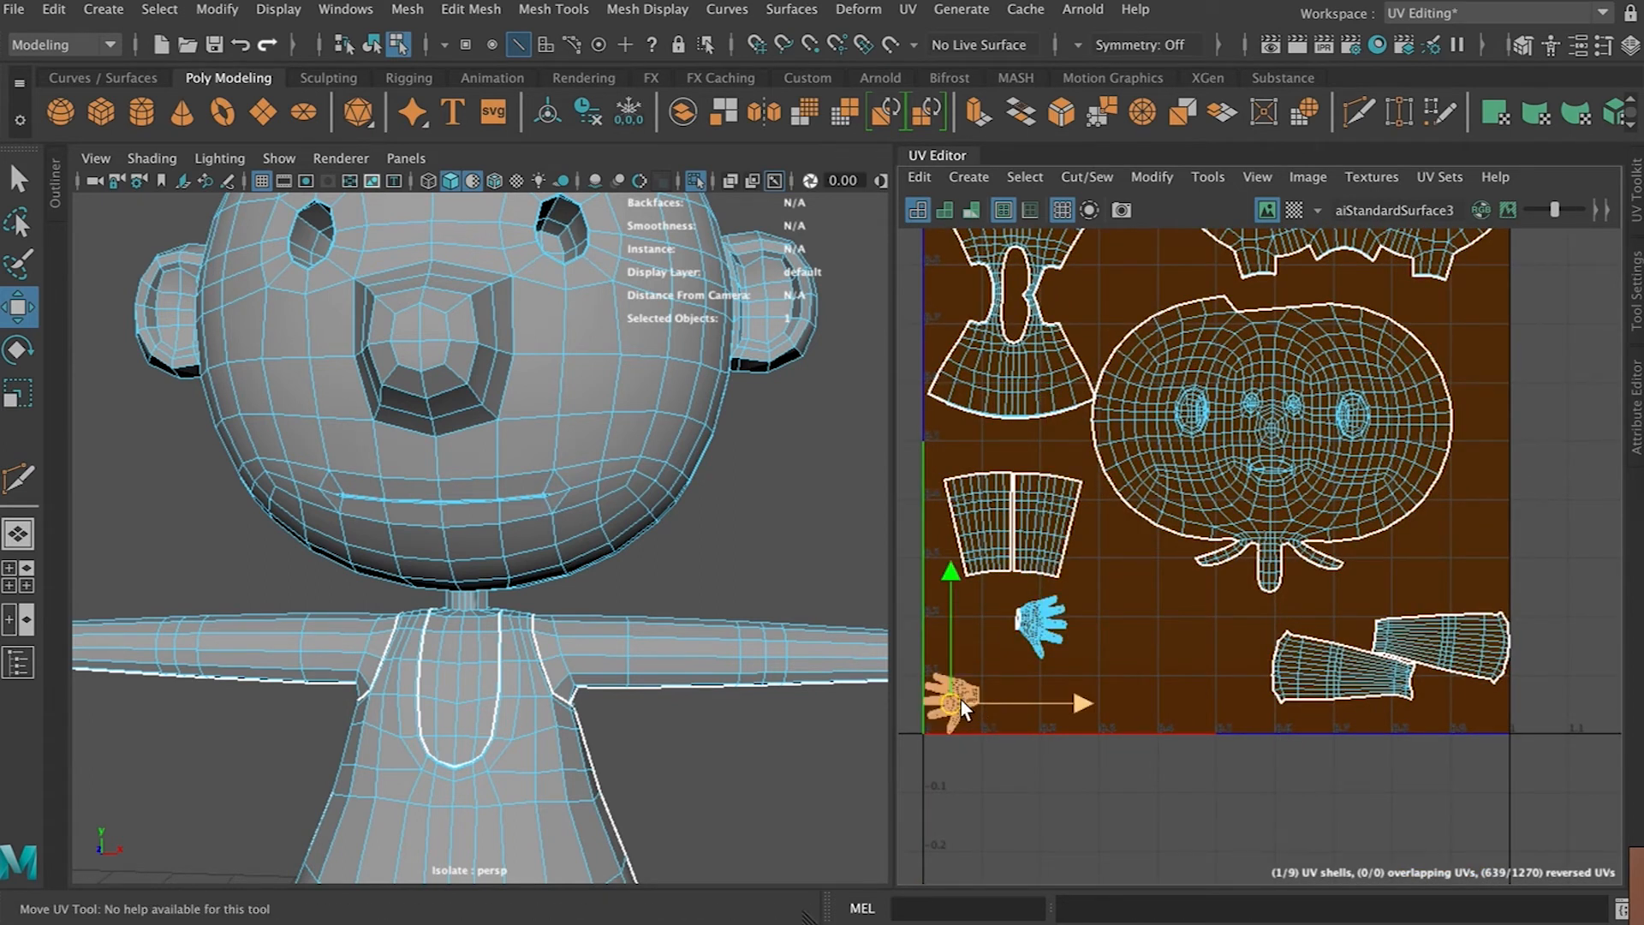
{"action": "left_click_drag", "start_coordinate": [962, 700], "coordinate": [968, 633]}
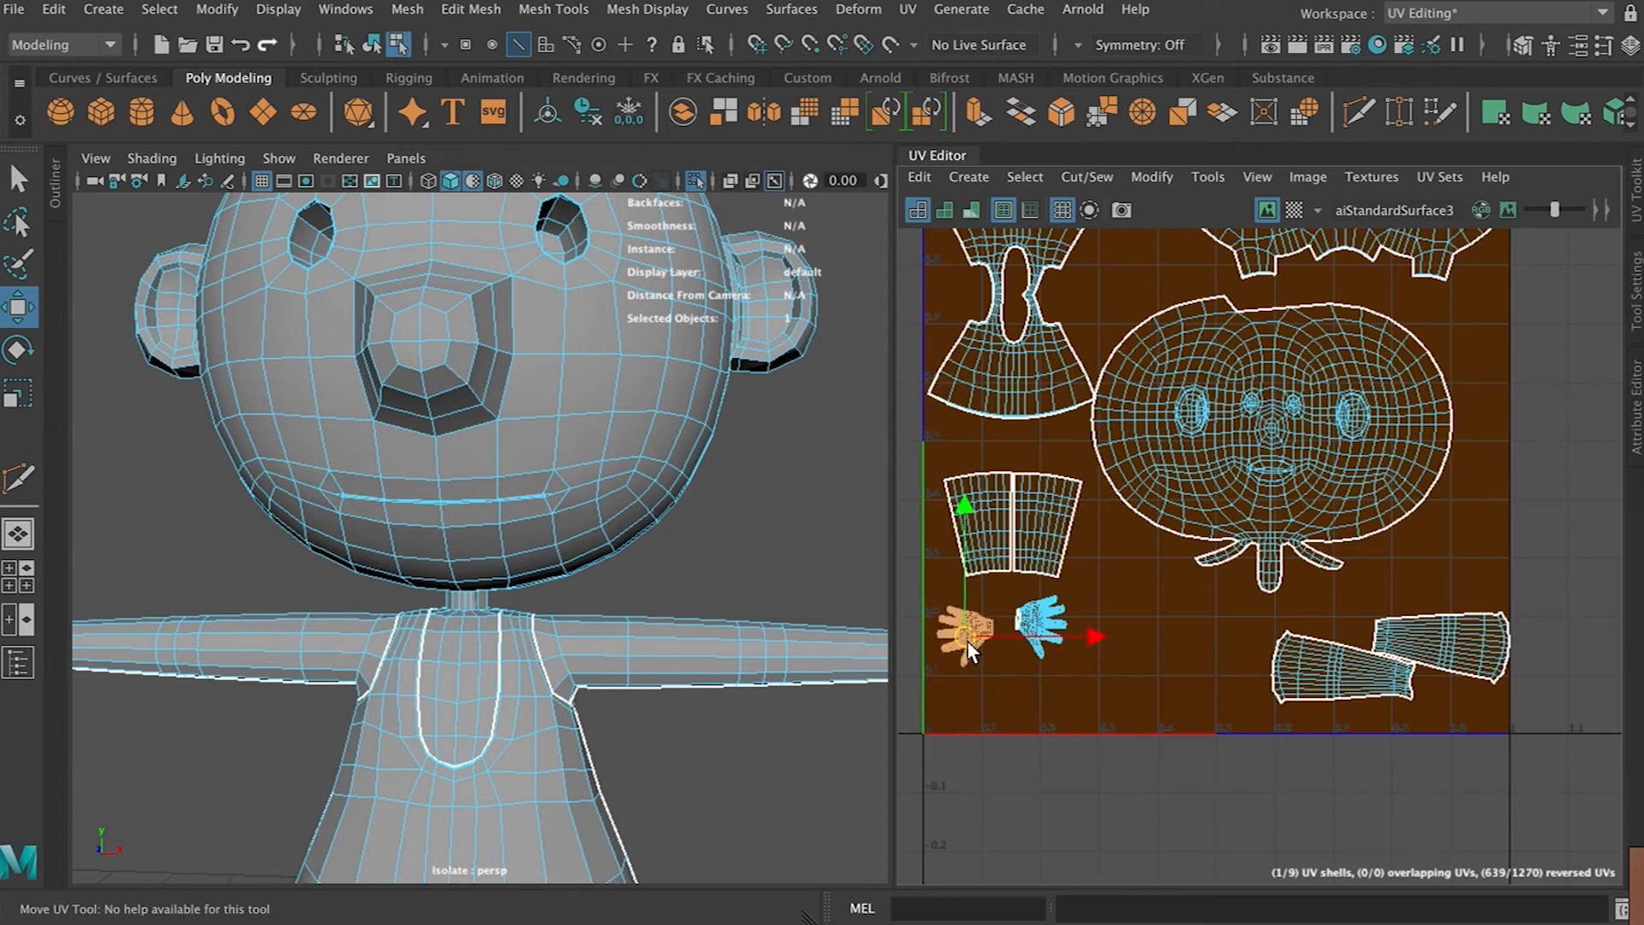
Arrange the two lower-arm shells side by side along the bottom of the tile
{"action": "left_click", "coordinate": [1310, 680]}
{"action": "left_click", "coordinate": [1426, 635], "text": "shift"}
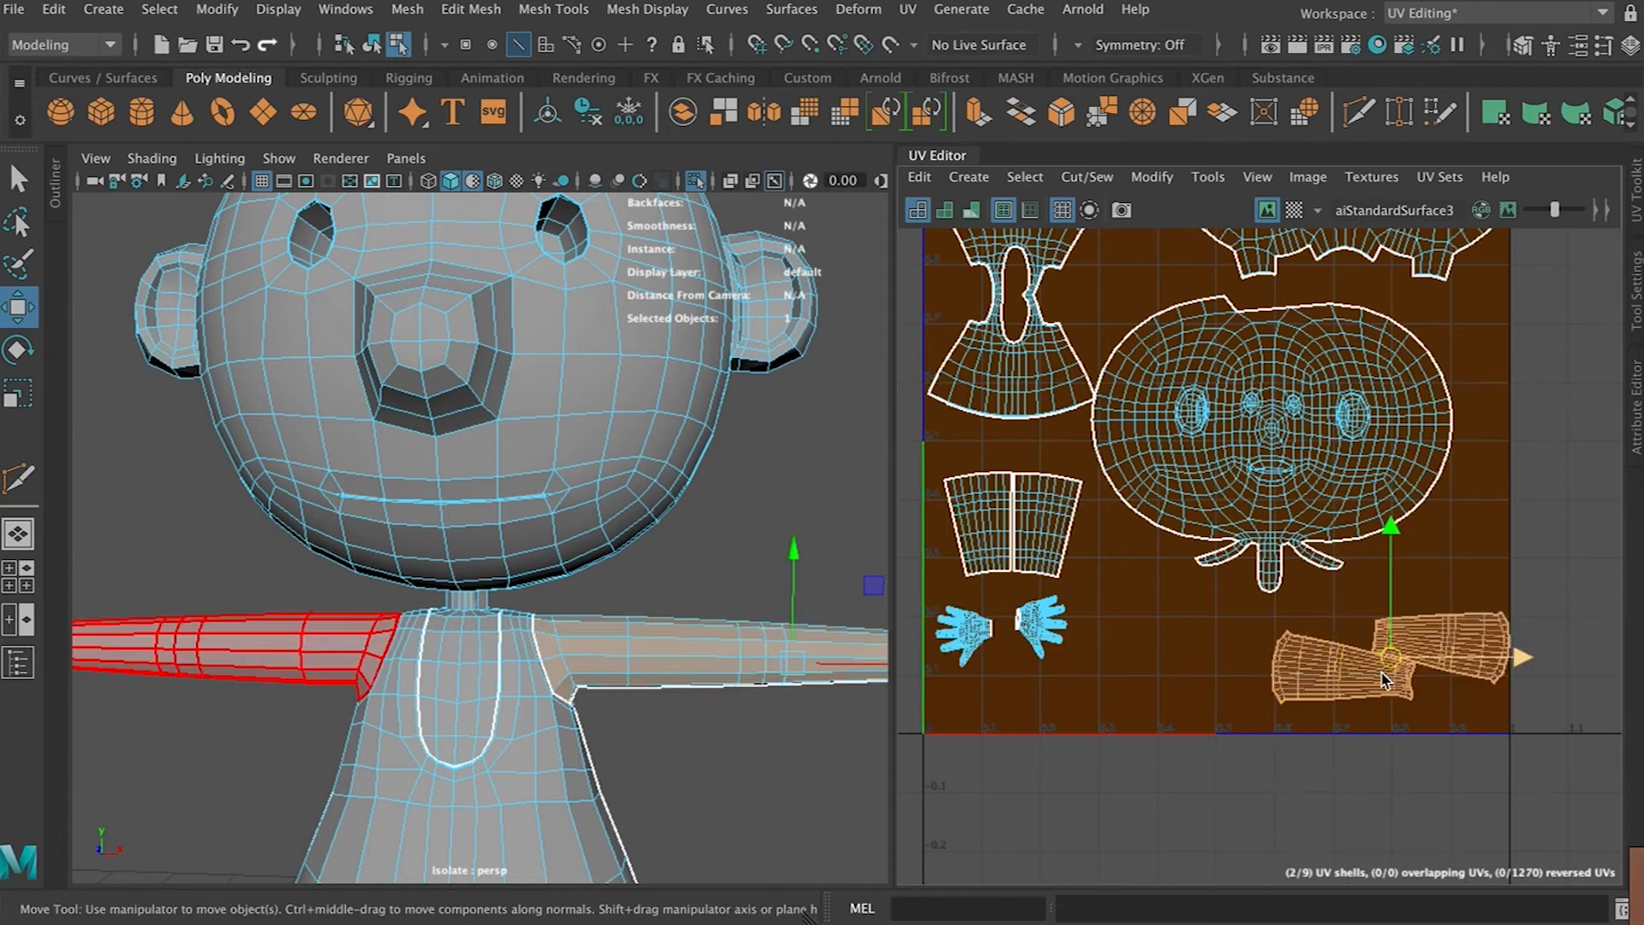
{"action": "left_click_drag", "start_coordinate": [1349, 660], "coordinate": [1373, 712]}
{"action": "left_click", "coordinate": [1311, 676]}
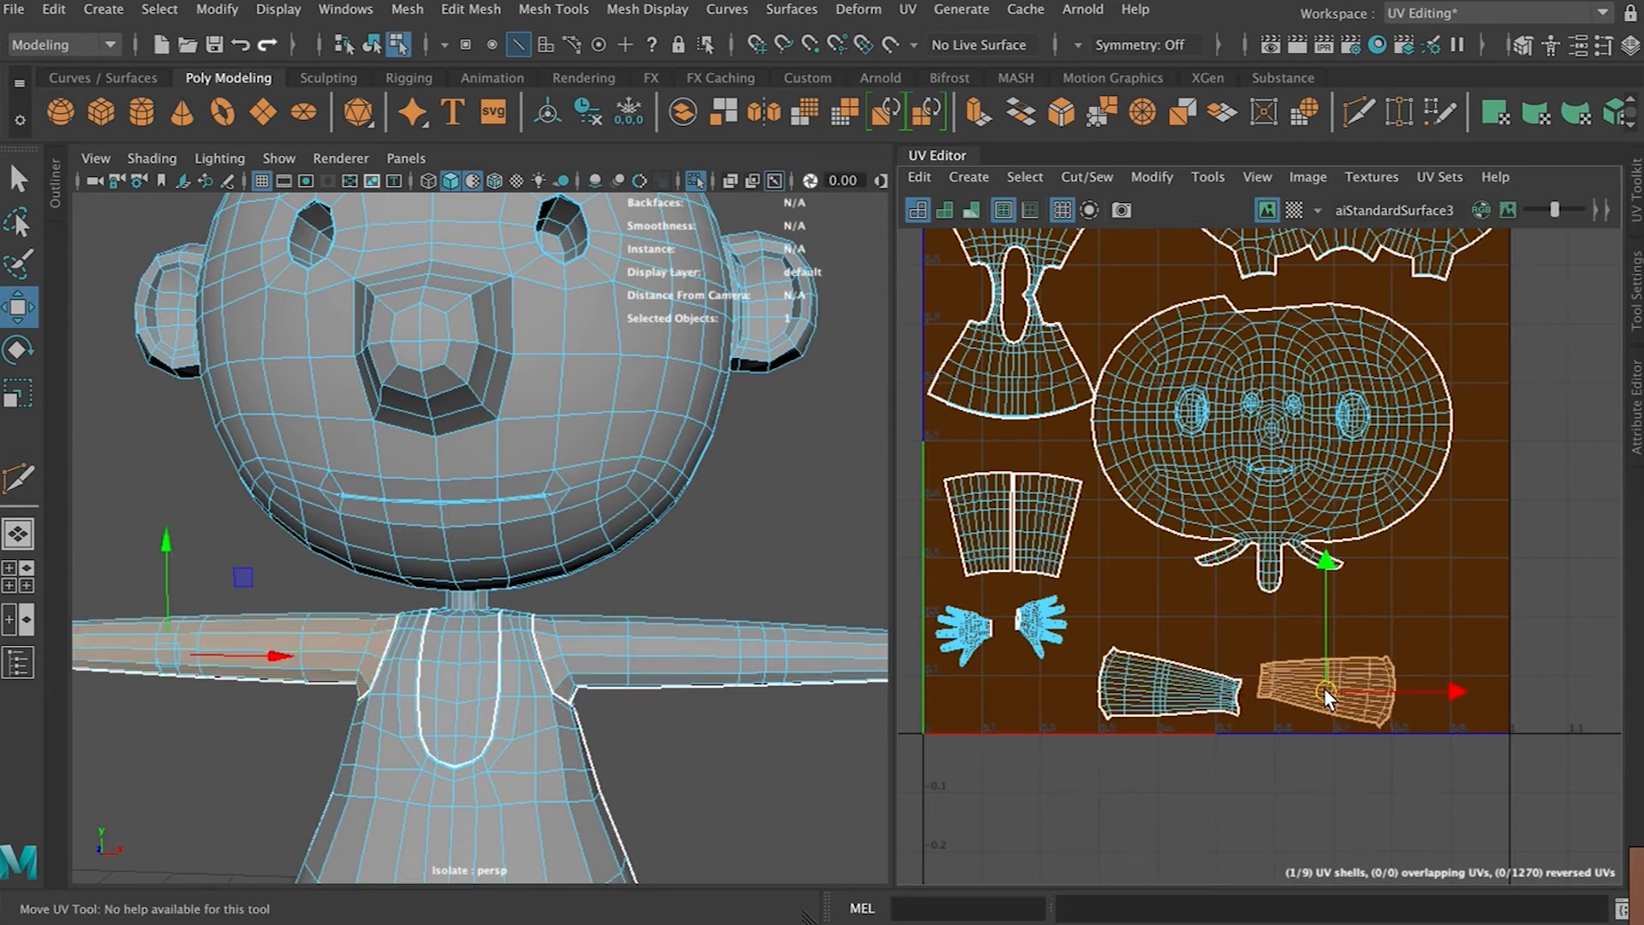
Move the head shell down and scale it down slightly
{"action": "left_click", "coordinate": [1279, 451]}
{"action": "middle_click_drag", "start_coordinate": [1288, 438], "coordinate": [1260, 521], "text": "alt"}
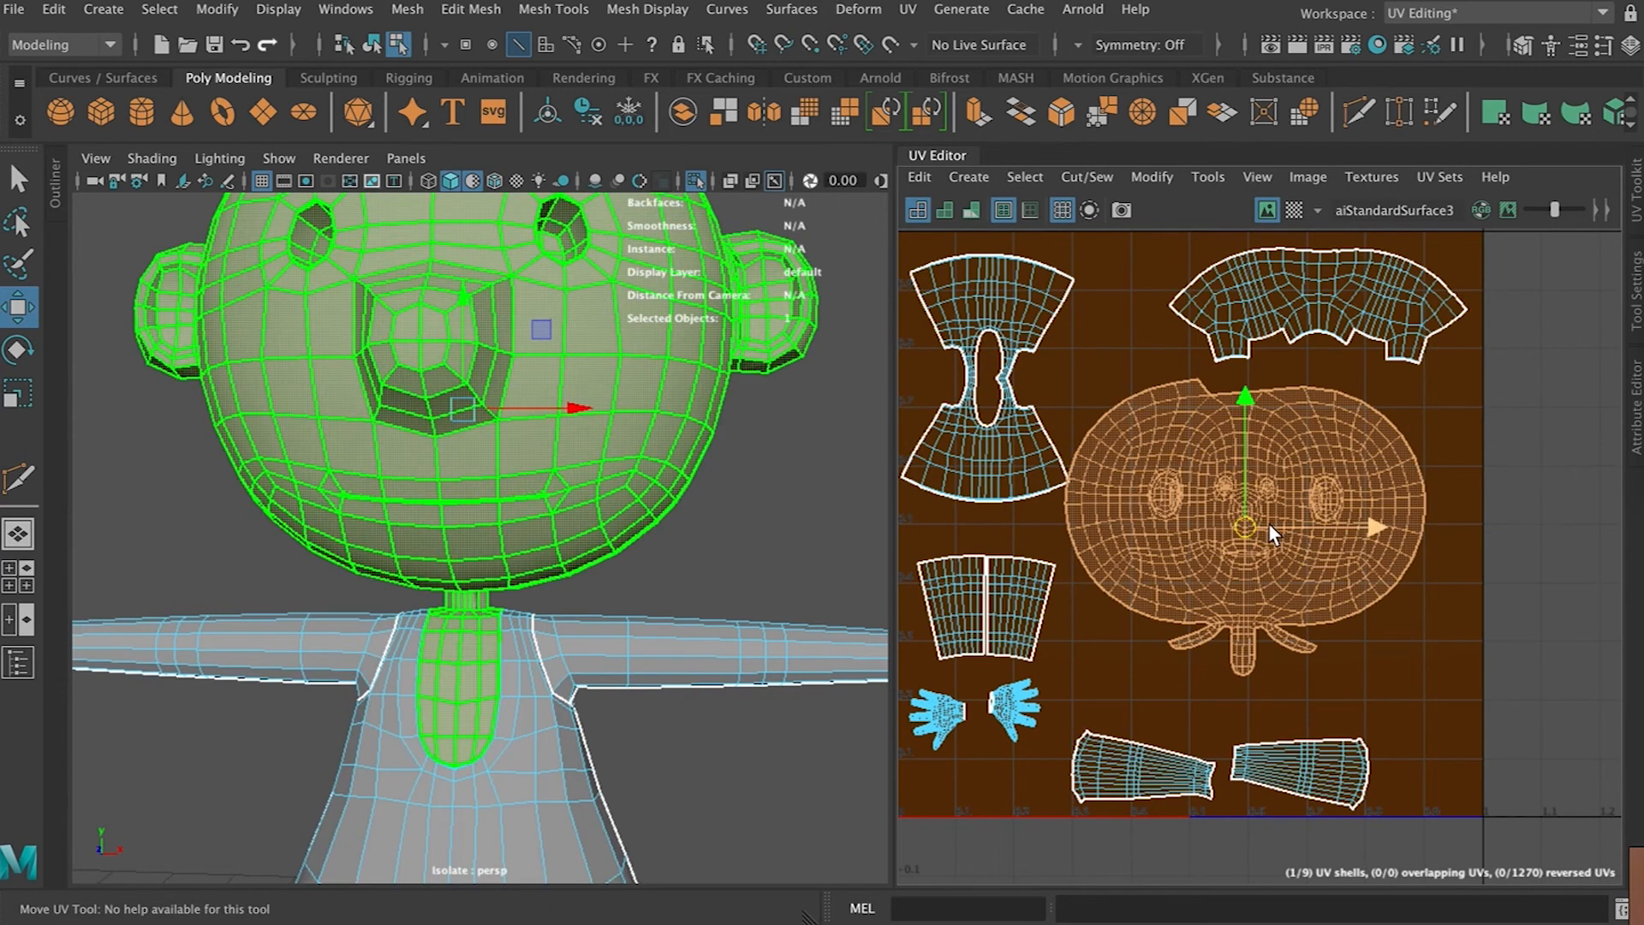
{"action": "key", "text": "r"}
{"action": "left_click_drag", "start_coordinate": [1269, 526], "coordinate": [1250, 536]}
Scale the torso shell slightly with the Scale tool
{"action": "key", "text": "w"}
{"action": "key", "text": "r"}
{"action": "left_click", "coordinate": [981, 428]}
{"action": "left_click_drag", "start_coordinate": [1015, 377], "coordinate": [1026, 378]}
Move the upper-arm and hand shells down beneath the torso shell
{"action": "scroll", "coordinate": [1026, 384], "scroll_direction": "down", "scroll_amount": 3}
{"action": "key", "text": "w"}
{"action": "left_click_drag", "start_coordinate": [943, 532], "coordinate": [1022, 615]}
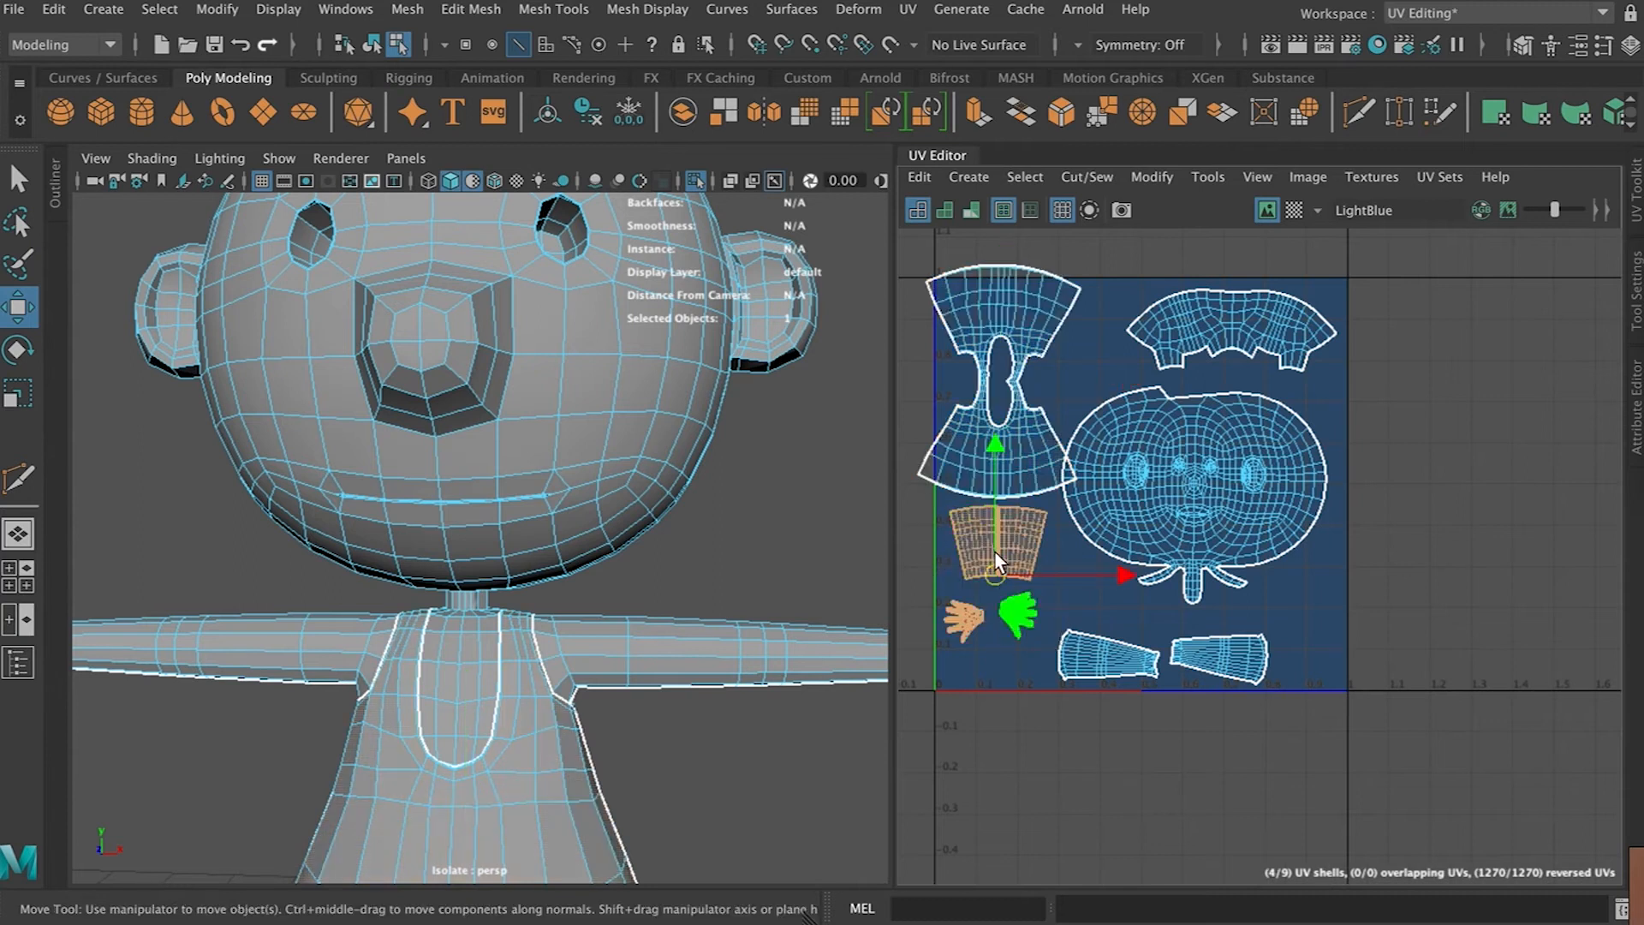
{"action": "left_click_drag", "start_coordinate": [993, 449], "coordinate": [997, 502]}
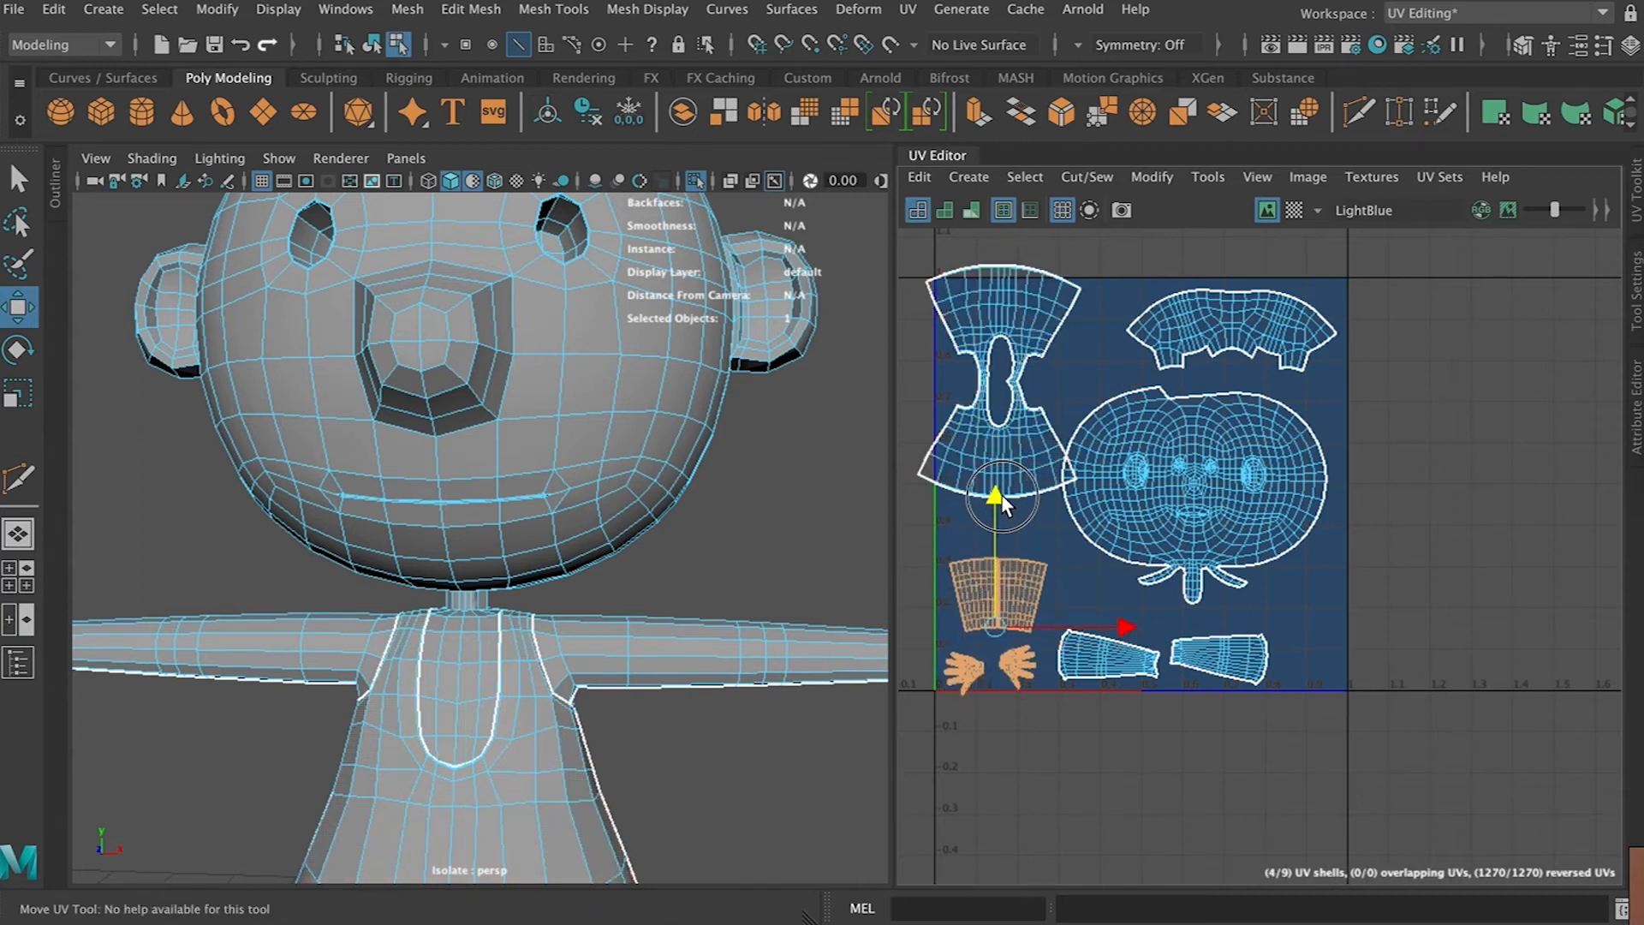
Nudge the torso shell and try rotating the head shell, undoing the rotation
{"action": "left_click", "coordinate": [1193, 462]}
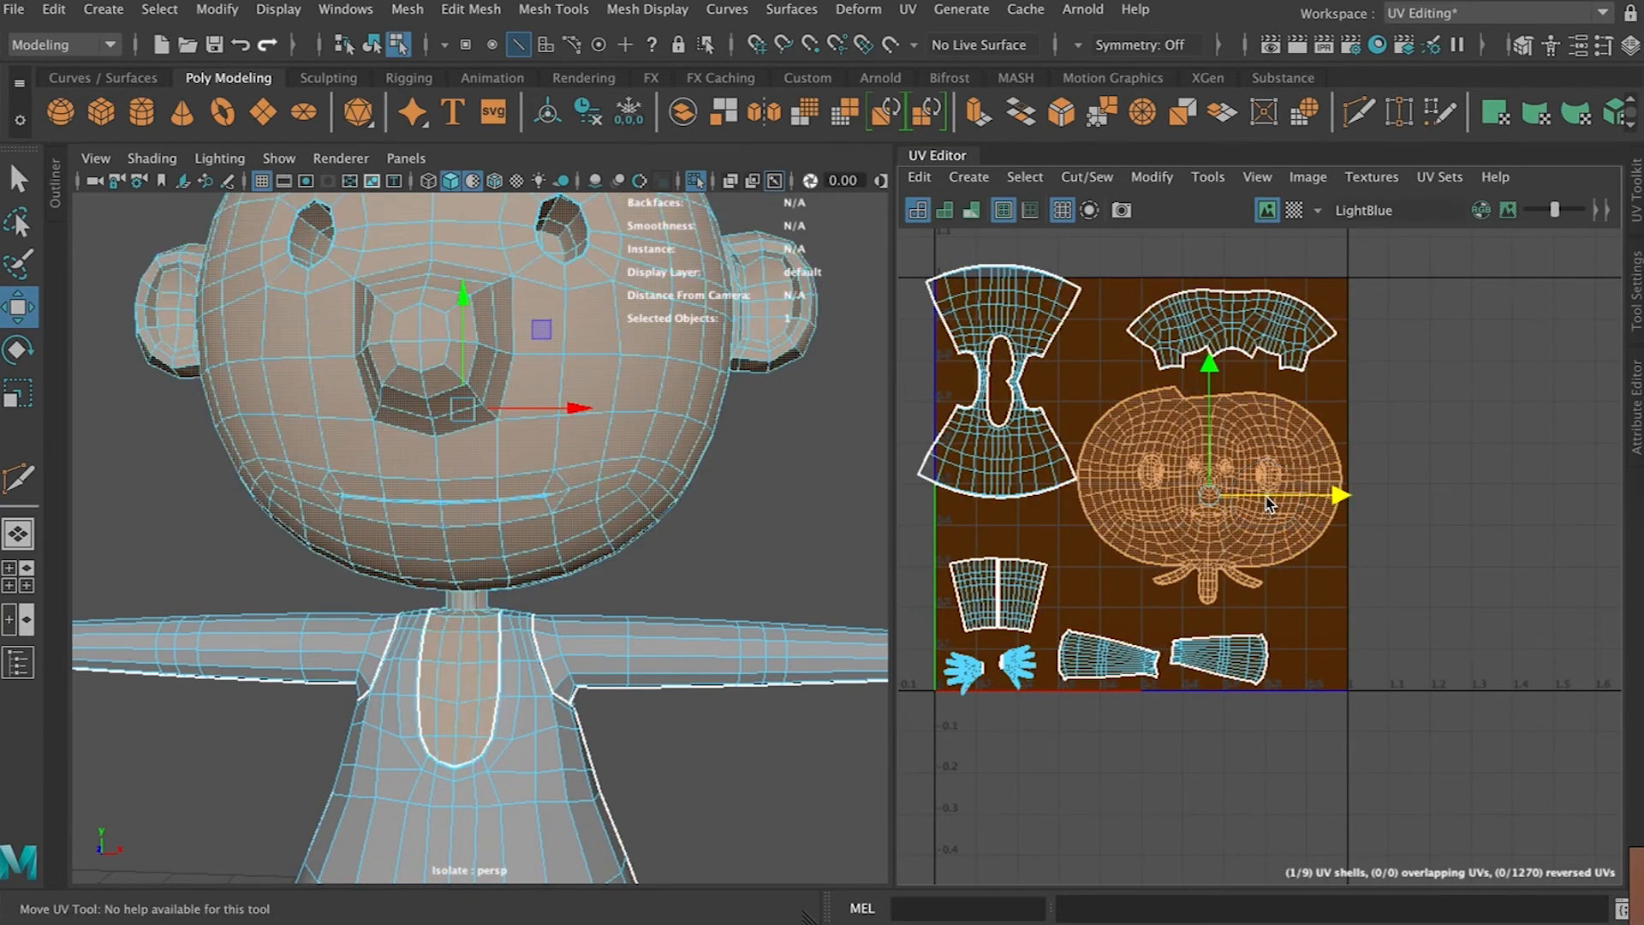
{"action": "left_click", "coordinate": [1026, 445]}
{"action": "mouse_move", "coordinate": [1000, 378]}
{"action": "left_mouse_down"}
{"action": "mouse_move", "coordinate": [1010, 420]}
{"action": "mouse_move", "coordinate": [1014, 404]}
{"action": "left_mouse_up"}
{"action": "key", "text": "e"}
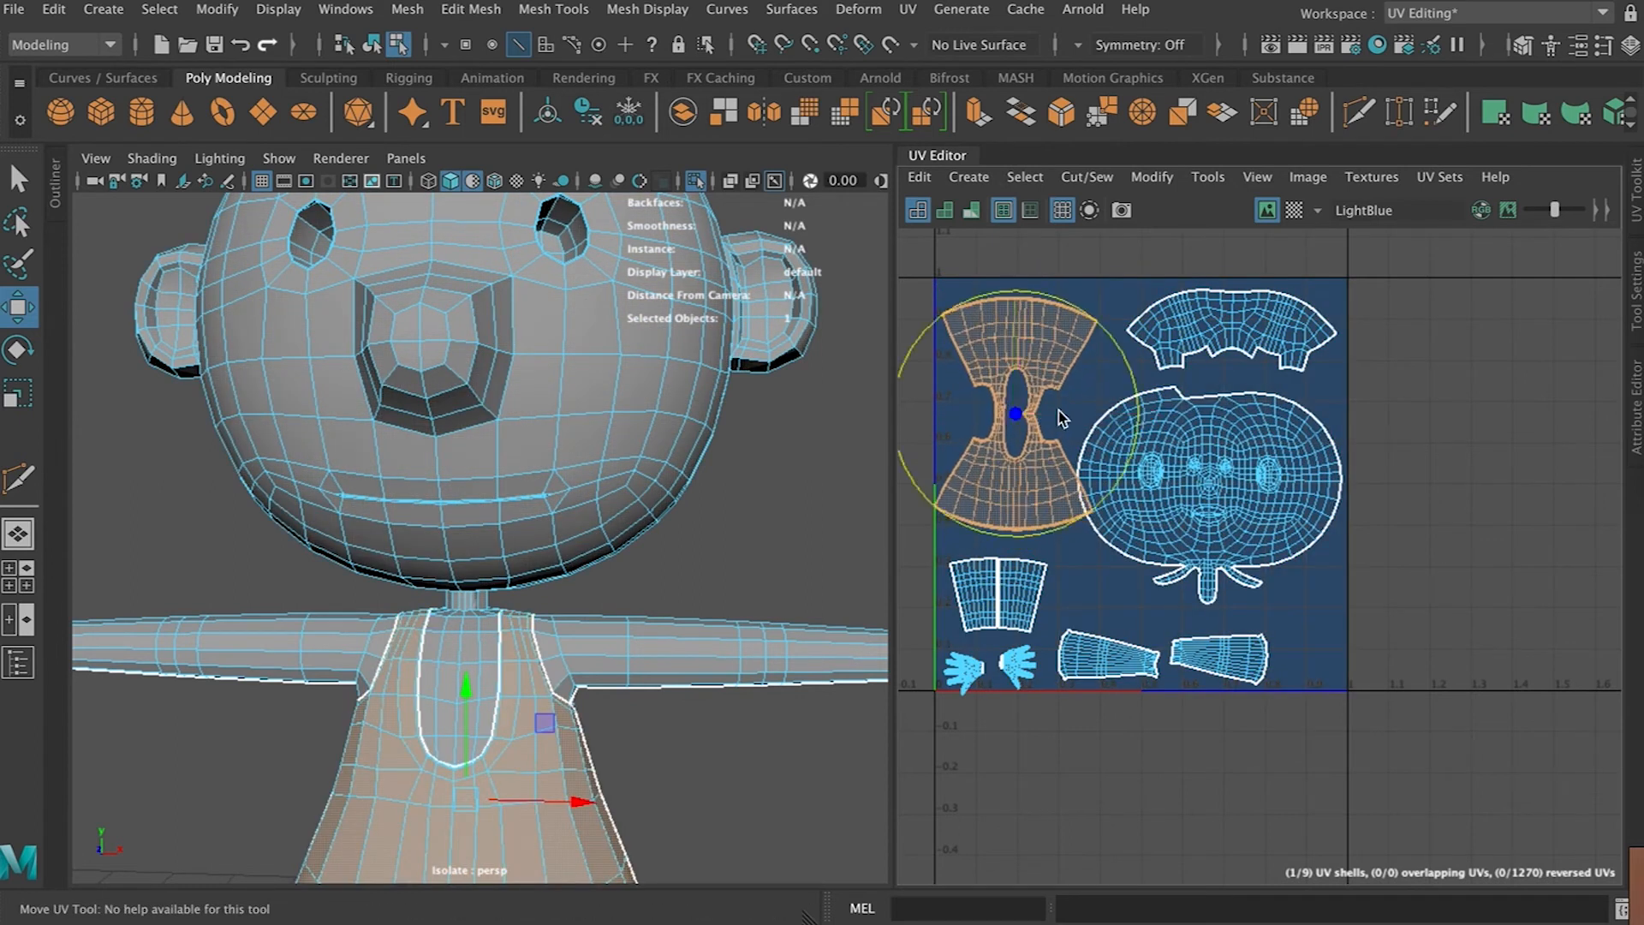
{"action": "left_click", "coordinate": [1256, 427]}
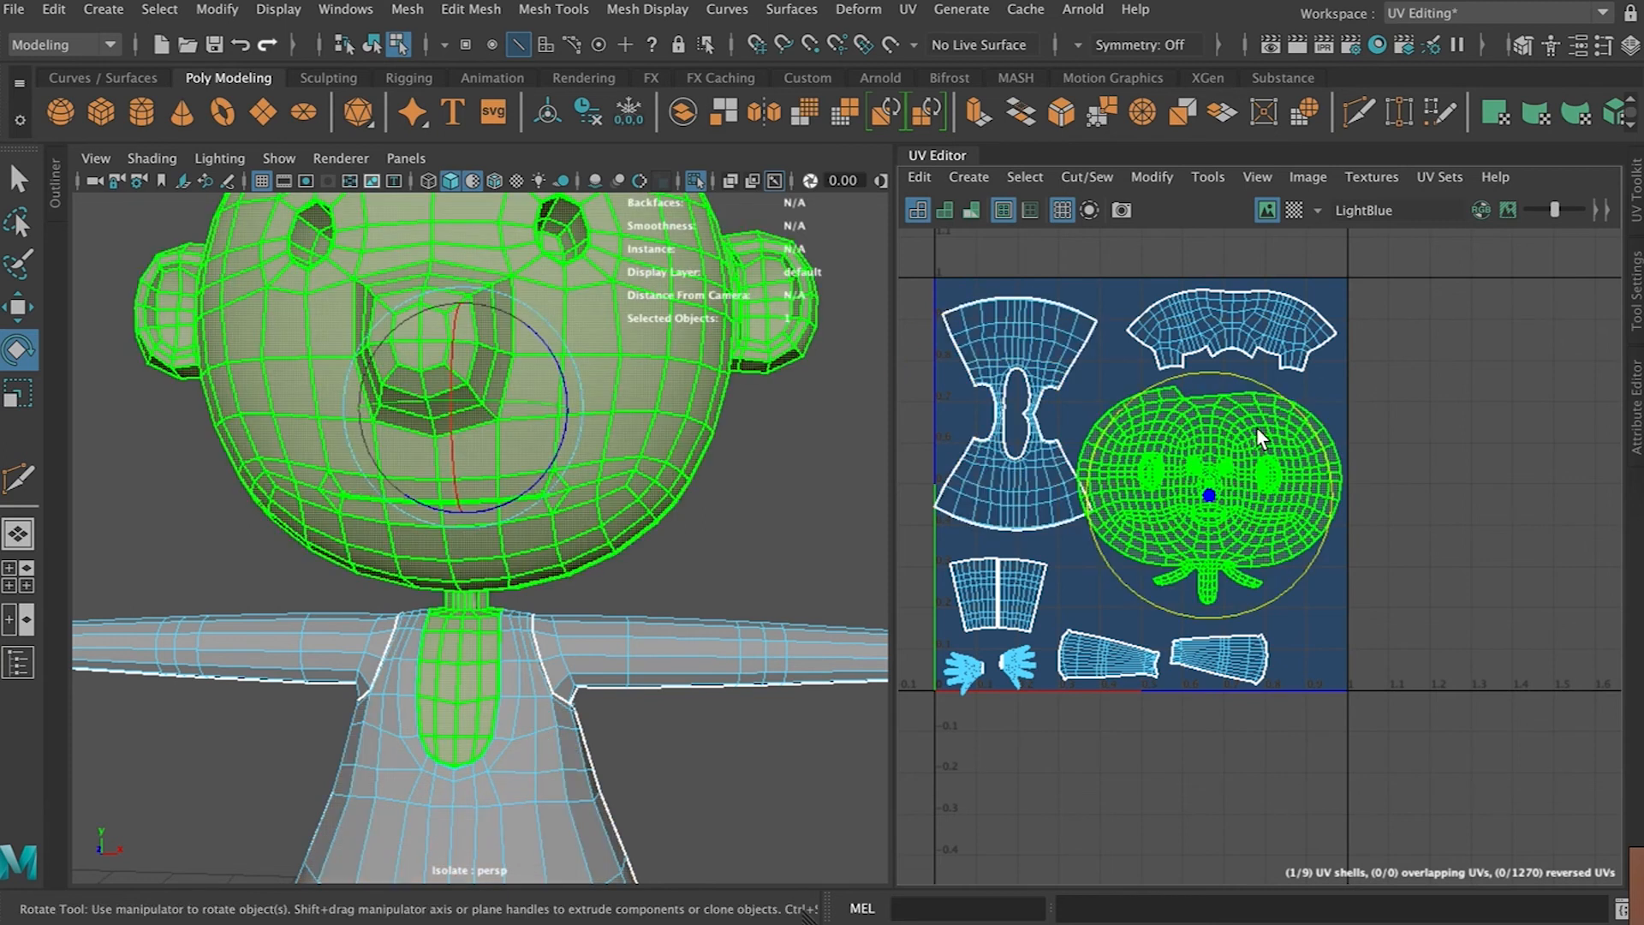
{"action": "left_click_drag", "start_coordinate": [1279, 394], "coordinate": [1305, 490]}
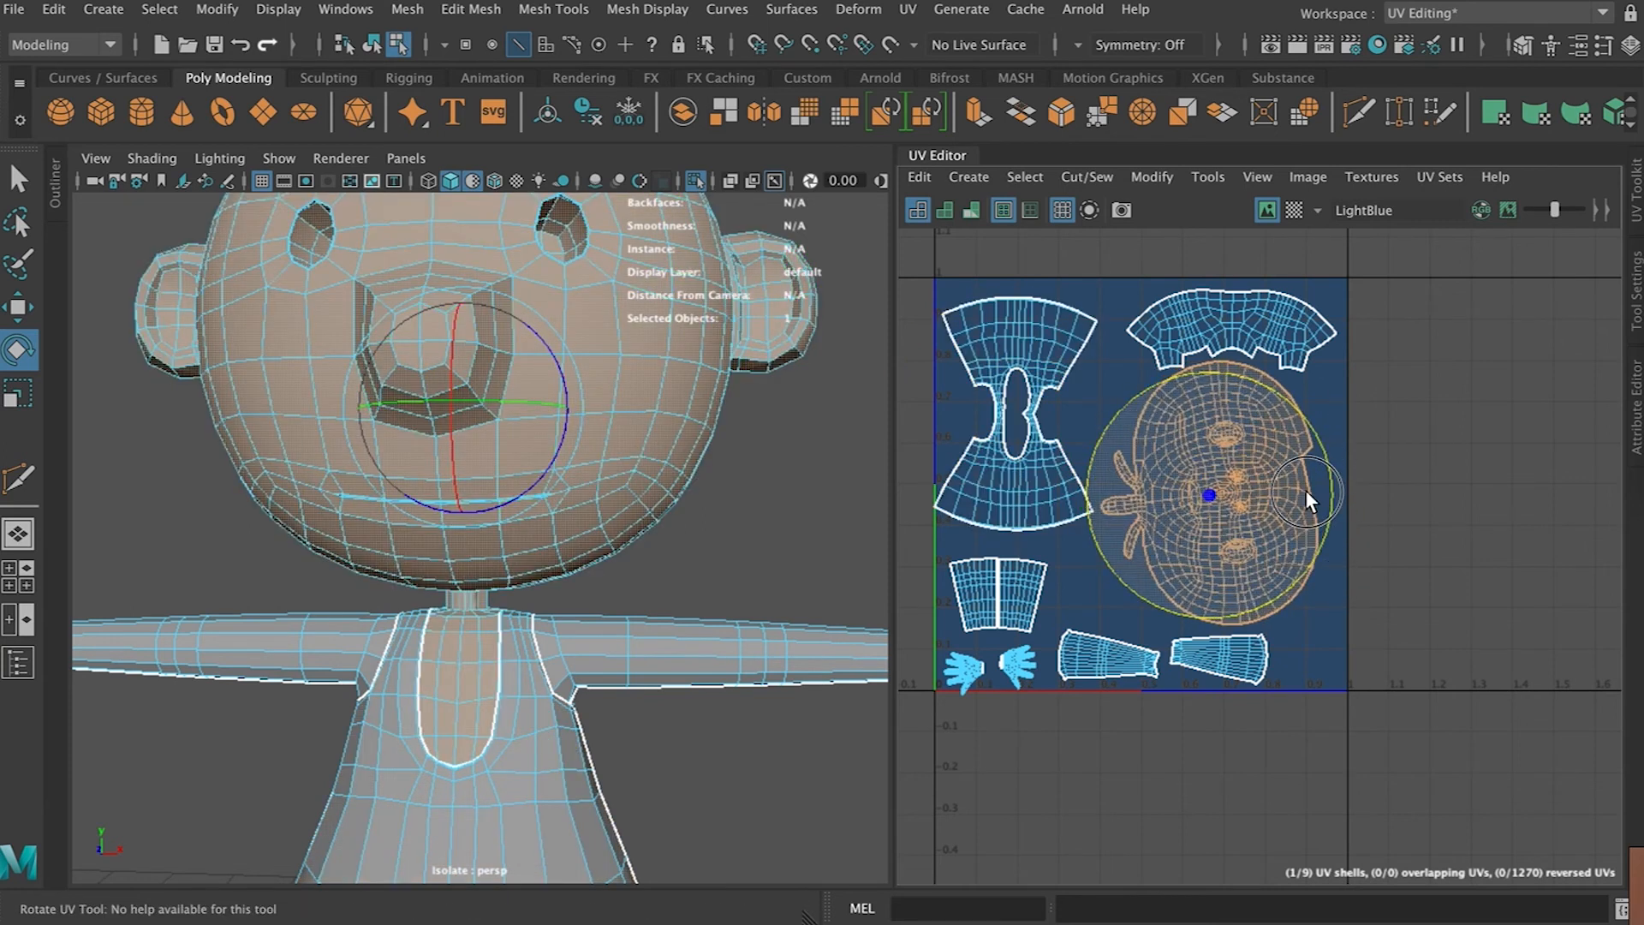
{"action": "key", "text": "ctrl+z"}
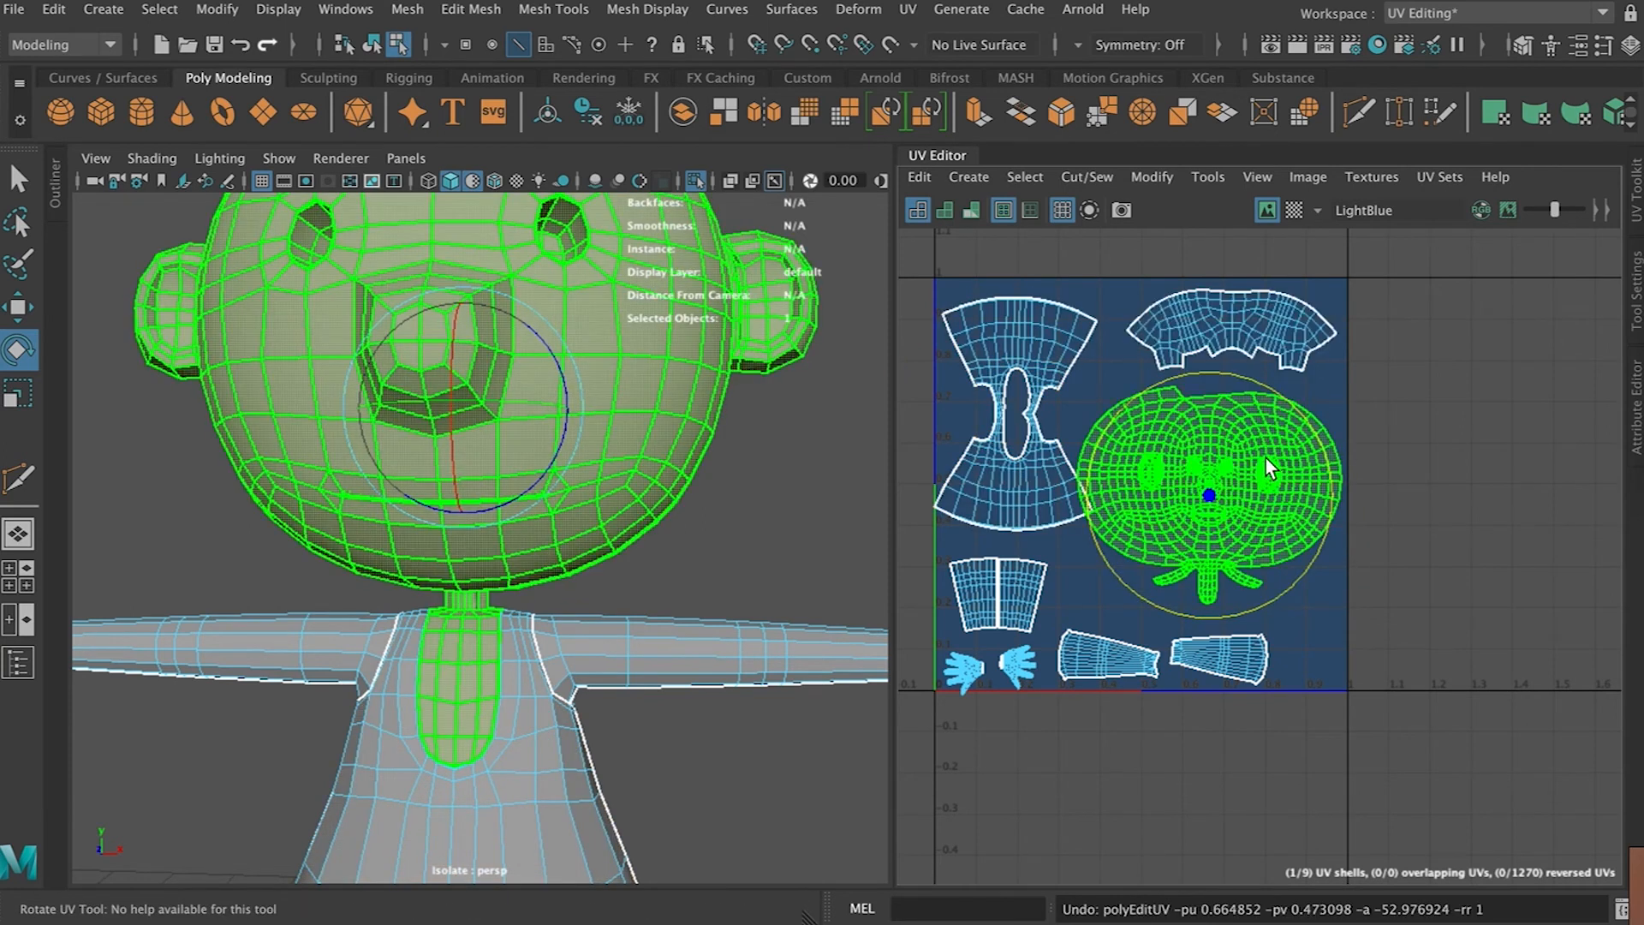
Move the pants shell down into the gap beside the upper-arm shells at the tile's bottom
{"action": "left_click", "coordinate": [1237, 325]}
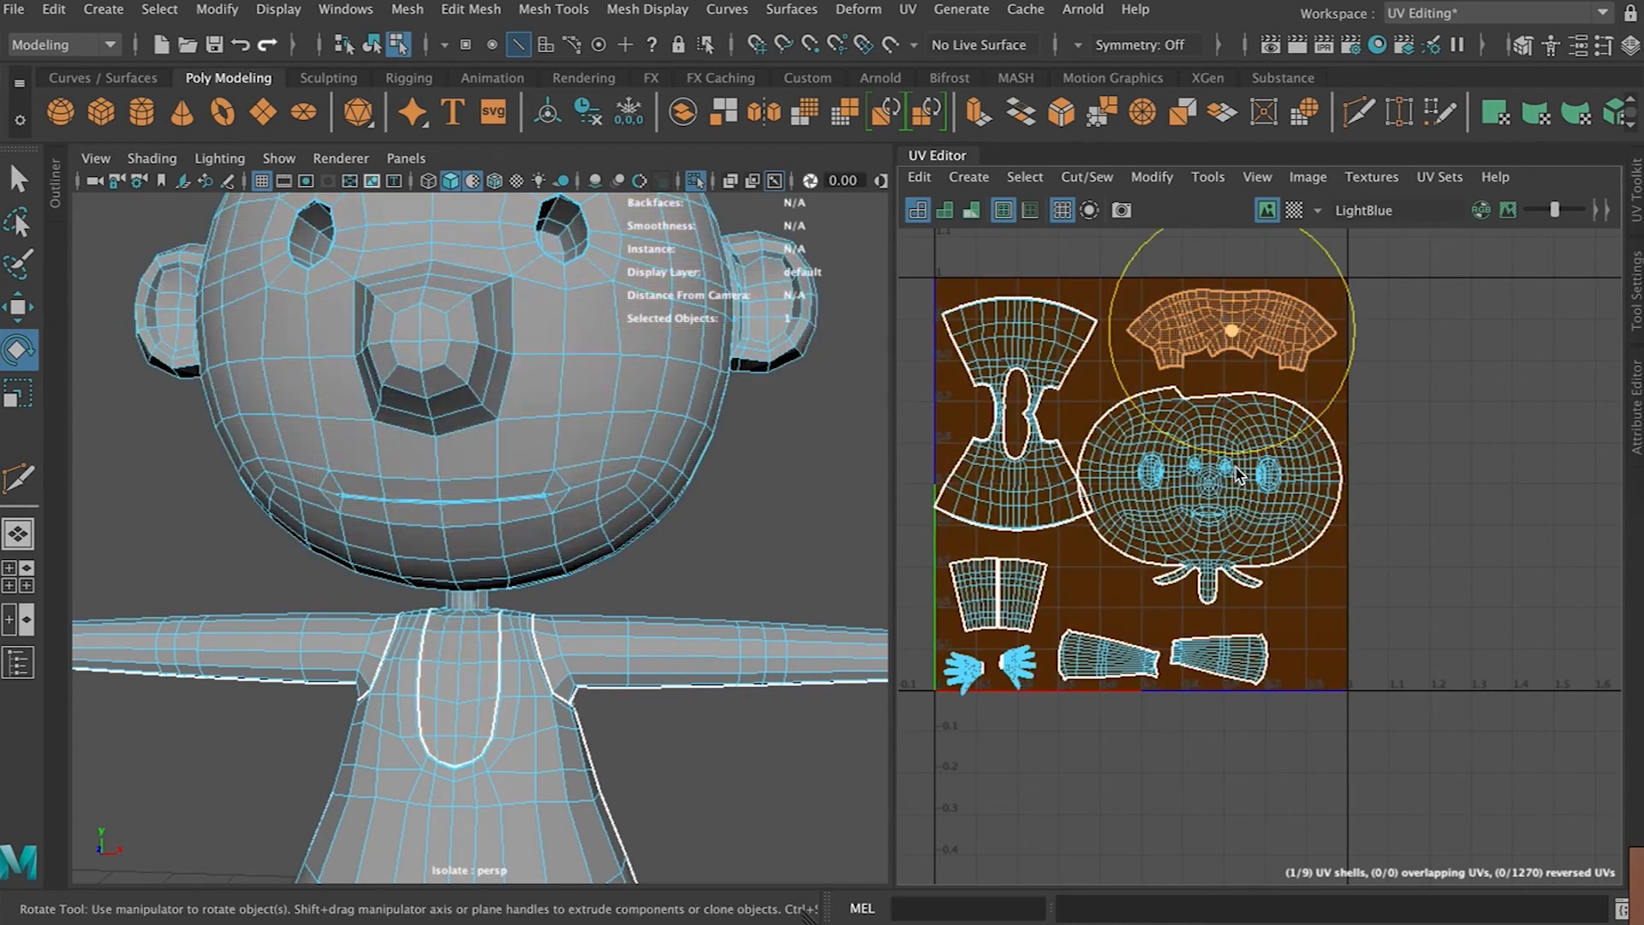
{"action": "key", "text": "w"}
{"action": "left_click", "coordinate": [1206, 485]}
{"action": "left_click_drag", "start_coordinate": [1211, 493], "coordinate": [1132, 594]}
{"action": "left_click", "coordinate": [1250, 325]}
{"action": "key", "text": "r"}
{"action": "key", "text": "w"}
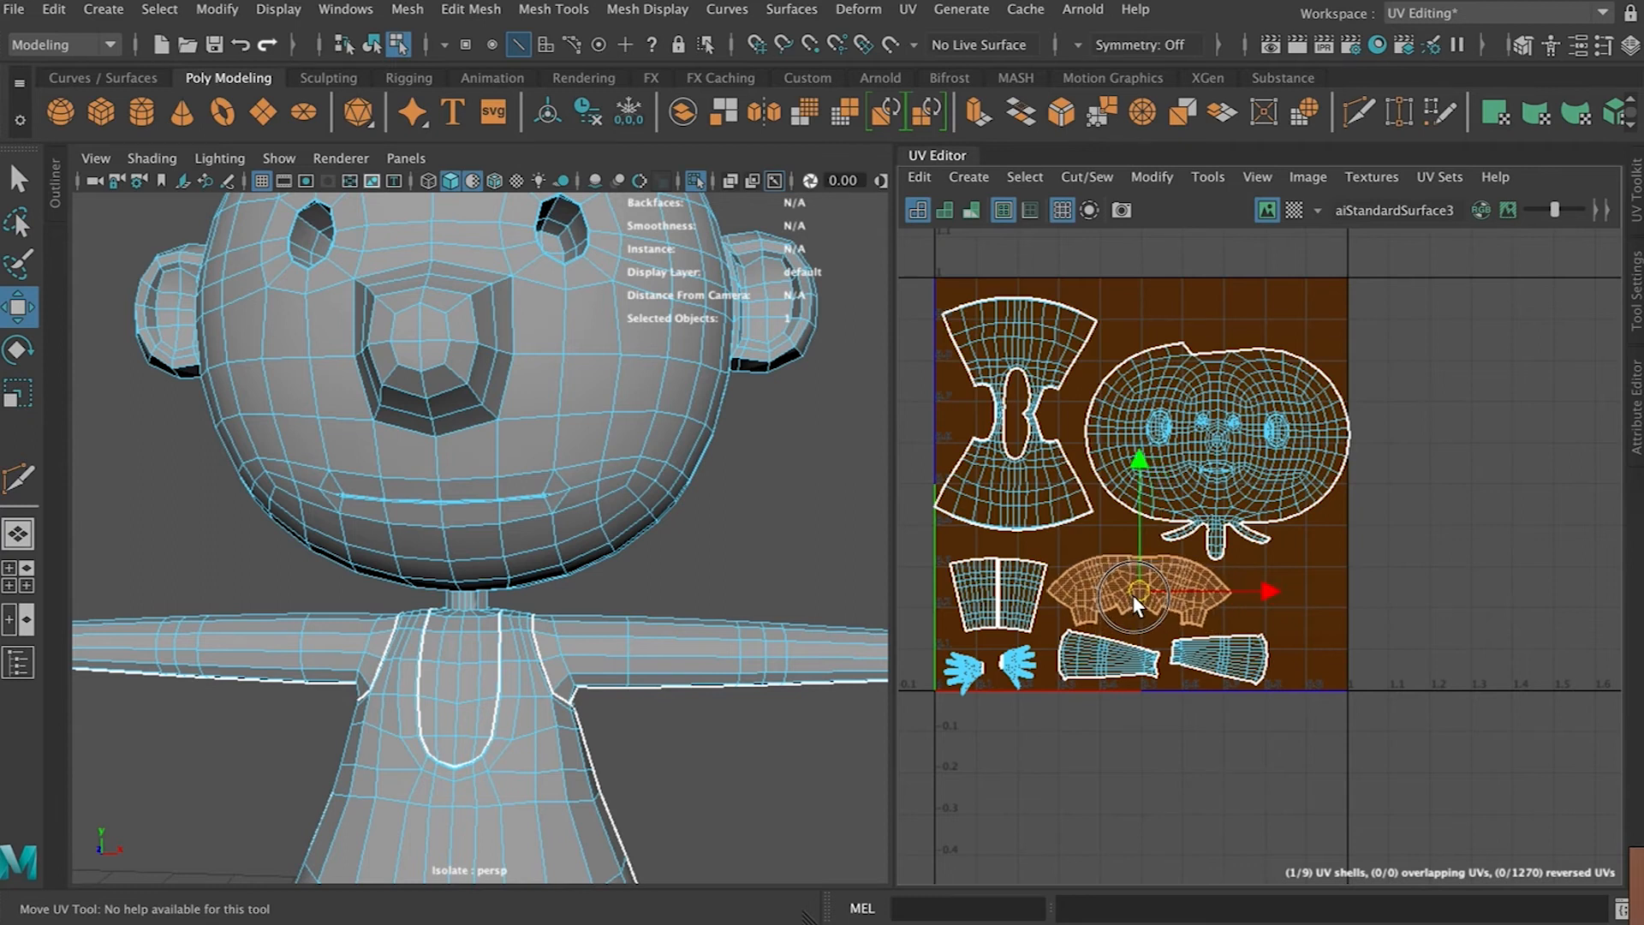
Rotate the torso shell slightly
{"action": "left_click", "coordinate": [1021, 472]}
{"action": "key", "text": "e"}
{"action": "left_click_drag", "start_coordinate": [1116, 327], "coordinate": [1110, 322]}
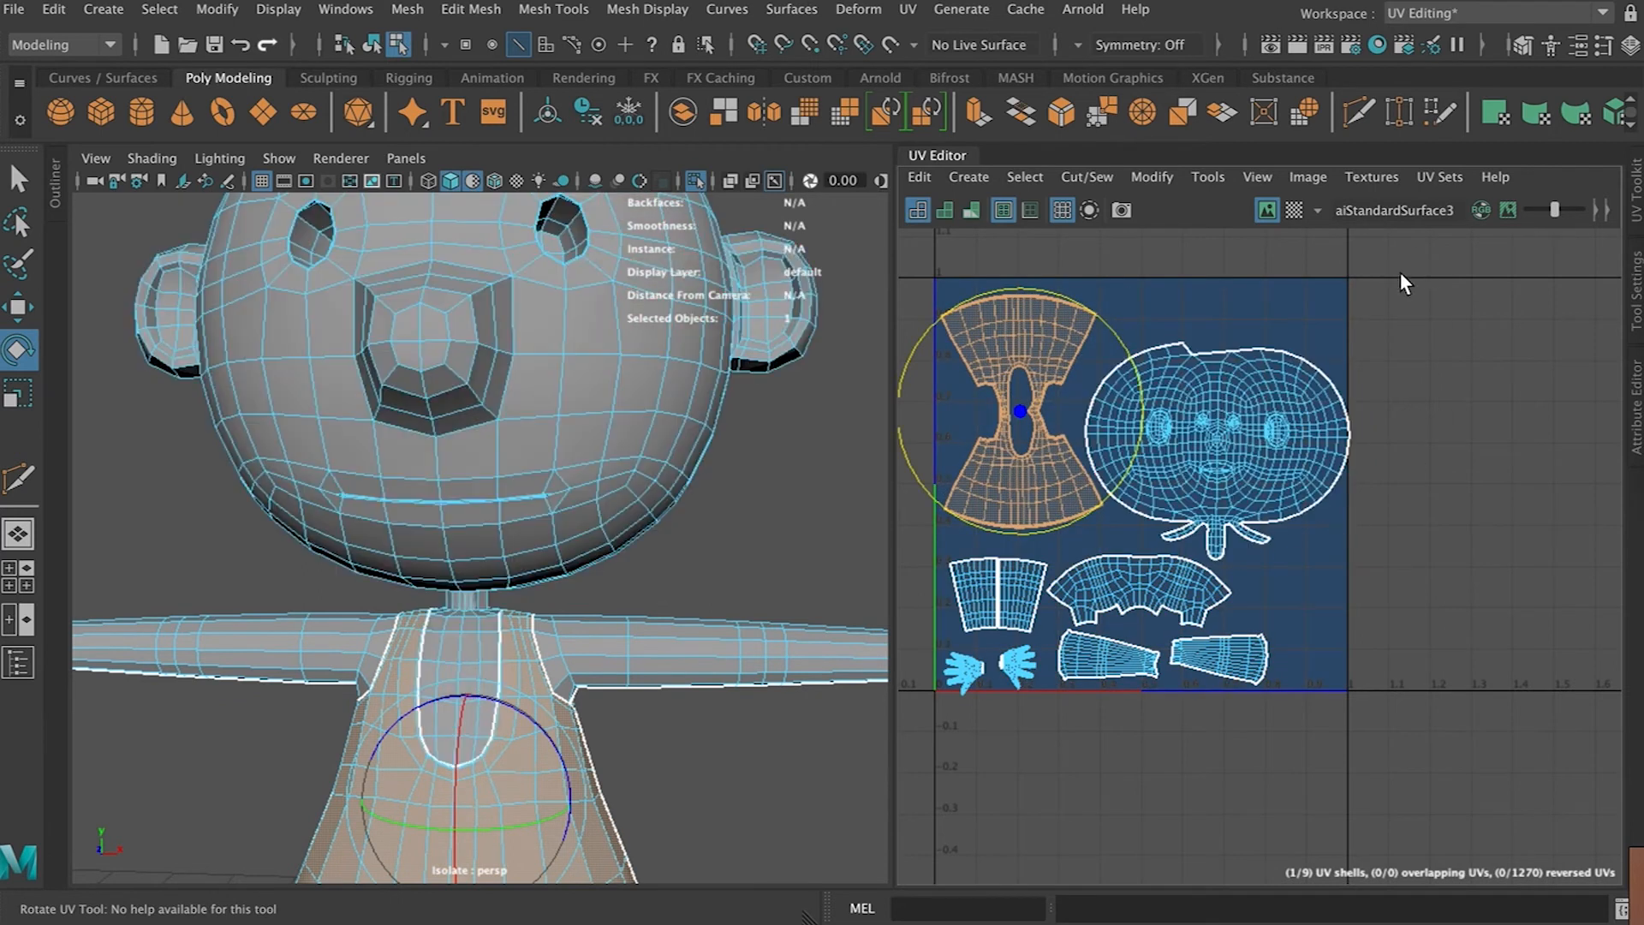
Select the character mesh in the 3D view and view it with smooth preview
{"action": "right_click_drag", "start_coordinate": [690, 313], "coordinate": [772, 283]}
{"action": "left_click", "coordinate": [640, 460]}
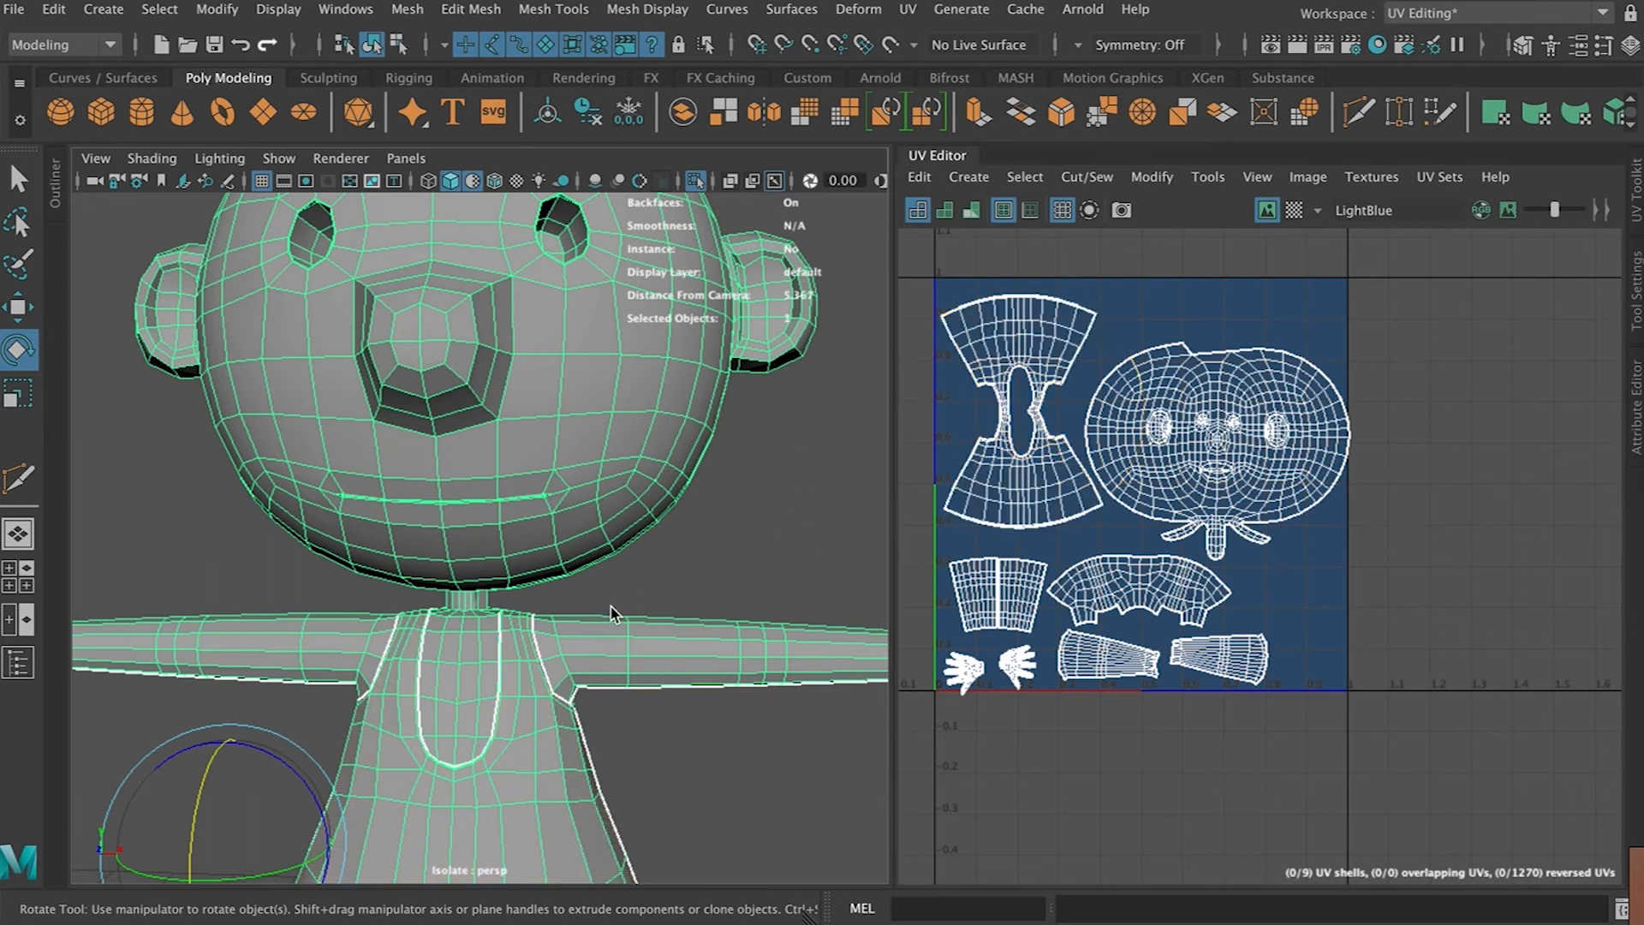
{"action": "key", "text": "3"}
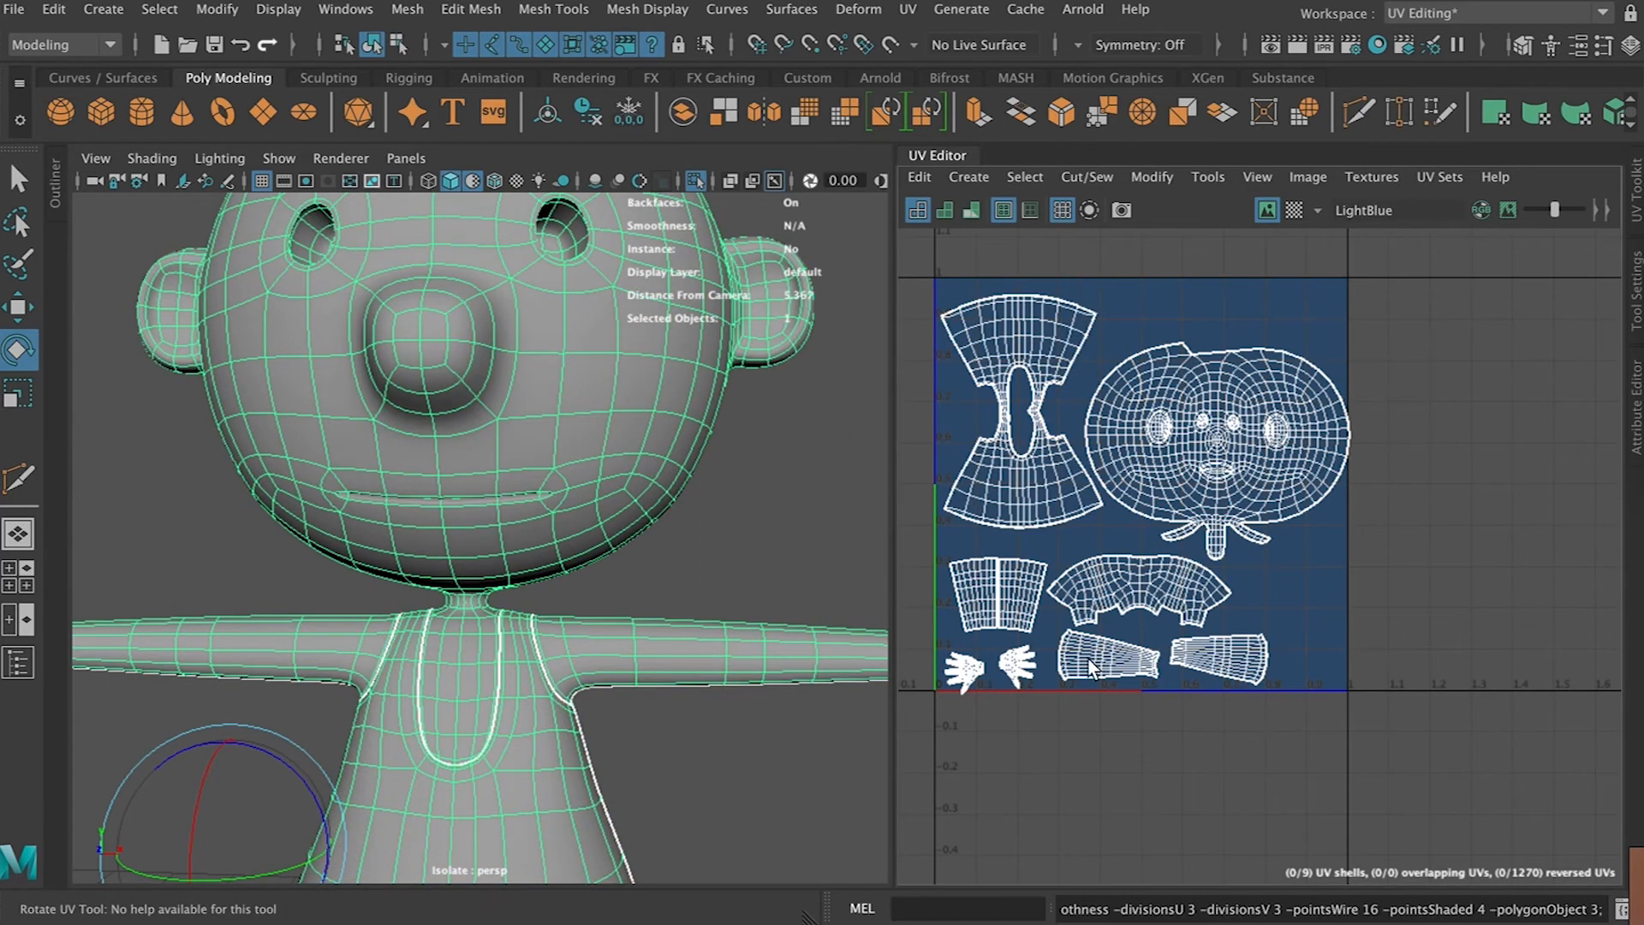
Nudge the left hand shell slightly upward in the tile's bottom-left corner
{"action": "scroll", "coordinate": [951, 677], "scroll_direction": "up", "scroll_amount": 2}
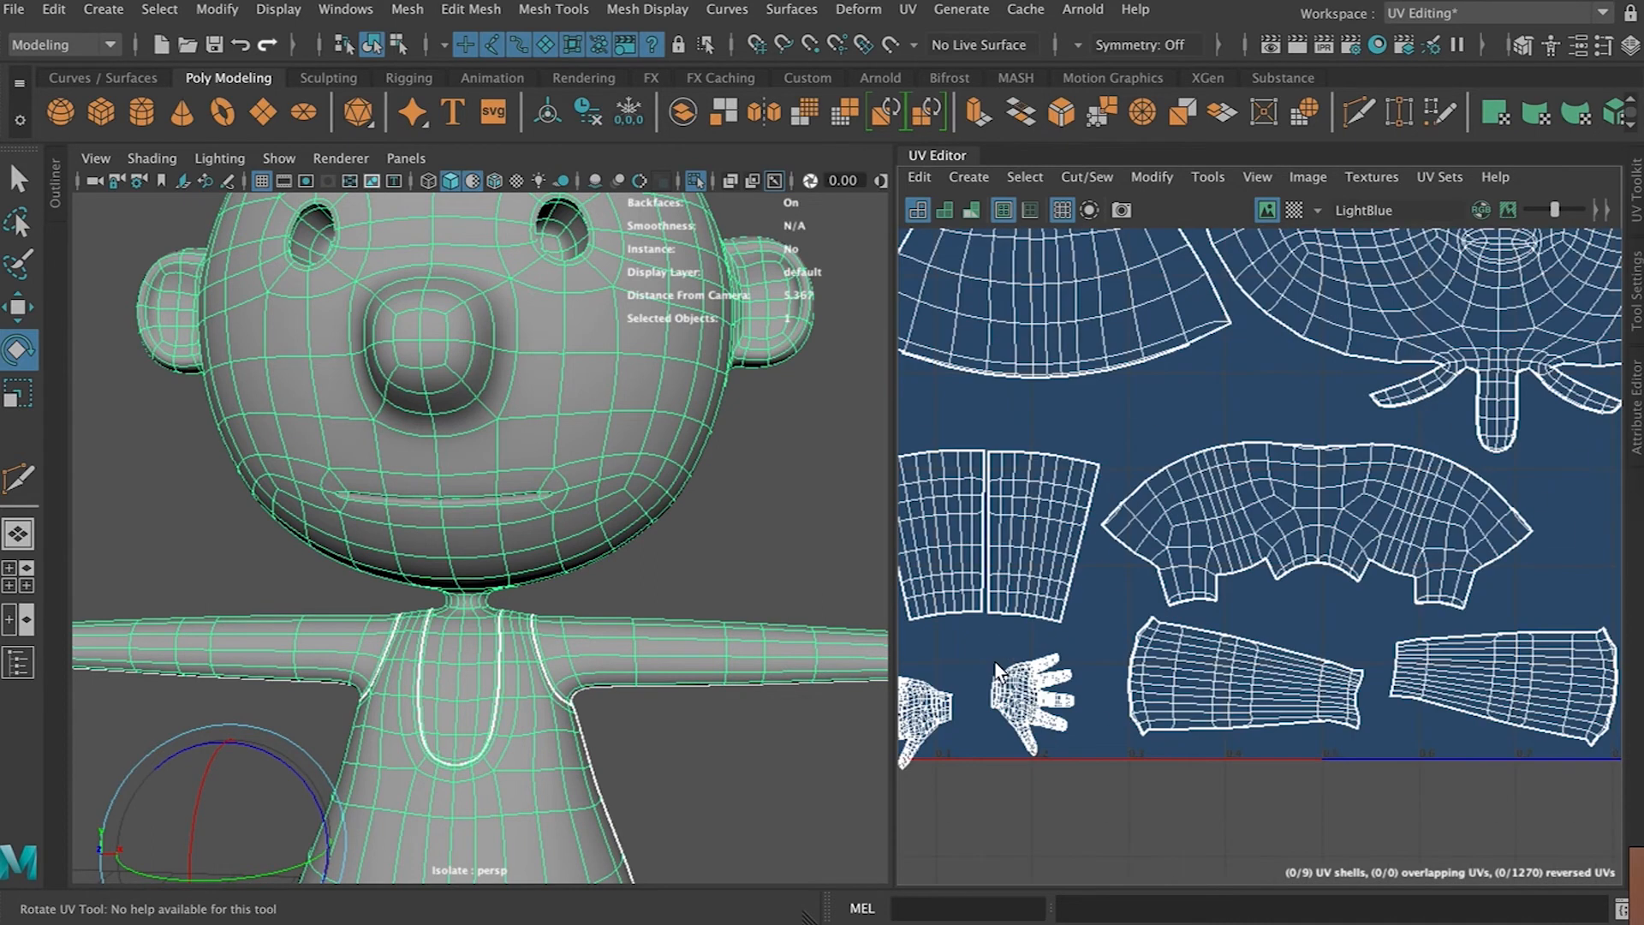
{"action": "scroll", "coordinate": [985, 693], "scroll_direction": "up", "scroll_amount": 1}
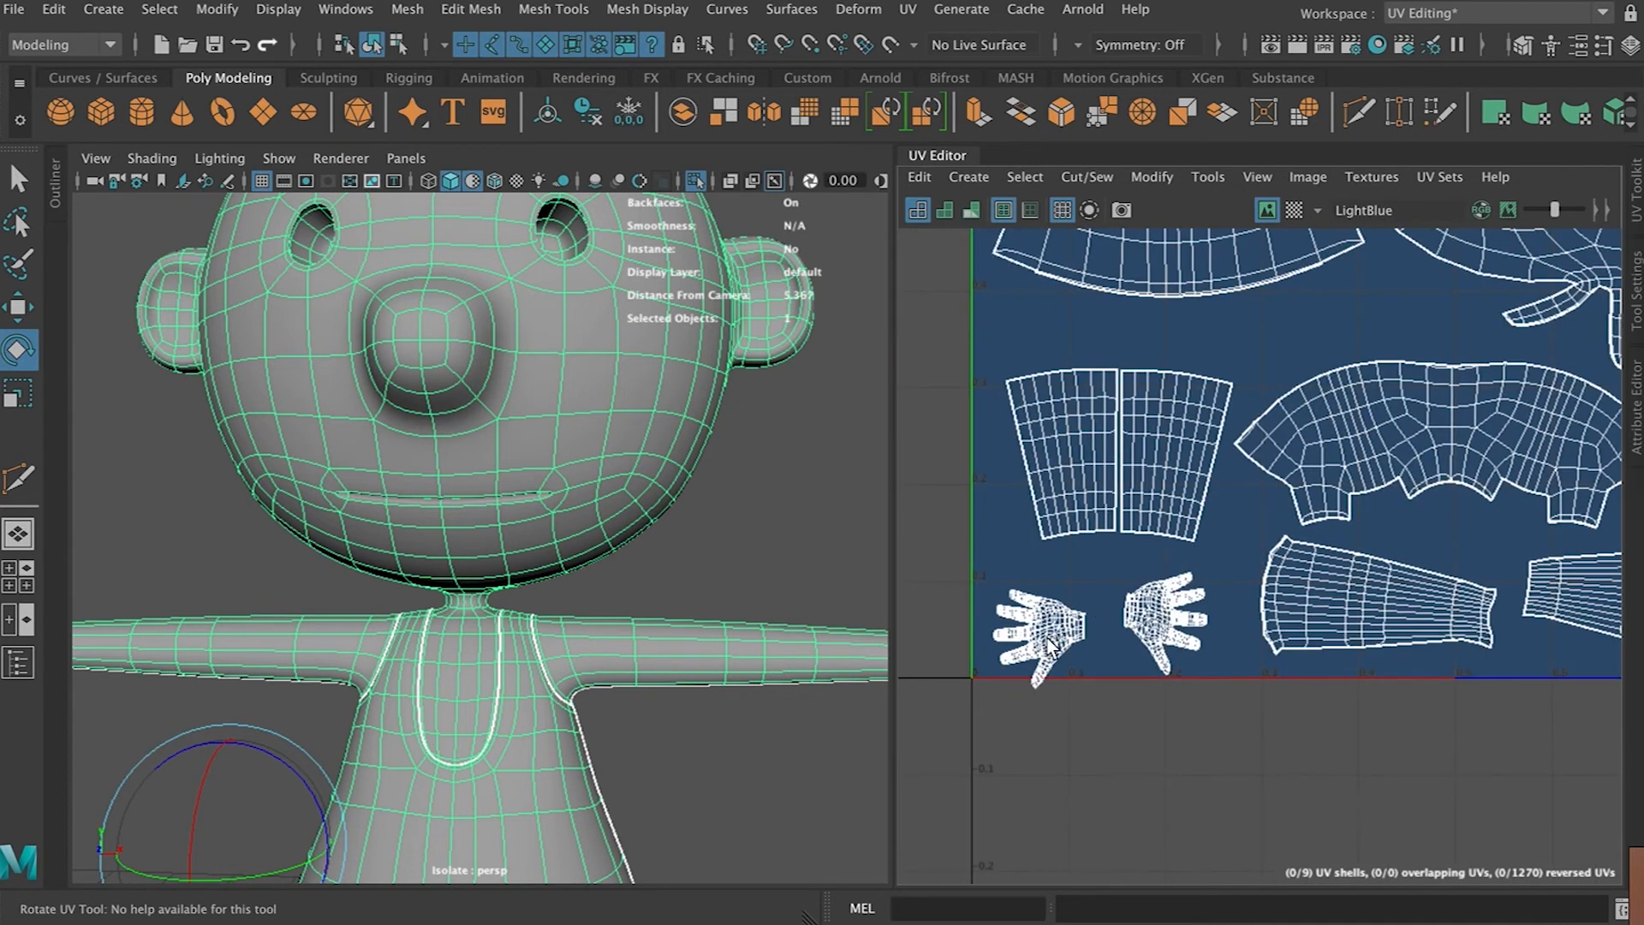
{"action": "right_click_drag", "start_coordinate": [1051, 642], "coordinate": [947, 596]}
{"action": "left_click", "coordinate": [1050, 638]}
{"action": "key", "text": "w"}
{"action": "left_click_drag", "start_coordinate": [1047, 640], "coordinate": [1049, 614]}
{"action": "left_click", "coordinate": [1165, 614]}
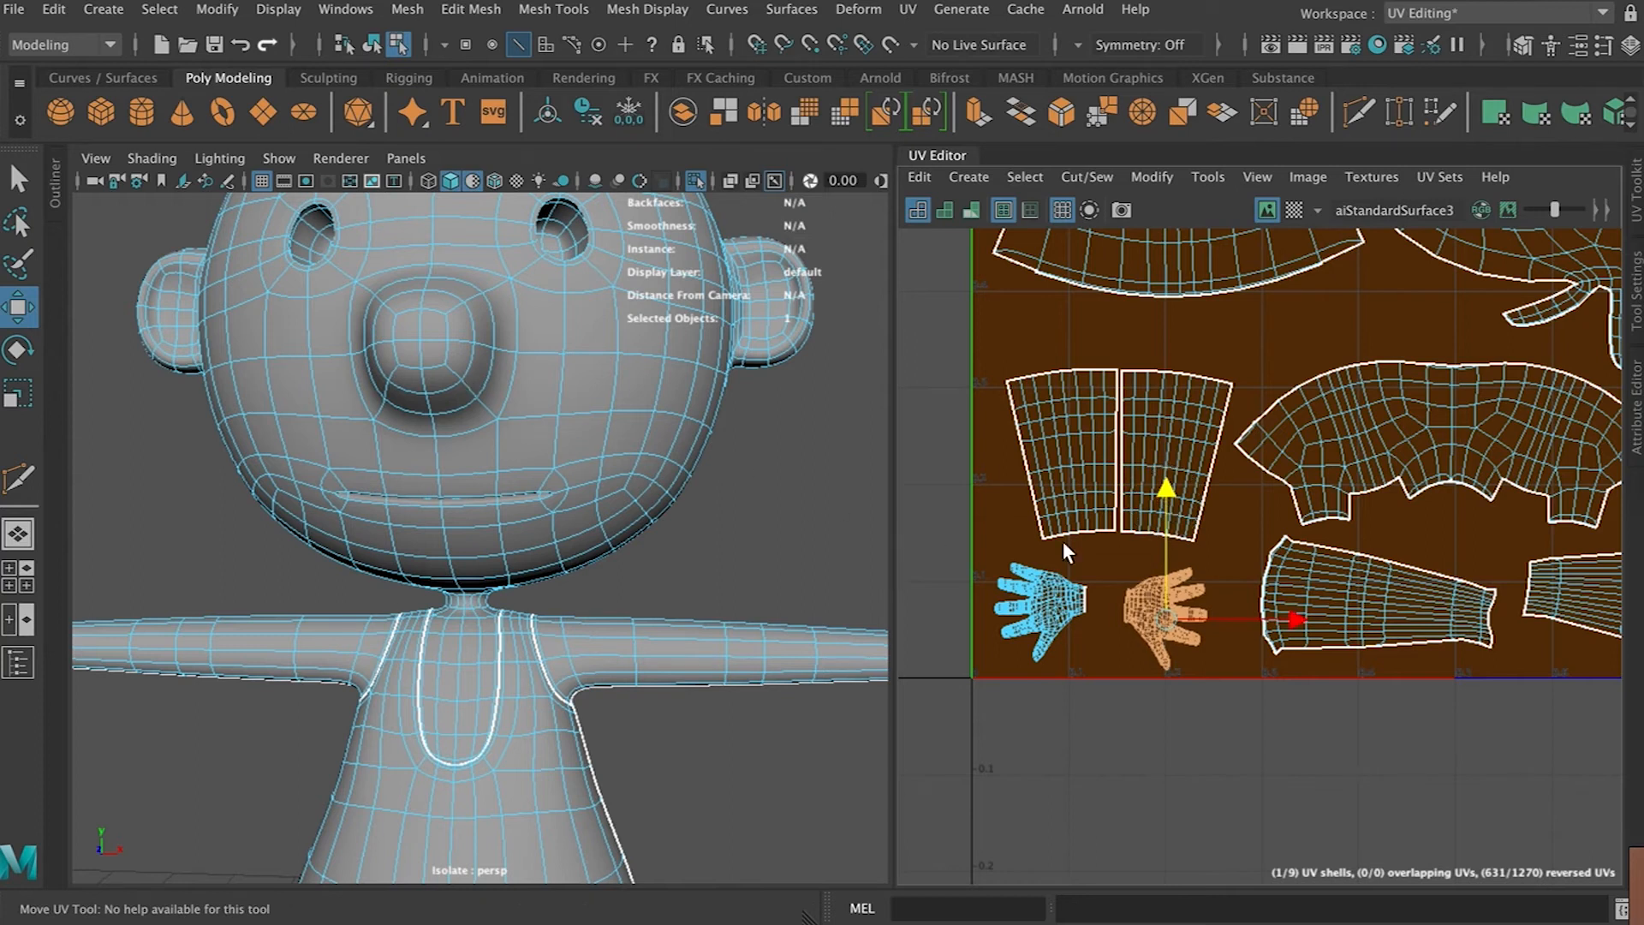
{"action": "right_click_drag", "start_coordinate": [696, 450], "coordinate": [805, 301]}
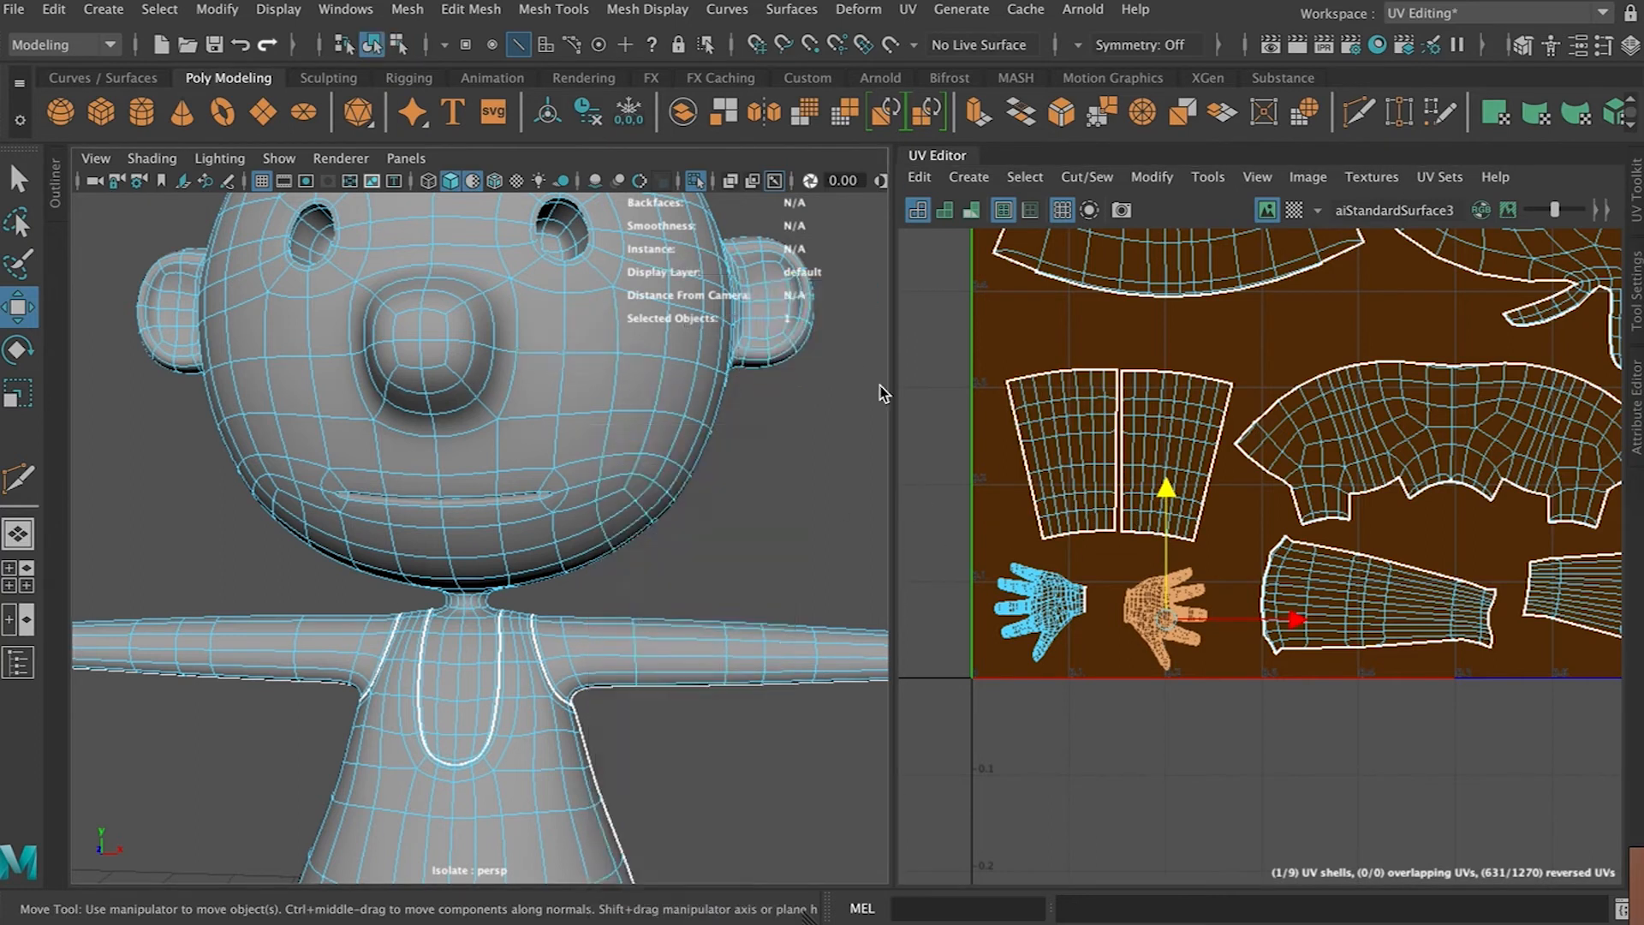
{"action": "scroll", "coordinate": [1111, 231], "scroll_direction": "down", "scroll_amount": 4}
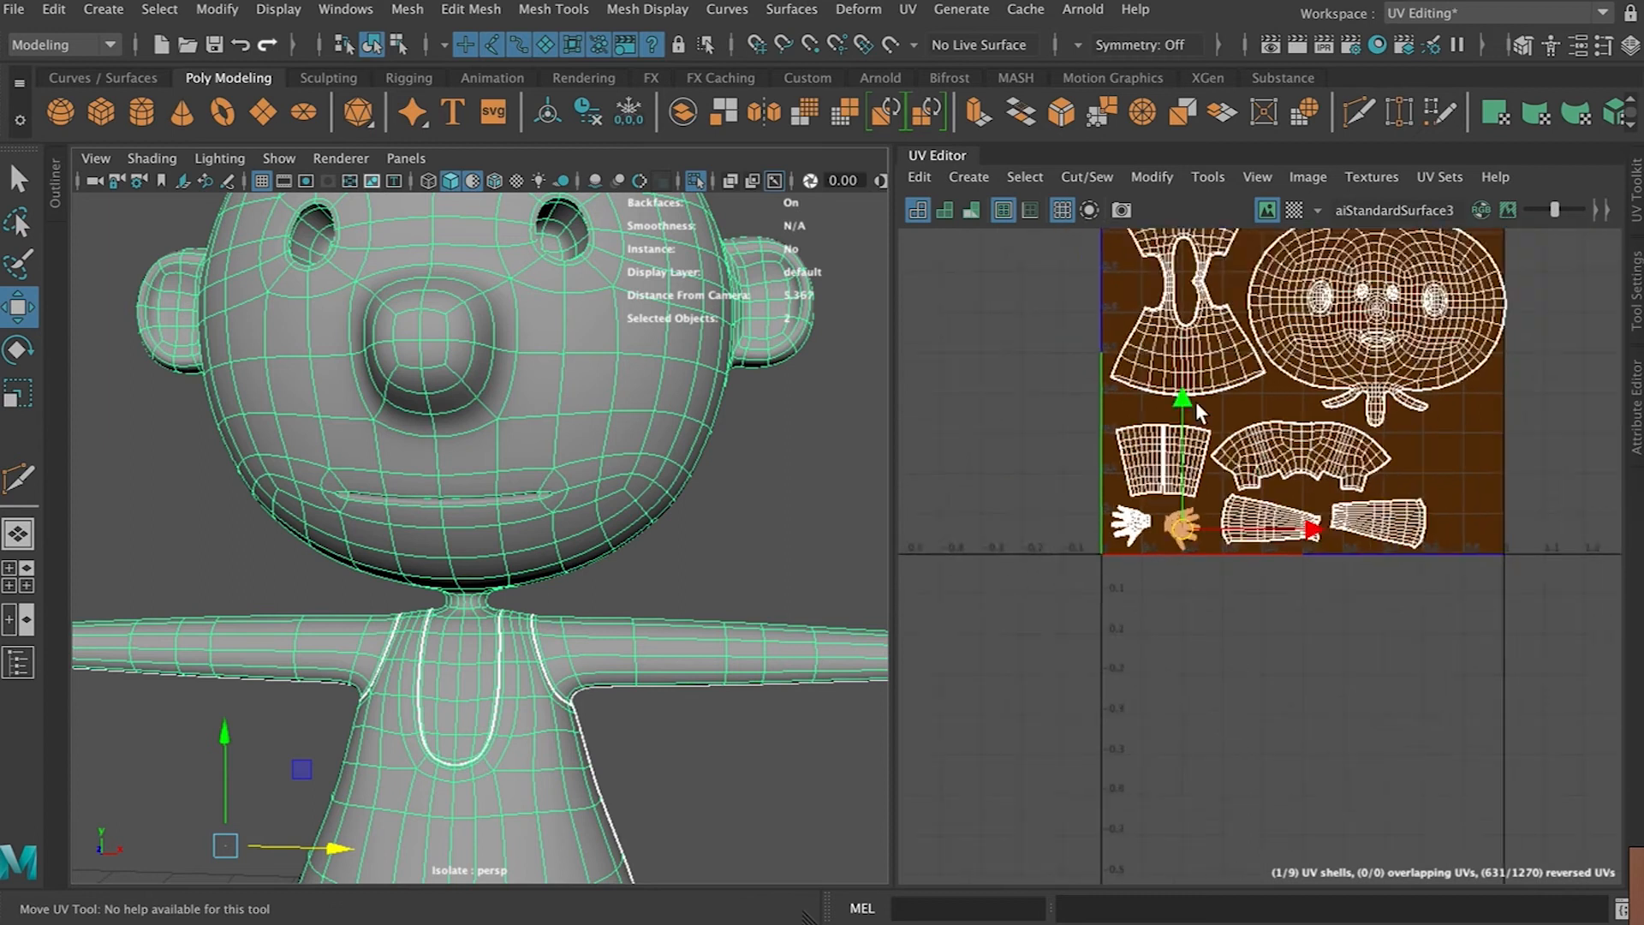
Open the UV Snapshot options and reset them to their default settings
{"action": "left_click", "coordinate": [1123, 210]}
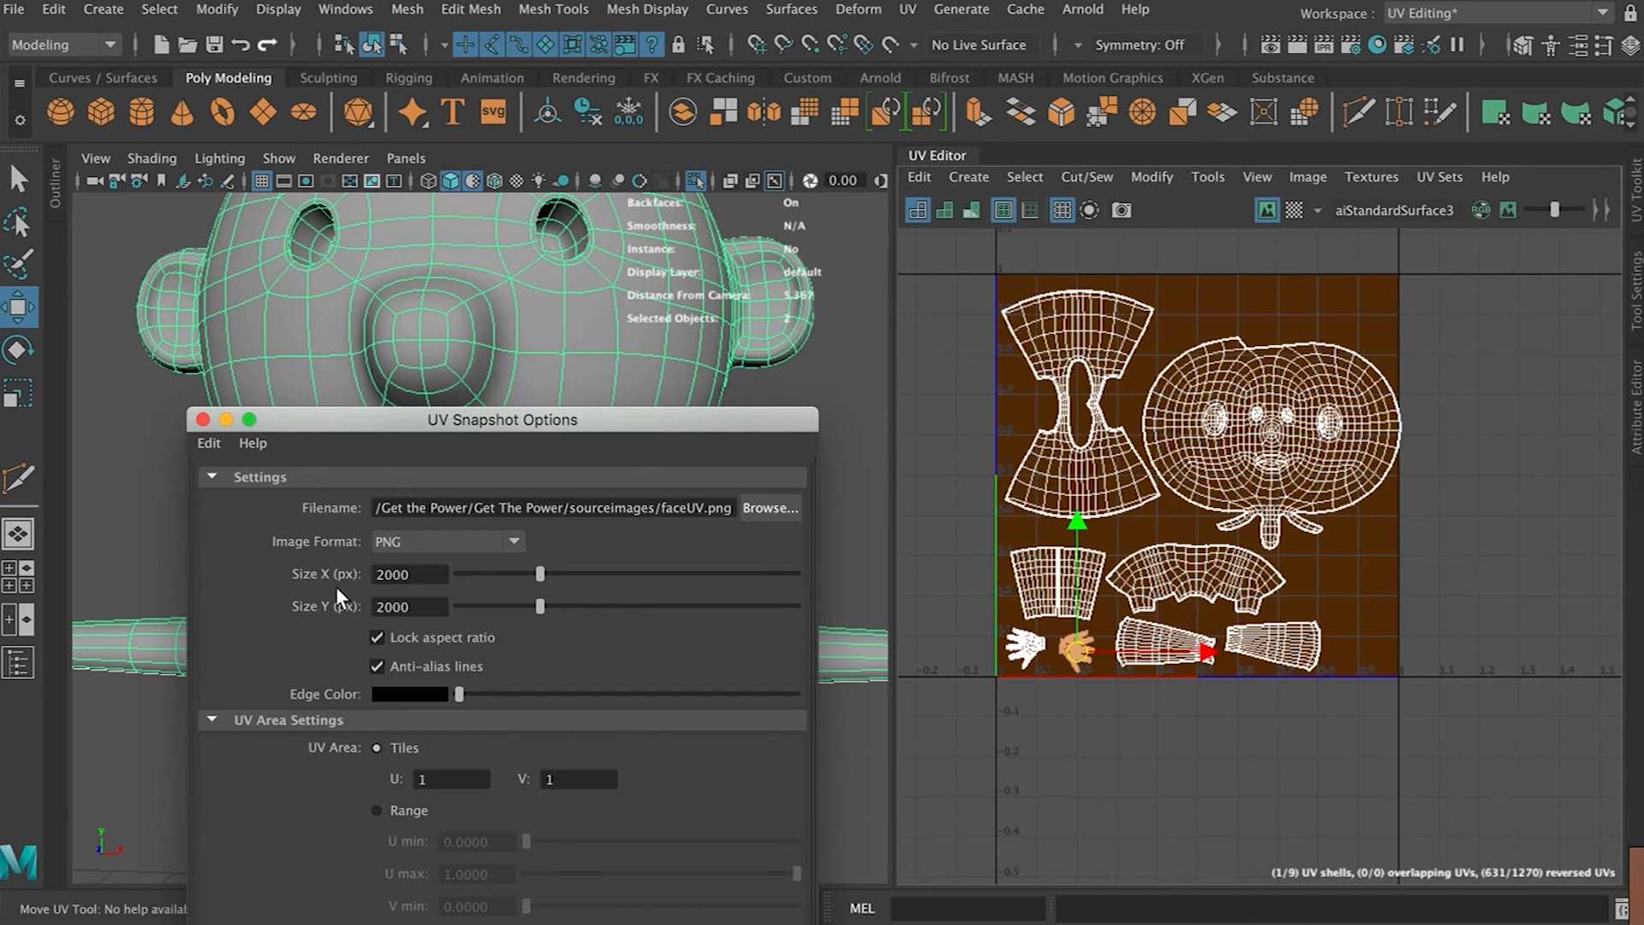
{"action": "left_click", "coordinate": [209, 442]}
{"action": "left_click", "coordinate": [266, 492]}
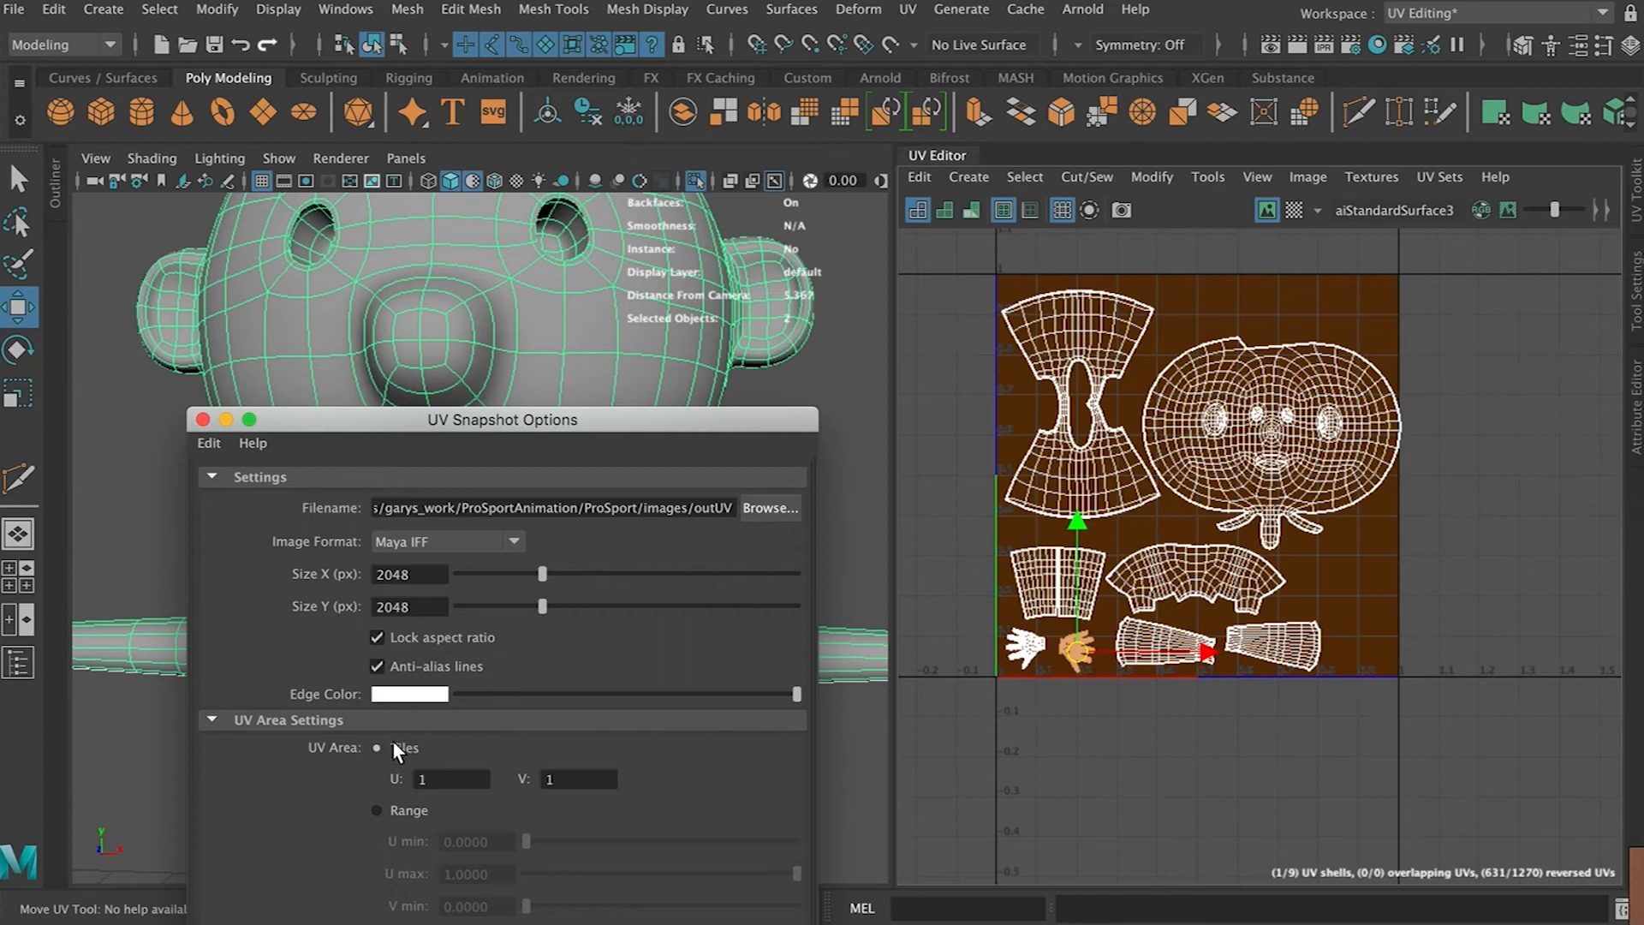
Set the snapshot file name to UVMAP.png in the project's images folder
{"action": "left_click_drag", "start_coordinate": [393, 509], "coordinate": [676, 517]}
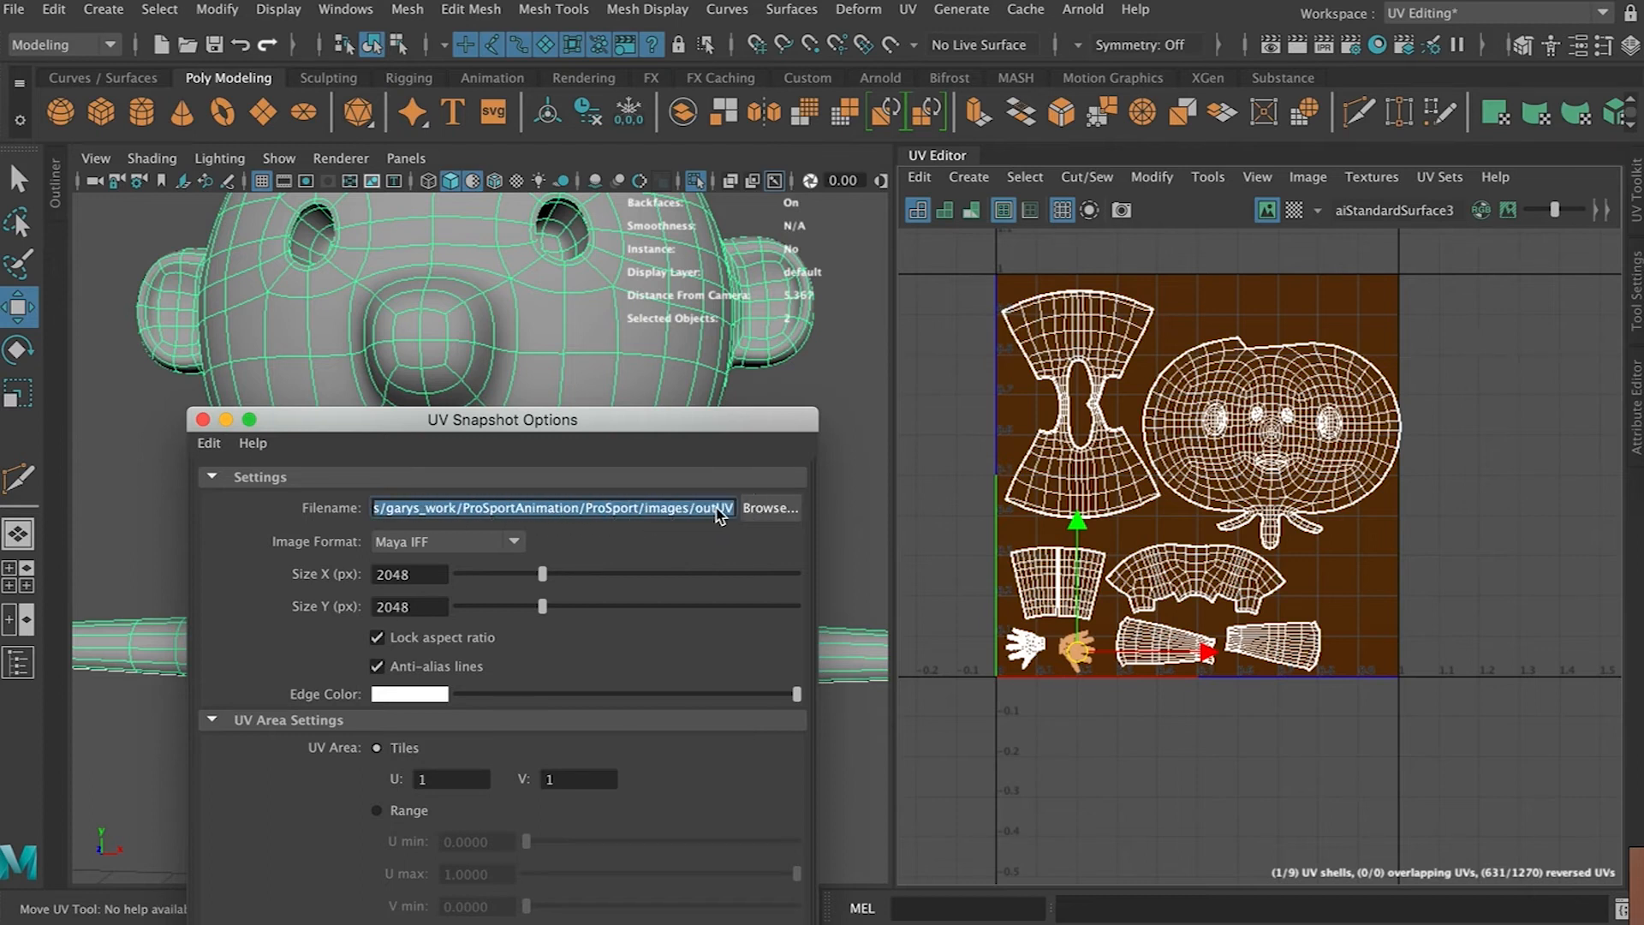
{"action": "left_click", "coordinate": [770, 508]}
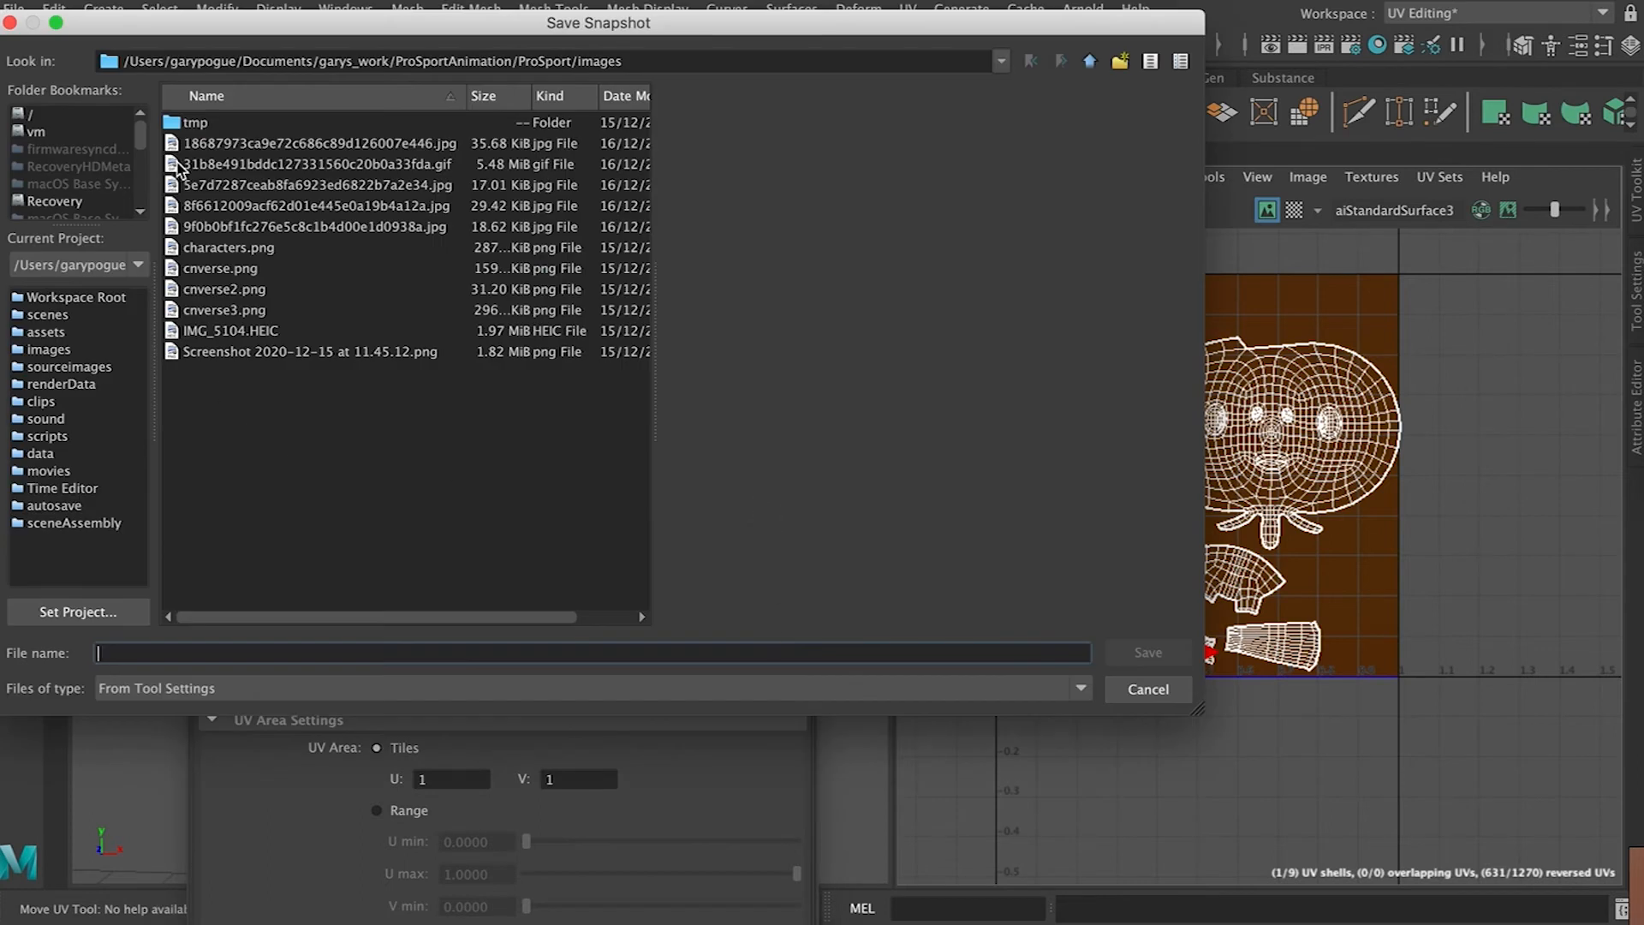
{"action": "left_click", "coordinate": [650, 61]}
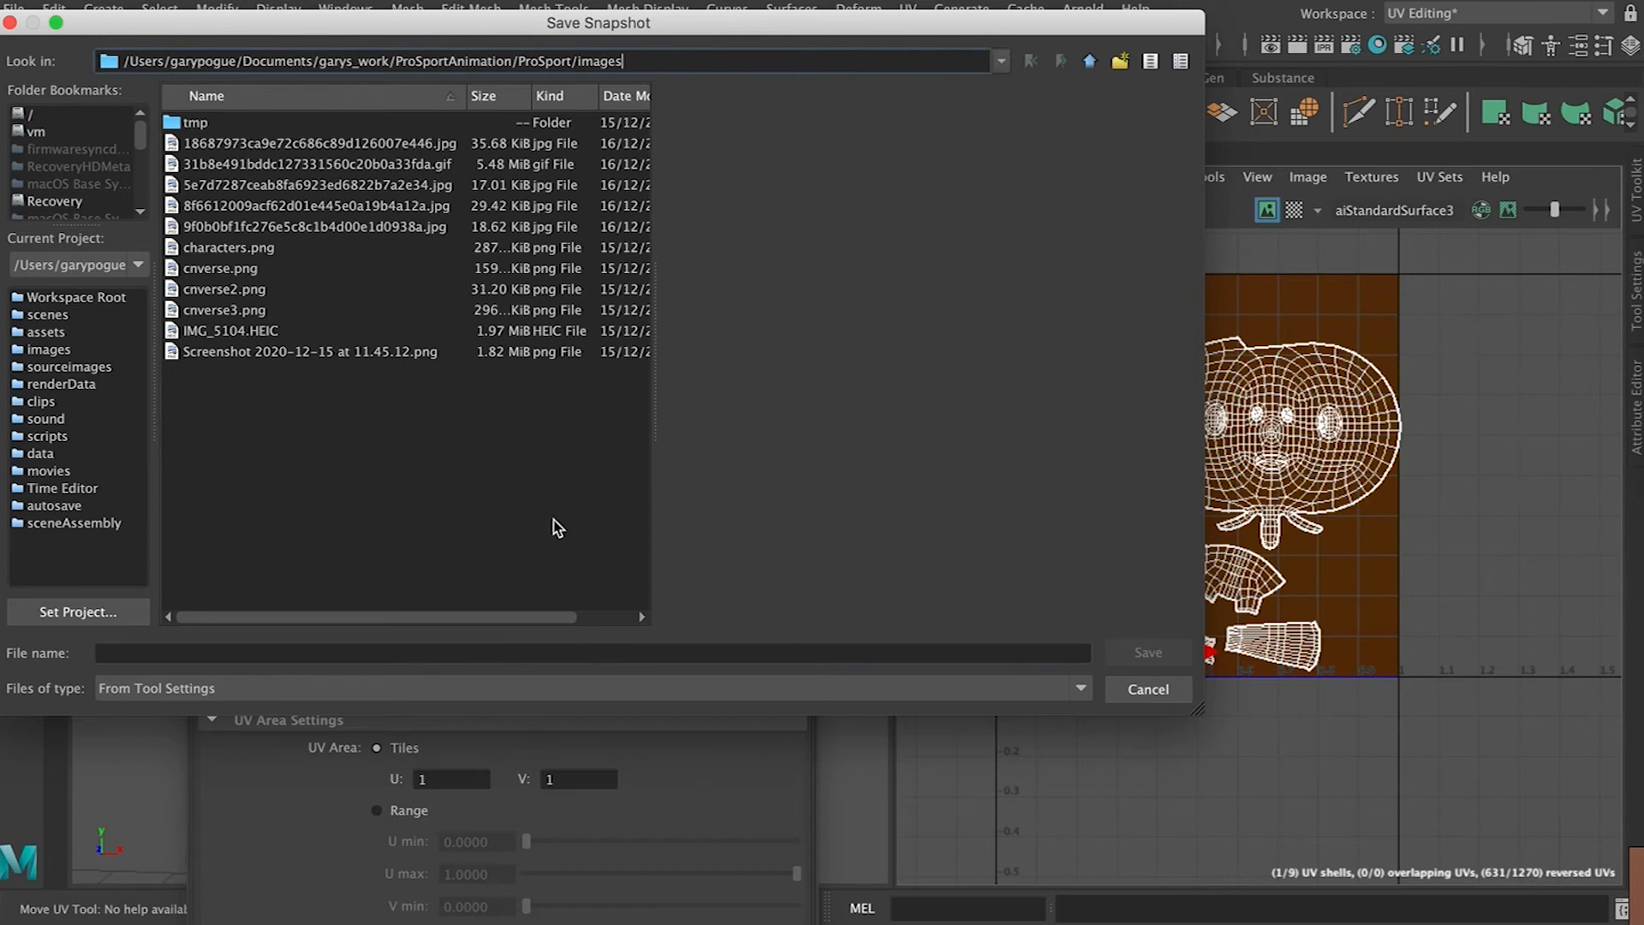
{"action": "left_click", "coordinate": [370, 654]}
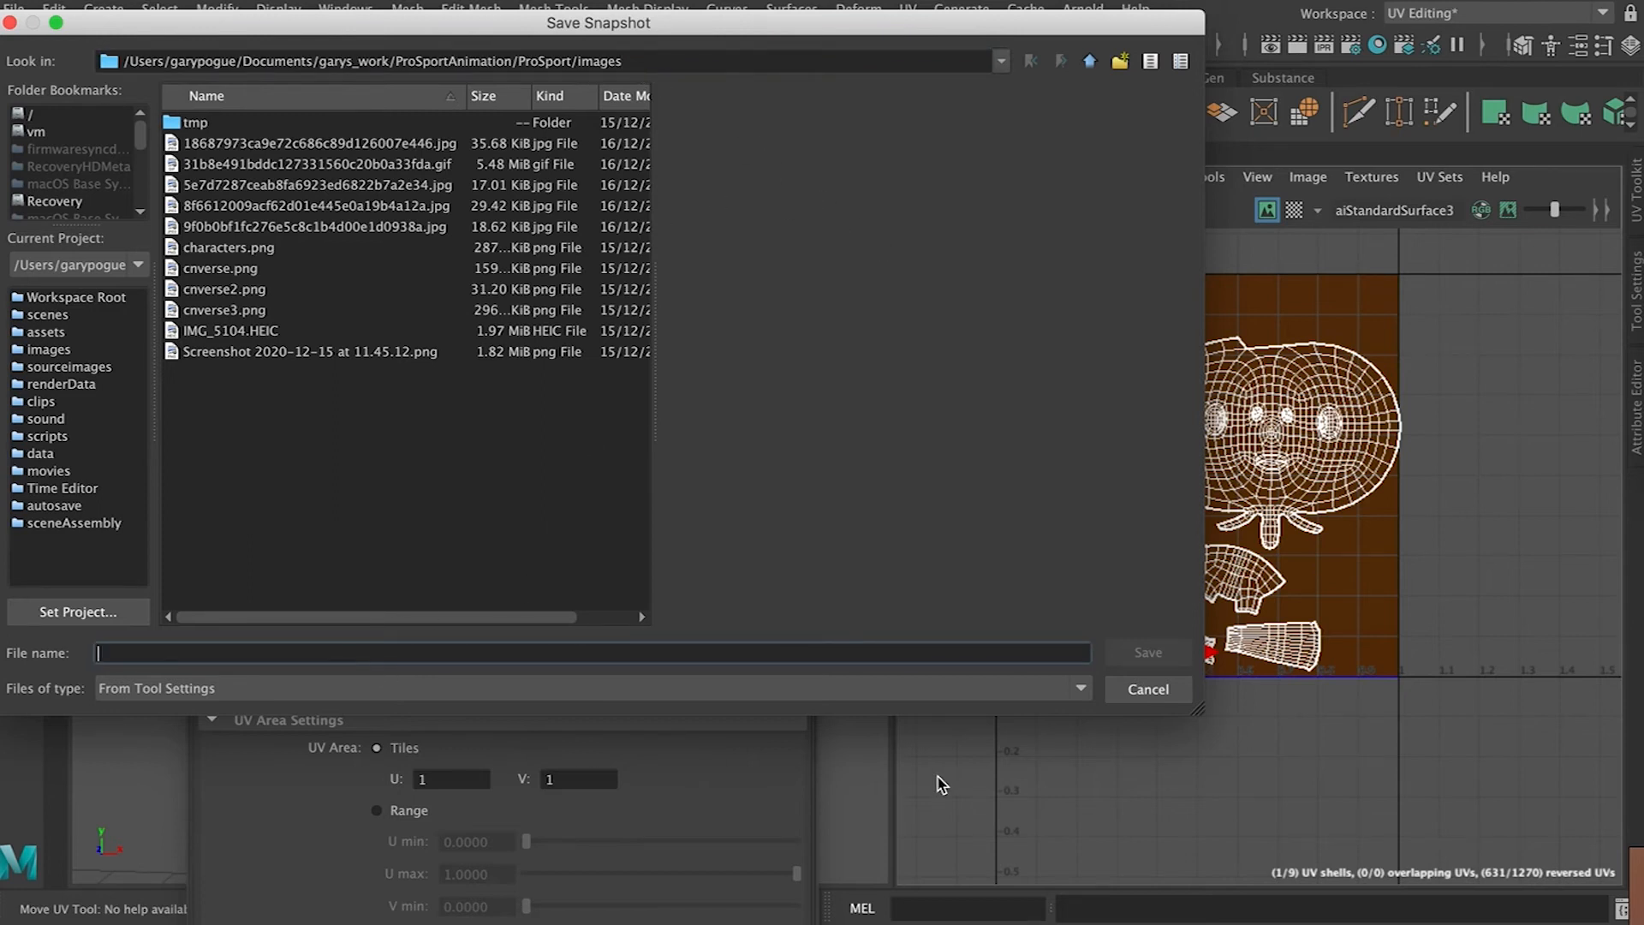
{"action": "type", "text": "UVMAP.png"}
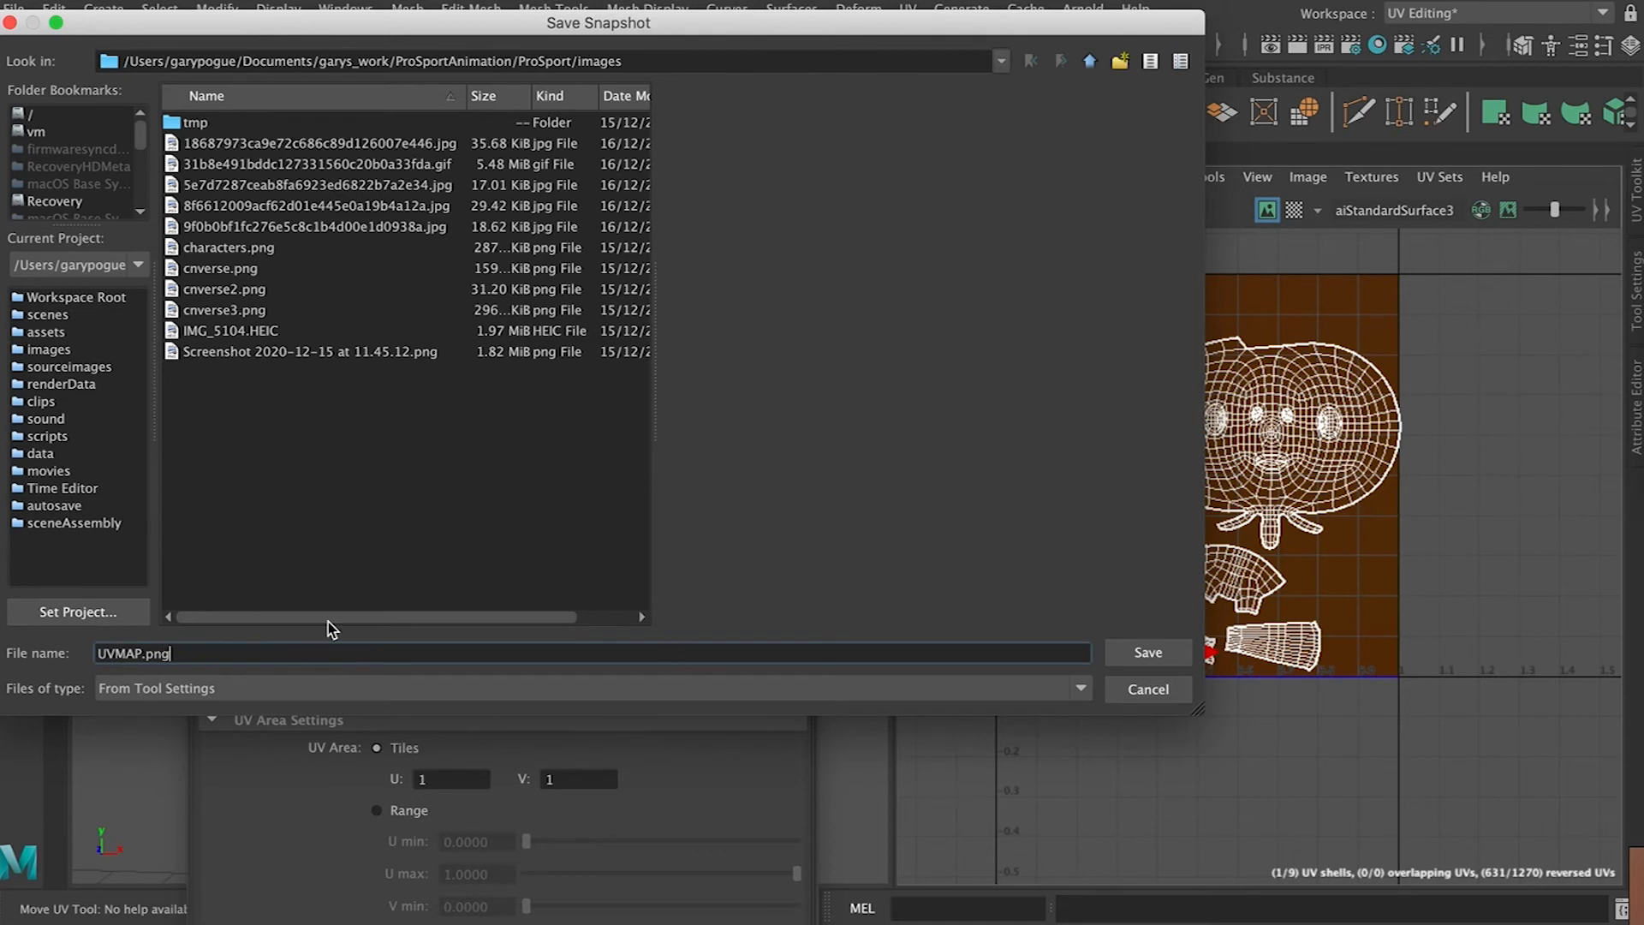
{"action": "left_click", "coordinate": [1147, 653]}
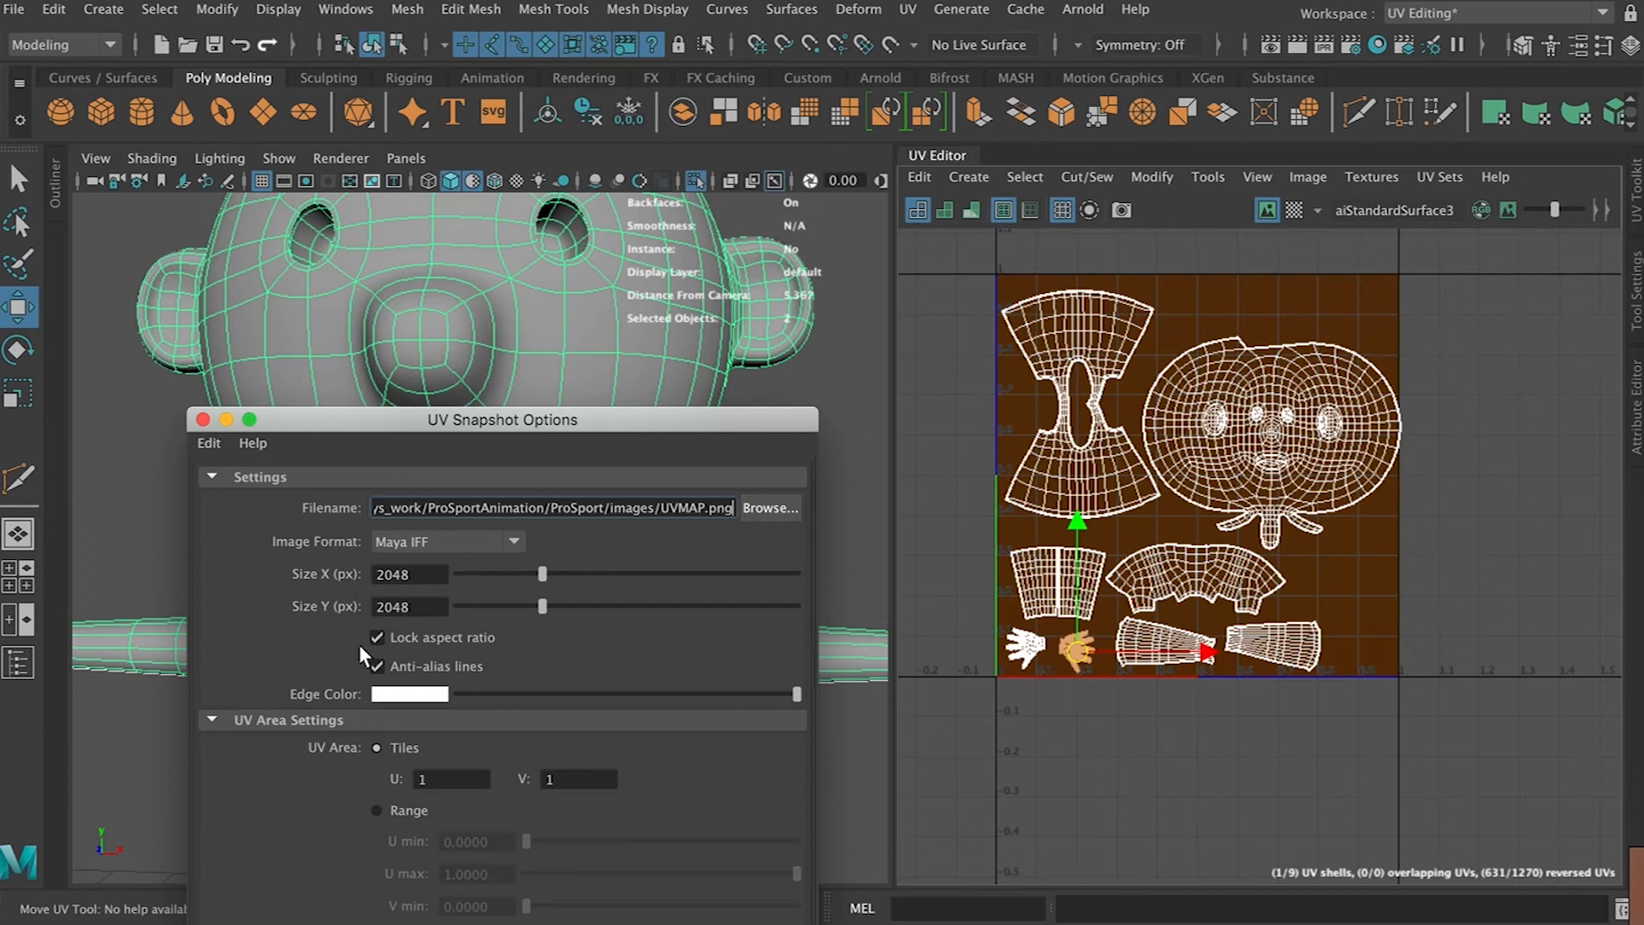
Set the snapshot image format to PNG, apply the UV snapshot and close the dialog
{"action": "double_click", "coordinate": [425, 573]}
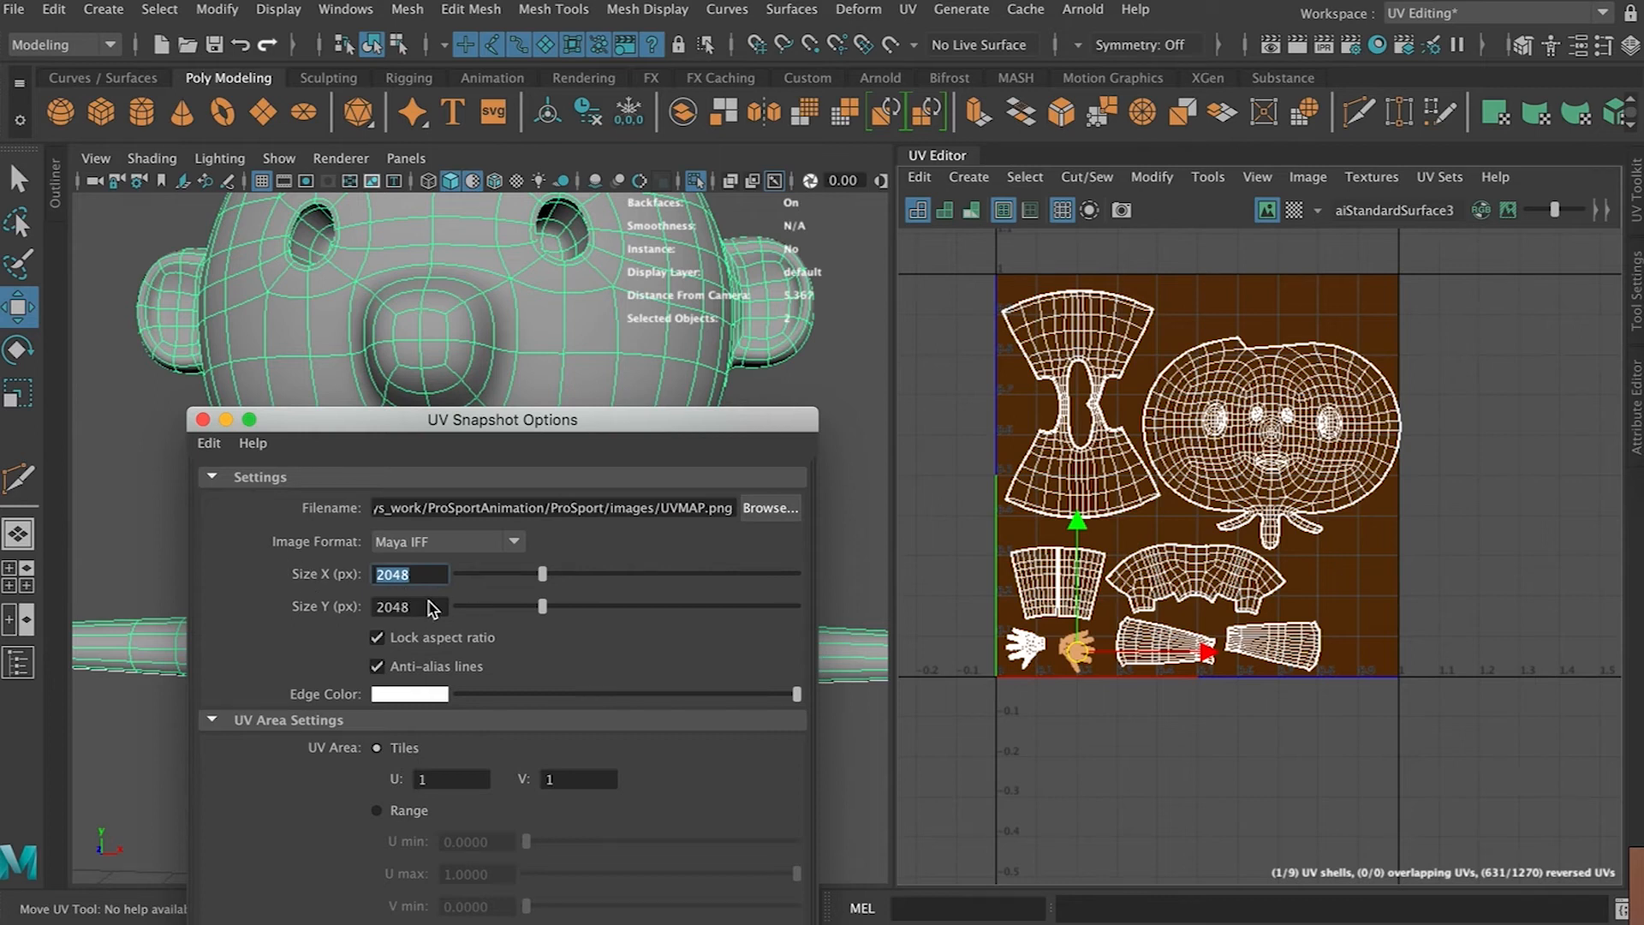
{"action": "left_click", "coordinate": [505, 548]}
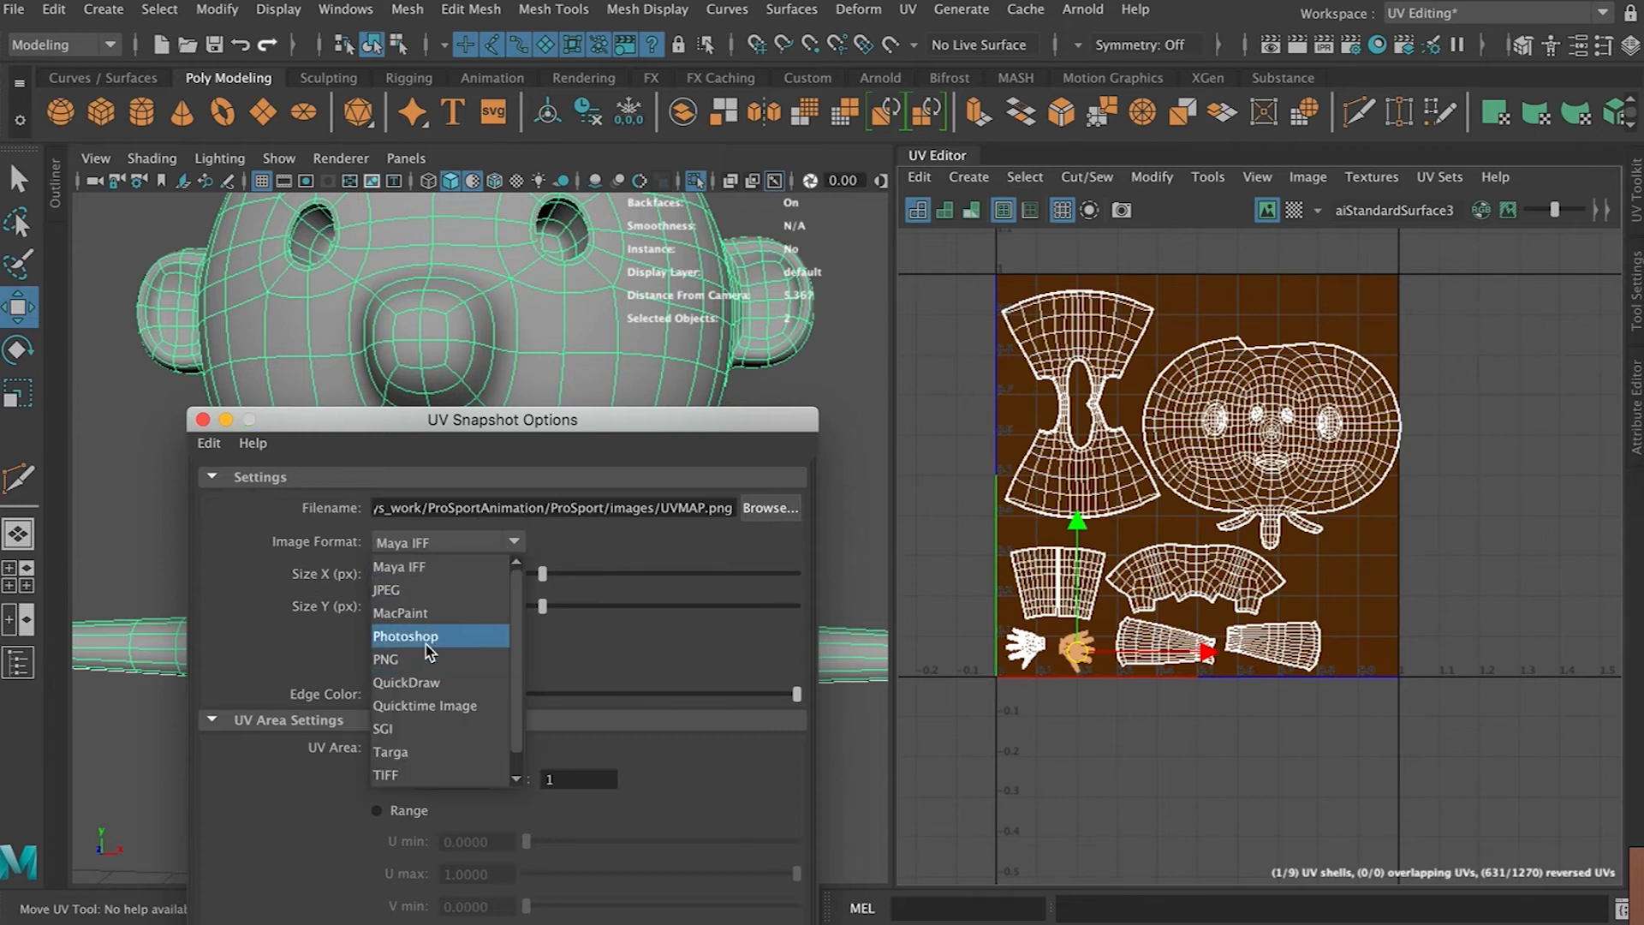
{"action": "left_click", "coordinate": [437, 663]}
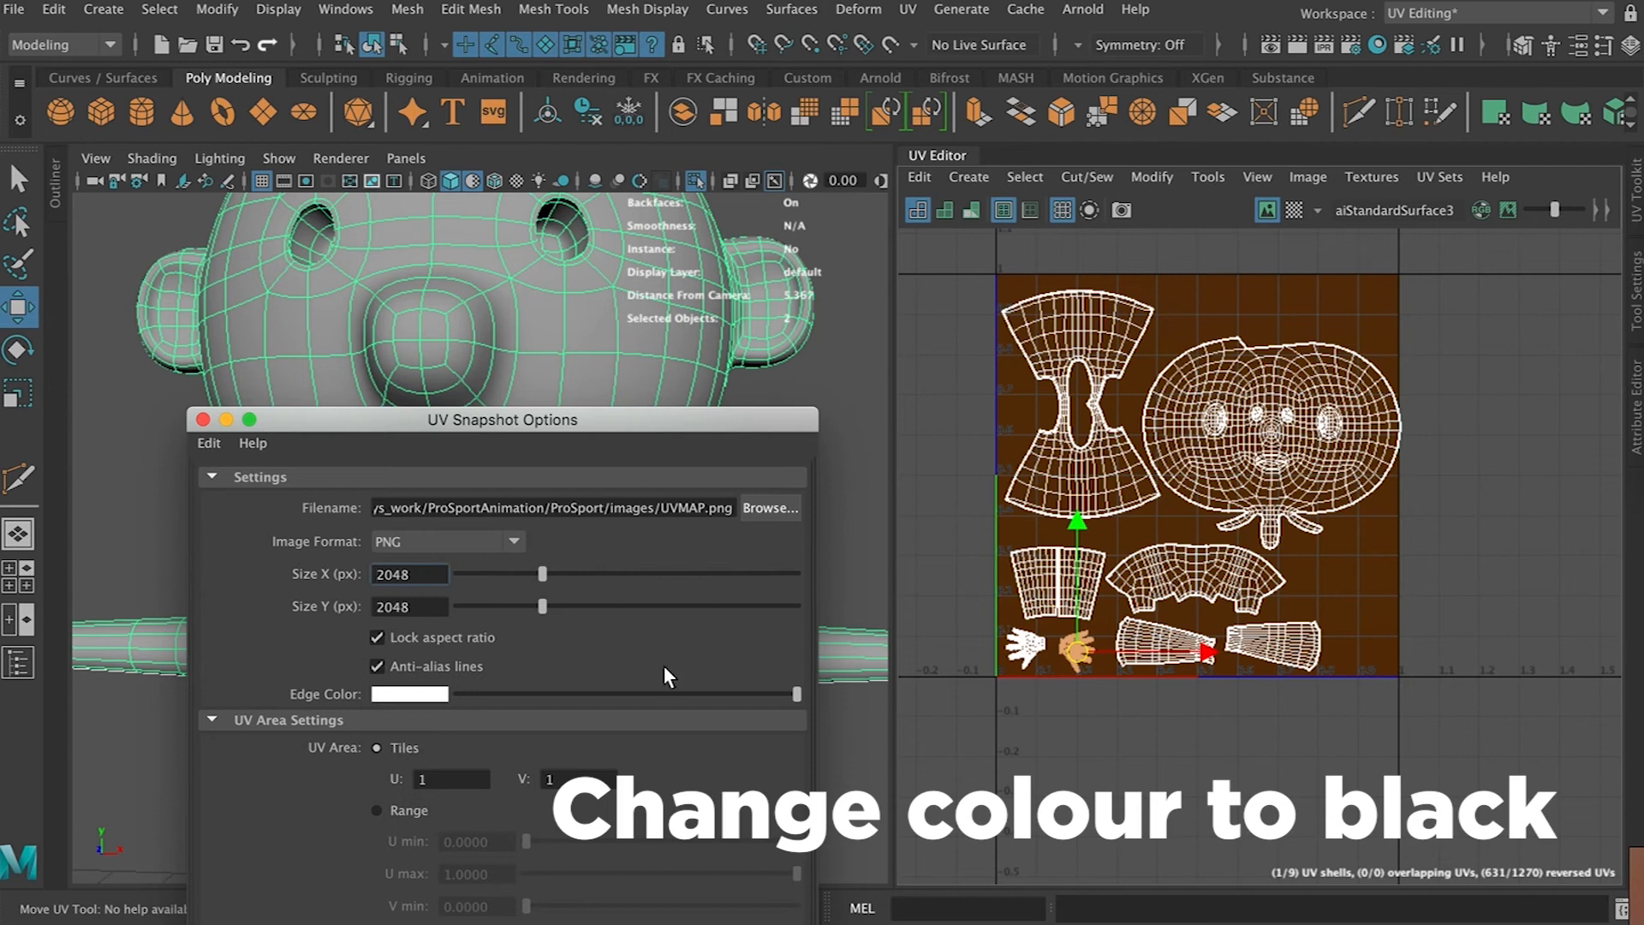
{"action": "left_click_drag", "start_coordinate": [677, 421], "coordinate": [733, 187]}
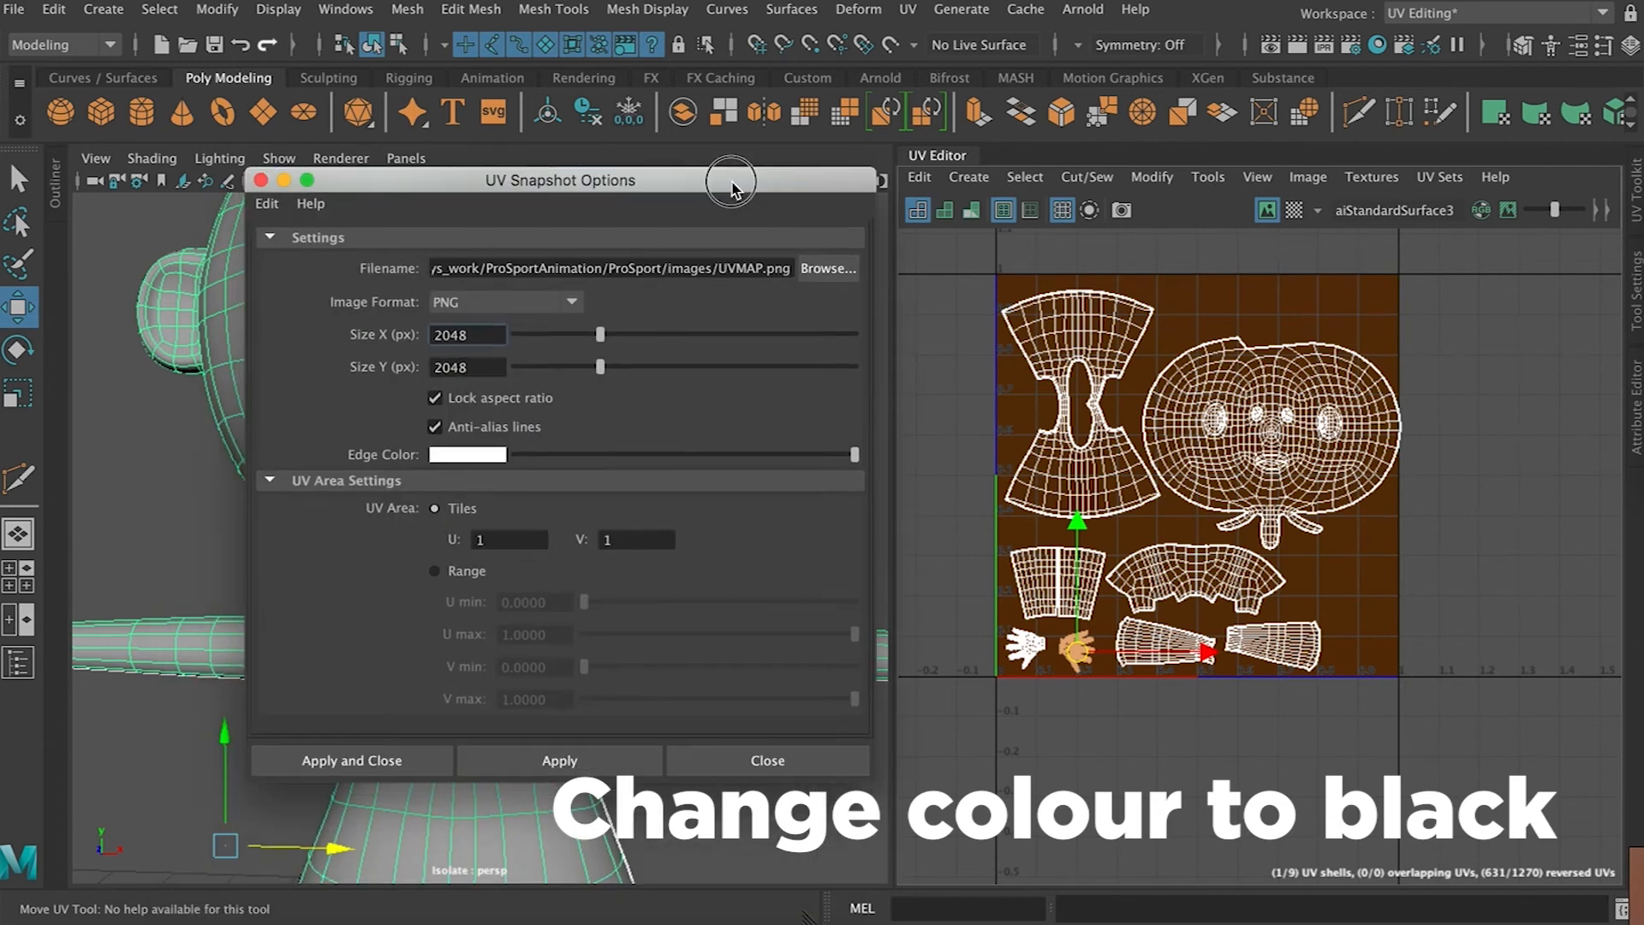
{"action": "left_click", "coordinate": [538, 768]}
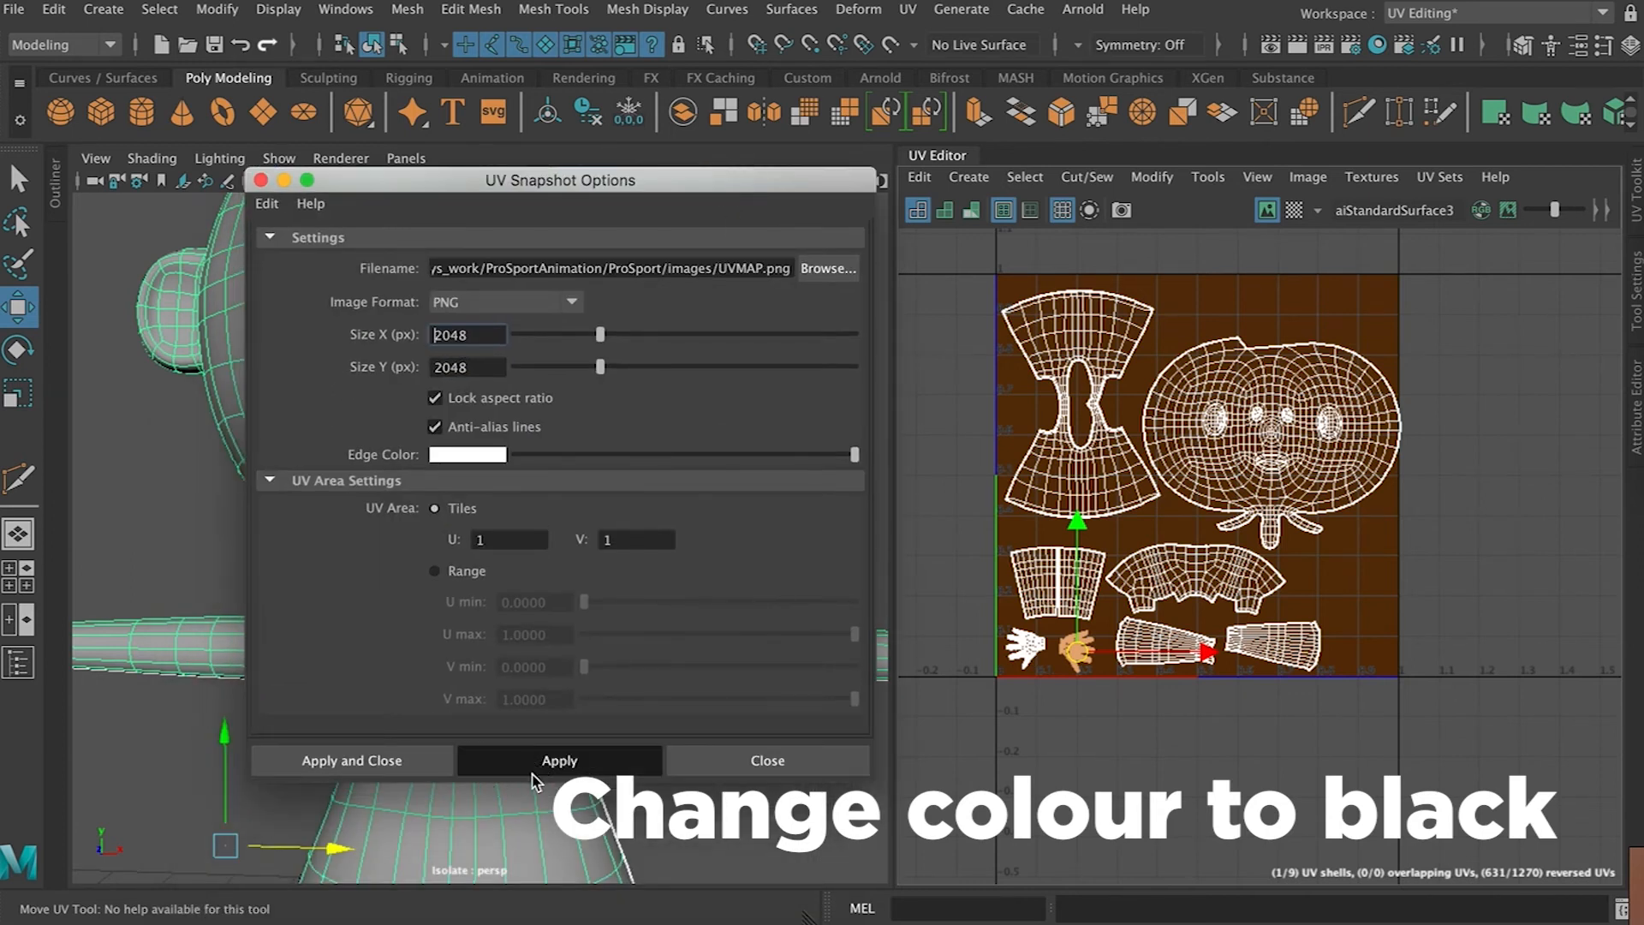
{"action": "left_click", "coordinate": [765, 760]}
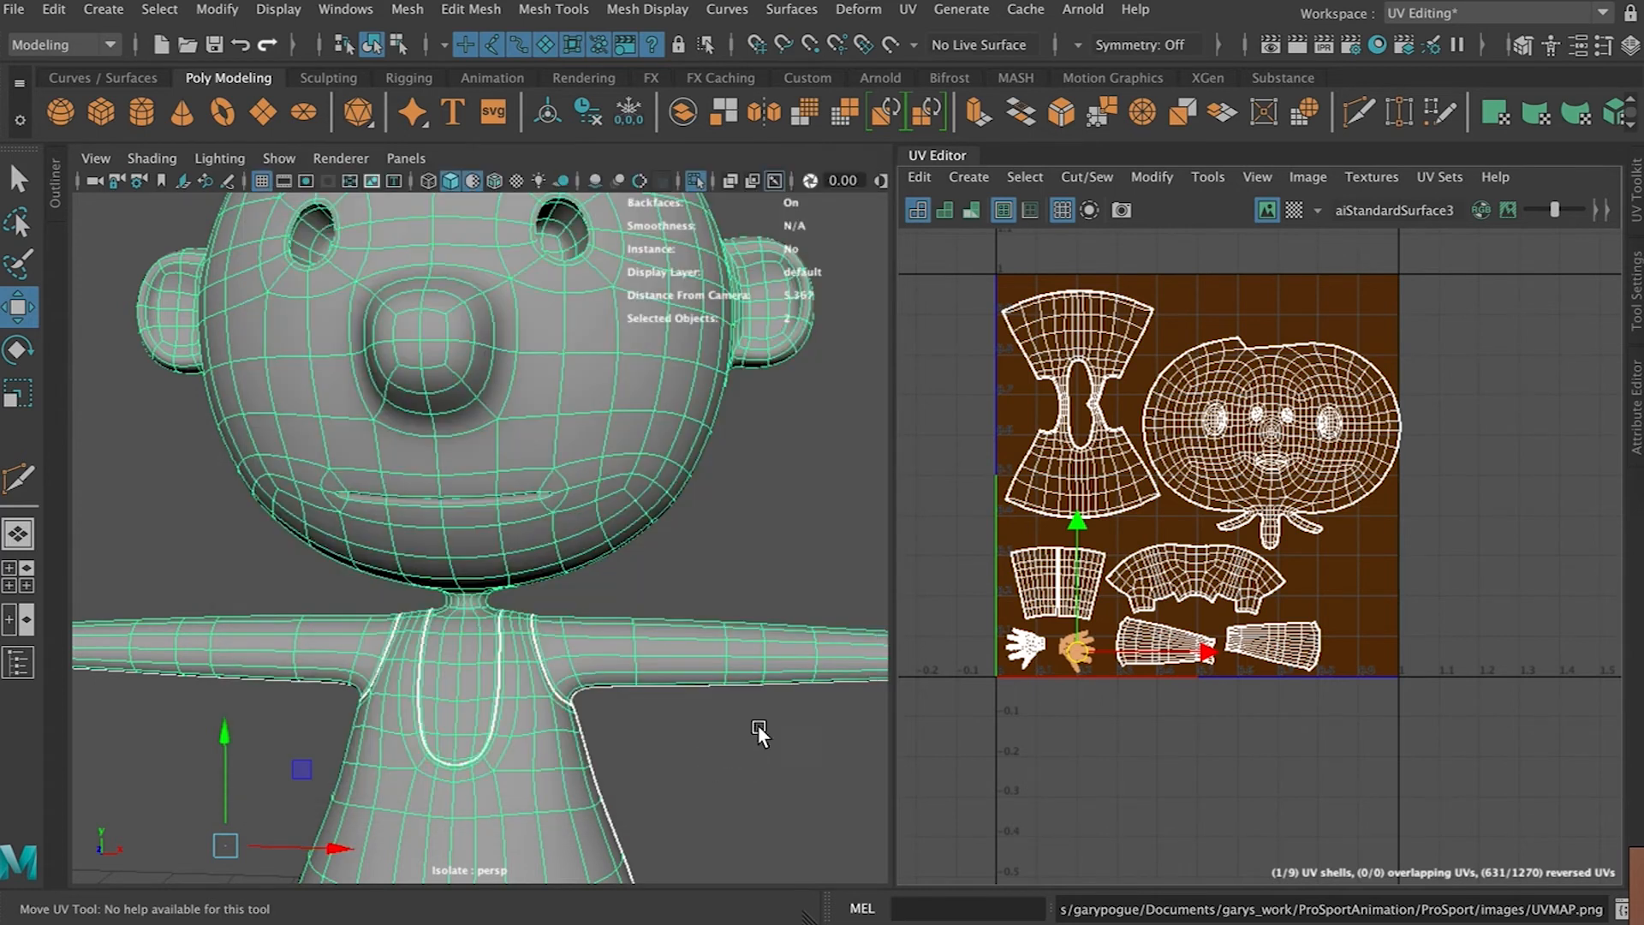
Locate UVMAP.png in the project's images folder and open it in Photoshop
{"action": "left_click", "coordinate": [117, 911]}
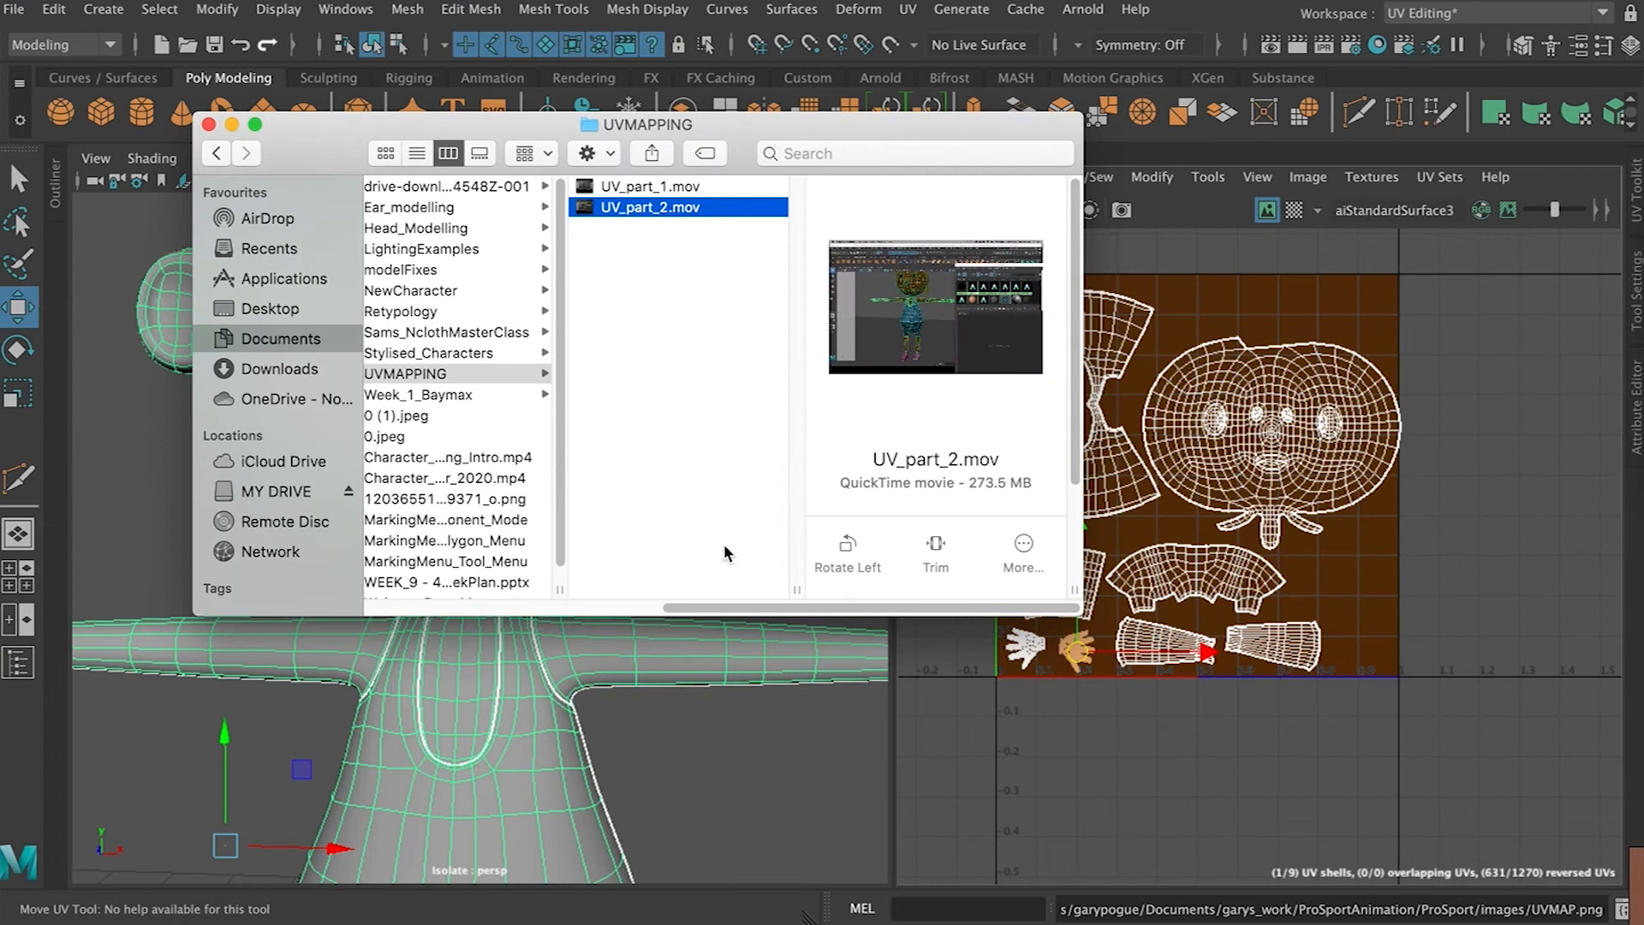
{"action": "left_click", "coordinate": [443, 334]}
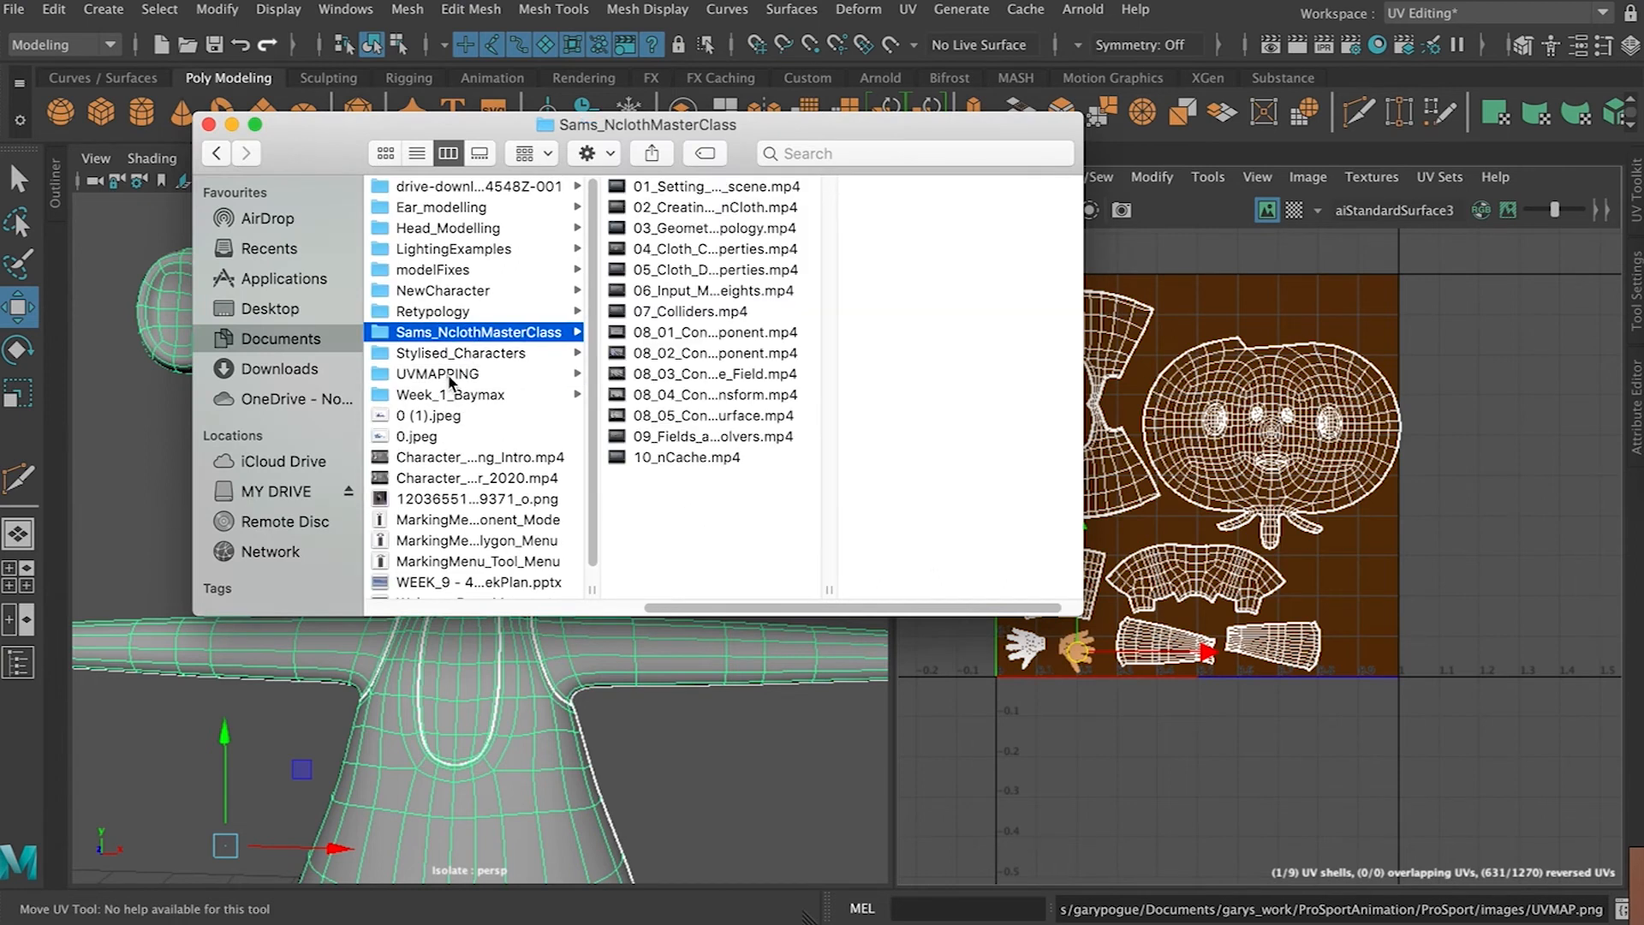
{"action": "left_click", "coordinate": [454, 377]}
{"action": "scroll", "coordinate": [685, 589], "scroll_direction": "left", "scroll_amount": 5}
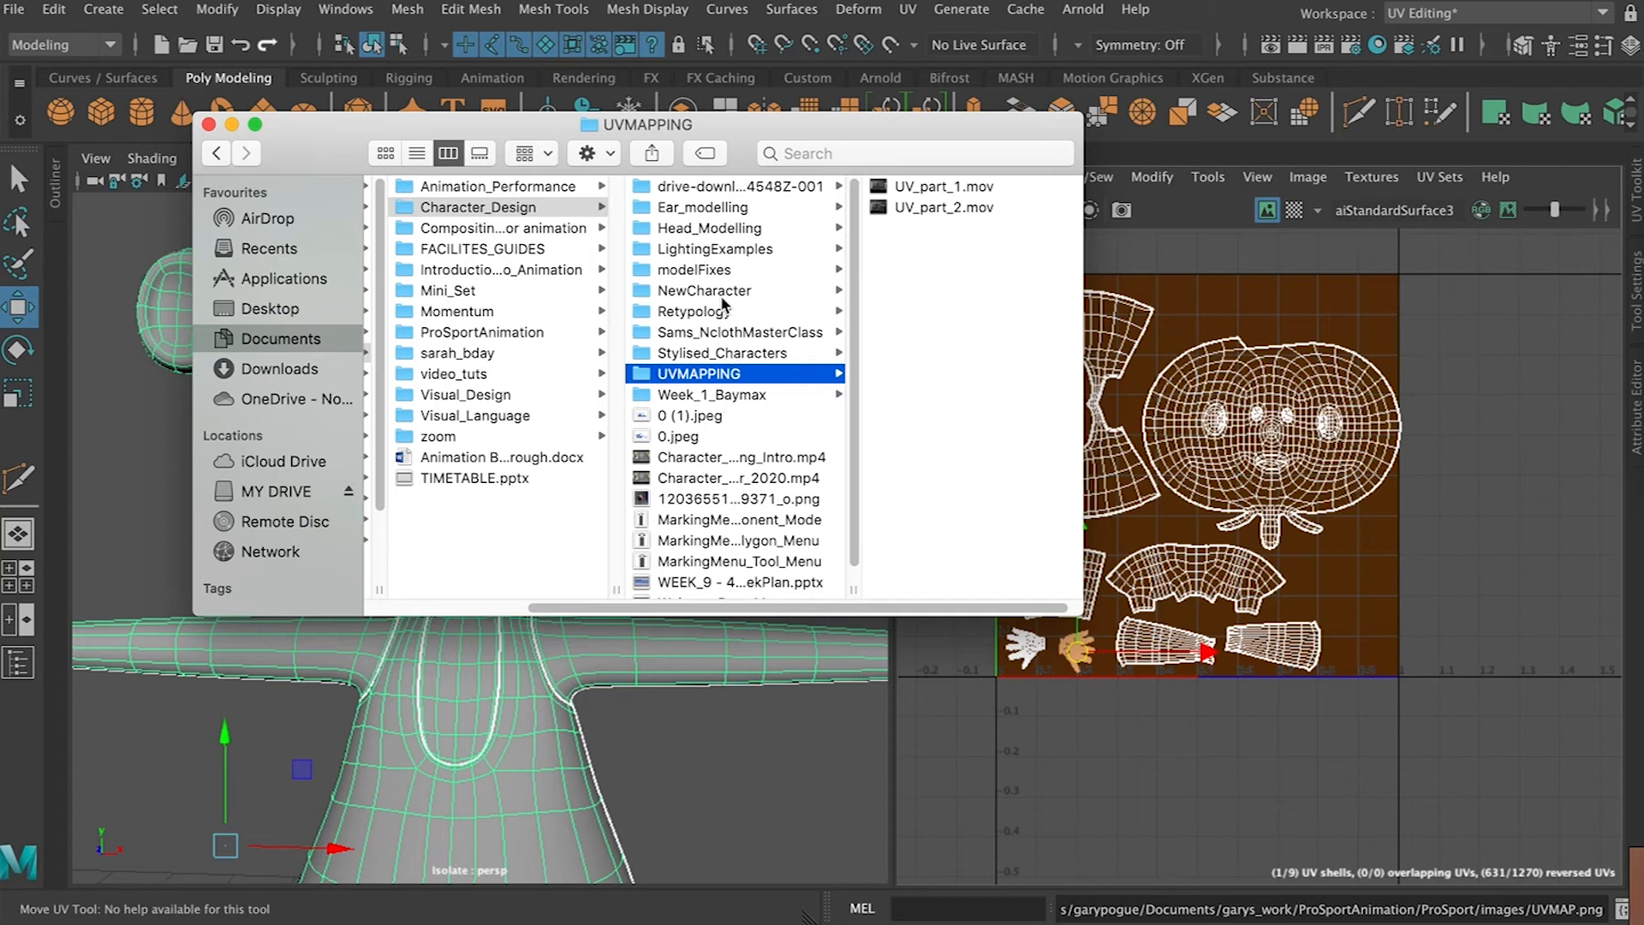
{"action": "left_click", "coordinate": [482, 334]}
{"action": "left_click", "coordinate": [685, 209]}
{"action": "left_click", "coordinate": [920, 293]}
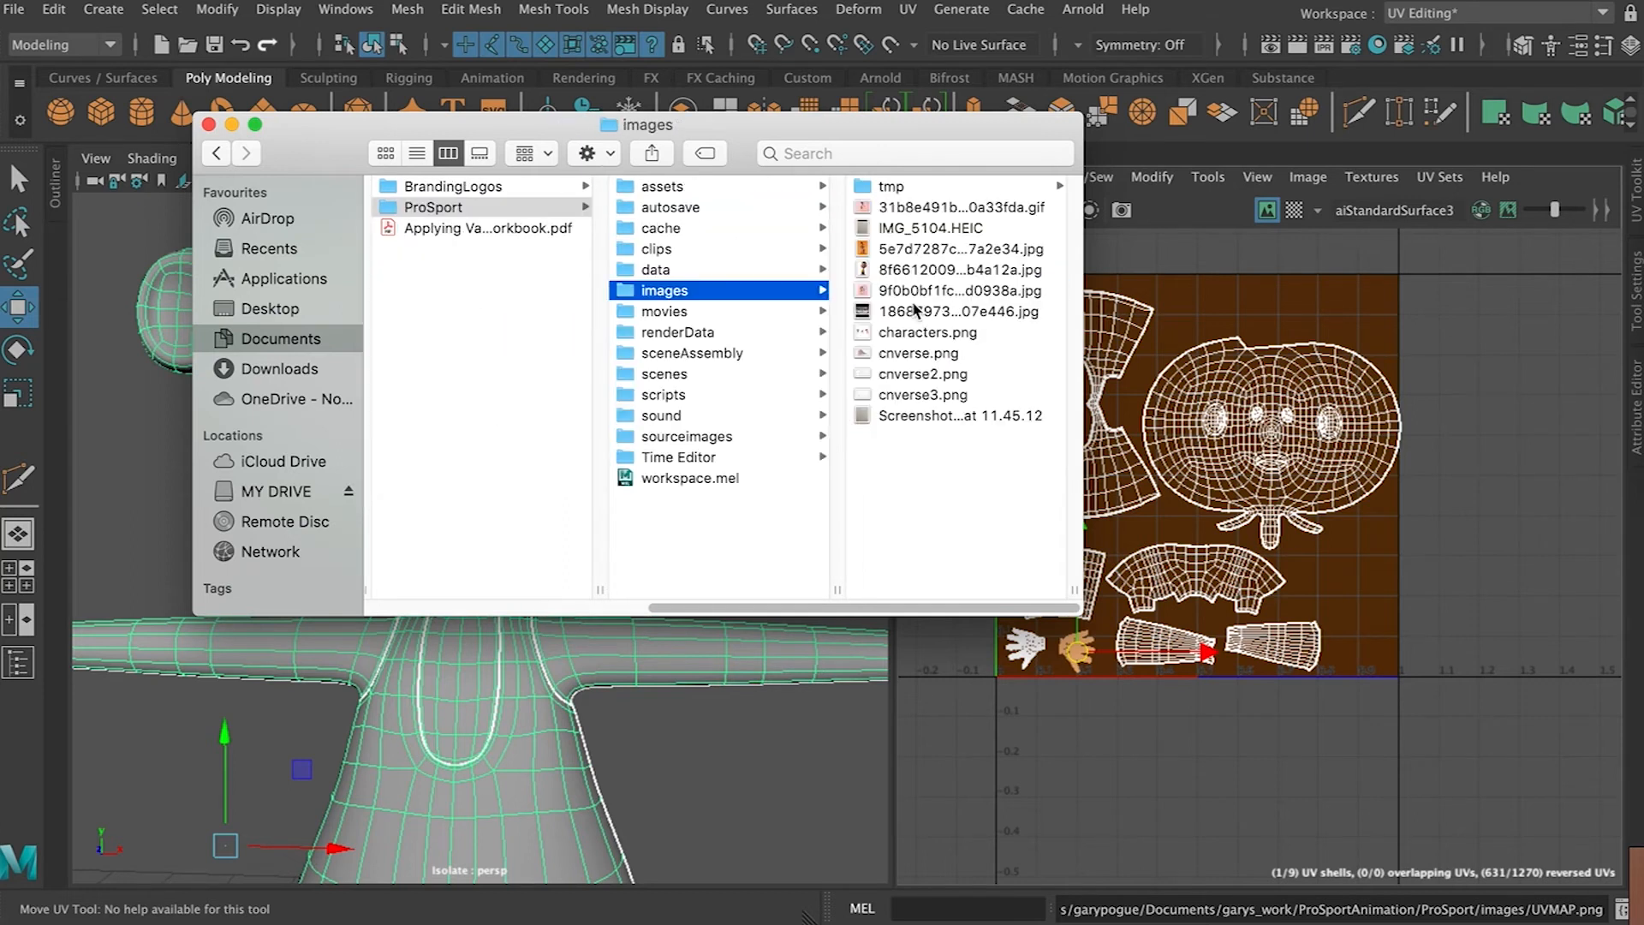
{"action": "left_click", "coordinate": [907, 437]}
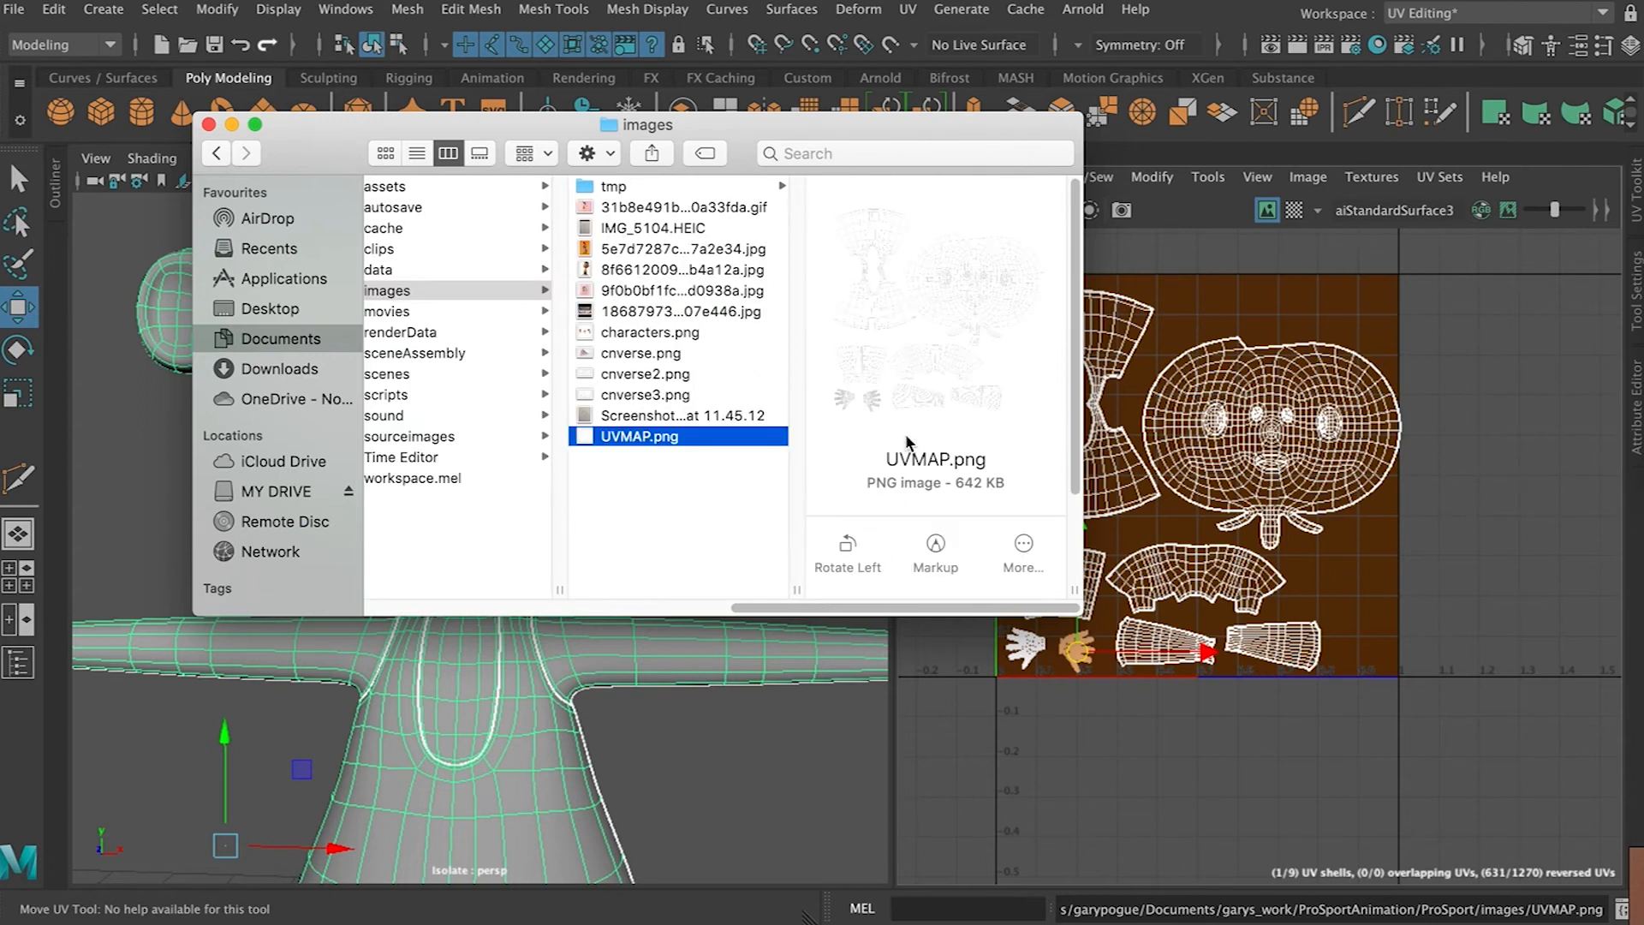
{"action": "key", "text": "space"}
{"action": "key", "text": "space"}
{"action": "right_click", "coordinate": [651, 443]}
{"action": "mouse_move", "coordinate": [939, 440]}
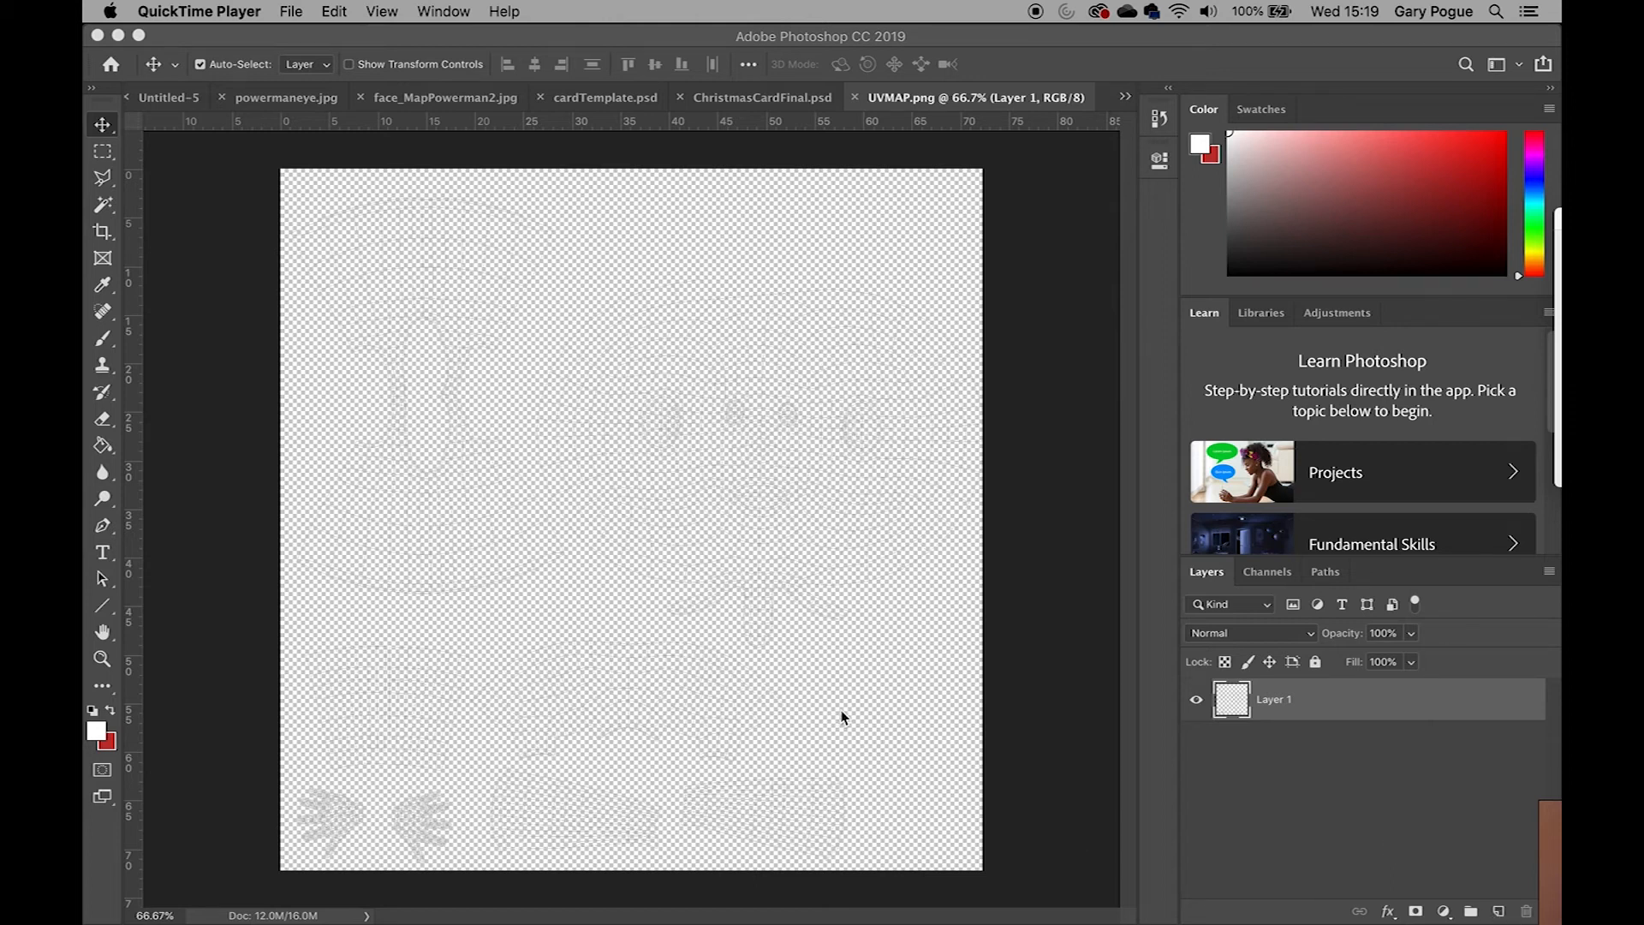
Zoom in and out to inspect the UV wireframe lines in the image
{"action": "left_click", "coordinate": [850, 638]}
{"action": "key", "text": "super+equal"}
{"action": "key", "text": "super+equal"}
{"action": "key", "text": "super+equal"}
{"action": "key", "text": "super+equal"}
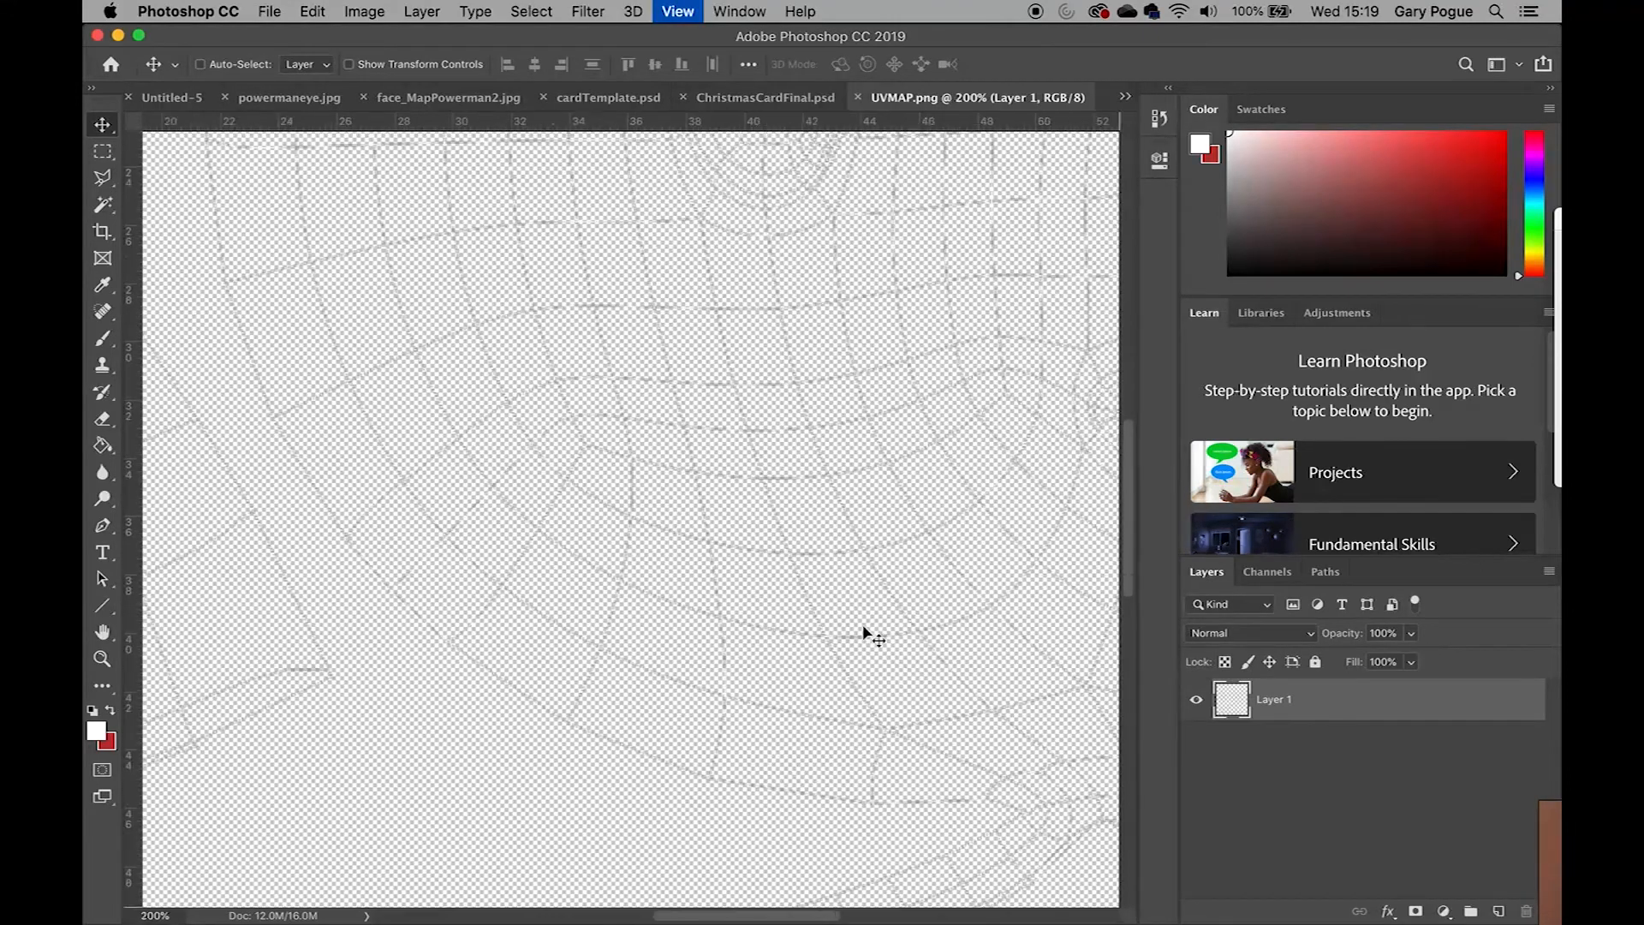
{"action": "key", "text": "super+minus"}
{"action": "key", "text": "super+minus"}
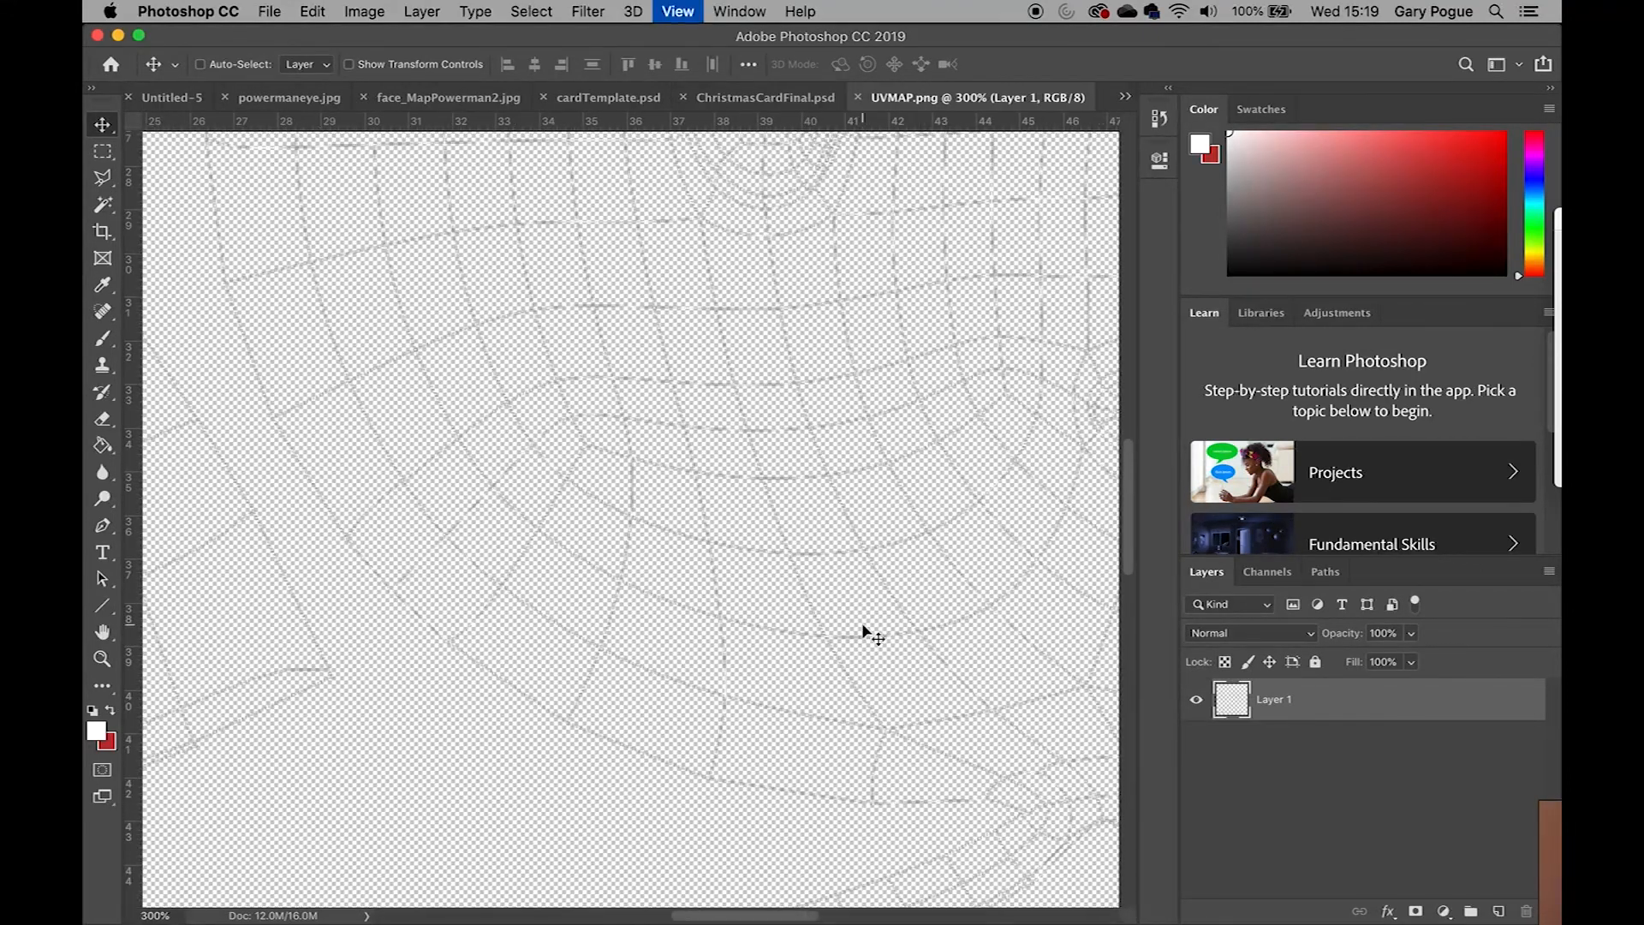
{"action": "key", "text": "super+minus"}
{"action": "key", "text": "super+minus"}
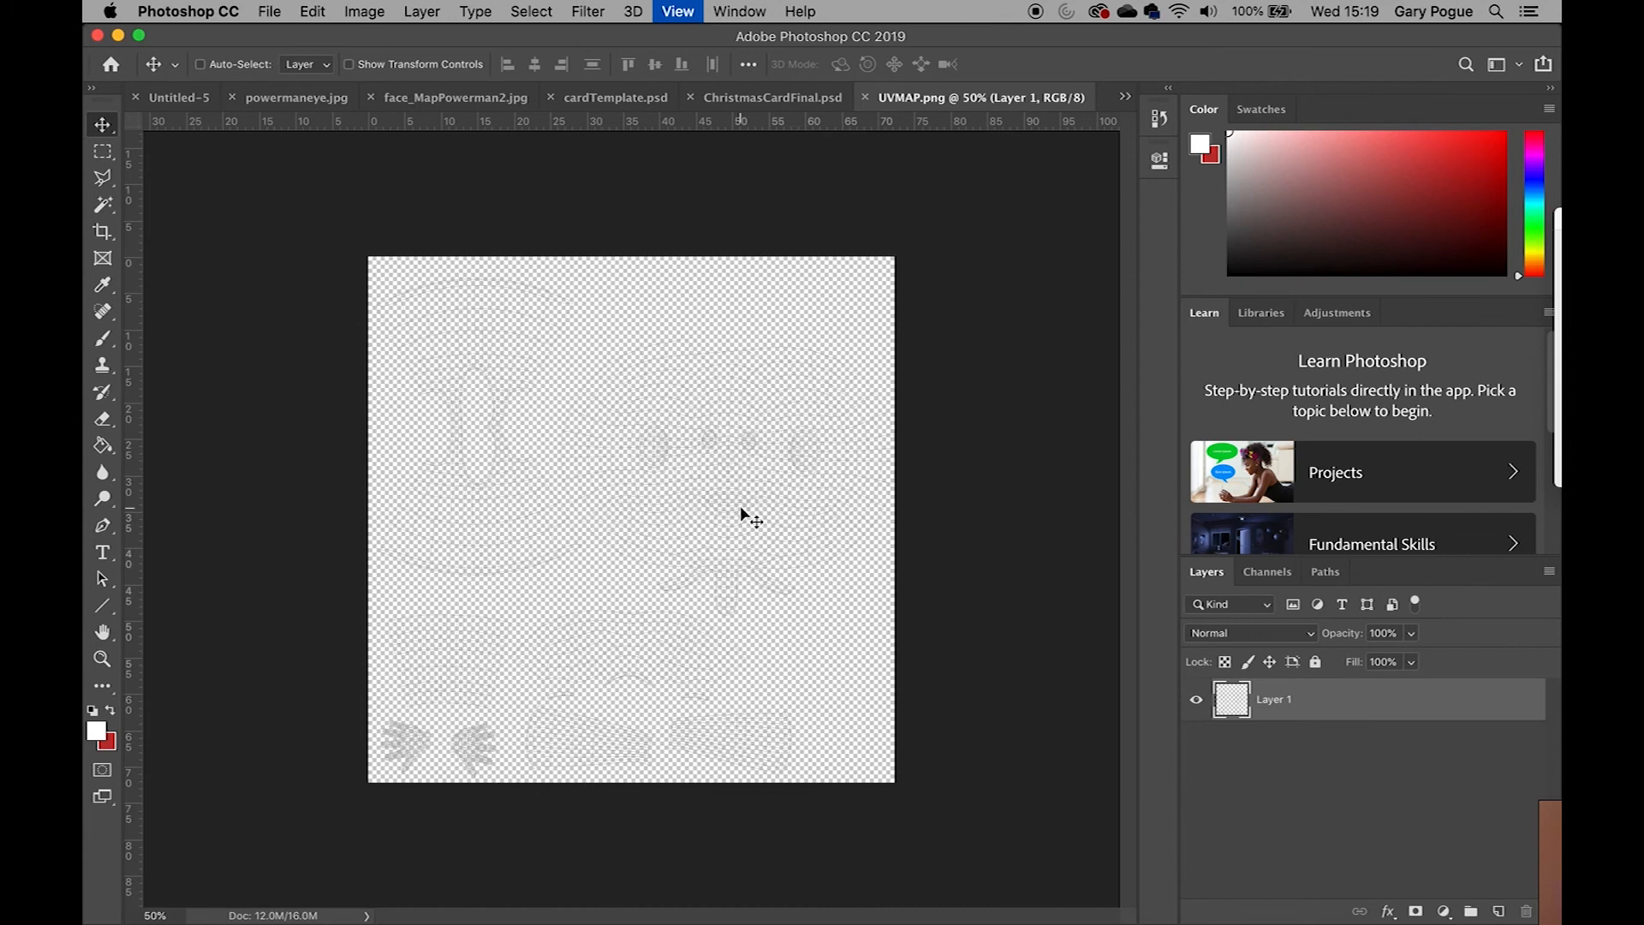
Set the image resolution to 300 pixels/inch in Image Size
{"action": "left_click", "coordinate": [364, 11]}
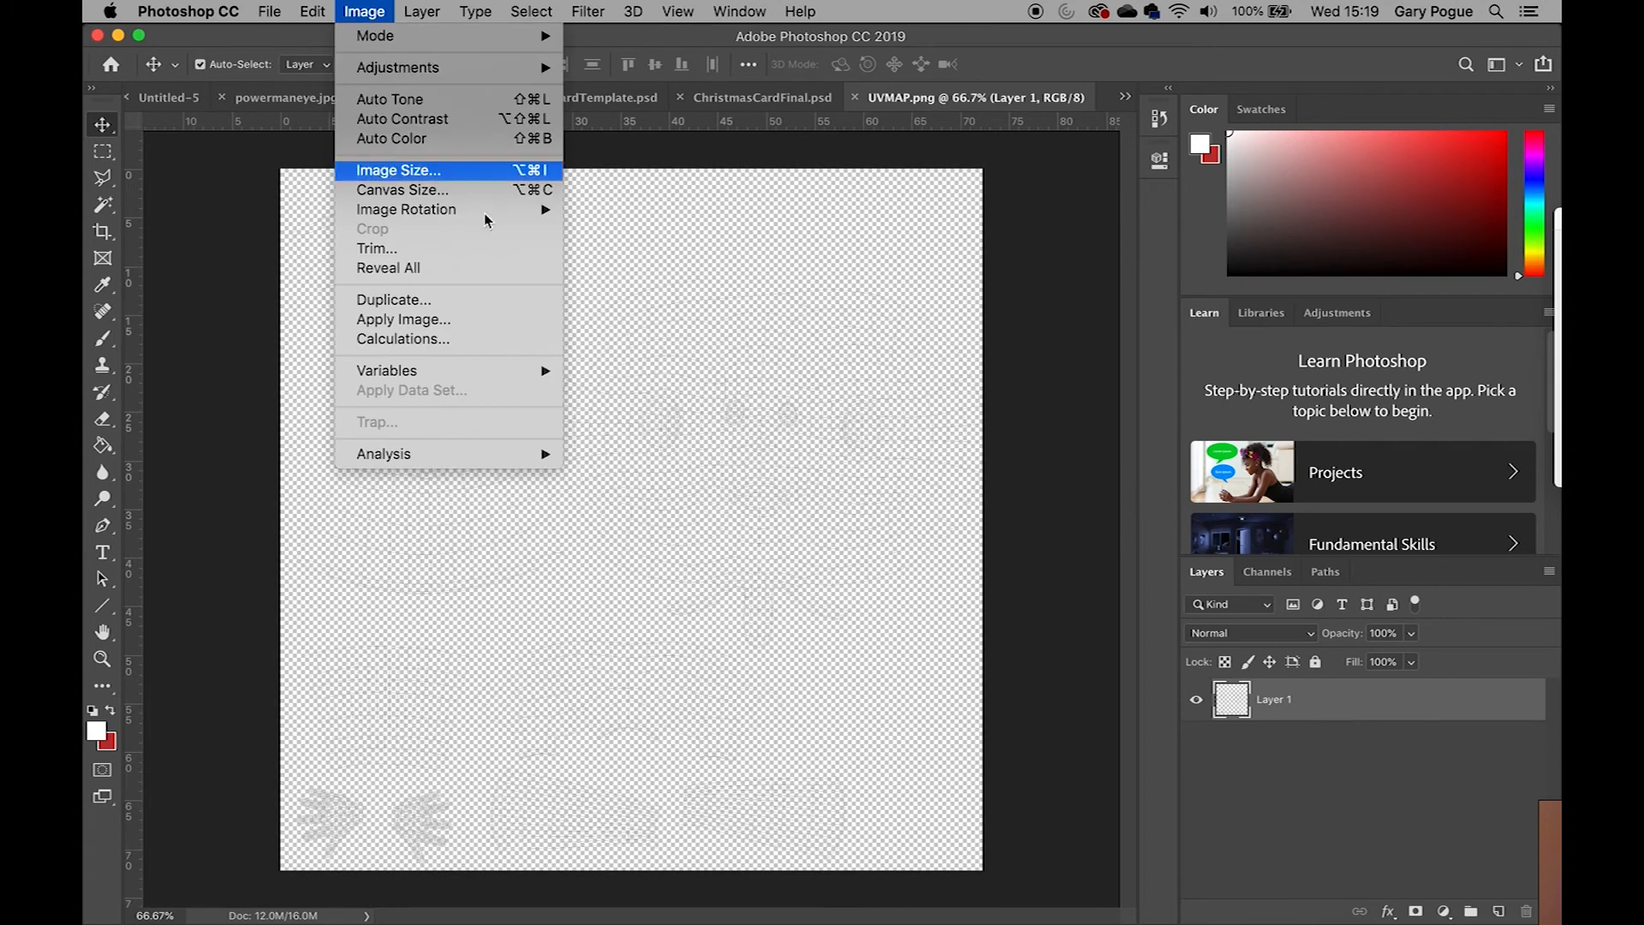
{"action": "mouse_move", "coordinate": [535, 210]}
{"action": "mouse_move", "coordinate": [305, 14]}
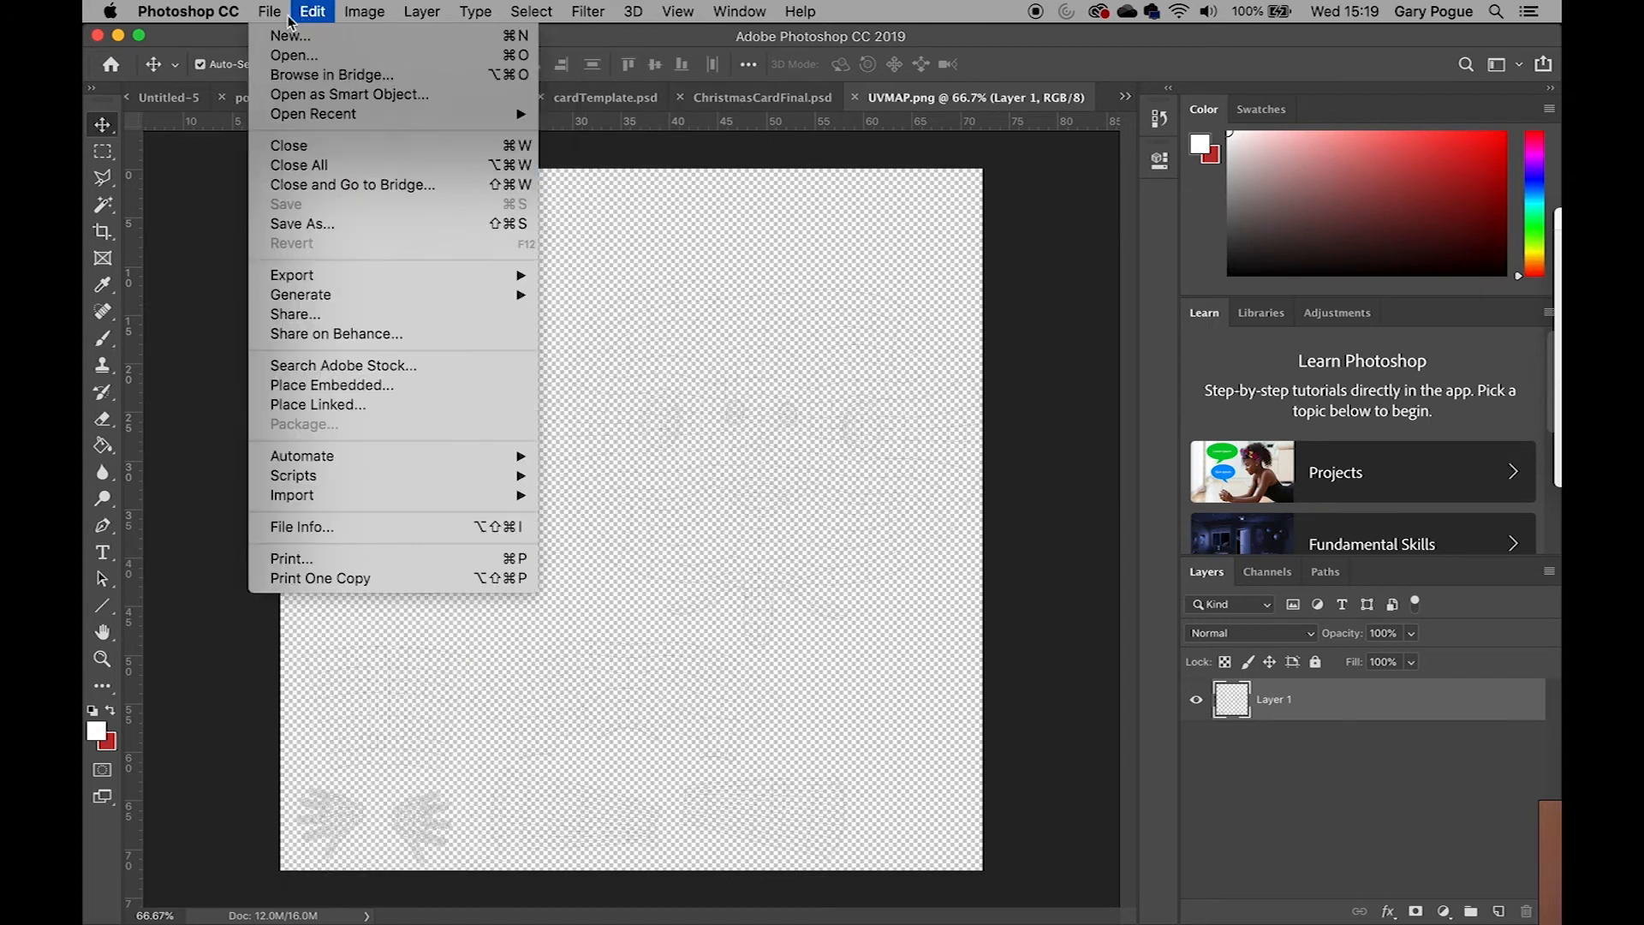
{"action": "mouse_move", "coordinate": [364, 12]}
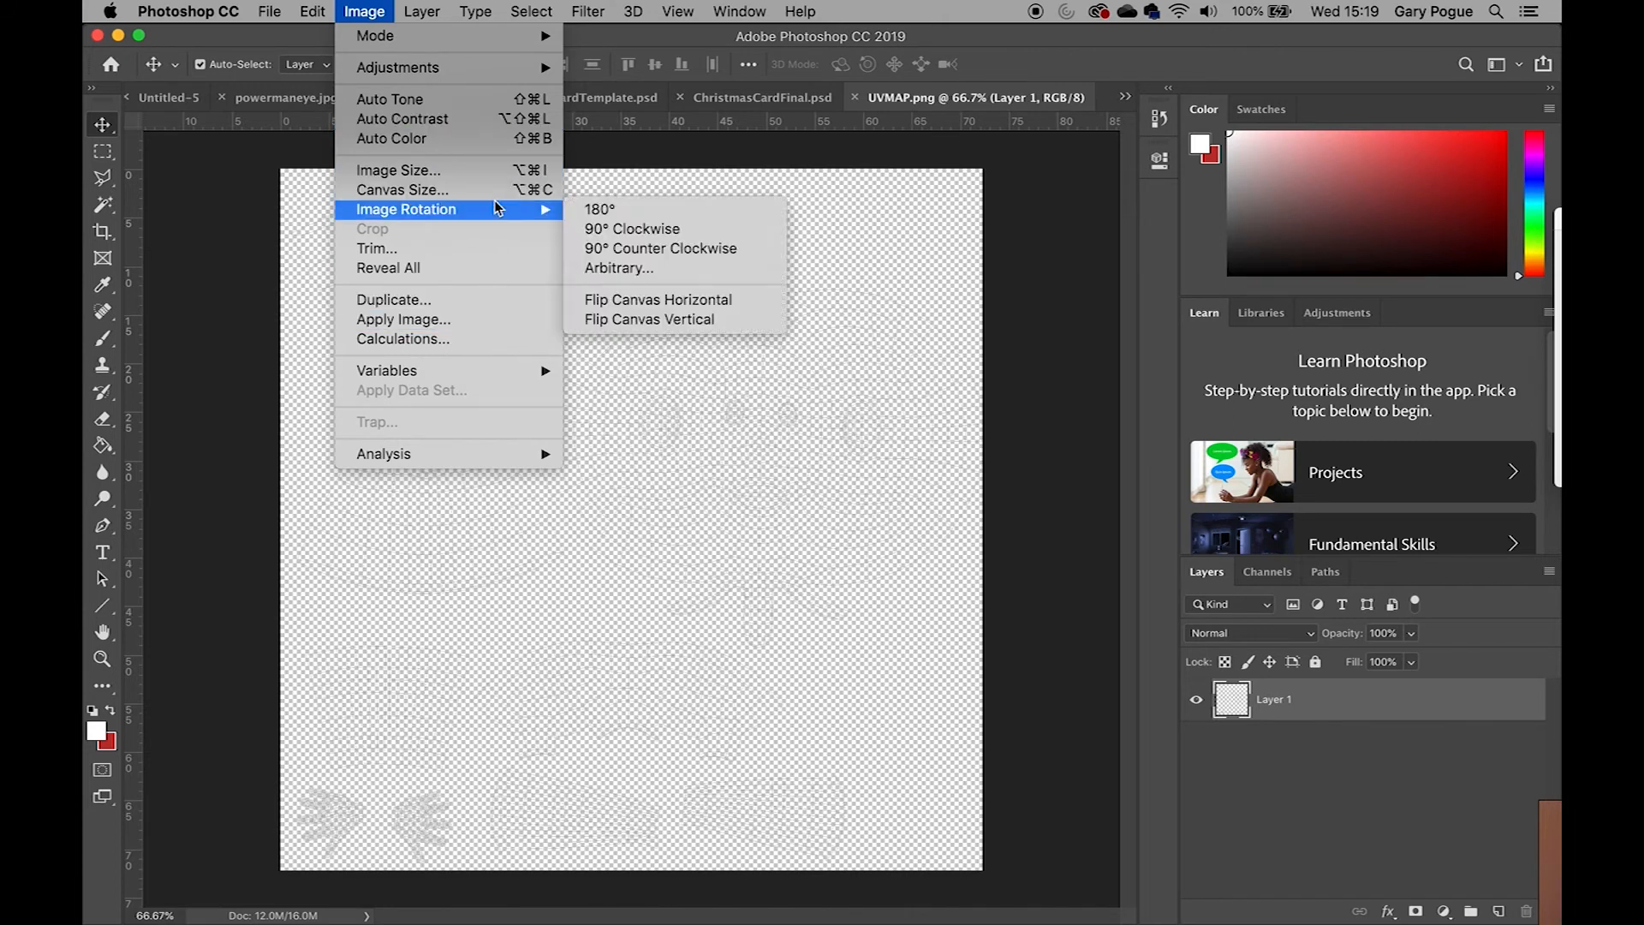
{"action": "left_click", "coordinate": [531, 169]}
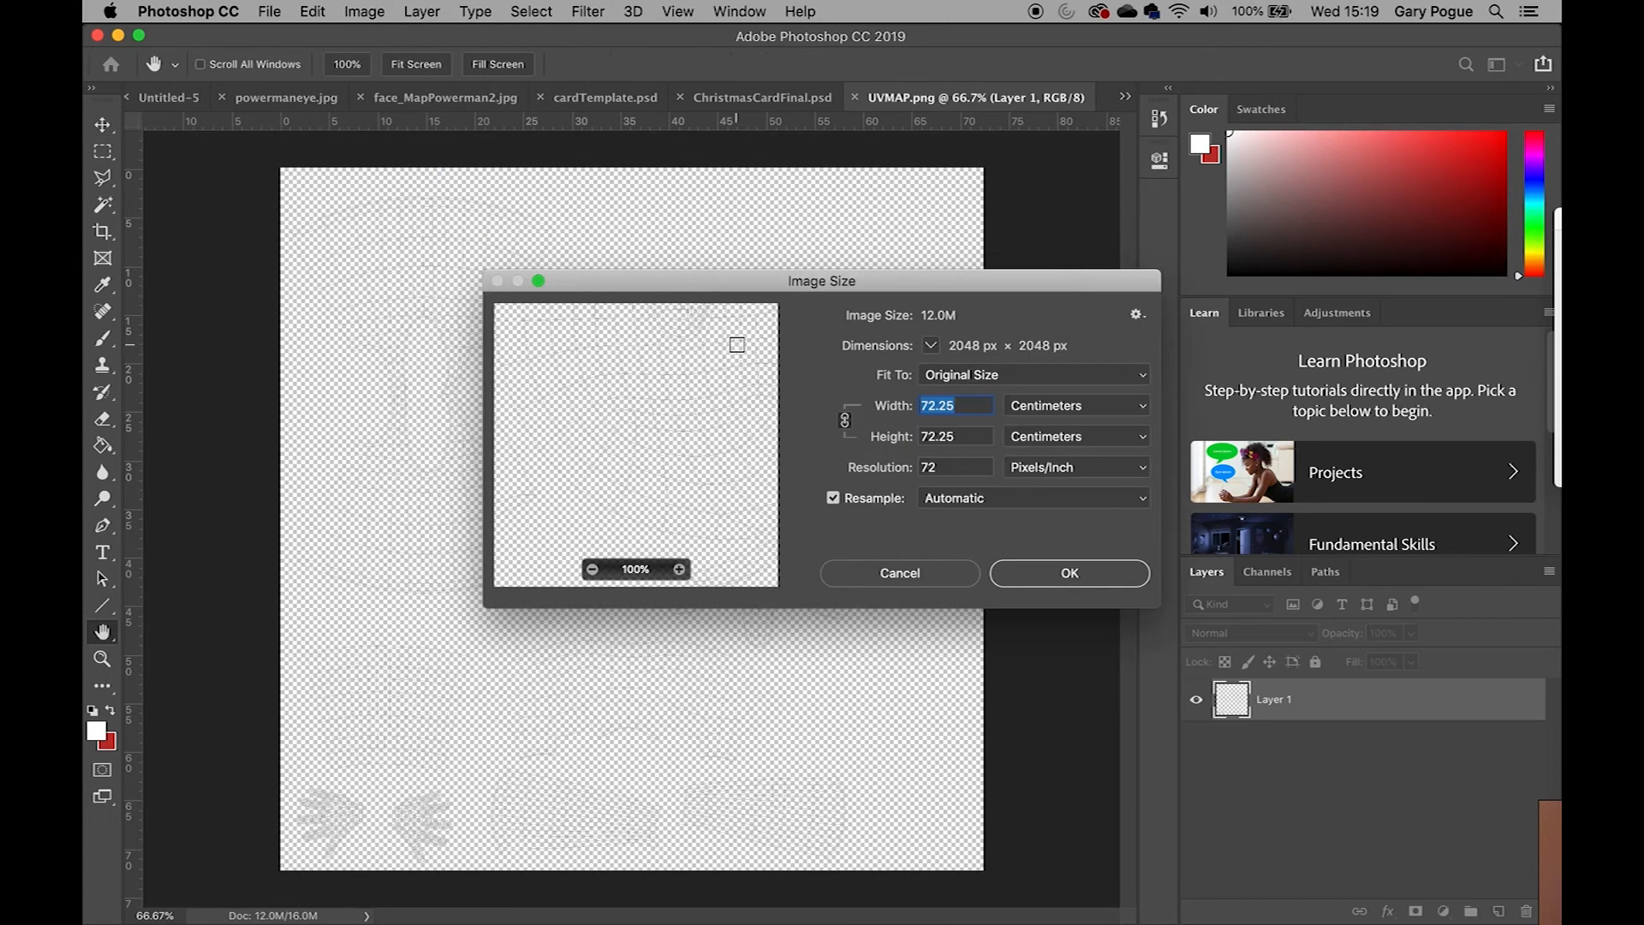
{"action": "double_click", "coordinate": [937, 467]}
{"action": "type", "text": "300"}
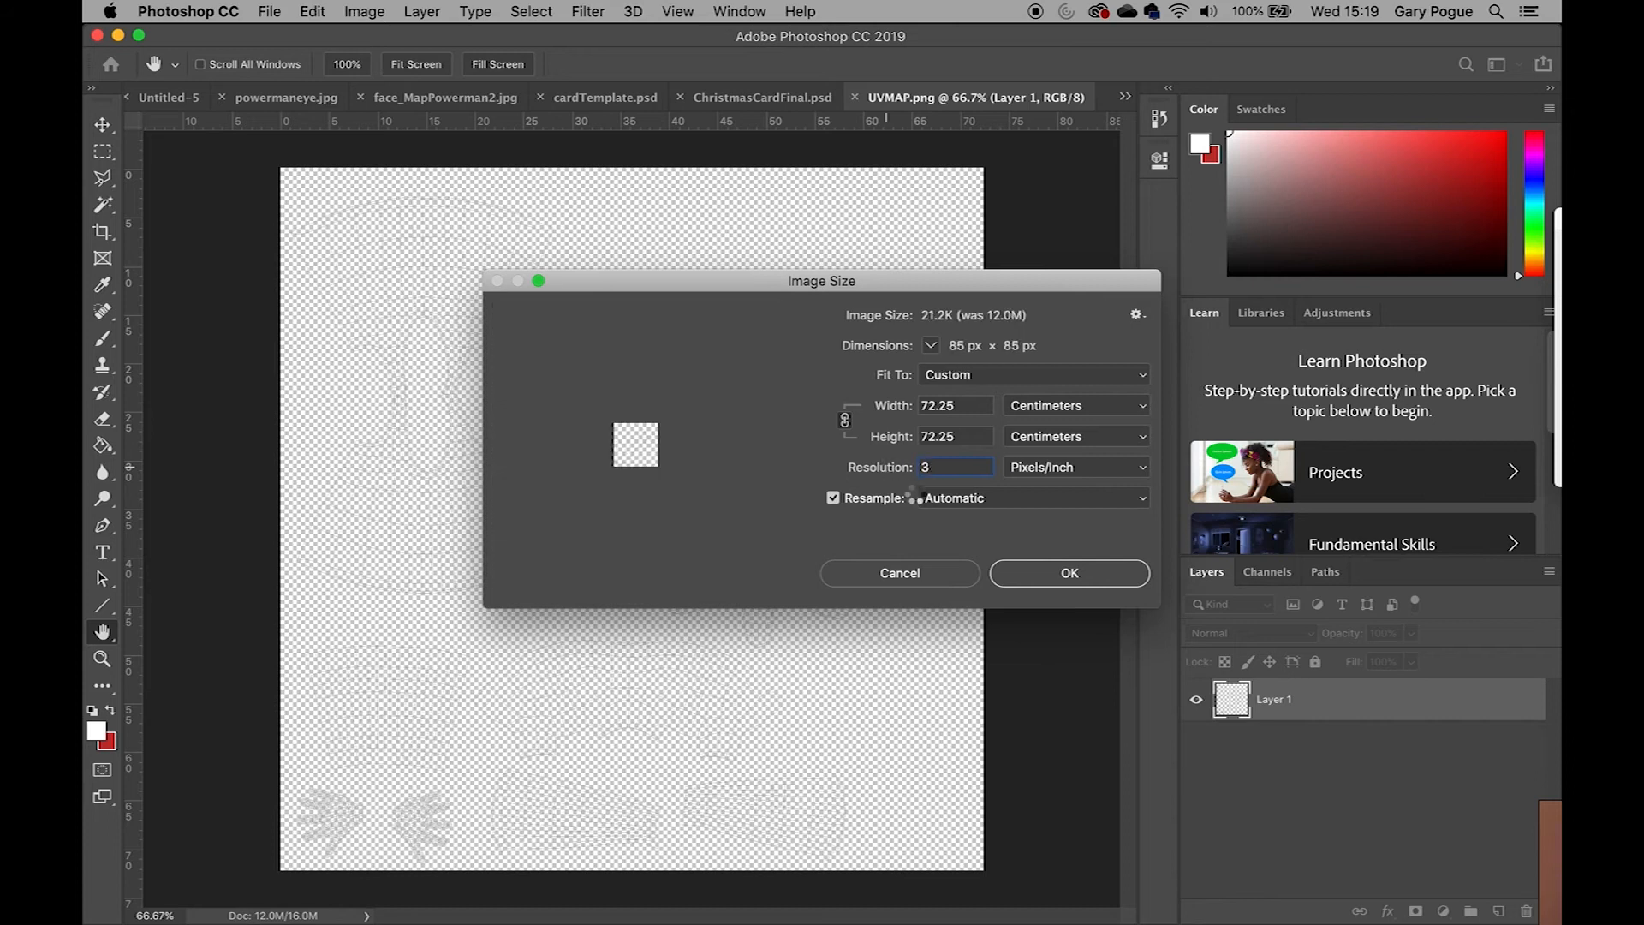
{"action": "left_click", "coordinate": [1037, 573]}
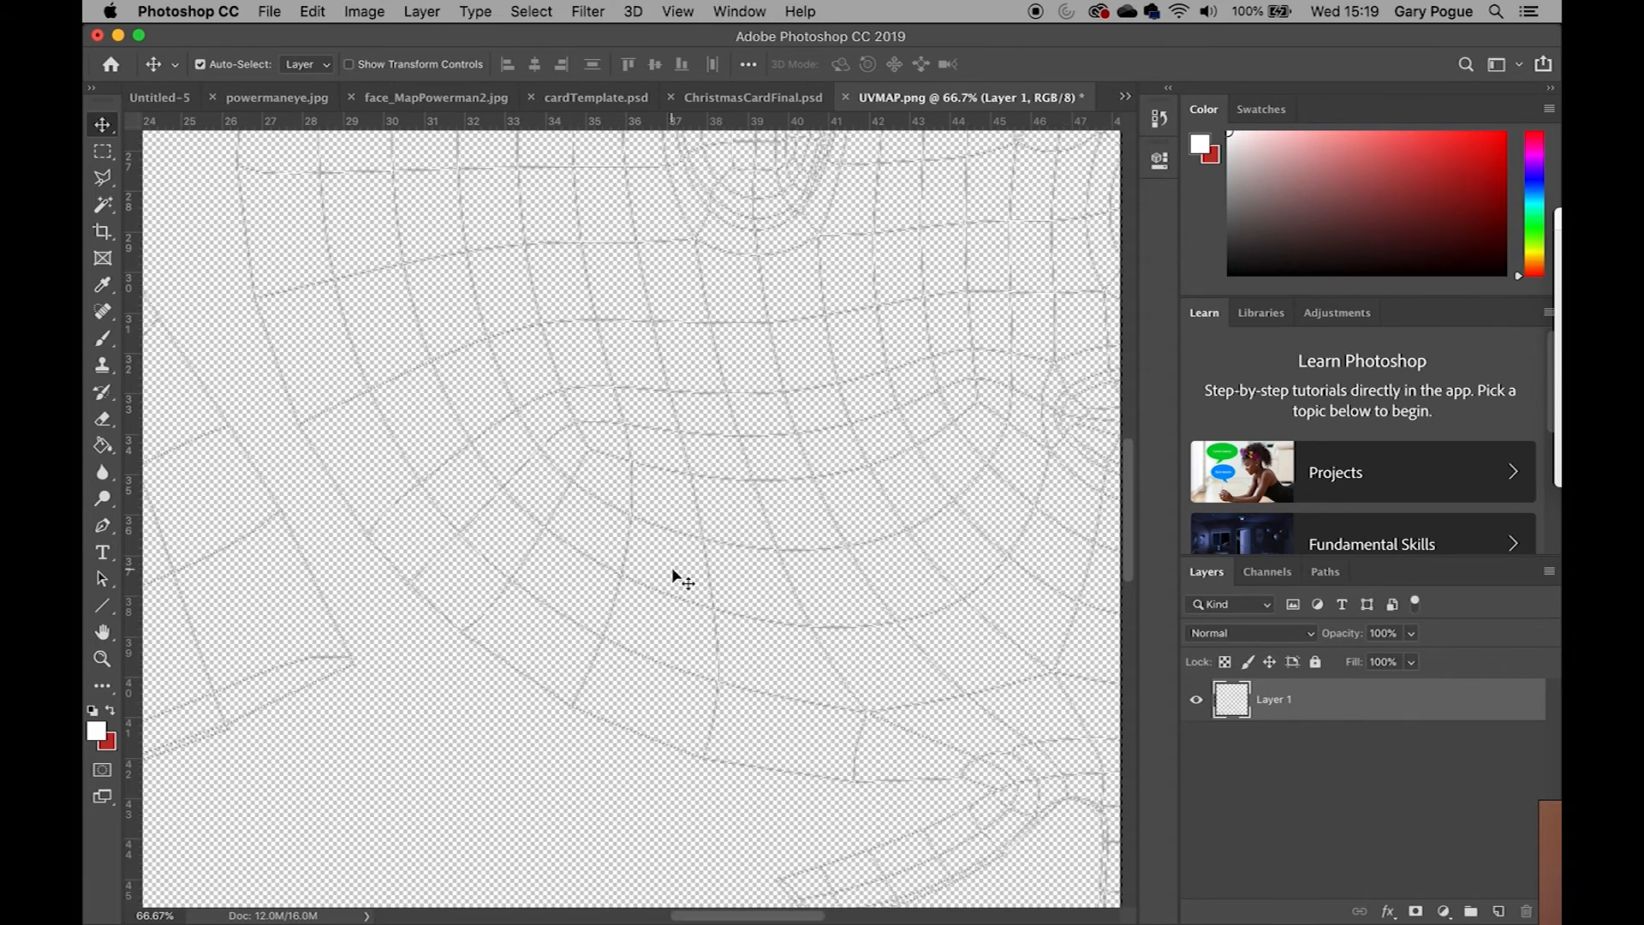
Zoom out to view the resized UV map image
{"action": "key", "text": "super+minus"}
{"action": "key", "text": "super+minus"}
{"action": "key", "text": "super+minus"}
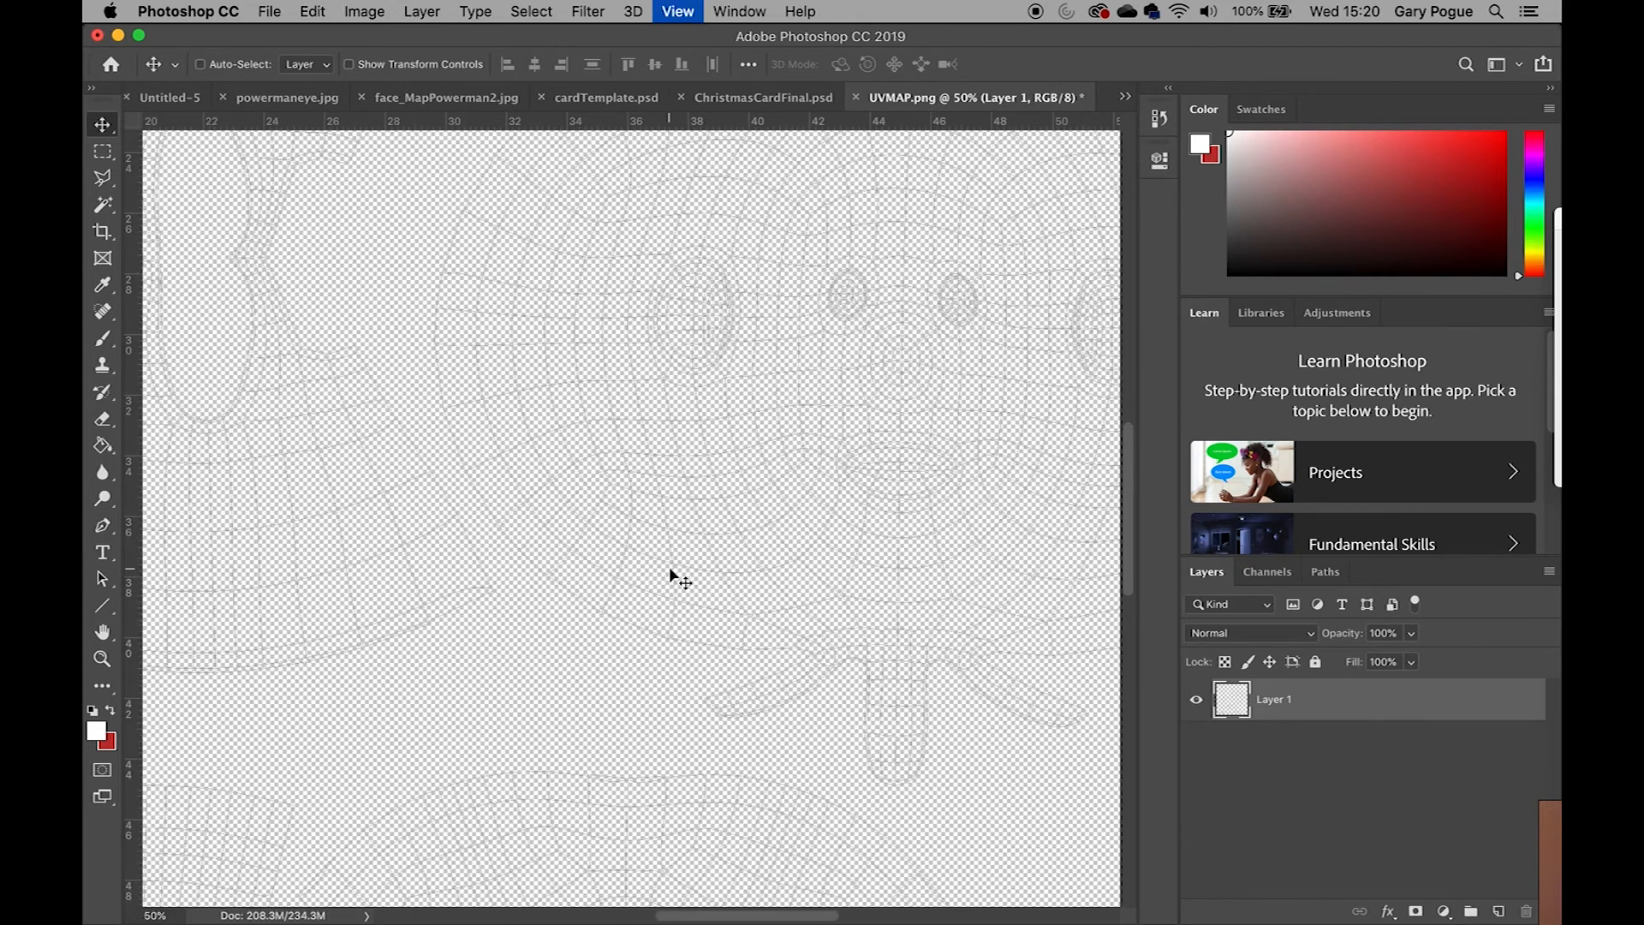
Add a new empty layer to the UV map document
{"action": "key", "text": "super+minus"}
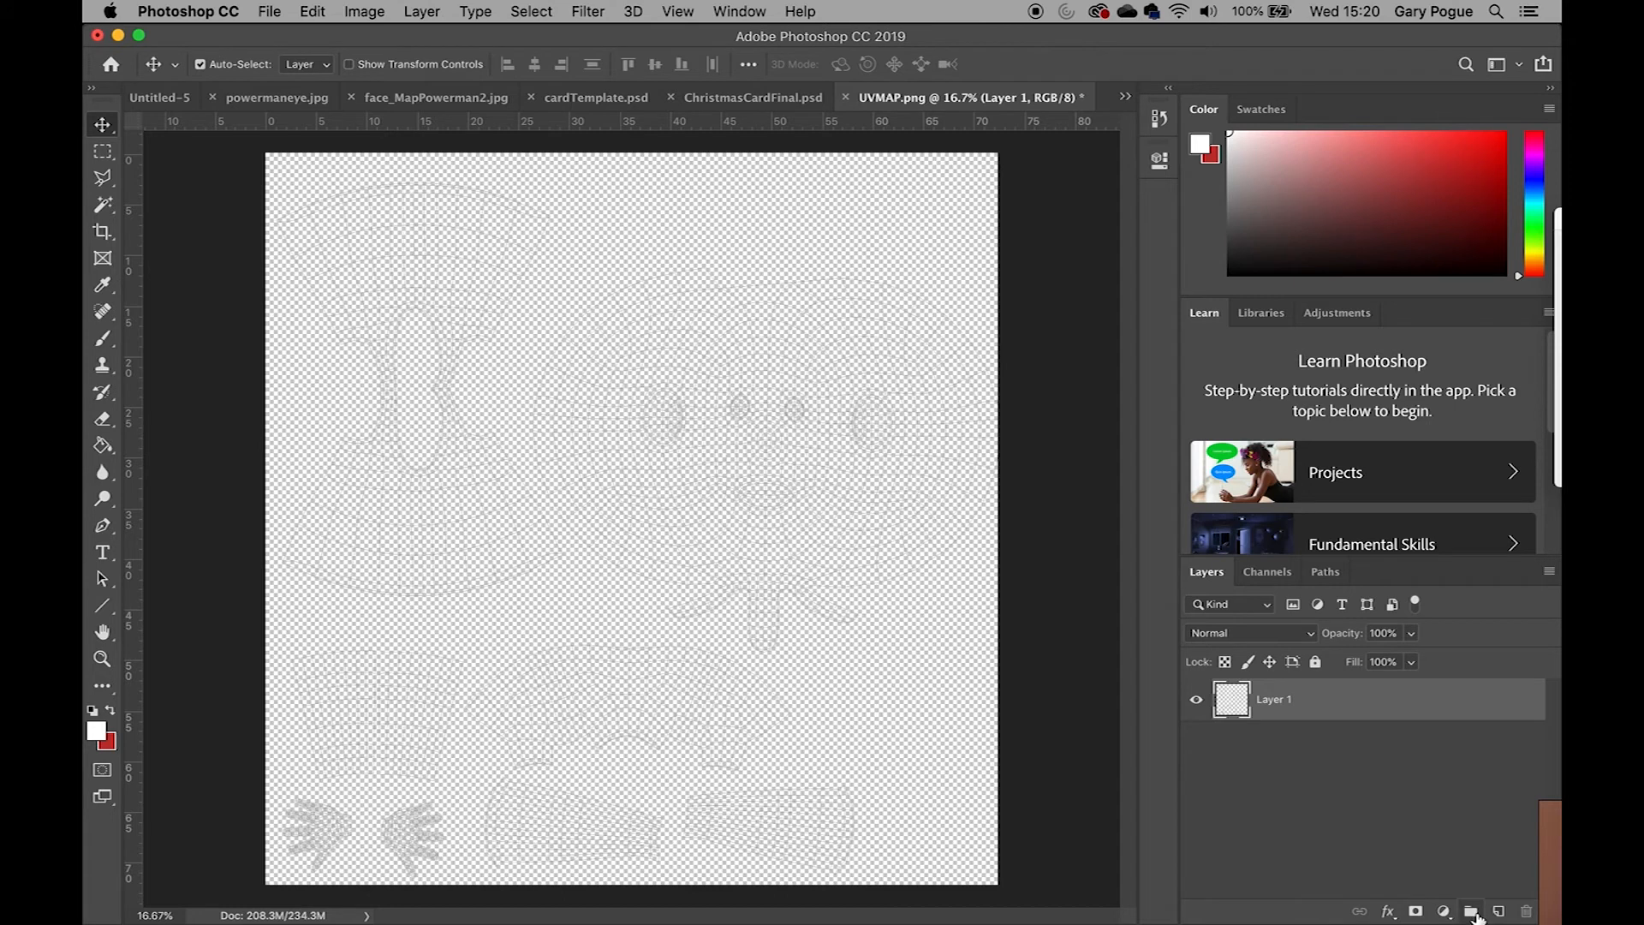
{"action": "left_click", "coordinate": [1471, 911]}
{"action": "key", "text": "super+z"}
{"action": "left_click", "coordinate": [1499, 913]}
Rename Layer 1 to Wireframe and move it above the new layer
{"action": "left_click", "coordinate": [1274, 743]}
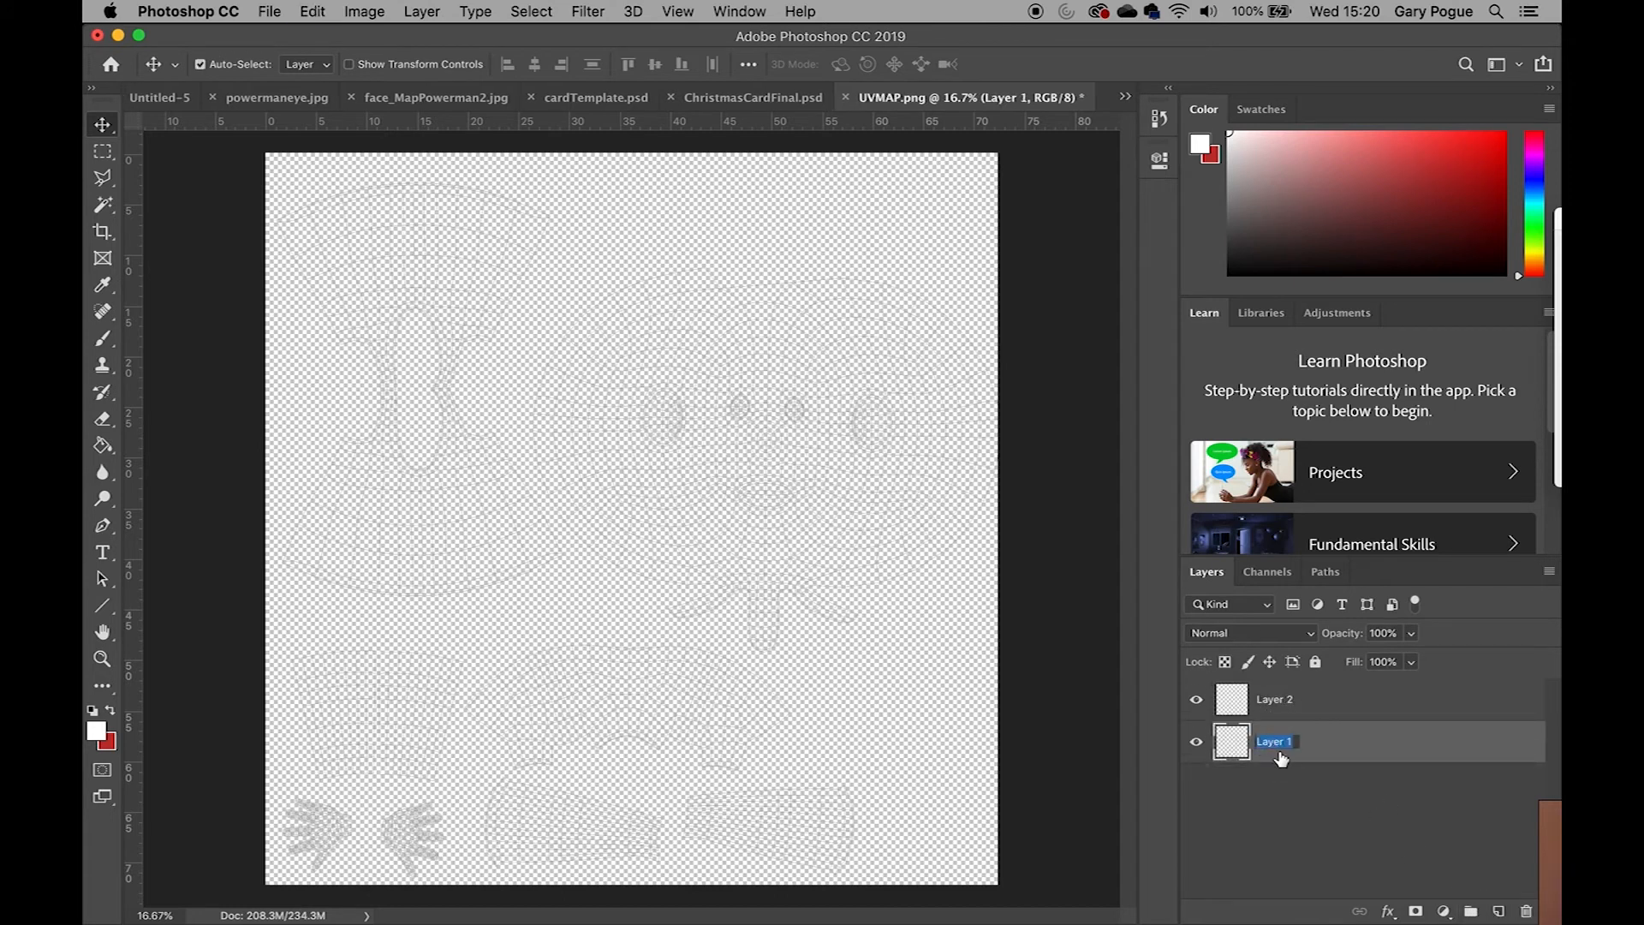
{"action": "type", "text": "Wireframe"}
{"action": "key", "text": "Return"}
{"action": "left_click_drag", "start_coordinate": [1282, 760], "coordinate": [1284, 681]}
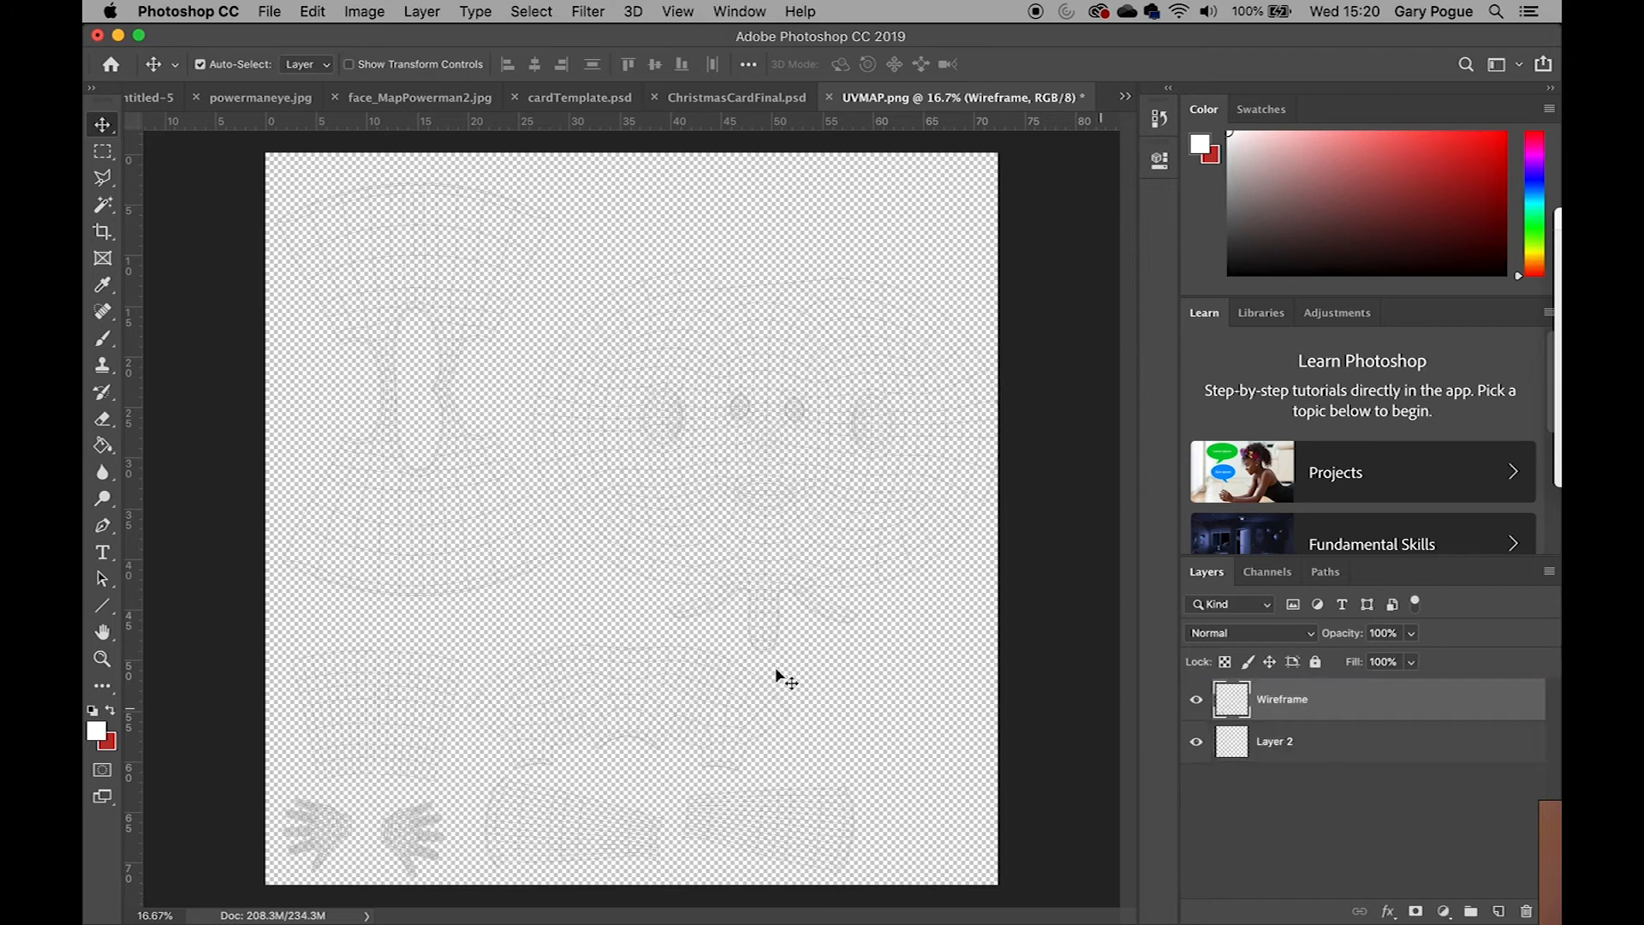
Switch to the Brush tool and set its size to 201 px
{"action": "left_click", "coordinate": [102, 340]}
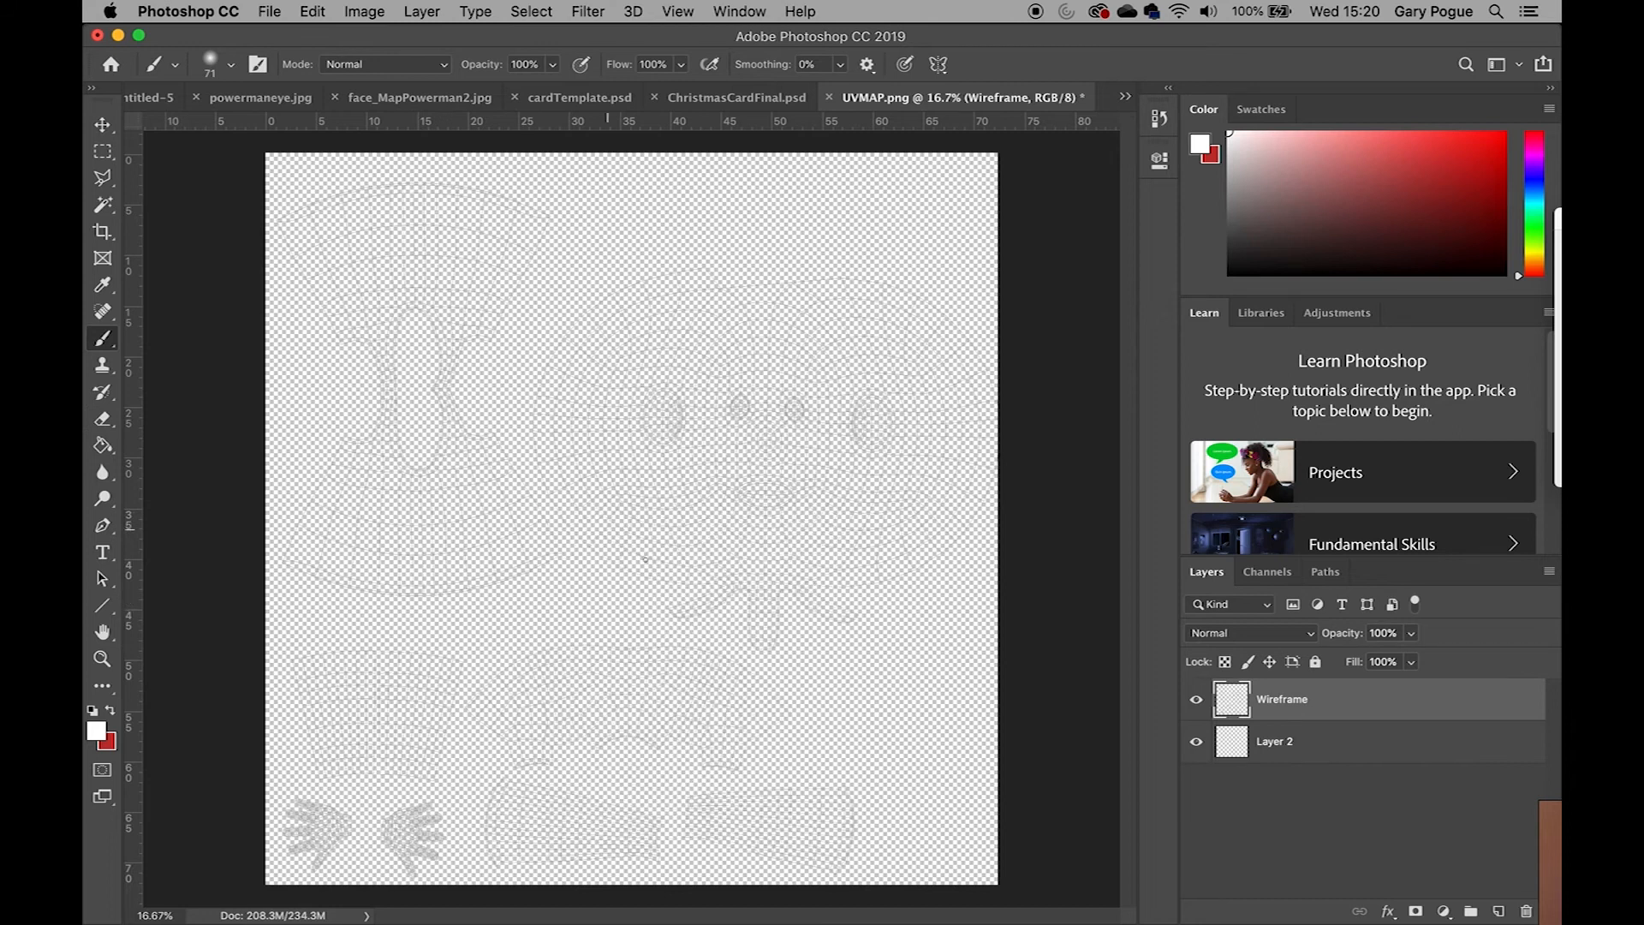
{"action": "right_click", "coordinate": [497, 496]}
{"action": "left_click_drag", "start_coordinate": [644, 538], "coordinate": [701, 545]}
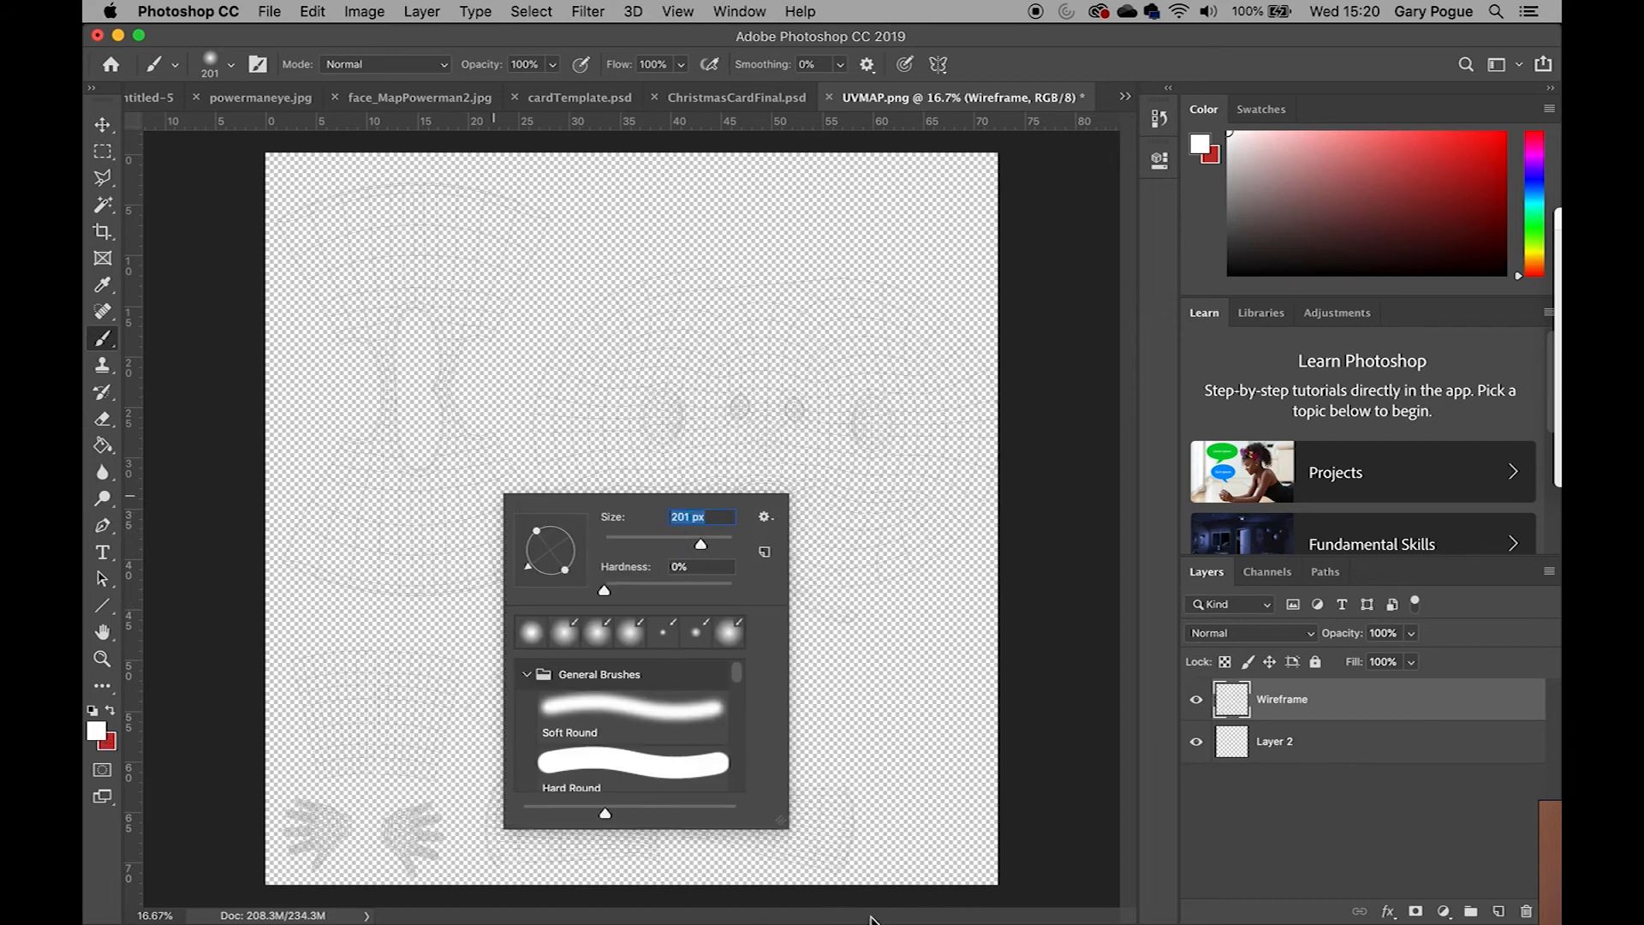
{"action": "key", "text": "Return"}
{"action": "mouse_move", "coordinate": [462, 890]}
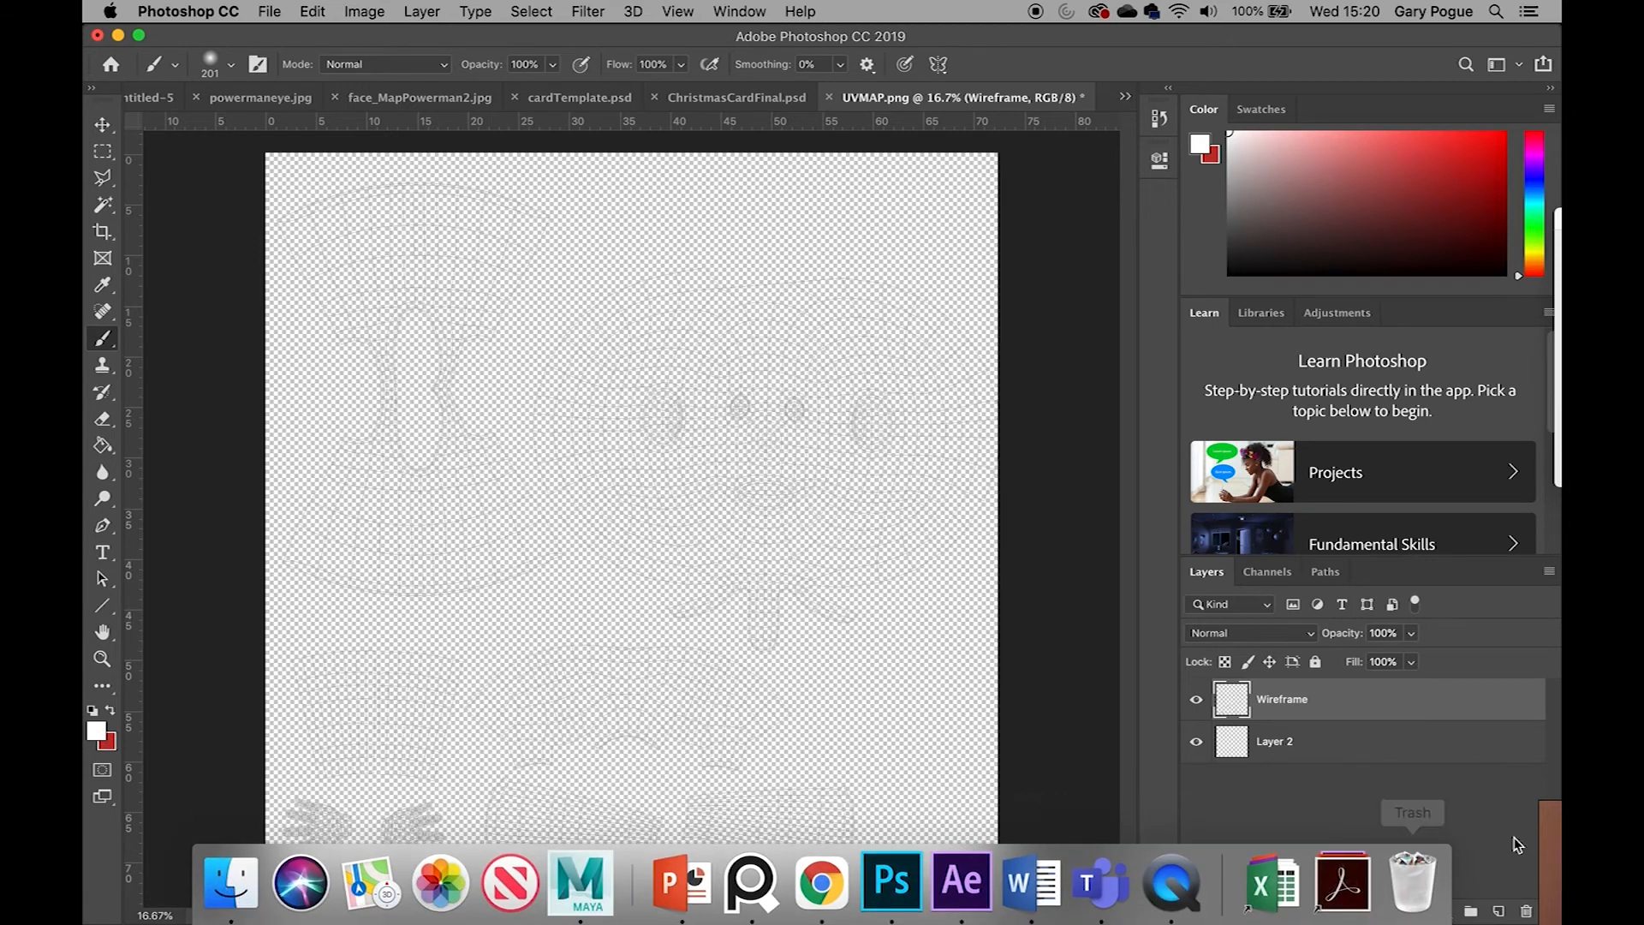
Browse the reference images in the PureRef window
{"action": "scroll", "coordinate": [1295, 658], "scroll_direction": "down", "scroll_amount": 10}
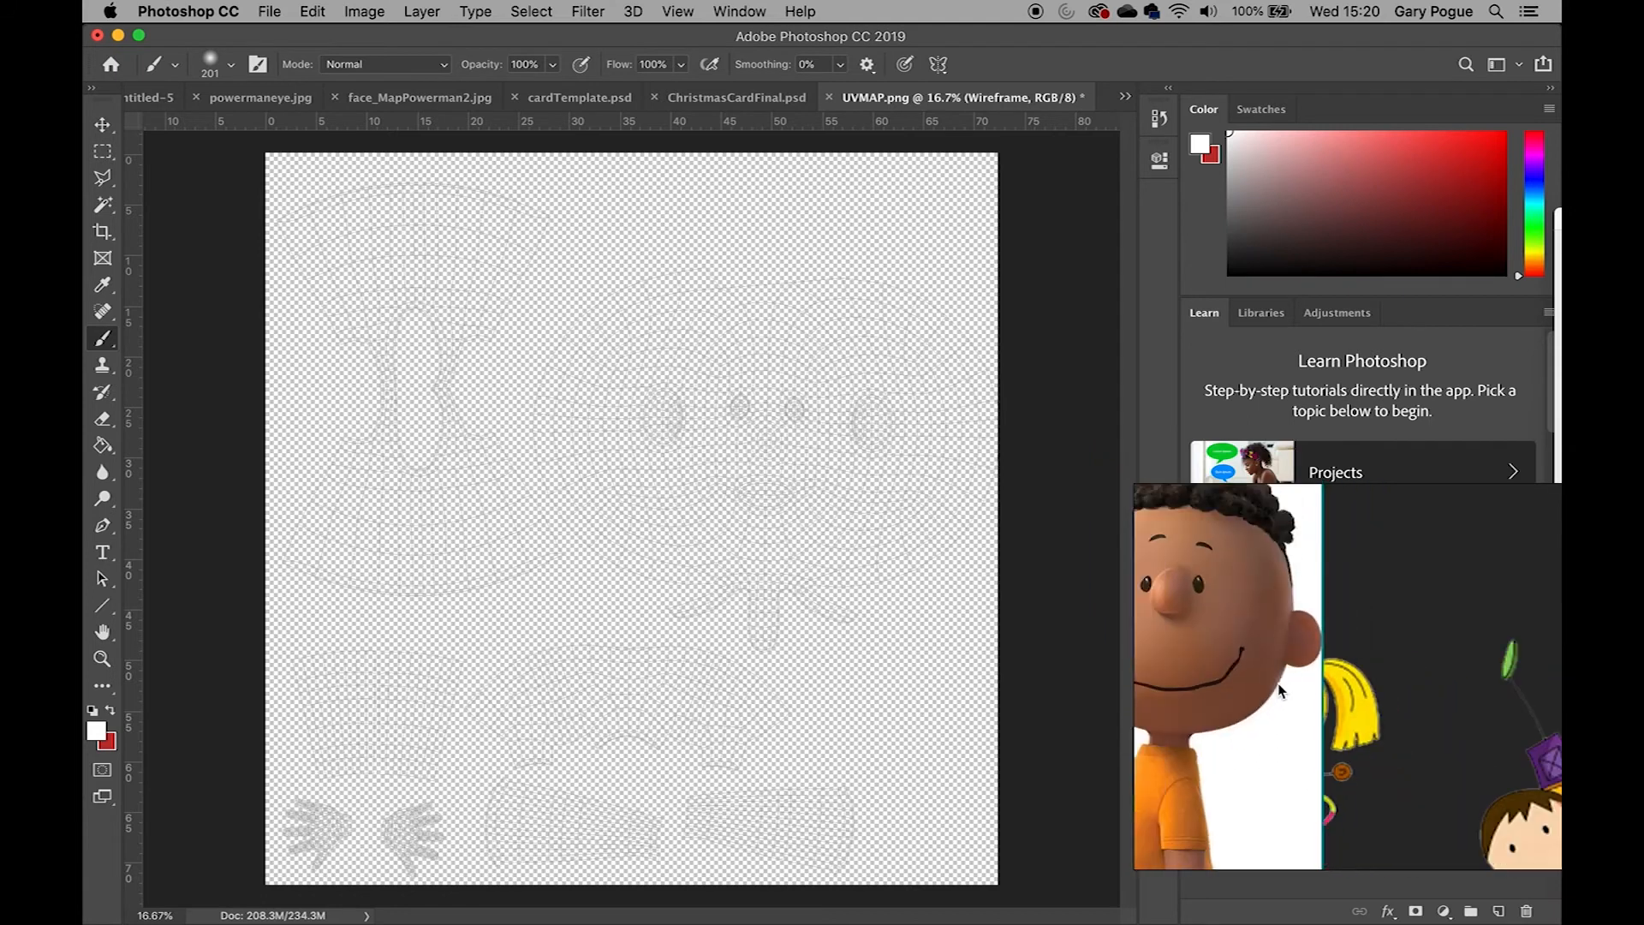
{"action": "left_click_drag", "start_coordinate": [1240, 673], "coordinate": [1102, 672]}
{"action": "scroll", "coordinate": [1275, 716], "scroll_direction": "up", "scroll_amount": 2}
{"action": "scroll", "coordinate": [1273, 716], "scroll_direction": "up", "scroll_amount": 6}
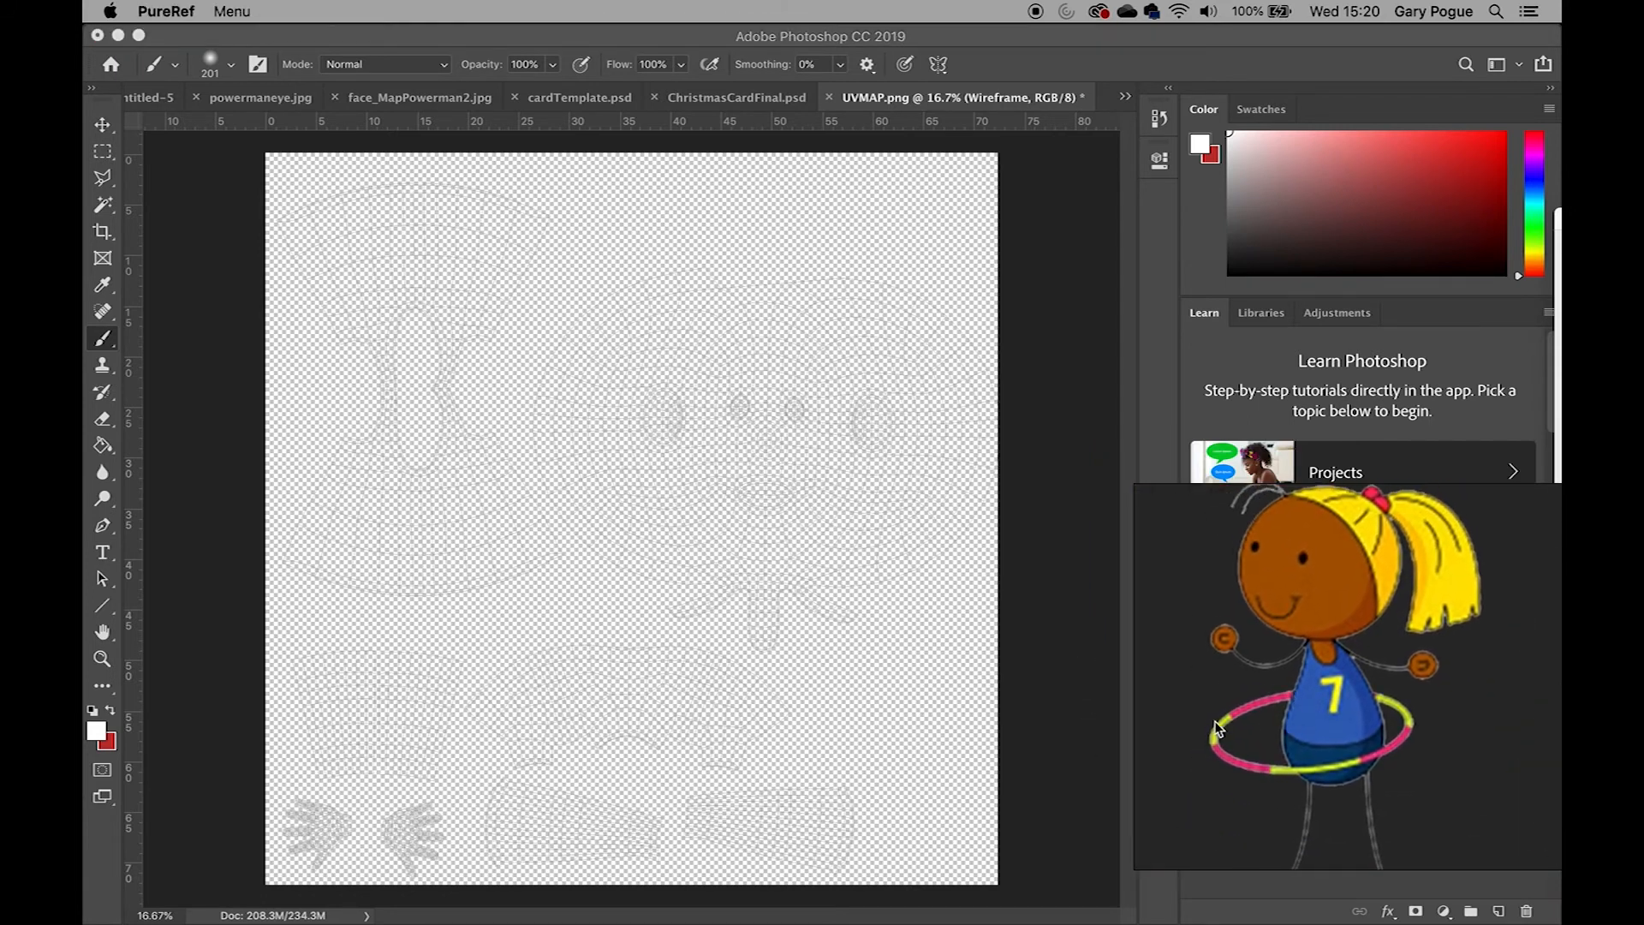
{"action": "left_click", "coordinate": [96, 731]}
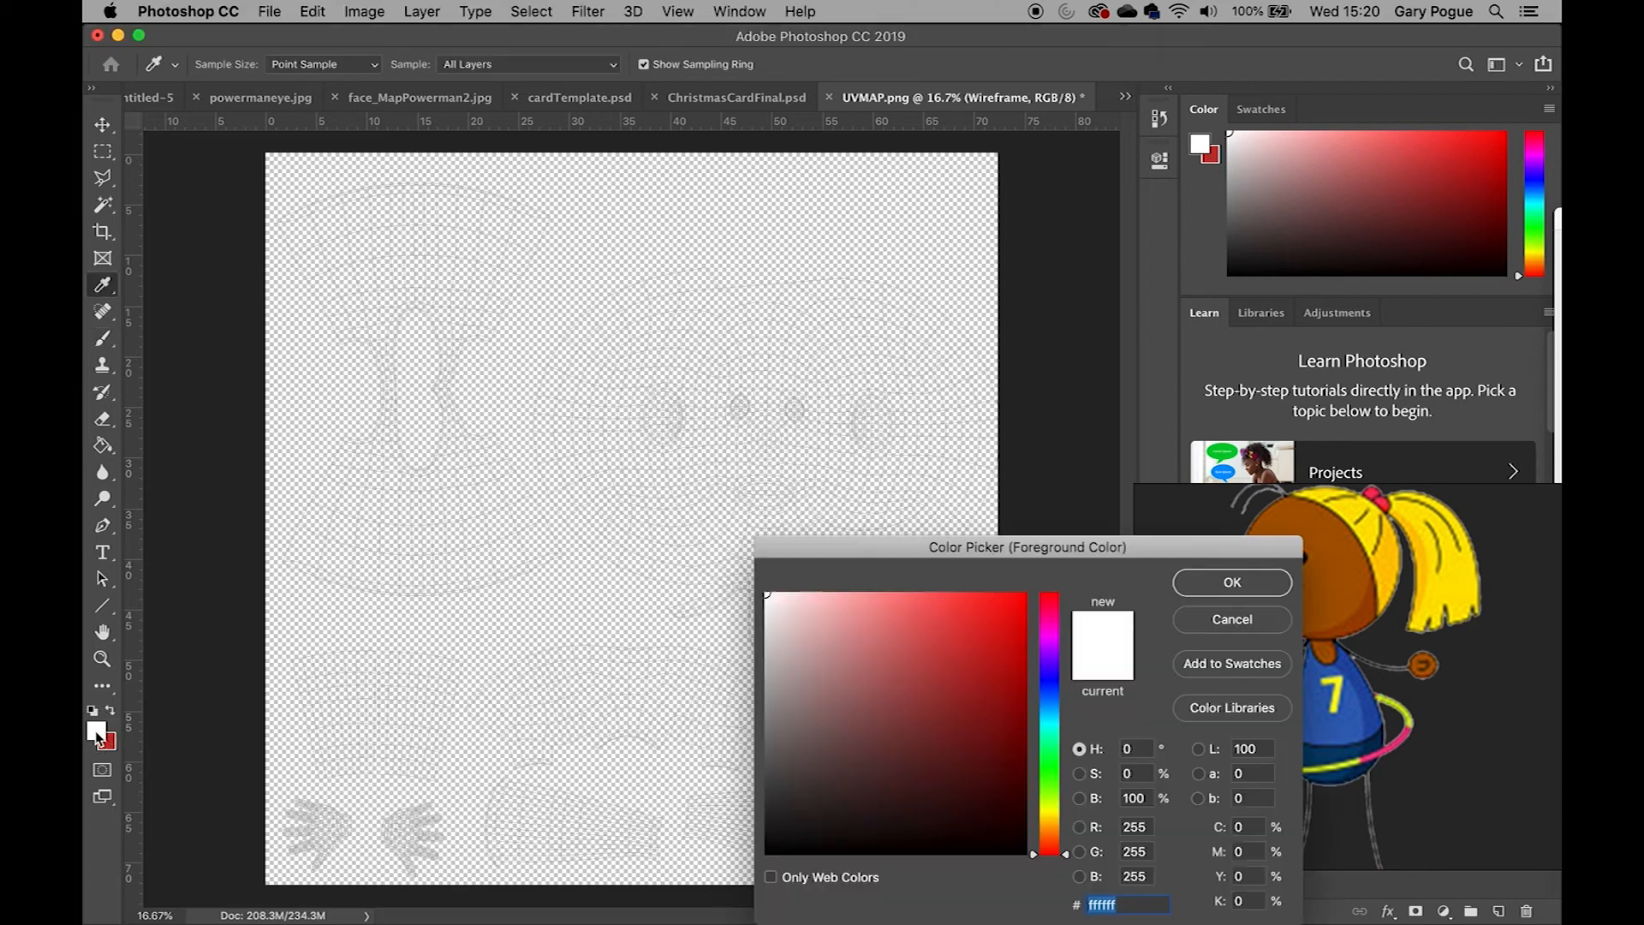
{"action": "left_click_drag", "start_coordinate": [1095, 572], "coordinate": [867, 522]}
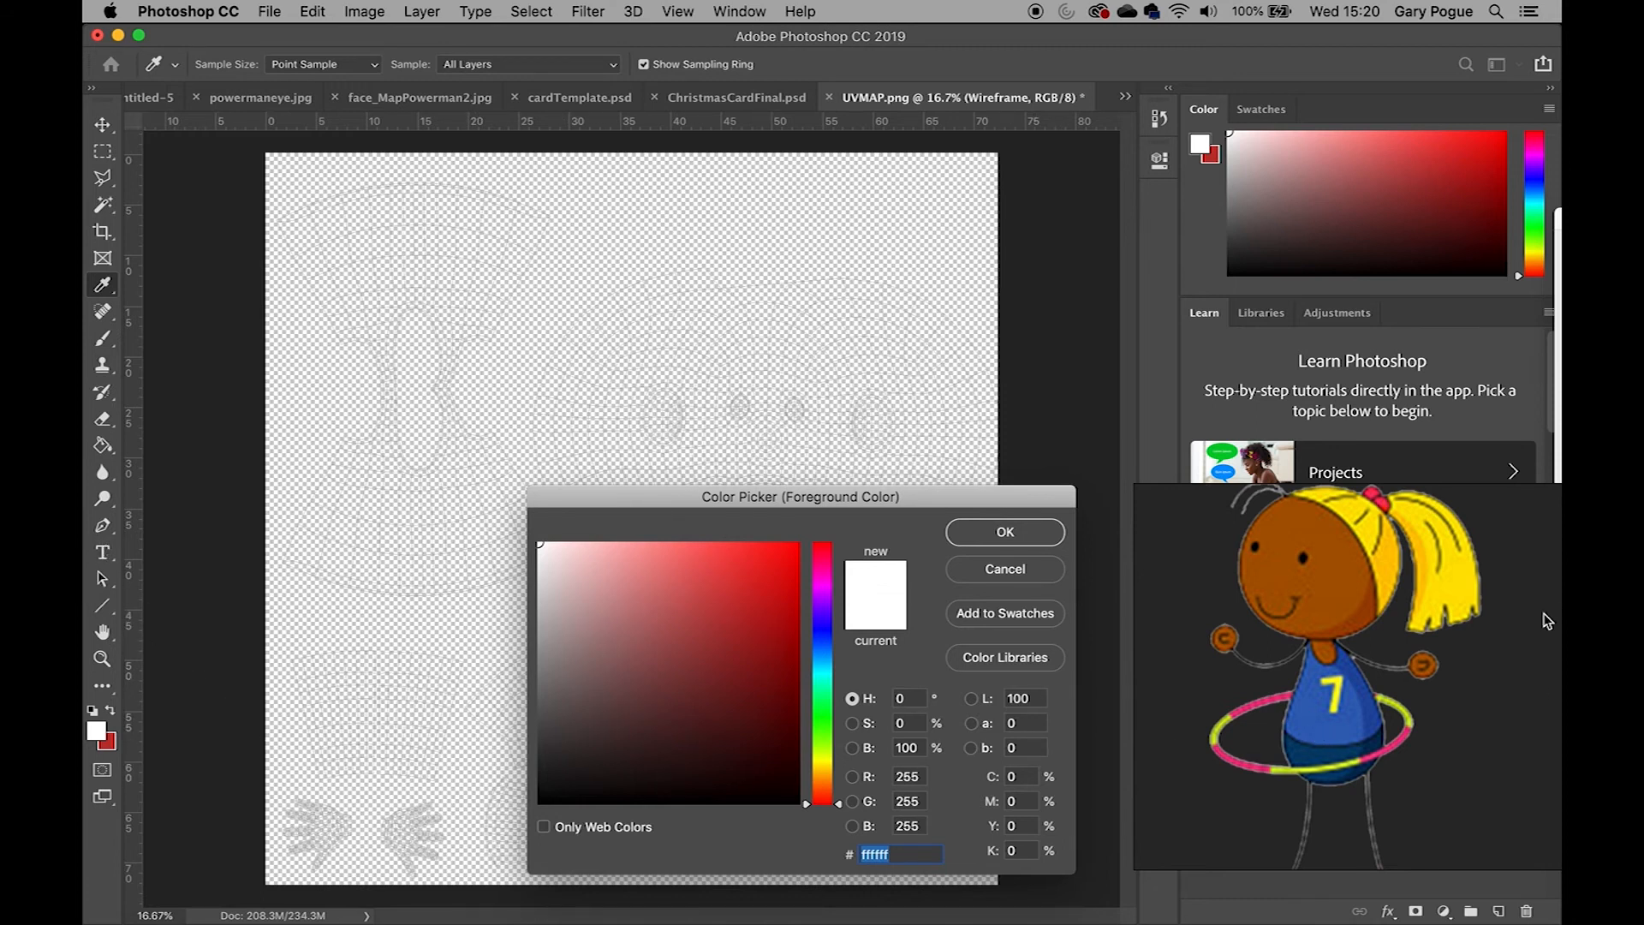
{"action": "right_click", "coordinate": [1387, 644]}
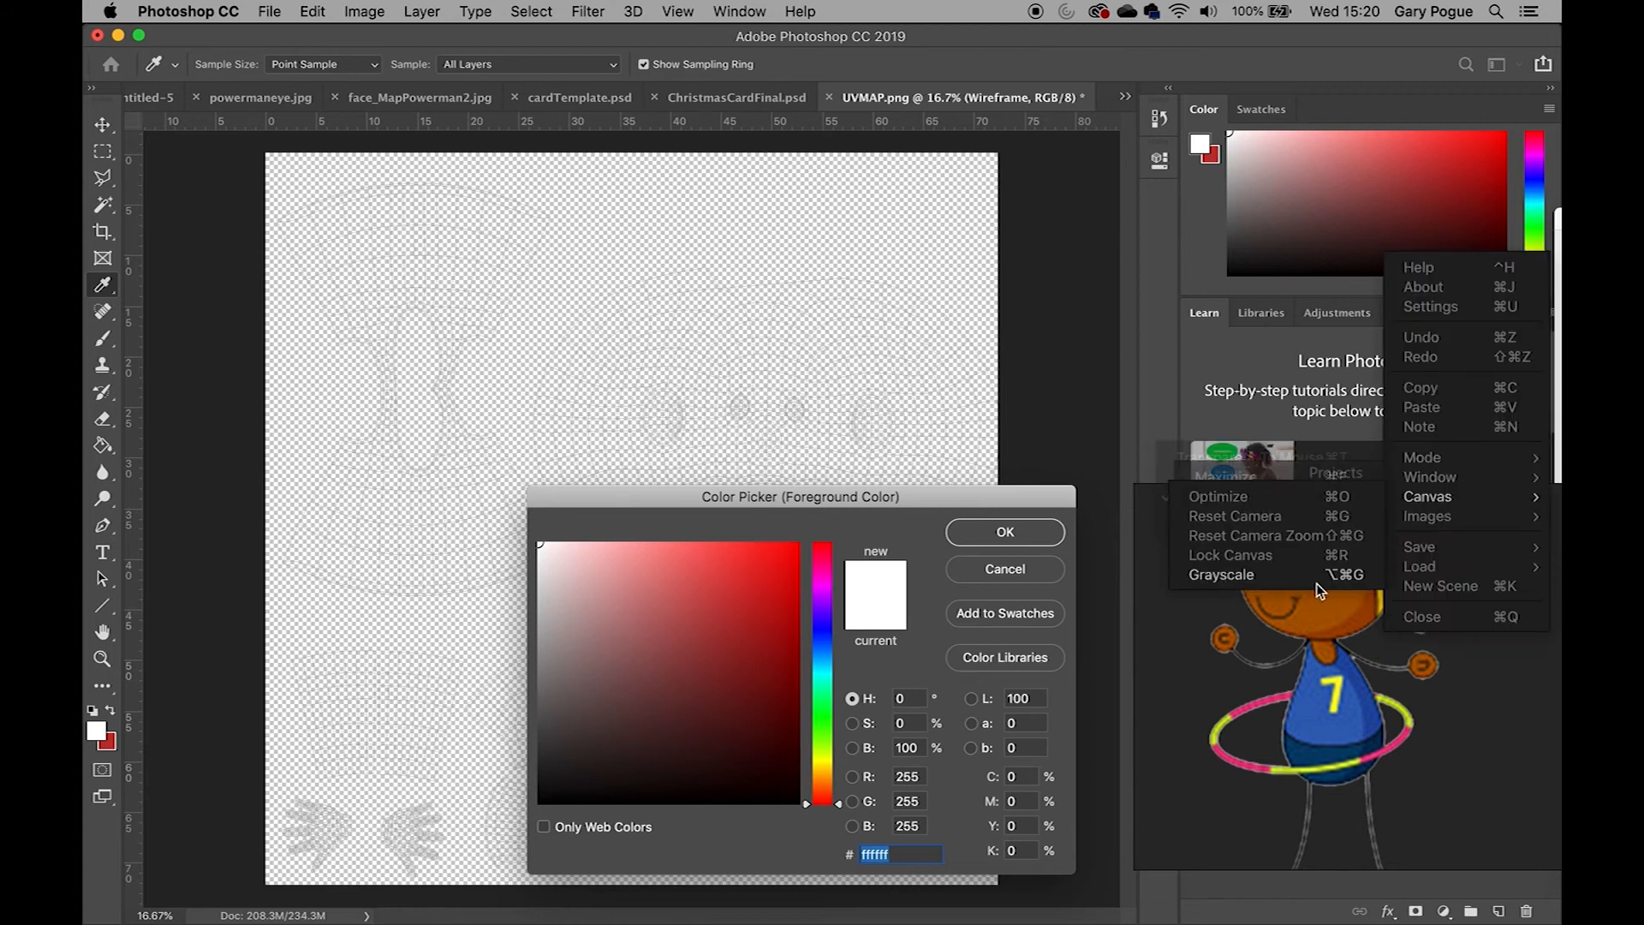
{"action": "right_click", "coordinate": [1332, 630]}
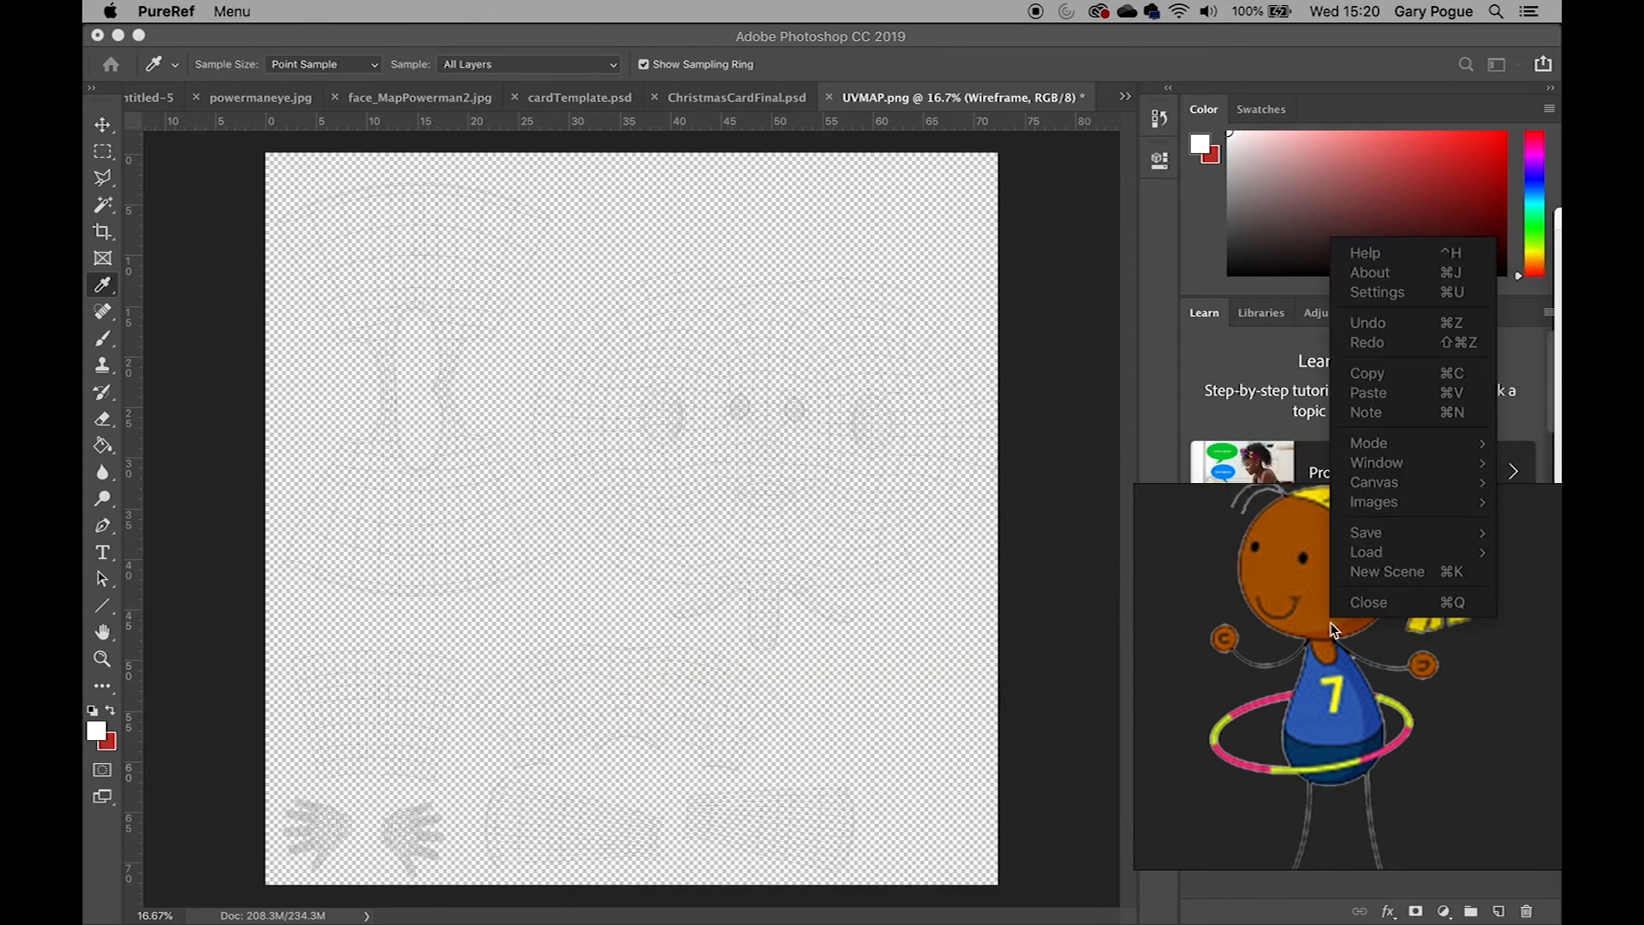
{"action": "left_click", "coordinate": [1368, 392]}
{"action": "left_click", "coordinate": [925, 292]}
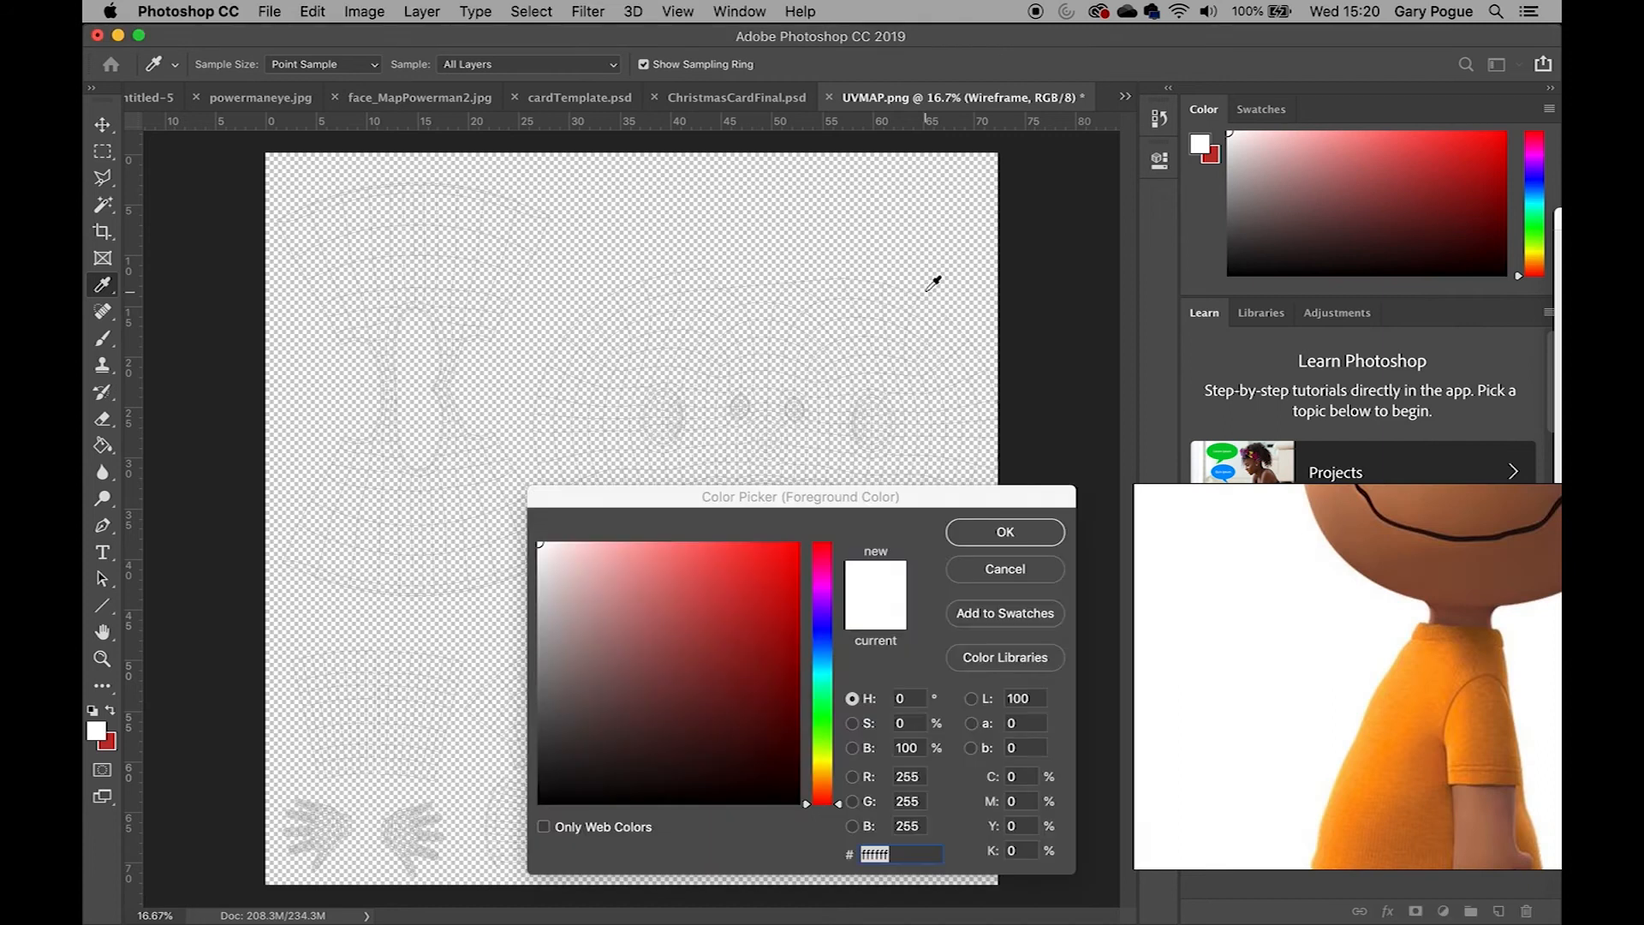
{"action": "left_click", "coordinate": [998, 569]}
{"action": "key", "text": "super+v"}
{"action": "key", "text": "super+z"}
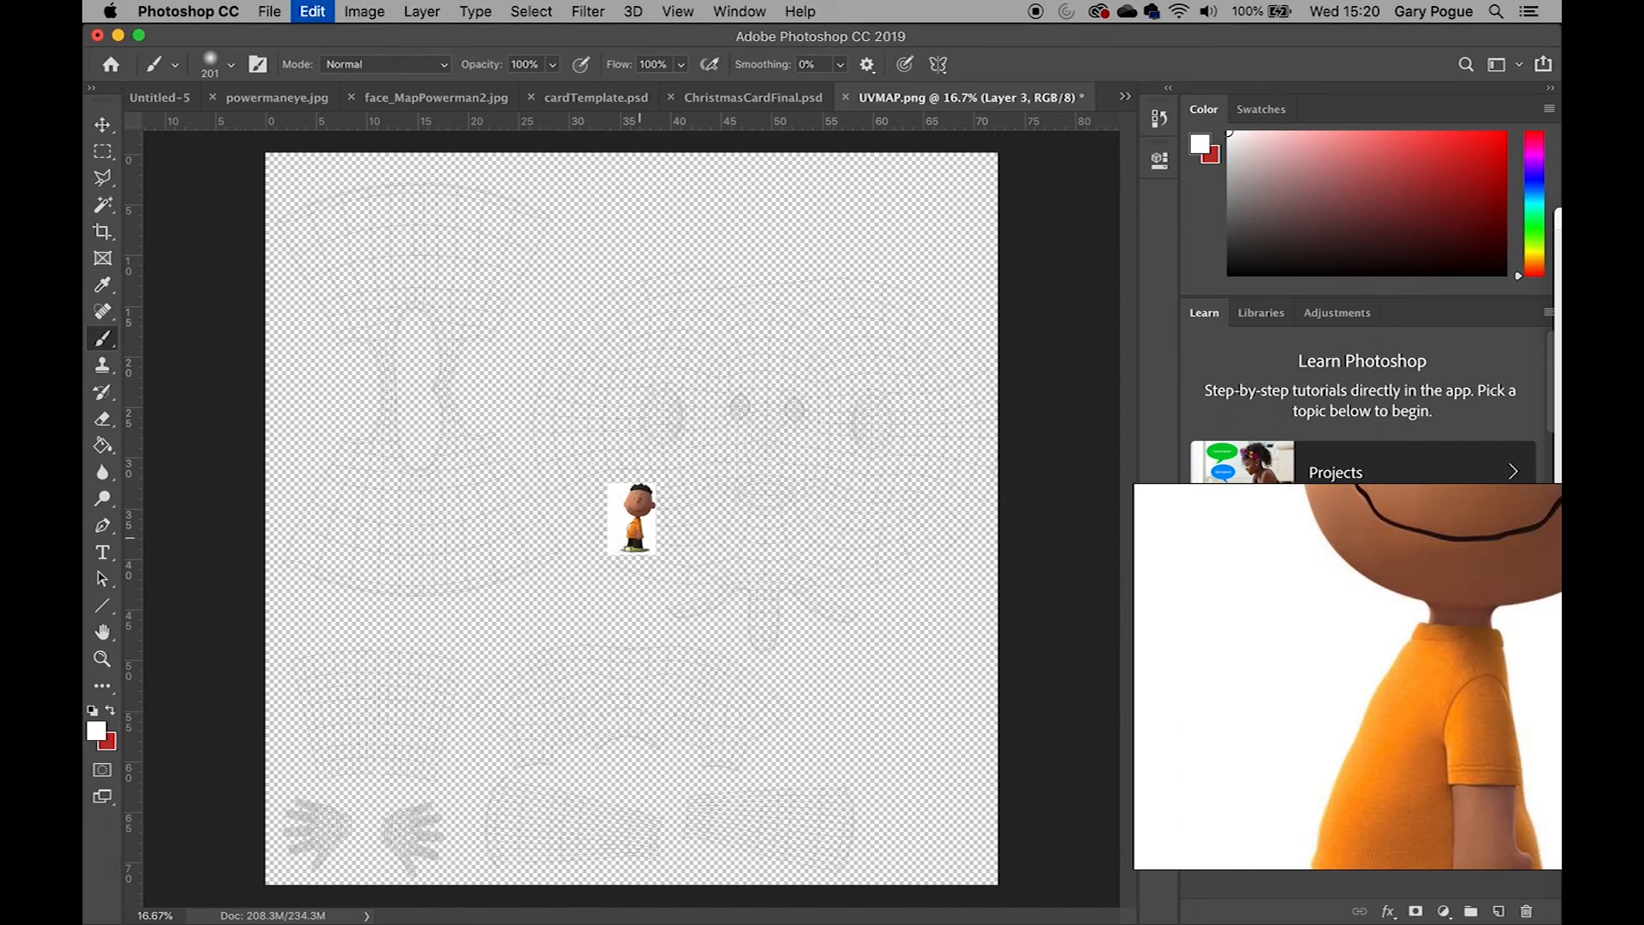
{"action": "left_click", "coordinate": [101, 126]}
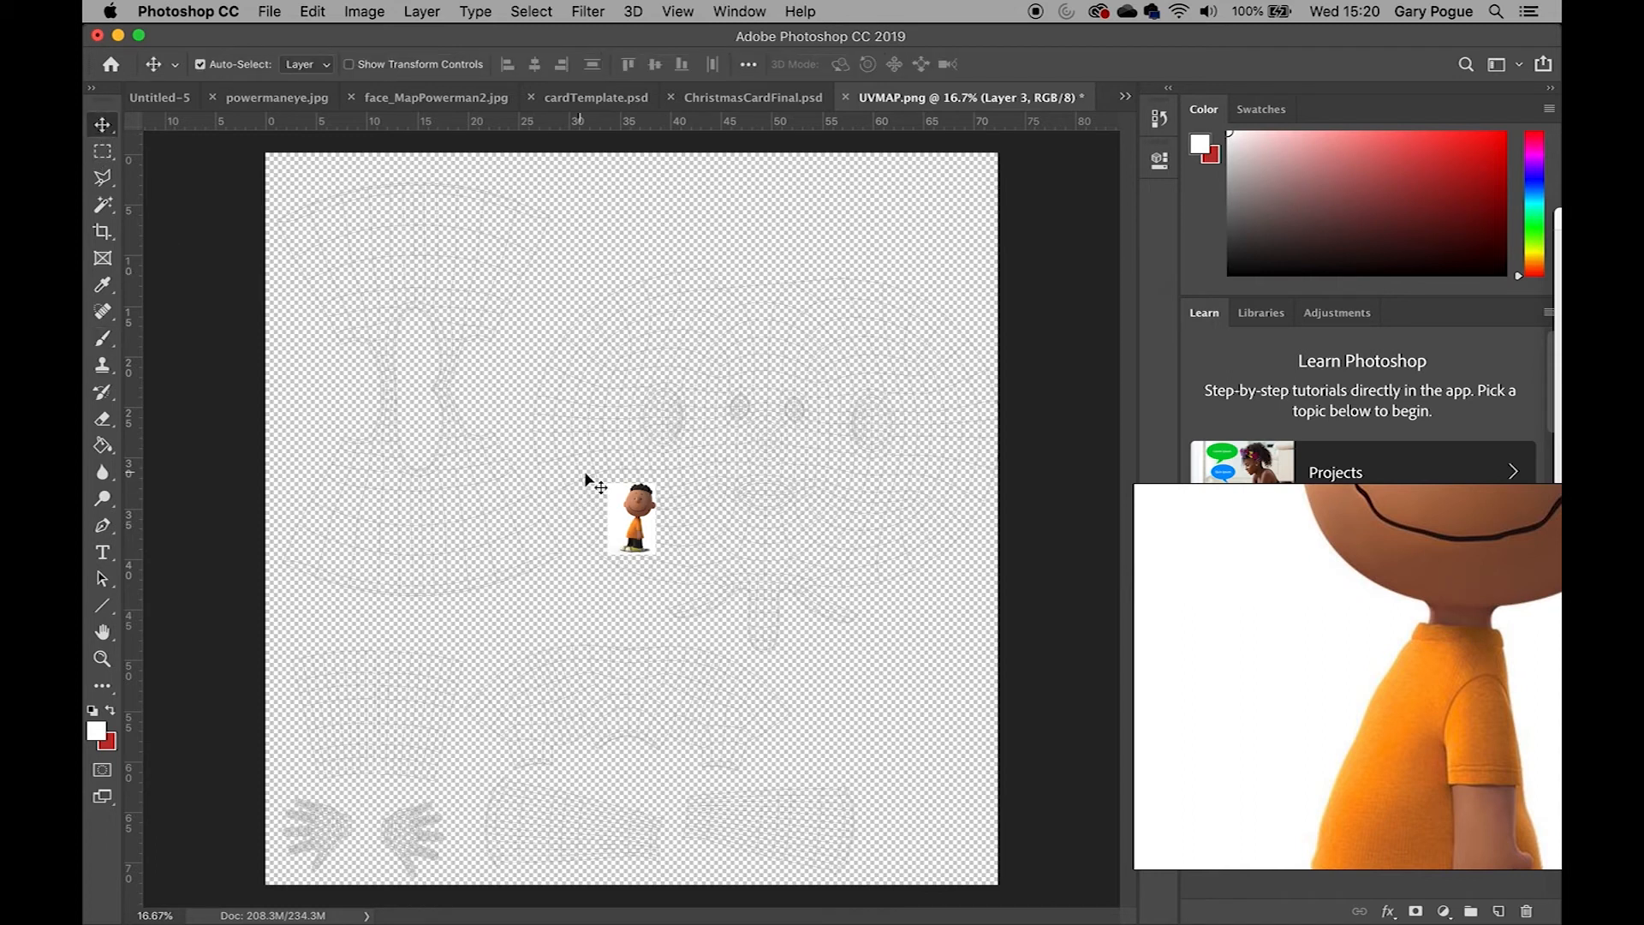
{"action": "key", "text": "Delete"}
Browse the PureRef board for the cartoon kids reference image
{"action": "scroll", "coordinate": [1380, 702], "scroll_direction": "down", "scroll_amount": 6}
{"action": "scroll", "coordinate": [1381, 702], "scroll_direction": "up", "scroll_amount": 3}
{"action": "scroll", "coordinate": [1381, 699], "scroll_direction": "up", "scroll_amount": 2}
{"action": "middle_click_drag", "start_coordinate": [1451, 582], "coordinate": [1329, 718]}
{"action": "scroll", "coordinate": [1329, 718], "scroll_direction": "down", "scroll_amount": 5}
{"action": "left_click_drag", "start_coordinate": [1327, 734], "coordinate": [1168, 735]}
{"action": "scroll", "coordinate": [1298, 700], "scroll_direction": "up", "scroll_amount": 4}
{"action": "middle_click_drag", "start_coordinate": [1353, 738], "coordinate": [1343, 636]}
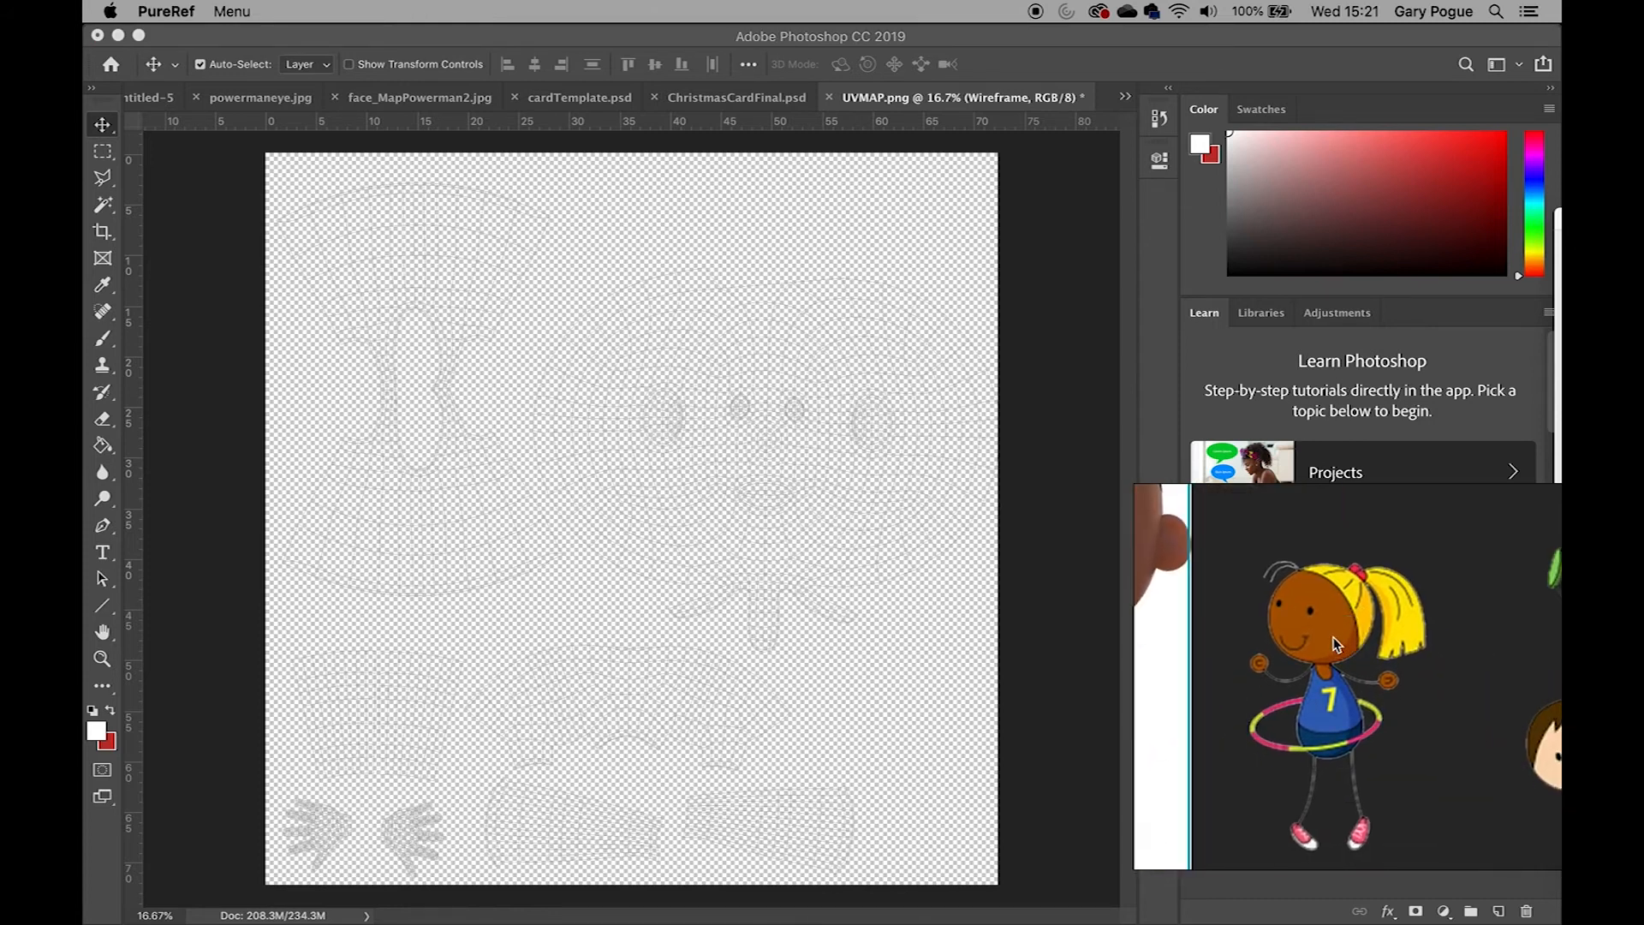
Paste the cartoon kids reference image onto the canvas and scale it up with Free Transform
{"action": "left_click", "coordinate": [804, 348]}
{"action": "key", "text": "super+v"}
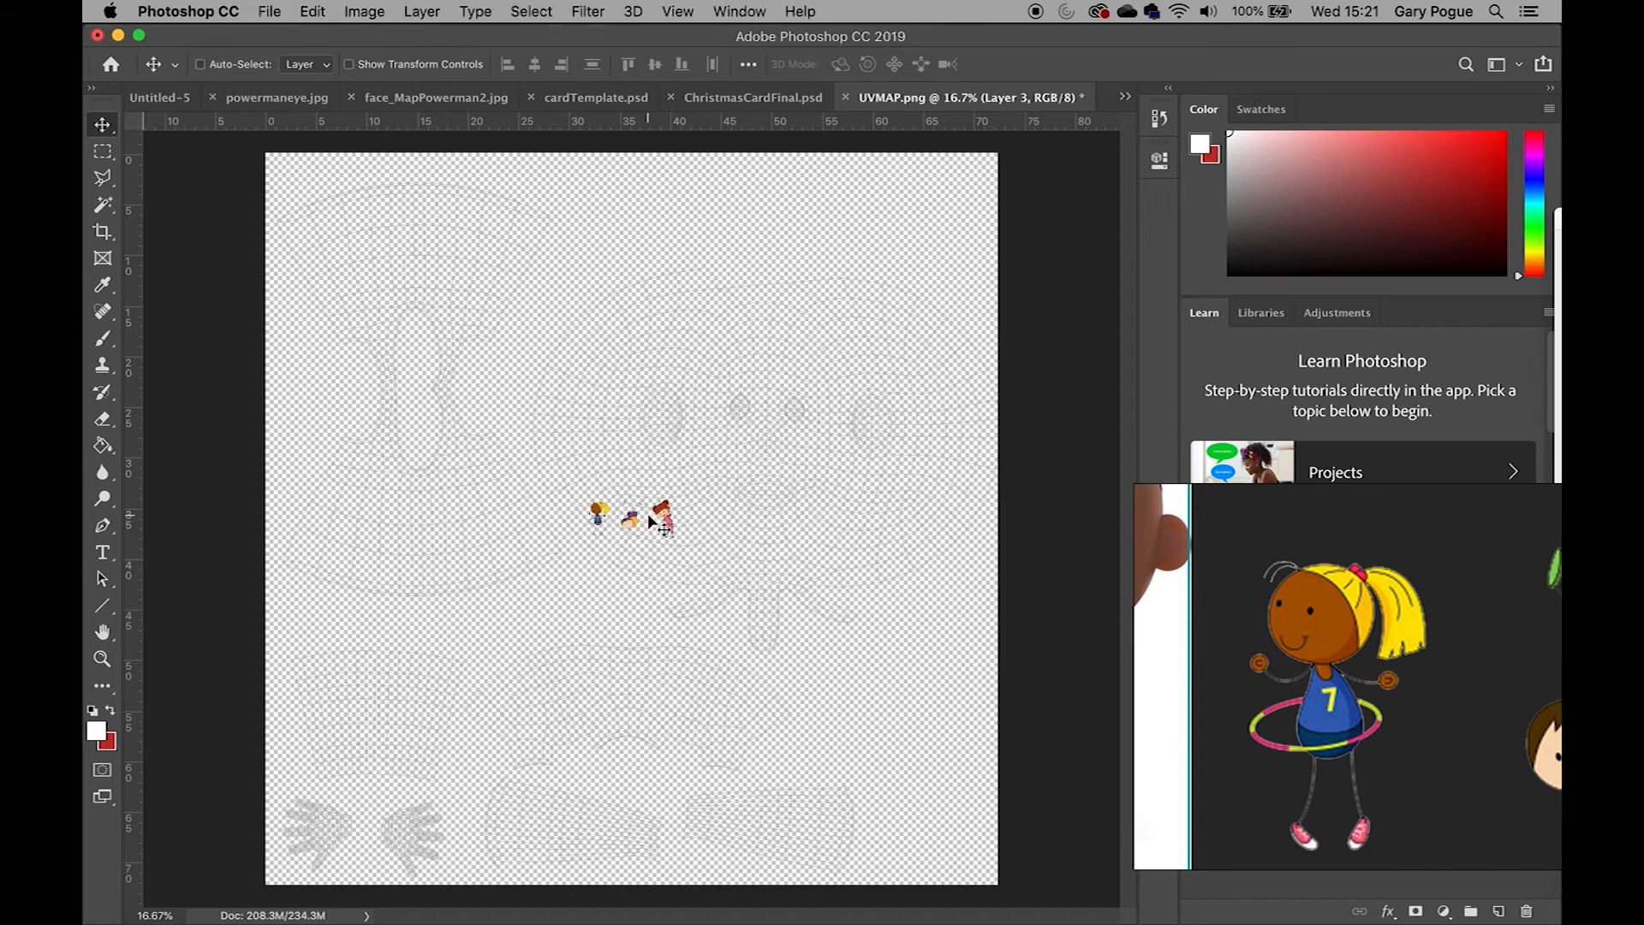
{"action": "key", "text": "super+t"}
{"action": "left_click_drag", "start_coordinate": [677, 499], "coordinate": [1021, 347]}
{"action": "key", "text": "Return"}
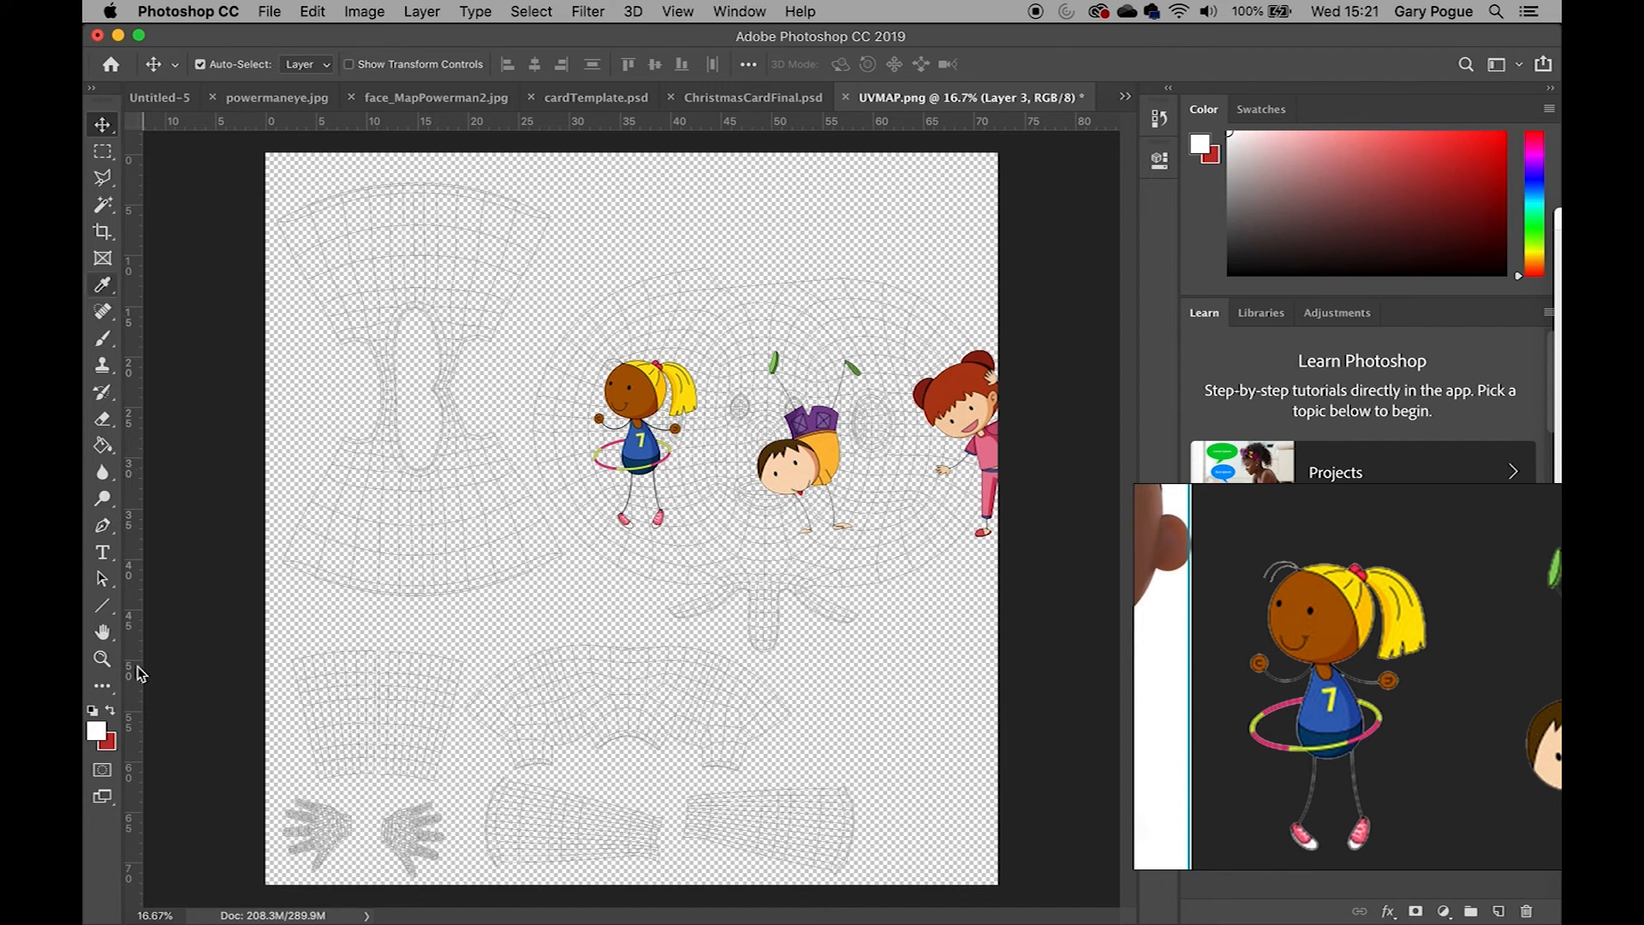
Sample the blue of the girl's shirt in the reference as the foreground colour
{"action": "left_click", "coordinate": [97, 730]}
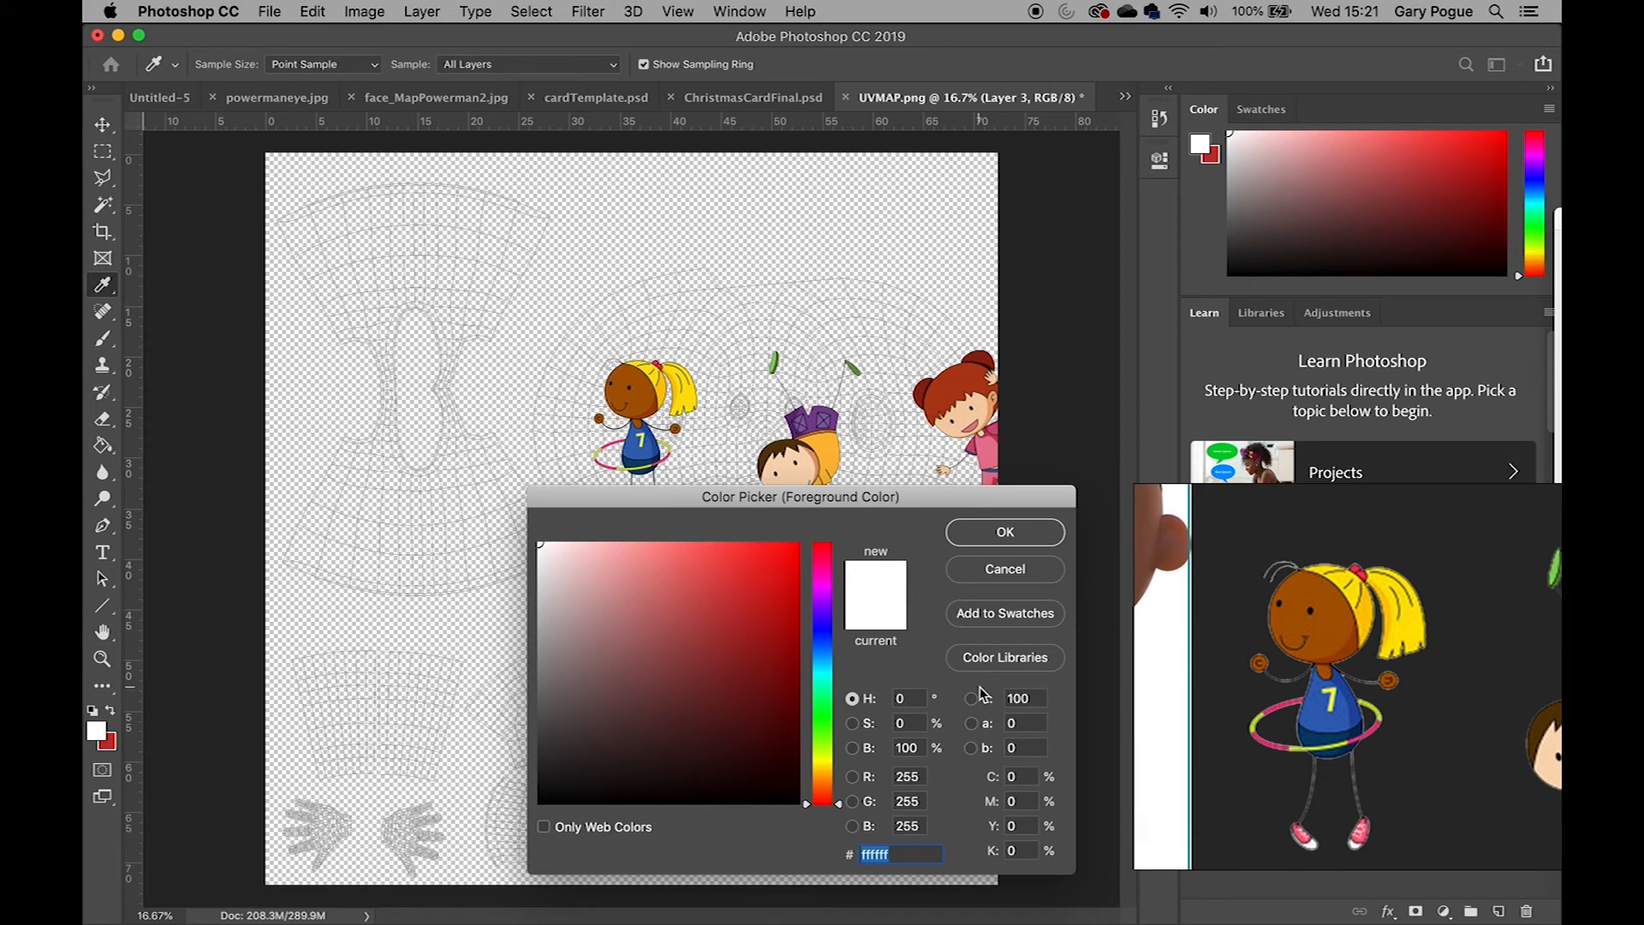
{"action": "left_click", "coordinate": [637, 444]}
{"action": "left_click", "coordinate": [1006, 533]}
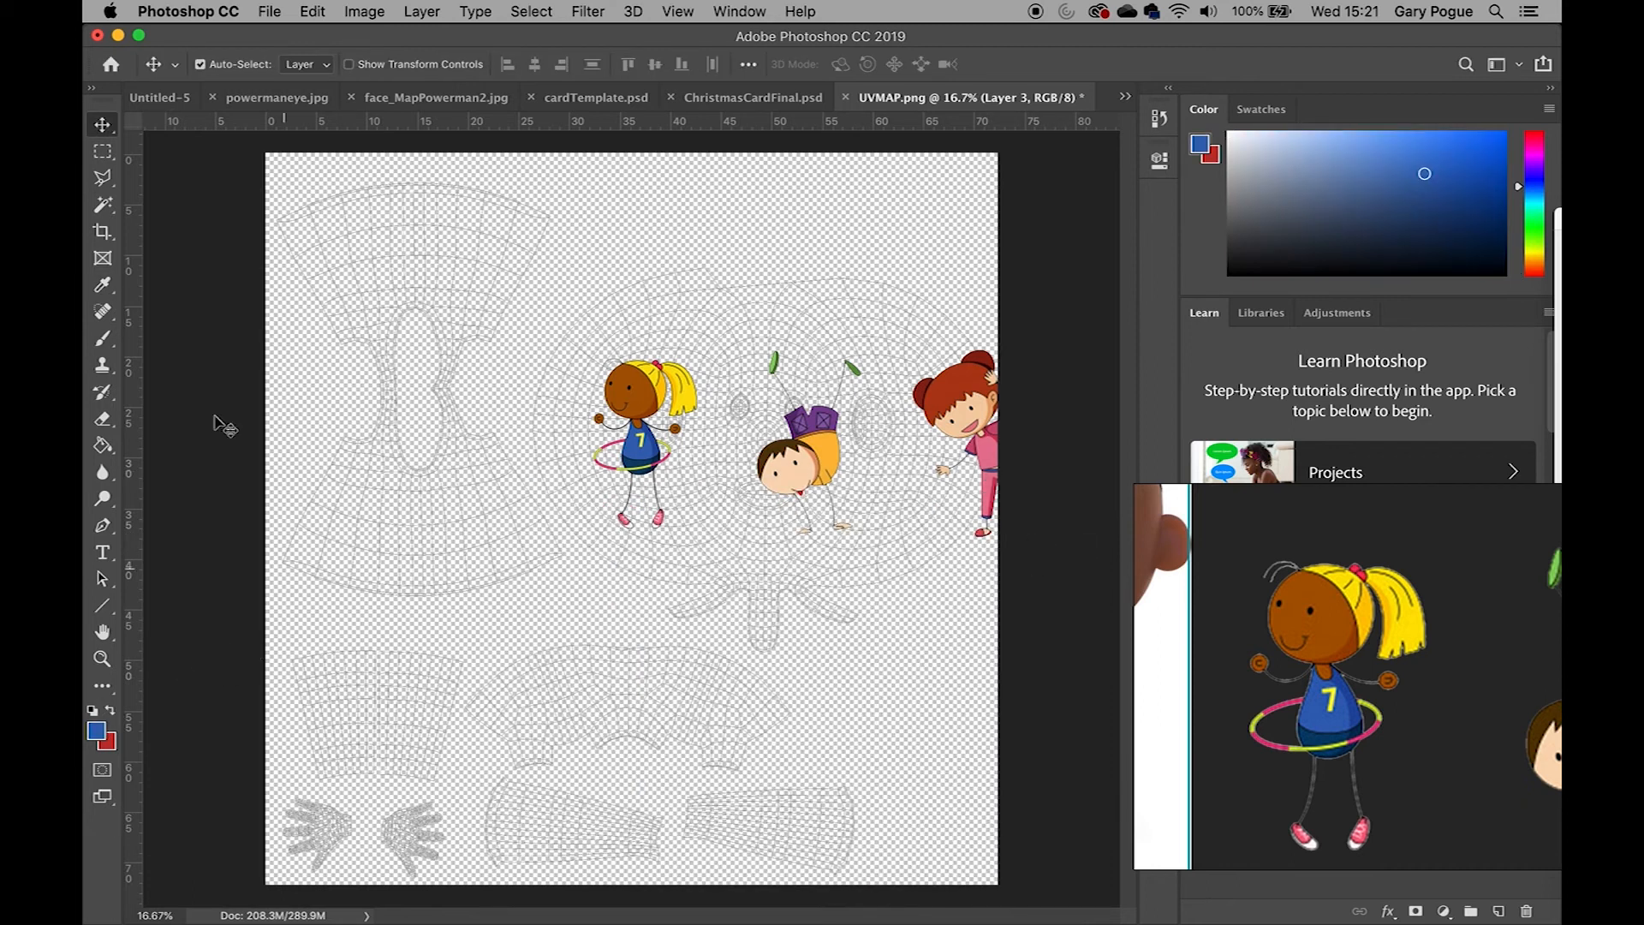
Paint blue at the top of the shirt UV shell with a 1400 px brush and move Layer 3 below Wireframe
{"action": "left_click", "coordinate": [107, 344]}
{"action": "right_click", "coordinate": [304, 391]}
{"action": "mouse_move", "coordinate": [499, 428]}
{"action": "left_mouse_down"}
{"action": "mouse_move", "coordinate": [524, 450]}
{"action": "mouse_move", "coordinate": [530, 435]}
{"action": "left_mouse_up"}
{"action": "mouse_move", "coordinate": [496, 233]}
{"action": "left_mouse_down"}
{"action": "mouse_move", "coordinate": [448, 220]}
{"action": "mouse_move", "coordinate": [479, 227]}
{"action": "left_mouse_up"}
{"action": "left_click_drag", "start_coordinate": [1352, 525], "coordinate": [1405, 891]}
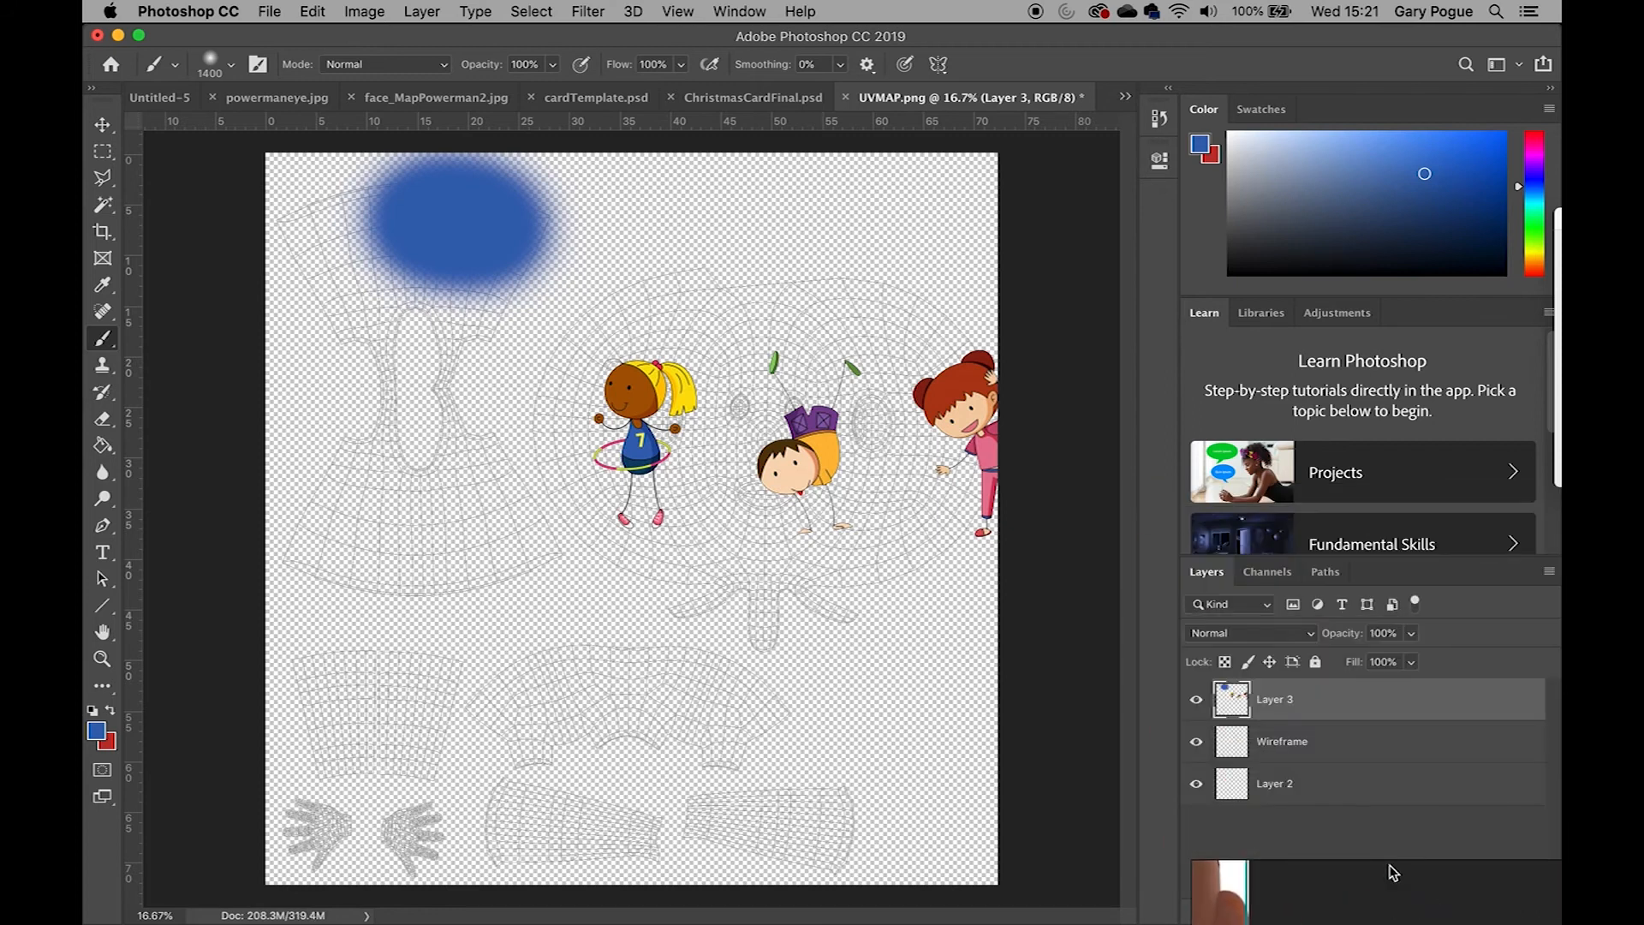
{"action": "left_click_drag", "start_coordinate": [1284, 704], "coordinate": [1293, 762]}
Cover the whole shirt UV shell in blue, using a 60% hardness brush down to 300 px
{"action": "mouse_move", "coordinate": [460, 294]}
{"action": "left_mouse_down"}
{"action": "mouse_move", "coordinate": [349, 228]}
{"action": "mouse_move", "coordinate": [320, 261]}
{"action": "mouse_move", "coordinate": [342, 374]}
{"action": "mouse_move", "coordinate": [326, 523]}
{"action": "left_mouse_up"}
{"action": "right_click", "coordinate": [395, 444]}
{"action": "left_click", "coordinate": [515, 440]}
{"action": "right_click", "coordinate": [357, 452]}
{"action": "mouse_move", "coordinate": [484, 548]}
{"action": "left_mouse_down"}
{"action": "mouse_move", "coordinate": [545, 548]}
{"action": "mouse_move", "coordinate": [555, 502]}
{"action": "mouse_move", "coordinate": [524, 503]}
{"action": "mouse_move", "coordinate": [558, 503]}
{"action": "left_mouse_up"}
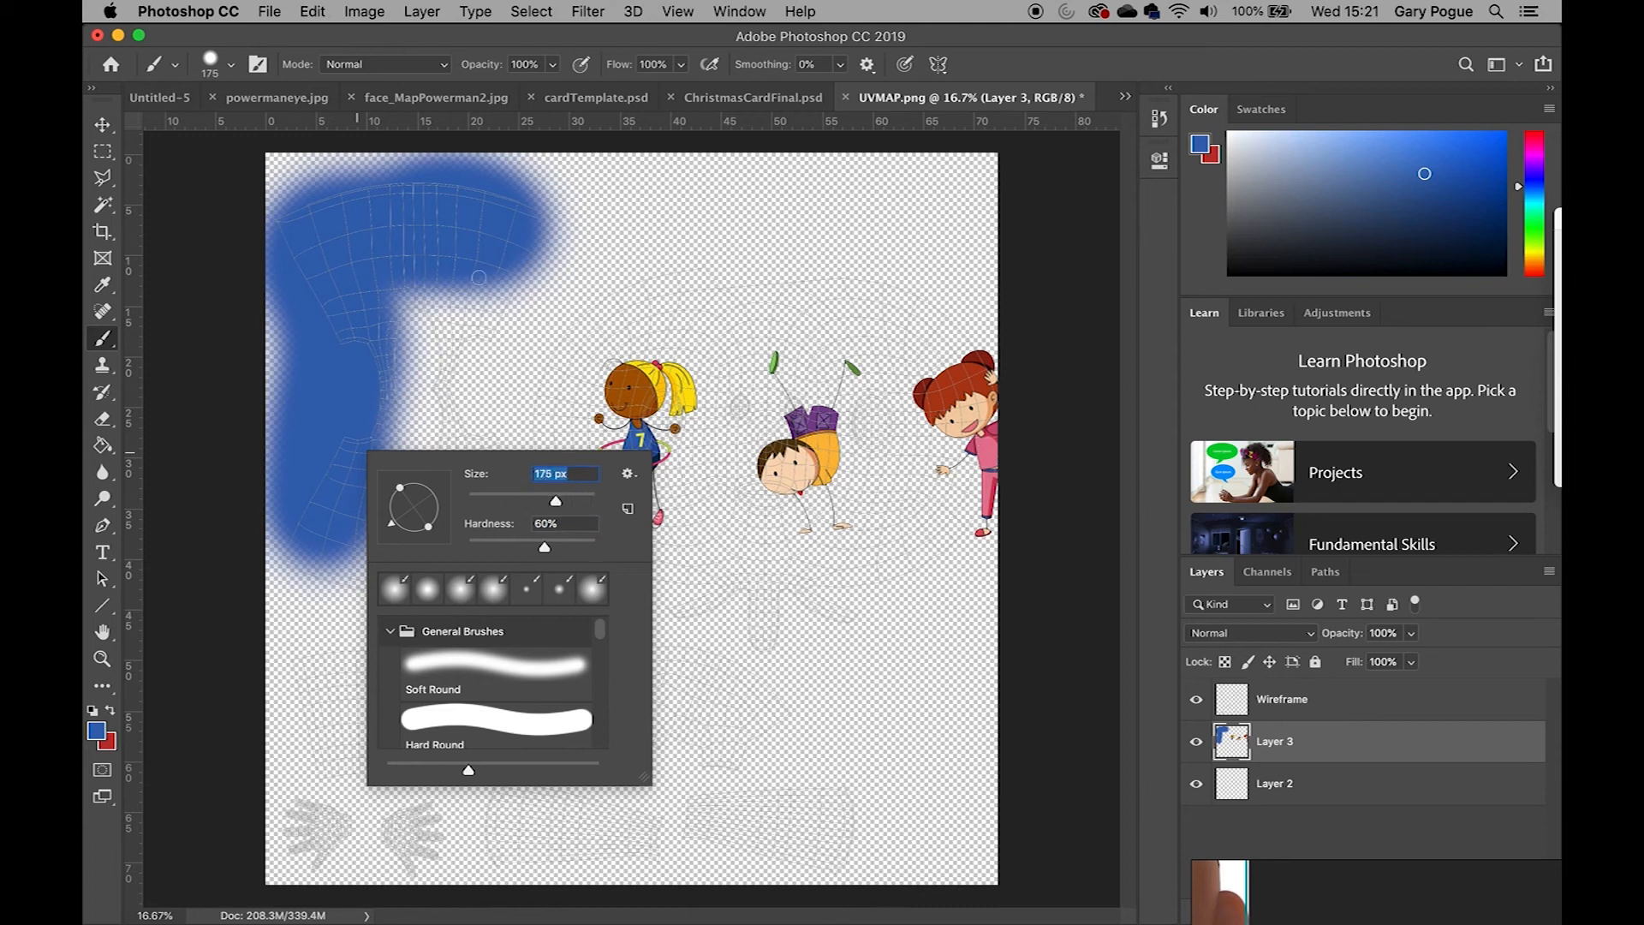
{"action": "left_click_drag", "start_coordinate": [471, 383], "coordinate": [508, 263]}
{"action": "right_click", "coordinate": [496, 301]}
{"action": "left_click_drag", "start_coordinate": [686, 404], "coordinate": [712, 355]}
{"action": "mouse_move", "coordinate": [447, 373]}
{"action": "left_mouse_down"}
{"action": "mouse_move", "coordinate": [459, 301]}
{"action": "mouse_move", "coordinate": [503, 473]}
{"action": "mouse_move", "coordinate": [551, 543]}
{"action": "mouse_move", "coordinate": [503, 572]}
{"action": "mouse_move", "coordinate": [414, 584]}
{"action": "mouse_move", "coordinate": [275, 553]}
{"action": "mouse_move", "coordinate": [342, 552]}
{"action": "mouse_move", "coordinate": [329, 480]}
{"action": "mouse_move", "coordinate": [313, 512]}
{"action": "mouse_move", "coordinate": [517, 541]}
{"action": "mouse_move", "coordinate": [452, 471]}
{"action": "mouse_move", "coordinate": [454, 437]}
{"action": "mouse_move", "coordinate": [487, 515]}
{"action": "mouse_move", "coordinate": [450, 249]}
{"action": "mouse_move", "coordinate": [414, 382]}
{"action": "mouse_move", "coordinate": [399, 267]}
{"action": "mouse_move", "coordinate": [364, 383]}
{"action": "mouse_move", "coordinate": [418, 513]}
{"action": "mouse_move", "coordinate": [390, 462]}
{"action": "mouse_move", "coordinate": [381, 540]}
{"action": "mouse_move", "coordinate": [344, 391]}
{"action": "mouse_move", "coordinate": [533, 231]}
{"action": "mouse_move", "coordinate": [494, 388]}
{"action": "mouse_move", "coordinate": [518, 514]}
{"action": "mouse_move", "coordinate": [316, 551]}
{"action": "mouse_move", "coordinate": [287, 225]}
{"action": "mouse_move", "coordinate": [424, 179]}
{"action": "mouse_move", "coordinate": [539, 194]}
{"action": "mouse_move", "coordinate": [503, 360]}
{"action": "mouse_move", "coordinate": [304, 244]}
{"action": "mouse_move", "coordinate": [363, 172]}
{"action": "mouse_move", "coordinate": [518, 168]}
{"action": "mouse_move", "coordinate": [350, 186]}
{"action": "mouse_move", "coordinate": [328, 413]}
{"action": "mouse_move", "coordinate": [471, 436]}
{"action": "left_mouse_up"}
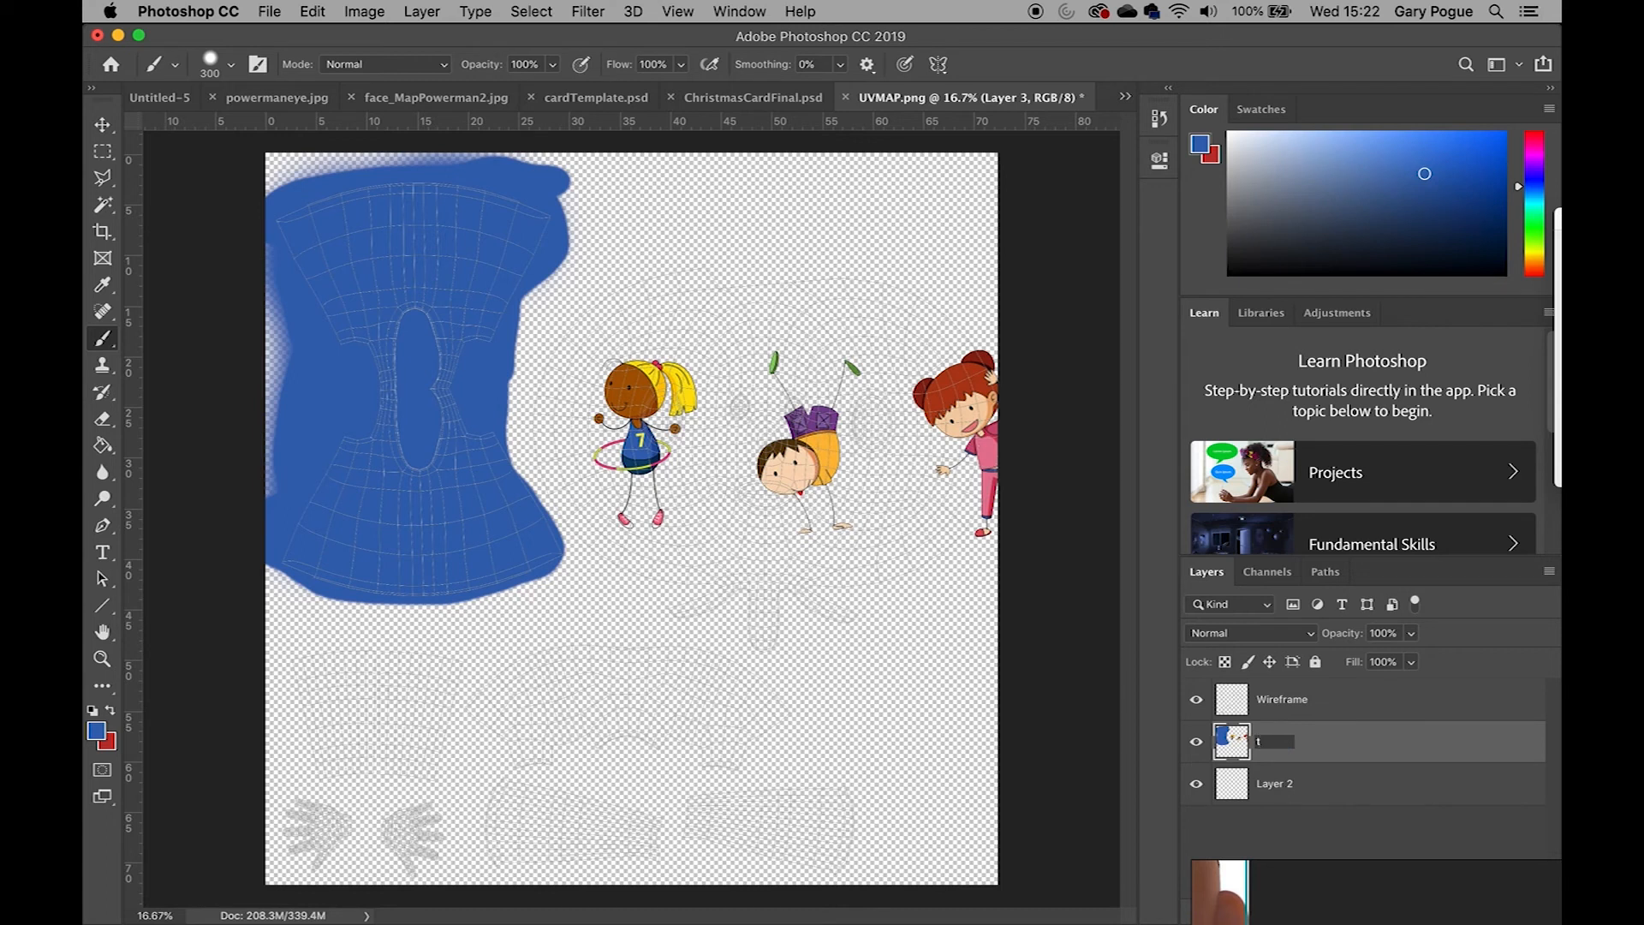
Name the painted layer t shirt and add a new layer above it named skin
{"action": "key", "text": "Return"}
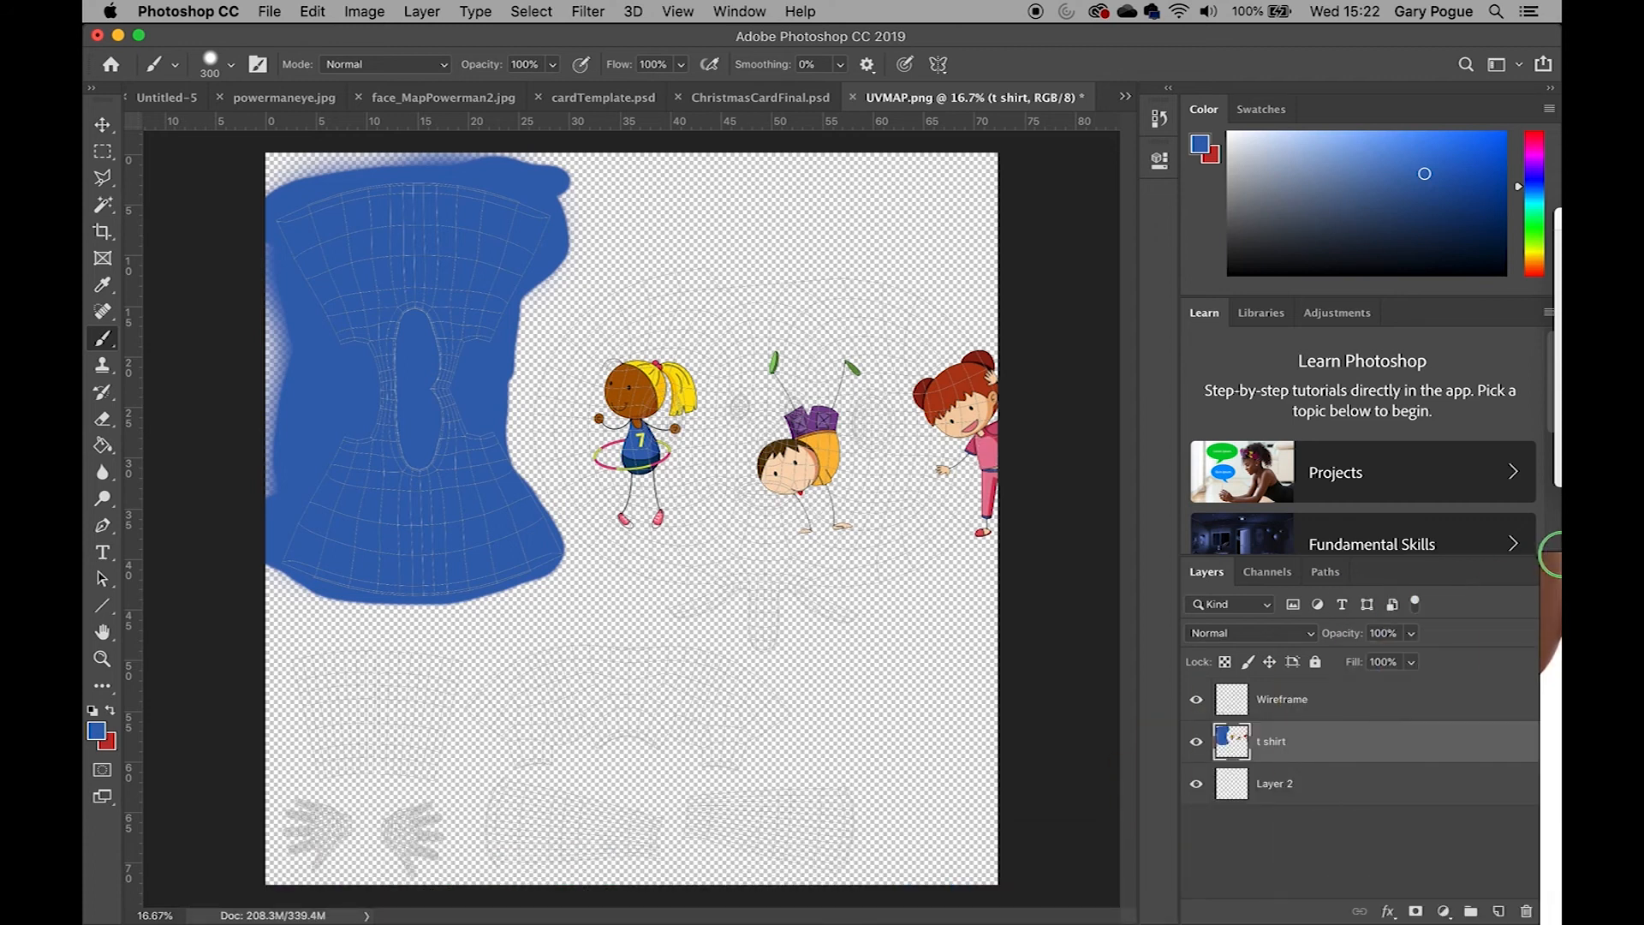
{"action": "left_click", "coordinate": [1499, 913]}
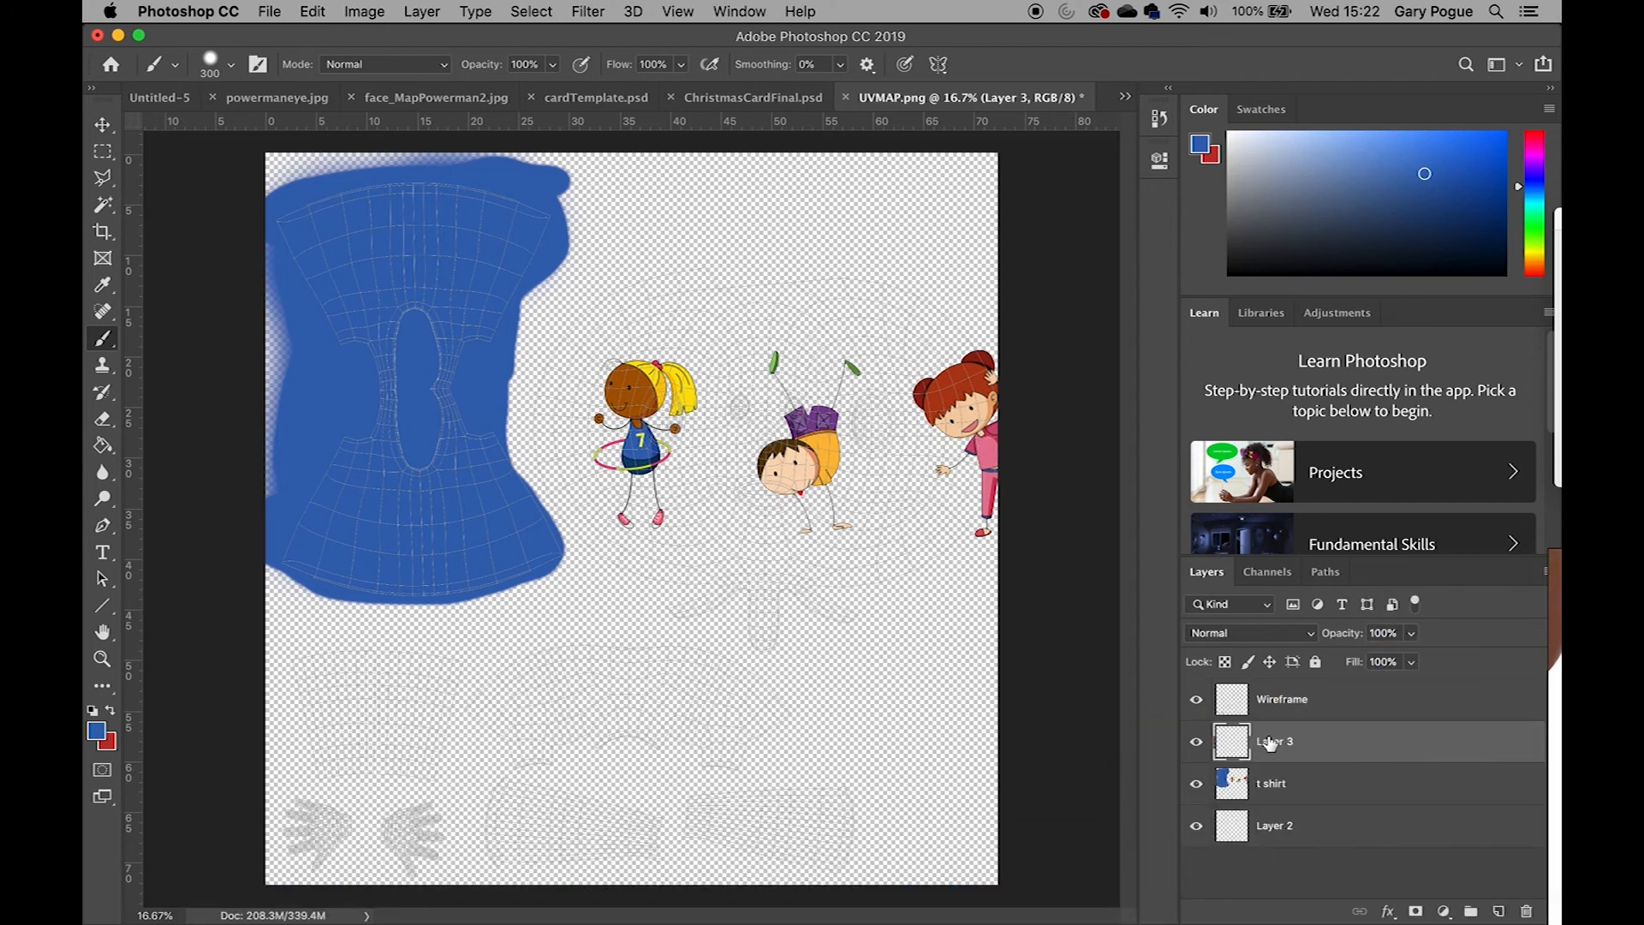
{"action": "key", "text": "Return"}
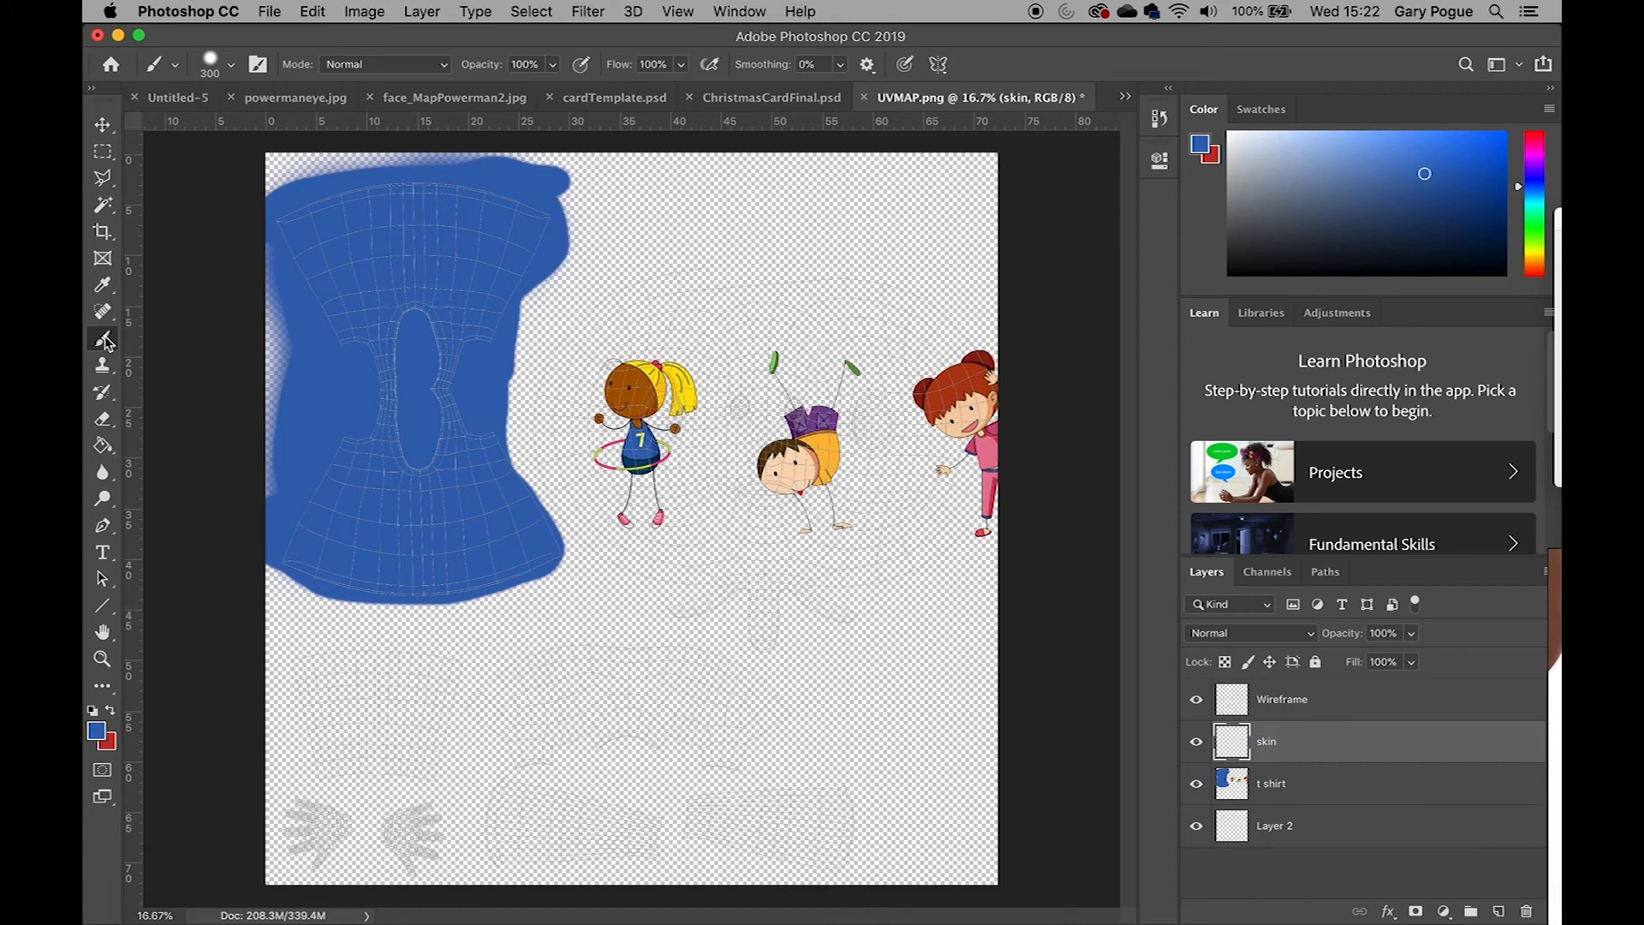
Sample the girl's brown skin colour from the reference as the foreground colour
{"action": "left_click", "coordinate": [97, 733]}
{"action": "left_click", "coordinate": [620, 388]}
{"action": "left_click", "coordinate": [997, 534]}
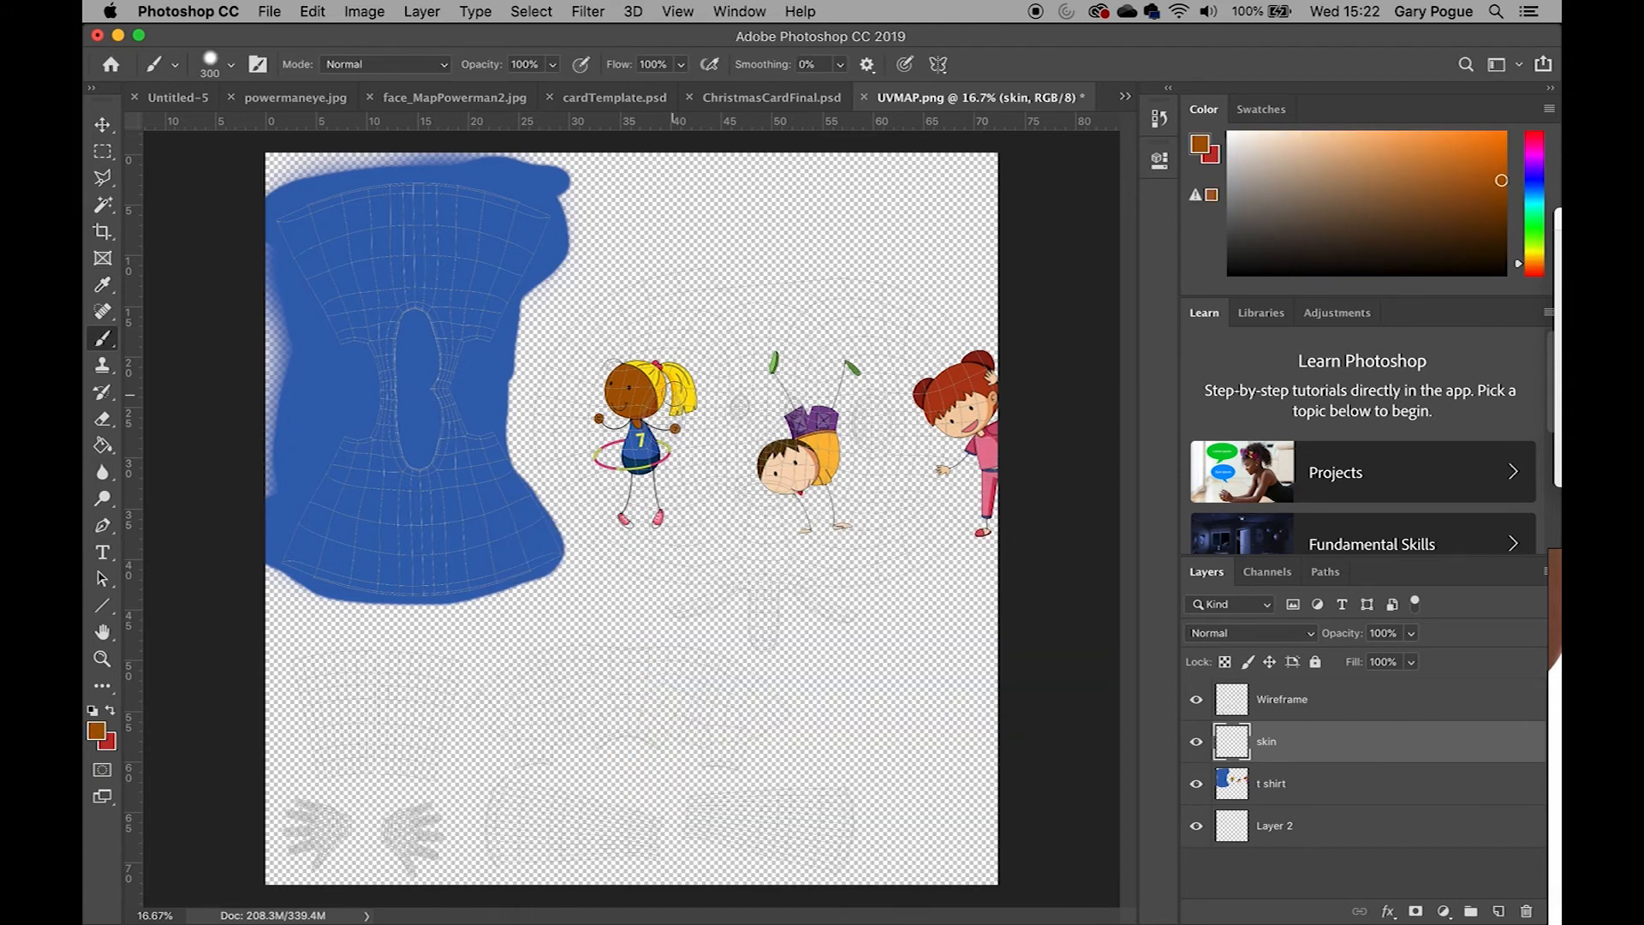
Paint brown over the head, hand, arm and leg UV shells on the skin layer with a large soft brush
{"action": "right_click", "coordinate": [828, 439]}
{"action": "left_click_drag", "start_coordinate": [891, 445], "coordinate": [897, 447]}
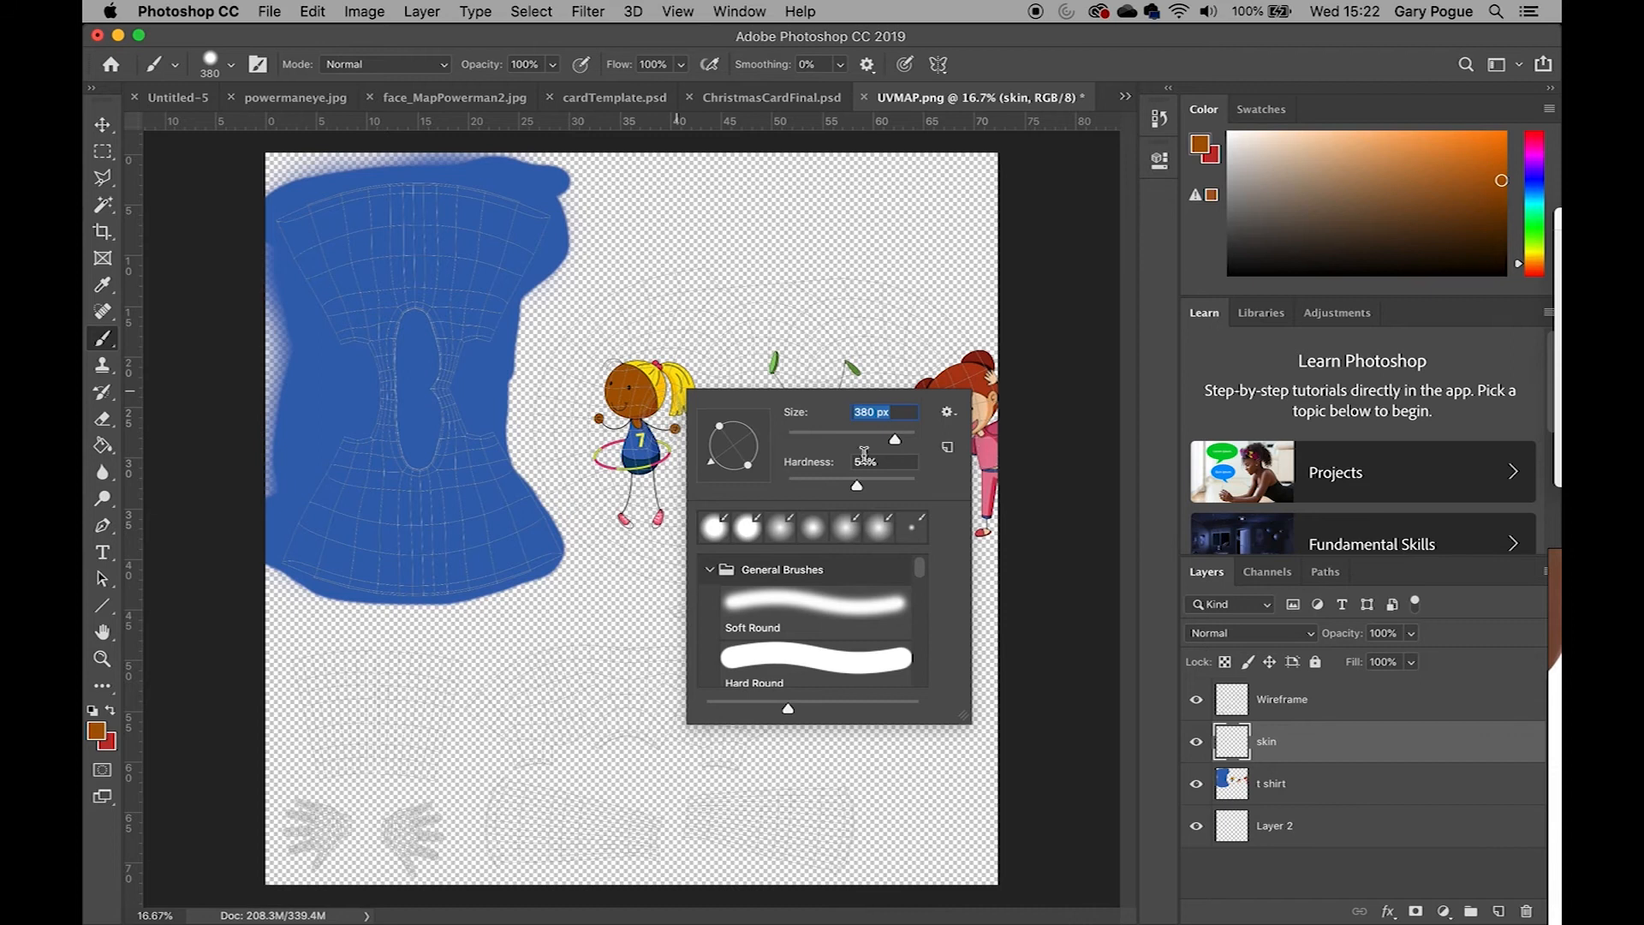
{"action": "left_click_drag", "start_coordinate": [896, 442], "coordinate": [899, 443]}
{"action": "mouse_move", "coordinate": [823, 310]}
{"action": "left_mouse_down"}
{"action": "mouse_move", "coordinate": [690, 297]}
{"action": "mouse_move", "coordinate": [646, 319]}
{"action": "mouse_move", "coordinate": [589, 370]}
{"action": "mouse_move", "coordinate": [574, 484]}
{"action": "mouse_move", "coordinate": [593, 480]}
{"action": "mouse_move", "coordinate": [595, 500]}
{"action": "mouse_move", "coordinate": [723, 587]}
{"action": "mouse_move", "coordinate": [792, 612]}
{"action": "mouse_move", "coordinate": [632, 469]}
{"action": "mouse_move", "coordinate": [736, 359]}
{"action": "mouse_move", "coordinate": [796, 462]}
{"action": "mouse_move", "coordinate": [822, 377]}
{"action": "mouse_move", "coordinate": [872, 432]}
{"action": "left_mouse_up"}
{"action": "key", "text": "super+r"}
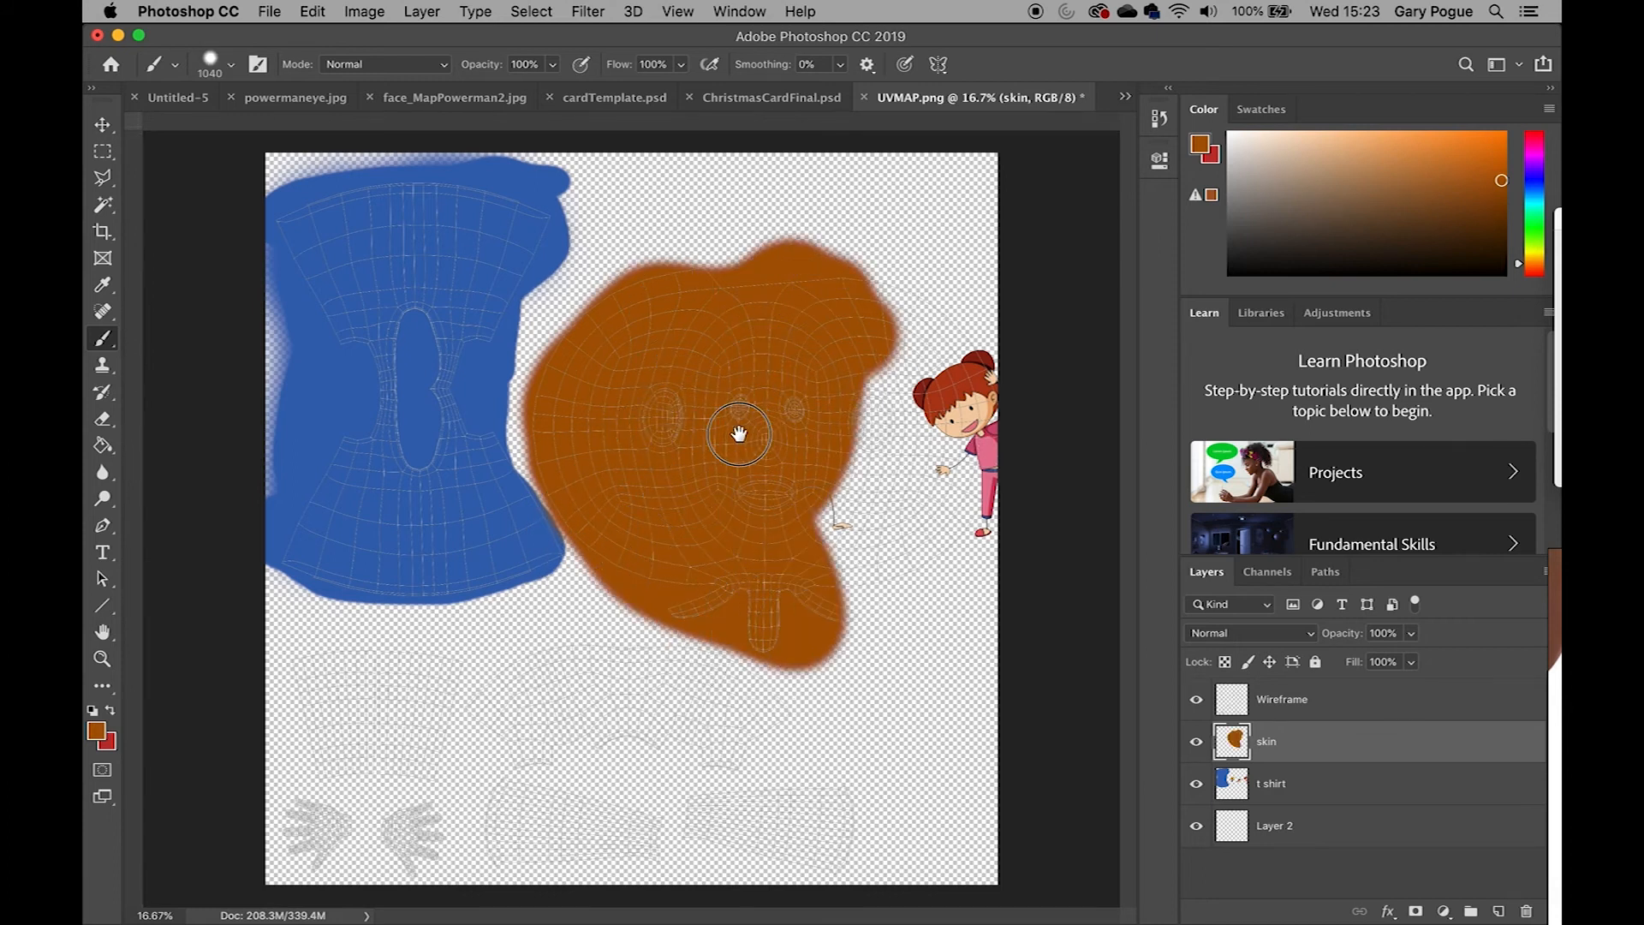
{"action": "key", "text": "super+r"}
{"action": "mouse_move", "coordinate": [739, 434]}
{"action": "left_mouse_down"}
{"action": "mouse_move", "coordinate": [807, 551]}
{"action": "mouse_move", "coordinate": [899, 411]}
{"action": "mouse_move", "coordinate": [900, 286]}
{"action": "mouse_move", "coordinate": [932, 434]}
{"action": "mouse_move", "coordinate": [796, 275]}
{"action": "mouse_move", "coordinate": [857, 514]}
{"action": "mouse_move", "coordinate": [917, 543]}
{"action": "mouse_move", "coordinate": [853, 601]}
{"action": "left_mouse_up"}
{"action": "mouse_move", "coordinate": [309, 681]}
{"action": "left_mouse_down"}
{"action": "mouse_move", "coordinate": [313, 701]}
{"action": "mouse_move", "coordinate": [387, 731]}
{"action": "mouse_move", "coordinate": [427, 679]}
{"action": "mouse_move", "coordinate": [301, 683]}
{"action": "mouse_move", "coordinate": [313, 726]}
{"action": "mouse_move", "coordinate": [369, 750]}
{"action": "mouse_move", "coordinate": [348, 748]}
{"action": "left_mouse_up"}
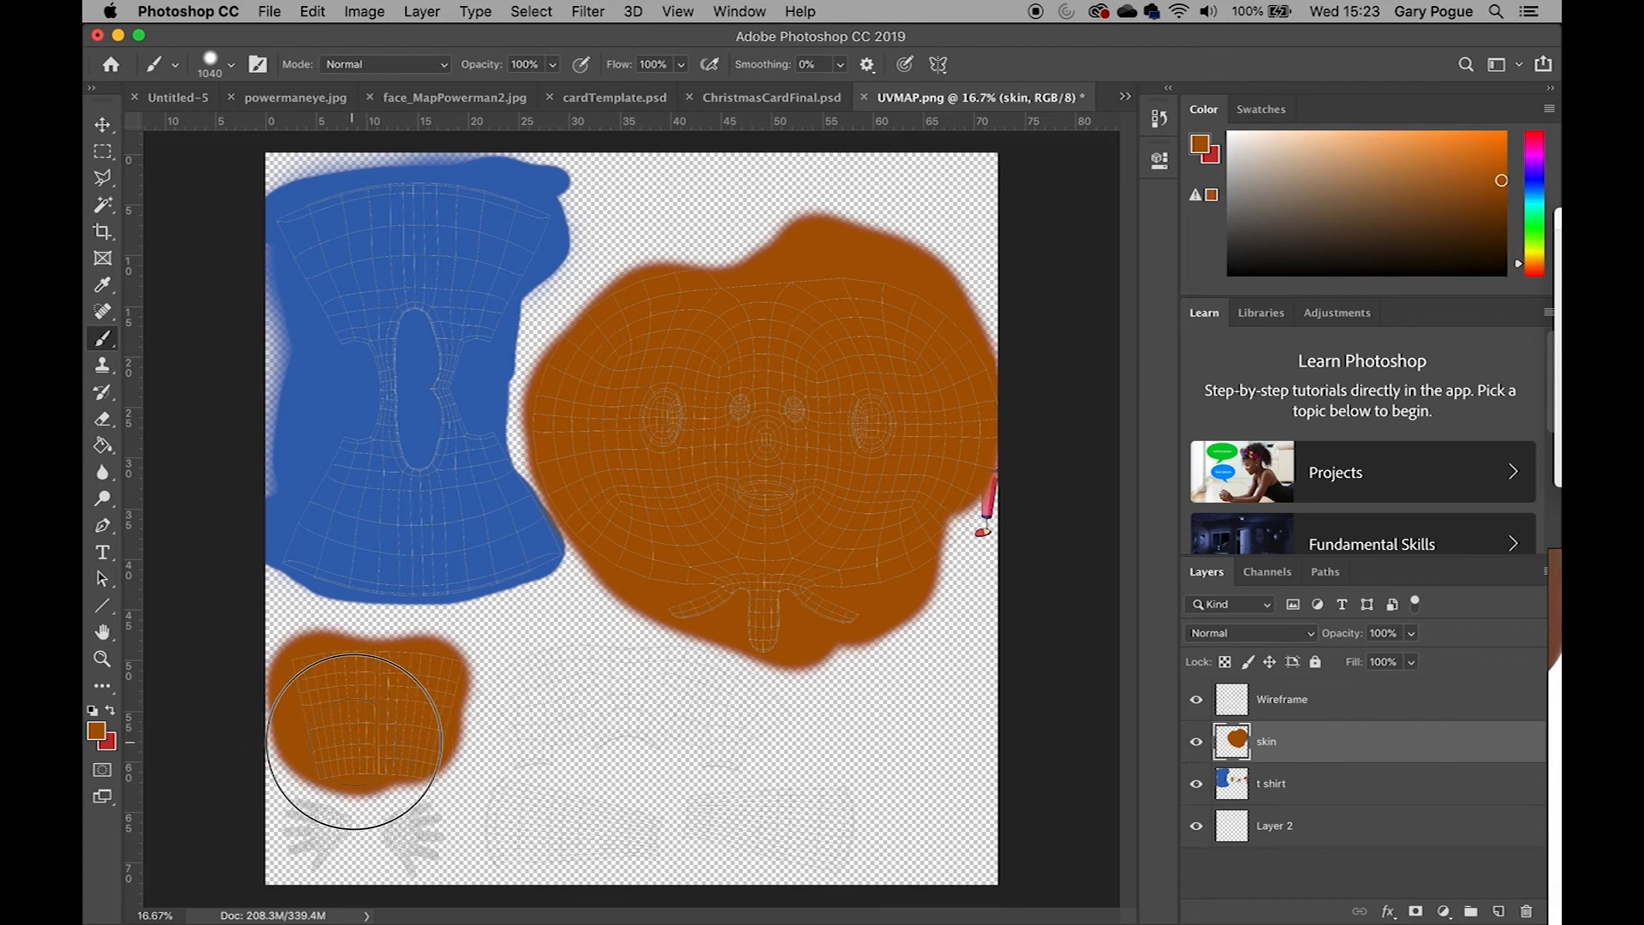
{"action": "mouse_move", "coordinate": [417, 748]}
{"action": "left_mouse_down"}
{"action": "mouse_move", "coordinate": [393, 824]}
{"action": "mouse_move", "coordinate": [264, 788]}
{"action": "mouse_move", "coordinate": [437, 835]}
{"action": "mouse_move", "coordinate": [492, 807]}
{"action": "mouse_move", "coordinate": [833, 814]}
{"action": "mouse_move", "coordinate": [789, 789]}
{"action": "mouse_move", "coordinate": [385, 775]}
{"action": "mouse_move", "coordinate": [484, 847]}
{"action": "mouse_move", "coordinate": [807, 778]}
{"action": "mouse_move", "coordinate": [592, 822]}
{"action": "mouse_move", "coordinate": [477, 784]}
{"action": "mouse_move", "coordinate": [514, 799]}
{"action": "mouse_move", "coordinate": [494, 807]}
{"action": "left_mouse_up"}
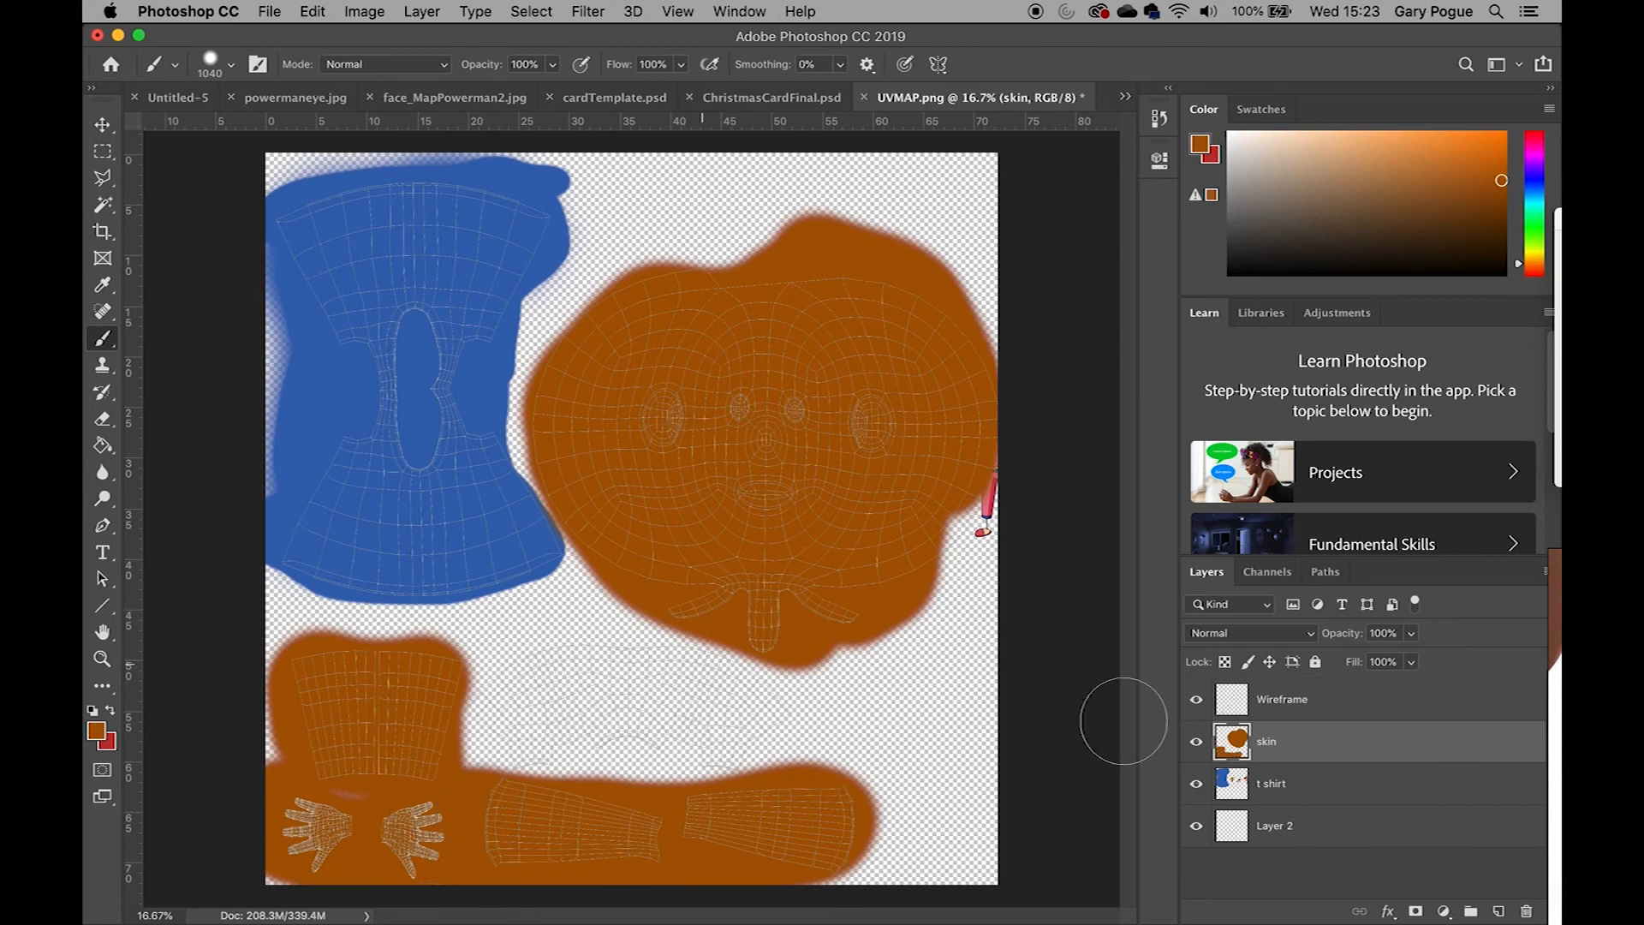
Hide the skin layer and, on the t shirt layer, sample dark navy 033757 from the reference as foreground colour
{"action": "left_click", "coordinate": [1241, 786]}
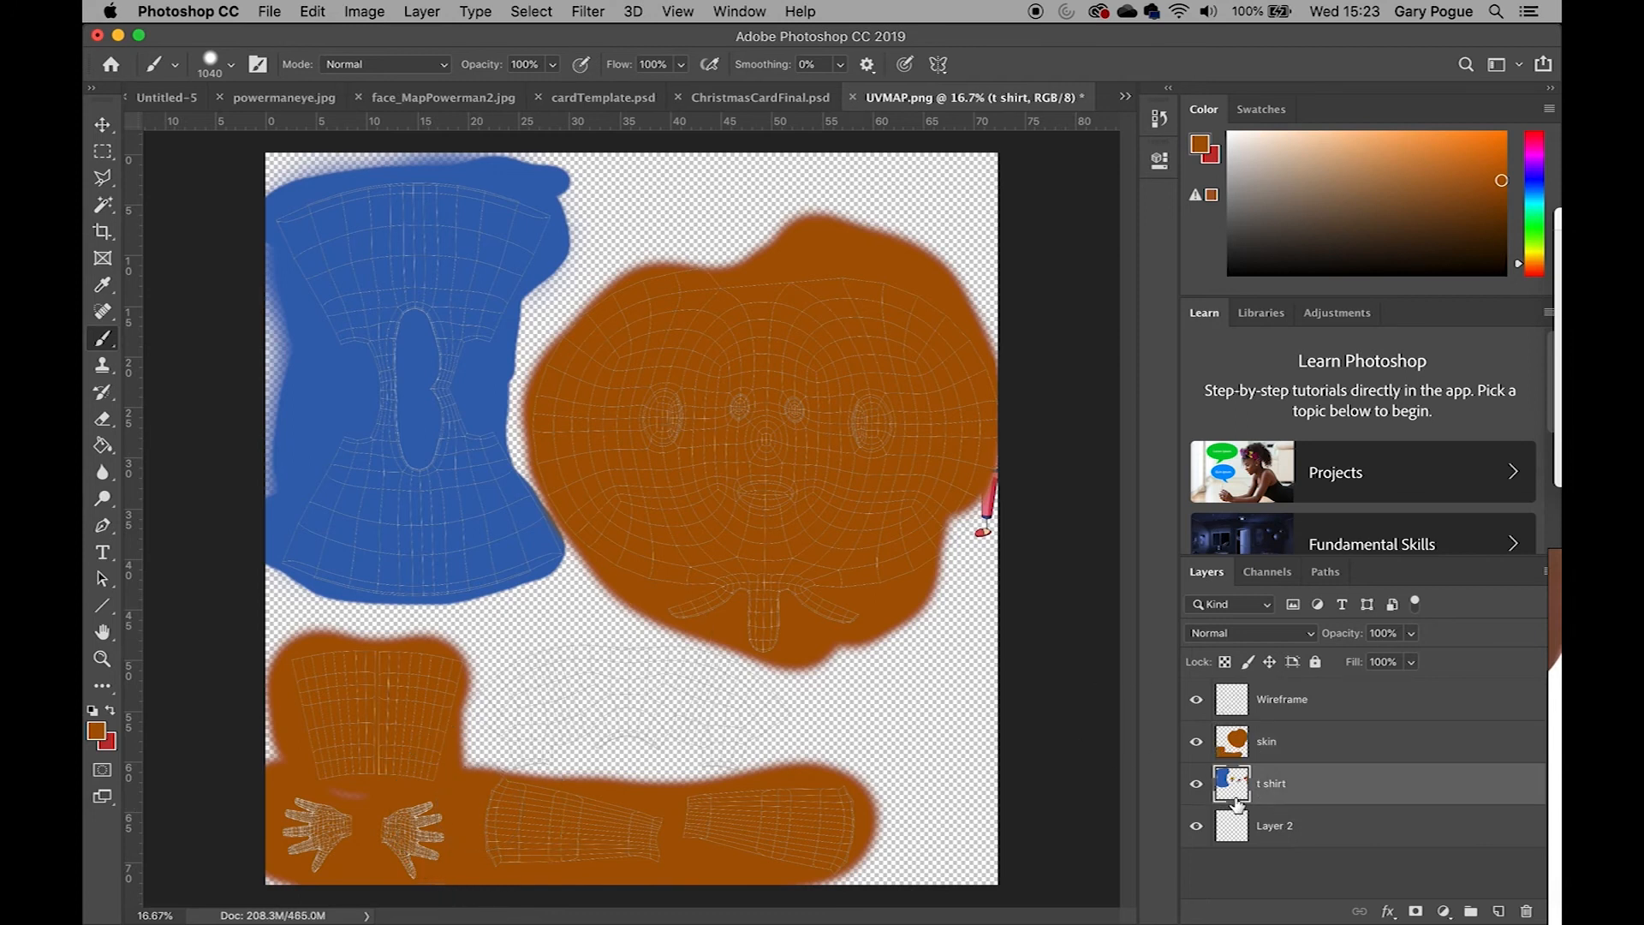
{"action": "left_click", "coordinate": [1197, 744]}
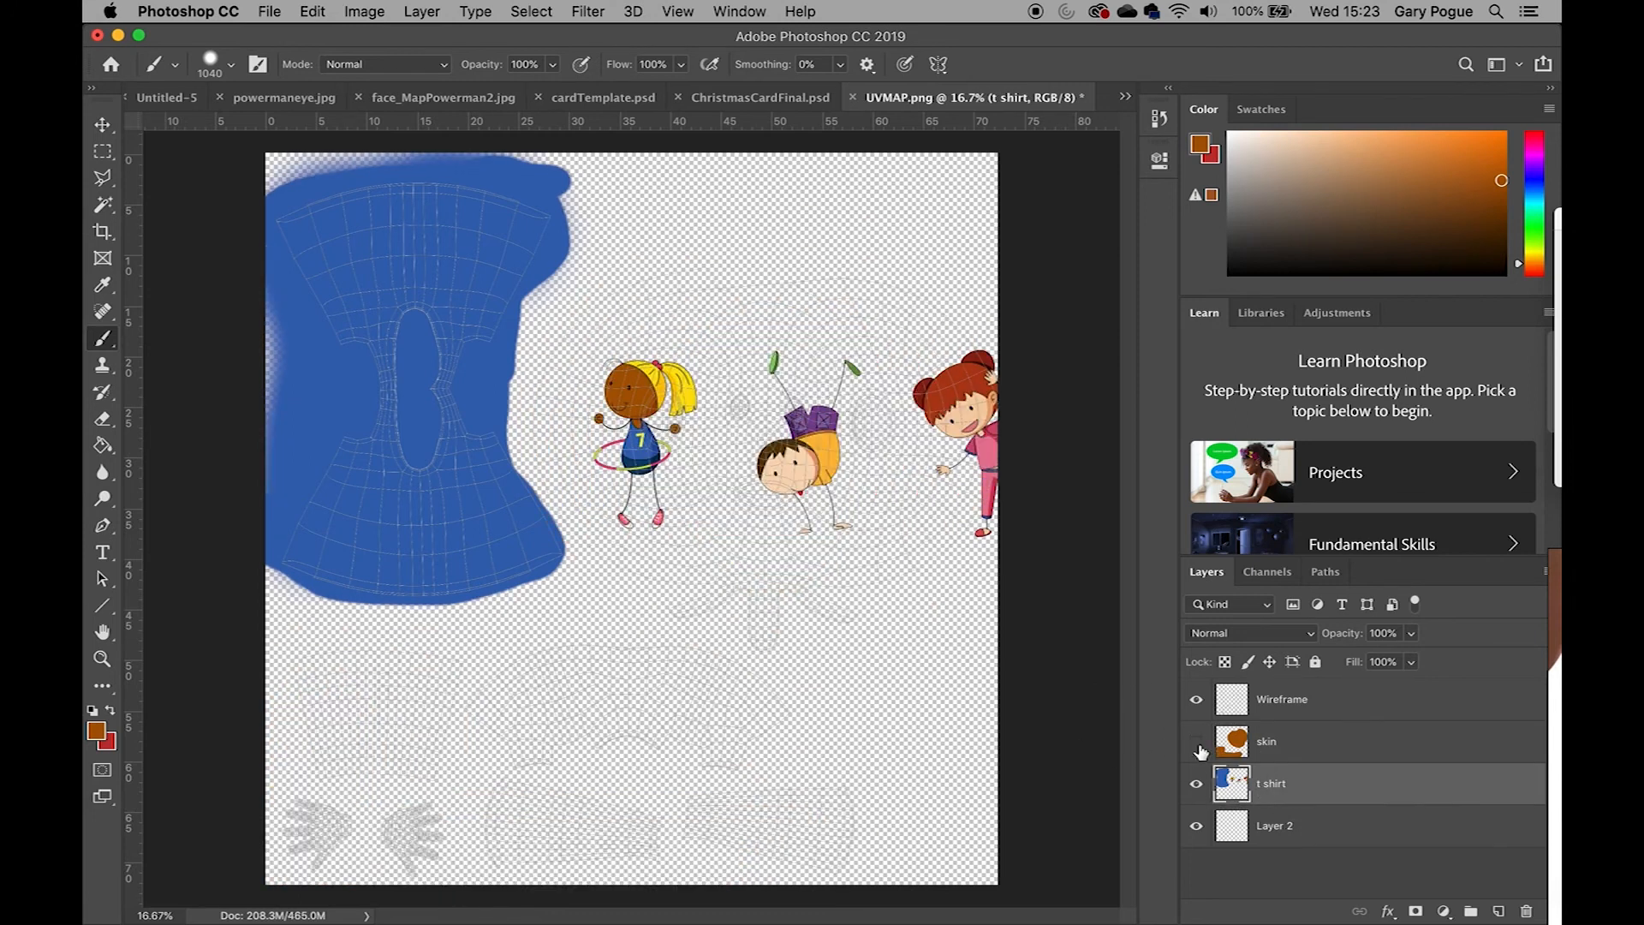
{"action": "left_click", "coordinate": [96, 732]}
{"action": "left_click", "coordinate": [632, 454]}
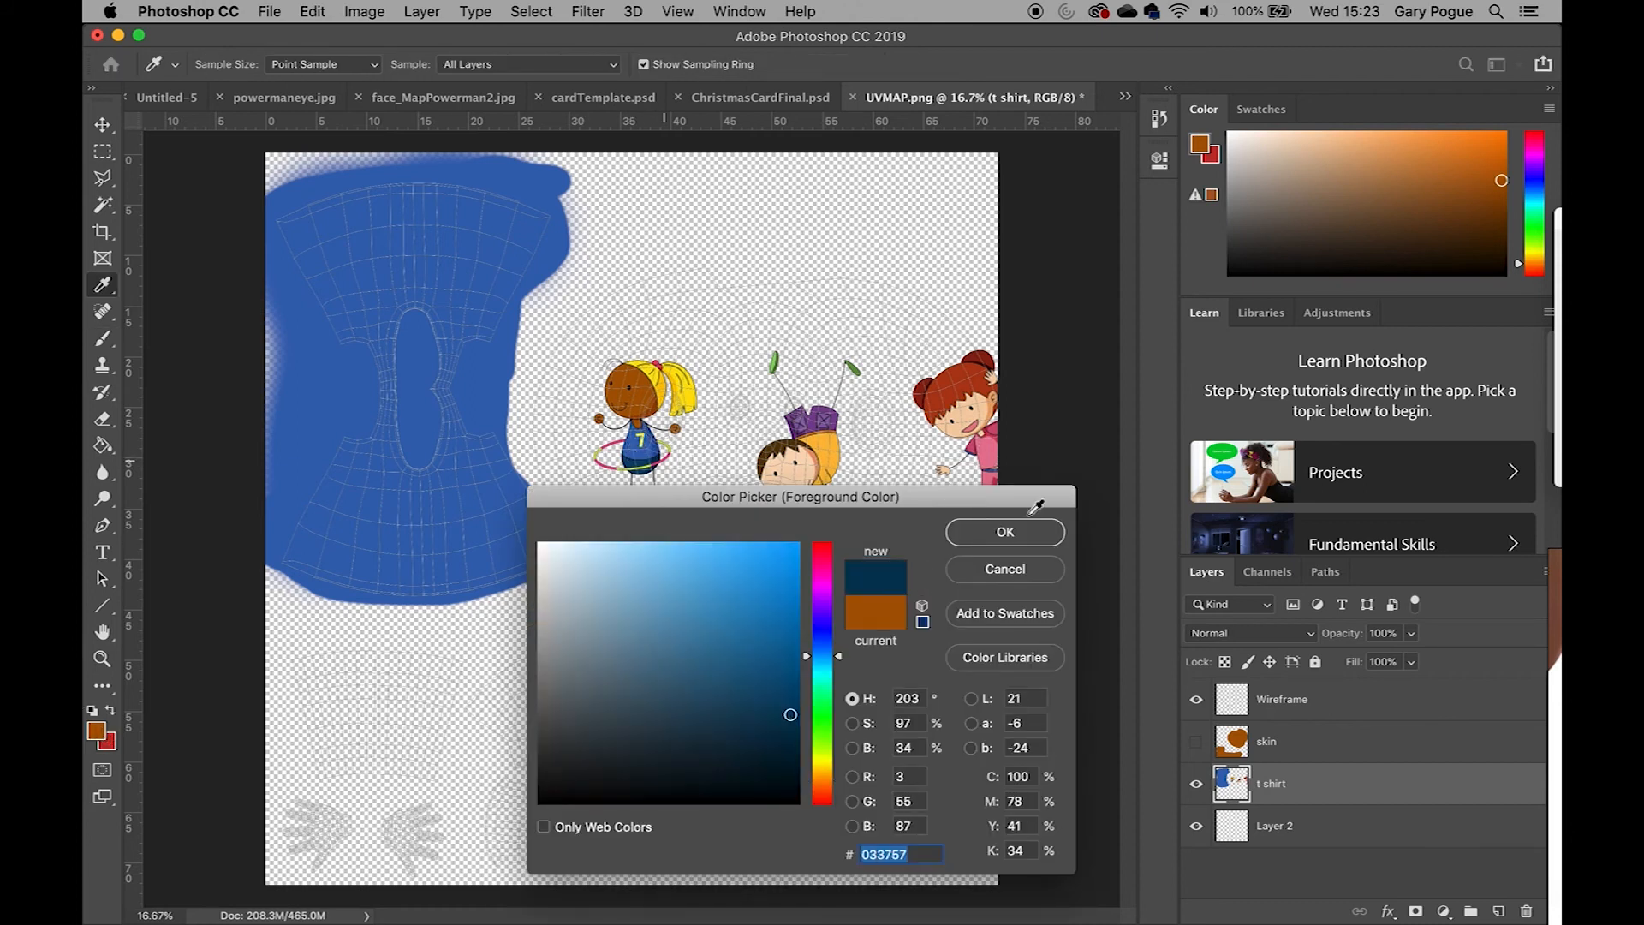
{"action": "left_click", "coordinate": [1024, 531]}
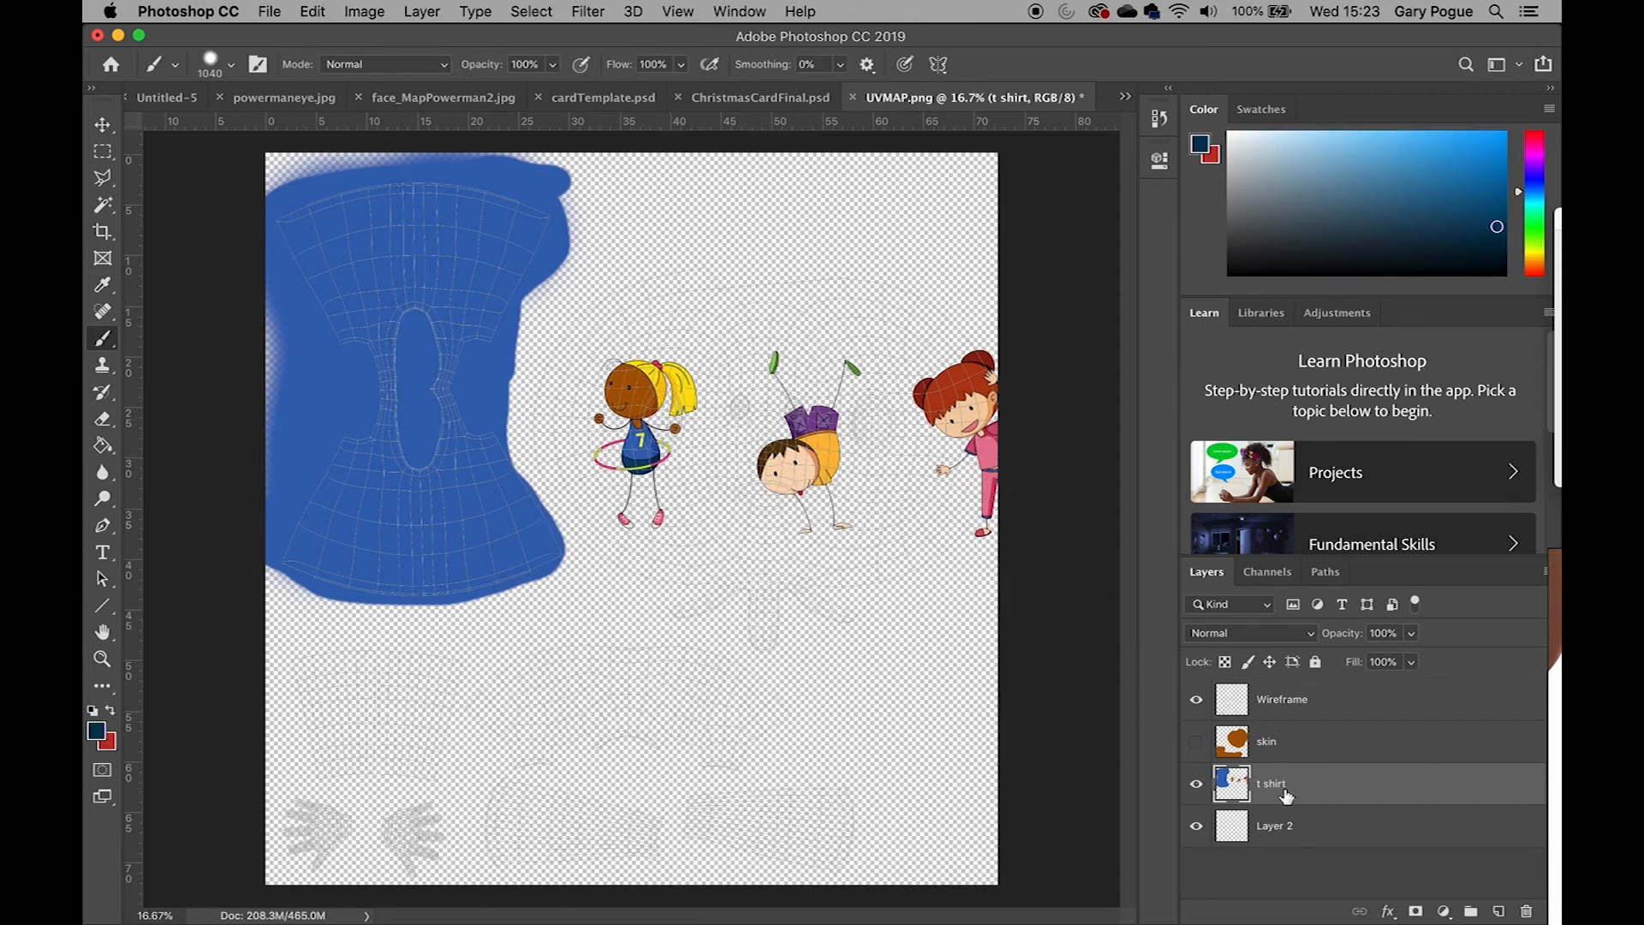
Add a new layer above the t shirt layer and name it pants
{"action": "left_click", "coordinate": [1500, 912]}
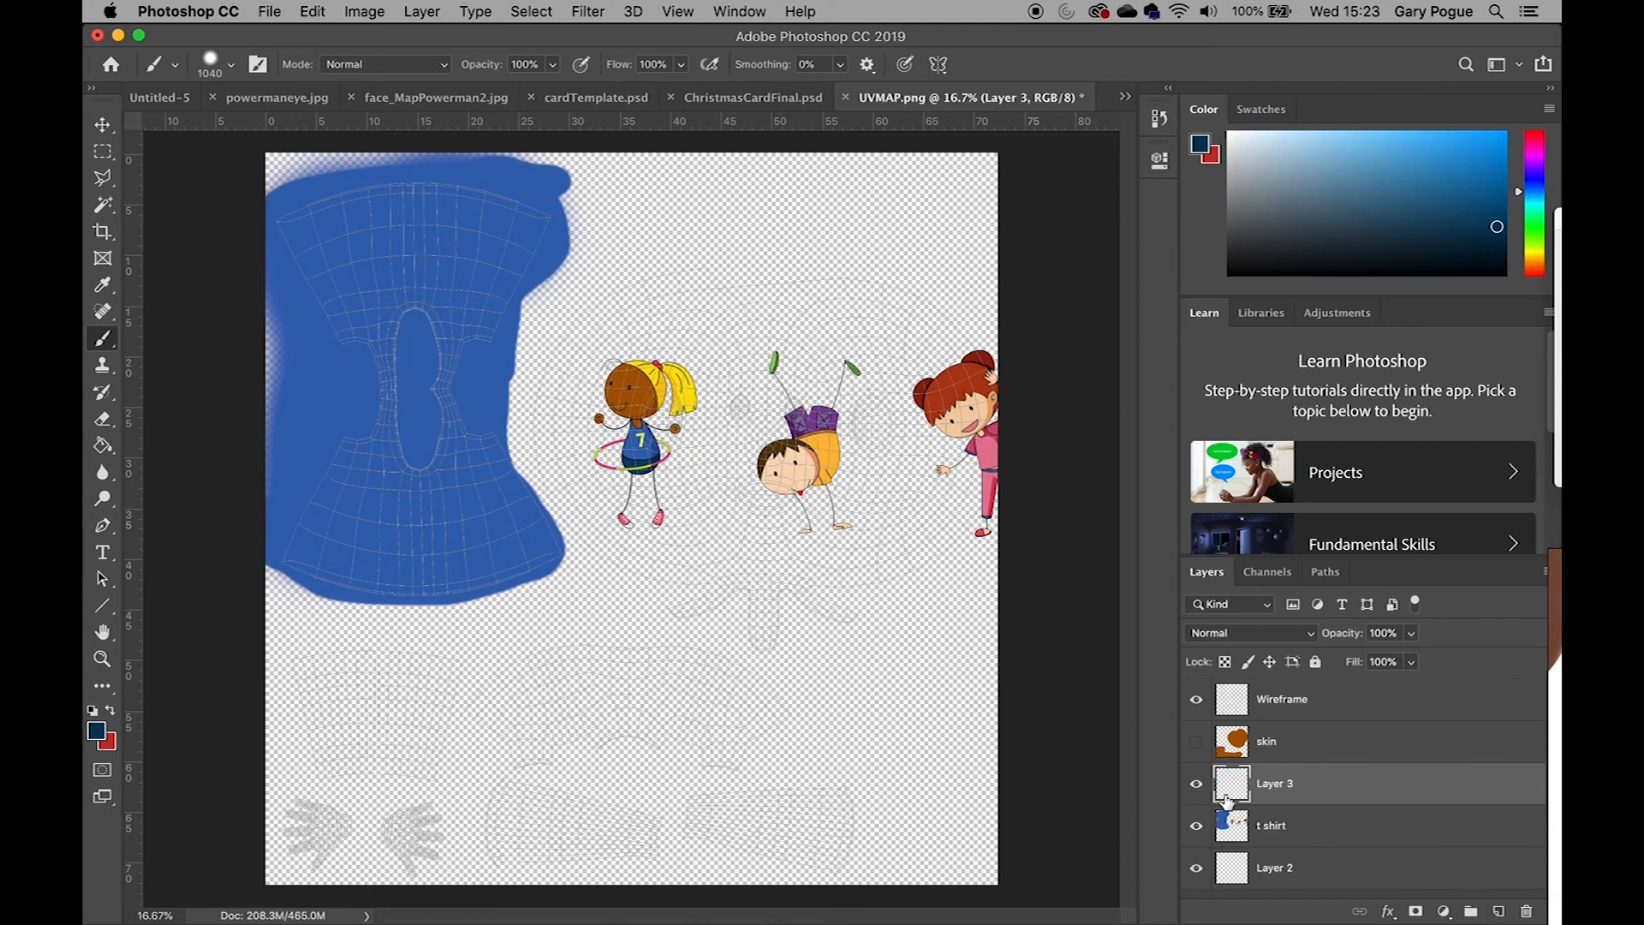
{"action": "double_click", "coordinate": [1278, 785]}
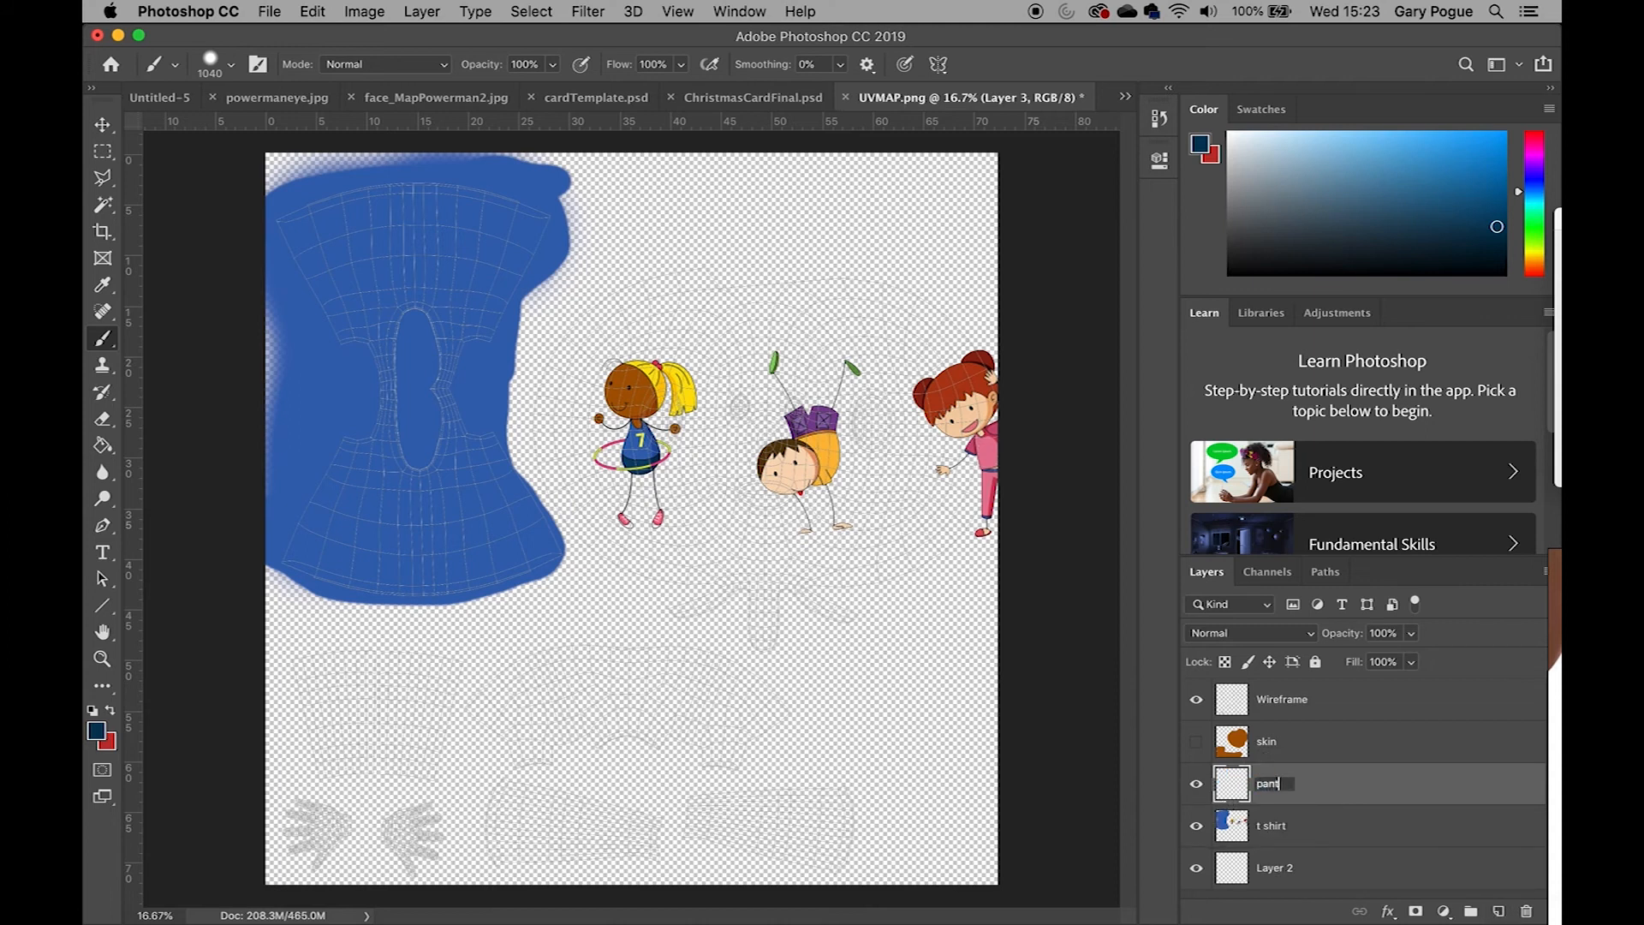
{"action": "key", "text": "Return"}
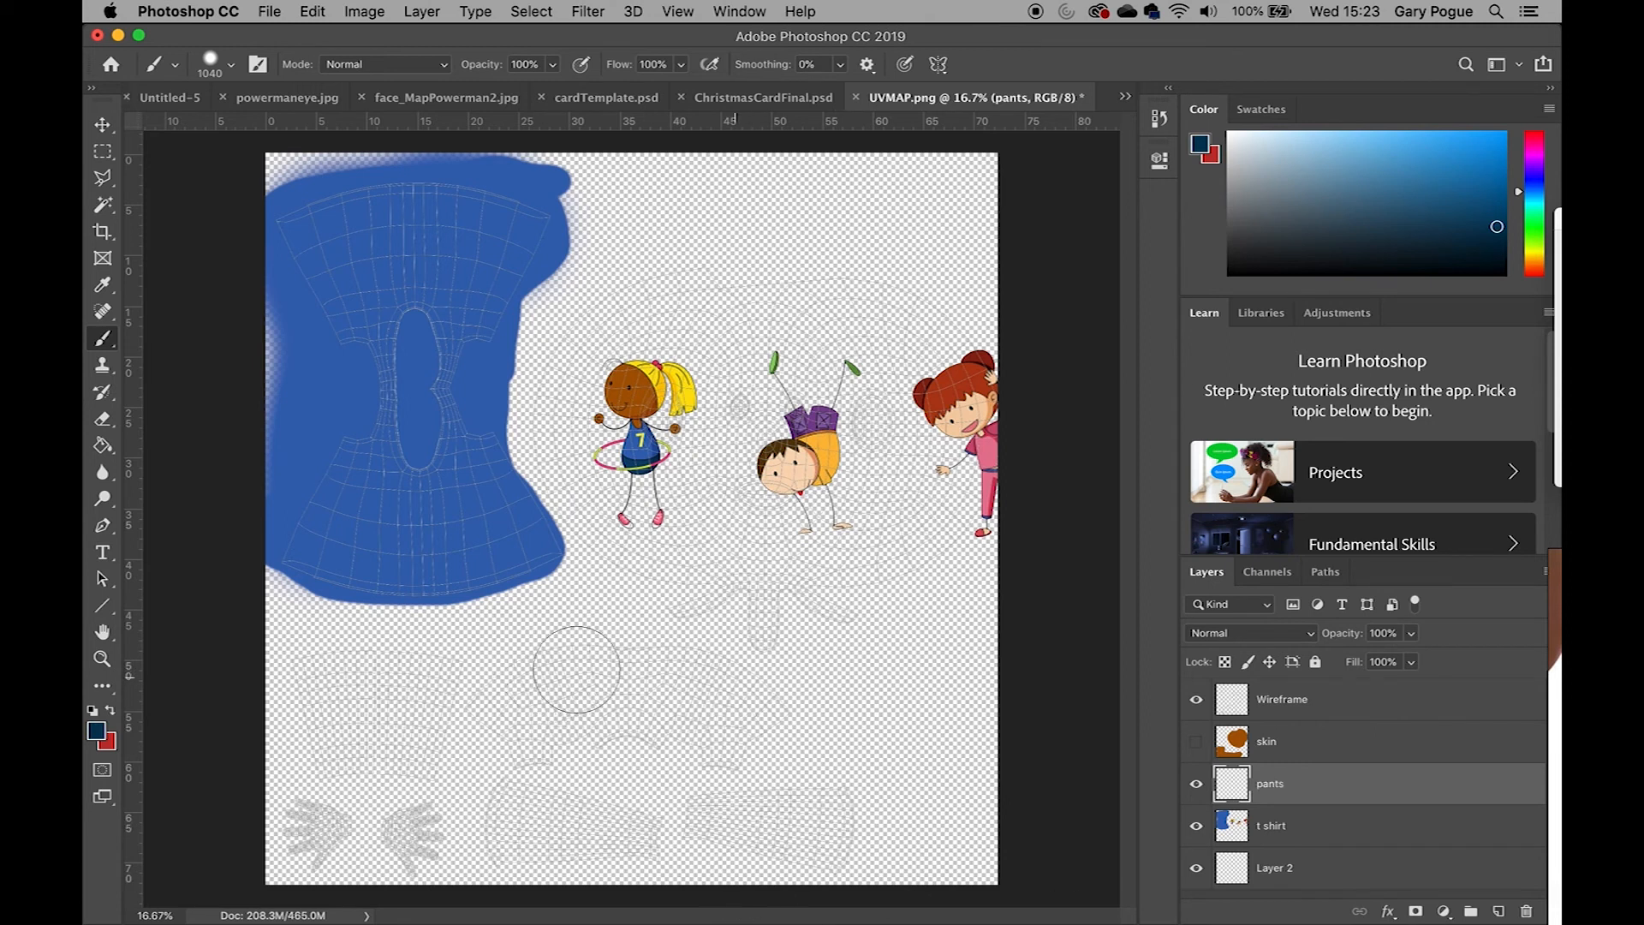
Show the skin layer and paint dark navy over the shorts UV shell on the pants layer with a 492 px brush
{"action": "left_click", "coordinate": [1197, 742]}
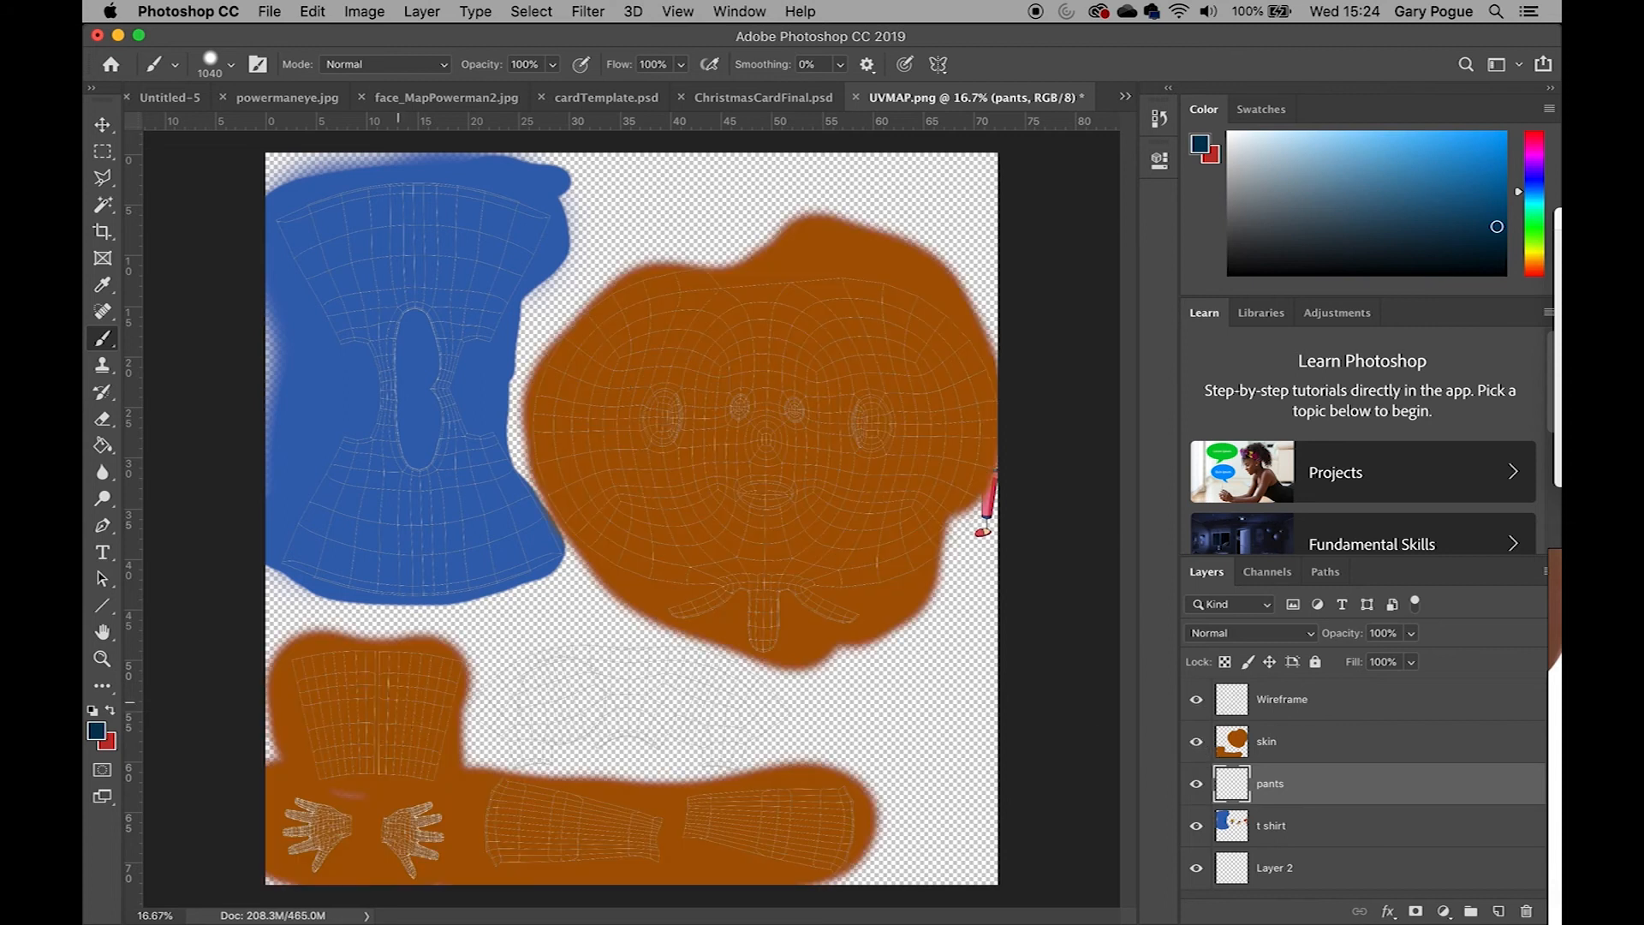
{"action": "key", "text": "super+plus"}
{"action": "key", "text": "super+plus"}
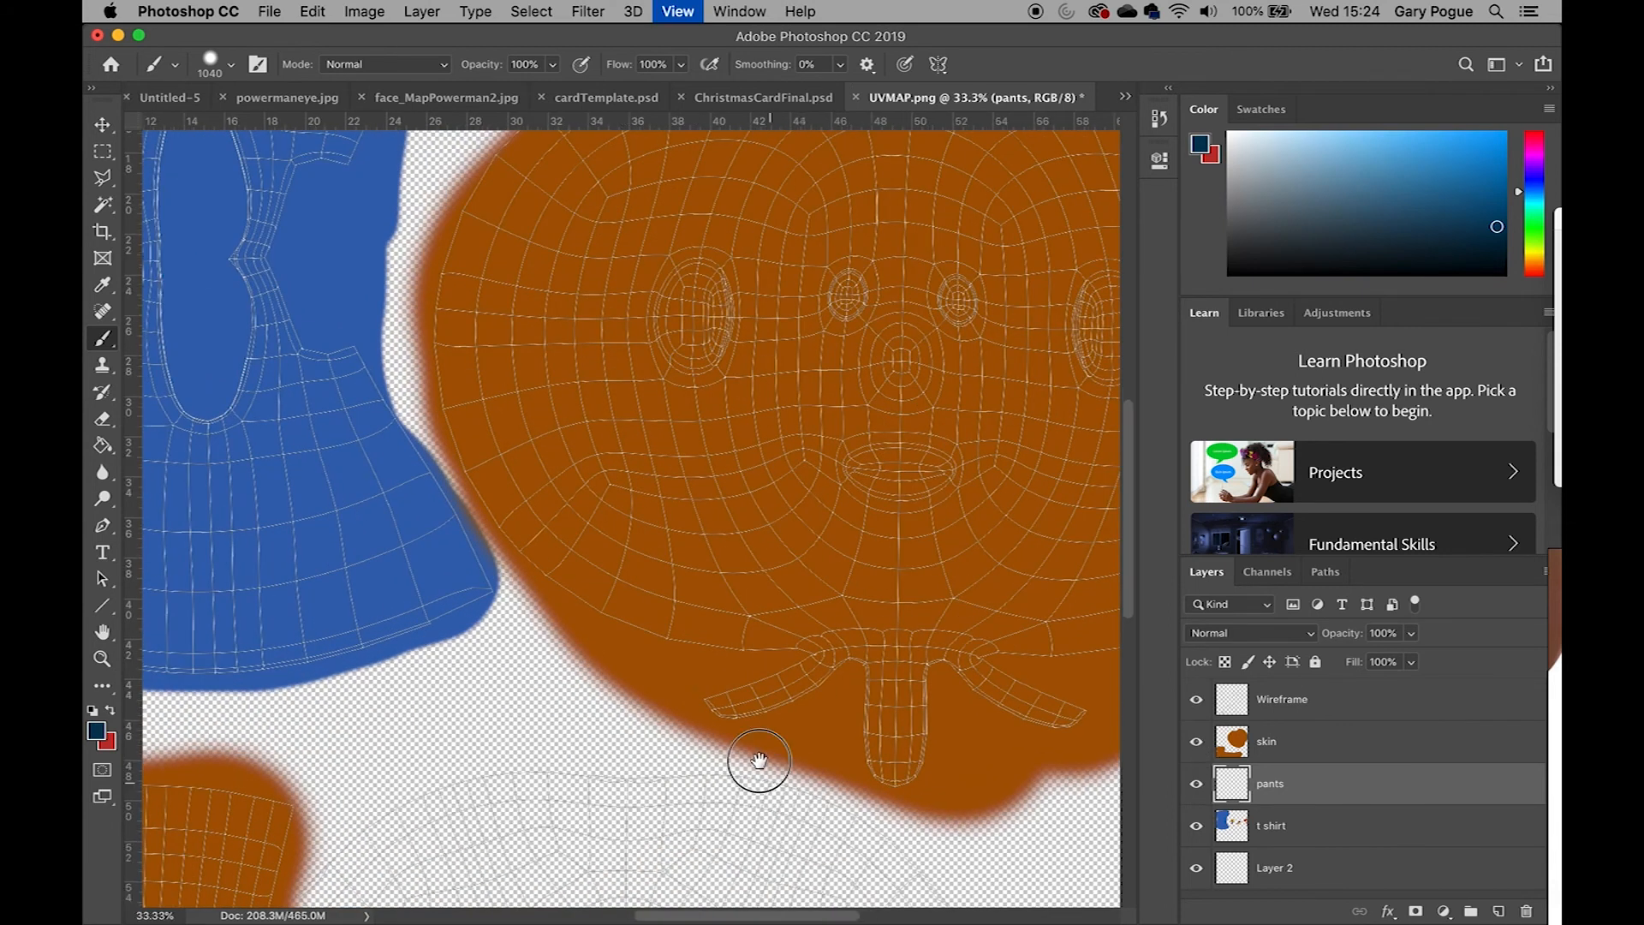
{"action": "left_click_drag", "start_coordinate": [759, 764], "coordinate": [674, 510]}
{"action": "left_click", "coordinate": [304, 536]}
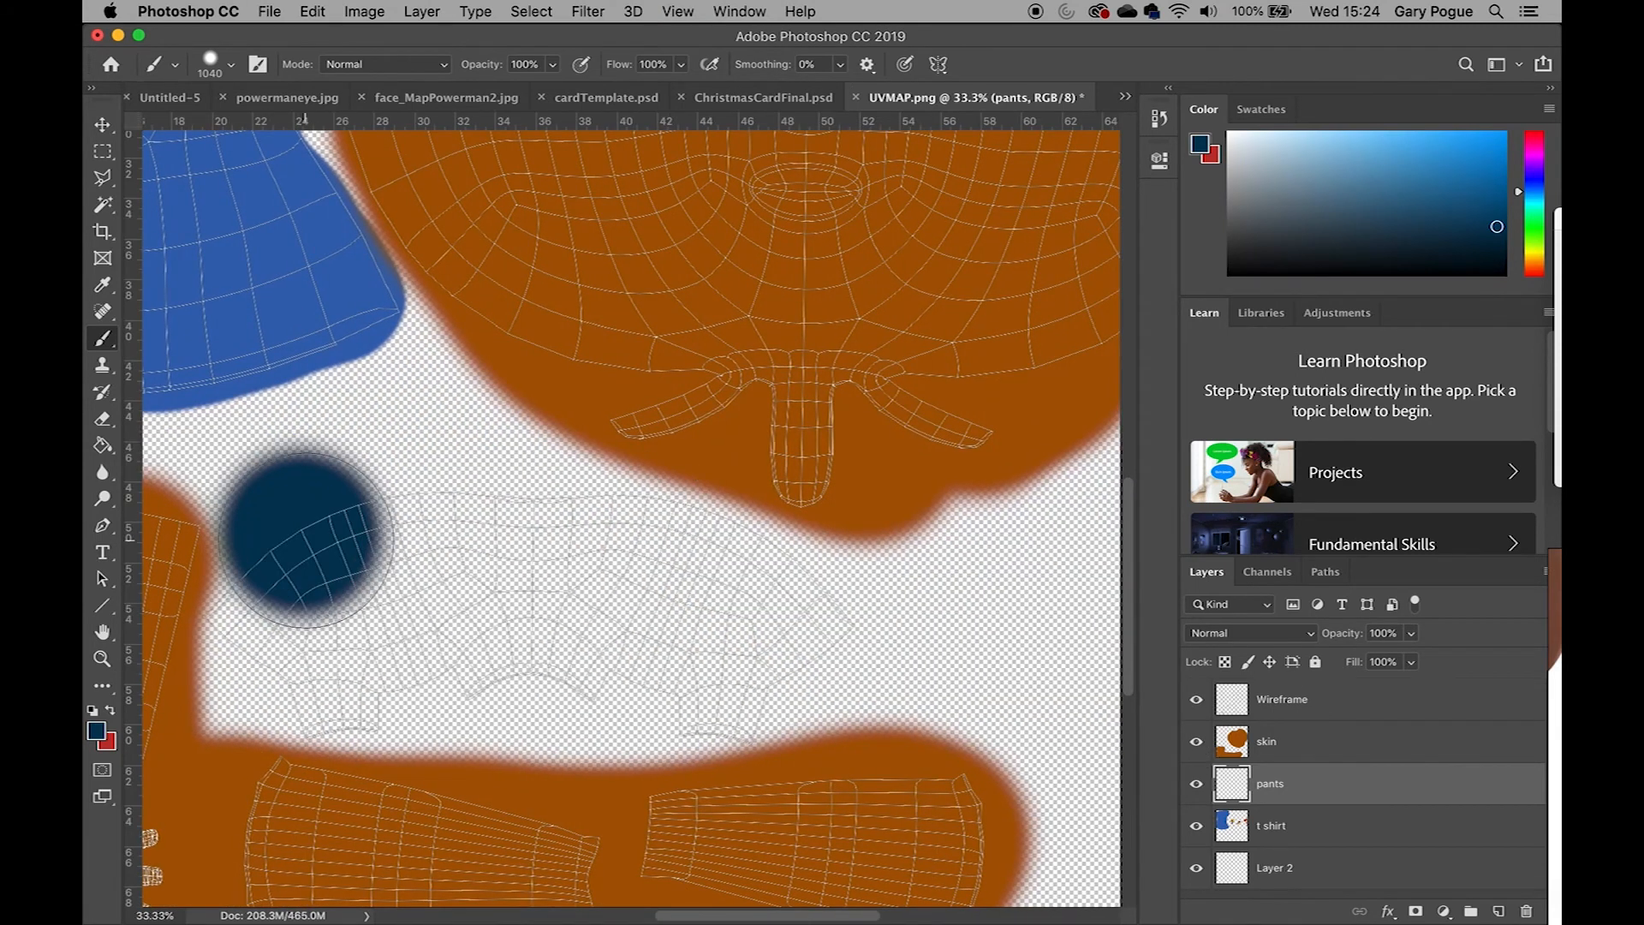
{"action": "right_click", "coordinate": [541, 550]}
{"action": "right_click", "coordinate": [441, 613]}
{"action": "left_click_drag", "start_coordinate": [663, 640], "coordinate": [668, 639]}
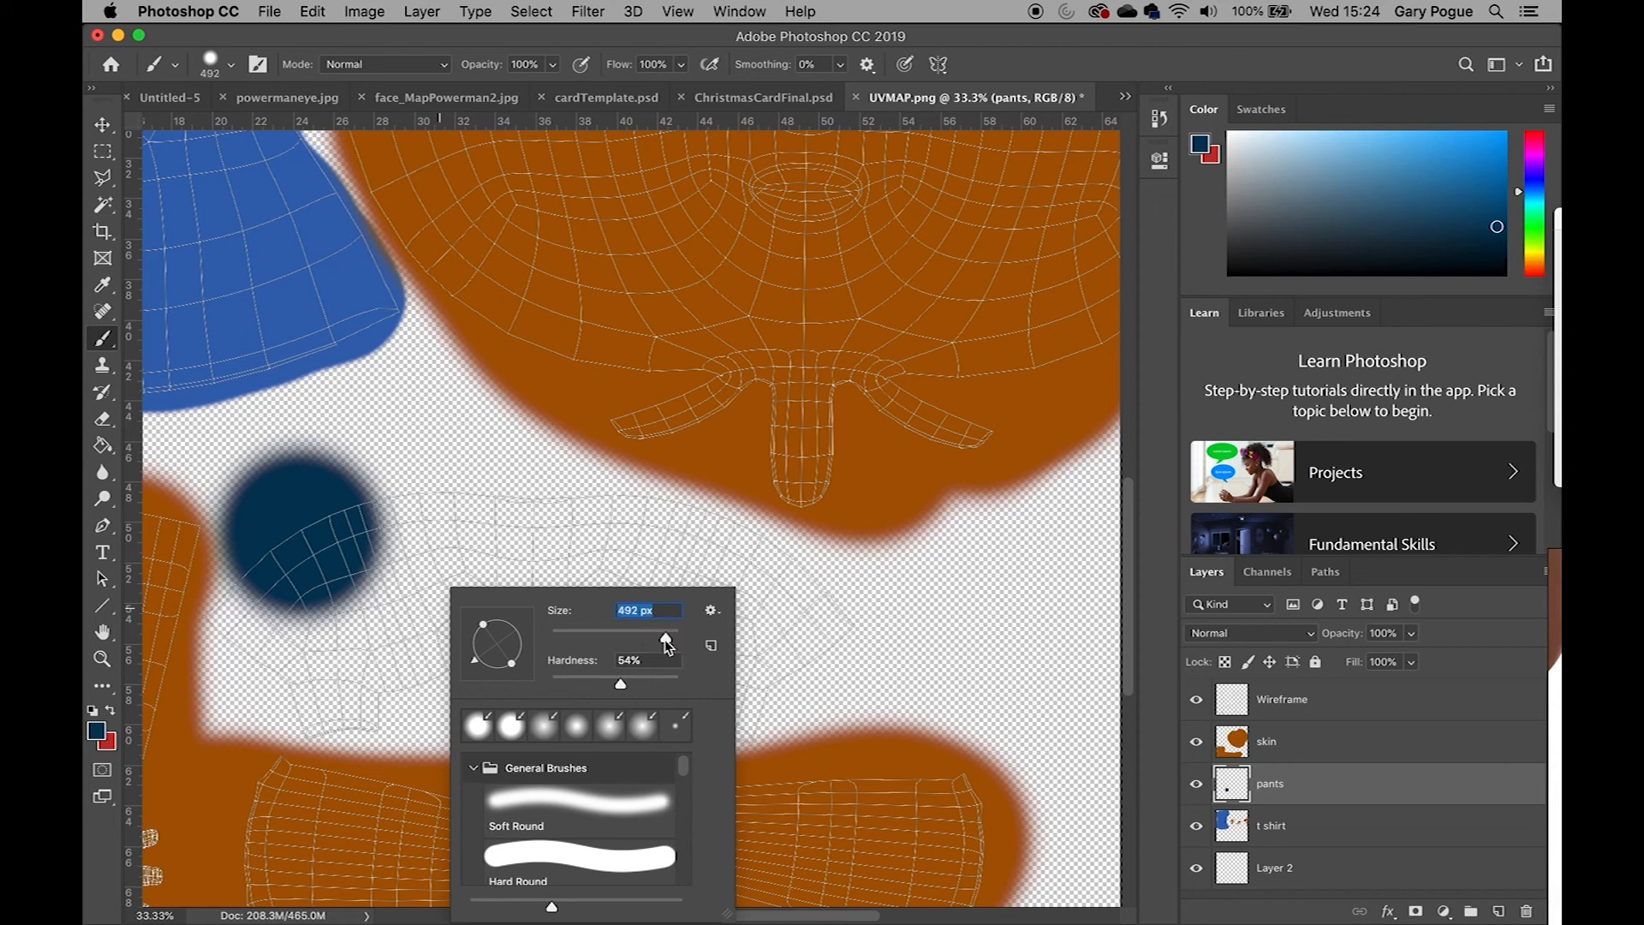
{"action": "mouse_move", "coordinate": [368, 513]}
{"action": "left_mouse_down"}
{"action": "mouse_move", "coordinate": [676, 524]}
{"action": "mouse_move", "coordinate": [783, 573]}
{"action": "mouse_move", "coordinate": [815, 625]}
{"action": "mouse_move", "coordinate": [791, 661]}
{"action": "mouse_move", "coordinate": [701, 691]}
{"action": "mouse_move", "coordinate": [580, 679]}
{"action": "mouse_move", "coordinate": [373, 696]}
{"action": "mouse_move", "coordinate": [308, 682]}
{"action": "mouse_move", "coordinate": [236, 590]}
{"action": "mouse_move", "coordinate": [238, 618]}
{"action": "mouse_move", "coordinate": [397, 587]}
{"action": "mouse_move", "coordinate": [588, 591]}
{"action": "mouse_move", "coordinate": [814, 624]}
{"action": "mouse_move", "coordinate": [385, 655]}
{"action": "mouse_move", "coordinate": [697, 690]}
{"action": "mouse_move", "coordinate": [734, 716]}
{"action": "mouse_move", "coordinate": [752, 711]}
{"action": "mouse_move", "coordinate": [734, 681]}
{"action": "mouse_move", "coordinate": [824, 635]}
{"action": "mouse_move", "coordinate": [826, 587]}
{"action": "left_mouse_up"}
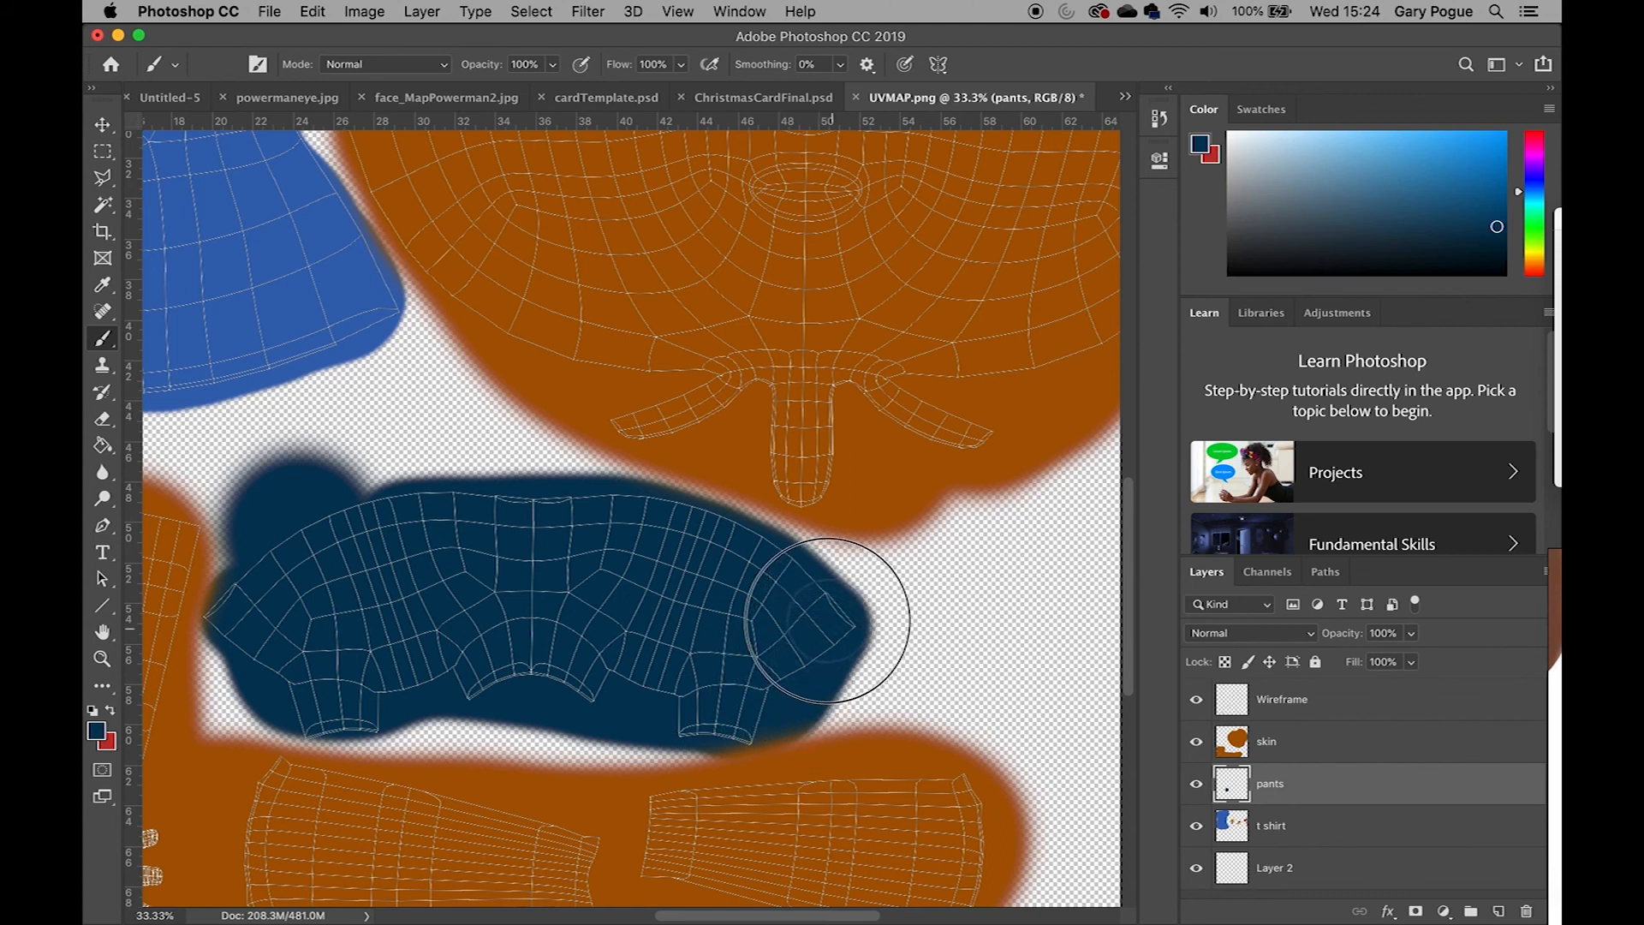
{"action": "mouse_move", "coordinate": [541, 509]}
{"action": "left_mouse_down"}
{"action": "mouse_move", "coordinate": [324, 477]}
{"action": "mouse_move", "coordinate": [227, 638]}
{"action": "mouse_move", "coordinate": [253, 698]}
{"action": "left_mouse_up"}
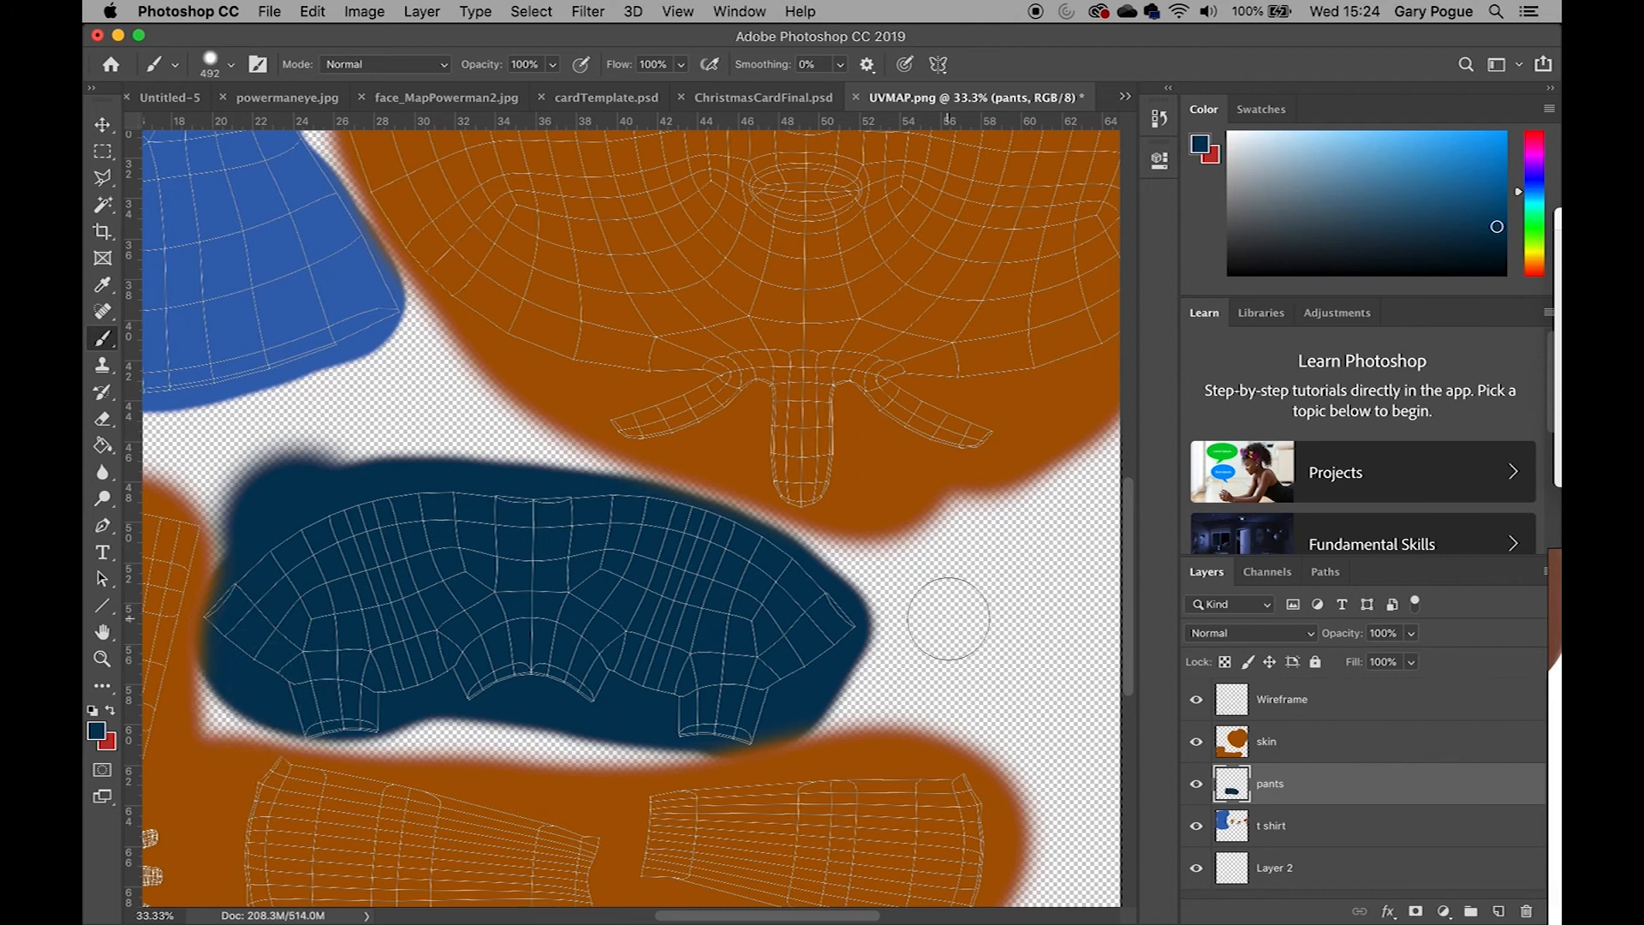
Save a copy of the image as JPEG Kid_texture.jpg in the sourceimages folder at maximum quality 12
{"action": "key", "text": "super+minus"}
{"action": "key", "text": "super+minus"}
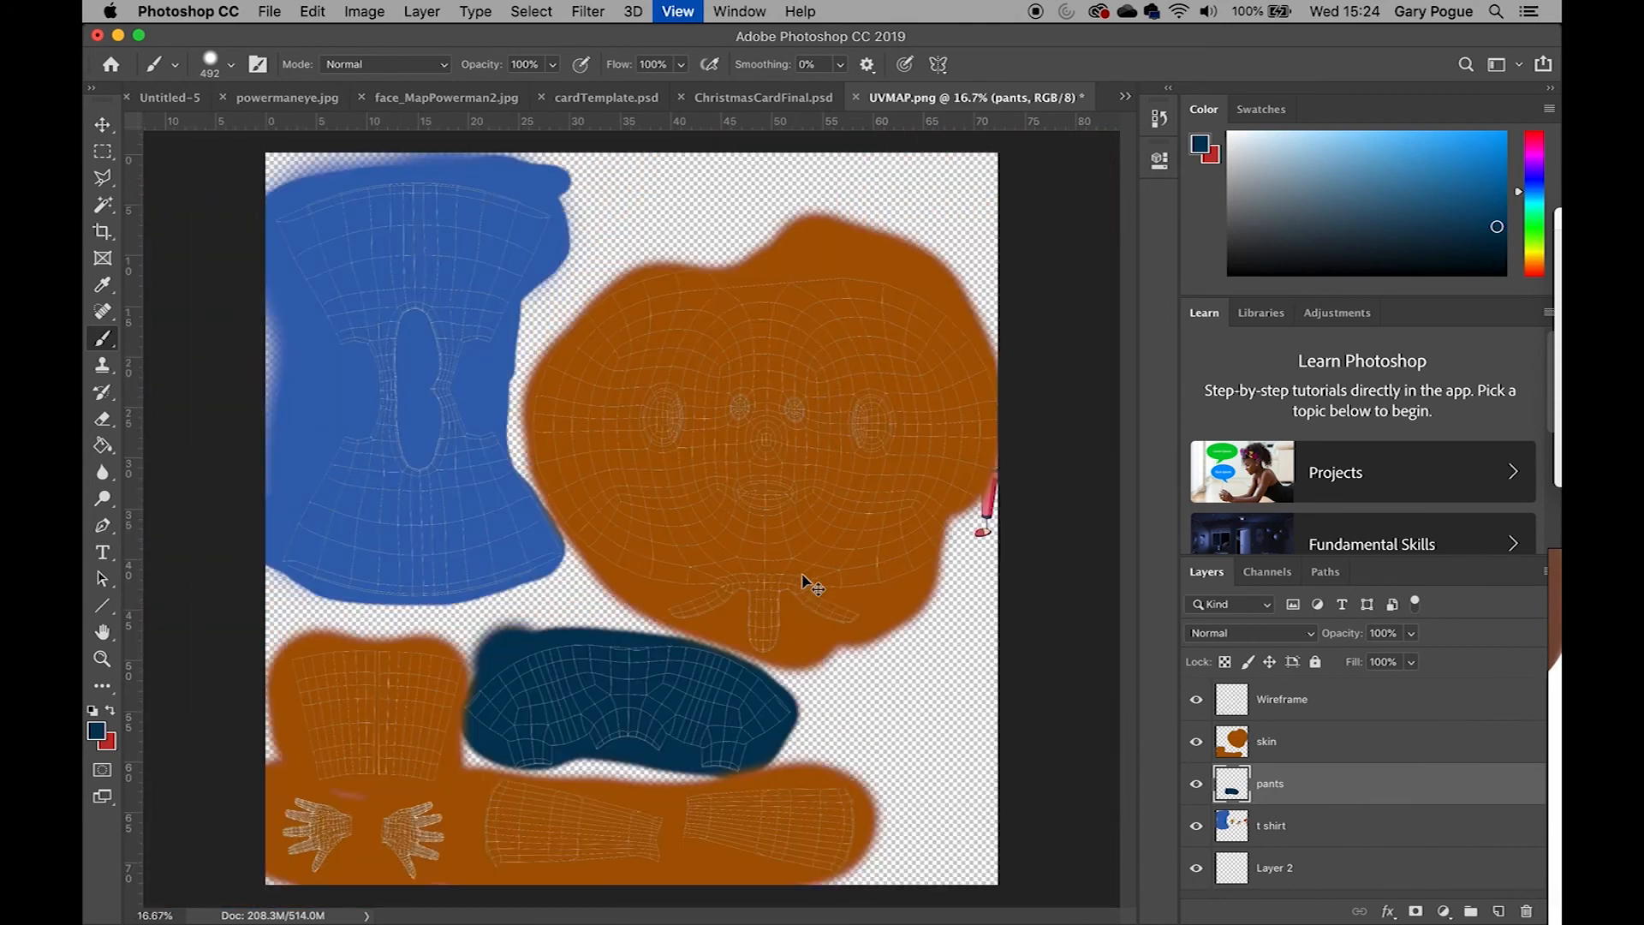
{"action": "key", "text": "super+minus"}
{"action": "key", "text": "super+plus"}
{"action": "left_click", "coordinate": [270, 11]}
{"action": "left_click", "coordinate": [358, 222]}
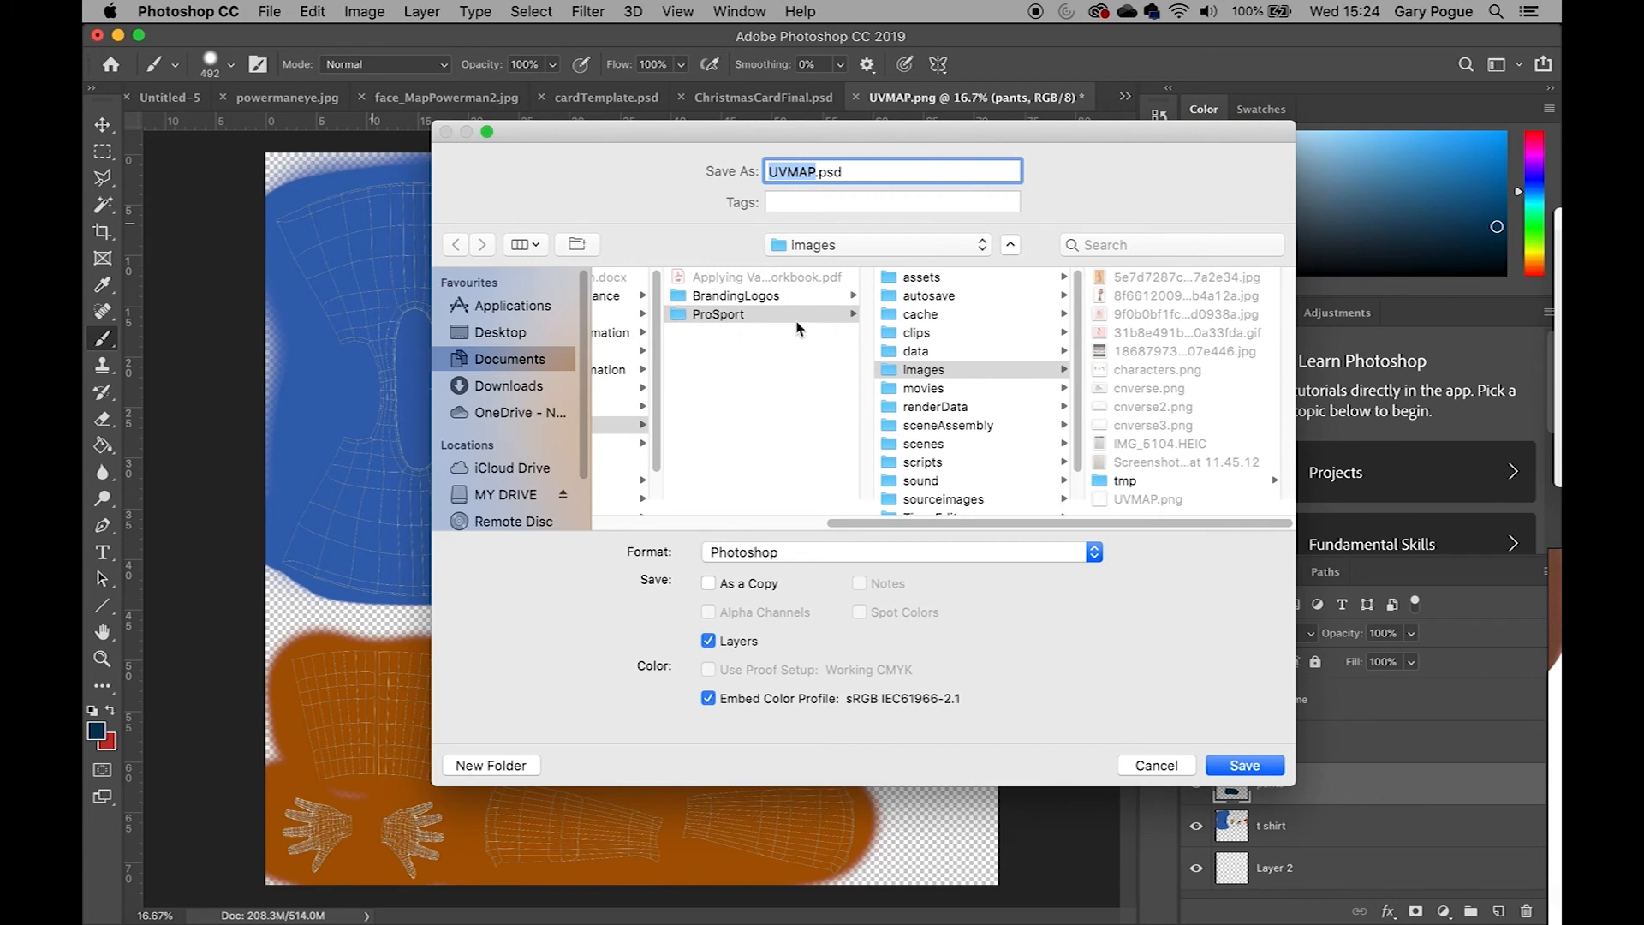
{"action": "left_click", "coordinate": [945, 500]}
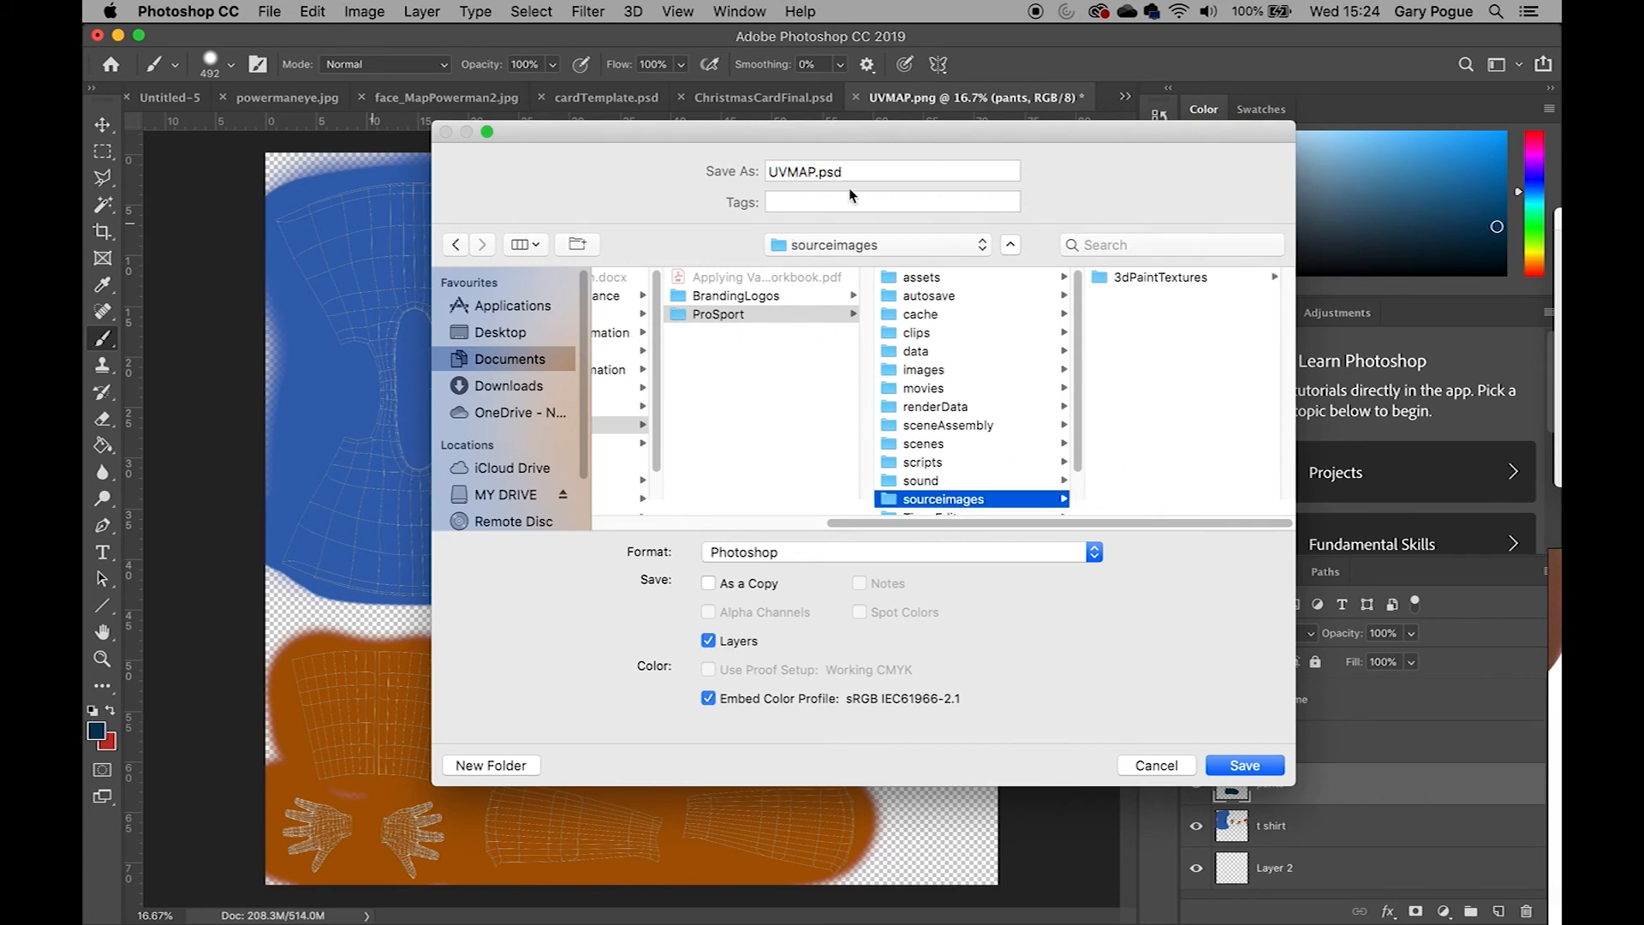
{"action": "triple_click", "coordinate": [870, 172]}
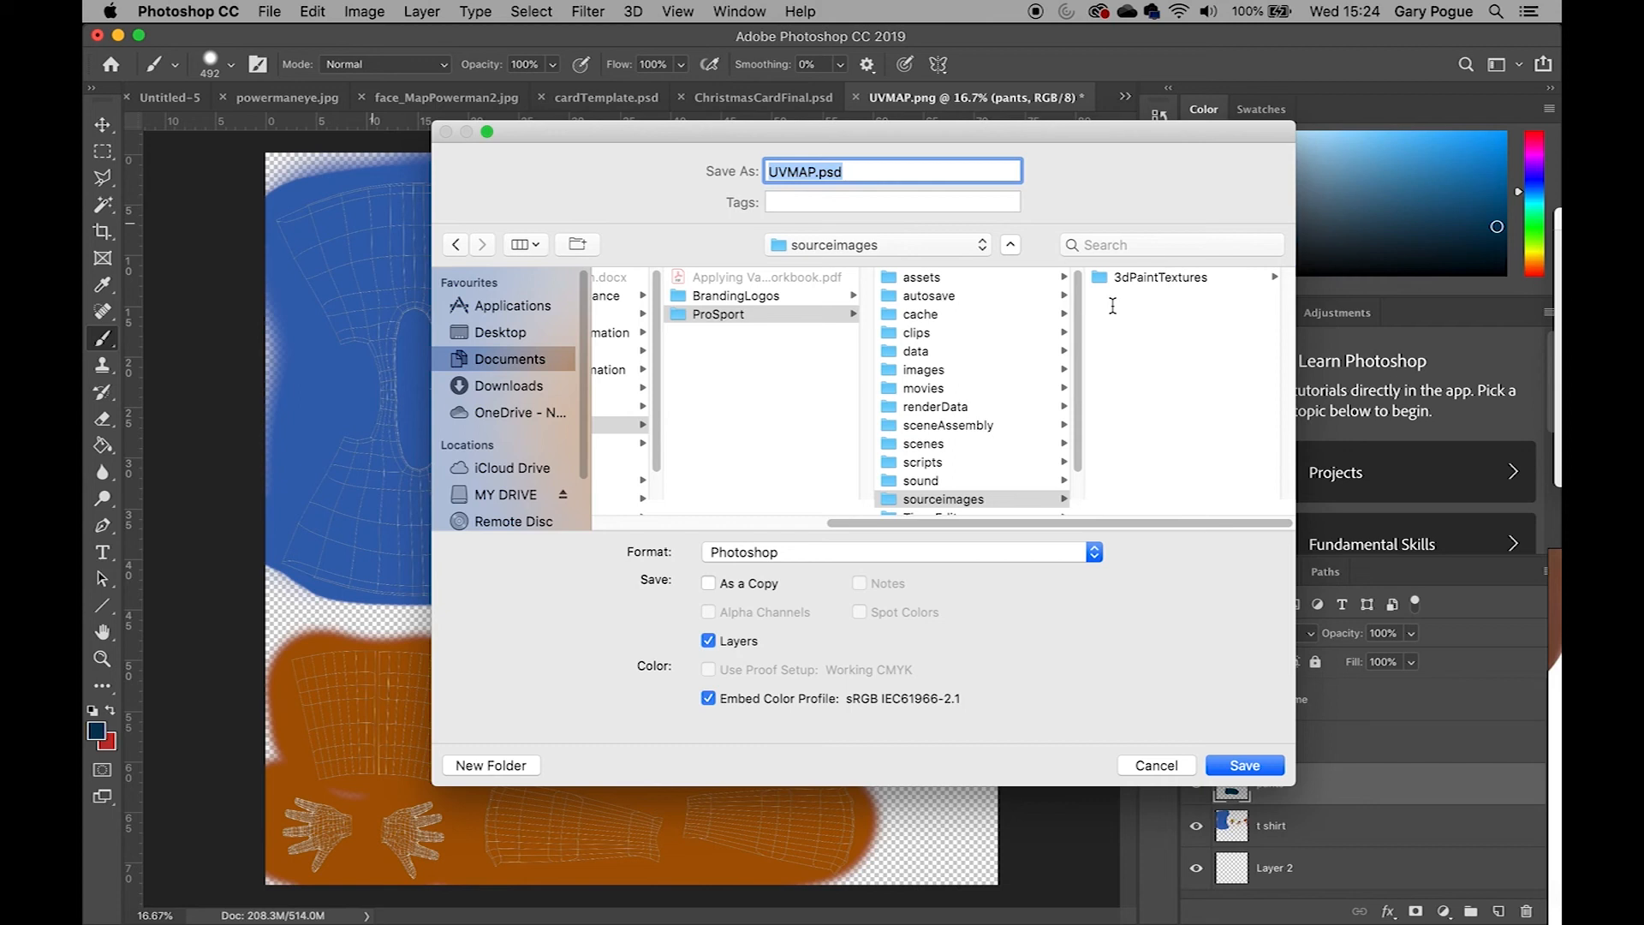
{"action": "type", "text": "Kid_texture"}
{"action": "left_click", "coordinate": [1093, 552]}
{"action": "left_click", "coordinate": [812, 671]}
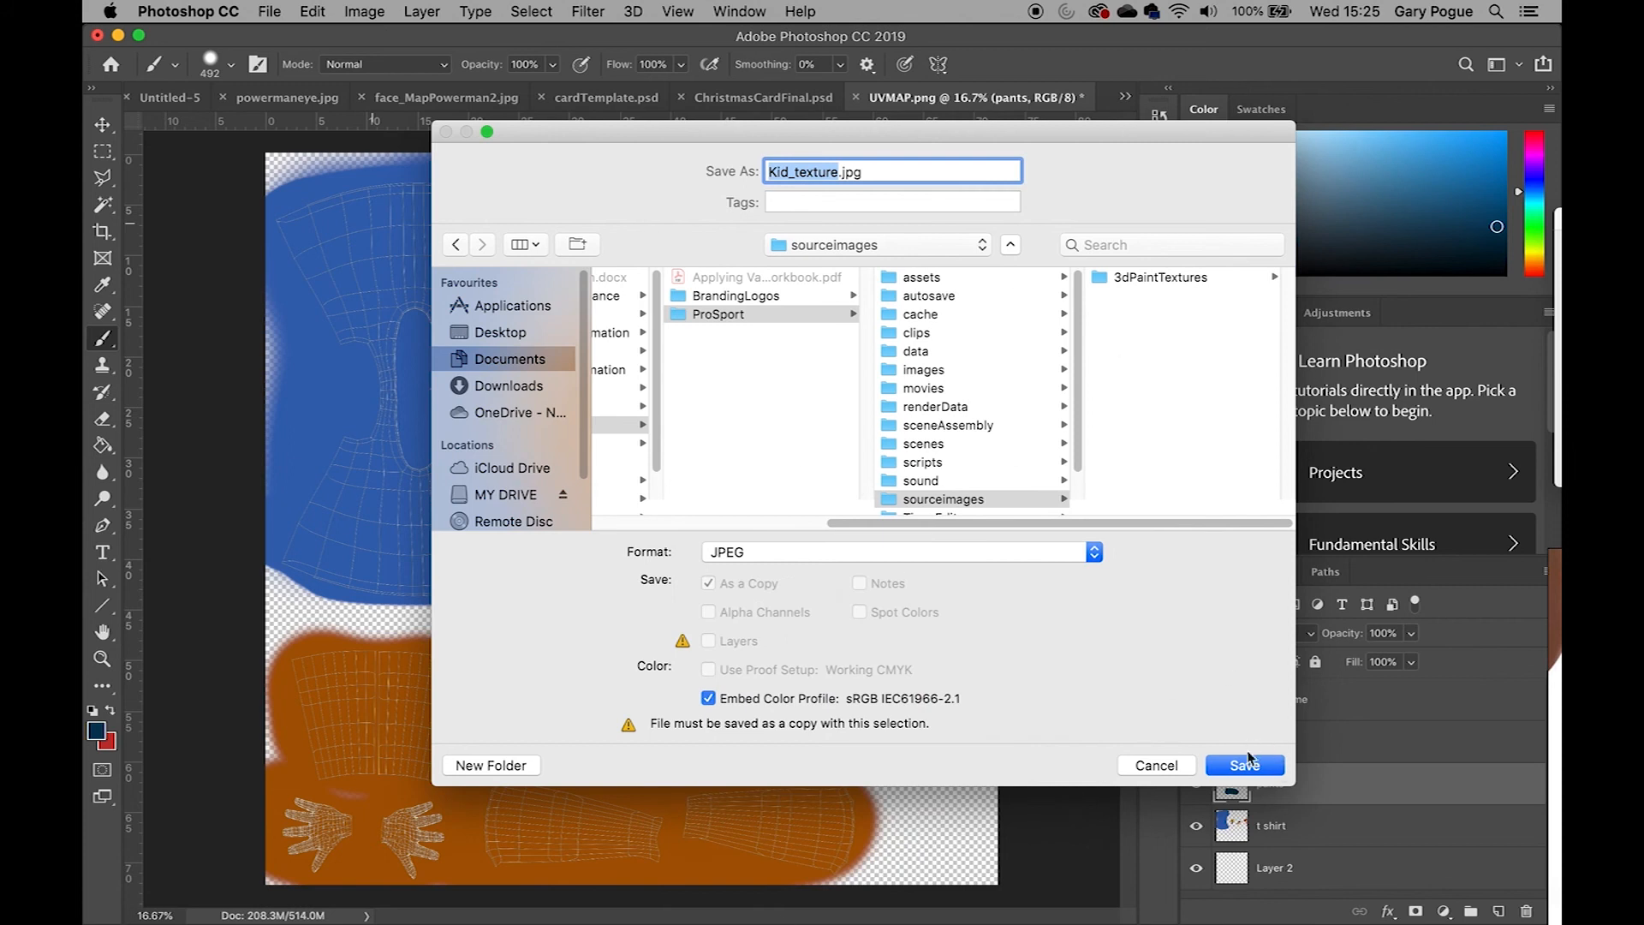
{"action": "left_click", "coordinate": [1260, 768]}
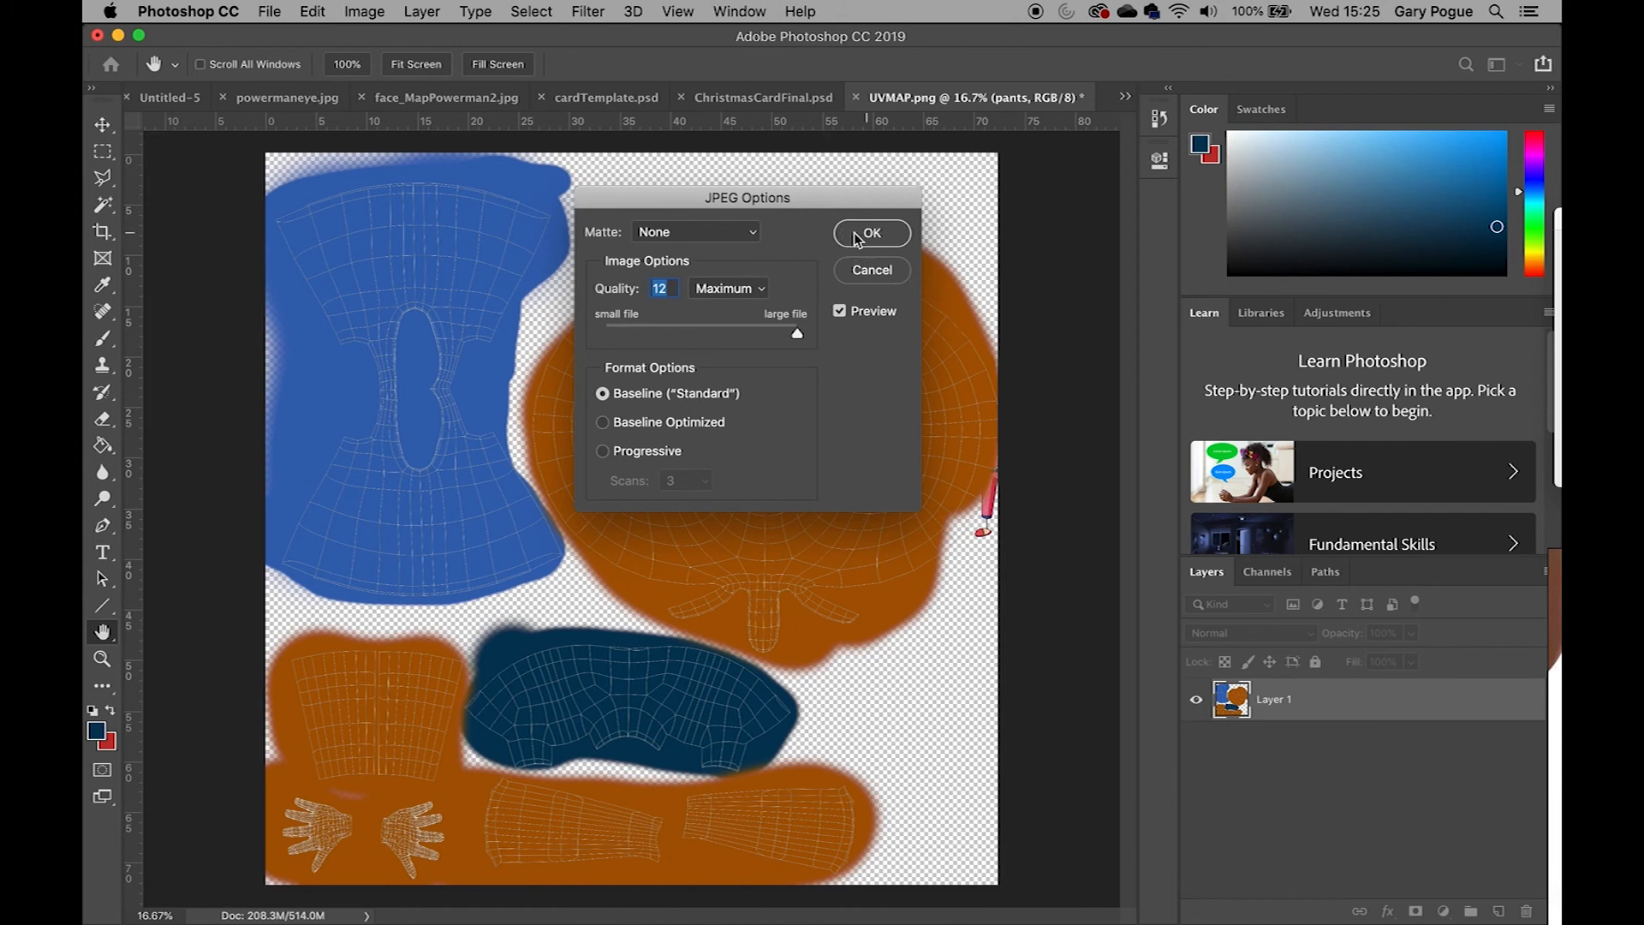
{"action": "left_click", "coordinate": [871, 232]}
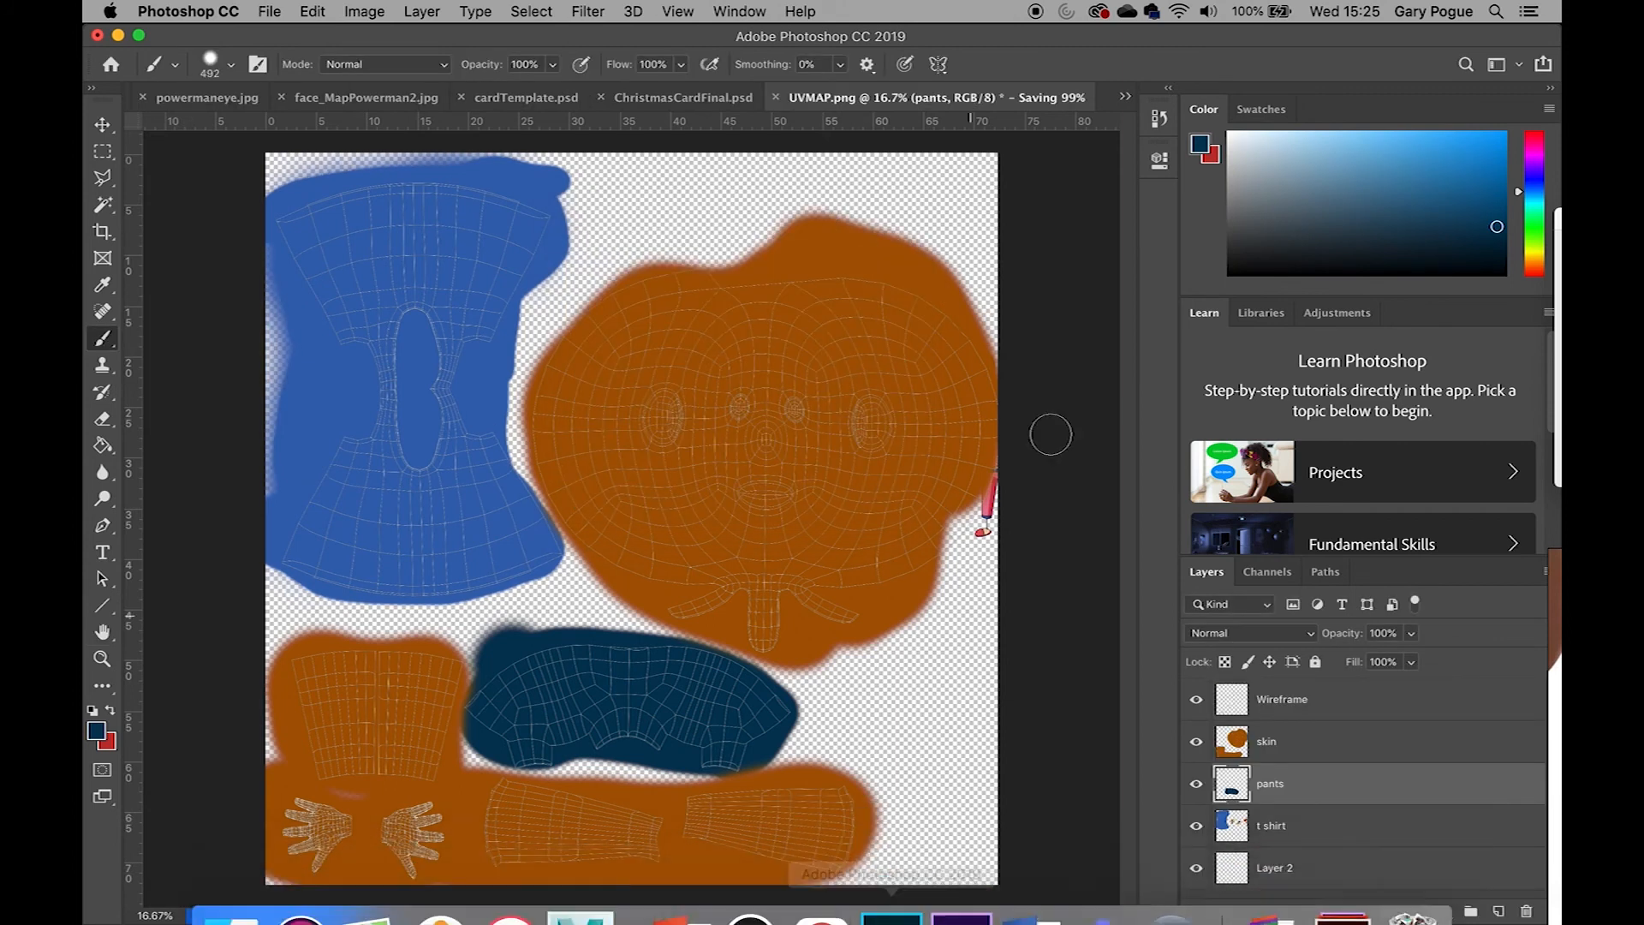
Hide the Wireframe layer and resave the JPEG copy over Kid_texture.jpg in sourceimages
{"action": "left_click", "coordinate": [1196, 701]}
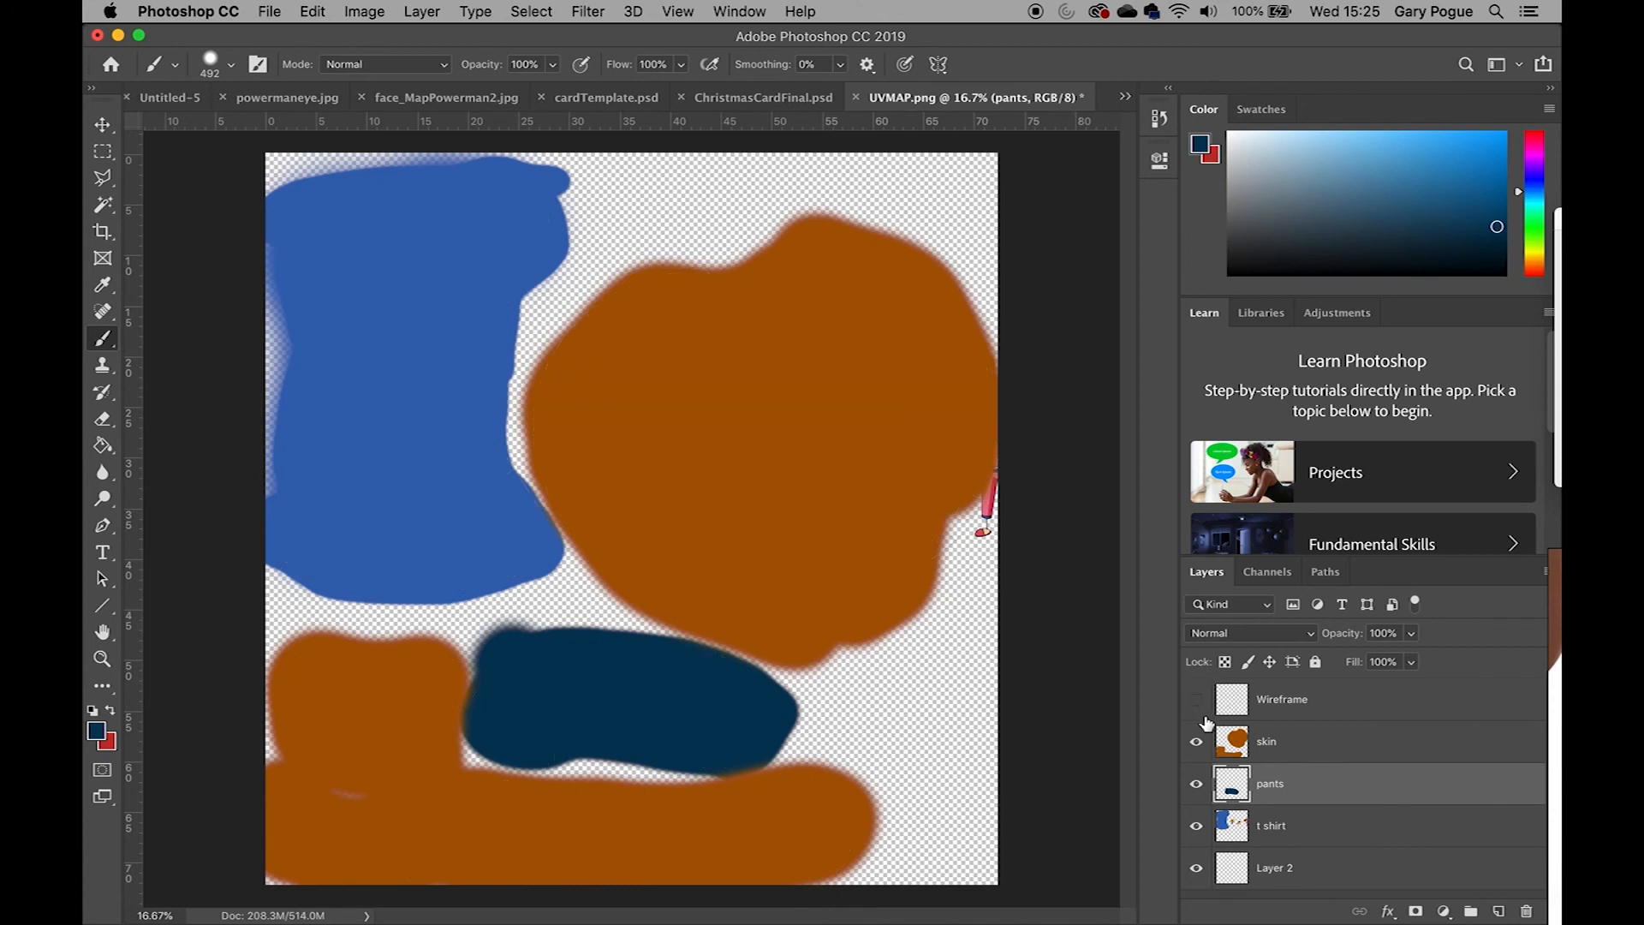
{"action": "left_click", "coordinate": [275, 12]}
{"action": "left_click", "coordinate": [386, 225]}
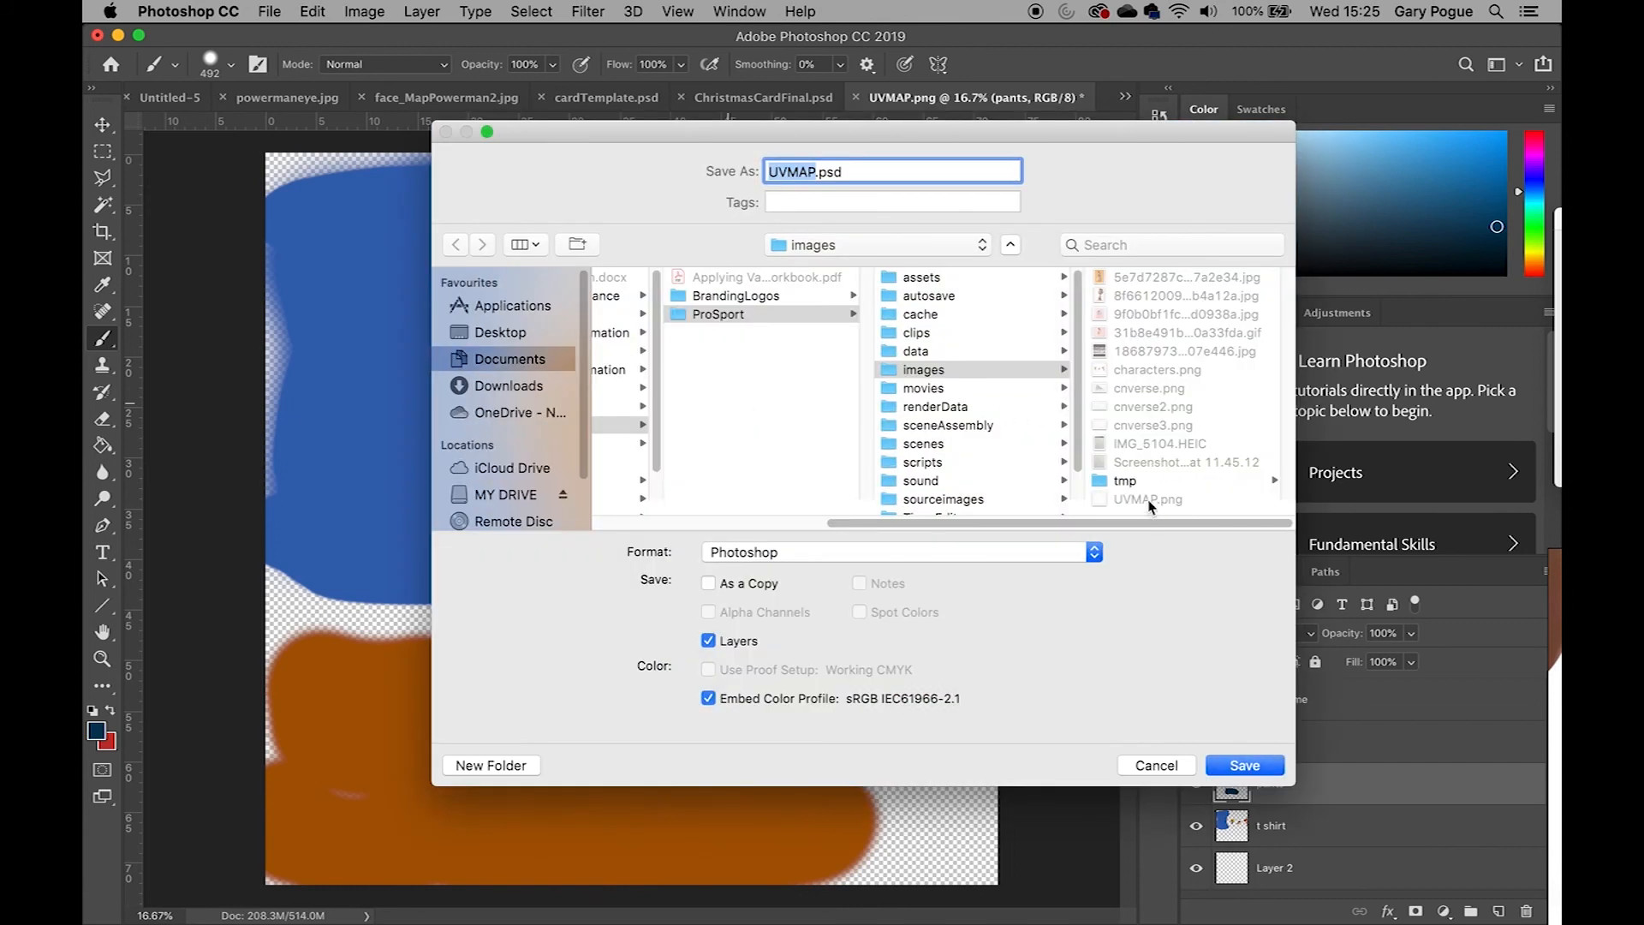
{"action": "scroll", "coordinate": [989, 448], "scroll_direction": "down", "scroll_amount": 2}
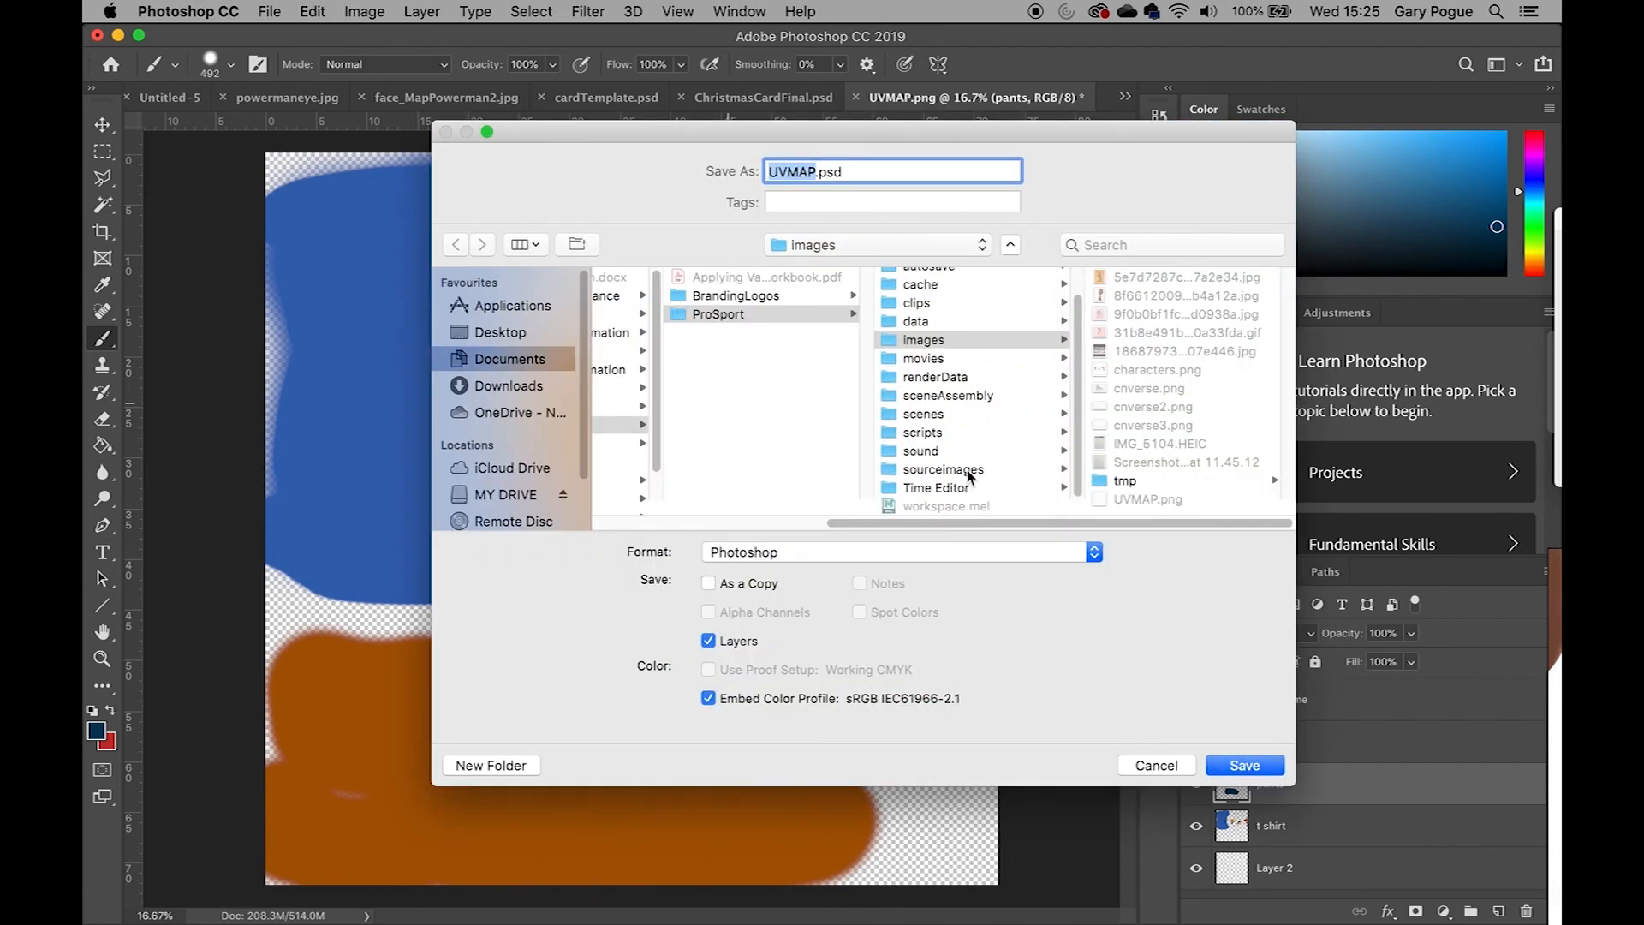
{"action": "left_click", "coordinate": [969, 471]}
{"action": "left_click", "coordinate": [1142, 298]}
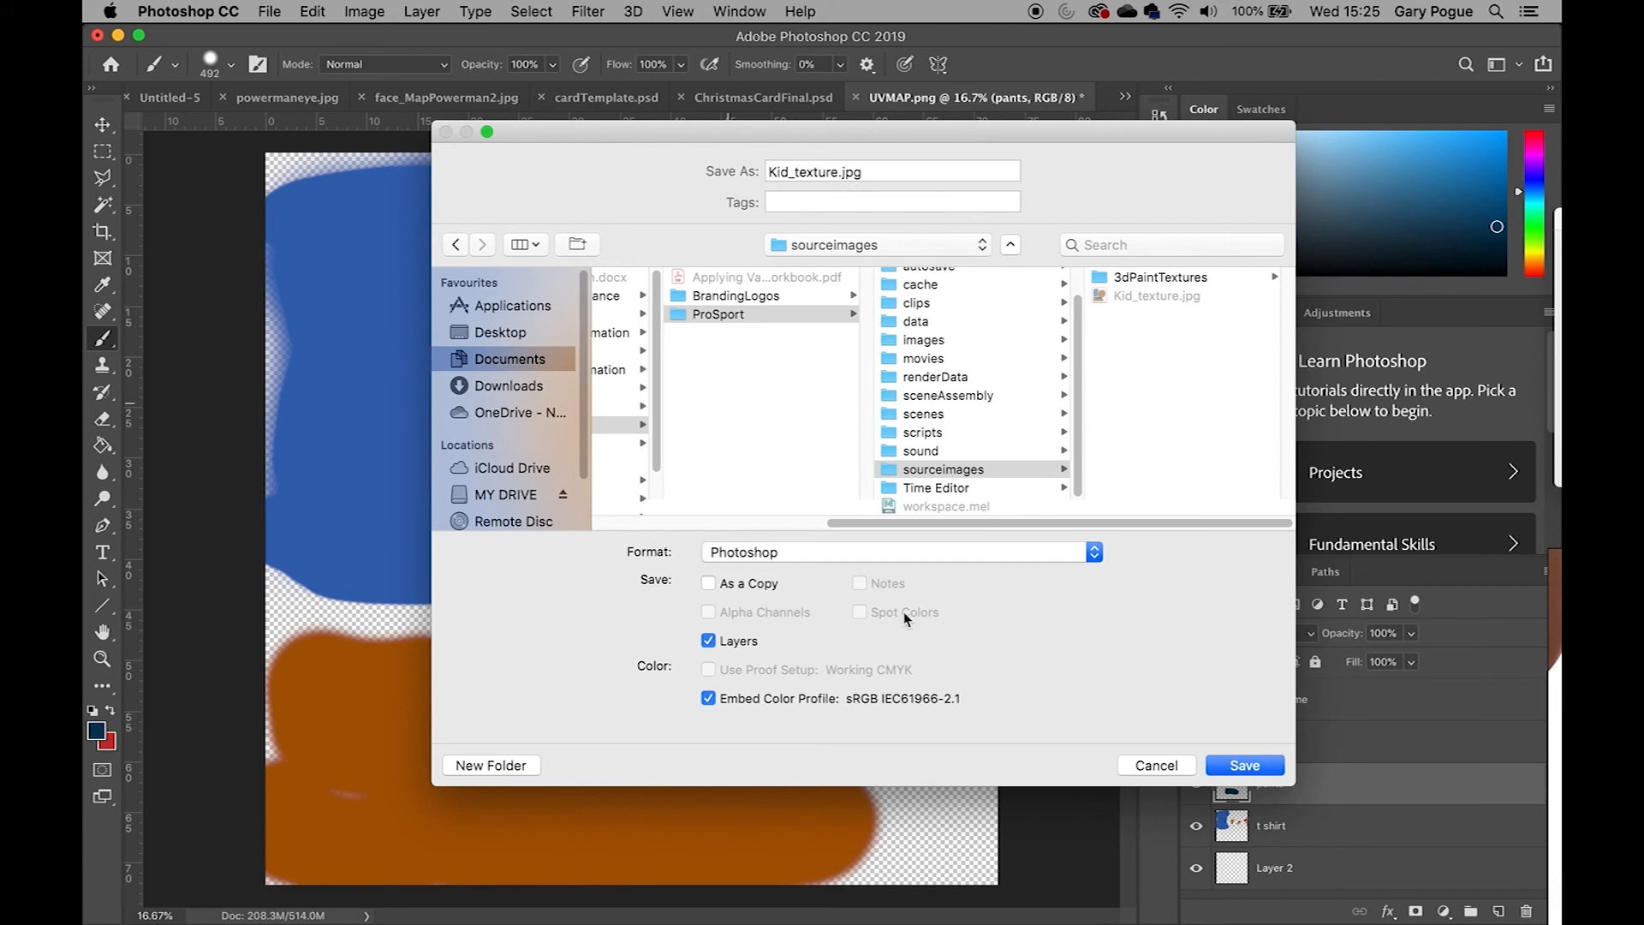
{"action": "left_click", "coordinate": [974, 552]}
{"action": "left_click", "coordinate": [976, 678]}
{"action": "left_click", "coordinate": [1264, 764]}
{"action": "left_click", "coordinate": [1011, 269]}
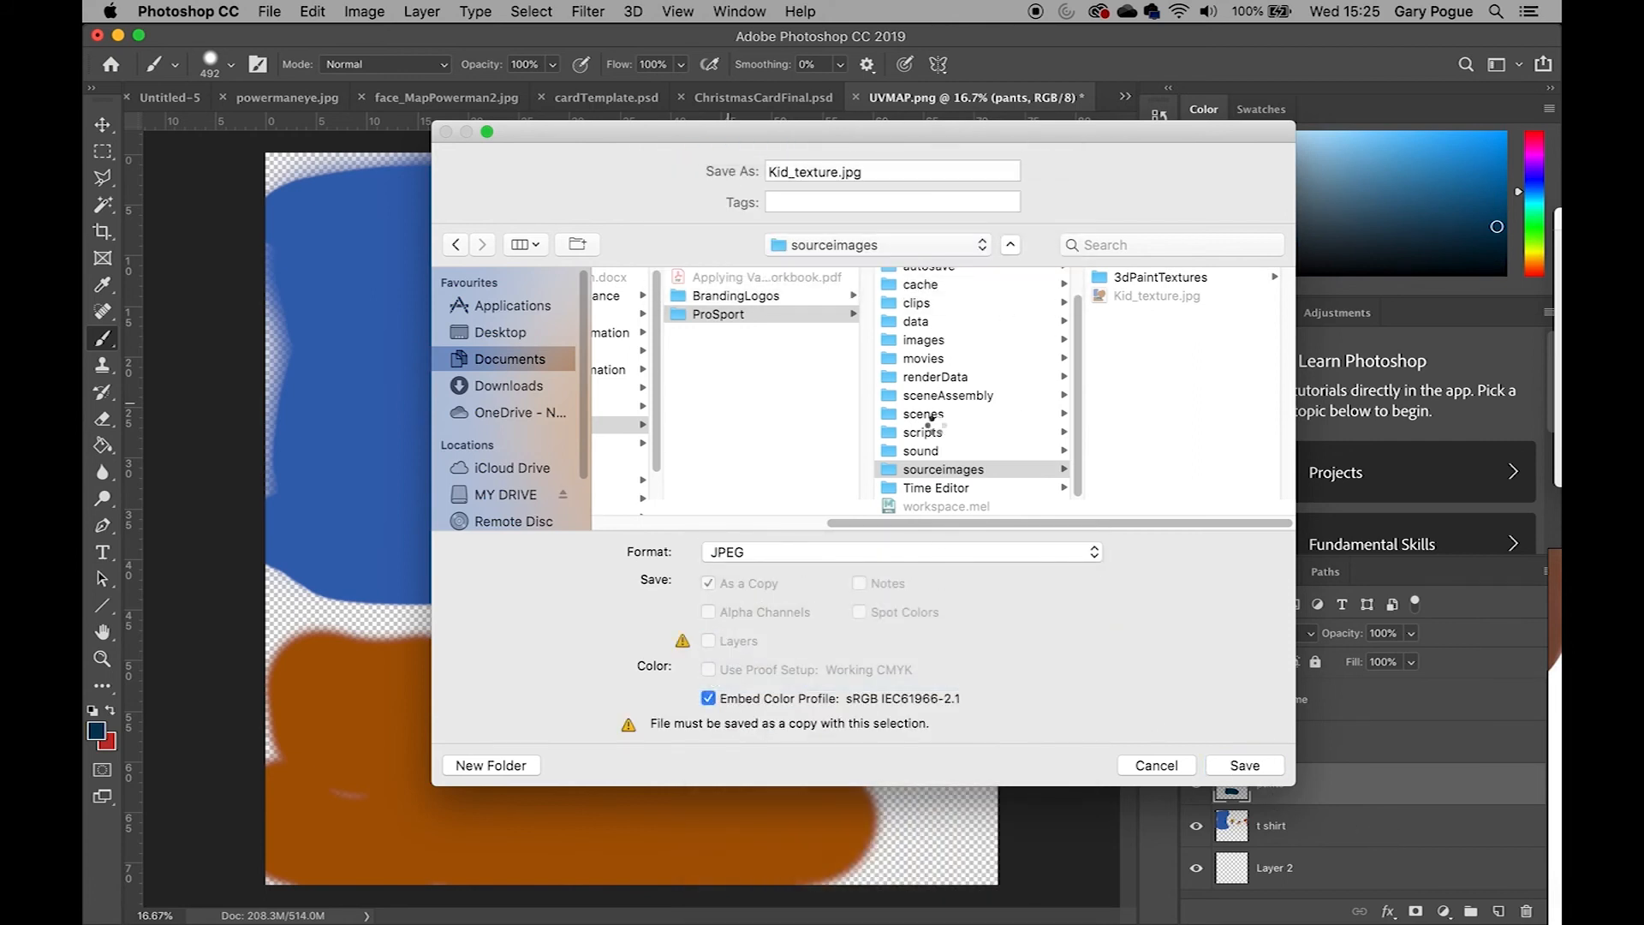
{"action": "left_click", "coordinate": [866, 233]}
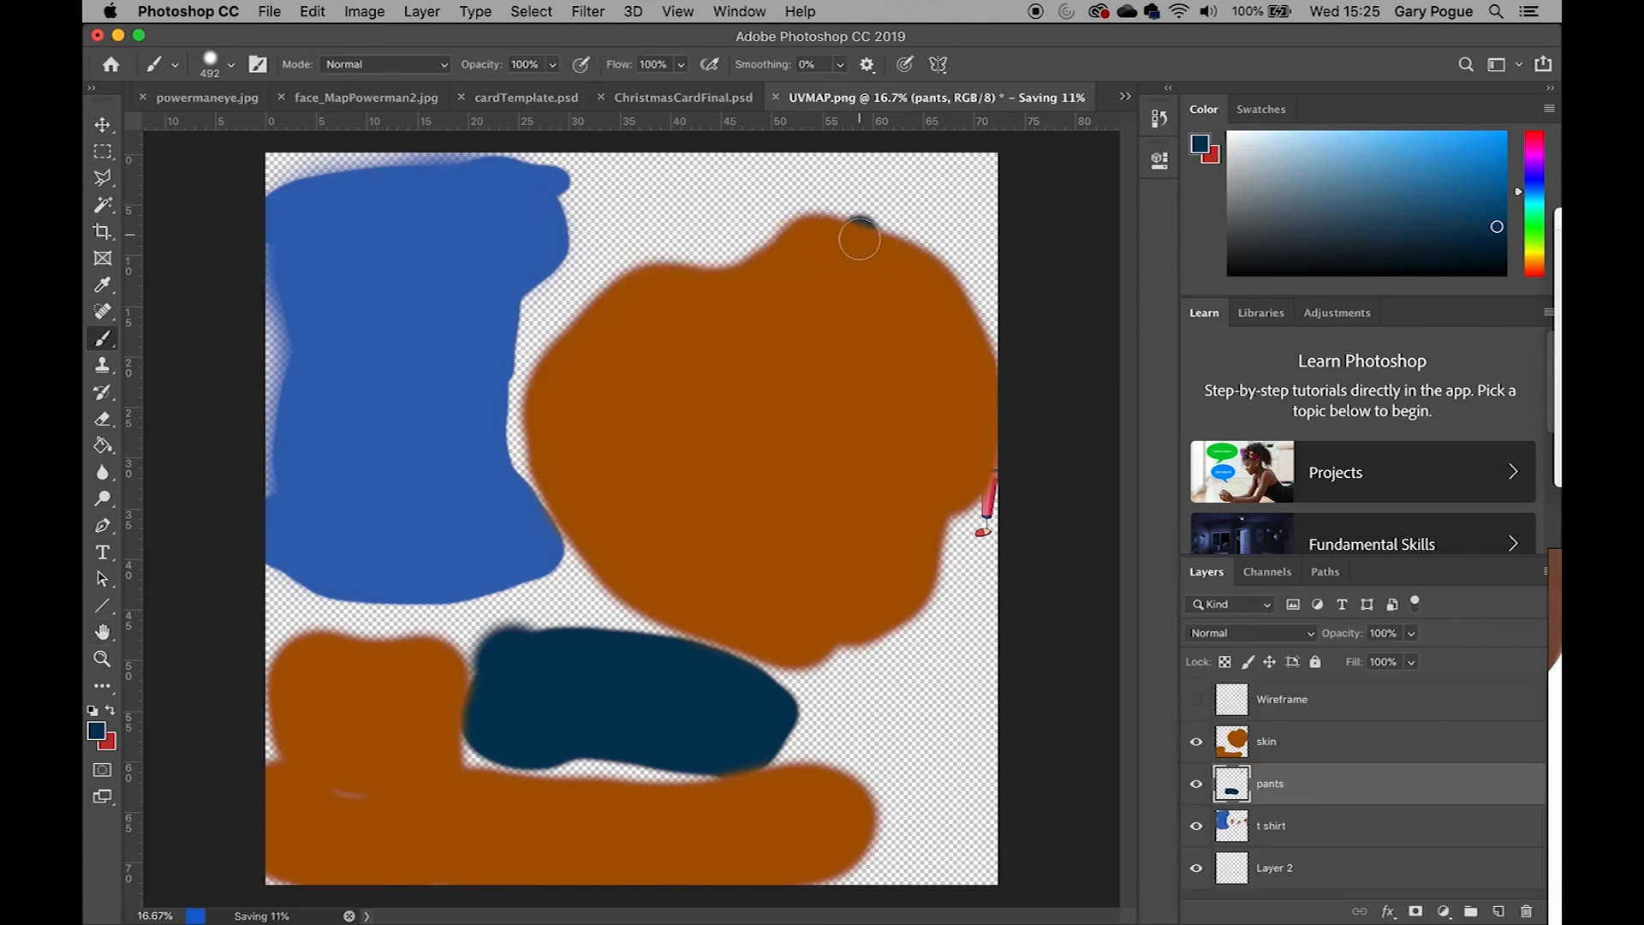
Switch to Maya and turn on textured display in the perspective viewport to preview the painted texture
{"action": "key", "text": "super+z"}
{"action": "mouse_move", "coordinate": [840, 894]}
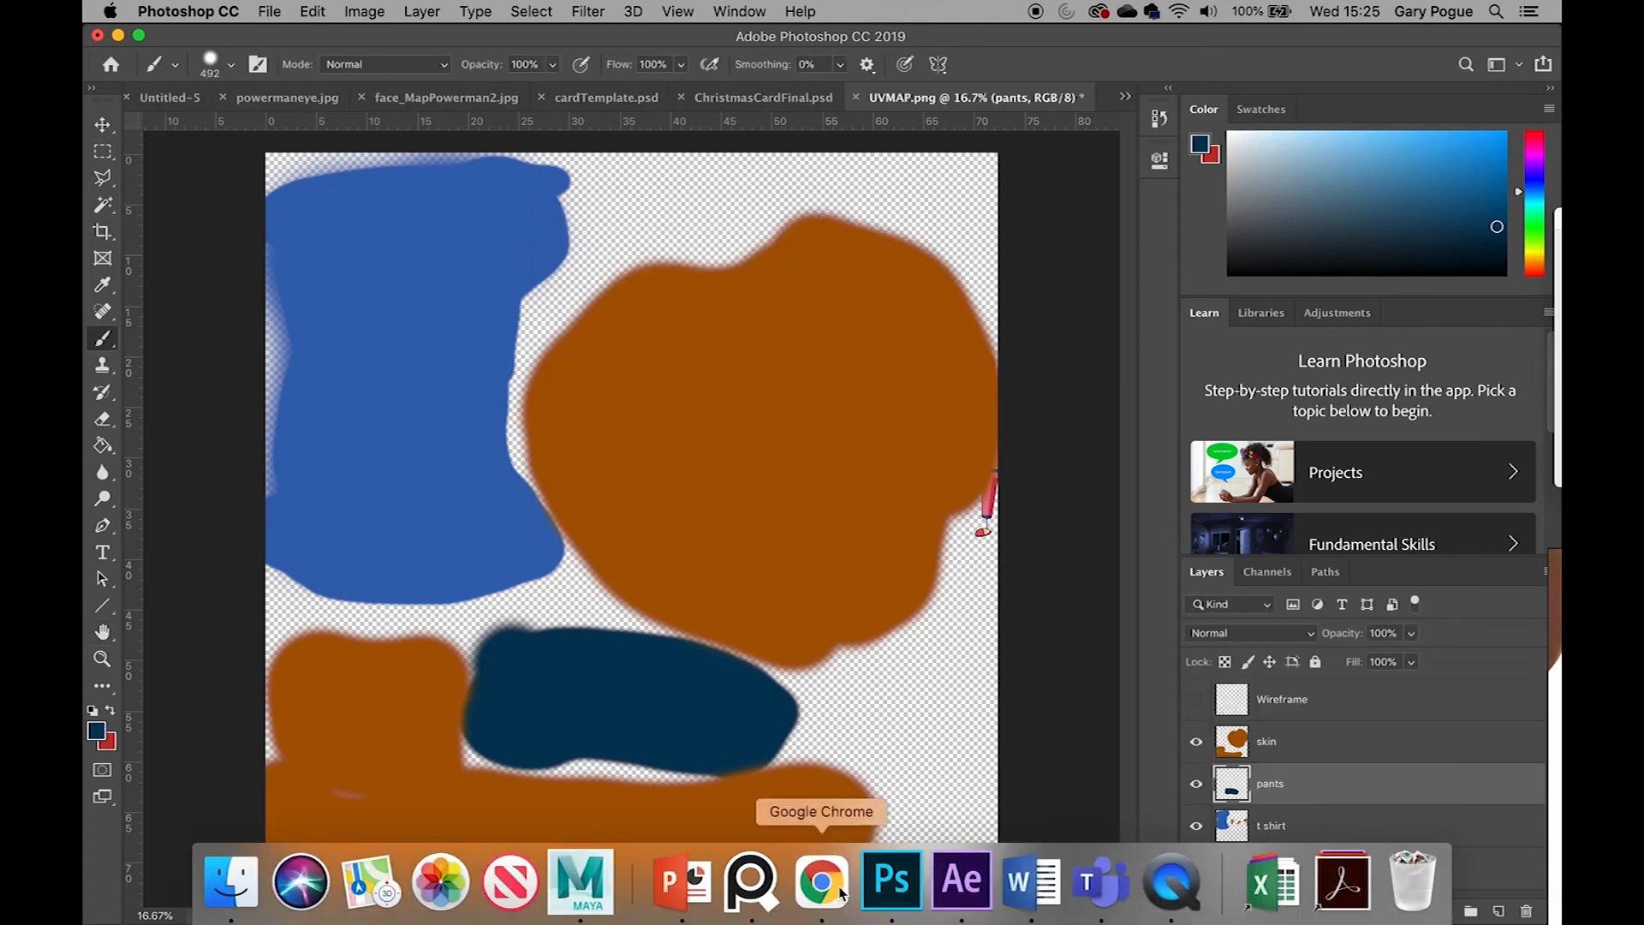
{"action": "left_click", "coordinate": [580, 881]}
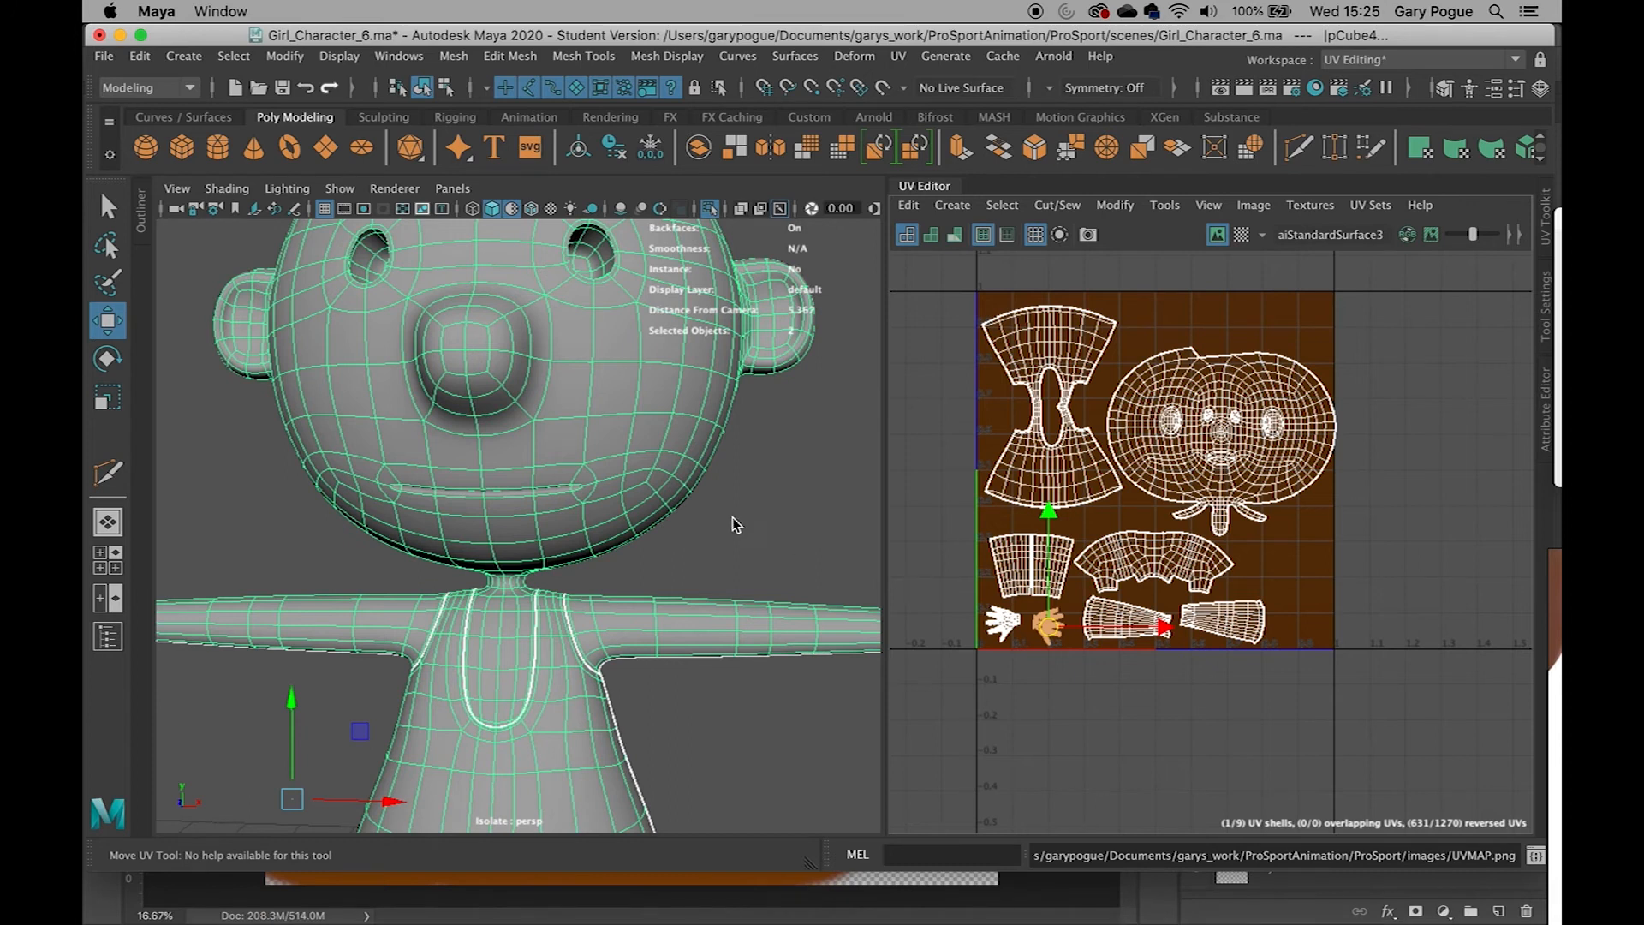
{"action": "left_click_drag", "start_coordinate": [711, 524], "coordinate": [552, 290], "text": "alt"}
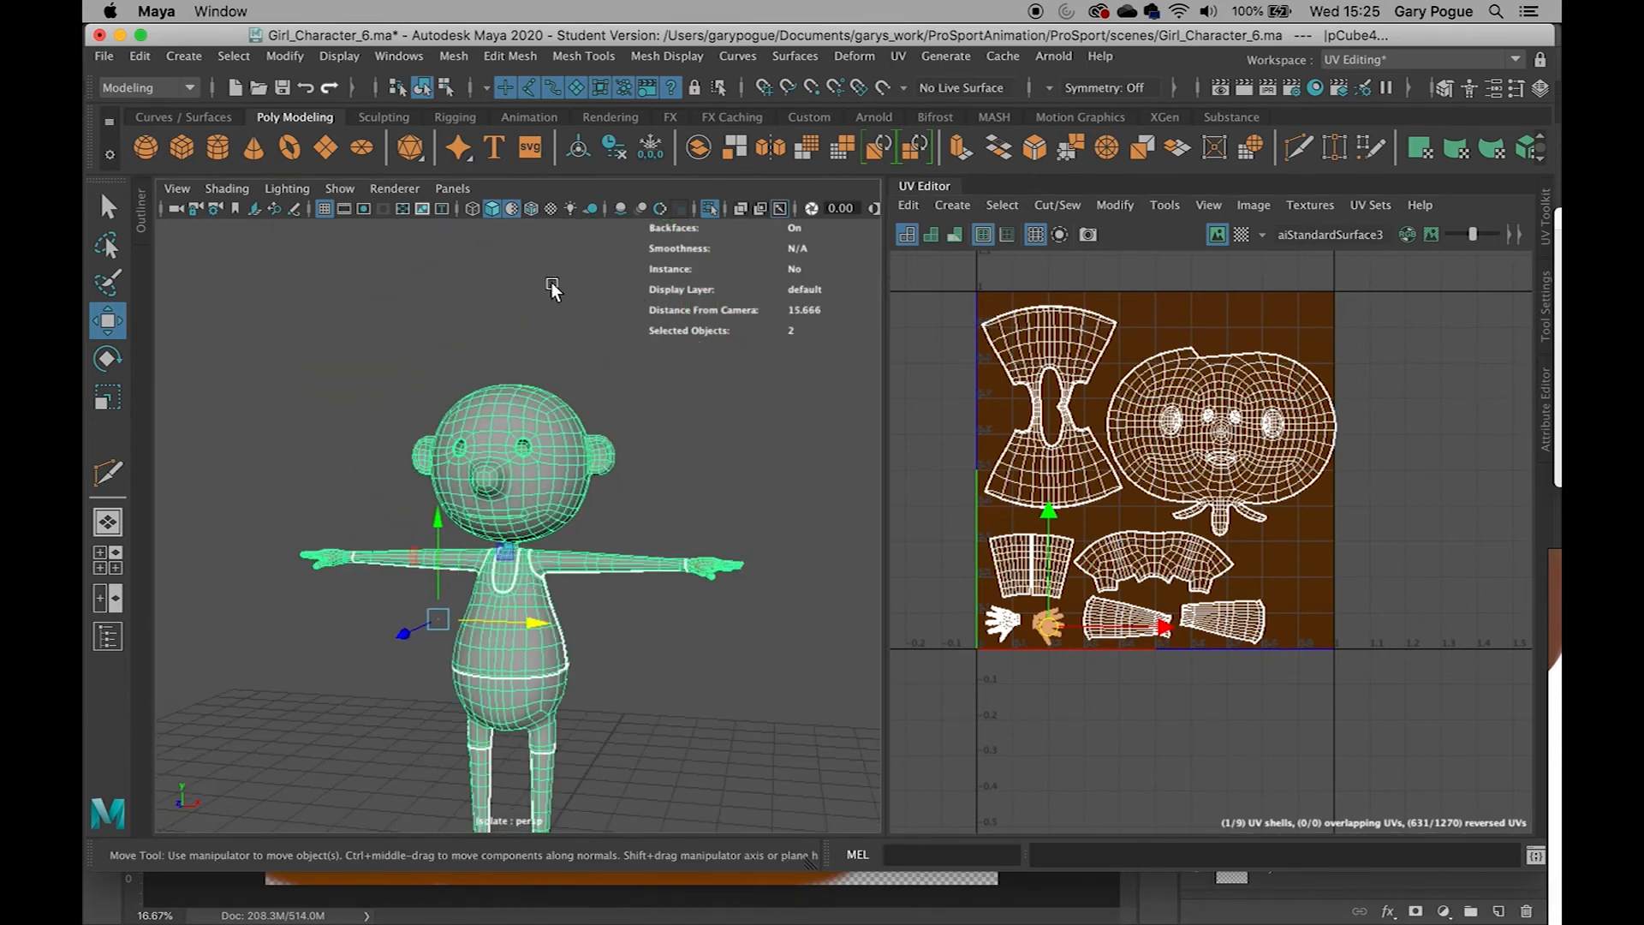
{"action": "left_click", "coordinate": [514, 211]}
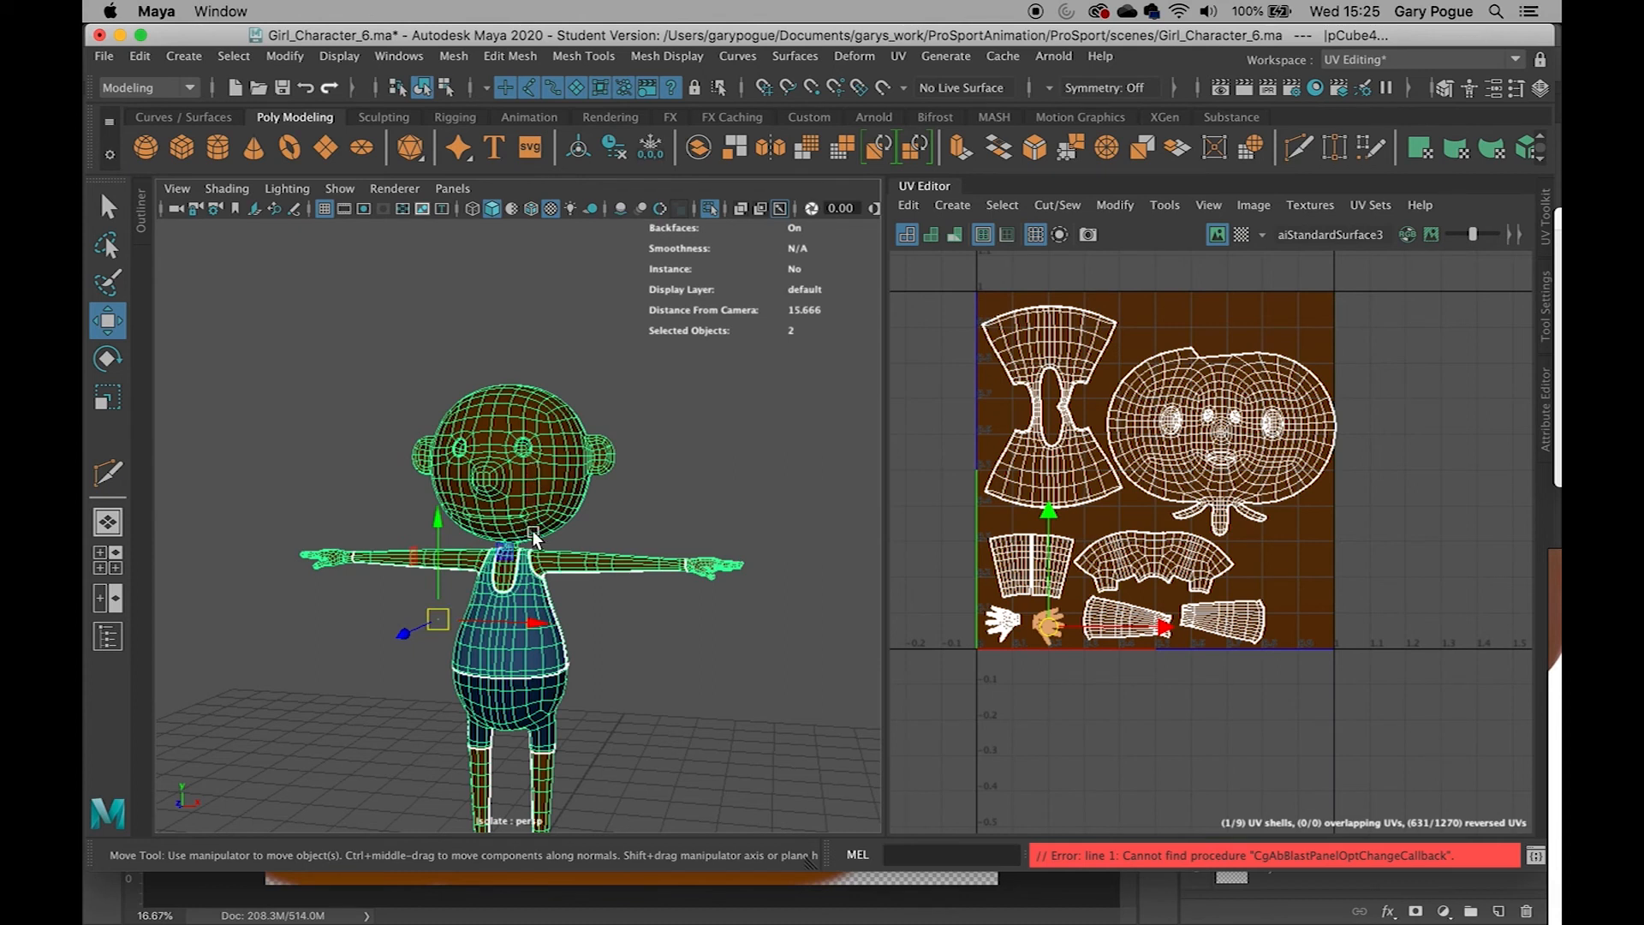
Select the character's body mesh in the viewport
{"action": "middle_click_drag", "start_coordinate": [541, 528], "coordinate": [541, 459], "text": "alt"}
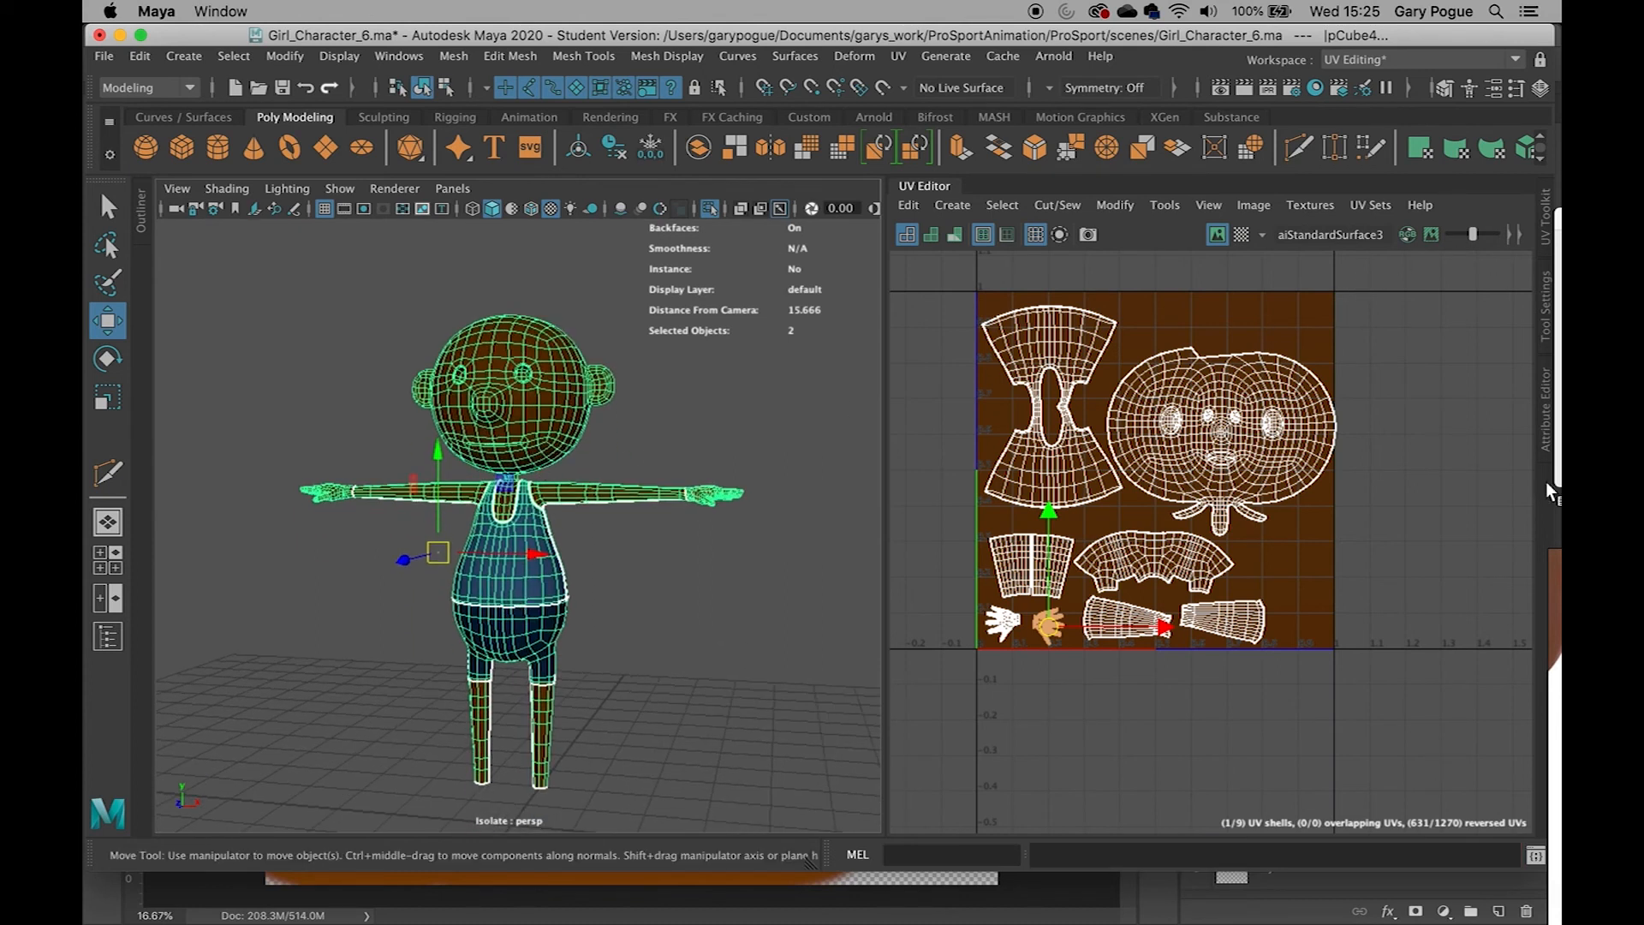
{"action": "scroll", "coordinate": [682, 620], "scroll_direction": "up", "scroll_amount": 3}
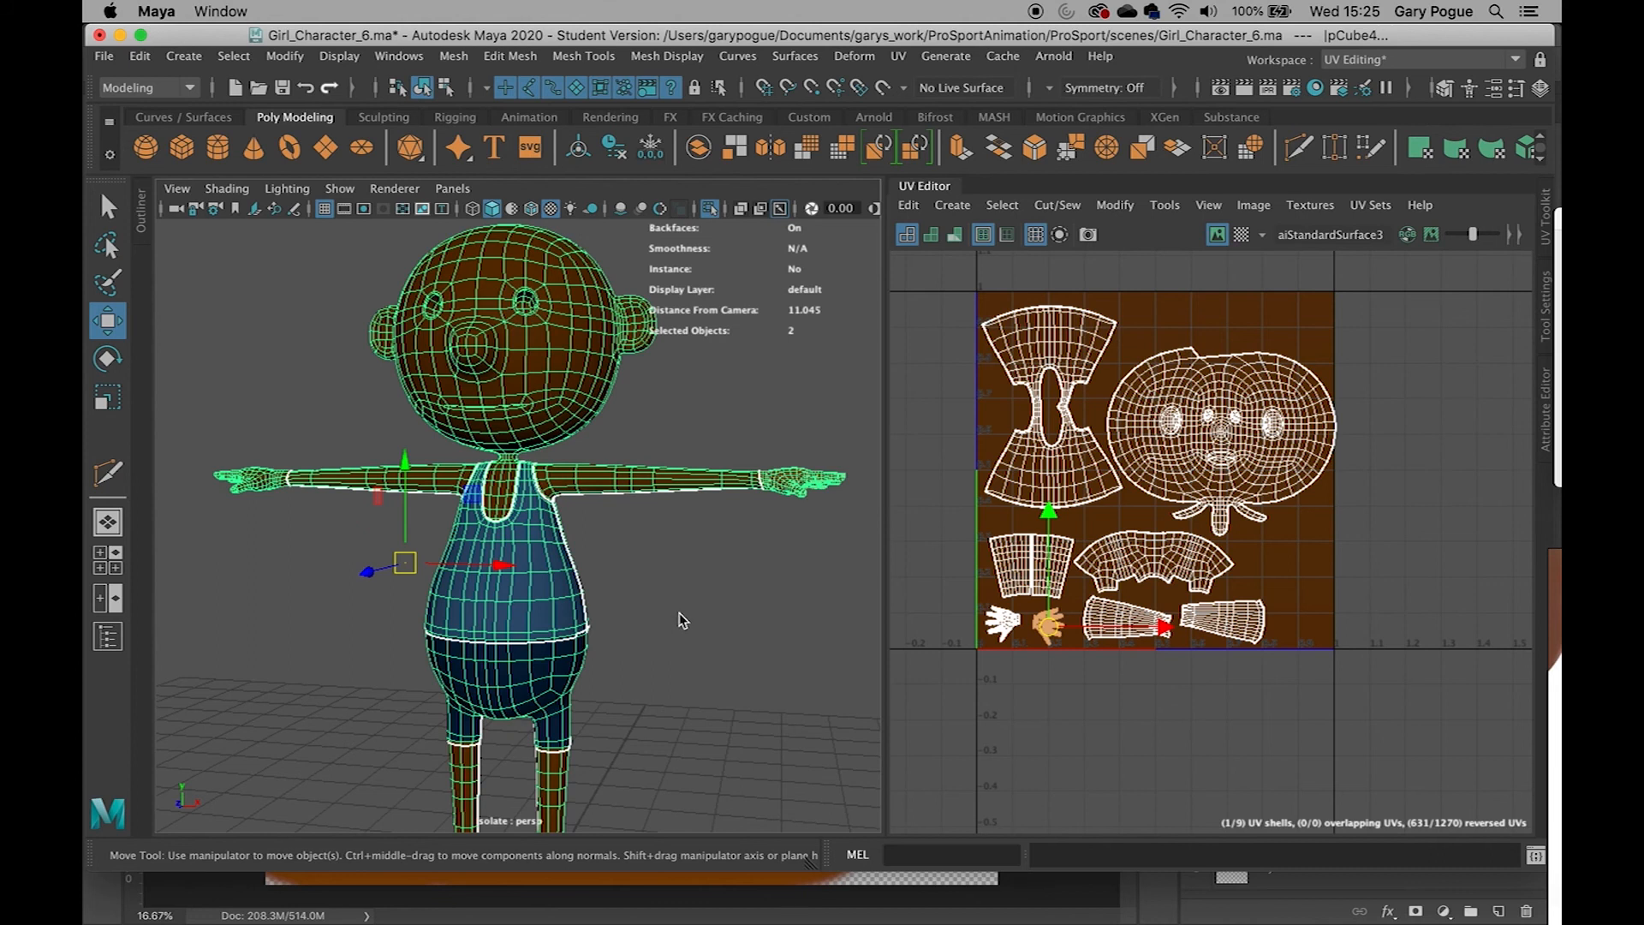
{"action": "left_click", "coordinate": [680, 623]}
{"action": "left_click", "coordinate": [570, 606]}
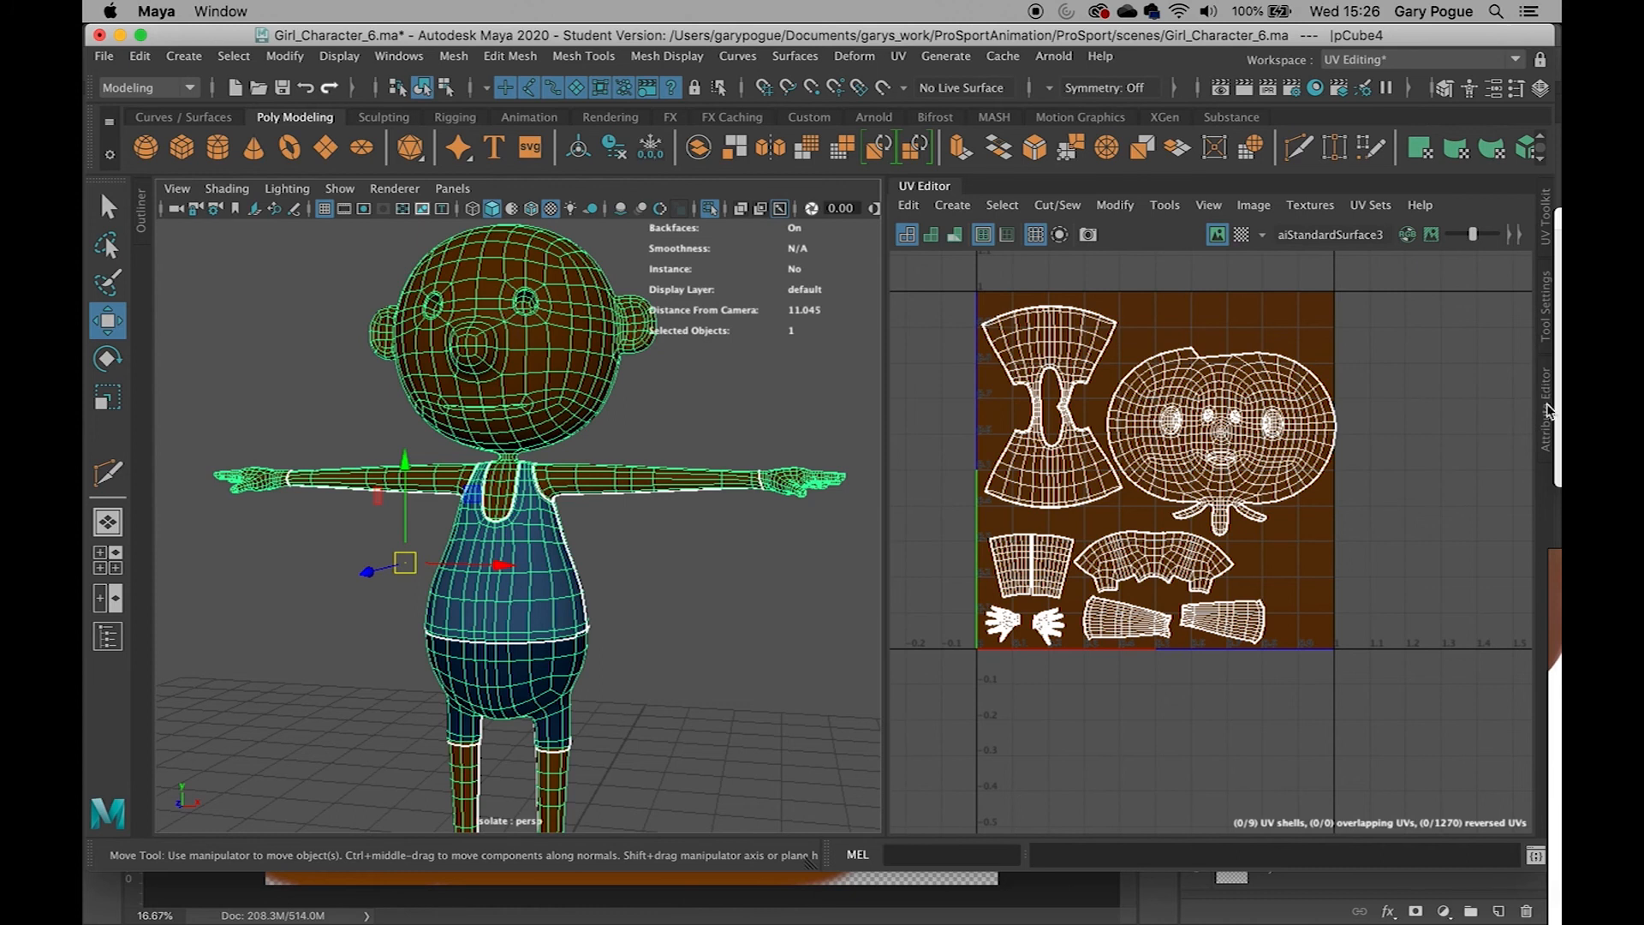
Open the Attribute Editor in place of the UV Editor and rename the body's material skin
{"action": "left_click", "coordinate": [1546, 410]}
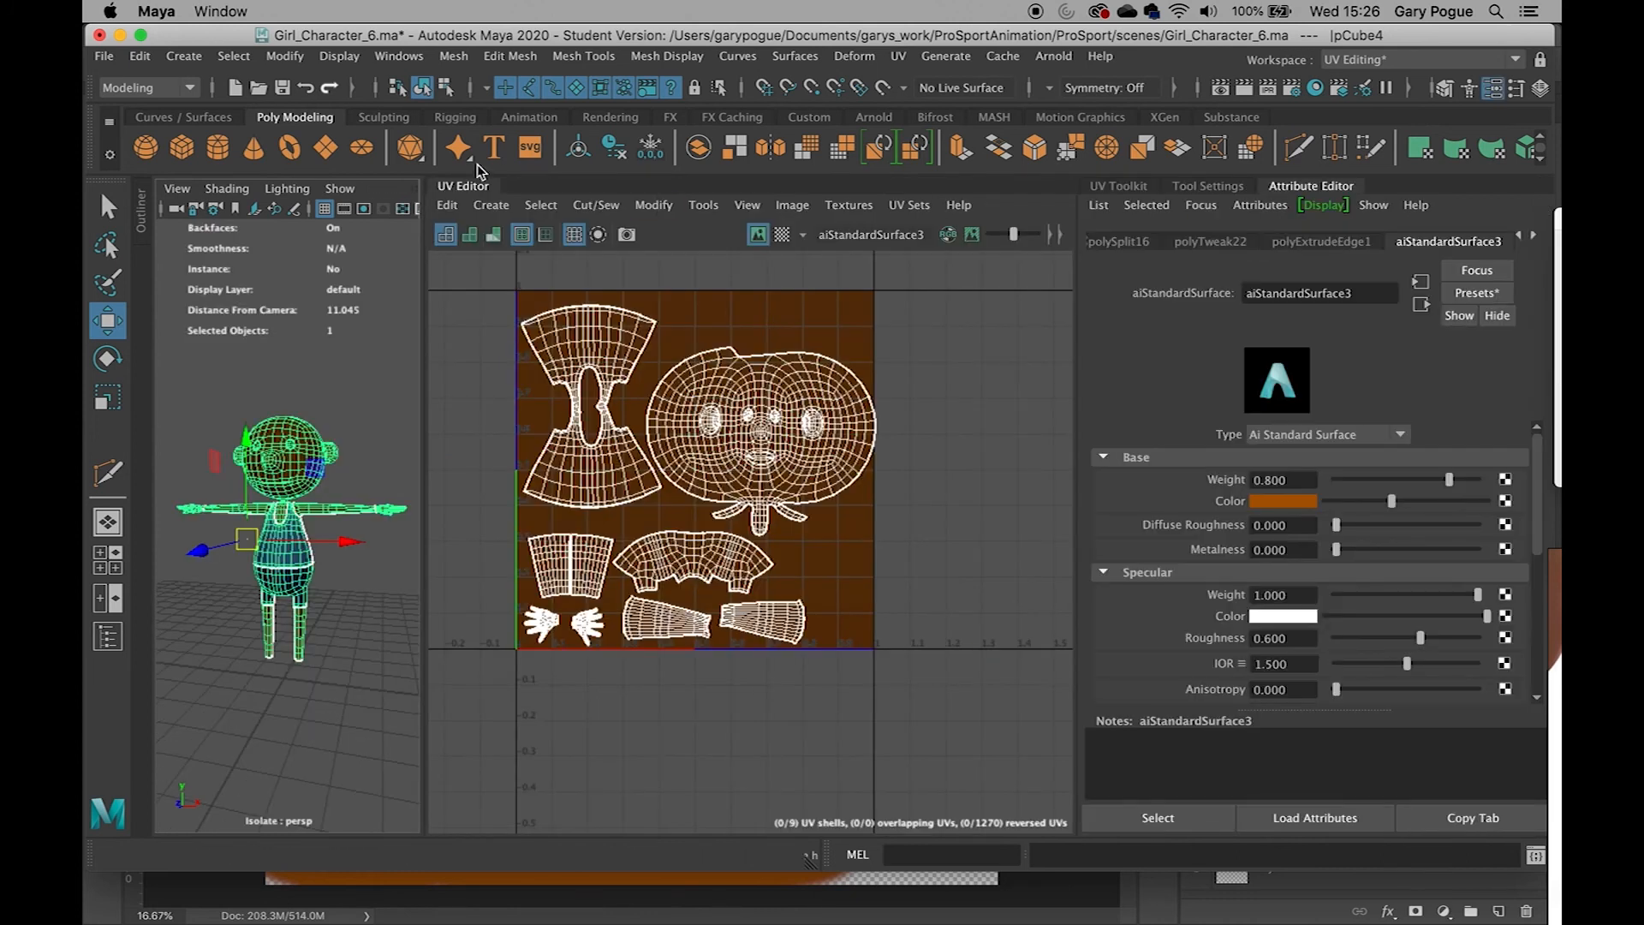
{"action": "left_click", "coordinate": [463, 190]}
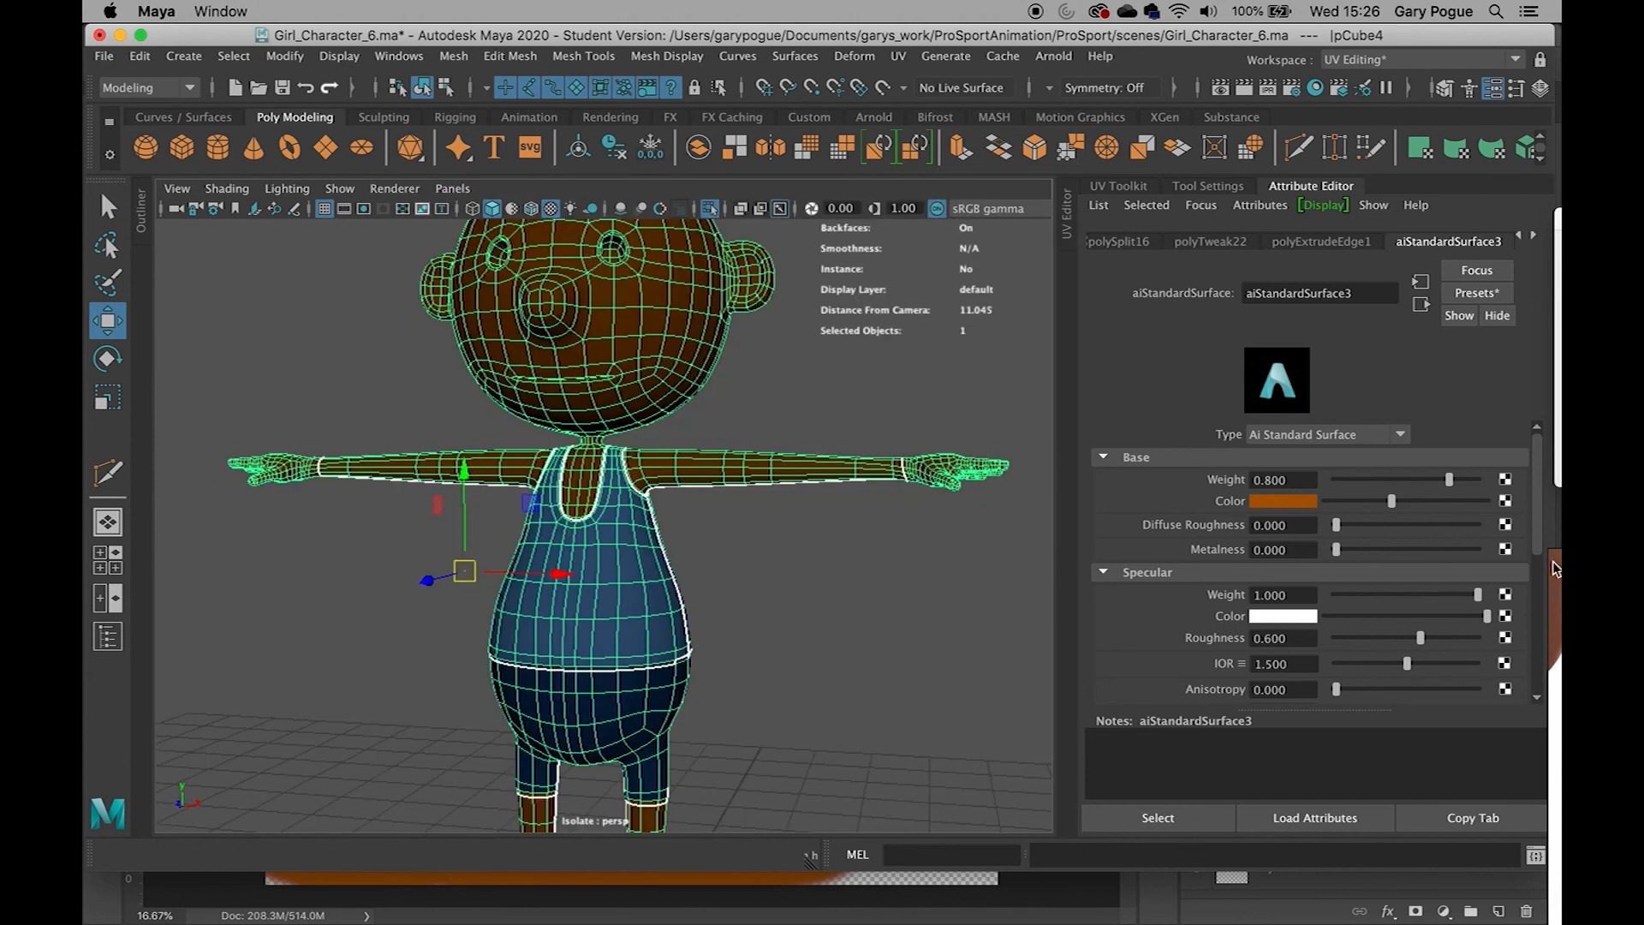
{"action": "double_click", "coordinate": [1367, 295]}
{"action": "type", "text": "skin"}
{"action": "key", "text": "Return"}
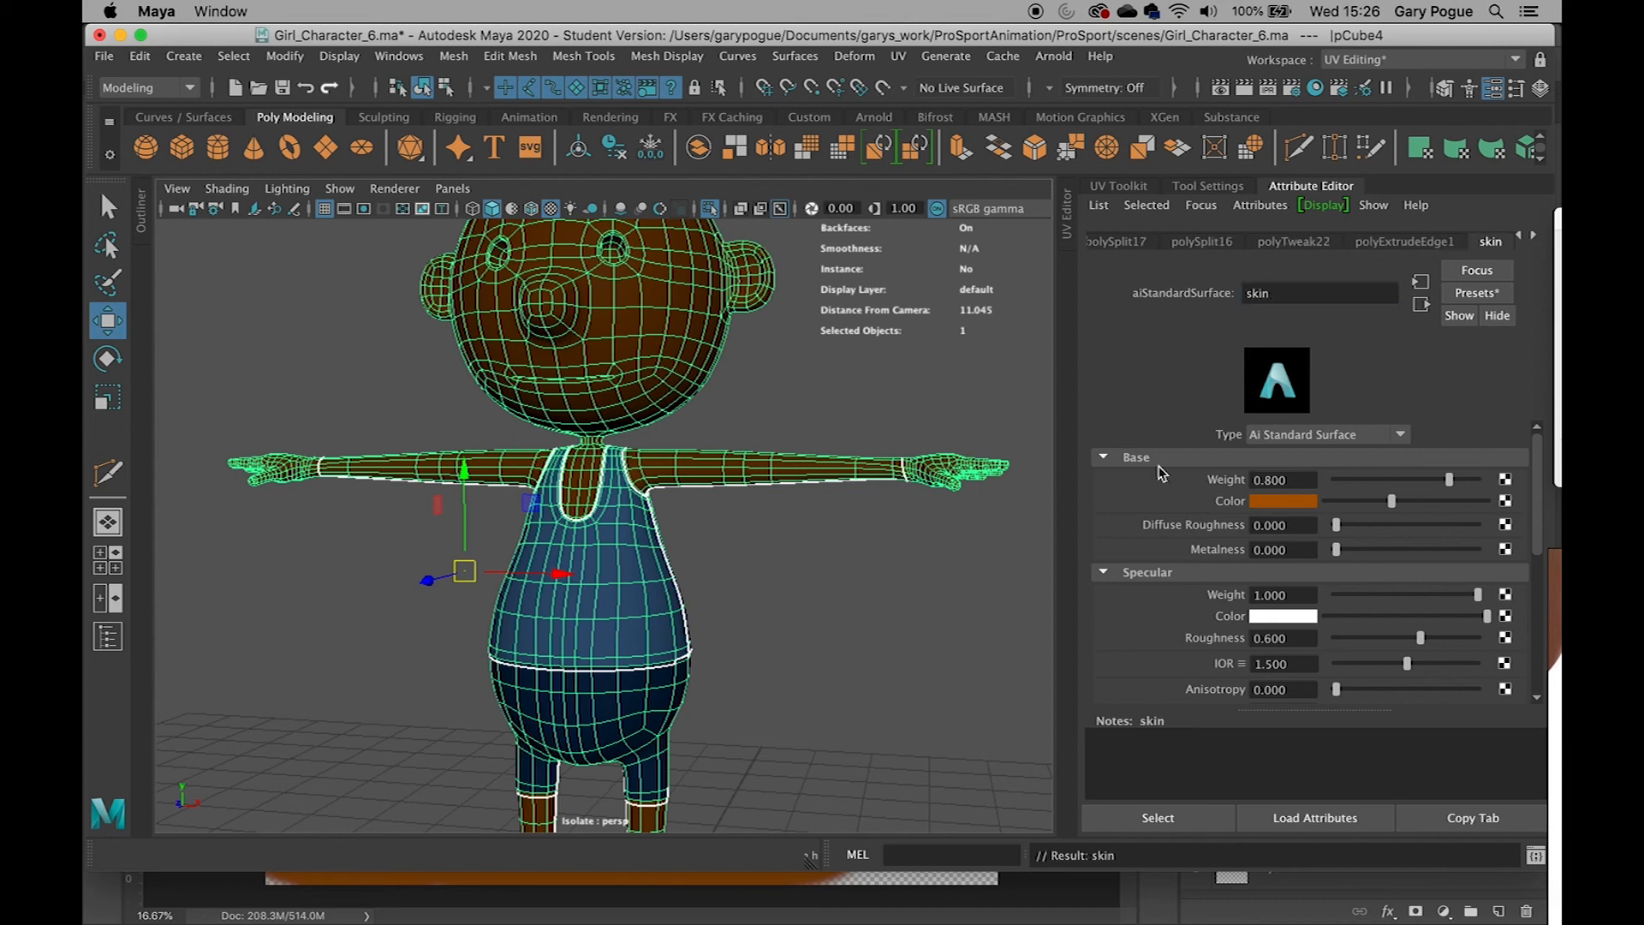
{"action": "left_click", "coordinate": [140, 55]}
{"action": "mouse_move", "coordinate": [201, 298]}
{"action": "left_click", "coordinate": [495, 318]}
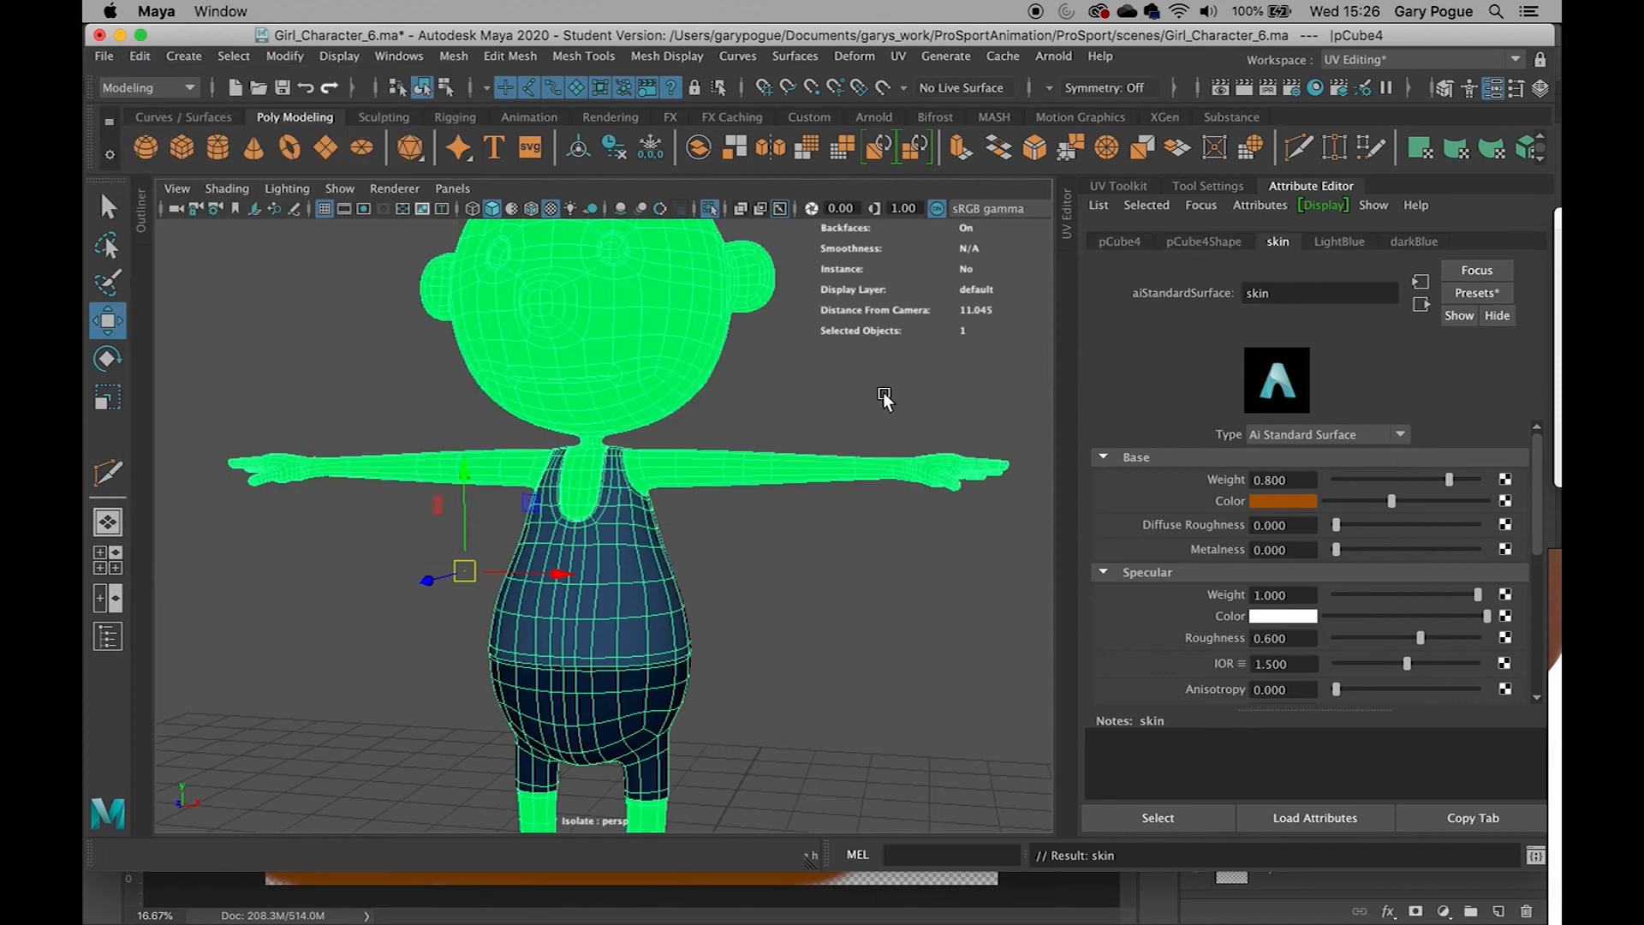
{"action": "right_click_drag", "start_coordinate": [660, 317], "coordinate": [809, 755]}
{"action": "key", "text": "z"}
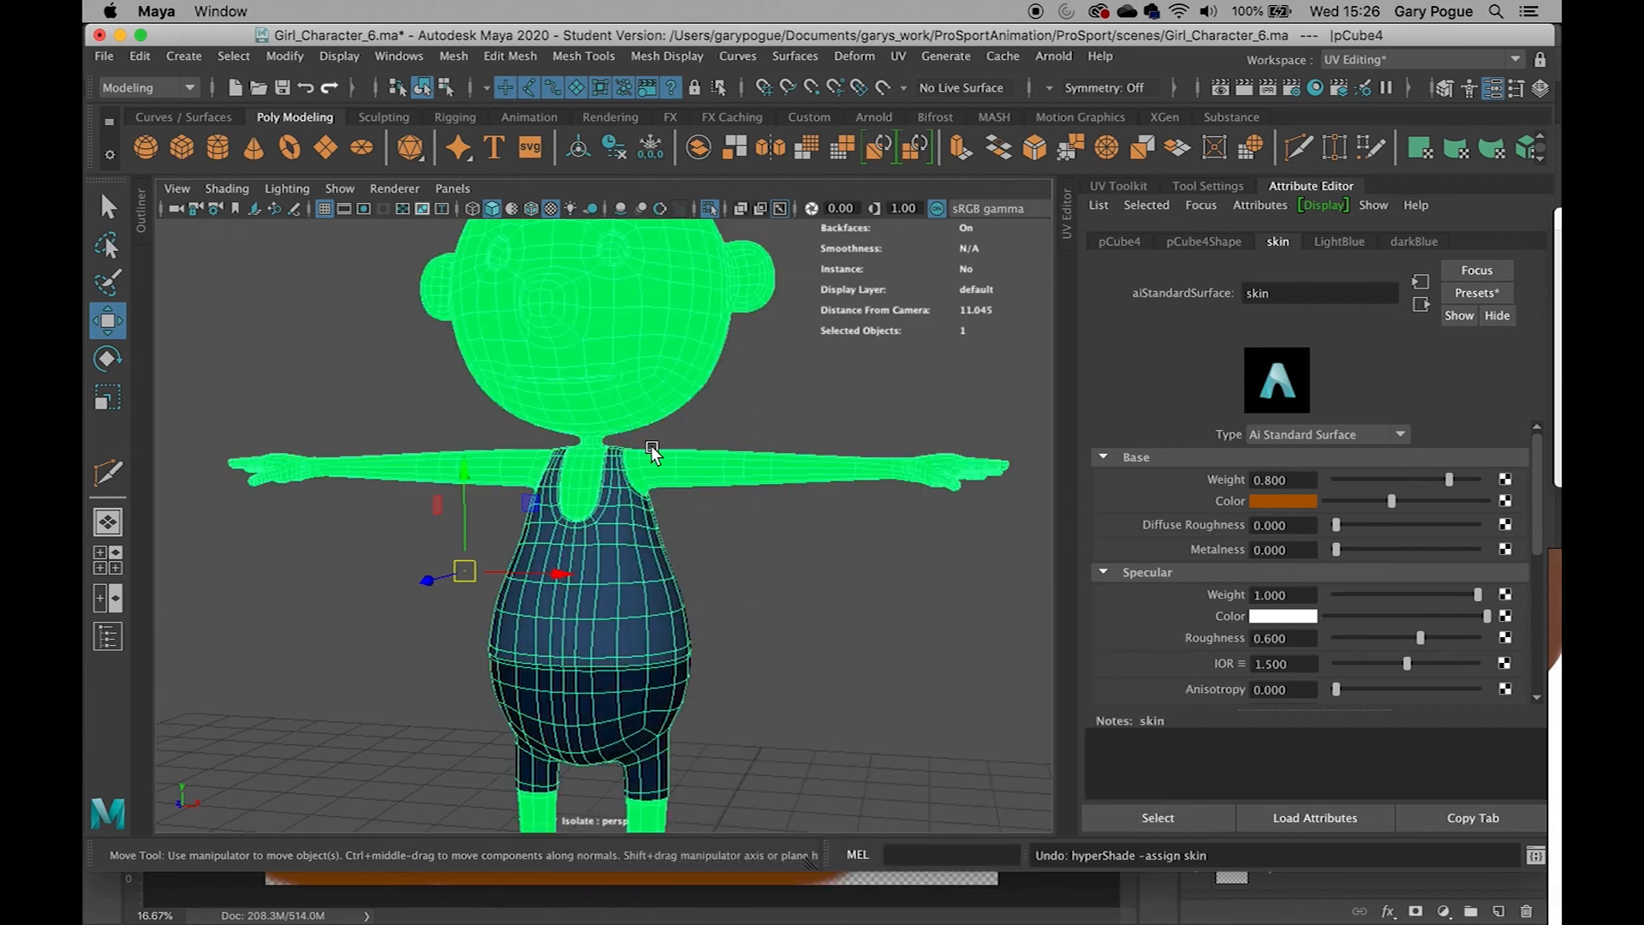
{"action": "key", "text": "shift+z"}
{"action": "left_click", "coordinate": [734, 431]}
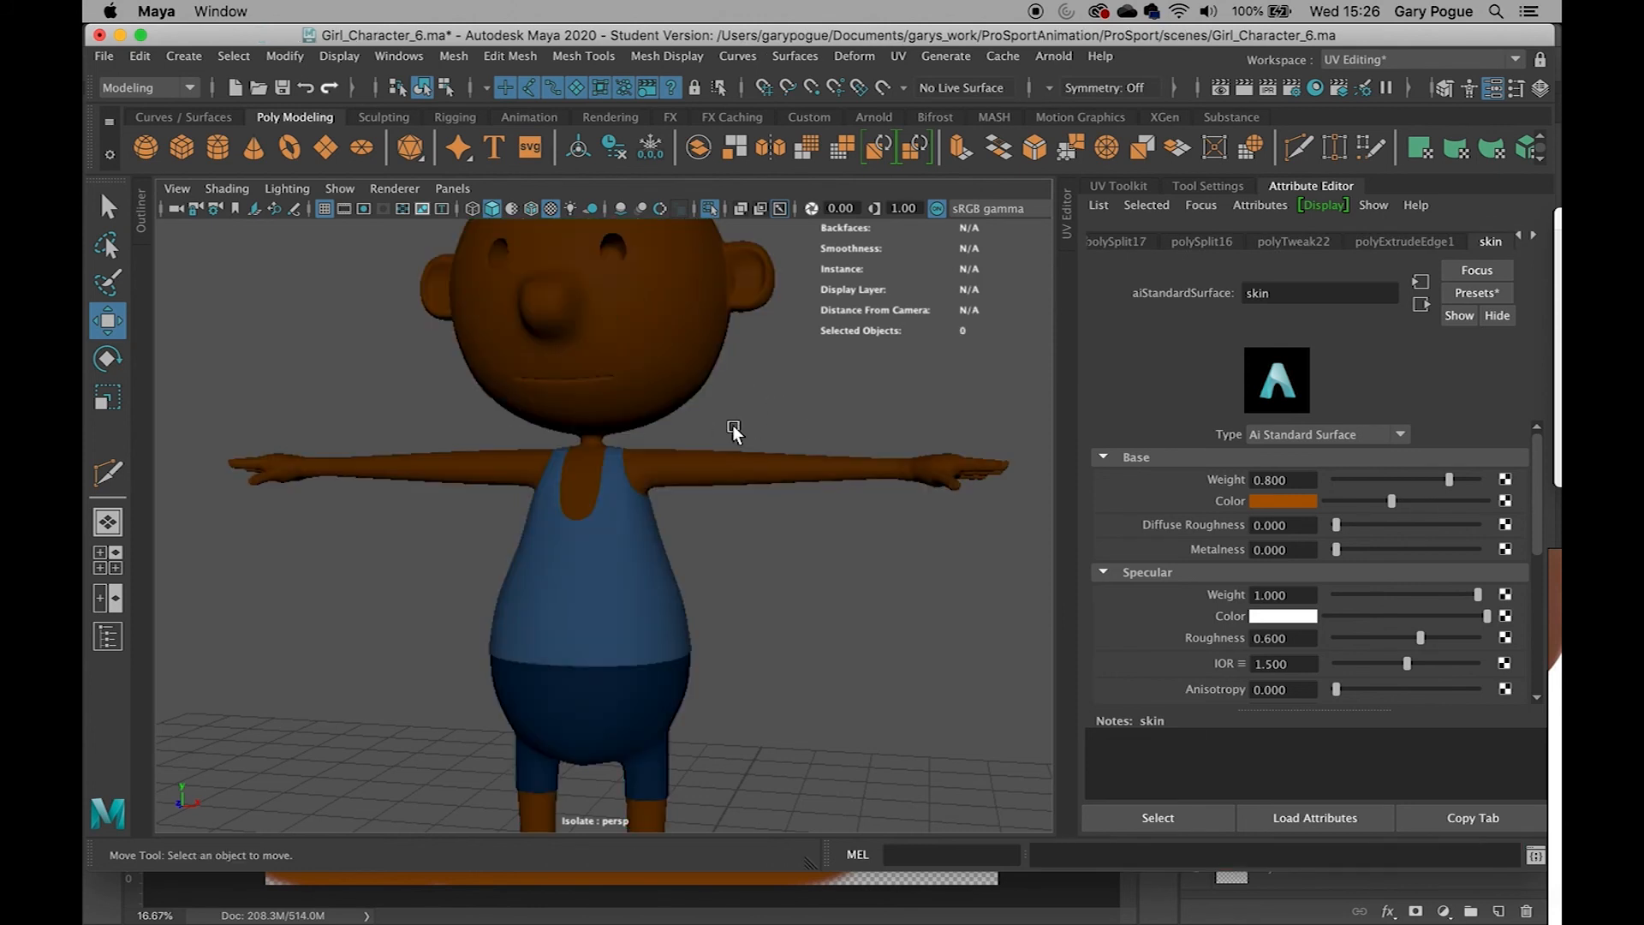
Connect a File texture to the skin material's base Color and load Kid_texture.jpg from sourceimages
{"action": "left_click", "coordinate": [617, 360]}
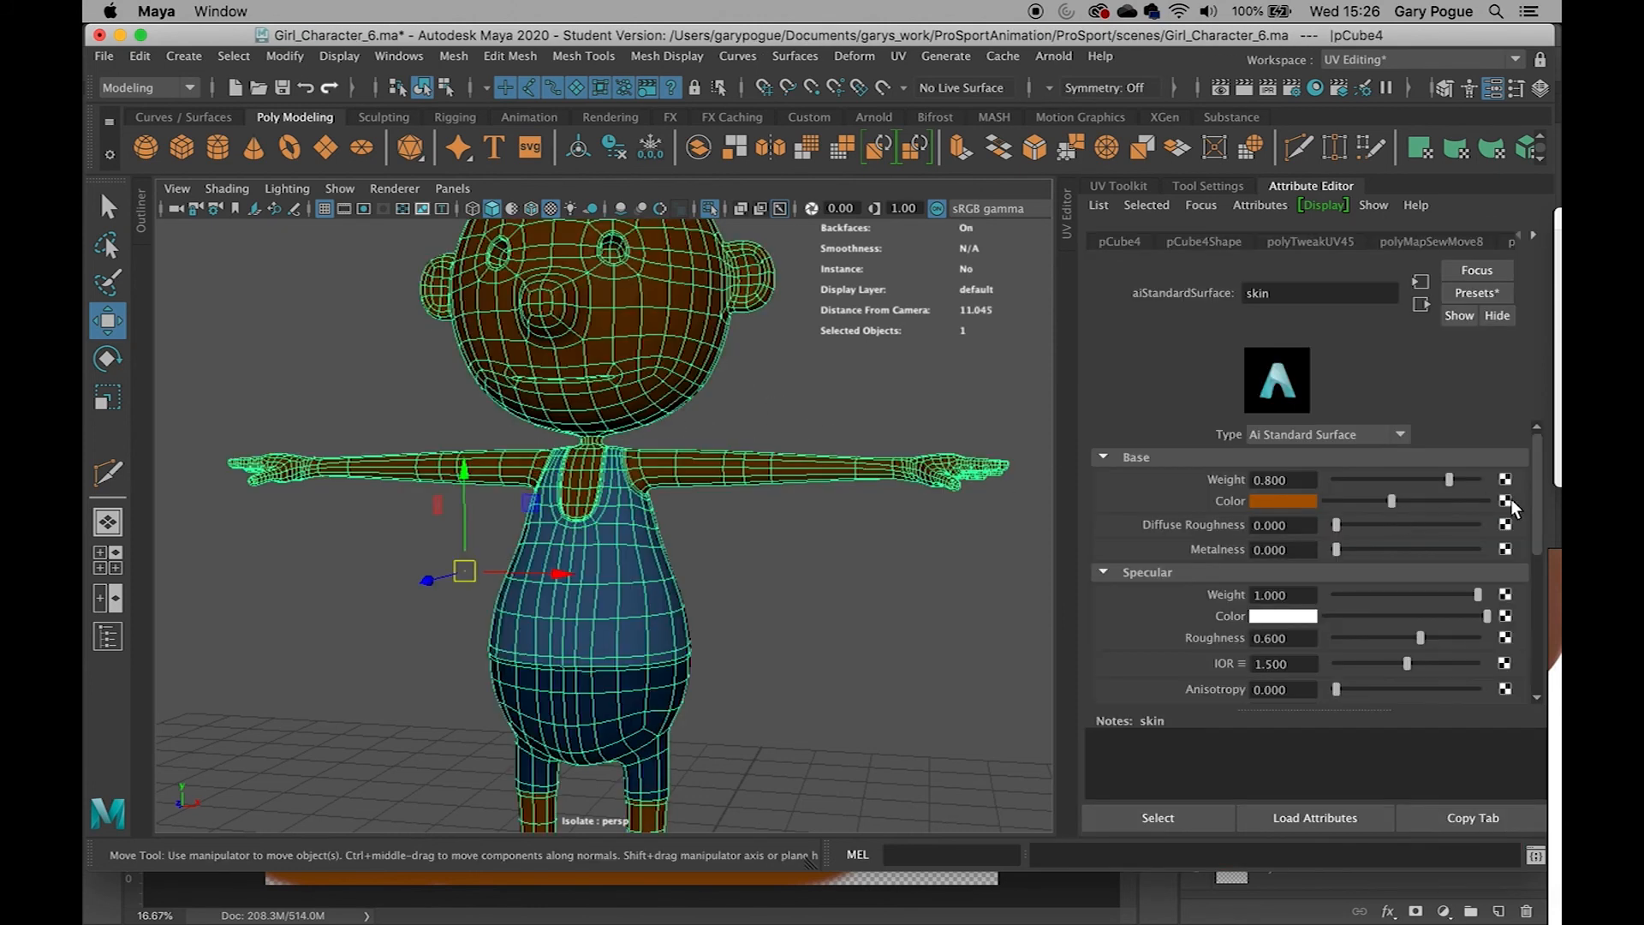
{"action": "left_click", "coordinate": [1505, 501]}
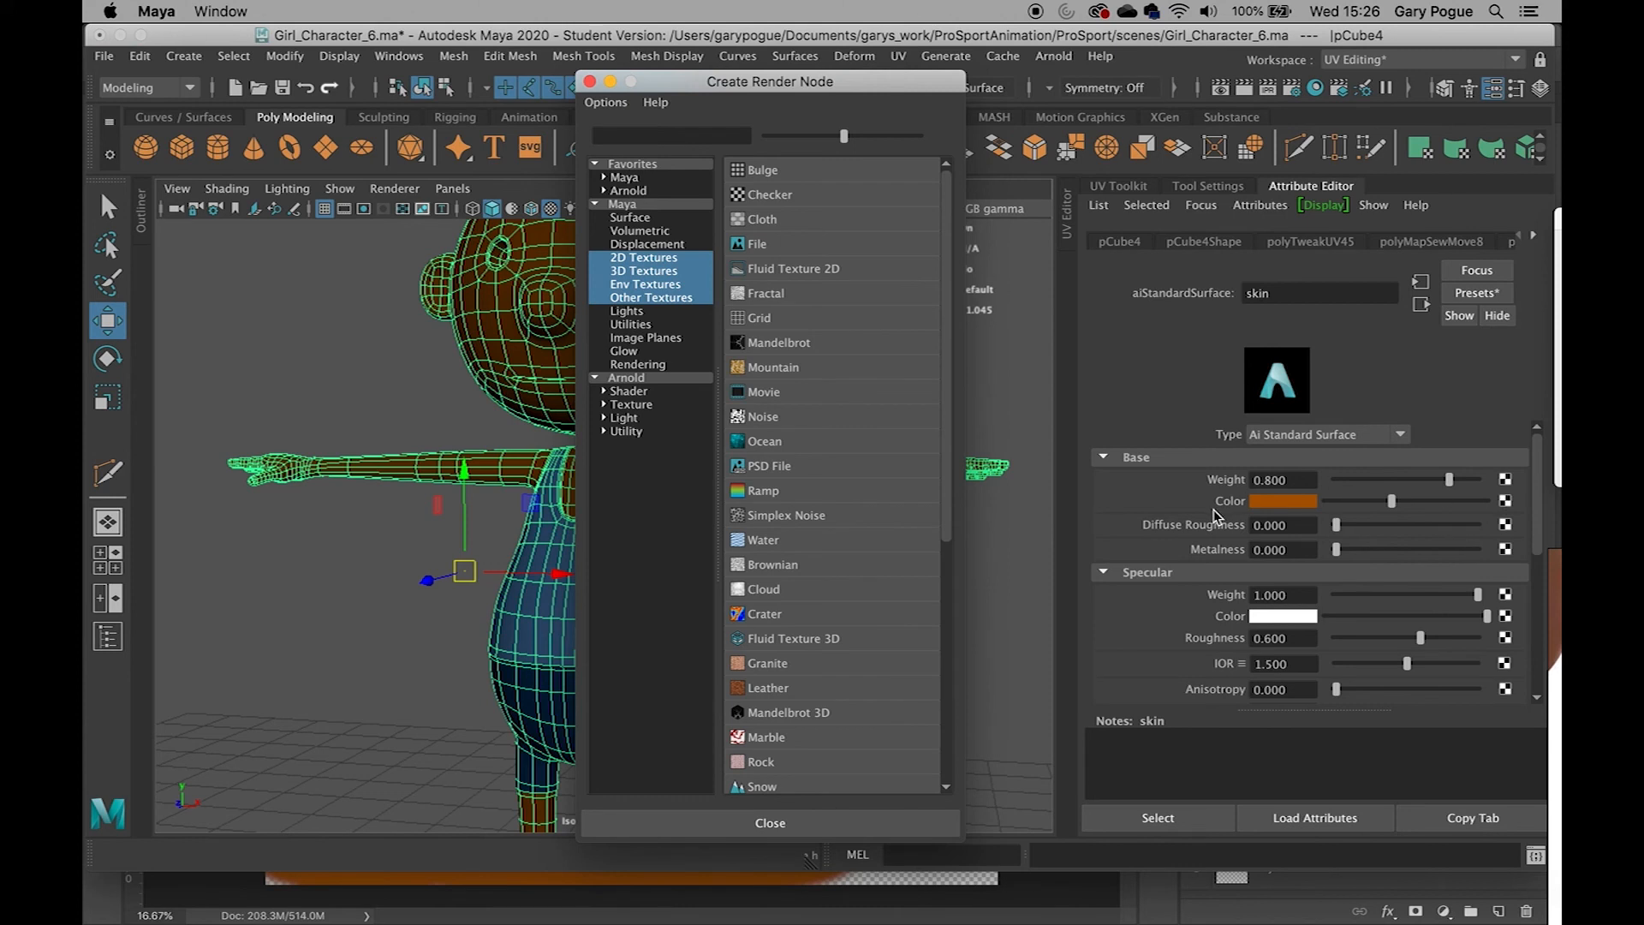
{"action": "left_click", "coordinate": [757, 244]}
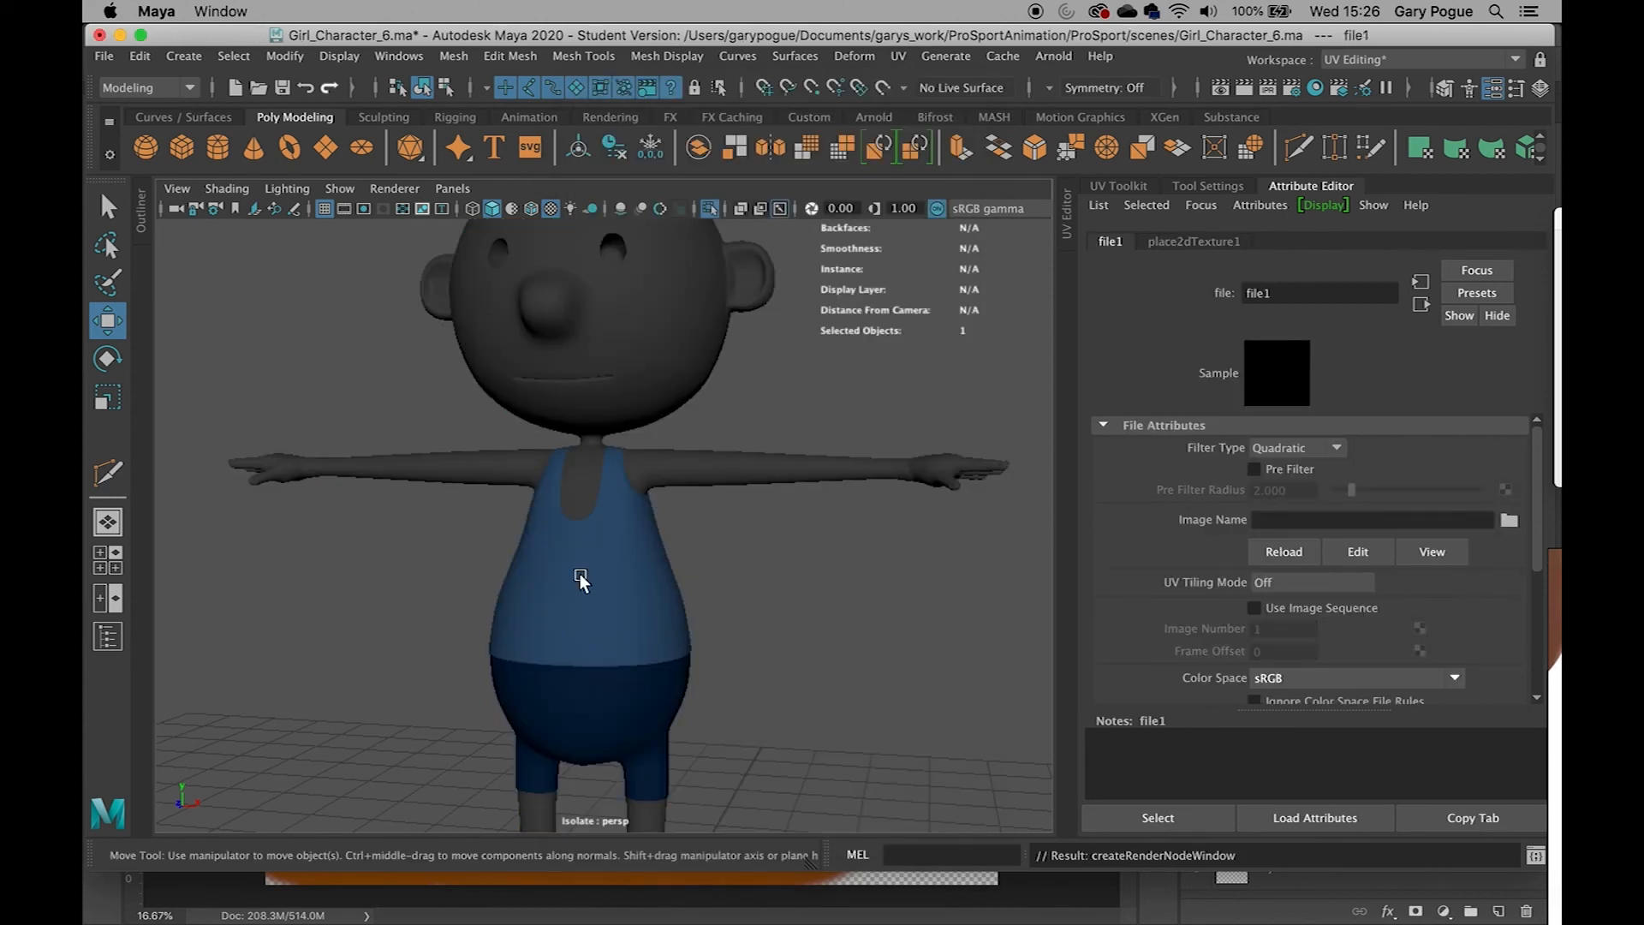
{"action": "left_click", "coordinate": [1509, 520]}
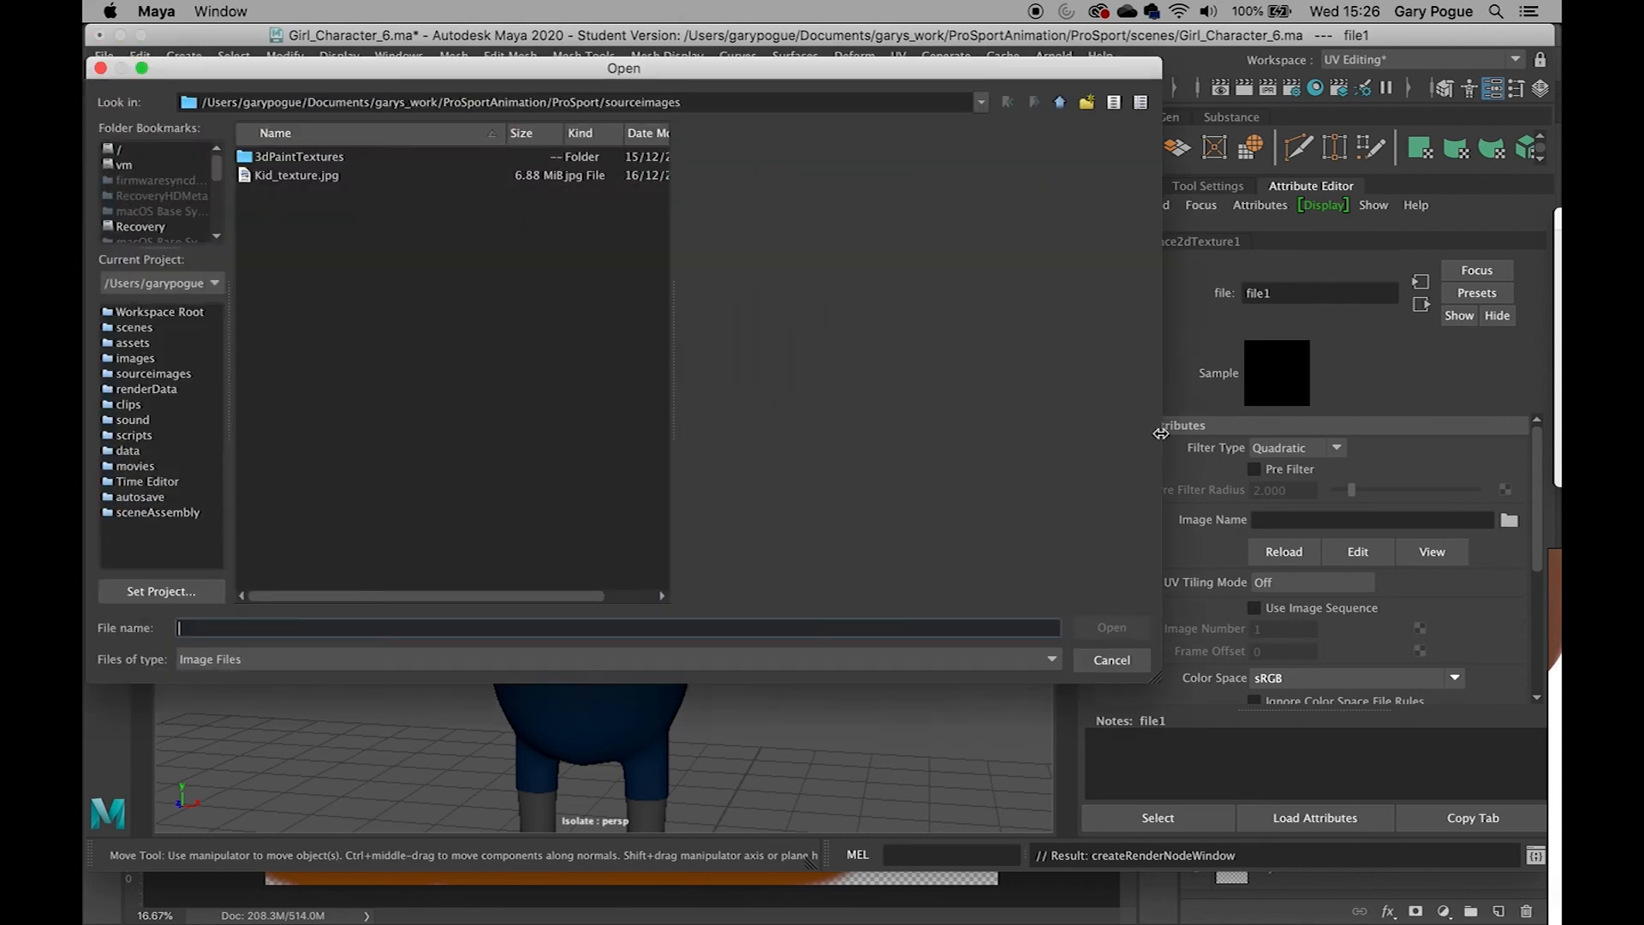
{"action": "left_click", "coordinate": [272, 177]}
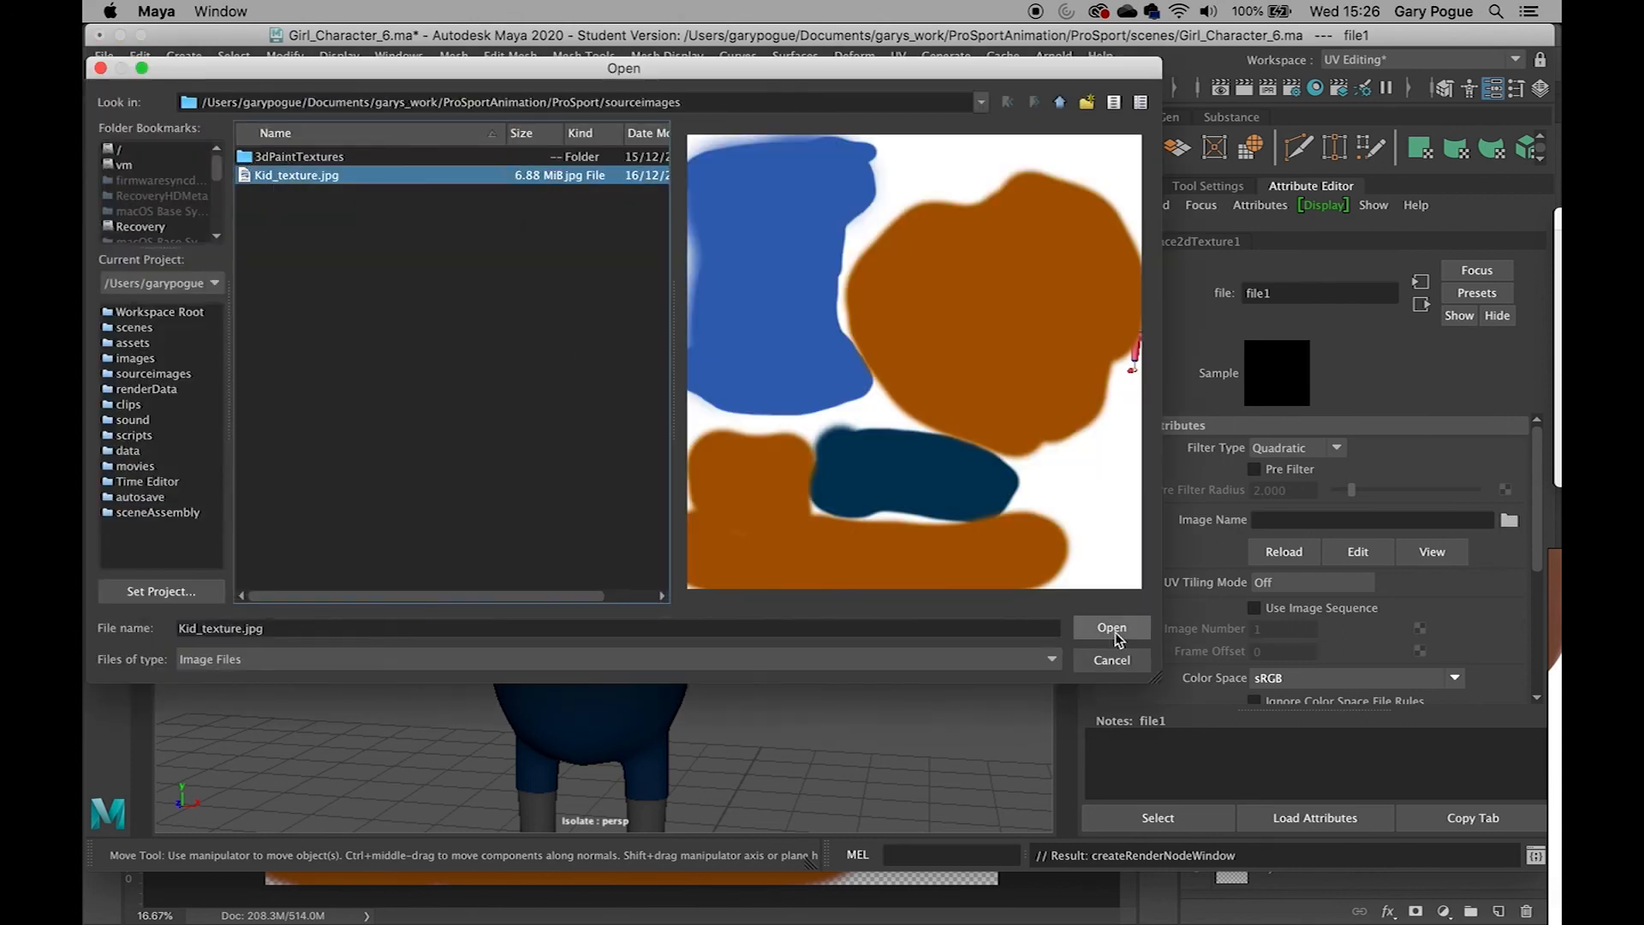
{"action": "left_click", "coordinate": [1115, 634]}
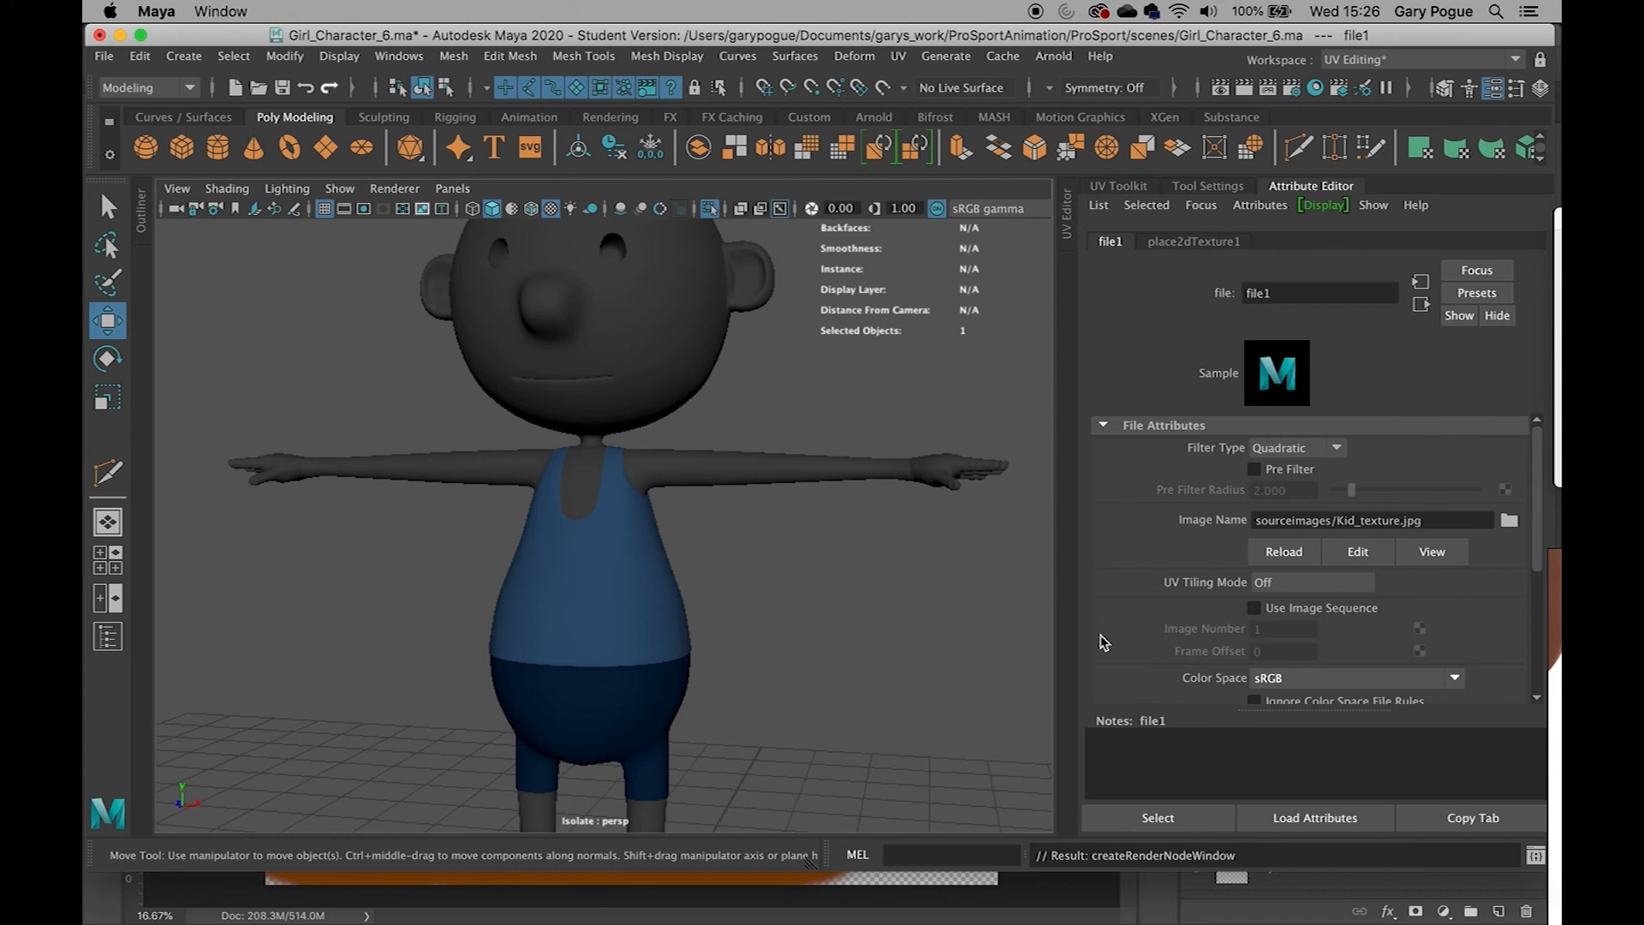
Connect a File texture to the LightBlue material's base Color and load Kid_texture.jpg
{"action": "left_click", "coordinate": [638, 615]}
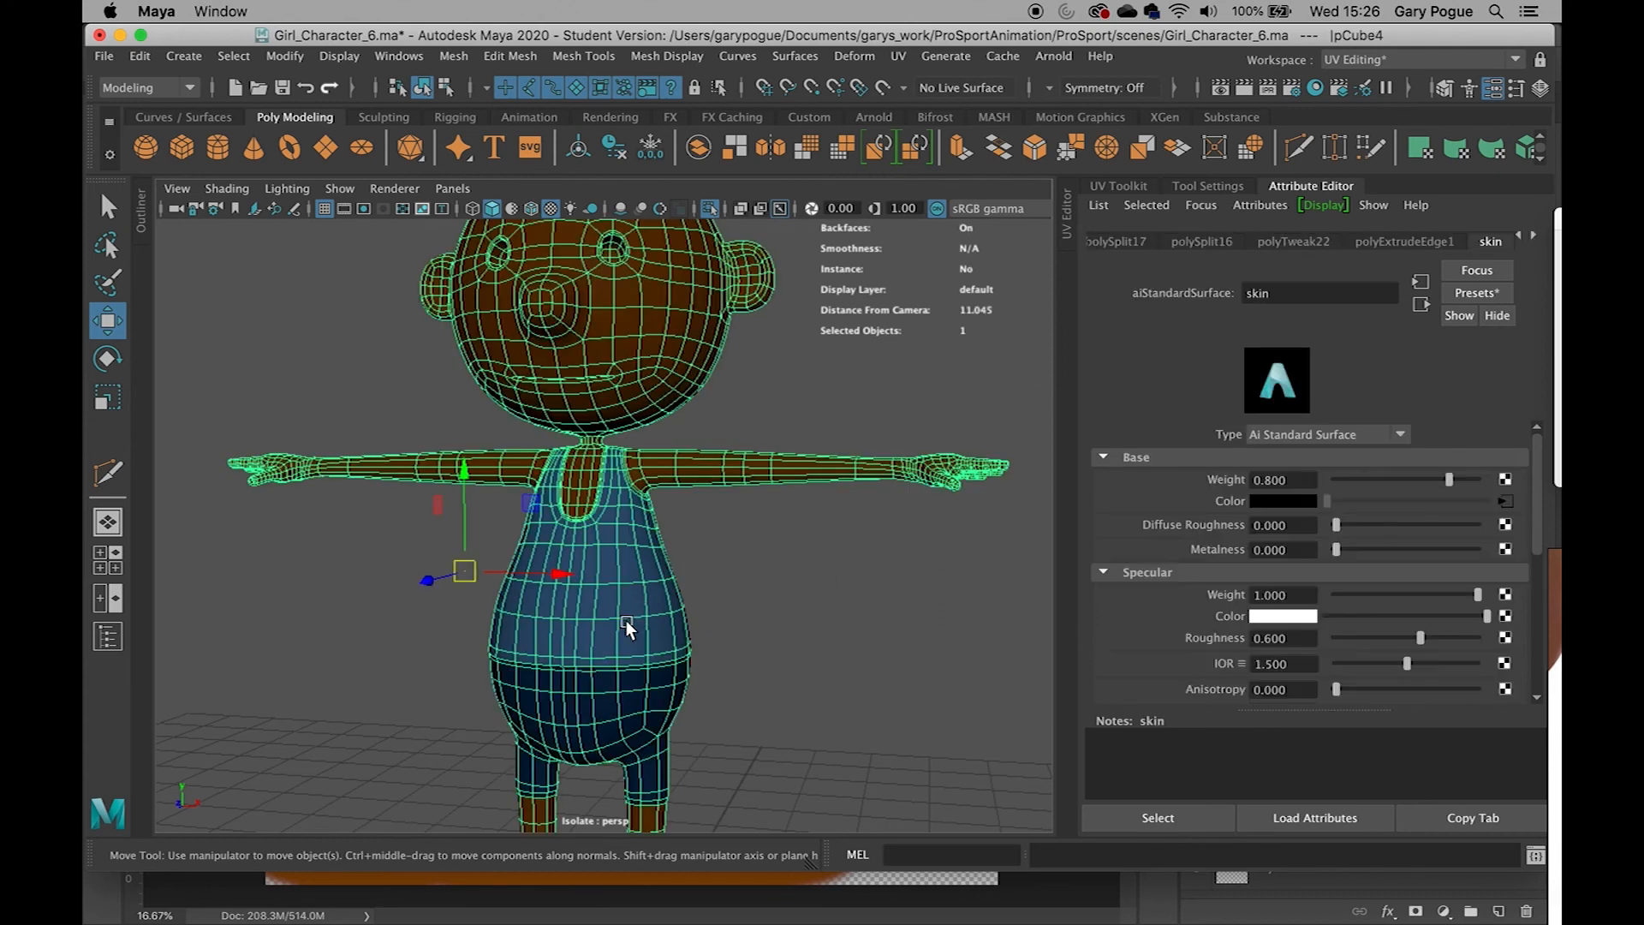
{"action": "left_click", "coordinate": [1533, 239]}
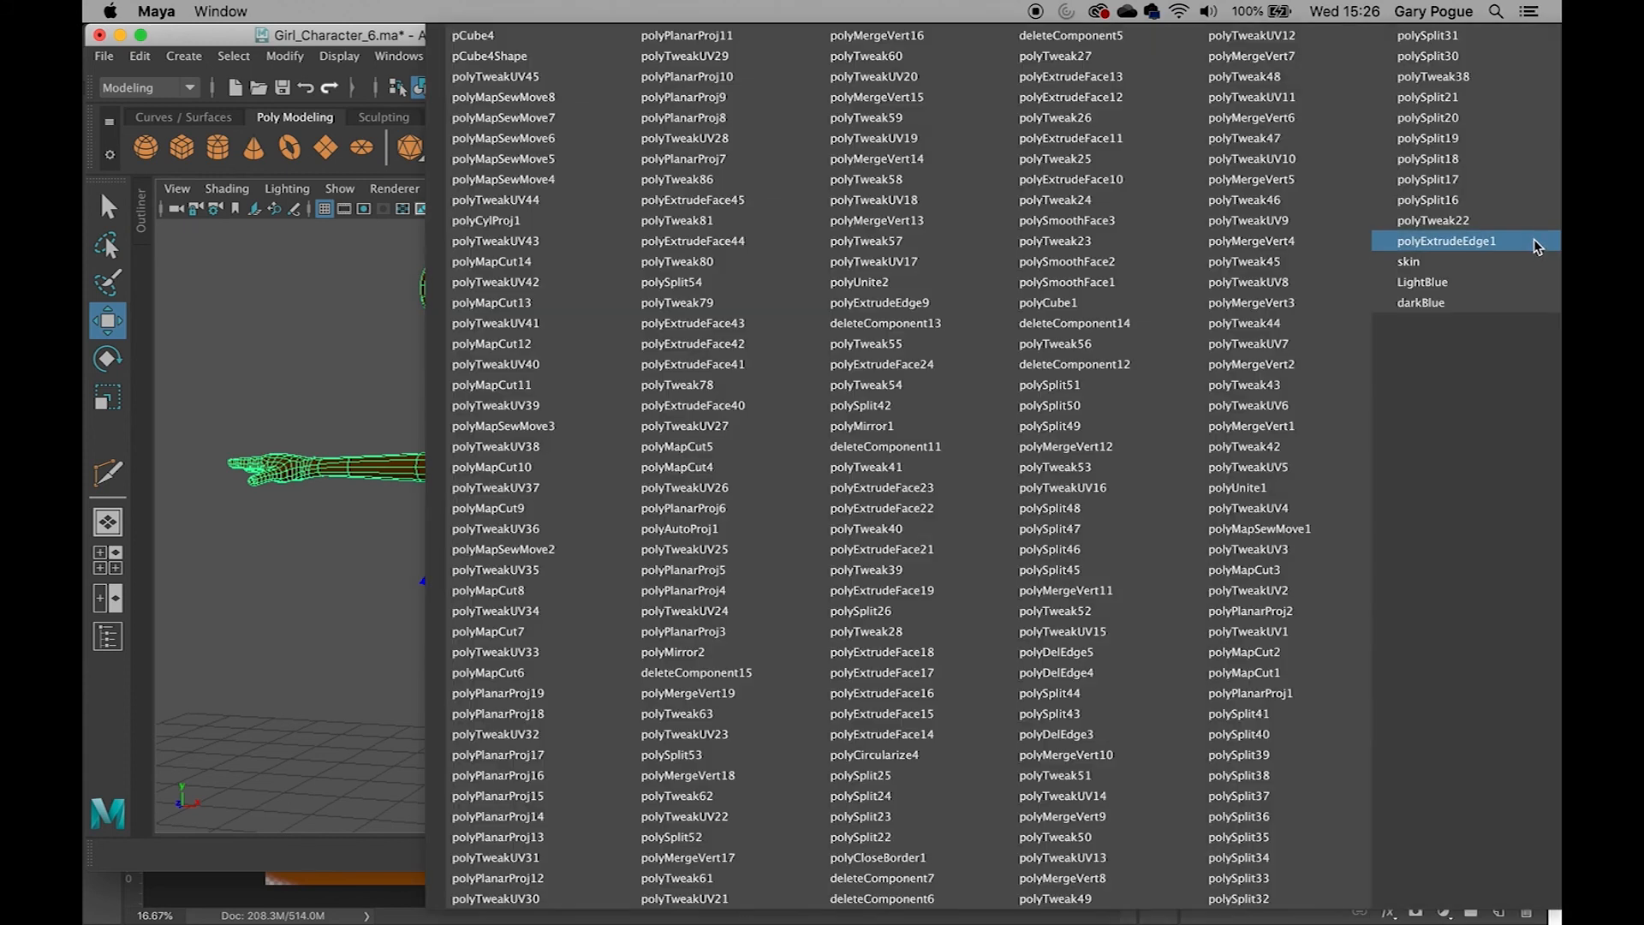
{"action": "left_click", "coordinate": [1499, 283]}
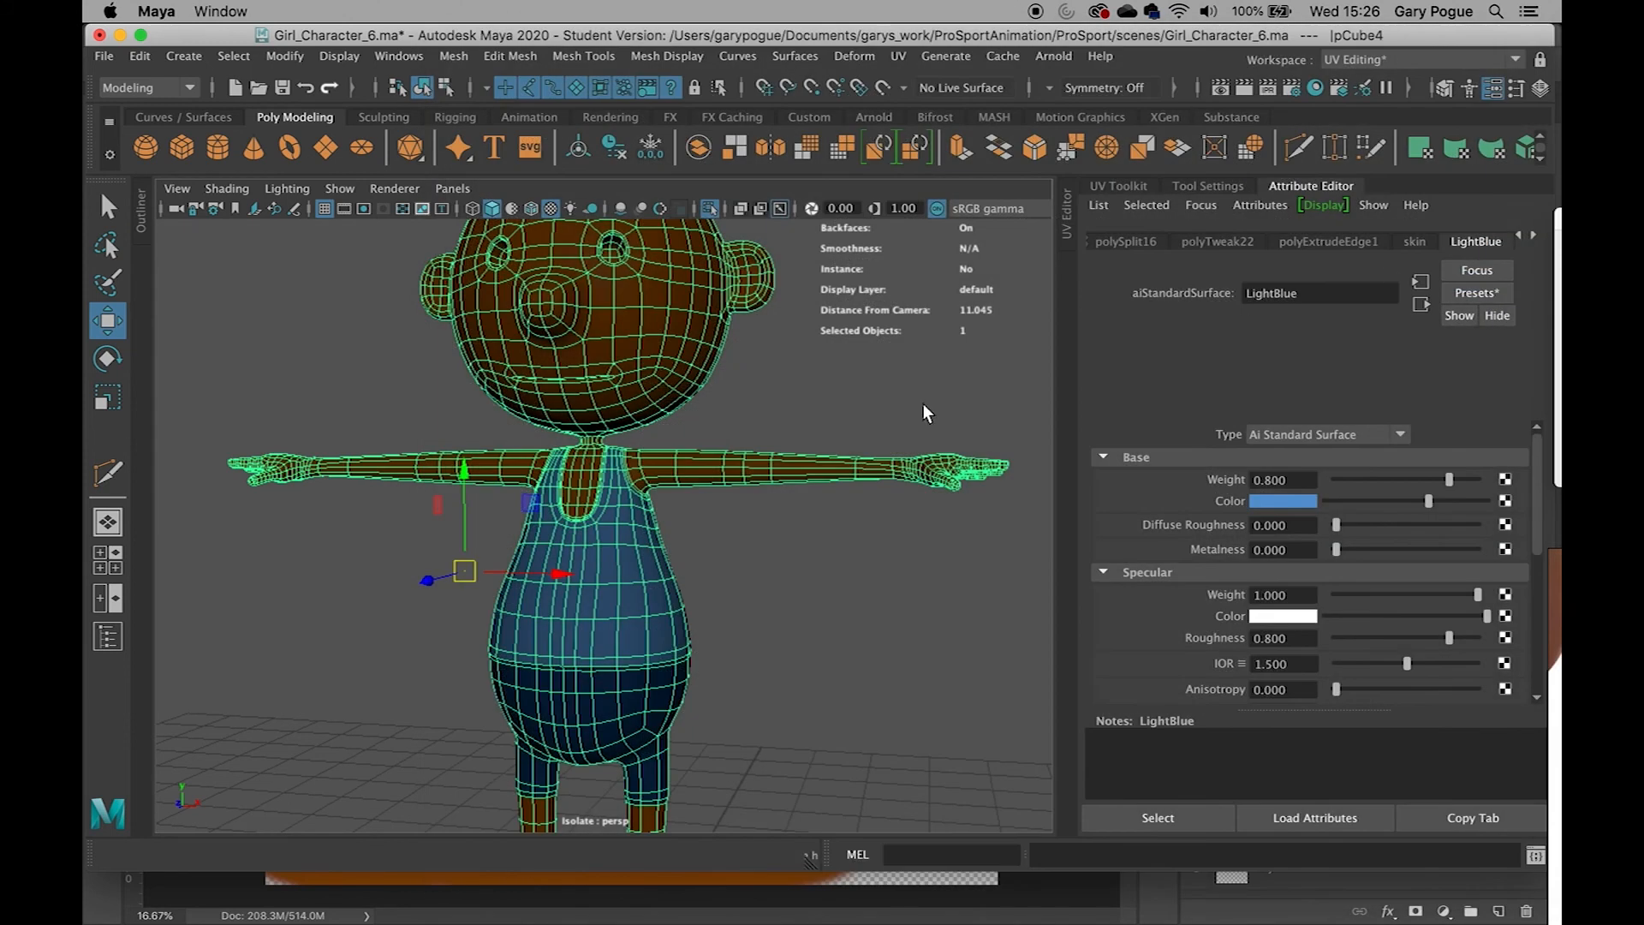
{"action": "left_click", "coordinate": [1505, 502]}
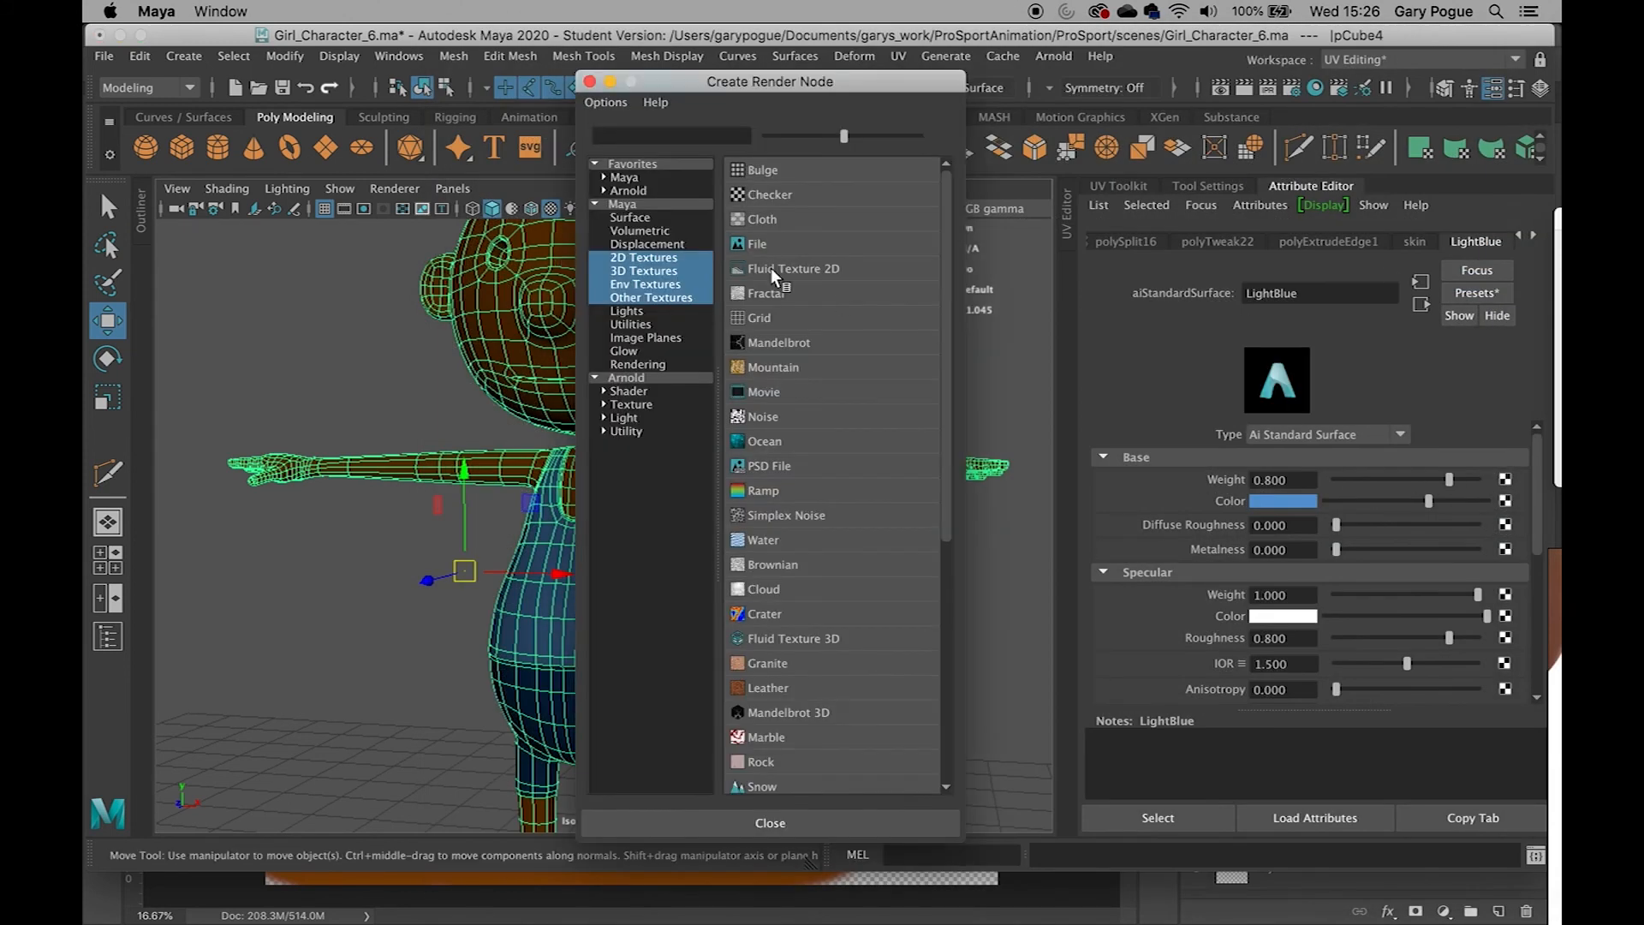
{"action": "left_click", "coordinate": [757, 245]}
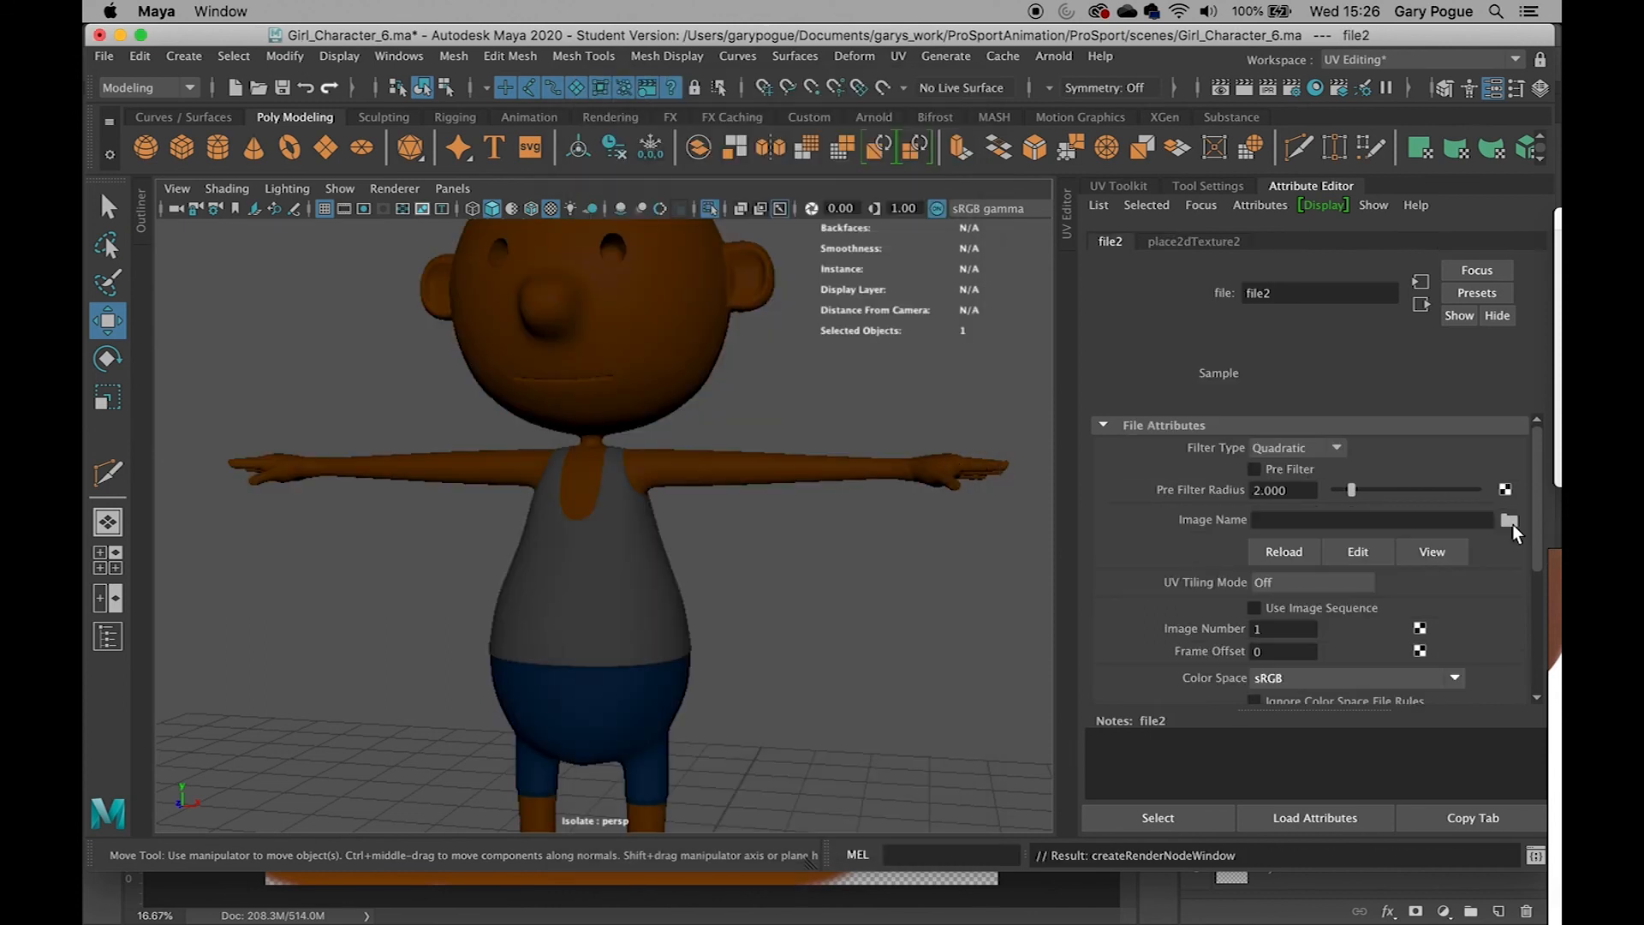
{"action": "left_click", "coordinate": [1509, 519]}
{"action": "left_click", "coordinate": [298, 177]}
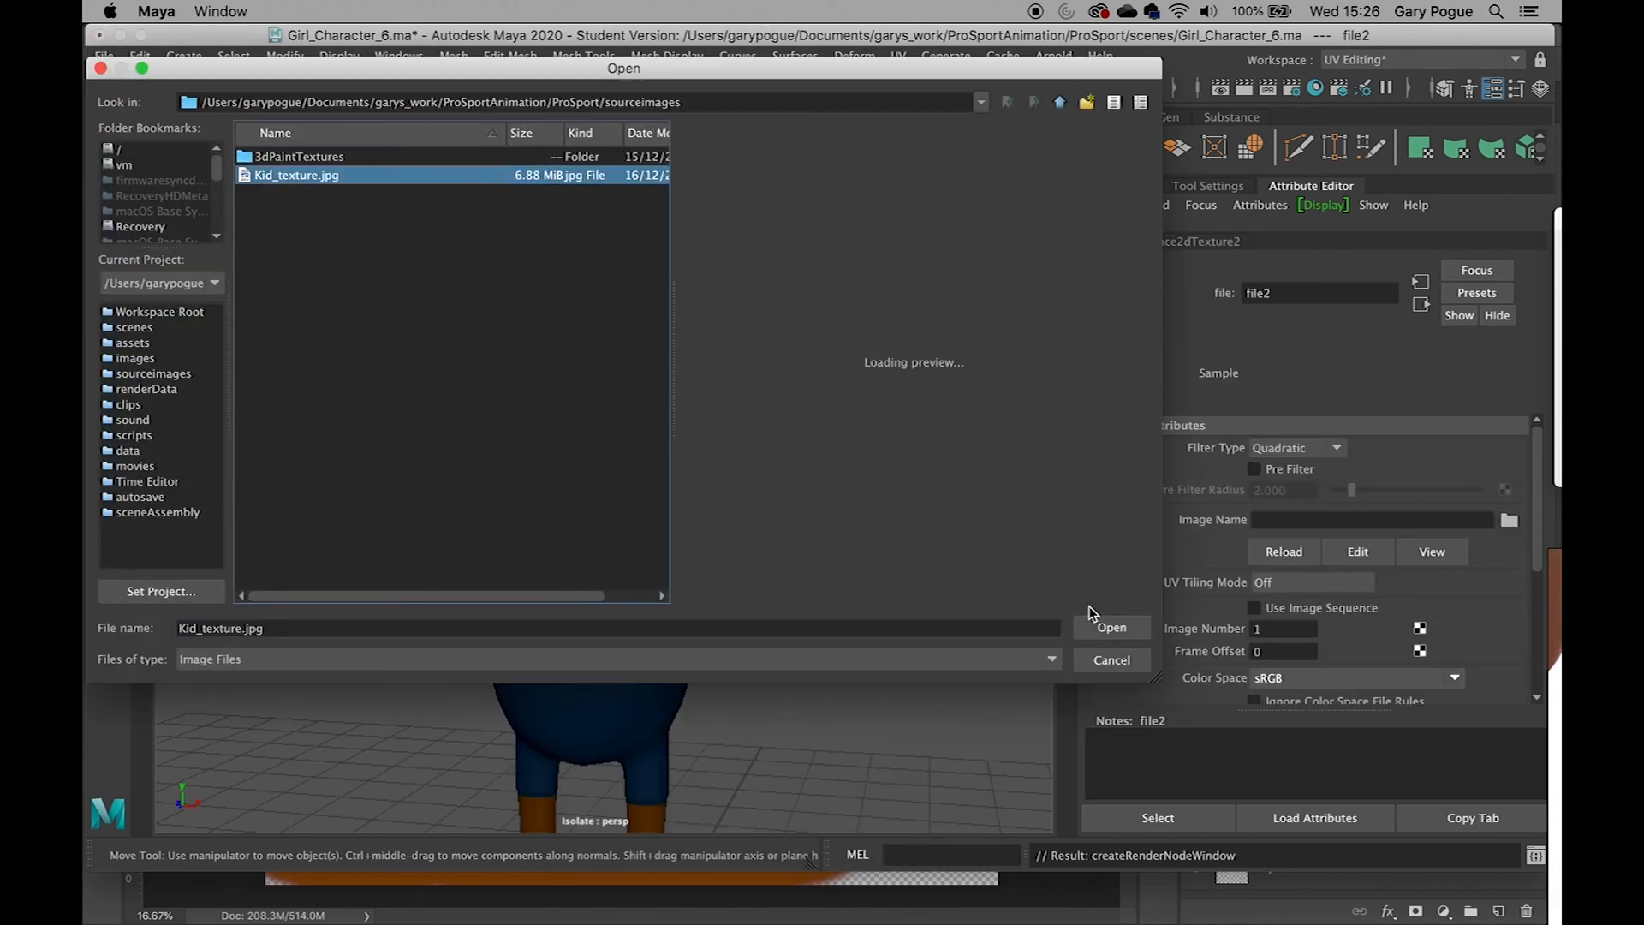
{"action": "left_click", "coordinate": [1110, 625]}
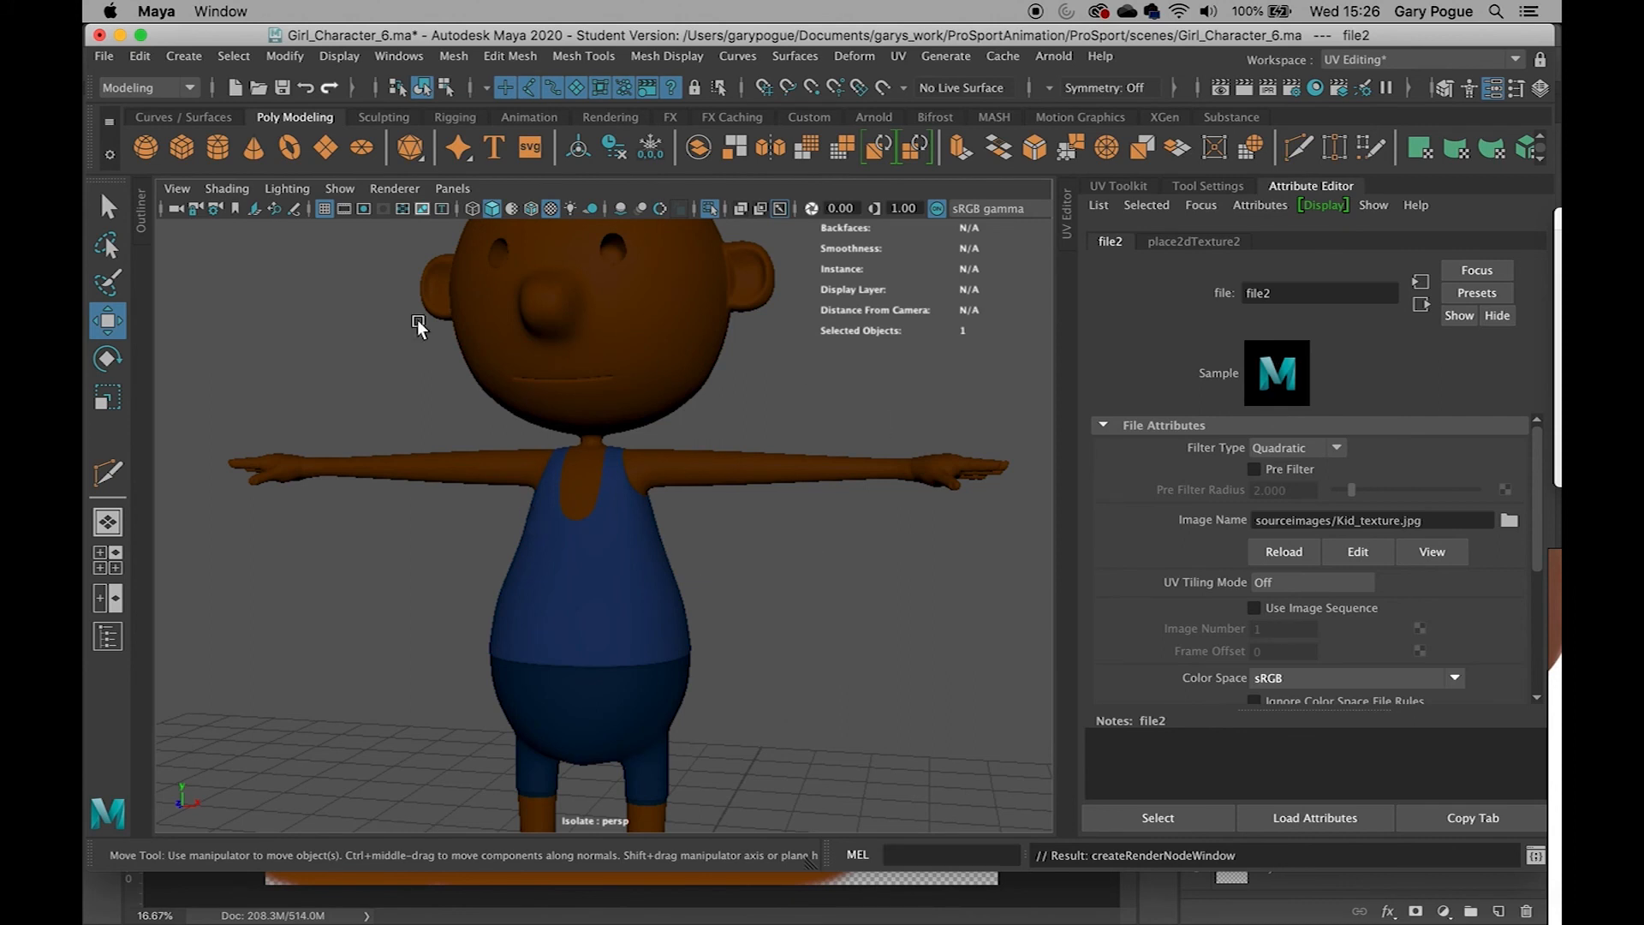
Connect a File texture to the darkBlue material's base Color and load Kid_texture.jpg
{"action": "left_click", "coordinate": [600, 657]}
{"action": "left_click", "coordinate": [1534, 237]}
{"action": "left_click", "coordinate": [1504, 502]}
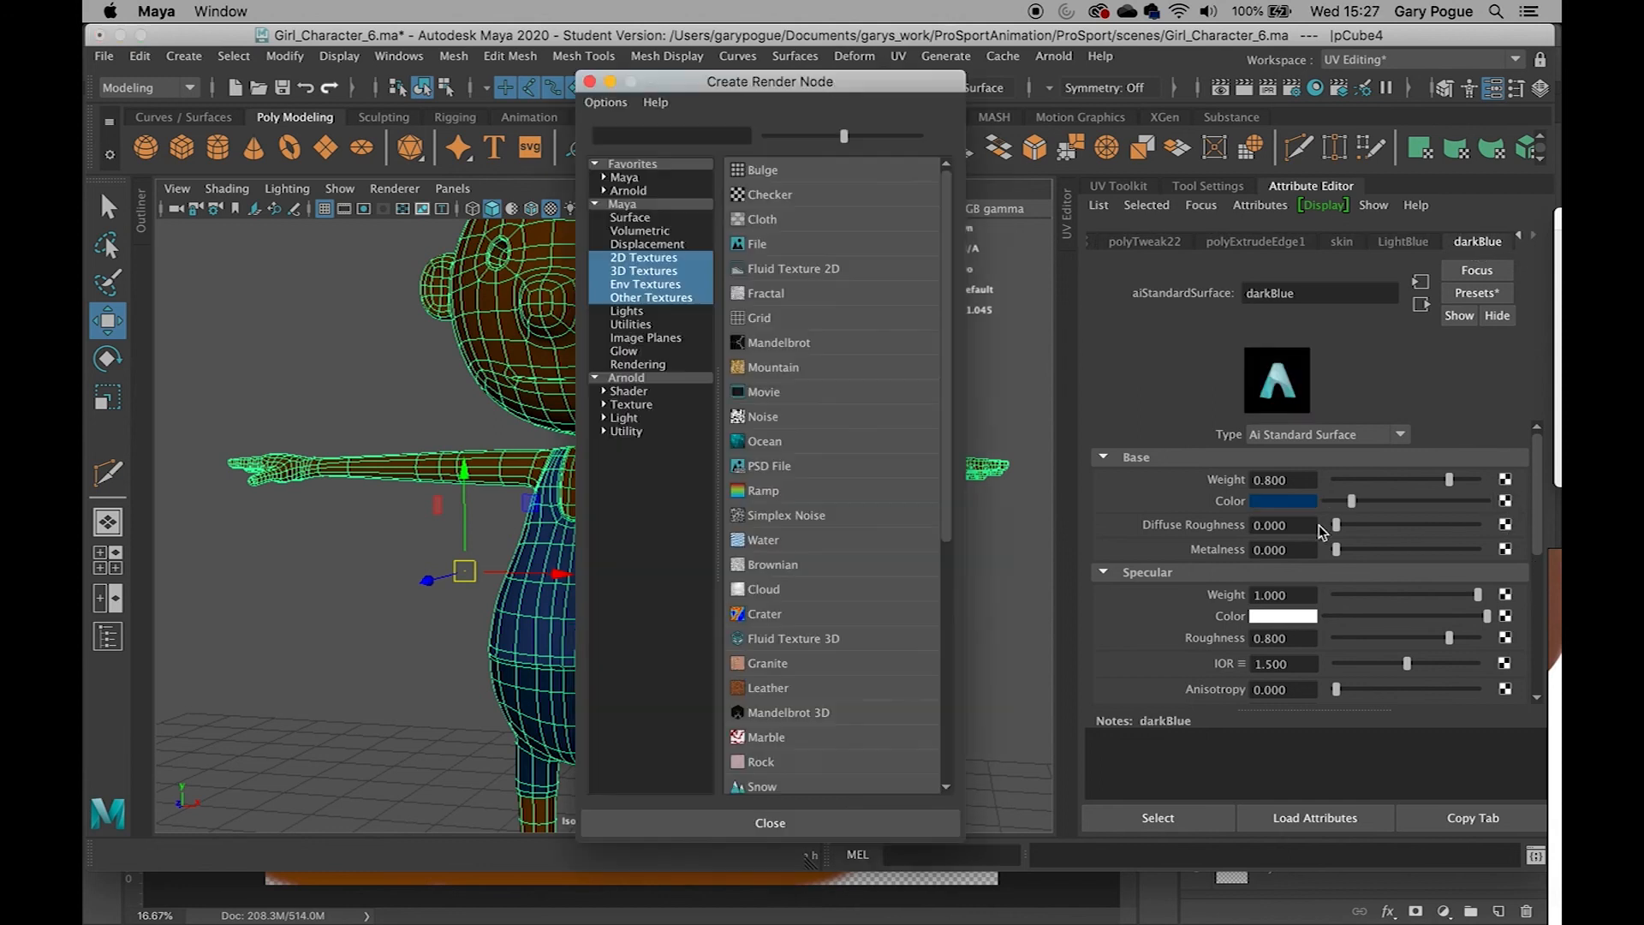
{"action": "left_click", "coordinate": [783, 257]}
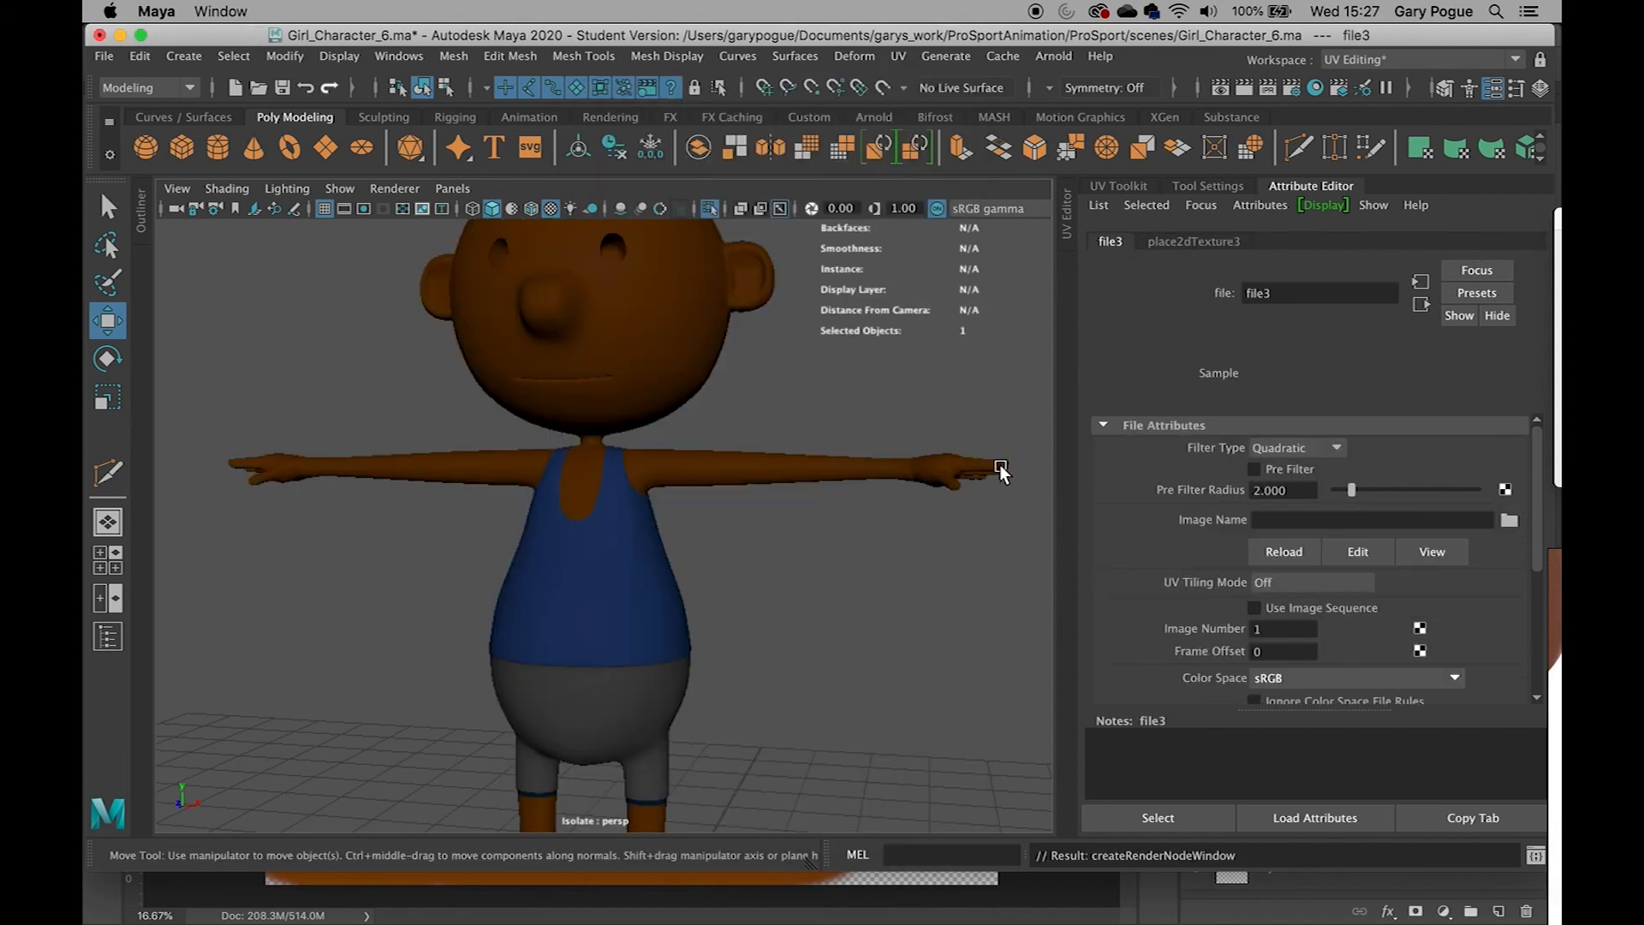
{"action": "left_click", "coordinate": [1510, 522]}
{"action": "left_click", "coordinate": [306, 177]}
{"action": "left_click", "coordinate": [1111, 630]}
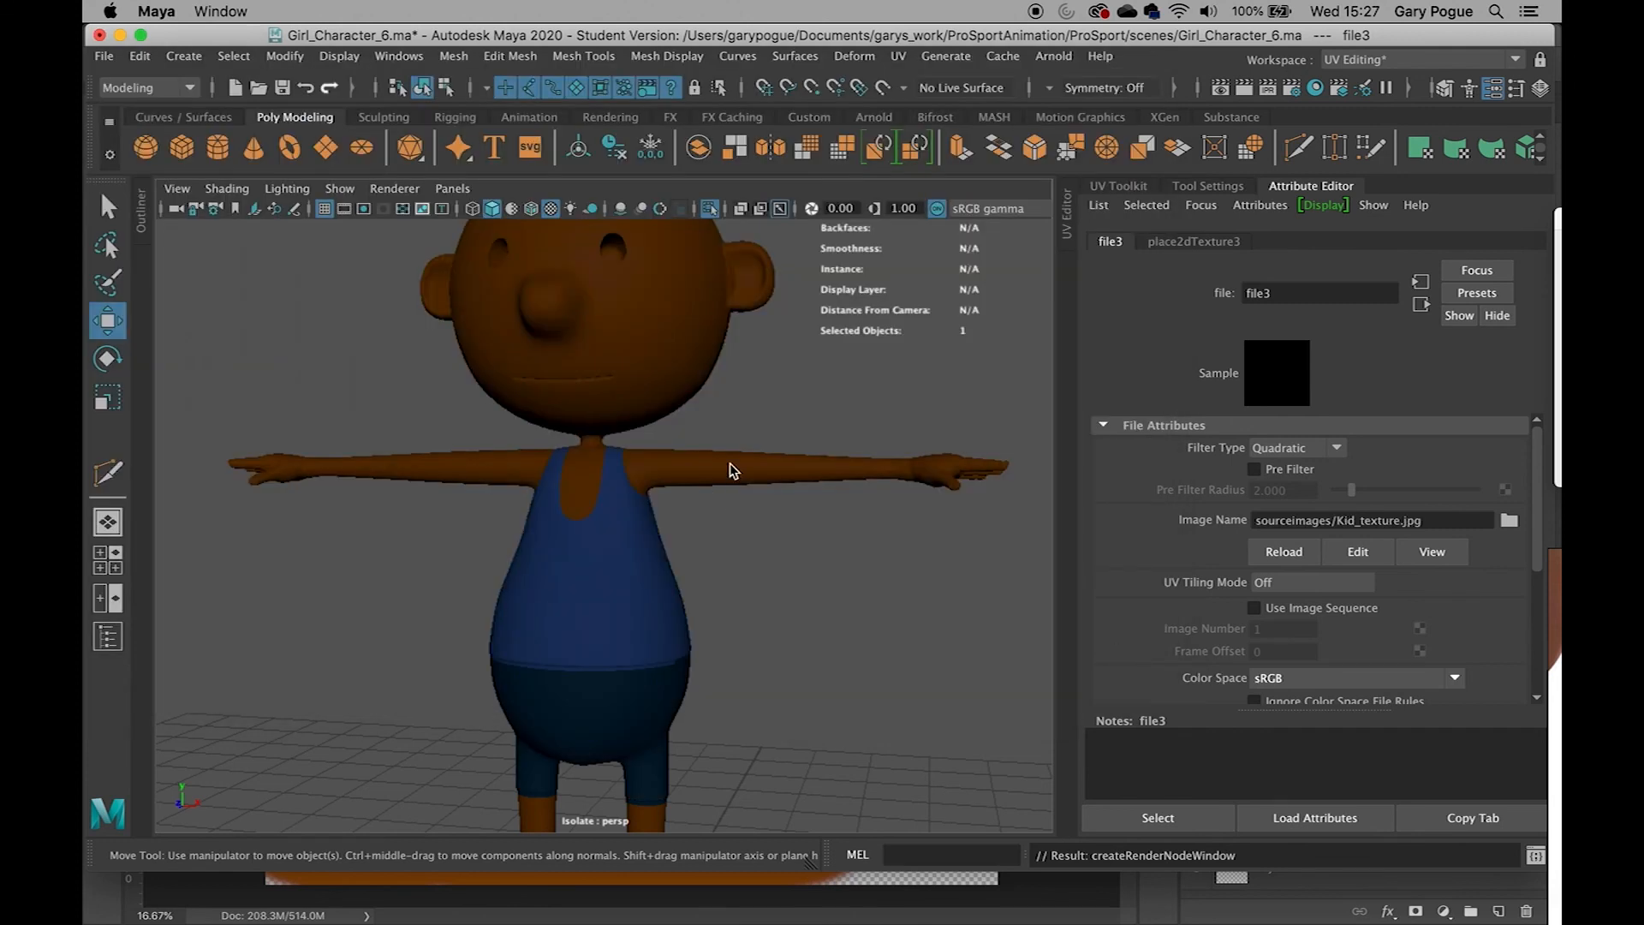
Leave isolated view and orbit around the whole character to inspect the applied texture
{"action": "scroll", "coordinate": [738, 510], "scroll_direction": "down", "scroll_amount": 4}
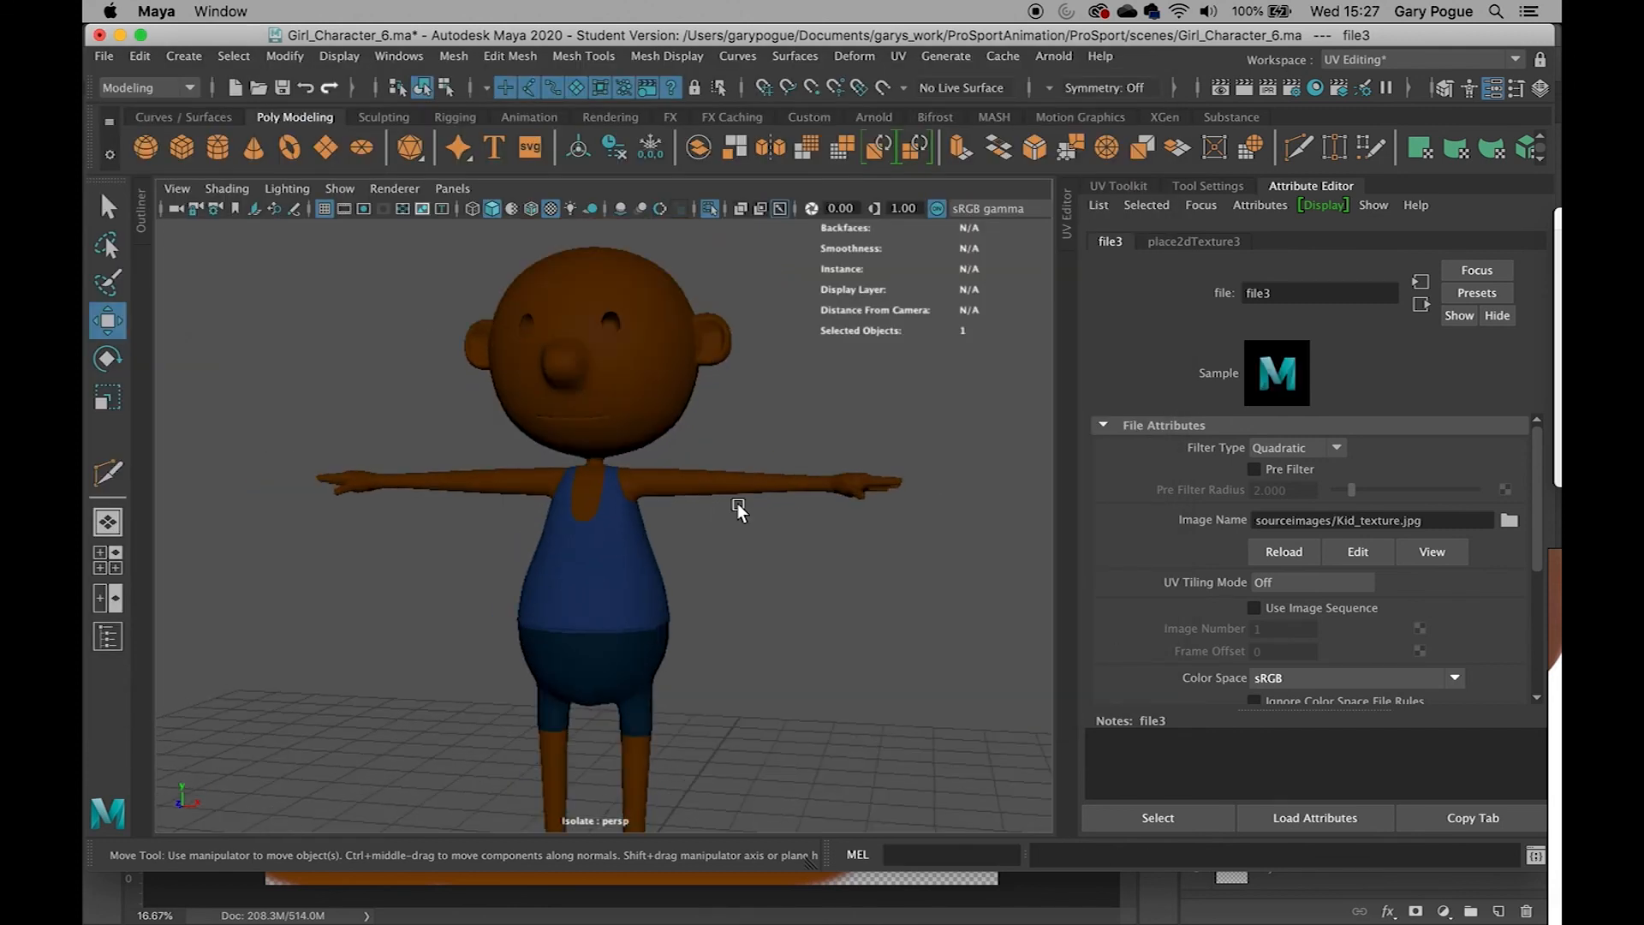
{"action": "key", "text": "ctrl+1"}
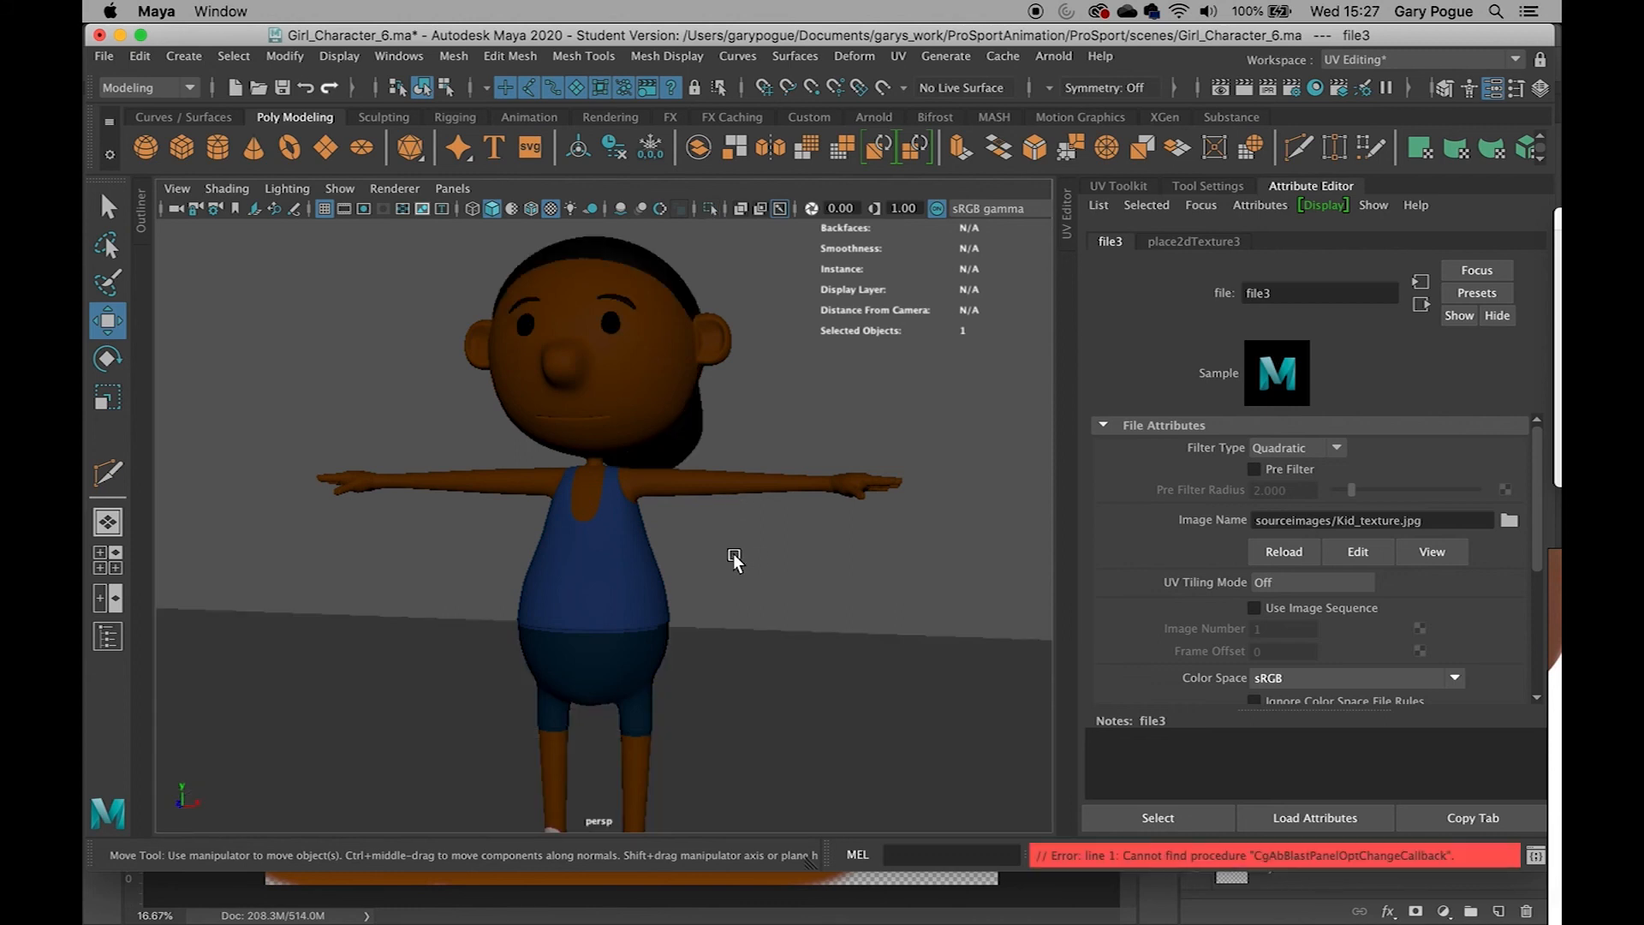
{"action": "scroll", "coordinate": [735, 560], "scroll_direction": "down", "scroll_amount": 3}
{"action": "middle_click_drag", "start_coordinate": [734, 573], "coordinate": [733, 510], "text": "alt"}
{"action": "left_click_drag", "start_coordinate": [733, 511], "coordinate": [573, 628], "text": "alt"}
{"action": "scroll", "coordinate": [679, 513], "scroll_direction": "up", "scroll_amount": 8}
{"action": "scroll", "coordinate": [676, 512], "scroll_direction": "up", "scroll_amount": 3}
{"action": "scroll", "coordinate": [524, 511], "scroll_direction": "down", "scroll_amount": 6}
{"action": "scroll", "coordinate": [596, 522], "scroll_direction": "up", "scroll_amount": 5}
{"action": "scroll", "coordinate": [685, 521], "scroll_direction": "down", "scroll_amount": 6}
{"action": "scroll", "coordinate": [573, 628], "scroll_direction": "down", "scroll_amount": 6}
{"action": "left_click_drag", "start_coordinate": [815, 588], "coordinate": [785, 580], "text": "alt"}
{"action": "mouse_move", "coordinate": [843, 610]}
{"action": "middle_mouse_down", "text": "alt"}
{"action": "mouse_move", "coordinate": [782, 577]}
{"action": "mouse_move", "coordinate": [851, 580]}
{"action": "middle_mouse_up", "text": "alt"}
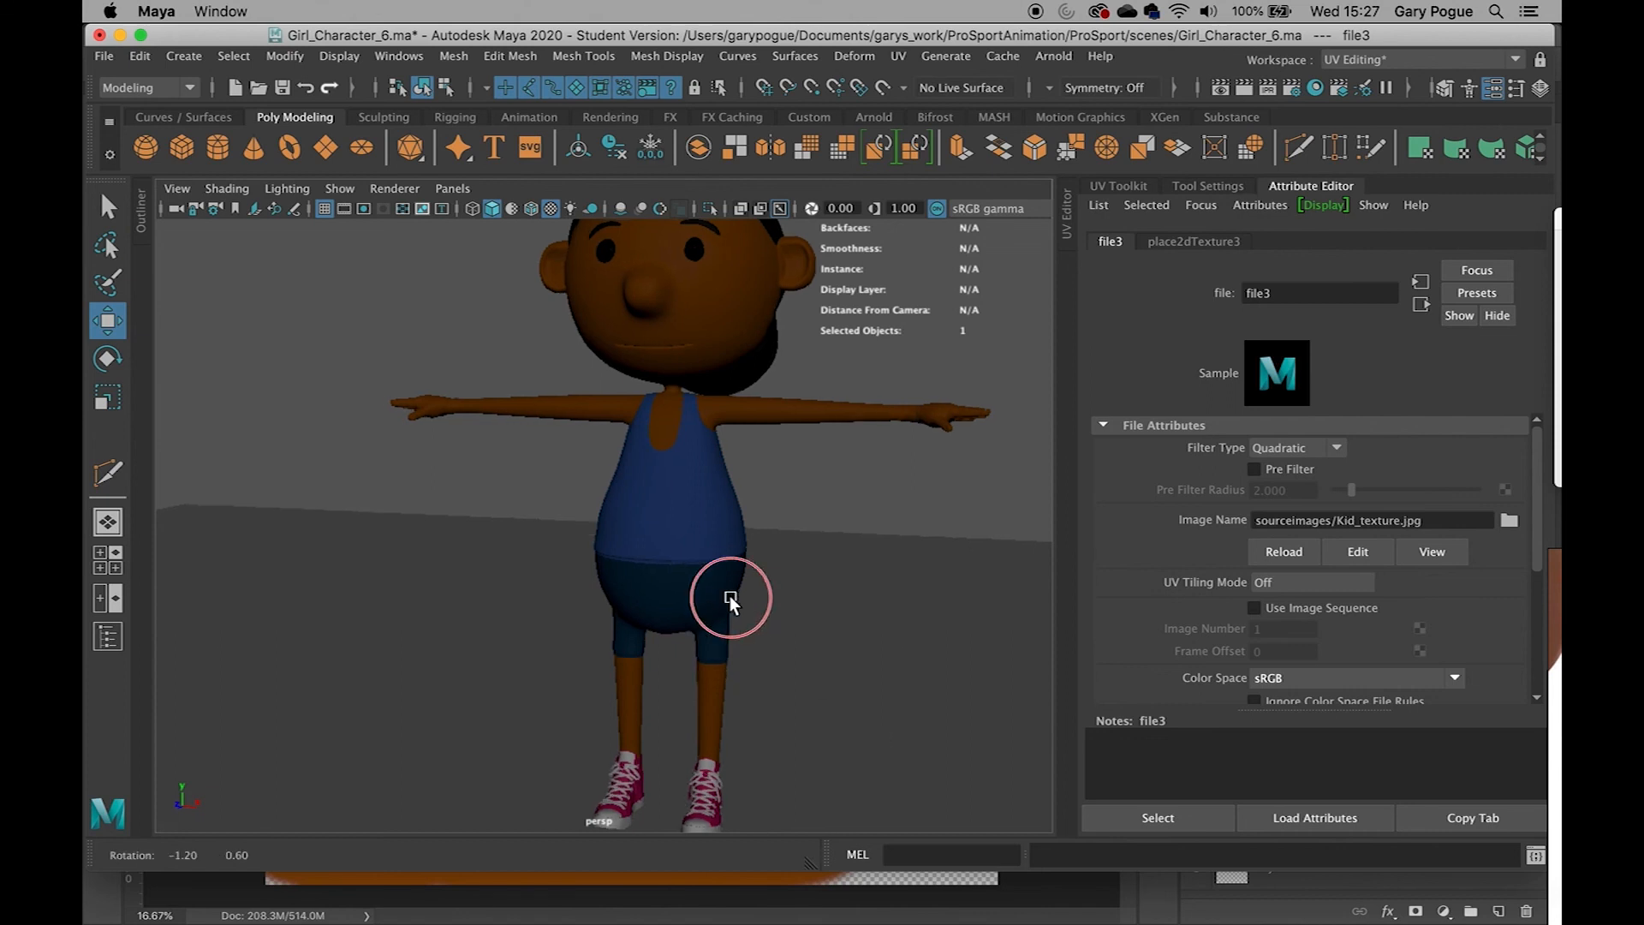
{"action": "scroll", "coordinate": [734, 558], "scroll_direction": "up", "scroll_amount": 3}
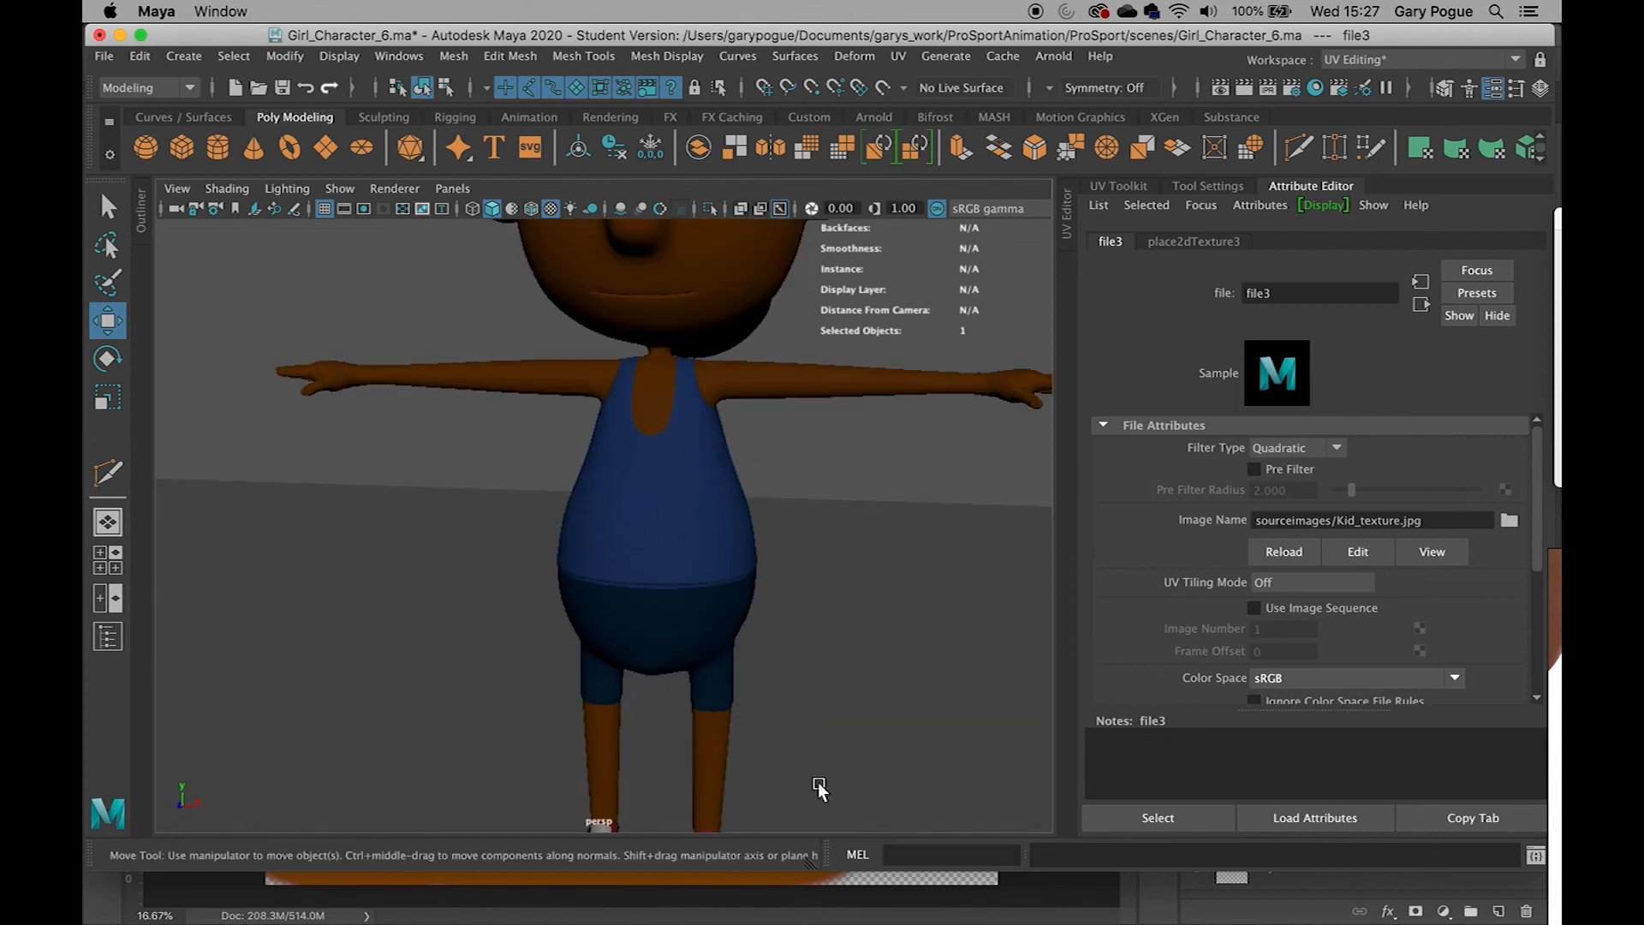
Switch to Photoshop and show the Wireframe layer over the painted UV map, zoomed in on the shirt
{"action": "left_click", "coordinate": [993, 905]}
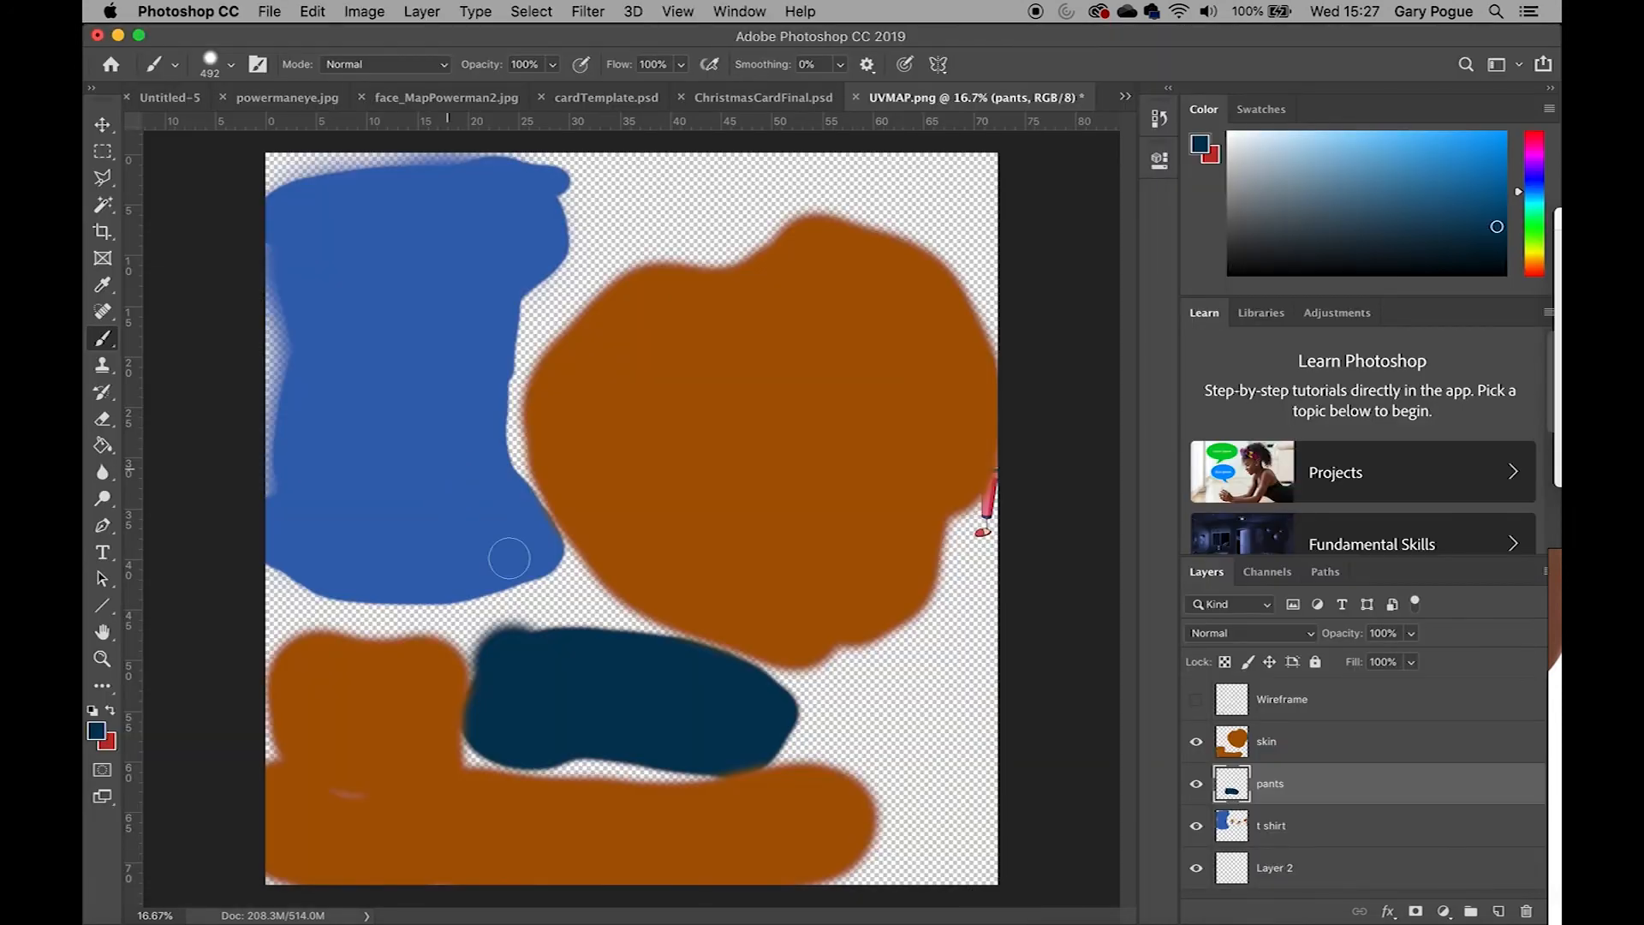
{"action": "left_click", "coordinate": [1196, 699]}
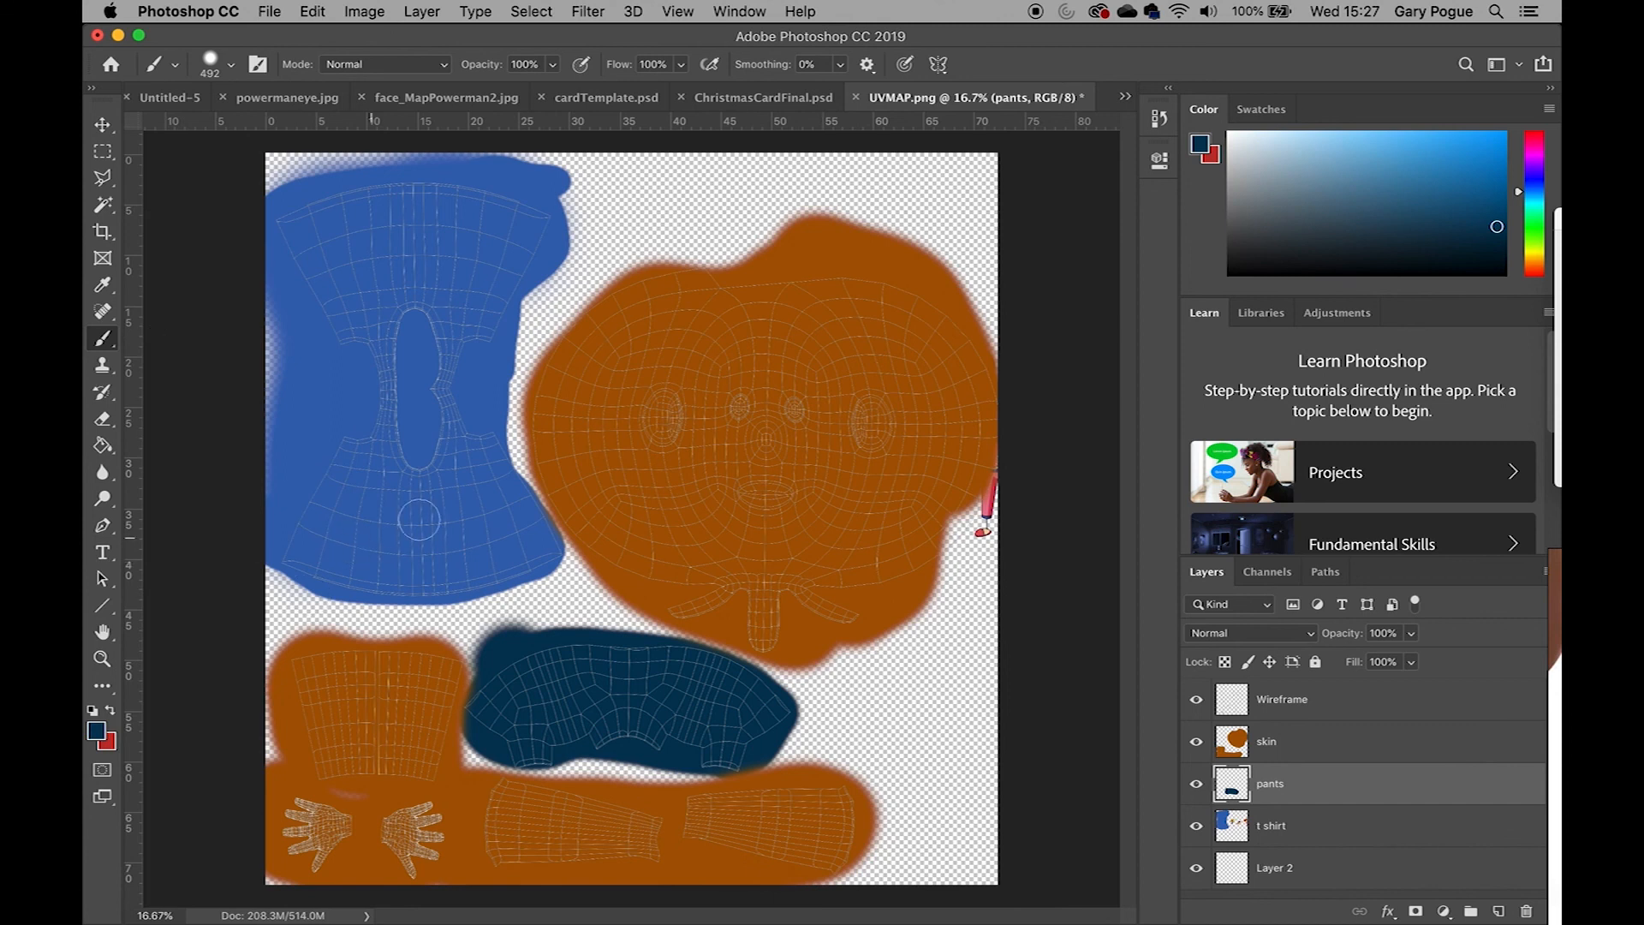
{"action": "key", "text": "super+plus"}
{"action": "key", "text": "super+plus"}
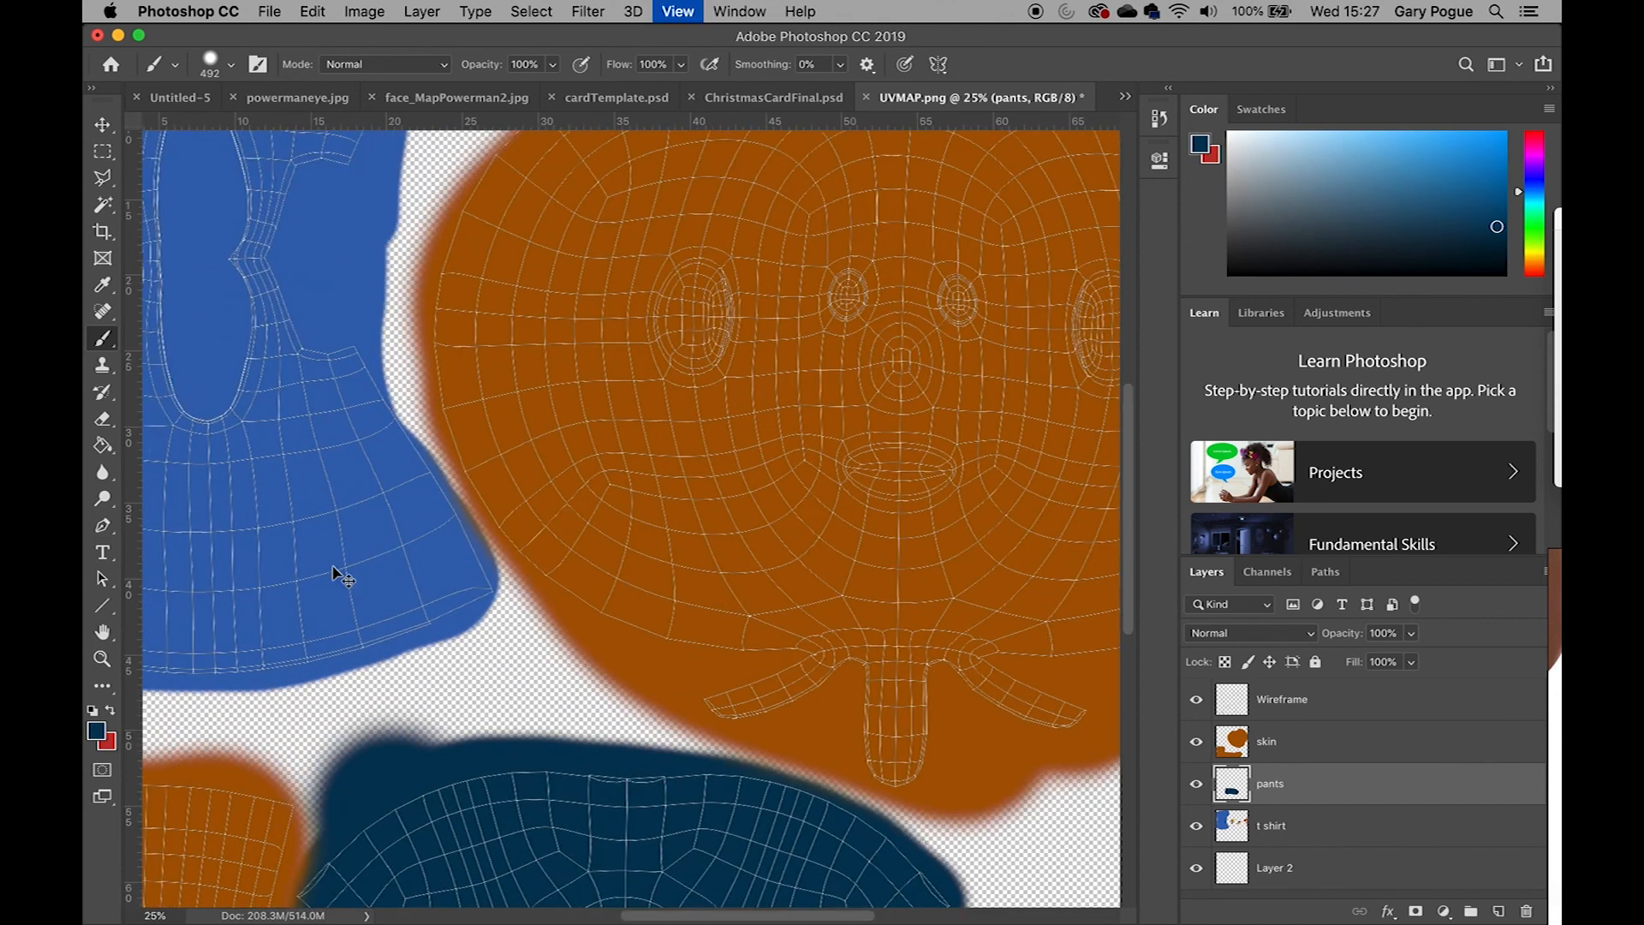
{"action": "key", "text": "space"}
{"action": "left_click_drag", "start_coordinate": [326, 550], "coordinate": [562, 479]}
Open the BrandingLogos folder, preview the logos, and place PRO_SPORT2016logo WHITE.png into the UV map document
{"action": "mouse_move", "coordinate": [361, 910]}
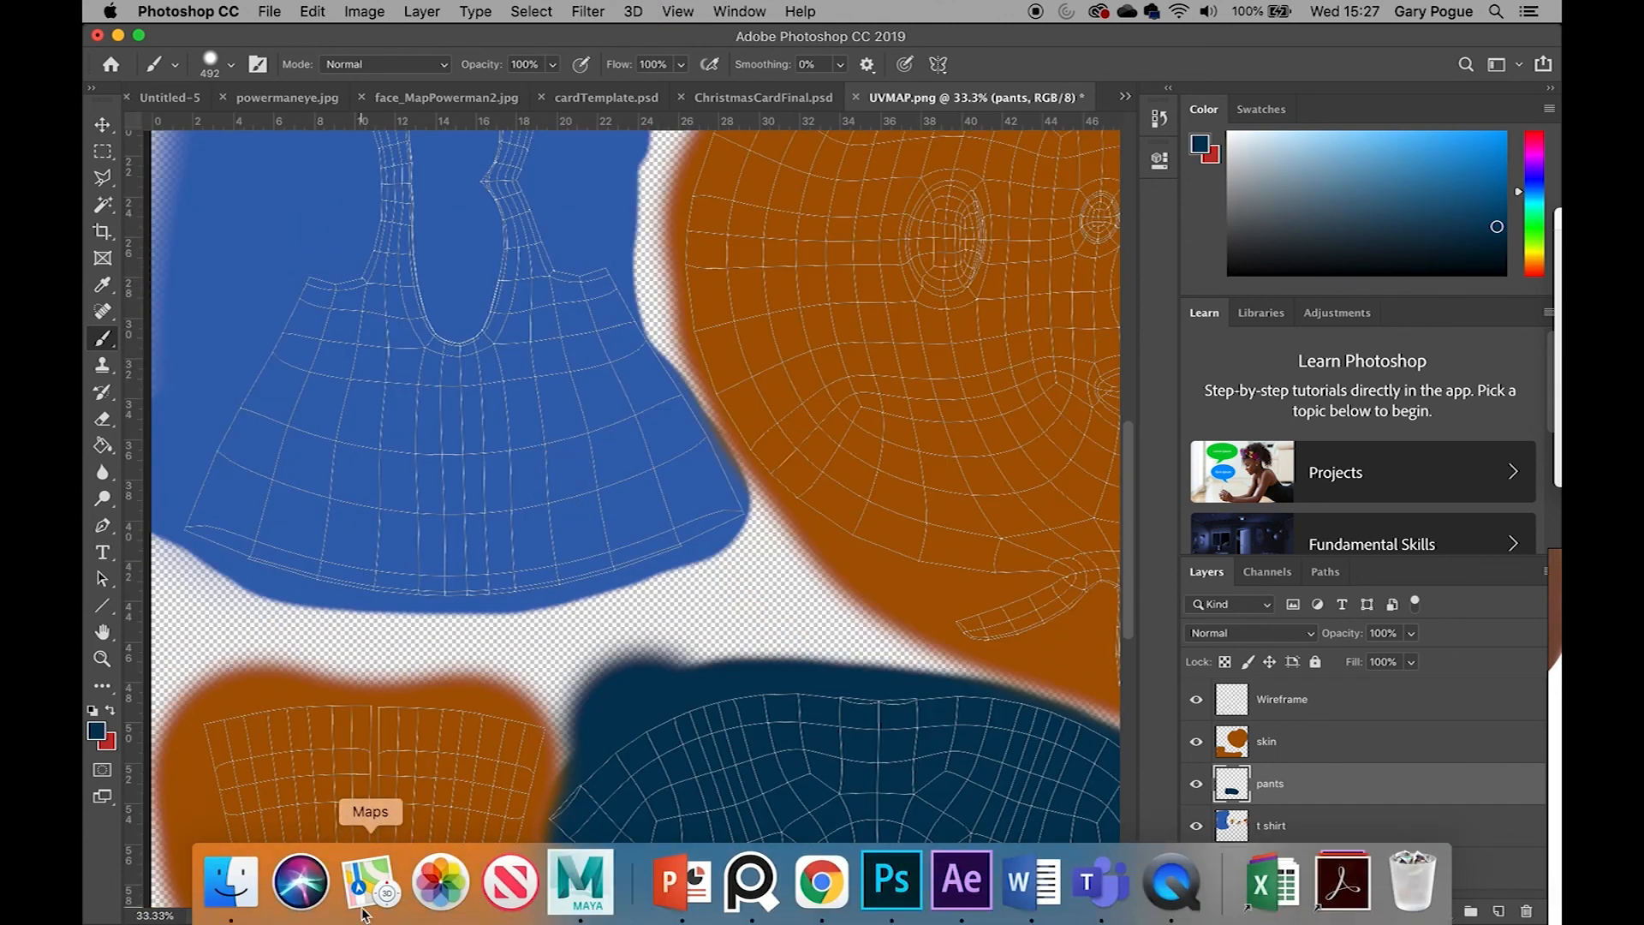
{"action": "left_click", "coordinate": [231, 880]}
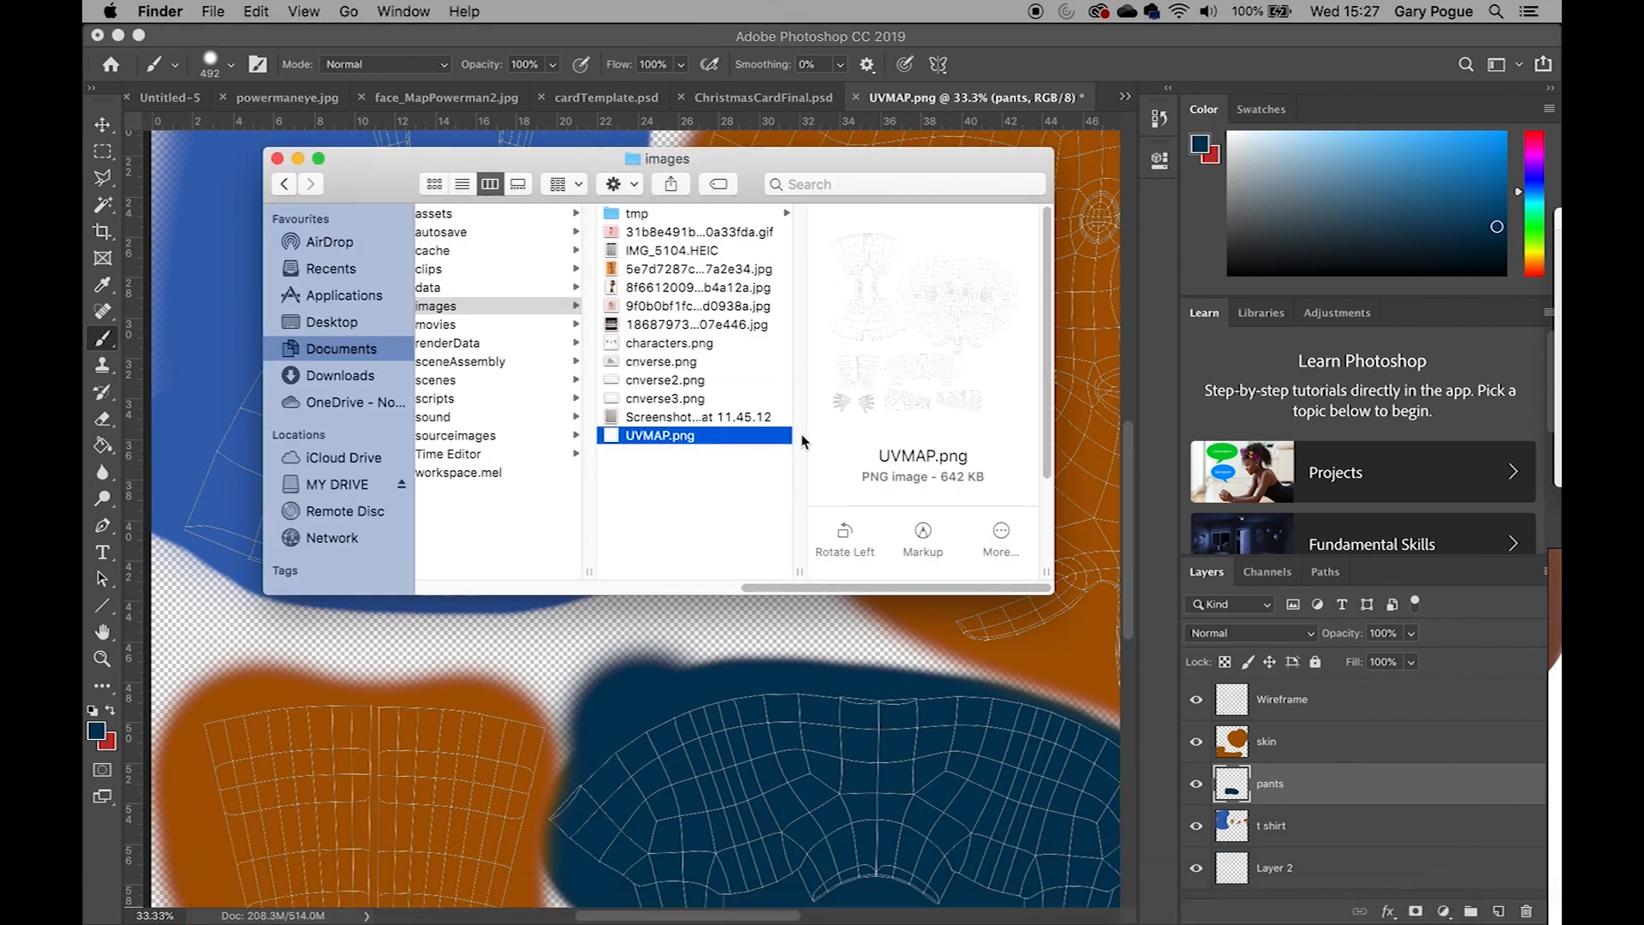
{"action": "left_click", "coordinate": [493, 307]}
{"action": "scroll", "coordinate": [788, 576], "scroll_direction": "left", "scroll_amount": 5}
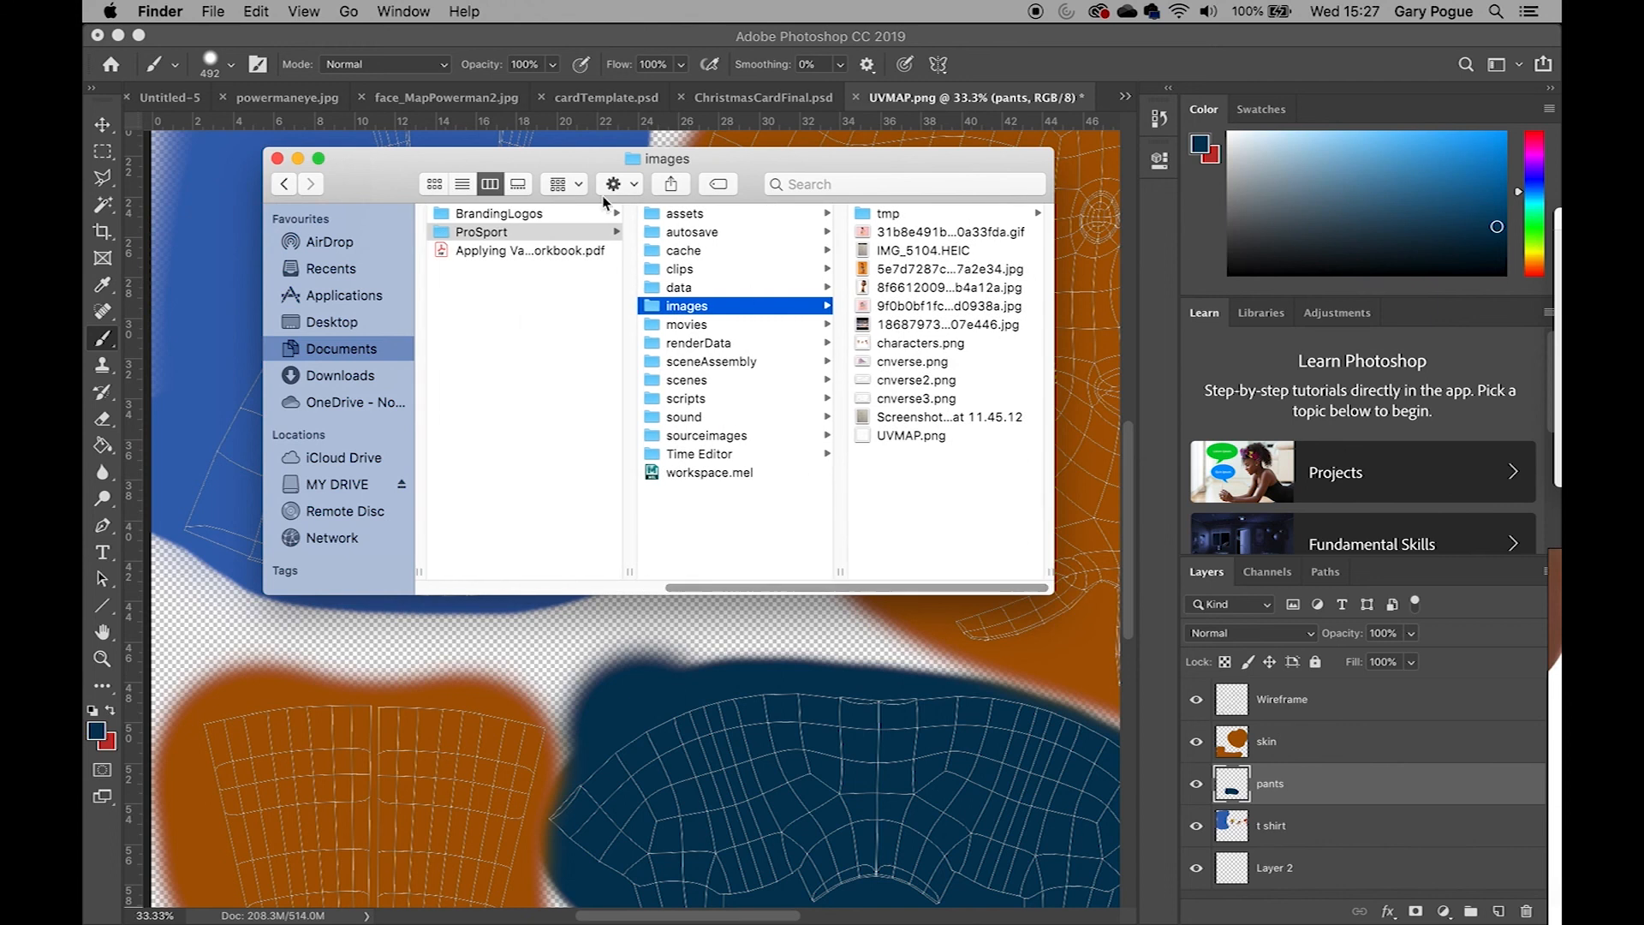
{"action": "left_click", "coordinate": [450, 213]}
{"action": "left_click", "coordinate": [768, 251]}
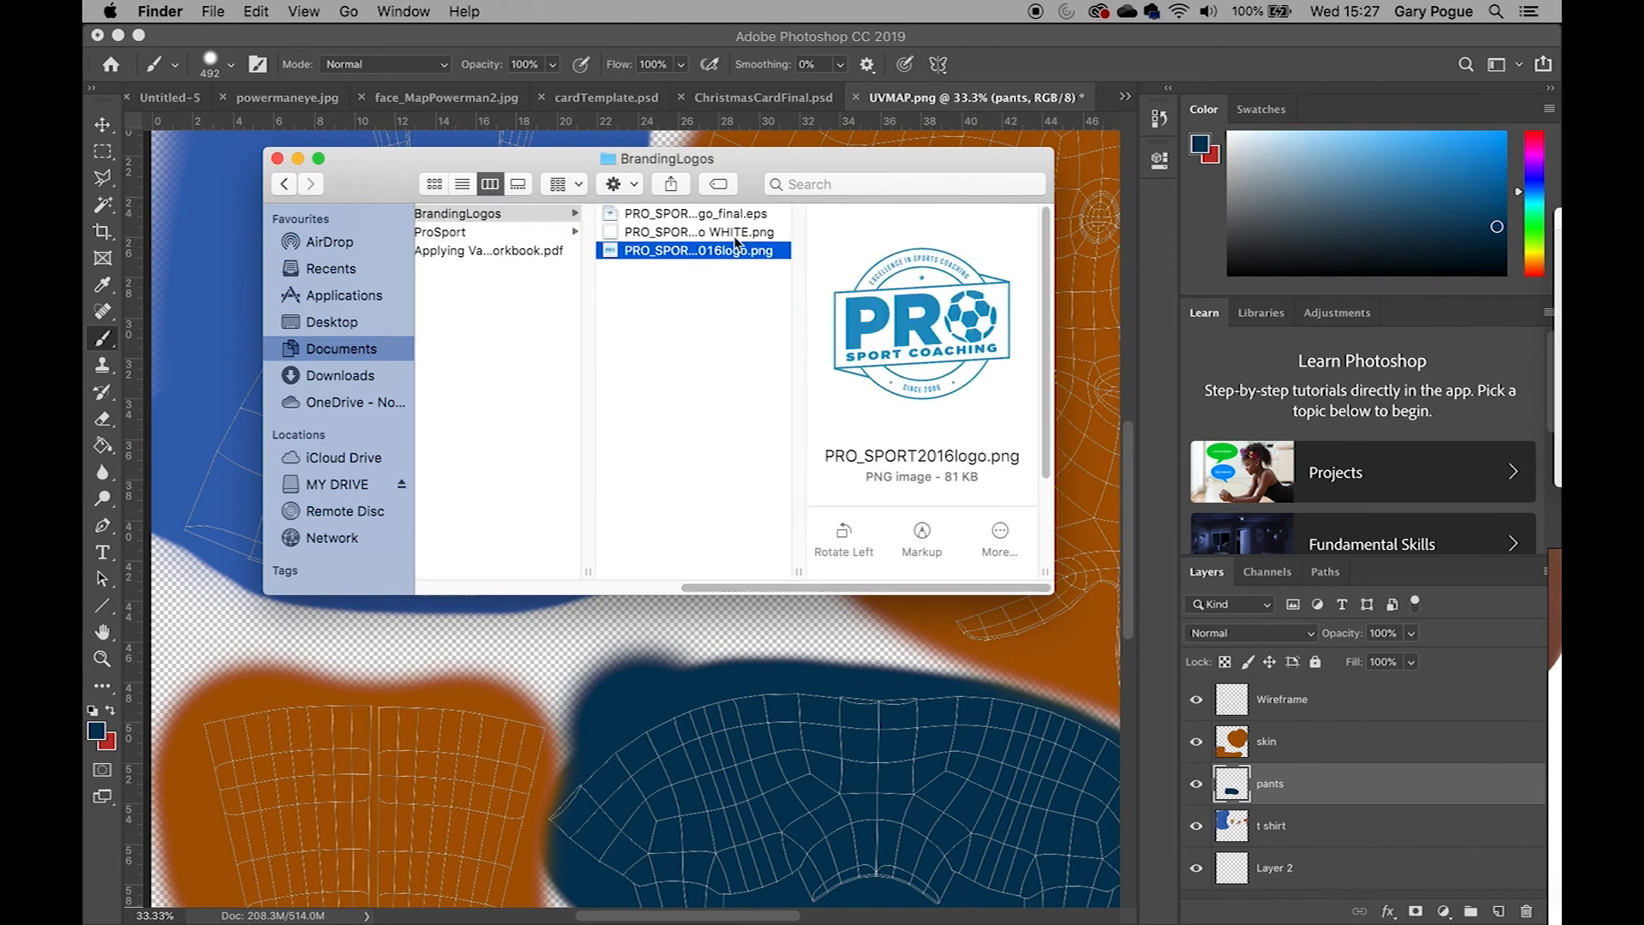
{"action": "key", "text": "space"}
{"action": "key", "text": "space"}
{"action": "left_click", "coordinate": [733, 233]}
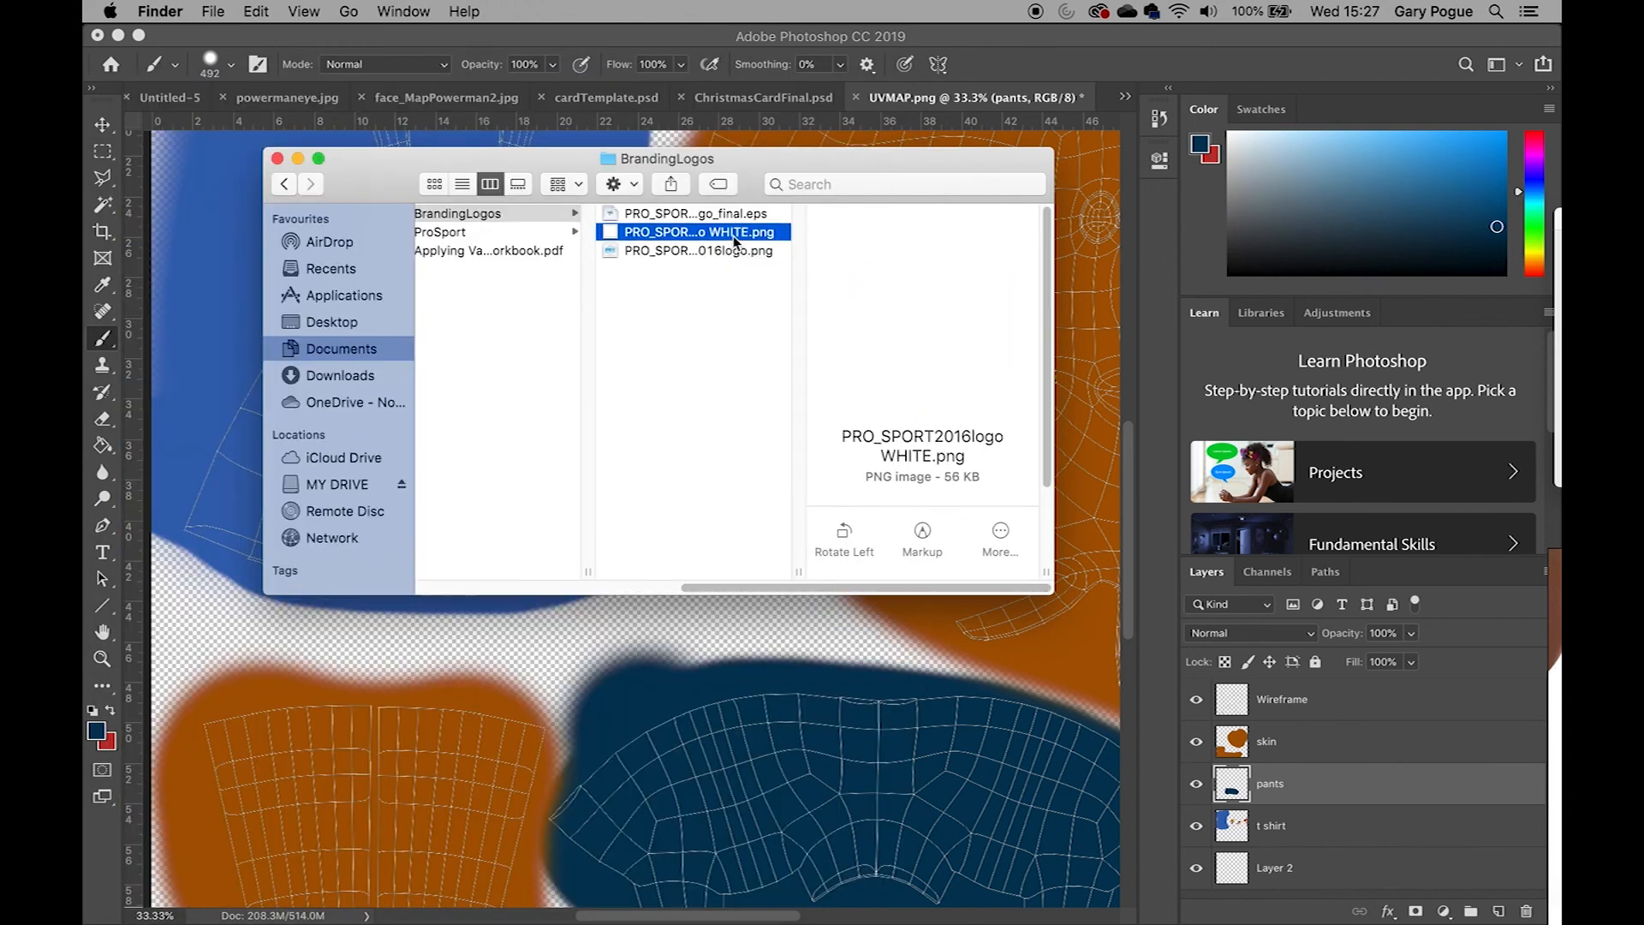
{"action": "key", "text": "space"}
{"action": "key", "text": "space"}
{"action": "left_click_drag", "start_coordinate": [734, 235], "coordinate": [231, 424]}
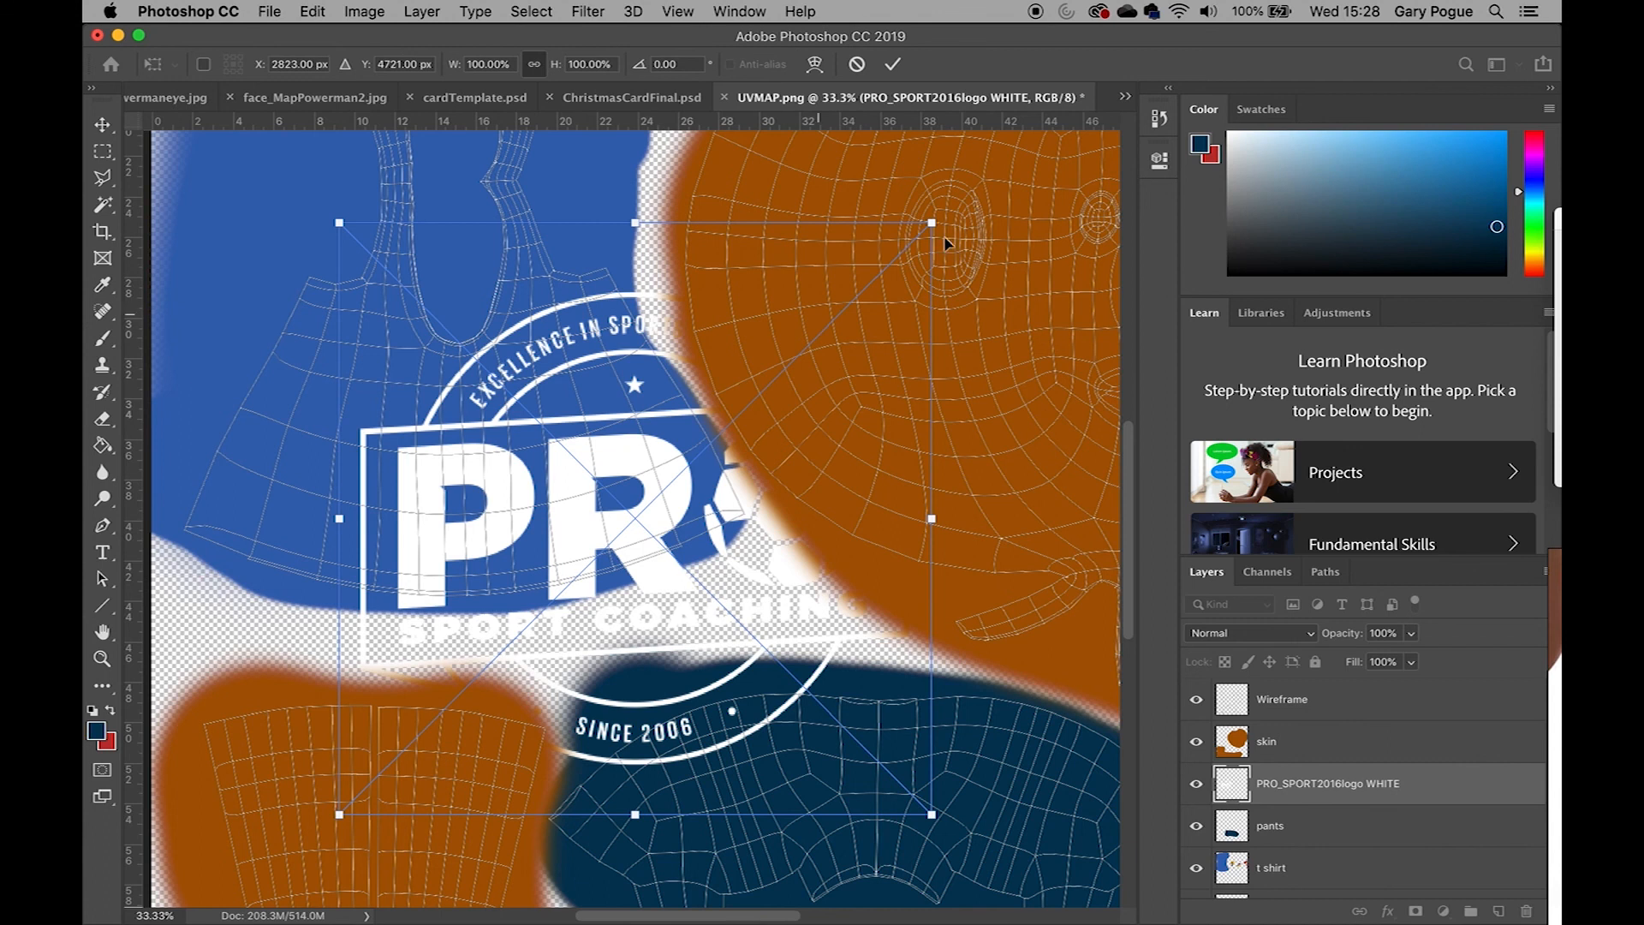
Scale the placed logo down to about 30% and position it on the front of the shirt, then commit the transform
{"action": "left_click_drag", "start_coordinate": [933, 224], "coordinate": [603, 454], "text": "shift"}
{"action": "key", "text": "super+z"}
{"action": "left_click_drag", "start_coordinate": [932, 224], "coordinate": [518, 639]}
{"action": "left_click_drag", "start_coordinate": [429, 723], "coordinate": [469, 480]}
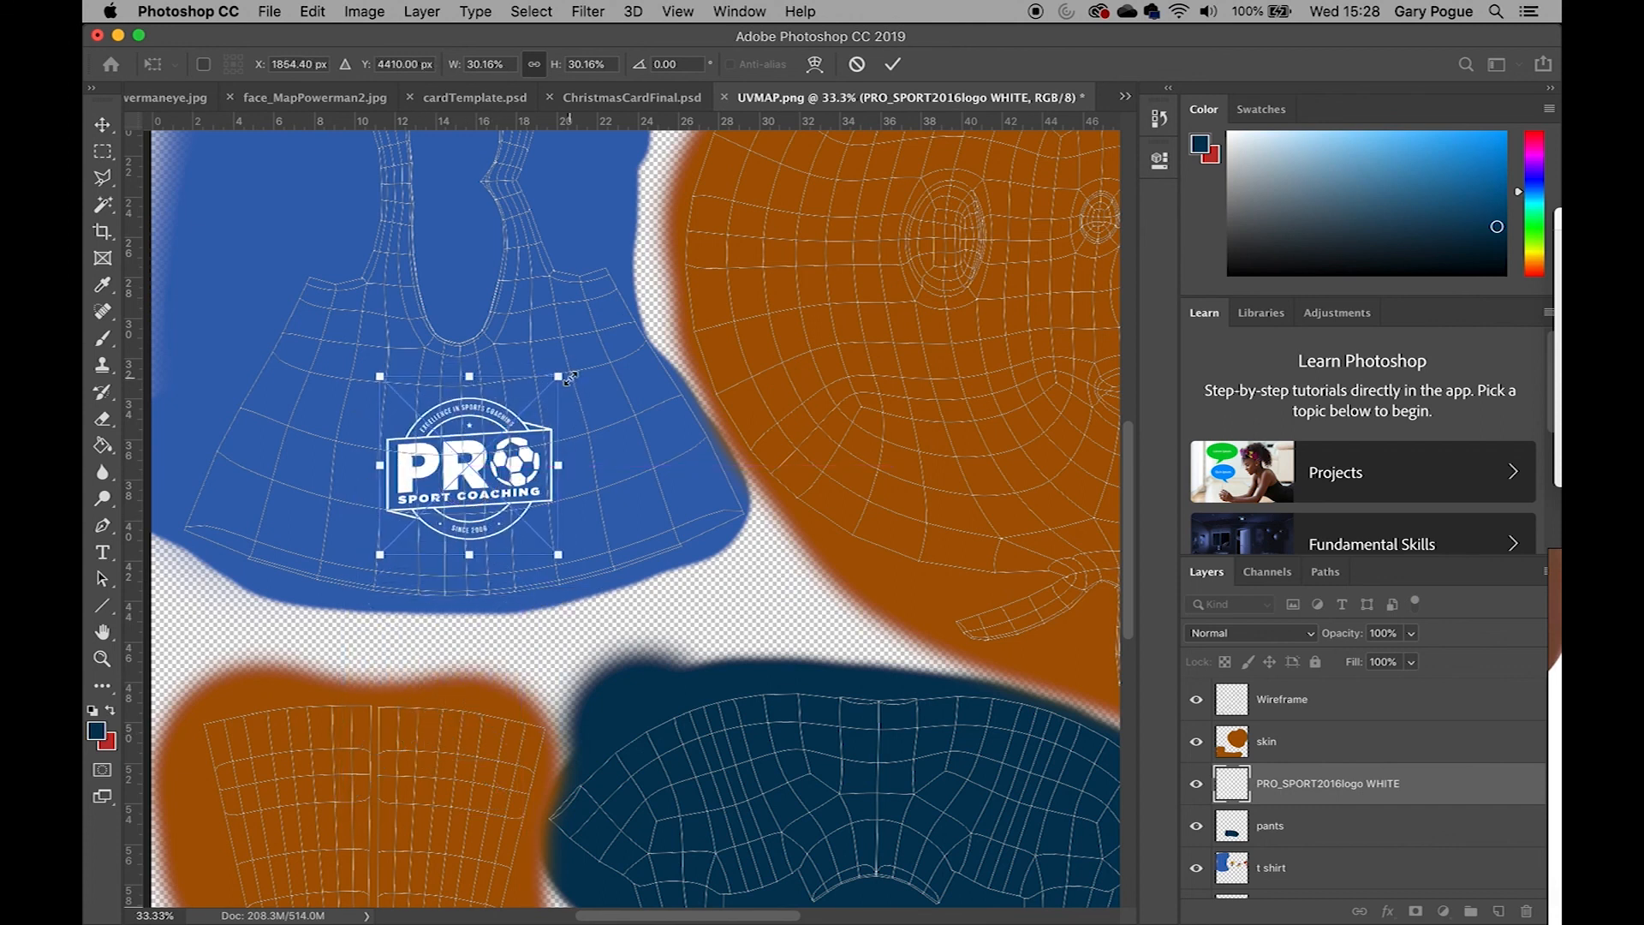
{"action": "left_click_drag", "start_coordinate": [571, 375], "coordinate": [565, 367]}
{"action": "key", "text": "Return"}
Hide the Wireframe layer and save the map as a JPEG named Kid_texture.jpg in sourceimages, replacing the old file at quality 12
{"action": "key", "text": "b"}
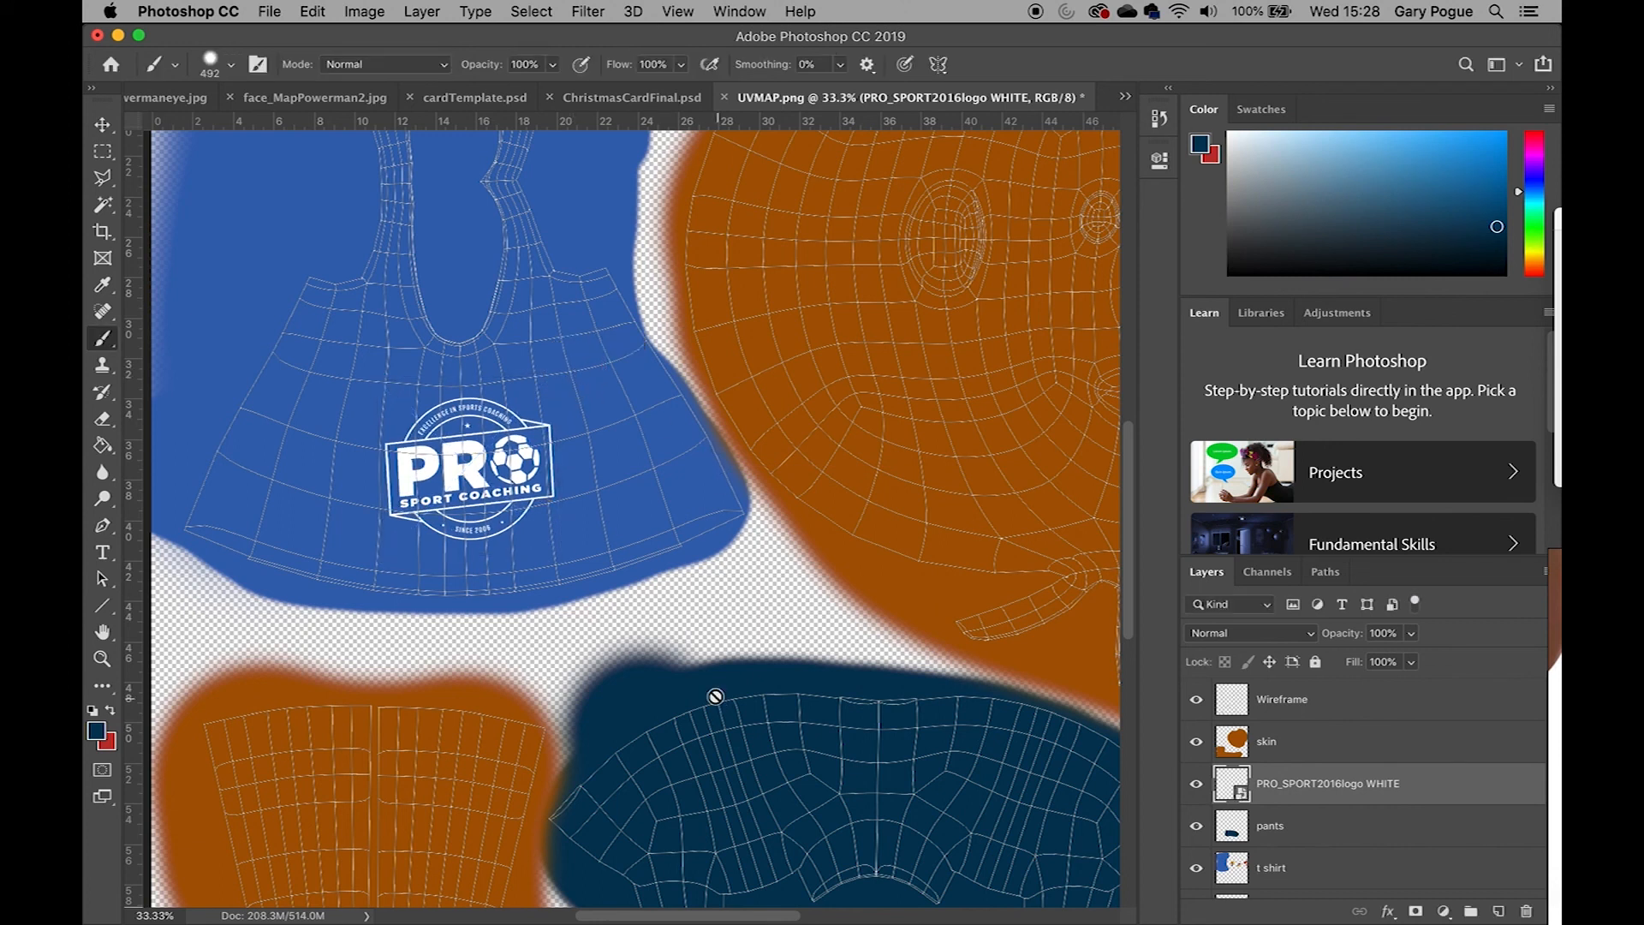
{"action": "left_click", "coordinate": [1196, 700]}
{"action": "key", "text": "super+s"}
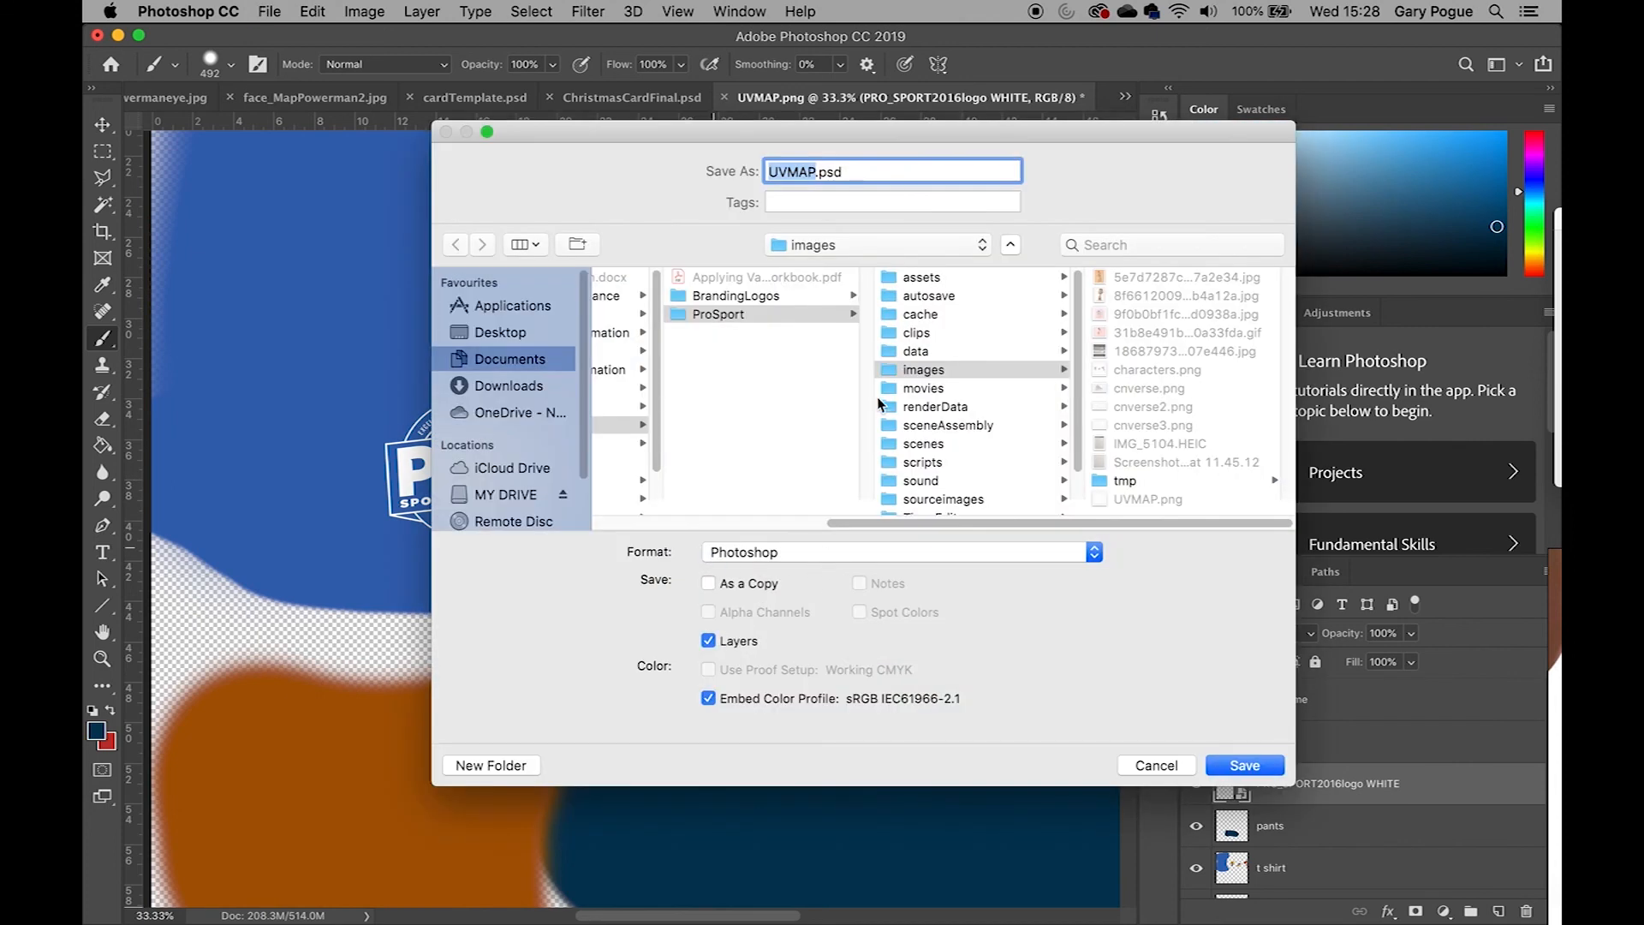
{"action": "left_click", "coordinate": [973, 501]}
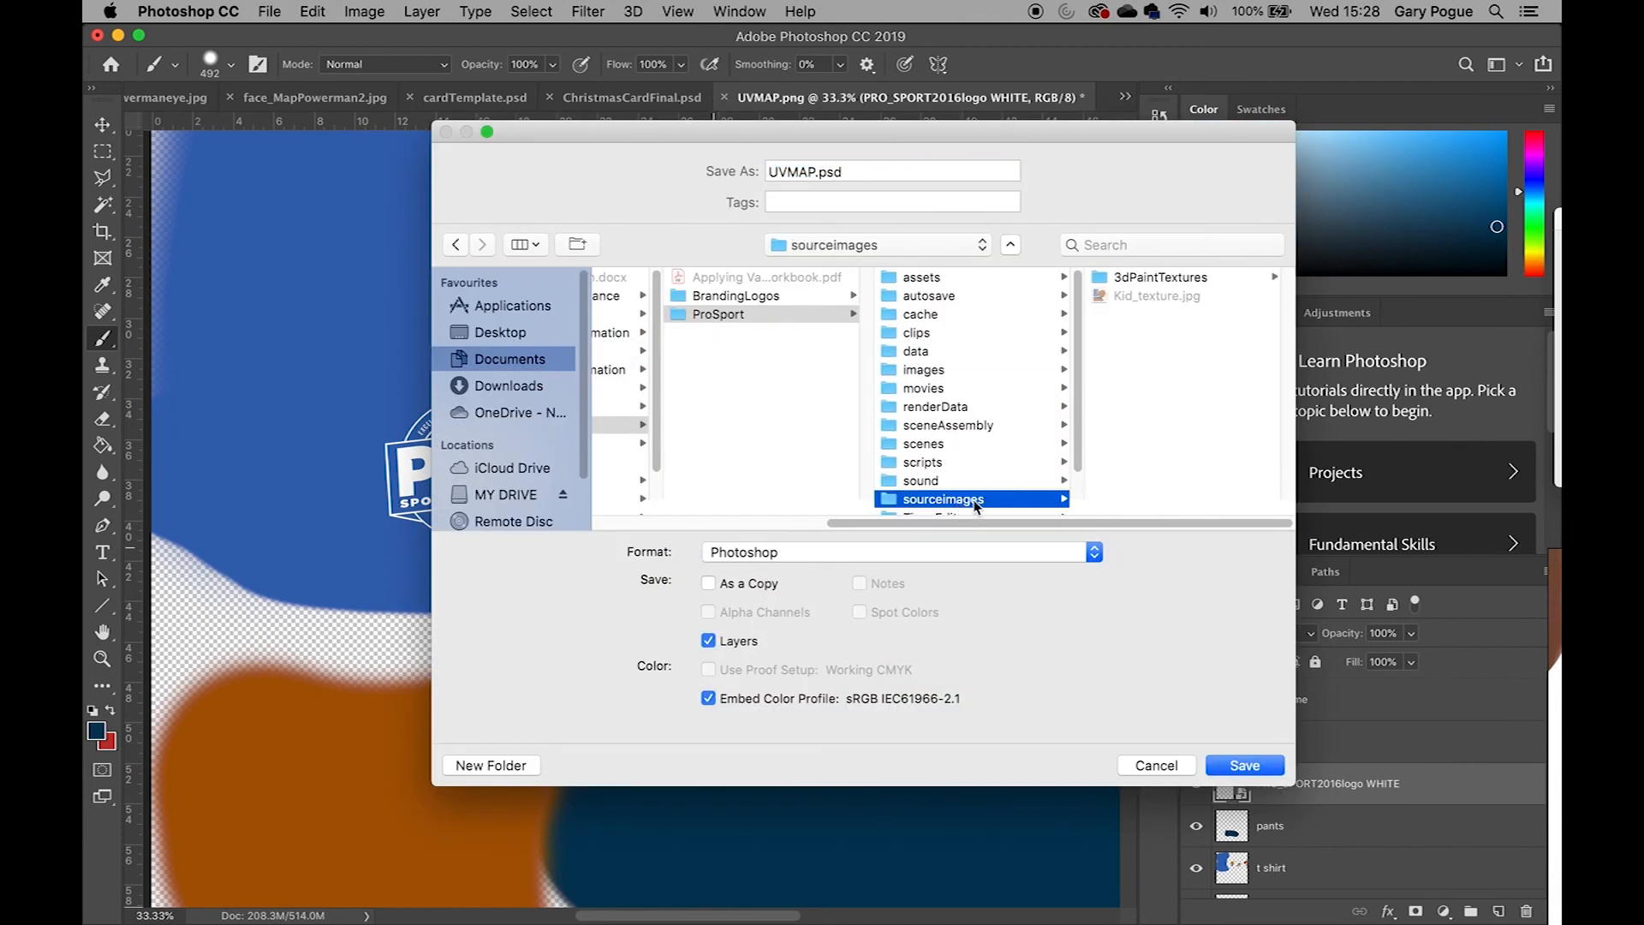
{"action": "left_click", "coordinate": [1156, 295]}
{"action": "left_click", "coordinate": [880, 555]}
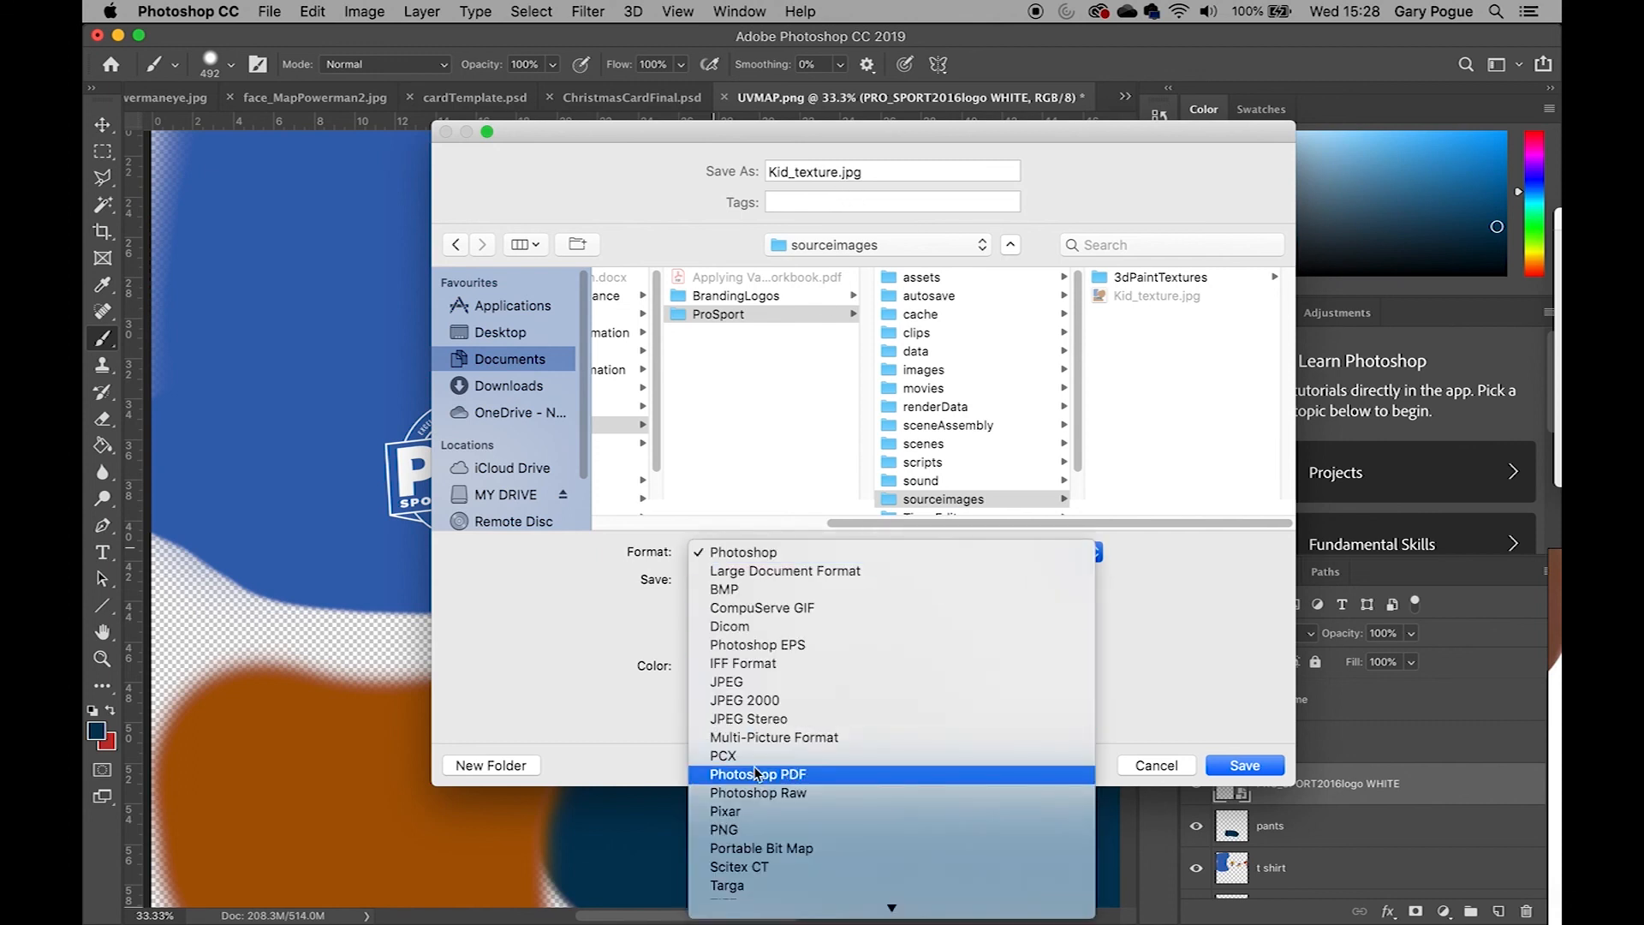
{"action": "left_click", "coordinate": [1233, 764]}
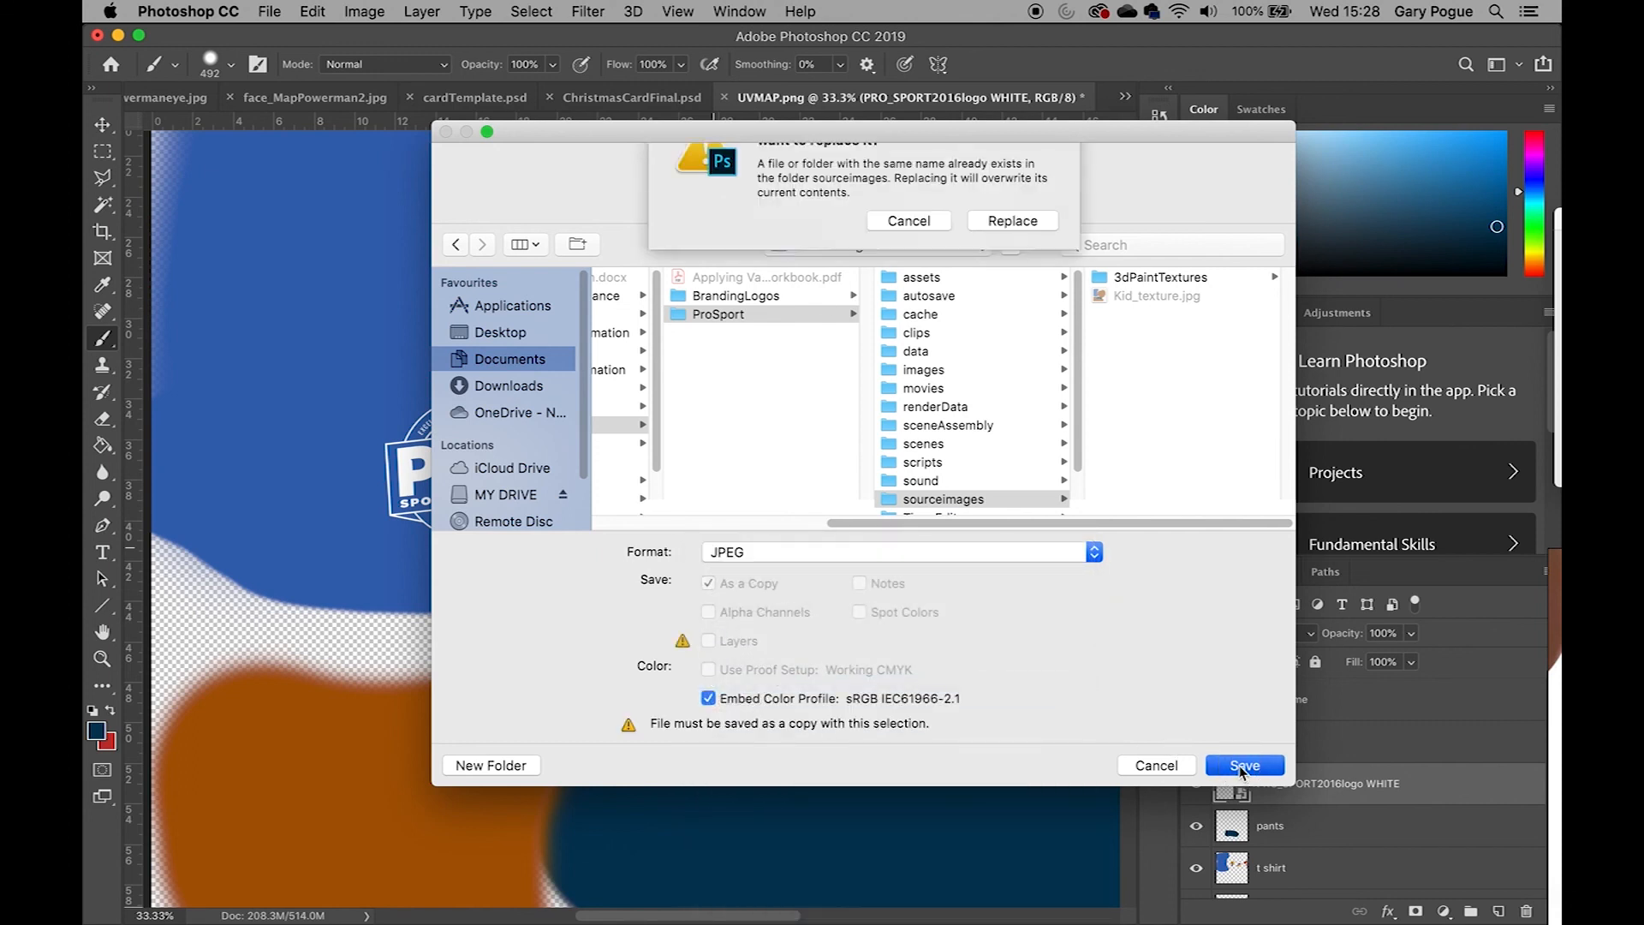
{"action": "key", "text": "Return"}
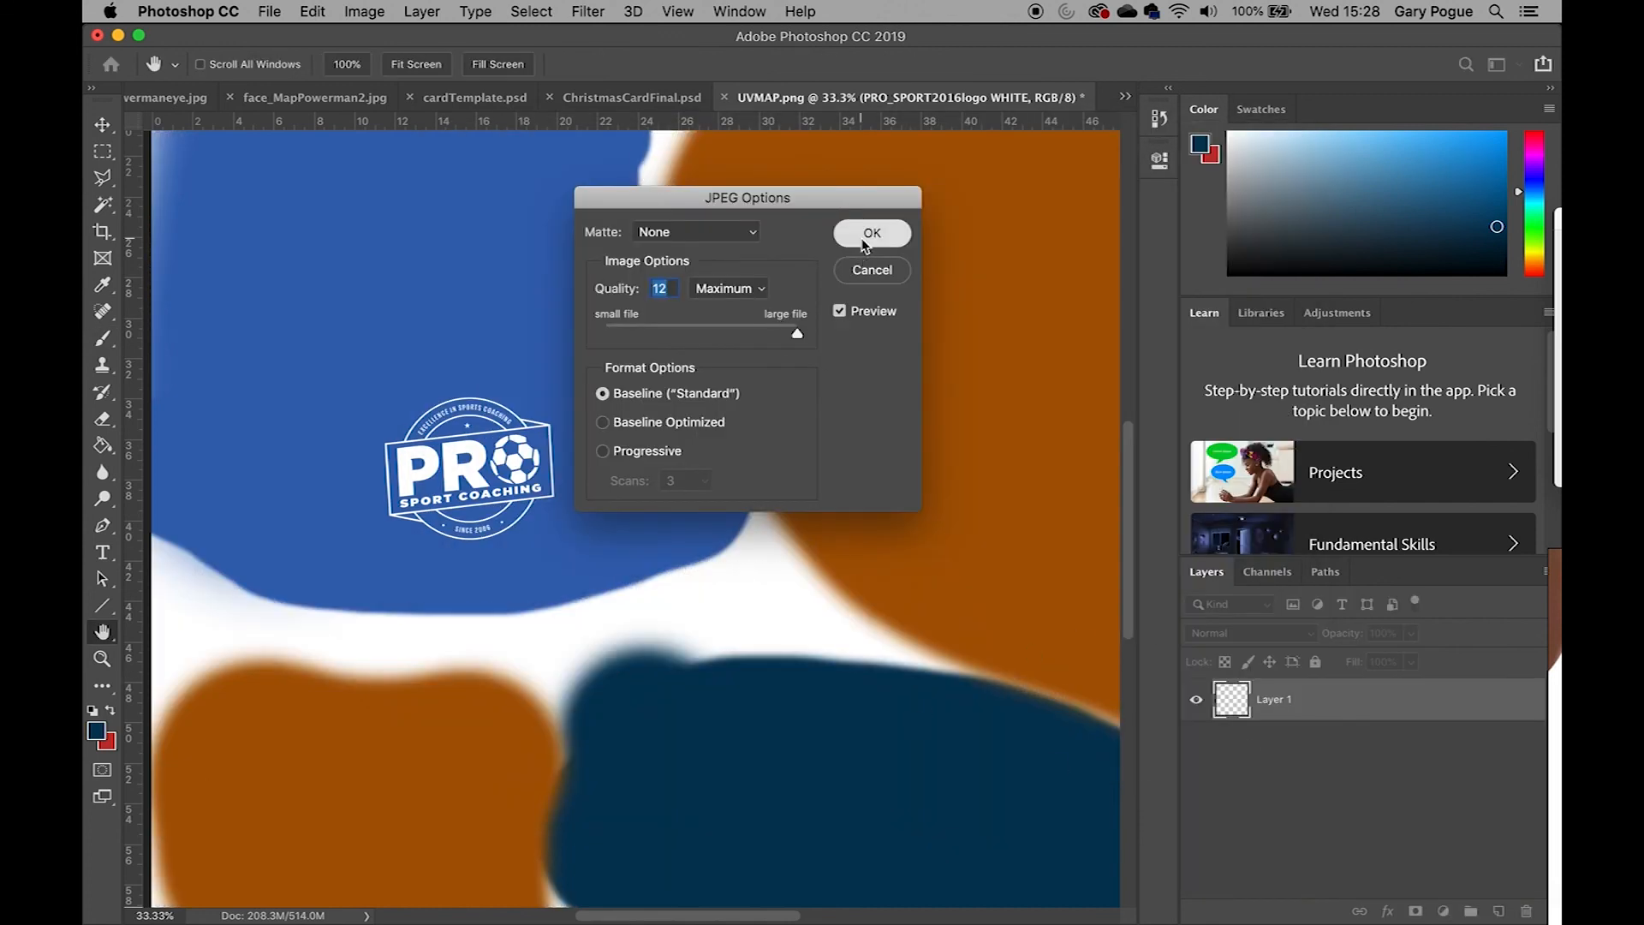
{"action": "left_click", "coordinate": [873, 231]}
Switch to Maya, select the shirt, and reload the LightBlue material's file texture to pick up the updated Kid_texture.jpg
{"action": "left_click", "coordinate": [599, 886]}
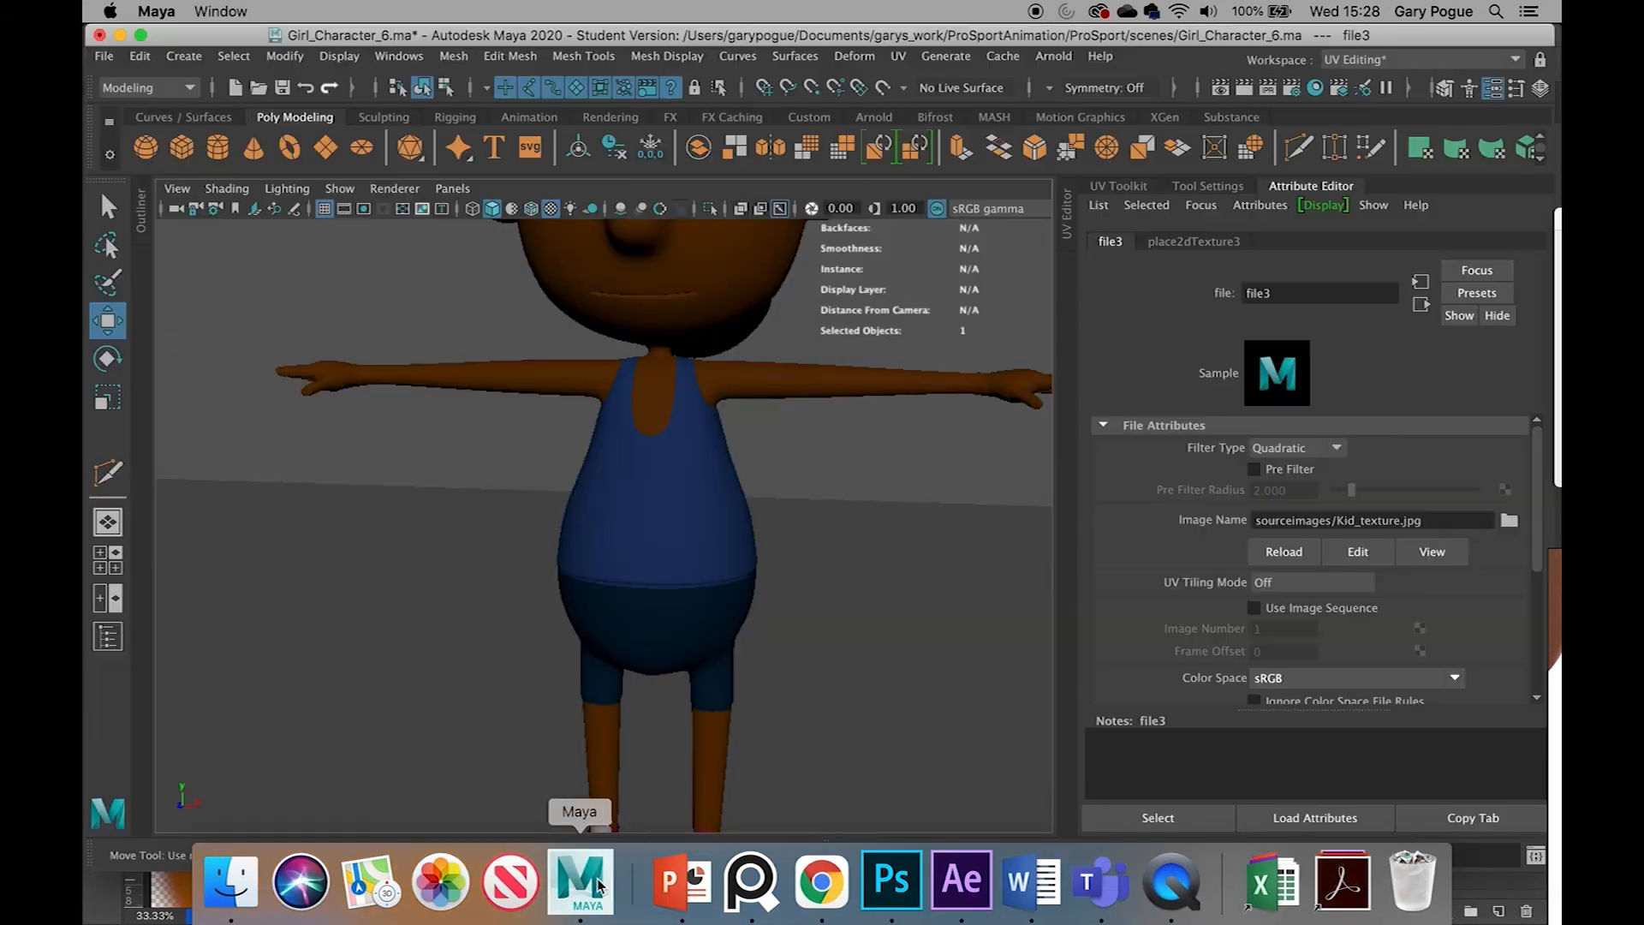
{"action": "left_click", "coordinate": [668, 562]}
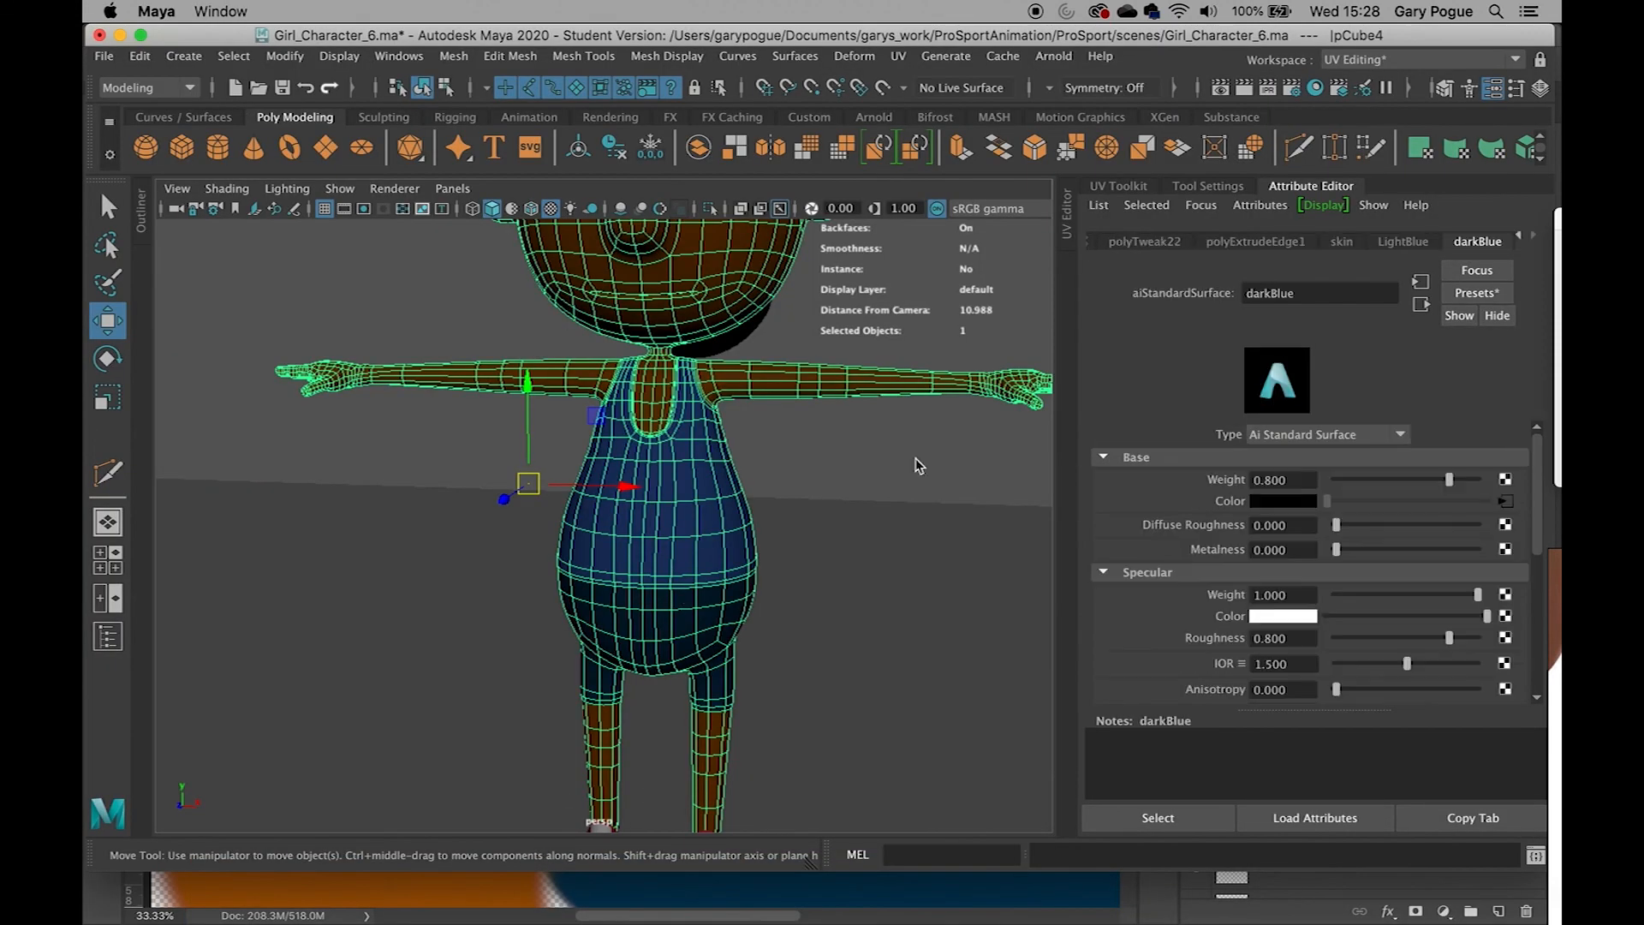
{"action": "left_click", "coordinate": [839, 486]}
{"action": "left_click", "coordinate": [694, 537]}
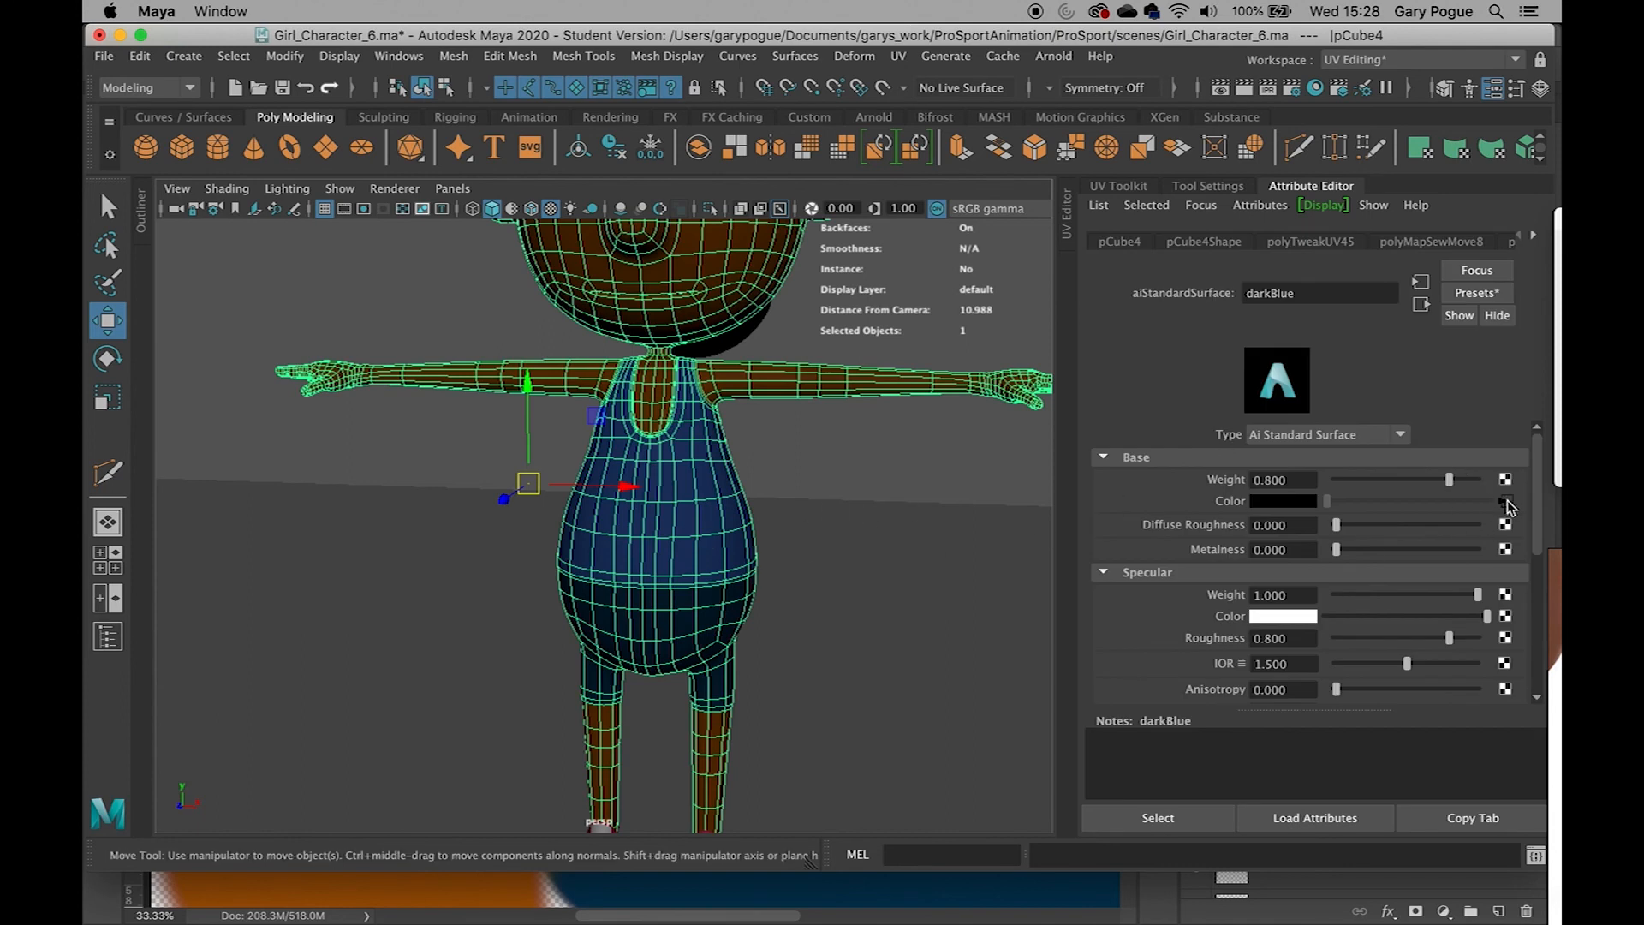
{"action": "left_click", "coordinate": [1533, 237]}
{"action": "left_click", "coordinate": [1533, 240]}
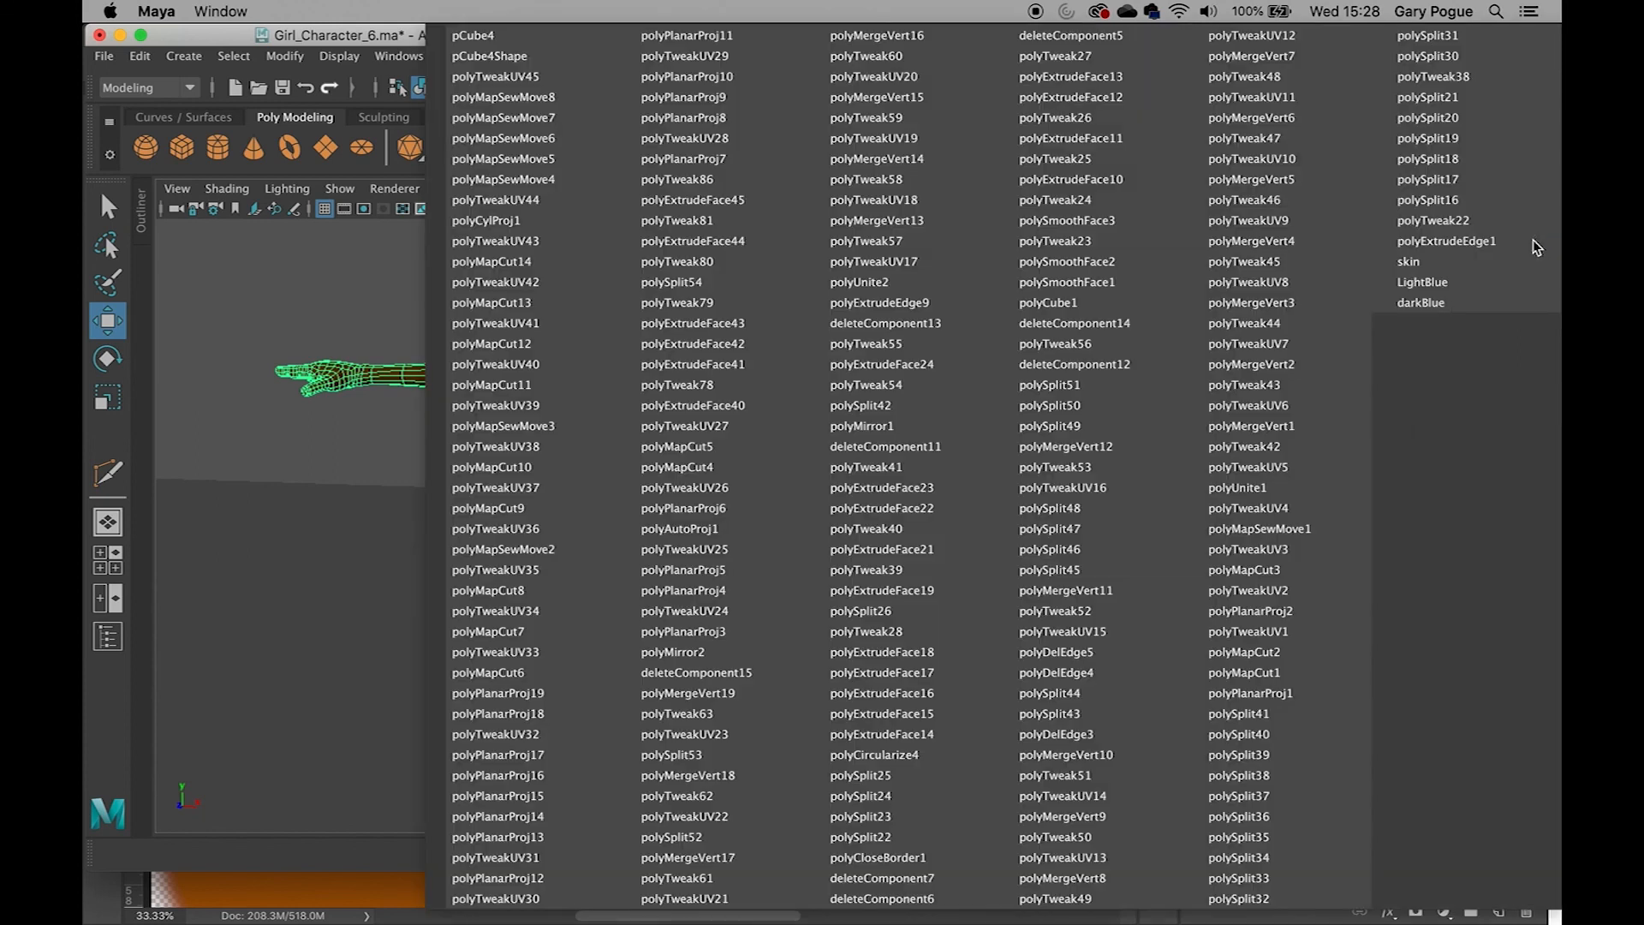
{"action": "left_click", "coordinate": [1431, 283]}
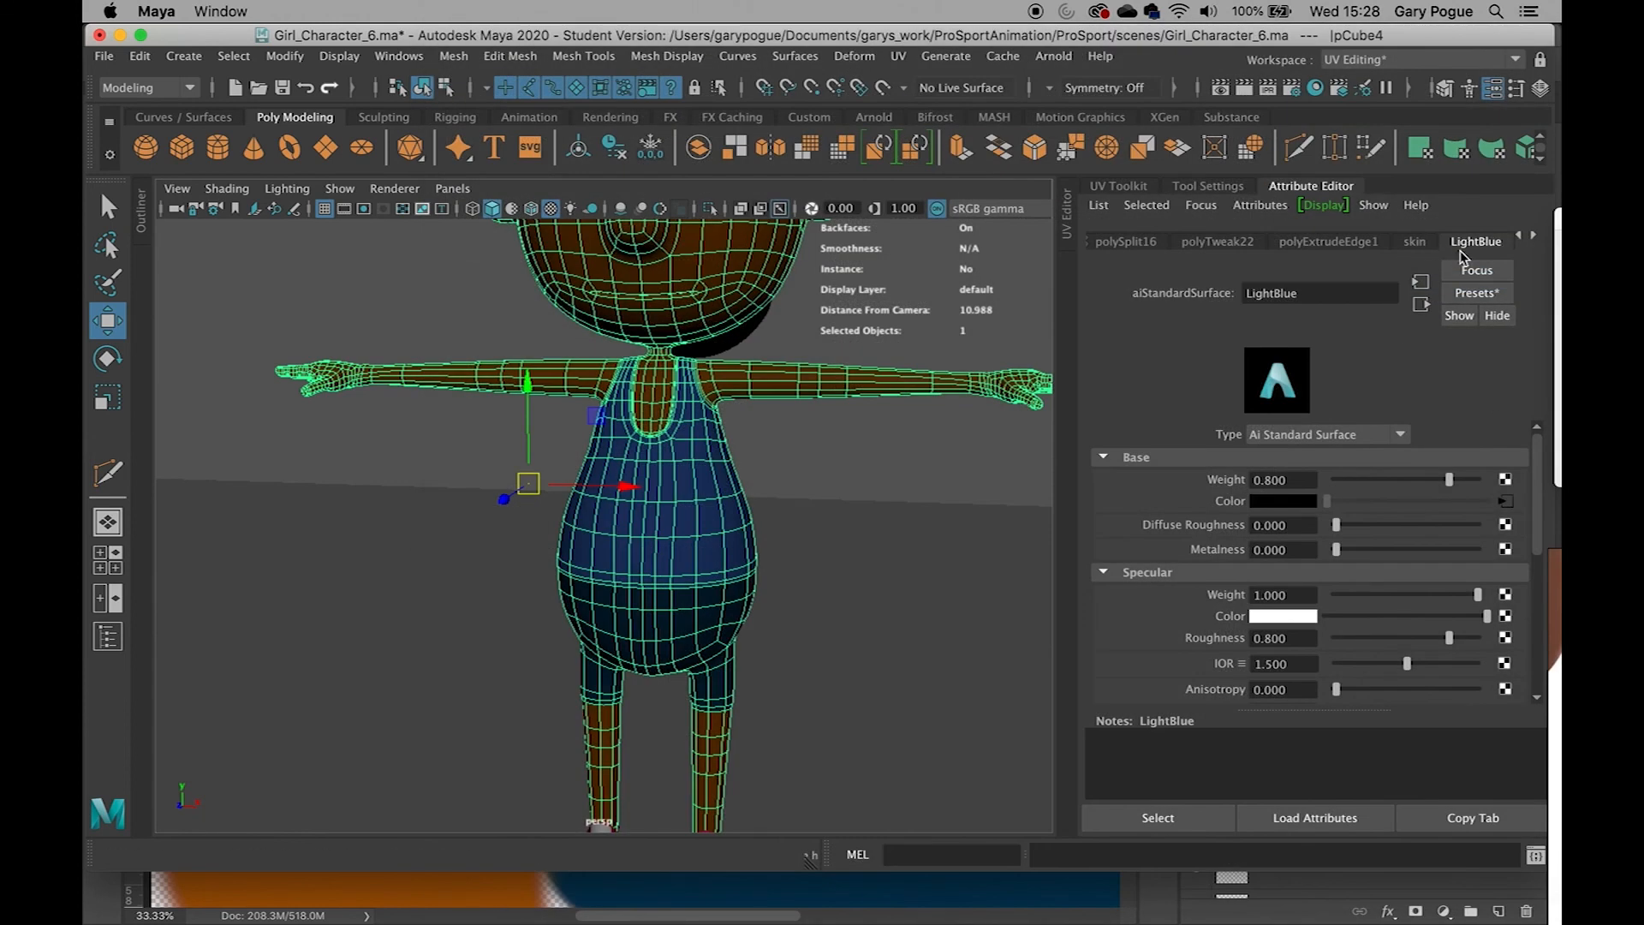
{"action": "left_click", "coordinate": [1506, 505]}
{"action": "left_click", "coordinate": [1272, 550]}
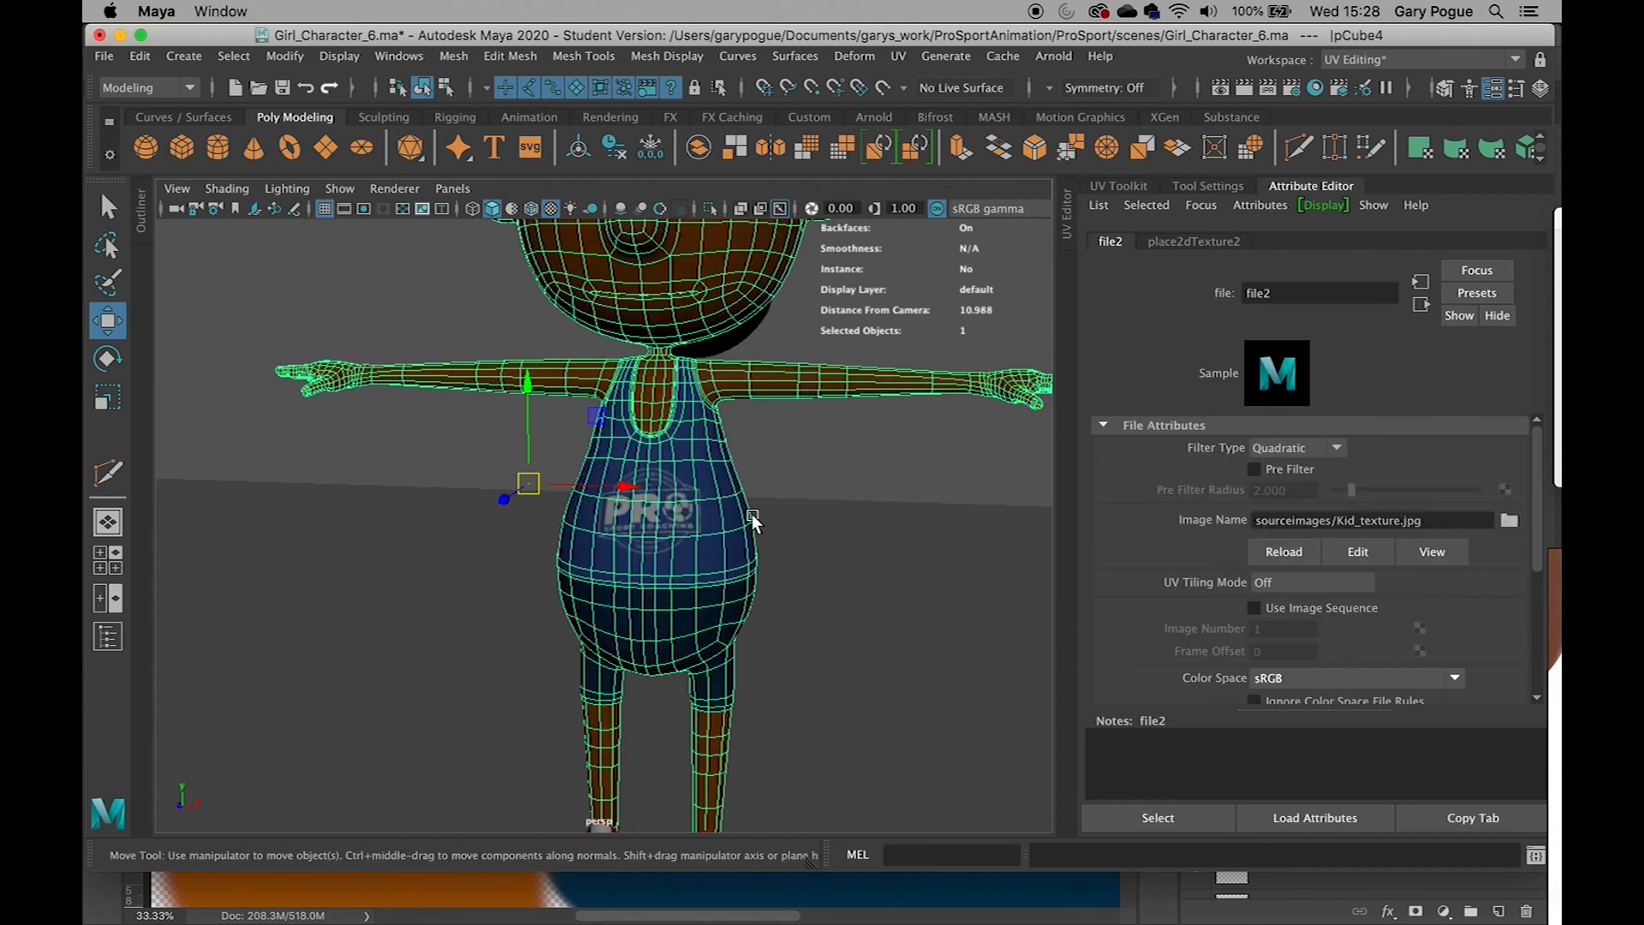
Deselect and orbit and zoom around the character to inspect the logo on the shirt
{"action": "left_click", "coordinate": [790, 480]}
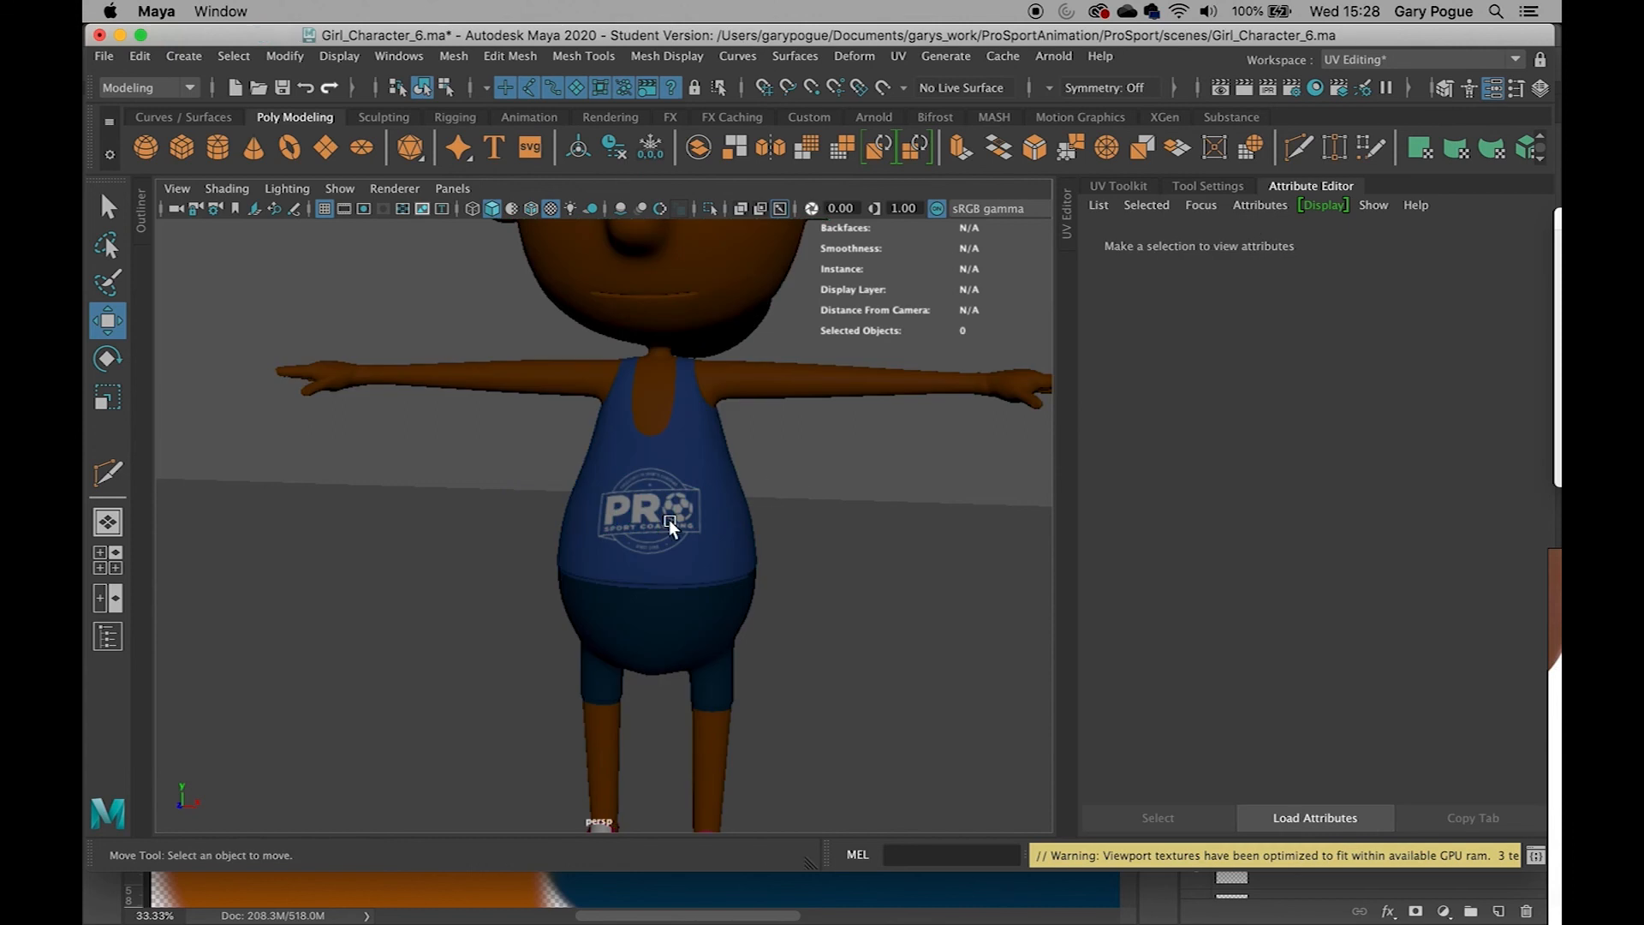
{"action": "left_click_drag", "start_coordinate": [655, 516], "coordinate": [561, 523], "text": "alt"}
{"action": "scroll", "coordinate": [590, 514], "scroll_direction": "down", "scroll_amount": 5}
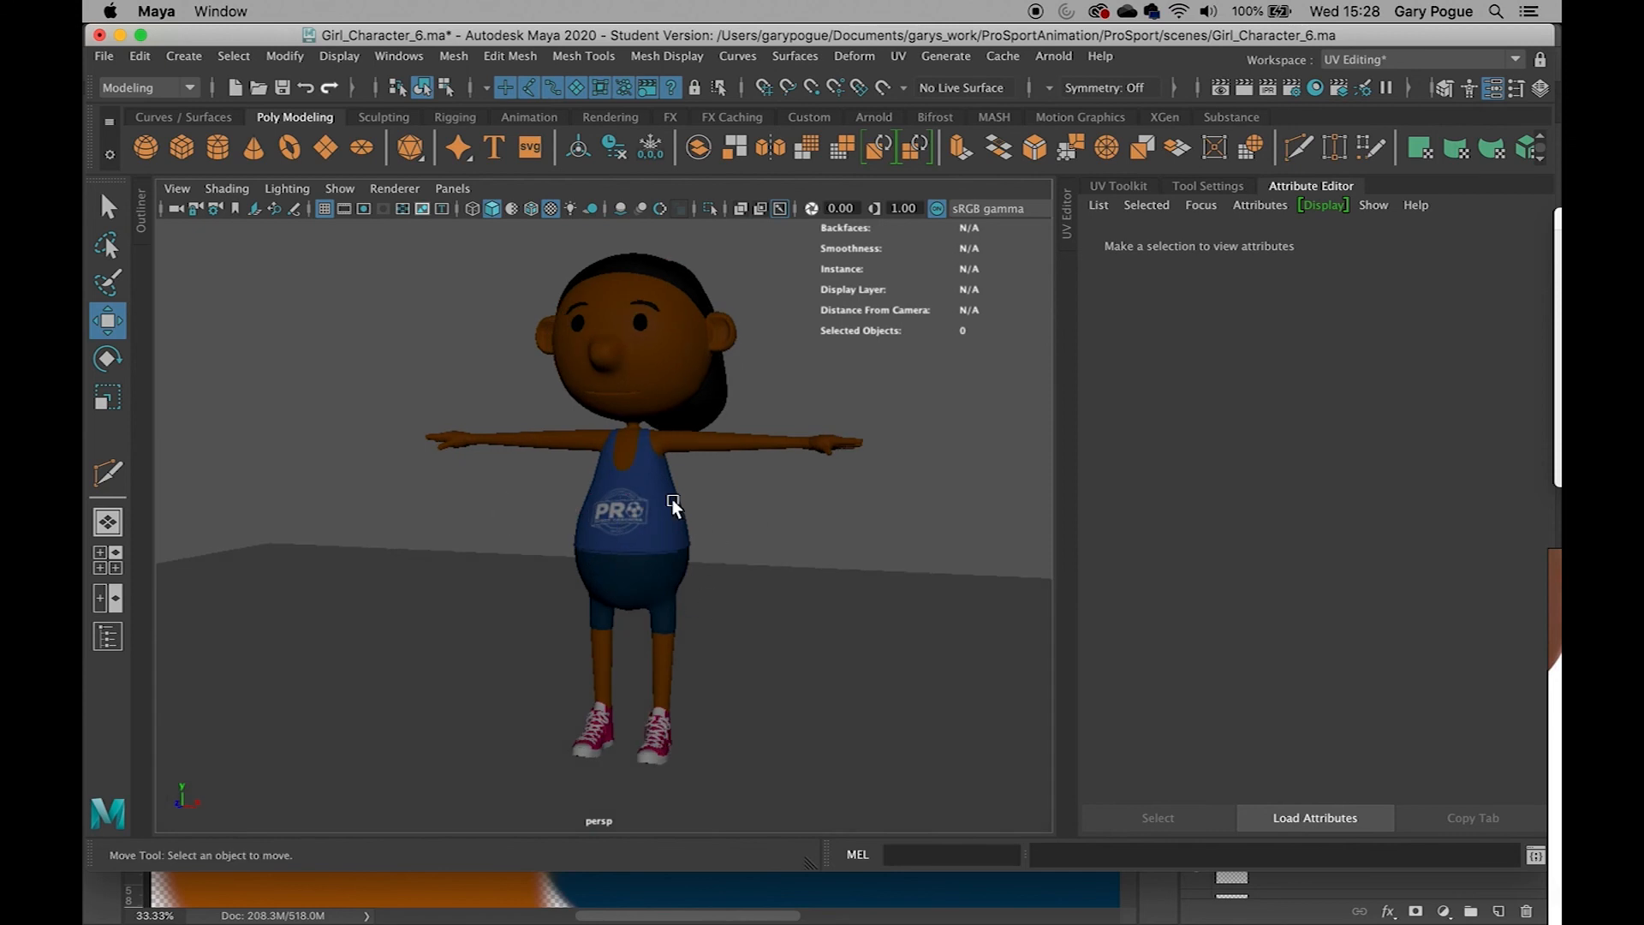
{"action": "scroll", "coordinate": [625, 679], "scroll_direction": "up", "scroll_amount": 5}
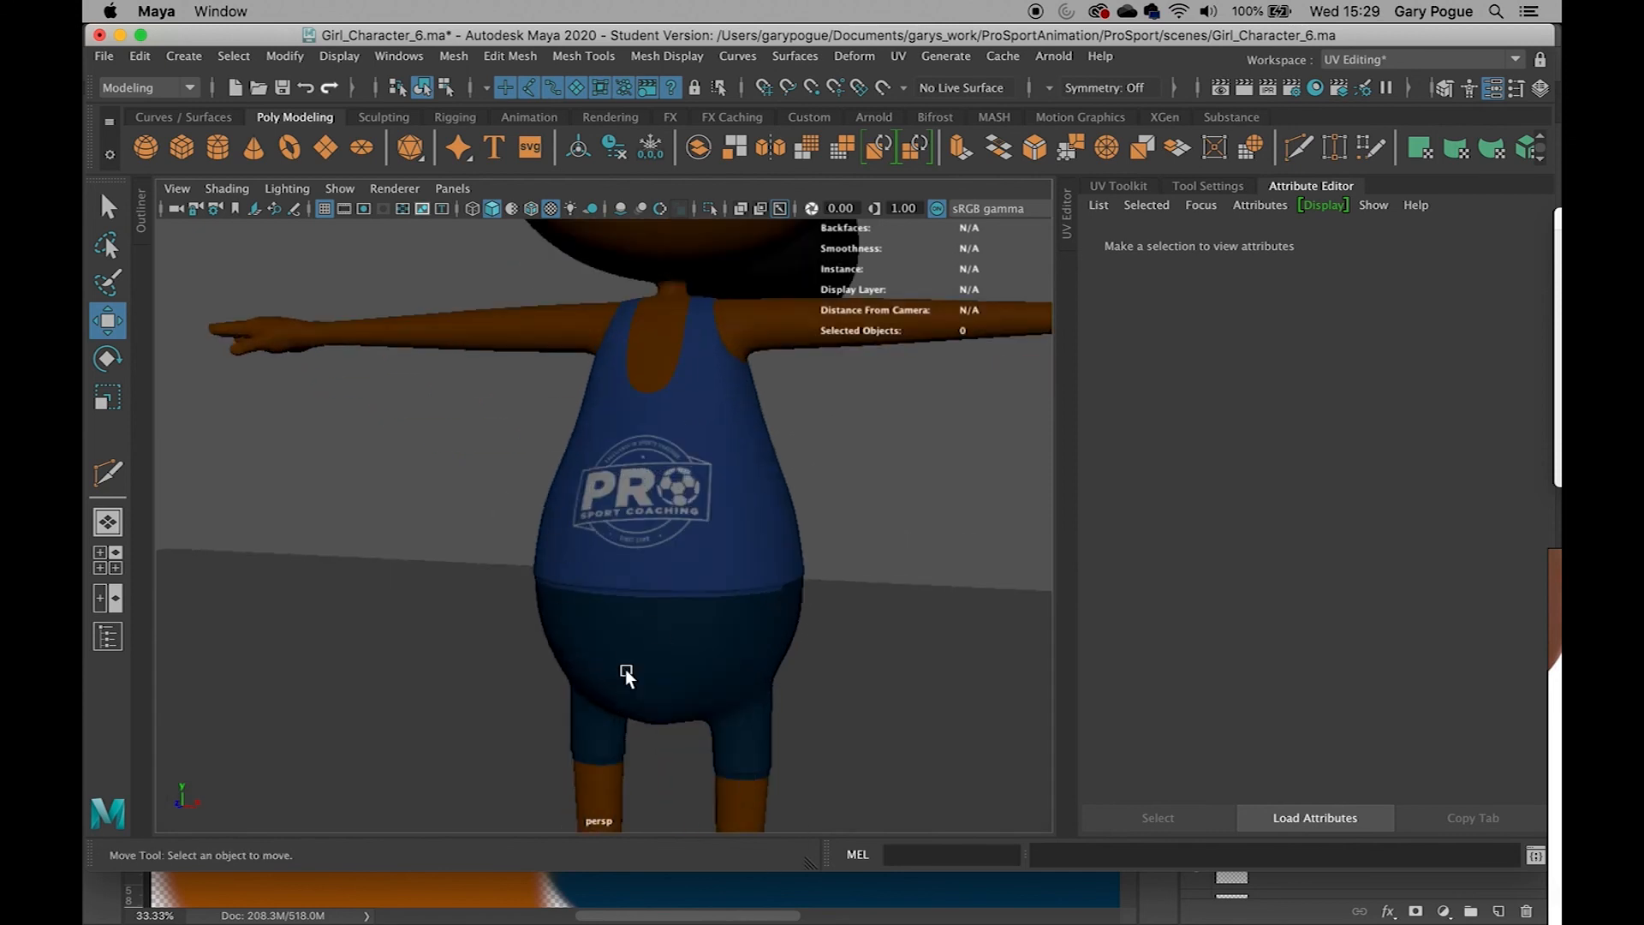
{"action": "left_click_drag", "start_coordinate": [728, 435], "coordinate": [671, 467], "text": "alt"}
{"action": "middle_click_drag", "start_coordinate": [671, 467], "coordinate": [679, 676], "text": "alt"}
{"action": "left_click_drag", "start_coordinate": [735, 685], "coordinate": [717, 572], "text": "alt"}
{"action": "scroll", "coordinate": [722, 569], "scroll_direction": "down", "scroll_amount": 5}
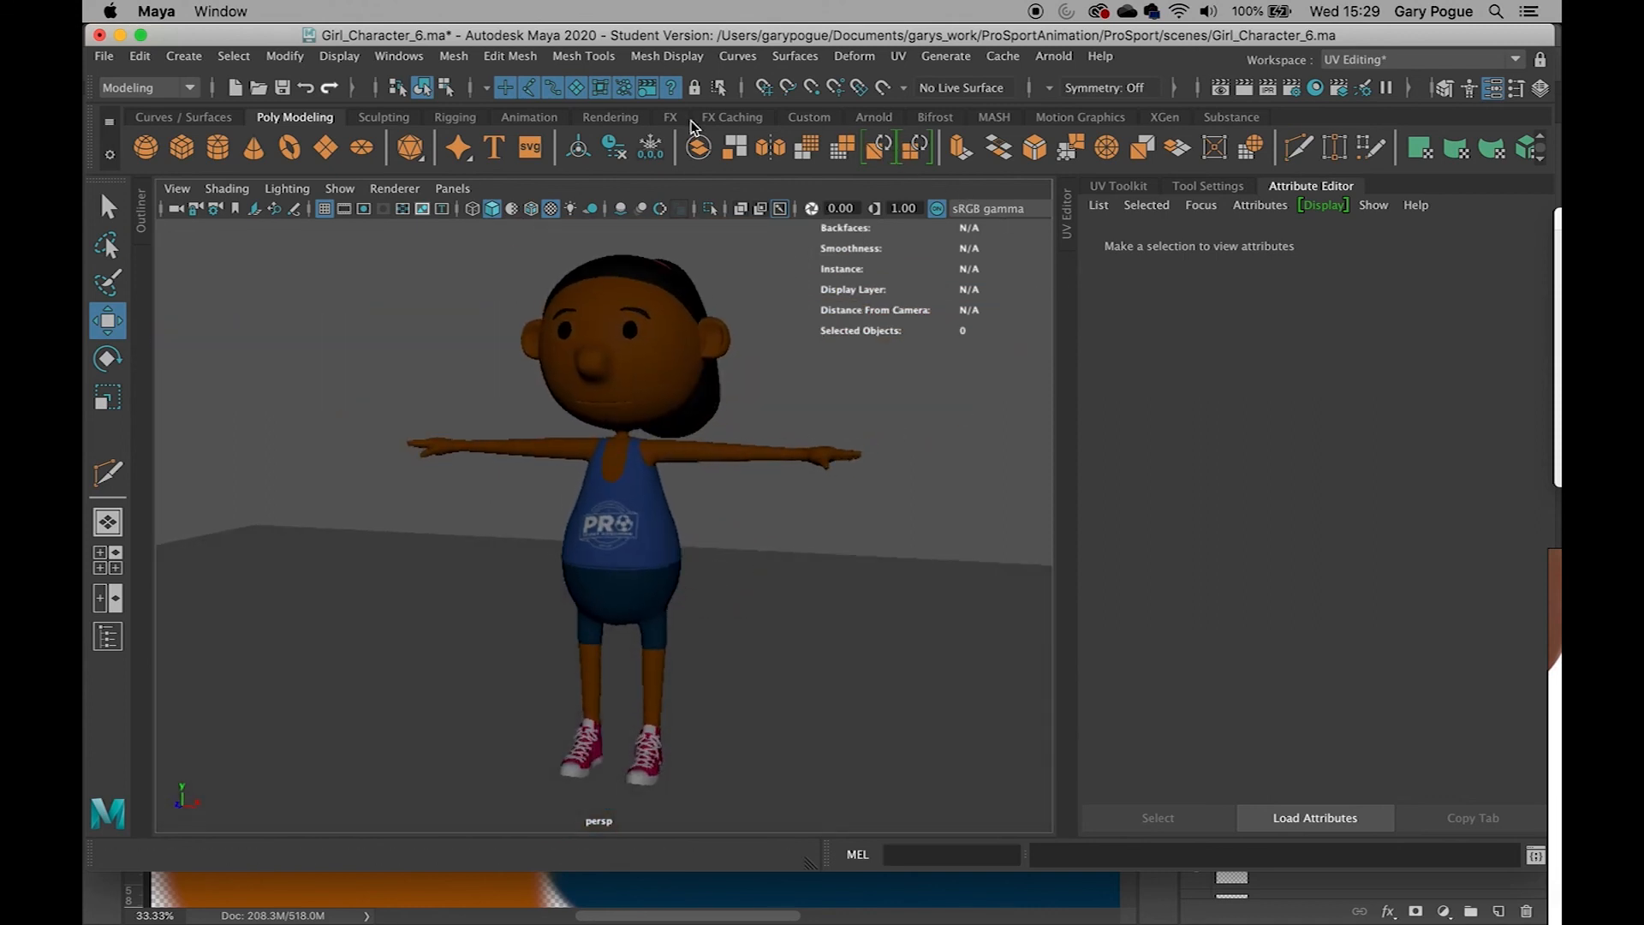
Render the character in the Arnold RenderView and zoom and pan around the render to inspect the shirt logo
{"action": "left_click", "coordinate": [873, 117]}
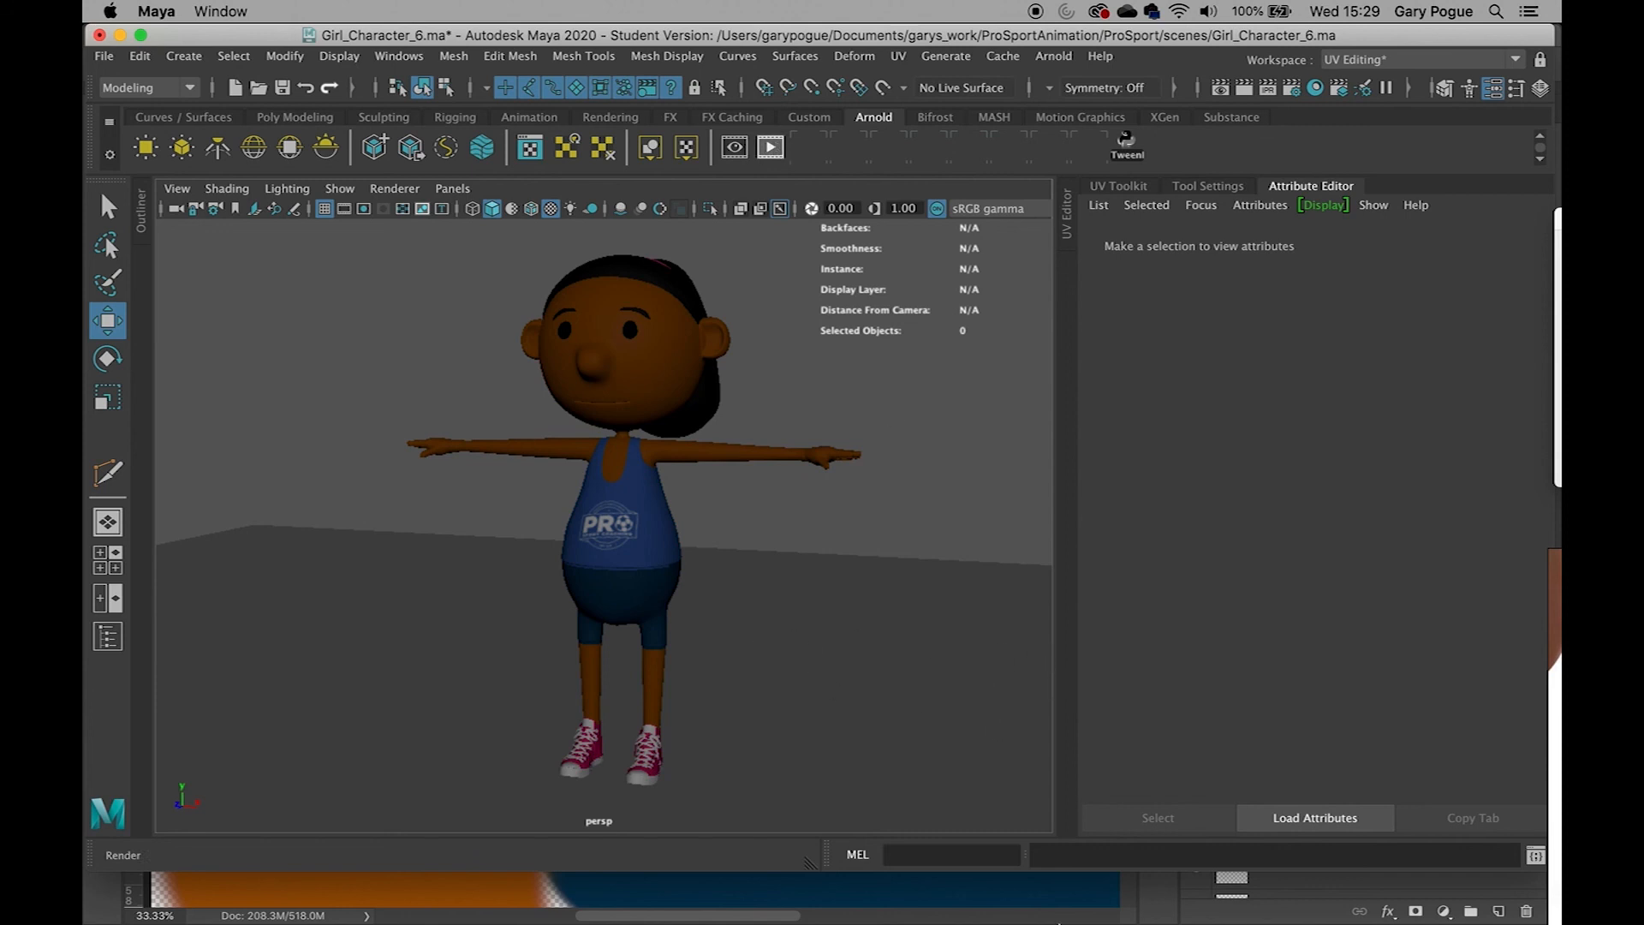
{"action": "mouse_move", "coordinate": [1061, 922]}
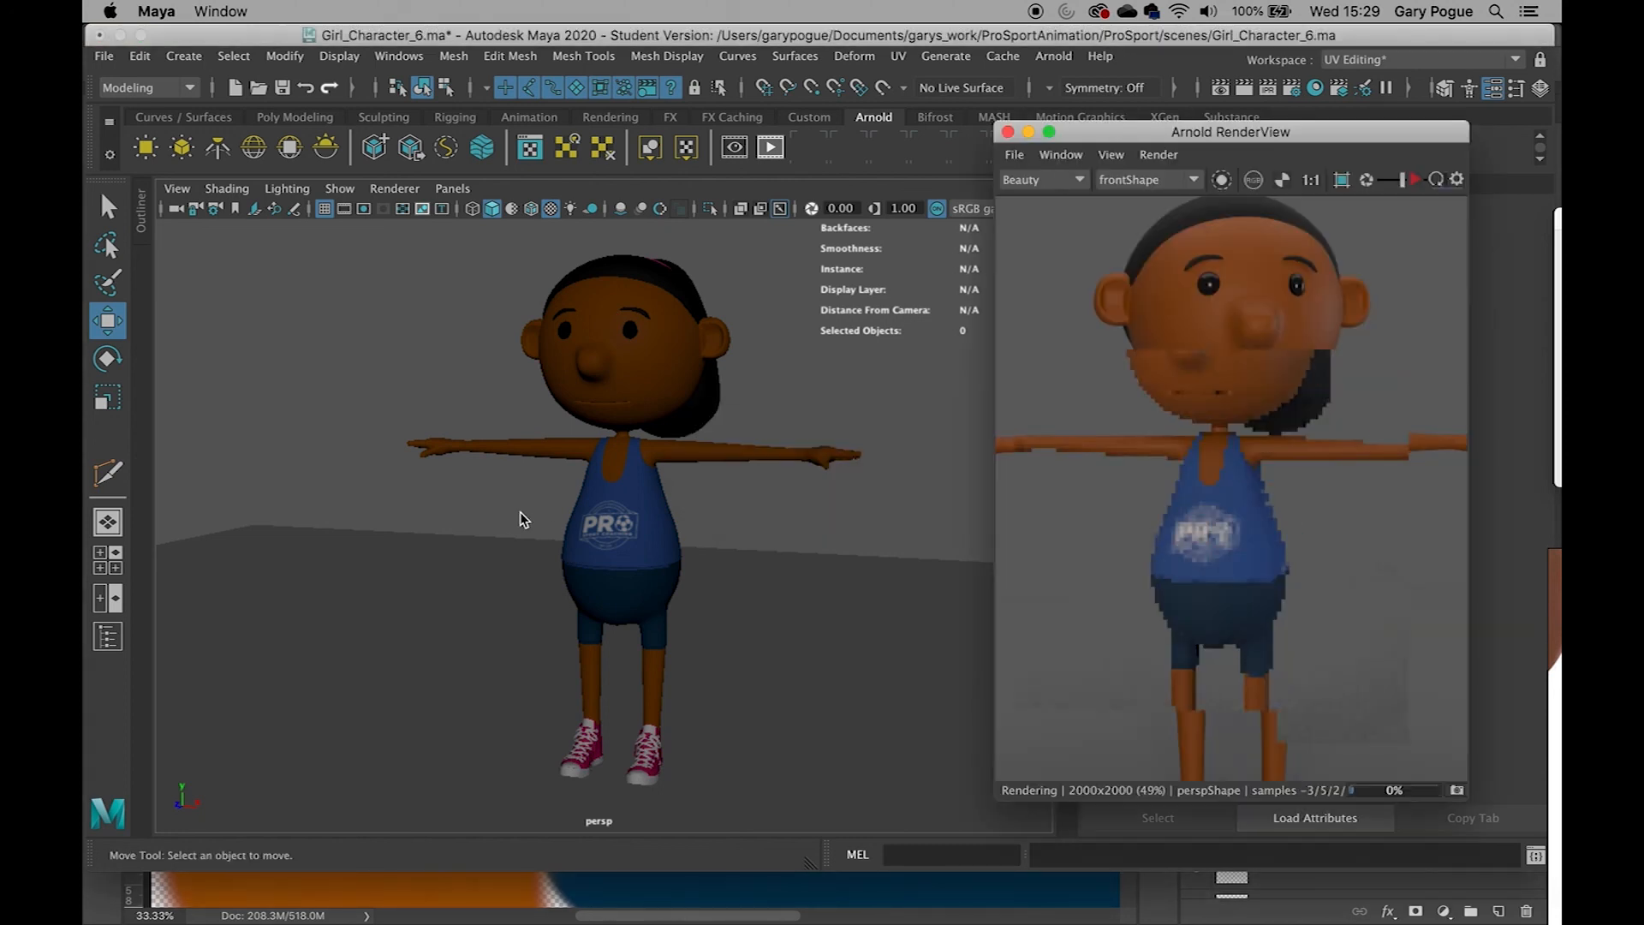
{"action": "scroll", "coordinate": [1185, 511], "scroll_direction": "up", "scroll_amount": 2}
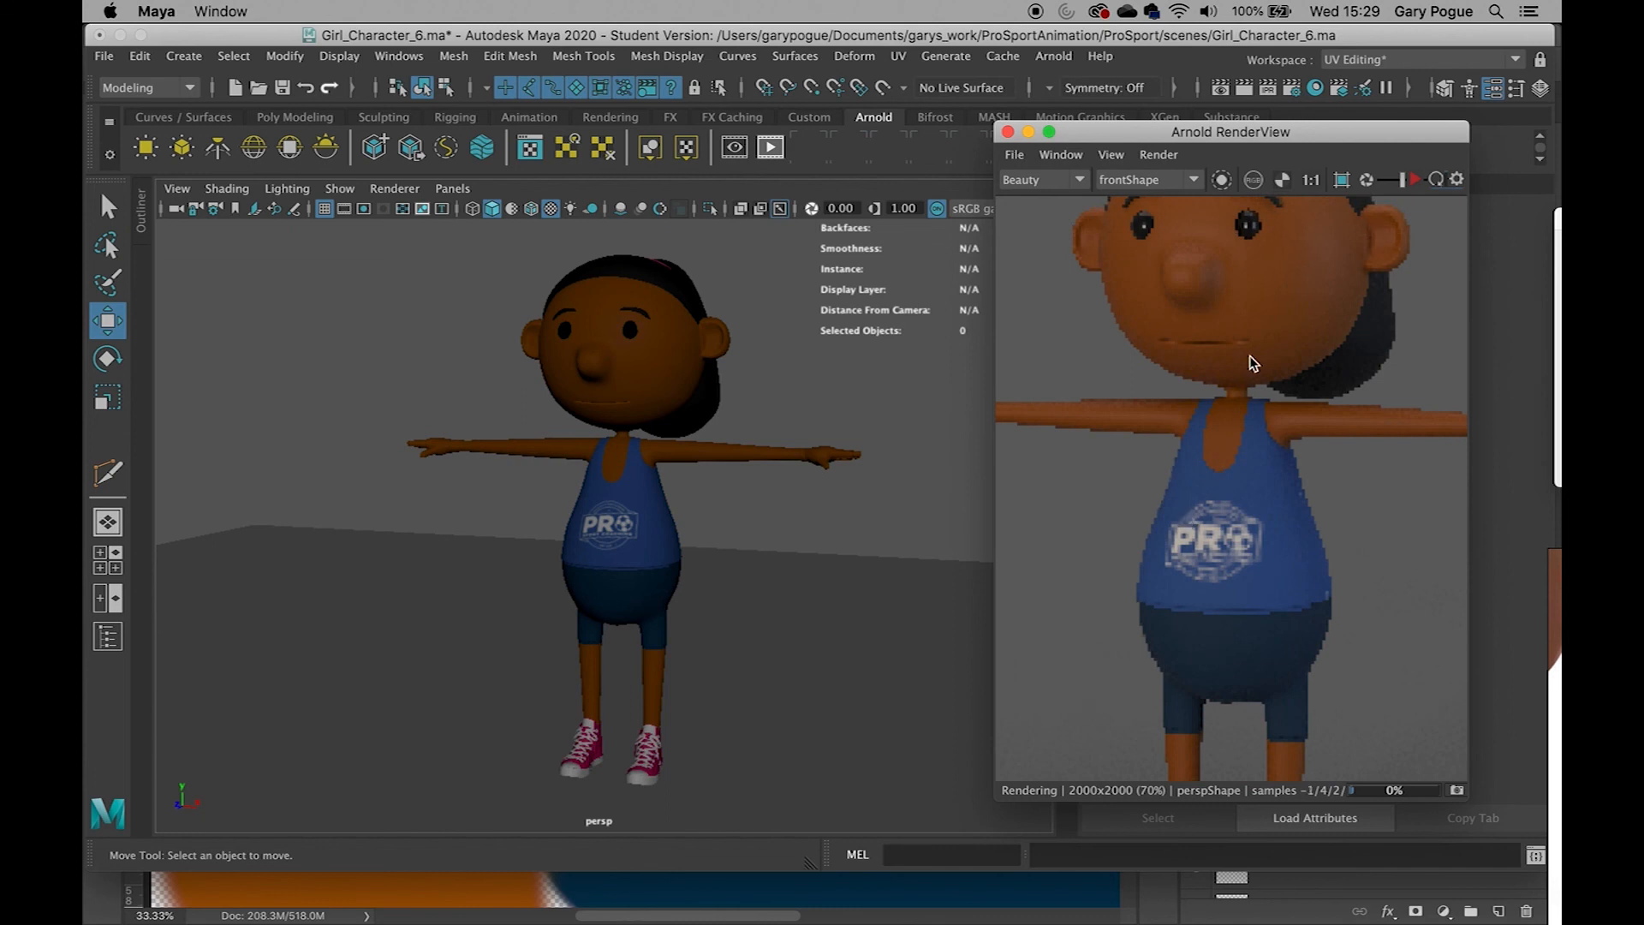
{"action": "scroll", "coordinate": [1273, 524], "scroll_direction": "up", "scroll_amount": 2}
{"action": "scroll", "coordinate": [1301, 634], "scroll_direction": "down", "scroll_amount": 1}
{"action": "middle_click_drag", "start_coordinate": [1274, 704], "coordinate": [1208, 698]}
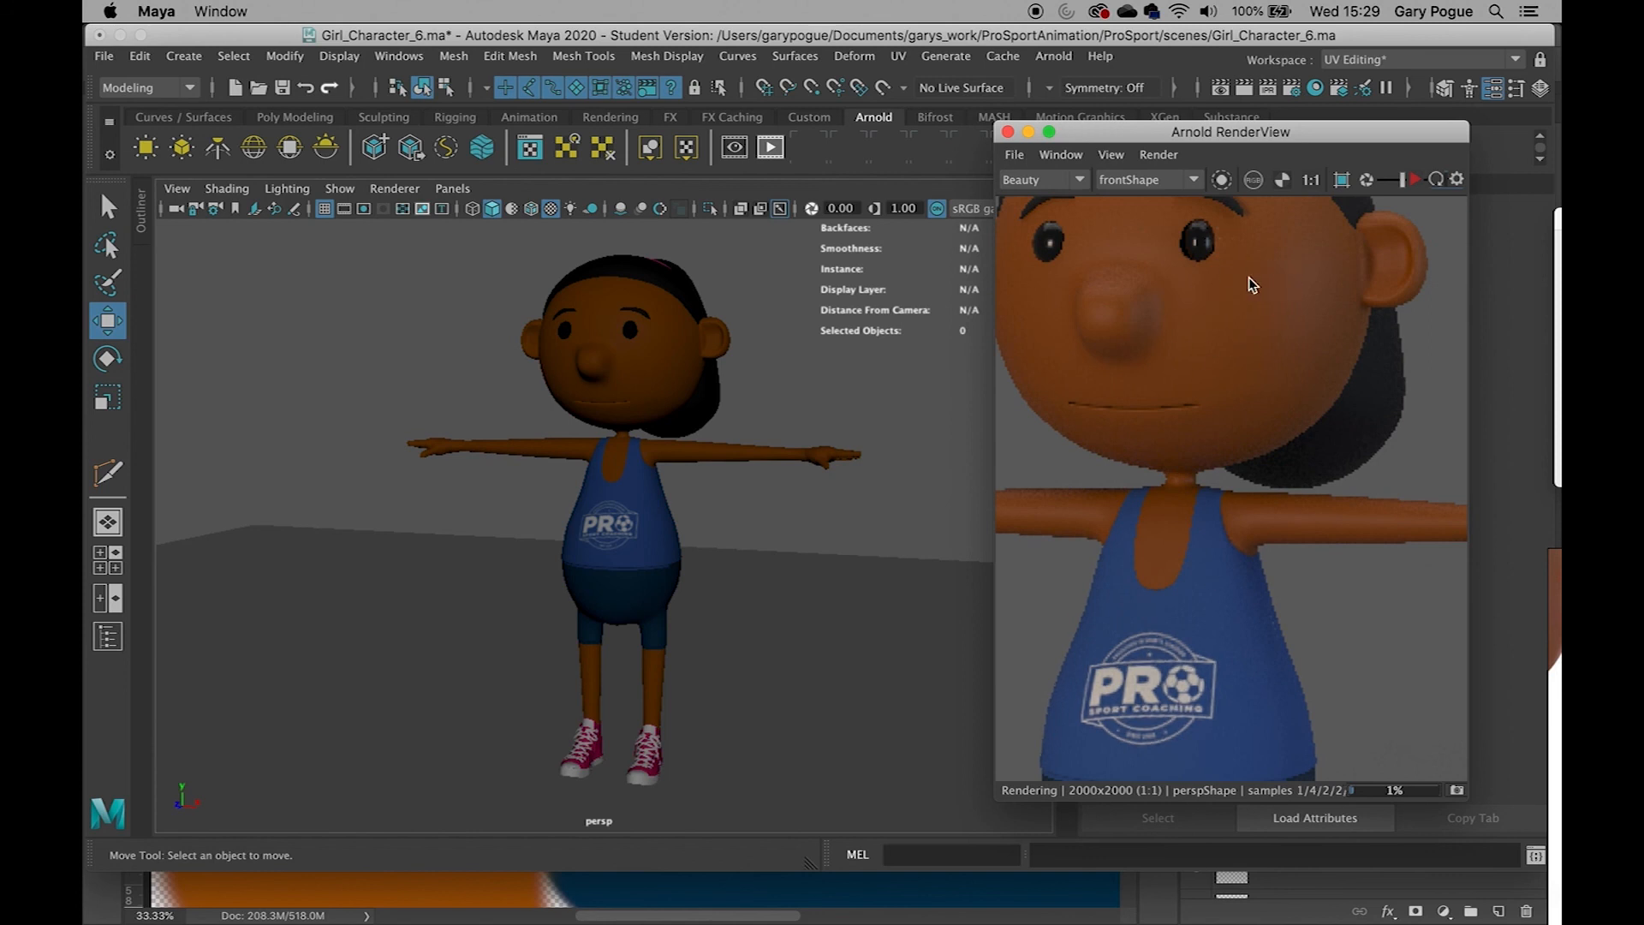
{"action": "scroll", "coordinate": [1165, 670], "scroll_direction": "up", "scroll_amount": 1}
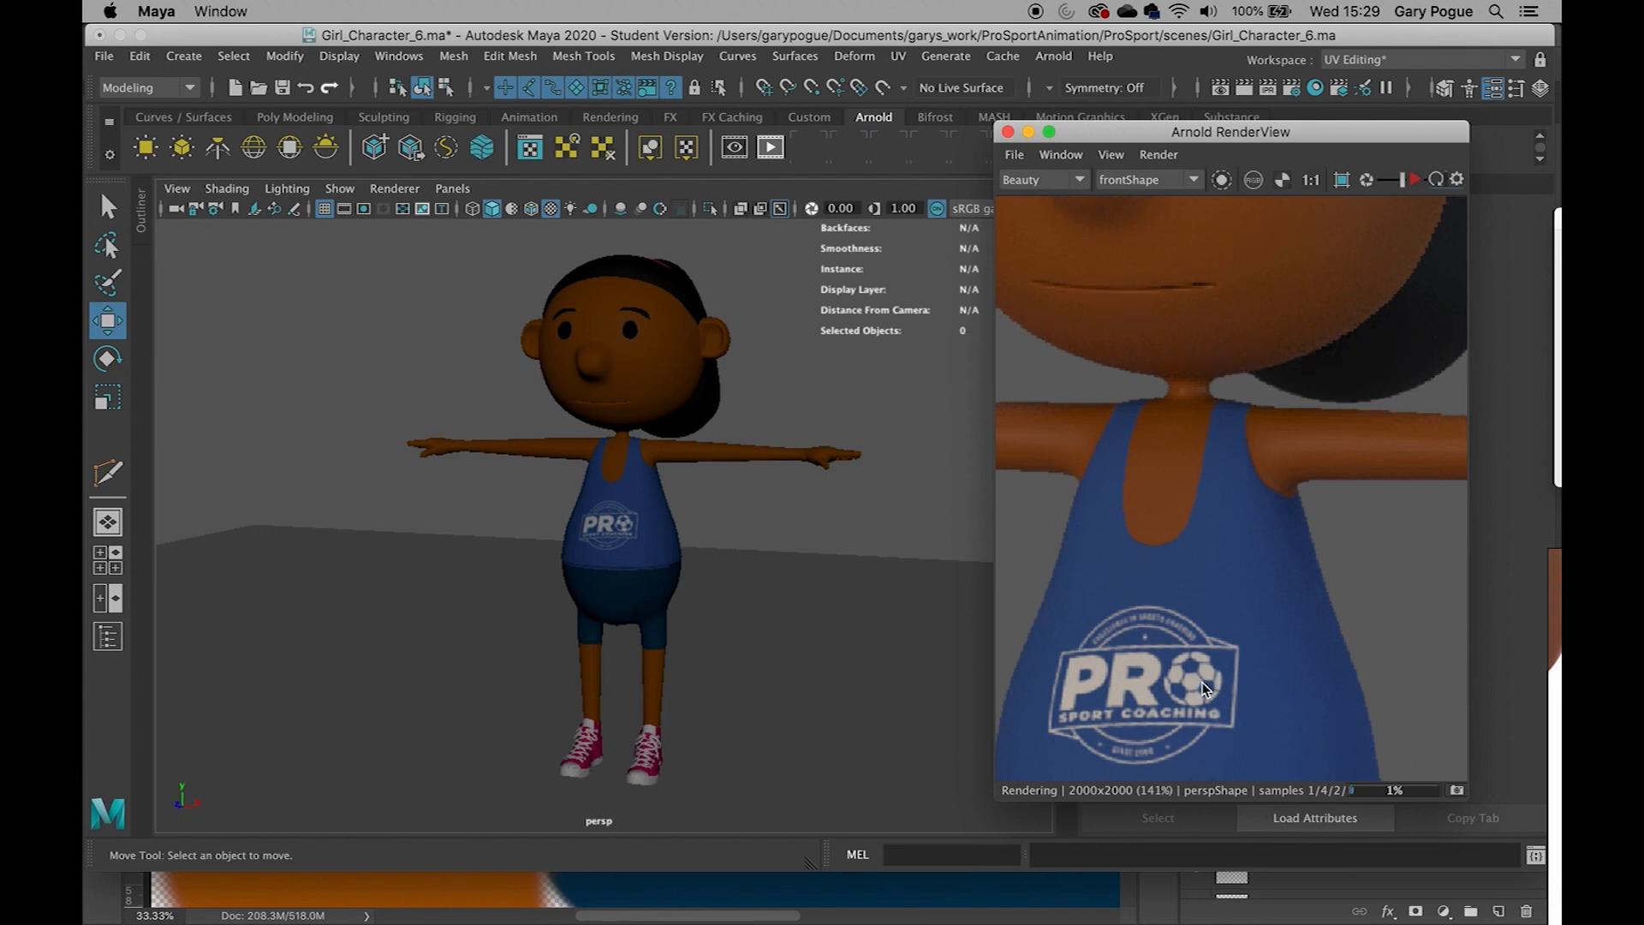
{"action": "scroll", "coordinate": [1203, 682], "scroll_direction": "down", "scroll_amount": 2}
{"action": "middle_click_drag", "start_coordinate": [1200, 714], "coordinate": [1212, 579]}
{"action": "scroll", "coordinate": [1212, 579], "scroll_direction": "down", "scroll_amount": 1}
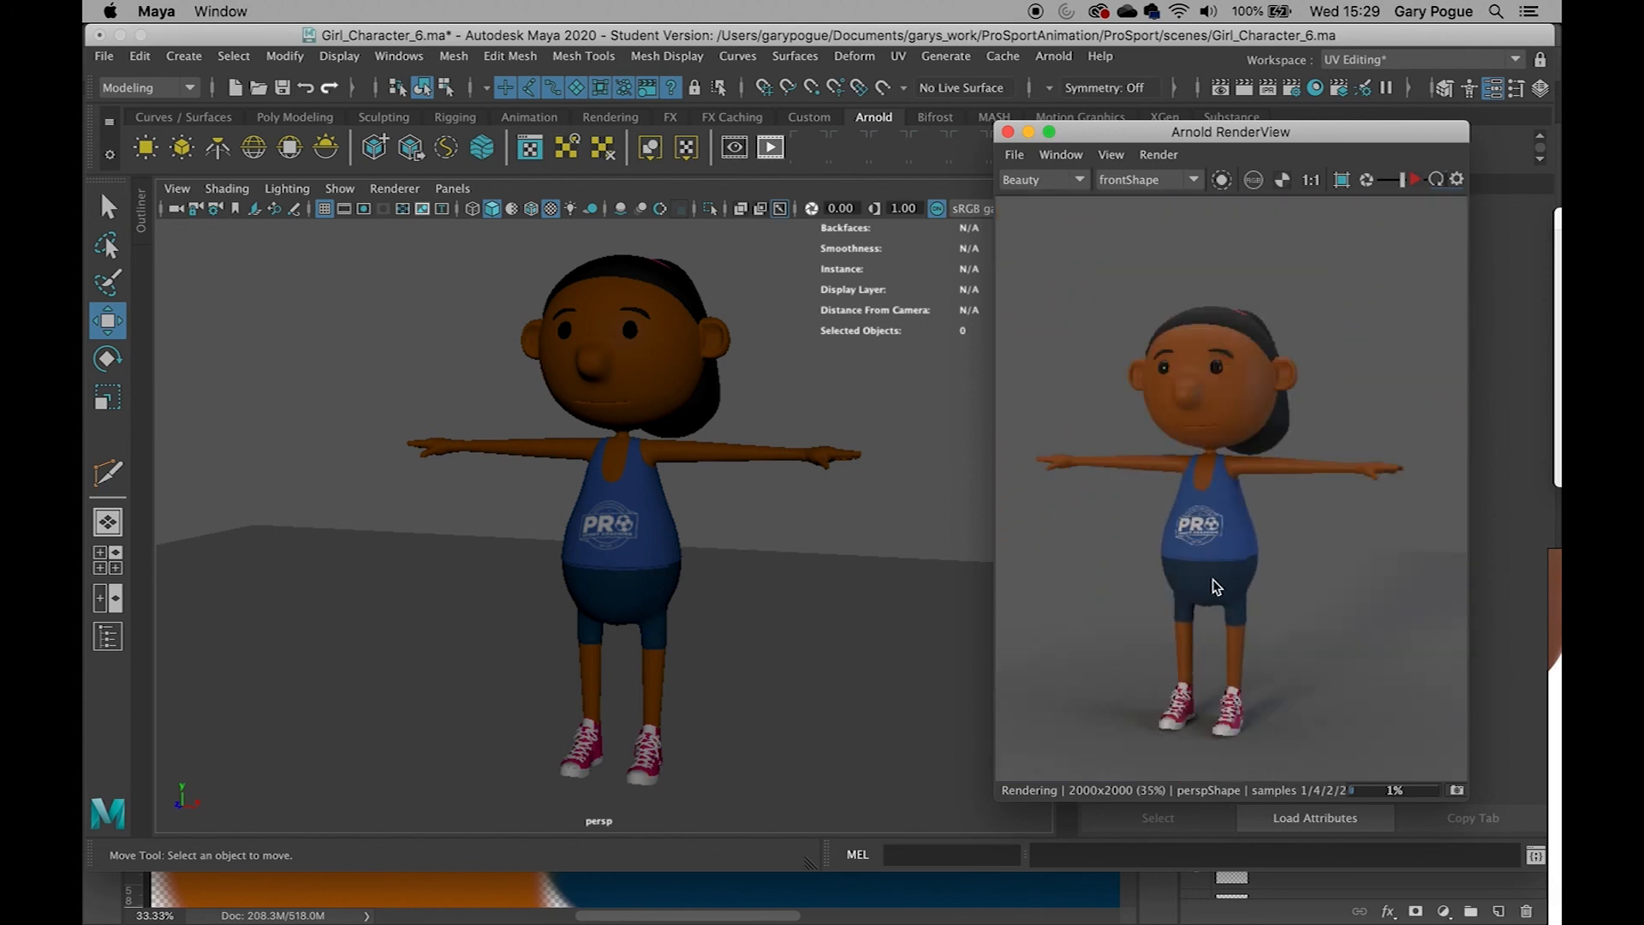
{"action": "scroll", "coordinate": [1212, 578], "scroll_direction": "up", "scroll_amount": 1}
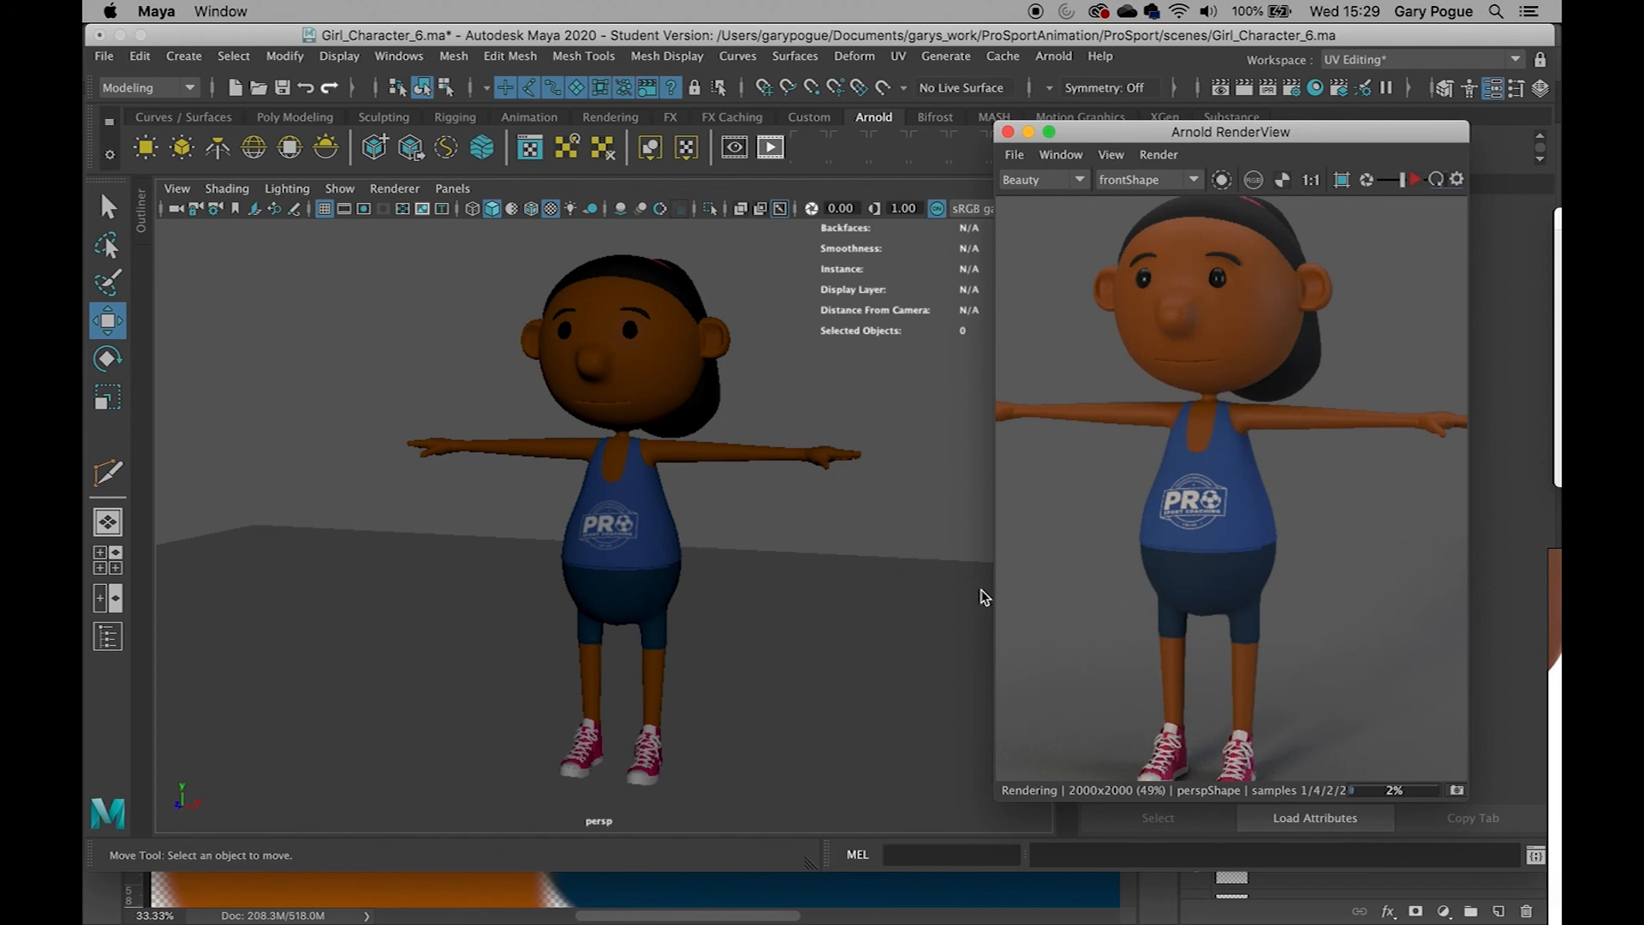